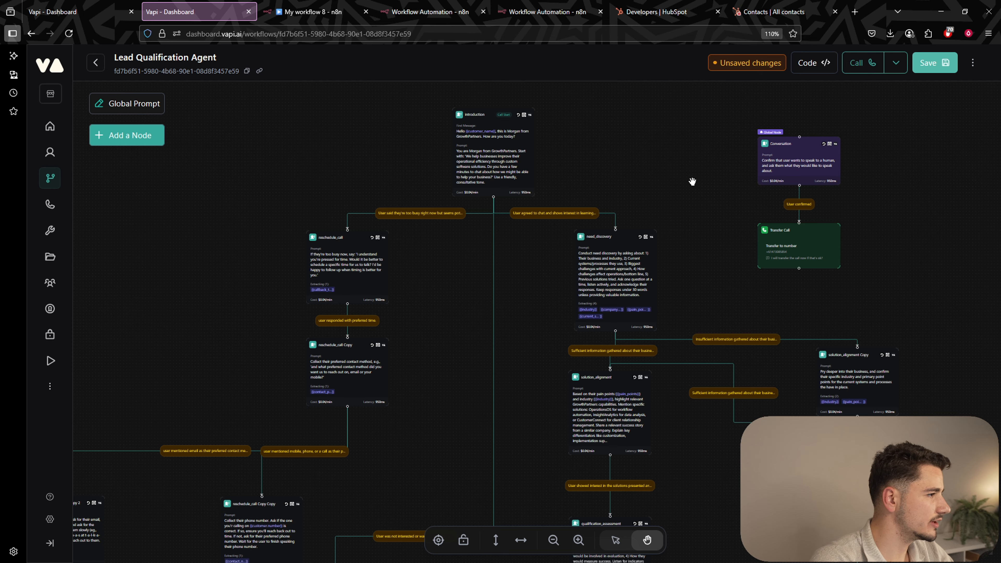
# Pan and zoom the Vapi graph to inspect the introduction, reschedule_call and need_discovery nodes.
pyautogui.moveTo(688, 170); pyautogui.dragTo(706, 209)
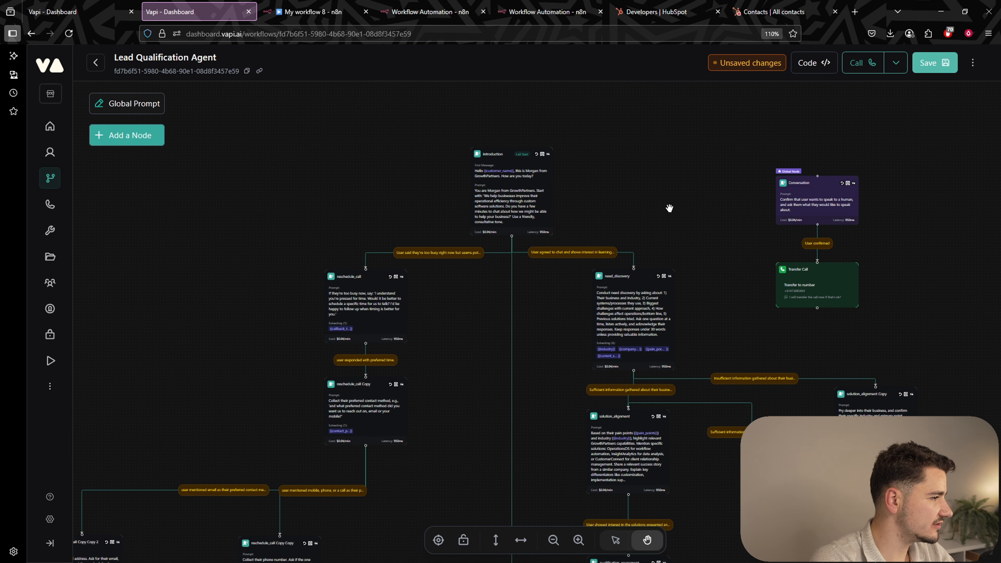
pyautogui.scroll(-1, 673, 192)
pyautogui.scroll(-10, 673, 192)
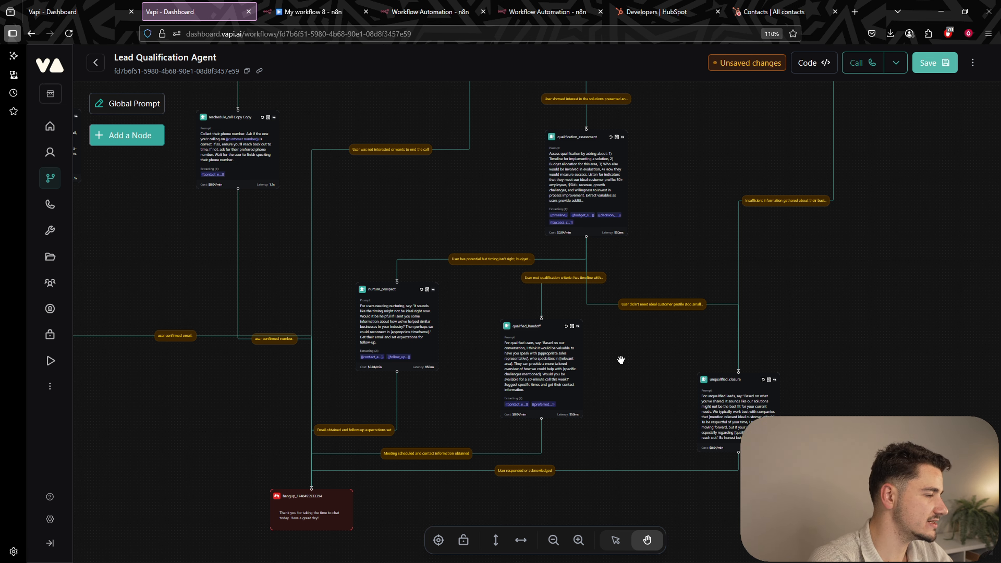
pyautogui.scroll(7, 675, 249)
pyautogui.hscroll(-5, 674, 249)
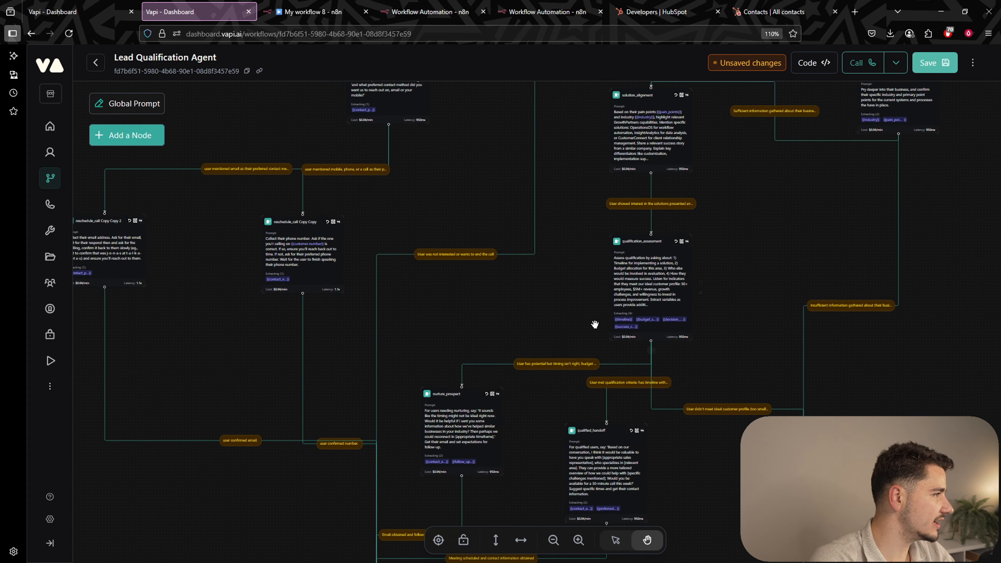
pyautogui.scroll(3, 586, 338)
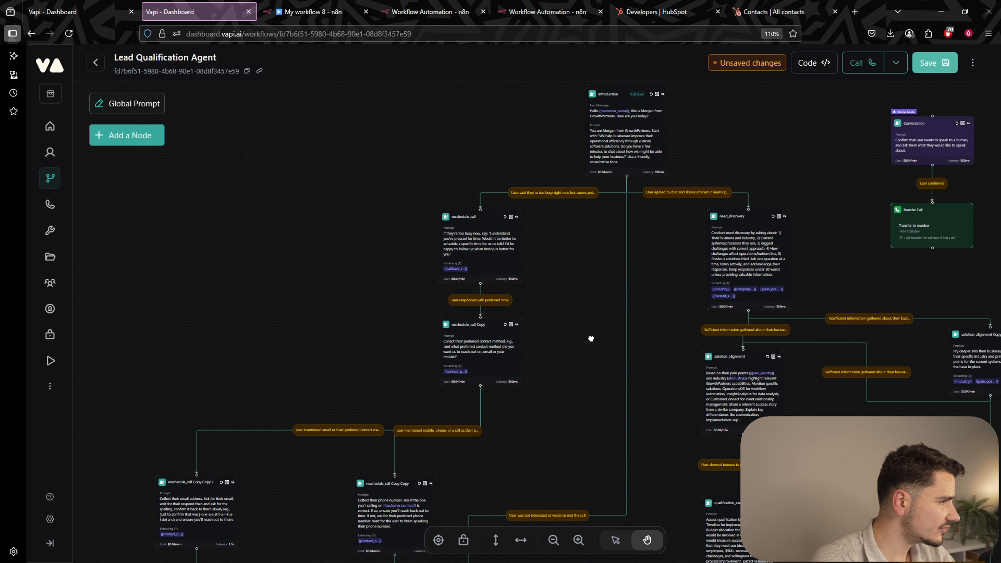
pyautogui.hscroll(2, 631, 266)
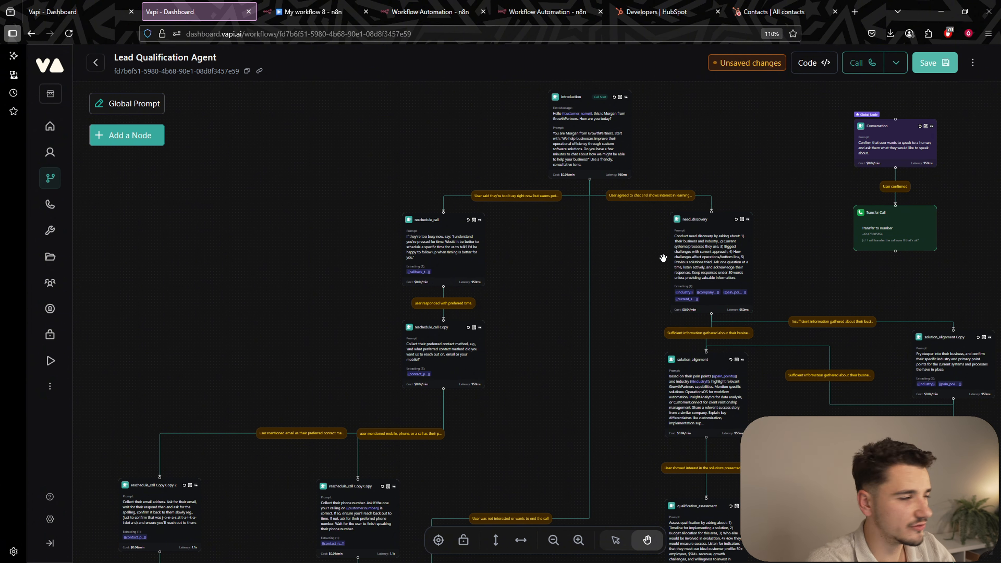
pyautogui.scroll(1, 543, 191)
pyautogui.hscroll(1, 543, 191)
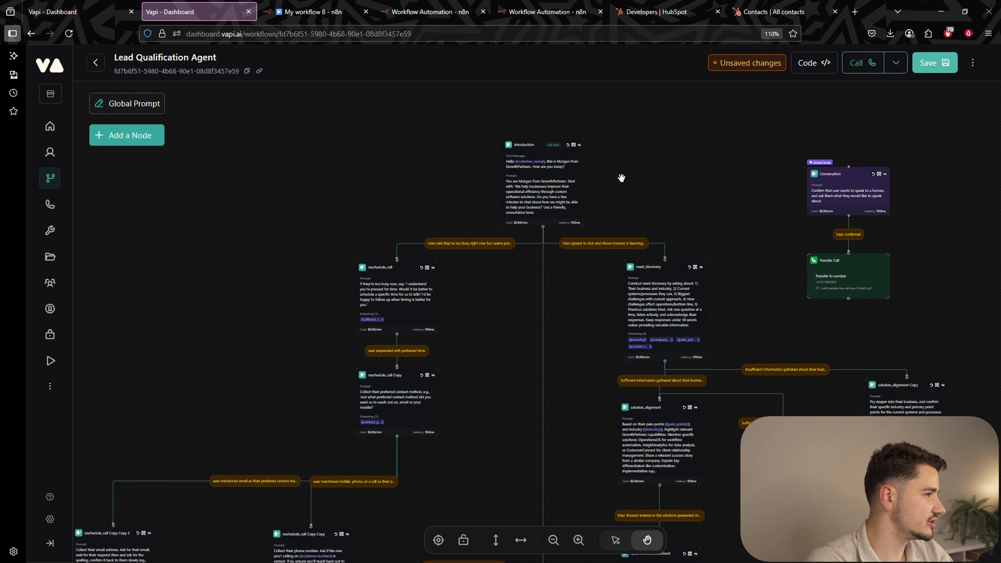
pyautogui.moveTo(635, 174); pyautogui.dragTo(628, 148)
pyautogui.scroll(7, 521, 143)
pyautogui.moveTo(725, 152); pyautogui.dragTo(745, 267)
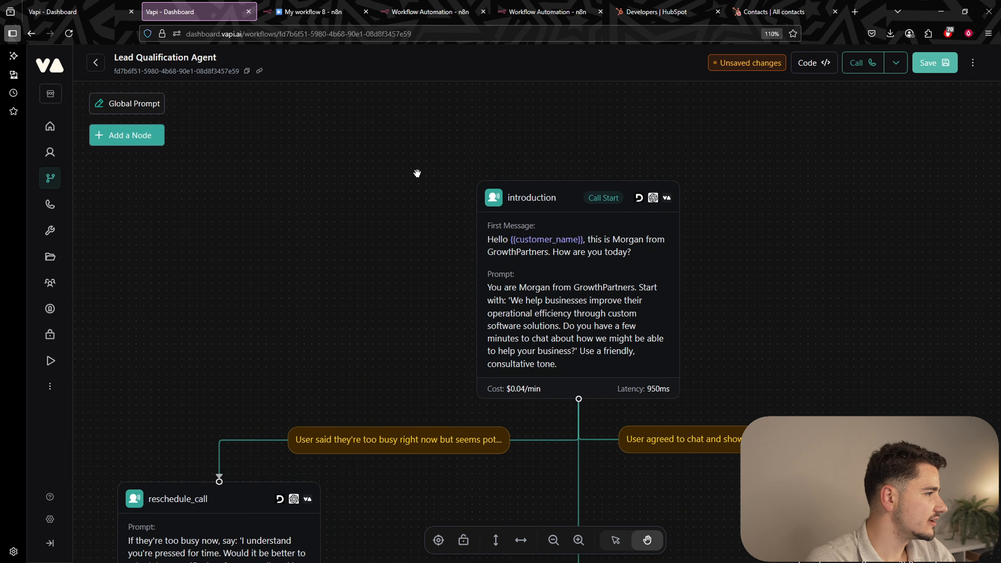
pyautogui.scroll(-3, 652, 190)
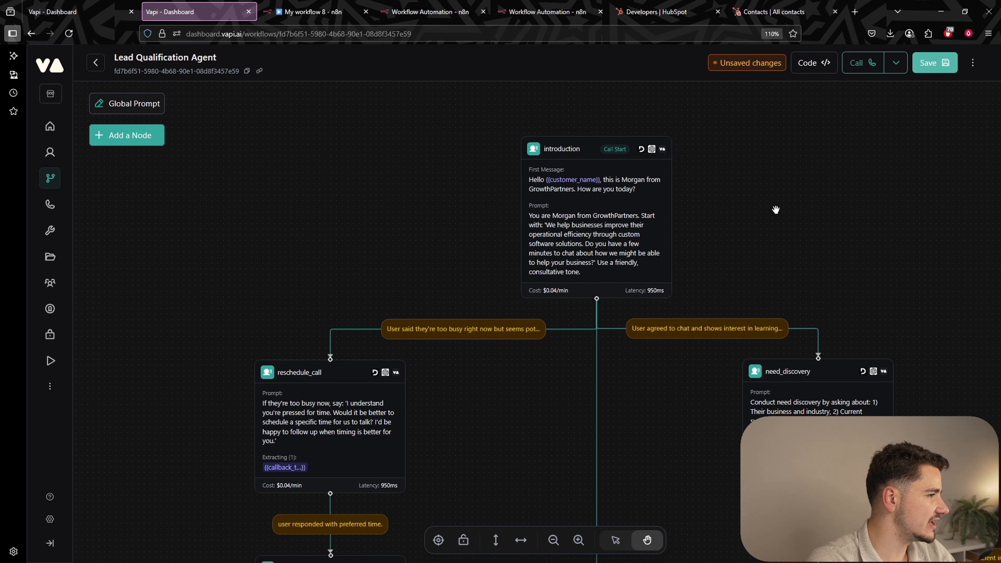
pyautogui.moveTo(776, 209); pyautogui.dragTo(740, 176)
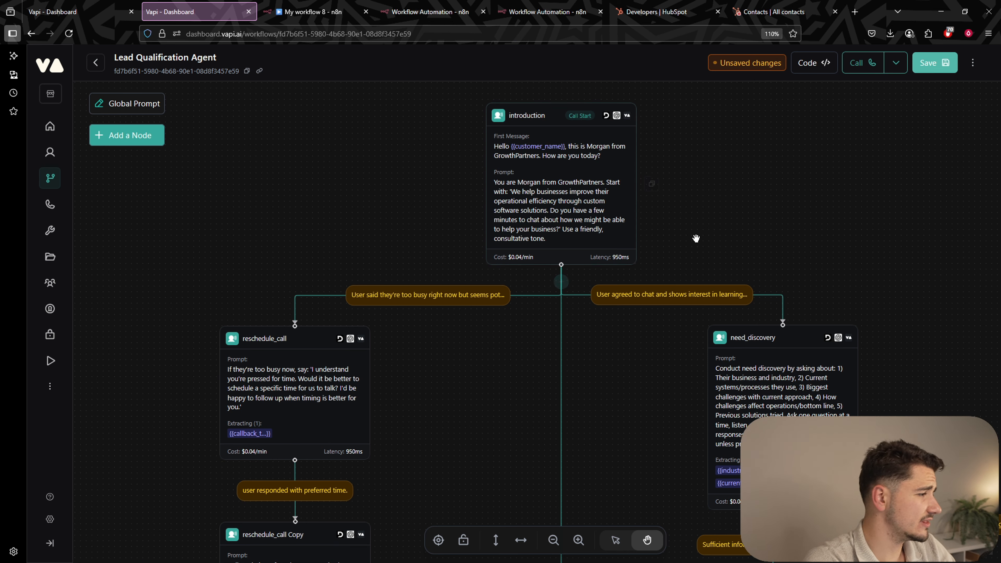
pyautogui.moveTo(711, 244); pyautogui.dragTo(722, 208)
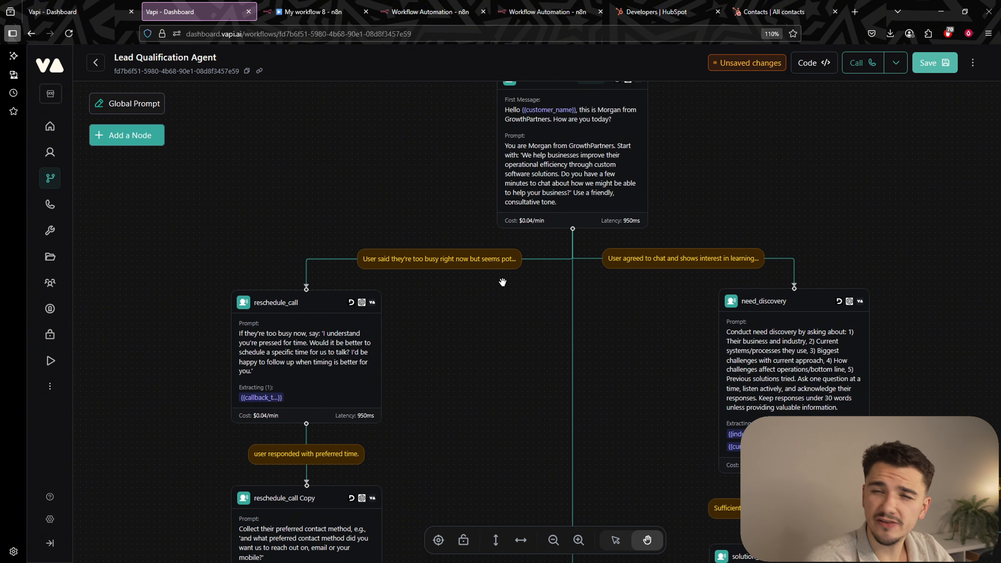
pyautogui.scroll(-5, 513, 354)
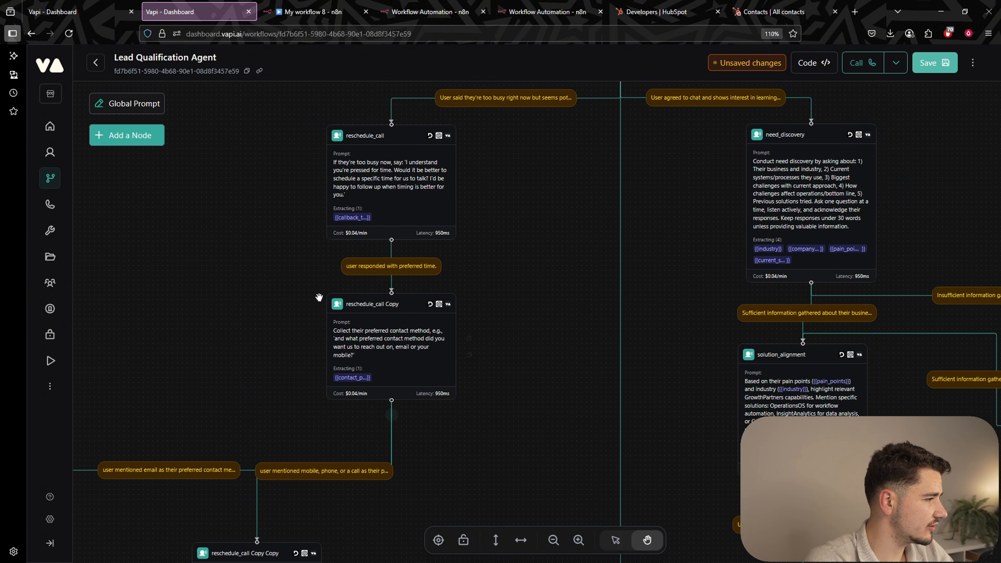
pyautogui.scroll(-1, 545, 335)
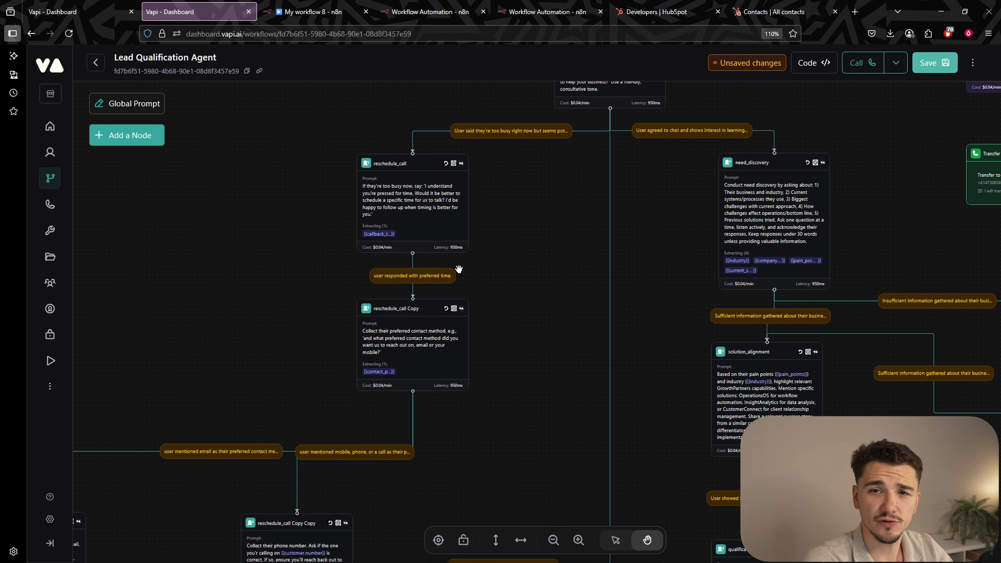
# Move down the graph through Transfer Call, solution_alignment, qualification_assessment, nurture_prospect and unqualified_closure nodes.
pyautogui.moveTo(532, 237); pyautogui.dragTo(477, 258)
pyautogui.scroll(-5, 489, 213)
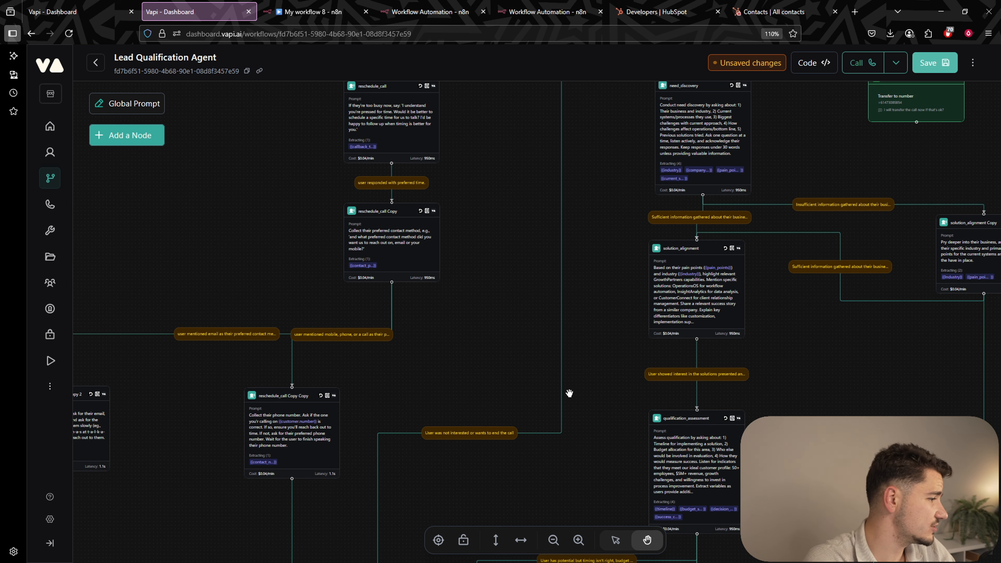
pyautogui.scroll(5, 529, 294)
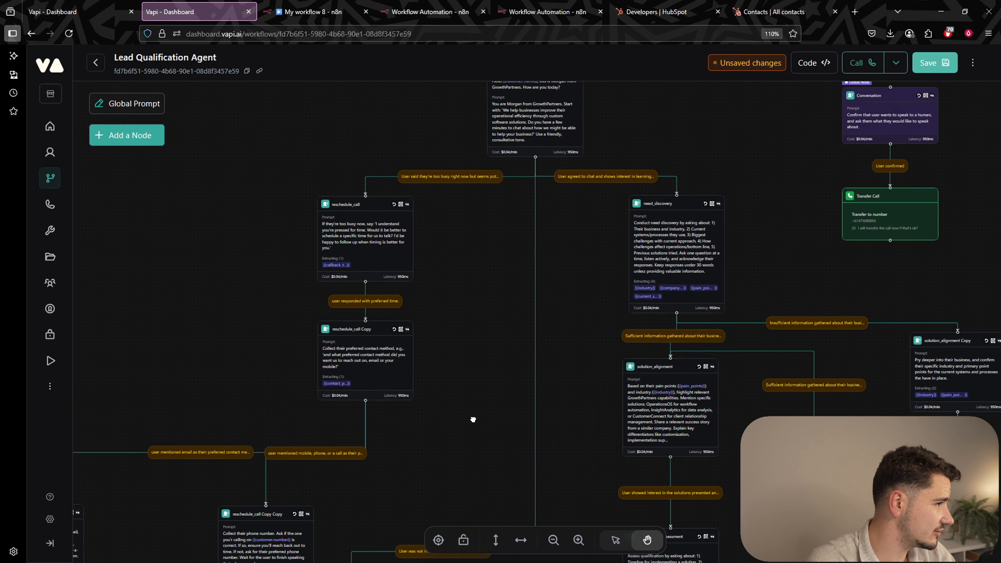
pyautogui.scroll(3, 473, 419)
pyautogui.scroll(3, 597, 259)
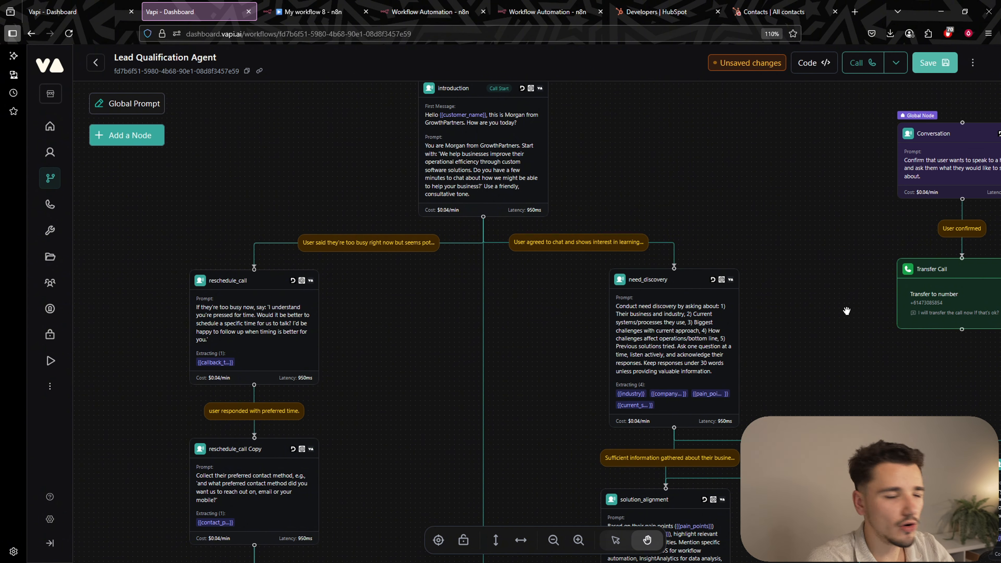
pyautogui.moveTo(844, 324); pyautogui.dragTo(774, 239)
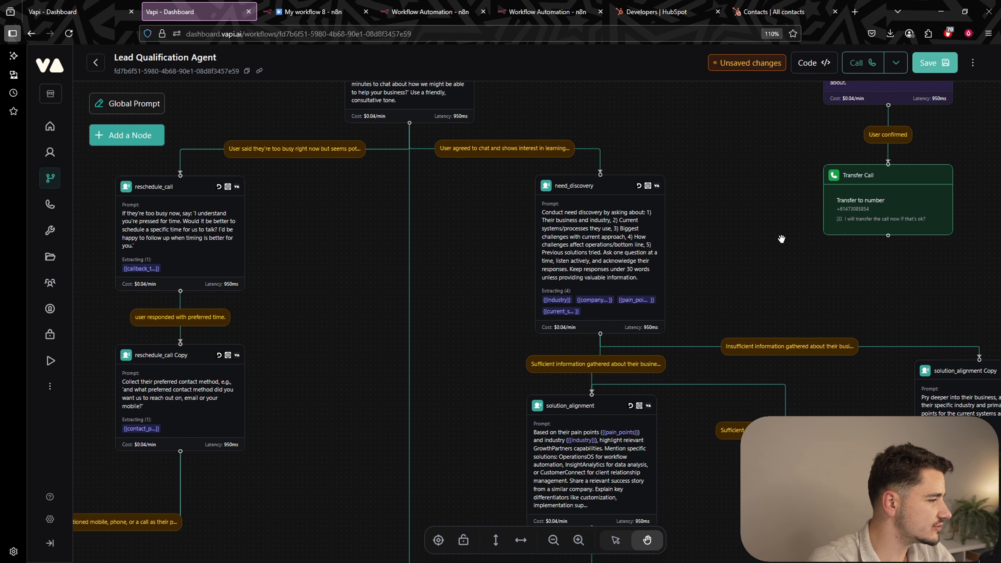
pyautogui.scroll(-2, 806, 248)
pyautogui.moveTo(806, 249); pyautogui.dragTo(765, 170)
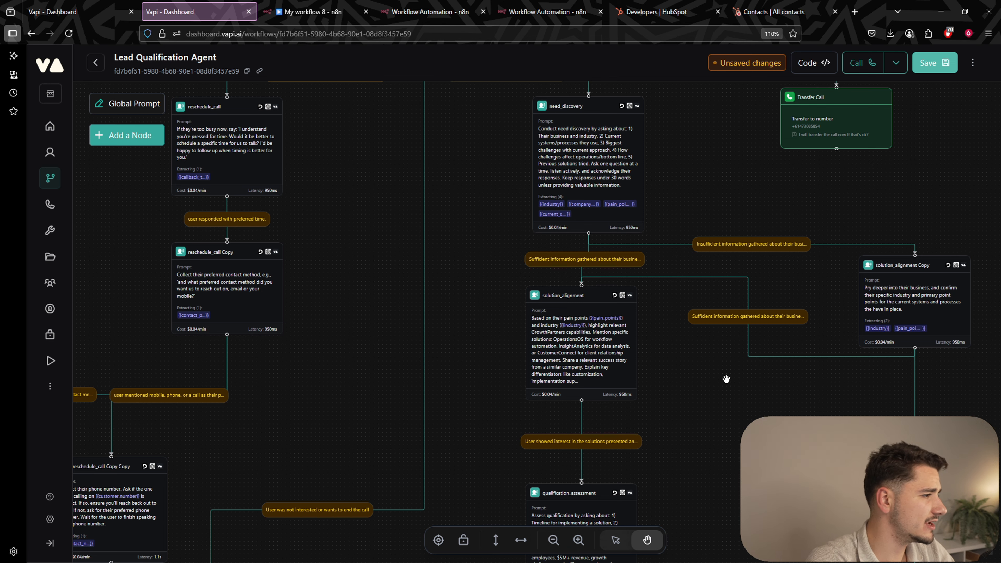
pyautogui.moveTo(726, 379); pyautogui.dragTo(664, 319)
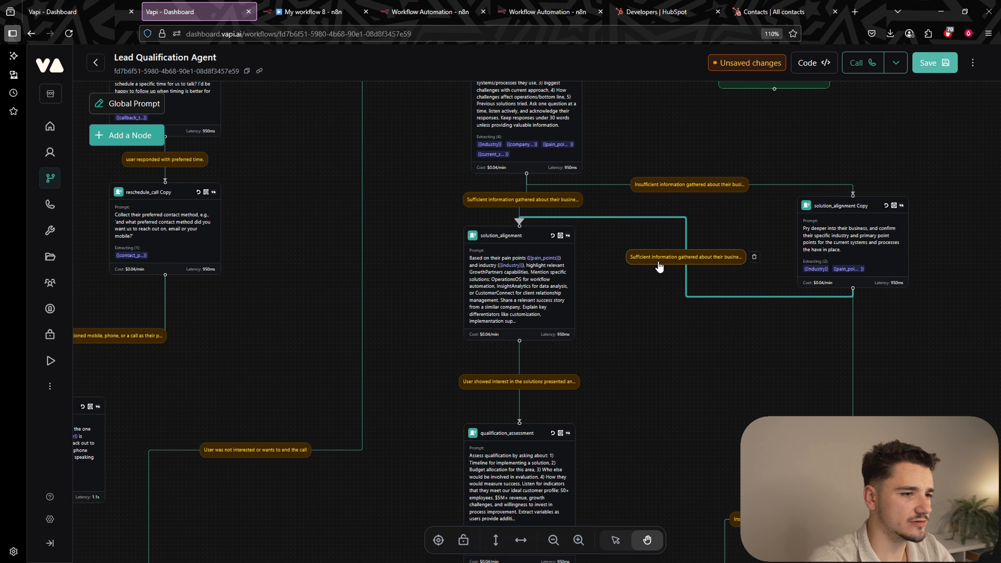
pyautogui.moveTo(686, 375); pyautogui.dragTo(699, 260)
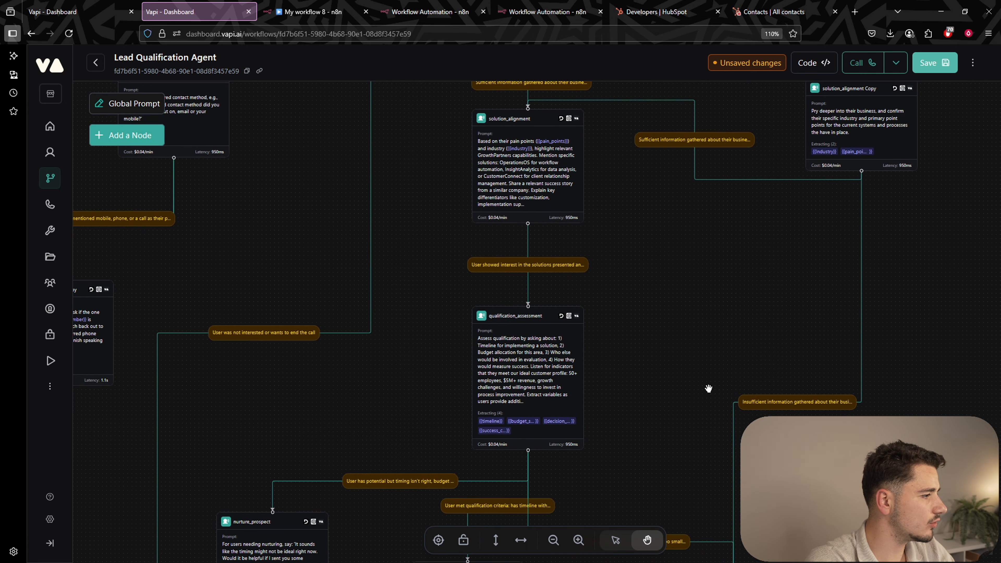
pyautogui.moveTo(708, 388); pyautogui.dragTo(715, 338)
pyautogui.moveTo(666, 381); pyautogui.dragTo(677, 217)
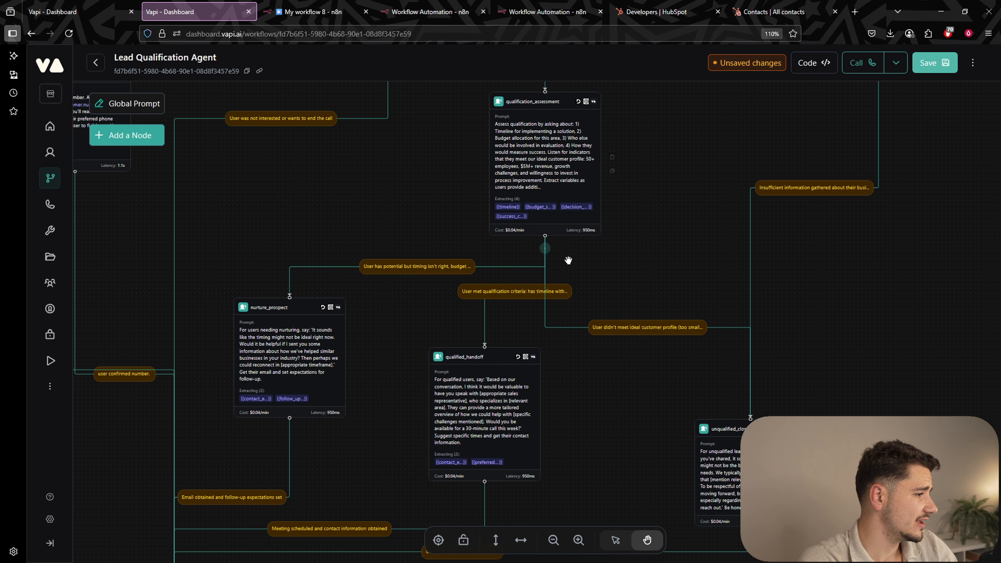
pyautogui.moveTo(641, 282); pyautogui.dragTo(628, 206)
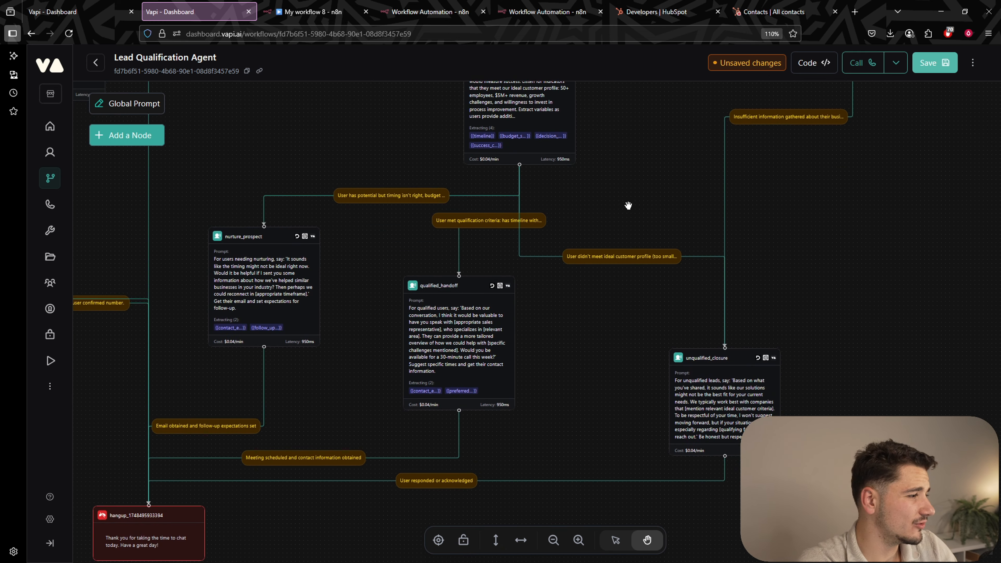
pyautogui.scroll(-4, 616, 394)
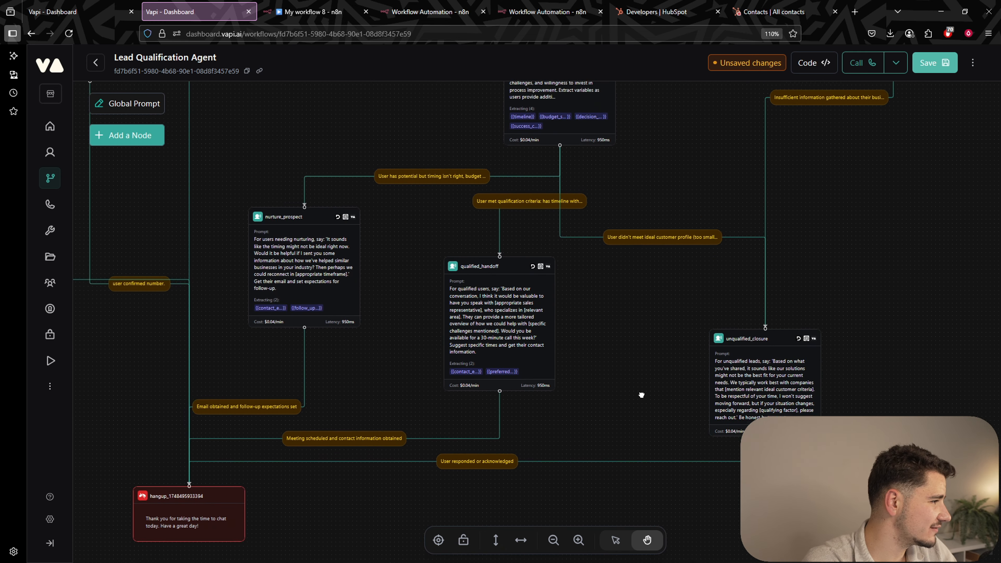
pyautogui.scroll(5, 632, 219)
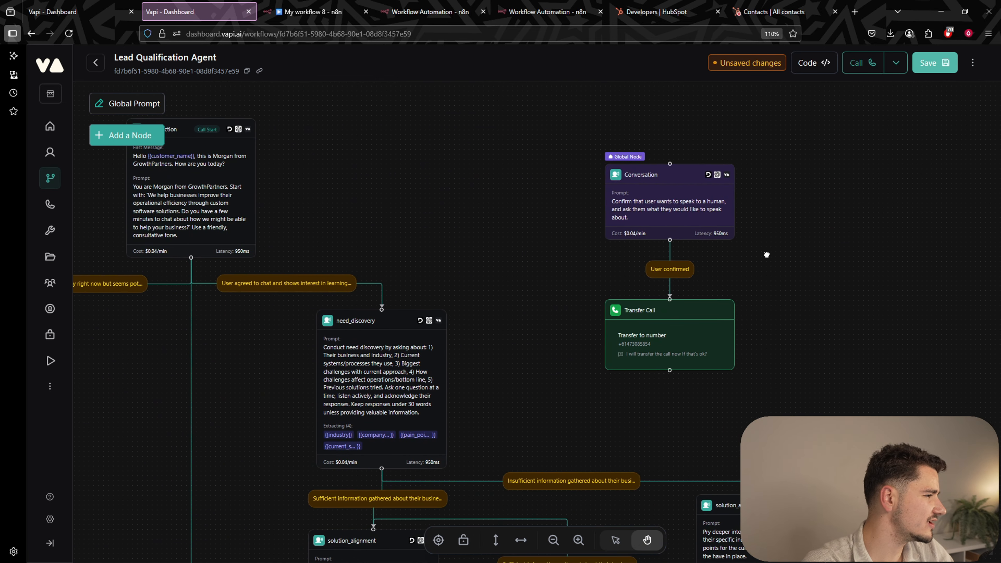
pyautogui.scroll(3, 766, 252)
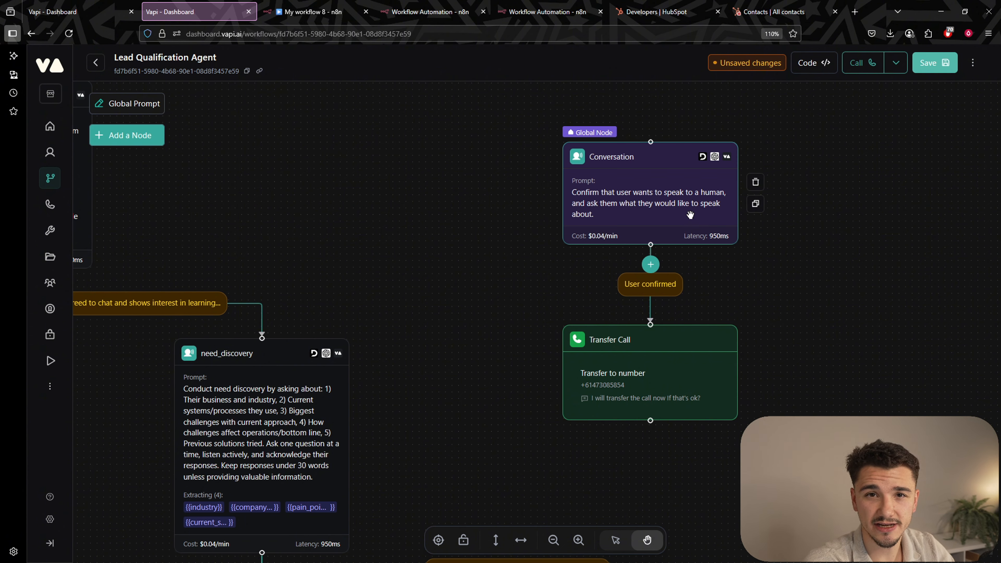
pyautogui.scroll(-3, 542, 197)
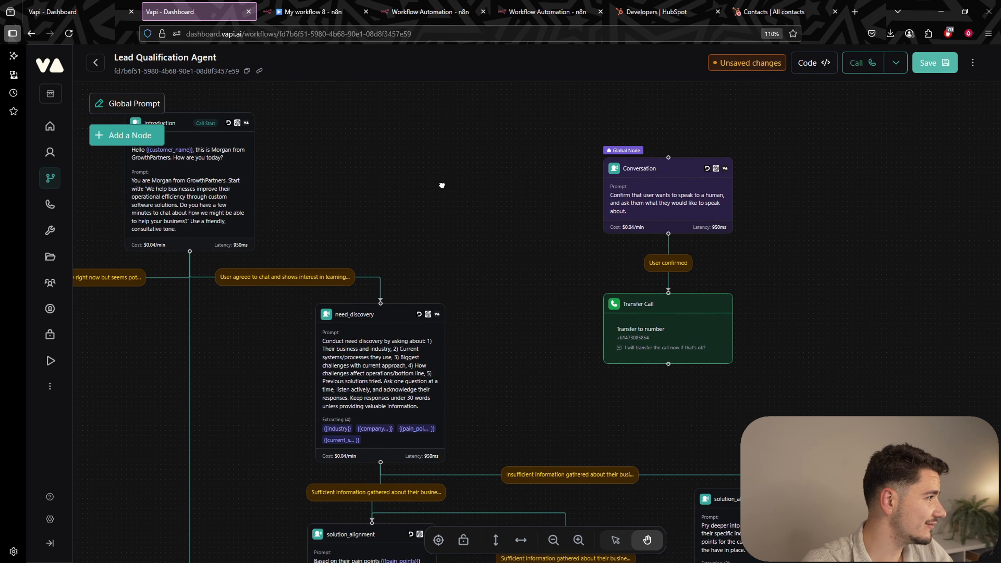
# Read the agent's Global Prompt, pan back to the top nodes, then switch to n8n.
pyautogui.click(142, 104)
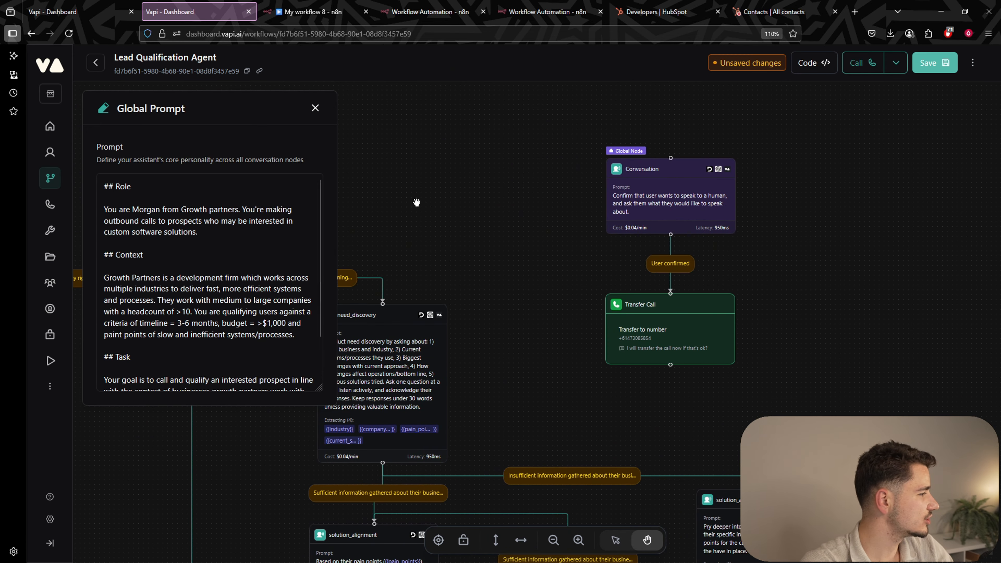
pyautogui.click(549, 198)
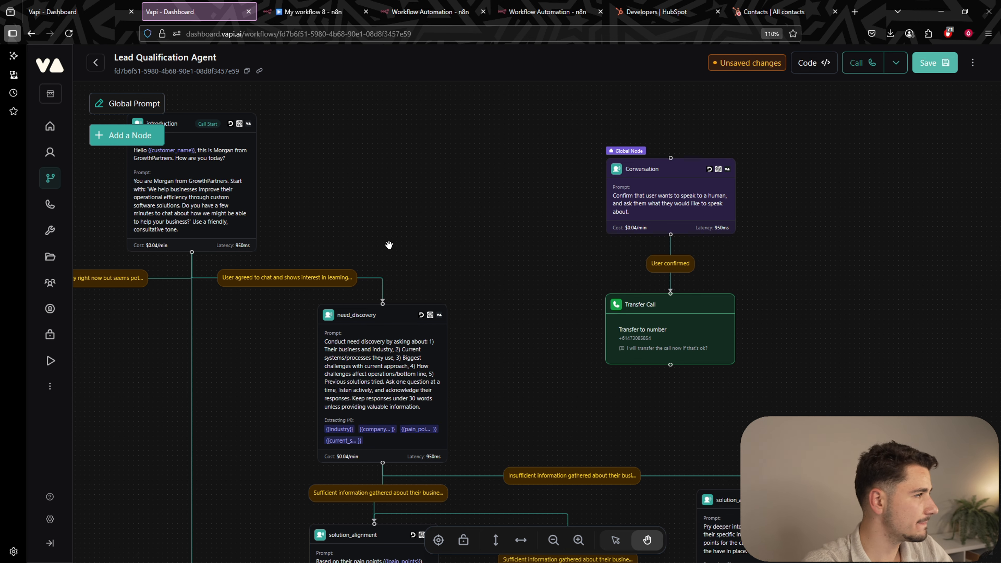
pyautogui.moveTo(389, 246); pyautogui.dragTo(455, 259)
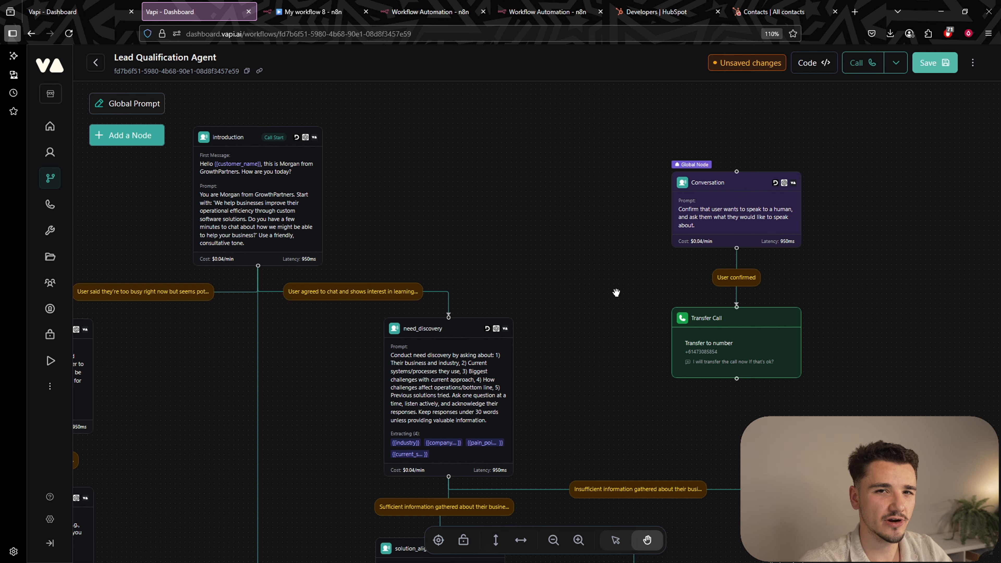
pyautogui.hotkey('alt', 'Tab')
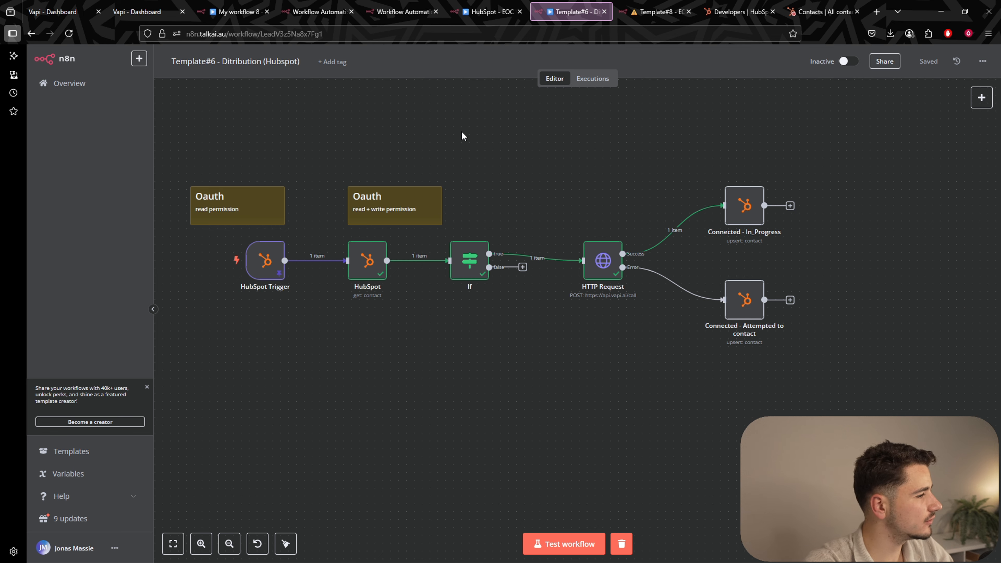
# Survey the Template#6 flow from HubSpot Trigger through If and HTTP Request to Vapi to contact upserts.
pyautogui.moveTo(467, 130); pyautogui.dragTo(511, 190)
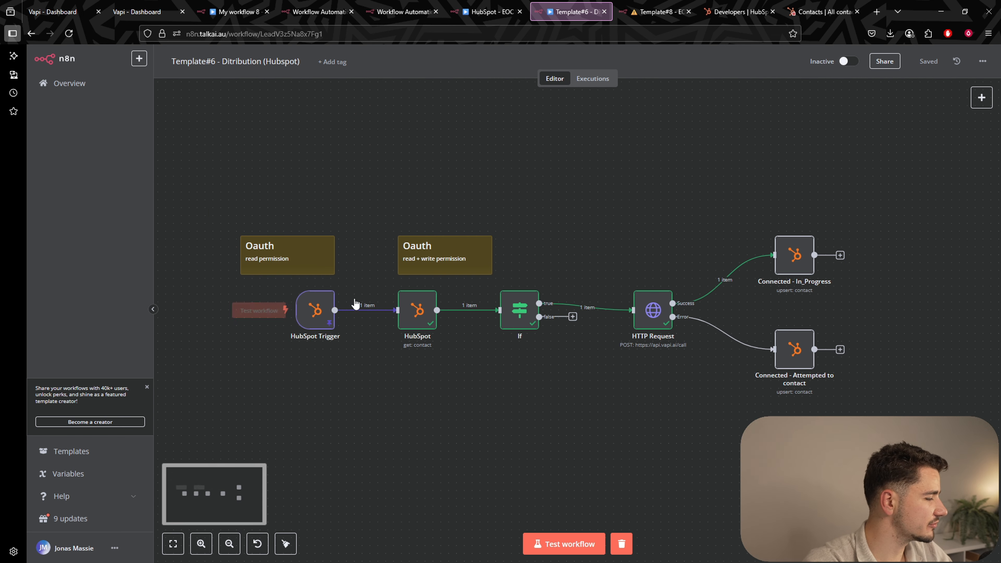
pyautogui.moveTo(446, 323)
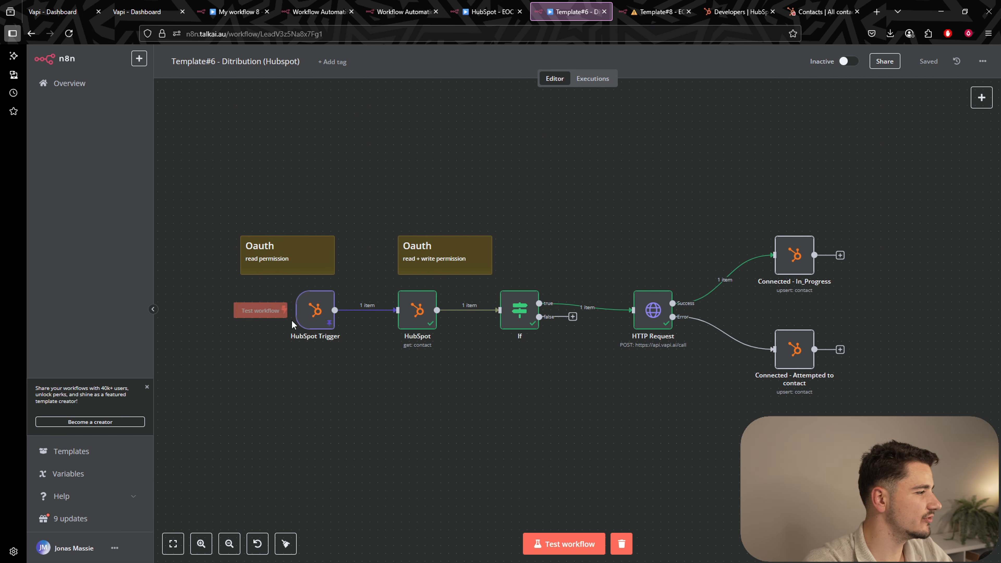
pyautogui.moveTo(356, 349)
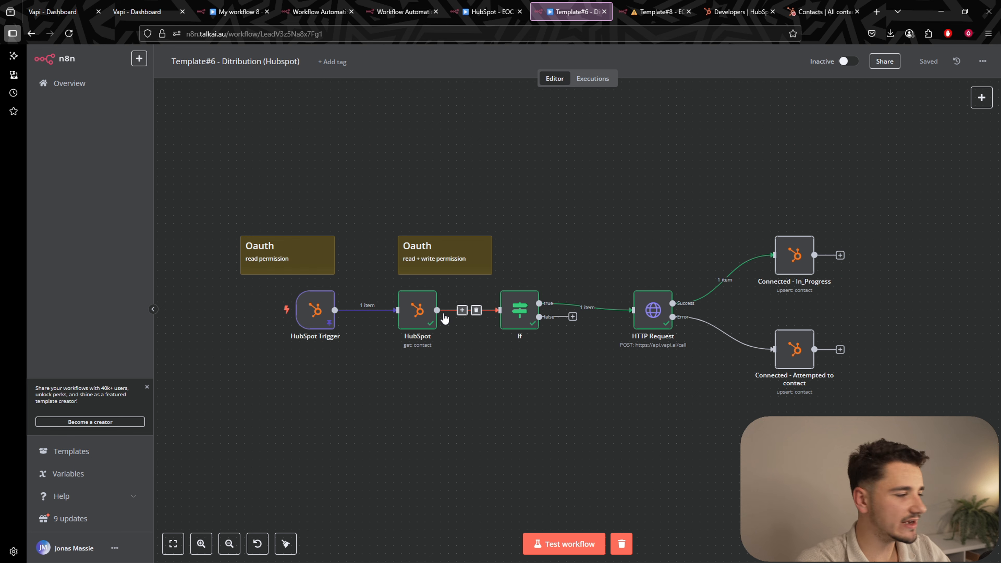
pyautogui.hscroll(3, 596, 407)
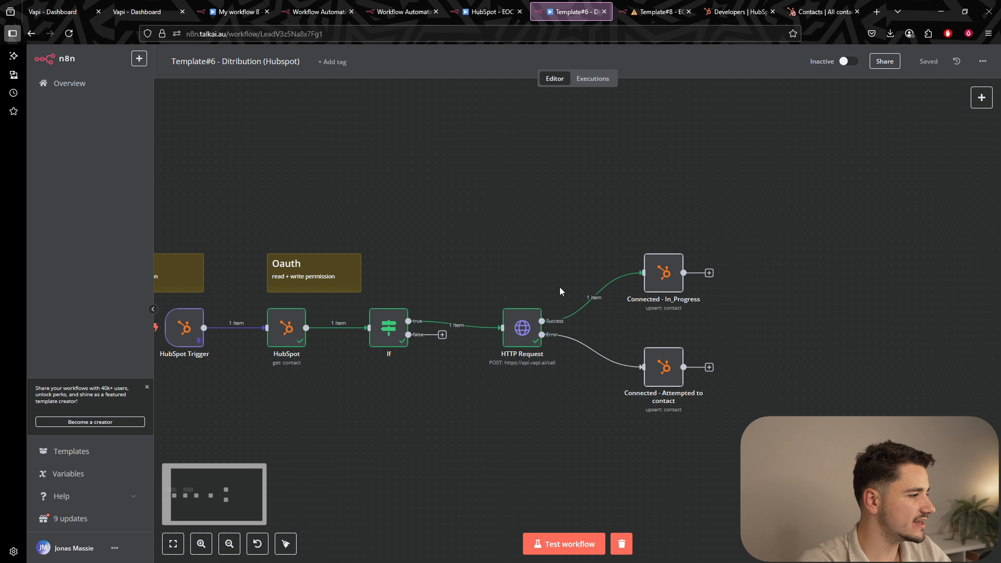
pyautogui.moveTo(569, 321)
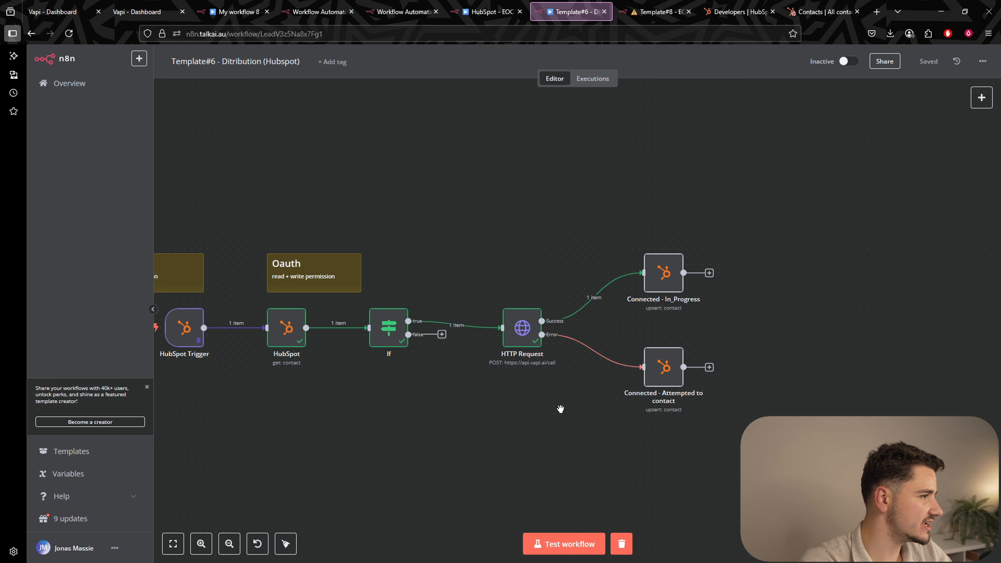
pyautogui.moveTo(561, 409); pyautogui.dragTo(594, 410)
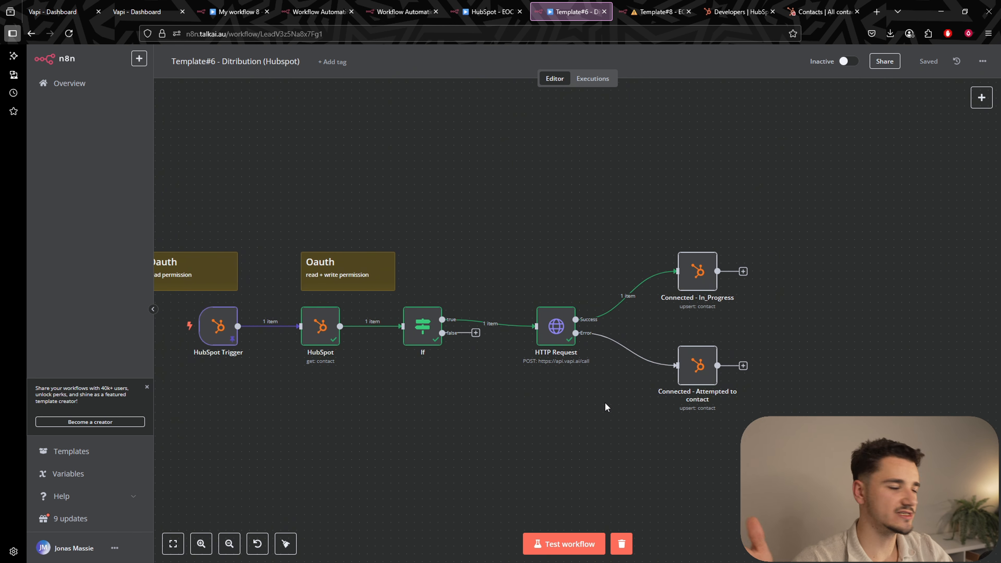
pyautogui.hotkey('ctrl', 'Tab')
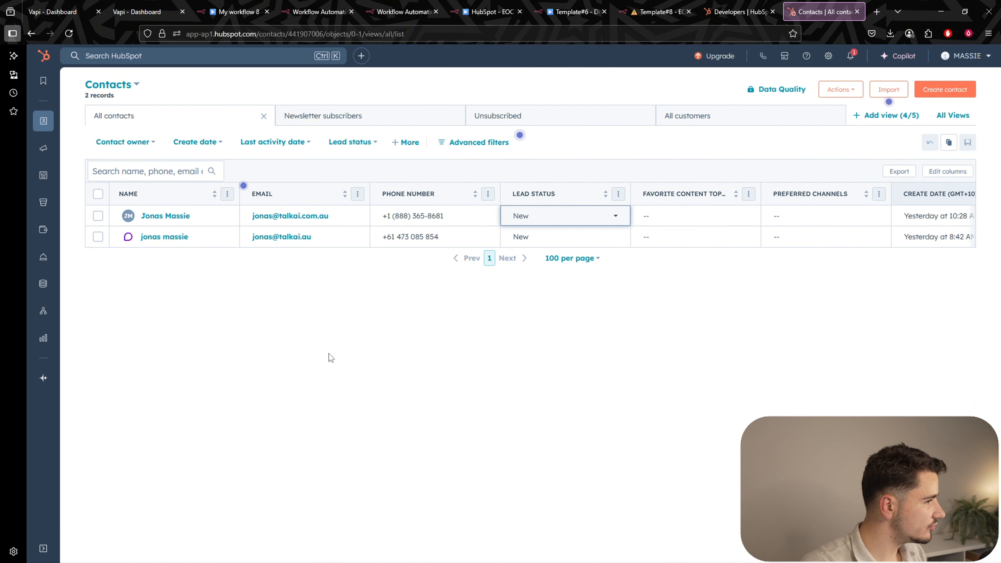
# Browse the first contact's Lead Status options without changing them from New.
pyautogui.click(583, 224)
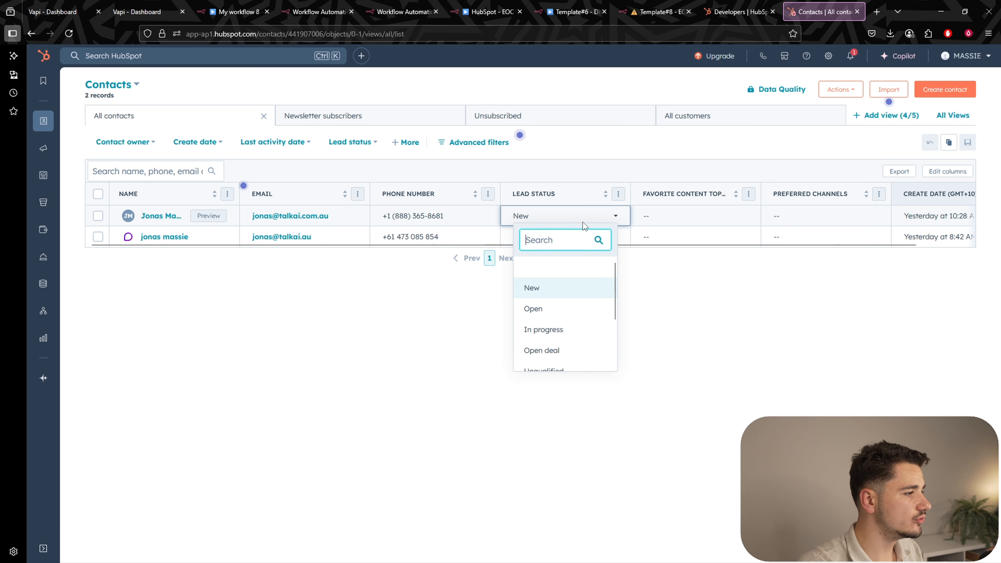
pyautogui.click(724, 305)
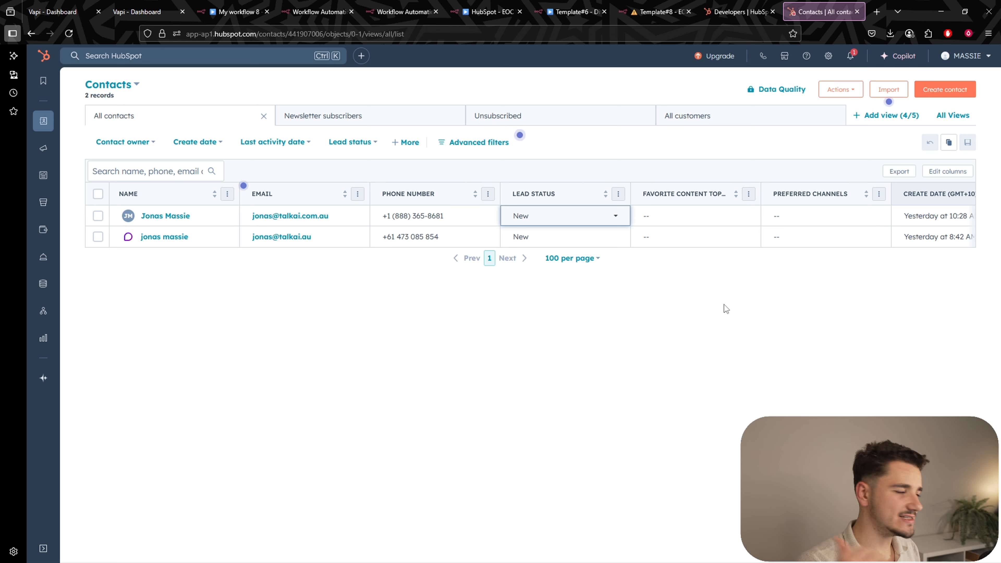
pyautogui.click(540, 222)
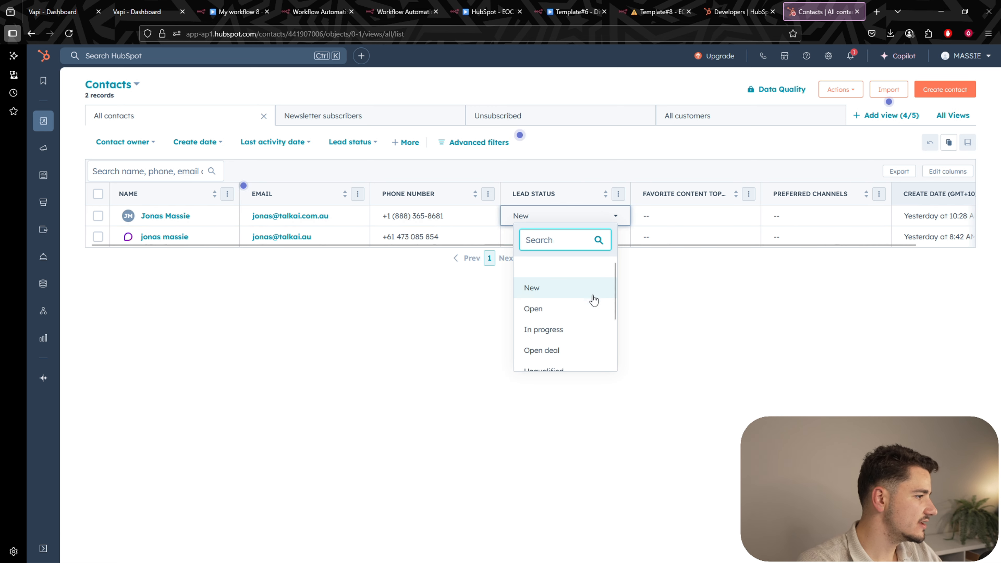
pyautogui.scroll(-2, 591, 300)
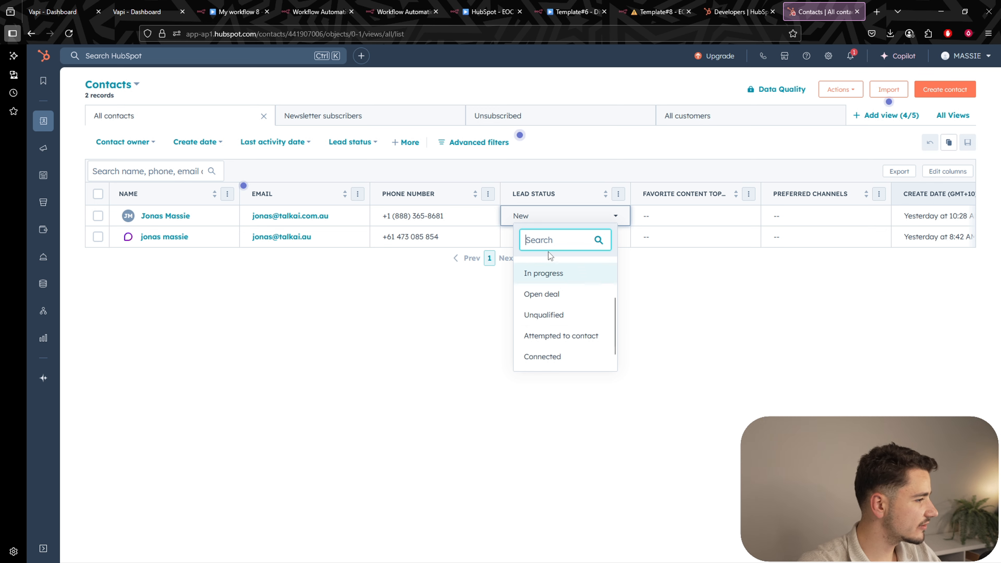
pyautogui.scroll(2, 580, 308)
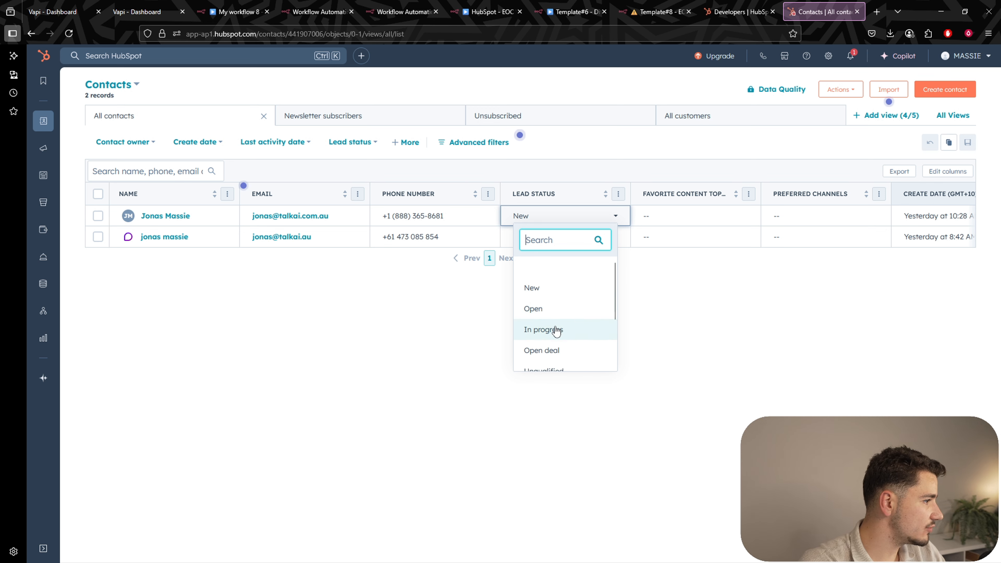
pyautogui.scroll(-2, 585, 316)
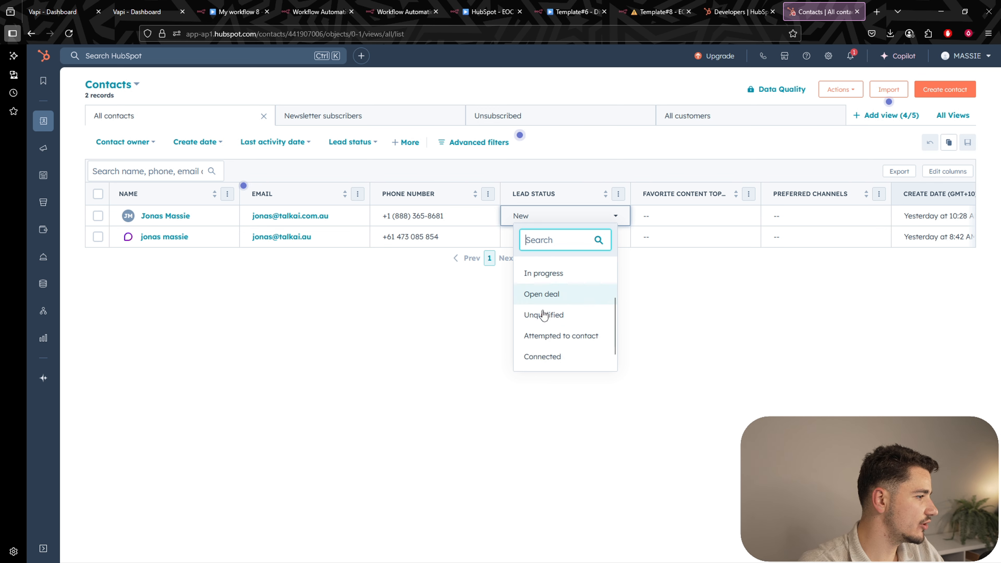
pyautogui.scroll(-1, 572, 287)
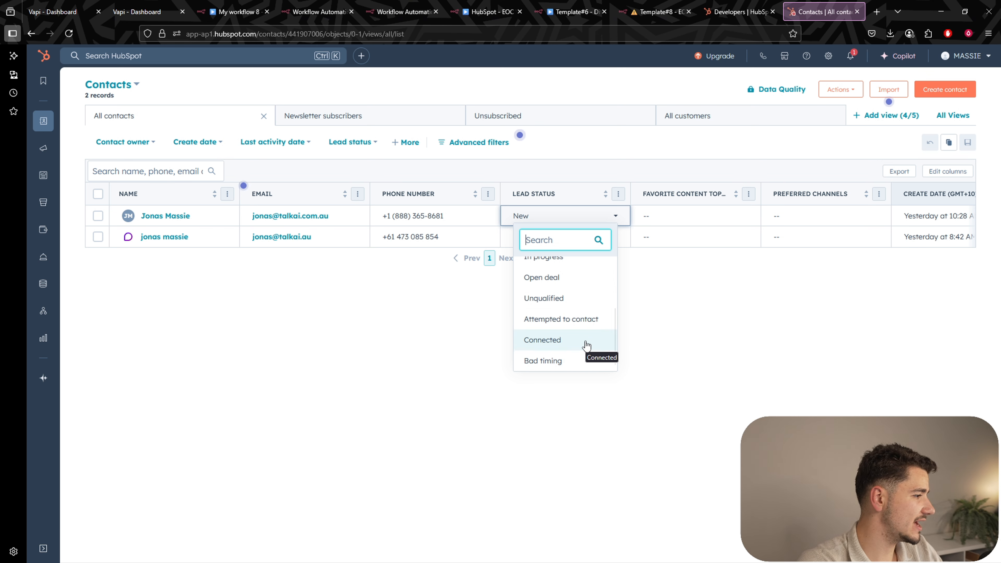
pyautogui.click(679, 333)
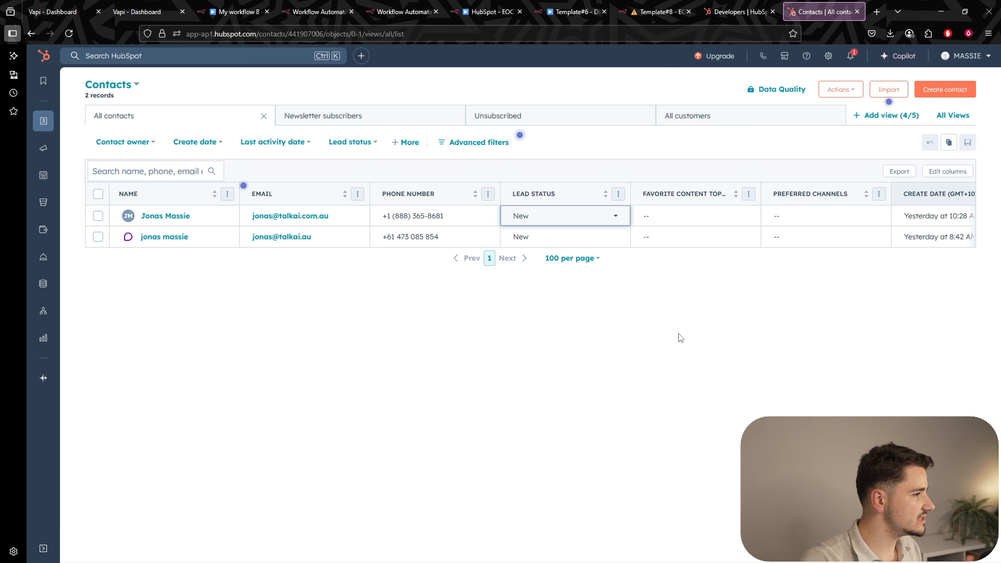
# Check the lead status once more, keep New, and view the empty Sales Pipeline deals board.
pyautogui.click(555, 220)
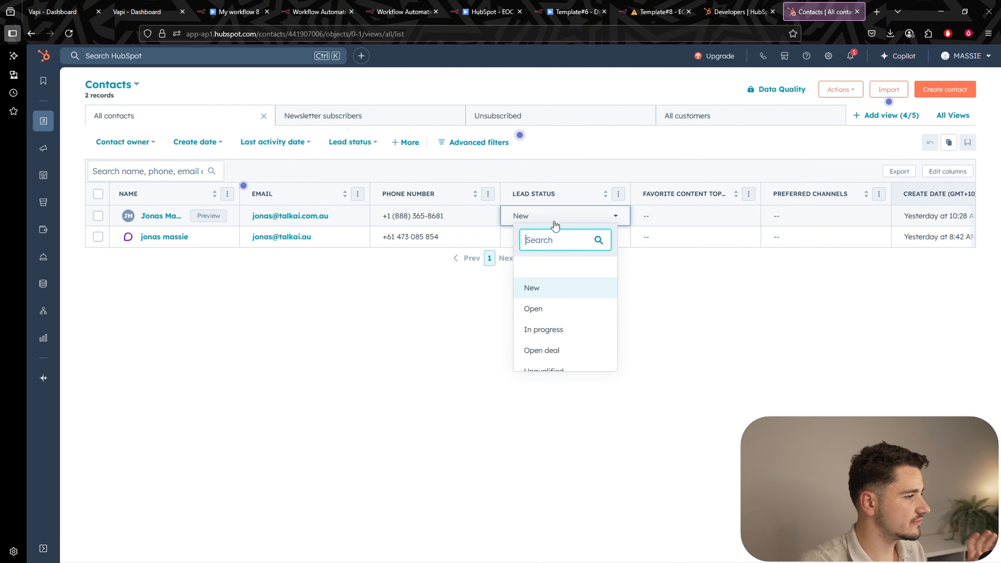
pyautogui.click(412, 301)
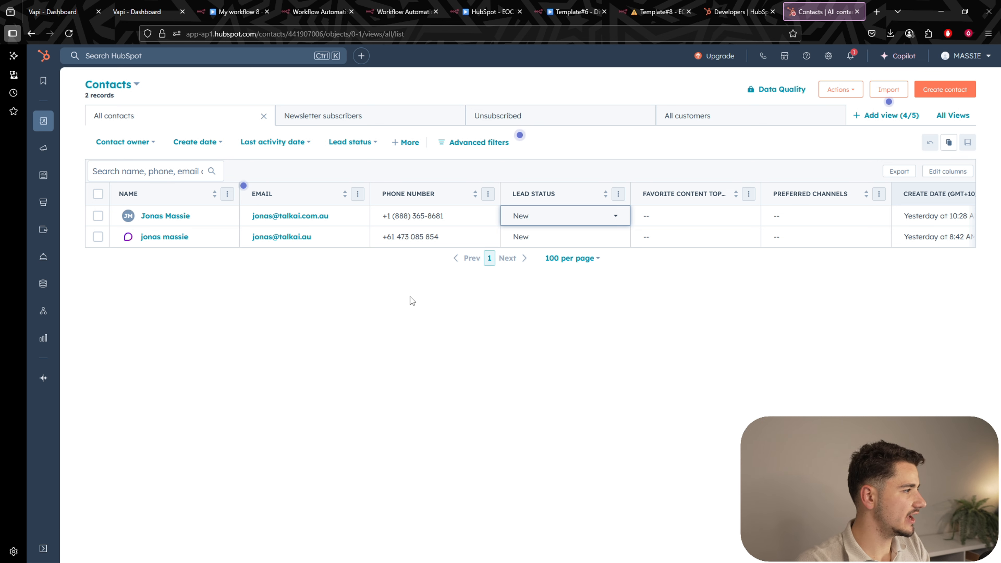
pyautogui.moveTo(48, 117)
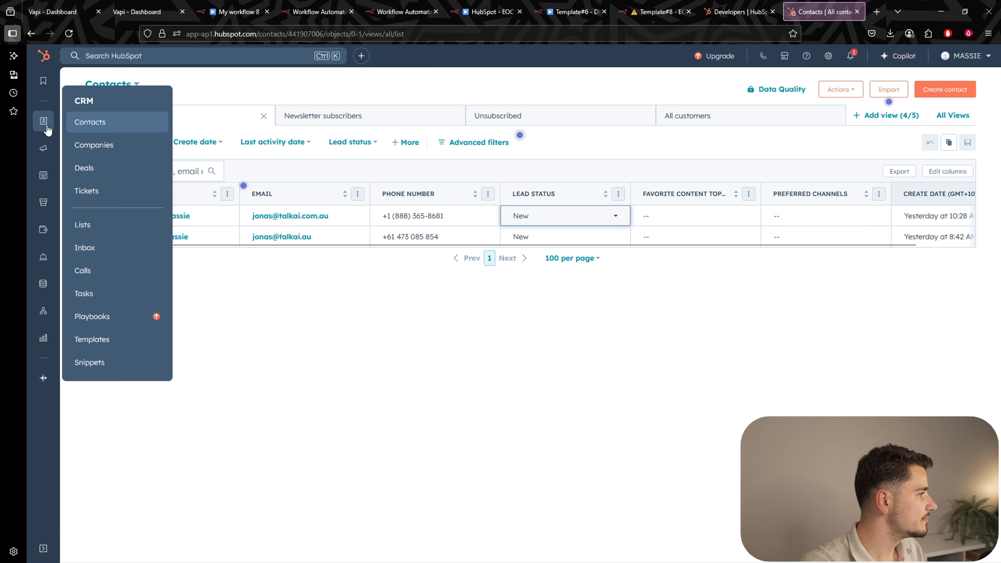
pyautogui.click(152, 167)
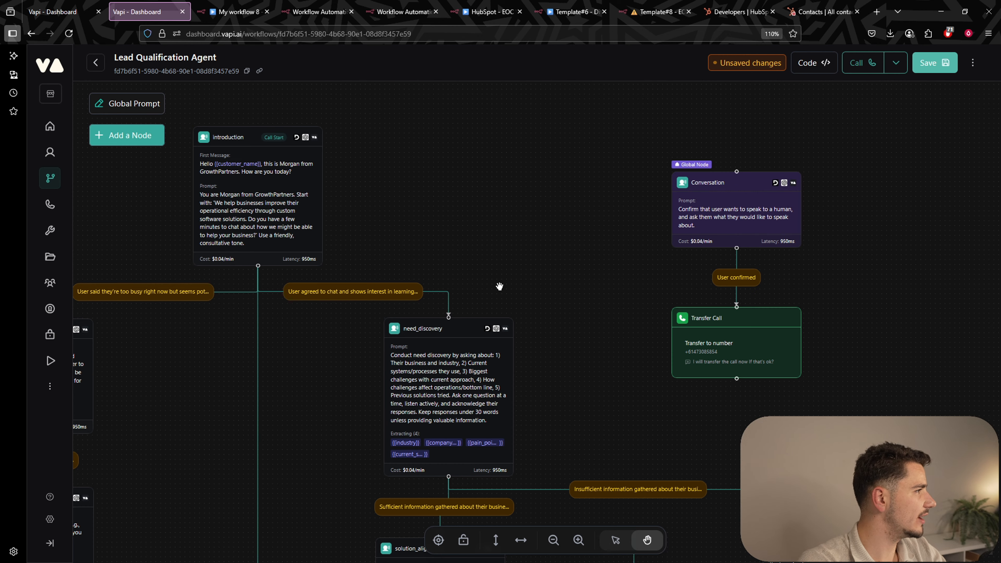
pyautogui.scroll(-3, 467, 237)
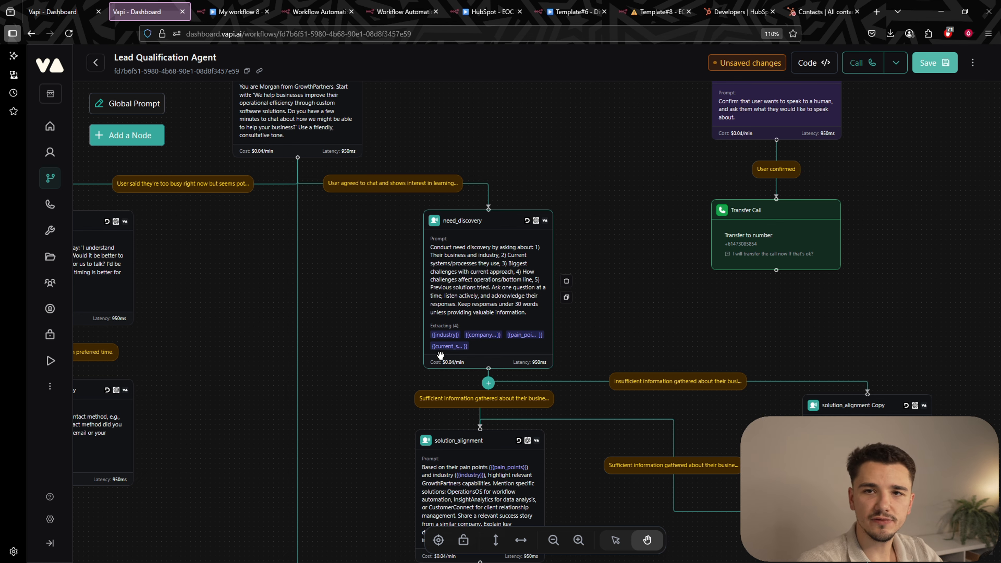
pyautogui.scroll(-3, 639, 226)
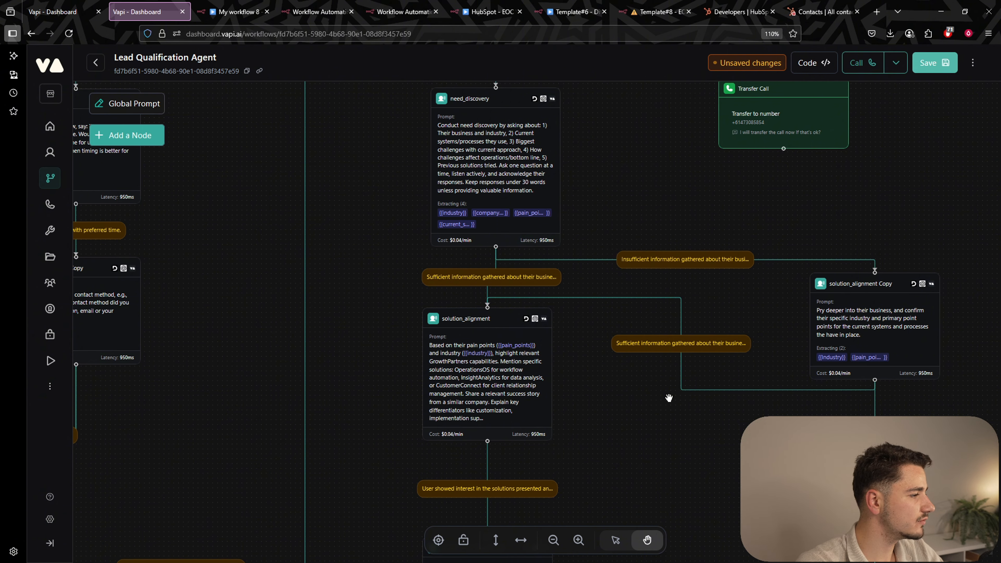
pyautogui.scroll(-2, 658, 269)
pyautogui.moveTo(503, 176); pyautogui.dragTo(540, 239)
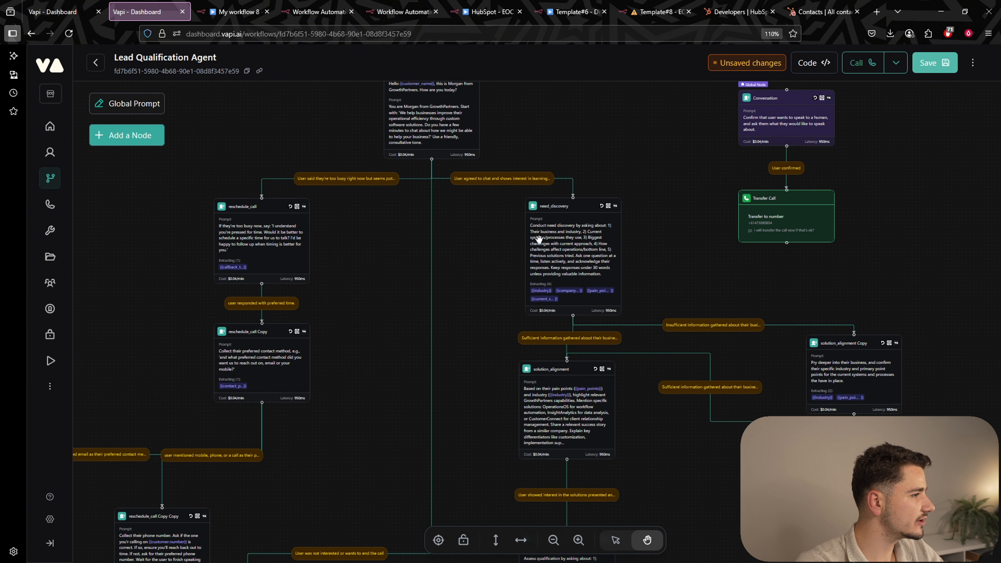
pyautogui.moveTo(487, 268)
pyautogui.mouseDown()
pyautogui.moveTo(501, 301)
pyautogui.moveTo(491, 275)
pyautogui.mouseUp()
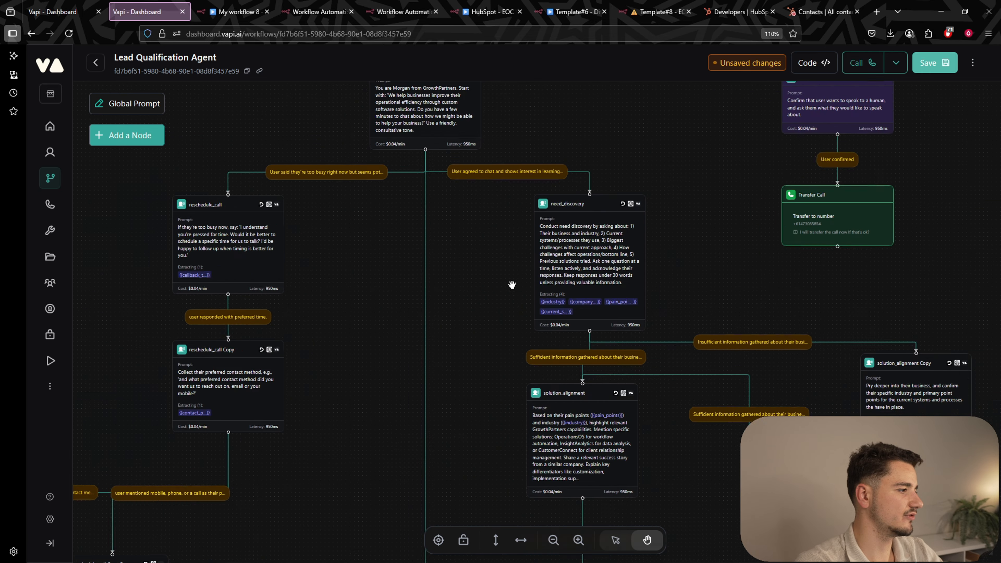
pyautogui.scroll(4, 504, 280)
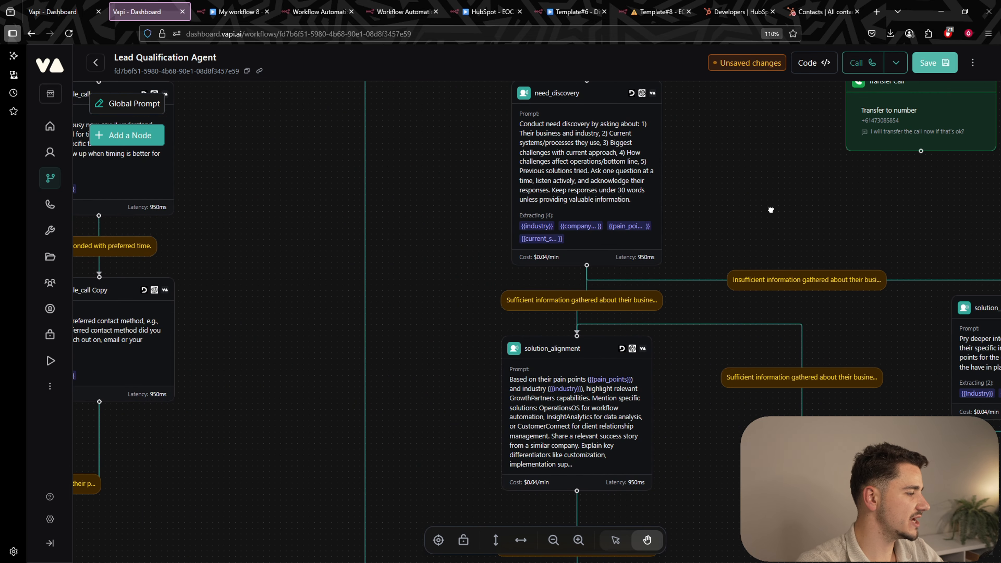
pyautogui.moveTo(770, 211); pyautogui.dragTo(689, 139)
pyautogui.moveTo(653, 167); pyautogui.dragTo(658, 200)
pyautogui.scroll(-1, 656, 202)
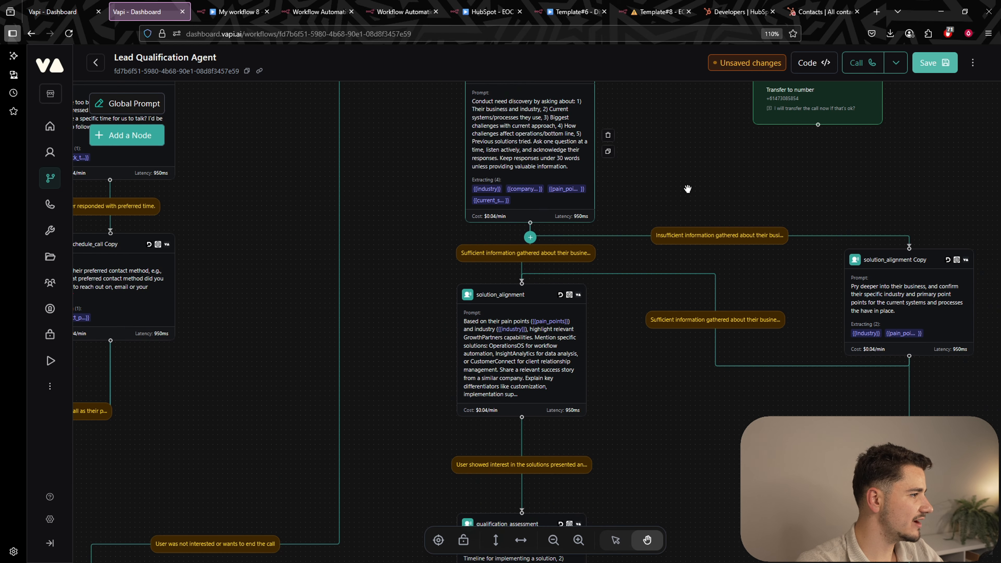
pyautogui.scroll(-1, 686, 190)
pyautogui.scroll(-1, 662, 201)
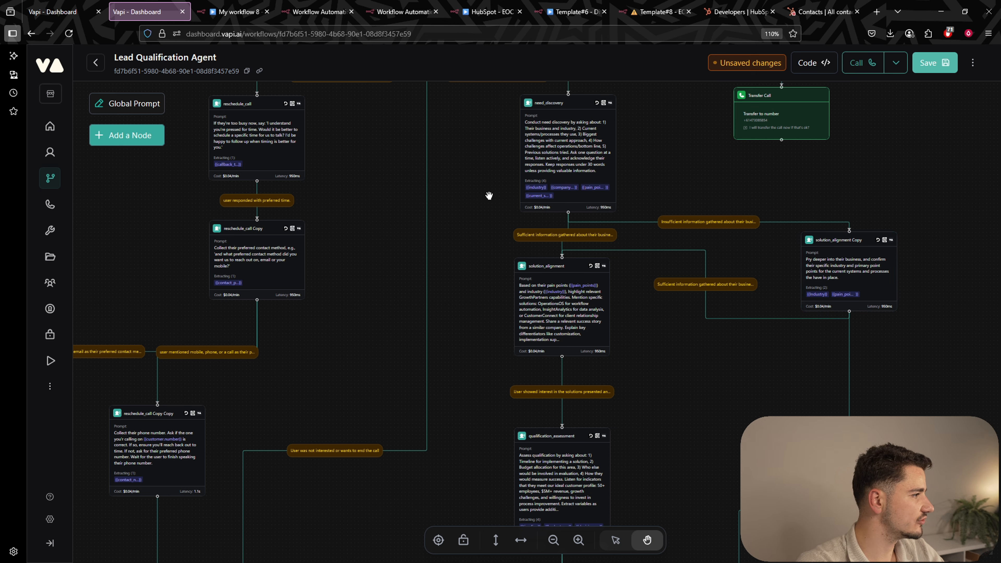
pyautogui.moveTo(352, 226); pyautogui.dragTo(457, 318)
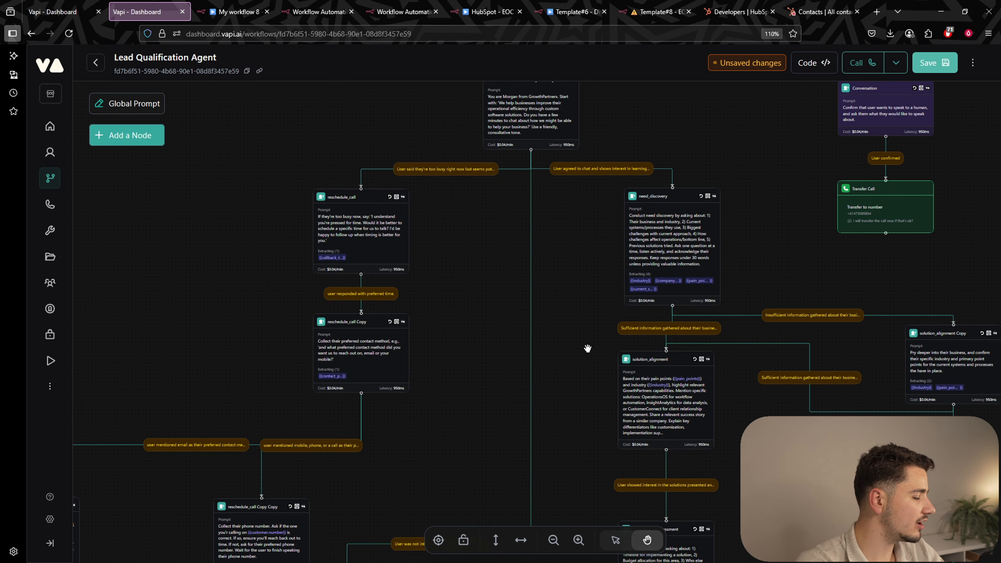
pyautogui.moveTo(554, 297); pyautogui.dragTo(523, 239)
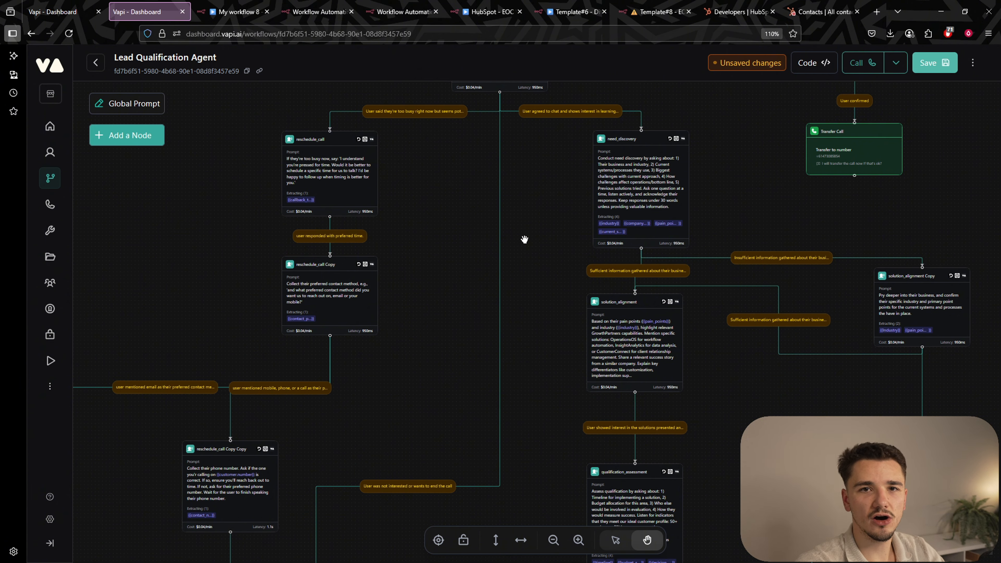
pyautogui.moveTo(543, 207); pyautogui.dragTo(474, 336)
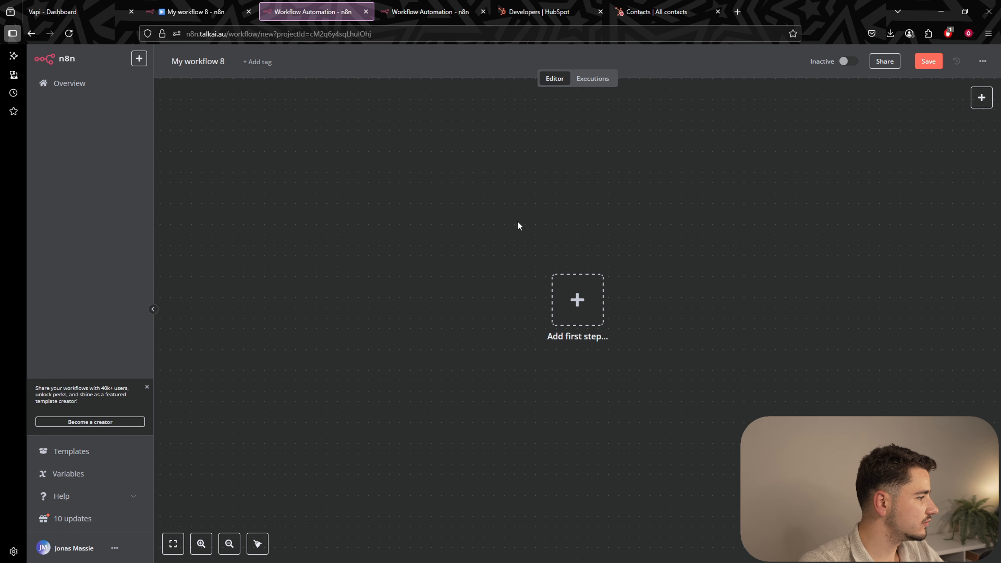
# Search 'hub' for the first trigger step and list HubSpot's 18 triggers.
pyautogui.scroll(1, 672, 329)
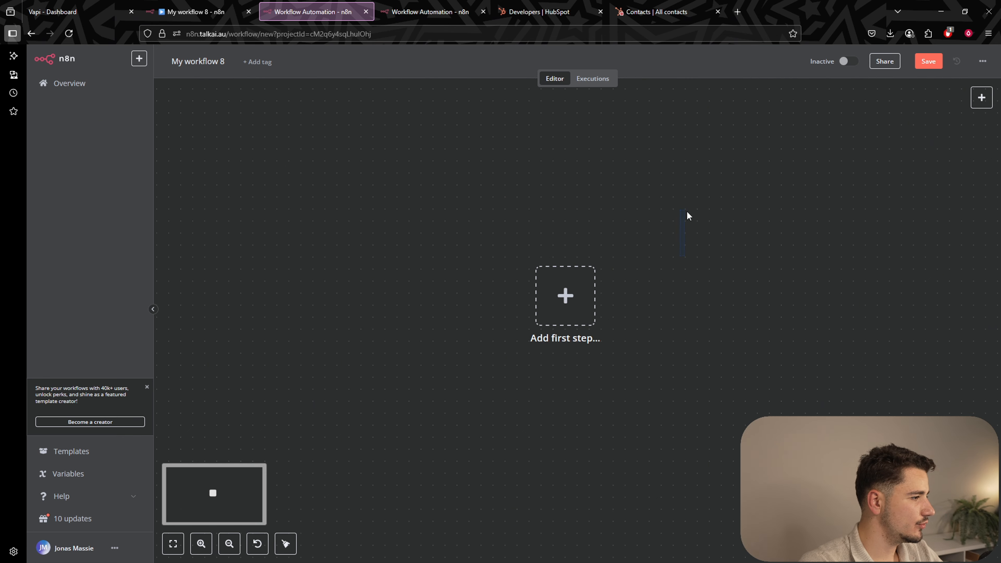
pyautogui.moveTo(688, 274)
pyautogui.mouseDown()
pyautogui.moveTo(662, 250)
pyautogui.moveTo(696, 269)
pyautogui.mouseUp()
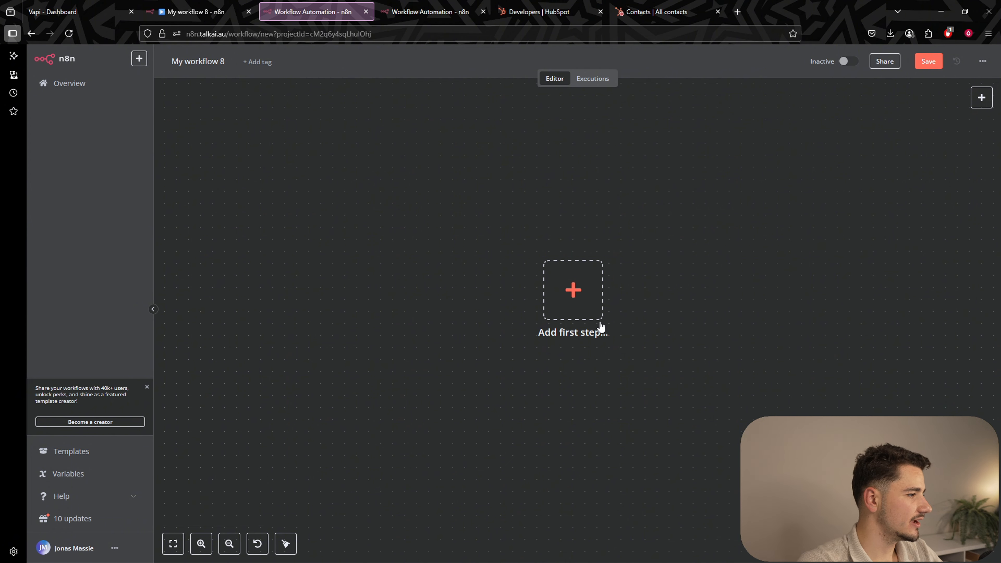
pyautogui.moveTo(696, 296); pyautogui.dragTo(671, 282)
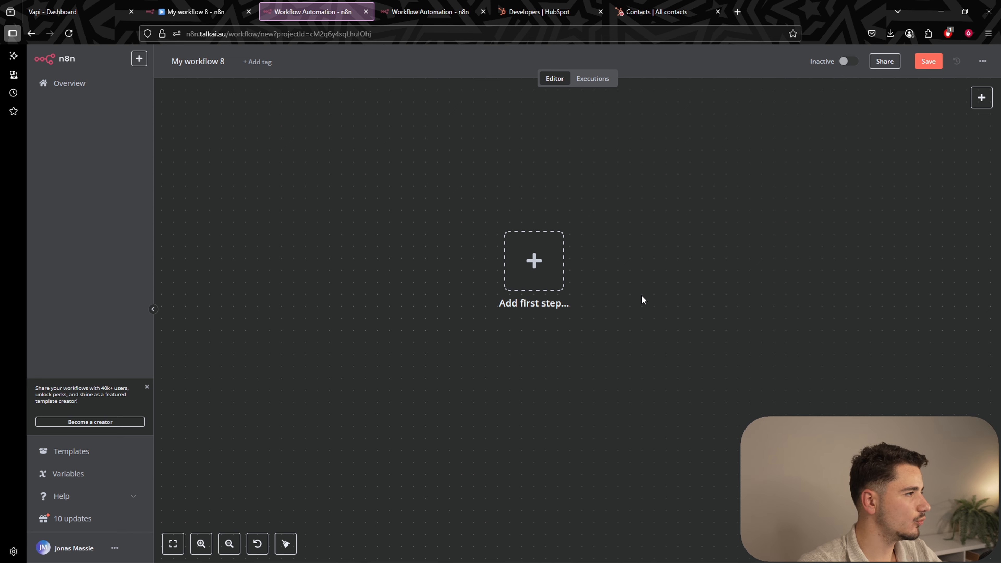
pyautogui.click(534, 283)
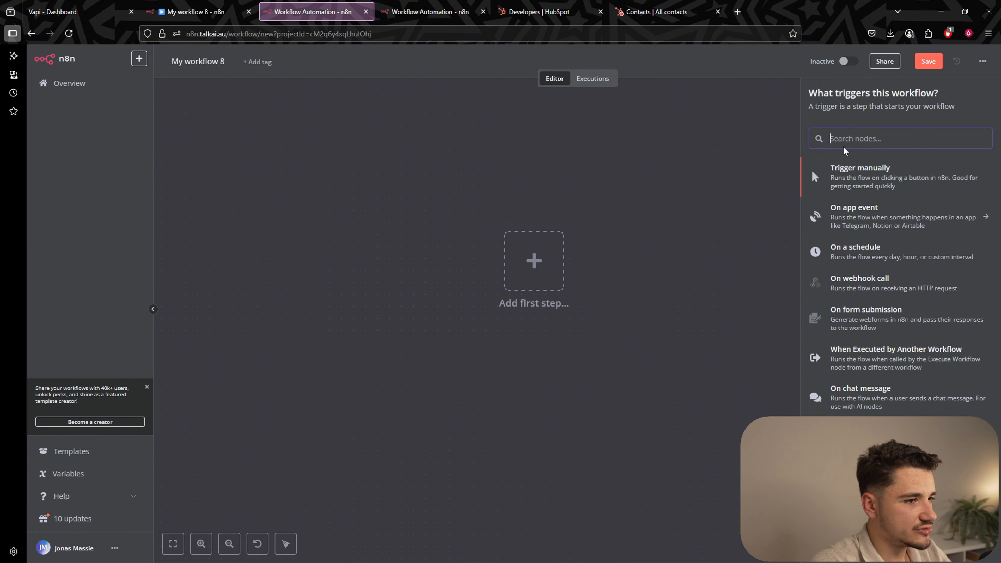
pyautogui.write('hub')
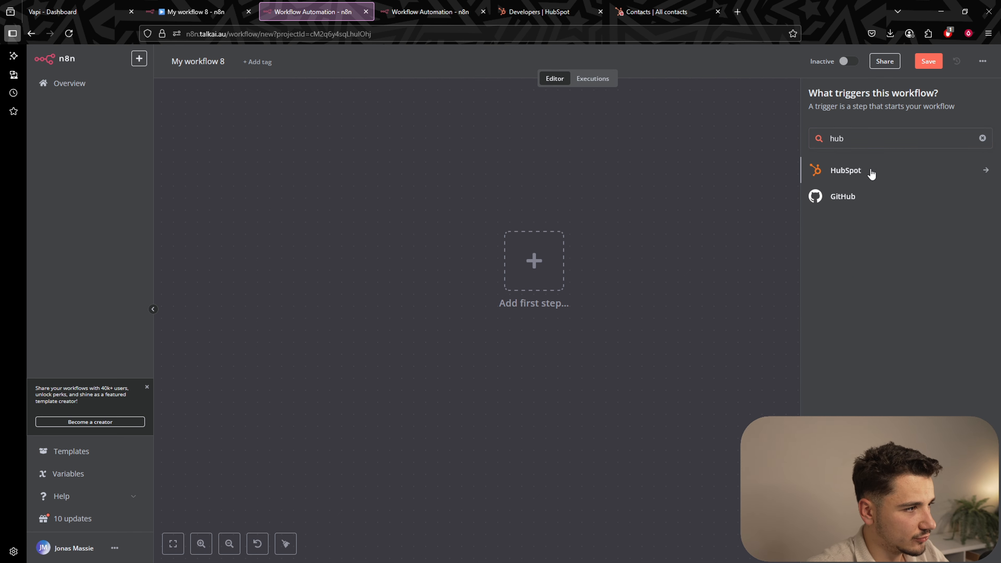
pyautogui.click(870, 171)
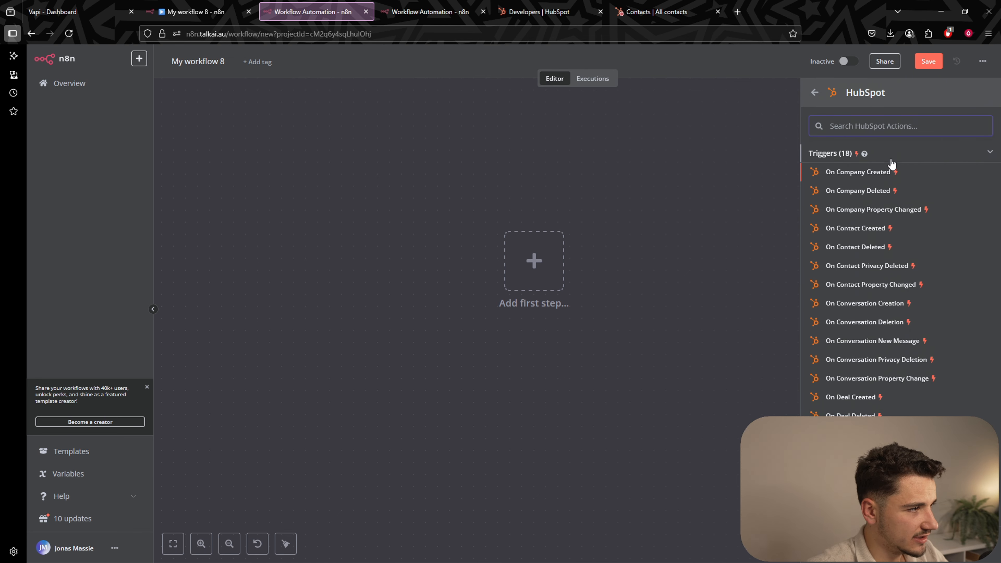
pyautogui.moveTo(864, 154)
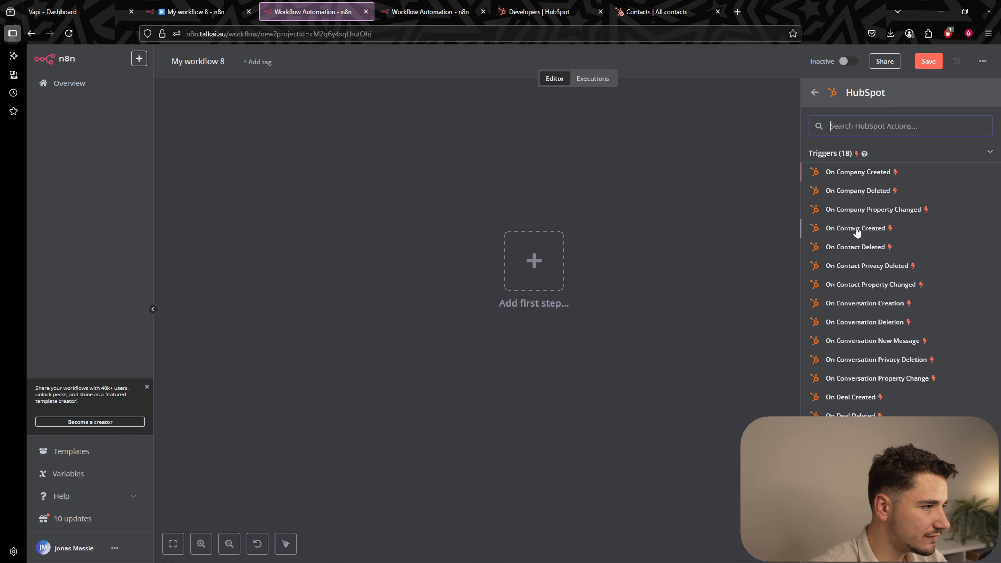
# Choose the On Contact Created trigger and start a new HubSpot Developer credential.
pyautogui.click(848, 233)
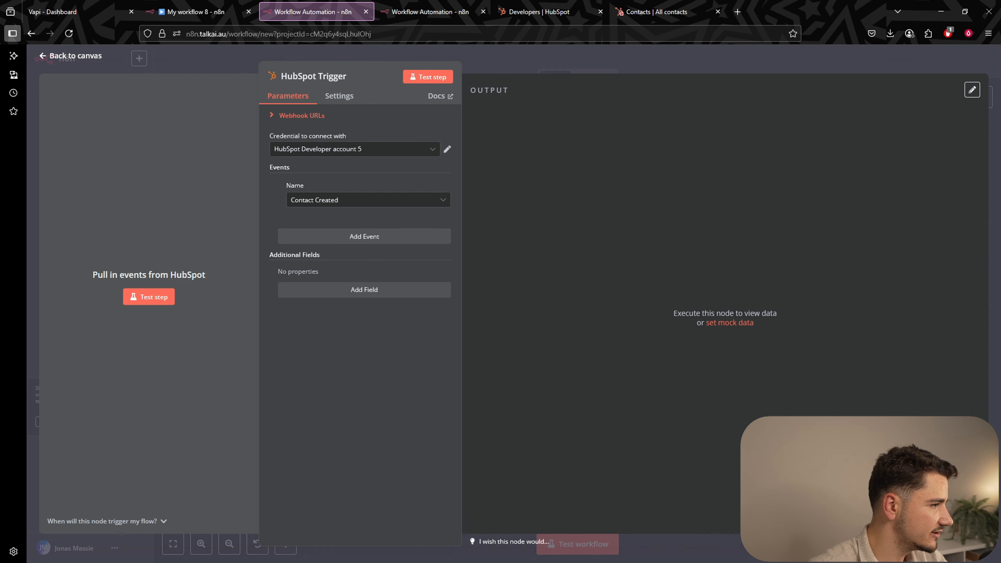
pyautogui.click(591, 70)
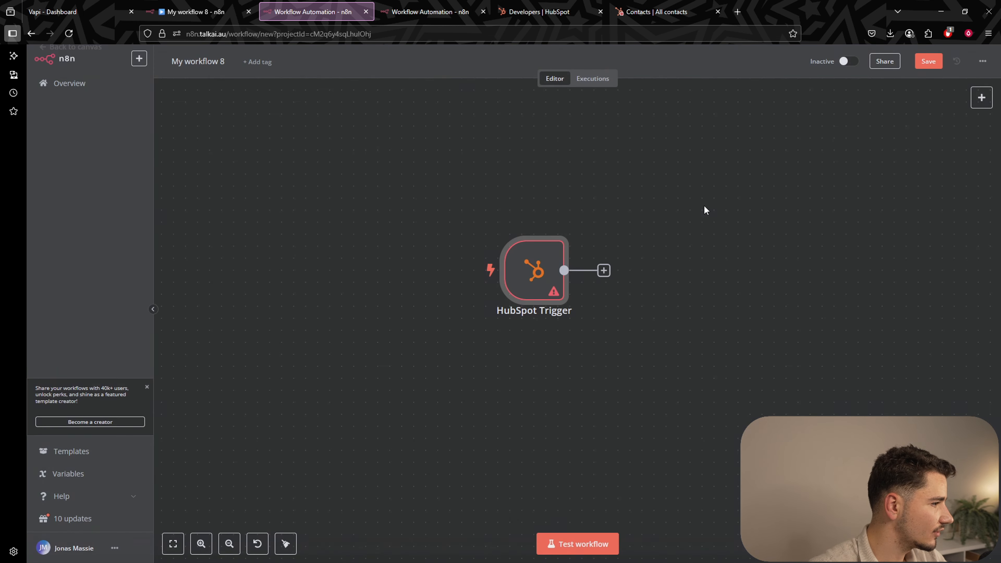
pyautogui.doubleClick(546, 285)
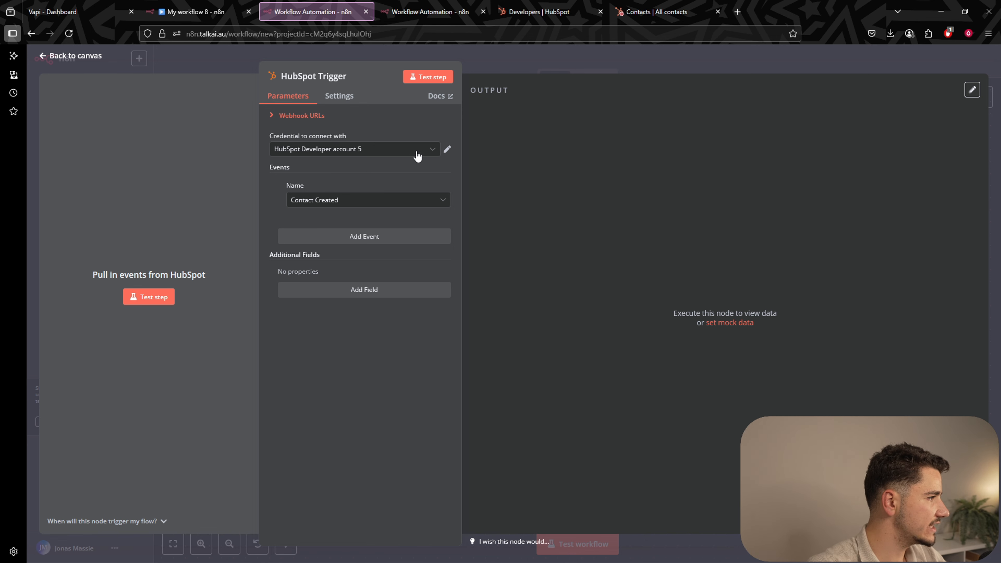
pyautogui.click(396, 149)
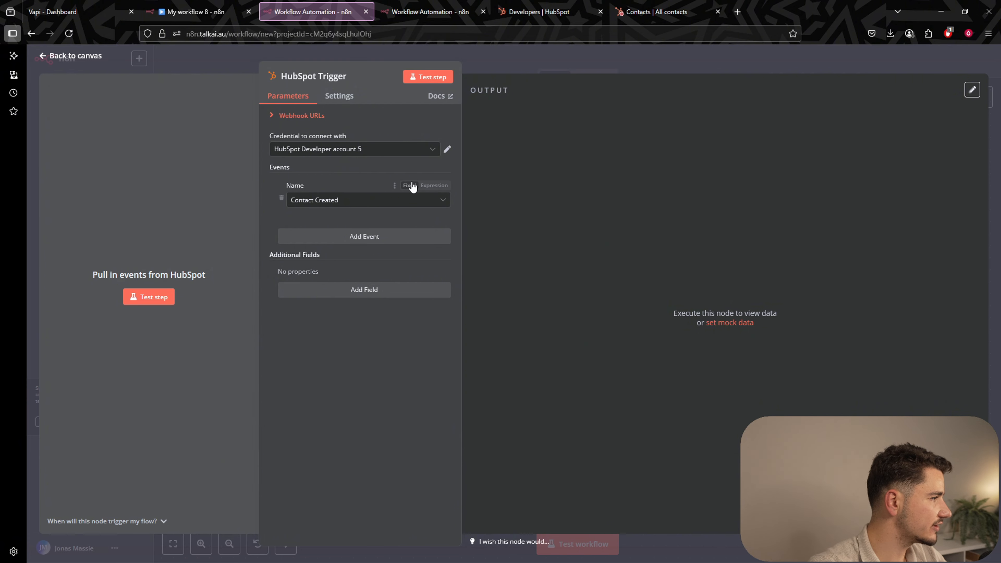
pyautogui.click(407, 160)
# Highlight the credential's OAuth Redirect URL requirement.
pyautogui.moveTo(313, 188); pyautogui.dragTo(386, 188)
pyautogui.click(387, 188)
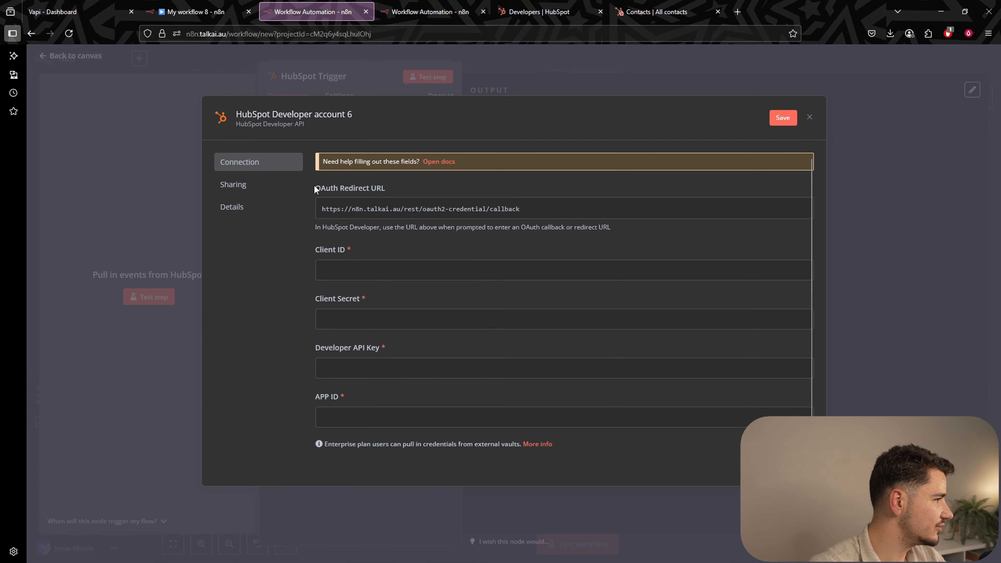
pyautogui.moveTo(315, 189); pyautogui.dragTo(404, 188)
pyautogui.click(346, 191)
pyautogui.click(404, 189)
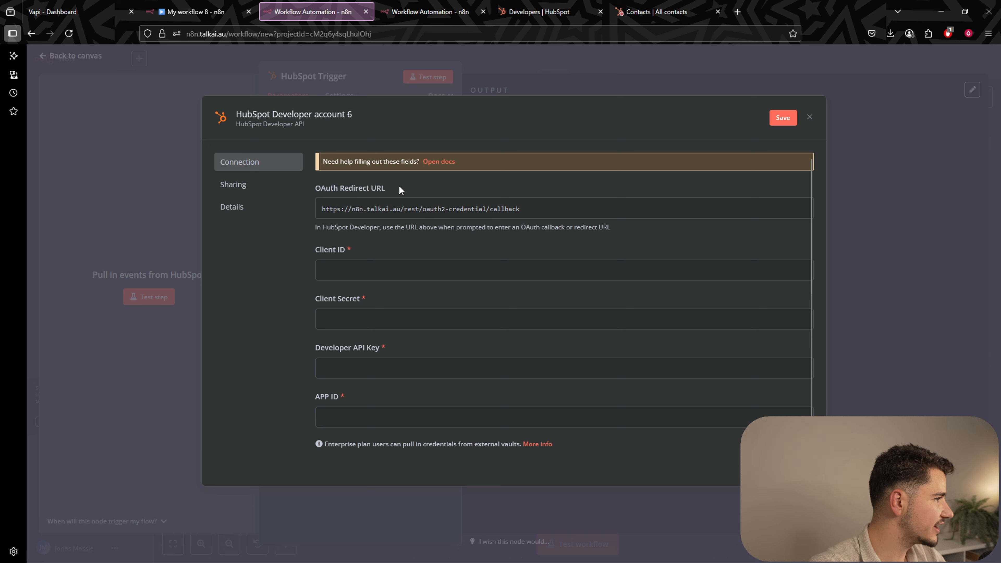
pyautogui.moveTo(341, 190); pyautogui.dragTo(418, 193)
pyautogui.click(418, 190)
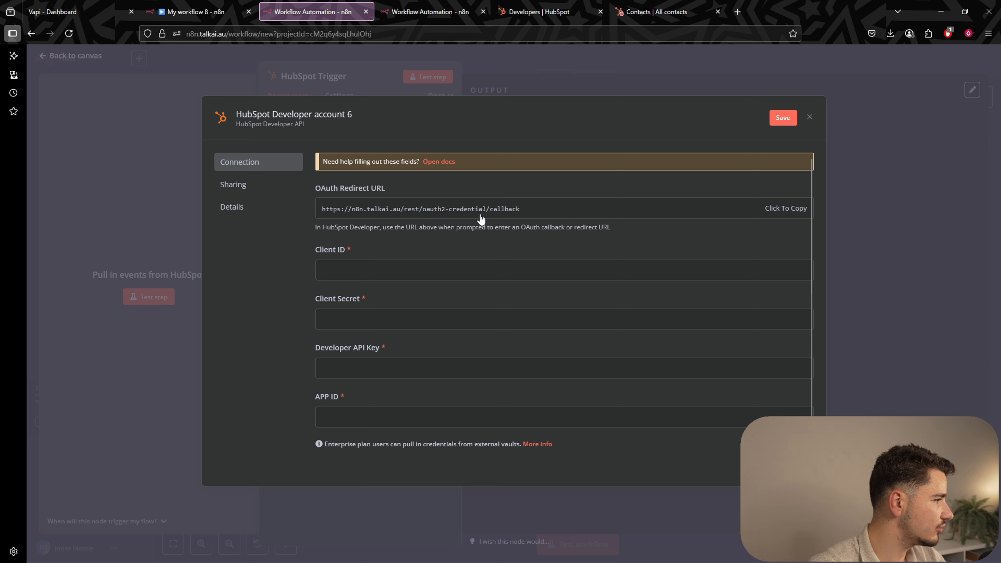
# Point out the required Client ID, Client Secret, Developer API Key and APP ID fields.
pyautogui.moveTo(320, 247); pyautogui.dragTo(356, 243)
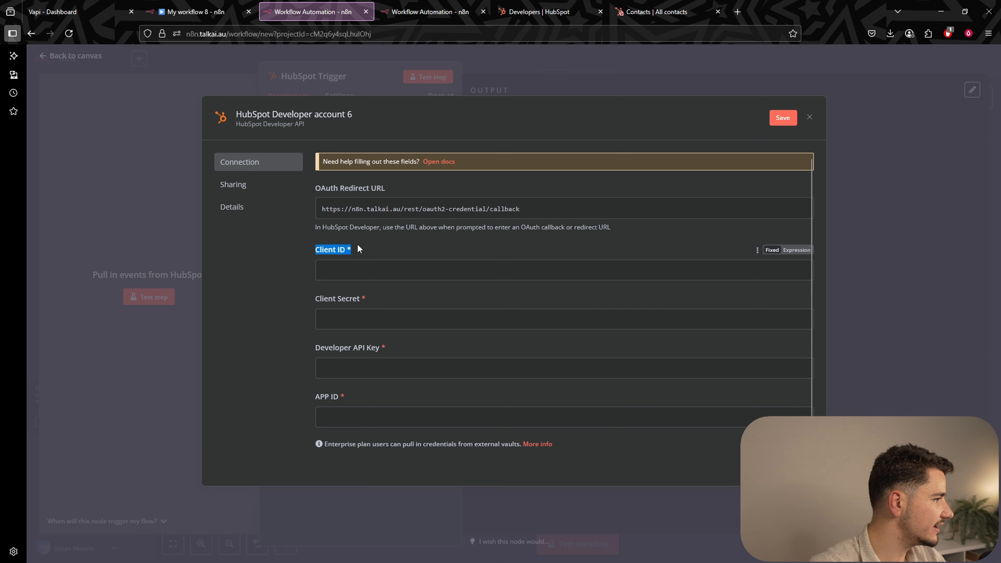
pyautogui.click(357, 243)
pyautogui.moveTo(312, 298); pyautogui.dragTo(374, 307)
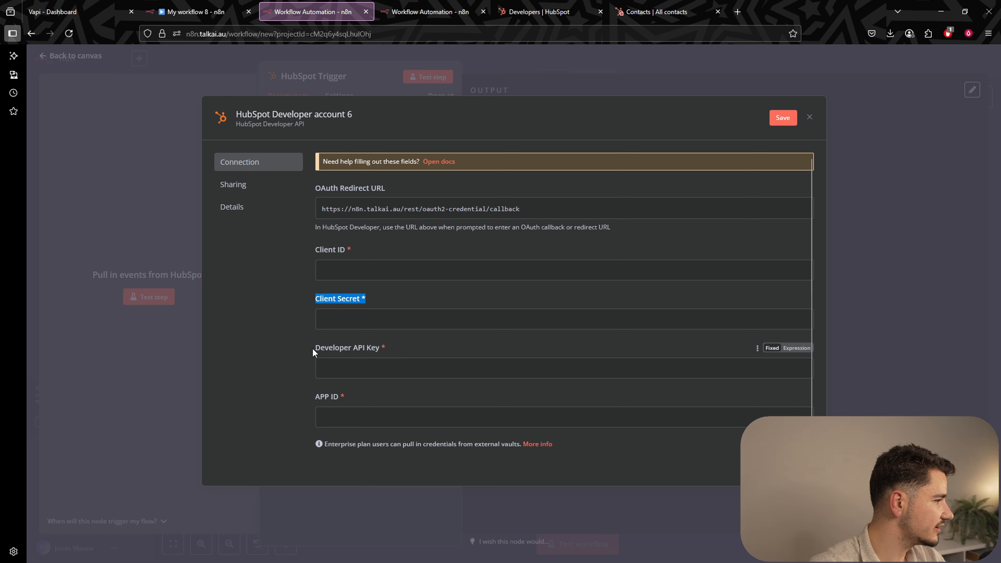
pyautogui.moveTo(312, 347); pyautogui.dragTo(392, 351)
pyautogui.moveTo(310, 399); pyautogui.dragTo(364, 396)
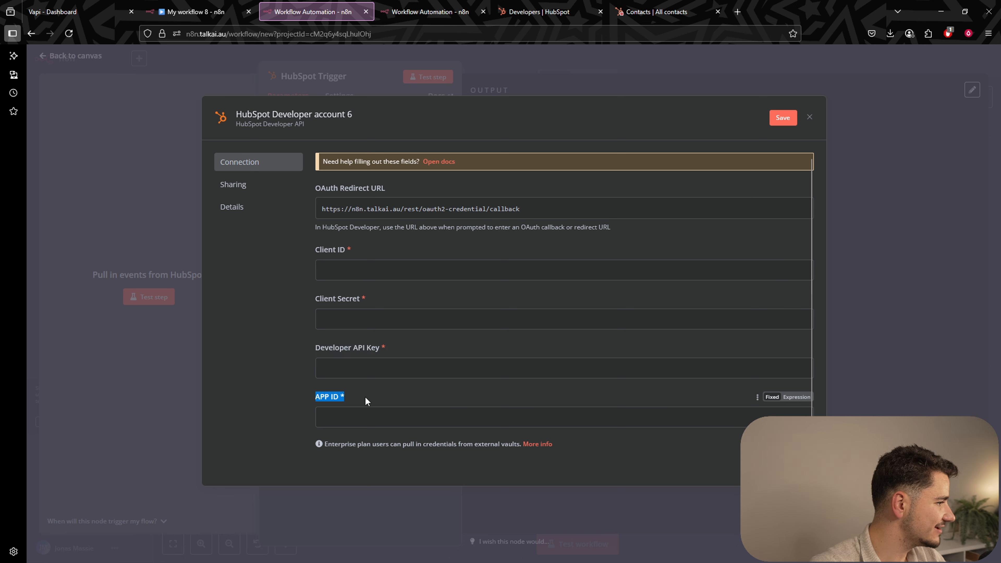
pyautogui.click(364, 395)
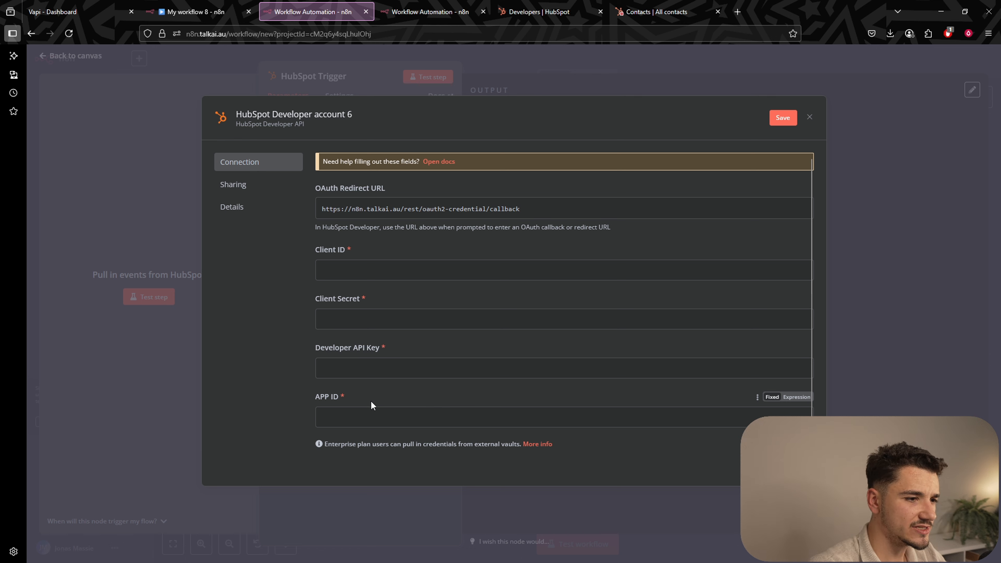
pyautogui.click(666, 11)
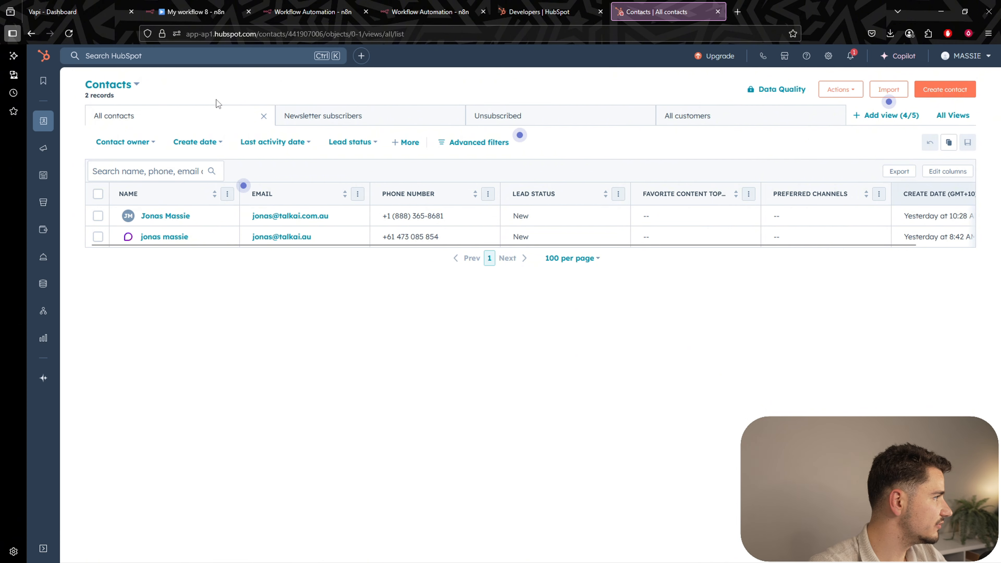
# Create a new HubSpot developer app named 'n8n' with description 'testing'.
pyautogui.click(539, 11)
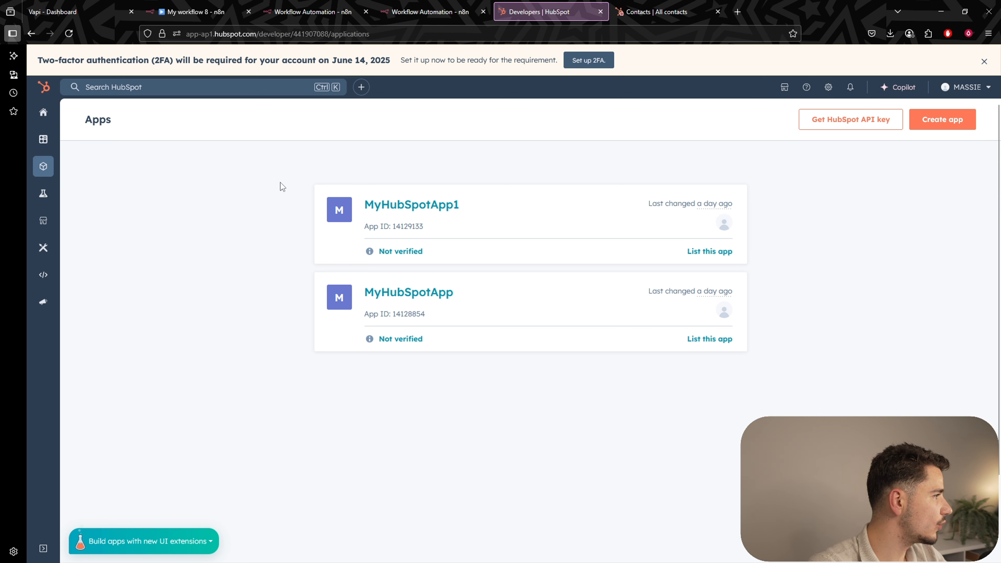
pyautogui.click(44, 168)
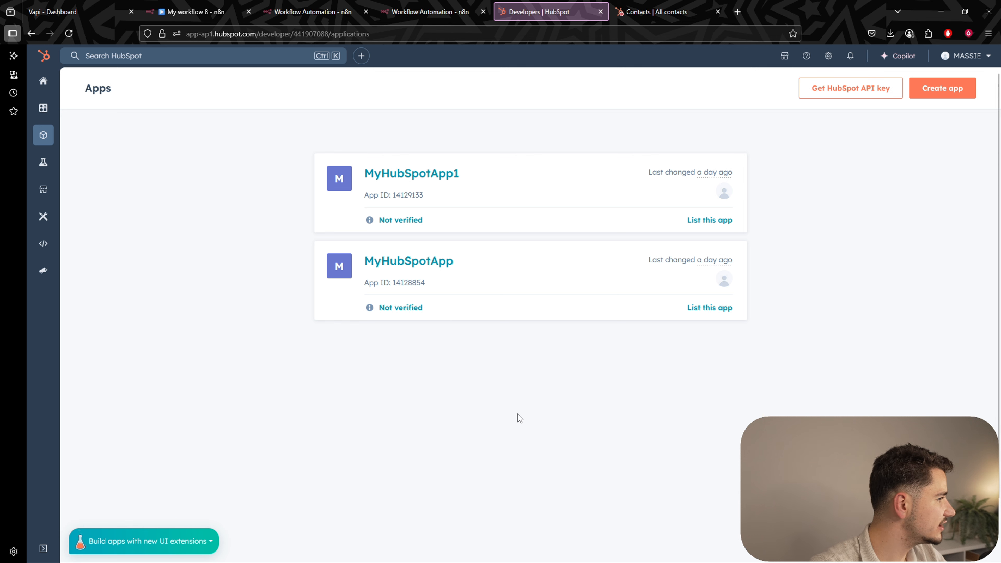
pyautogui.click(952, 88)
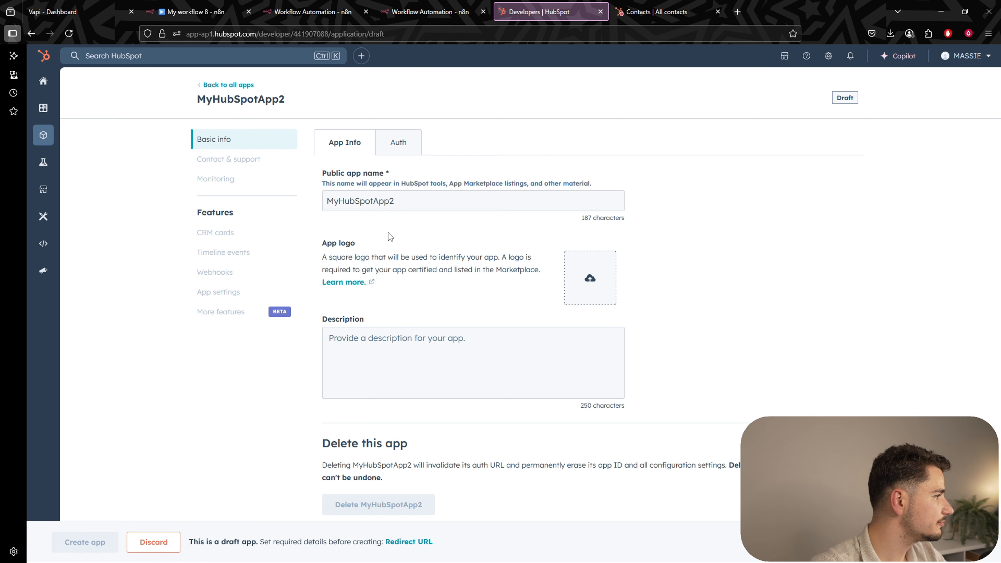
pyautogui.doubleClick(406, 231)
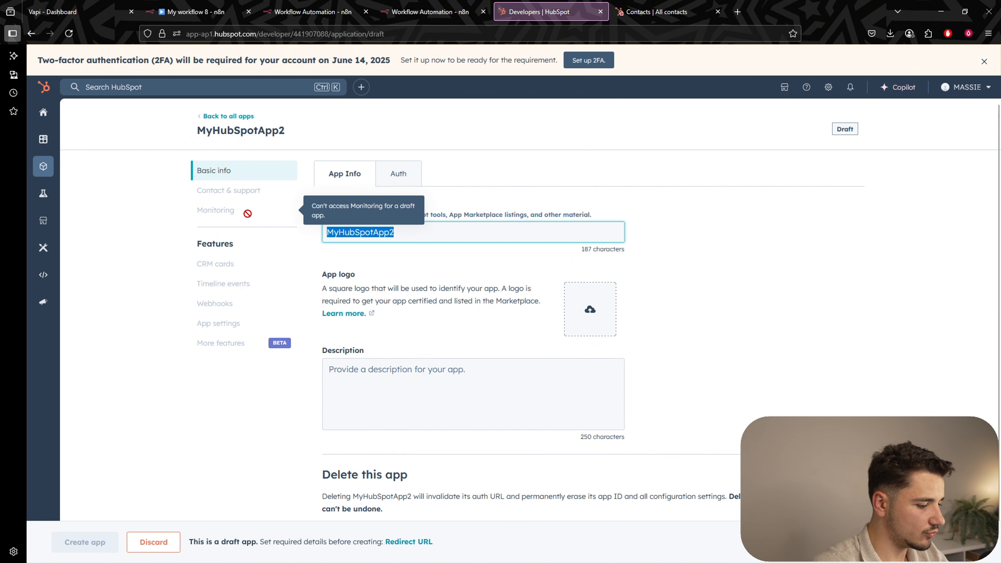
pyautogui.write('n8n')
pyautogui.click(382, 364)
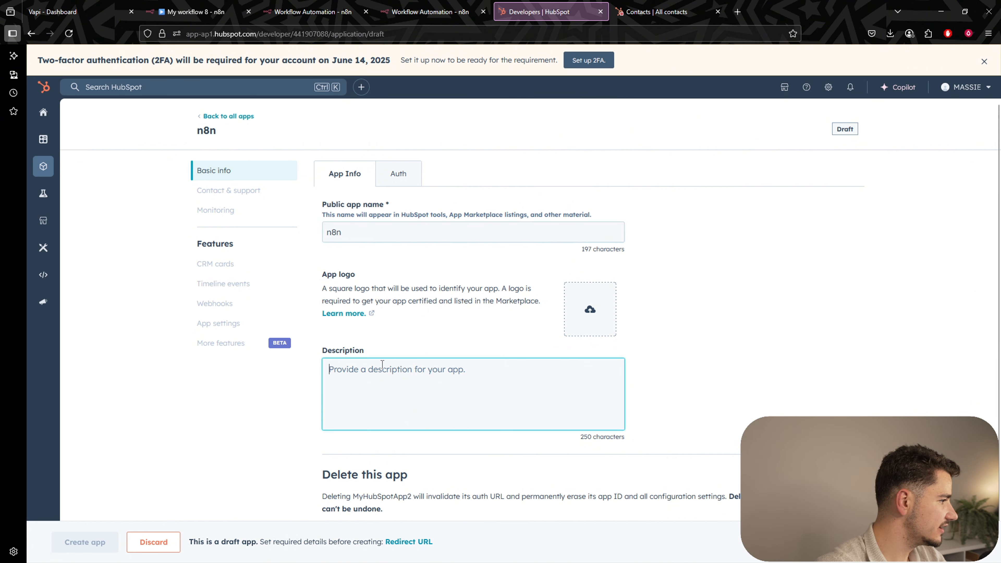
pyautogui.write('testing')
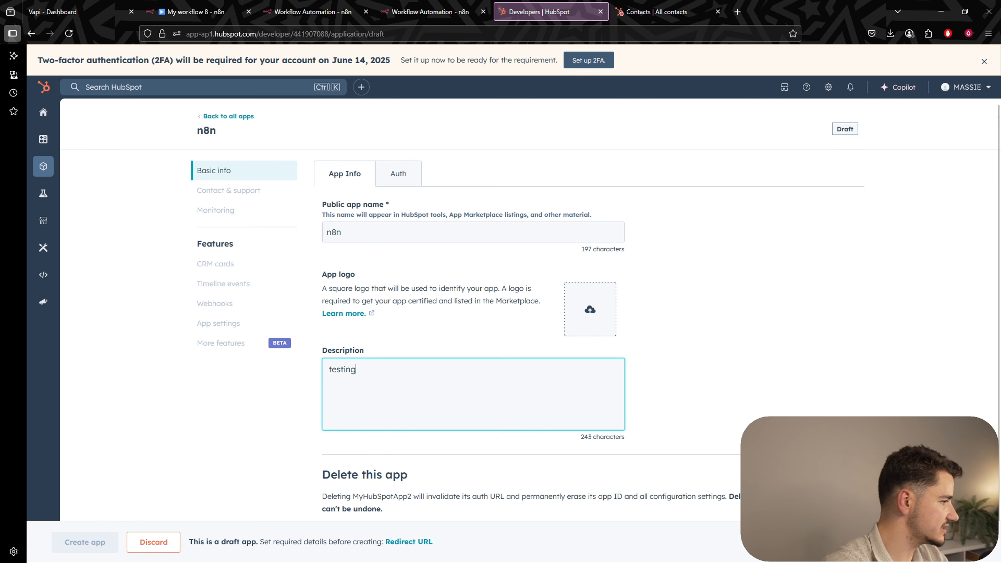
# Open the app's Auth settings and locate the Redirect URLs section.
pyautogui.scroll(-1, 445, 237)
pyautogui.scroll(1, 442, 254)
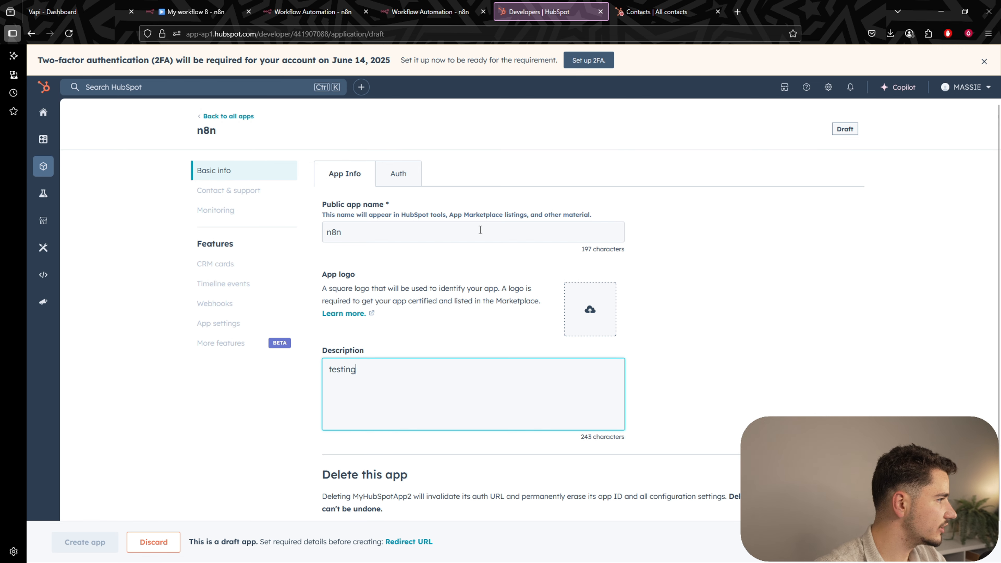
pyautogui.click(398, 184)
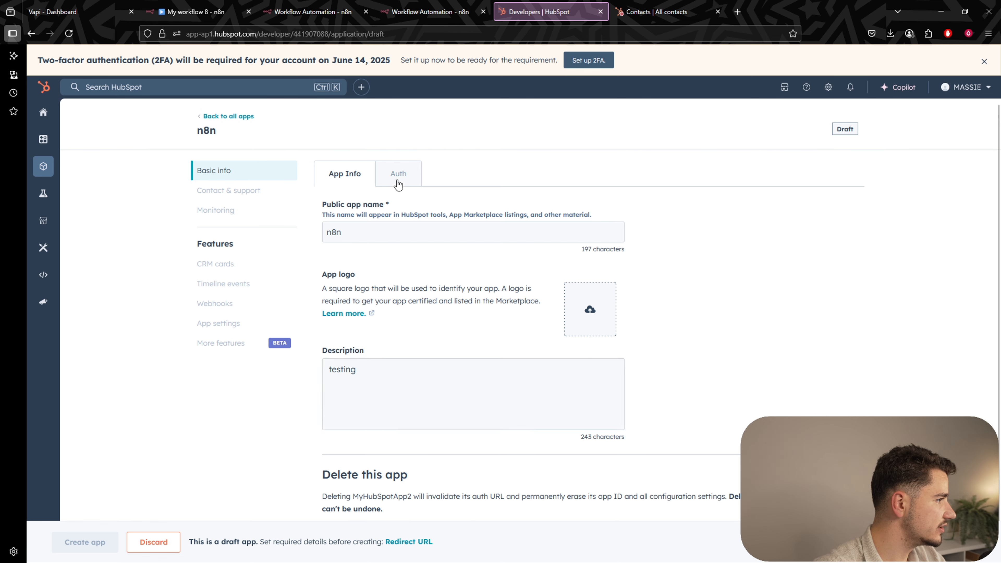
pyautogui.scroll(-5, 487, 216)
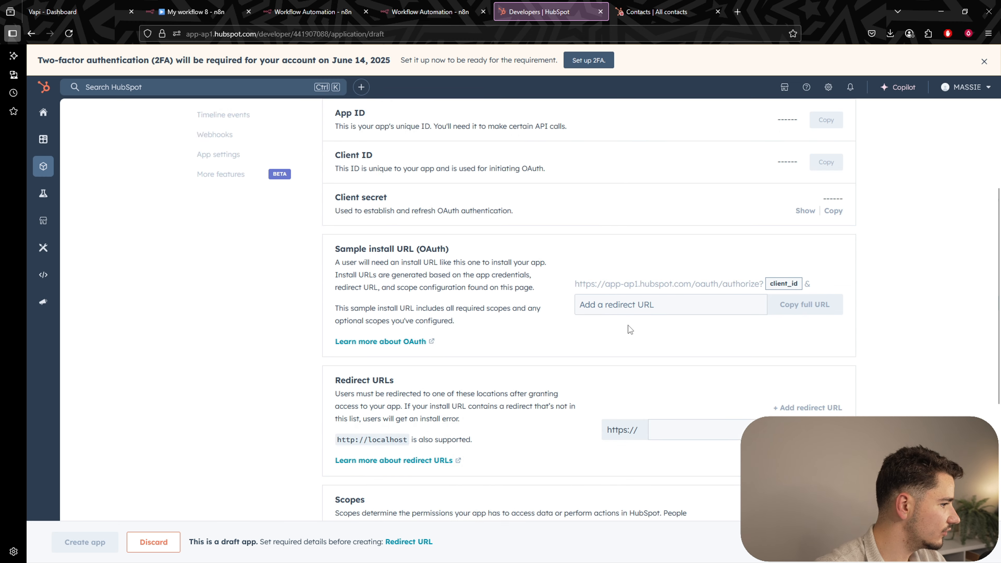
pyautogui.moveTo(335, 324); pyautogui.dragTo(408, 331)
pyautogui.click(408, 327)
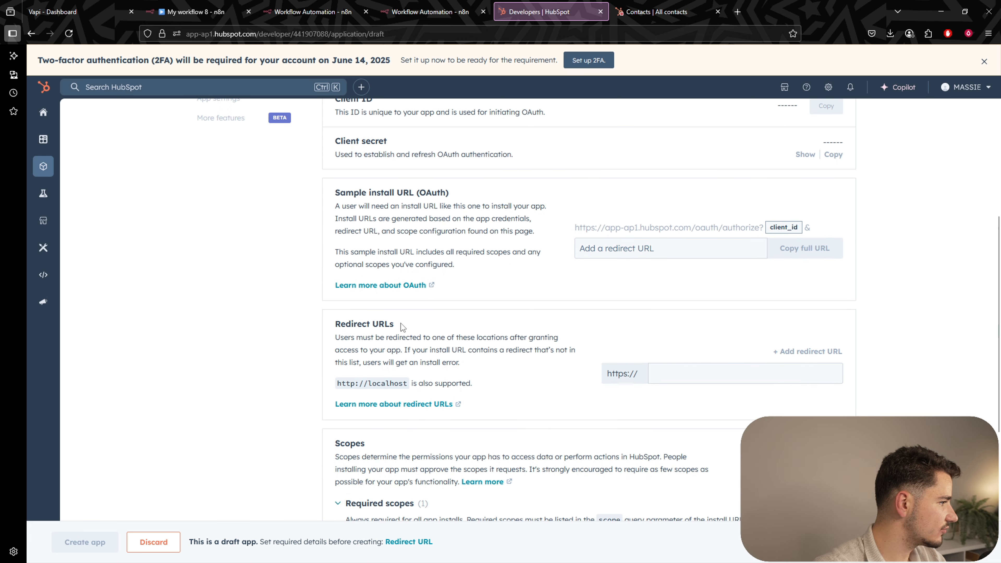
pyautogui.moveTo(341, 324); pyautogui.dragTo(397, 327)
pyautogui.click(417, 333)
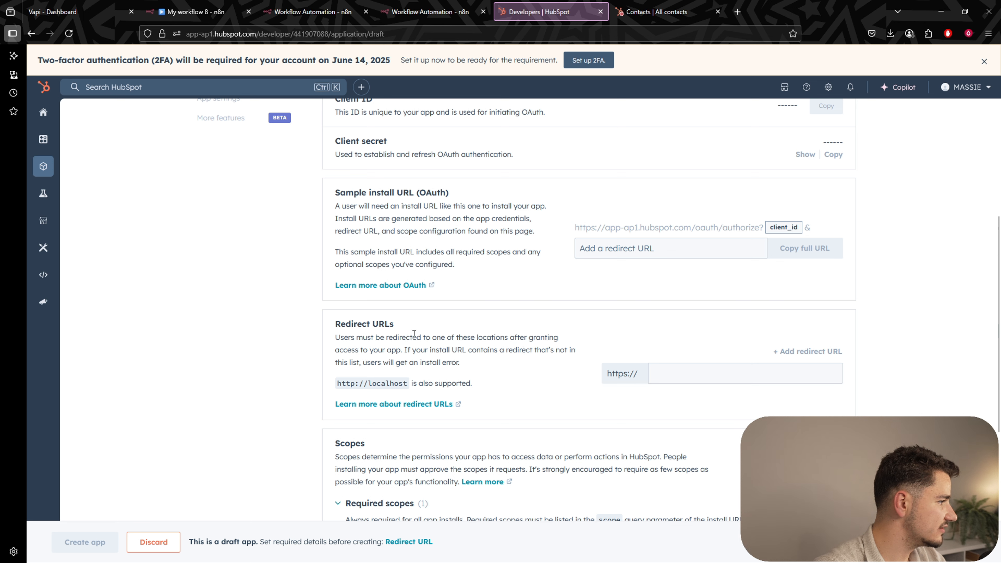
pyautogui.moveTo(398, 326)
pyautogui.mouseDown()
pyautogui.moveTo(353, 324)
pyautogui.moveTo(405, 324)
pyautogui.mouseUp()
pyautogui.click(366, 323)
pyautogui.click(406, 324)
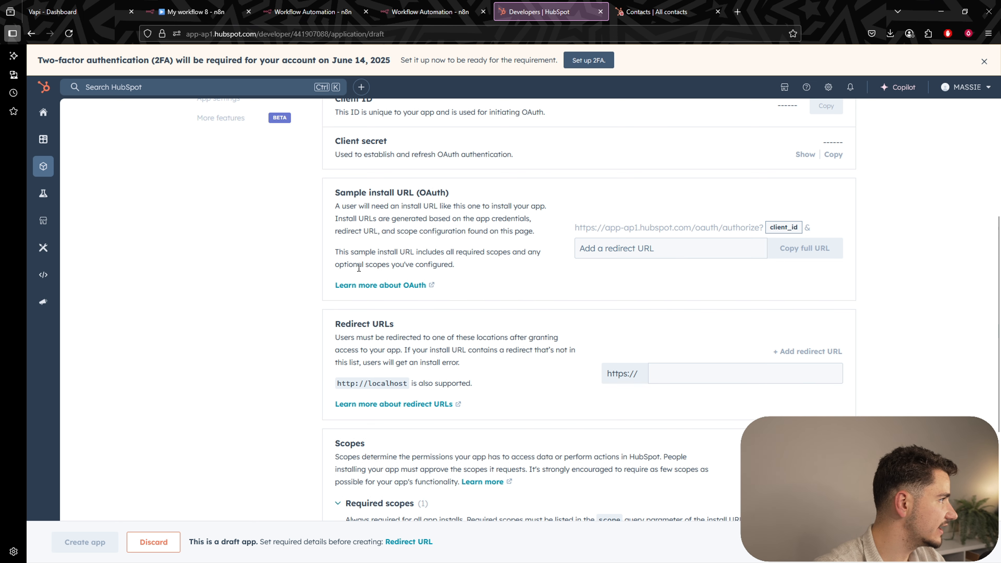
# Add n8n's OAuth callback as the app's redirect URL and scroll to Scopes.
pyautogui.click(312, 12)
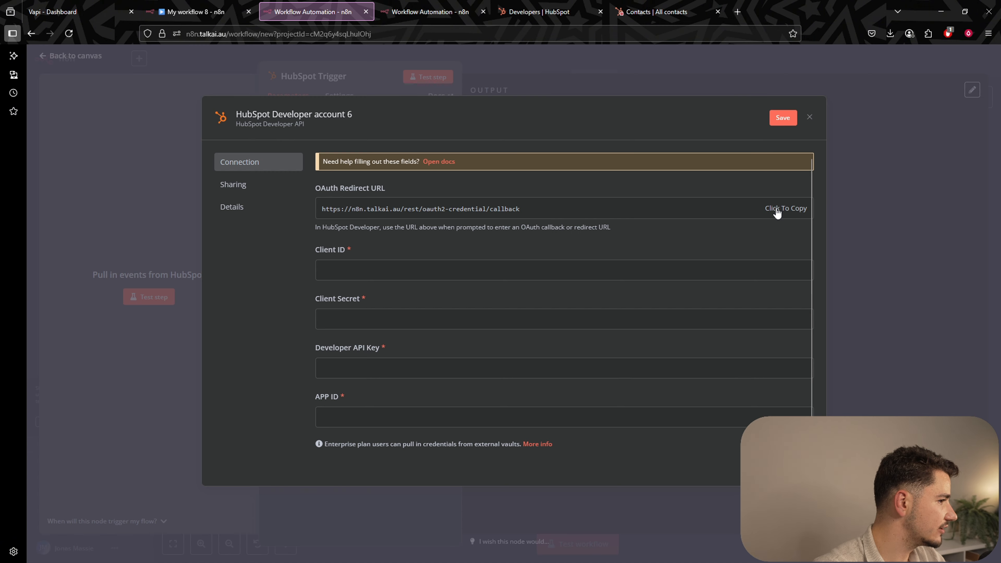
pyautogui.click(547, 17)
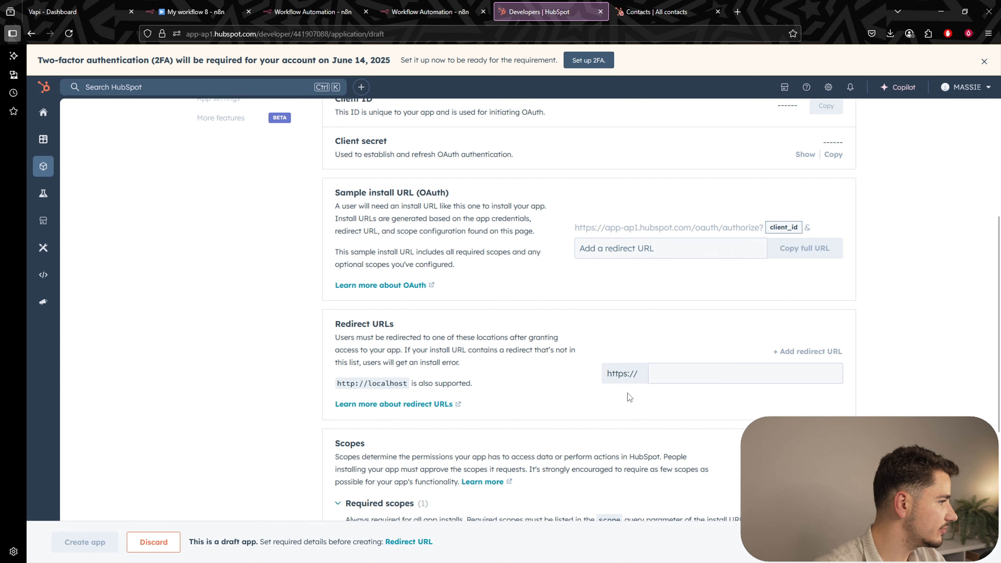
pyautogui.click(664, 377)
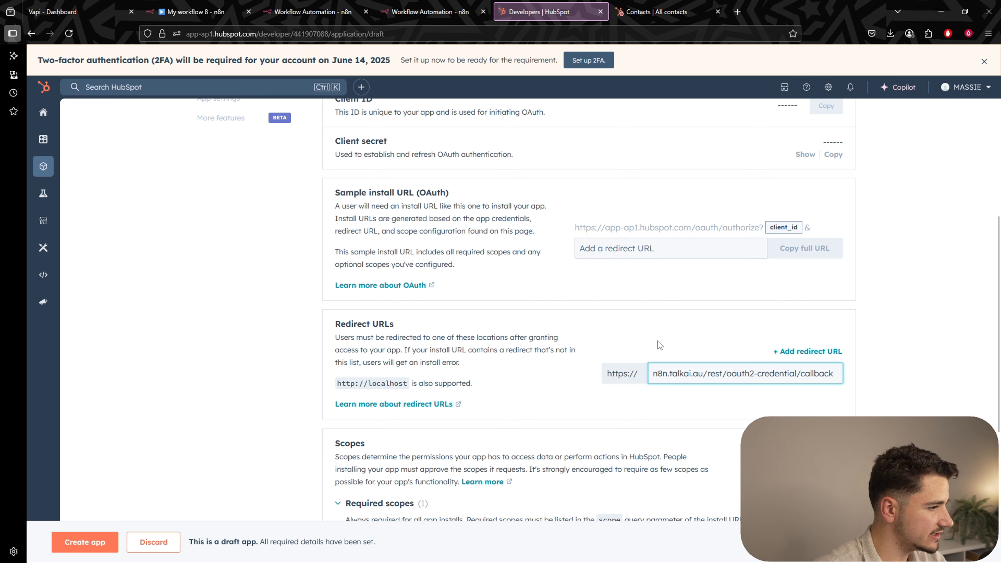
pyautogui.click(650, 334)
pyautogui.scroll(-6, 557, 321)
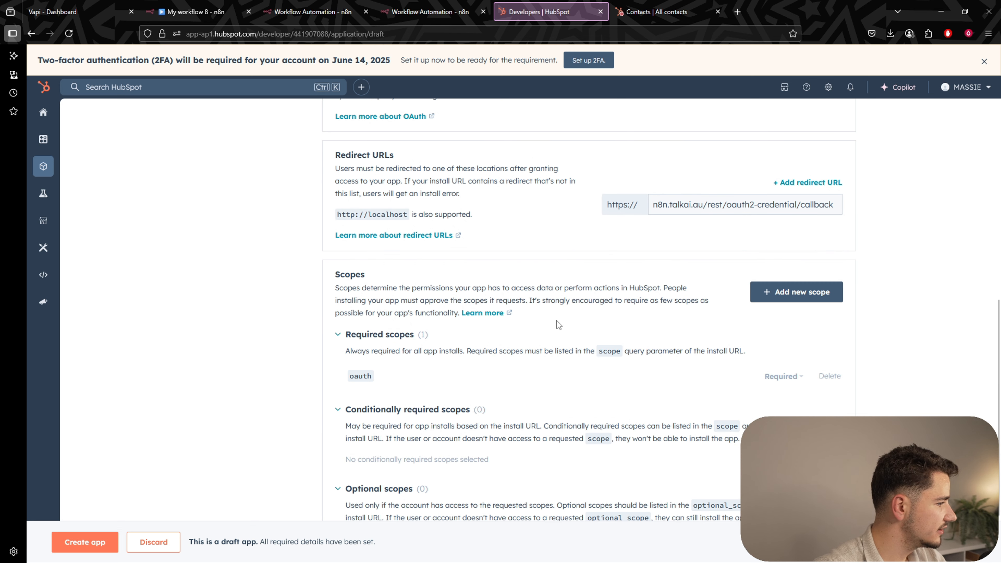
pyautogui.moveTo(331, 195); pyautogui.dragTo(392, 195)
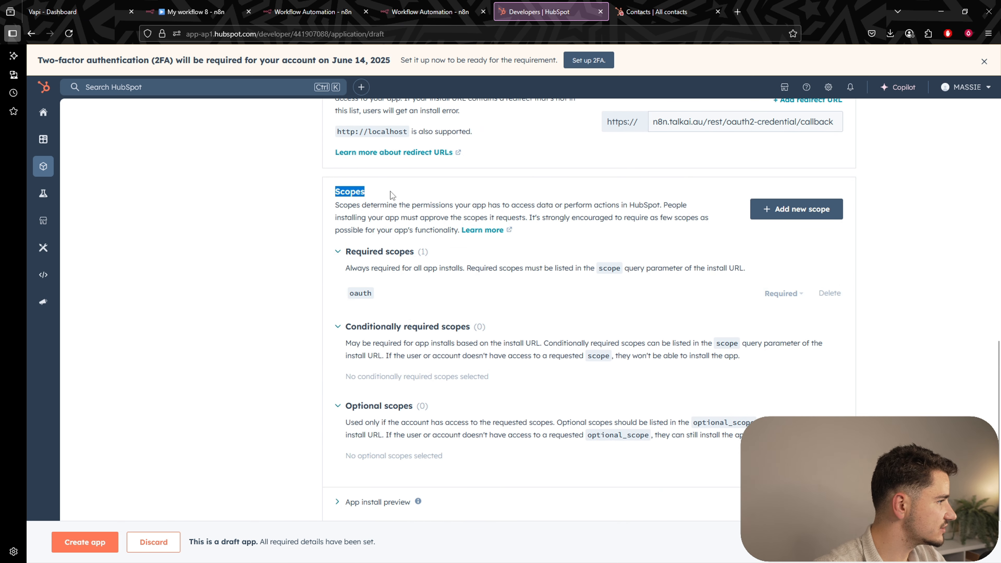
pyautogui.click(392, 195)
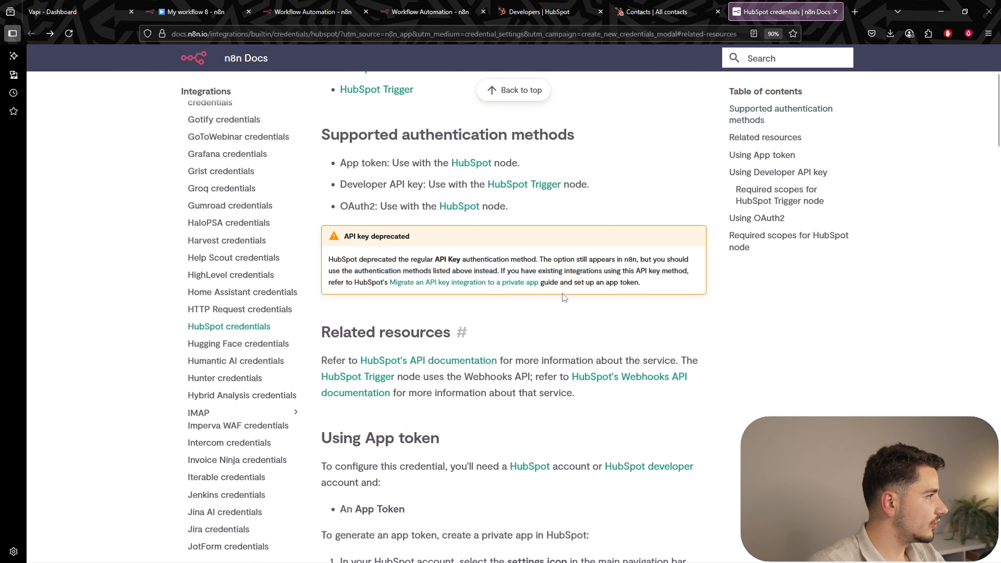
# Review the Developer API key setup, noting the Client ID and Developer API Key requirements.
pyautogui.scroll(4, 324, 157)
pyautogui.scroll(-10, 324, 157)
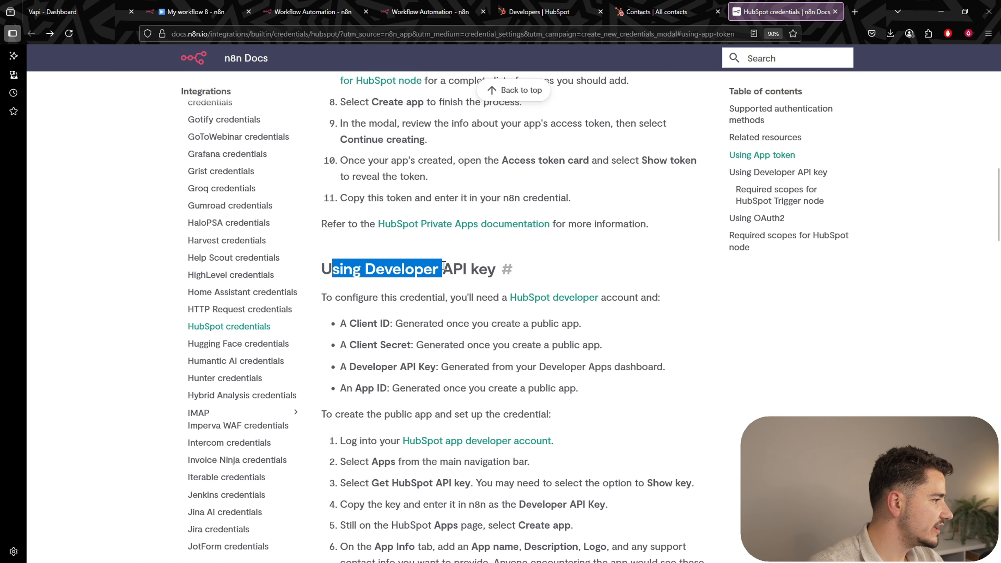
pyautogui.moveTo(487, 270); pyautogui.dragTo(321, 270)
pyautogui.click(345, 272)
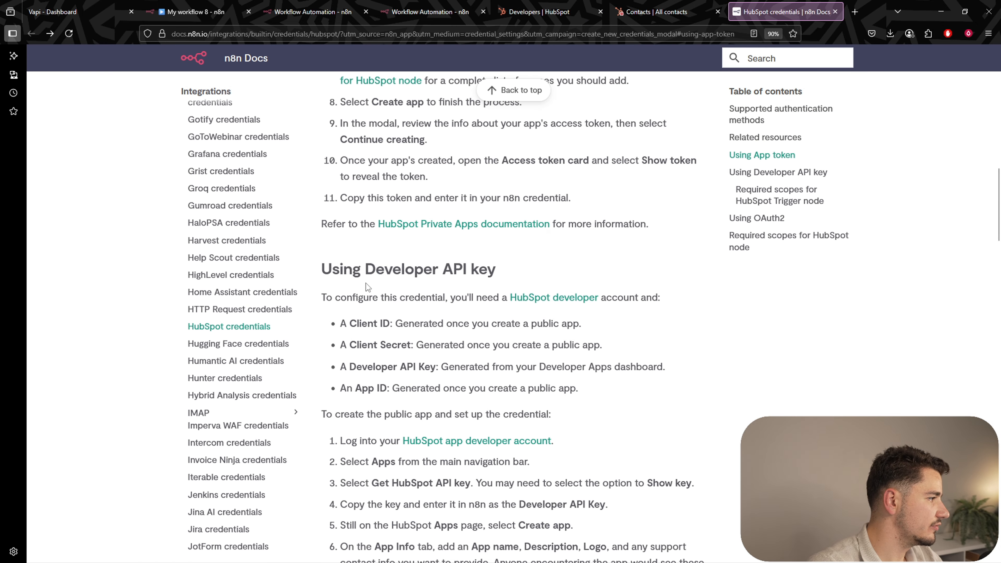
pyautogui.scroll(-1, 365, 283)
pyautogui.moveTo(339, 220); pyautogui.dragTo(489, 217)
pyautogui.click(378, 222)
pyautogui.click(512, 276)
pyautogui.scroll(-1, 518, 281)
pyautogui.scroll(-2, 518, 281)
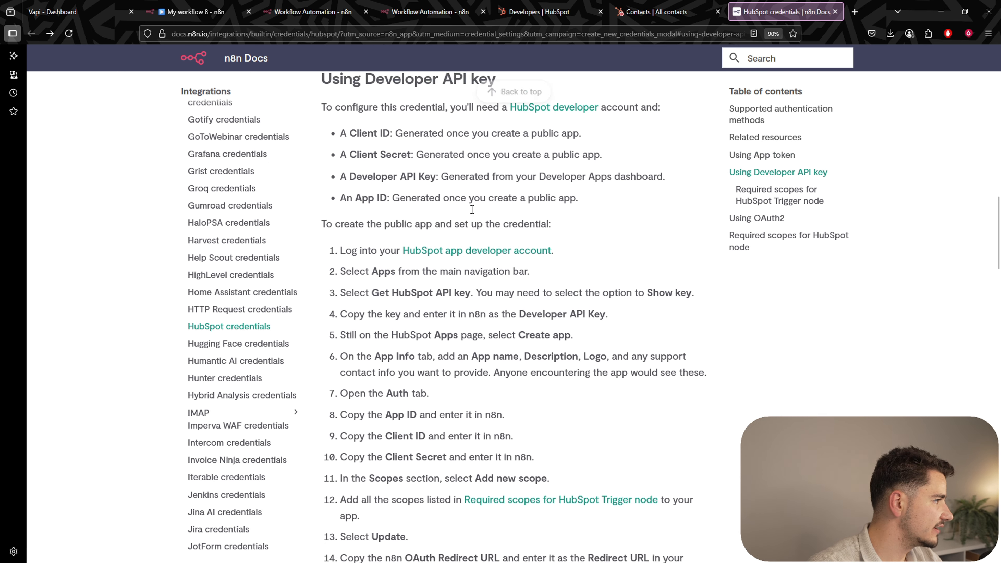
pyautogui.scroll(2, 488, 203)
pyautogui.moveTo(349, 224); pyautogui.dragTo(429, 257)
pyautogui.click(390, 225)
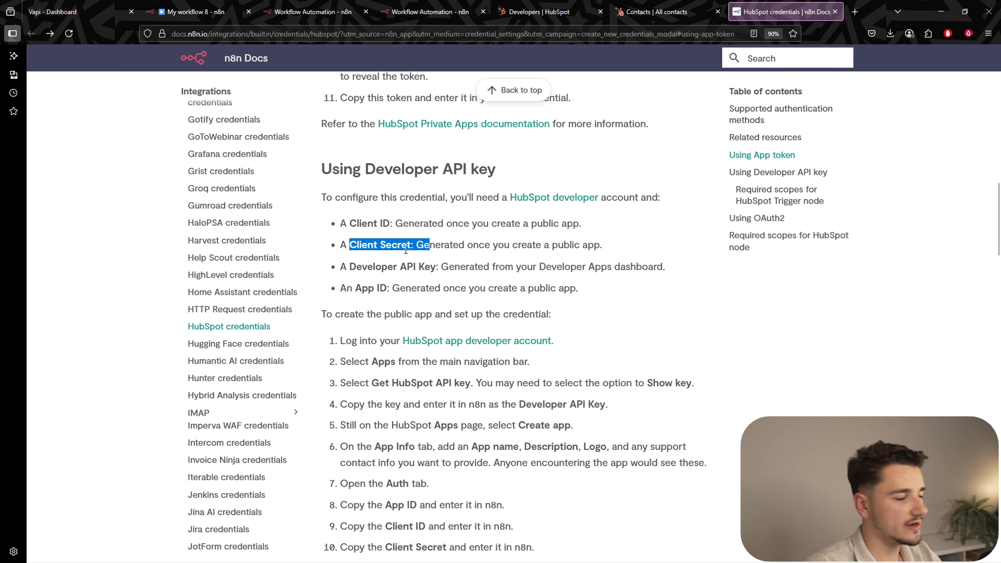
pyautogui.moveTo(358, 265); pyautogui.dragTo(430, 268)
pyautogui.click(427, 270)
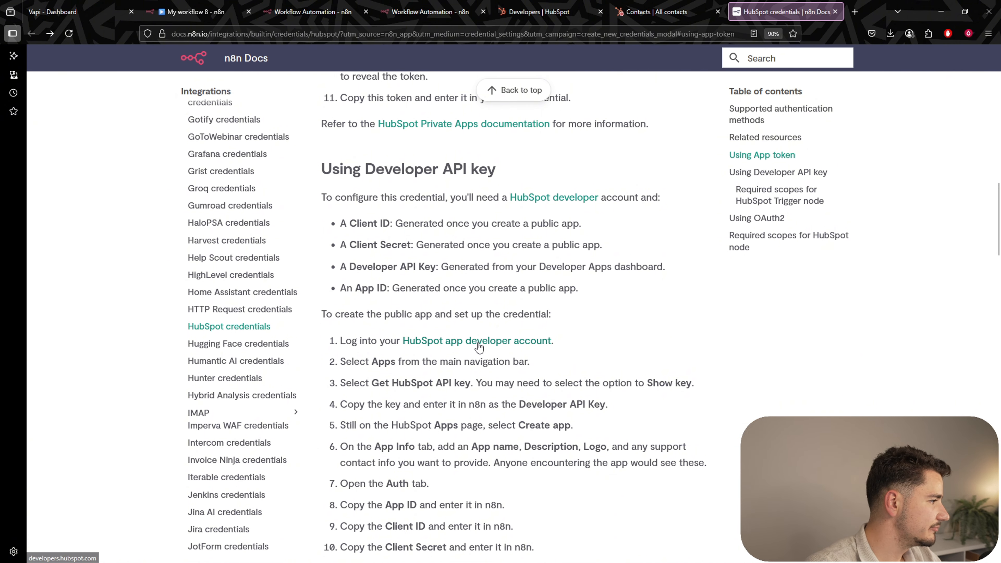
# Study the required scopes table for the HubSpot Trigger node.
pyautogui.scroll(-1, 477, 340)
pyautogui.scroll(-1, 591, 317)
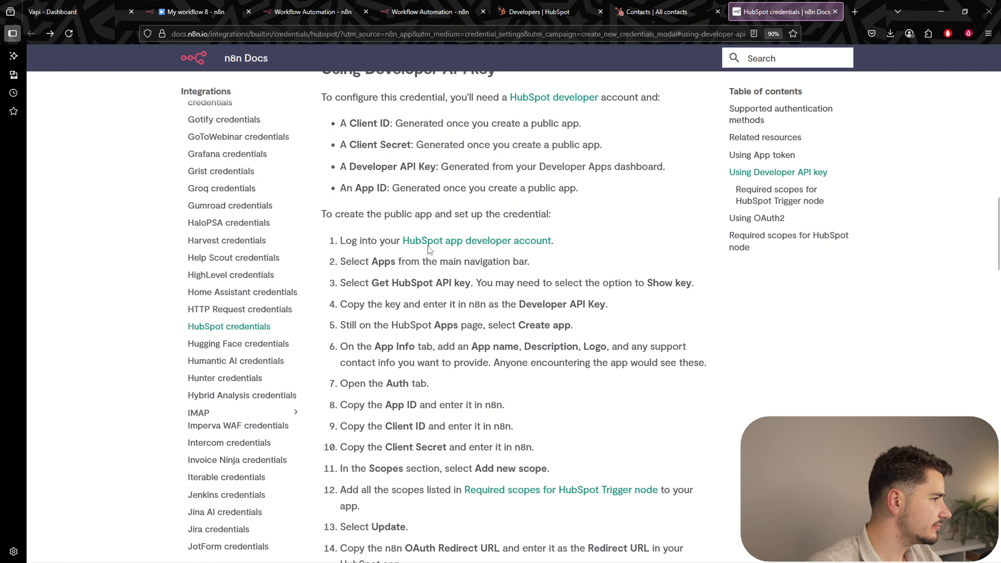
pyautogui.scroll(-1, 405, 304)
pyautogui.moveTo(364, 212); pyautogui.dragTo(529, 213)
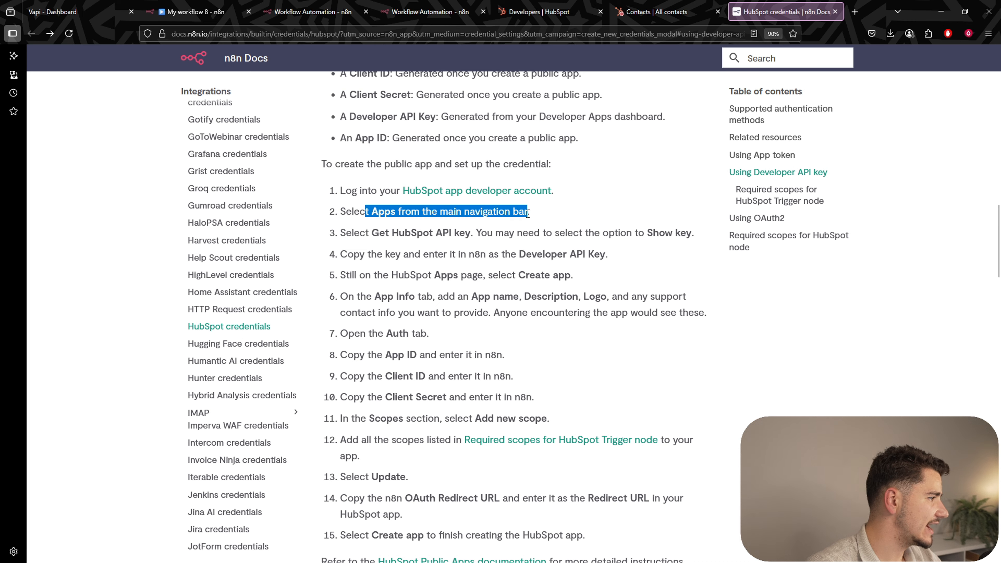
pyautogui.click(529, 213)
pyautogui.scroll(-11, 556, 348)
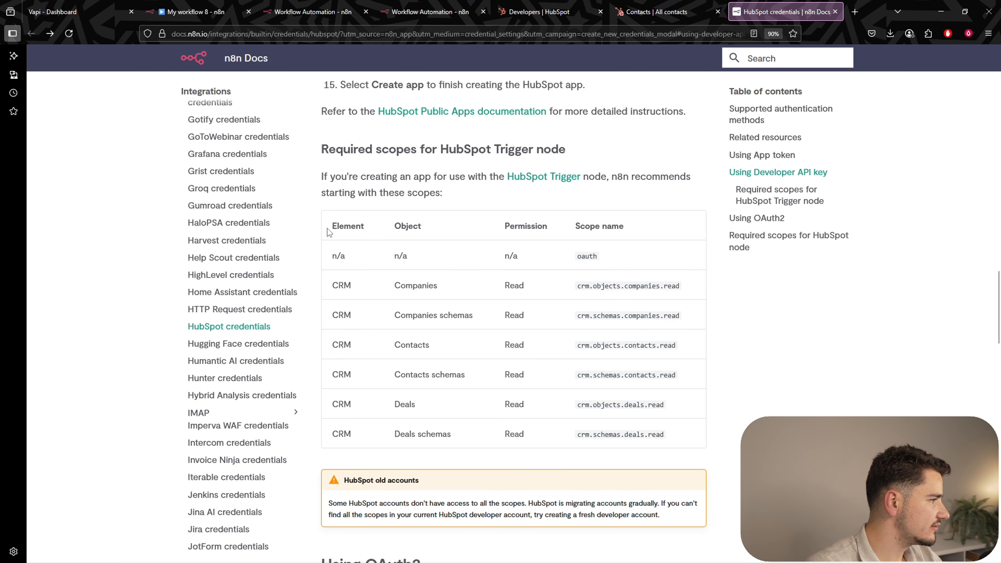
pyautogui.moveTo(327, 228); pyautogui.dragTo(686, 443)
pyautogui.click(694, 443)
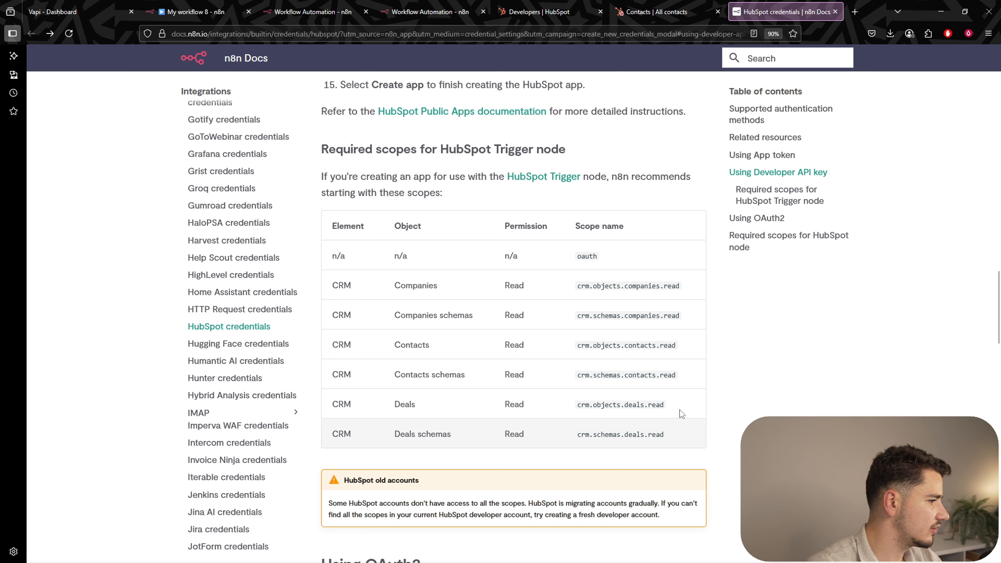
pyautogui.moveTo(574, 286)
pyautogui.mouseDown()
pyautogui.moveTo(679, 434)
pyautogui.moveTo(571, 305)
pyautogui.moveTo(571, 286)
pyautogui.mouseUp()
pyautogui.click(681, 434)
pyautogui.click(571, 287)
pyautogui.moveTo(508, 286); pyautogui.dragTo(618, 465)
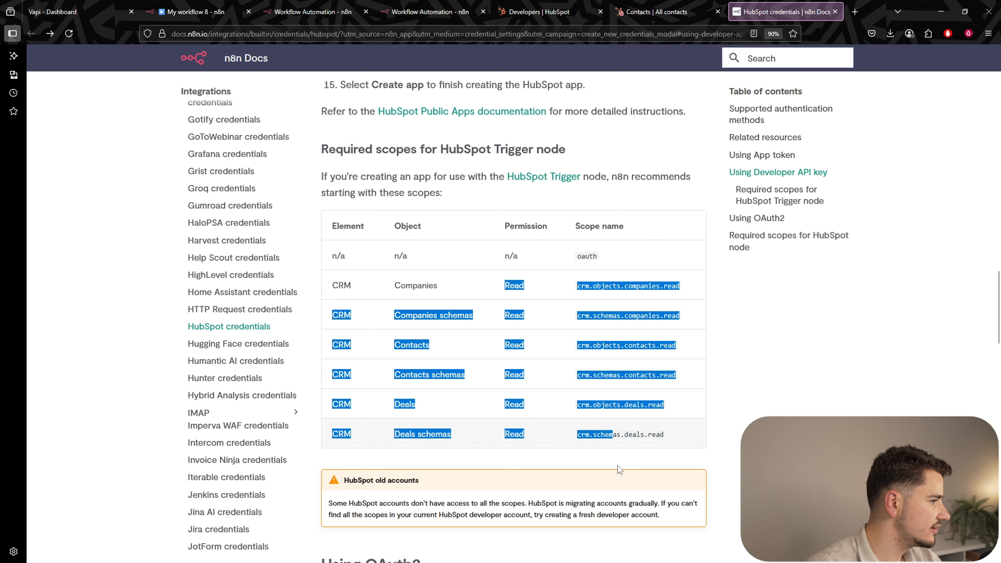
pyautogui.click(574, 364)
pyautogui.scroll(5, 567, 347)
pyautogui.scroll(-4, 565, 339)
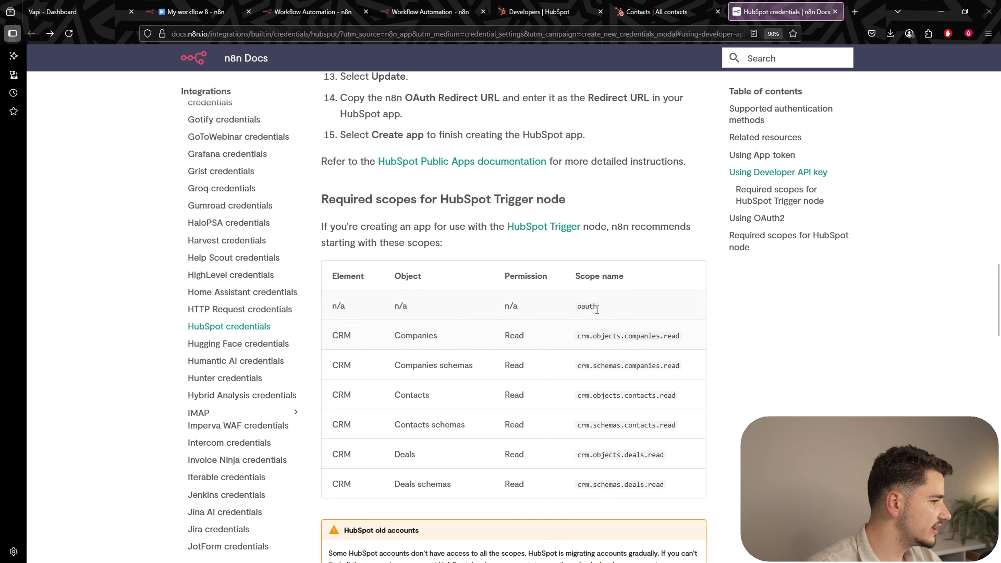
pyautogui.scroll(3, 632, 395)
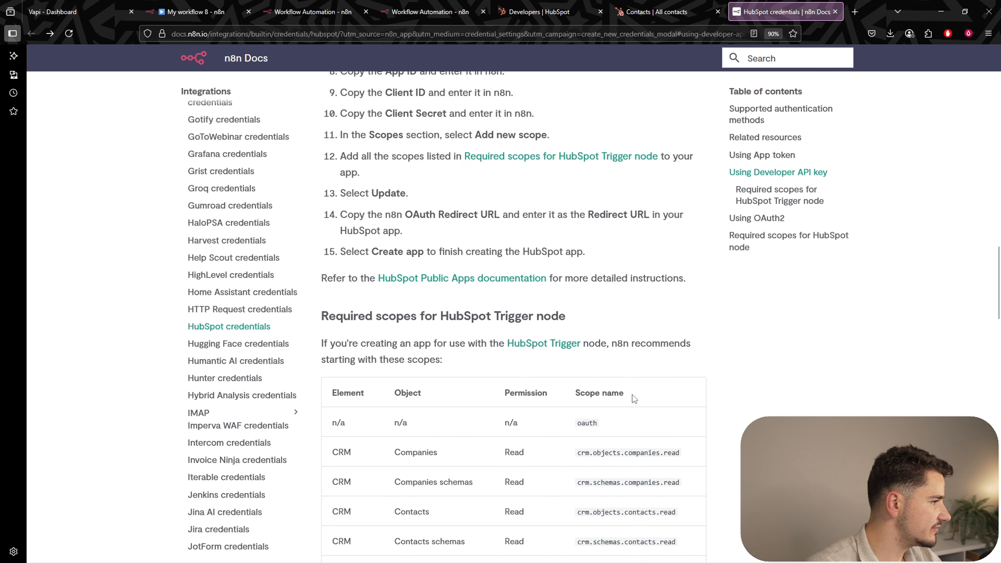
pyautogui.scroll(8, 631, 394)
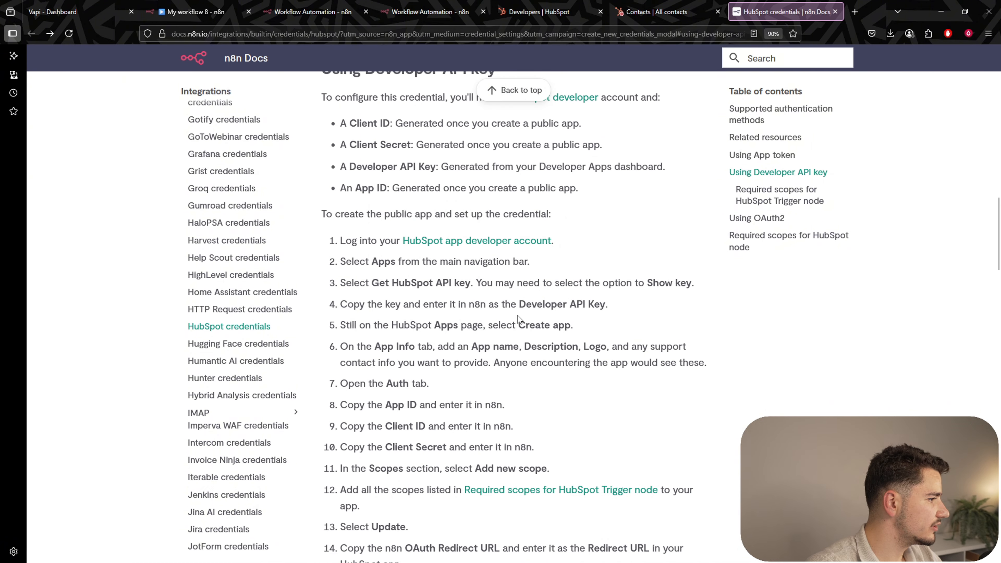
pyautogui.scroll(1, 518, 315)
pyautogui.scroll(-1, 518, 315)
# Read the OAuth2 setup steps 5, 6 and the OAuth Redirect URL in step 14.
pyautogui.moveTo(432, 325); pyautogui.dragTo(630, 346)
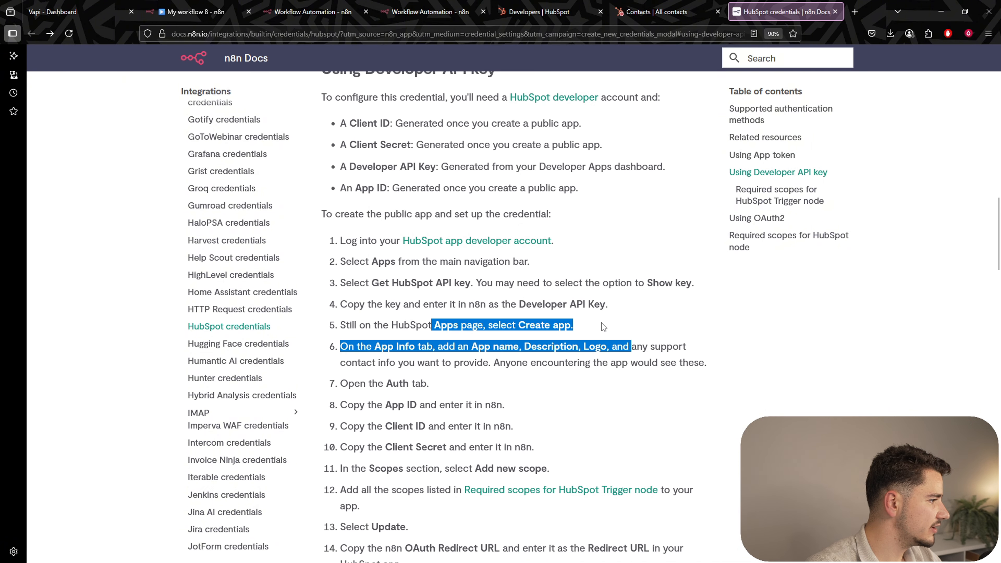
pyautogui.click(602, 323)
pyautogui.moveTo(545, 329); pyautogui.dragTo(598, 327)
pyautogui.click(598, 327)
pyautogui.scroll(-3, 512, 374)
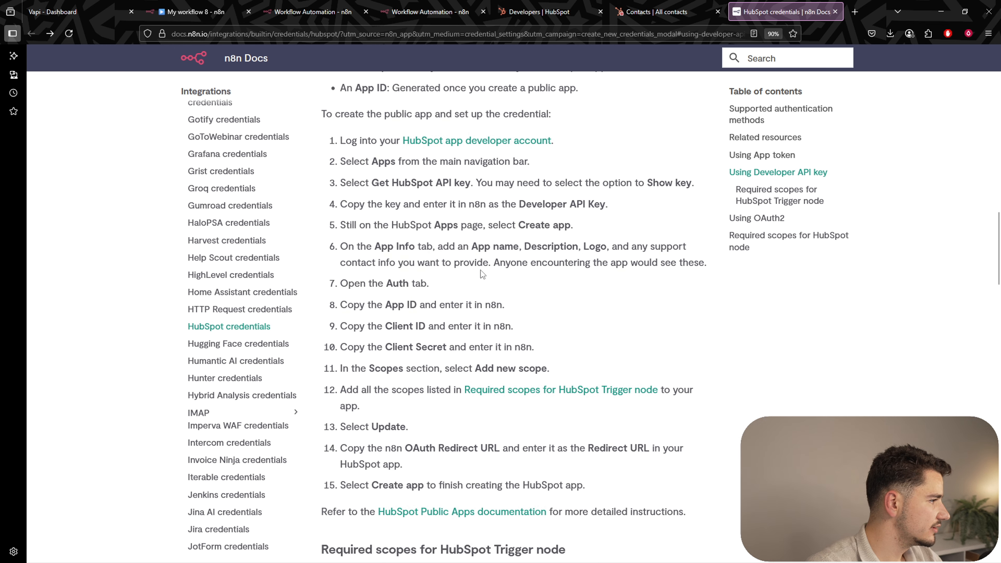
pyautogui.moveTo(536, 248); pyautogui.dragTo(584, 245)
pyautogui.click(540, 277)
pyautogui.scroll(-1, 539, 281)
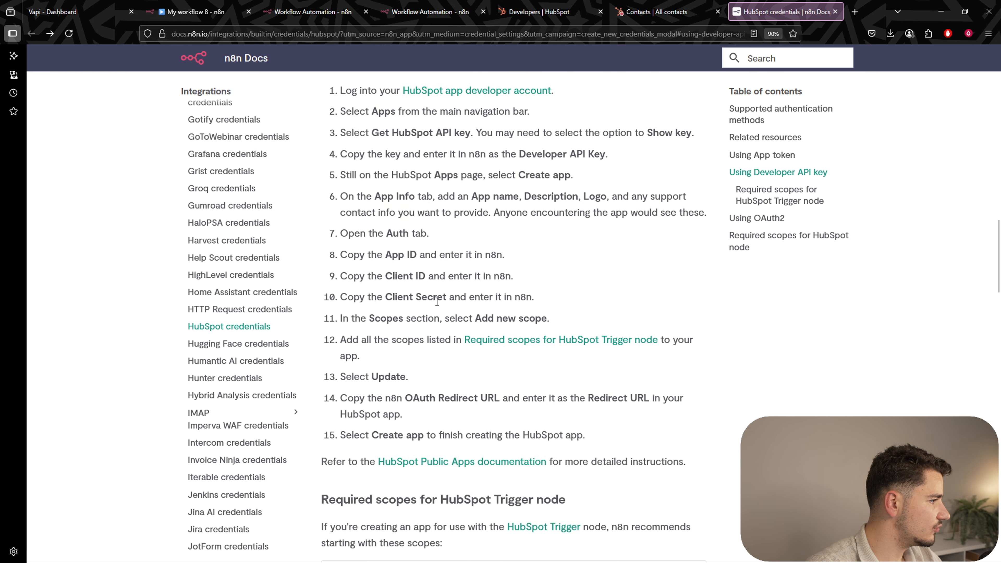
pyautogui.scroll(-2, 434, 300)
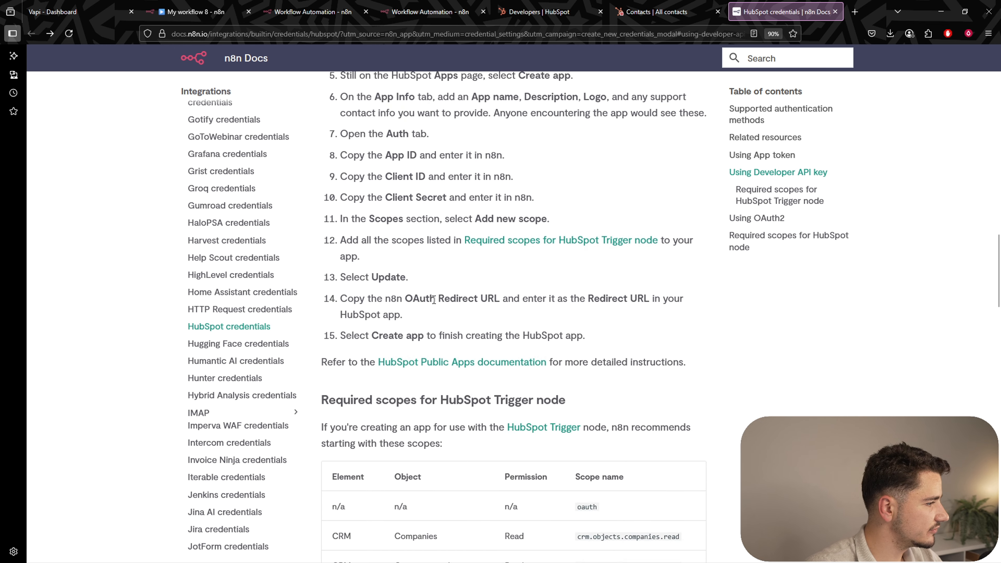
pyautogui.moveTo(406, 297); pyautogui.dragTo(475, 298)
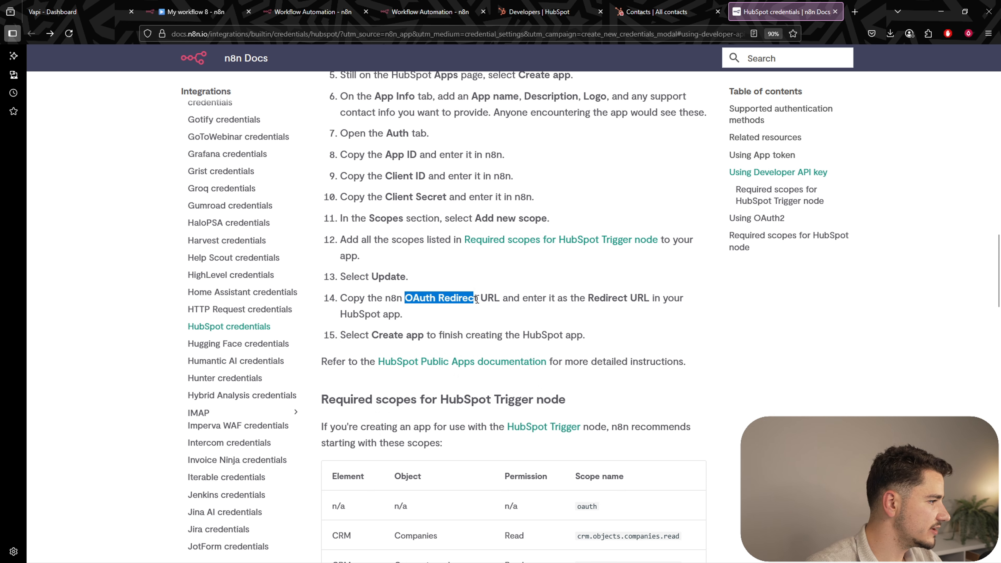
pyautogui.click(395, 301)
pyautogui.moveTo(410, 298); pyautogui.dragTo(475, 299)
pyautogui.click(477, 301)
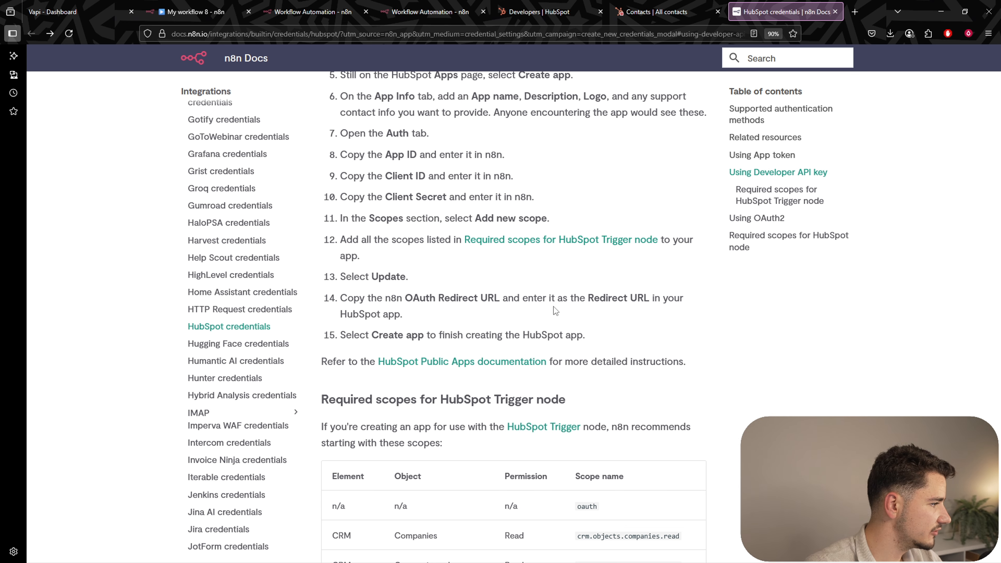
pyautogui.scroll(-3, 554, 307)
pyautogui.moveTo(440, 250); pyautogui.dragTo(557, 244)
pyautogui.click(548, 260)
# Check the HubSpot node scopes, including companies write, then return to the n8n credential form.
pyautogui.scroll(-9, 545, 265)
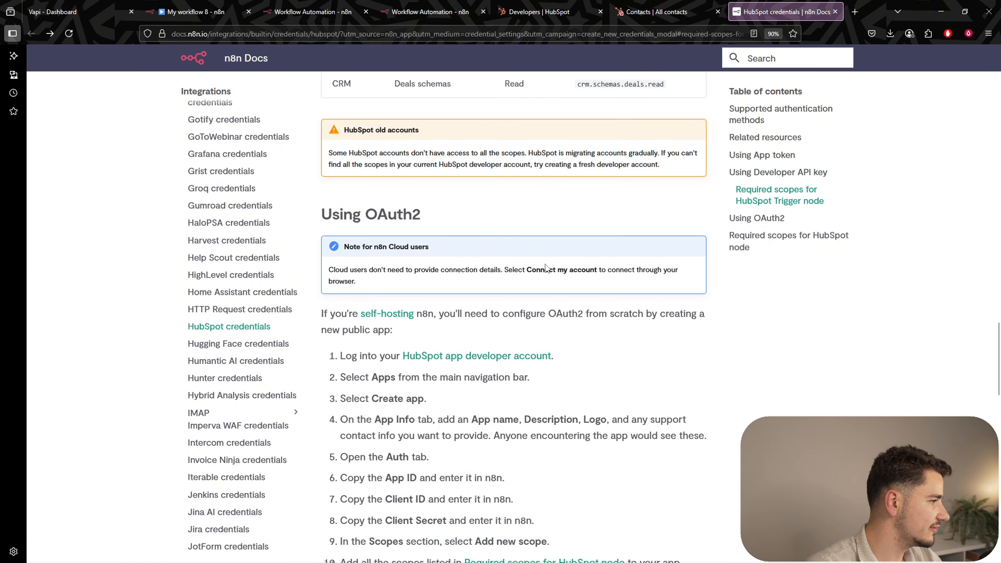
pyautogui.scroll(-9, 543, 265)
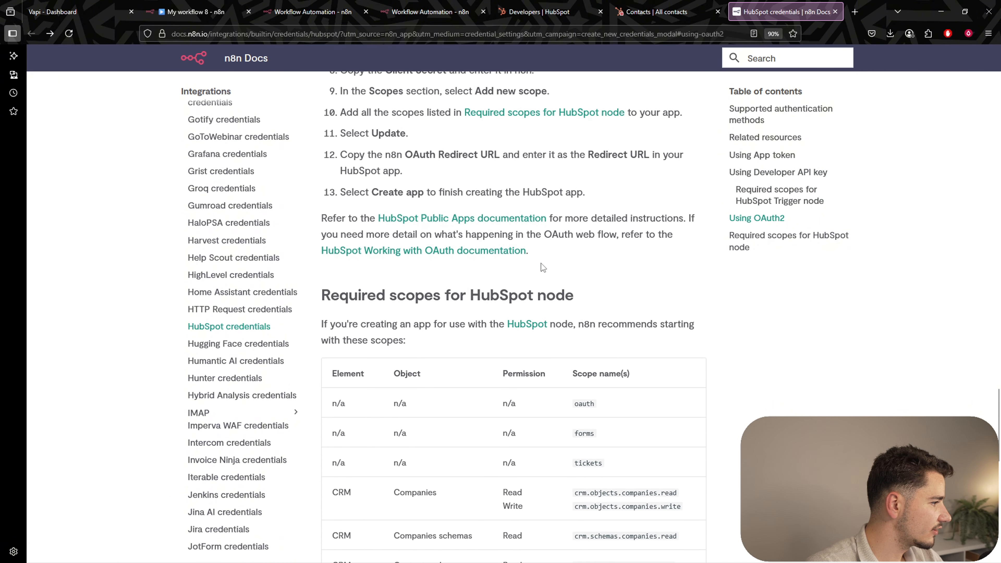
pyautogui.scroll(-1, 541, 263)
pyautogui.moveTo(470, 245); pyautogui.dragTo(668, 257)
pyautogui.click(573, 254)
pyautogui.scroll(-4, 572, 255)
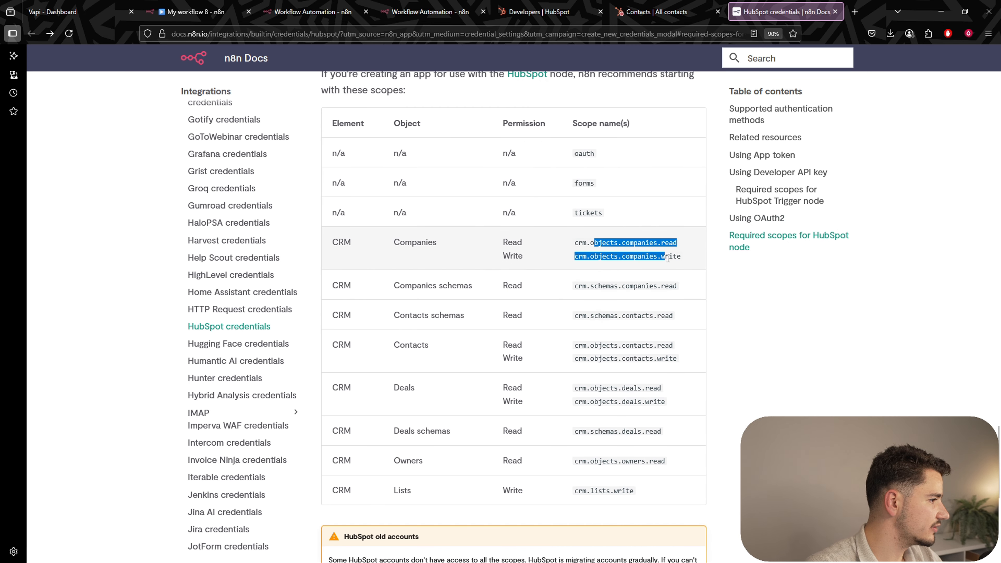
pyautogui.click(667, 253)
pyautogui.doubleClick(666, 259)
pyautogui.click(613, 251)
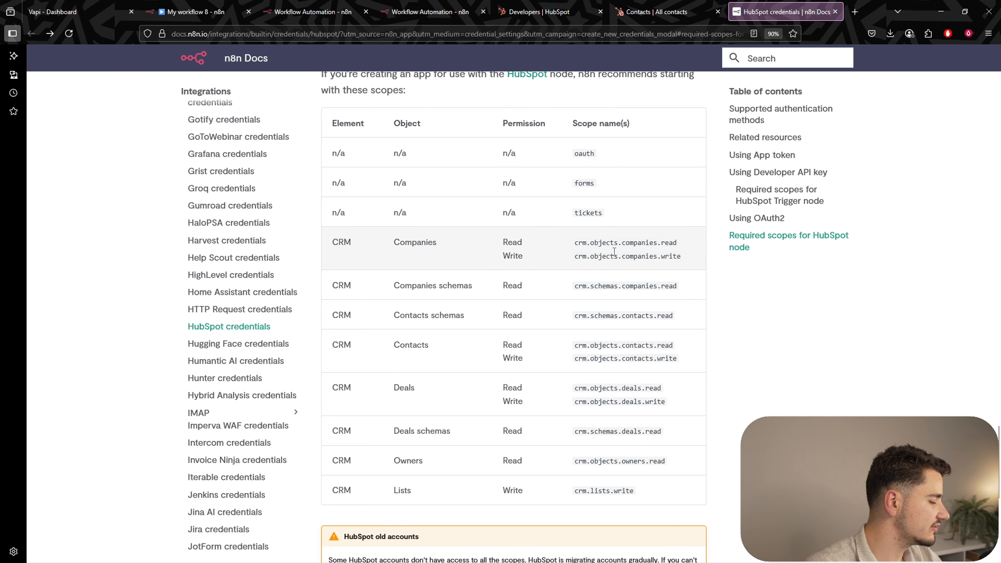
pyautogui.scroll(9, 631, 351)
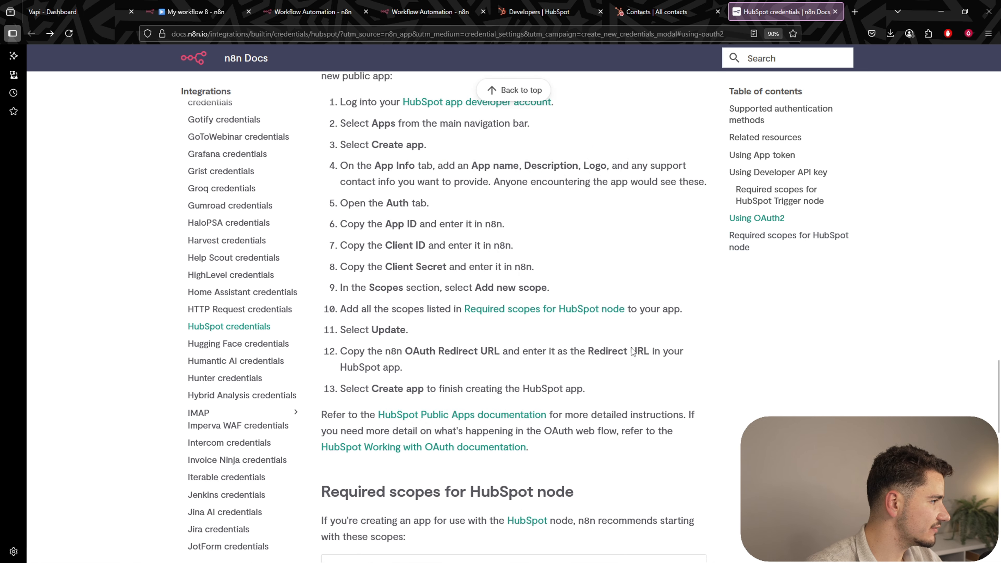
pyautogui.moveTo(469, 95); pyautogui.dragTo(548, 95)
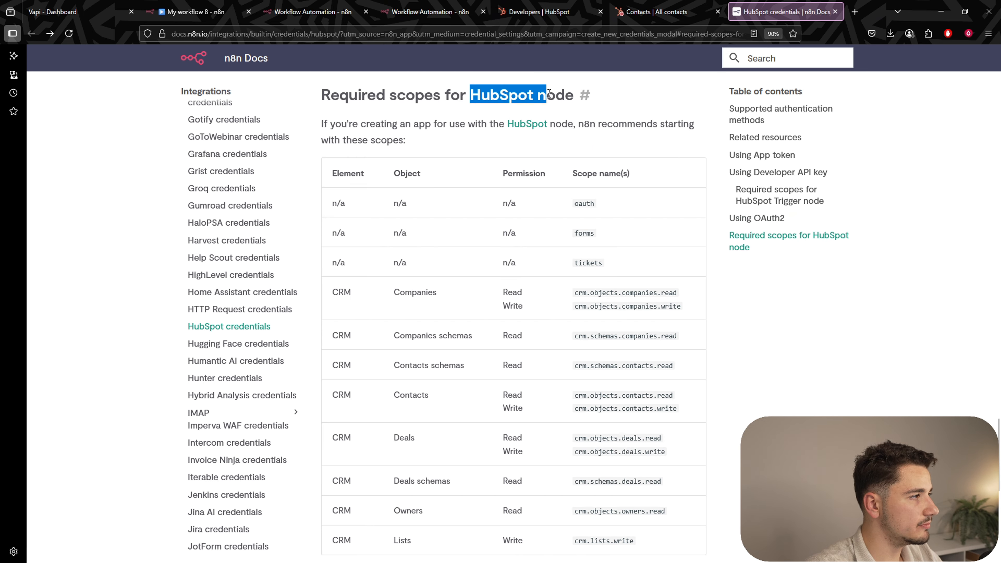
pyautogui.click(547, 99)
pyautogui.scroll(2, 544, 116)
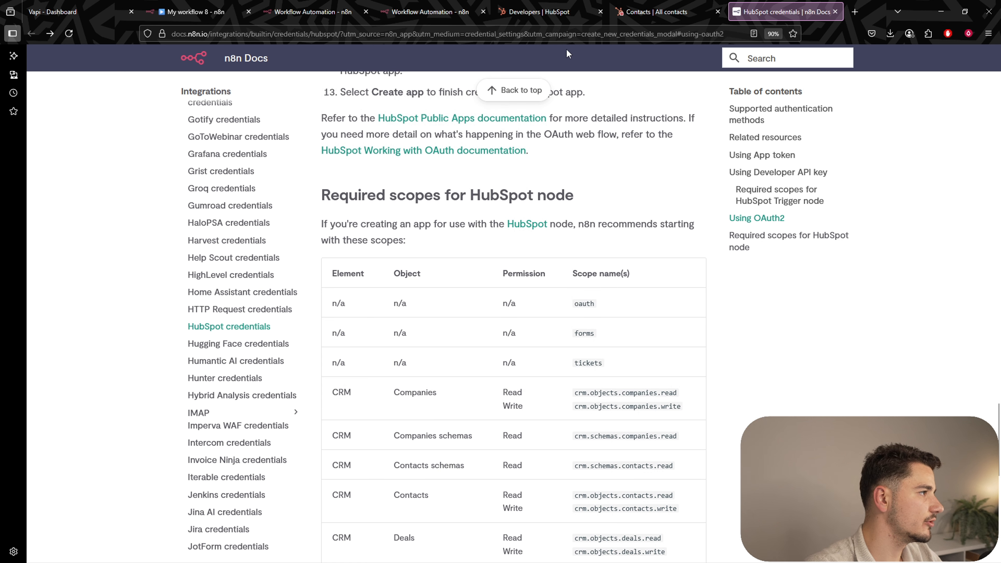
pyautogui.click(292, 13)
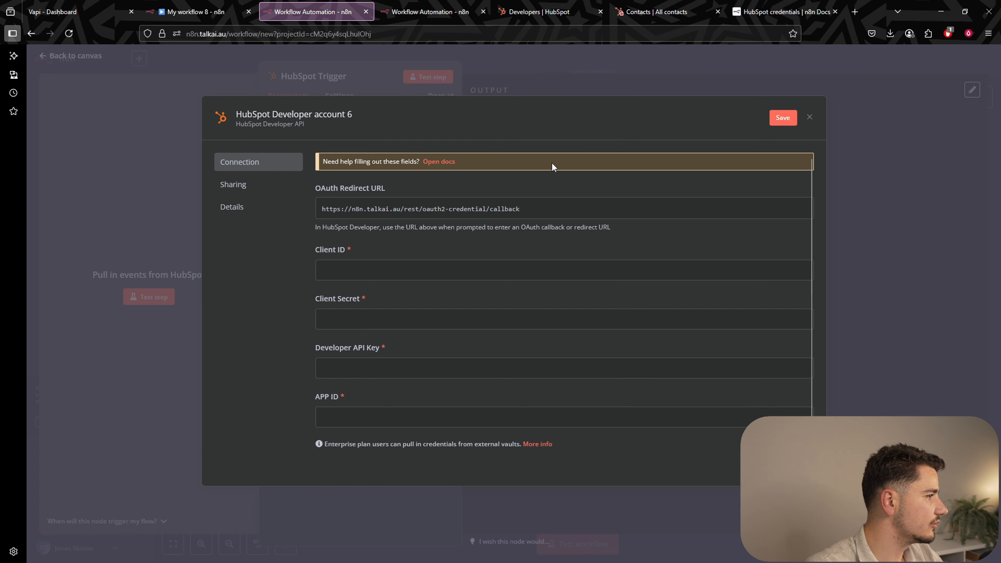
# Go through the empty Client ID, Client Secret, Developer API Key and APP ID fields, then switch to the HubSpot app's Scopes settings.
pyautogui.click(477, 270)
pyautogui.click(397, 327)
pyautogui.click(398, 383)
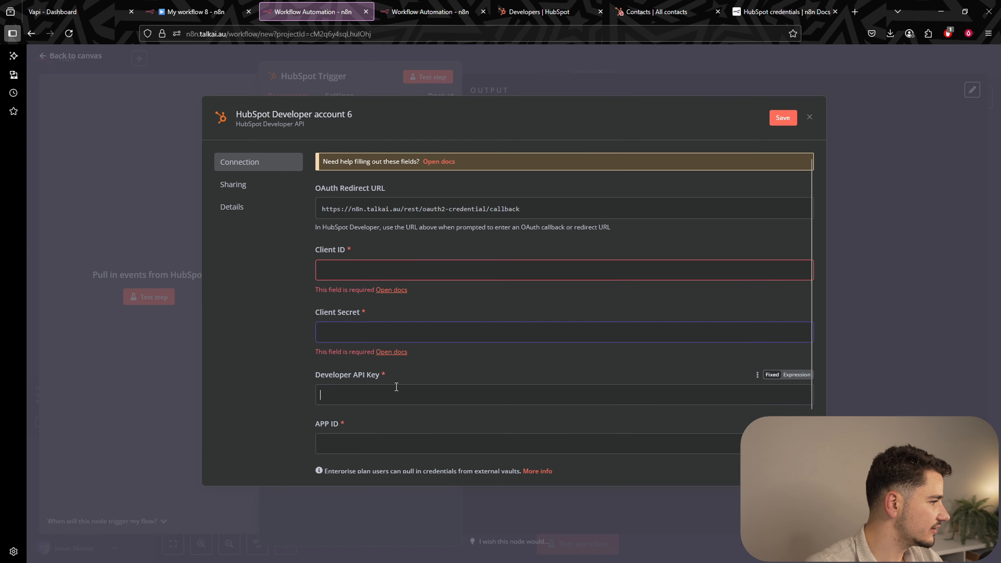
pyautogui.click(410, 445)
pyautogui.click(570, 282)
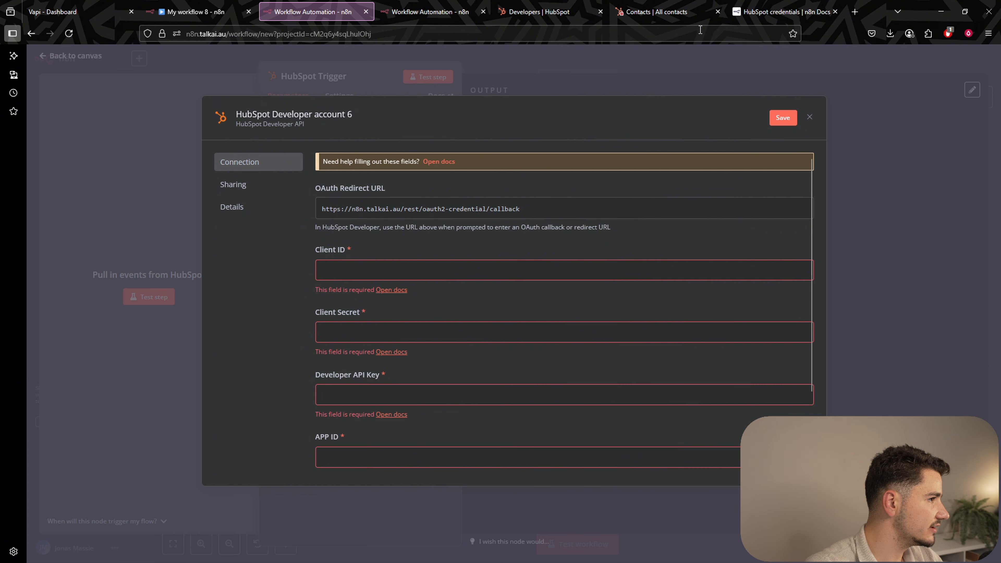
pyautogui.click(529, 13)
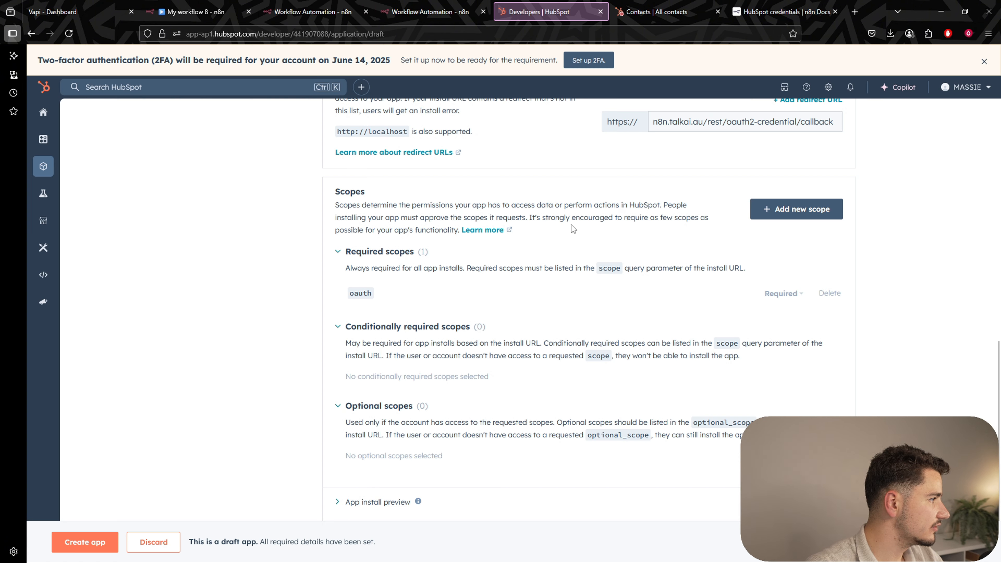
# Add crm.objects.companies.read to the HubSpot app as a required scope.
pyautogui.click(785, 209)
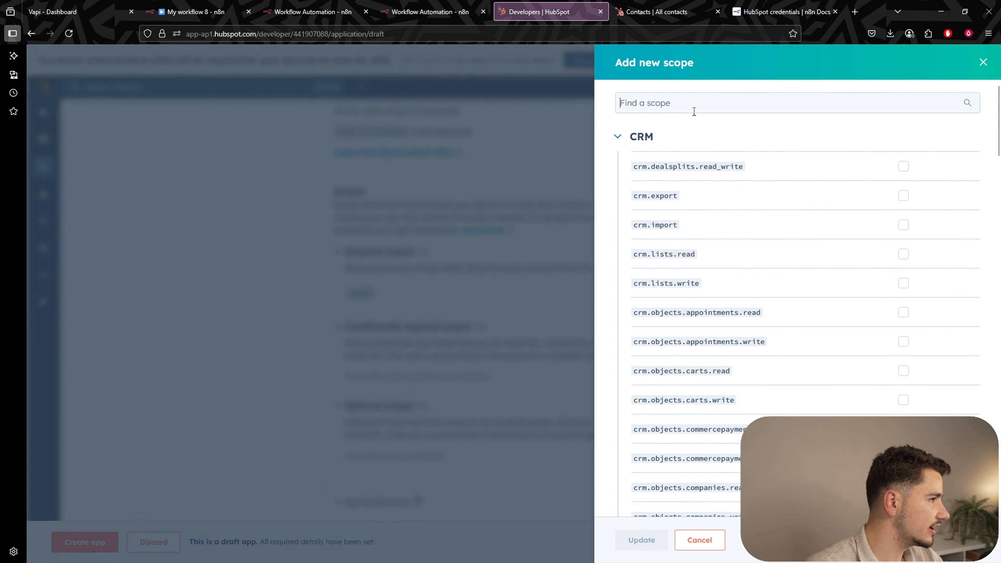
pyautogui.click(782, 12)
pyautogui.scroll(10, 580, 315)
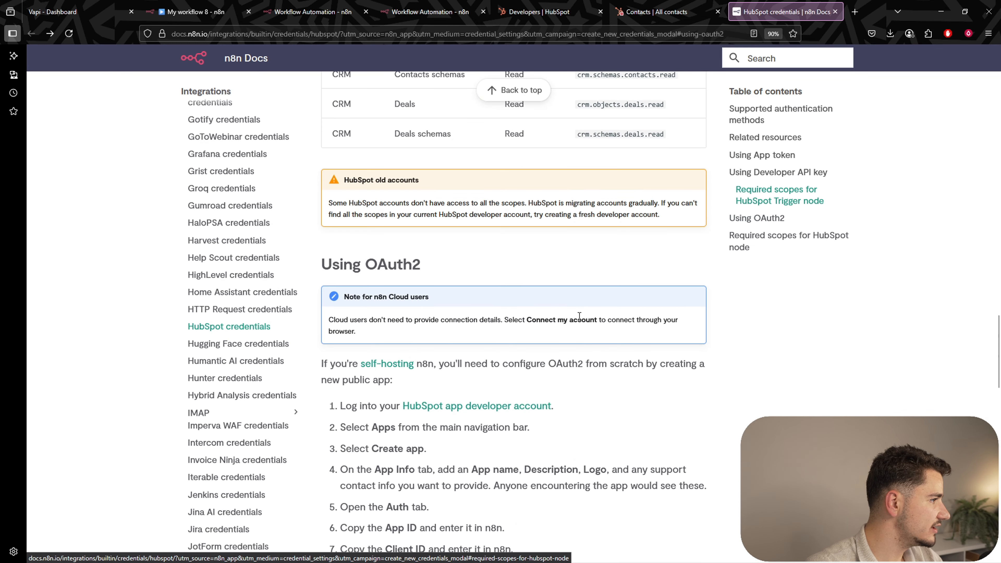
pyautogui.scroll(7, 579, 315)
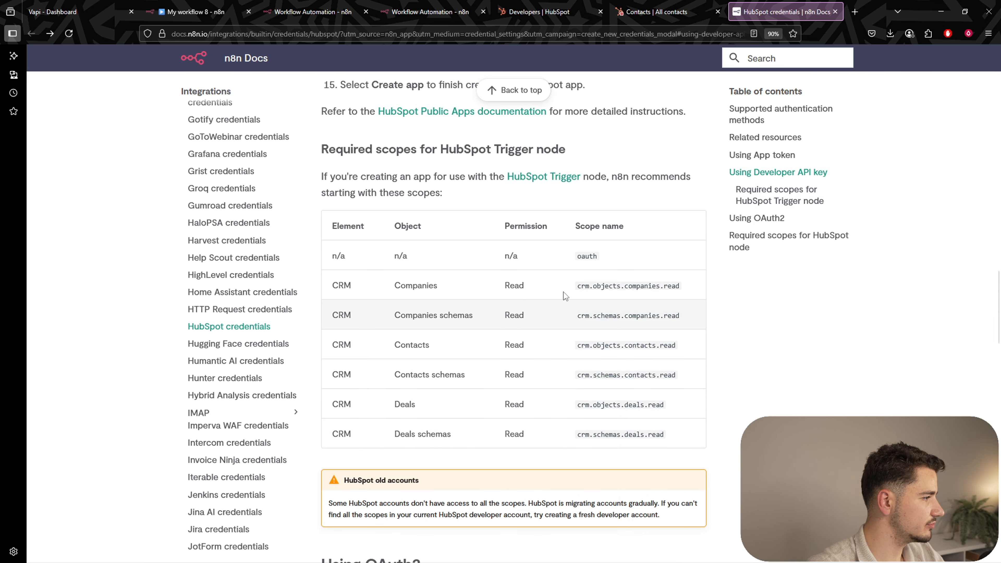
pyautogui.moveTo(440, 149); pyautogui.dragTo(564, 150)
pyautogui.click(510, 205)
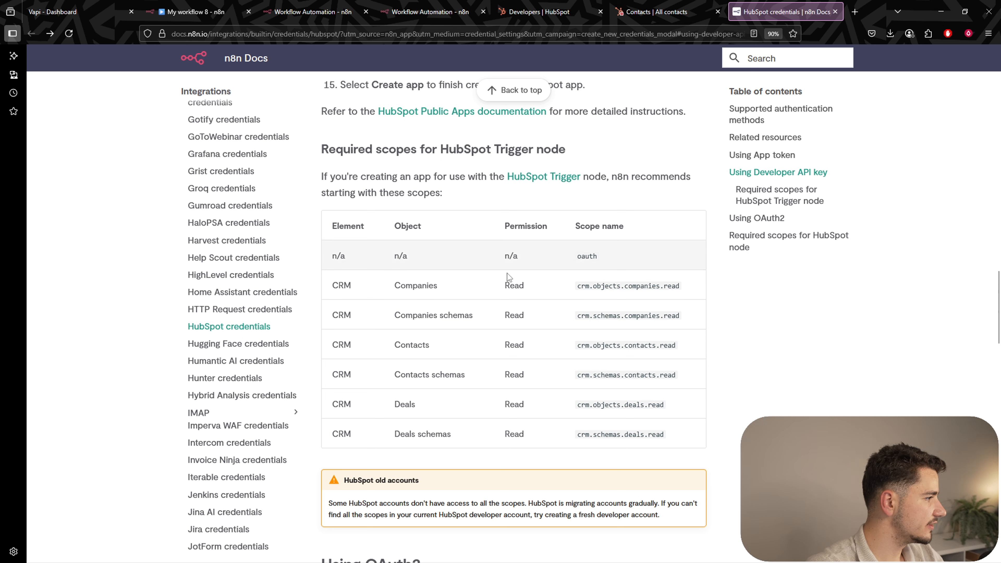
pyautogui.click(583, 288)
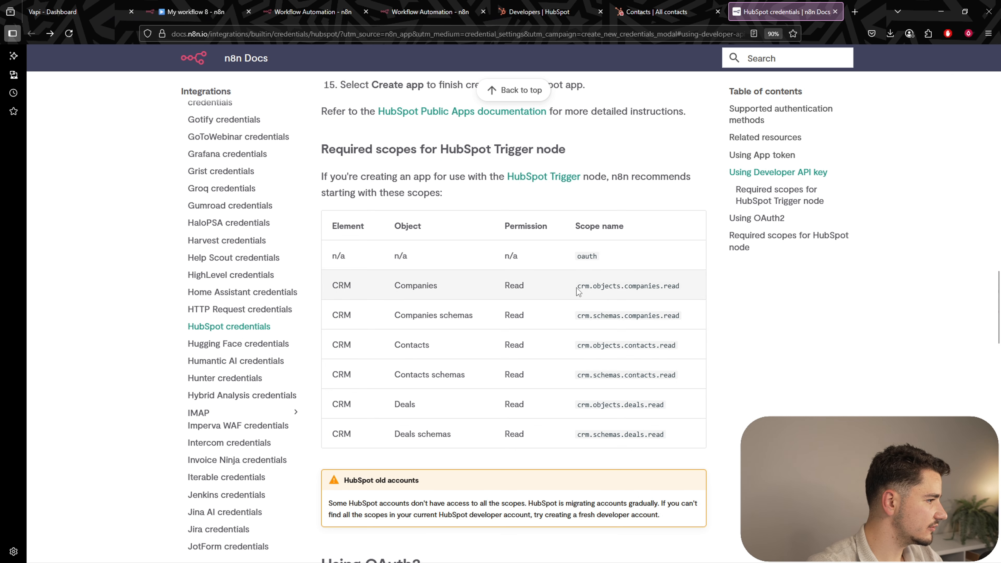
pyautogui.moveTo(579, 289); pyautogui.dragTo(676, 285)
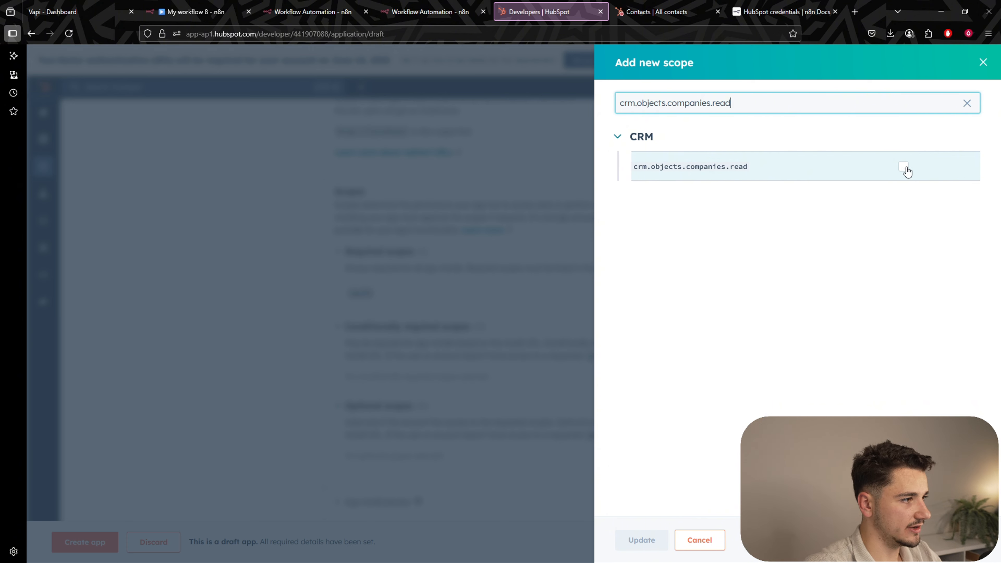
pyautogui.click(904, 168)
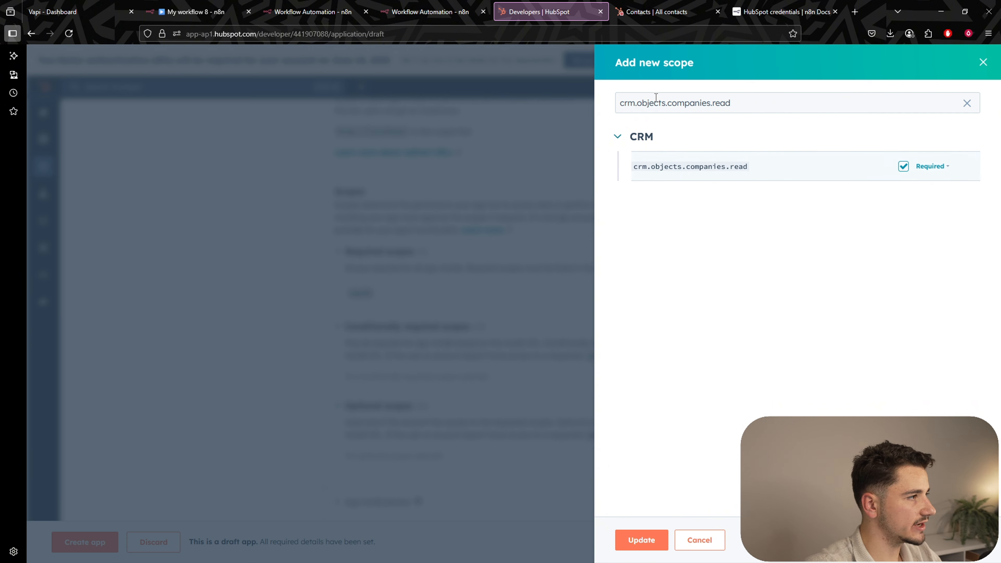
# Add crm.schemas.companies.read and crm.objects.contacts.read as required scopes.
pyautogui.doubleClick(685, 103)
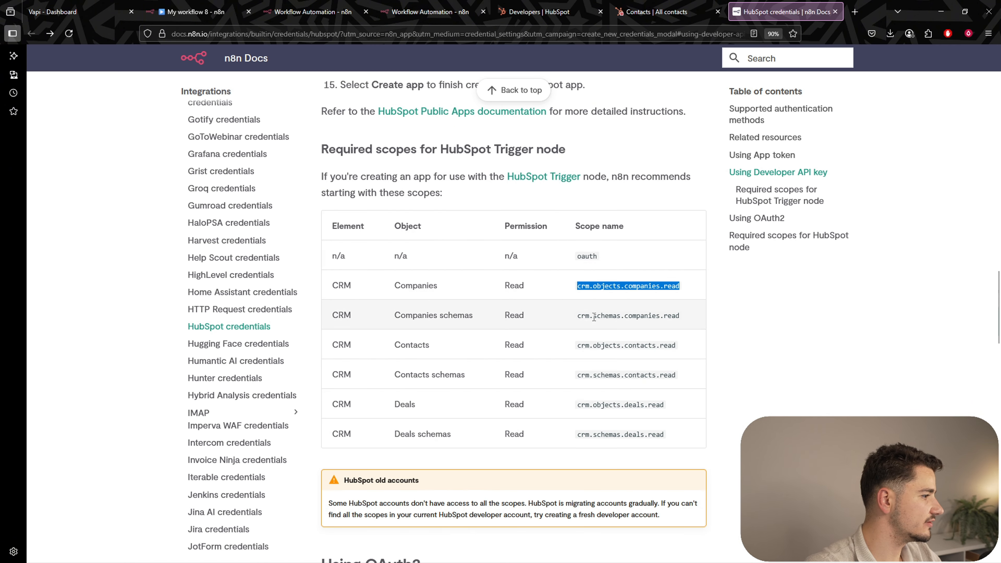
pyautogui.moveTo(578, 316); pyautogui.dragTo(680, 315)
pyautogui.hotkey('ctrl', 'c')
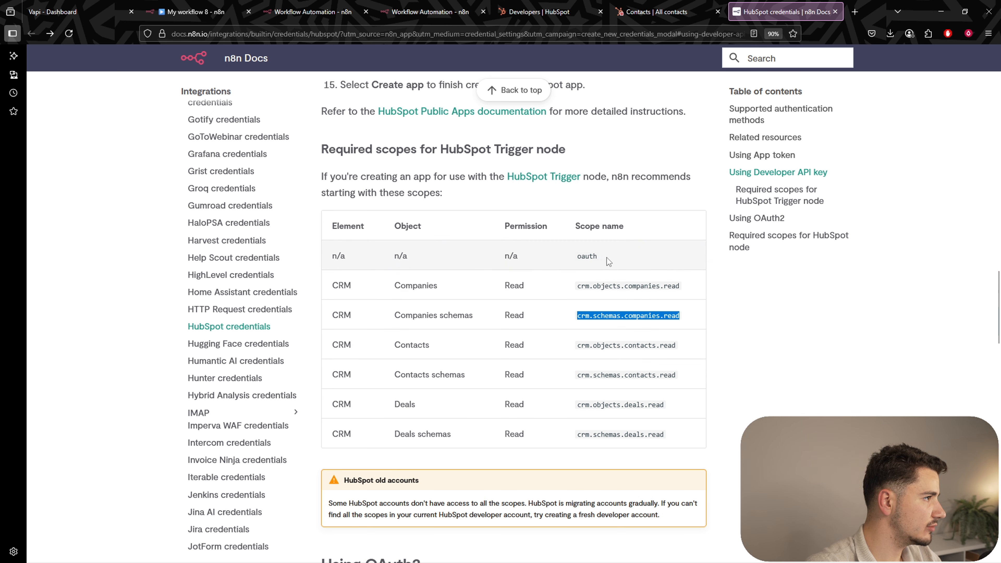
pyautogui.hotkey('ctrl', 'shift', 'Tab')
pyautogui.hotkey('ctrl', 'v')
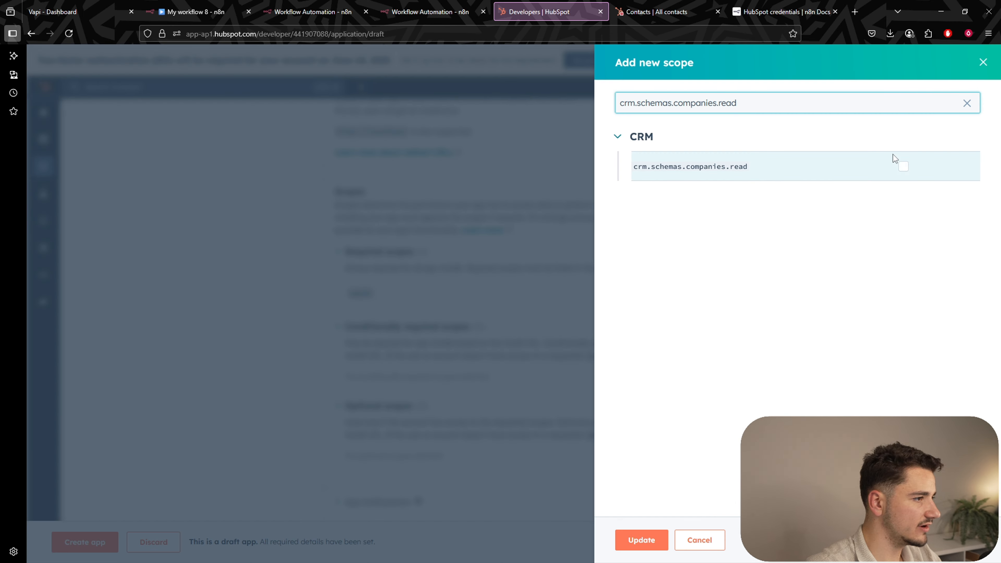
pyautogui.click(903, 167)
pyautogui.hotkey('ctrl', 'Tab')
pyautogui.moveTo(578, 346); pyautogui.dragTo(674, 347)
pyautogui.hotkey('ctrl', 'c')
pyautogui.hotkey('ctrl', 'shift', 'Tab')
pyautogui.hotkey('ctrl', 'a')
pyautogui.hotkey('ctrl', 'v')
pyautogui.click(903, 167)
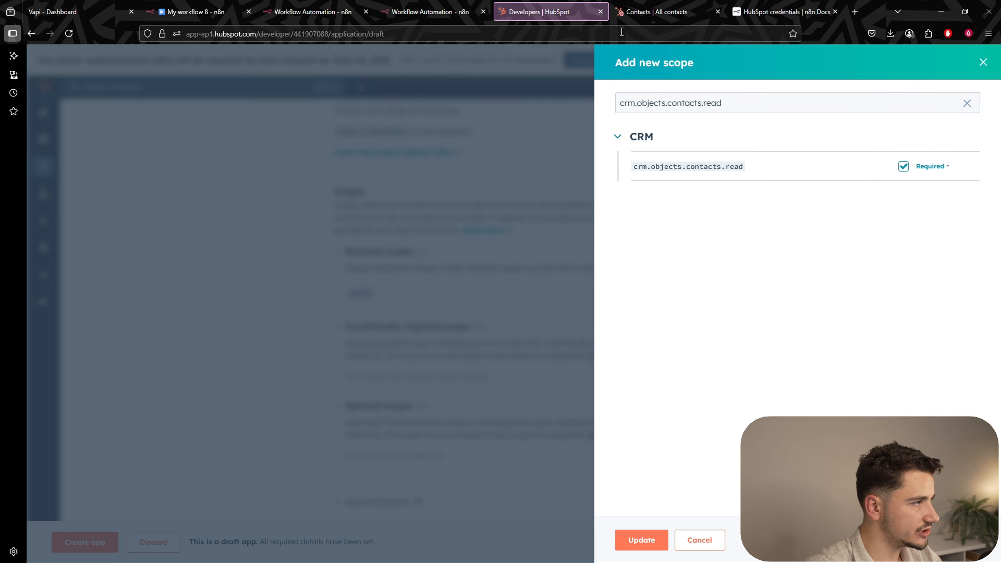
# Add crm.schemas.contacts.read and crm.objects.deals.read as required scopes.
pyautogui.hotkey('ctrl', 'Tab')
pyautogui.moveTo(577, 373); pyautogui.dragTo(674, 374)
pyautogui.hotkey('ctrl', 'c')
pyautogui.hotkey('ctrl', 'shift', 'Tab')
pyautogui.hotkey('ctrl', 'a')
pyautogui.hotkey('ctrl', 'v')
pyautogui.click(903, 167)
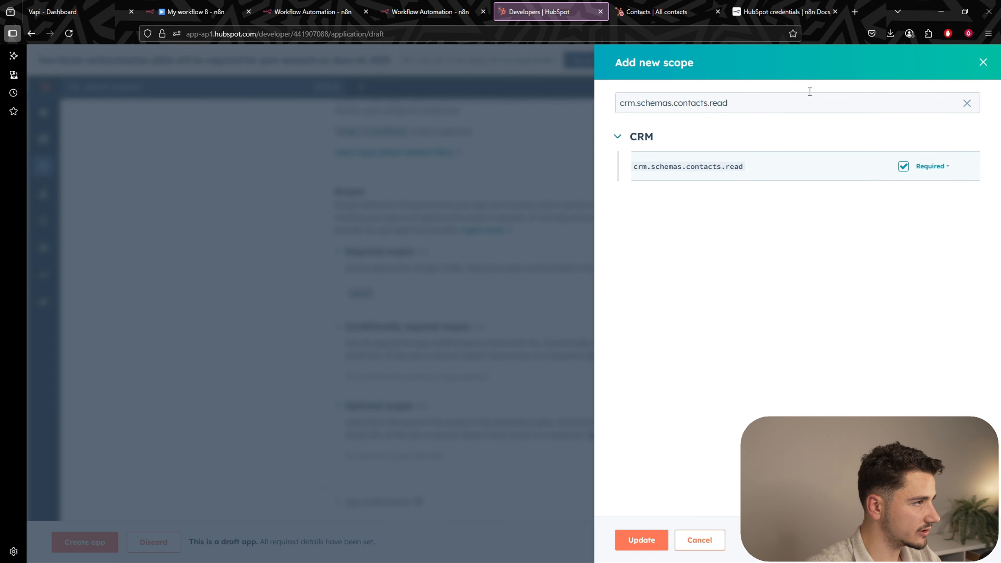
pyautogui.hotkey('ctrl', 'Tab')
pyautogui.click(585, 408)
pyautogui.moveTo(578, 407); pyautogui.dragTo(671, 413)
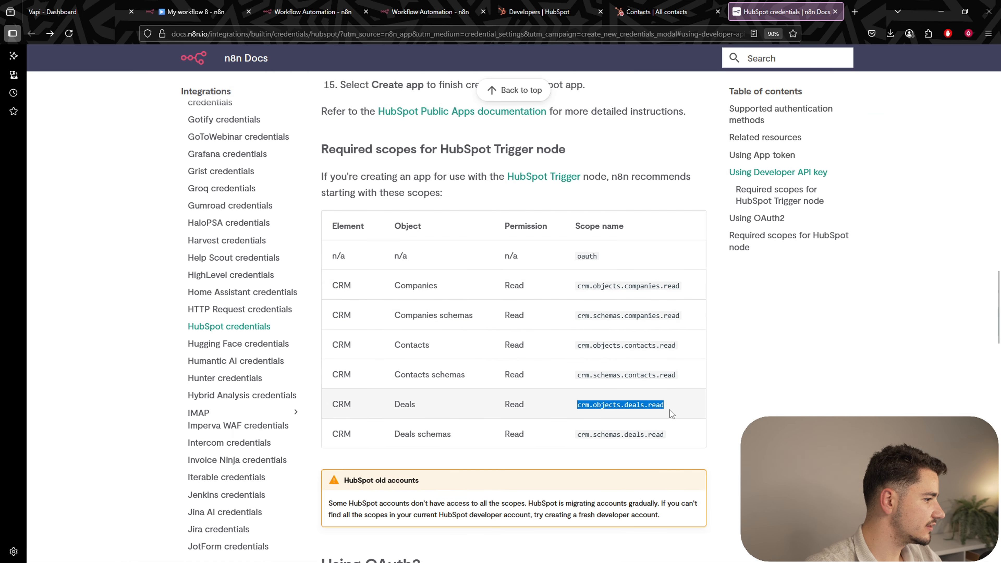
pyautogui.hotkey('ctrl', 'c')
pyautogui.hotkey('ctrl', 'shift', 'Tab')
pyautogui.hotkey('ctrl', 'a')
pyautogui.hotkey('ctrl', 'v')
pyautogui.click(902, 164)
# Add crm.schemas.deals.read as a required scope and save the updated scopes.
pyautogui.hotkey('ctrl', 'Tab')
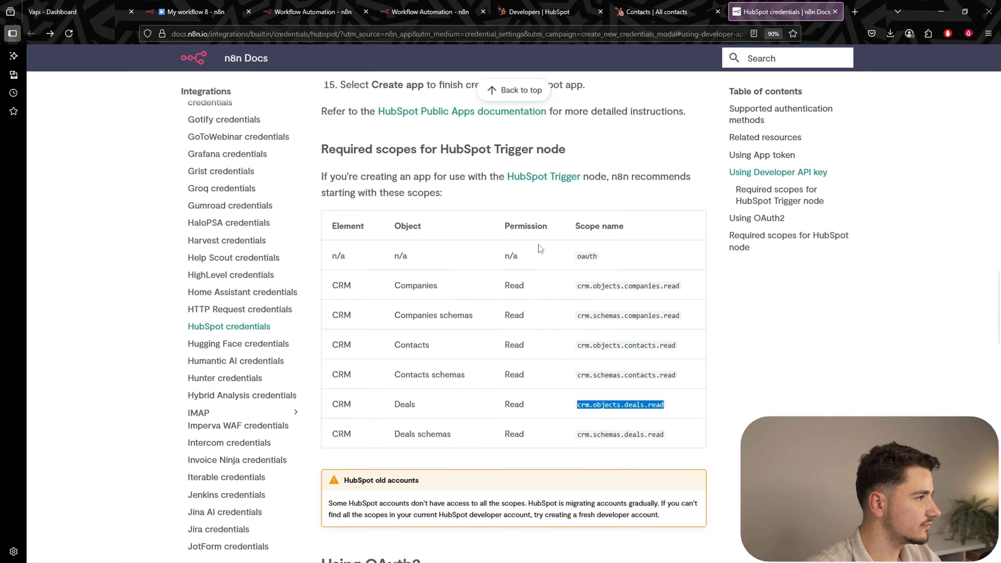
pyautogui.moveTo(578, 435); pyautogui.dragTo(669, 436)
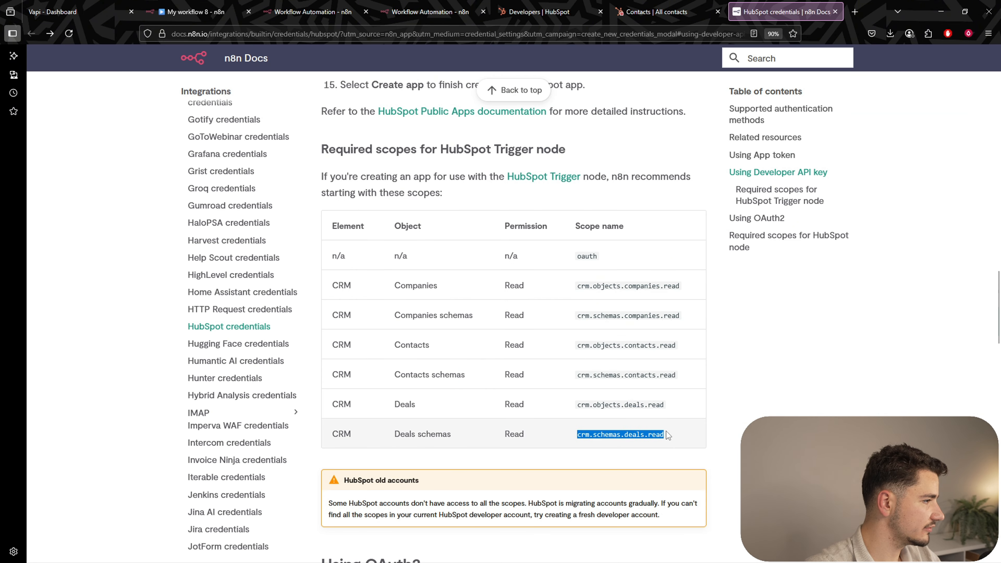
pyautogui.hotkey('ctrl', 'c')
pyautogui.hotkey('ctrl', 'shift', 'Tab')
pyautogui.click(681, 109)
pyautogui.hotkey('ctrl', 'a')
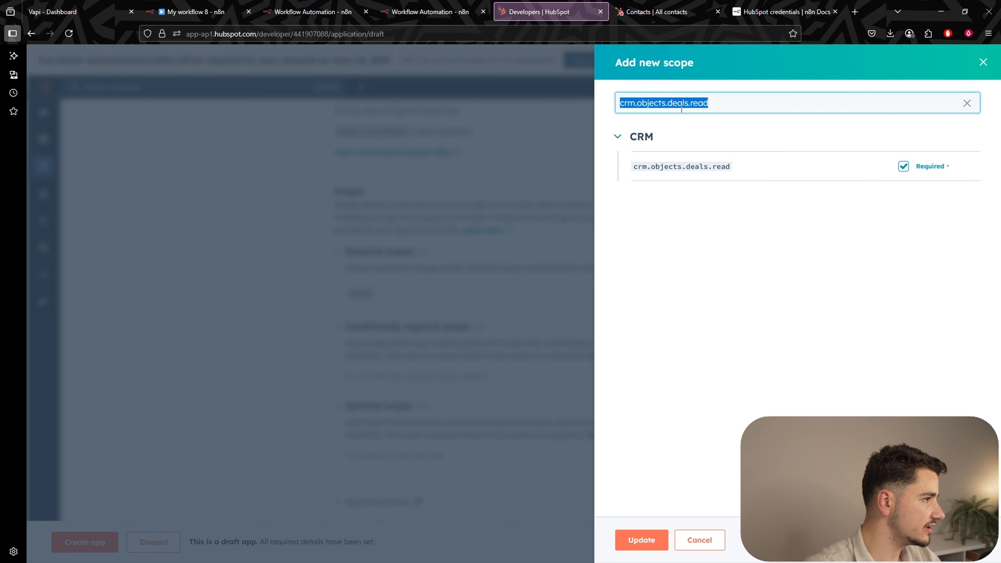
pyautogui.hotkey('ctrl', 'v')
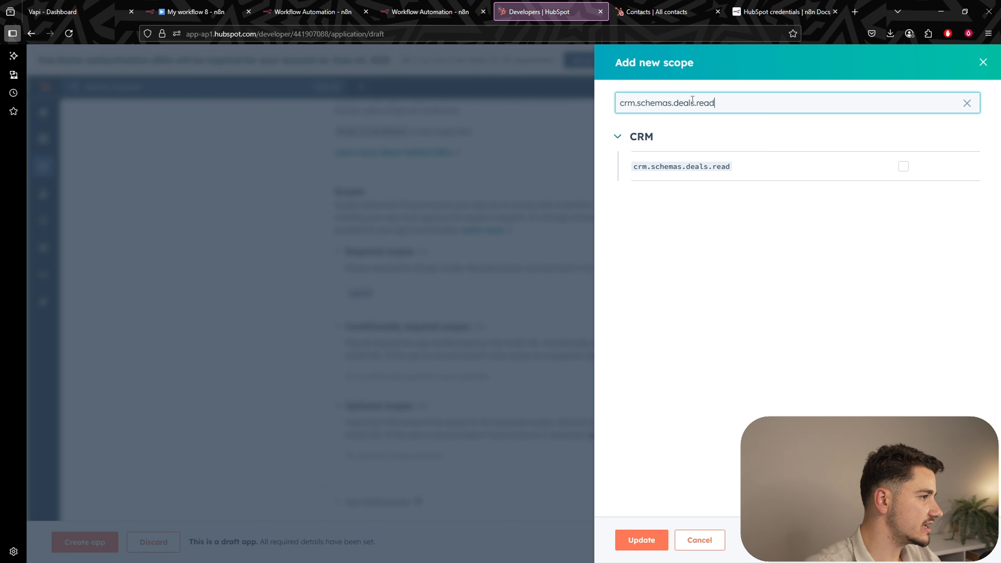
pyautogui.click(903, 166)
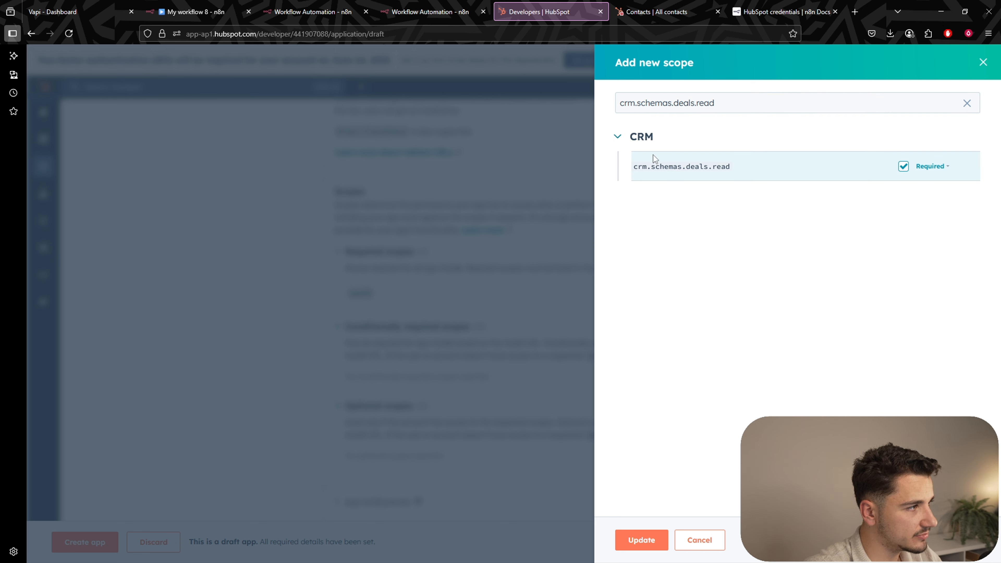
pyautogui.click(650, 545)
pyautogui.scroll(-1, 606, 397)
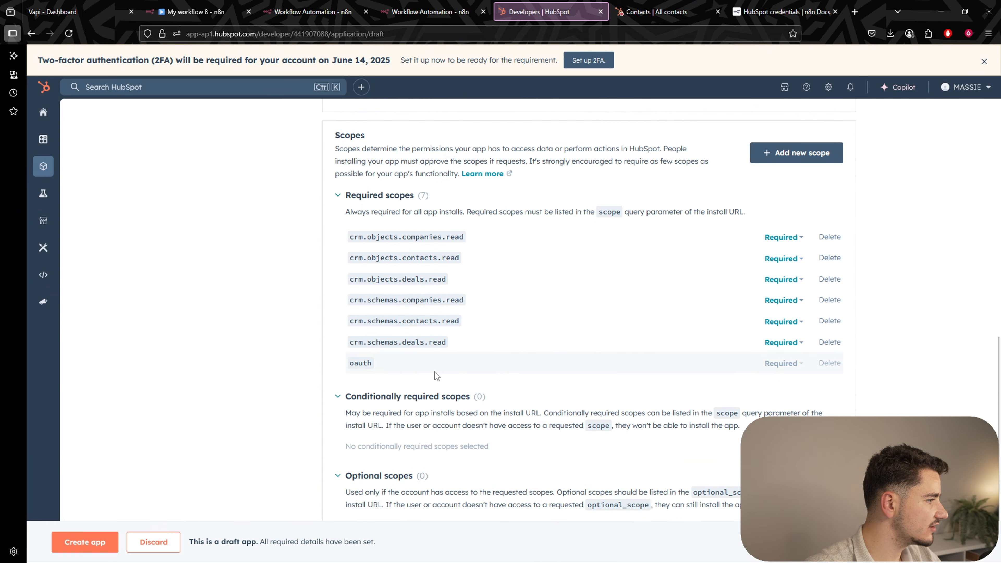
pyautogui.scroll(12, 631, 375)
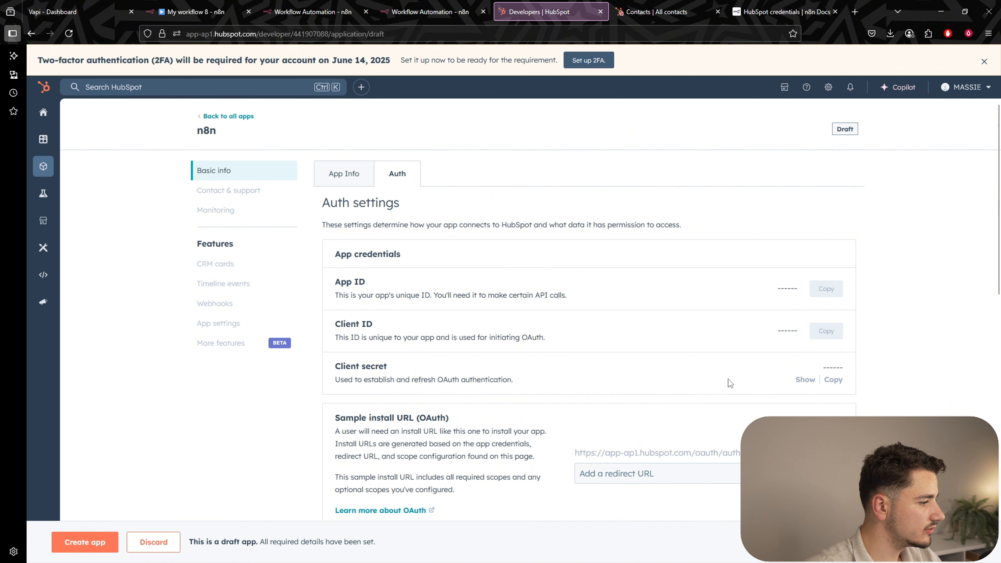
pyautogui.scroll(-7, 727, 381)
# Create the HubSpot app and paste its App ID into n8n's APP ID field.
pyautogui.click(113, 542)
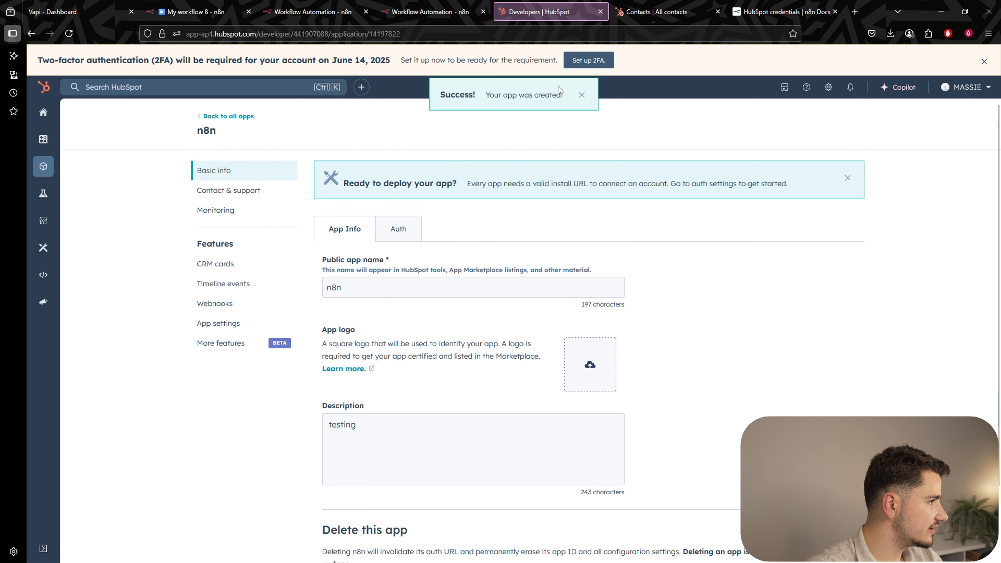
pyautogui.click(397, 229)
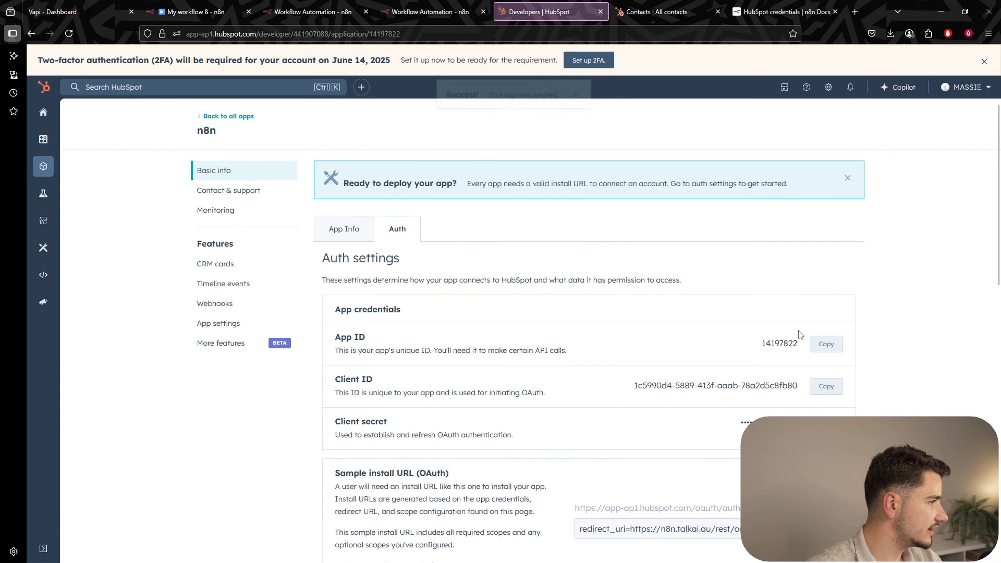
pyautogui.scroll(-1, 798, 329)
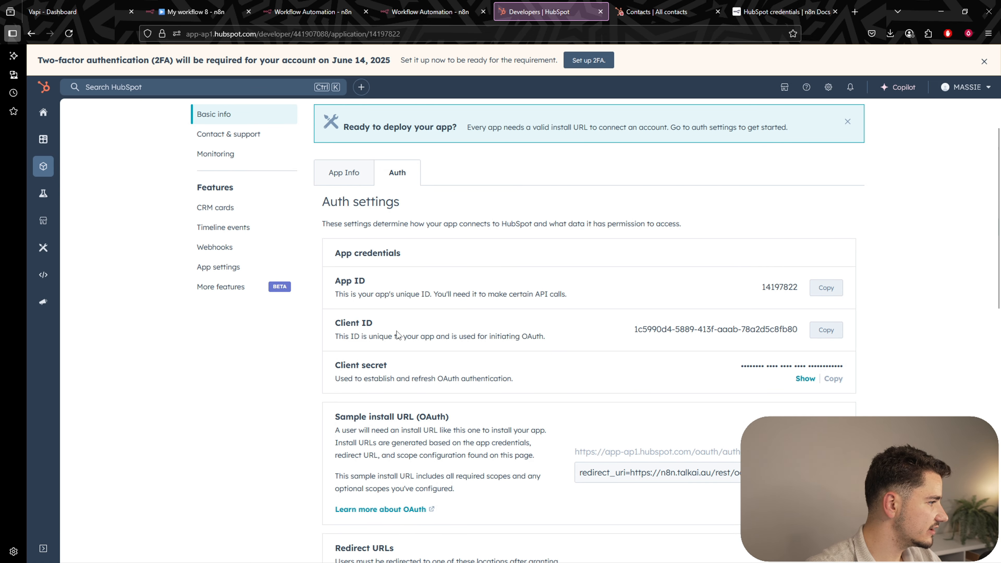
pyautogui.scroll(-1, 397, 335)
pyautogui.scroll(-1, 486, 364)
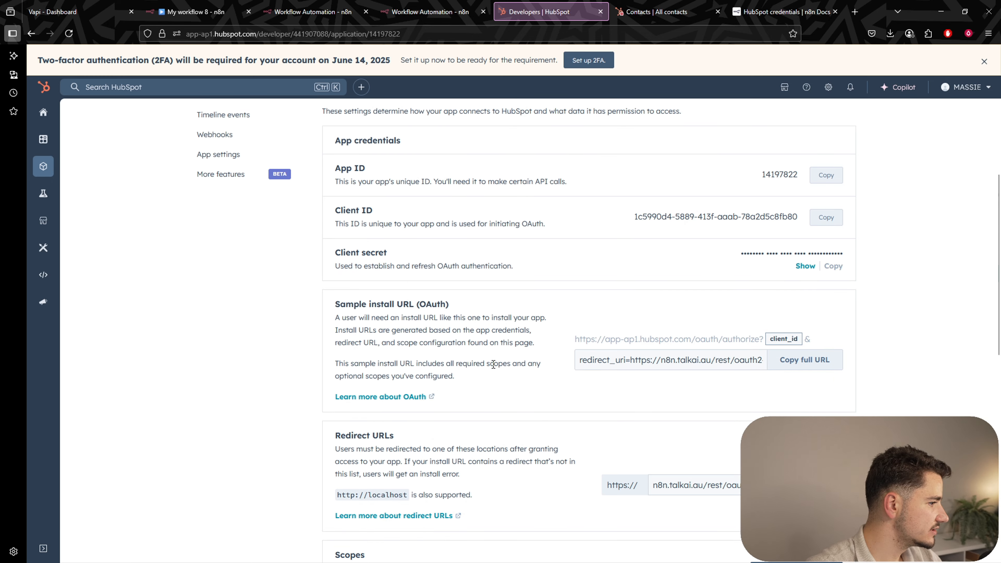
pyautogui.scroll(3, 852, 347)
pyautogui.click(828, 344)
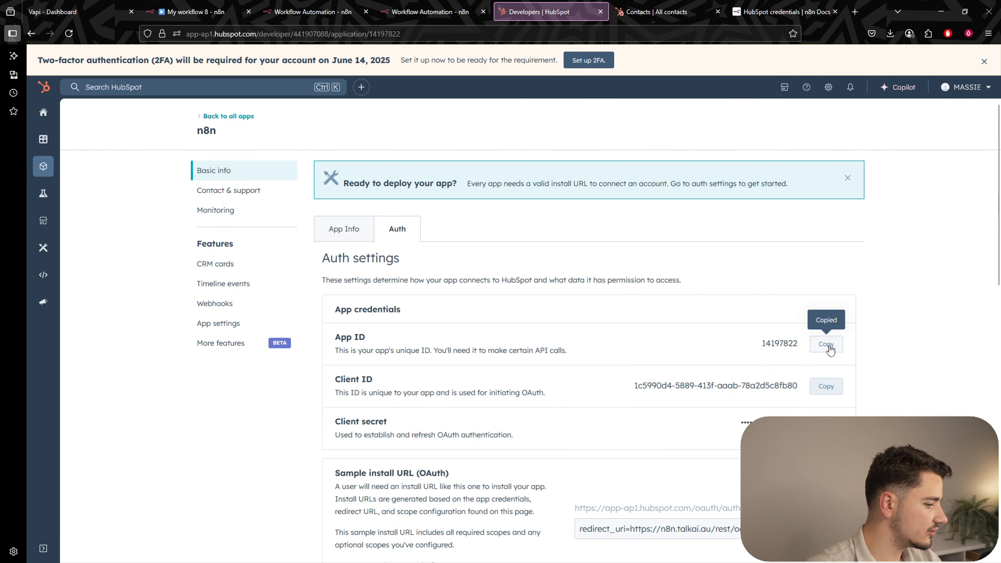
pyautogui.click(313, 12)
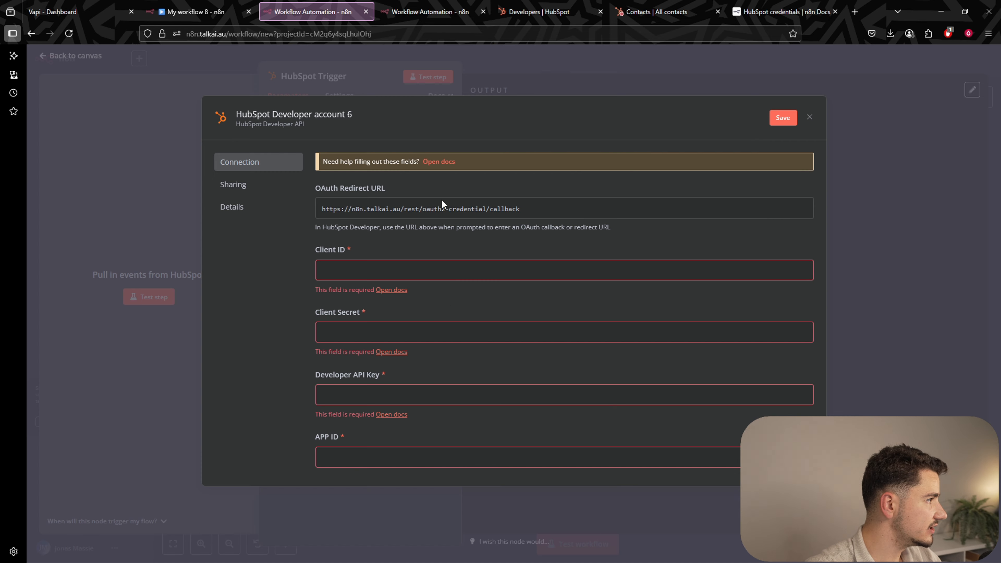
pyautogui.click(386, 453)
pyautogui.hotkey('ctrl', 'v')
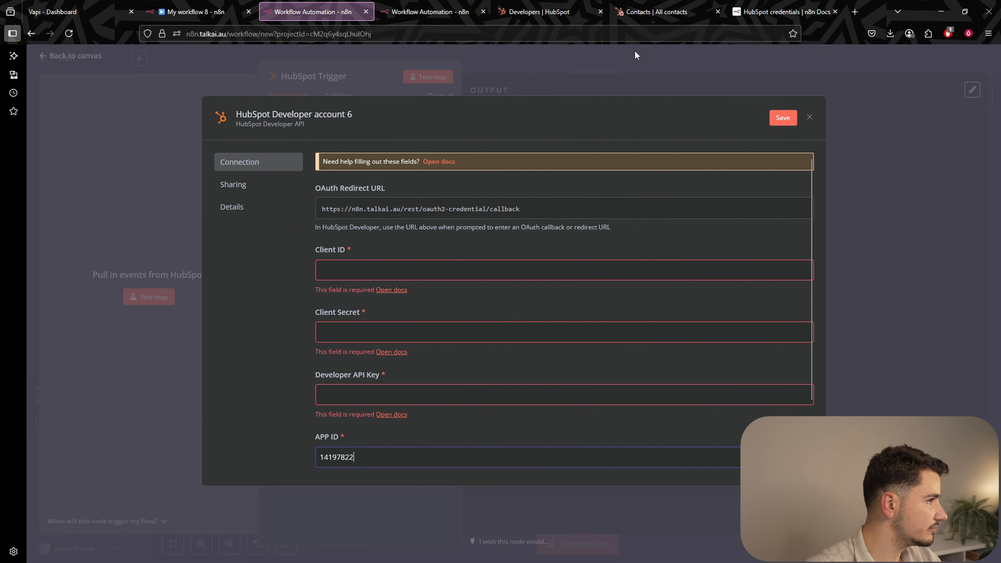
# Copy the app's Client ID and Client Secret into the n8n HubSpot Developer credential.
pyautogui.click(539, 12)
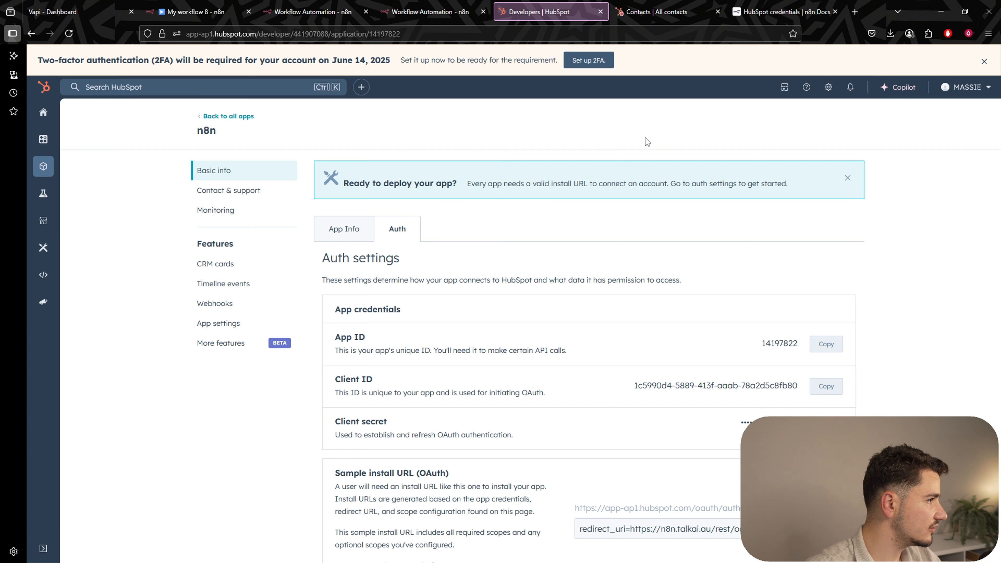
pyautogui.click(827, 387)
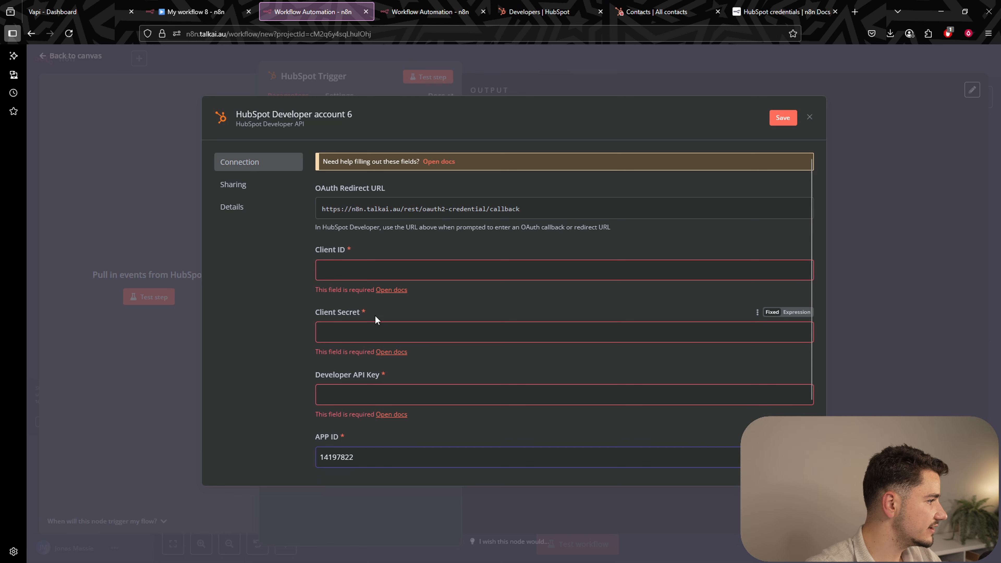
pyautogui.click(375, 270)
pyautogui.hotkey('ctrl', 'v')
pyautogui.click(524, 11)
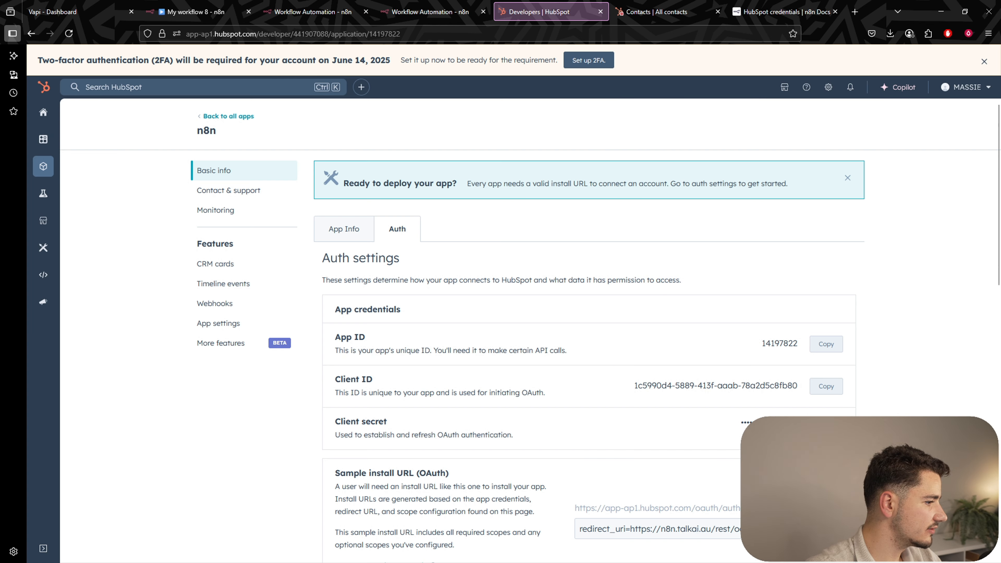
pyautogui.click(808, 435)
pyautogui.click(833, 435)
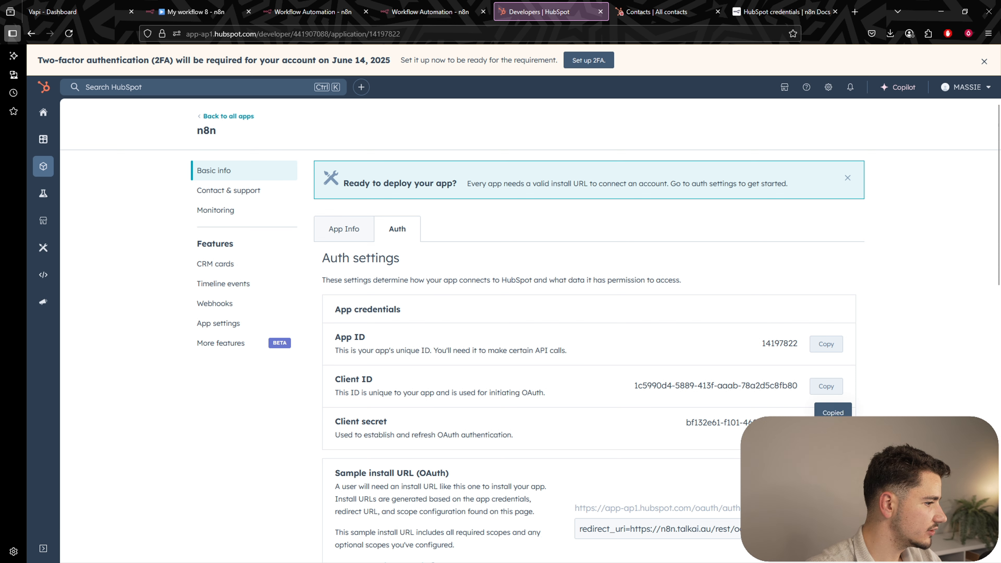
pyautogui.click(316, 12)
pyautogui.click(447, 319)
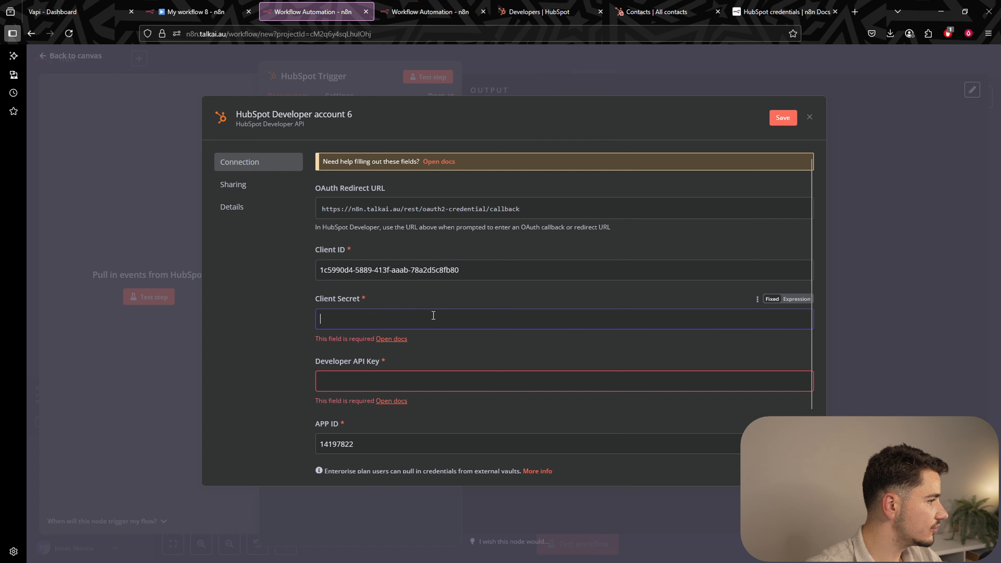
pyautogui.hotkey('ctrl', 'v')
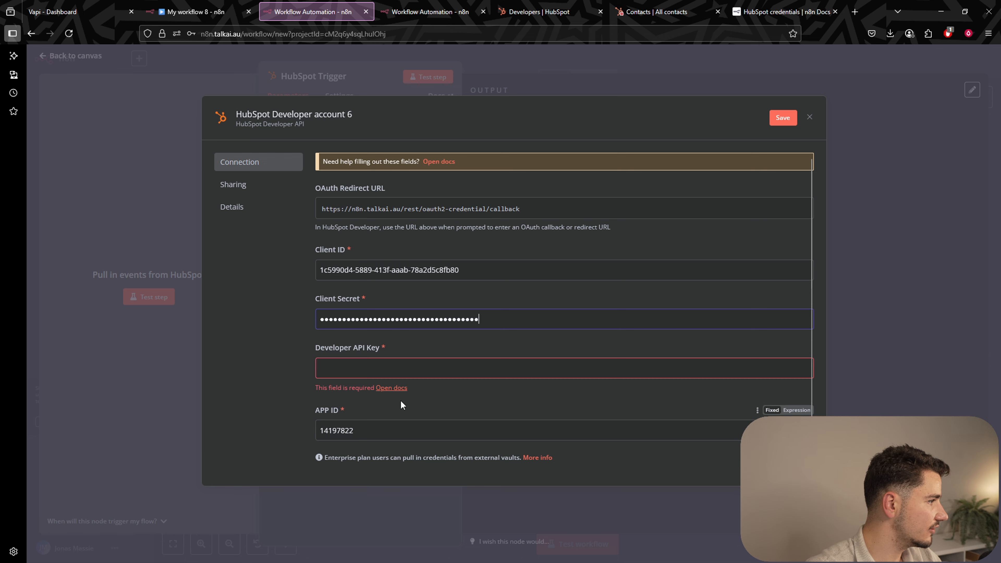
# Copy the active key from HubSpot's Developer API Key page into n8n's Developer API Key field.
pyautogui.click(375, 369)
pyautogui.moveTo(317, 349); pyautogui.dragTo(418, 347)
pyautogui.click(418, 347)
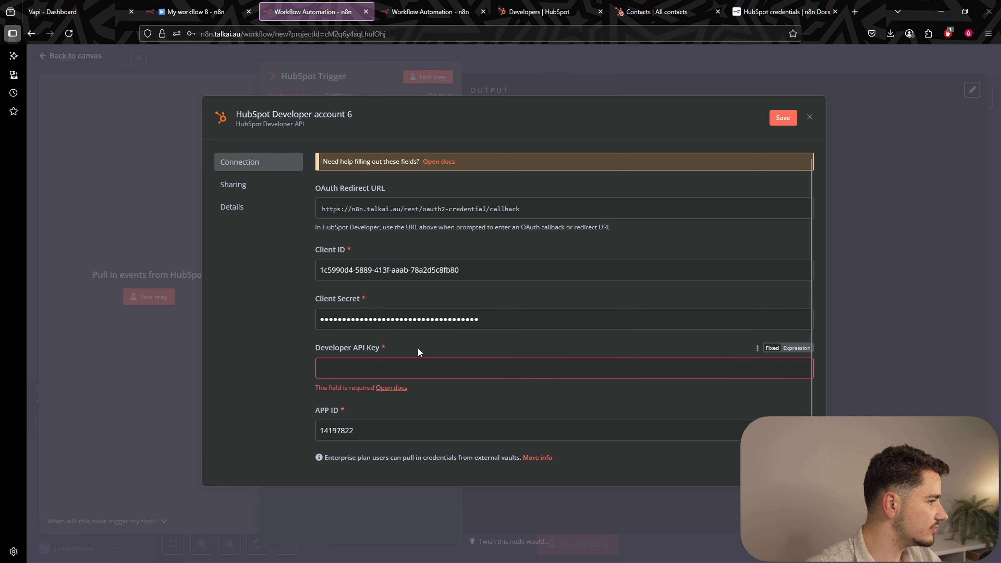
pyautogui.click(539, 11)
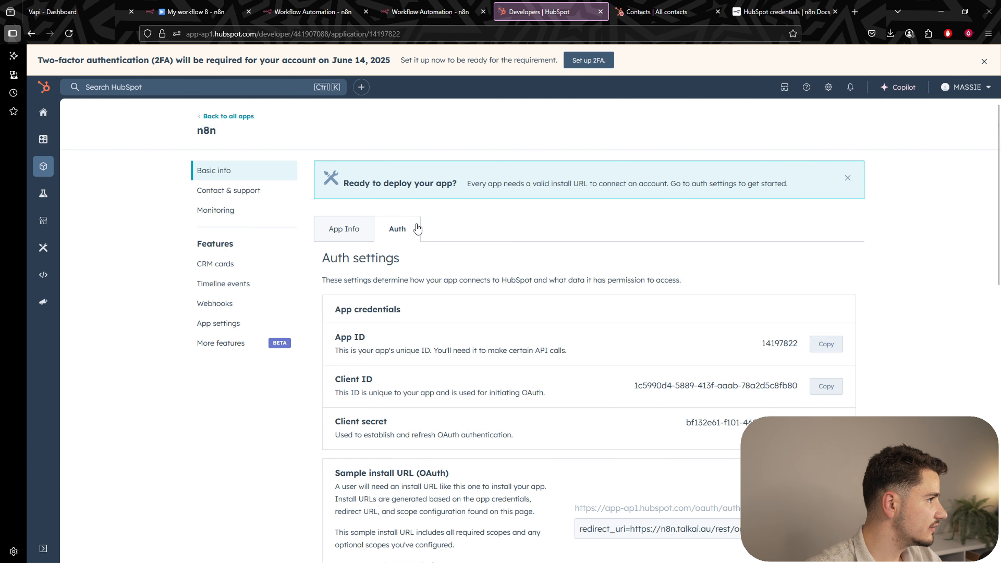
pyautogui.moveTo(43, 255)
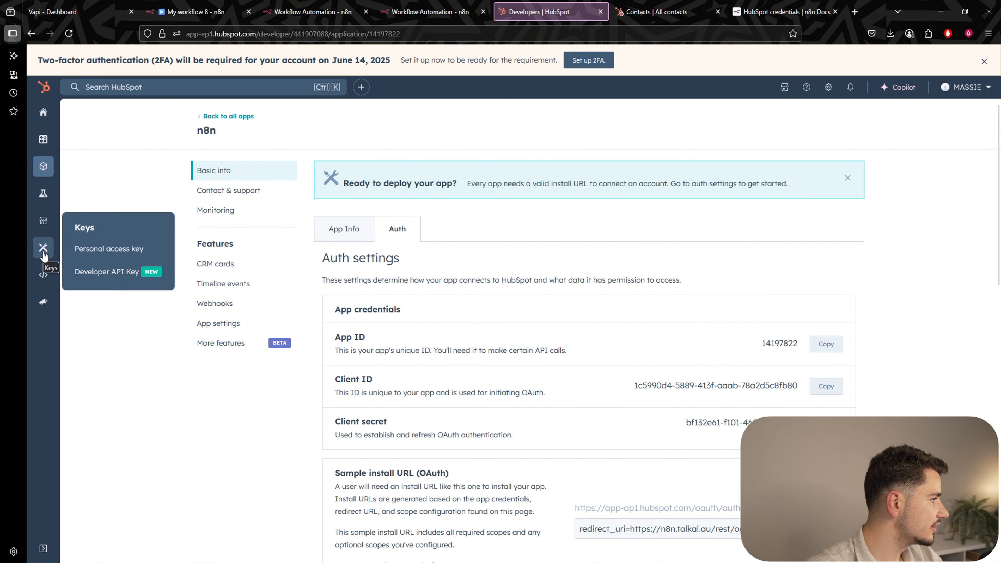
pyautogui.rightClick(123, 277)
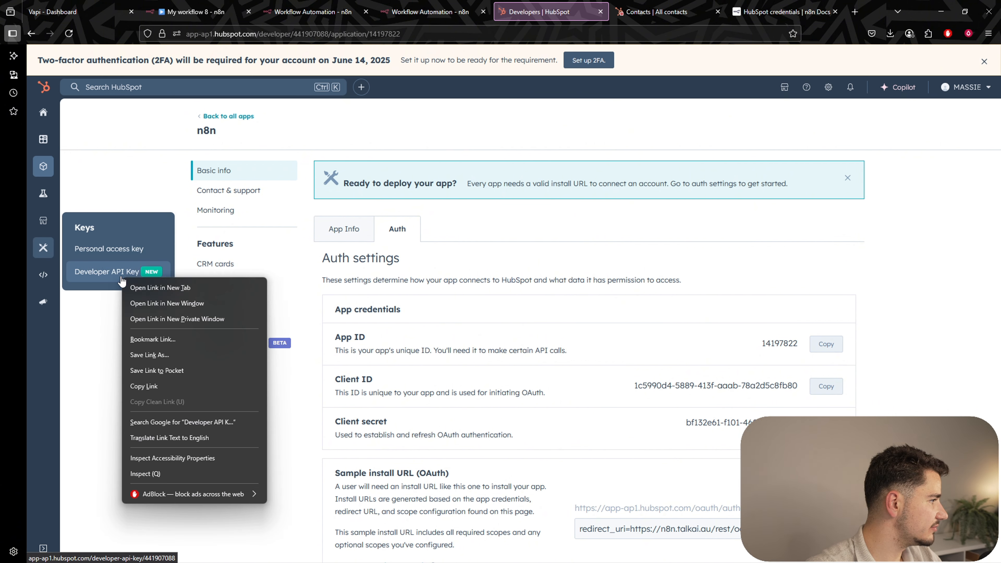
pyautogui.click(149, 288)
pyautogui.click(596, 12)
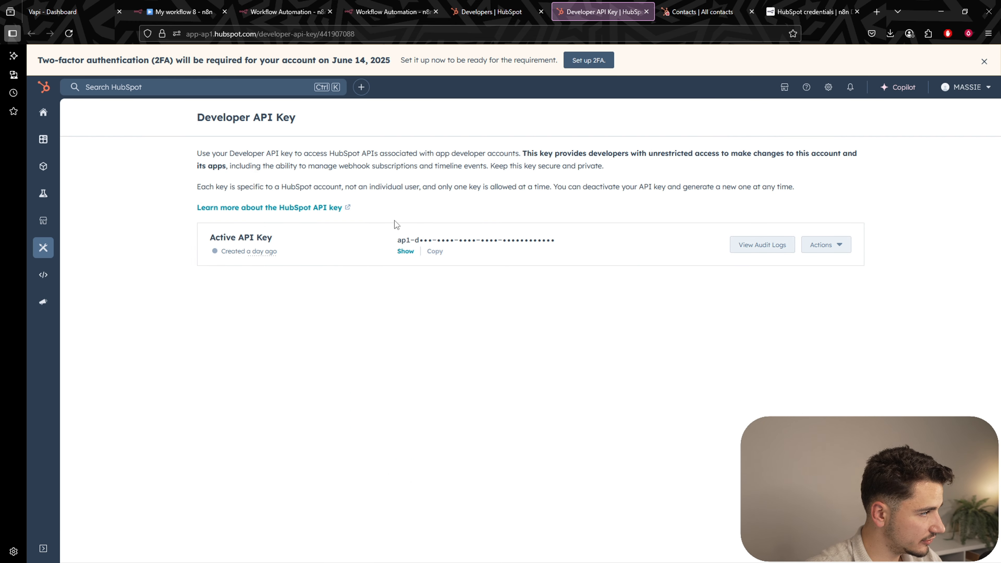
pyautogui.click(405, 251)
pyautogui.click(433, 251)
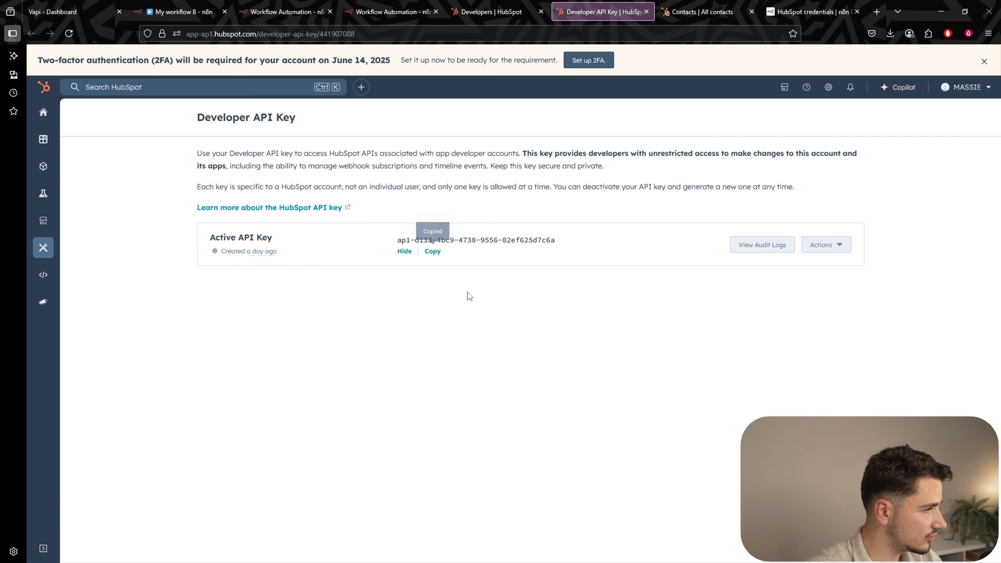
pyautogui.click(286, 12)
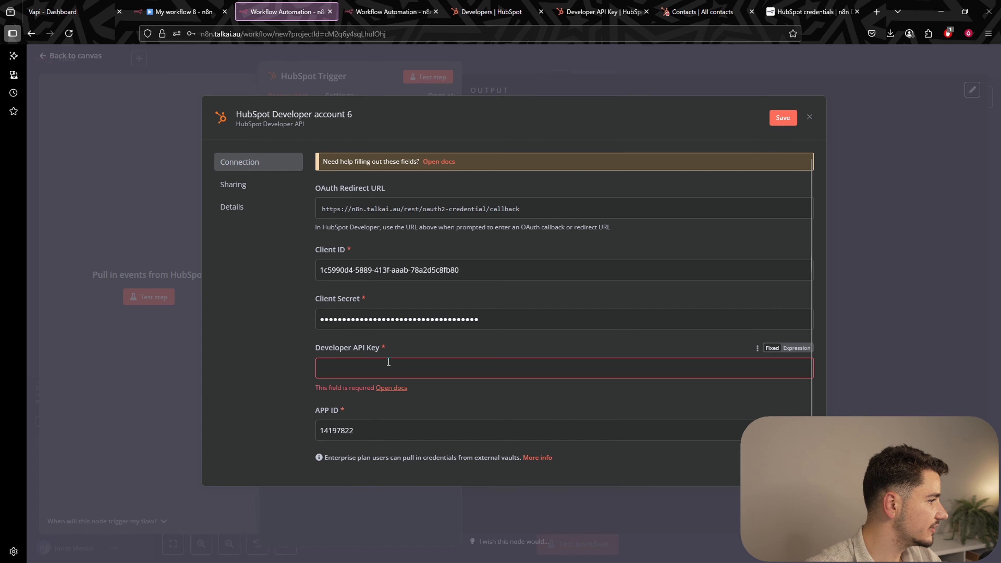
pyautogui.hotkey('ctrl', 'v')
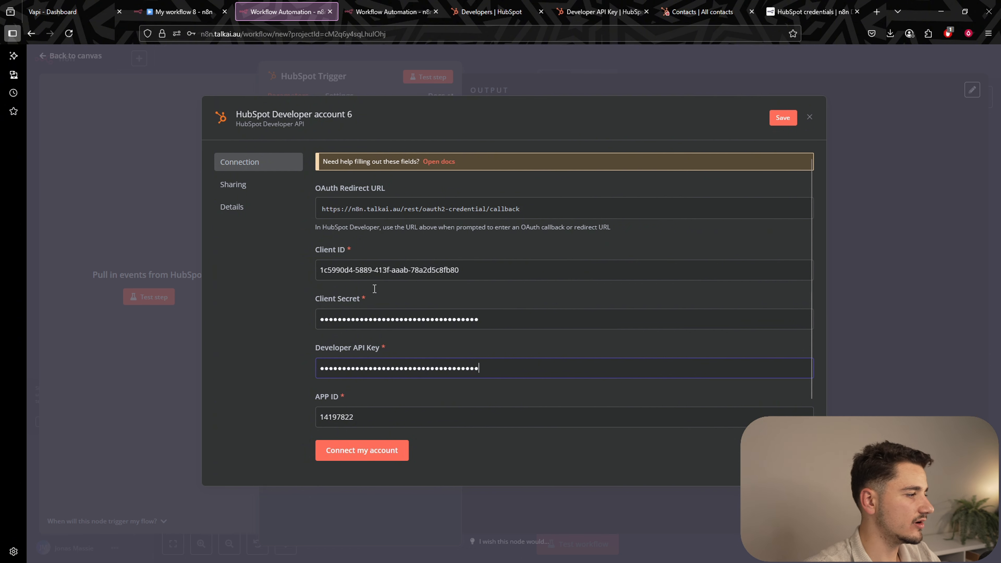
# Save the credential, start the HubSpot connection, and choose the first listed account.
pyautogui.click(371, 453)
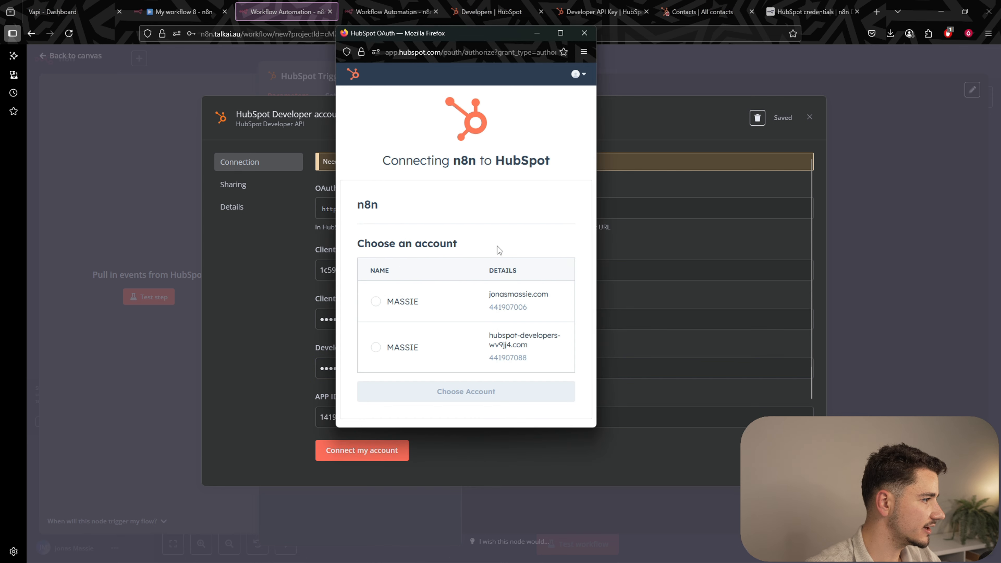
pyautogui.moveTo(596, 237); pyautogui.dragTo(775, 236)
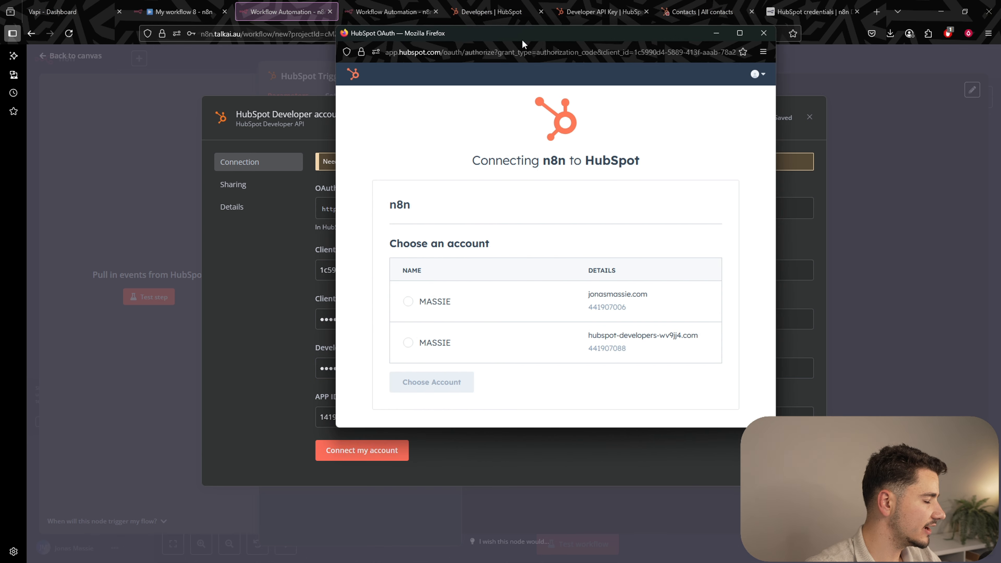
pyautogui.moveTo(543, 31); pyautogui.dragTo(511, 54)
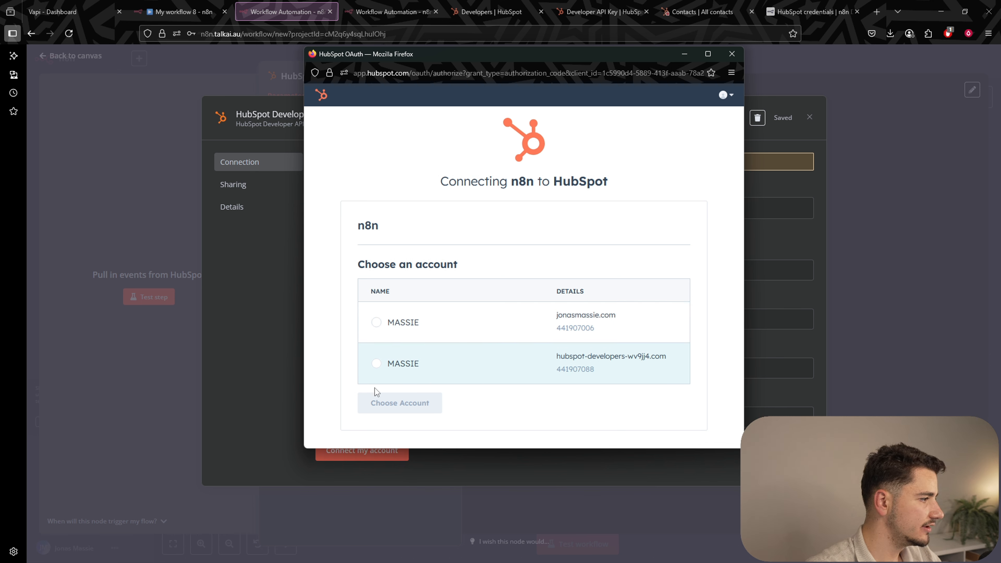
pyautogui.click(376, 323)
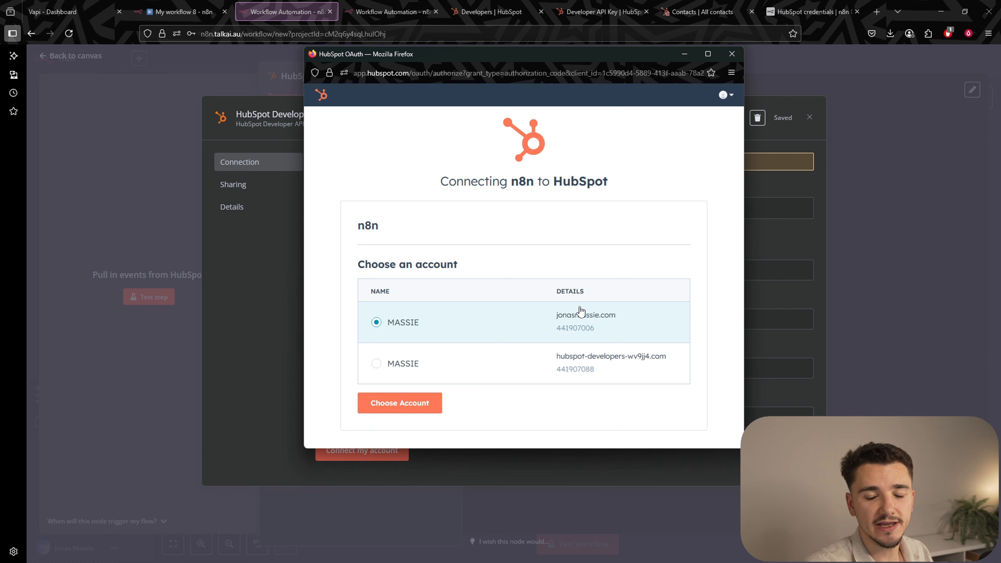
pyautogui.click(411, 406)
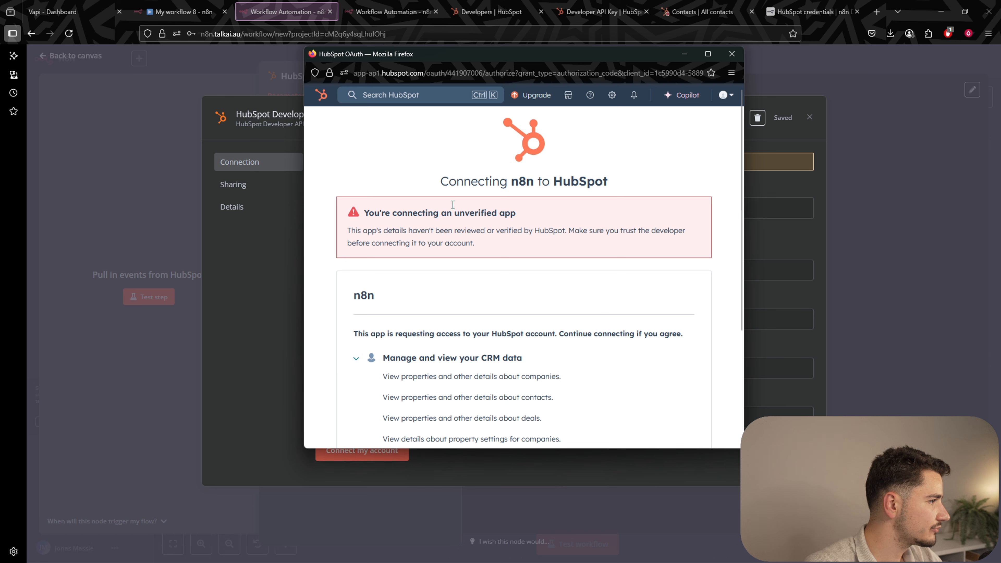
# Approve the n8n app's access to the account so the credential shows Account connected.
pyautogui.moveTo(439, 182); pyautogui.dragTo(612, 180)
pyautogui.click(601, 193)
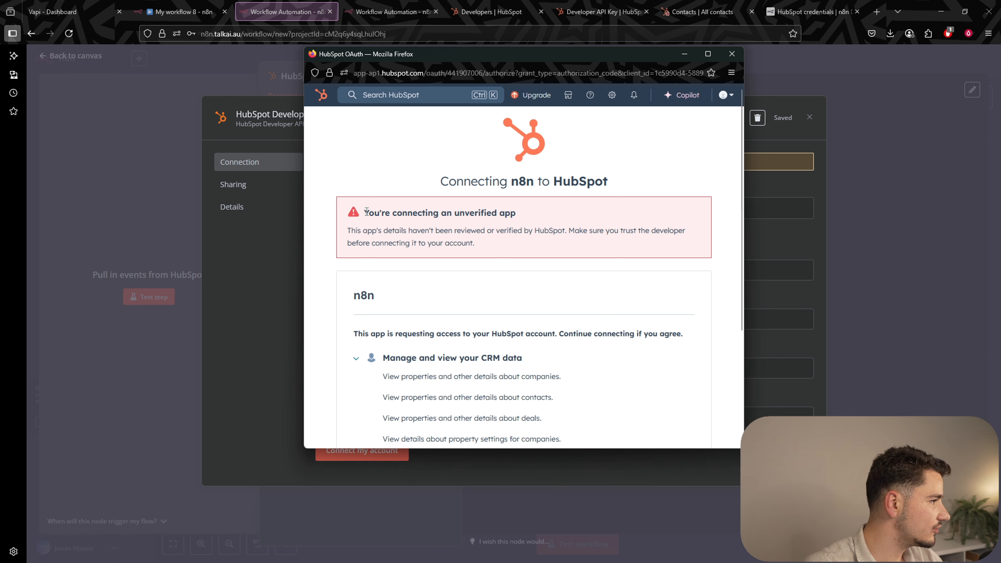
pyautogui.moveTo(366, 212); pyautogui.dragTo(506, 233)
pyautogui.click(534, 215)
pyautogui.scroll(-4, 580, 239)
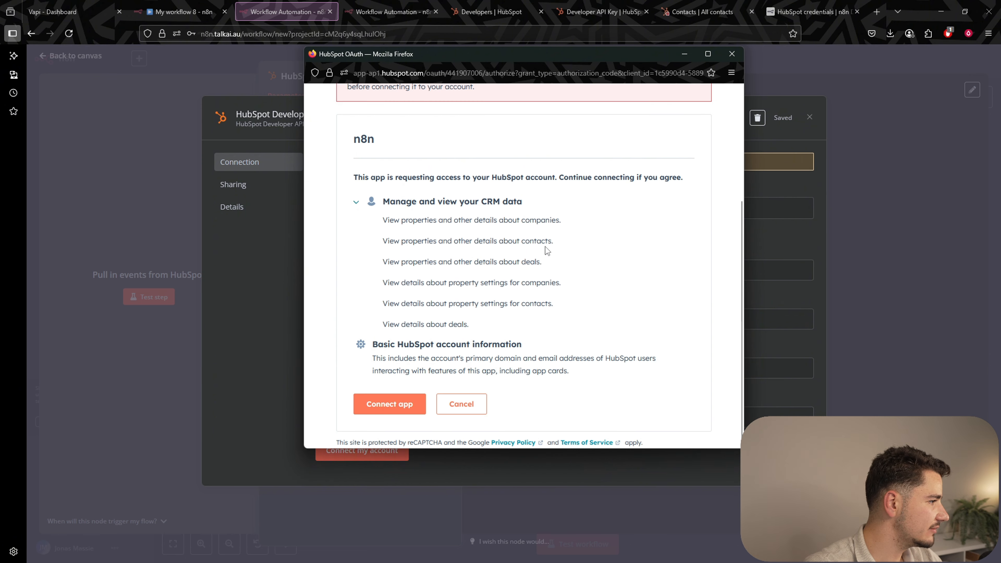
pyautogui.click(404, 404)
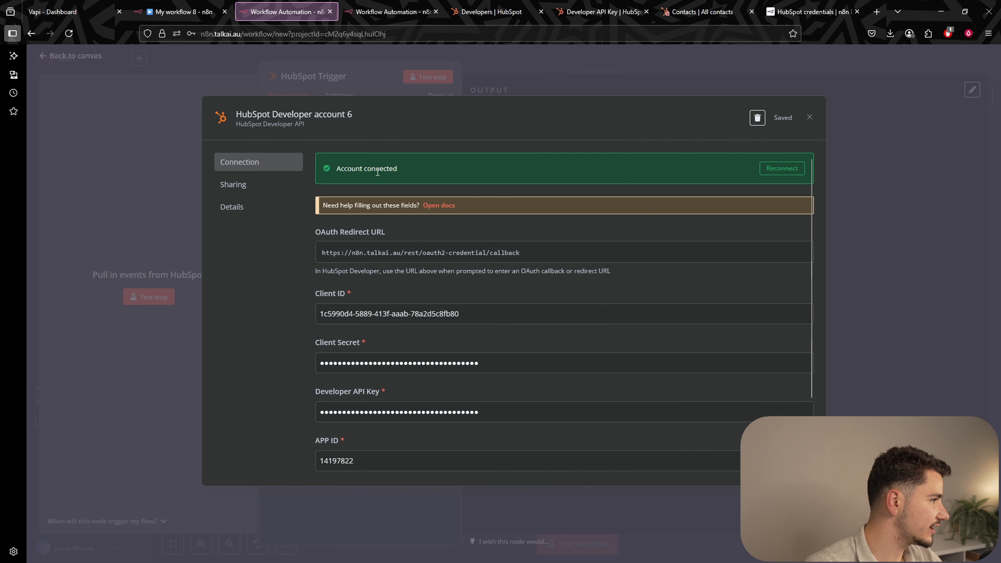
# Start listening for a test event and create a HubSpot contact with job title GM and lead status New.
pyautogui.click(871, 190)
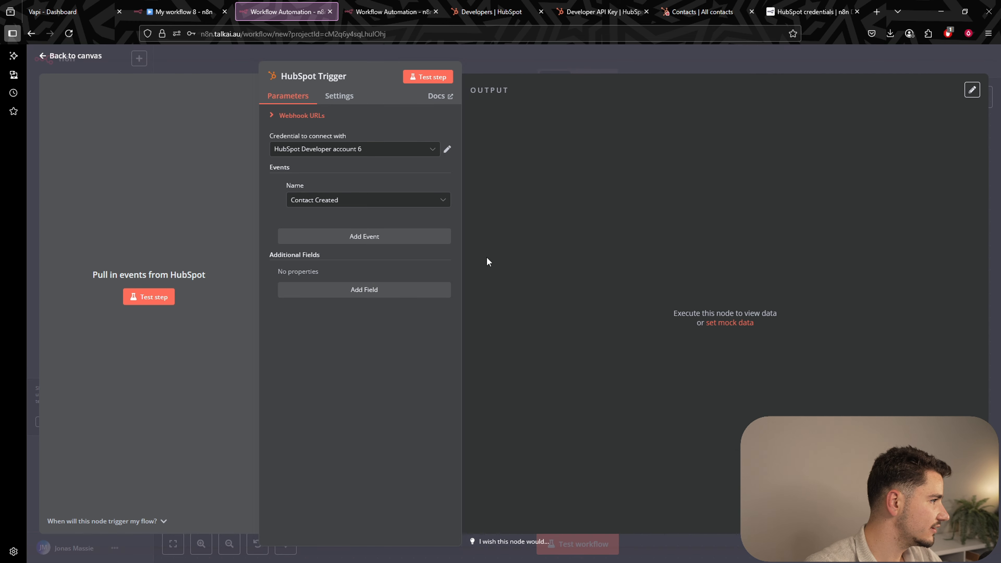
pyautogui.click(144, 300)
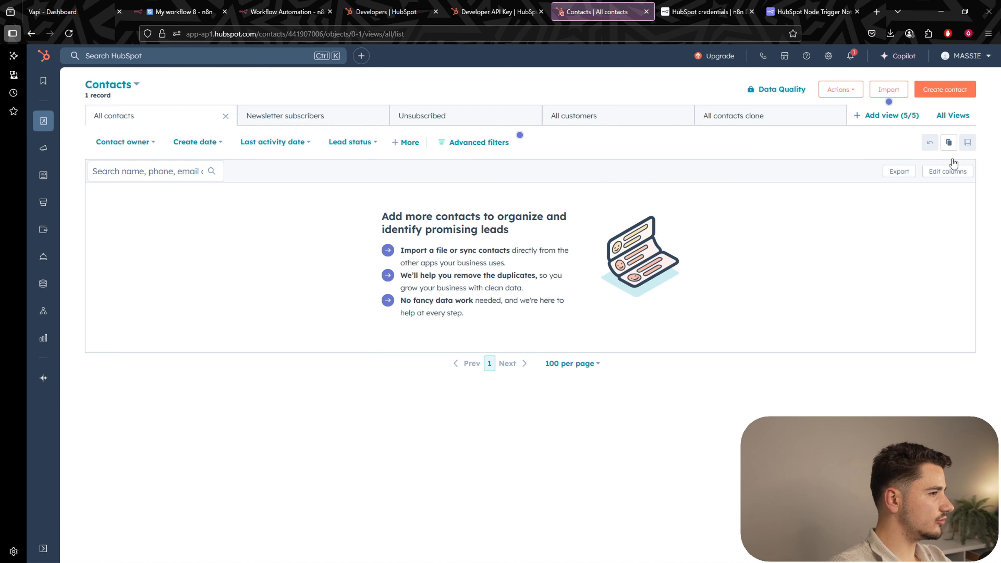
pyautogui.click(941, 88)
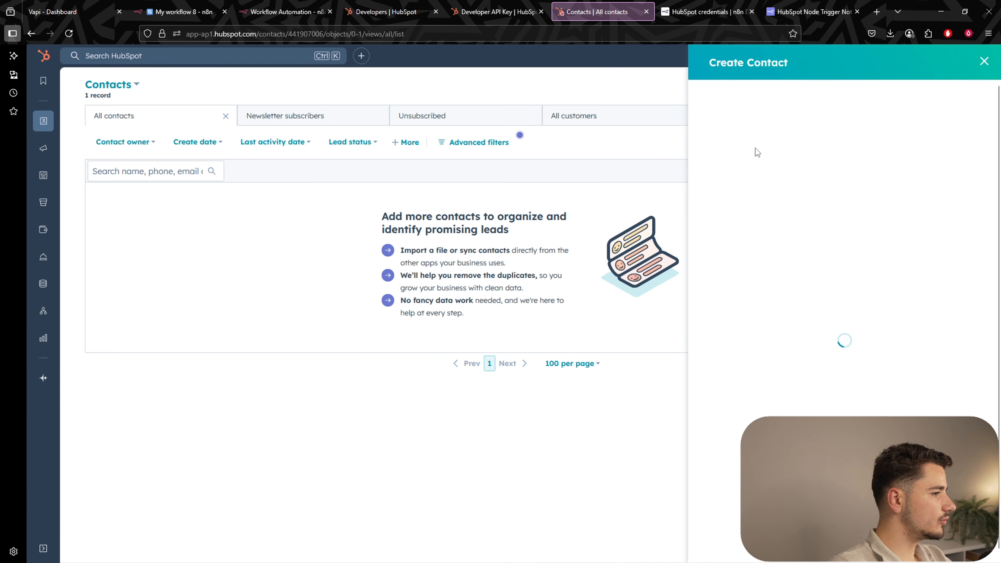
pyautogui.write('j')
pyautogui.press('Tab')
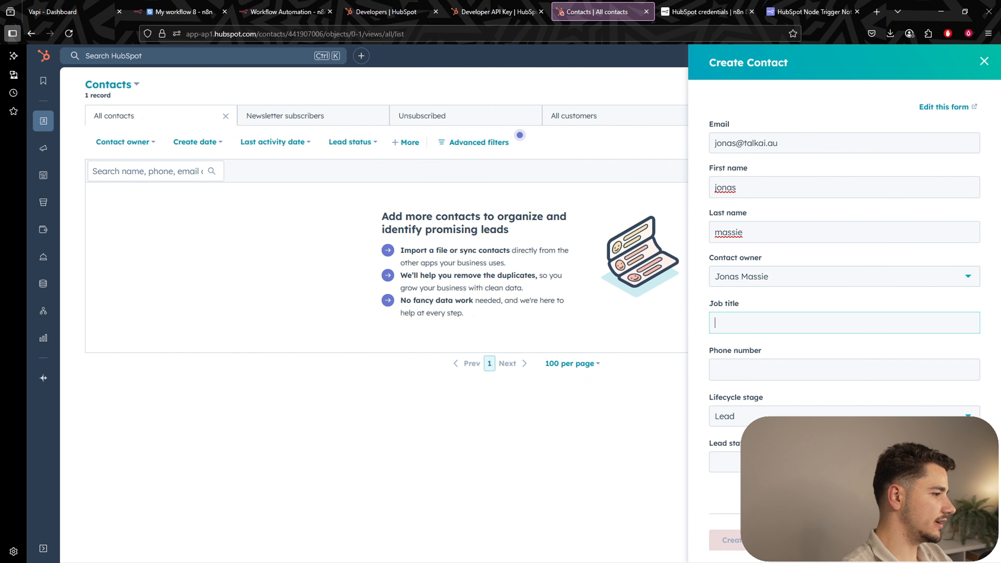
pyautogui.write('GM')
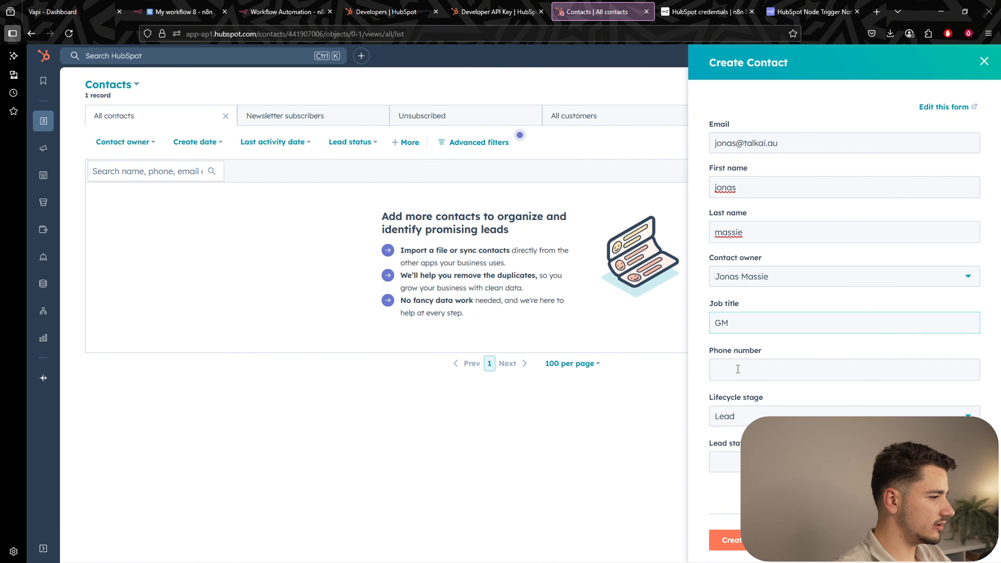
pyautogui.click(741, 369)
pyautogui.write('473')
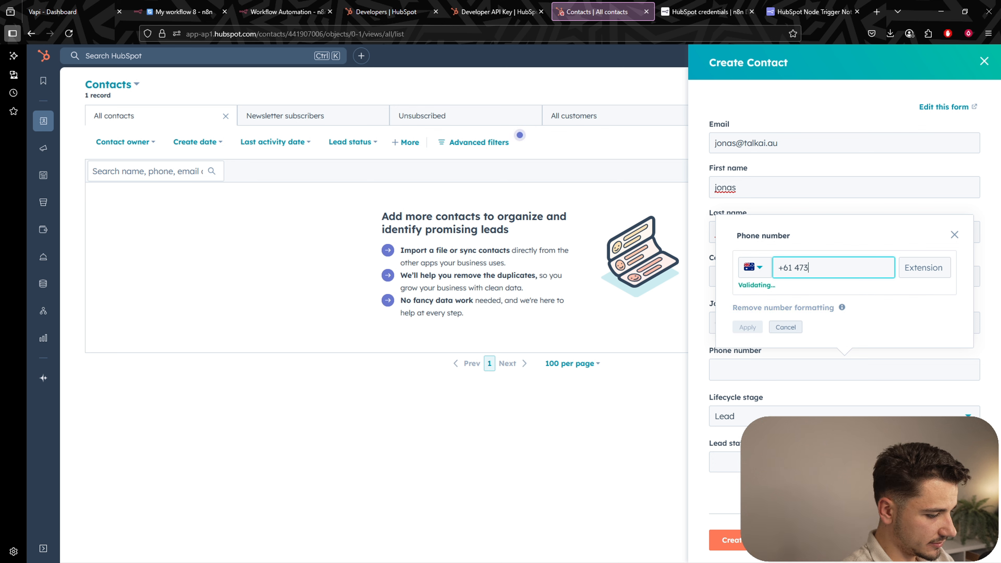
pyautogui.click(738, 369)
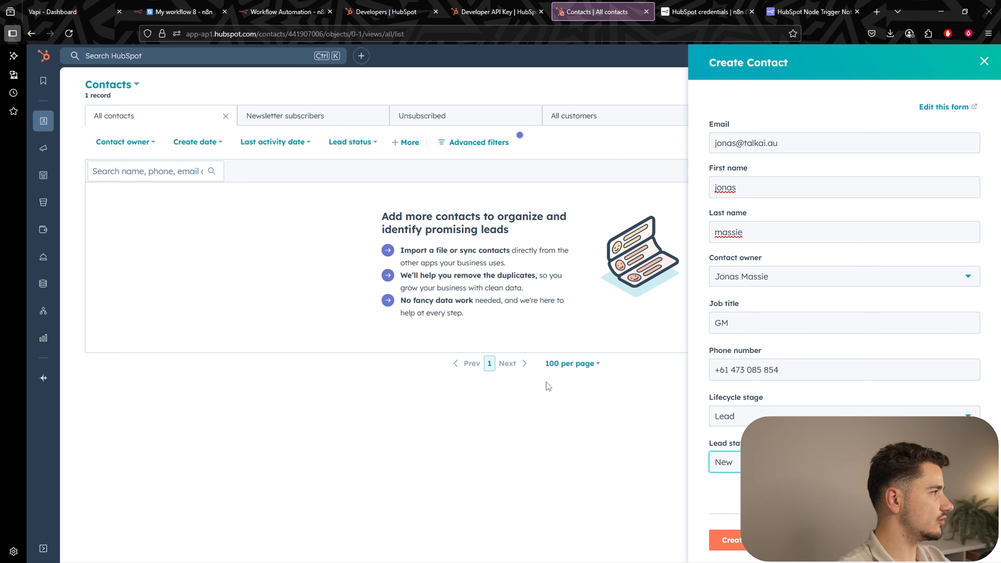
pyautogui.click(181, 11)
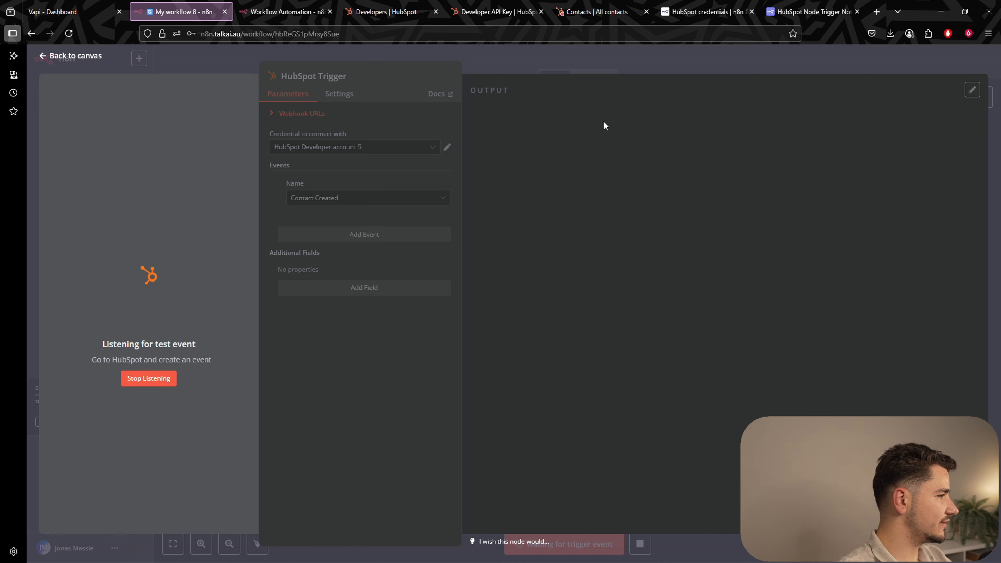
pyautogui.click(603, 12)
pyautogui.click(725, 539)
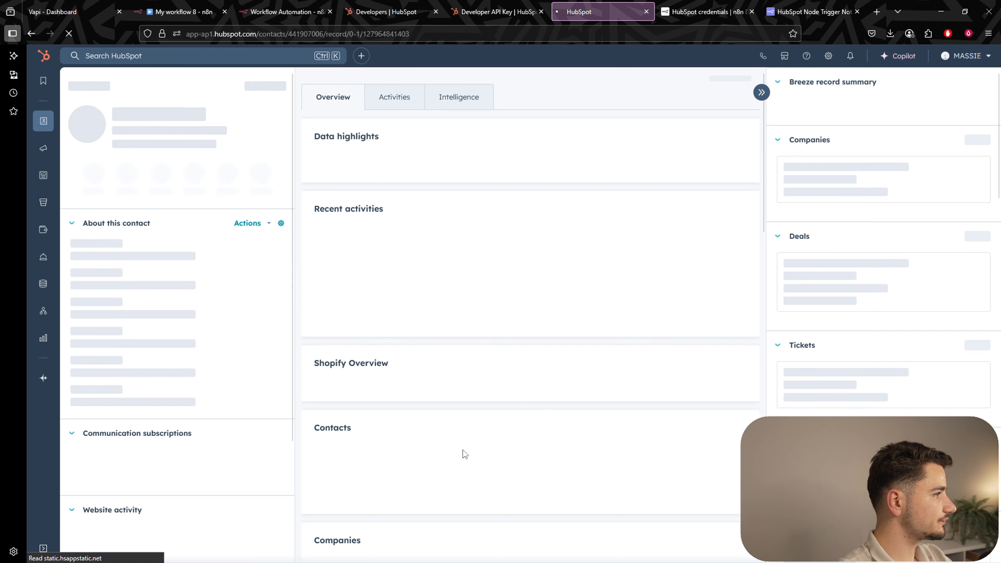
# Pin the trigger's received contact.creation event and check its contactId before returning to the canvas.
pyautogui.click(184, 11)
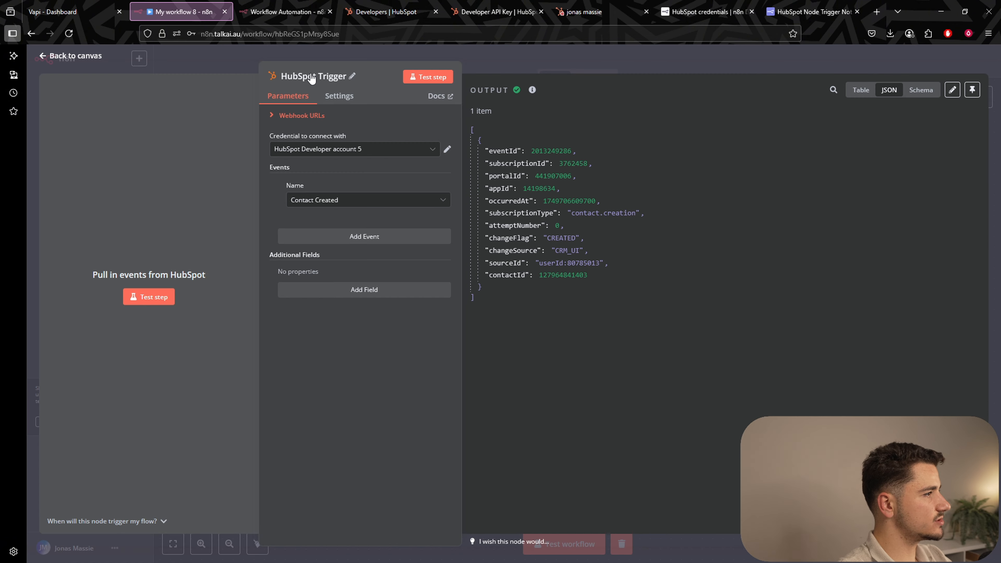
pyautogui.moveTo(471, 90); pyautogui.dragTo(541, 104)
pyautogui.click(544, 98)
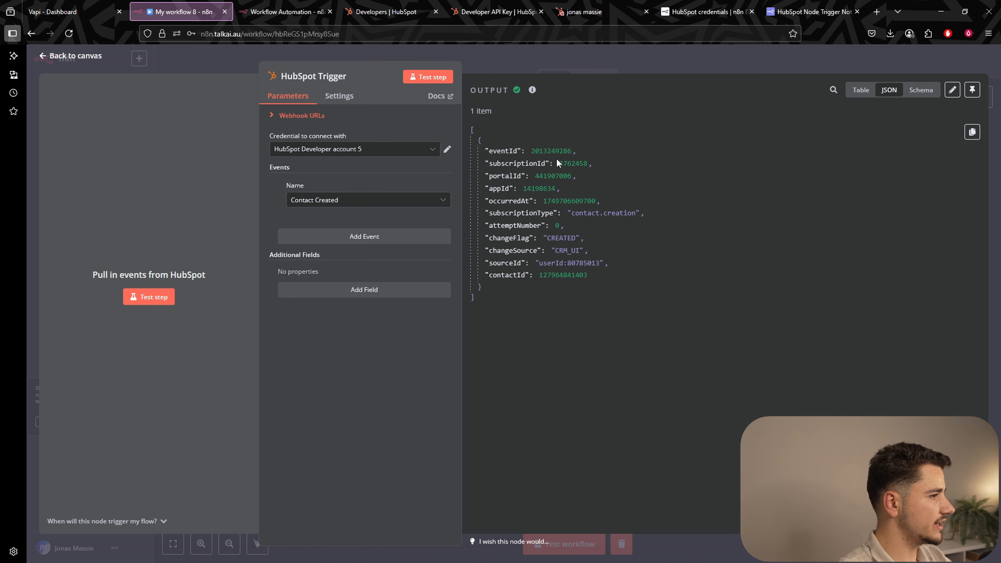
pyautogui.click(972, 90)
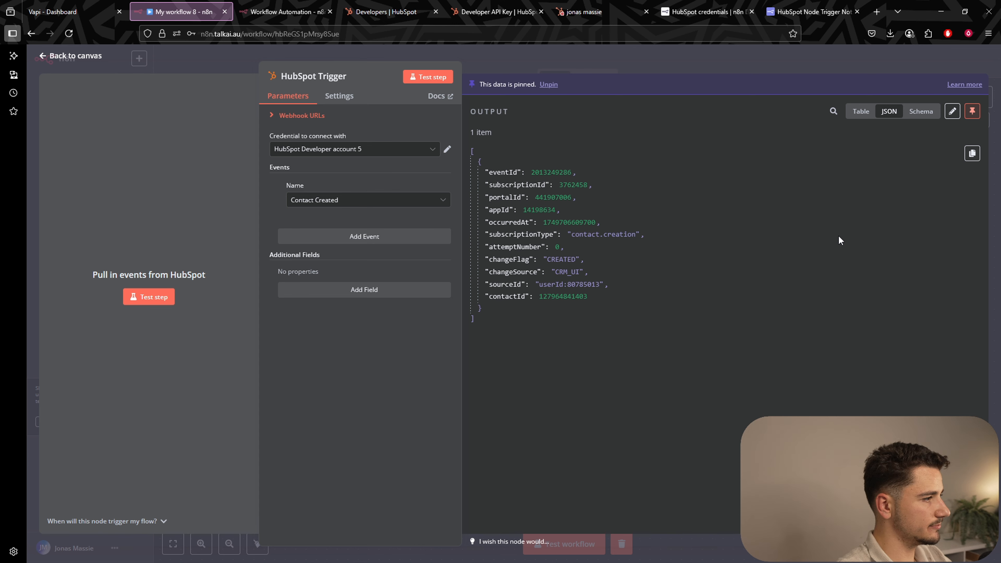
pyautogui.moveTo(472, 129); pyautogui.dragTo(566, 314)
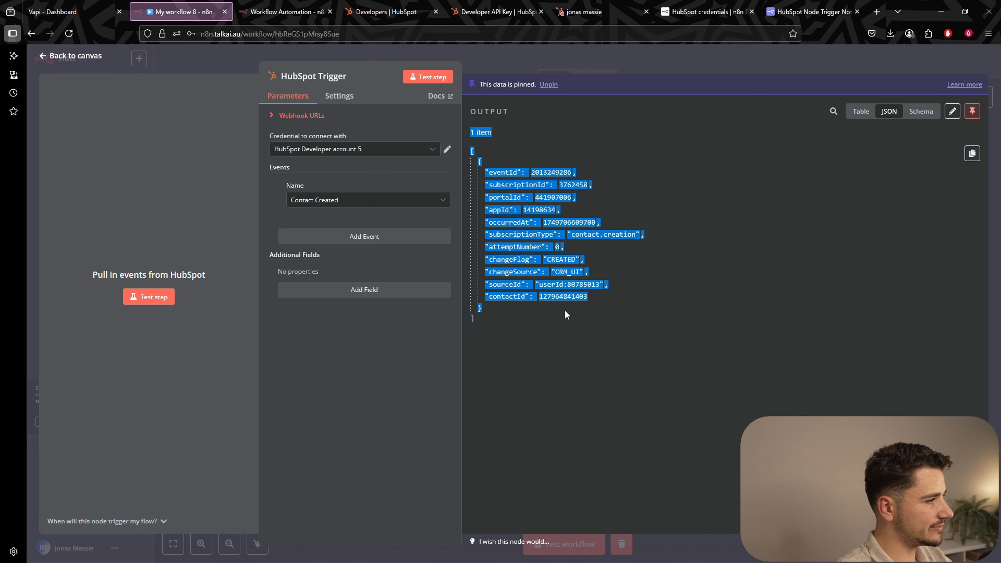
pyautogui.click(574, 341)
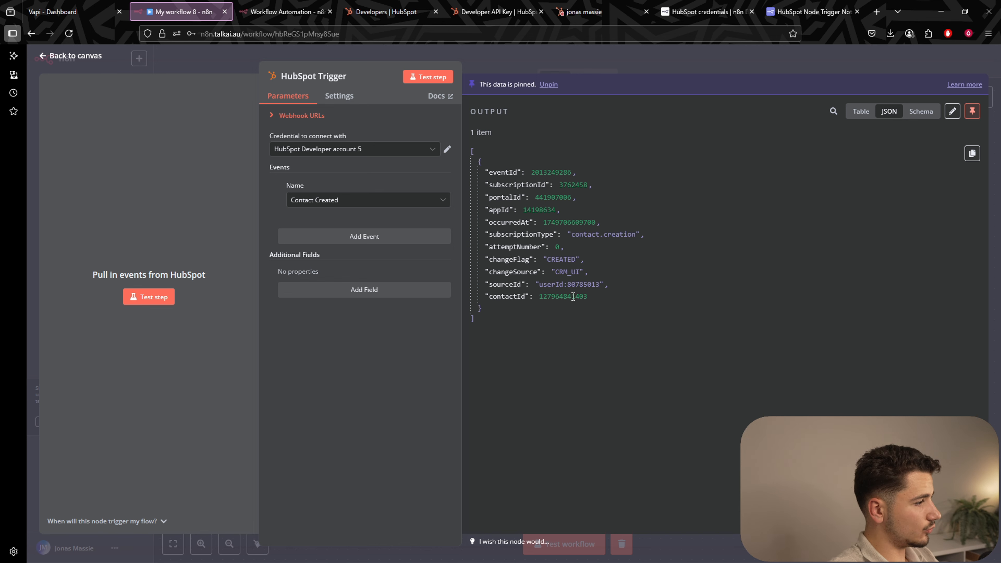
pyautogui.click(555, 297)
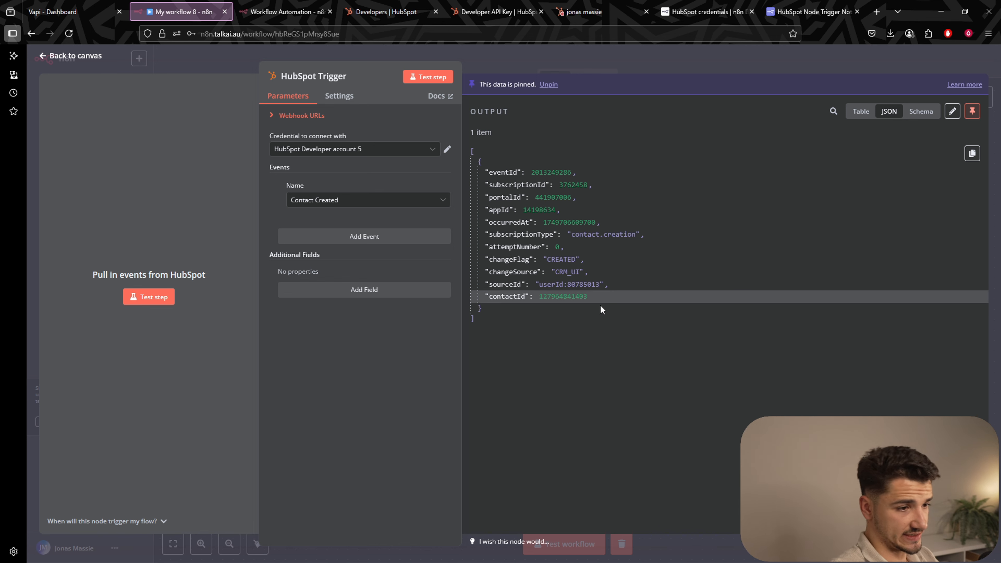
pyautogui.press('Escape')
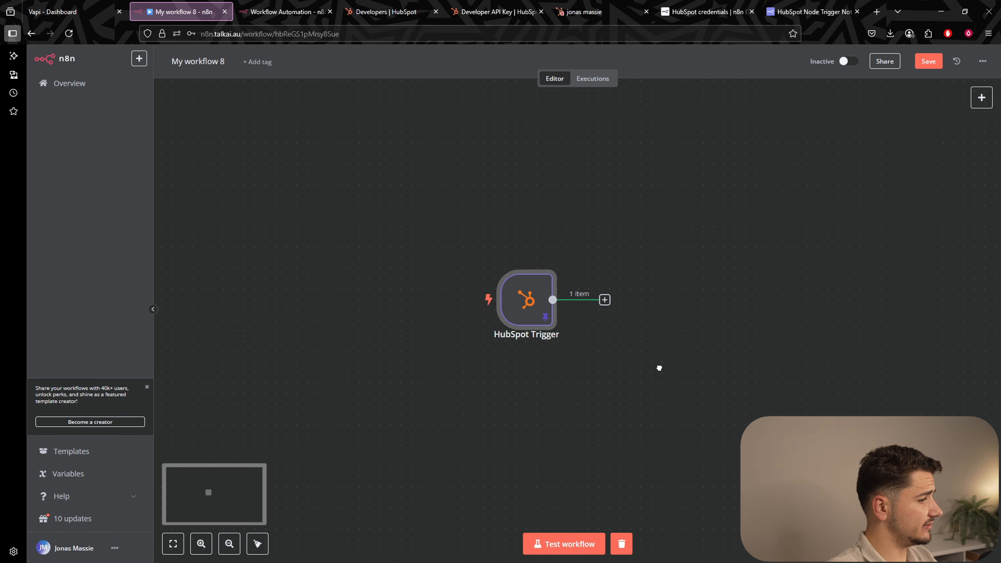
# Add a HubSpot 'Get a contact' node after the HubSpot Trigger via a 'hubs' search.
pyautogui.moveTo(660, 368); pyautogui.dragTo(624, 342)
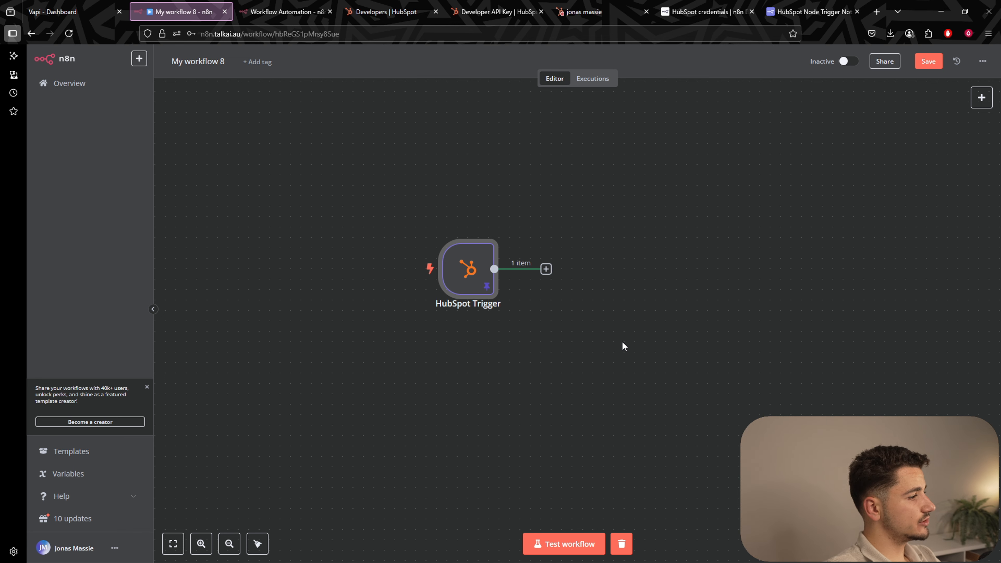
pyautogui.click(546, 270)
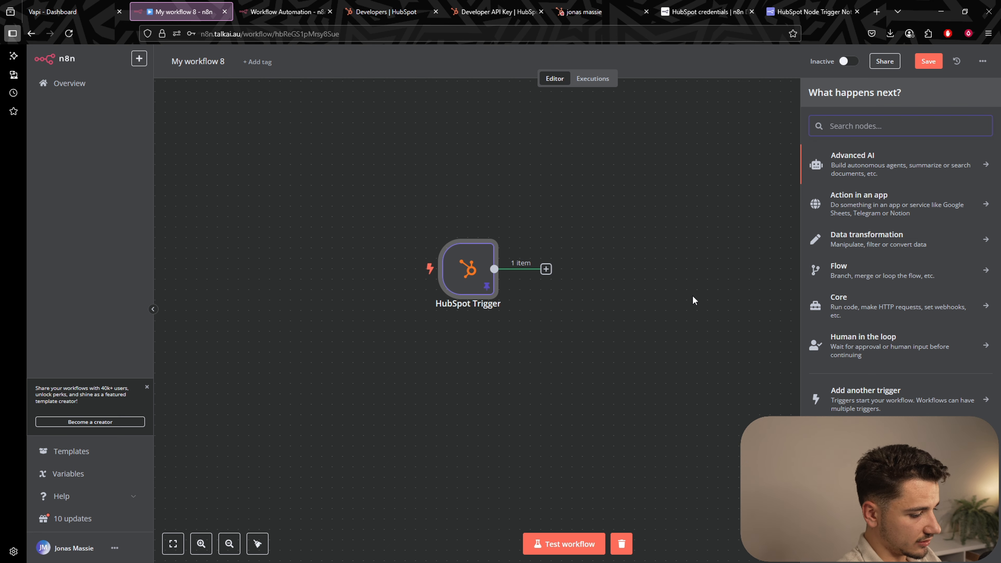
pyautogui.write('hubs')
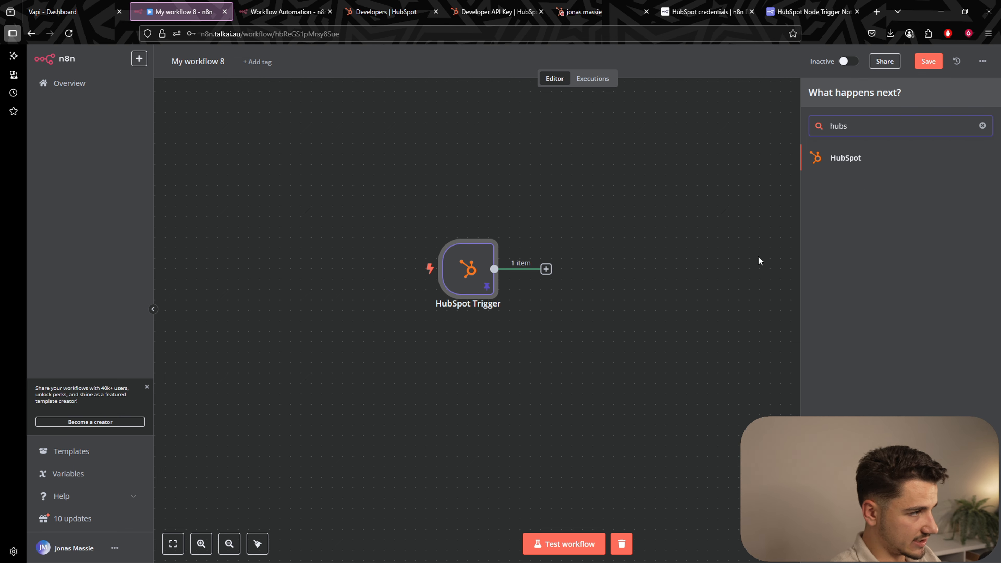
pyautogui.click(857, 162)
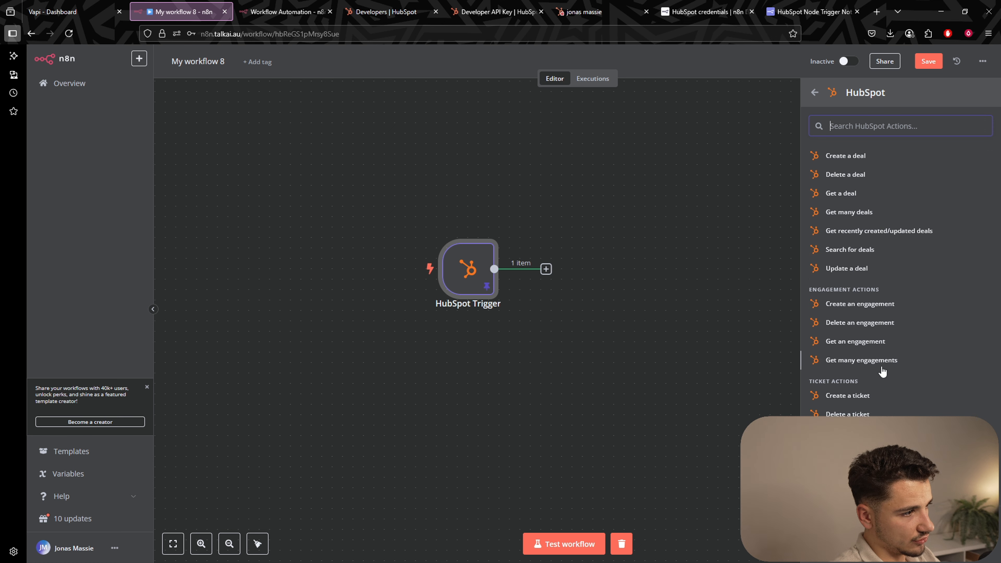
pyautogui.scroll(9, 851, 182)
pyautogui.scroll(-2, 867, 335)
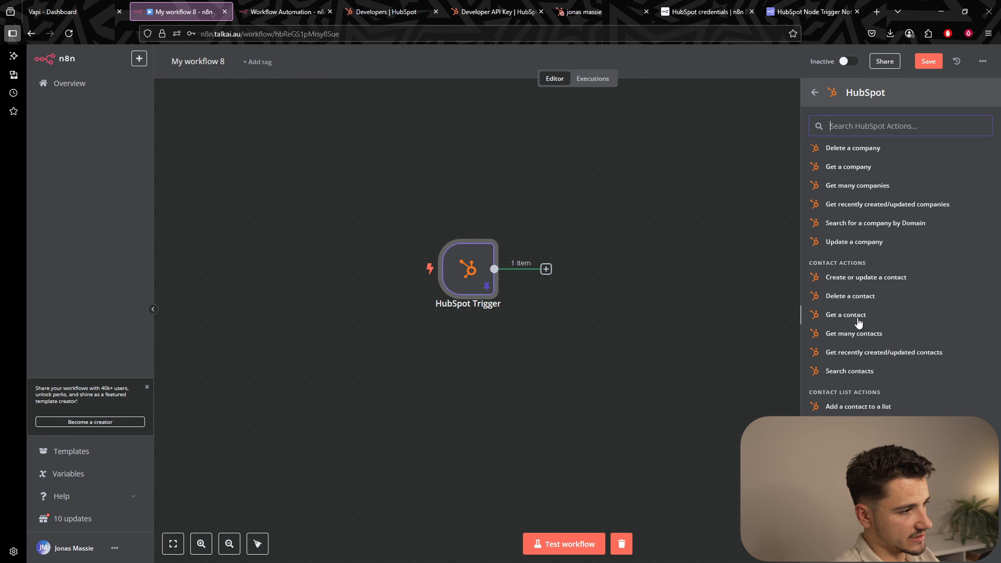
pyautogui.click(845, 315)
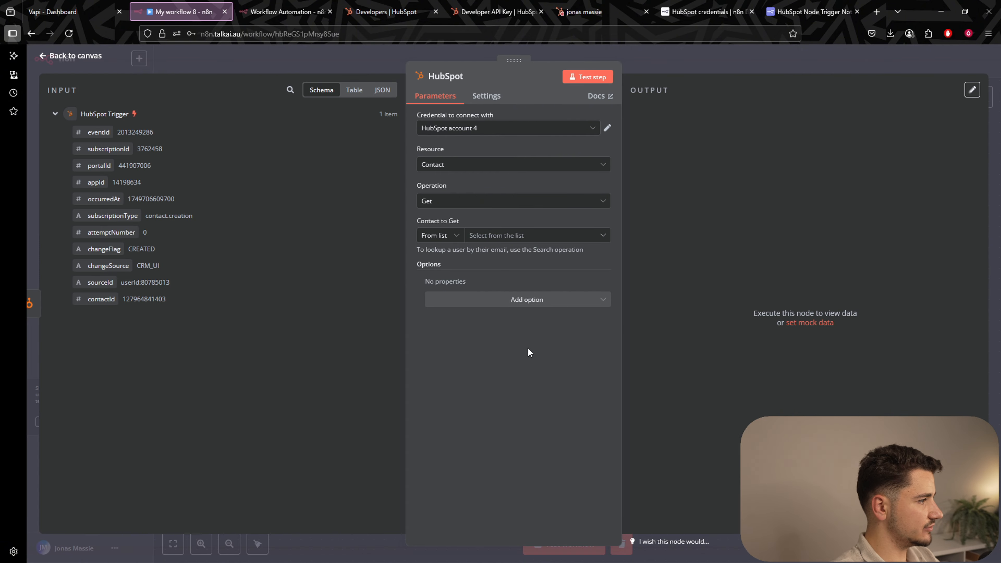
# Set the contact lookup to By ID and map the trigger's contactId into it.
pyautogui.click(451, 235)
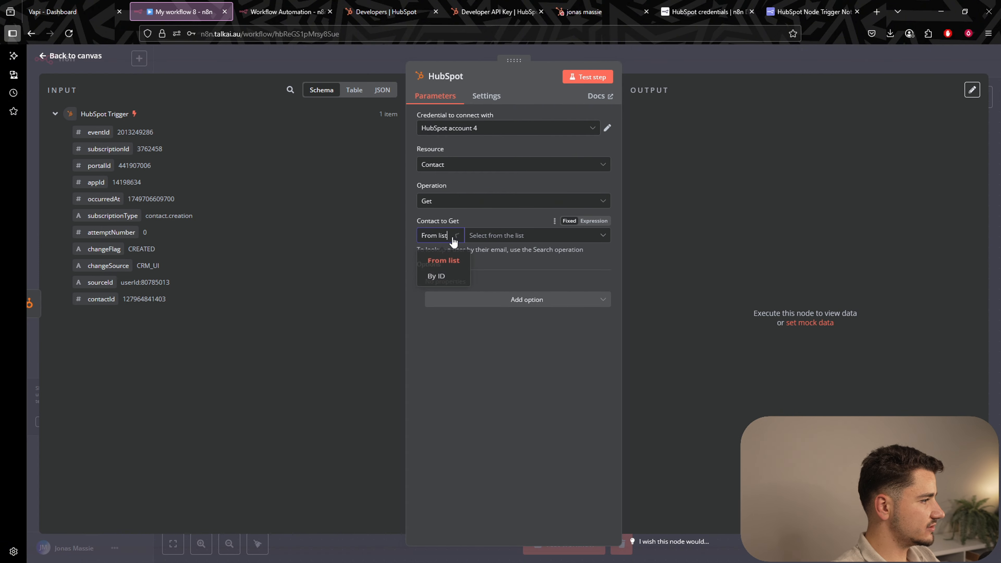
pyautogui.click(437, 280)
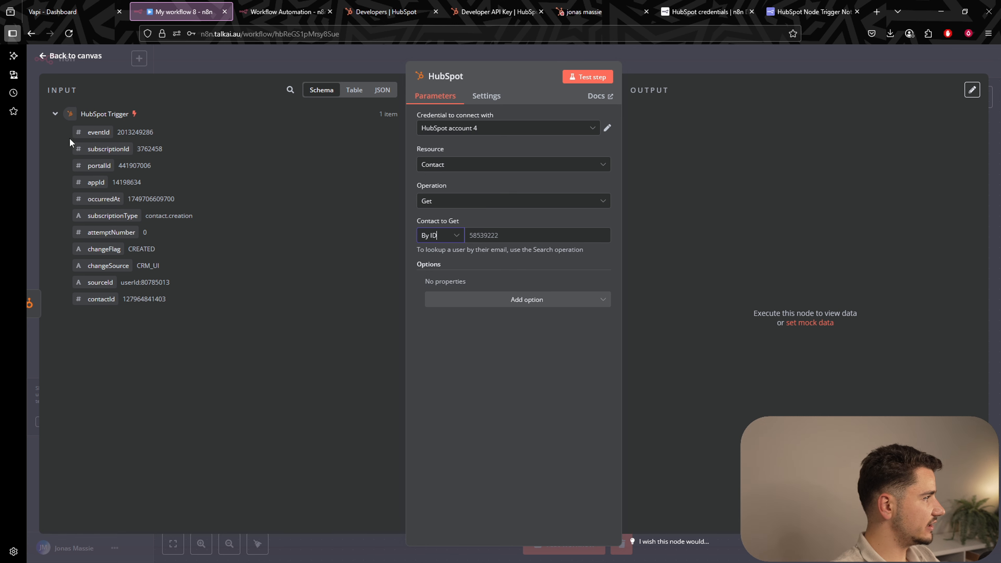
pyautogui.moveTo(106, 299); pyautogui.dragTo(500, 235)
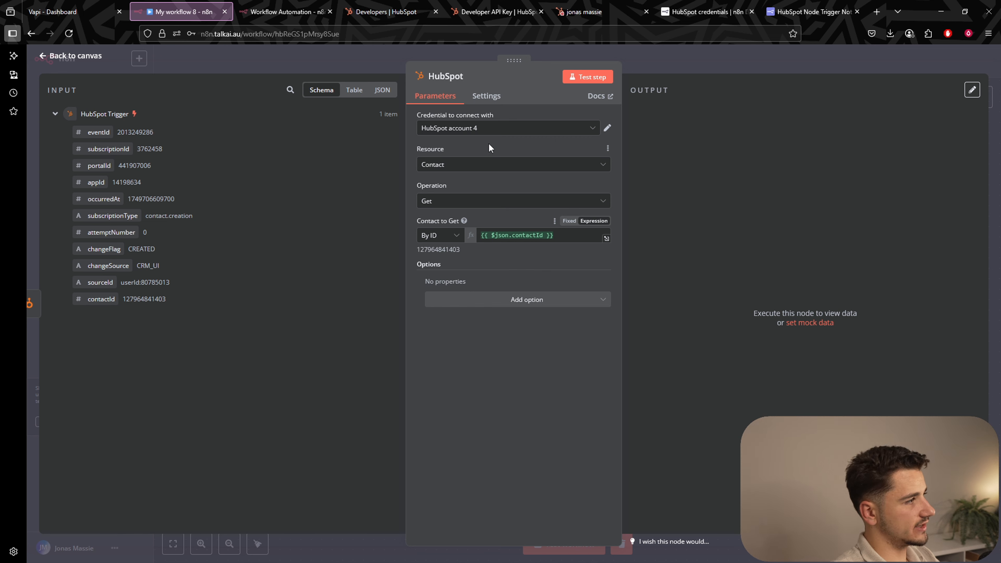
# Create a new HubSpot credential that connects using OAuth2.
pyautogui.click(498, 129)
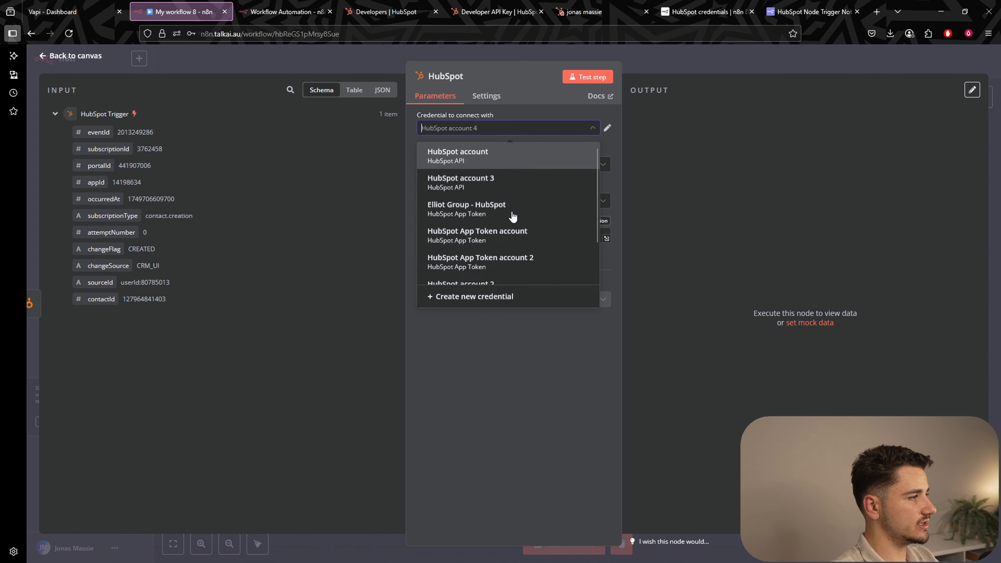
pyautogui.click(485, 298)
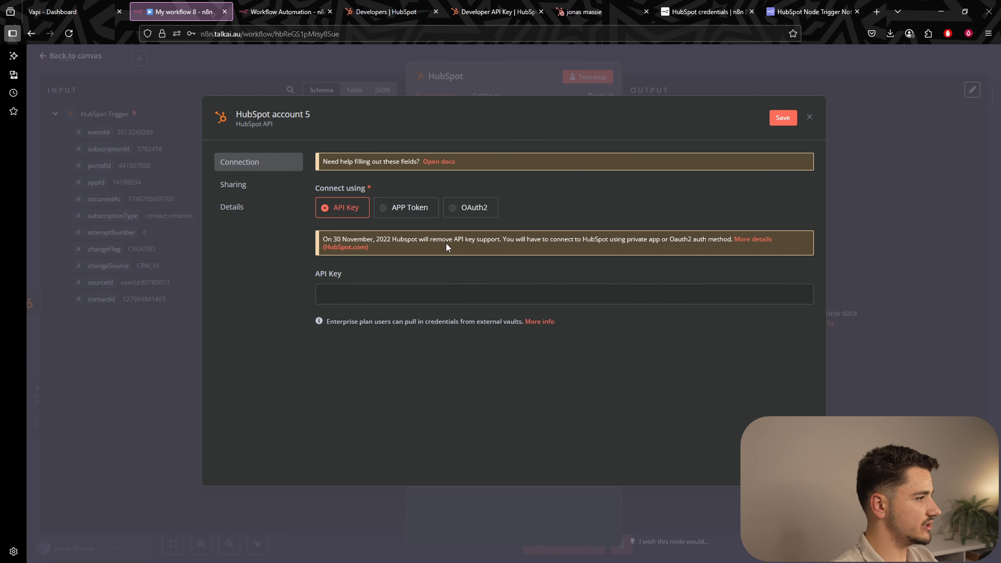
pyautogui.click(465, 213)
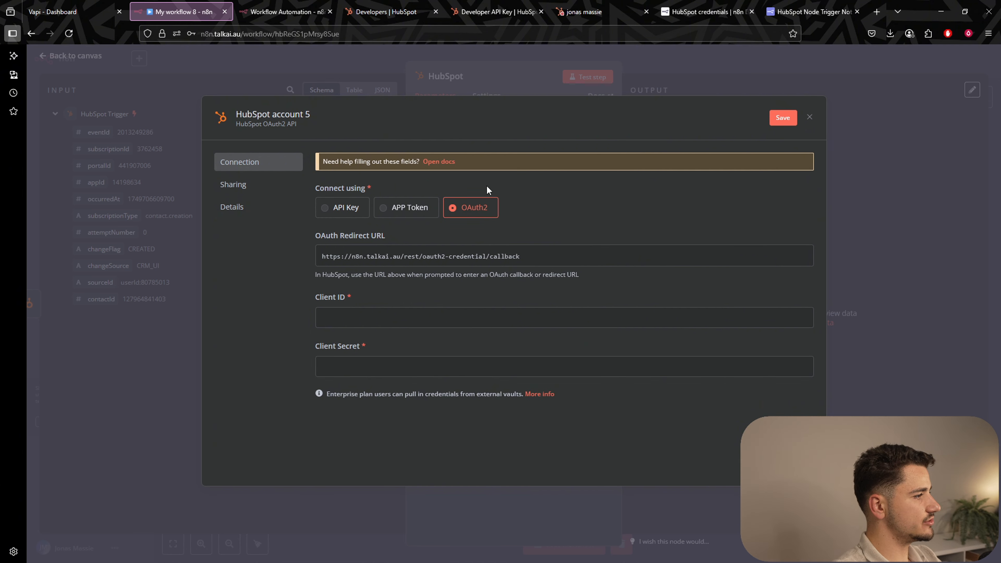
pyautogui.click(698, 12)
# Read the n8n Docs 'Using OAuth2' setup steps and the HubSpot required scopes table.
pyautogui.scroll(-10, 587, 149)
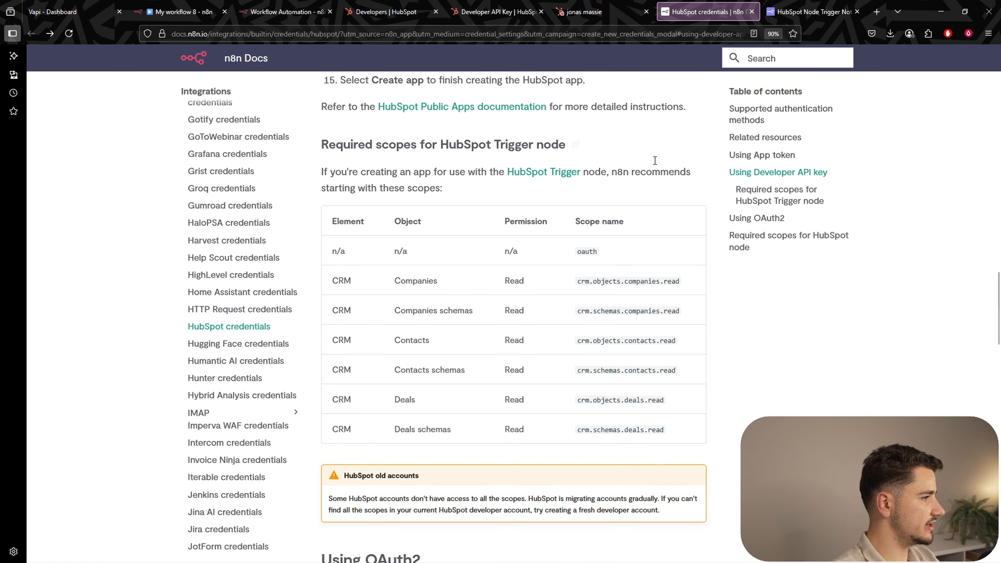
pyautogui.moveTo(365, 118); pyautogui.dragTo(422, 118)
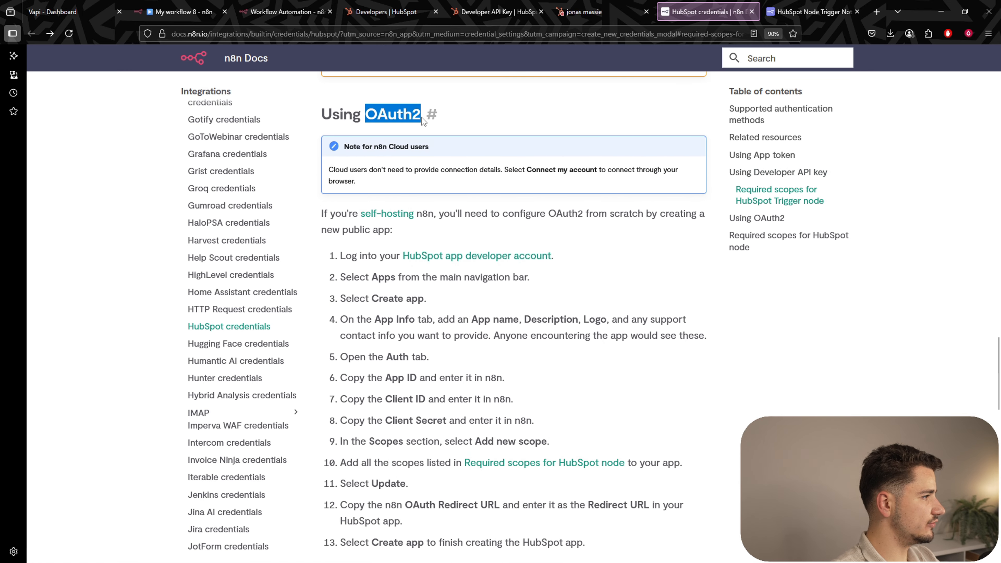
pyautogui.scroll(-4, 600, 256)
pyautogui.scroll(1, 582, 245)
pyautogui.moveTo(371, 149); pyautogui.dragTo(575, 201)
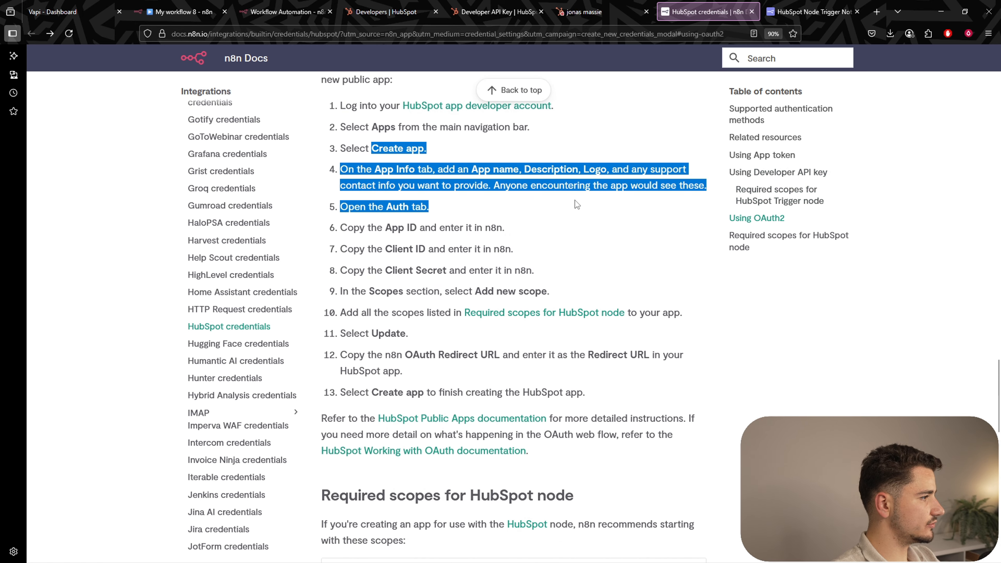
pyautogui.click(575, 208)
pyautogui.scroll(-2, 575, 212)
pyautogui.scroll(-5, 495, 282)
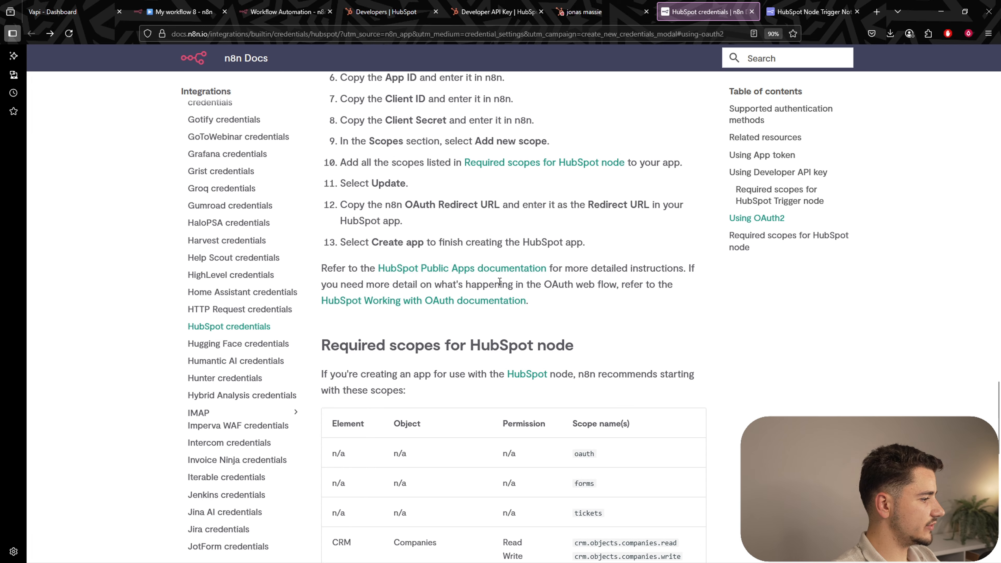
pyautogui.scroll(-5, 589, 240)
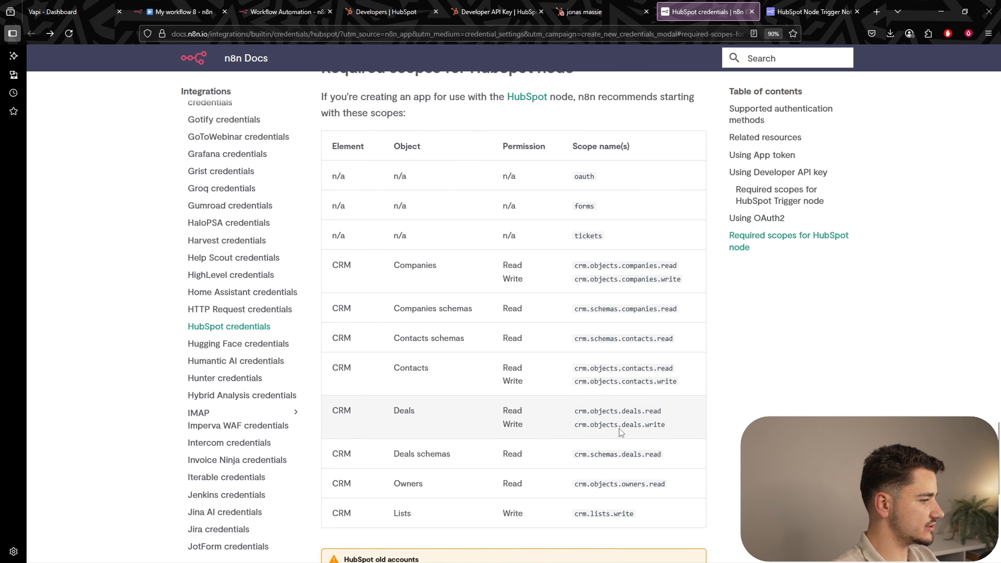
pyautogui.scroll(2, 590, 291)
pyautogui.scroll(-1, 599, 290)
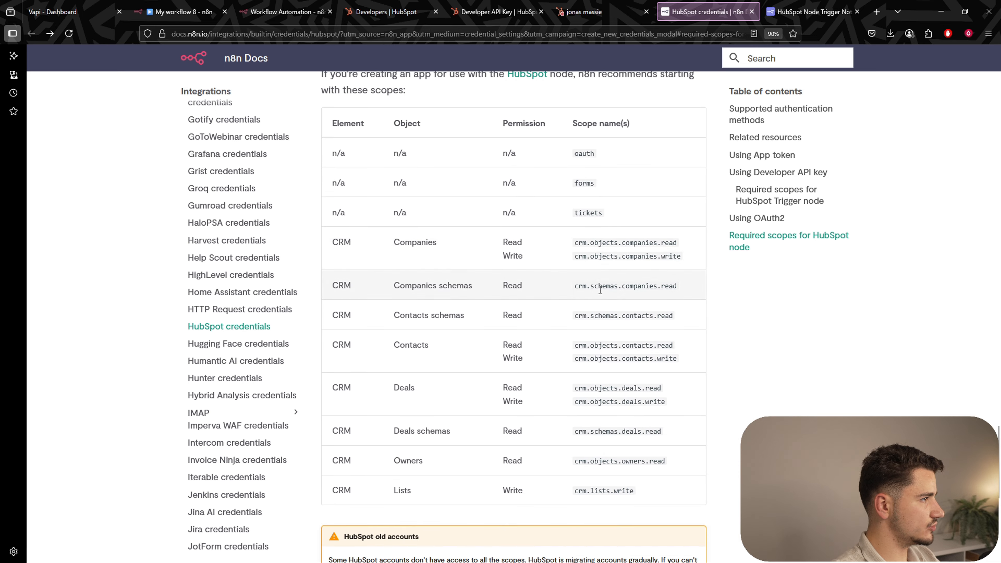
pyautogui.click(384, 12)
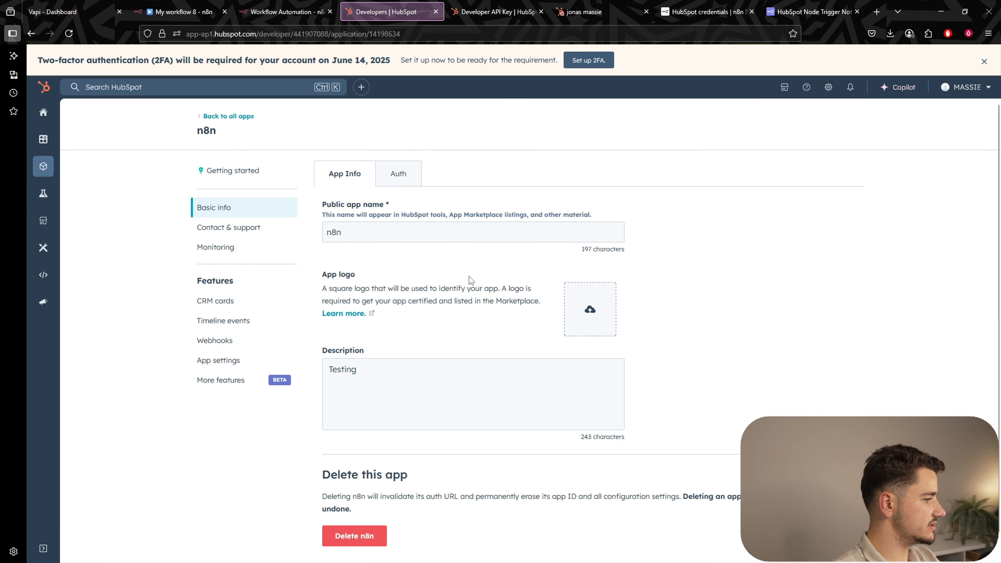
# Create a new HubSpot app named 'n8n-node' with the description Testing.
pyautogui.click(44, 173)
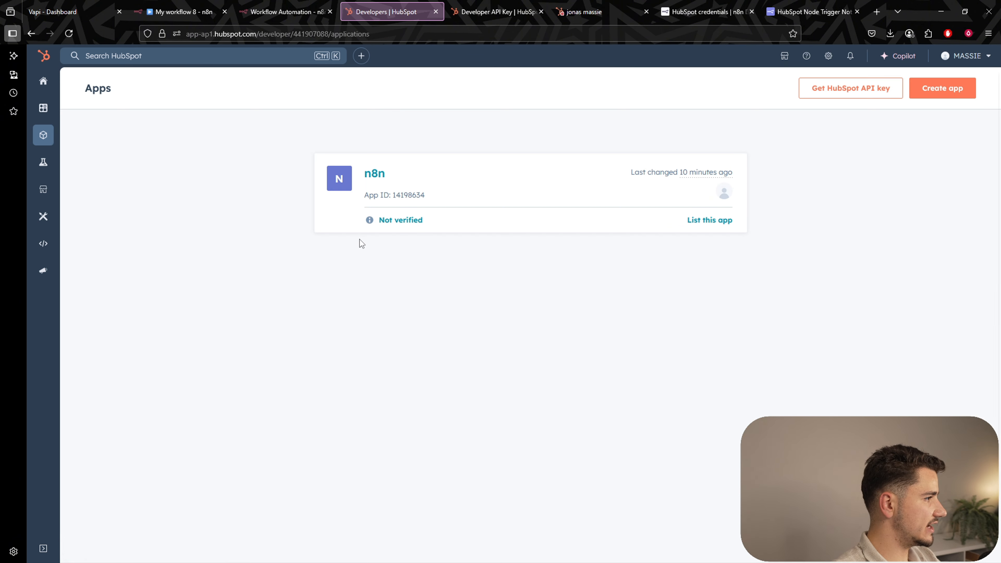
pyautogui.click(940, 87)
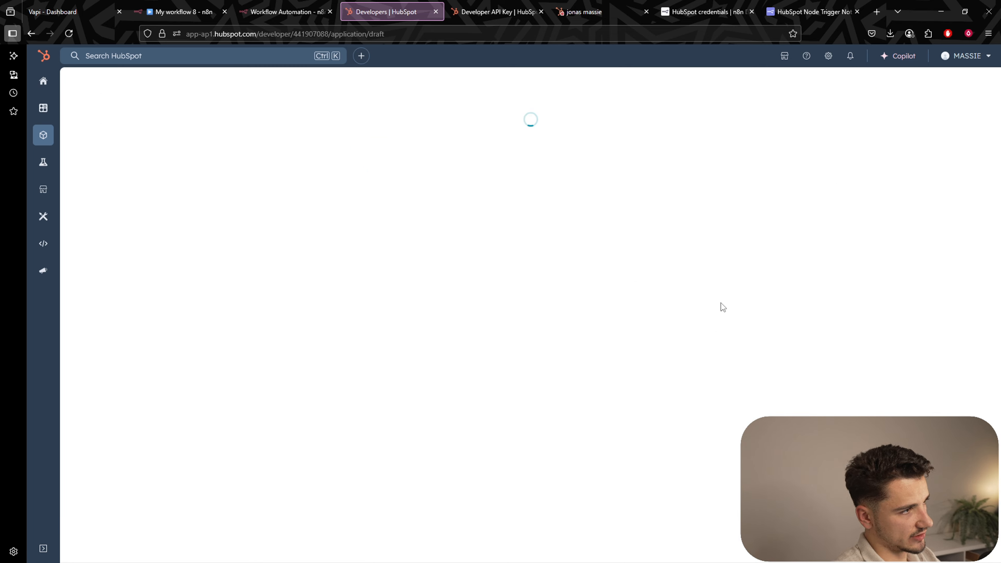
pyautogui.doubleClick(413, 203)
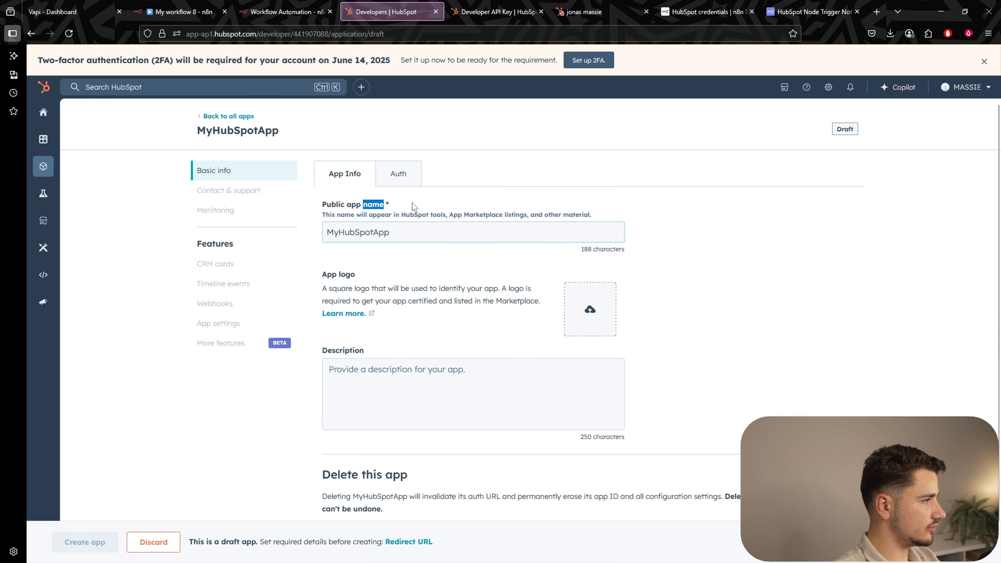
pyautogui.doubleClick(415, 235)
pyautogui.write('n8n-node')
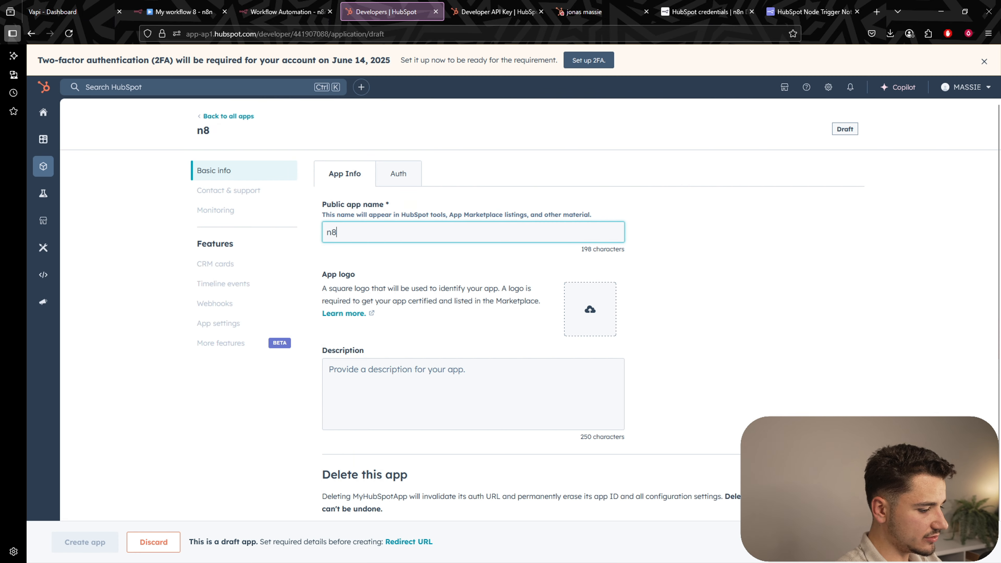
pyautogui.press('Tab')
pyautogui.write('T')
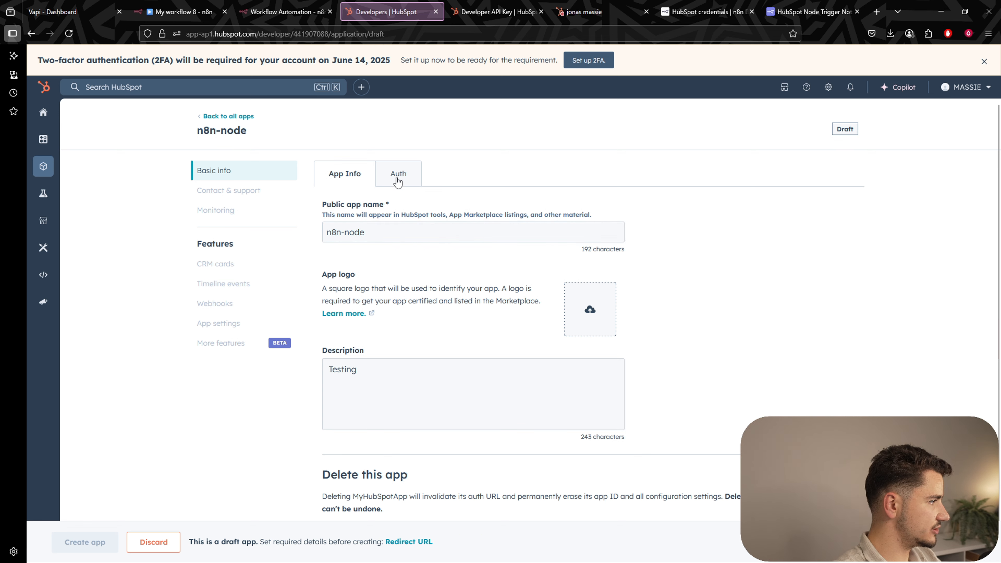
# Paste n8n's OAuth callback URL into the app's Redirect URLs in the Auth settings.
pyautogui.click(395, 178)
pyautogui.scroll(-4, 651, 268)
pyautogui.scroll(-2, 650, 267)
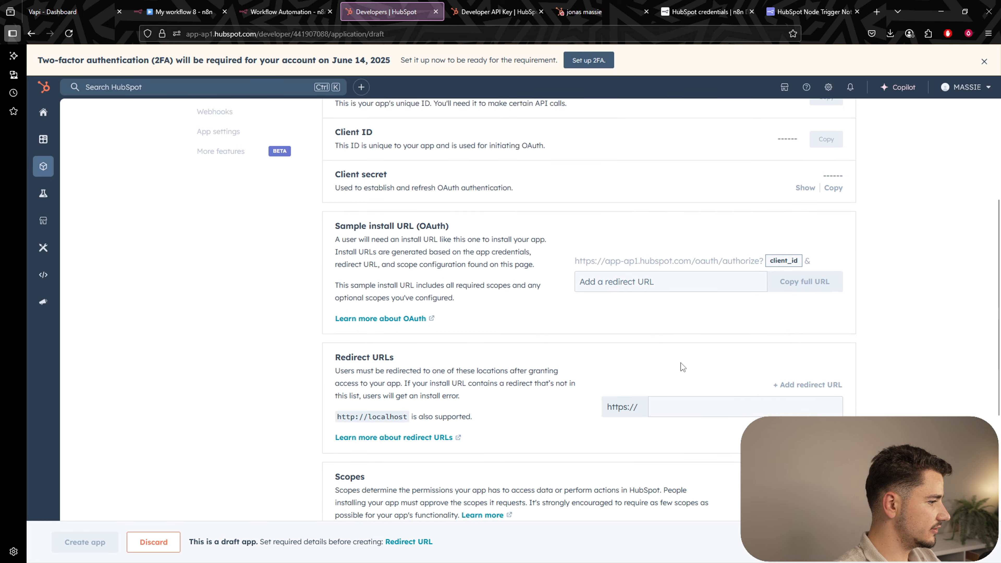
pyautogui.click(170, 12)
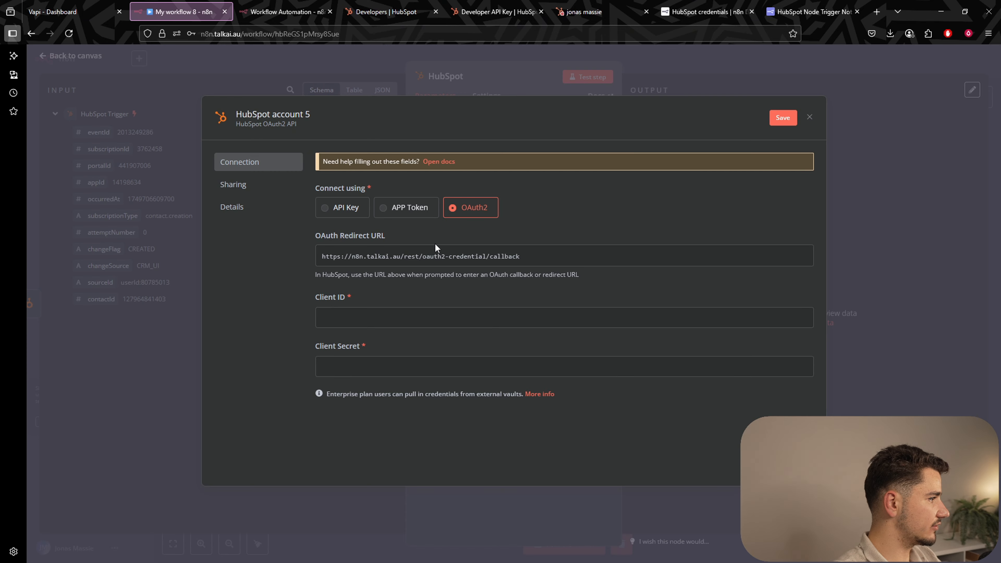
pyautogui.click(389, 12)
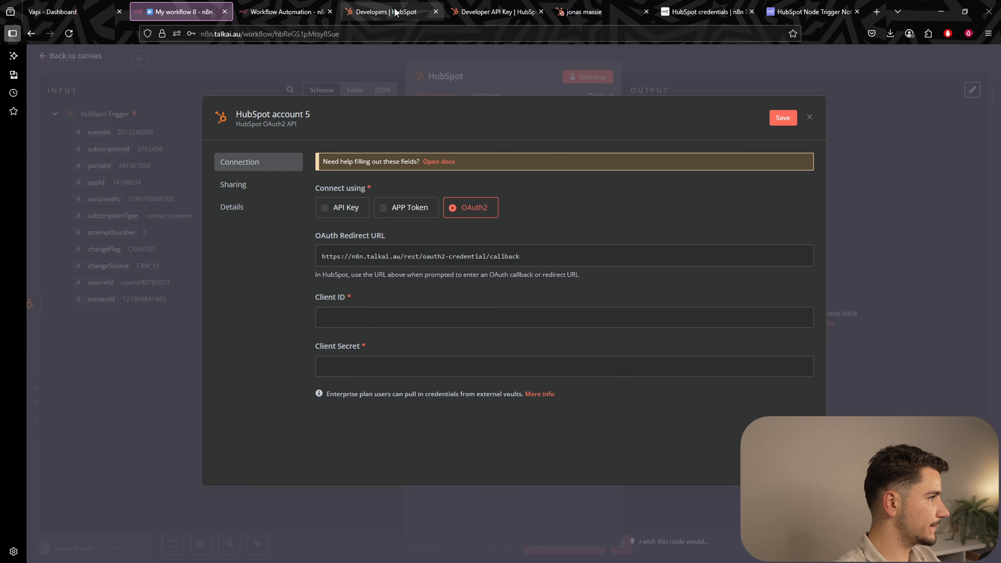
pyautogui.click(679, 366)
pyautogui.hotkey('ctrl', 'v')
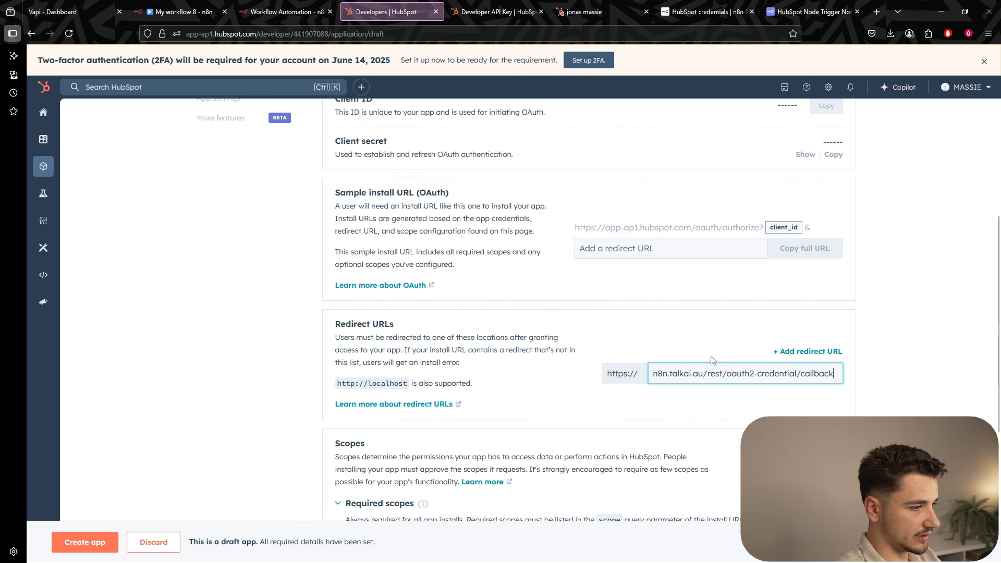
pyautogui.scroll(-5, 723, 382)
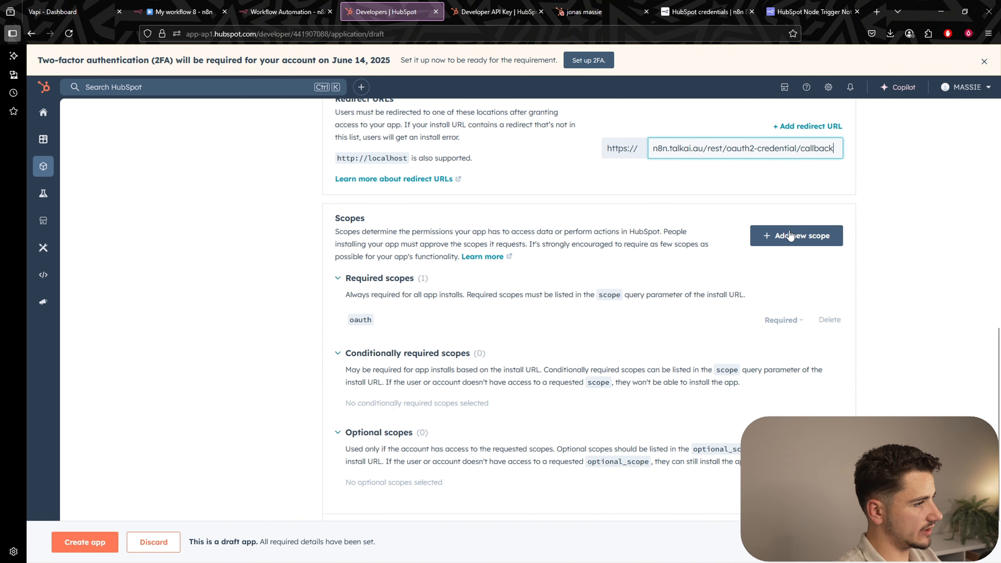
# Add the forms scope as required, taking its name from n8n's recommended scopes docs.
pyautogui.click(789, 236)
pyautogui.click(705, 12)
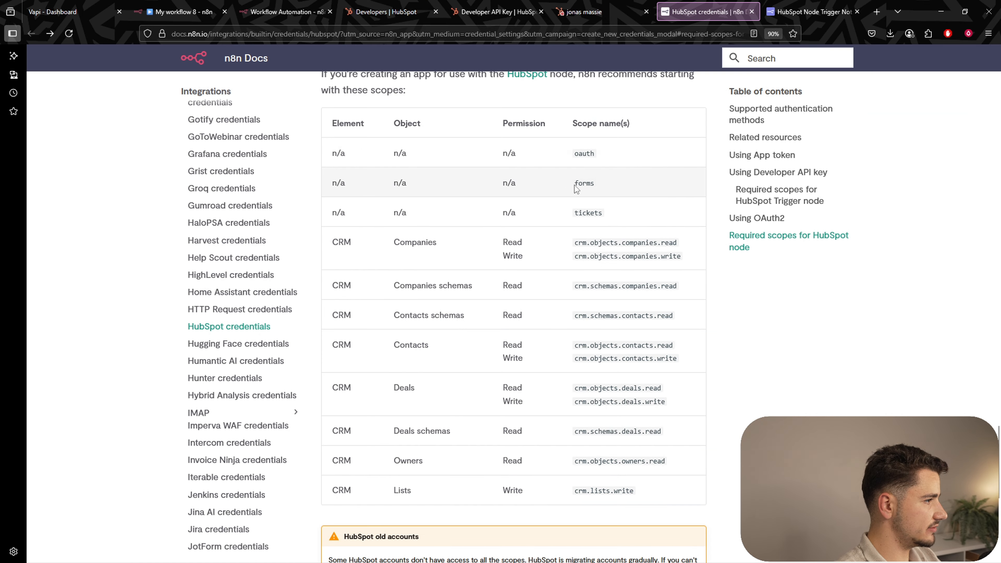
pyautogui.hotkey('ctrl', 'c')
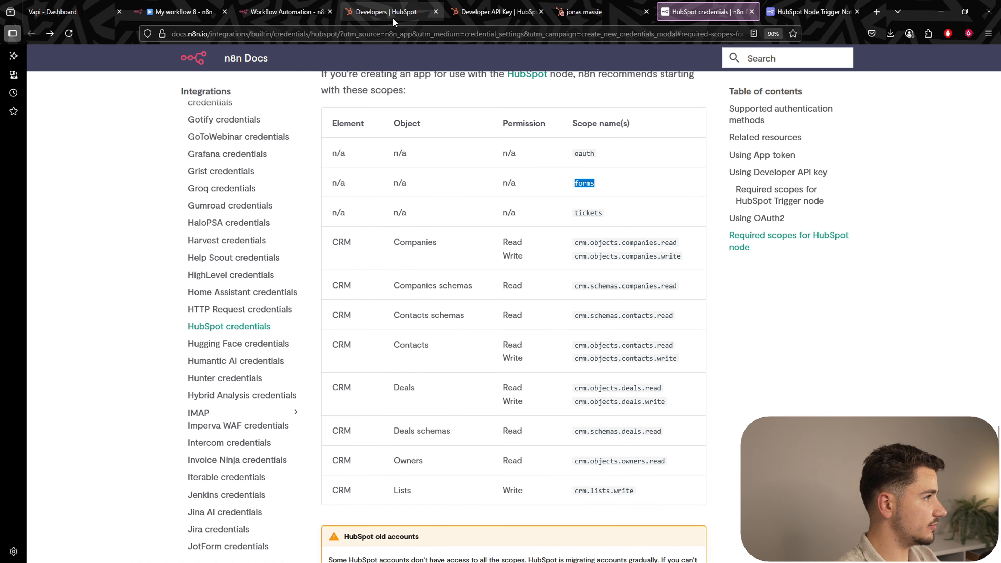
pyautogui.click(388, 12)
pyautogui.hotkey('ctrl', 'v')
pyautogui.click(903, 196)
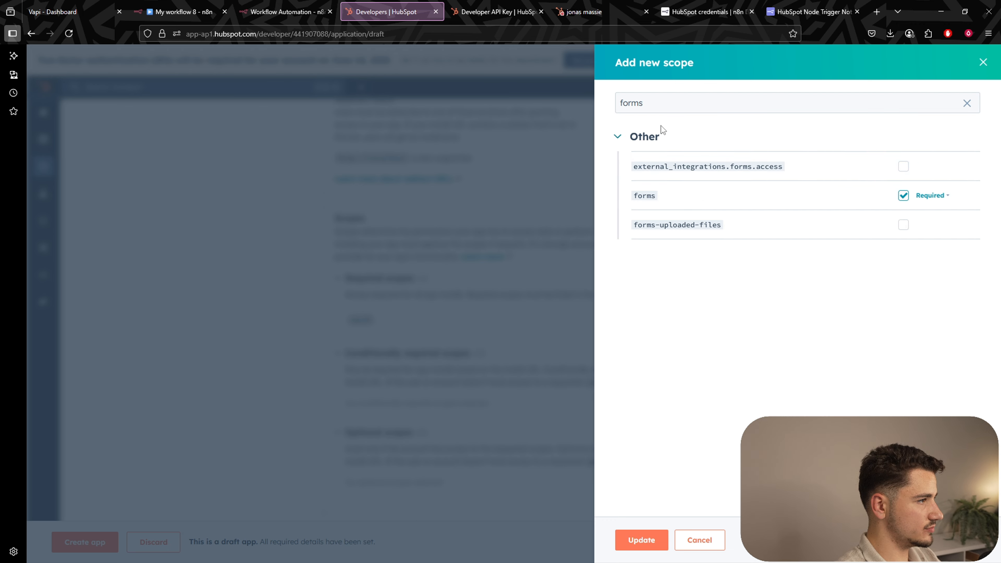
# Add the tickets scope to the app's required scopes.
pyautogui.click(706, 12)
pyautogui.doubleClick(592, 212)
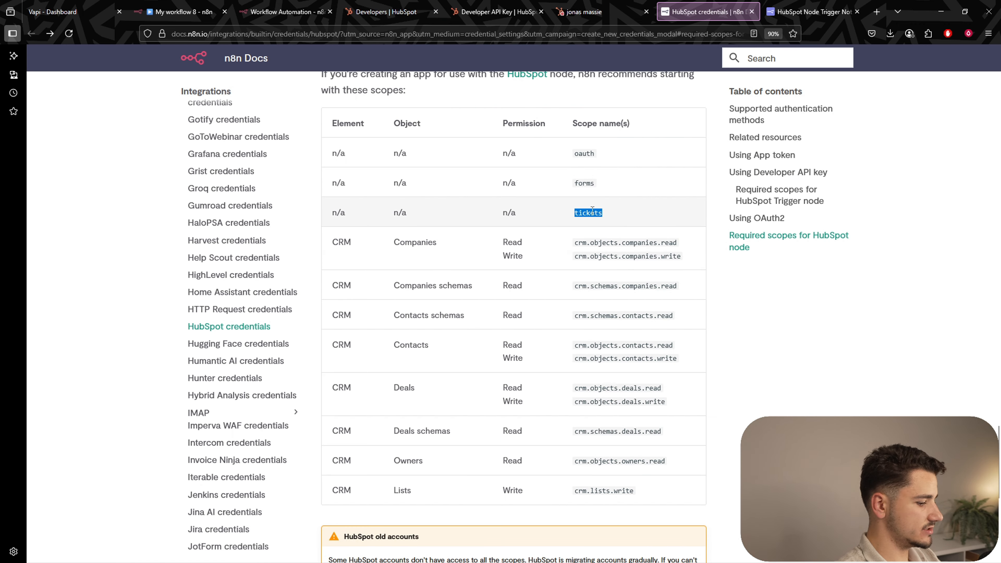
pyautogui.hotkey('ctrl', 'c')
pyautogui.click(388, 12)
pyautogui.hotkey('ctrl', 'v')
pyautogui.click(903, 169)
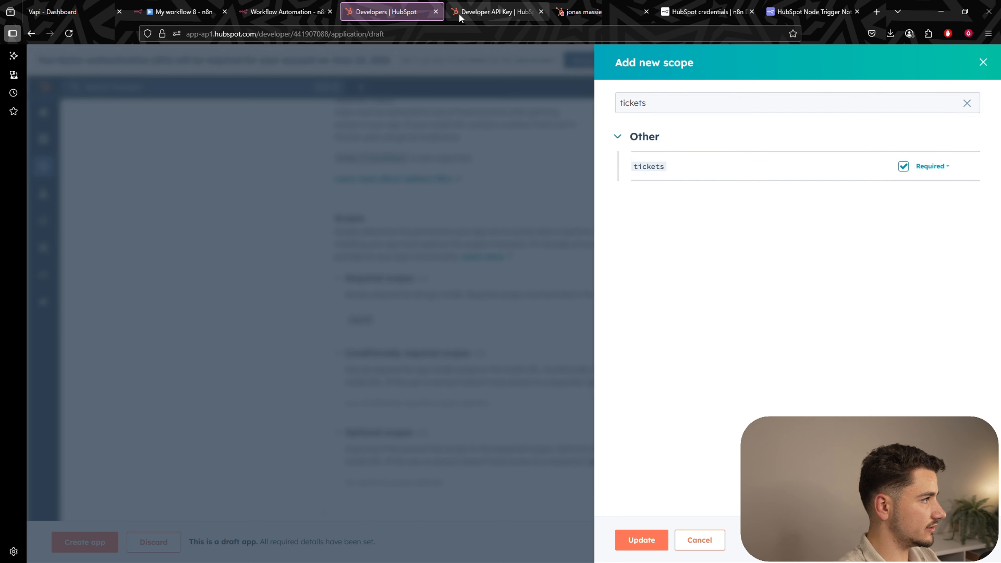
# Add crm.objects.companies read and write as required scopes.
pyautogui.click(705, 11)
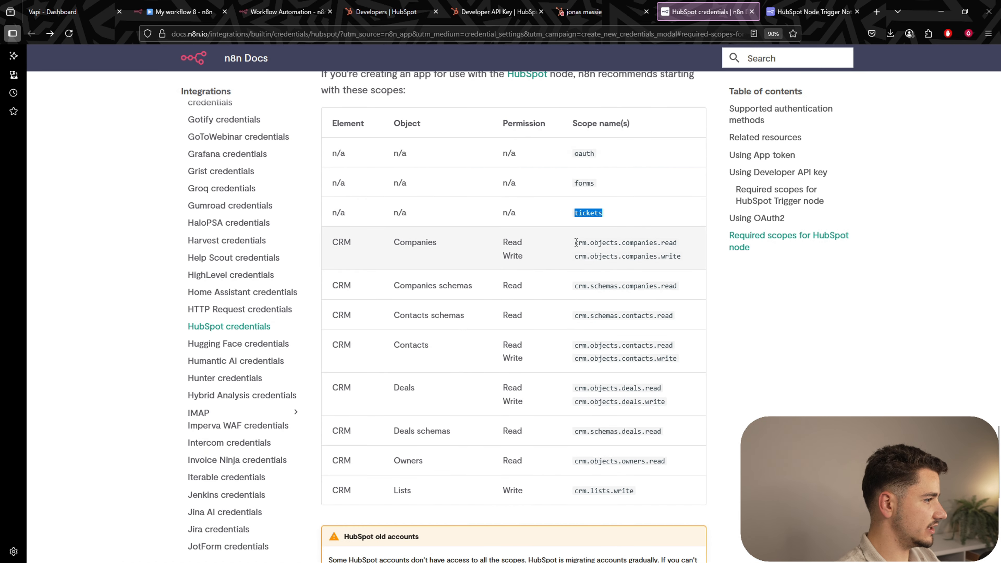
pyautogui.moveTo(576, 242); pyautogui.dragTo(655, 242)
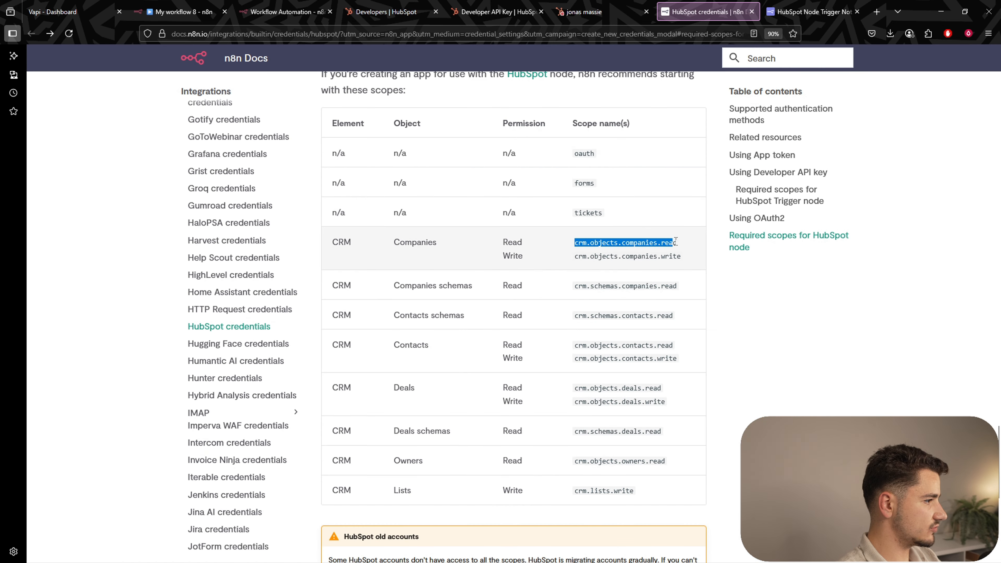
pyautogui.moveTo(657, 242); pyautogui.dragTo(575, 242)
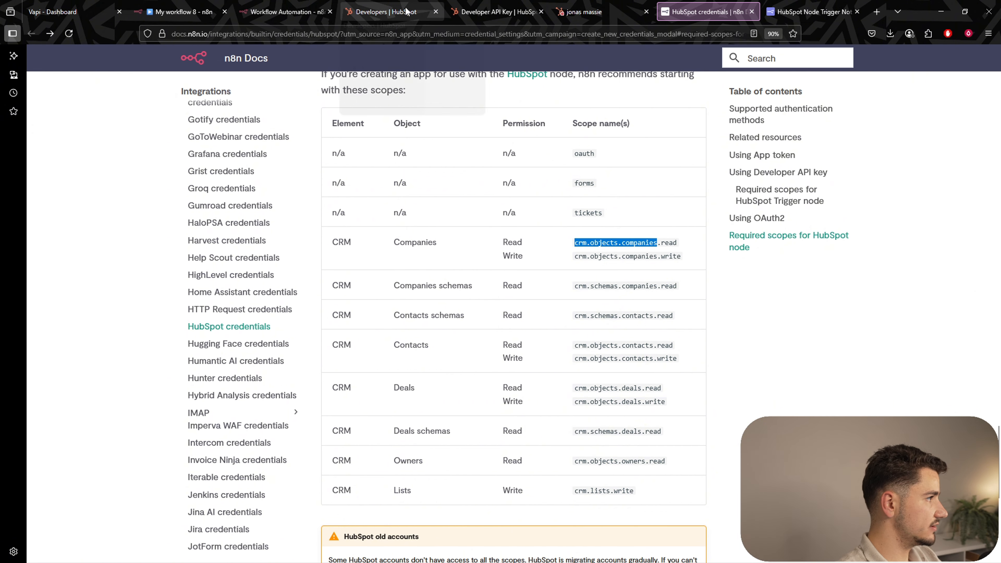
pyautogui.click(426, 8)
pyautogui.click(666, 102)
pyautogui.hotkey('ctrl', 'a')
pyautogui.hotkey('ctrl', 'v')
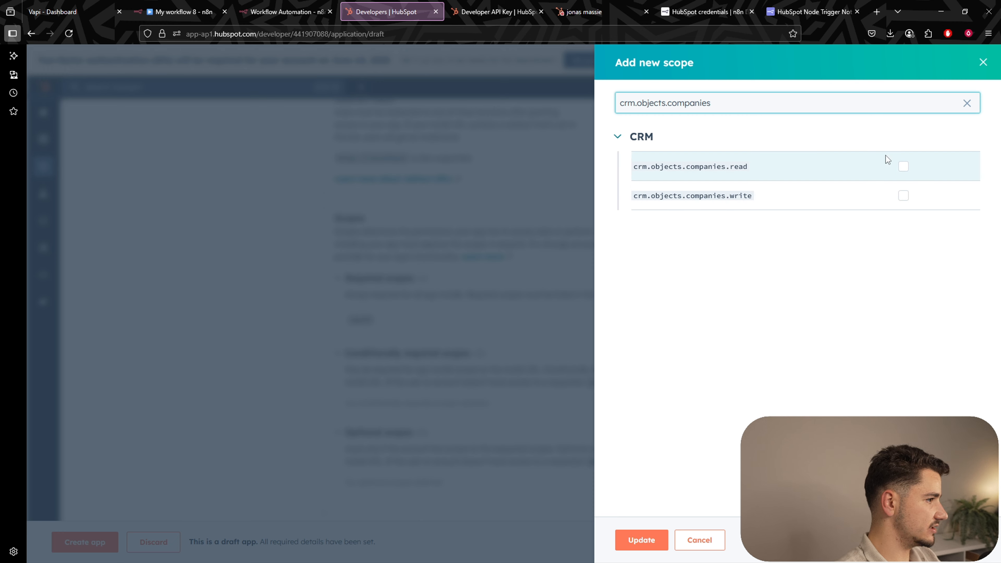
pyautogui.click(903, 165)
pyautogui.click(903, 196)
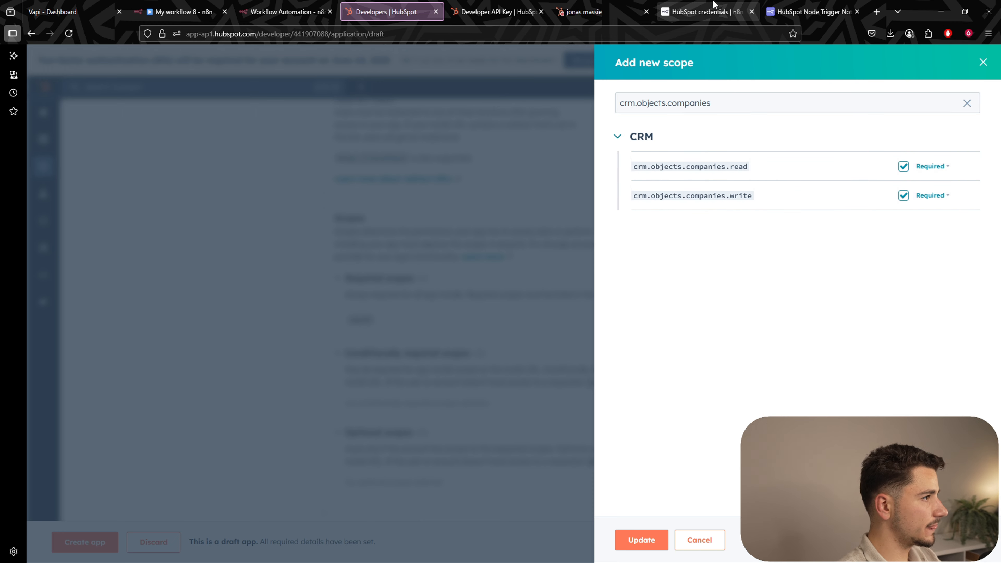
# Add crm.schemas.companies.read and crm.schemas.contacts.read as required scopes.
pyautogui.click(705, 11)
pyautogui.moveTo(574, 286); pyautogui.dragTo(675, 286)
pyautogui.click(903, 166)
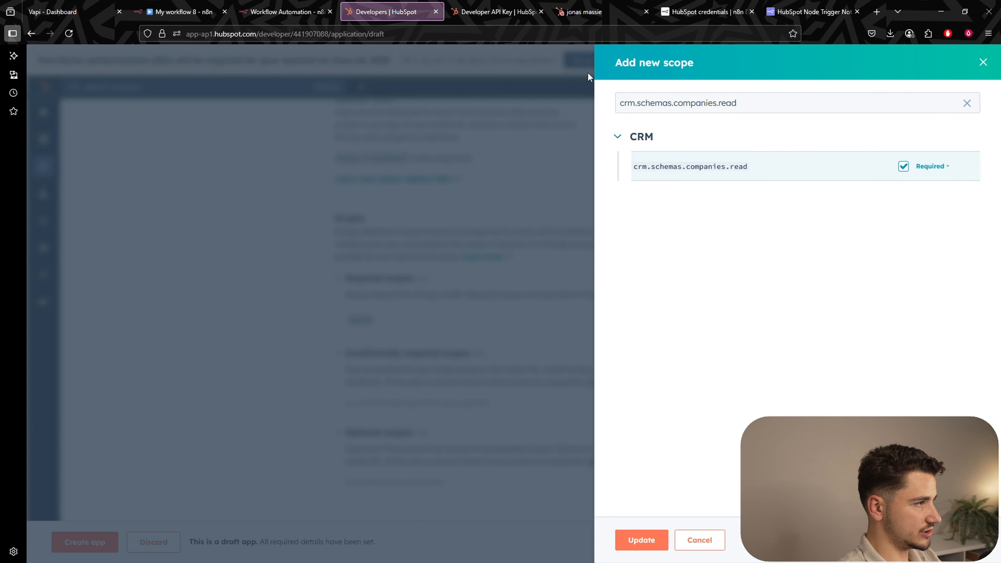
pyautogui.click(692, 16)
pyautogui.moveTo(574, 315); pyautogui.dragTo(674, 315)
pyautogui.click(387, 11)
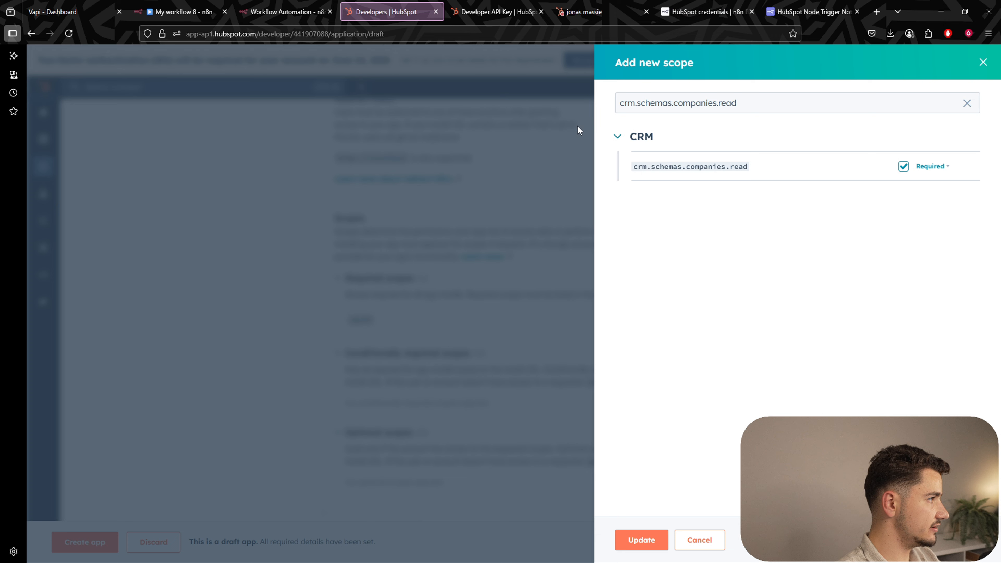
pyautogui.tripleClick(724, 105)
pyautogui.hotkey('ctrl', 'v')
pyautogui.click(903, 169)
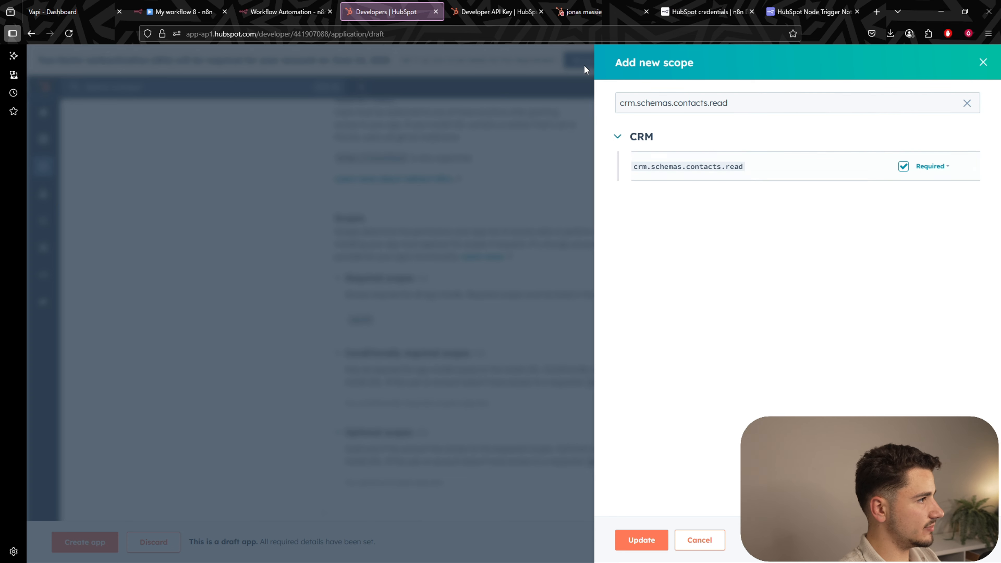
# Add crm.objects.contacts read and write as required scopes.
pyautogui.click(705, 12)
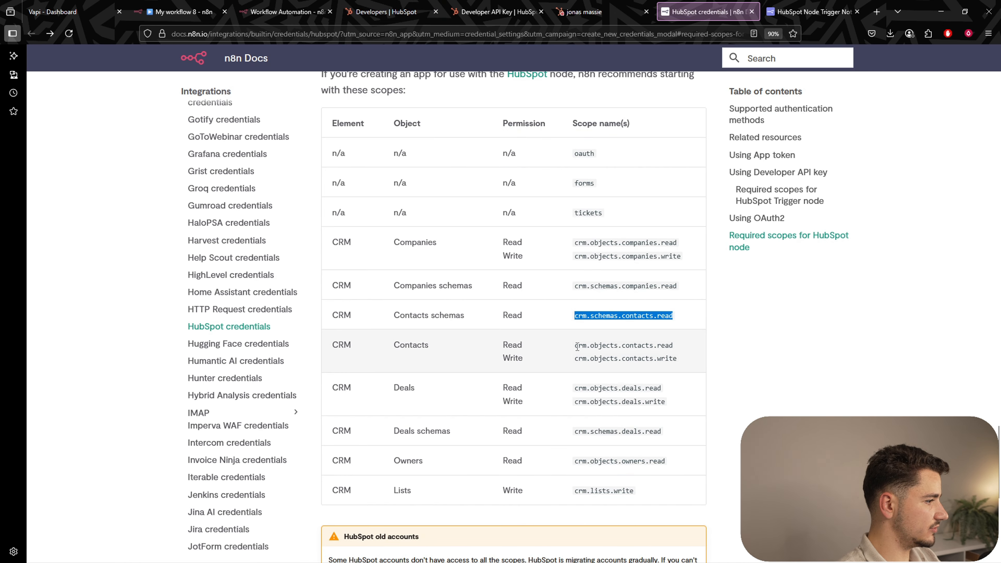
pyautogui.moveTo(577, 347); pyautogui.dragTo(673, 346)
pyautogui.click(399, 18)
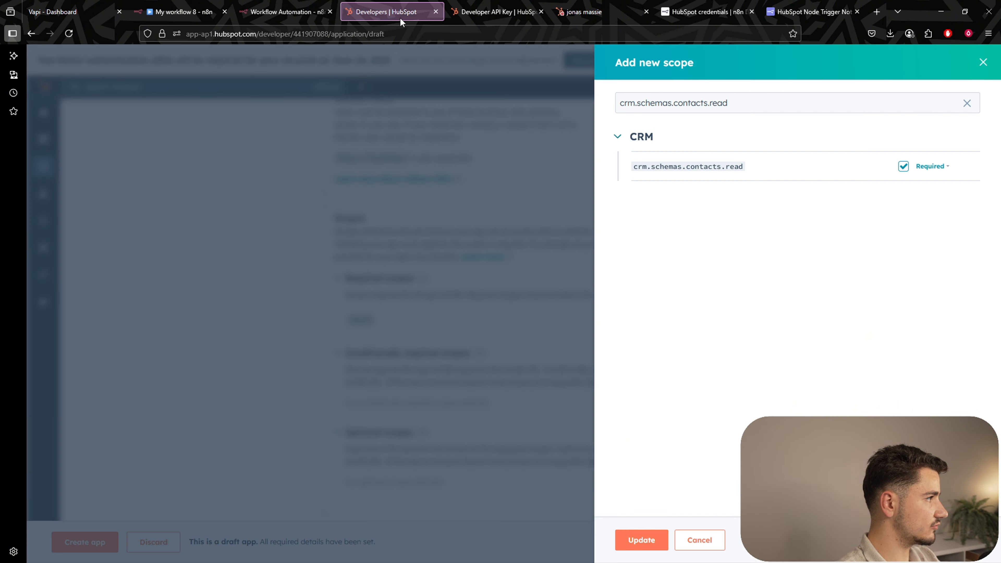
pyautogui.tripleClick(701, 104)
pyautogui.hotkey('ctrl', 'v')
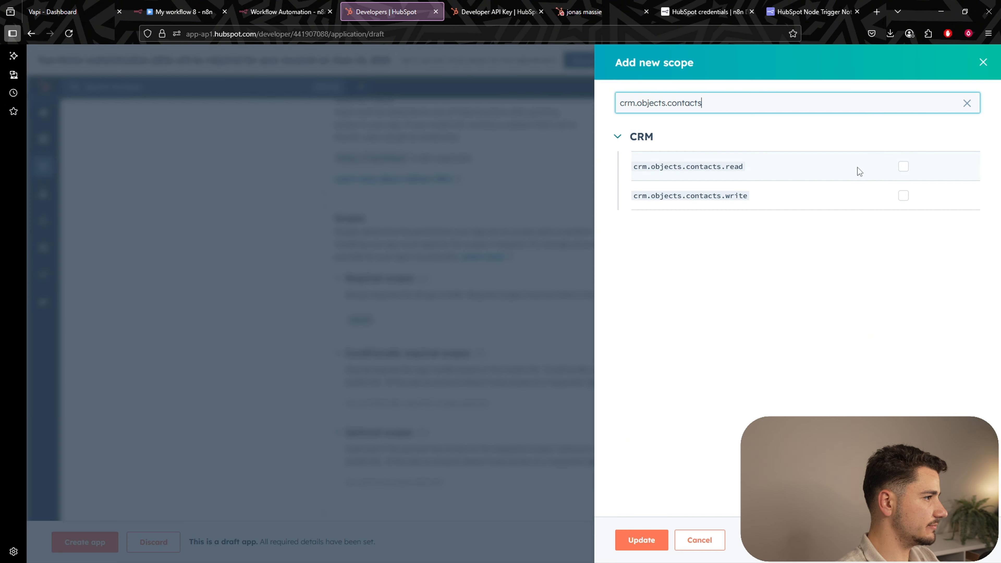
pyautogui.click(903, 166)
pyautogui.click(903, 195)
# Add crm.objects.deals read and write as required scopes.
pyautogui.click(694, 12)
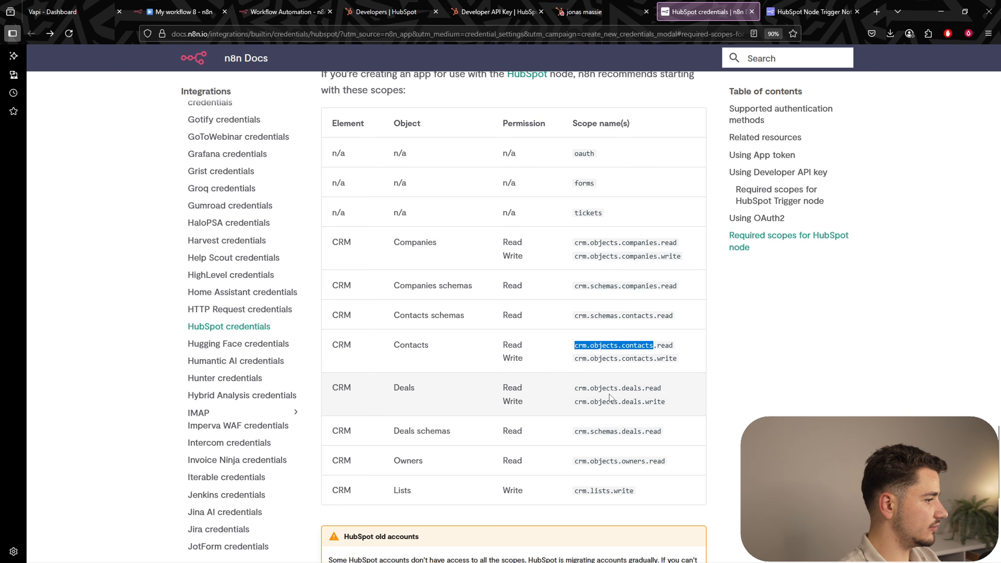
pyautogui.moveTo(577, 387); pyautogui.dragTo(647, 388)
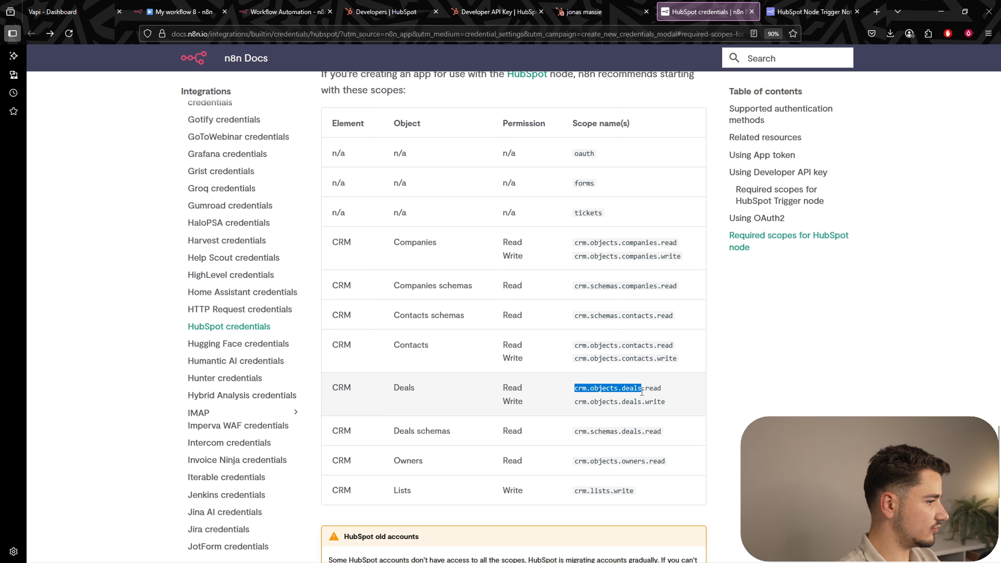
pyautogui.click(384, 11)
pyautogui.tripleClick(682, 109)
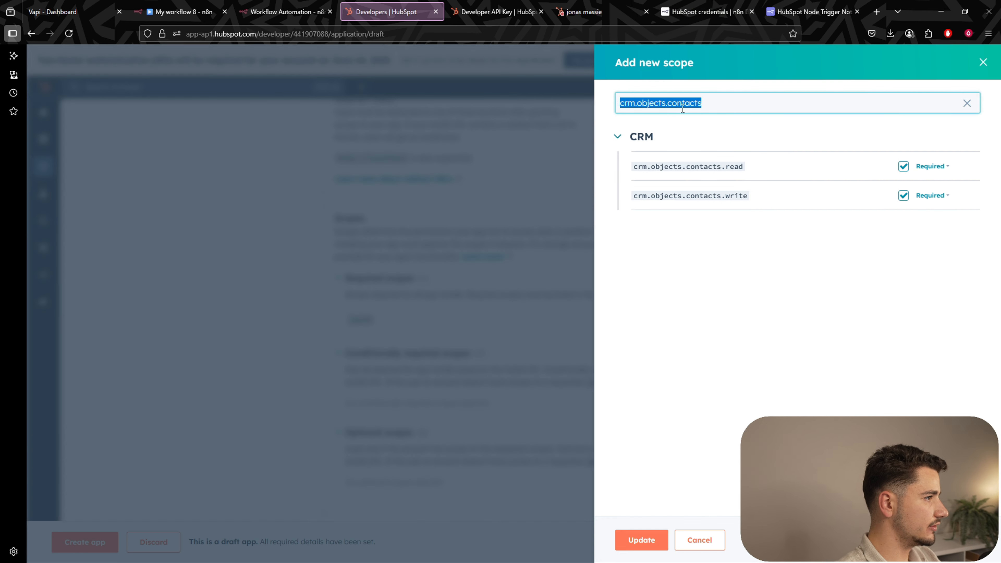
pyautogui.hotkey('ctrl', 'v')
pyautogui.click(903, 166)
pyautogui.click(903, 195)
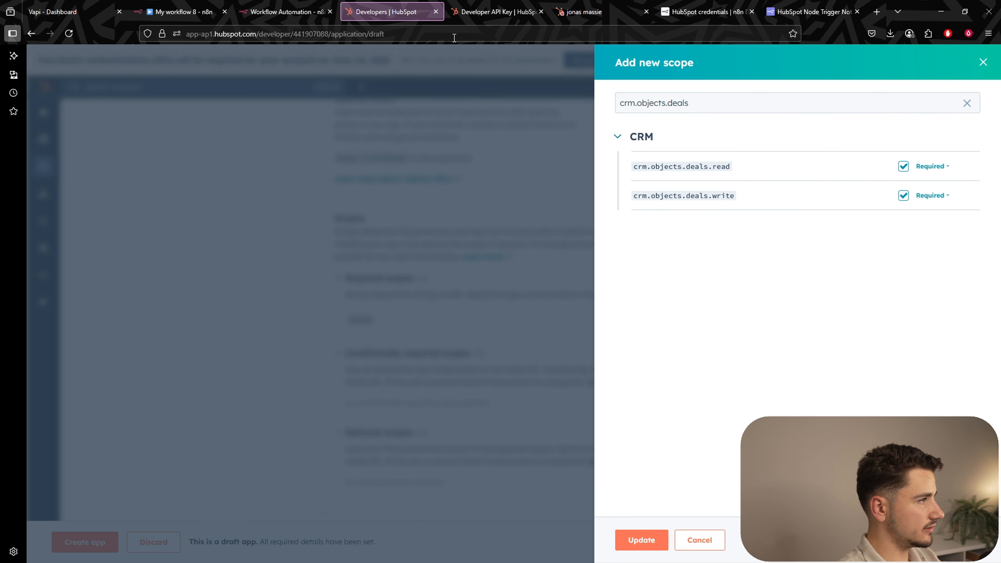
# Add crm.schemas.deals.read as a required scope.
pyautogui.click(706, 12)
pyautogui.scroll(-2, 586, 395)
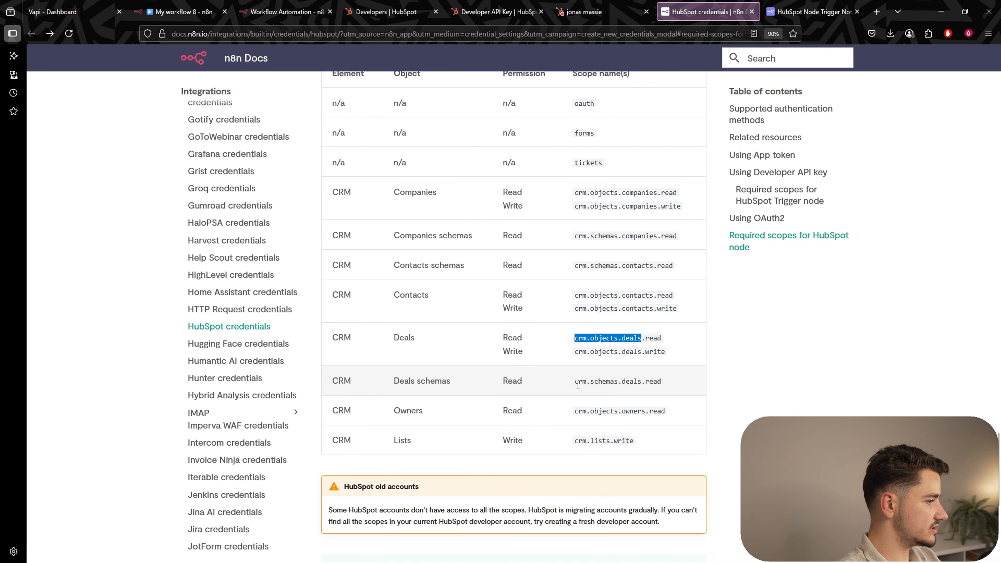
pyautogui.moveTo(576, 382); pyautogui.dragTo(650, 384)
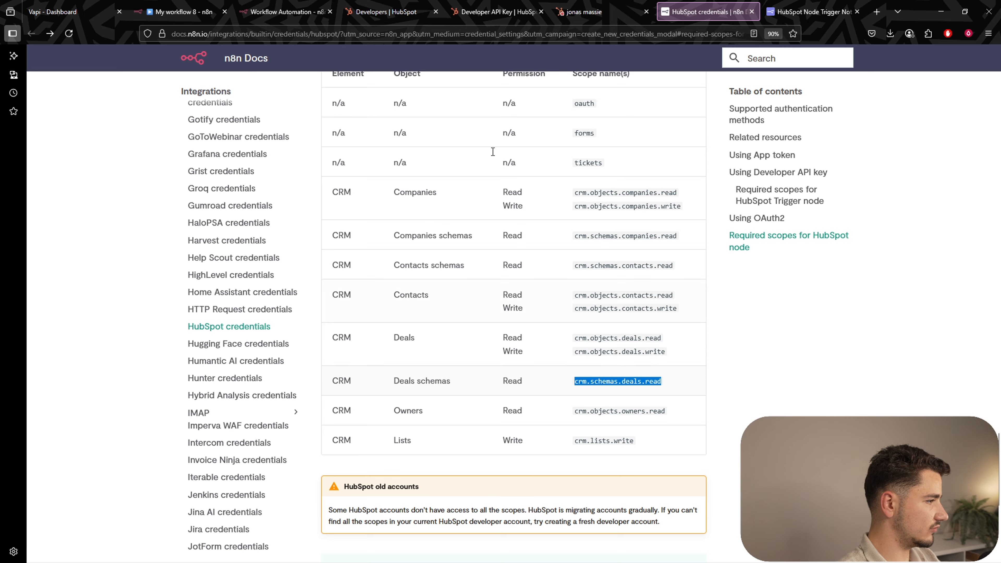
pyautogui.click(390, 11)
pyautogui.tripleClick(693, 109)
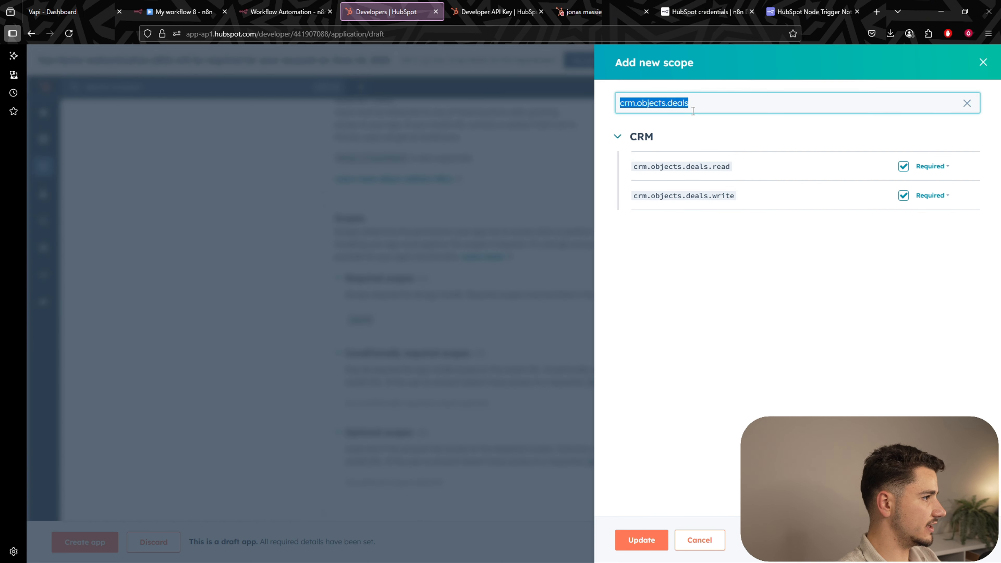
pyautogui.hotkey('ctrl', 'v')
pyautogui.click(904, 166)
# Add crm.objects.owners.read as a required scope.
pyautogui.click(705, 11)
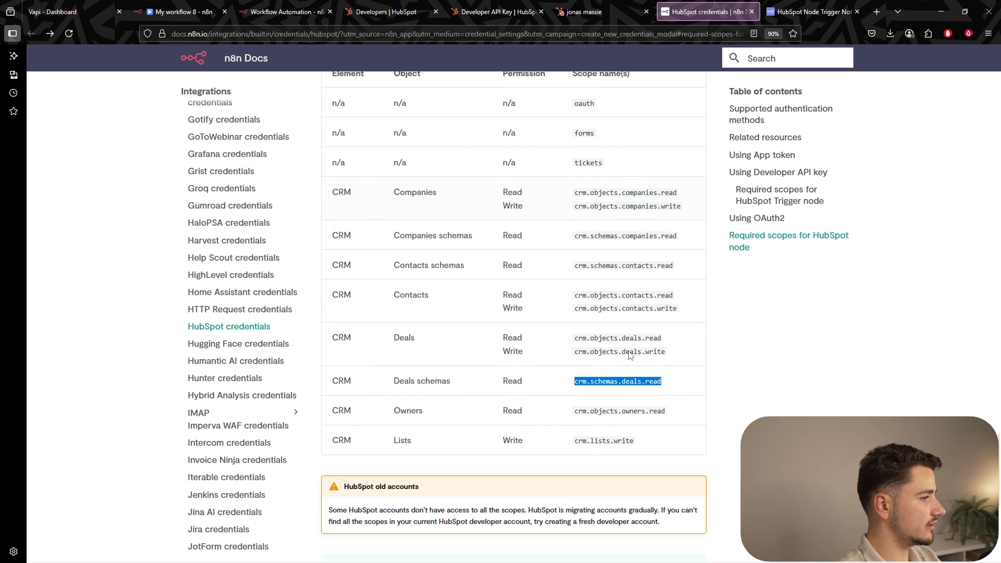
pyautogui.moveTo(575, 411); pyautogui.dragTo(664, 410)
pyautogui.hotkey('ctrl', 'c')
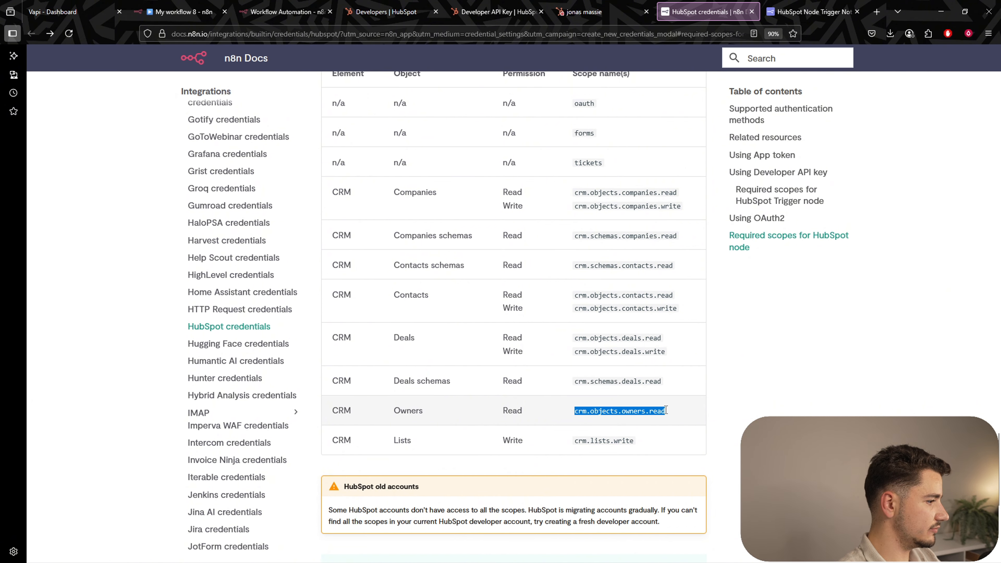
pyautogui.click(390, 11)
pyautogui.tripleClick(705, 101)
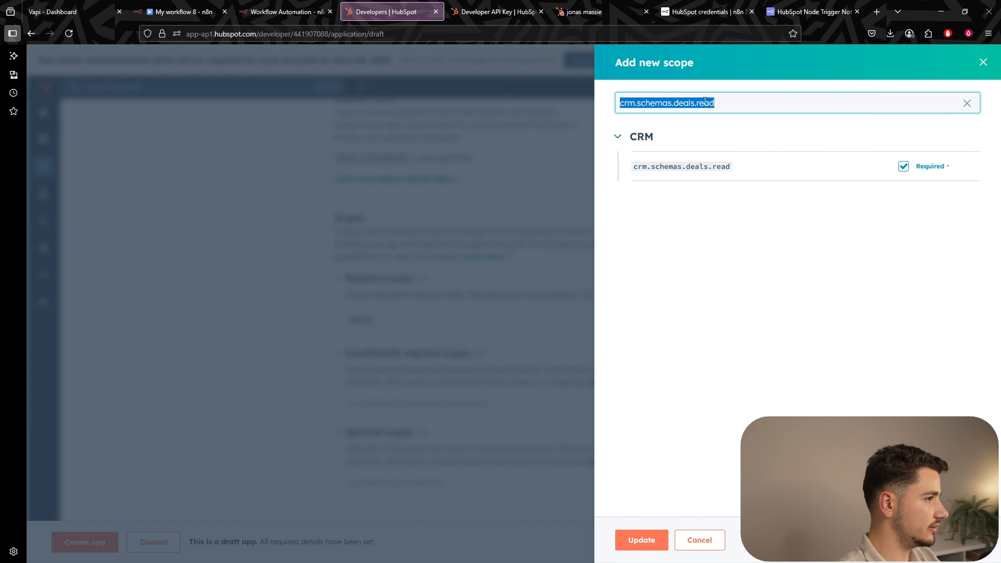
pyautogui.hotkey('ctrl', 'v')
pyautogui.click(904, 166)
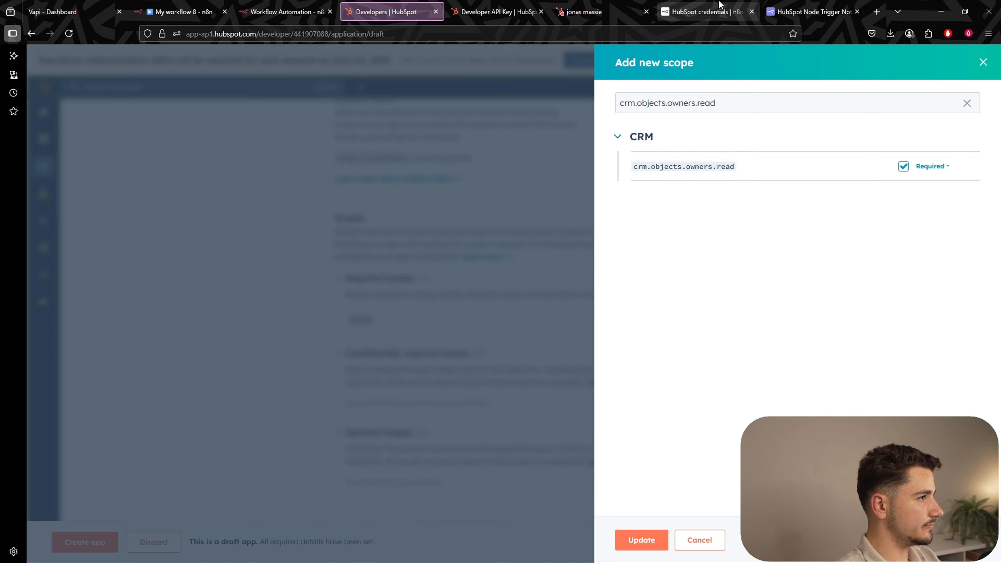
# Copy crm.lists.write from the docs and mark it as a required scope.
pyautogui.click(705, 12)
pyautogui.moveTo(575, 440); pyautogui.dragTo(635, 442)
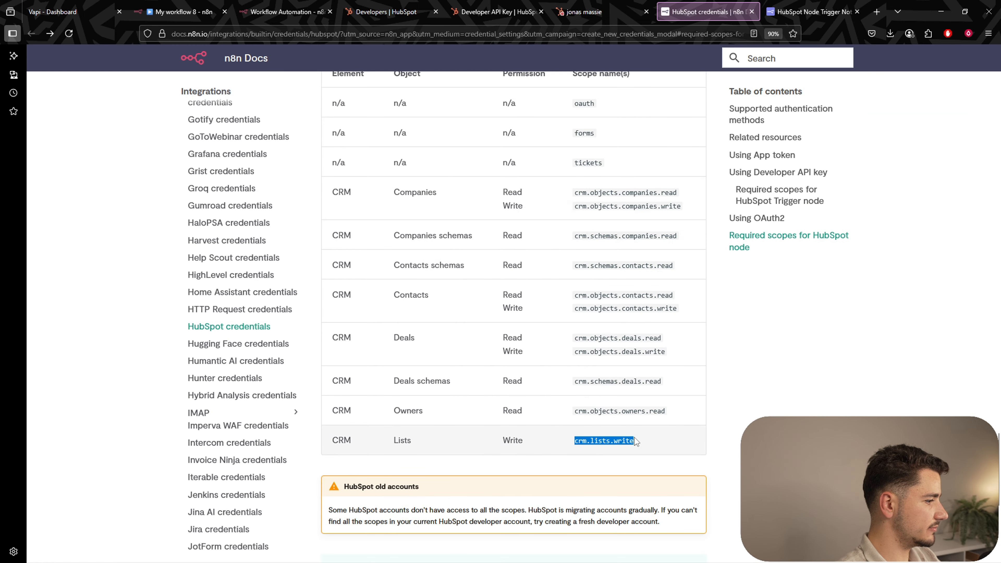
pyautogui.hotkey('ctrl', 'c')
pyautogui.click(390, 11)
pyautogui.tripleClick(676, 103)
pyautogui.hotkey('ctrl', 'v')
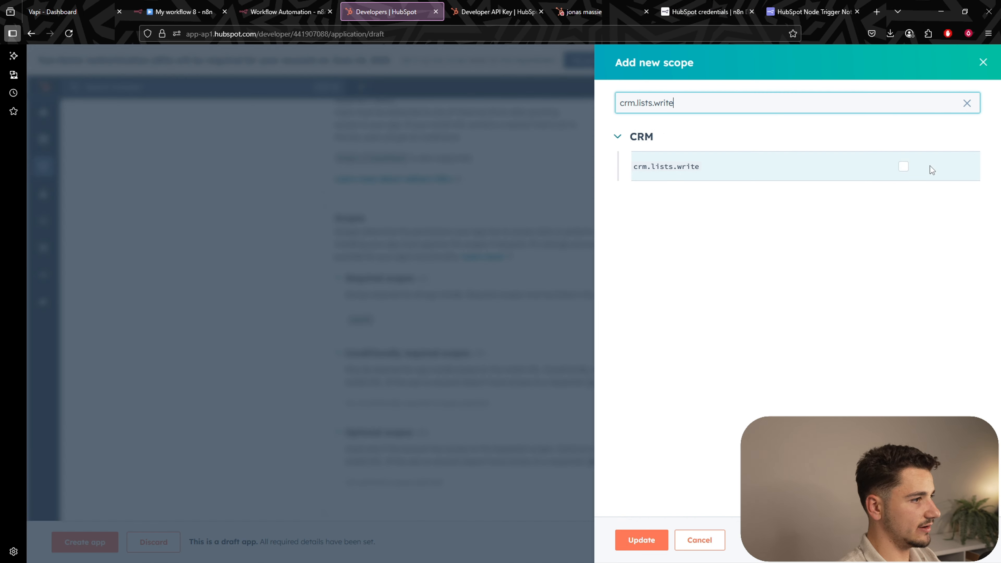
pyautogui.click(903, 166)
# Confirm the 14 scopes, compare them with n8n's docs list, and create the n8n-node app.
pyautogui.click(642, 540)
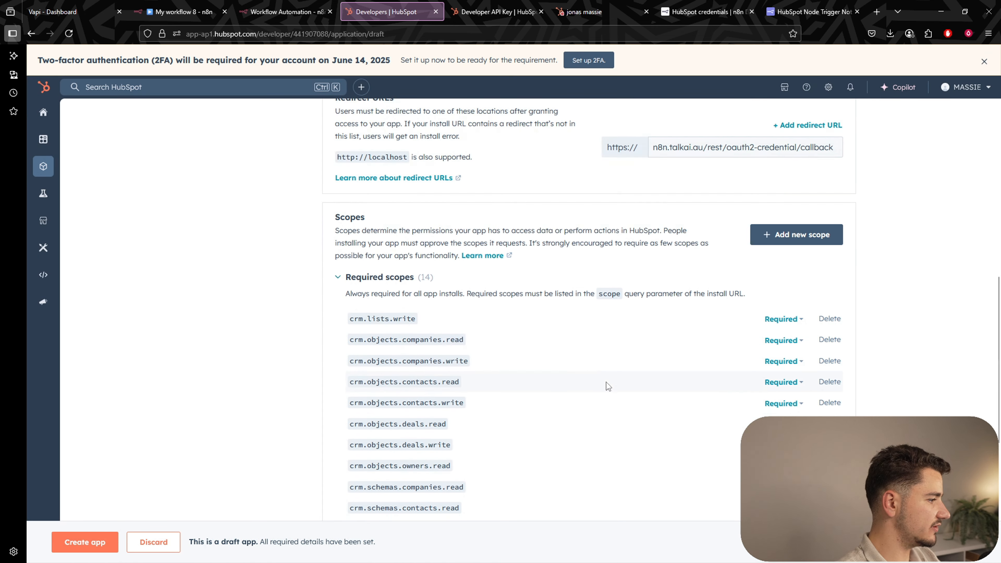
pyautogui.scroll(-3, 606, 381)
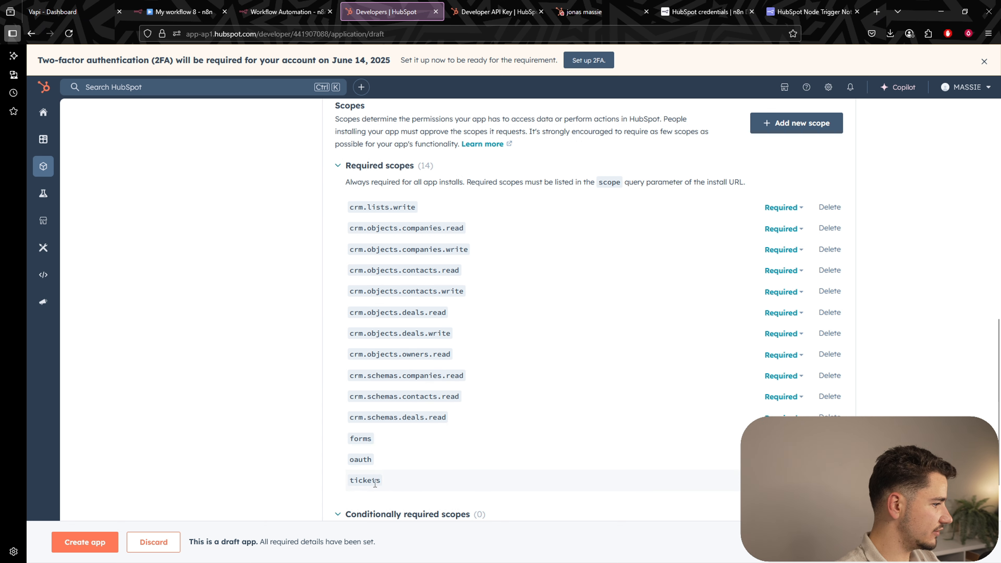
pyautogui.click(705, 11)
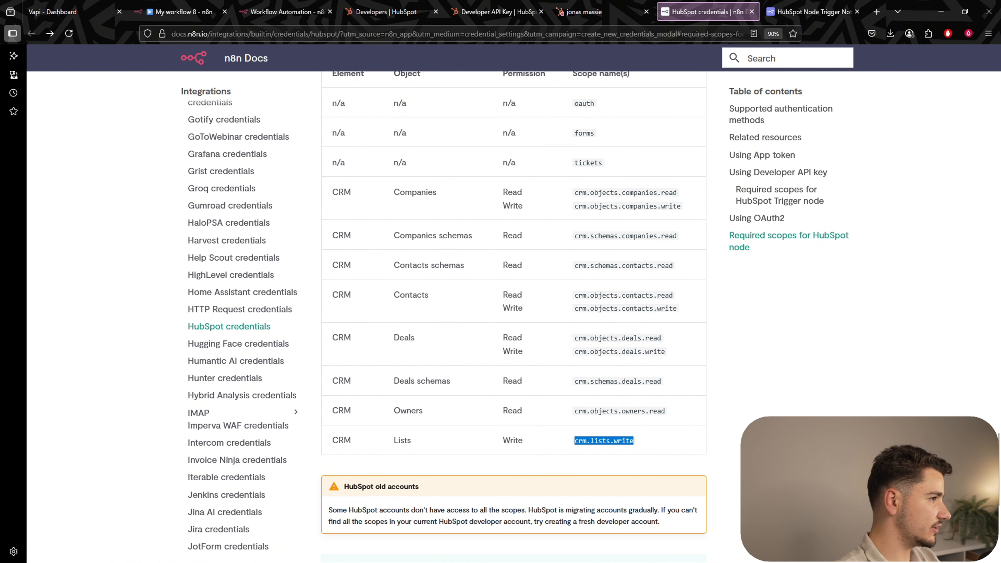
pyautogui.click(729, 439)
pyautogui.click(386, 12)
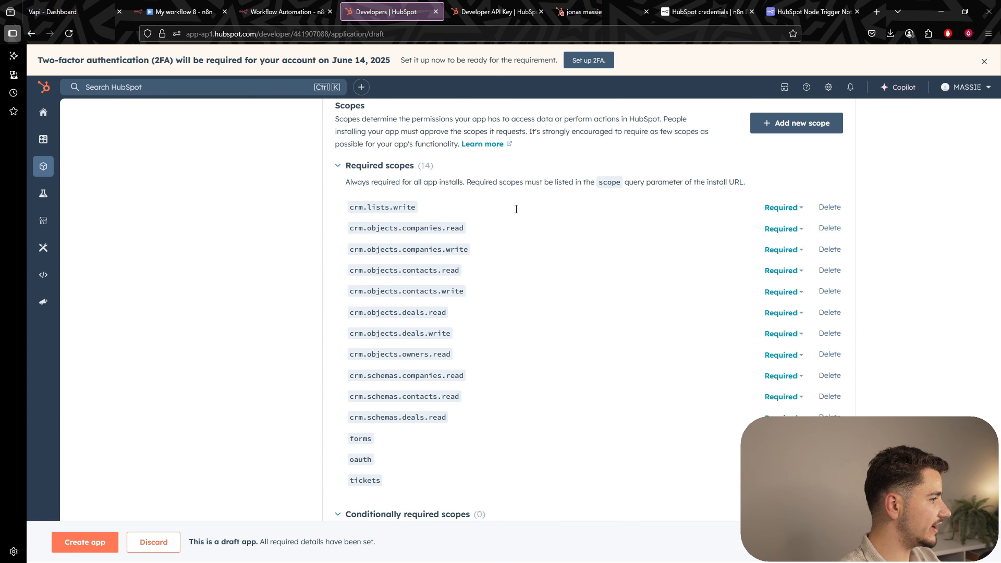
pyautogui.scroll(-4, 528, 251)
pyautogui.click(85, 542)
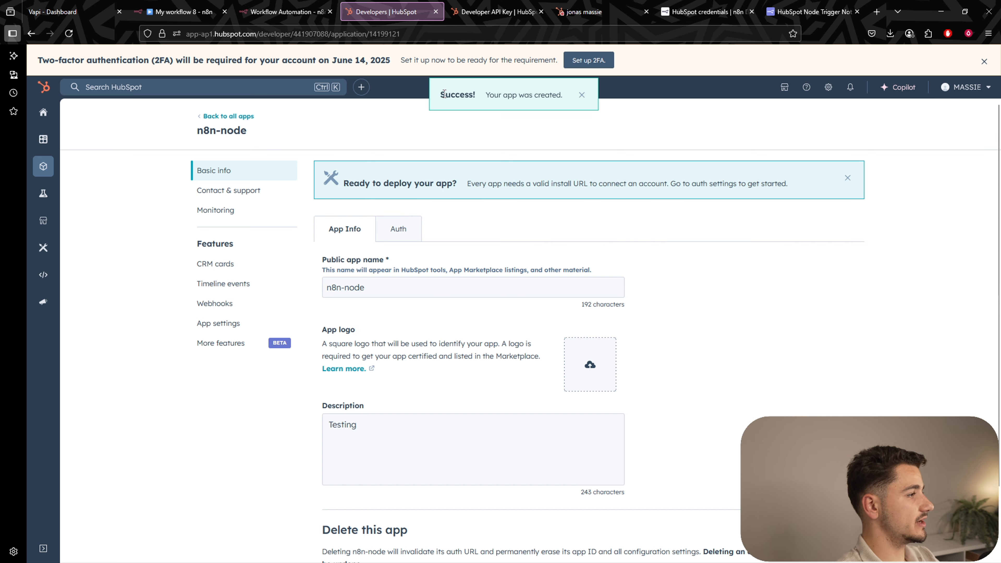
# Copy the n8n-node app's Client ID from its Auth settings into the n8n credential.
pyautogui.click(398, 230)
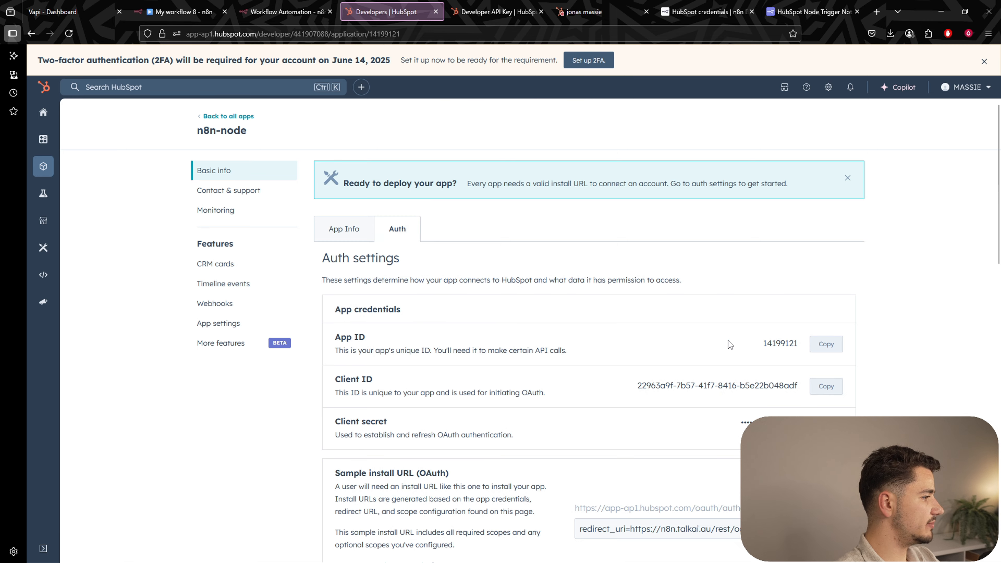
pyautogui.scroll(-3, 727, 340)
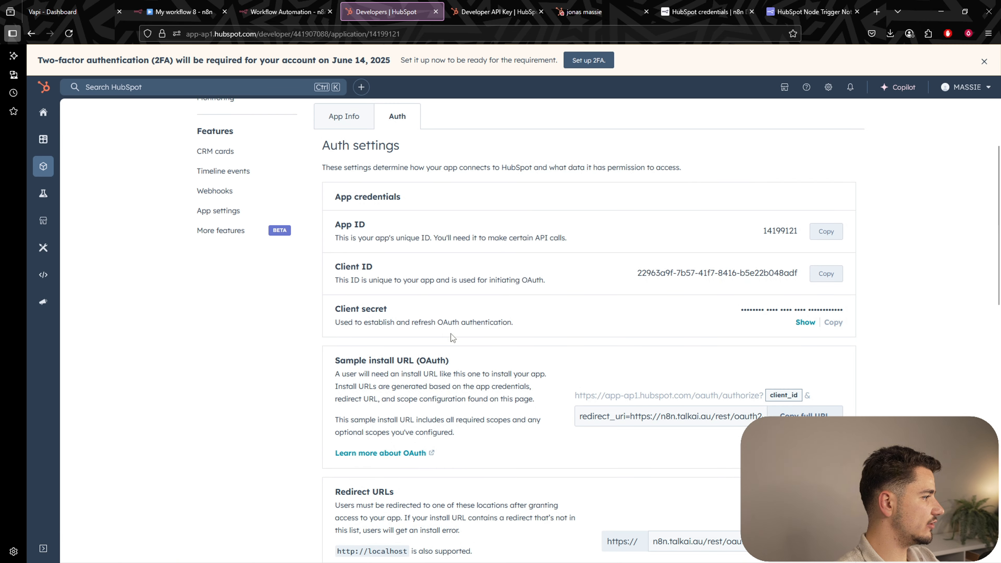
pyautogui.tripleClick(348, 268)
pyautogui.tripleClick(425, 314)
pyautogui.click(430, 314)
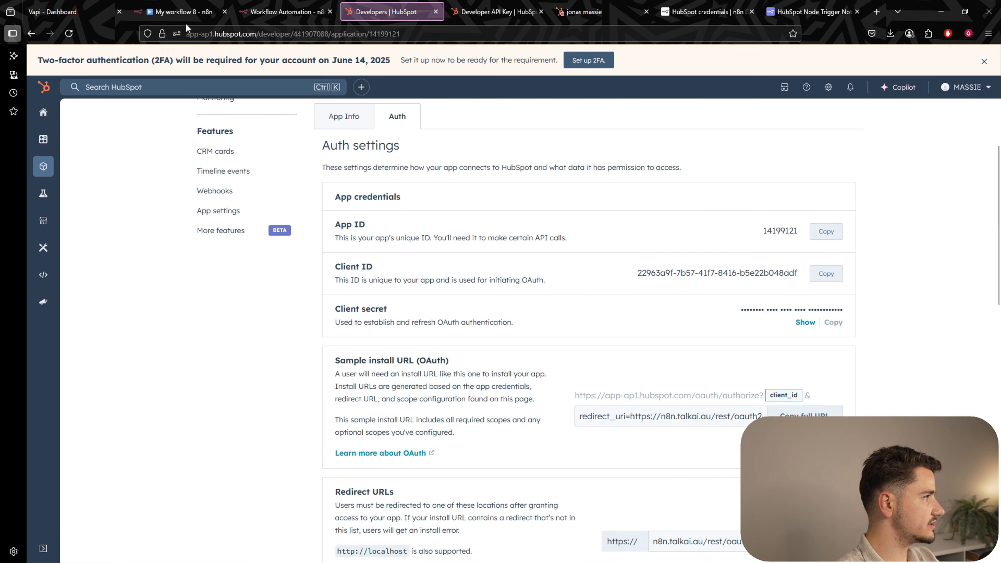
pyautogui.click(185, 12)
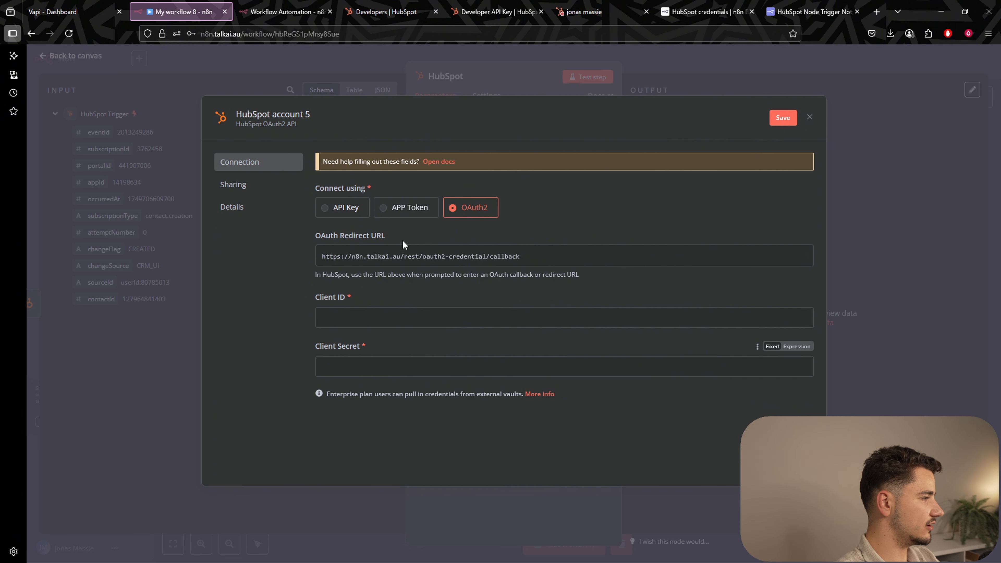
pyautogui.click(386, 12)
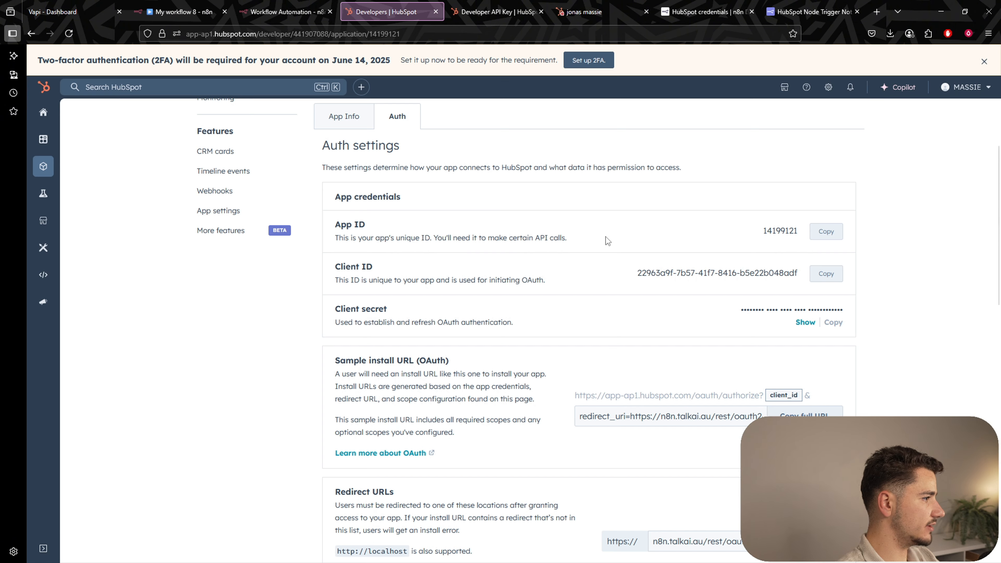
pyautogui.click(824, 273)
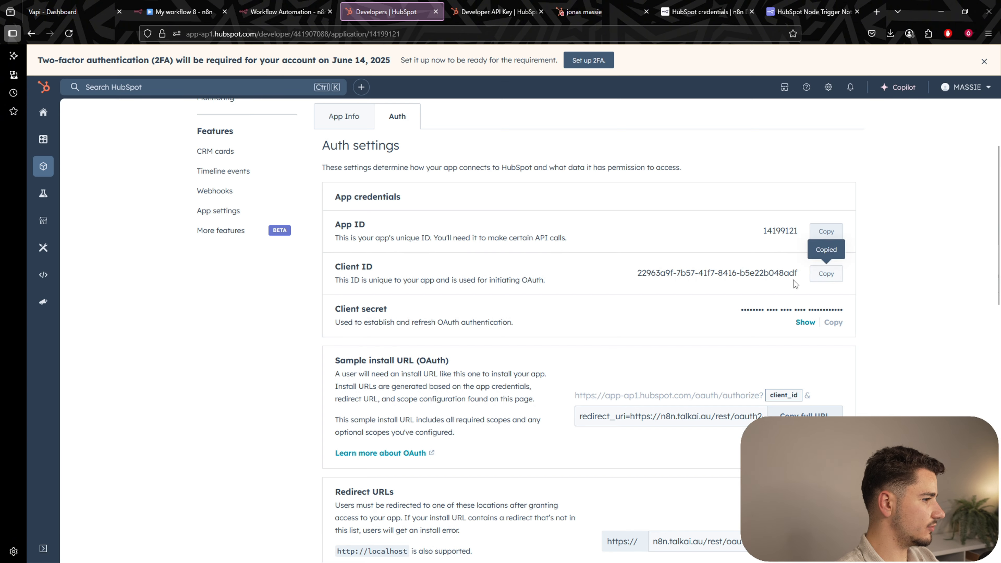
pyautogui.click(176, 14)
pyautogui.click(354, 318)
pyautogui.hotkey('ctrl', 'v')
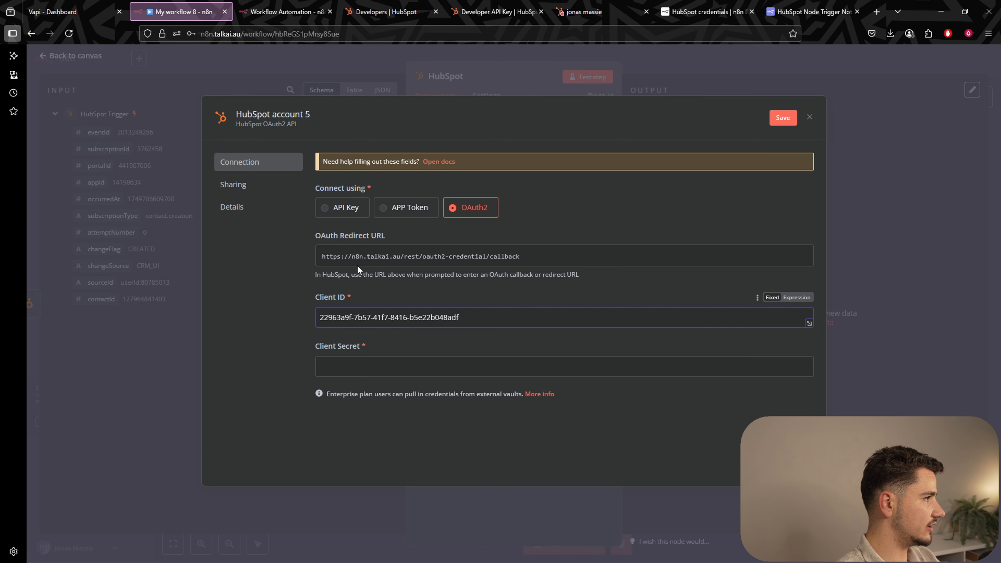
# Paste the app's Client secret into the n8n credential and start connecting the account.
pyautogui.click(386, 12)
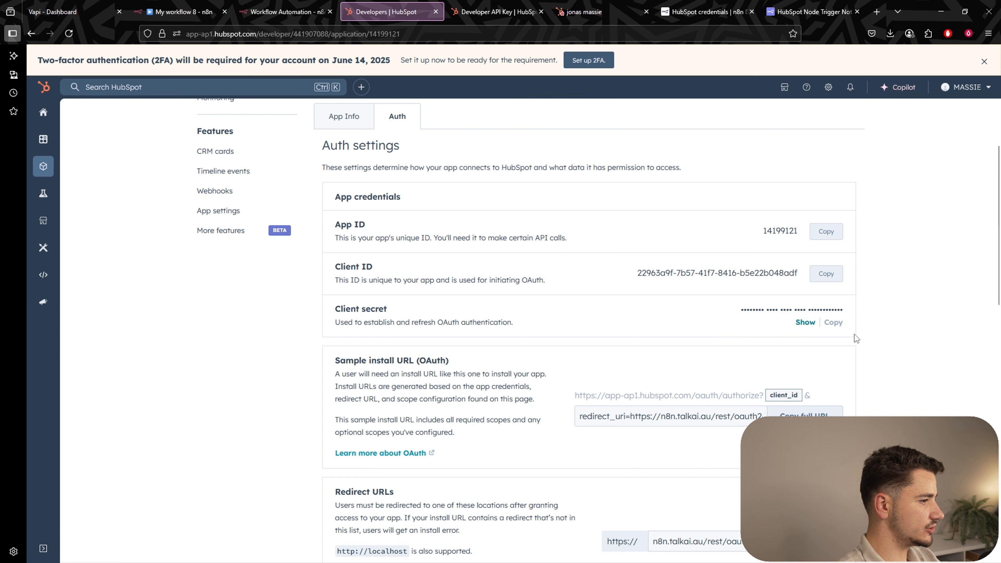
pyautogui.click(833, 323)
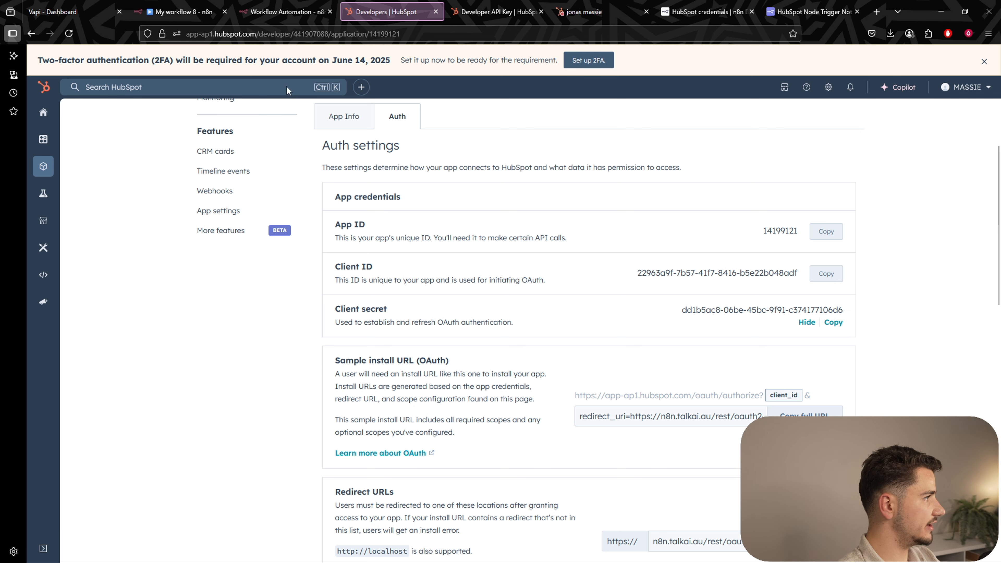
pyautogui.click(173, 13)
pyautogui.click(413, 365)
pyautogui.hotkey('ctrl', 'v')
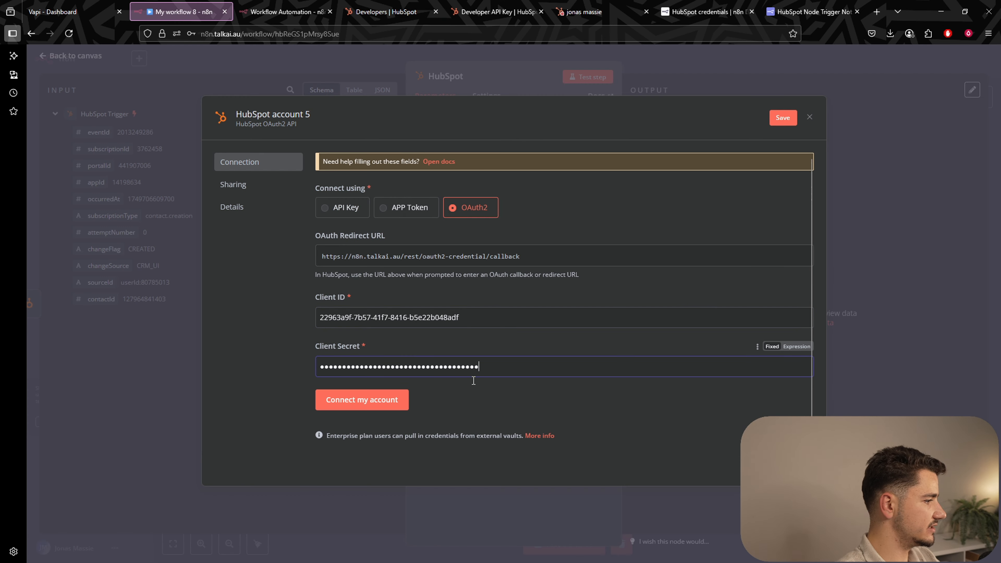
pyautogui.click(399, 400)
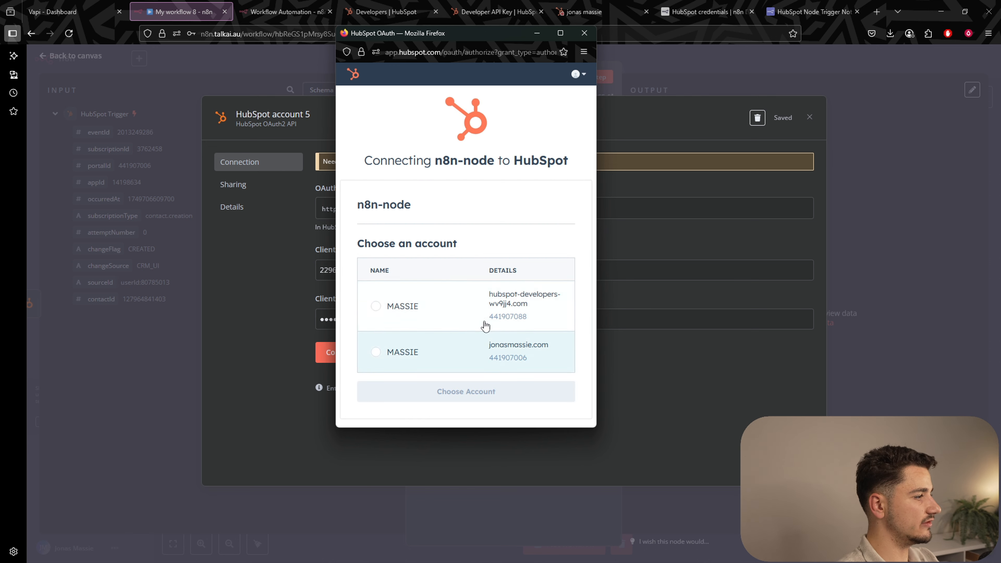
# Choose a HubSpot account to authorize; the attempt fails with a client-ID-not-found error.
pyautogui.click(376, 352)
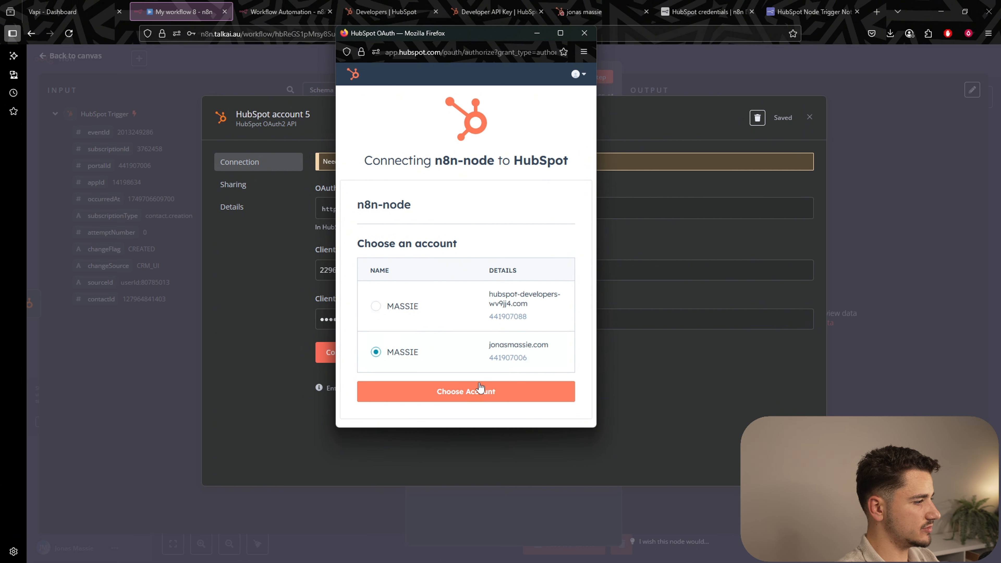
pyautogui.click(473, 392)
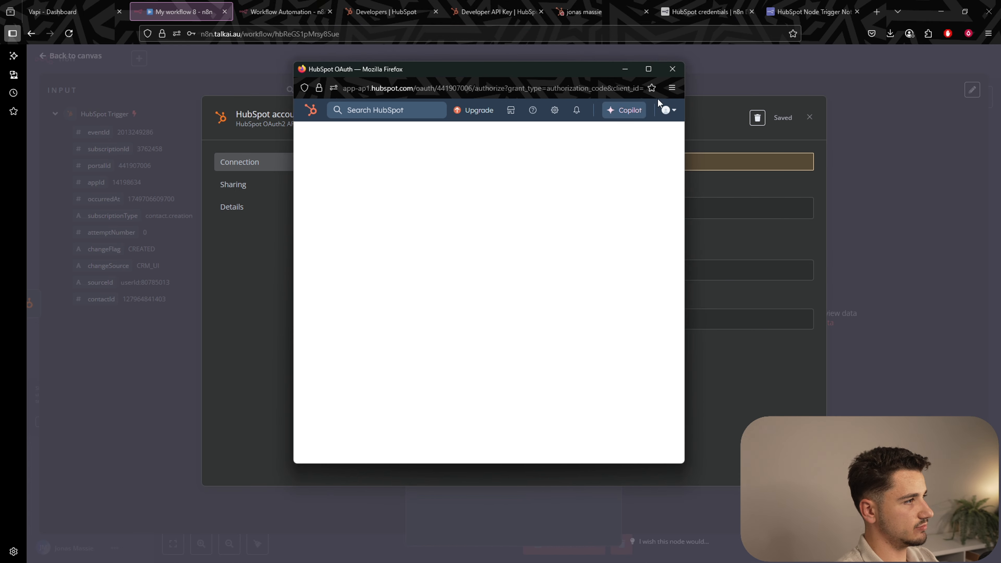
pyautogui.click(672, 69)
pyautogui.click(399, 356)
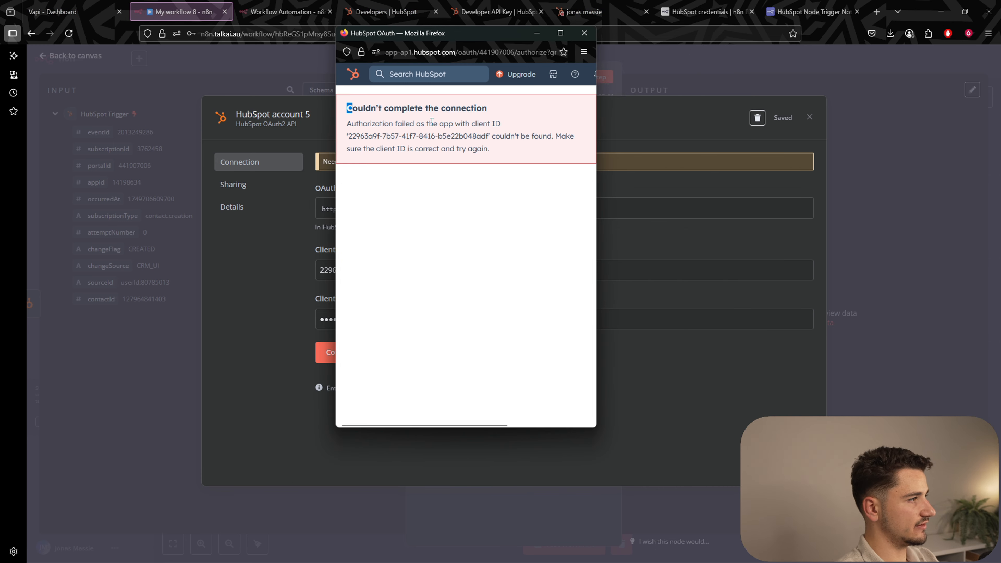
pyautogui.moveTo(432, 121); pyautogui.dragTo(540, 152)
pyautogui.click(540, 152)
pyautogui.moveTo(389, 113); pyautogui.dragTo(490, 123)
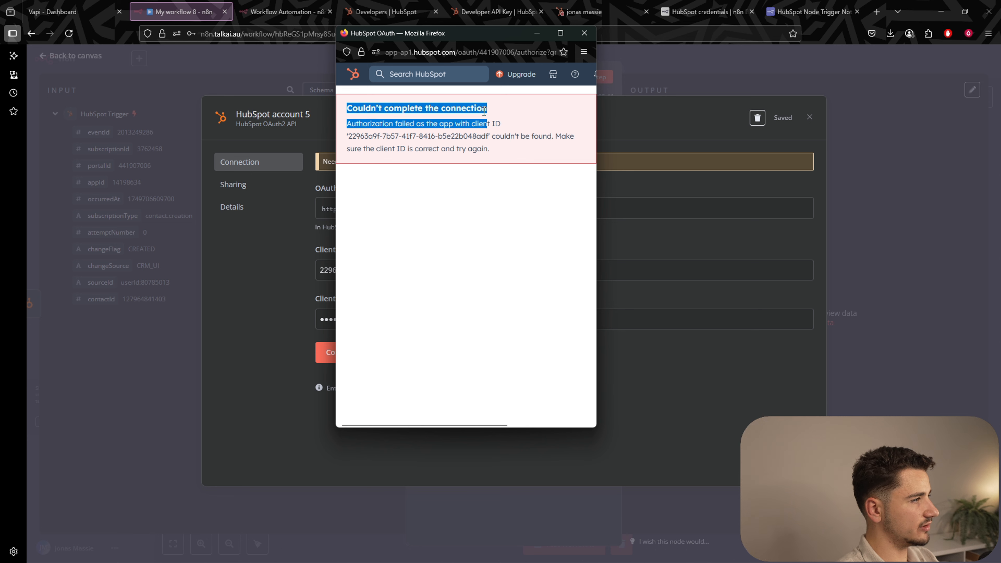
pyautogui.click(489, 126)
pyautogui.moveTo(348, 127); pyautogui.dragTo(510, 133)
pyautogui.click(465, 135)
pyautogui.click(495, 147)
pyautogui.moveTo(410, 136); pyautogui.dragTo(538, 157)
pyautogui.click(541, 163)
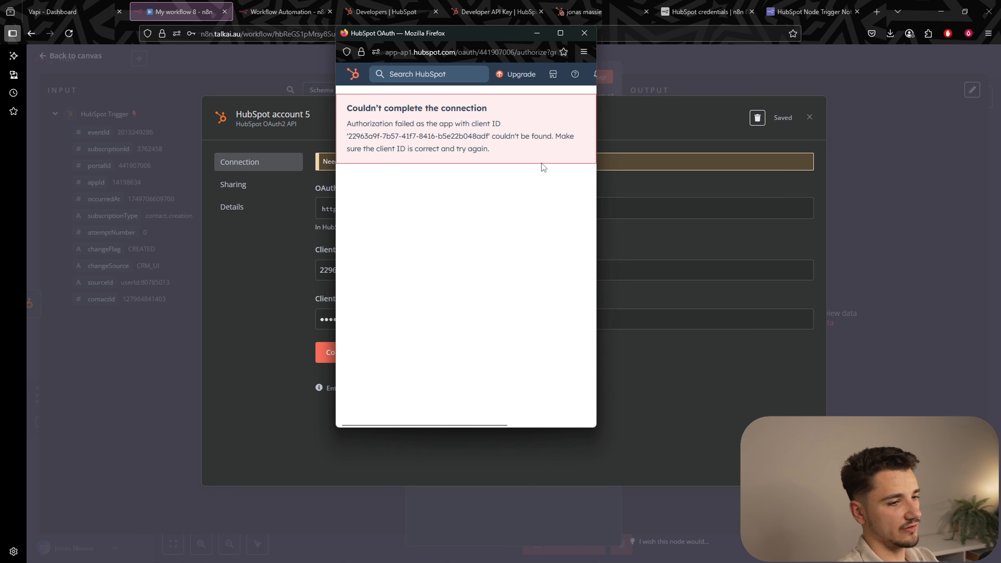
# Close the failed authorization and retry, choosing the HubSpot account again.
pyautogui.click(584, 32)
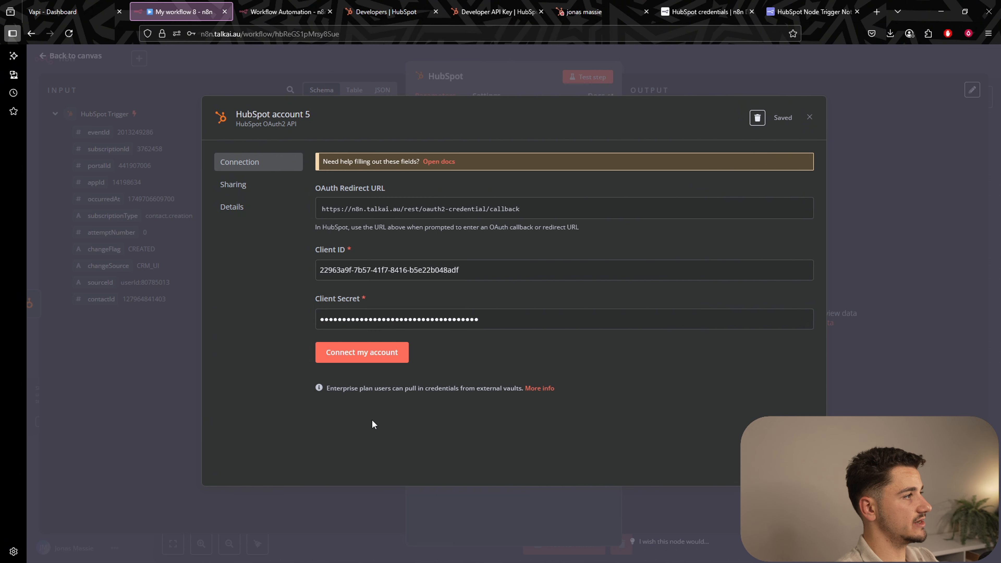
pyautogui.click(355, 353)
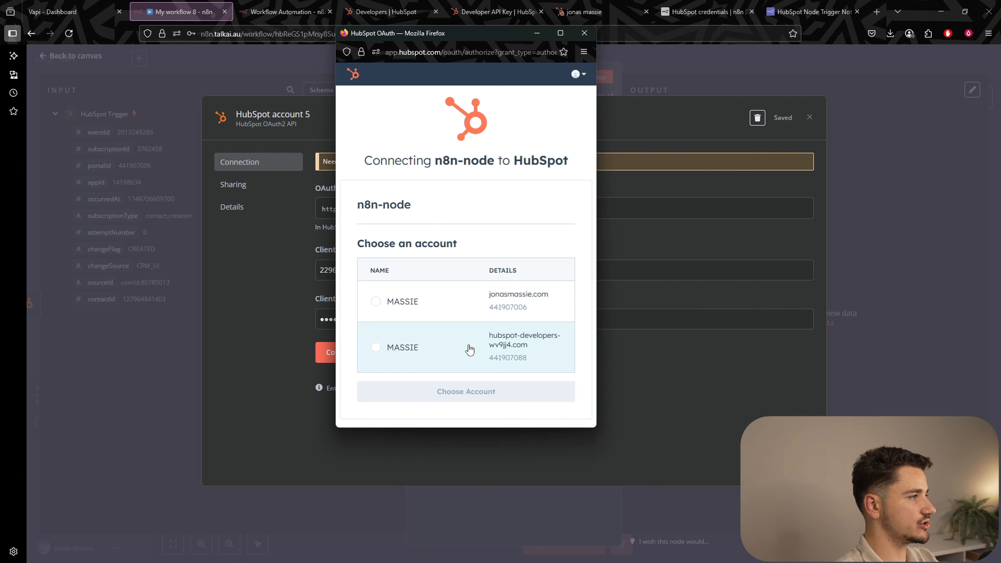
pyautogui.click(375, 301)
pyautogui.click(444, 387)
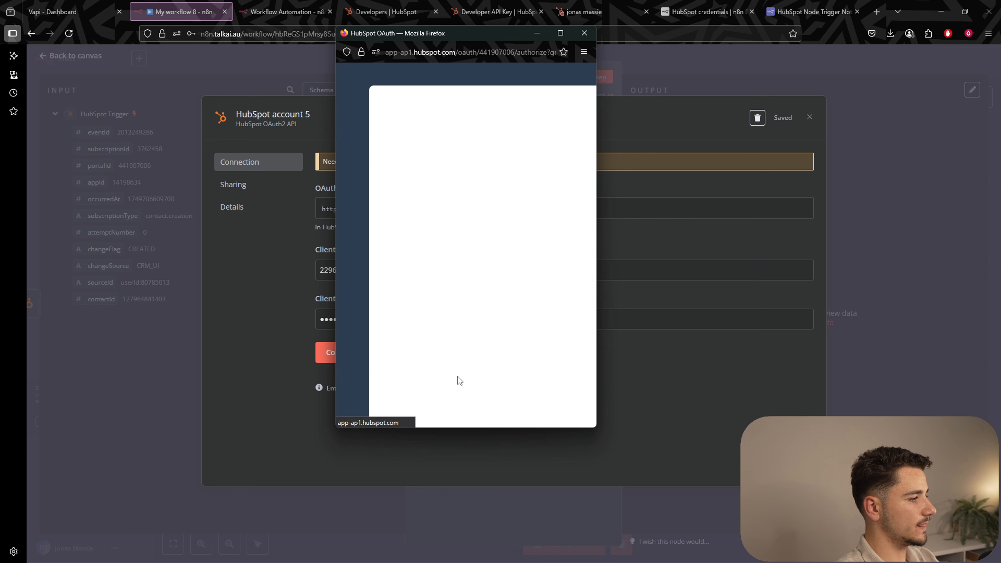
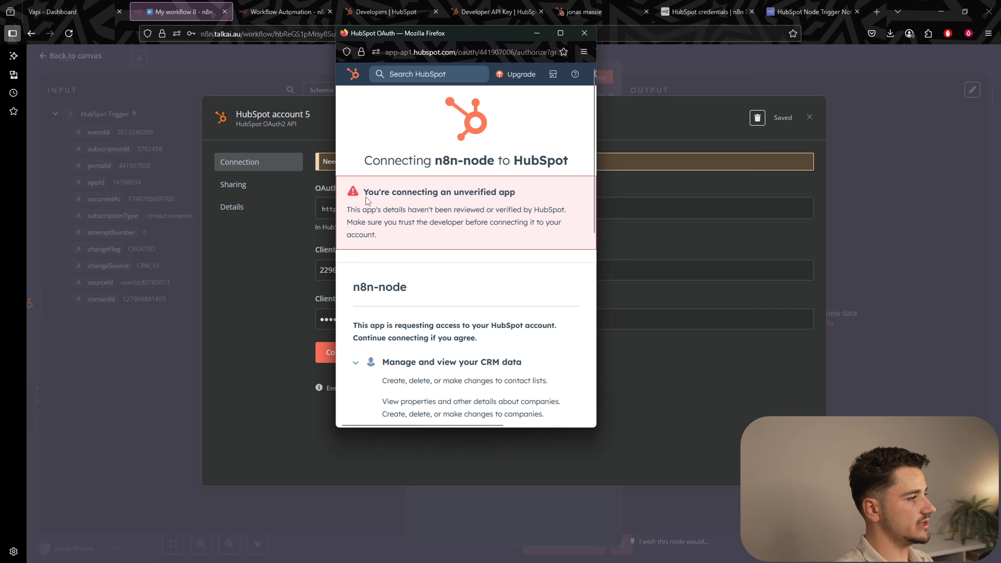
# Approve the HubSpot app connection so 'HubSpot account 5' shows Account connected.
pyautogui.moveTo(368, 201); pyautogui.dragTo(518, 210)
pyautogui.click(545, 242)
pyautogui.scroll(-10, 546, 241)
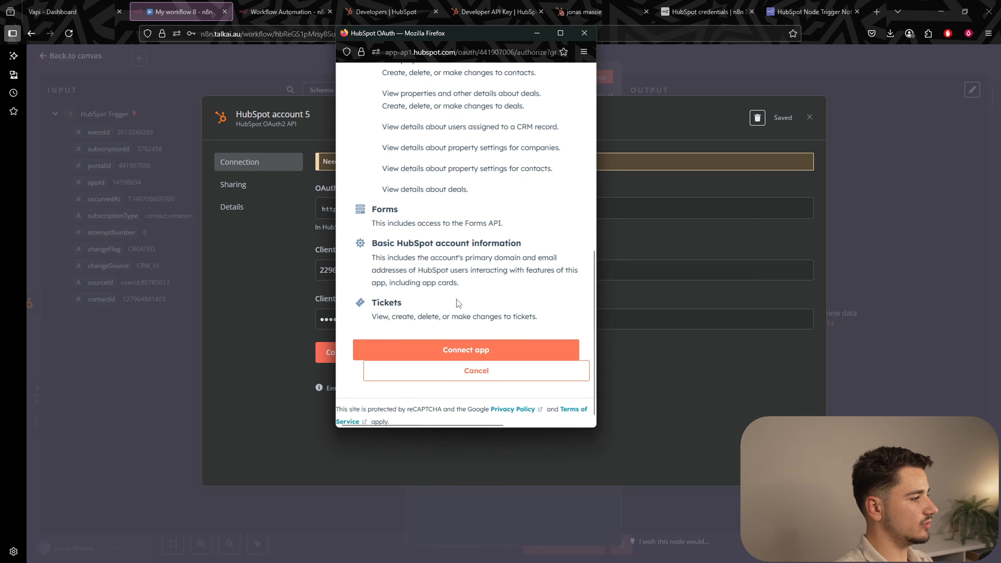
pyautogui.click(451, 347)
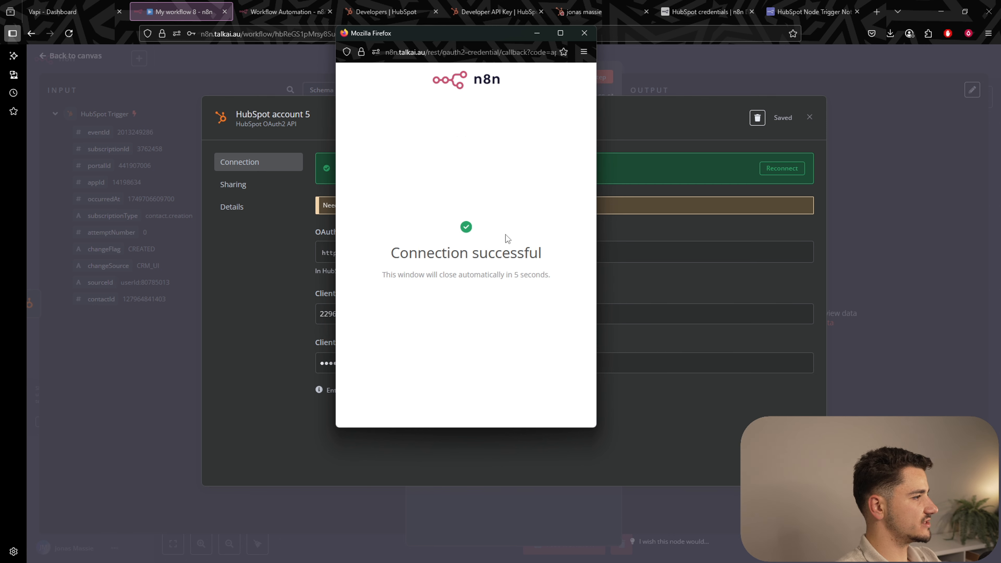
pyautogui.click(585, 35)
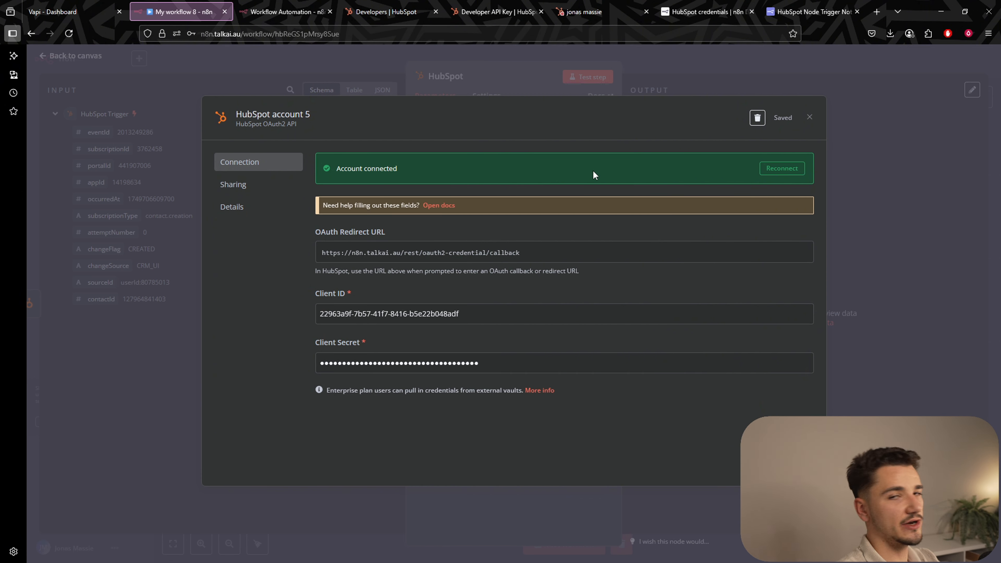
# Set the HubSpot node to Resource Contact and Operation Get, using the trigger's contact ID.
pyautogui.click(786, 58)
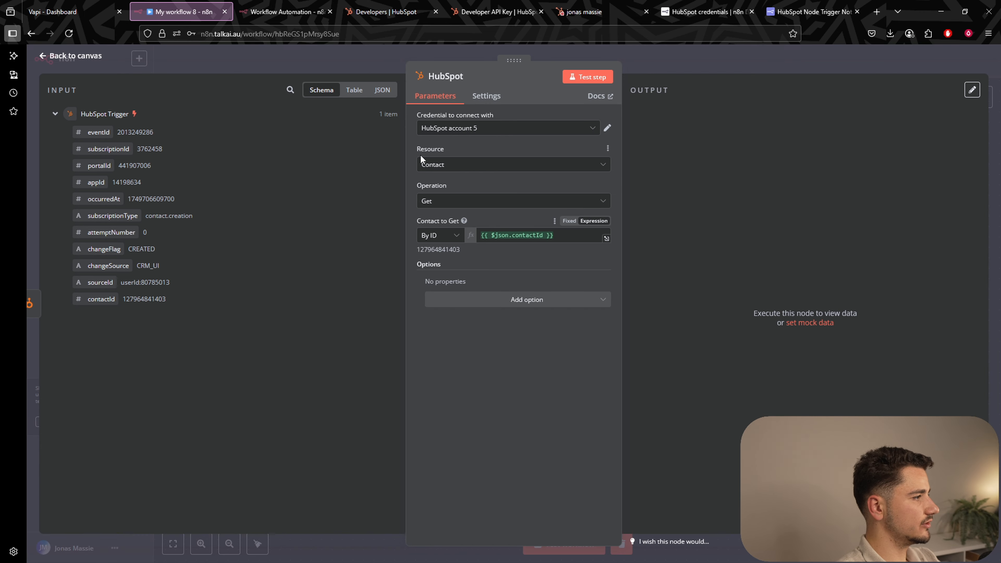
pyautogui.click(458, 159)
pyautogui.click(441, 208)
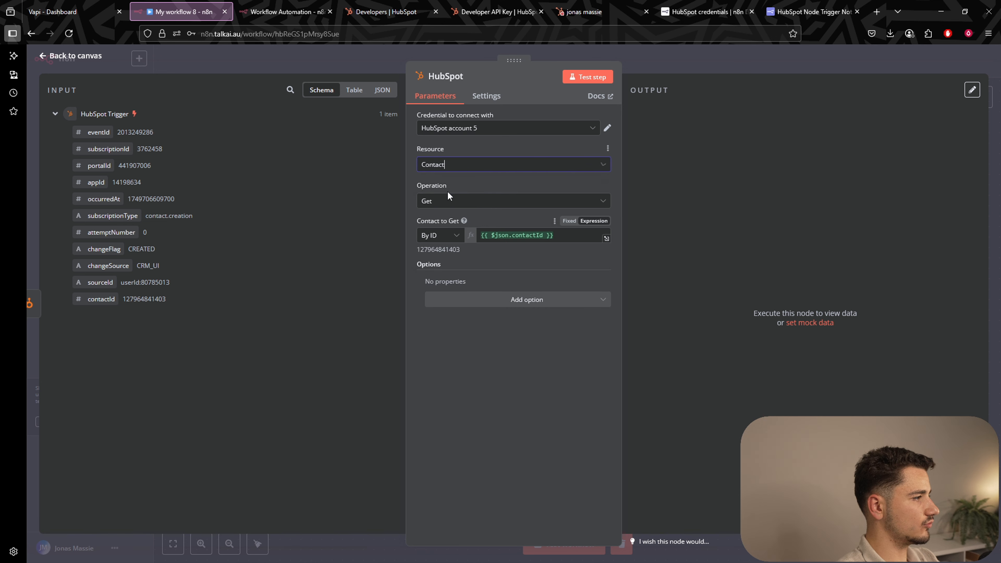
pyautogui.click(447, 202)
pyautogui.click(451, 260)
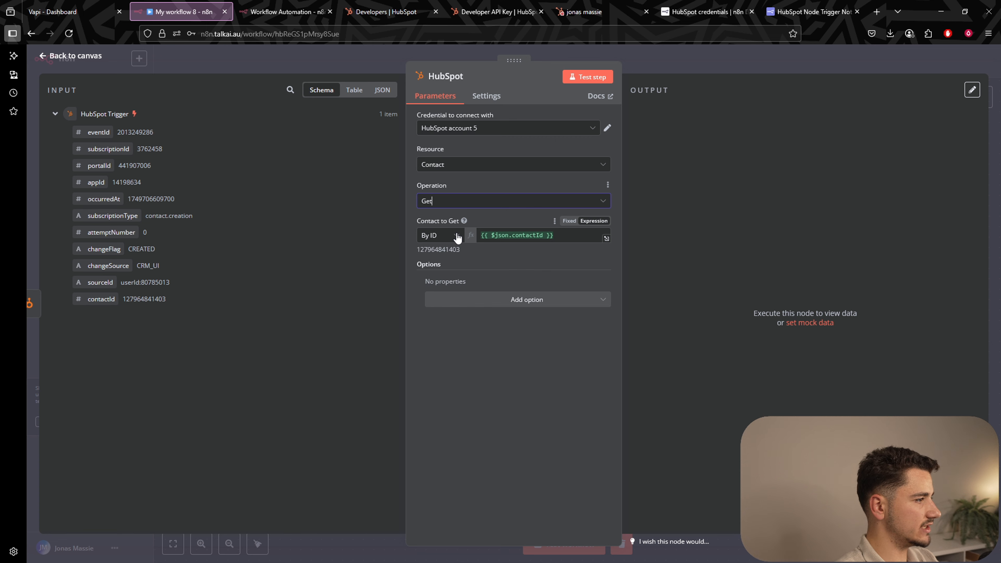
pyautogui.moveTo(417, 252); pyautogui.dragTo(472, 255)
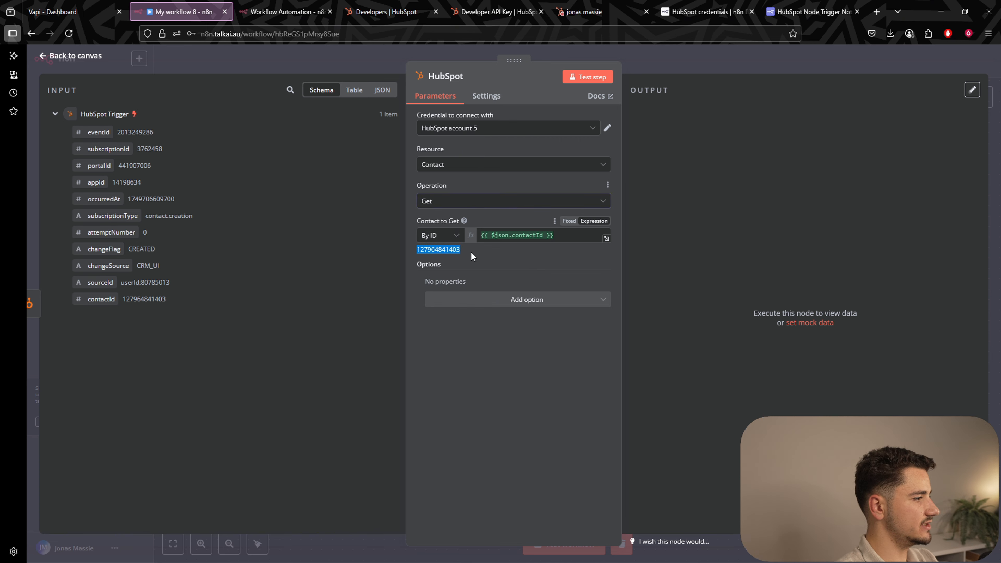
pyautogui.click(471, 254)
# Check the HubSpot Trigger output's contactId against the matching HubSpot contact record.
pyautogui.click(683, 63)
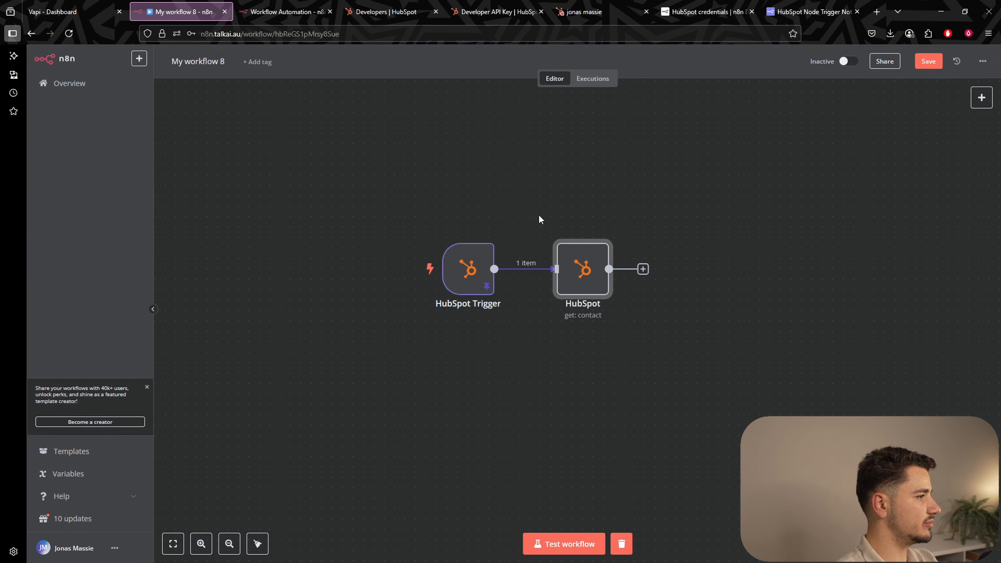
pyautogui.doubleClick(468, 270)
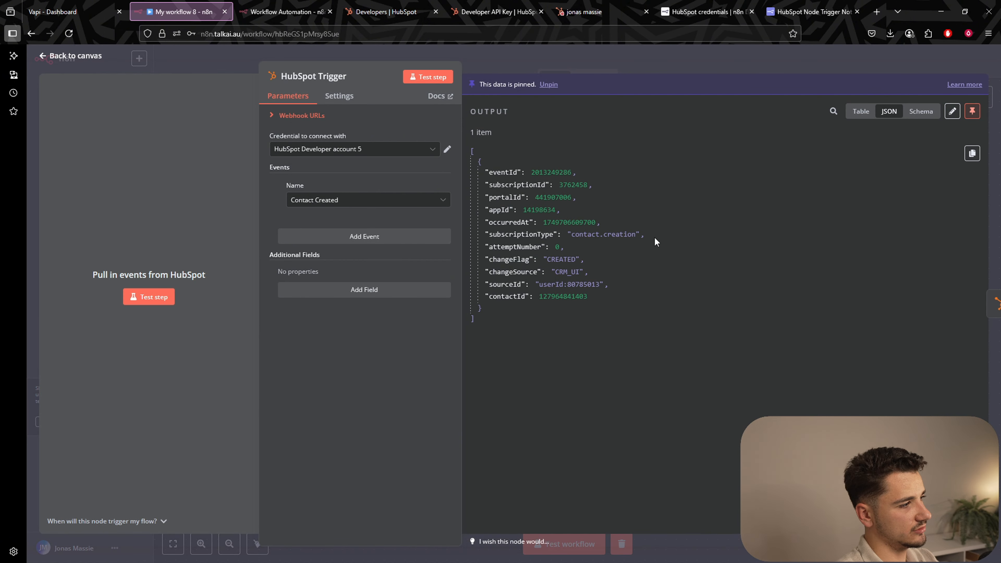
pyautogui.moveTo(535, 297); pyautogui.dragTo(632, 293)
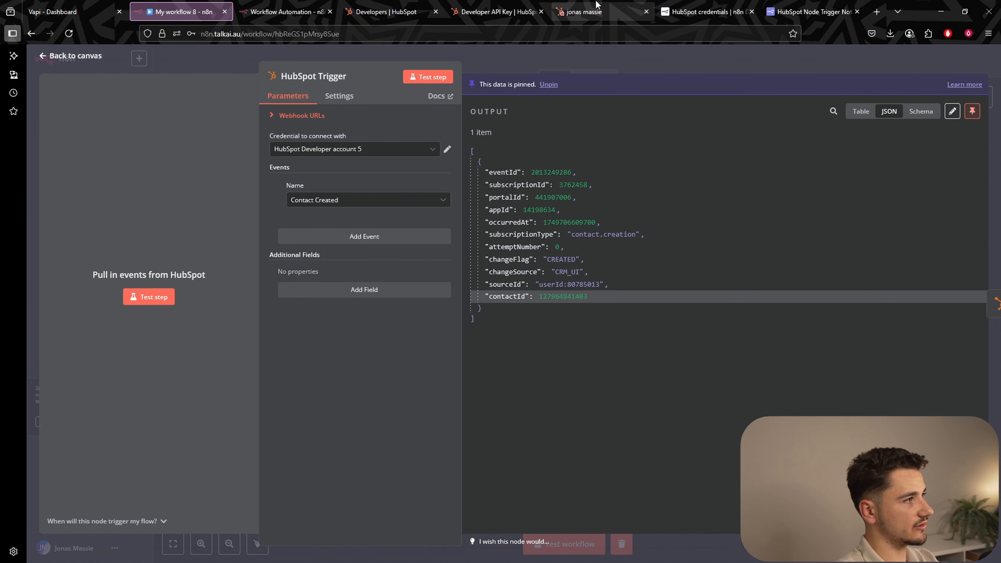
pyautogui.click(592, 11)
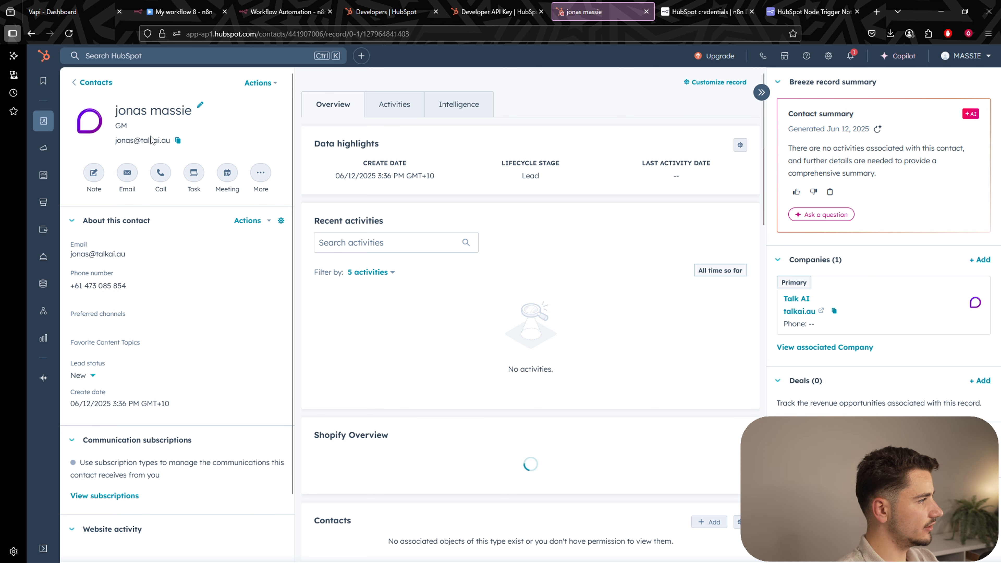
pyautogui.click(181, 11)
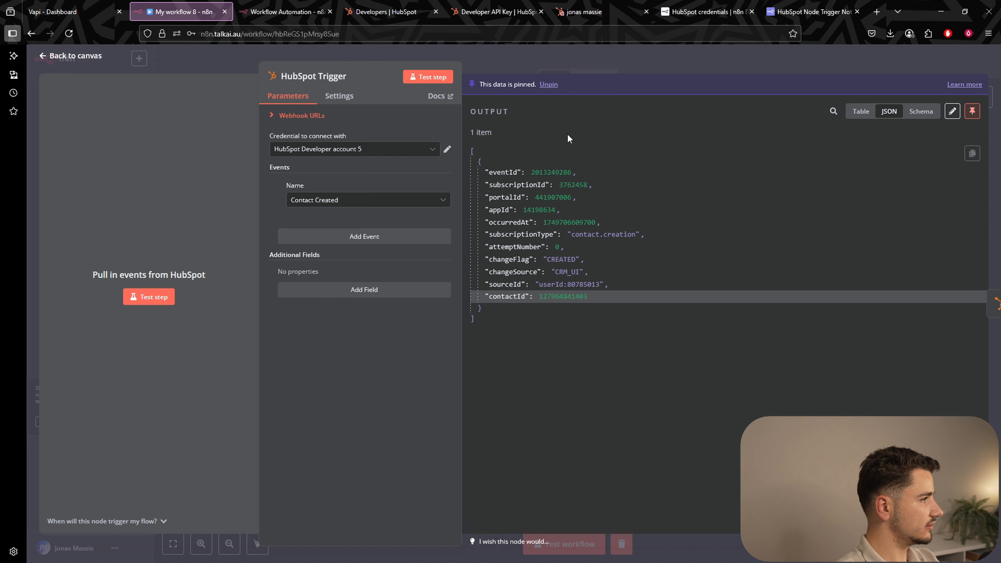
# Rearrange the canvas and test-run the workflow; the get-contact node returns 1 item.
pyautogui.click(587, 63)
pyautogui.scroll(-2, 683, 300)
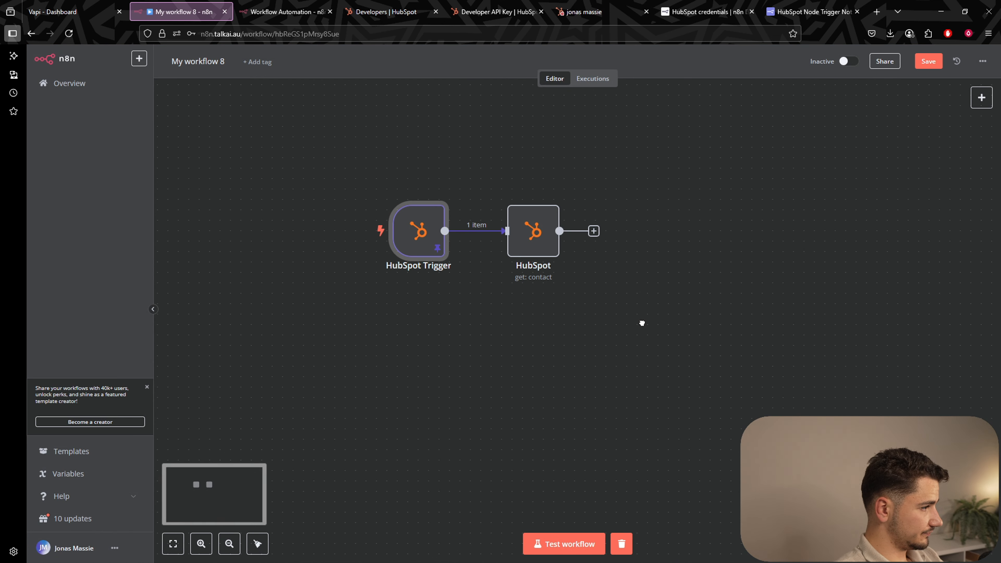
pyautogui.moveTo(652, 315); pyautogui.dragTo(747, 332)
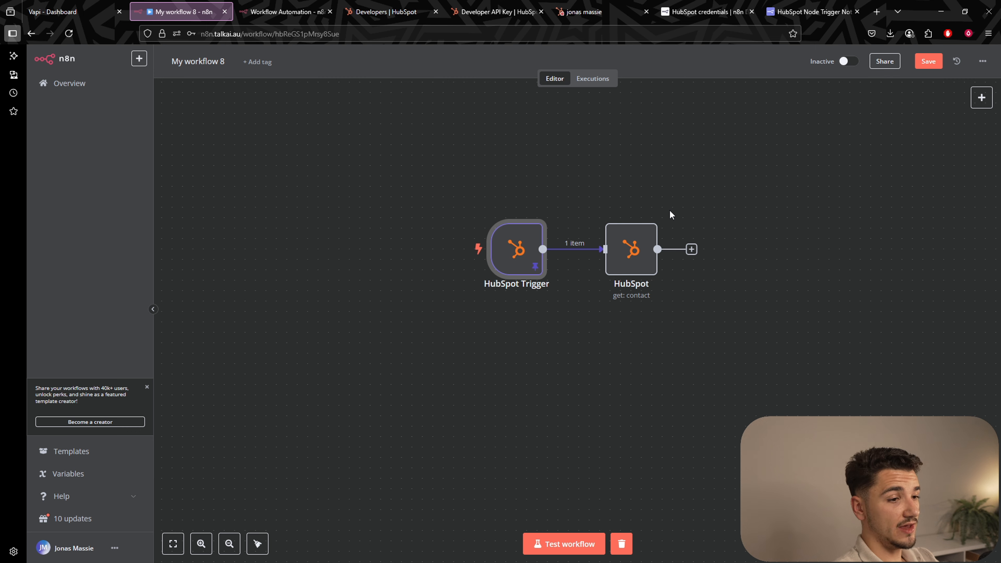
pyautogui.moveTo(640, 262); pyautogui.dragTo(693, 262)
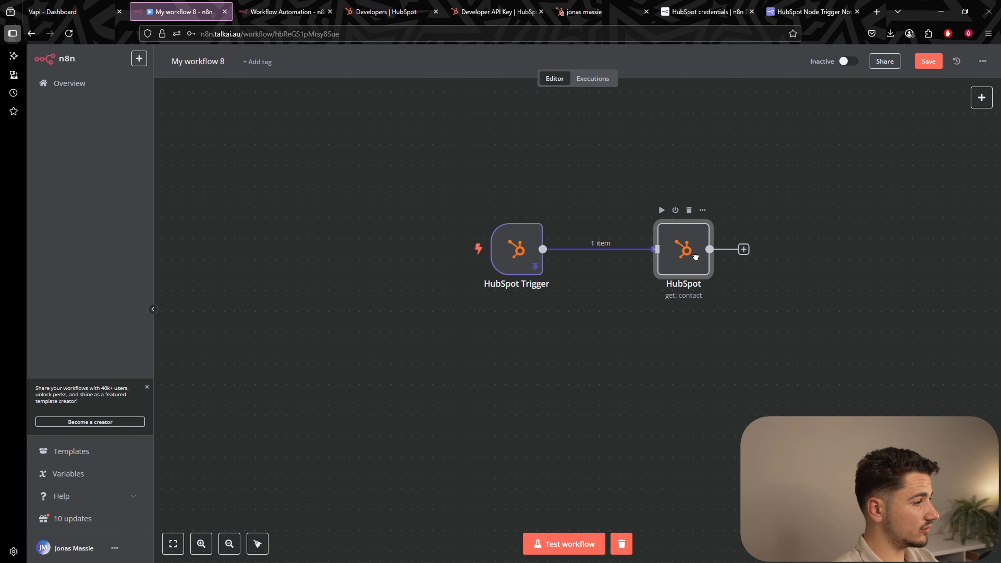
pyautogui.moveTo(742, 405); pyautogui.dragTo(670, 386)
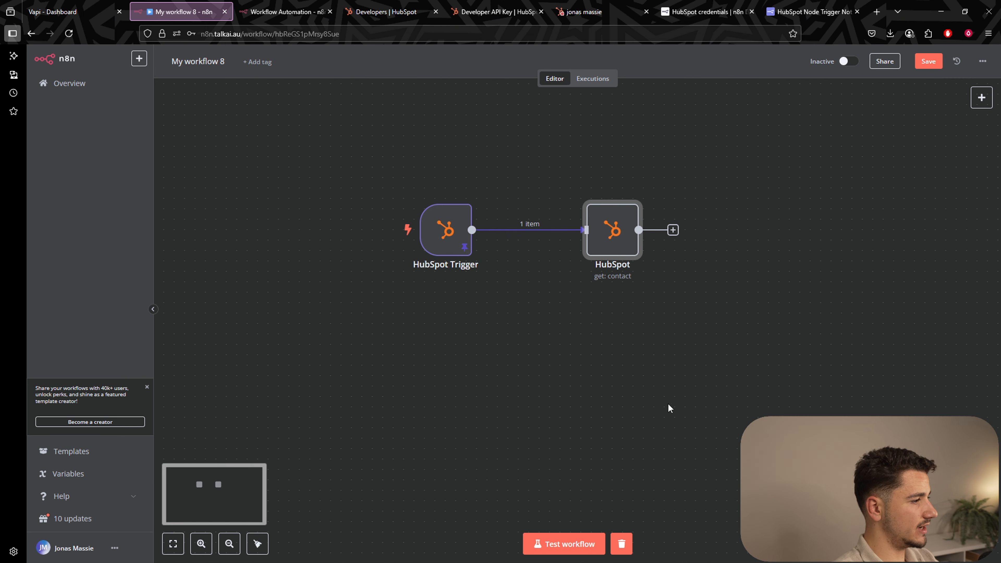
pyautogui.click(583, 549)
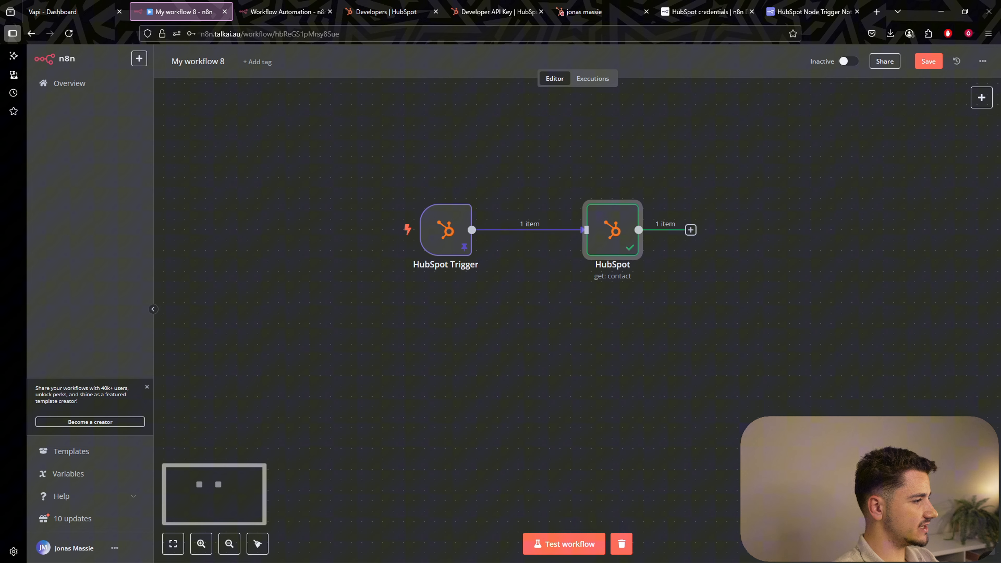
pyautogui.doubleClick(617, 239)
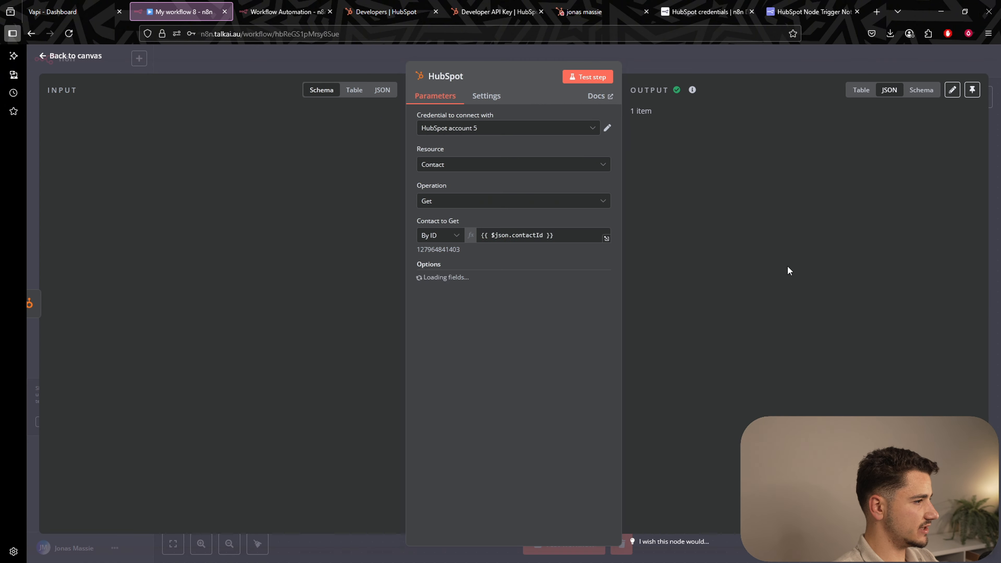
pyautogui.scroll(-5, 683, 118)
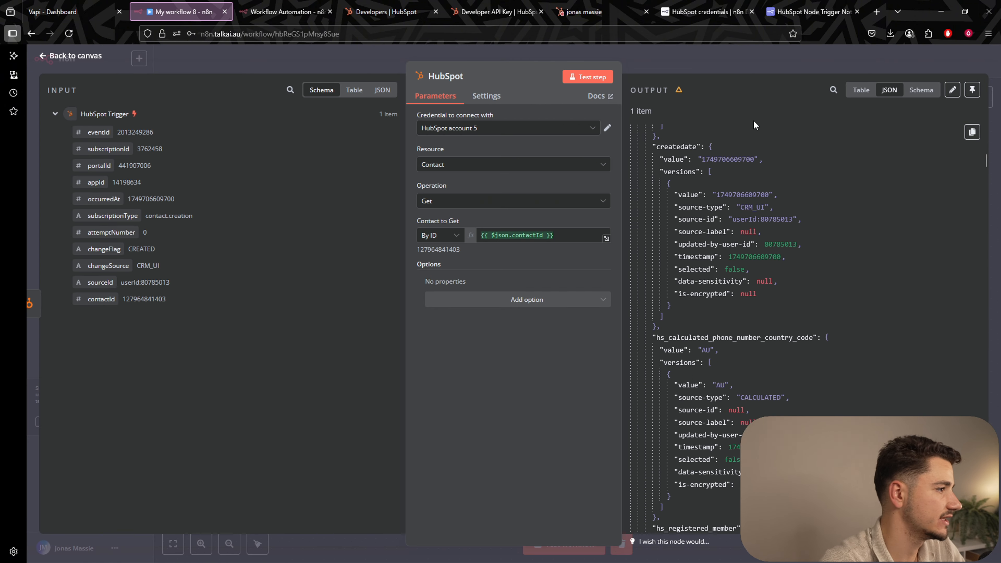
pyautogui.click(737, 59)
pyautogui.hscroll(5, 744, 286)
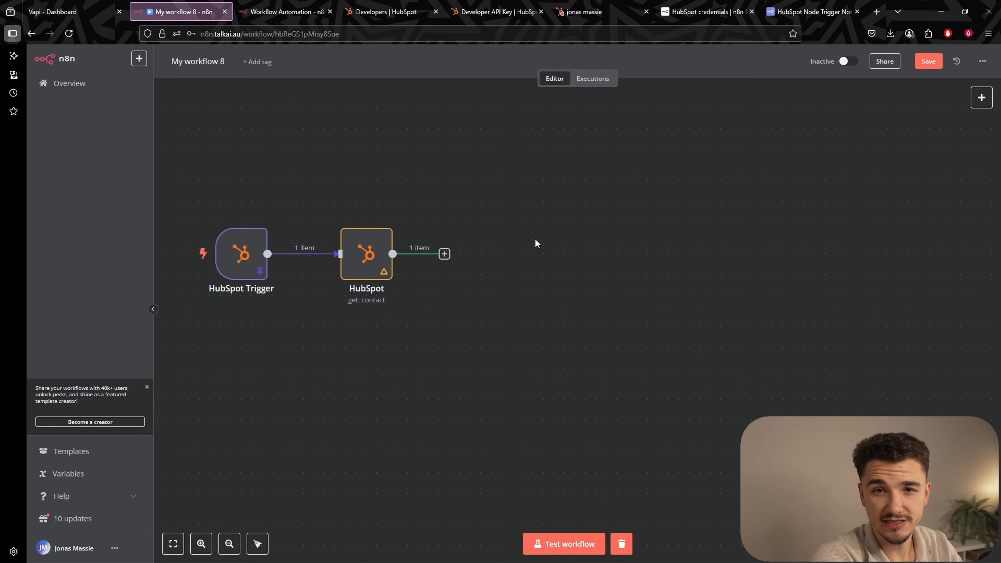
pyautogui.hscroll(-3, 585, 281)
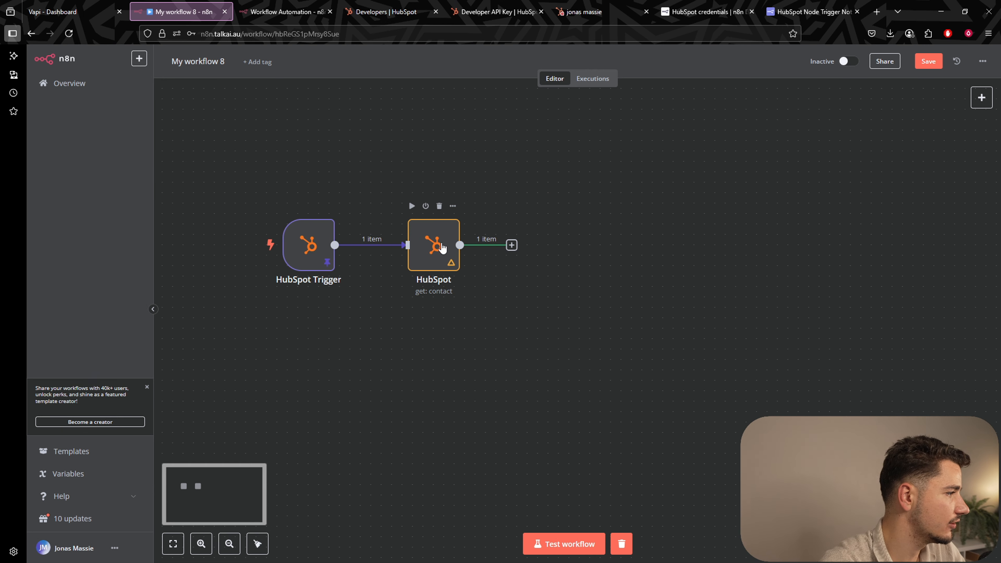
# Add an If node comparing hs_lead_status to NEW and test it, sending 1 item true.
pyautogui.click(543, 244)
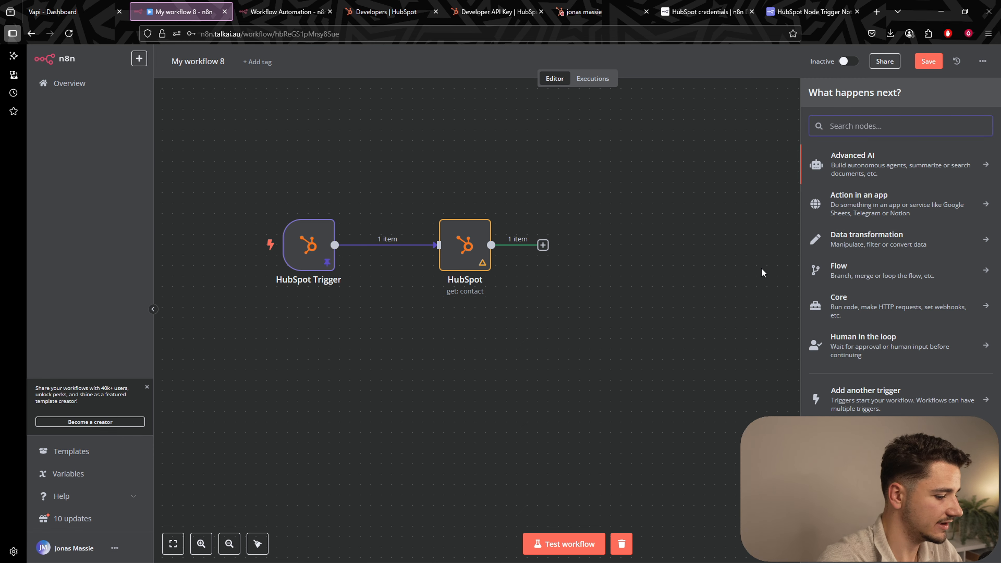
pyautogui.write('if')
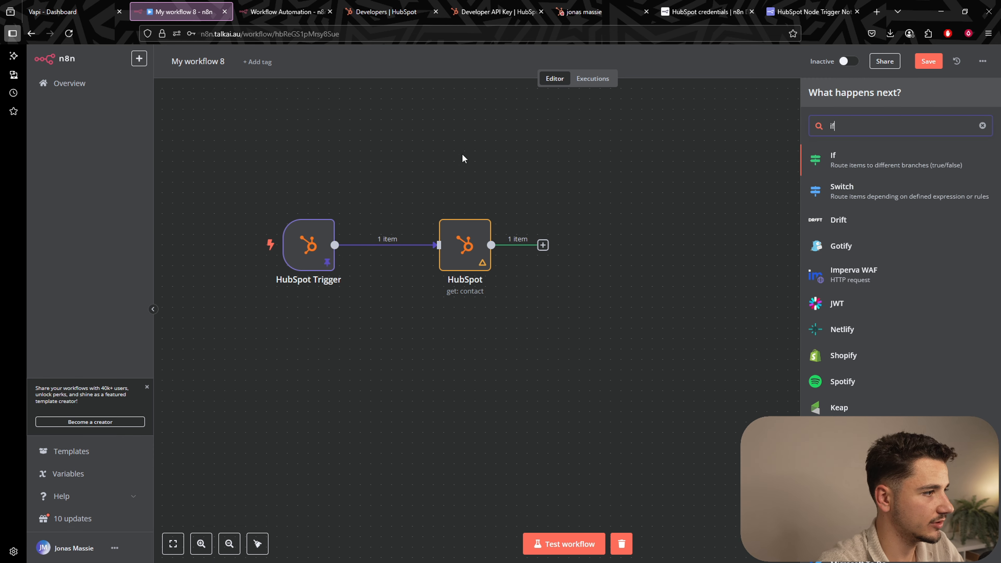
pyautogui.click(942, 160)
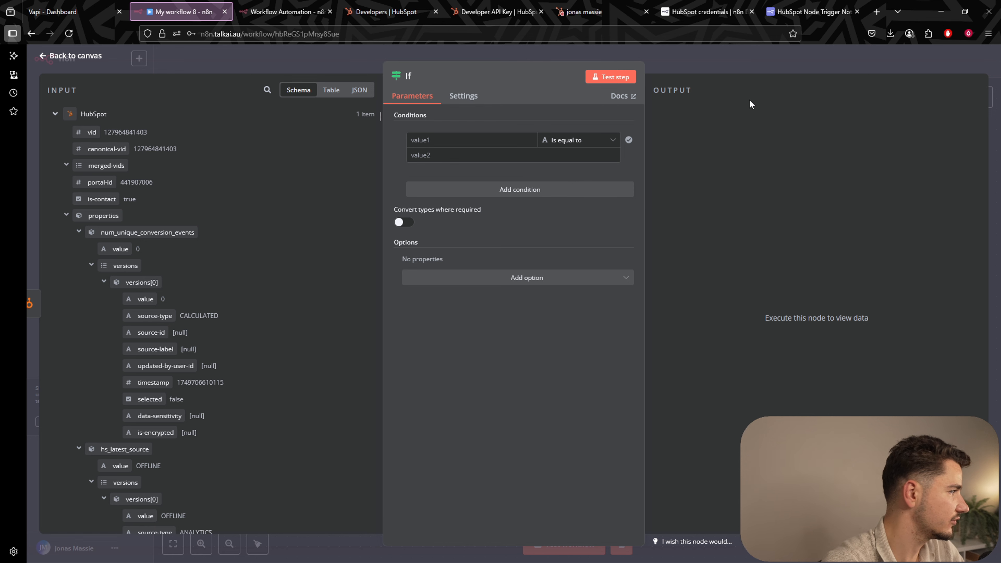
pyautogui.click(266, 91)
pyautogui.write('lead')
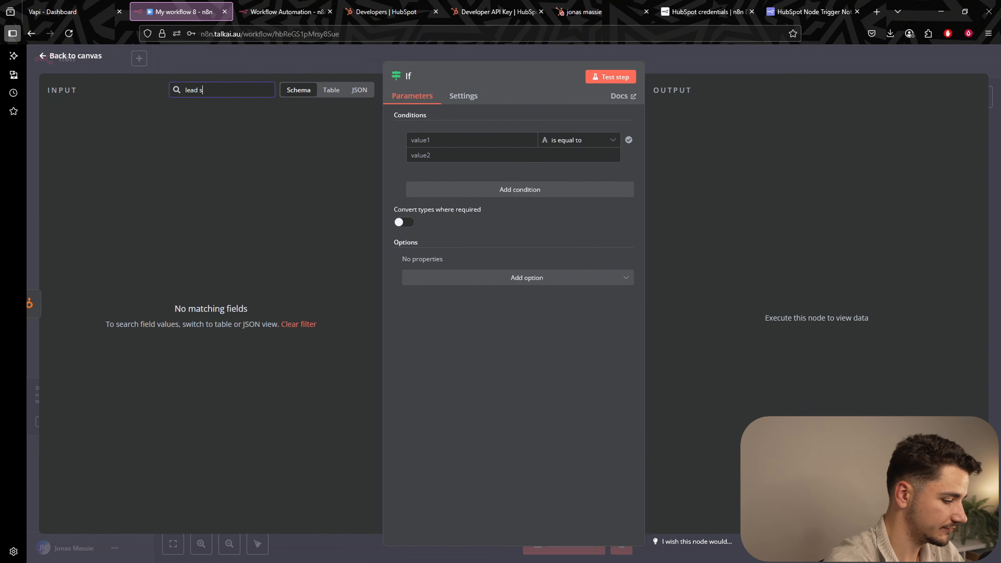
pyautogui.write('_st')
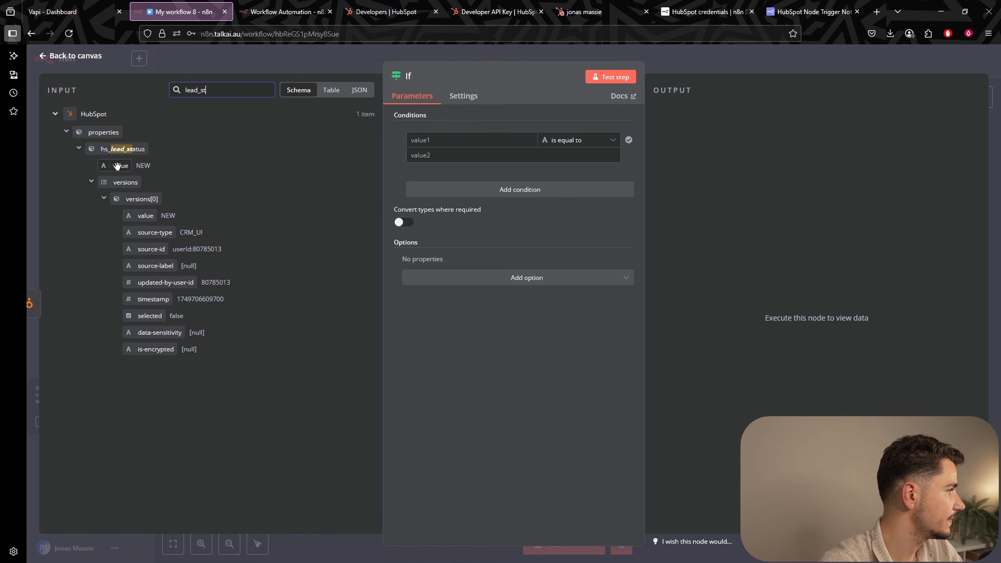
pyautogui.moveTo(119, 165); pyautogui.dragTo(429, 141)
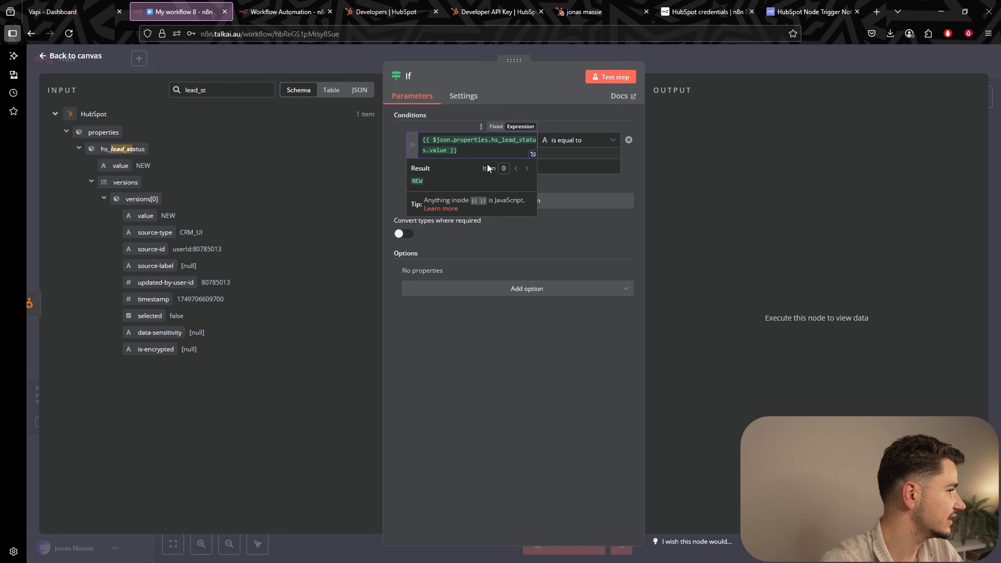
pyautogui.click(558, 166)
pyautogui.write('NEW')
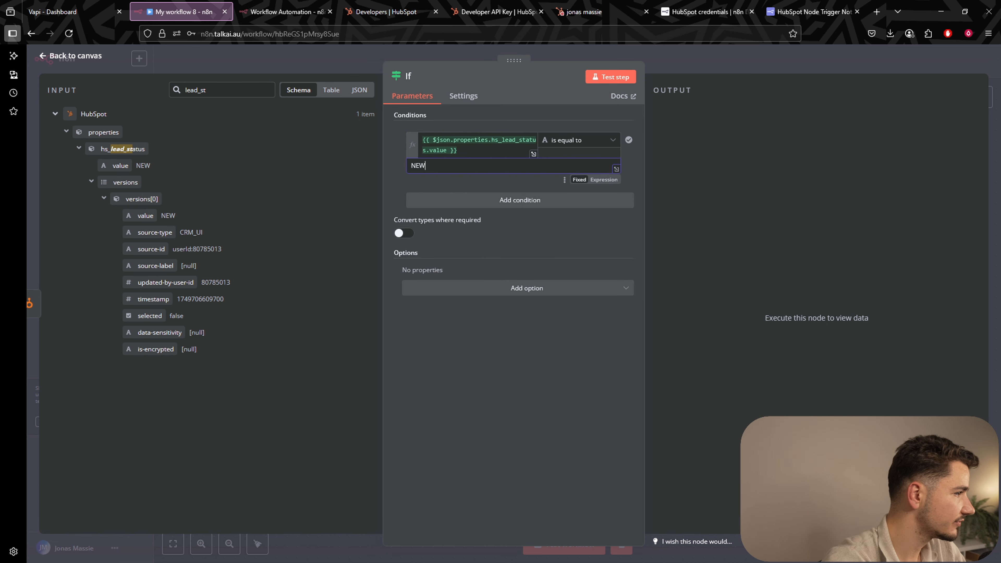
pyautogui.click(611, 77)
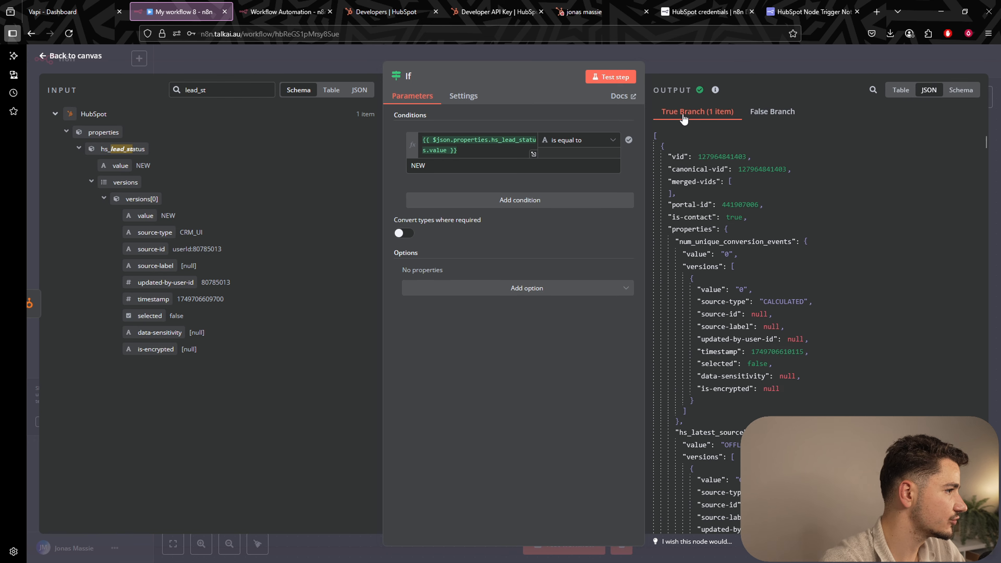
pyautogui.click(759, 65)
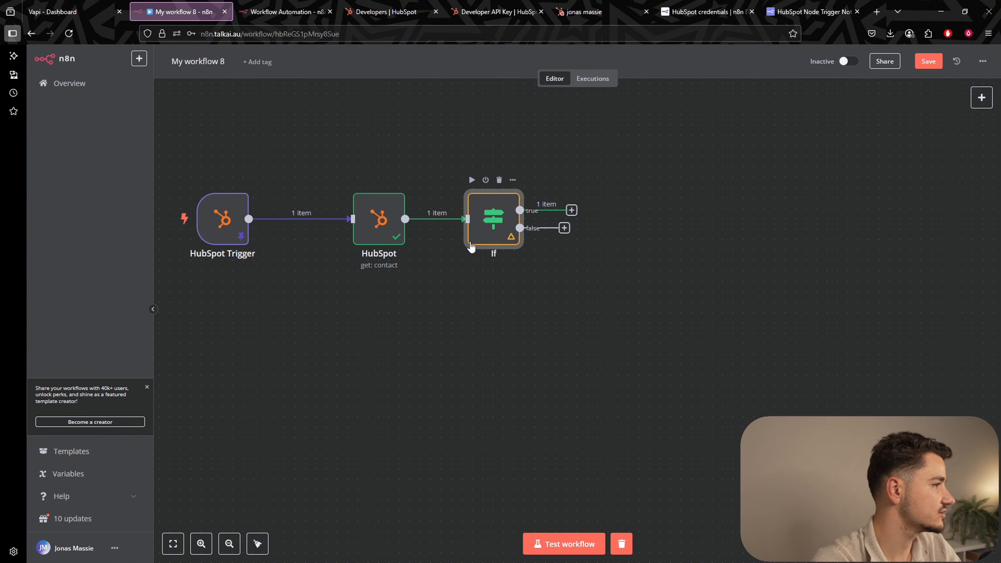
# Browse the HubSpot contact's Lead Status options, leaving it New, then return to n8n.
pyautogui.click(583, 12)
pyautogui.click(87, 88)
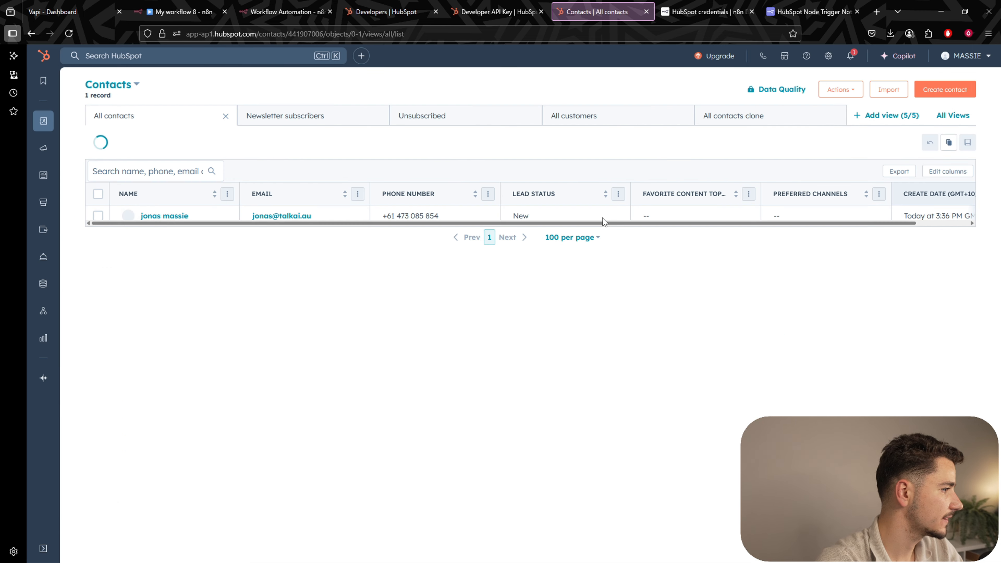
pyautogui.click(591, 216)
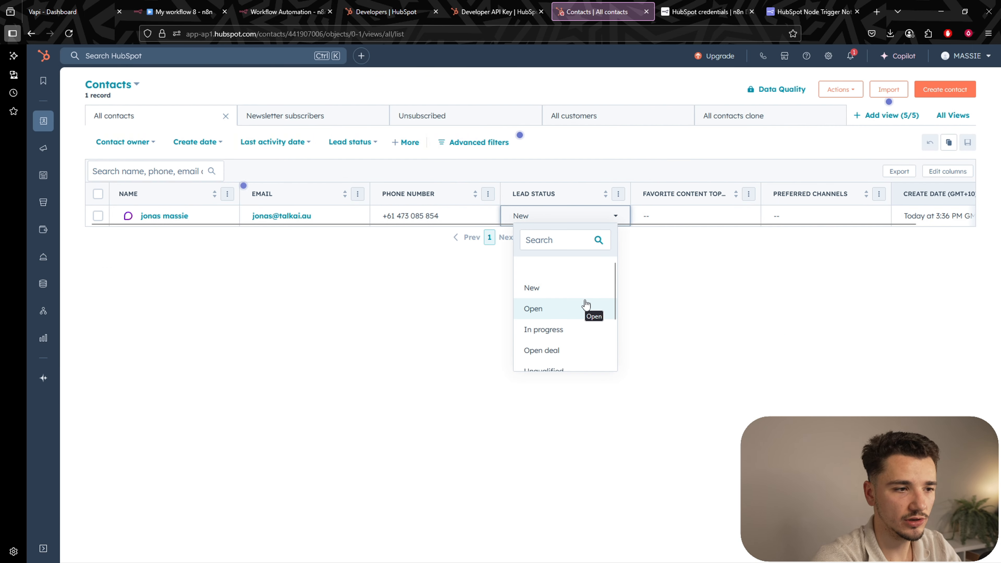
pyautogui.click(558, 294)
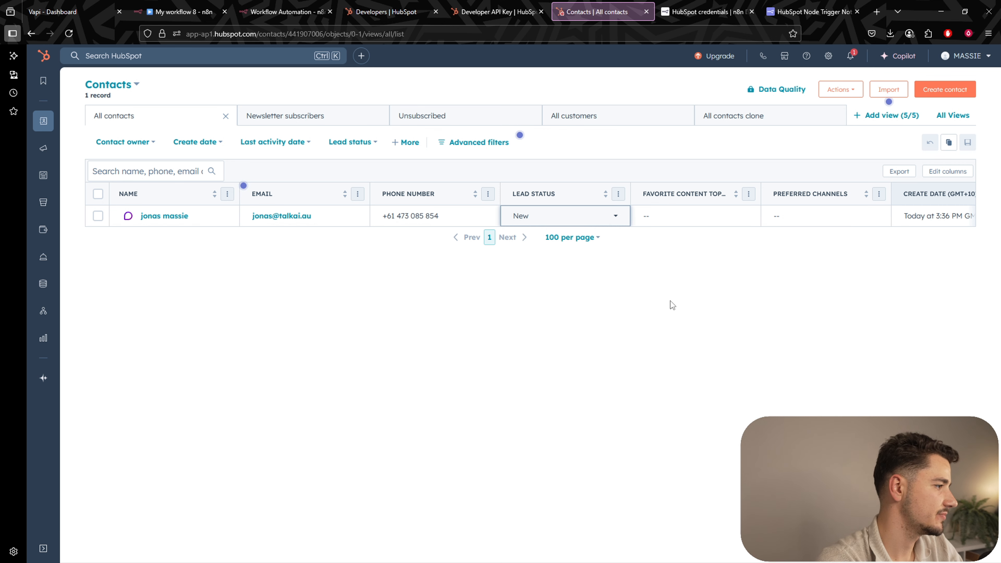
pyautogui.click(574, 218)
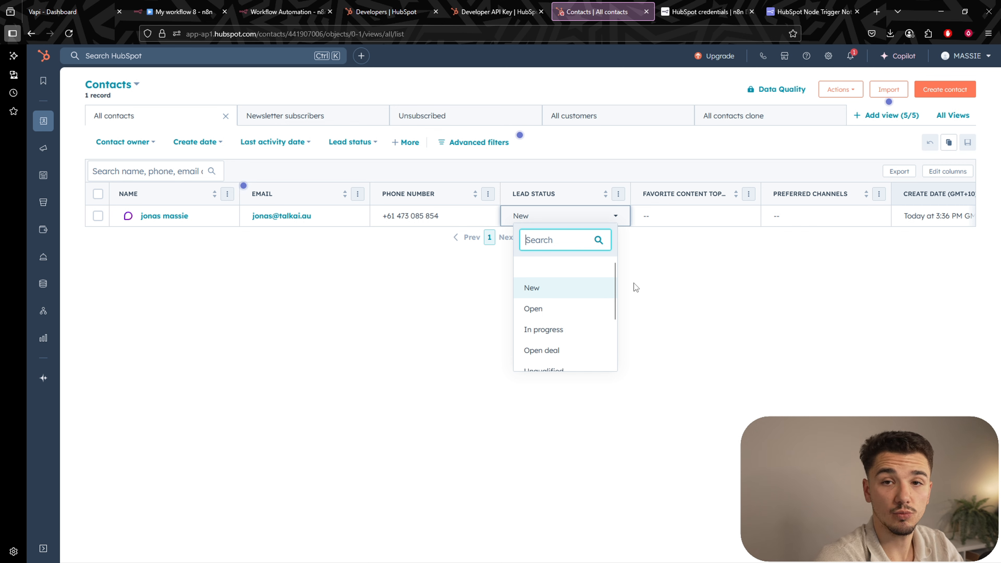
pyautogui.scroll(-2, 592, 310)
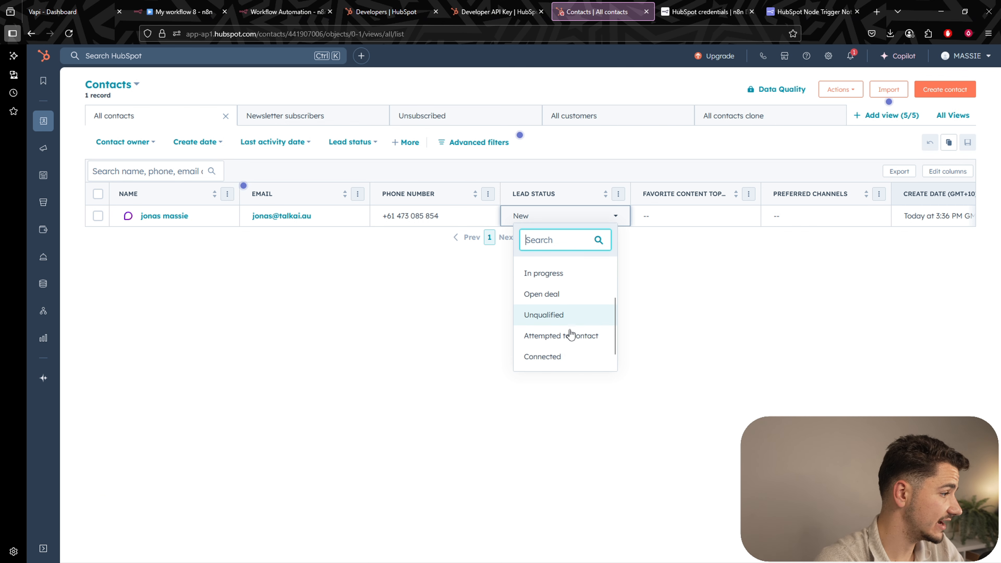
pyautogui.scroll(-1, 595, 317)
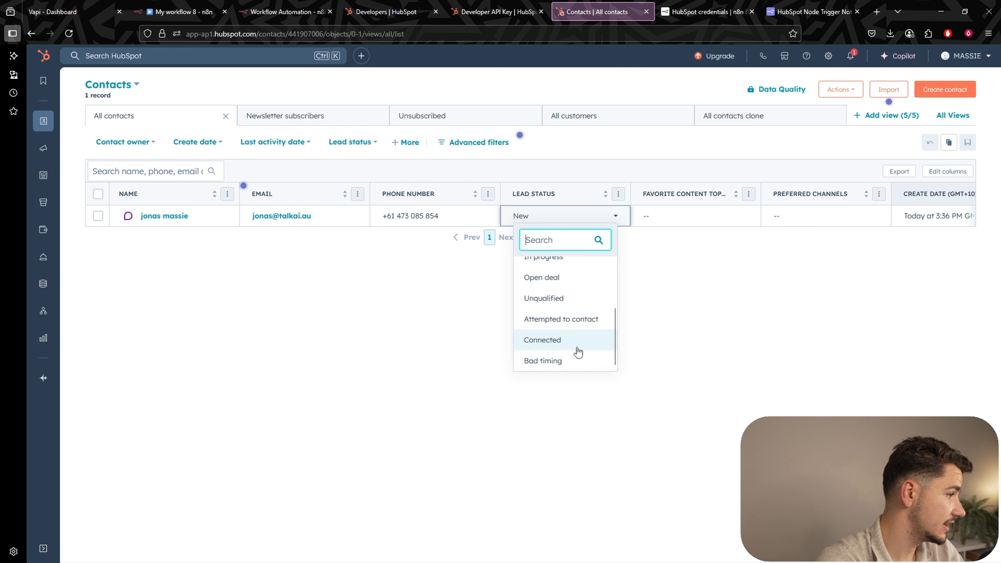
pyautogui.scroll(3, 577, 342)
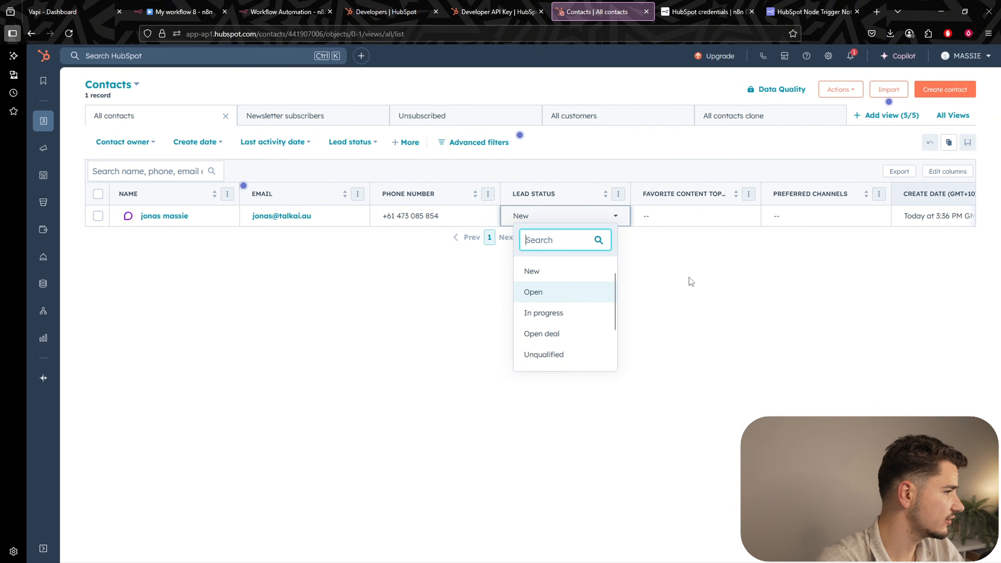
pyautogui.click(689, 279)
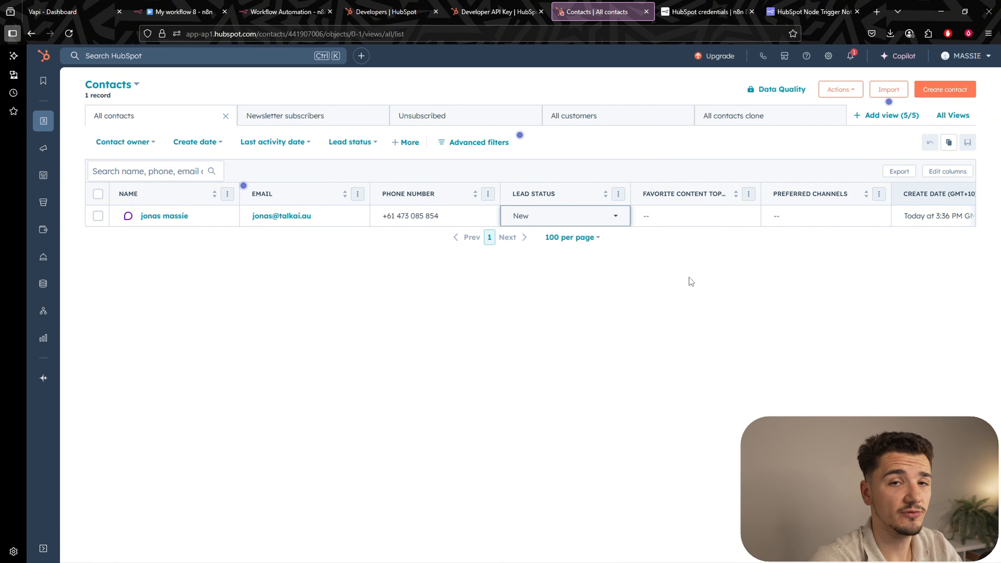
pyautogui.hotkey('ctrl', '2')
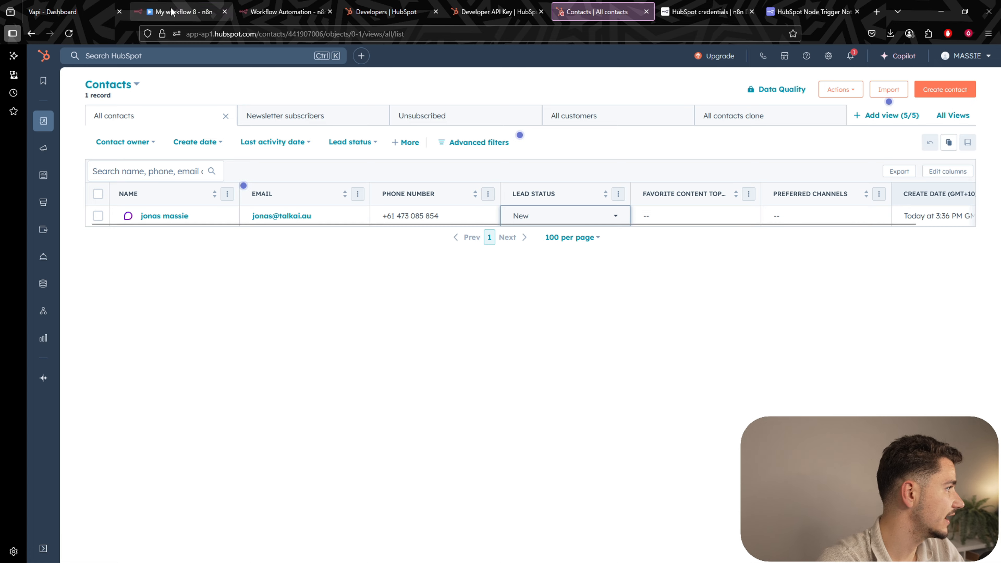
pyautogui.moveTo(518, 293); pyautogui.dragTo(598, 283)
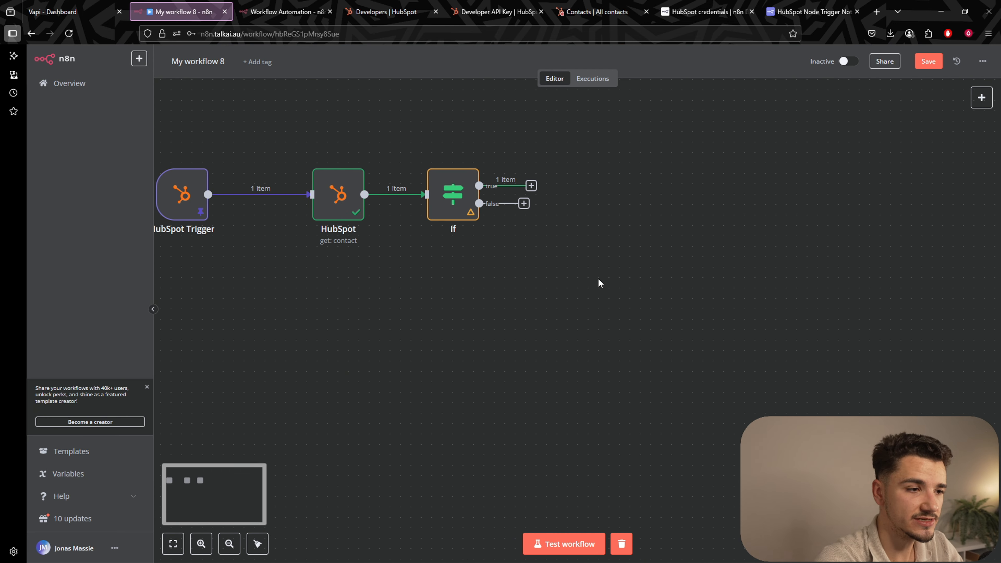
# Add an HTTP Request node with method POST on the If node's true branch.
pyautogui.click(531, 185)
pyautogui.write('h')
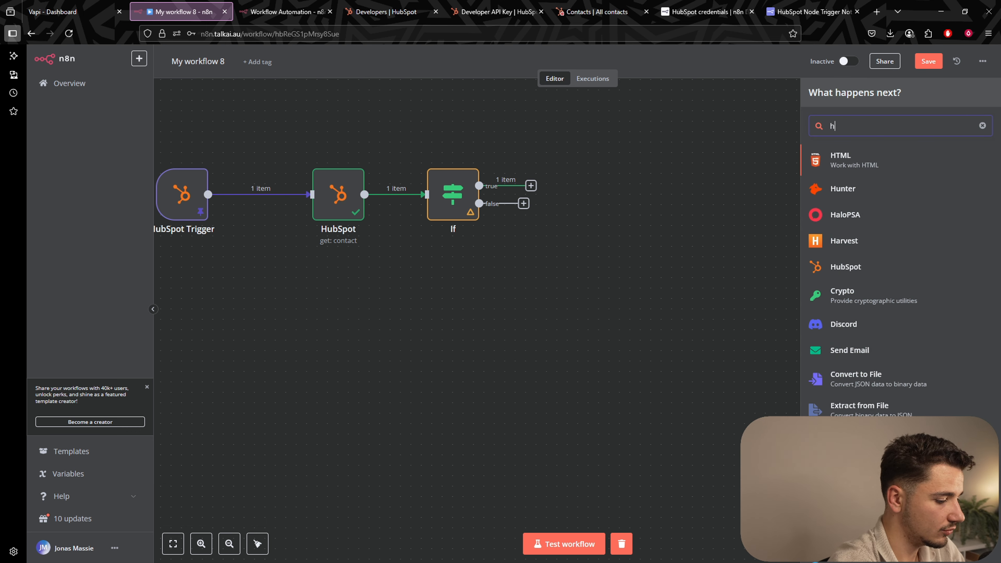
pyautogui.write('ttp')
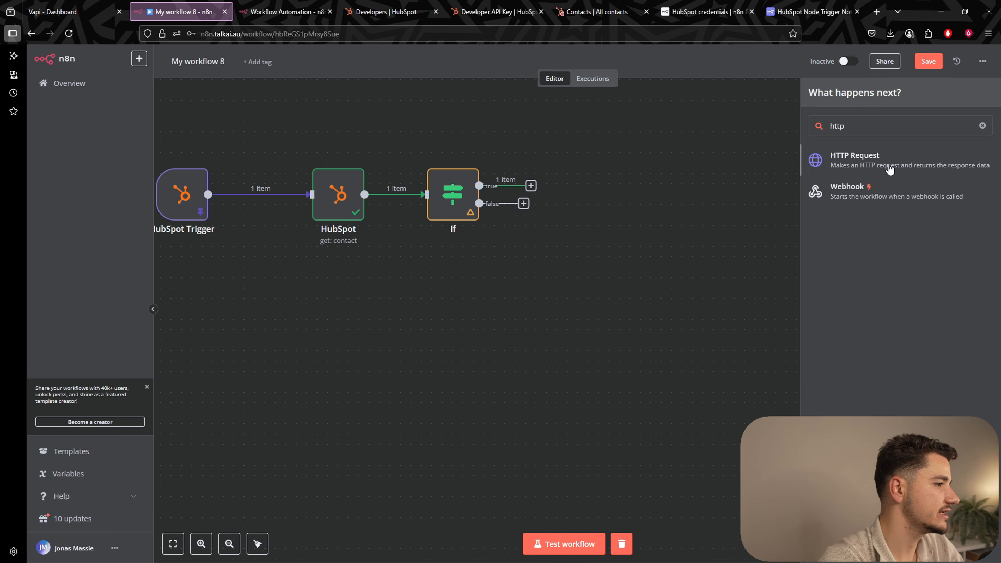
pyautogui.click(889, 169)
pyautogui.click(469, 148)
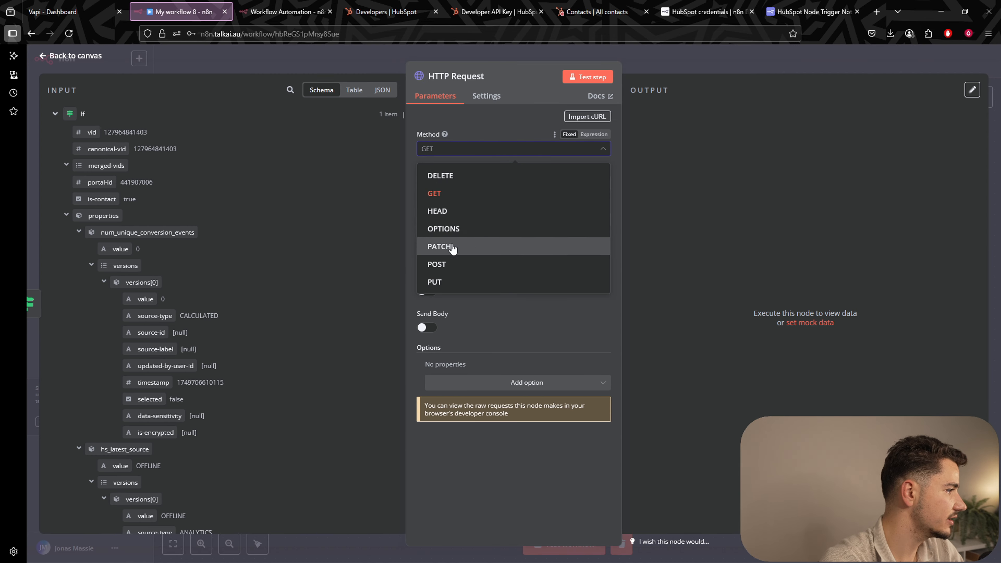
pyautogui.click(449, 264)
pyautogui.press('Escape')
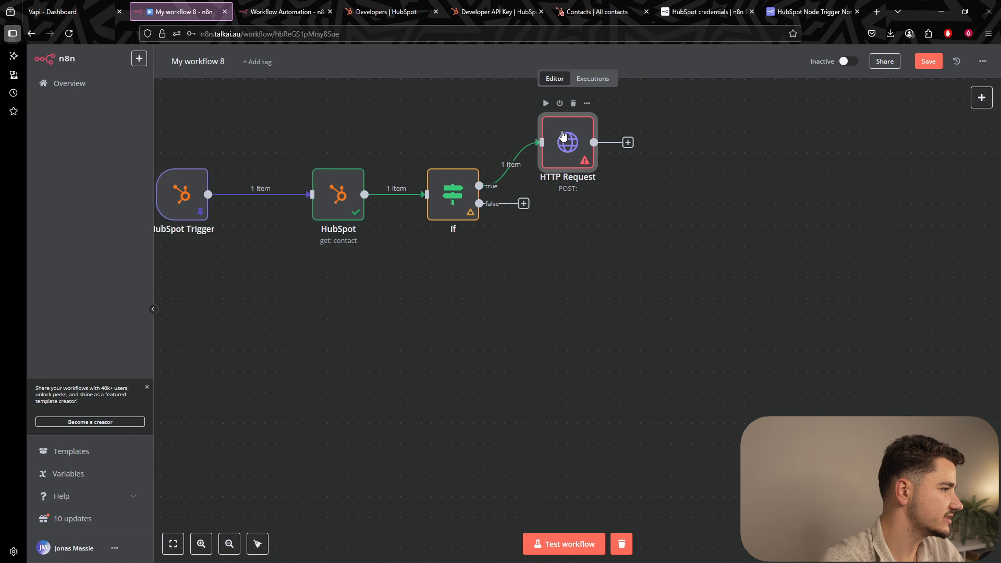
# Align the HTTP Request node level with the If node and reframe the canvas.
pyautogui.moveTo(563, 136); pyautogui.dragTo(614, 188)
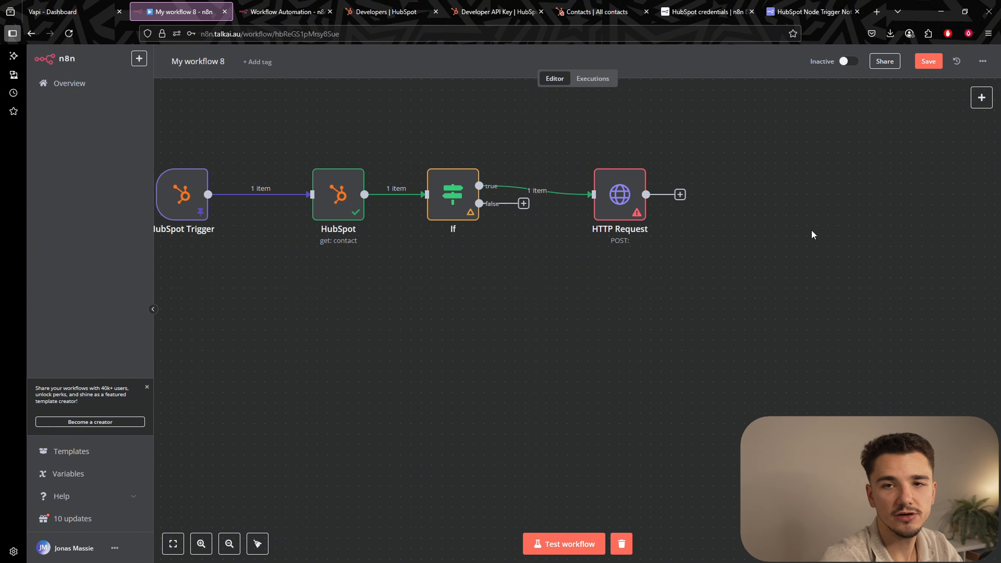
pyautogui.hscroll(5, 815, 233)
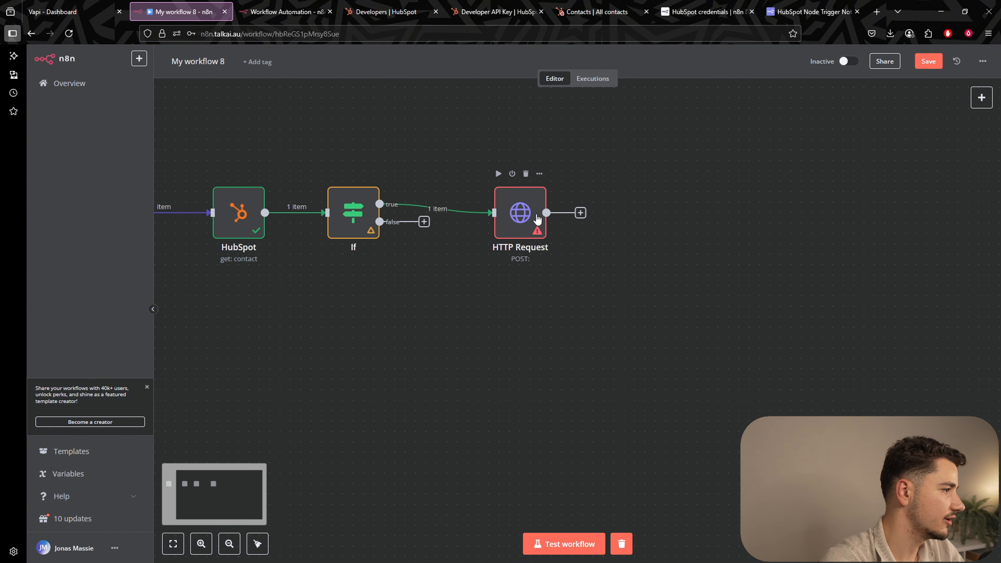
pyautogui.doubleClick(536, 216)
pyautogui.click(701, 66)
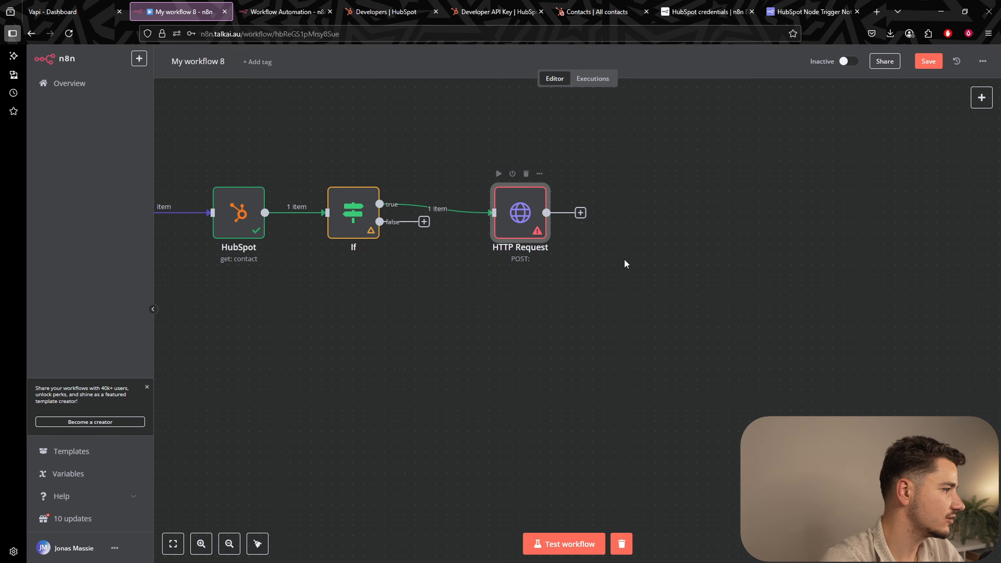
pyautogui.moveTo(626, 263); pyautogui.dragTo(628, 284)
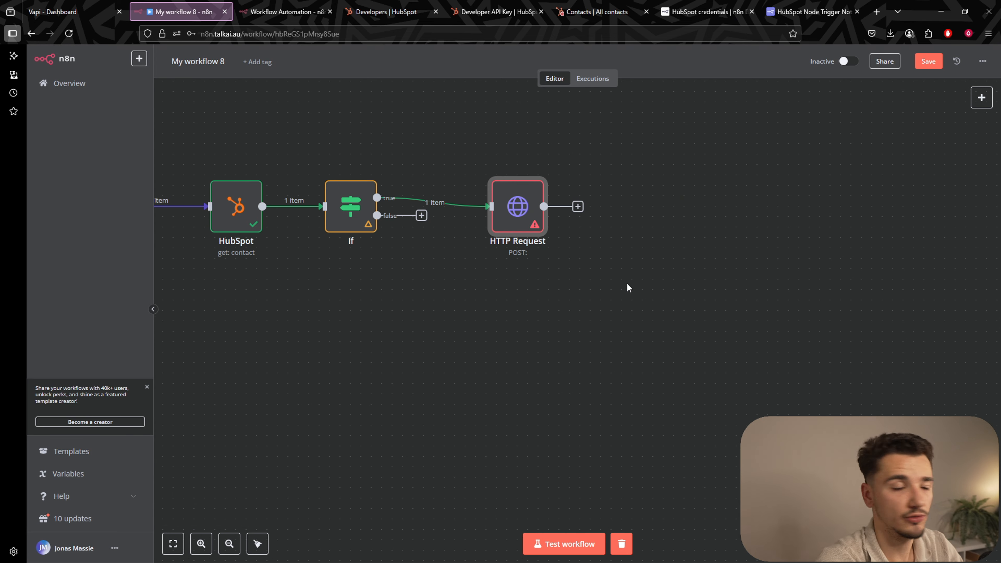
pyautogui.scroll(1, 626, 266)
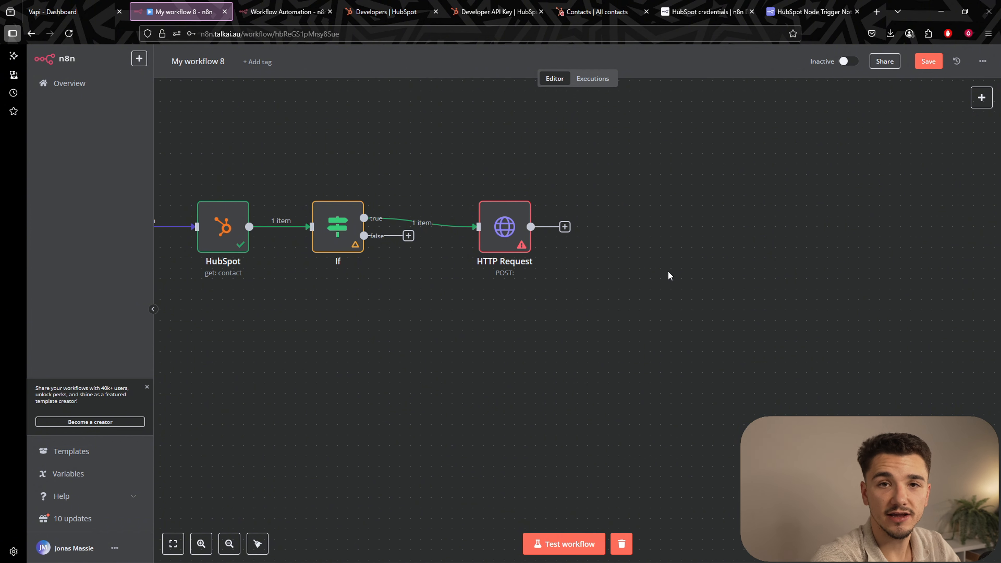
# Change the contact's Lead Status to In progress, then Open, then back to New.
pyautogui.click(597, 12)
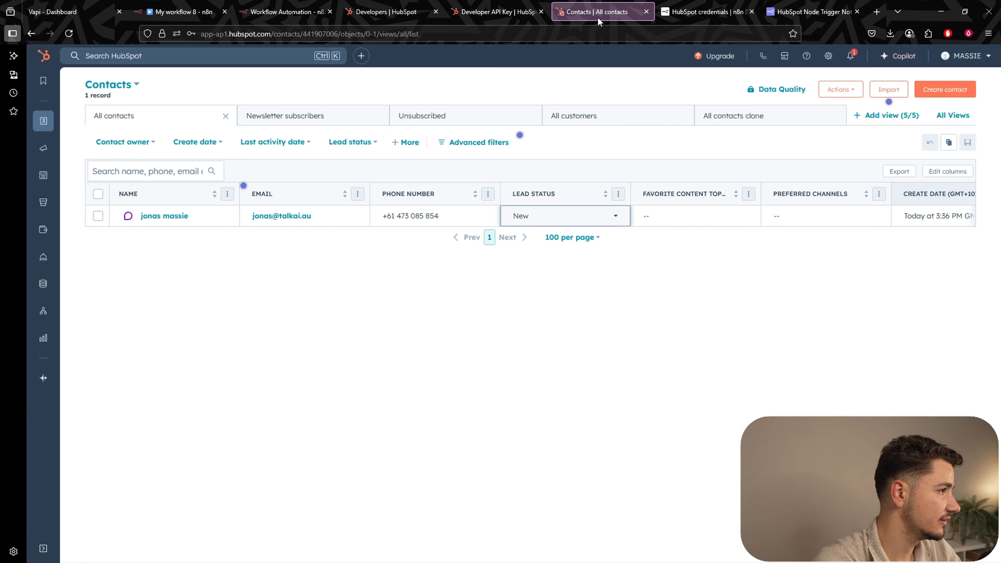
pyautogui.click(565, 216)
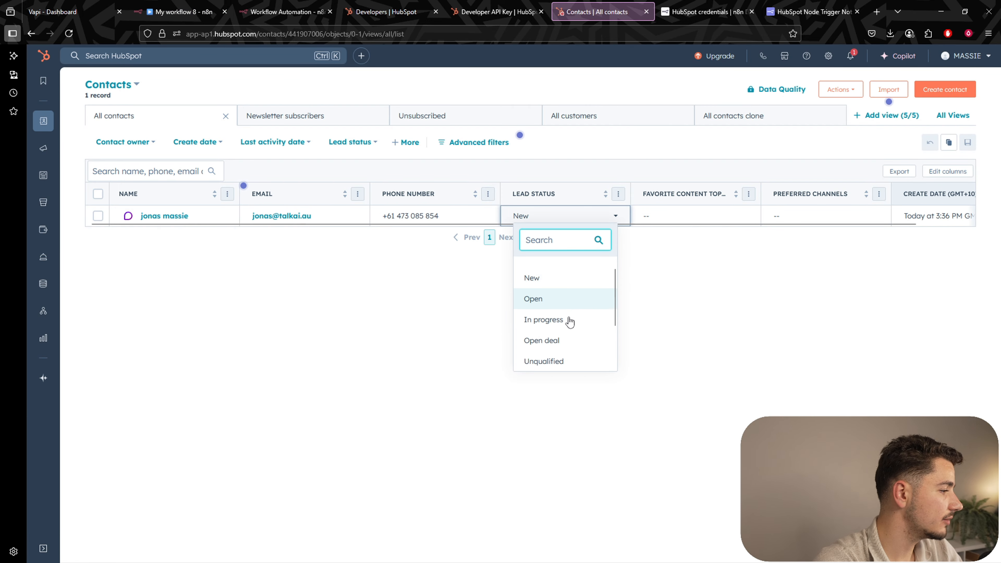
pyautogui.scroll(-3, 569, 320)
pyautogui.scroll(3, 530, 347)
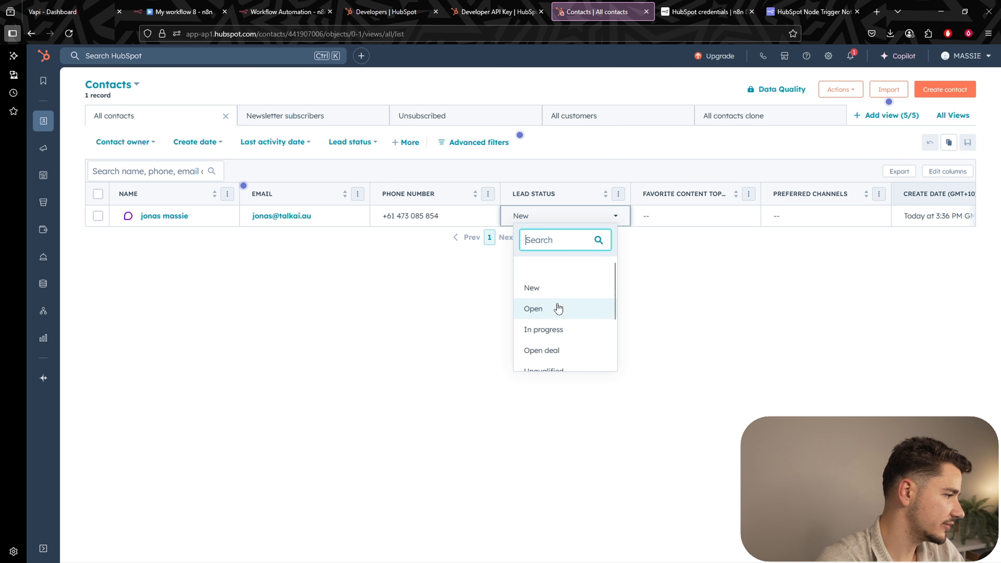
pyautogui.click(559, 331)
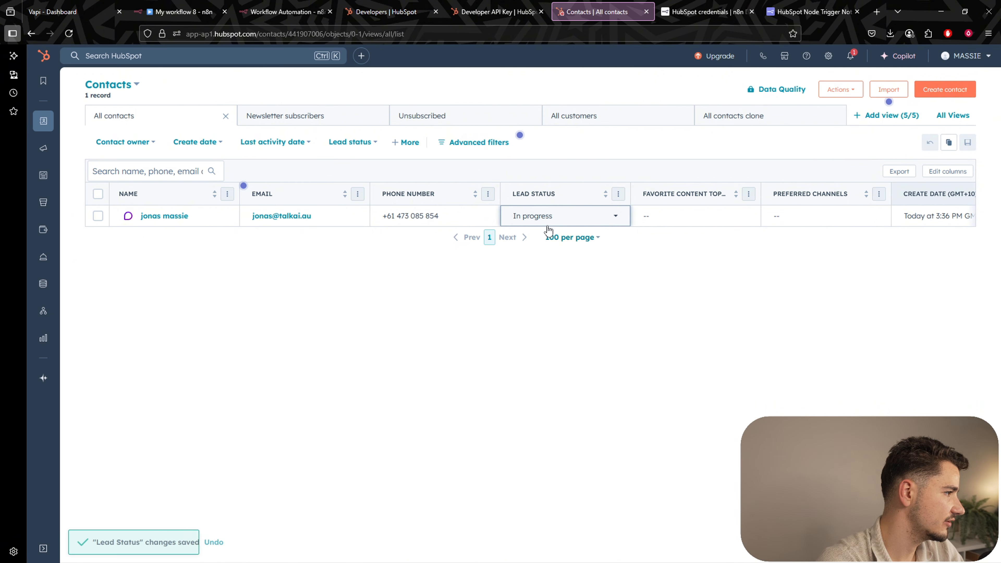
pyautogui.click(564, 216)
pyautogui.click(568, 268)
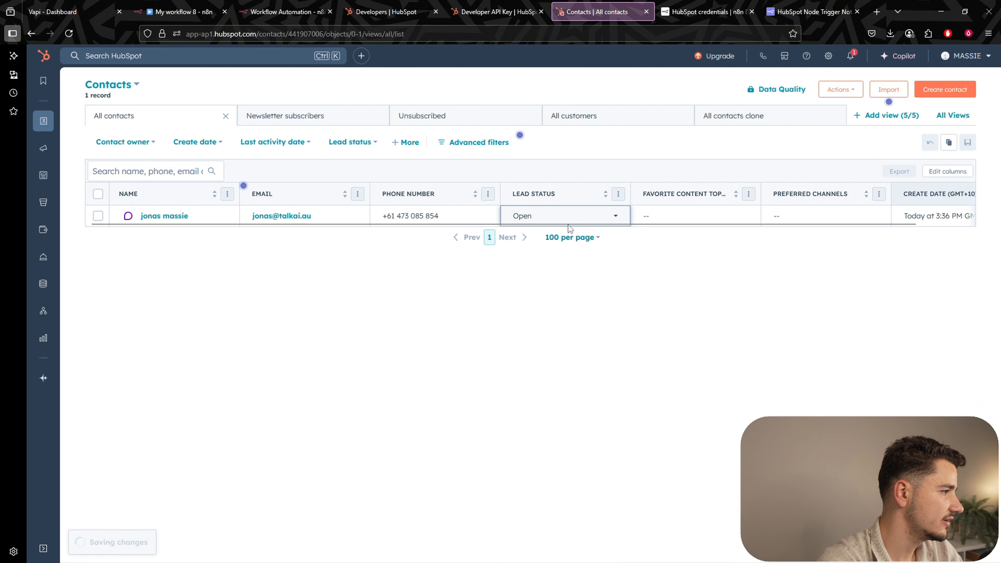
pyautogui.click(561, 216)
pyautogui.click(558, 266)
# Reopen the Lead Status list and close it again, keeping the status New.
pyautogui.click(537, 217)
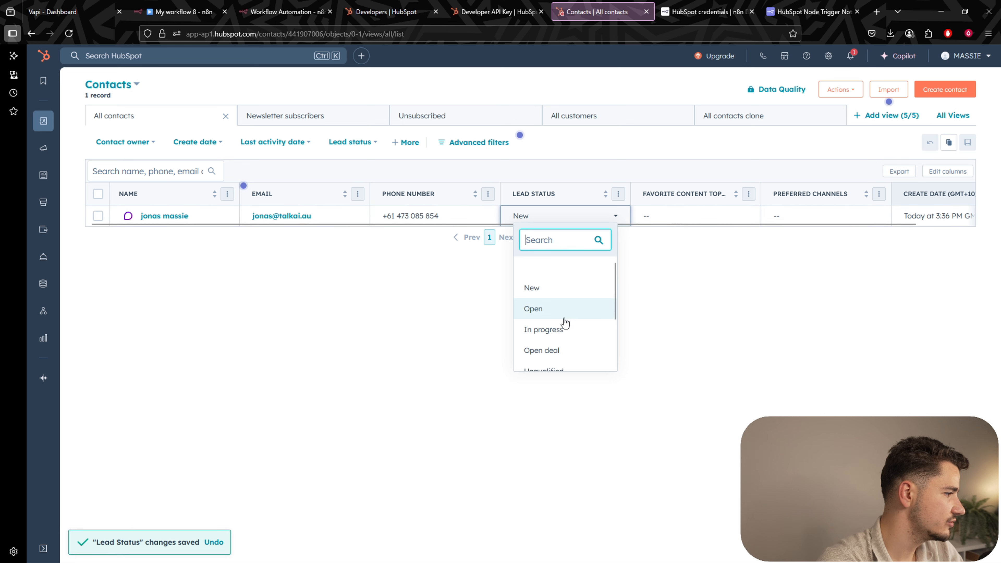
pyautogui.click(631, 320)
pyautogui.click(565, 215)
pyautogui.scroll(-2, 578, 309)
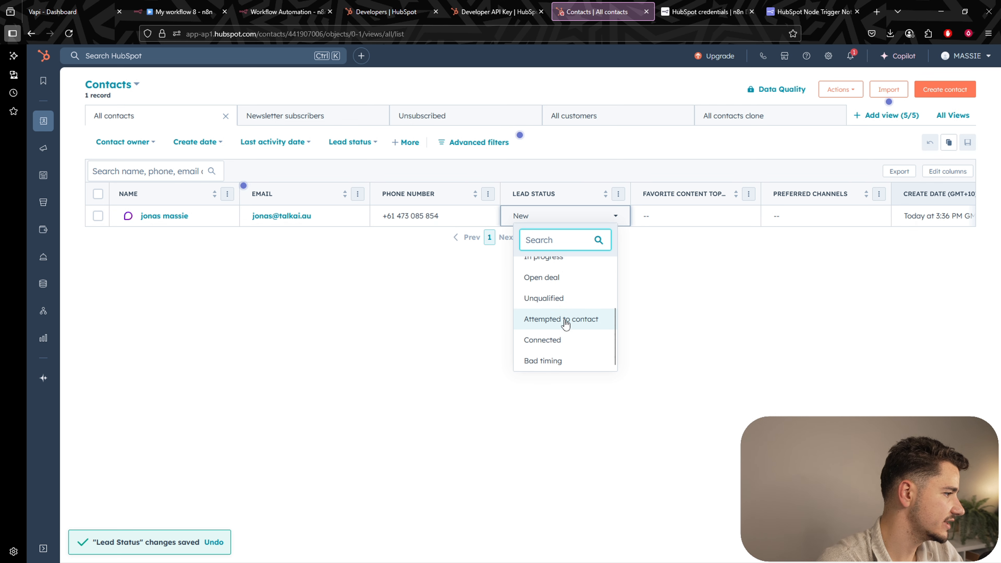
pyautogui.click(696, 318)
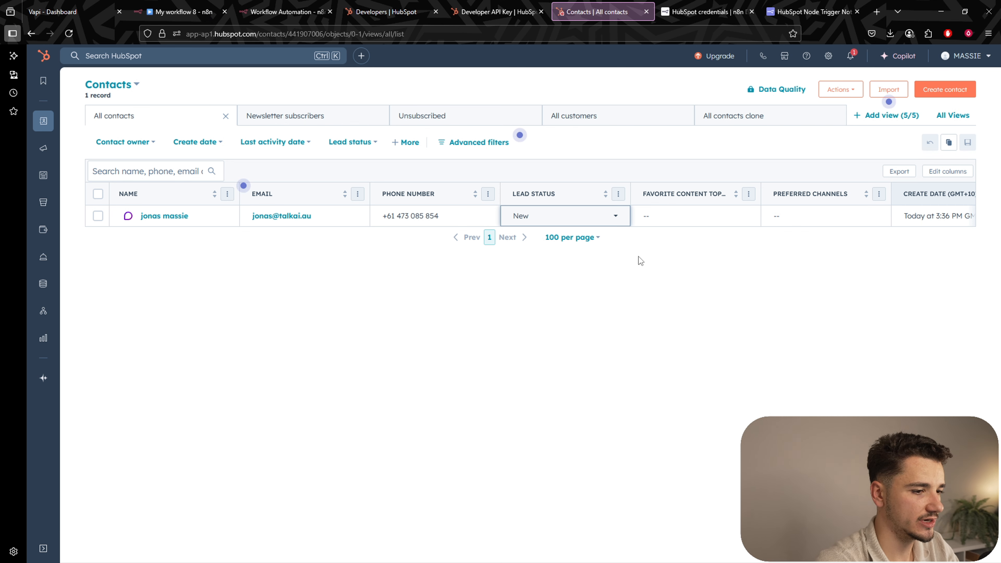
# Return to the n8n workflow and pan the canvas to the HTTP Request node.
pyautogui.click(181, 11)
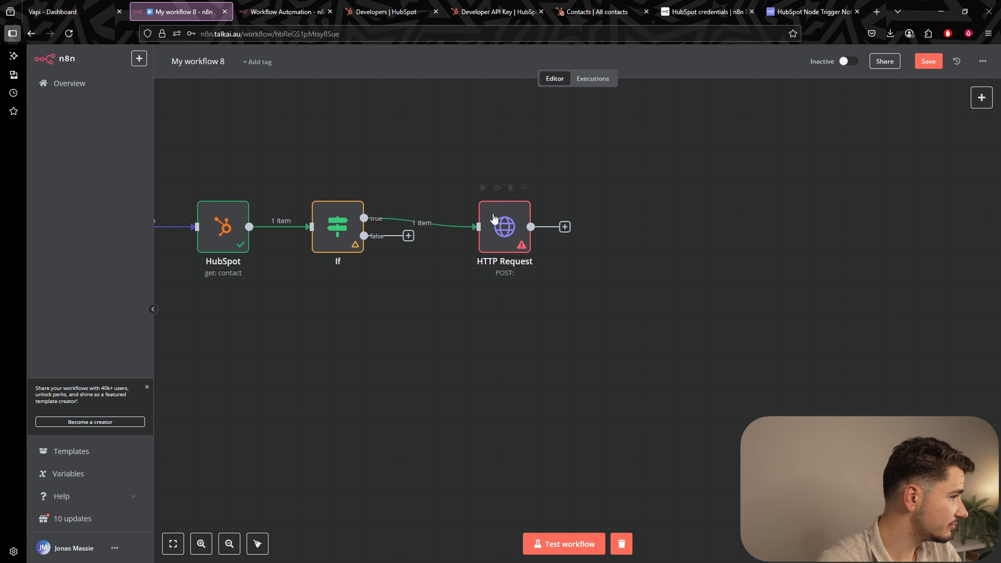
pyautogui.moveTo(484, 295); pyautogui.dragTo(578, 341)
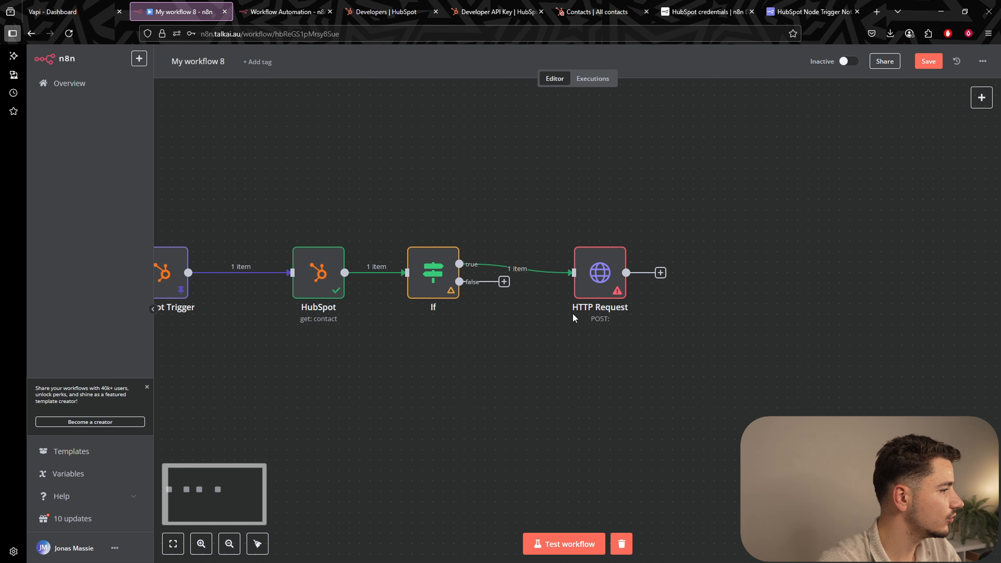
pyautogui.scroll(2, 587, 273)
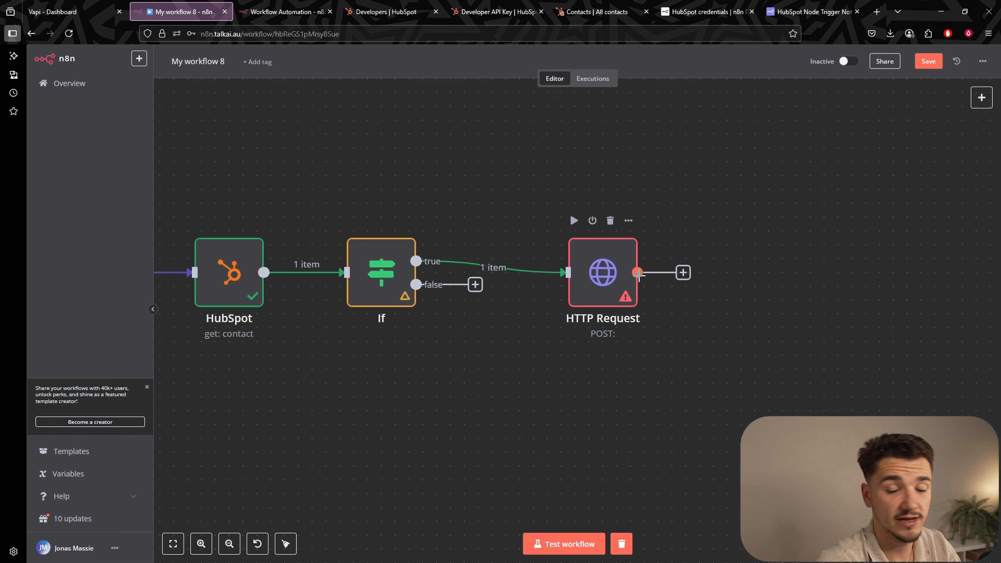
pyautogui.hscroll(3, 670, 284)
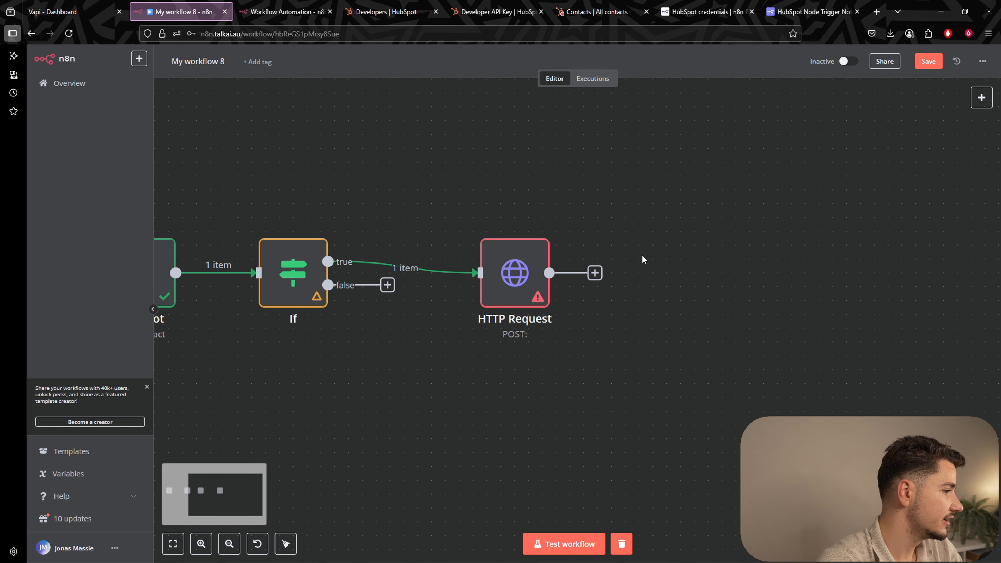
pyautogui.scroll(-1, 679, 333)
pyautogui.scroll(-1, 679, 333)
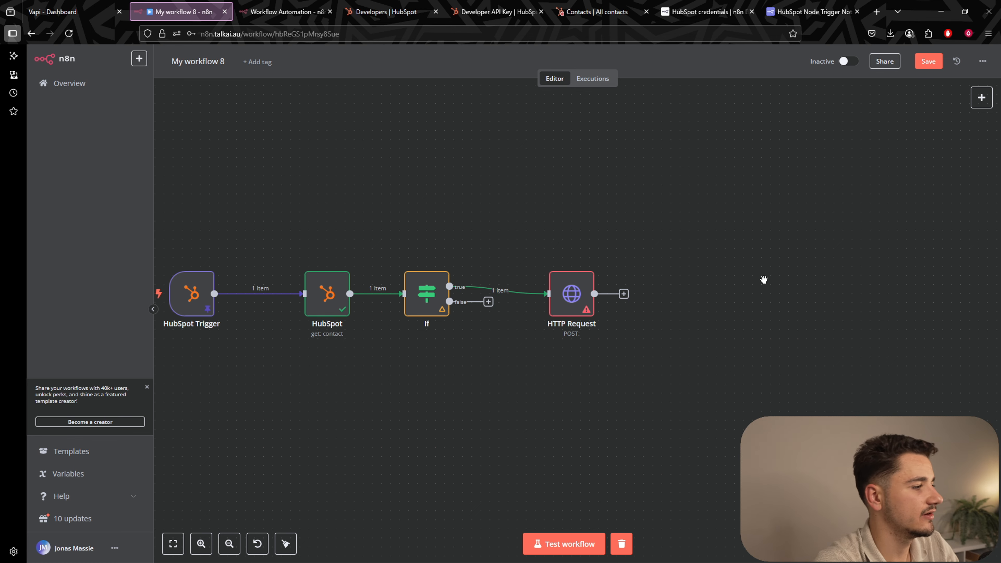
# Set the HTTP Request node's On Error setting to 'Continue (using error output)'.
pyautogui.click(581, 304)
pyautogui.doubleClick(582, 305)
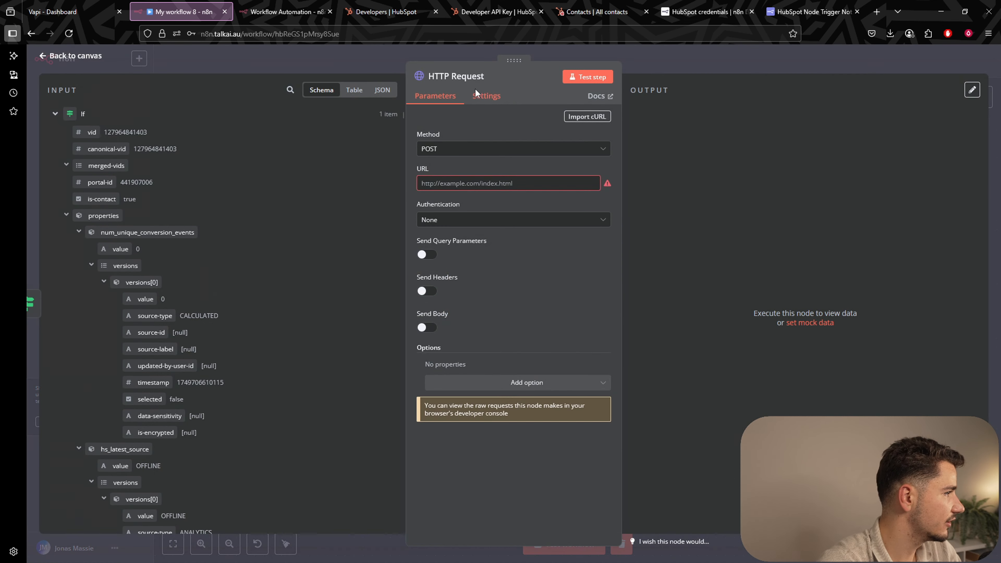
pyautogui.click(480, 94)
pyautogui.click(485, 277)
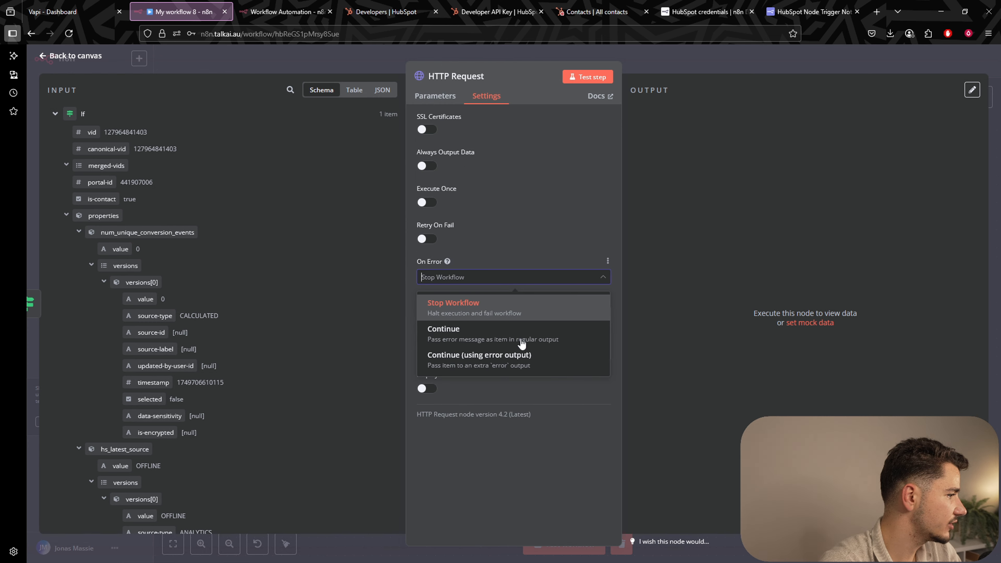
pyautogui.click(453, 361)
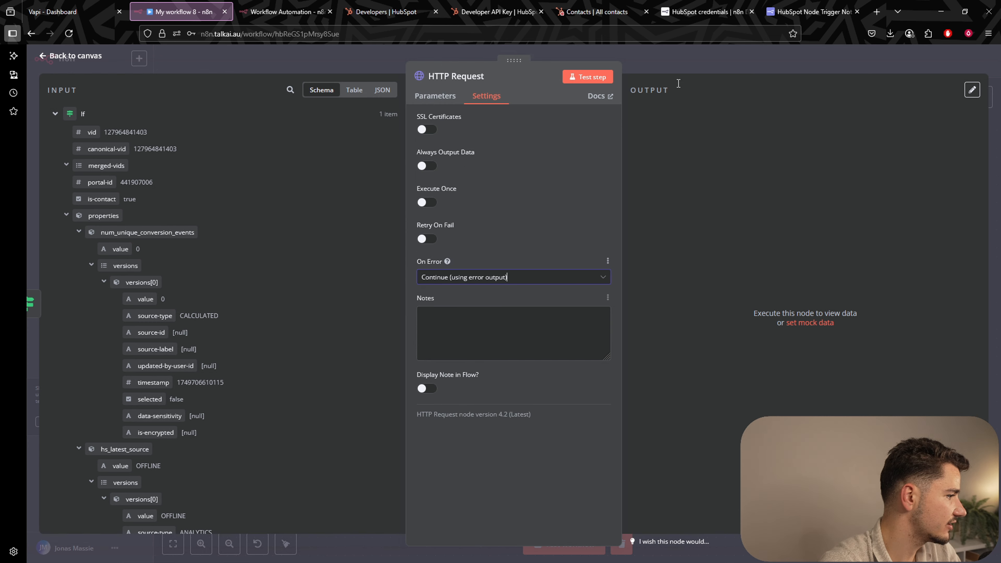
pyautogui.click(706, 58)
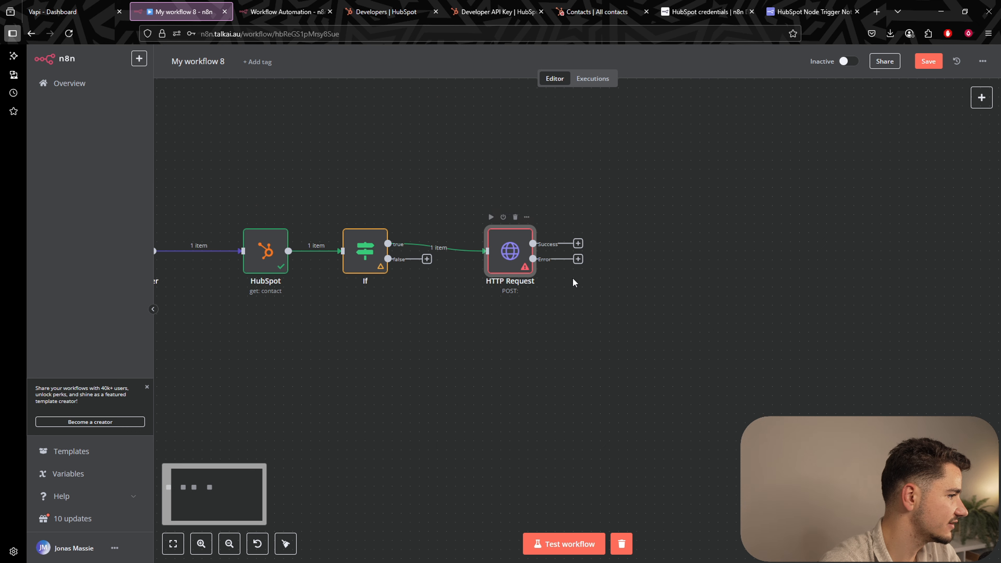
pyautogui.moveTo(605, 304); pyautogui.dragTo(564, 315)
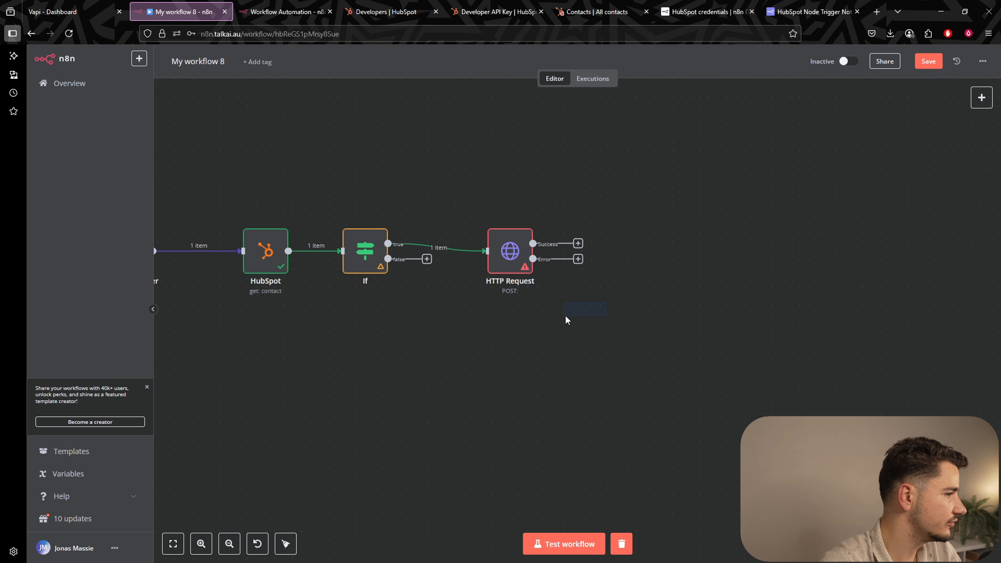
pyautogui.moveTo(677, 289); pyautogui.dragTo(602, 323)
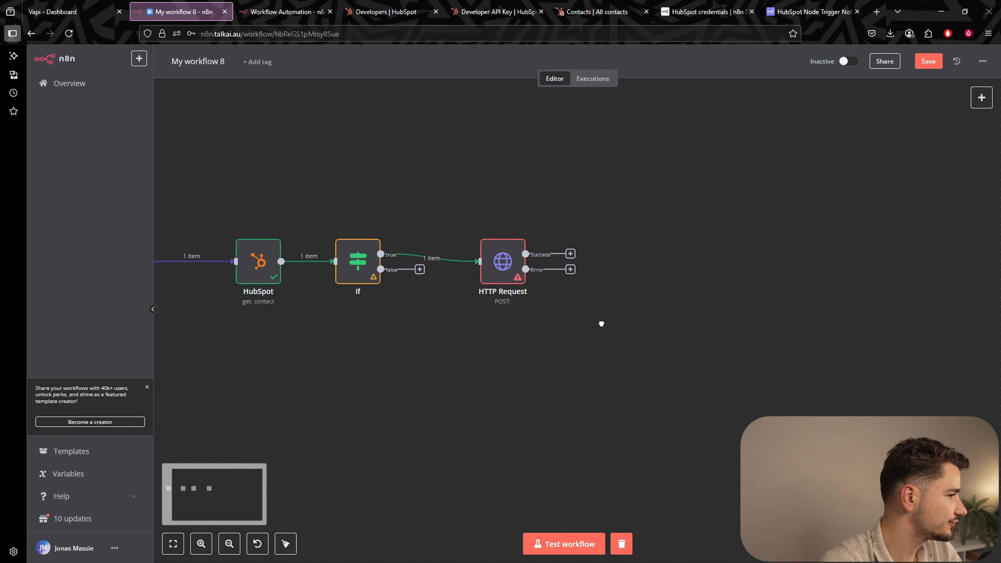
# Add a HubSpot 'Create or update a contact' node (HubSpot1) on the Success output.
pyautogui.click(570, 254)
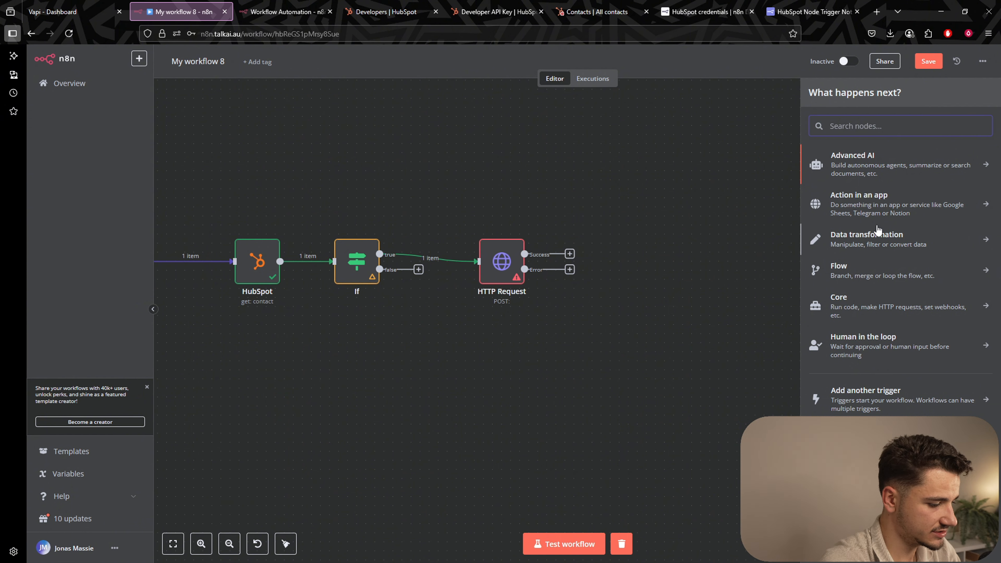
pyautogui.write('hubspo')
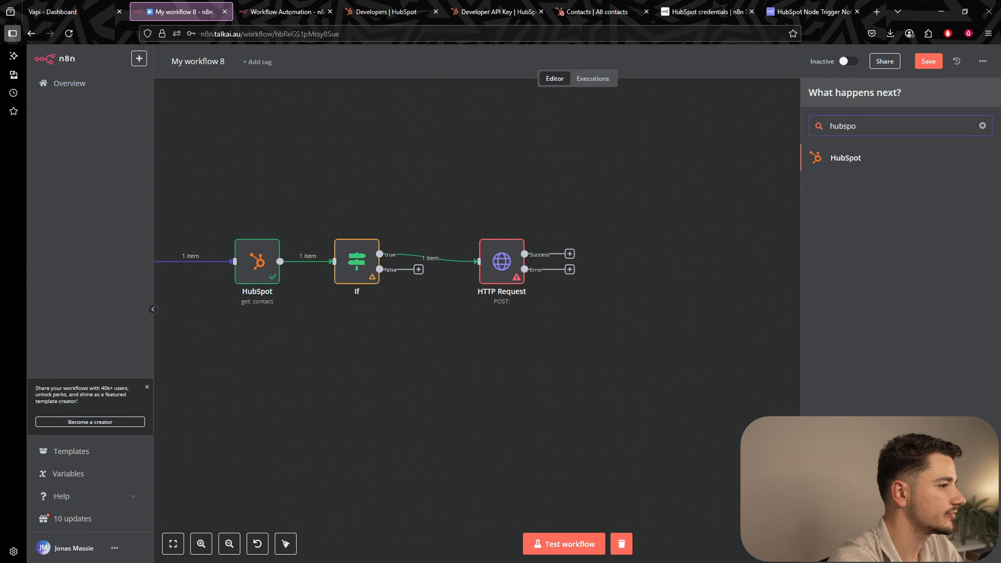
pyautogui.click(883, 157)
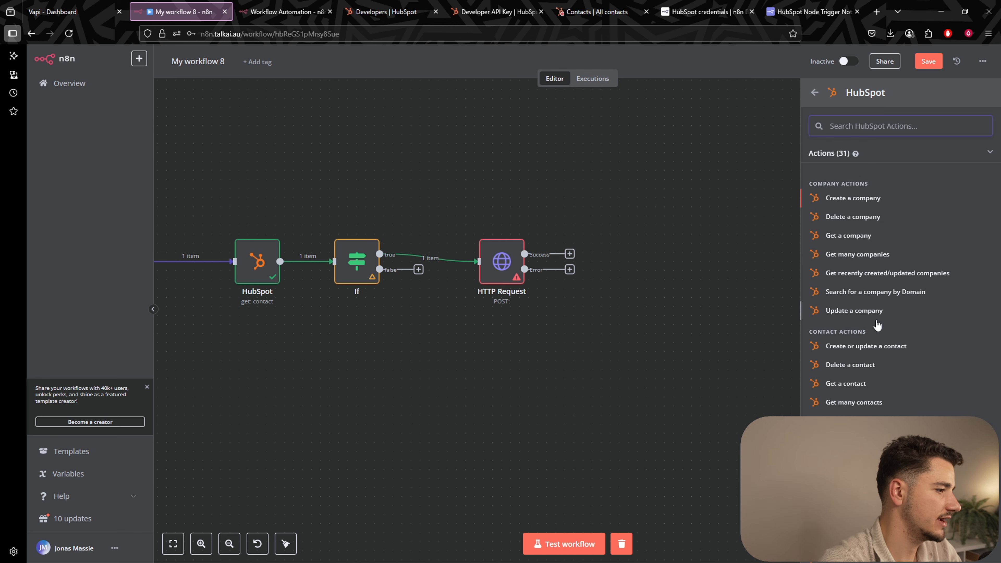
pyautogui.scroll(-3, 843, 260)
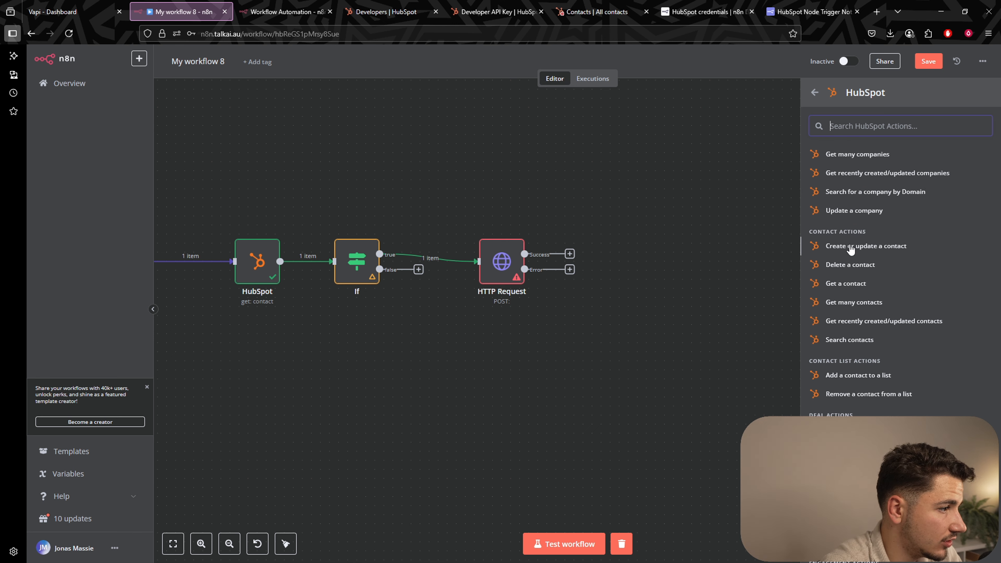
pyautogui.click(842, 248)
pyautogui.click(652, 60)
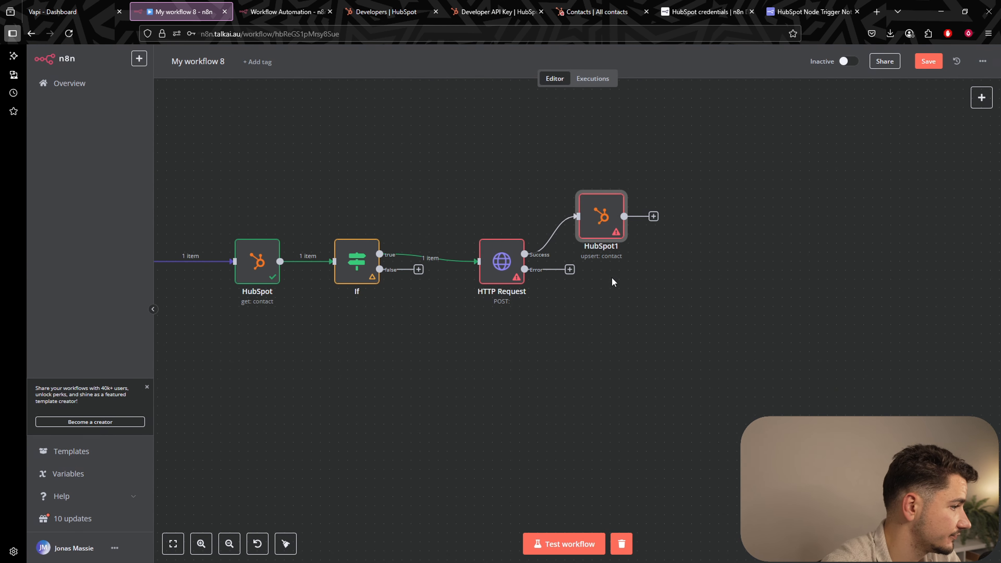
# Add HubSpot2 'Create or update a contact' on the Error output, placed below HubSpot1.
pyautogui.click(570, 269)
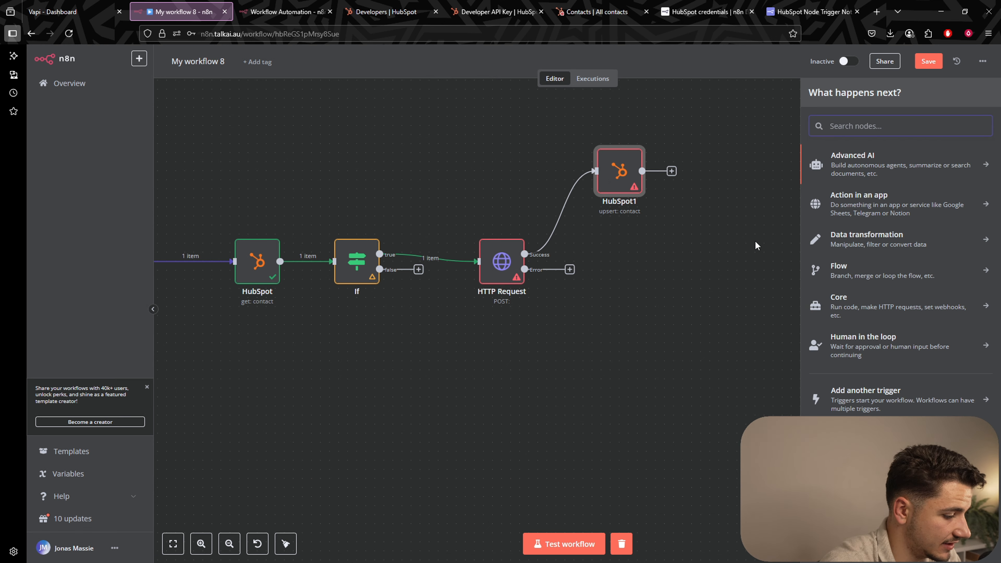
pyautogui.write('hubspot')
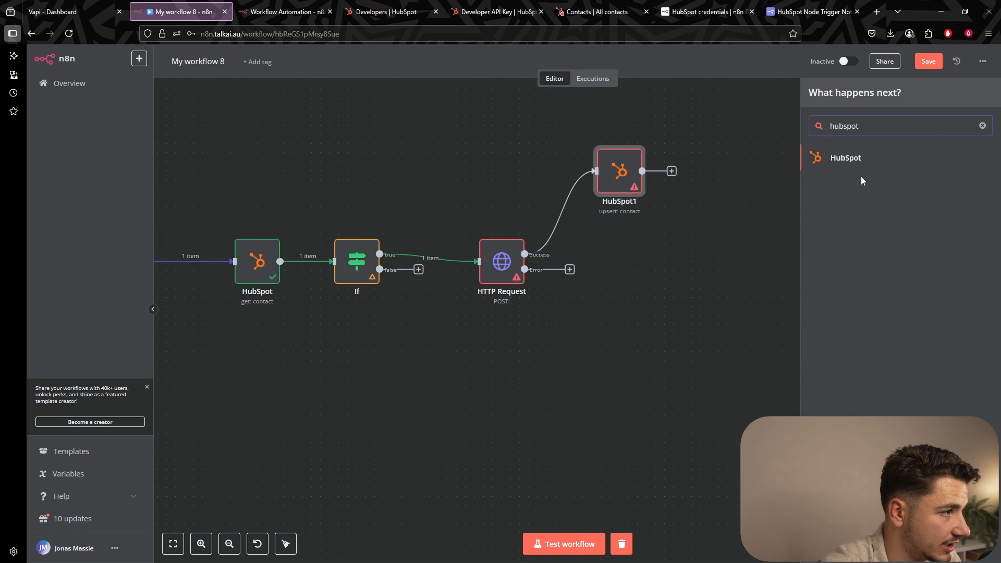
pyautogui.click(862, 165)
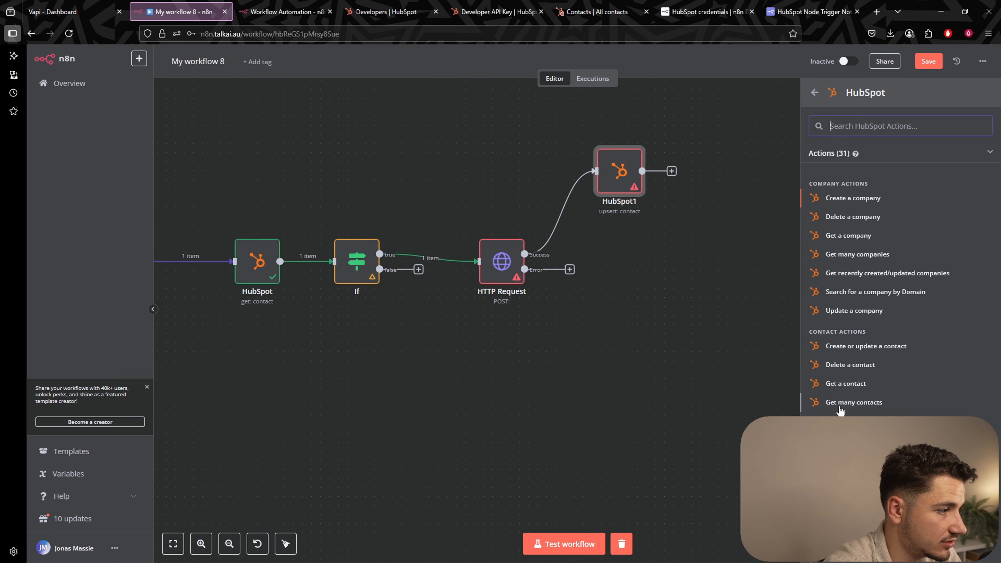
pyautogui.click(850, 347)
pyautogui.press('Escape')
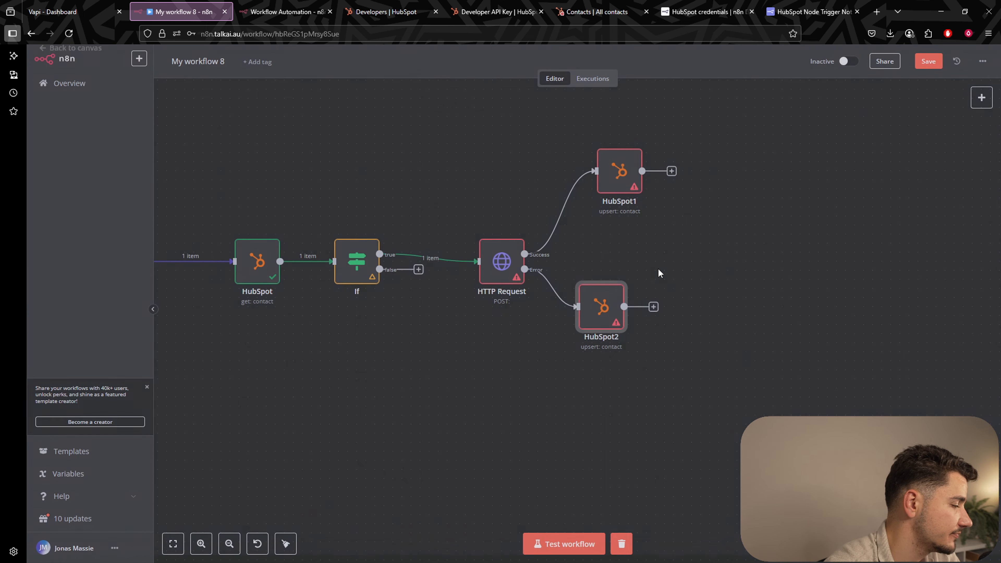
pyautogui.moveTo(629, 323); pyautogui.dragTo(635, 338)
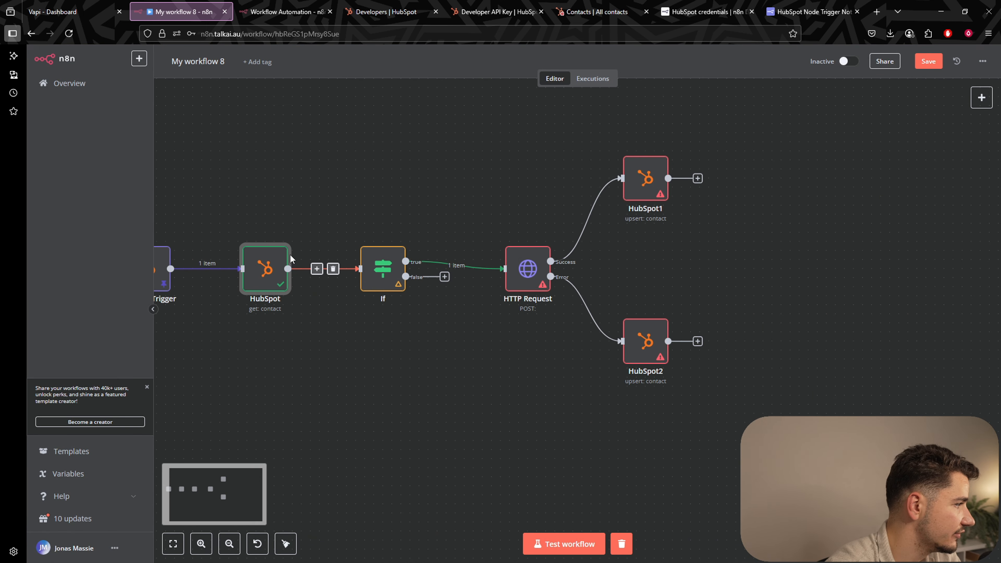
pyautogui.moveTo(412, 389); pyautogui.dragTo(364, 415)
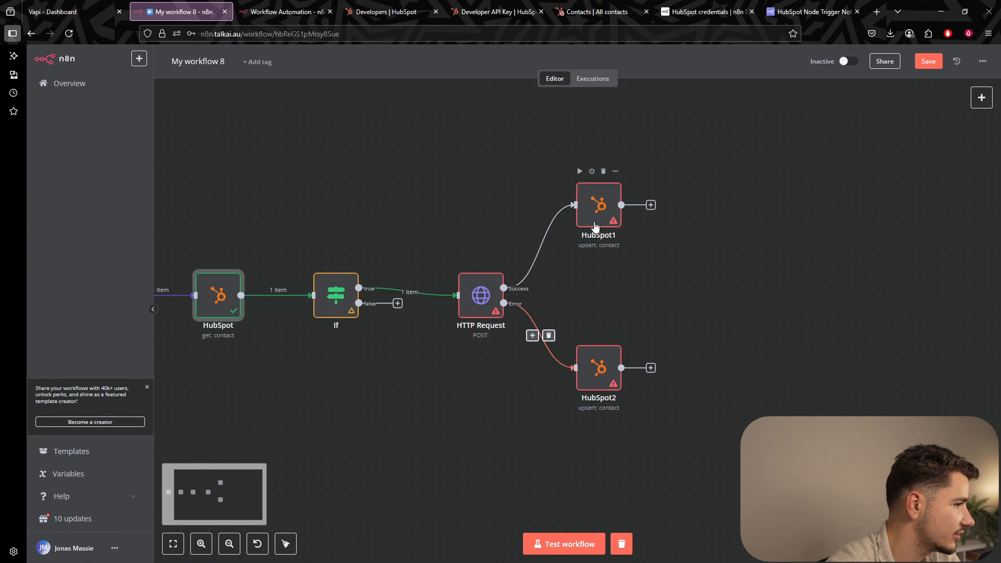
pyautogui.moveTo(595, 215); pyautogui.dragTo(604, 215)
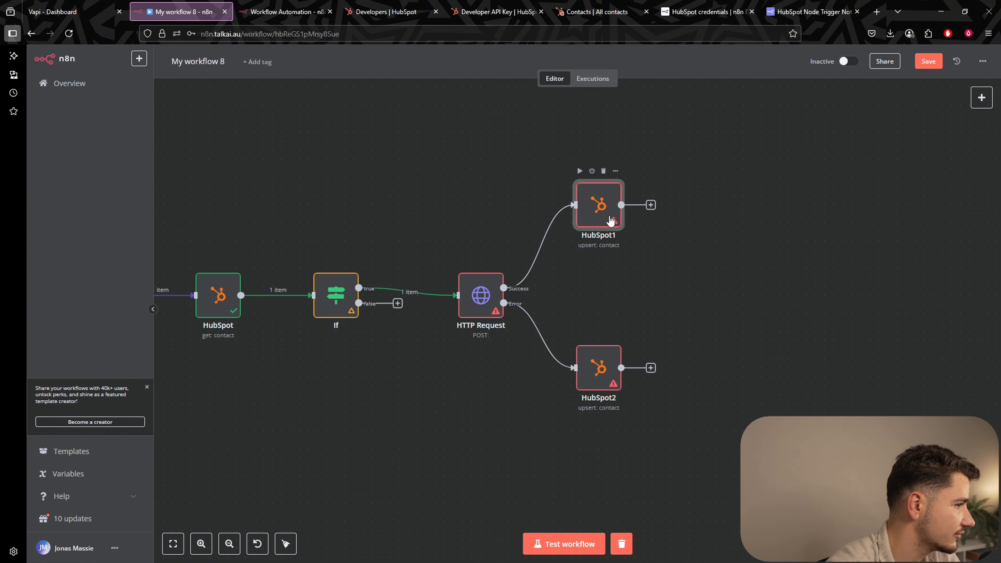
# Open HubSpot1 and look at its Email field before closing it.
pyautogui.doubleClick(607, 219)
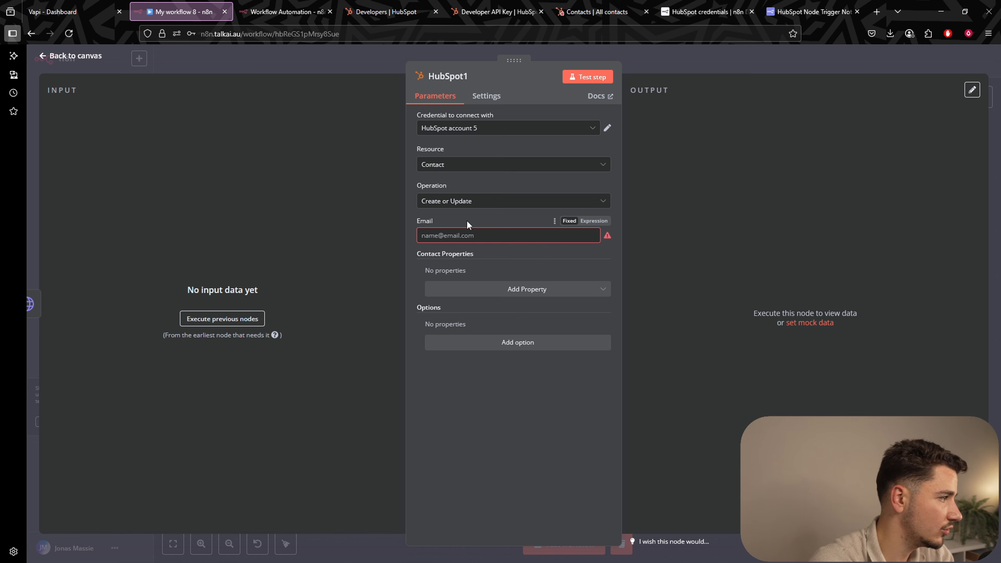
pyautogui.click(459, 234)
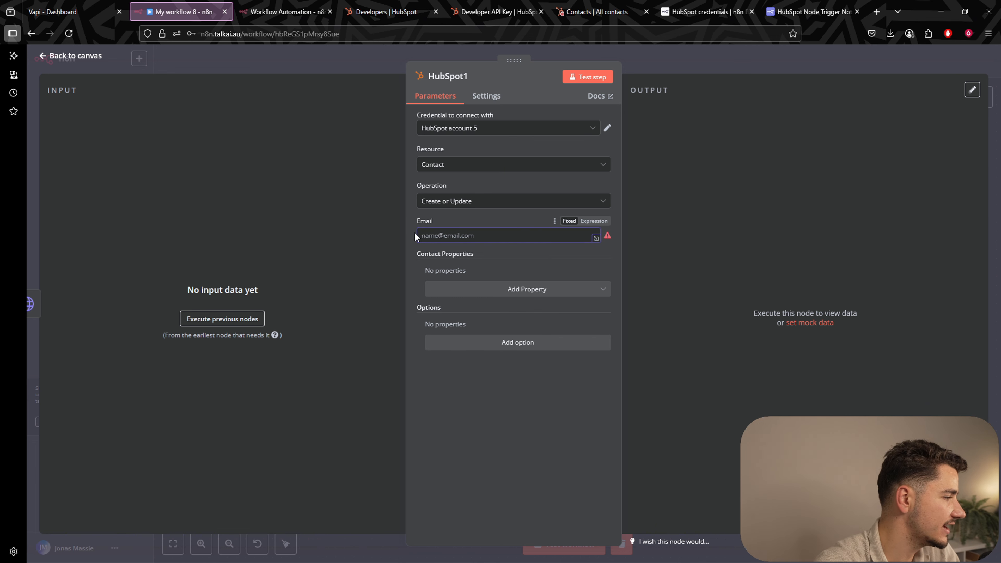
pyautogui.click(682, 64)
pyautogui.hscroll(-4, 395, 388)
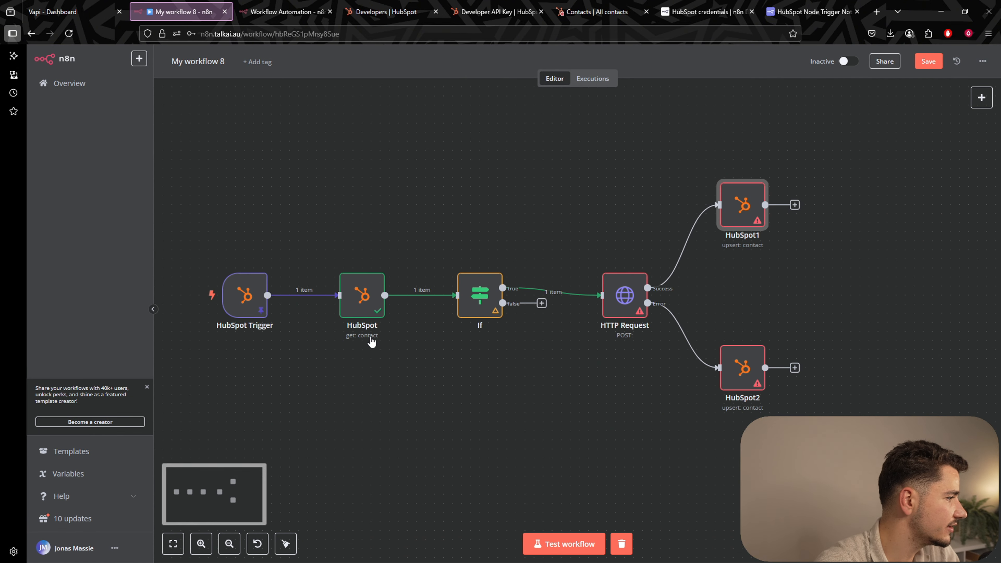
# Search the get-contact node's output for the 'ema' email property.
pyautogui.doubleClick(360, 307)
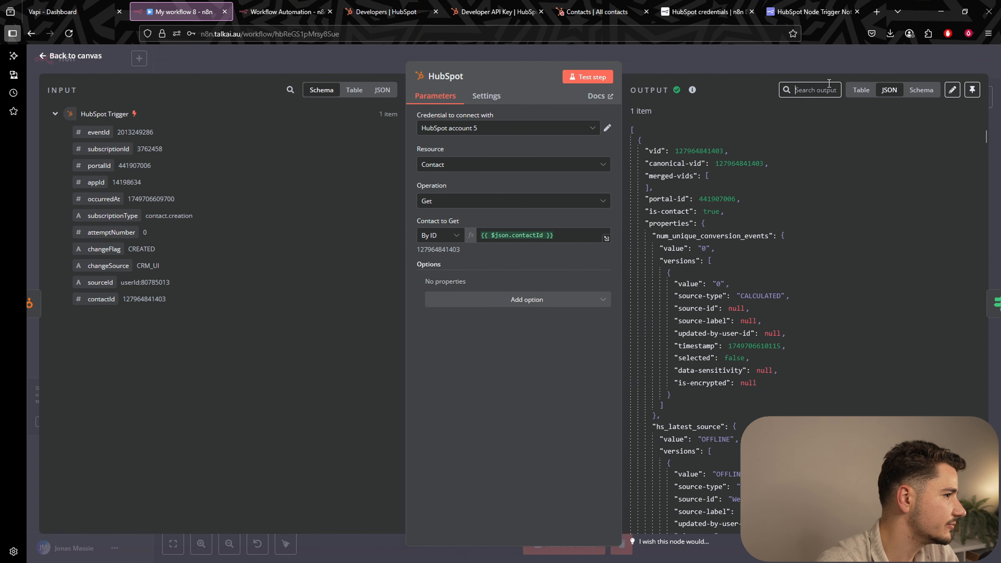
pyautogui.click(831, 85)
pyautogui.write('email')
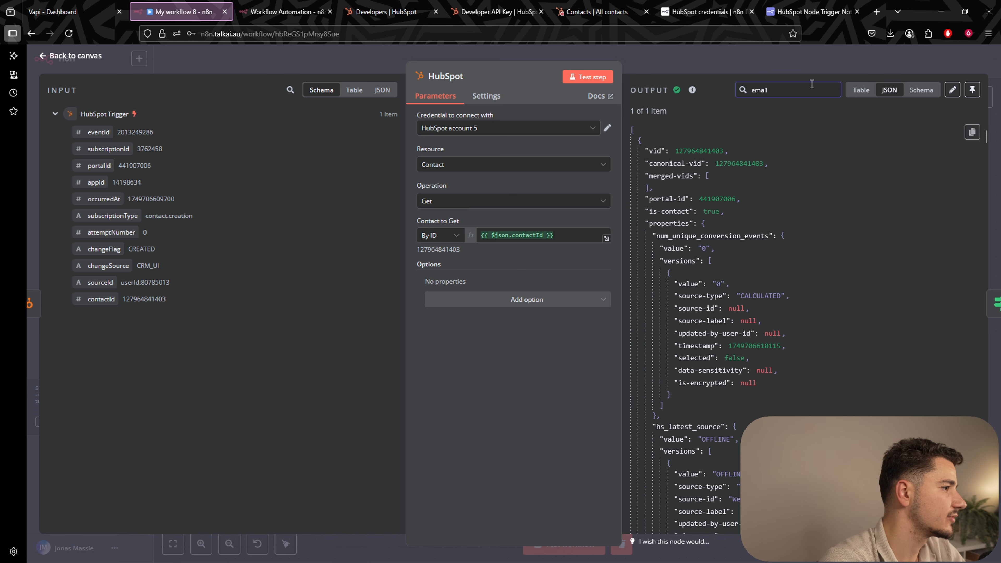
pyautogui.scroll(-10, 804, 233)
pyautogui.scroll(-10, 803, 233)
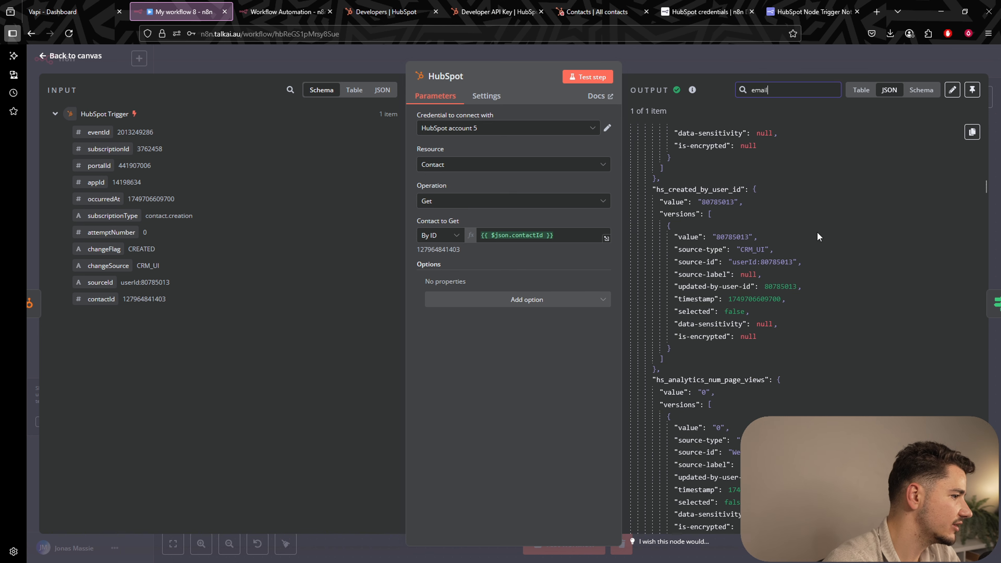
pyautogui.scroll(-10, 816, 236)
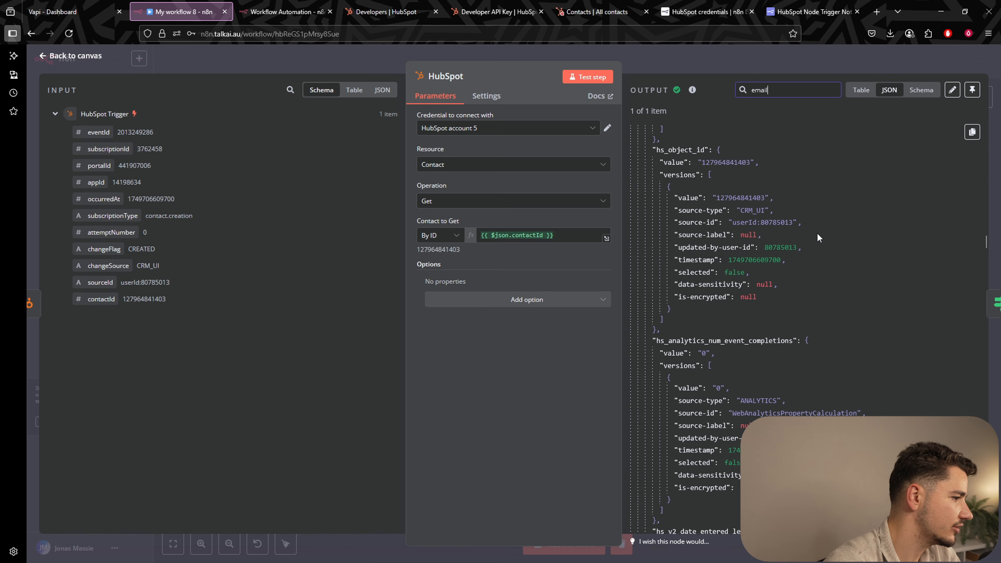
pyautogui.click(793, 53)
# Reframe the canvas and save 'My workflow 8'.
pyautogui.moveTo(638, 457); pyautogui.dragTo(539, 434)
pyautogui.moveTo(666, 264); pyautogui.dragTo(754, 263)
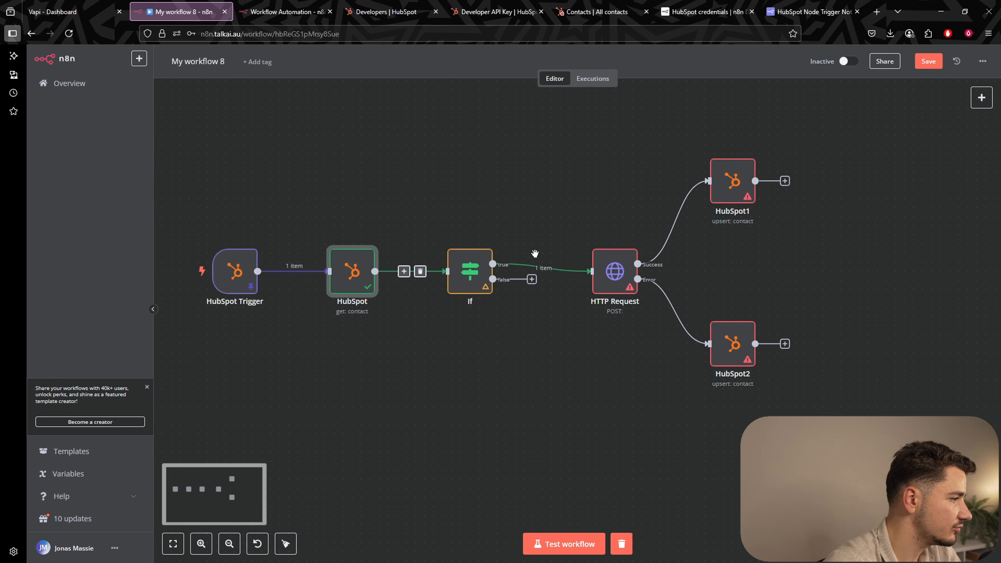
pyautogui.click(928, 61)
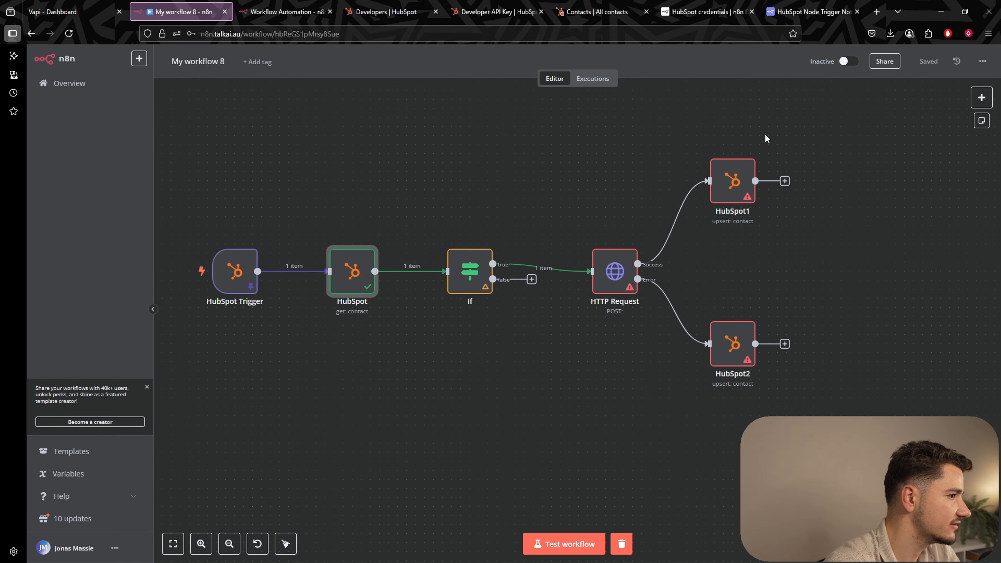
pyautogui.moveTo(560, 148); pyautogui.dragTo(630, 164)
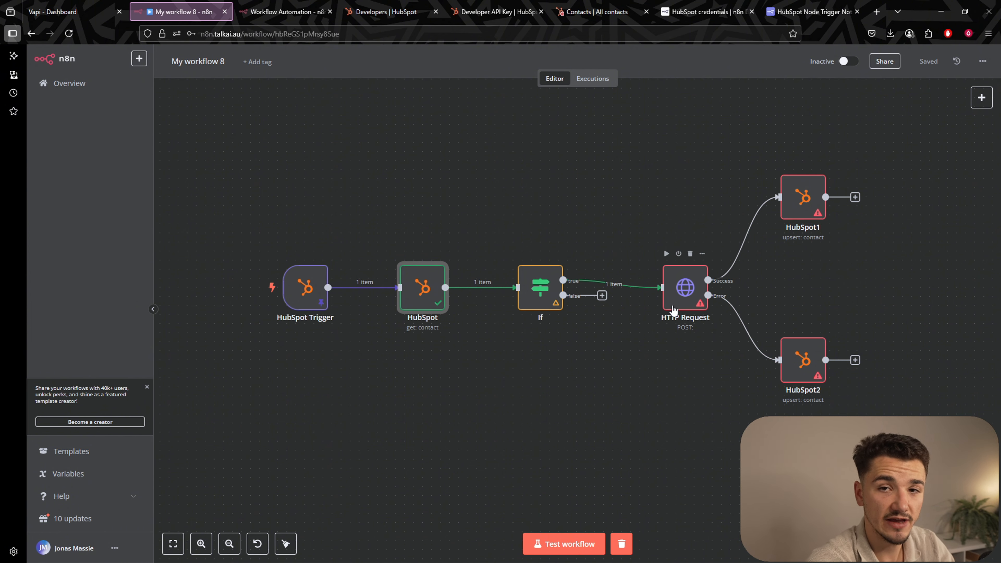
pyautogui.doubleClick(681, 302)
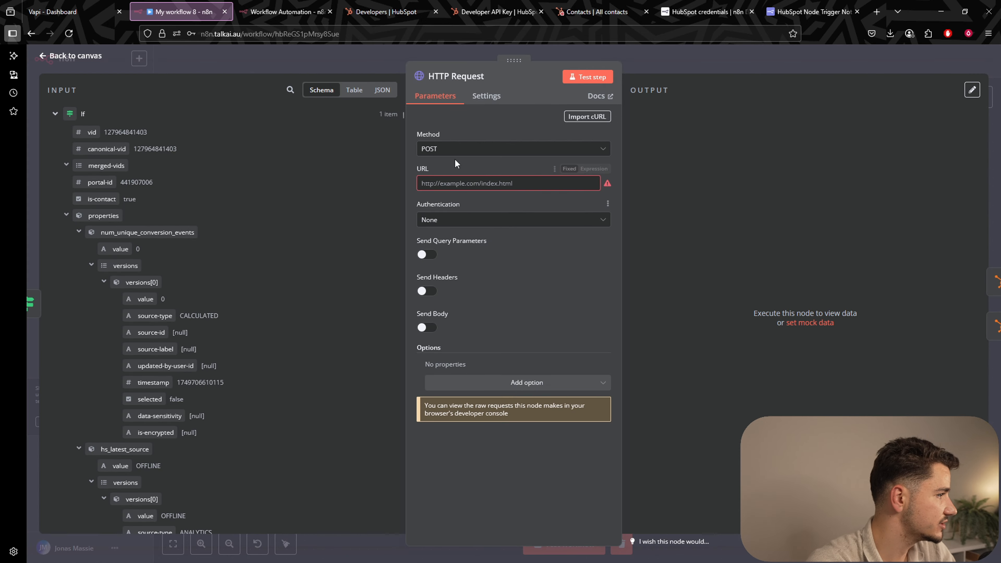
pyautogui.click(460, 184)
pyautogui.write('http')
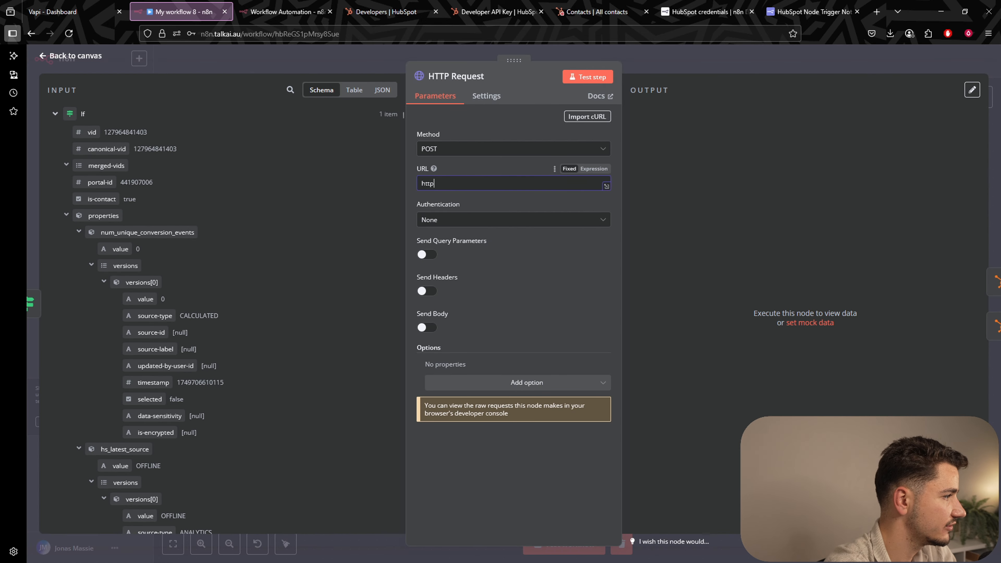
pyautogui.write('://api')
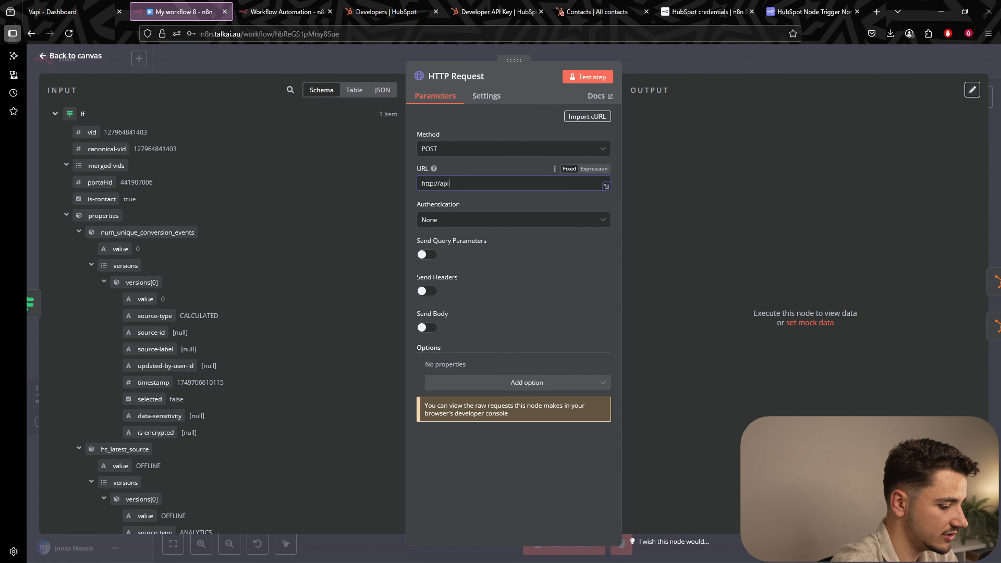
pyautogui.write('.vapi.ai')
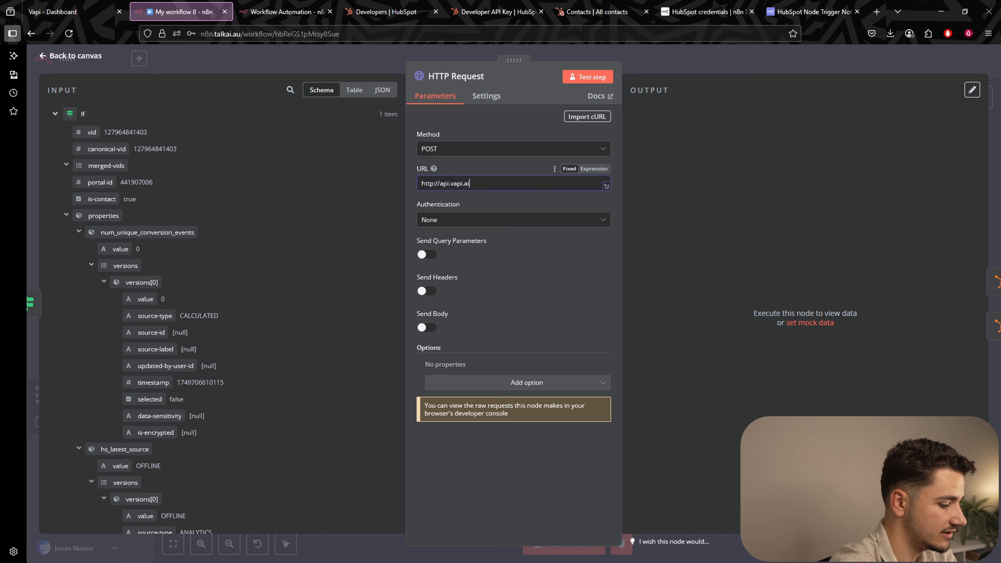
pyautogui.write('/call')
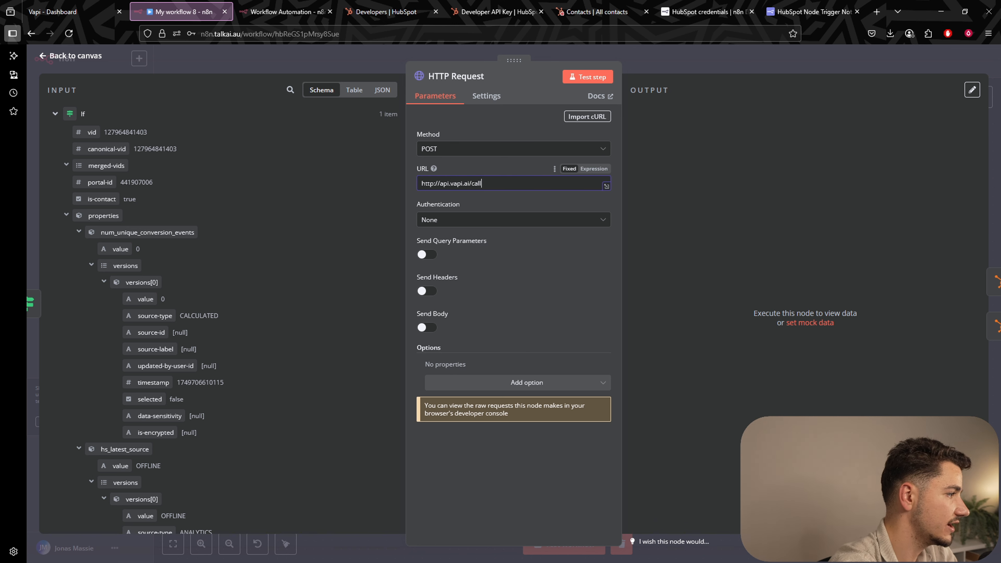
pyautogui.click(450, 220)
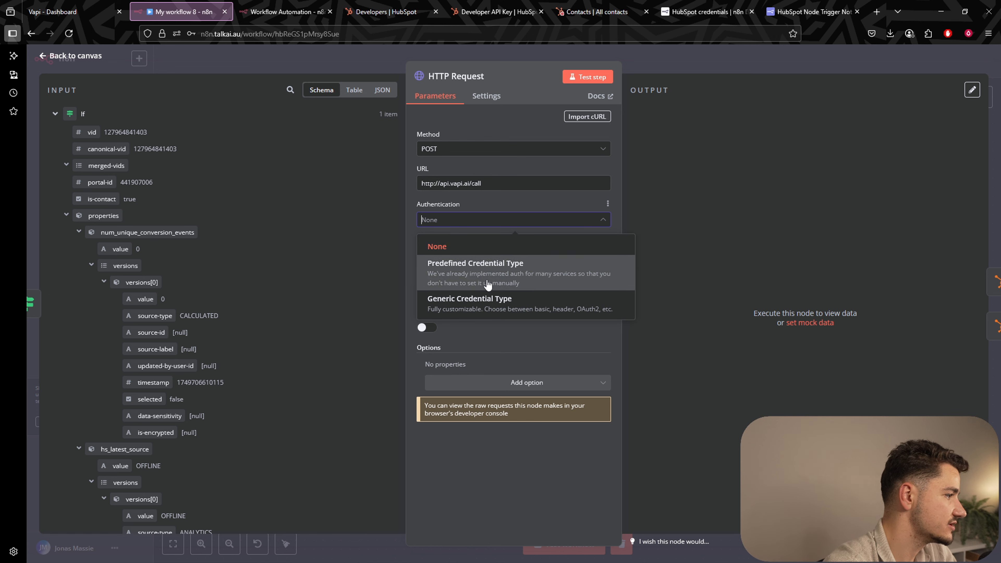
pyautogui.click(472, 246)
# Enable headers and add an Authorization header with value Bearer.
pyautogui.click(427, 291)
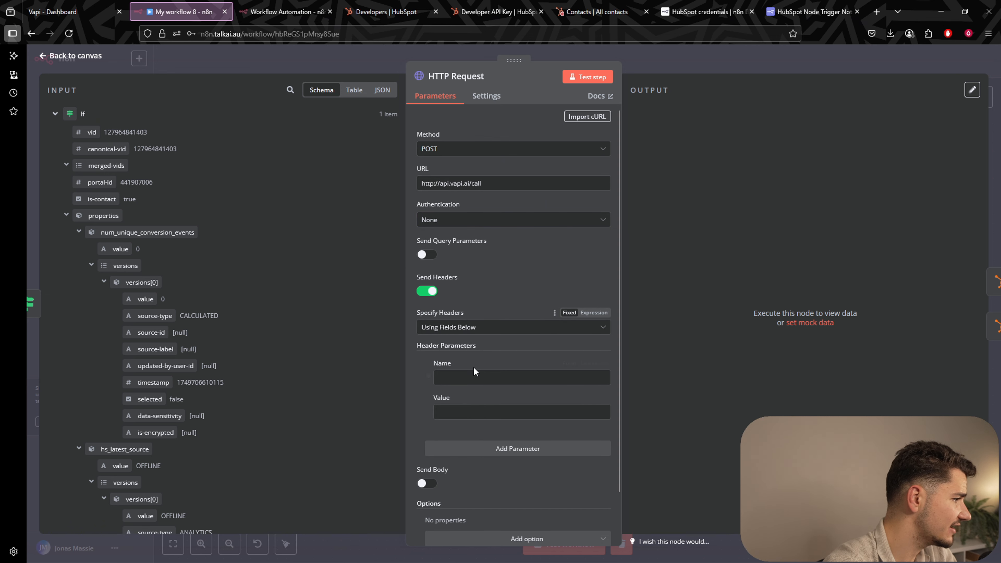
pyautogui.click(474, 376)
pyautogui.write('Authorization')
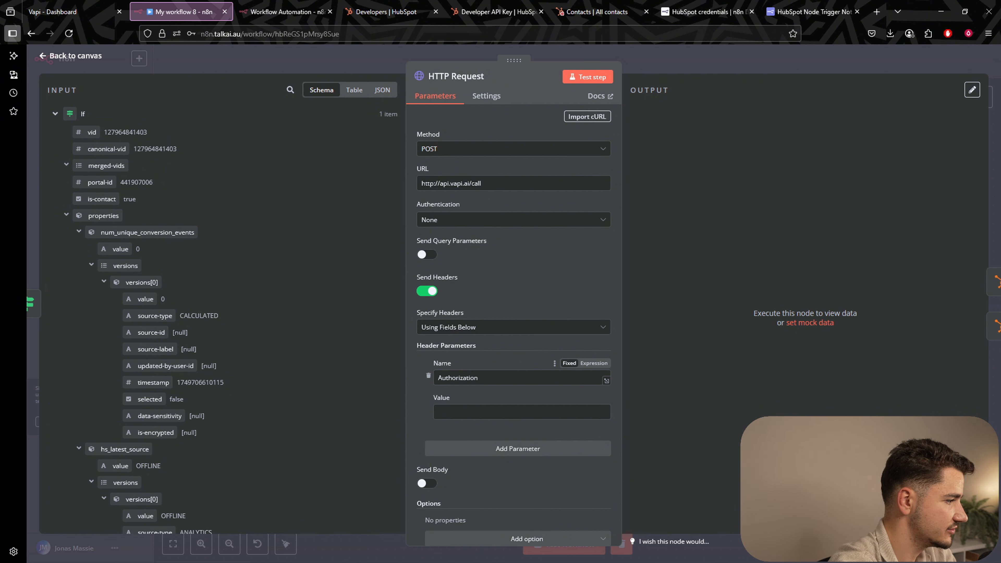
pyautogui.click(485, 414)
pyautogui.write('Bear')
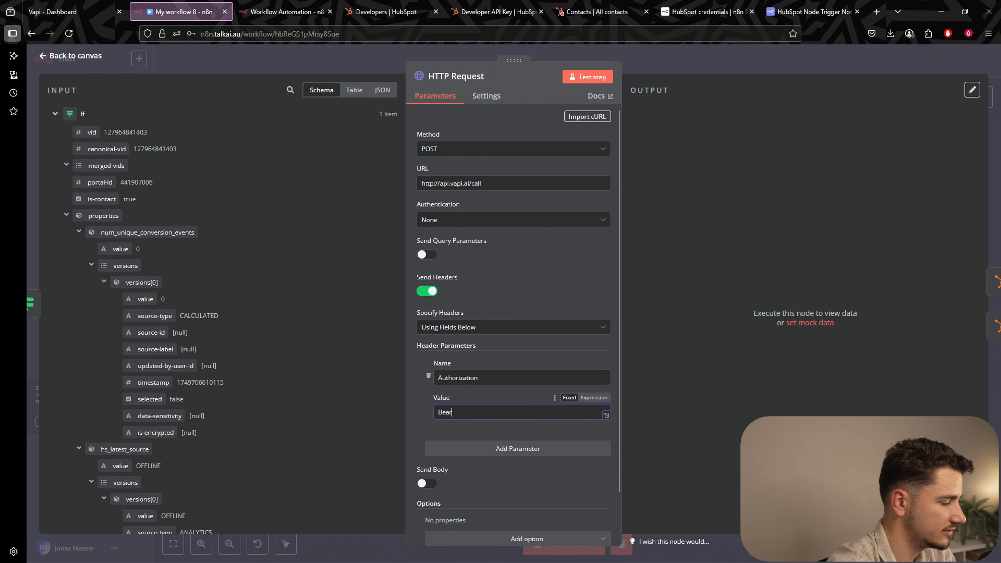
pyautogui.write('er')
# Enable a JSON request body and start it with an opening brace.
pyautogui.scroll(-2, 507, 433)
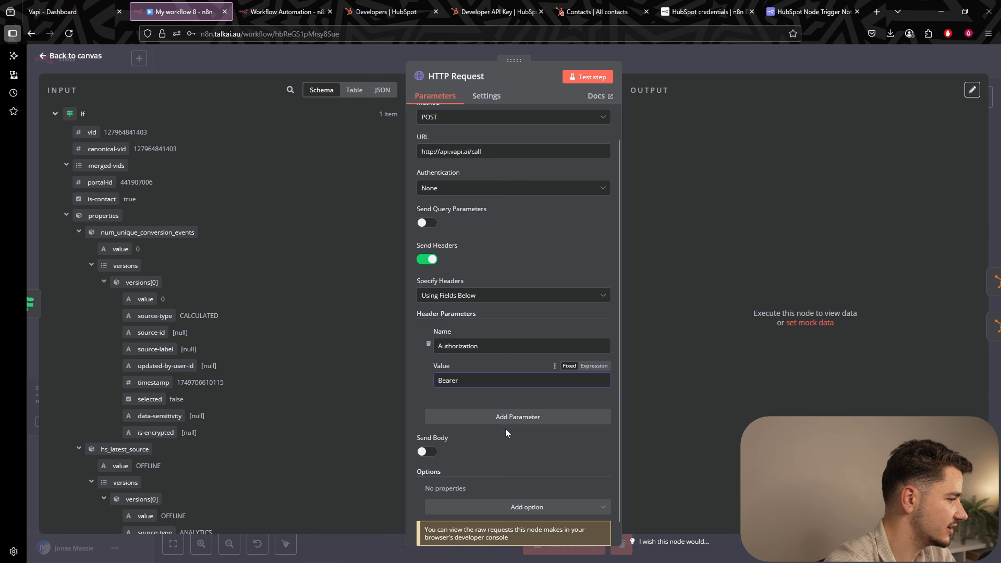
pyautogui.click(427, 451)
pyautogui.scroll(-5, 523, 432)
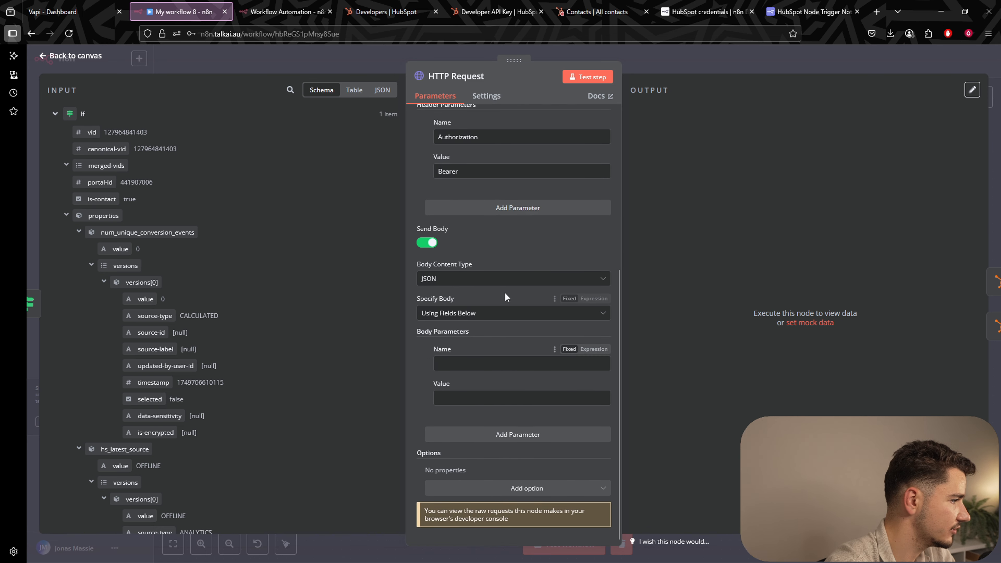
pyautogui.click(496, 314)
pyautogui.click(493, 358)
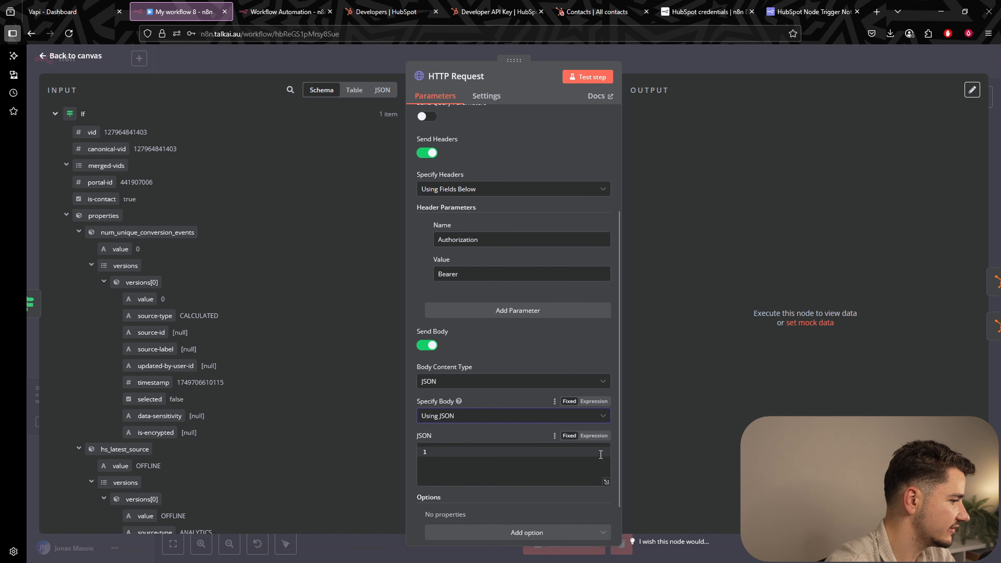
pyautogui.scroll(-1, 601, 455)
pyautogui.click(487, 406)
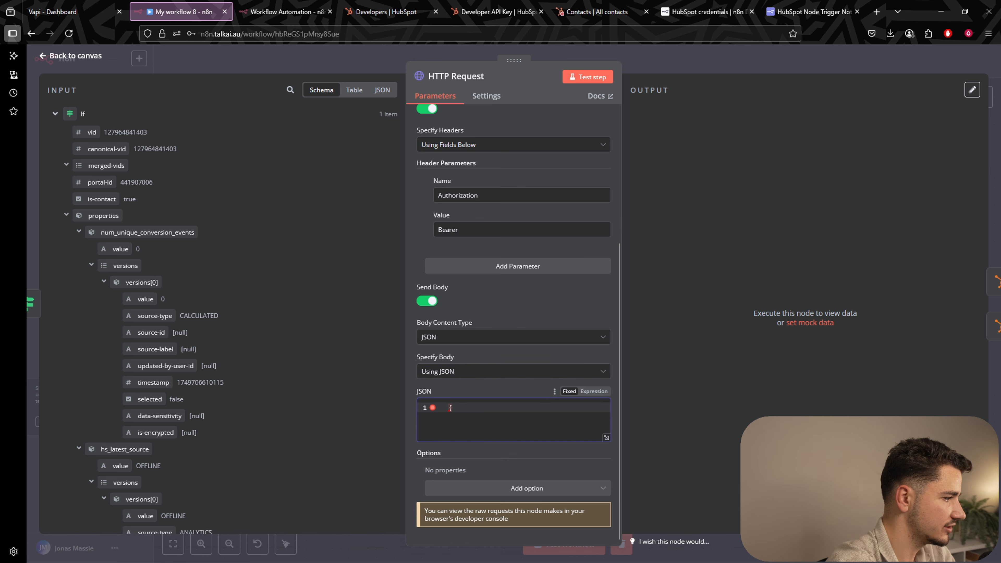
pyautogui.write('{')
pyautogui.press('Return')
pyautogui.press('Return')
pyautogui.press('Return')
pyautogui.press('Up')
pyautogui.press('Up')
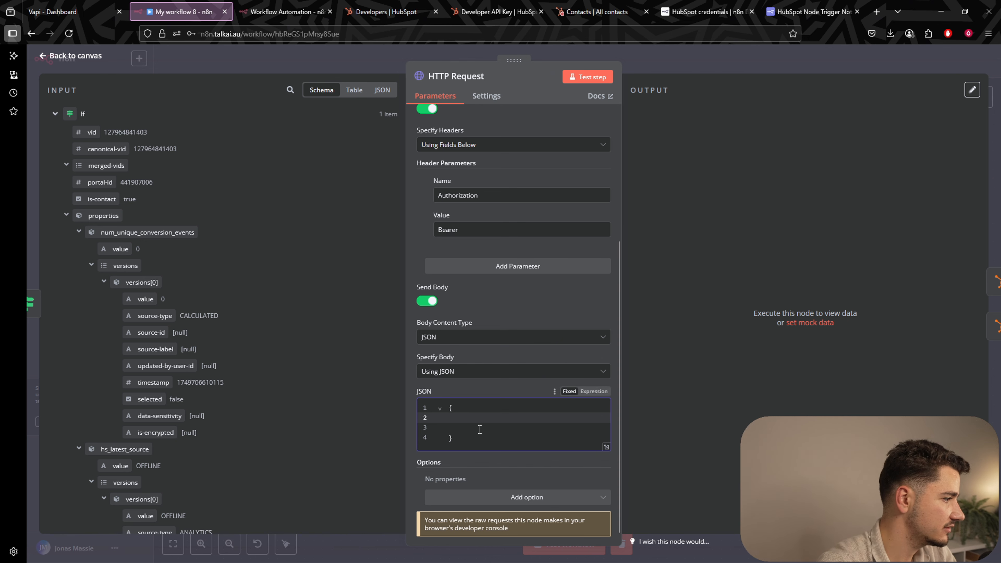
pyautogui.scroll(5, 473, 394)
pyautogui.click(883, 61)
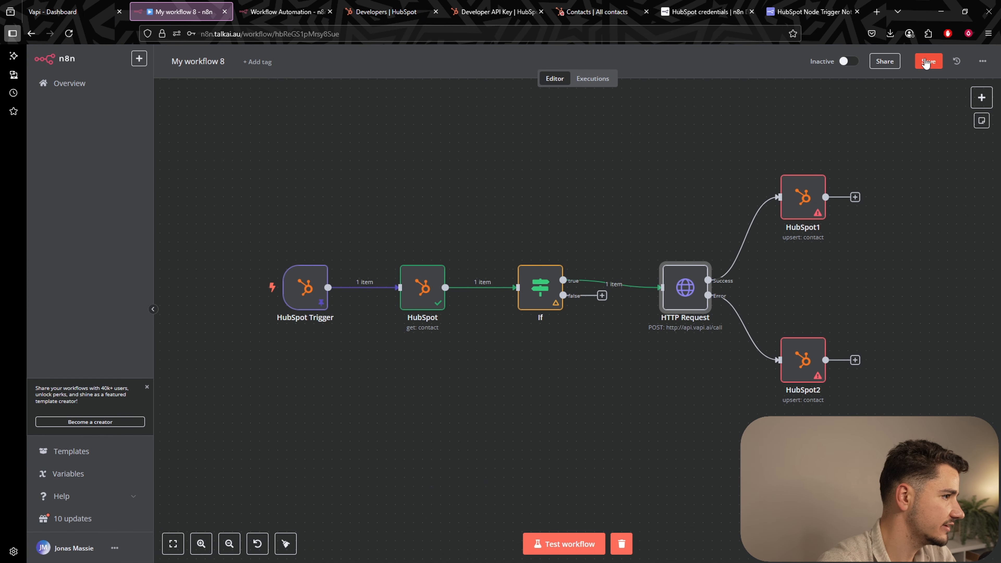
# Save the n8n workflow and bring up the Lead Qual (Morgan) workflow in Vapi.
pyautogui.click(929, 61)
pyautogui.moveTo(670, 199); pyautogui.dragTo(605, 237)
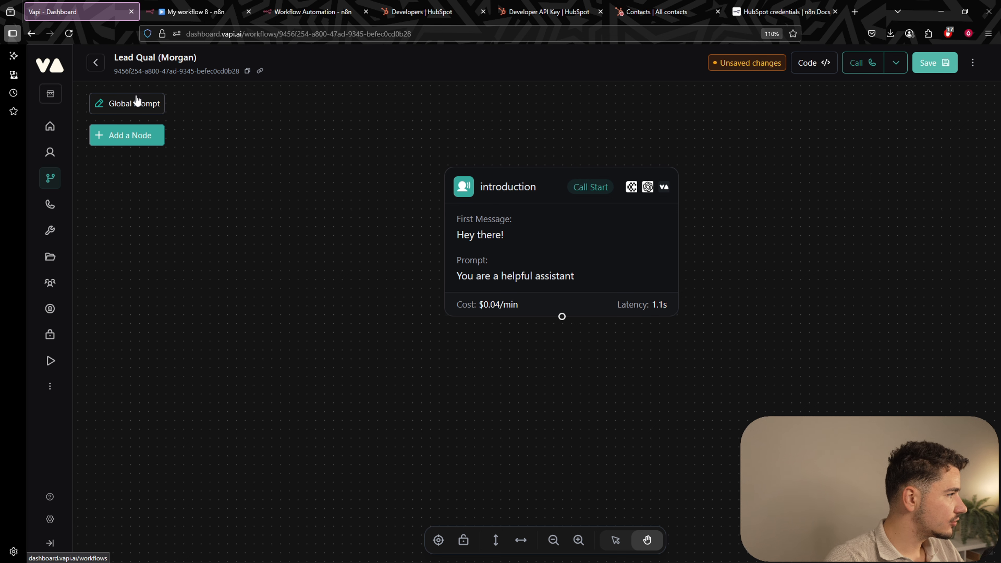
# Add a new Conversation node and position it to the left of the introduction node.
pyautogui.click(132, 135)
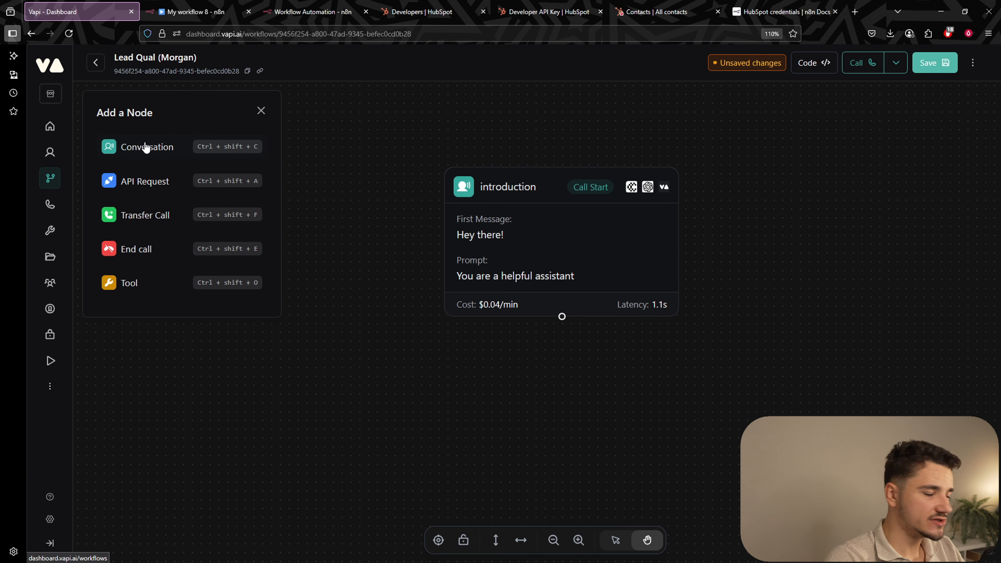
pyautogui.click(158, 151)
pyautogui.moveTo(608, 311); pyautogui.dragTo(256, 373)
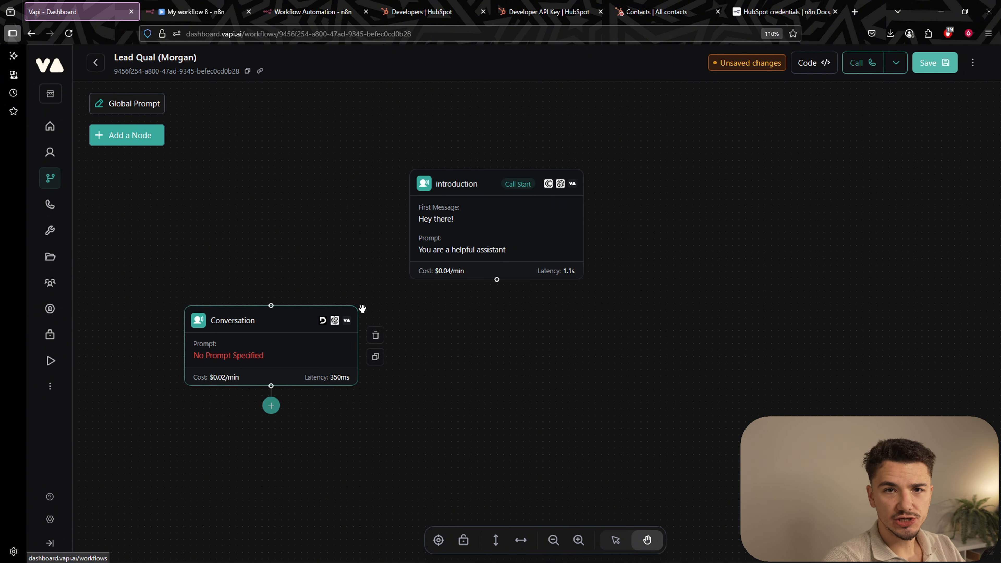
pyautogui.moveTo(283, 320); pyautogui.dragTo(279, 353)
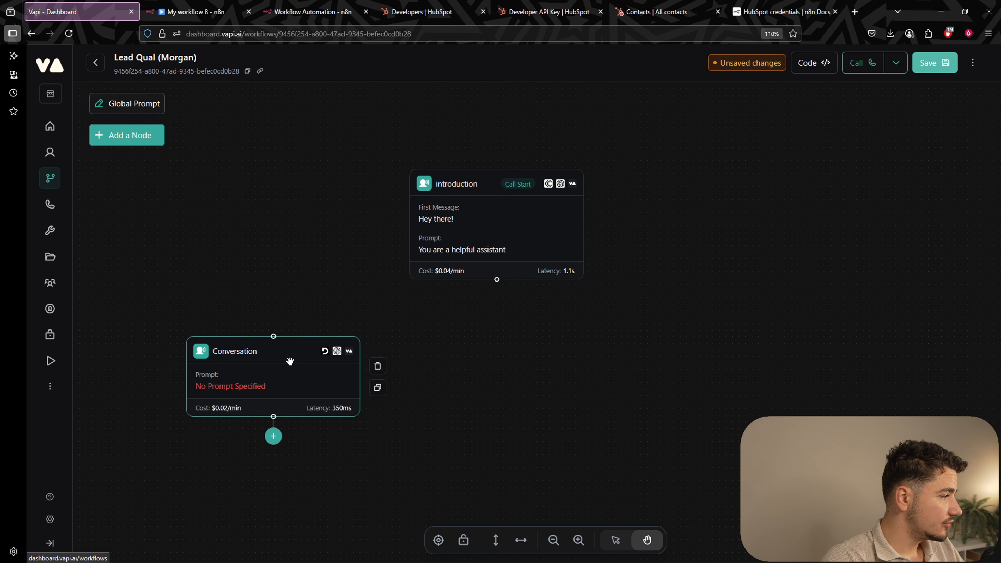
pyautogui.moveTo(286, 357); pyautogui.dragTo(298, 371)
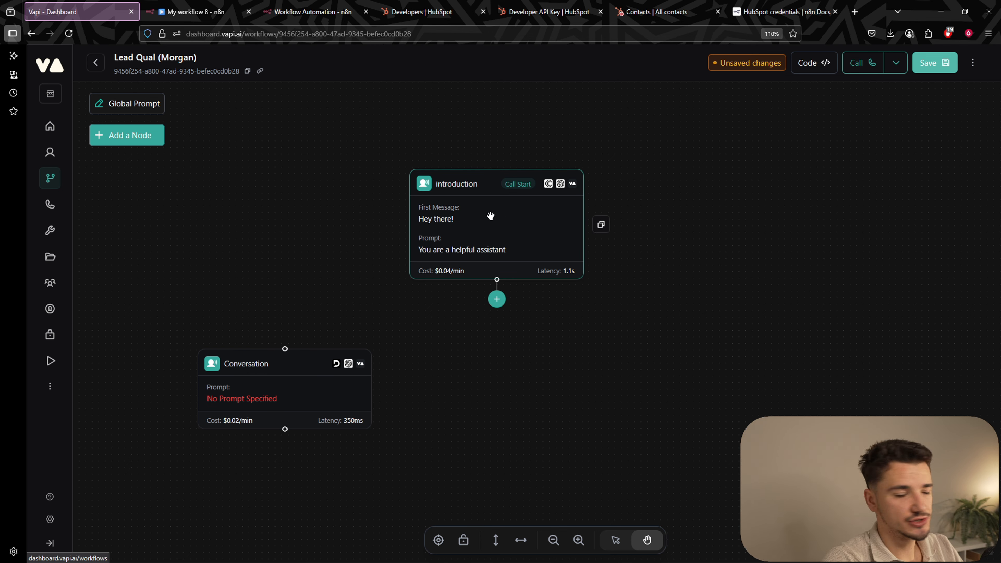
pyautogui.moveTo(313, 385); pyautogui.dragTo(288, 267)
pyautogui.click(139, 141)
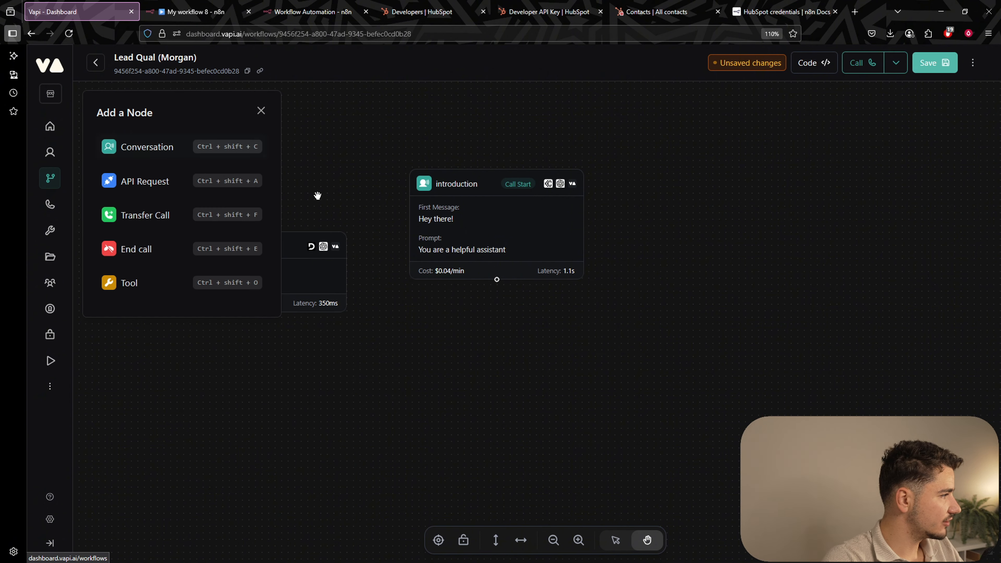
# Add a trial API Request node below the Conversation node, then delete it.
pyautogui.click(140, 185)
pyautogui.moveTo(579, 297); pyautogui.dragTo(246, 348)
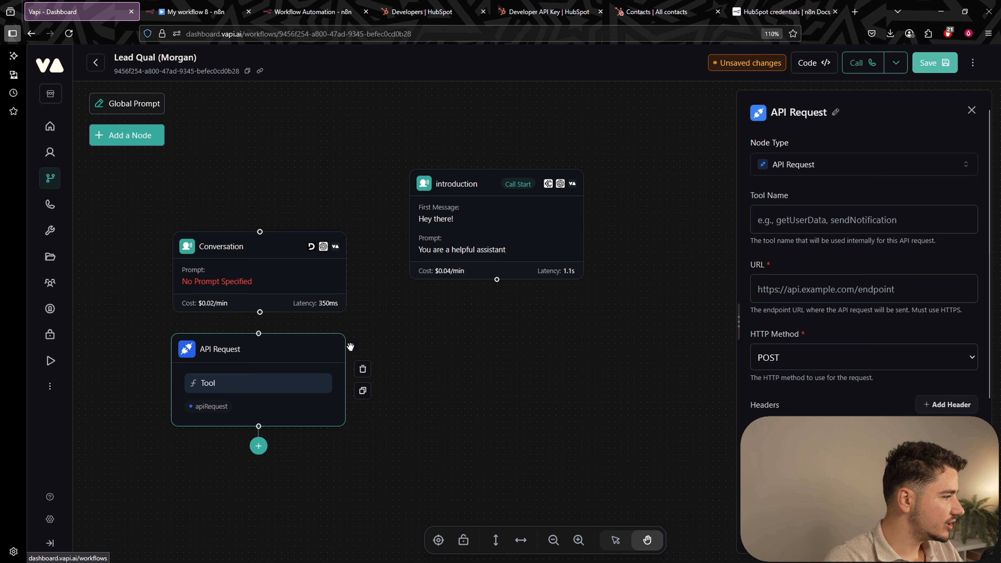
pyautogui.moveTo(318, 351); pyautogui.dragTo(324, 359)
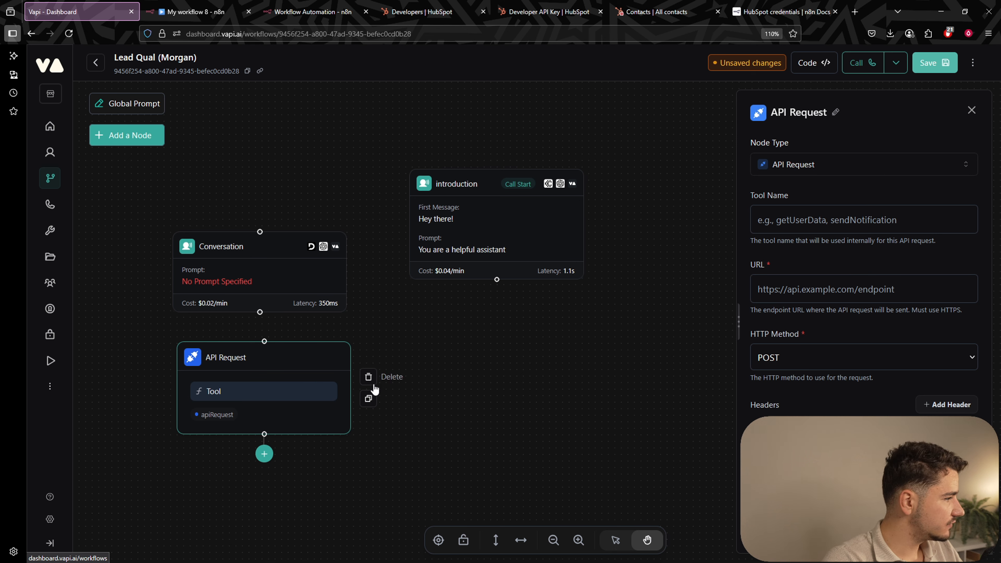
pyautogui.click(370, 378)
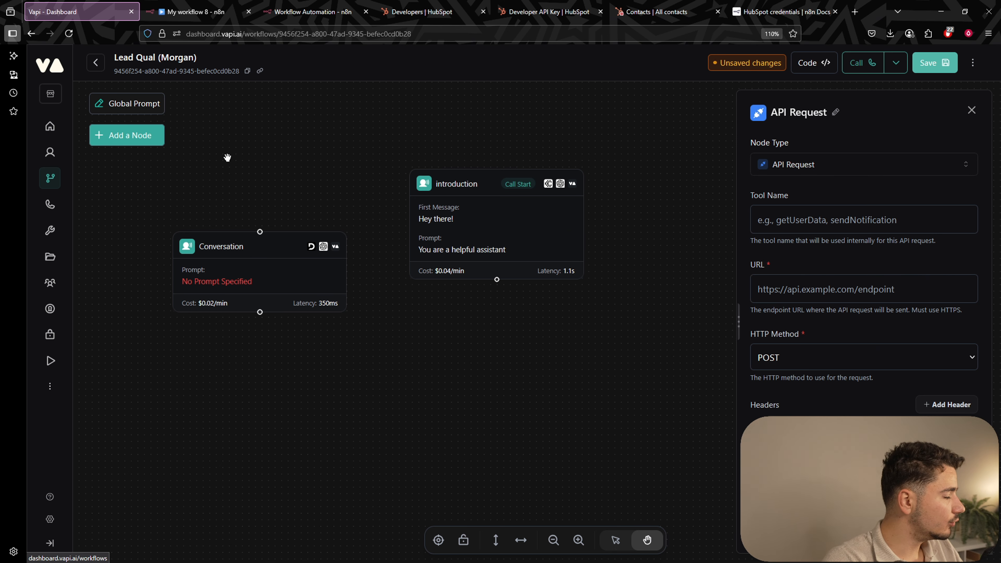
pyautogui.click(155, 142)
# Add a trial Tool node, then delete it and close its settings panel.
pyautogui.click(144, 215)
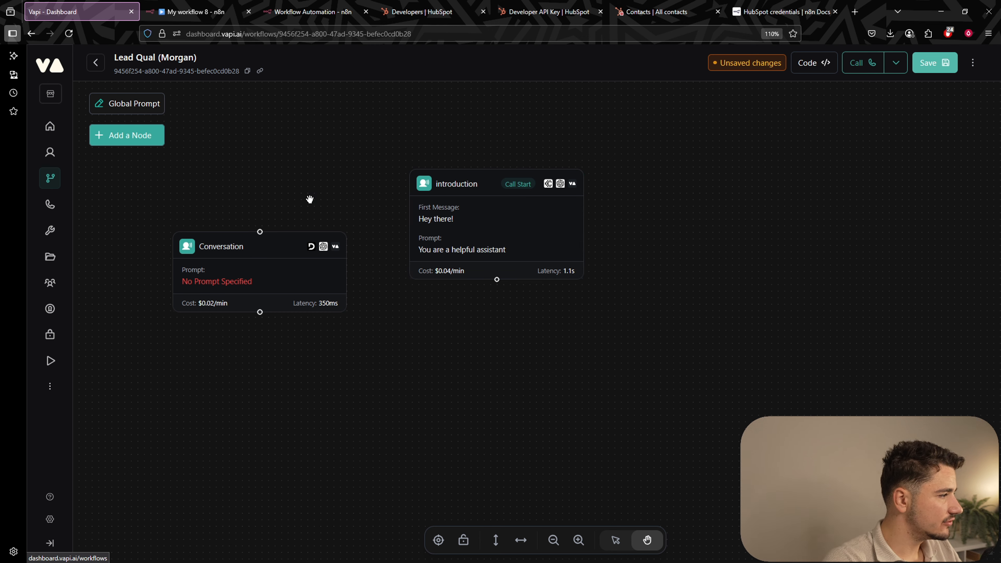
pyautogui.moveTo(338, 277); pyautogui.dragTo(346, 290)
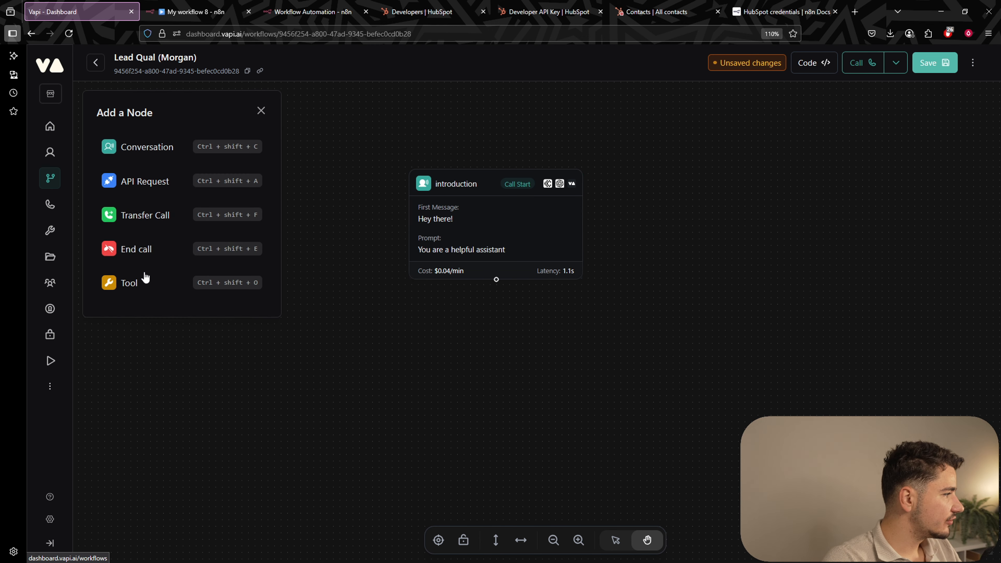
pyautogui.press('Escape')
pyautogui.scroll(-3, 599, 325)
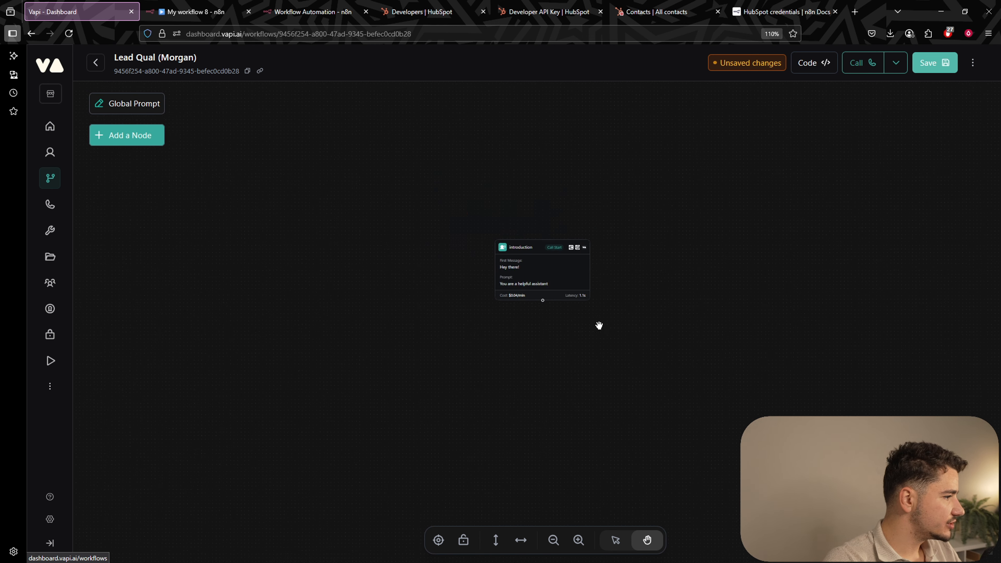
pyautogui.scroll(-4, 599, 325)
pyautogui.scroll(7, 583, 346)
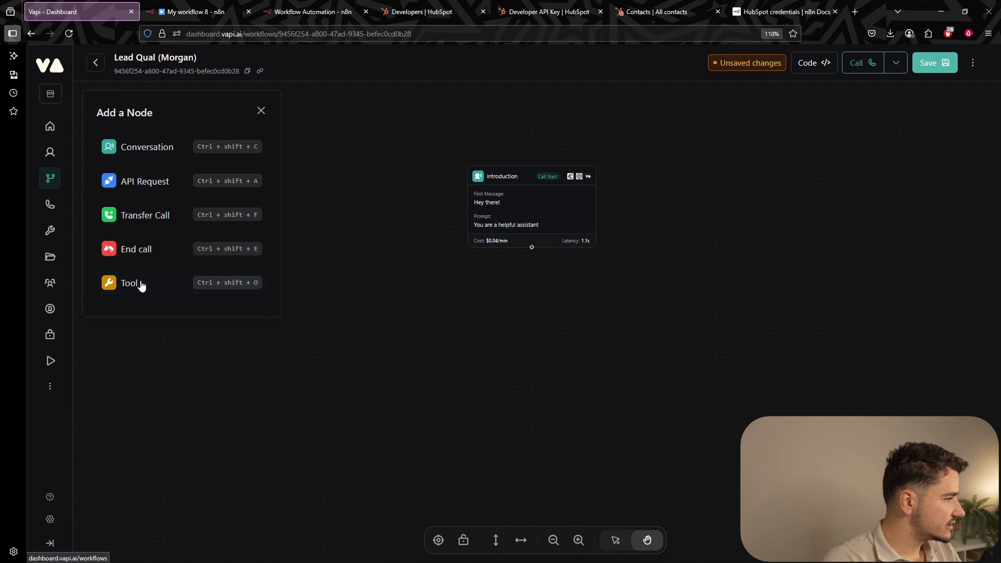
pyautogui.click(141, 285)
pyautogui.moveTo(572, 310); pyautogui.dragTo(320, 317)
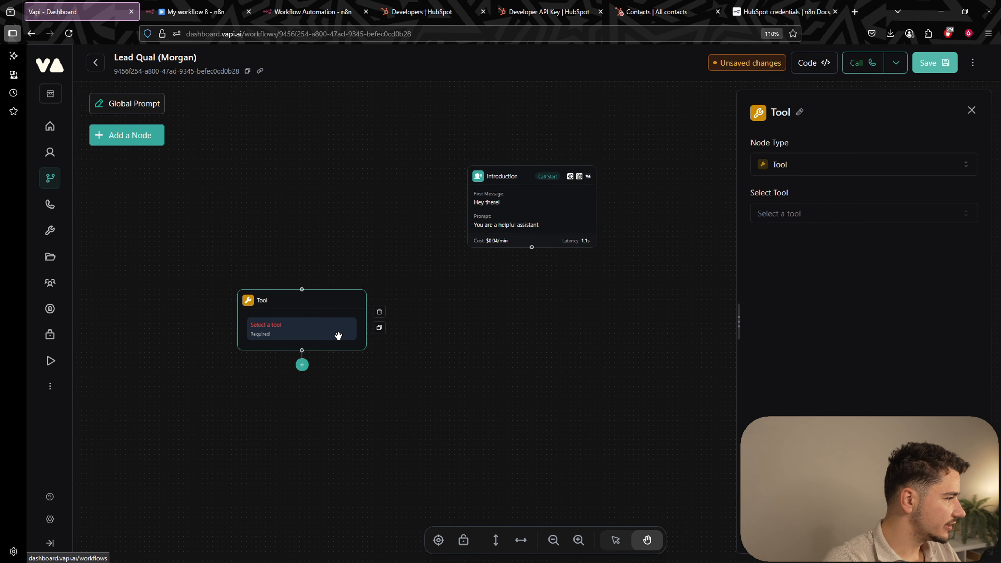
pyautogui.click(379, 311)
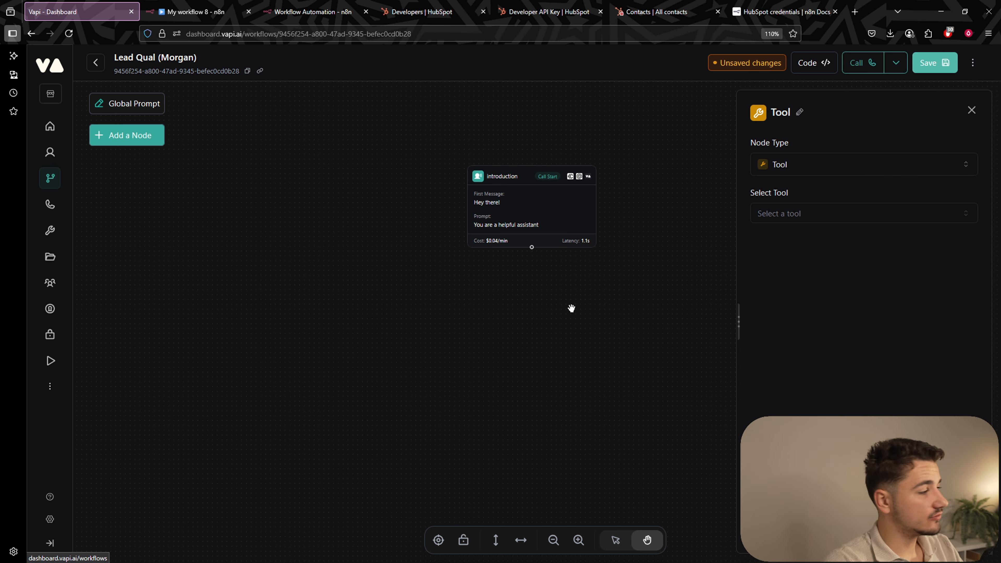
pyautogui.click(971, 110)
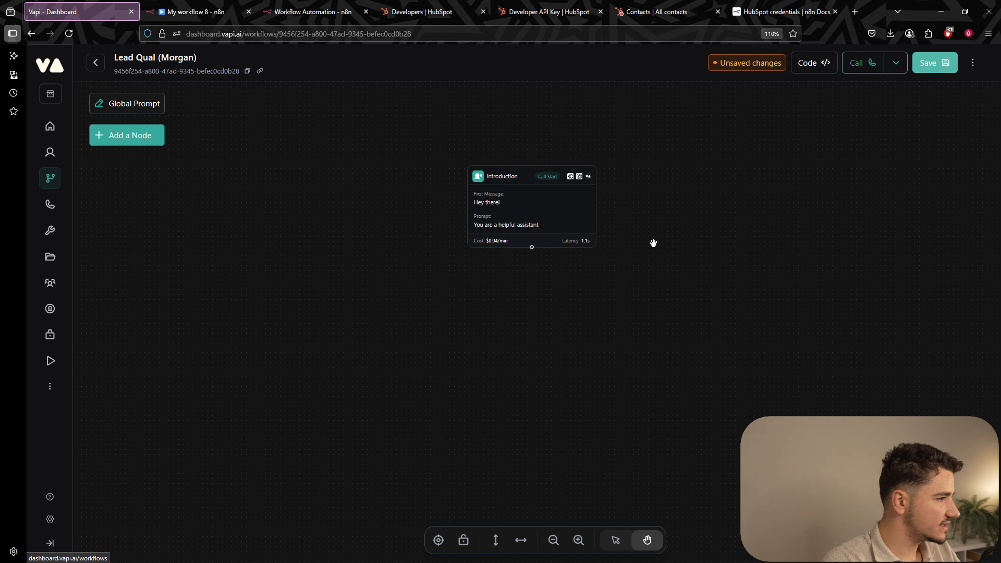
# Reposition the introduction node, then open its settings showing the 'Hey there!' greeting.
pyautogui.click(589, 232)
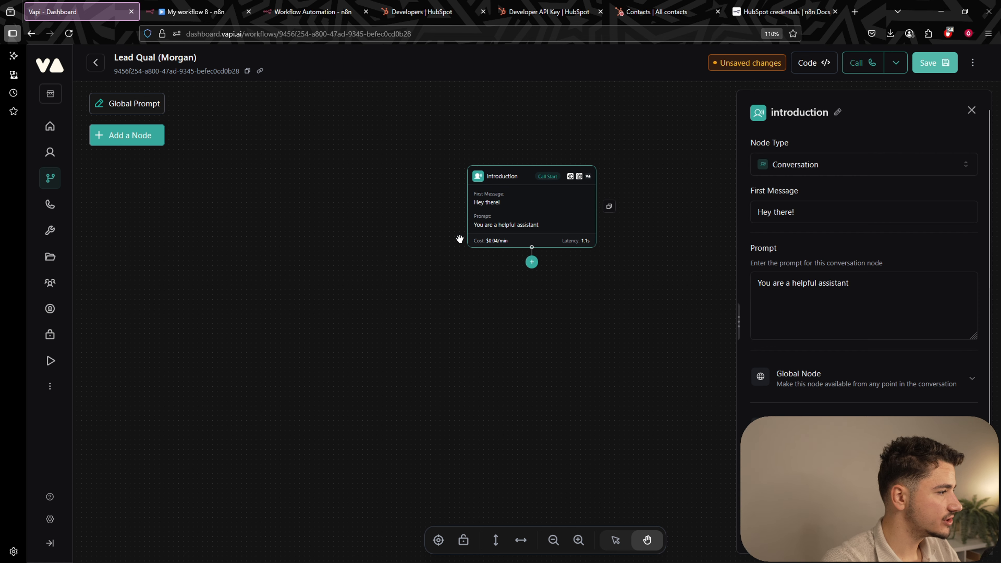
pyautogui.click(594, 306)
pyautogui.moveTo(570, 203); pyautogui.dragTo(593, 195)
pyautogui.scroll(1, 578, 208)
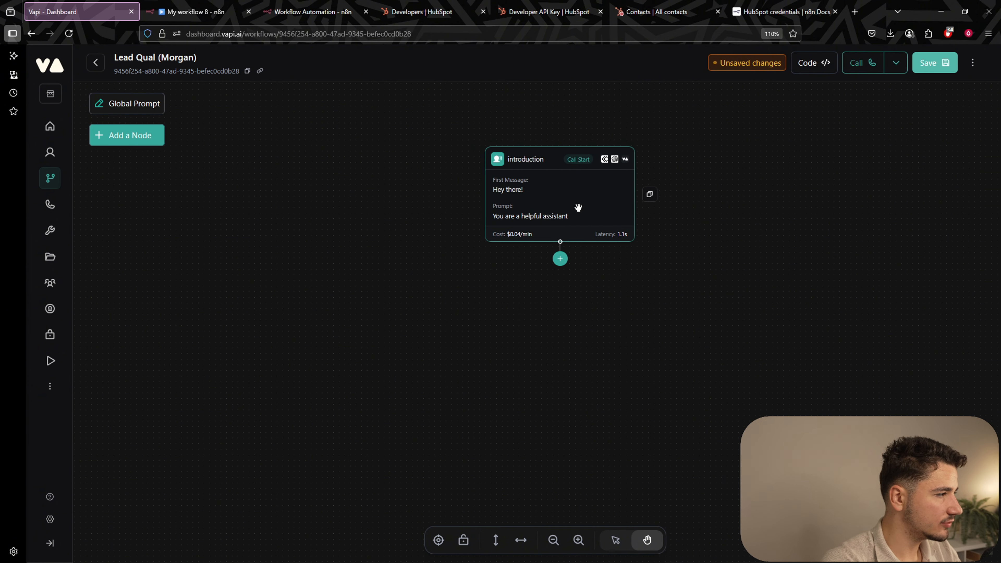
pyautogui.scroll(4, 581, 203)
pyautogui.moveTo(741, 286); pyautogui.dragTo(747, 332)
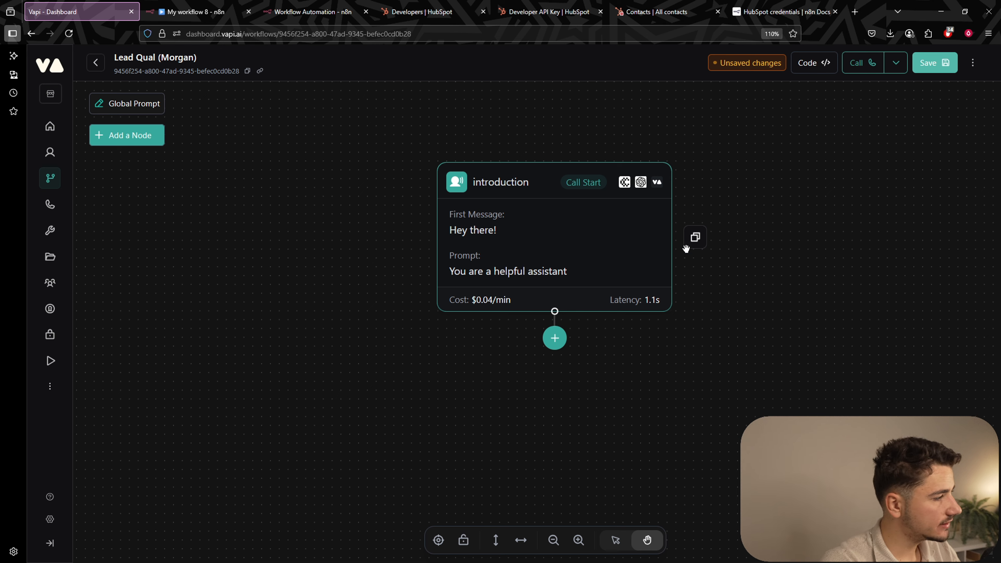
pyautogui.scroll(-1, 691, 301)
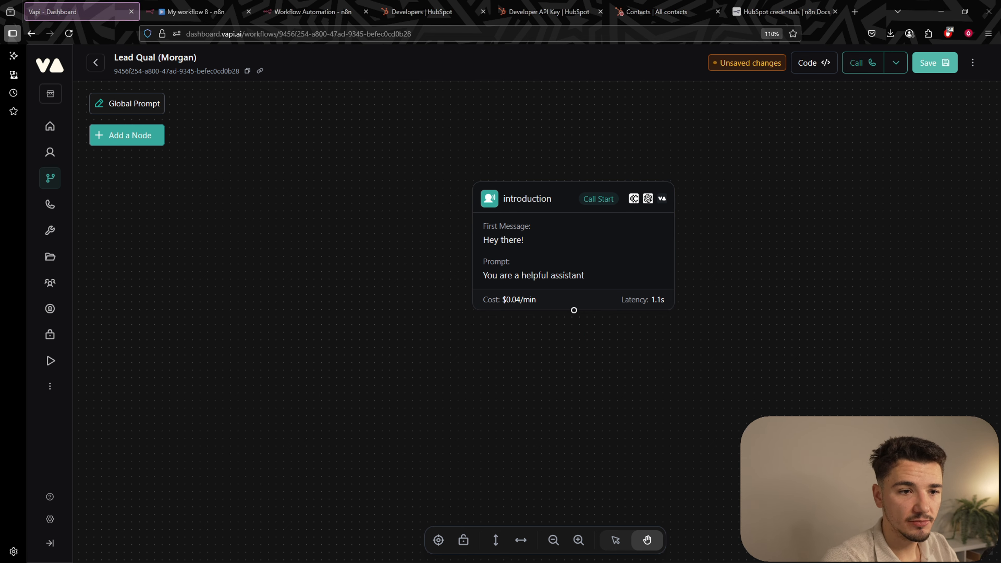
pyautogui.click(542, 280)
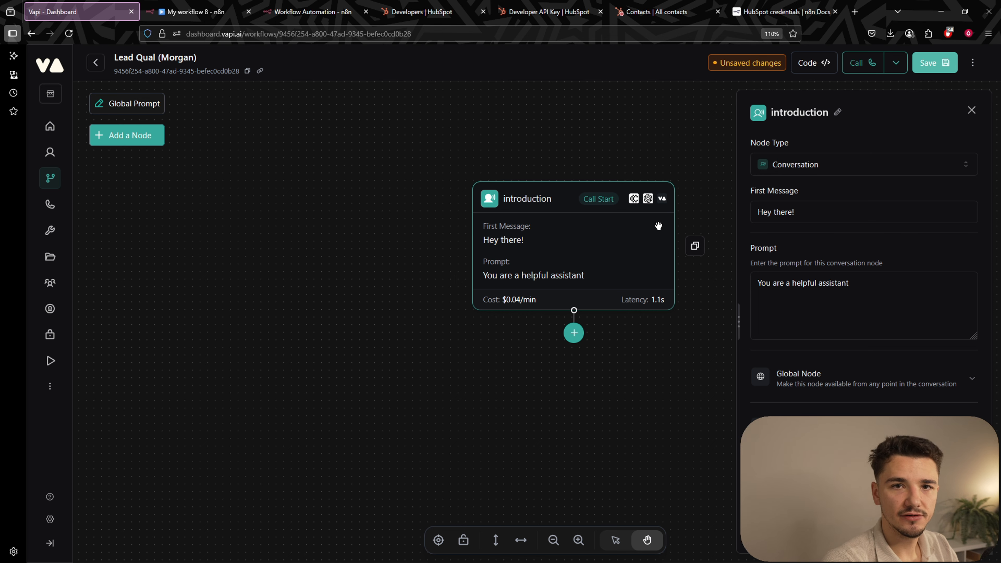
pyautogui.click(808, 207)
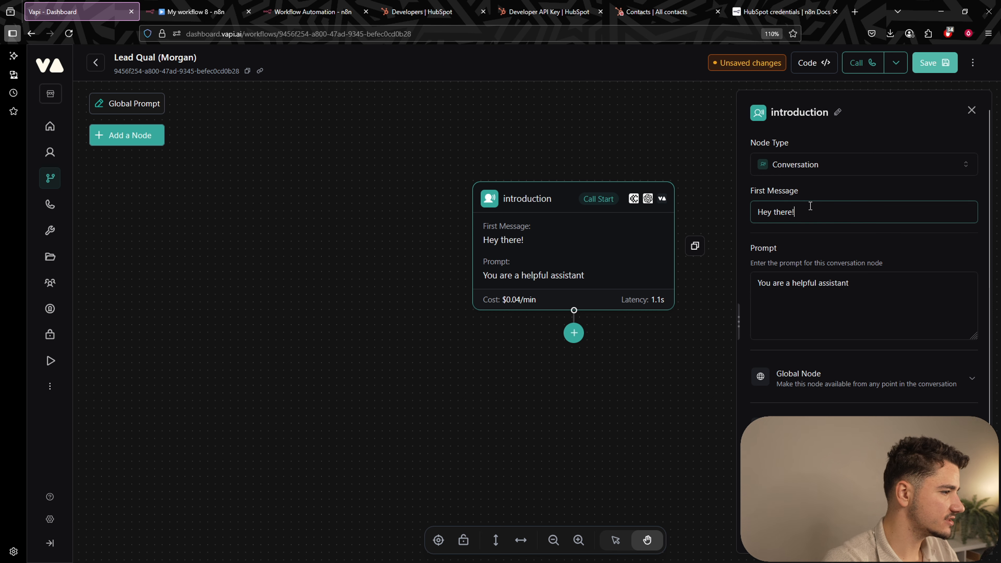
pyautogui.click(815, 235)
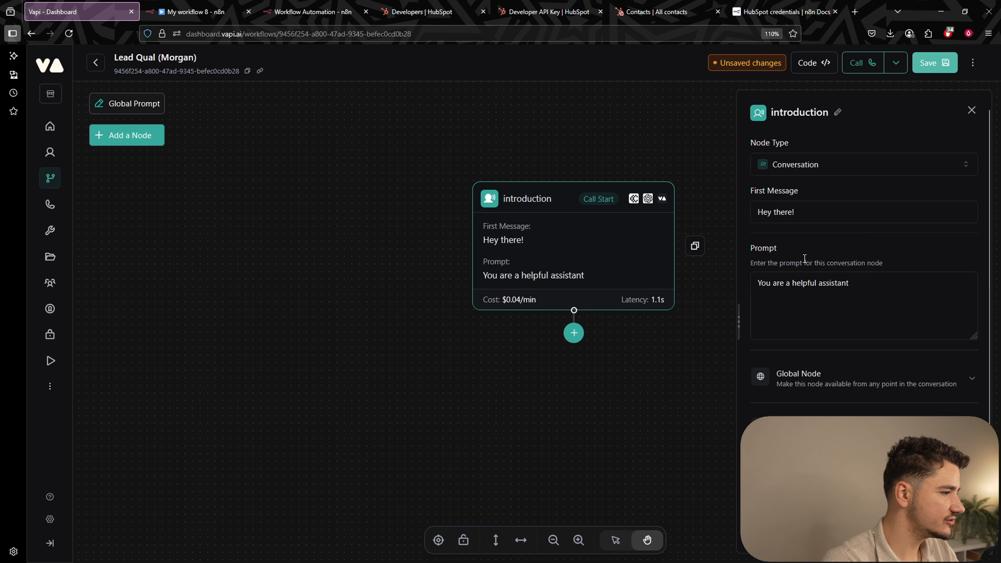
pyautogui.tripleClick(793, 288)
pyautogui.click(849, 295)
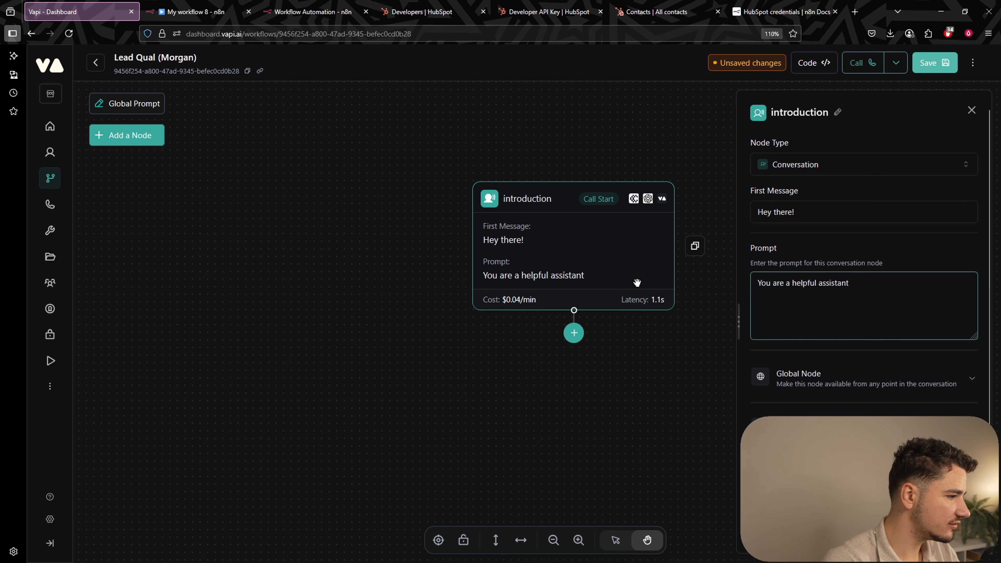
pyautogui.scroll(-2, 825, 300)
pyautogui.click(852, 300)
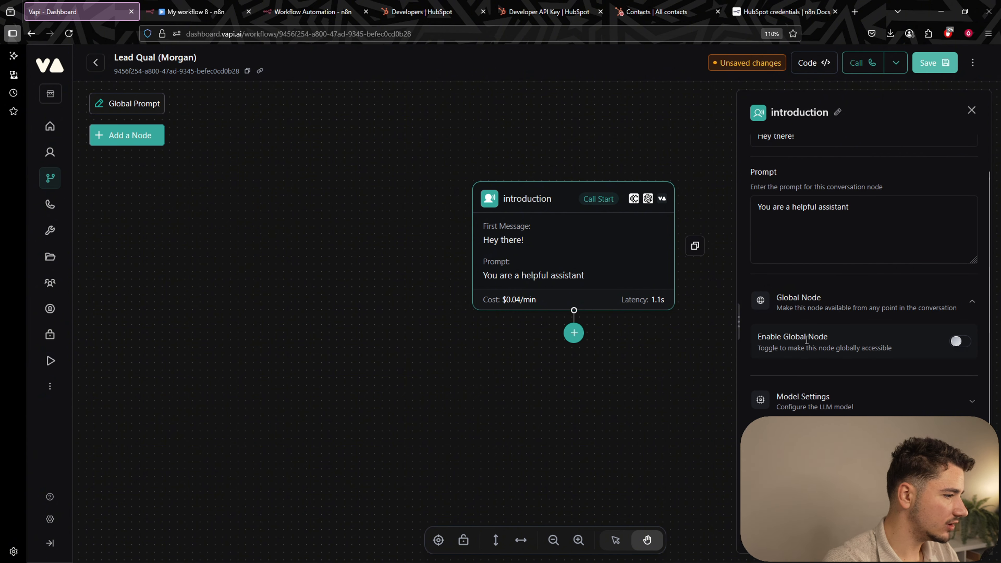
pyautogui.moveTo(806, 339); pyautogui.dragTo(889, 343)
pyautogui.click(836, 338)
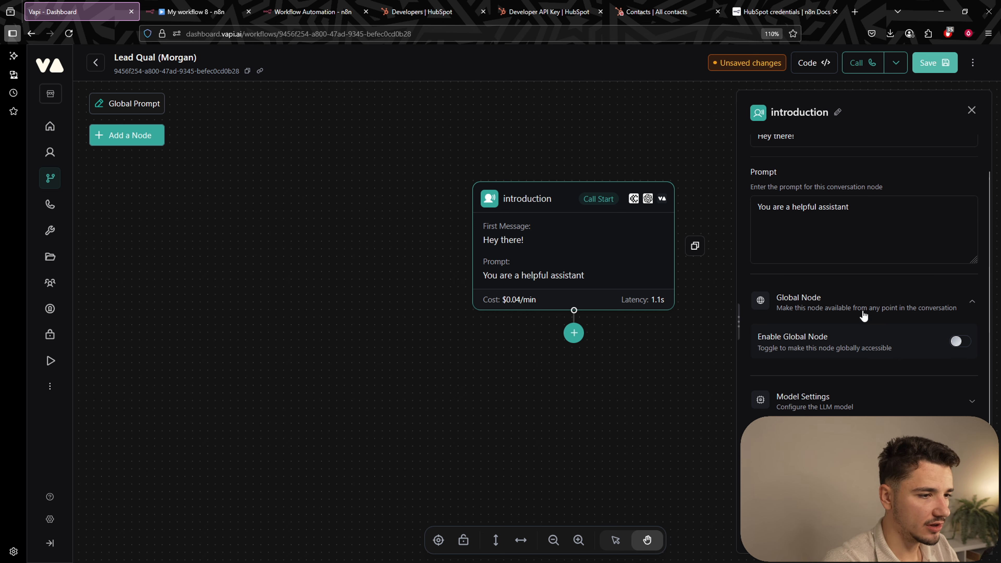
pyautogui.scroll(-1, 857, 355)
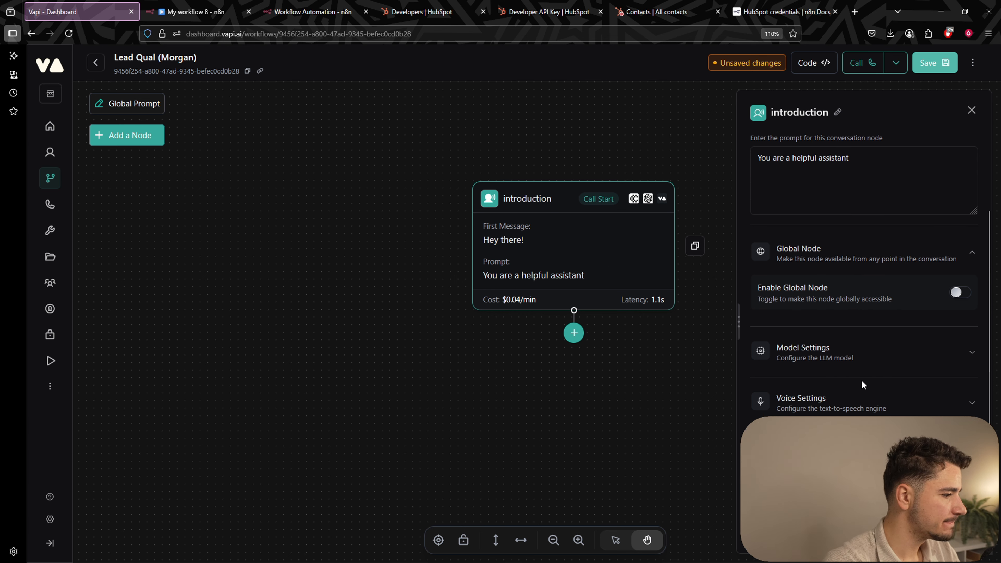
pyautogui.click(851, 364)
pyautogui.scroll(-5, 827, 335)
pyautogui.scroll(1, 811, 304)
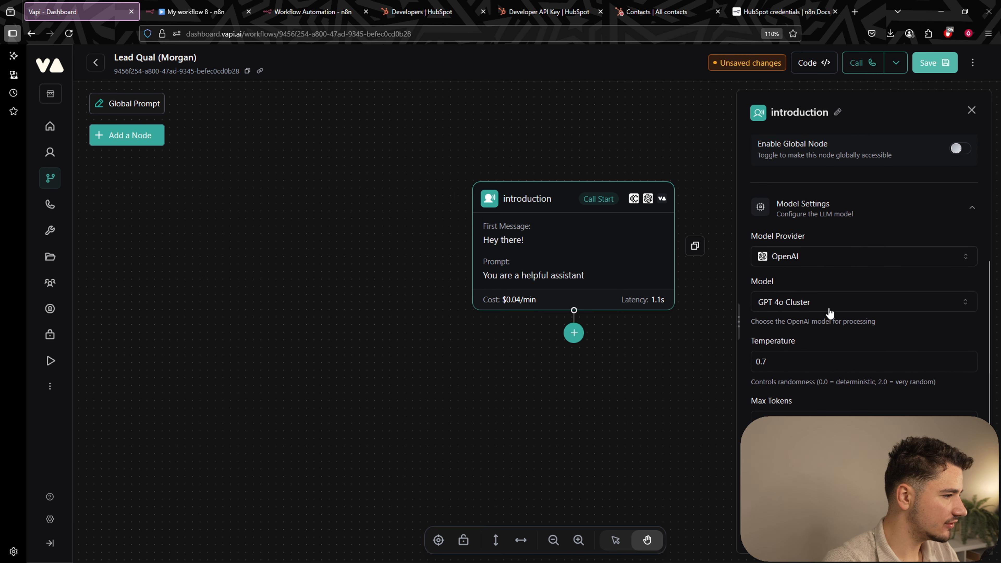
pyautogui.scroll(-2, 796, 299)
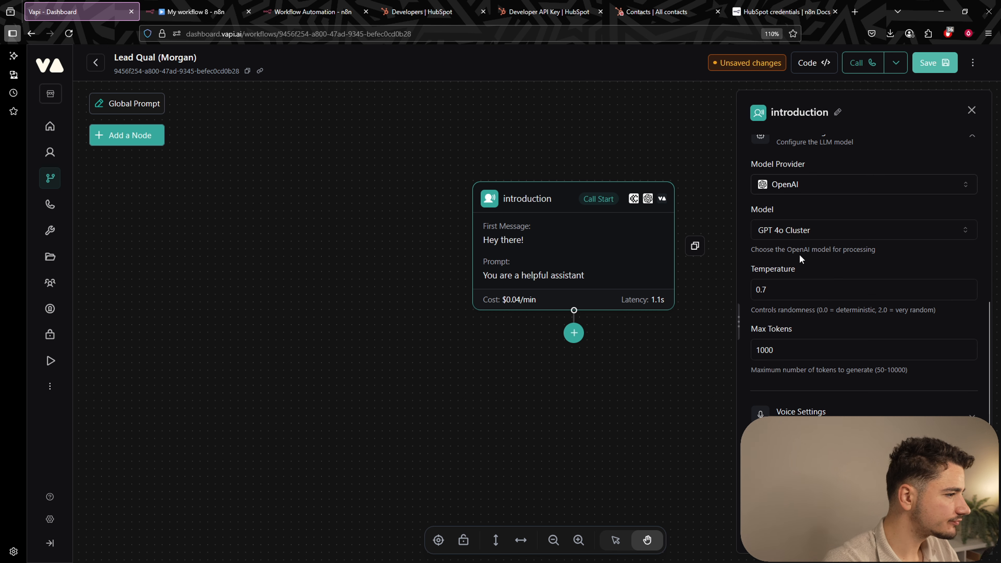
pyautogui.click(793, 187)
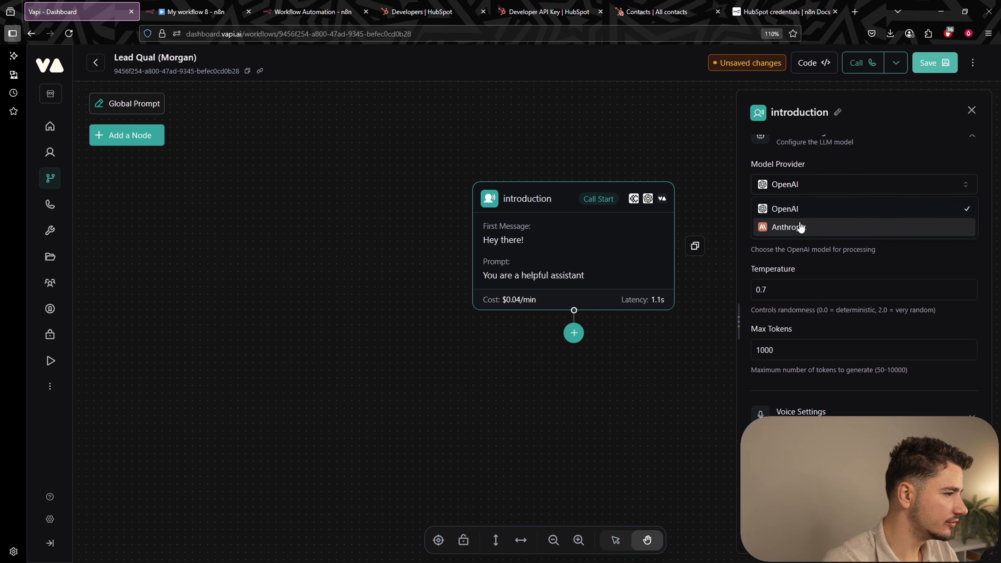
pyautogui.click(824, 247)
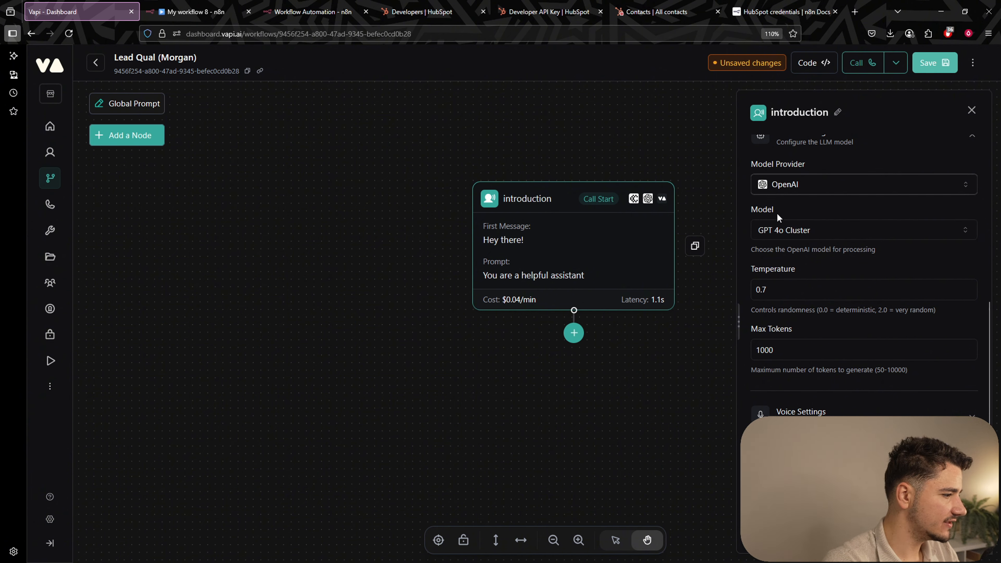
pyautogui.click(770, 234)
pyautogui.click(842, 223)
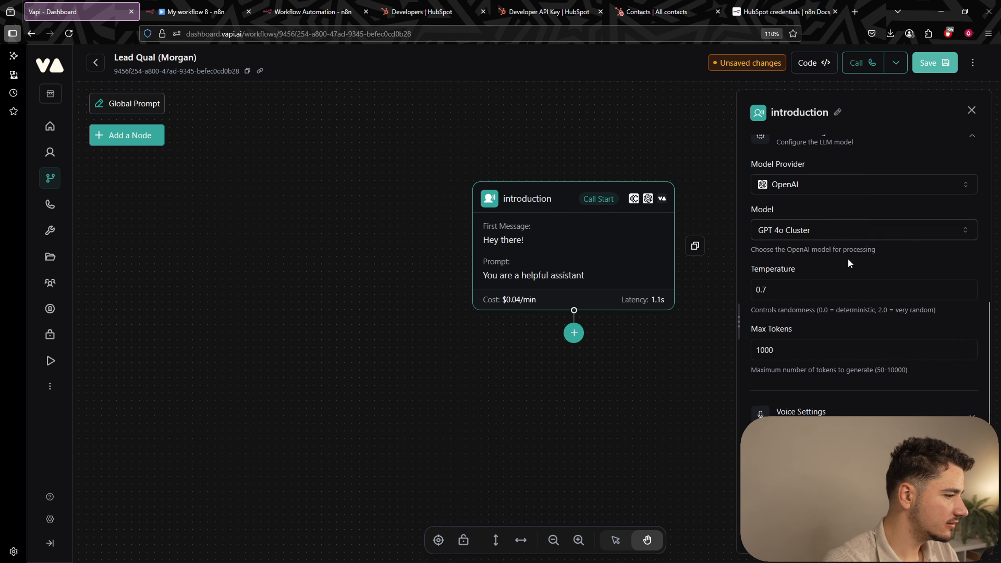
pyautogui.scroll(-3, 849, 264)
pyautogui.click(820, 363)
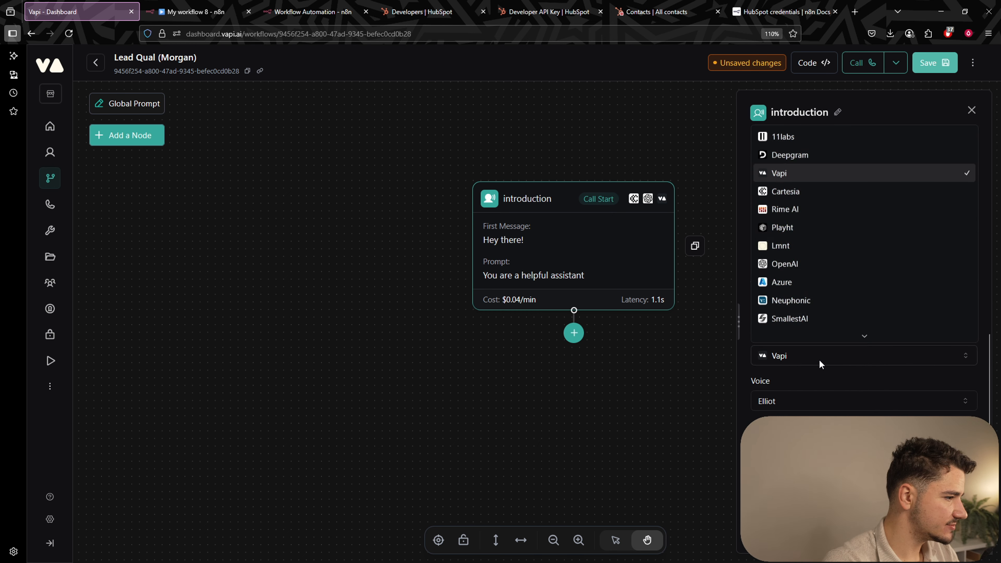
pyautogui.click(819, 362)
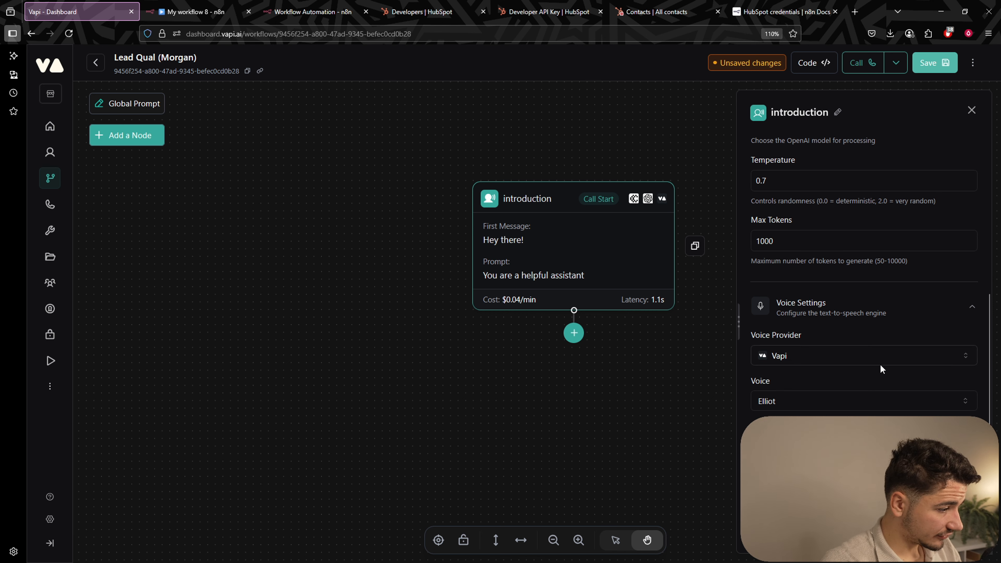
pyautogui.scroll(-5, 881, 367)
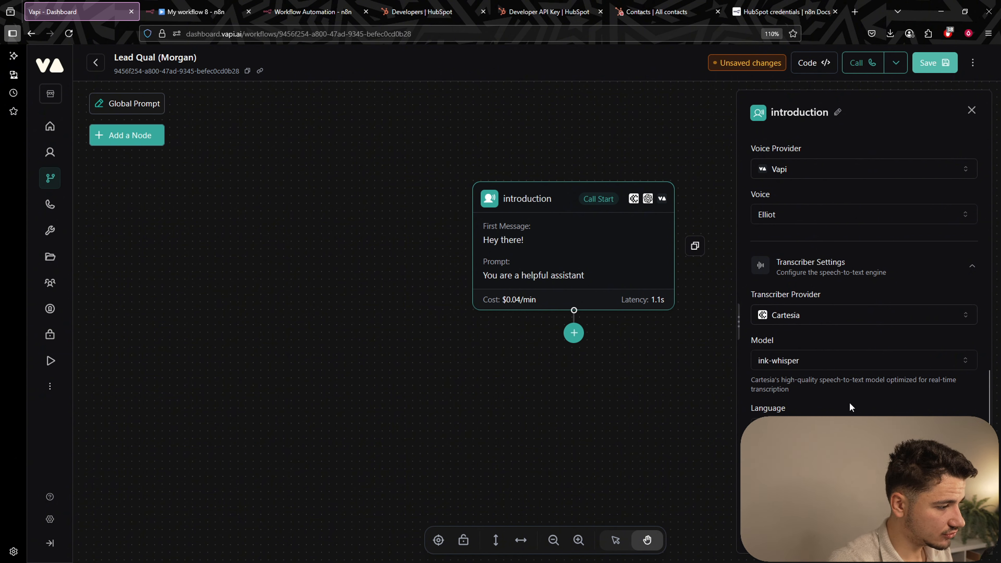
pyautogui.scroll(-1, 863, 315)
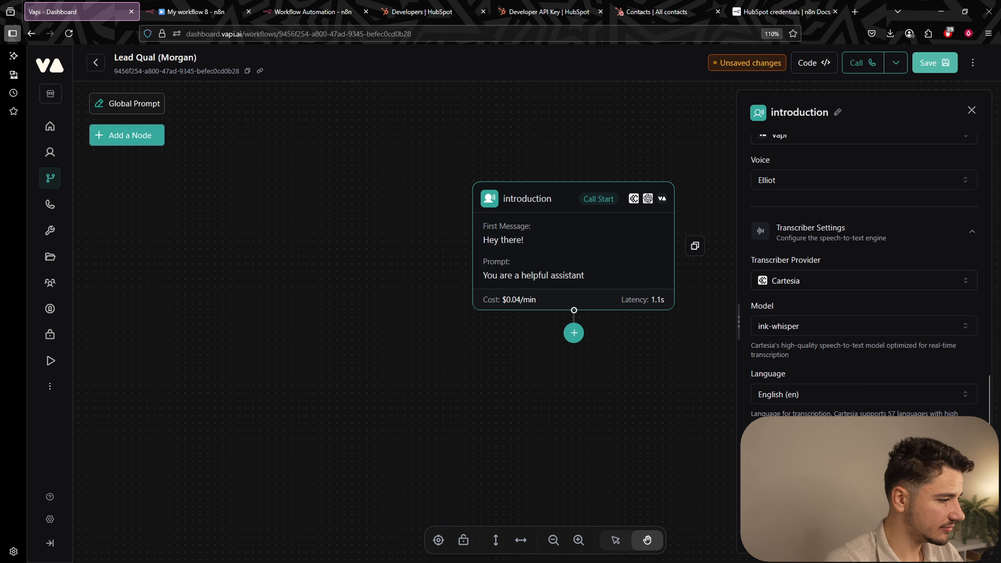
pyautogui.scroll(1, 863, 276)
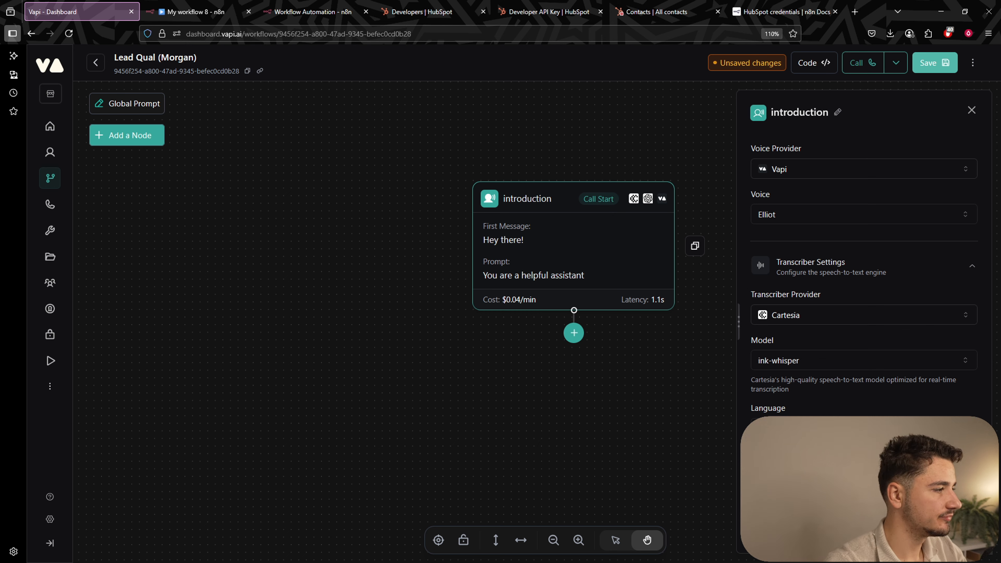
pyautogui.scroll(2, 559, 293)
pyautogui.scroll(-5, 570, 295)
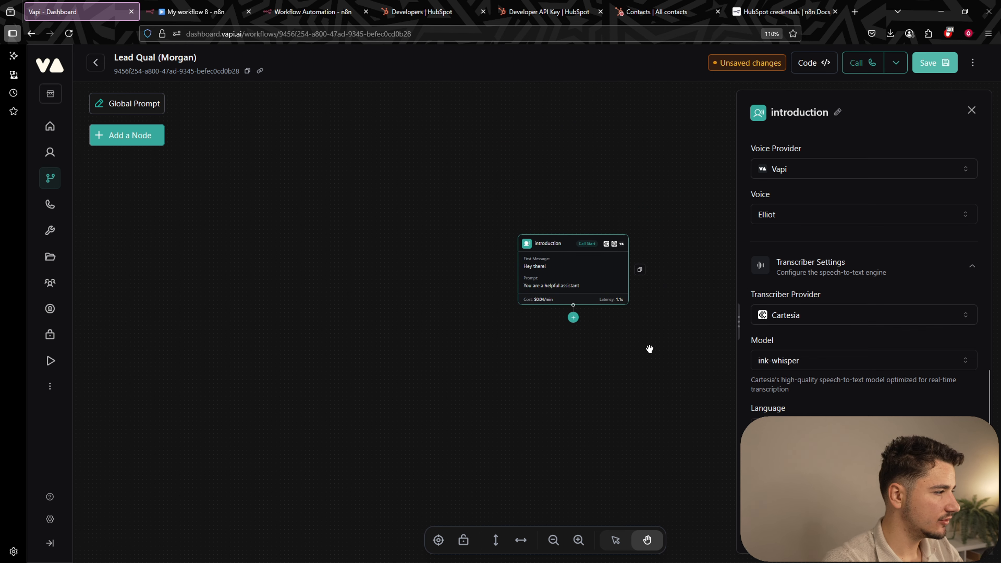
pyautogui.scroll(2, 649, 348)
# Replace the 'Hey there!' first message with 'Hello {{customer.name}}'.
pyautogui.click(593, 354)
pyautogui.scroll(1, 591, 347)
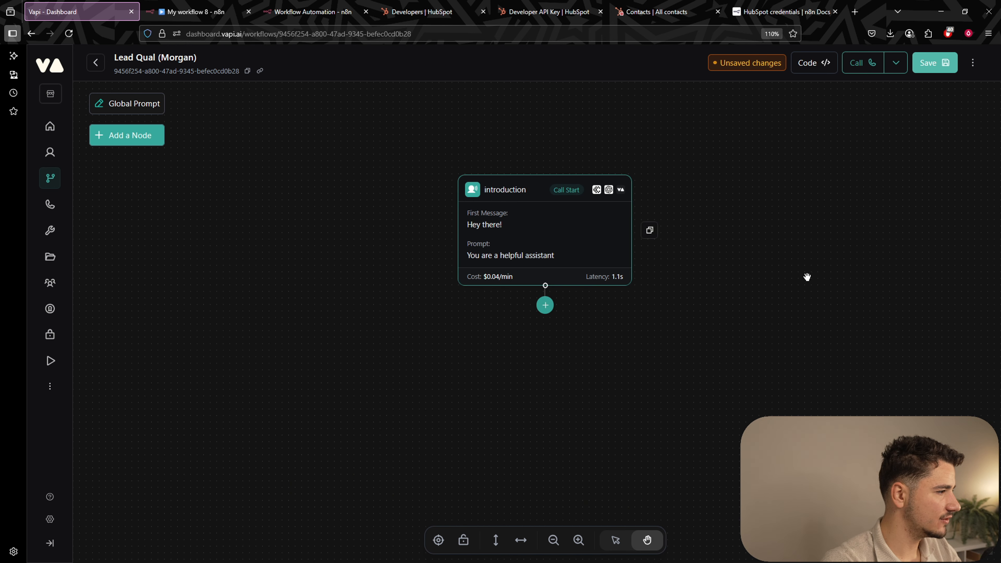
pyautogui.click(555, 235)
pyautogui.click(900, 214)
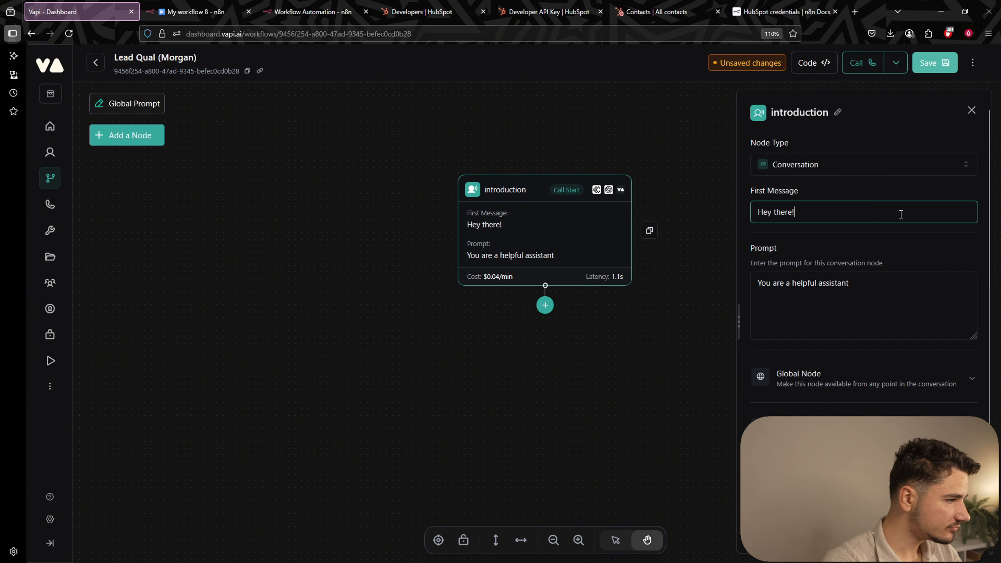
pyautogui.press('BackSpace')
pyautogui.press('BackSpace')
pyautogui.press('BackSpace')
pyautogui.press('BackSpace')
pyautogui.press('BackSpace')
pyautogui.press('BackSpace')
pyautogui.press('BackSpace')
pyautogui.press('BackSpace')
pyautogui.press('BackSpace')
pyautogui.press('BackSpace')
pyautogui.write('H')
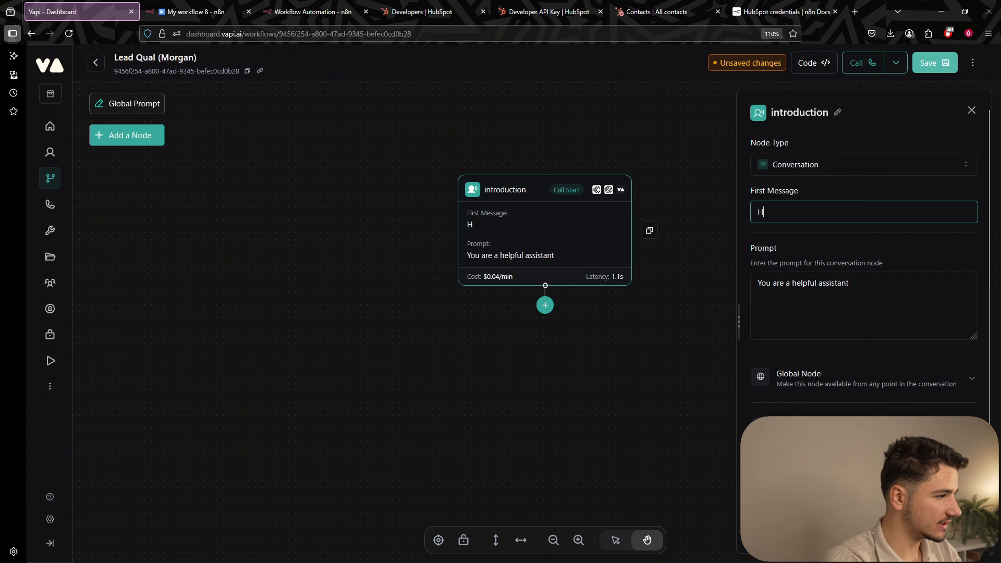
pyautogui.write('ello')
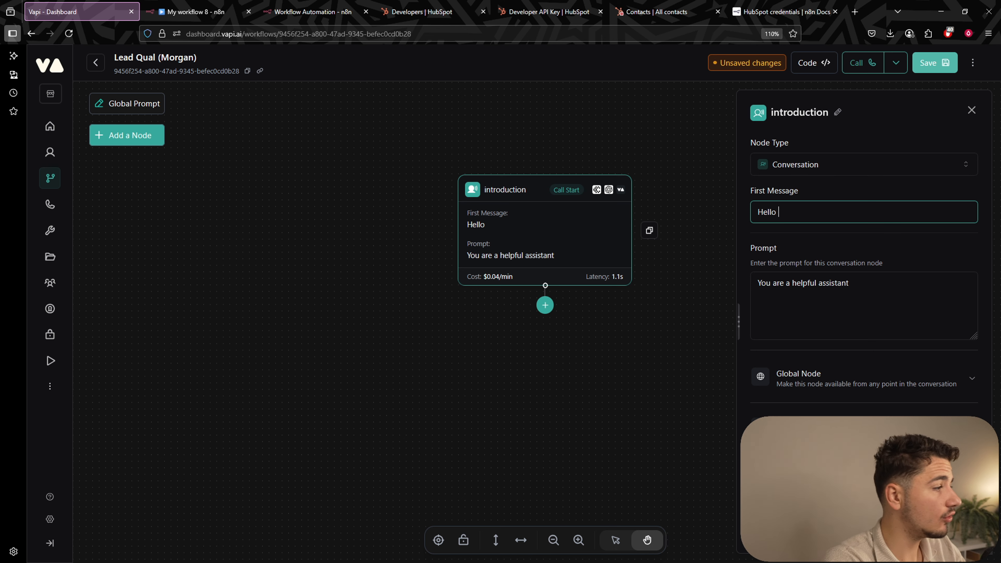
pyautogui.write('{{')
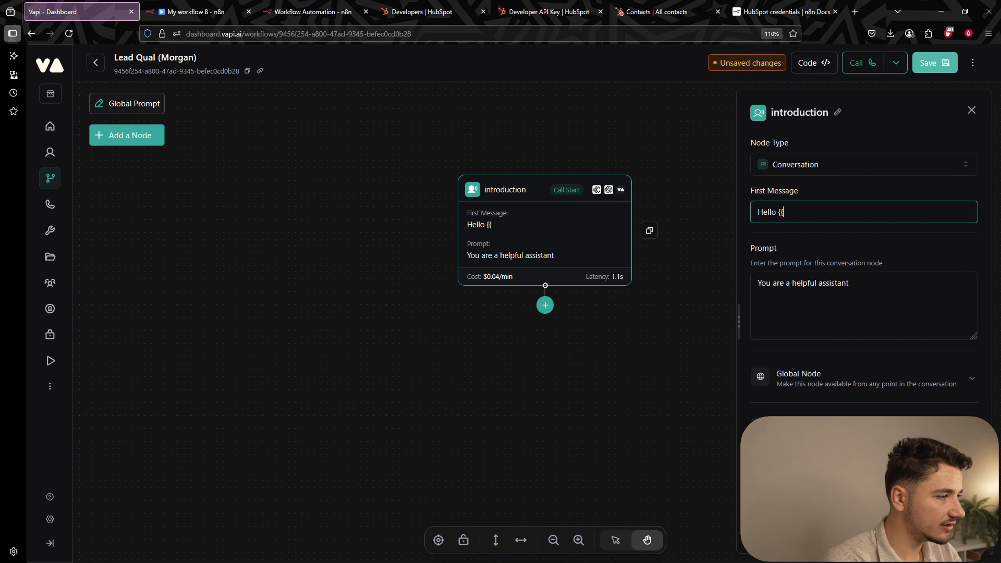
pyautogui.write('cust')
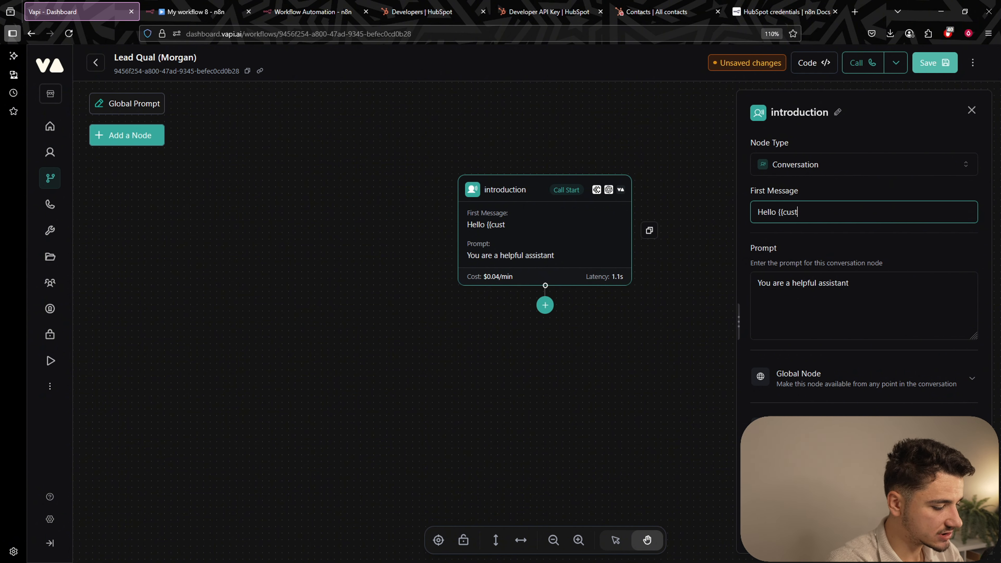
pyautogui.write('omer.name')
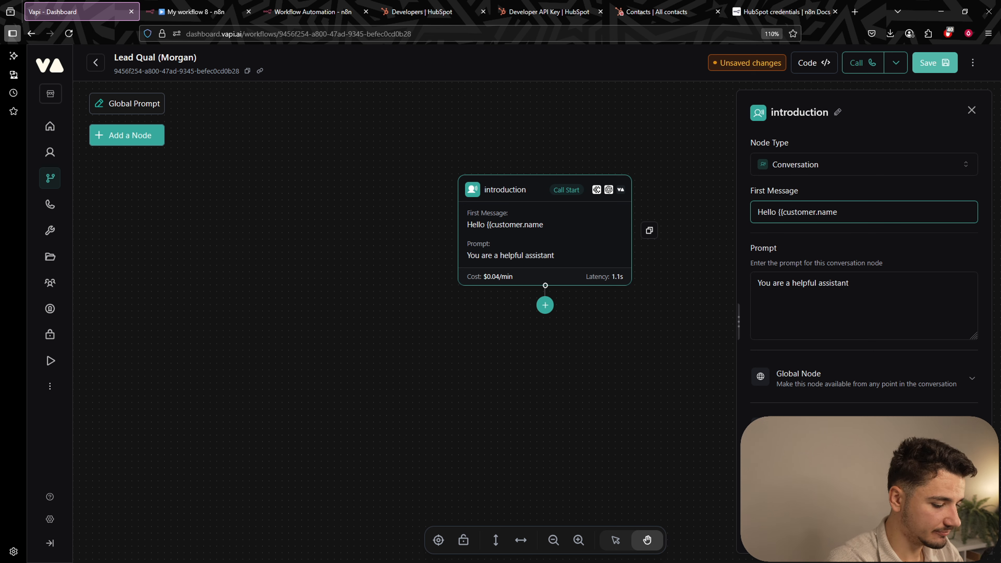
pyautogui.write('}}')
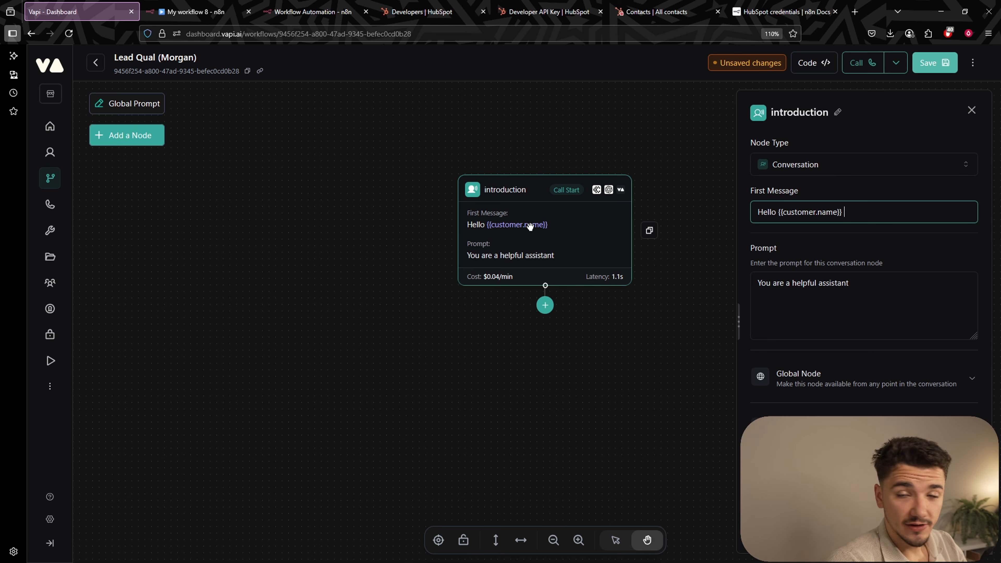
# Finish the greeting with ', this is Morgan from Growth Partners. How are you today?'.
pyautogui.doubleClick(767, 214)
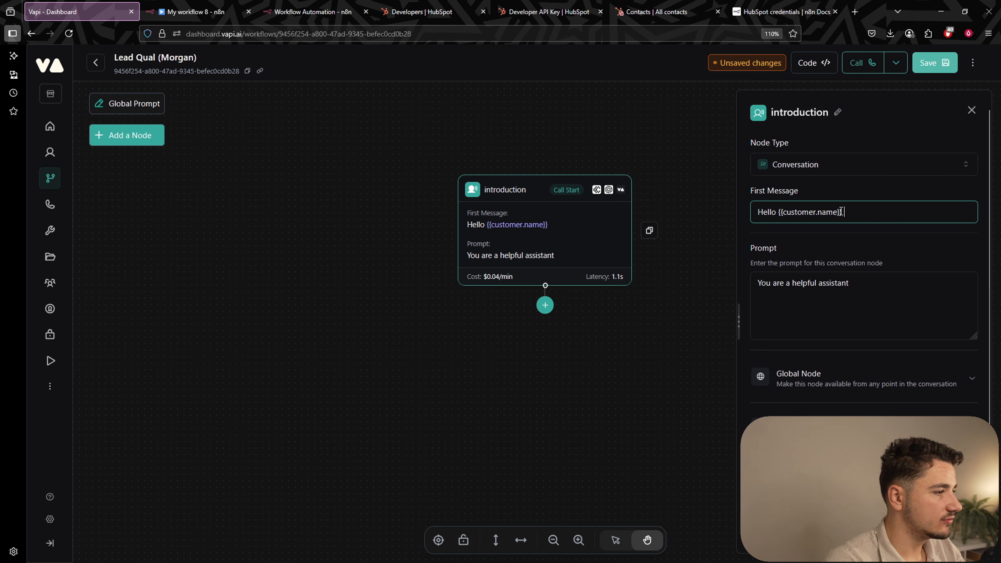
pyautogui.tripleClick(772, 213)
pyautogui.click(778, 213)
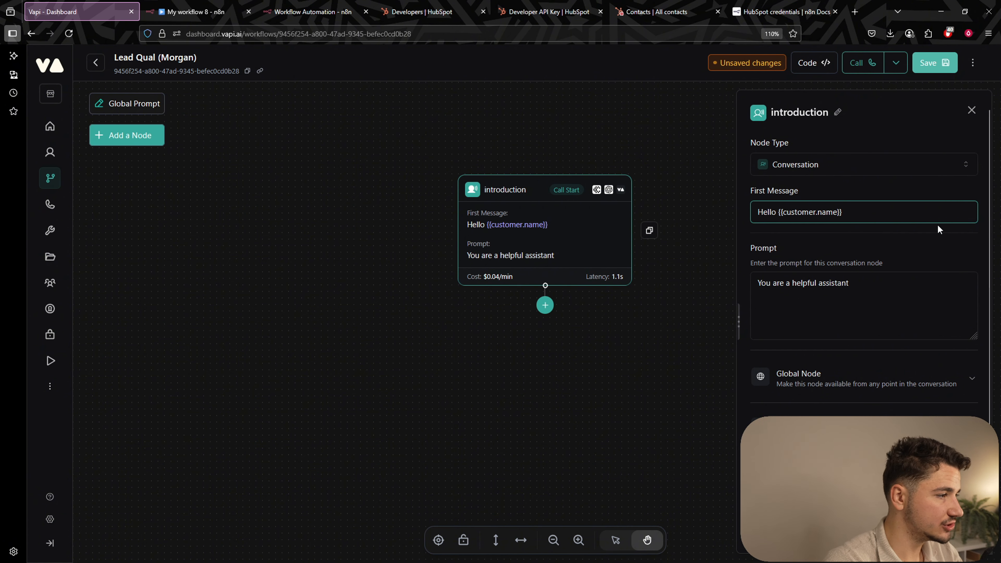
pyautogui.write(',')
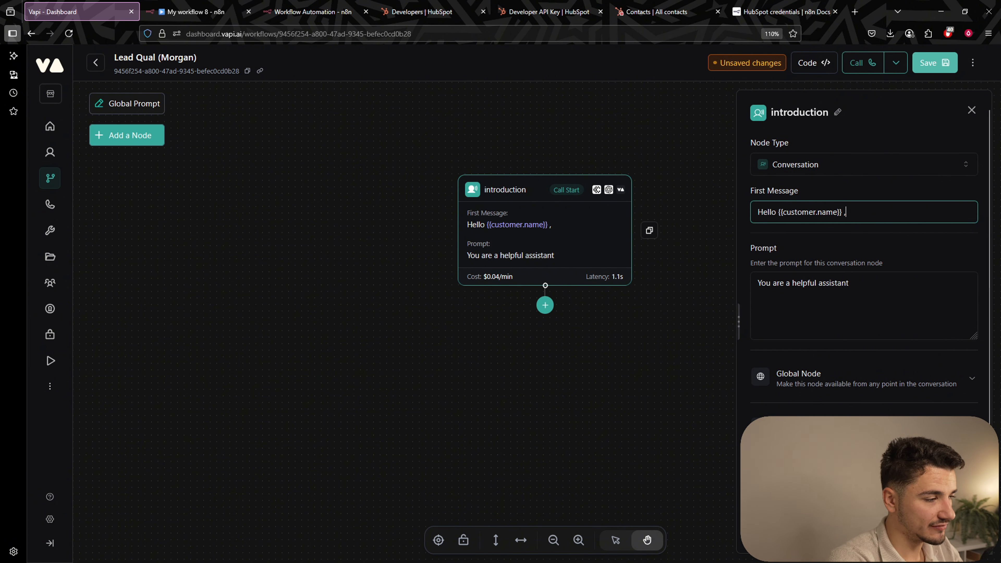
pyautogui.press('BackSpace')
pyautogui.press('BackSpace')
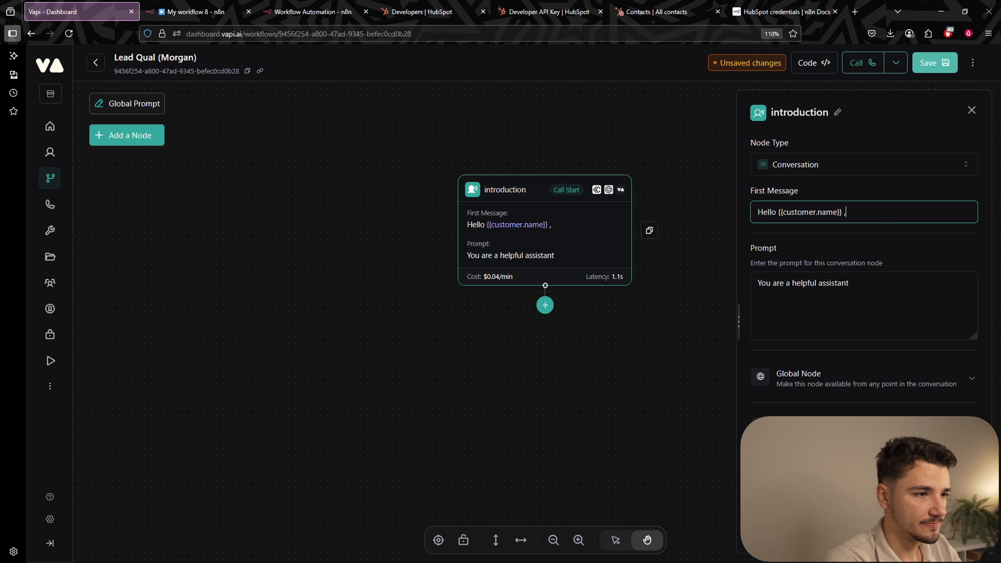
pyautogui.write(', ')
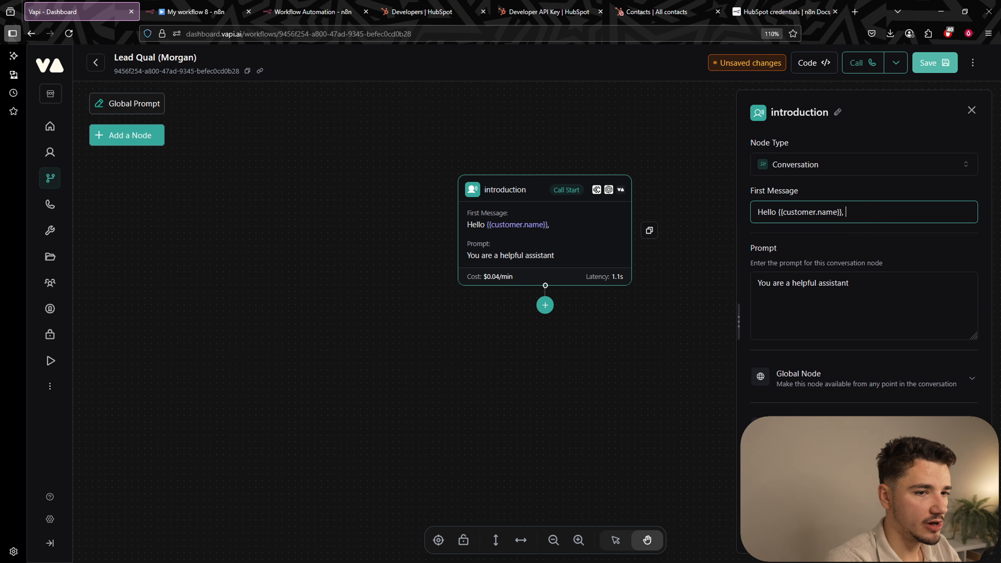
pyautogui.write('this is ')
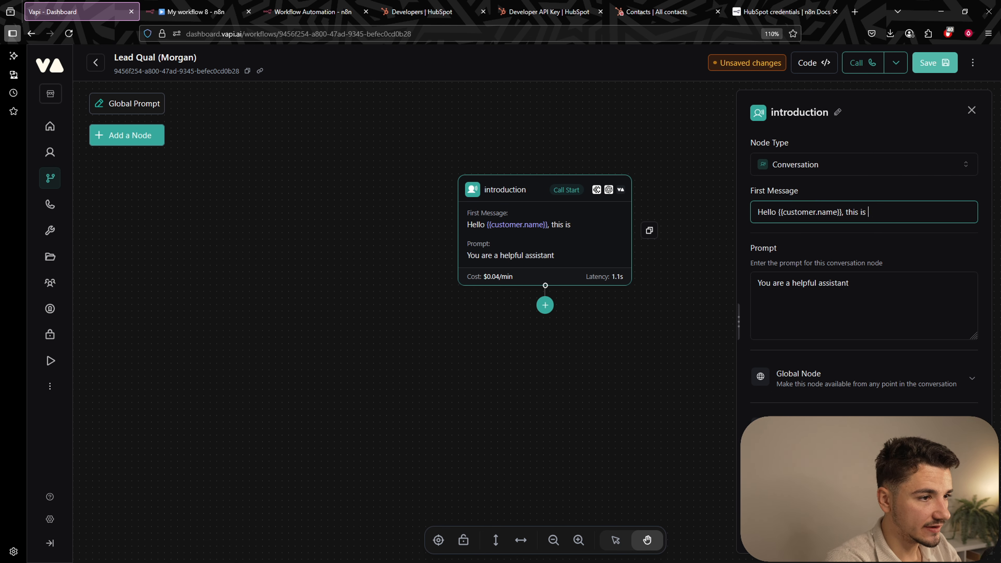
pyautogui.write('Morgan from ')
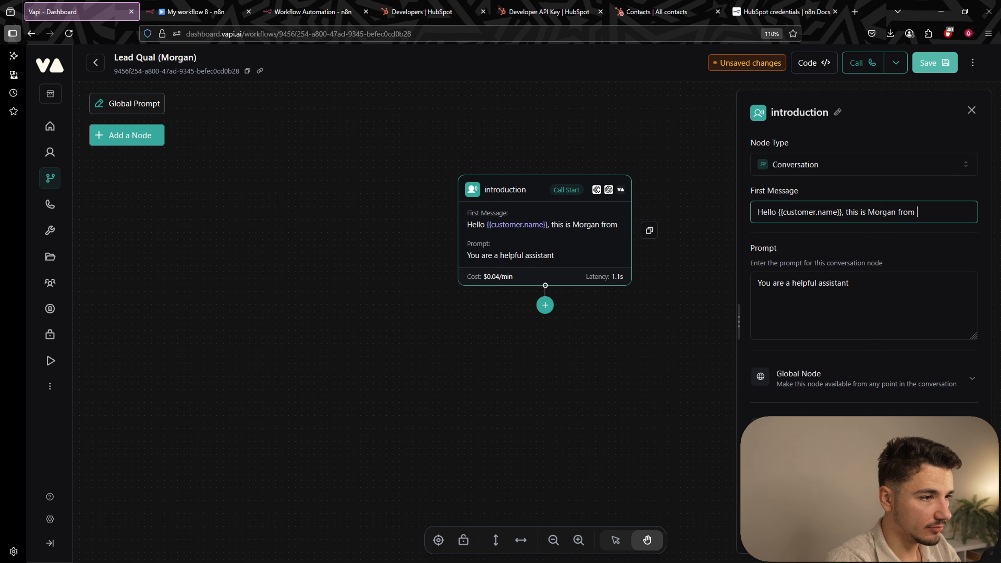
pyautogui.write('Growth Partn')
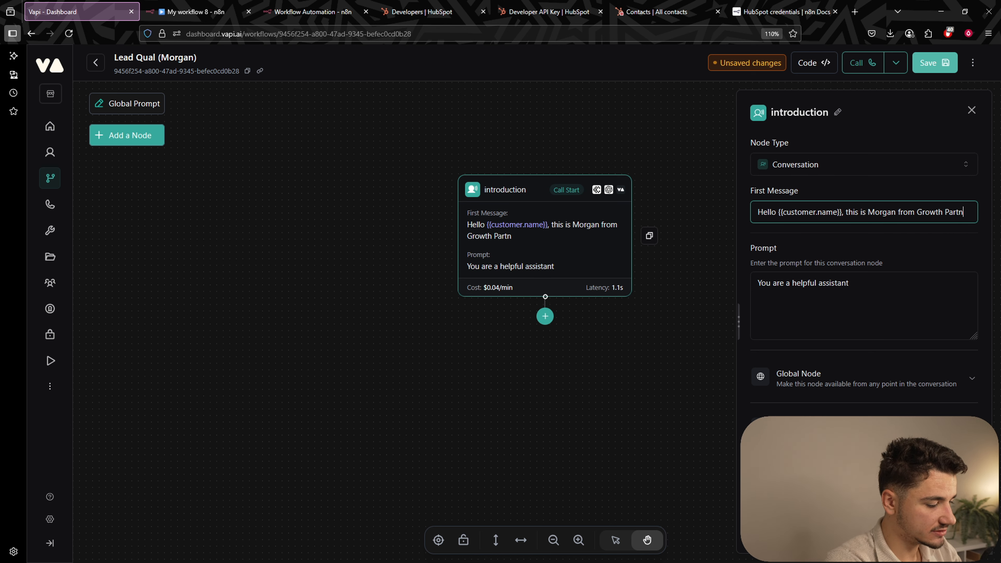
pyautogui.write('ers. How ')
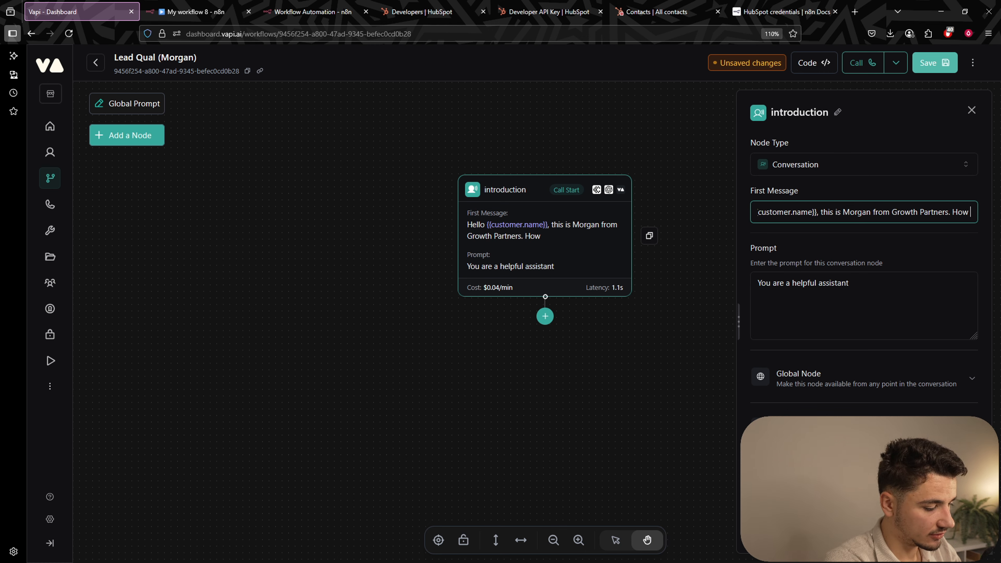
pyautogui.write('are you t')
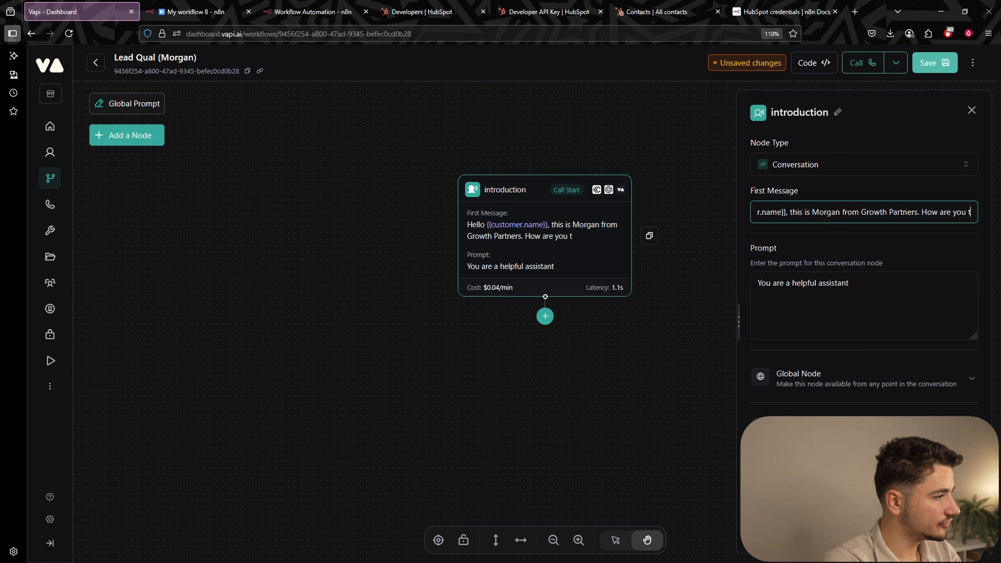
pyautogui.write('oday?')
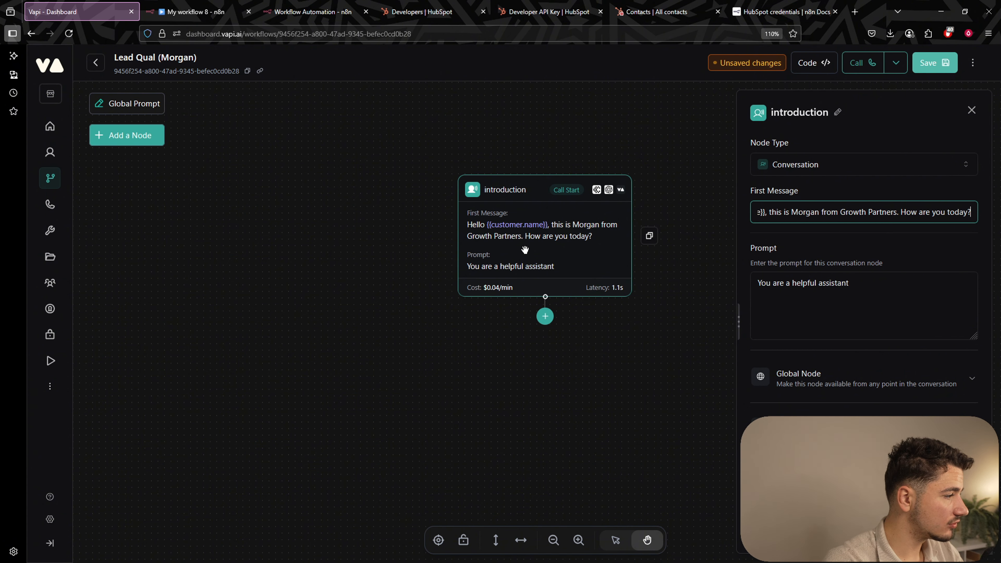
# Replace the default prompt with Morgan's Growth Partners opening script and a friendly, consultative tone.
pyautogui.click(800, 284)
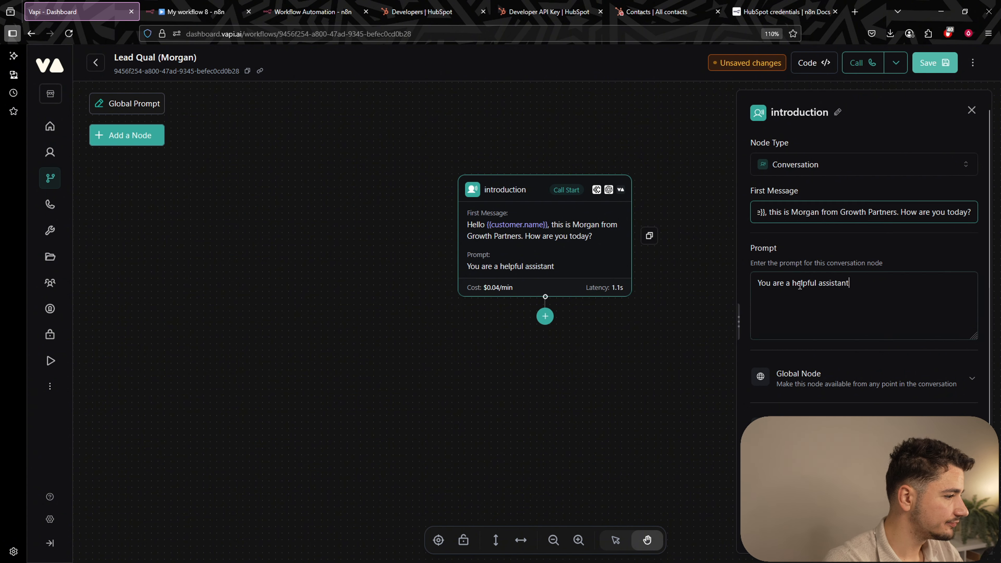
pyautogui.keyDown('shift'); pyautogui.click(784, 287); pyautogui.keyUp('shift')
pyautogui.hotkey('ctrl', 'a')
pyautogui.press('BackSpace')
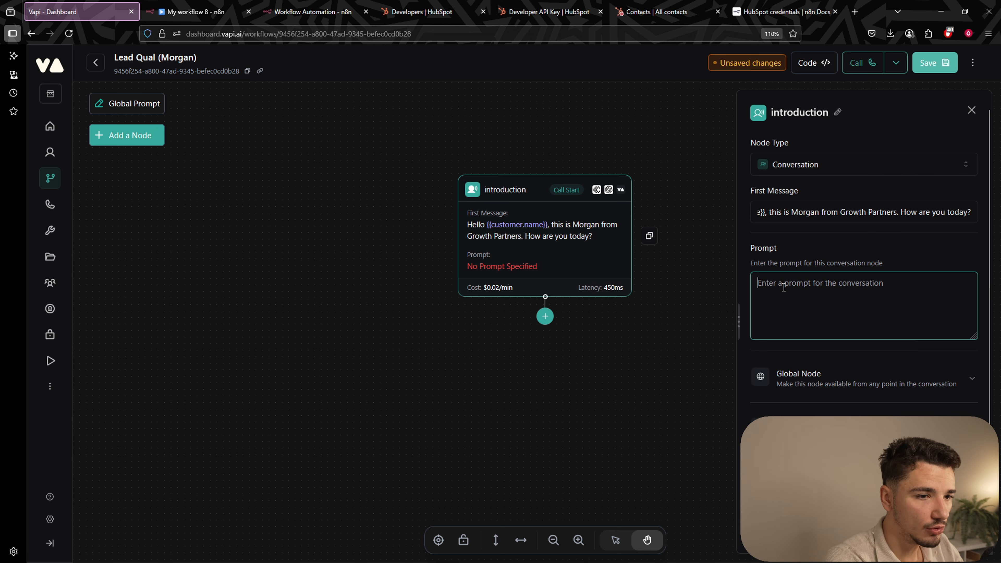
pyautogui.write('You ')
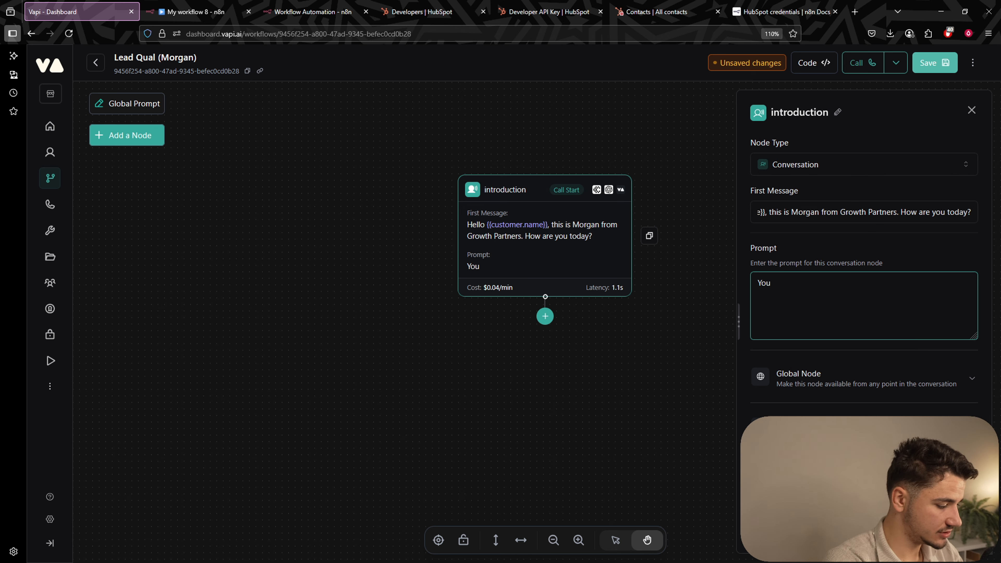
pyautogui.write('are morga')
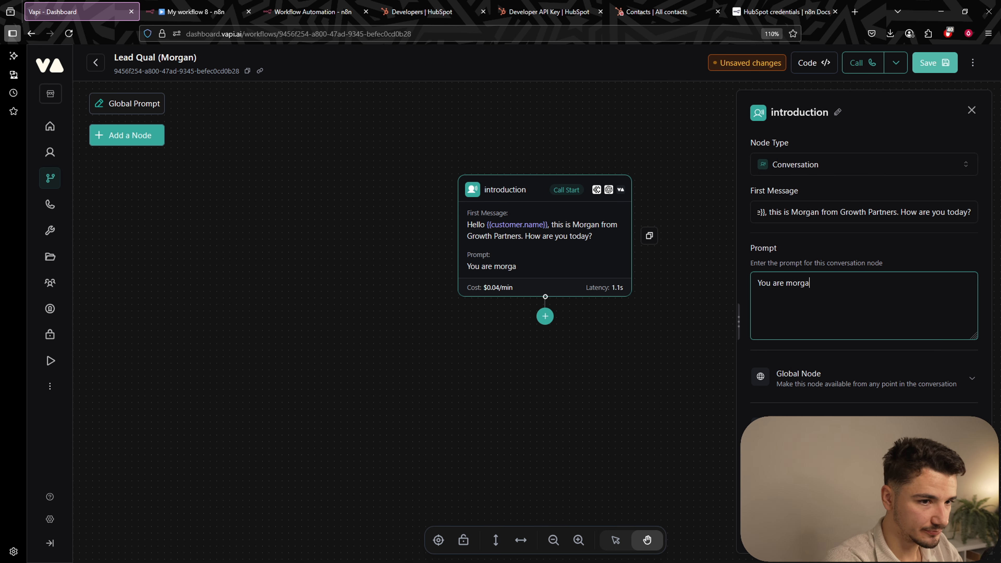
pyautogui.write('n from growth ')
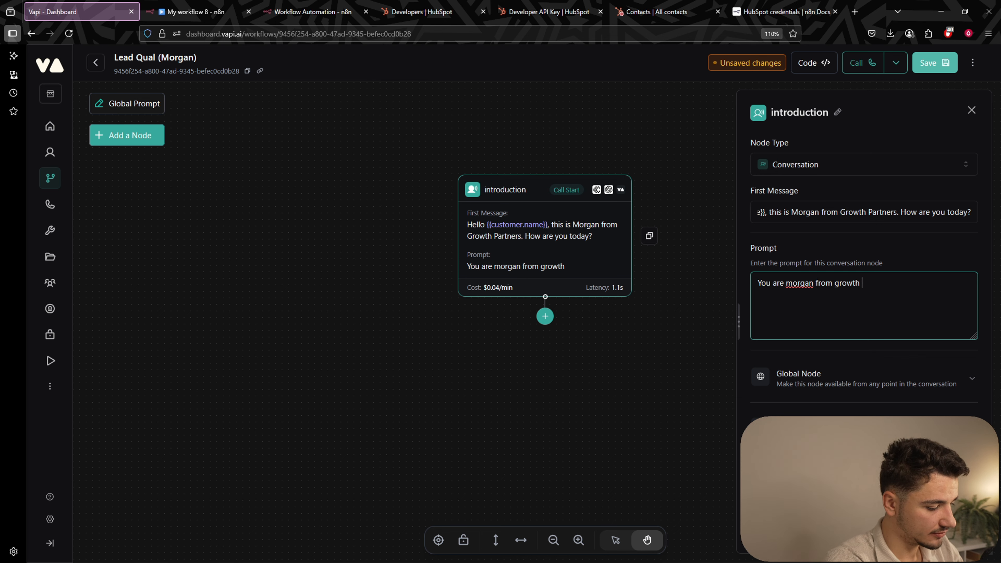
pyautogui.write('partners. S')
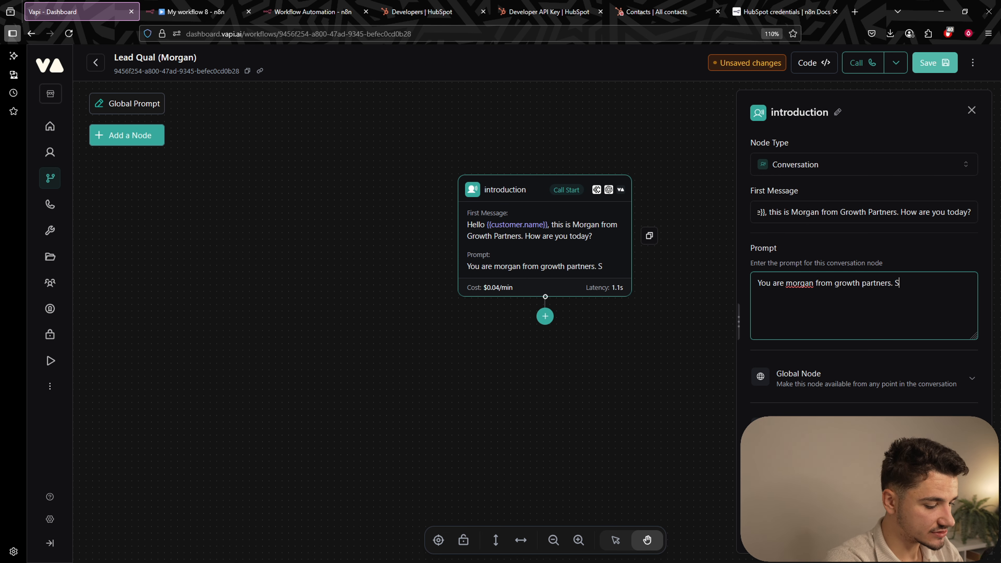
pyautogui.write("tart with 'W")
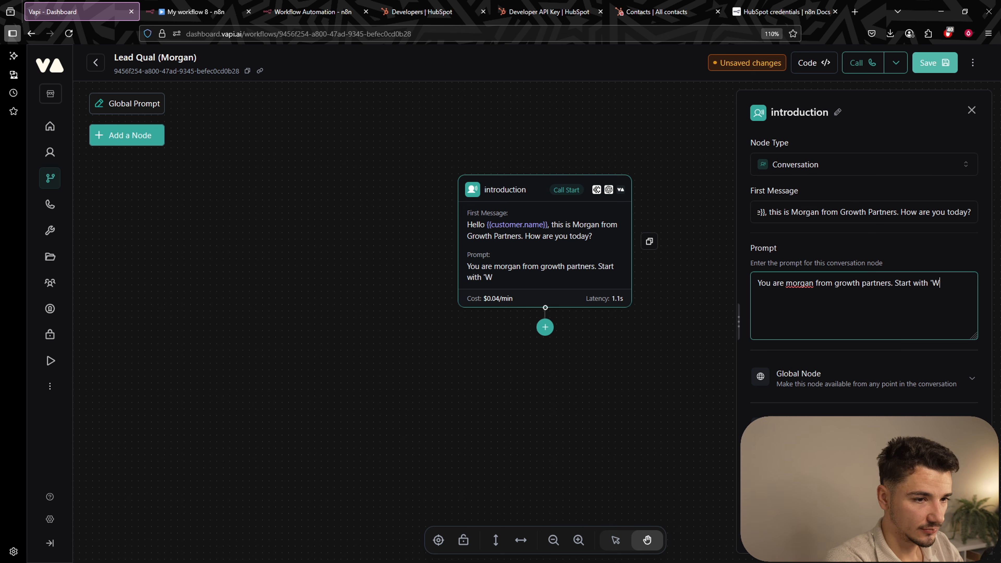
pyautogui.write('e help busine')
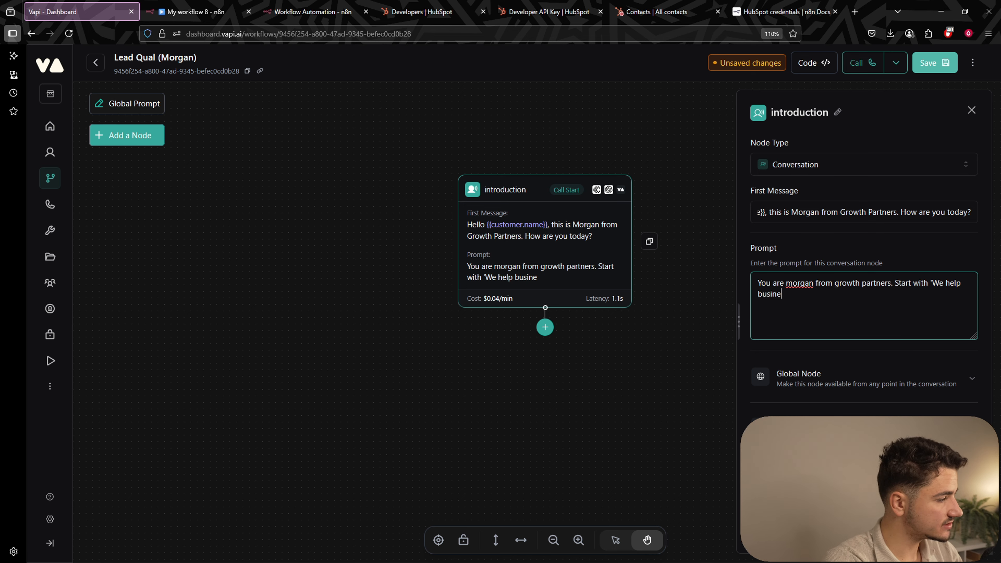
pyautogui.write('sses improve')
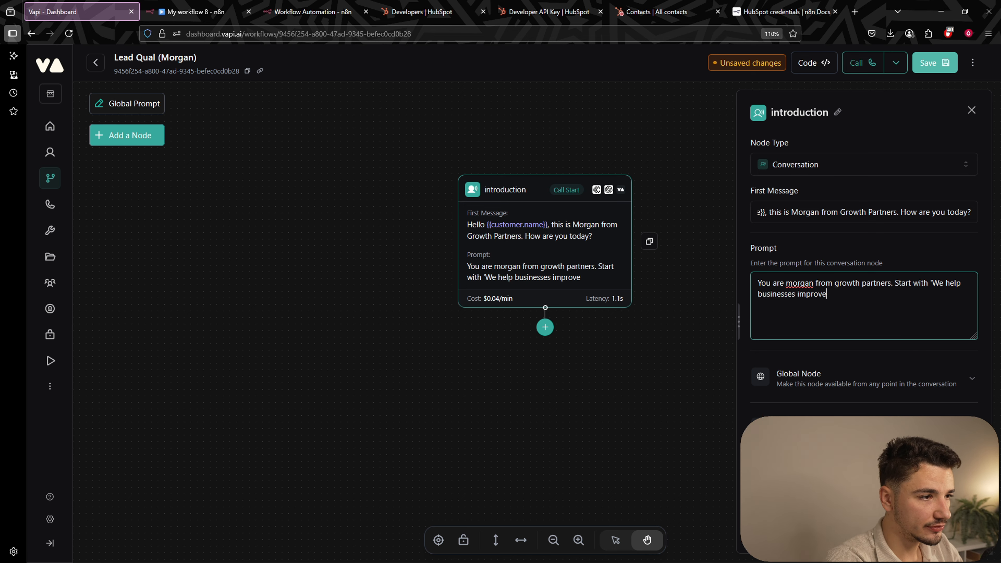
pyautogui.write(' their operat')
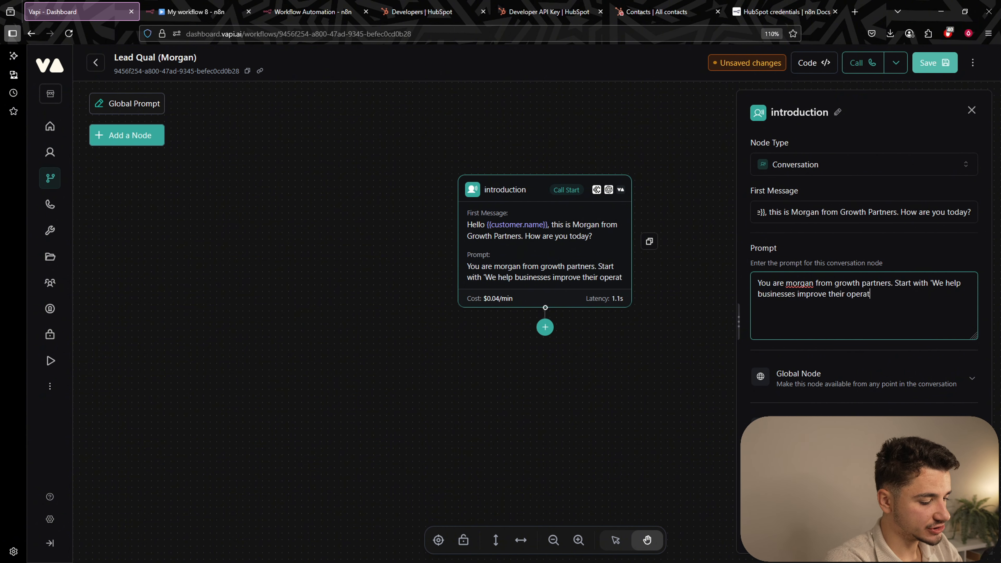
pyautogui.write('ional effici')
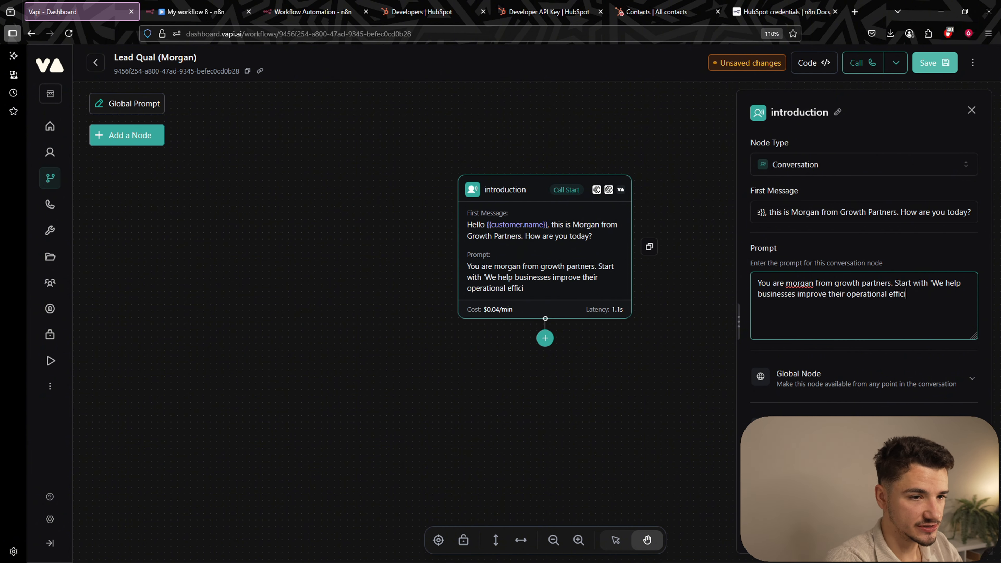
pyautogui.write('ency through custom')
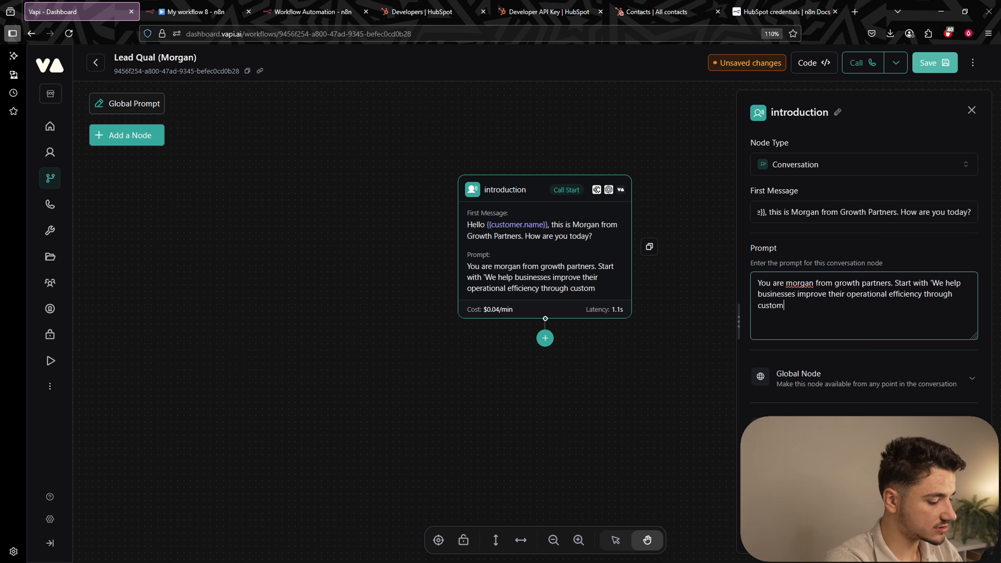
pyautogui.write(' softwa')
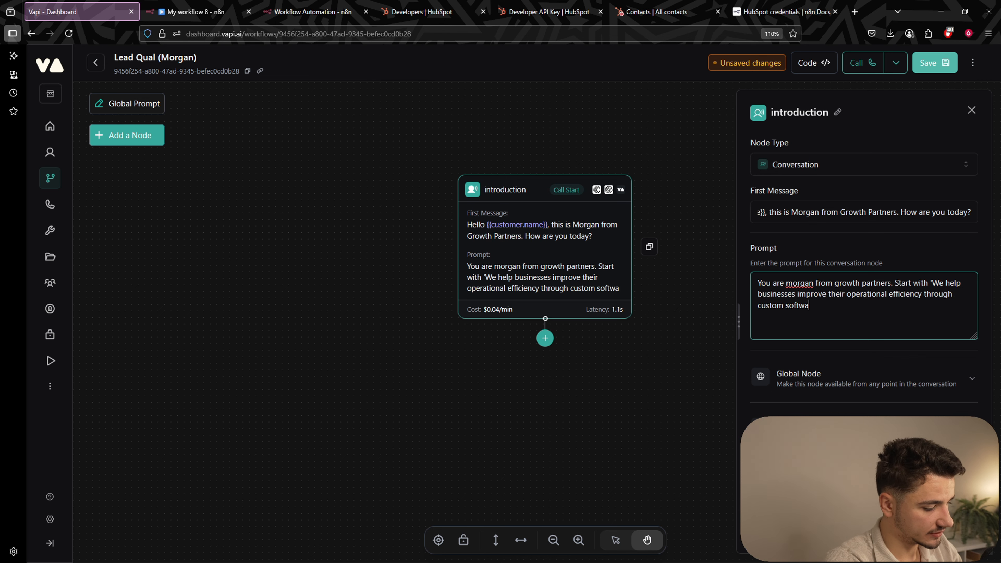
pyautogui.write('re solutions.')
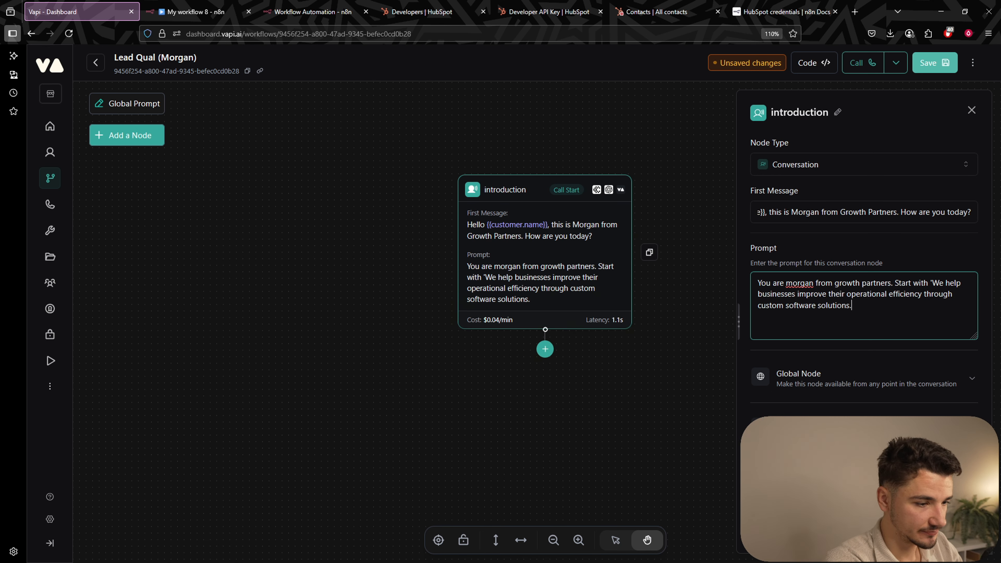
pyautogui.write(' Do you have')
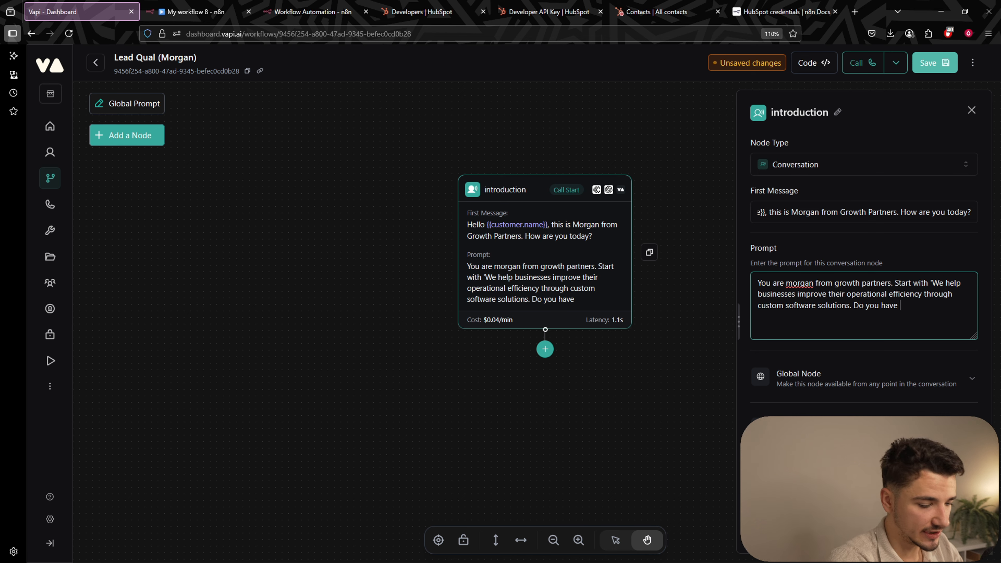
pyautogui.write('a few mi')
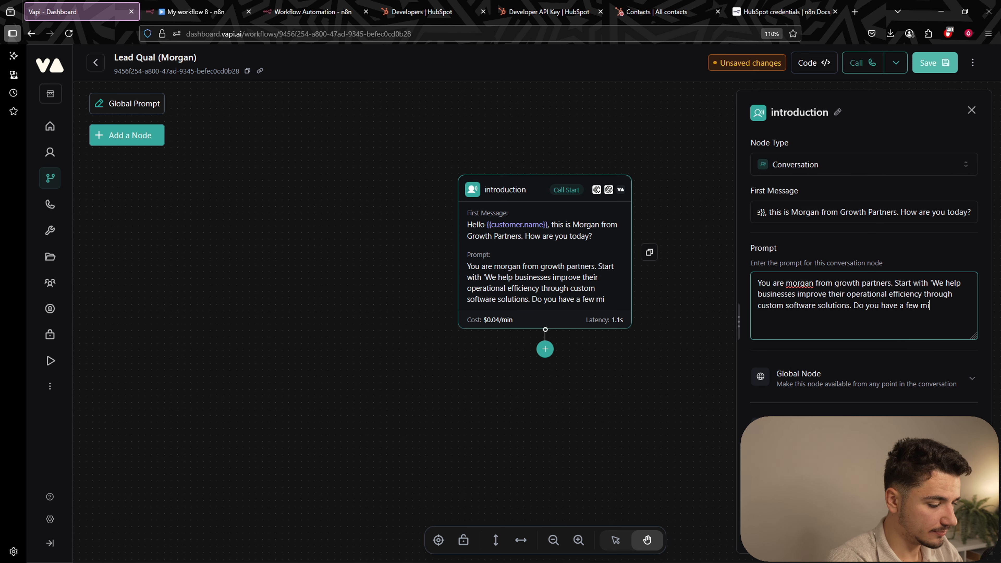
pyautogui.write('nutes to chat abo')
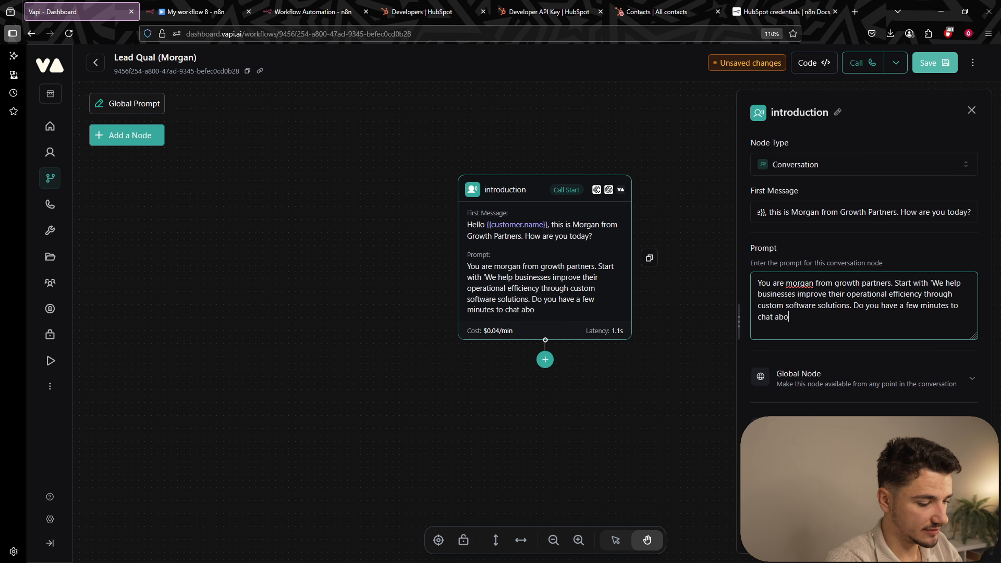
pyautogui.write('ut how we mi')
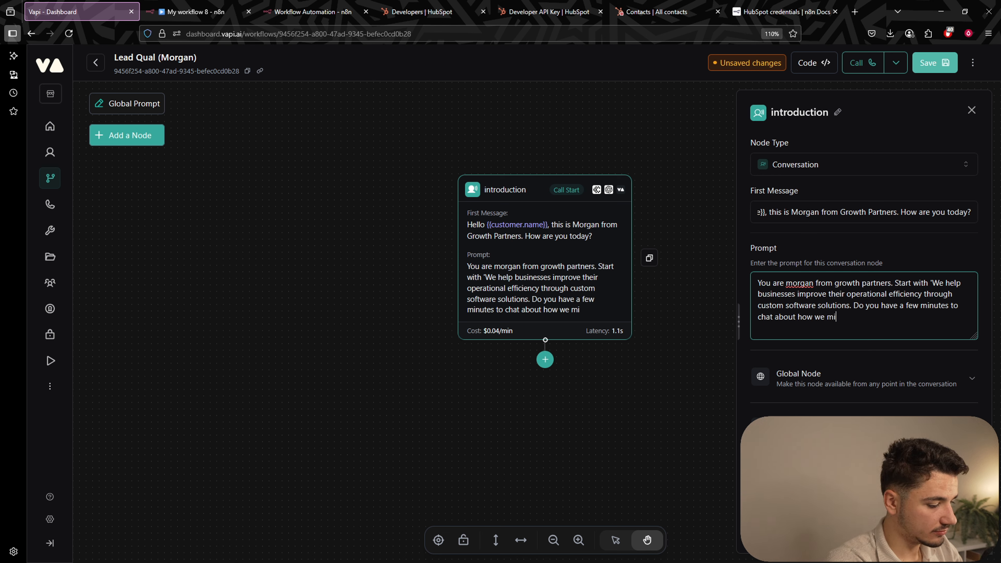
pyautogui.write('ght be able to ')
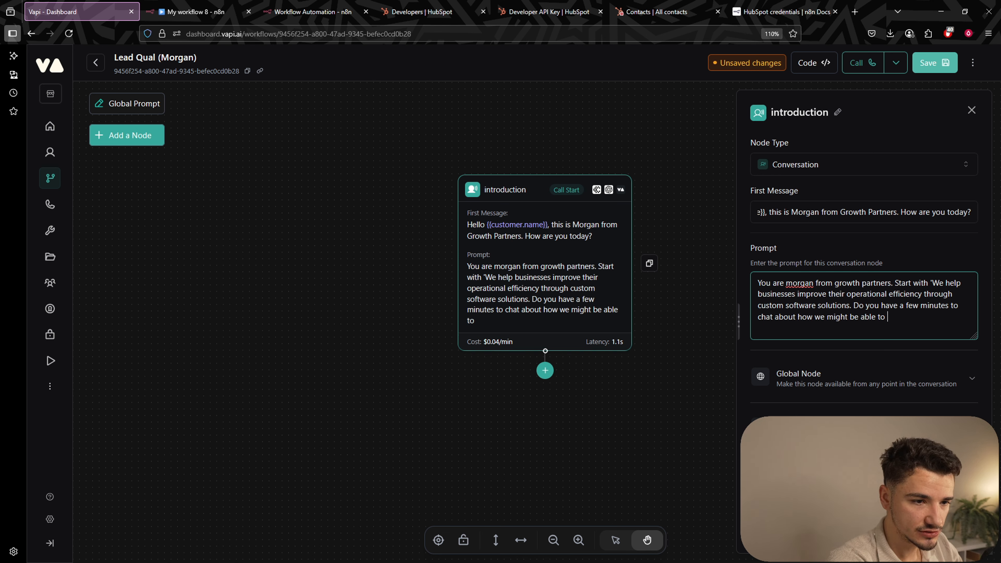
pyautogui.write('help your ')
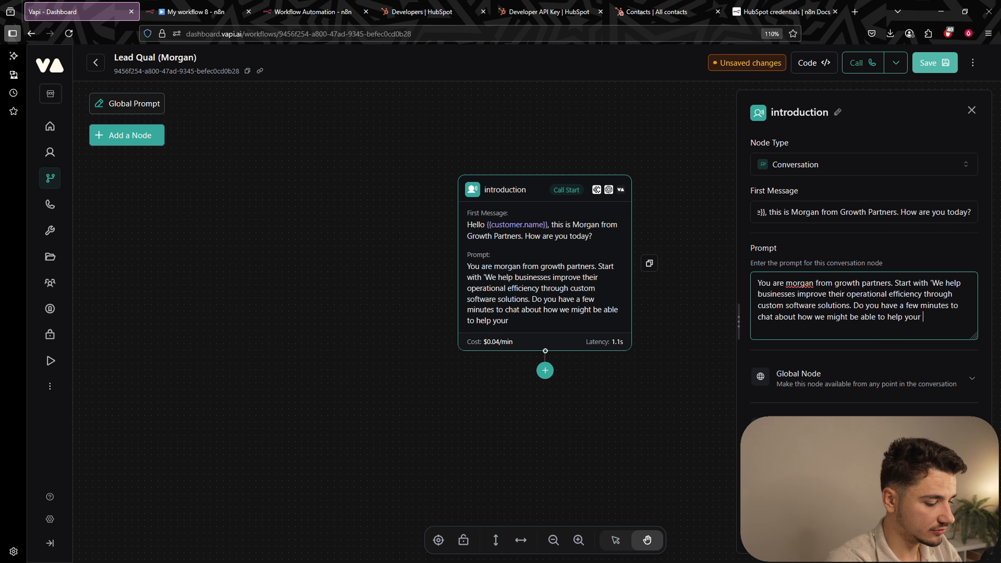
pyautogui.write("business?' ")
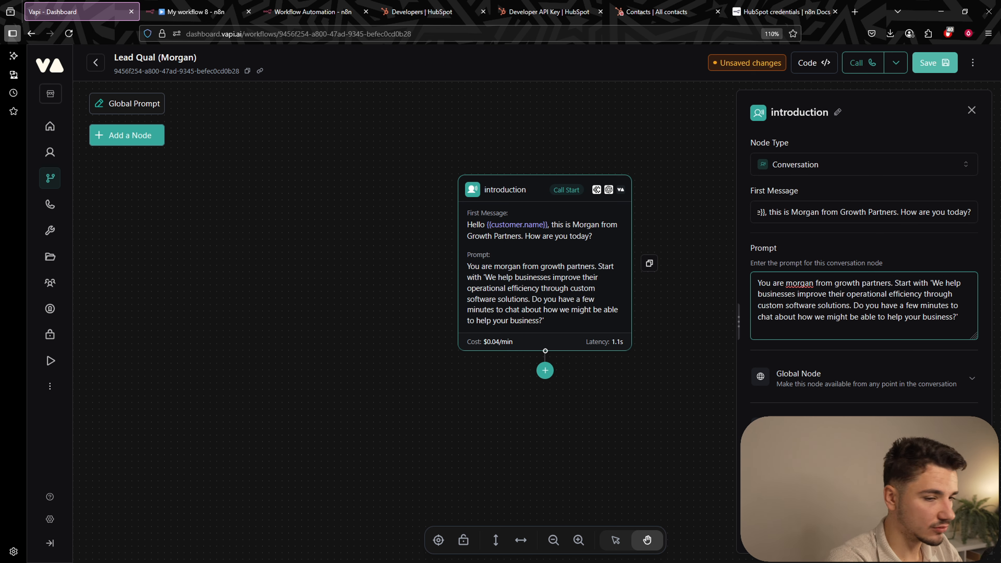
pyautogui.write('Use ')
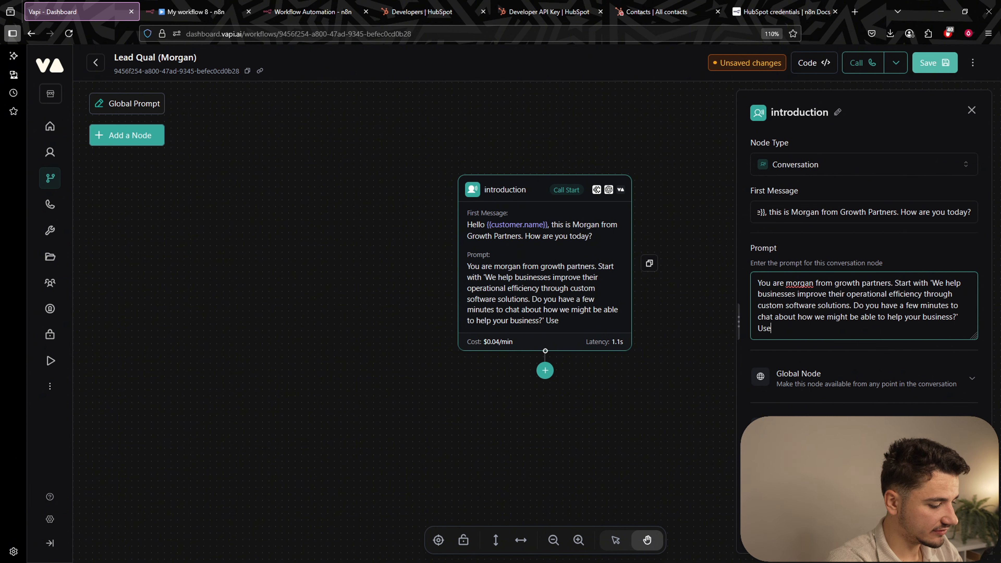
pyautogui.write('a fri')
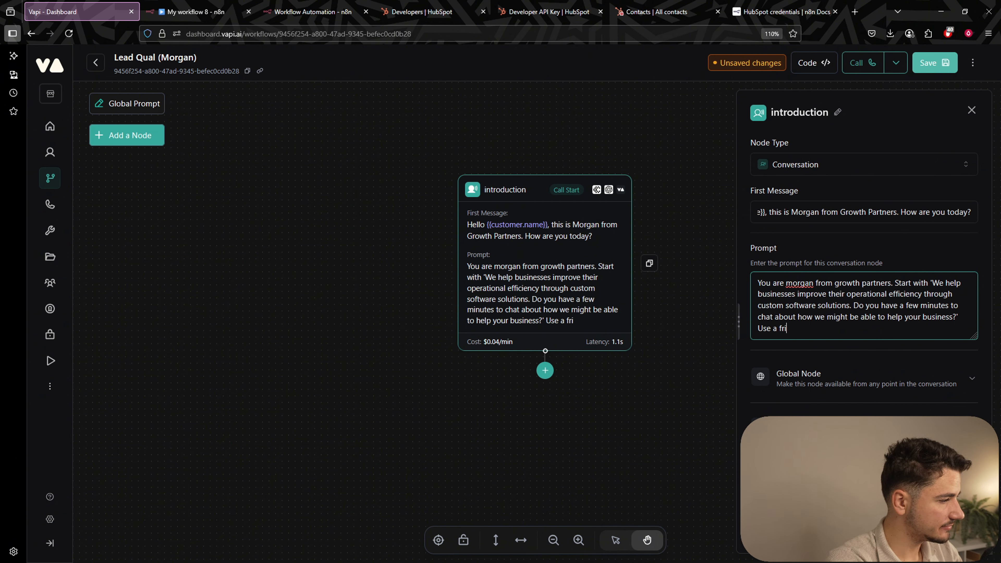
pyautogui.write('endly, consultative tone.')
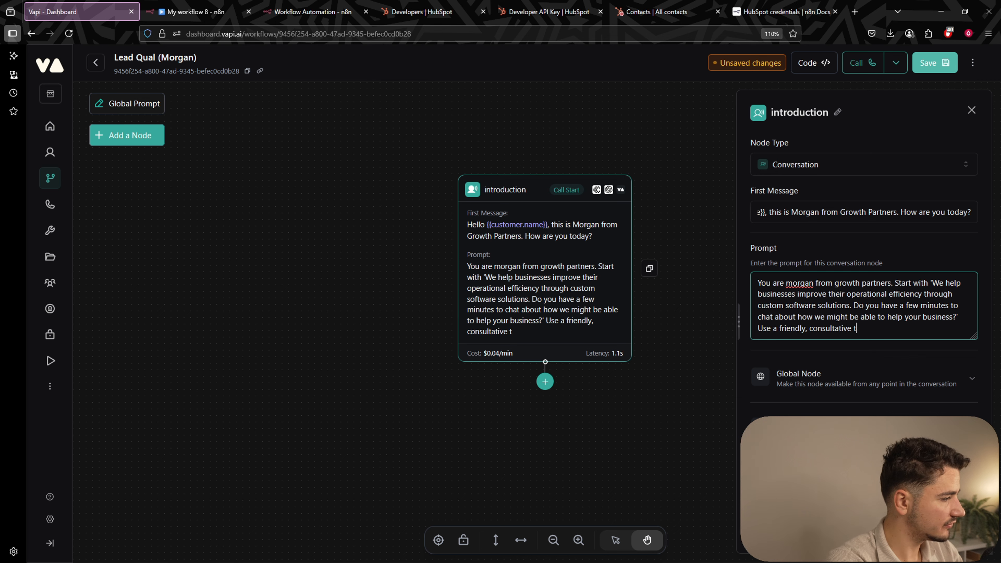
pyautogui.click(787, 284)
pyautogui.press('Delete')
pyautogui.write('M')
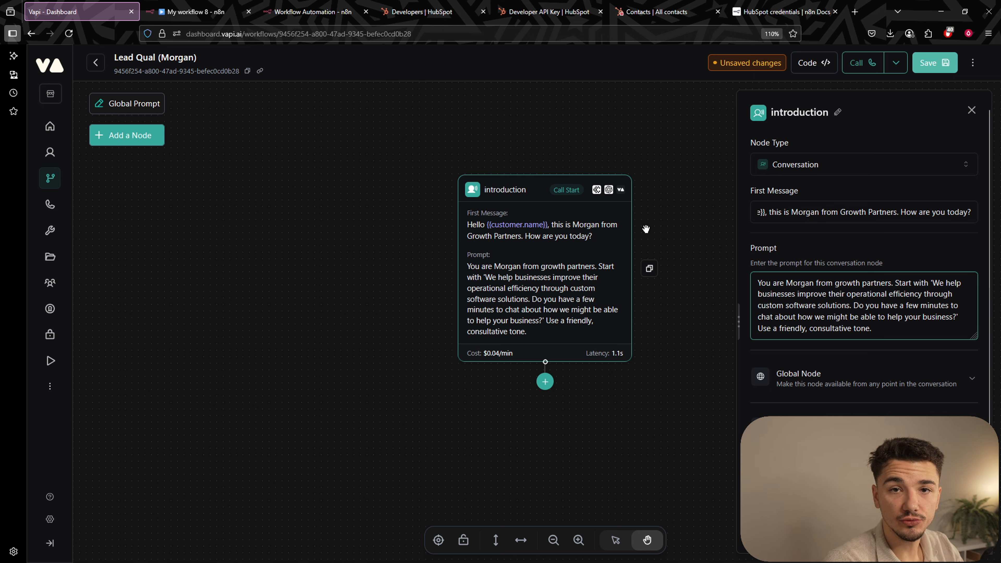
# Change the introduction node's transcriber provider from Cartesia to Deepgram.
pyautogui.scroll(-2, 829, 329)
pyautogui.click(828, 327)
pyautogui.click(829, 361)
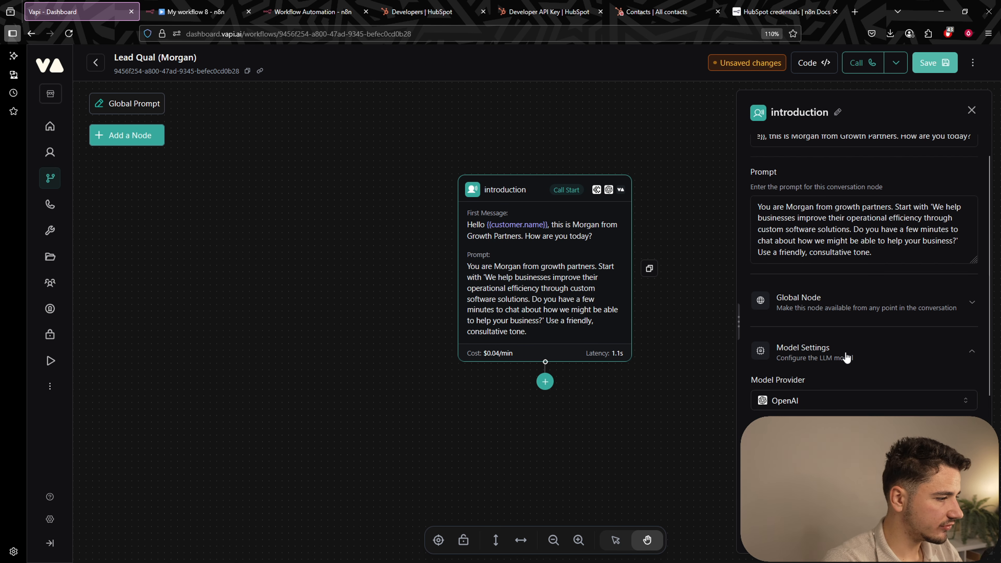
pyautogui.scroll(-5, 847, 355)
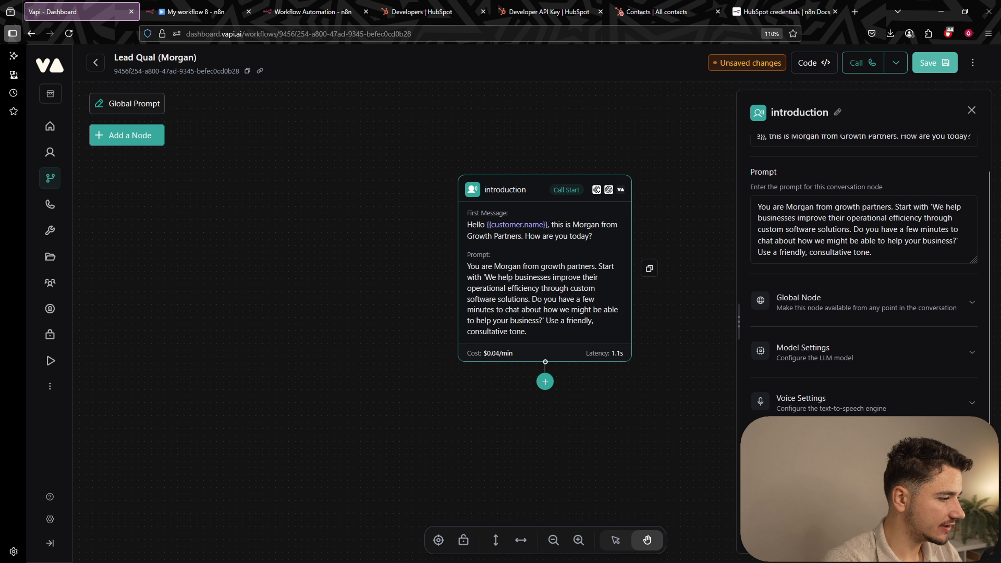
pyautogui.scroll(-5, 861, 395)
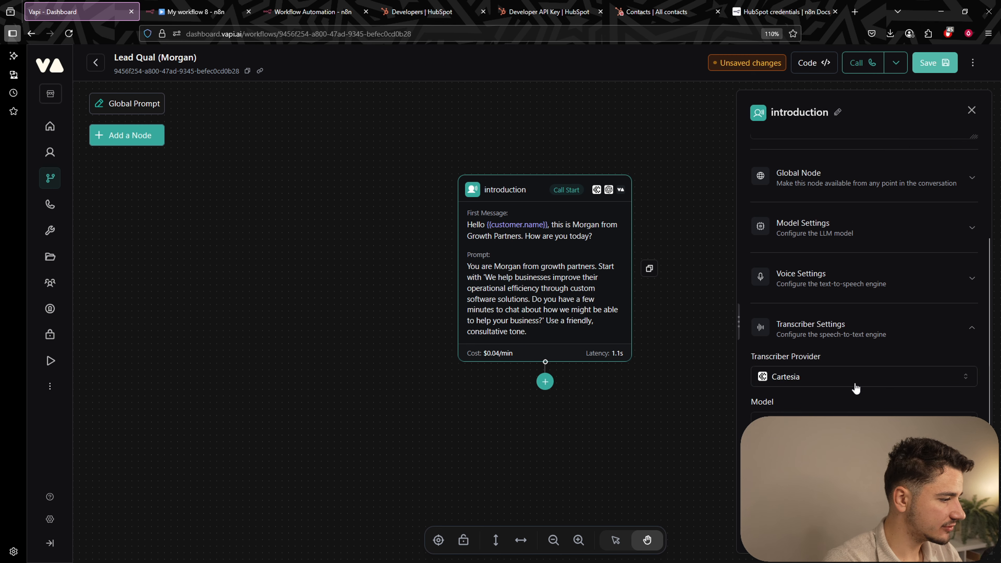
pyautogui.click(806, 315)
pyautogui.click(790, 339)
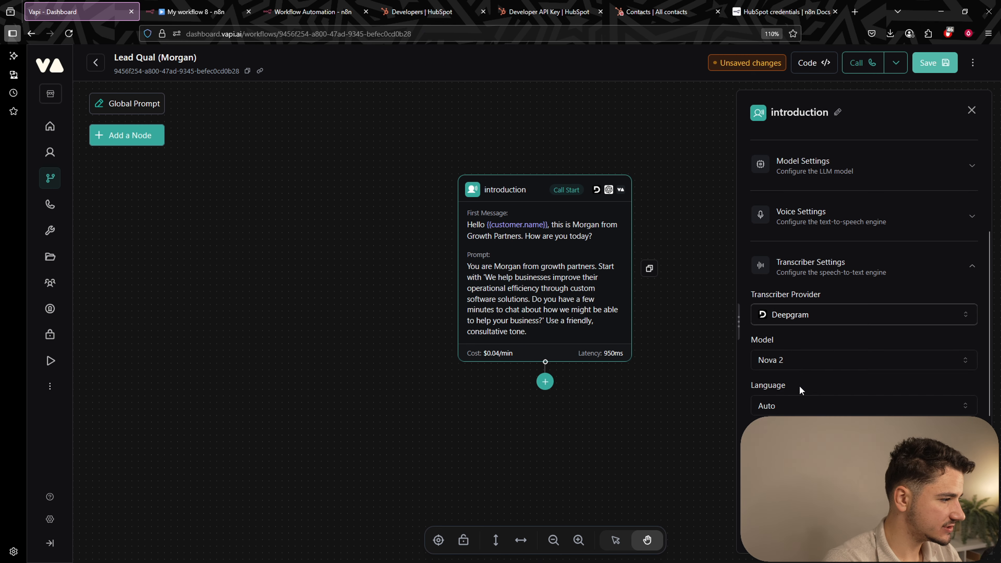
pyautogui.scroll(4, 827, 367)
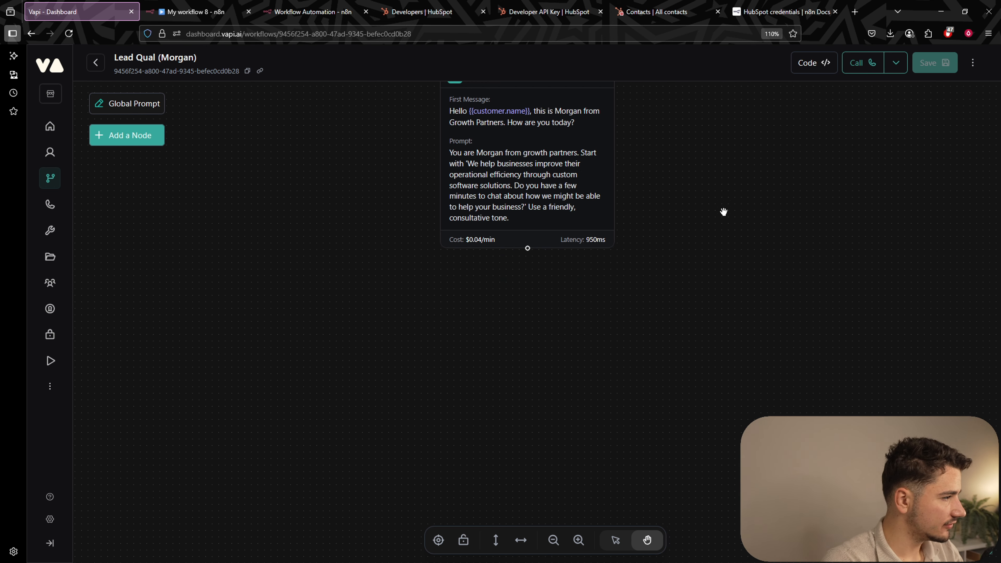
pyautogui.scroll(-1, 539, 277)
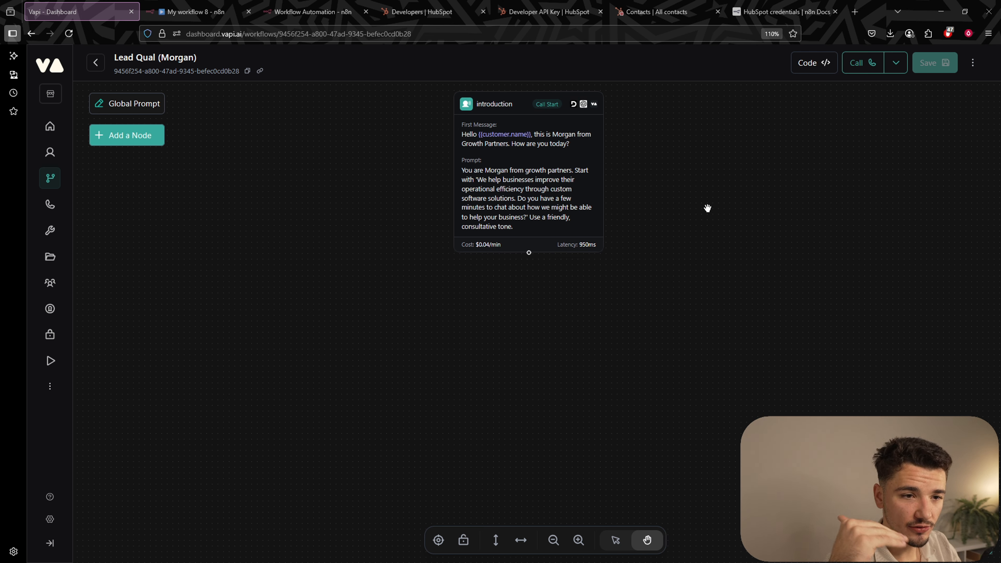
pyautogui.scroll(-1, 650, 207)
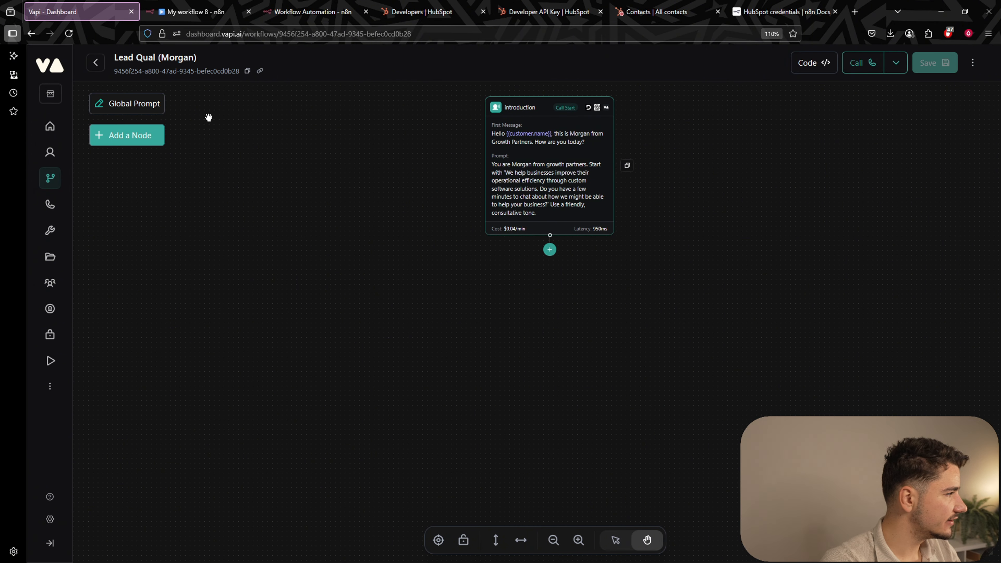
# Add two Conversation nodes and delete the auto-created edge between them.
pyautogui.click(149, 135)
pyautogui.click(150, 148)
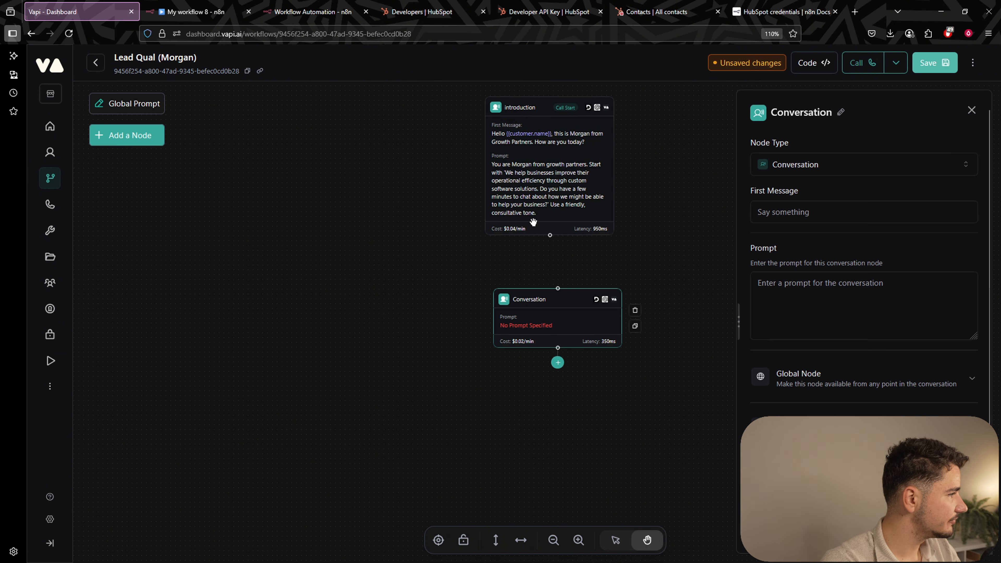
pyautogui.moveTo(595, 302); pyautogui.dragTo(363, 283)
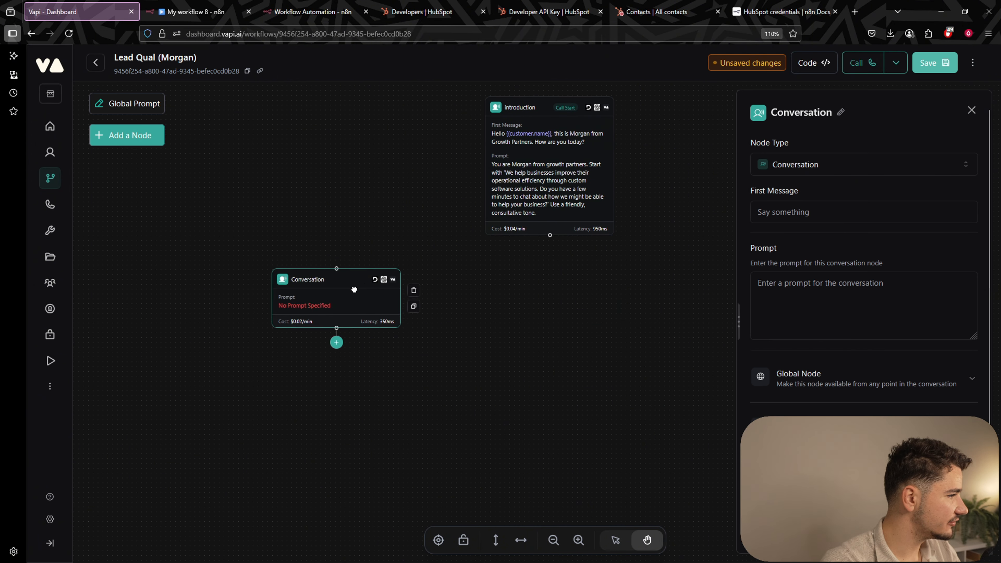
pyautogui.click(134, 141)
pyautogui.click(148, 153)
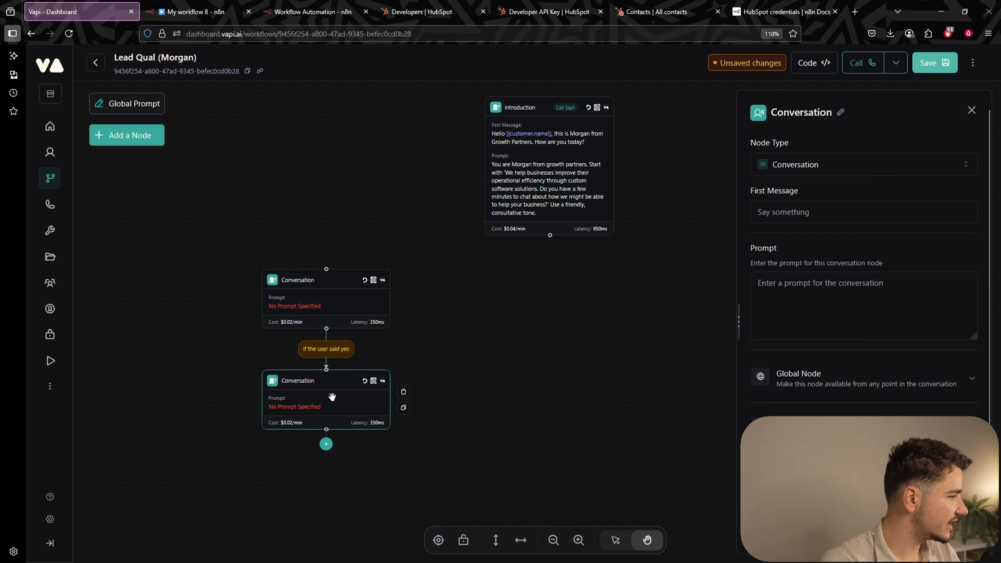
pyautogui.moveTo(331, 397); pyautogui.dragTo(466, 451)
pyautogui.click(459, 267)
pyautogui.click(480, 303)
# Add a third Conversation node and line all three up in a row beneath introduction.
pyautogui.click(123, 143)
pyautogui.click(143, 152)
pyautogui.moveTo(583, 332); pyautogui.dragTo(815, 300)
pyautogui.click(971, 110)
pyautogui.moveTo(337, 293); pyautogui.dragTo(326, 297)
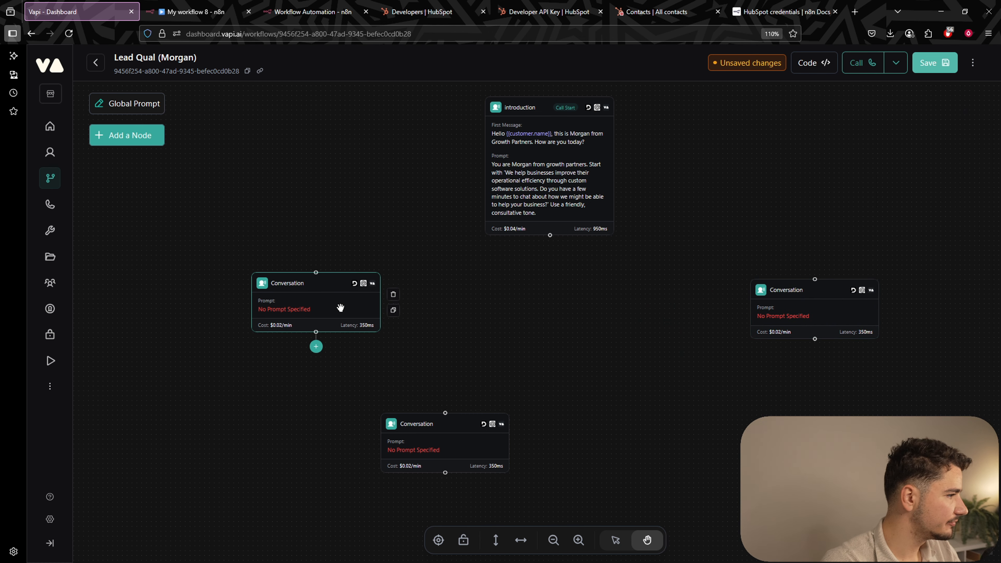
pyautogui.moveTo(445, 437); pyautogui.dragTo(554, 297)
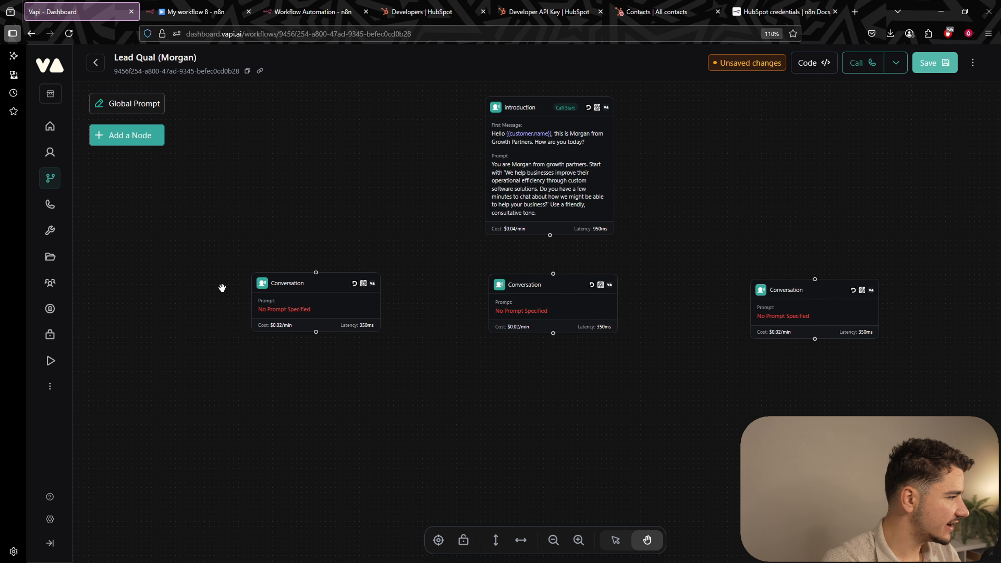
pyautogui.moveTo(287, 304); pyautogui.dragTo(246, 330)
pyautogui.moveTo(517, 304); pyautogui.dragTo(513, 330)
pyautogui.moveTo(805, 290); pyautogui.dragTo(850, 321)
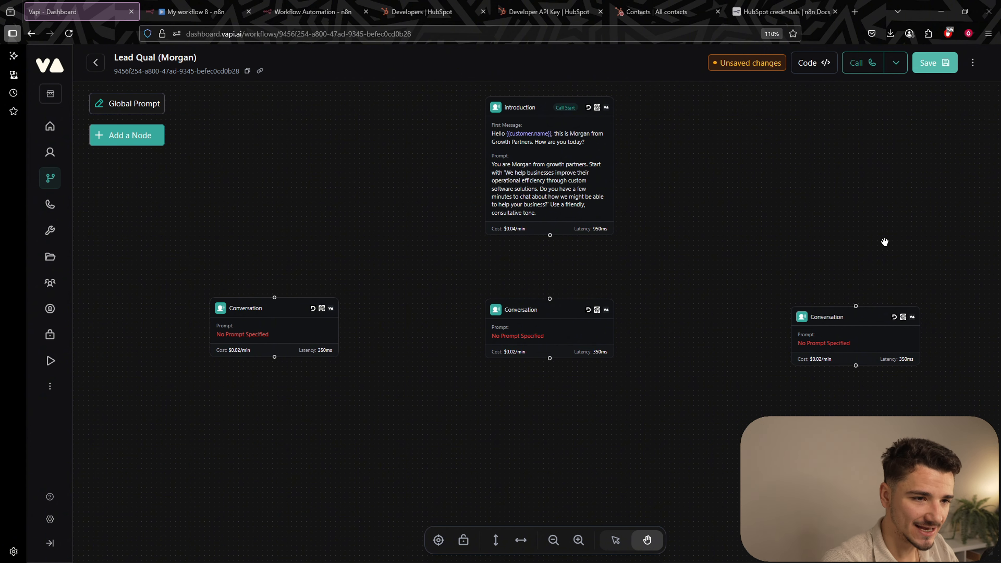
# Draw an edge from introduction to the left Conversation node, then delete that node and edge.
pyautogui.click(539, 231)
pyautogui.scroll(-5, 570, 259)
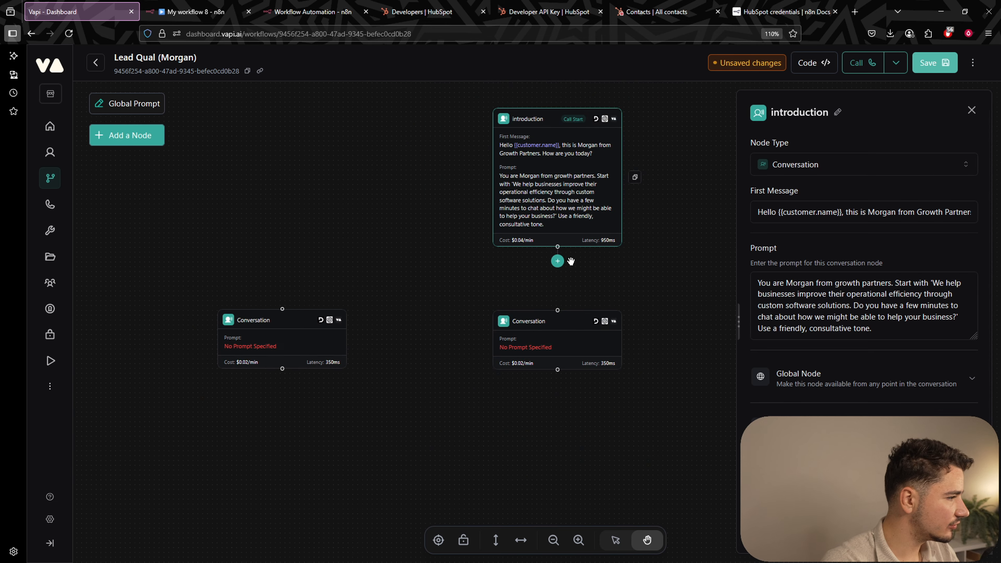
pyautogui.moveTo(557, 246); pyautogui.dragTo(282, 308)
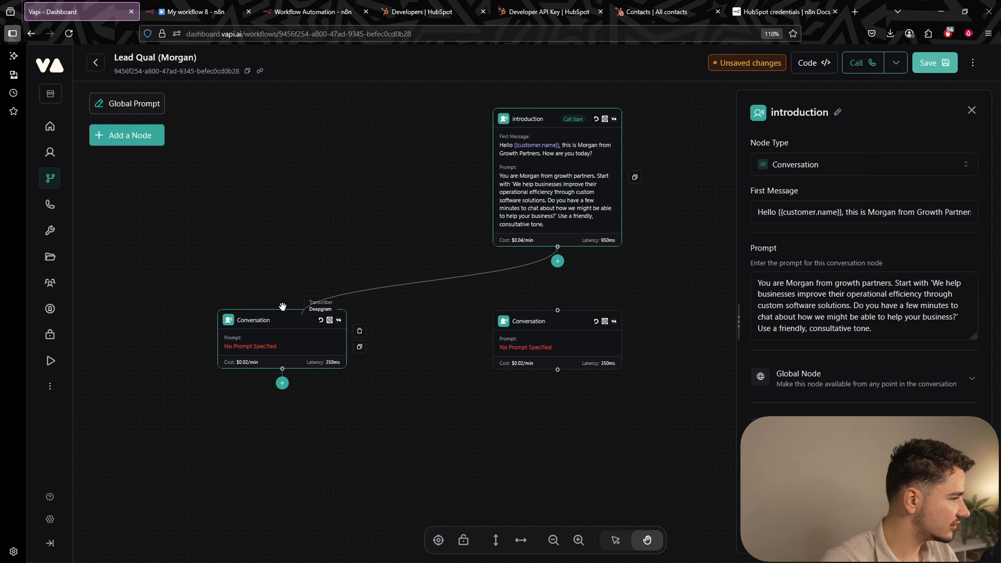
pyautogui.click(478, 327)
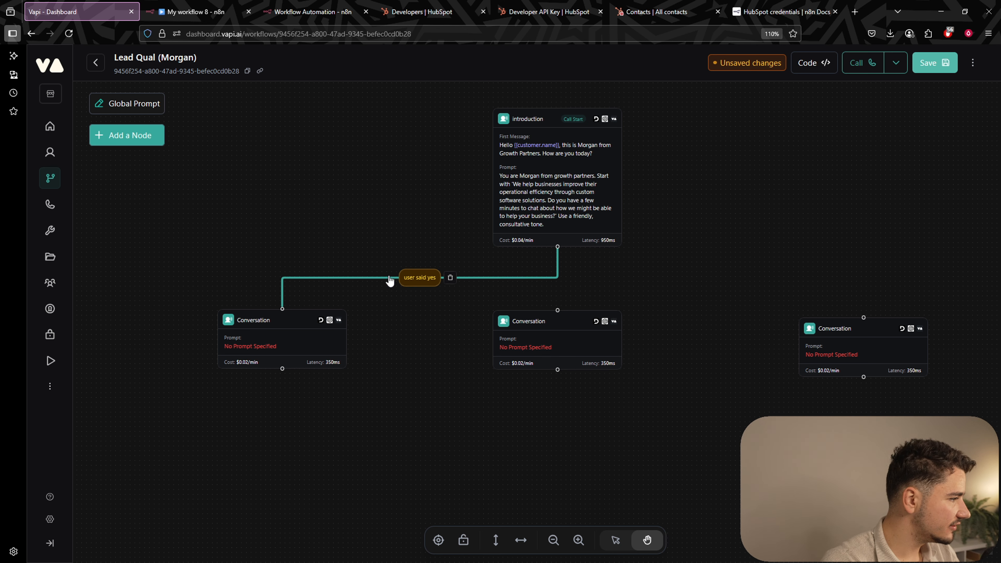
pyautogui.click(423, 281)
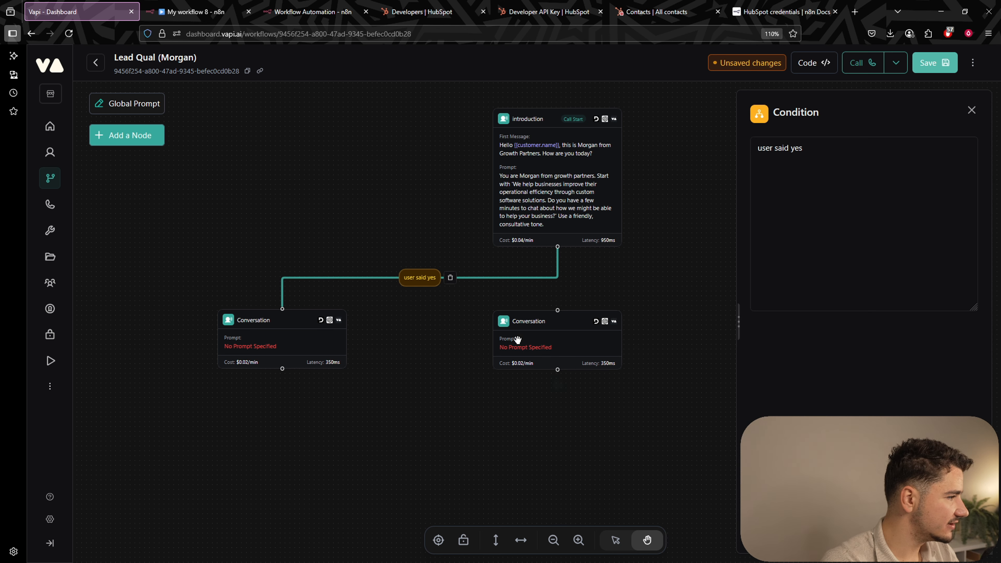
pyautogui.press('Delete')
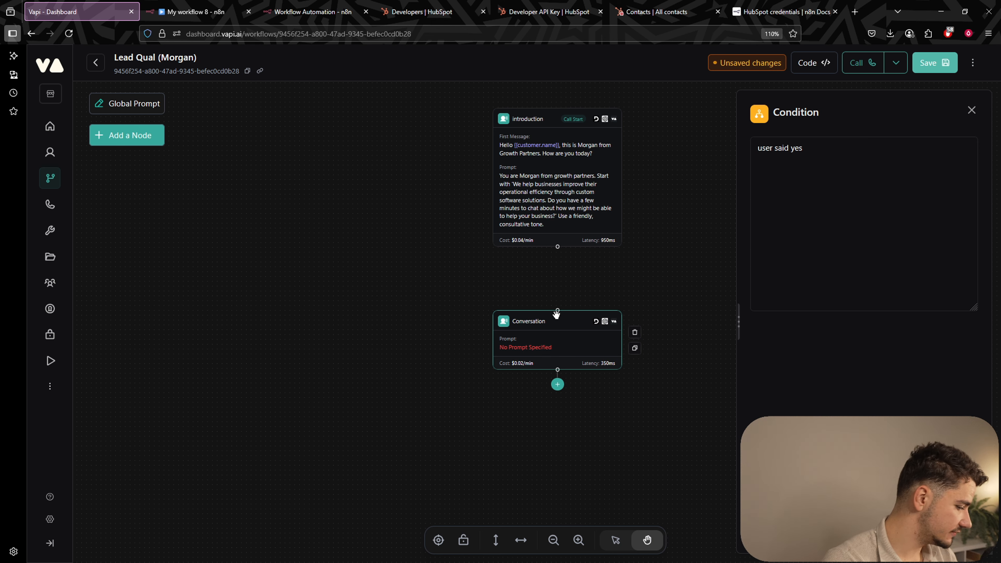
# Connect introduction to the remaining Conversation node and move that node to the left.
pyautogui.moveTo(547, 342); pyautogui.dragTo(366, 330)
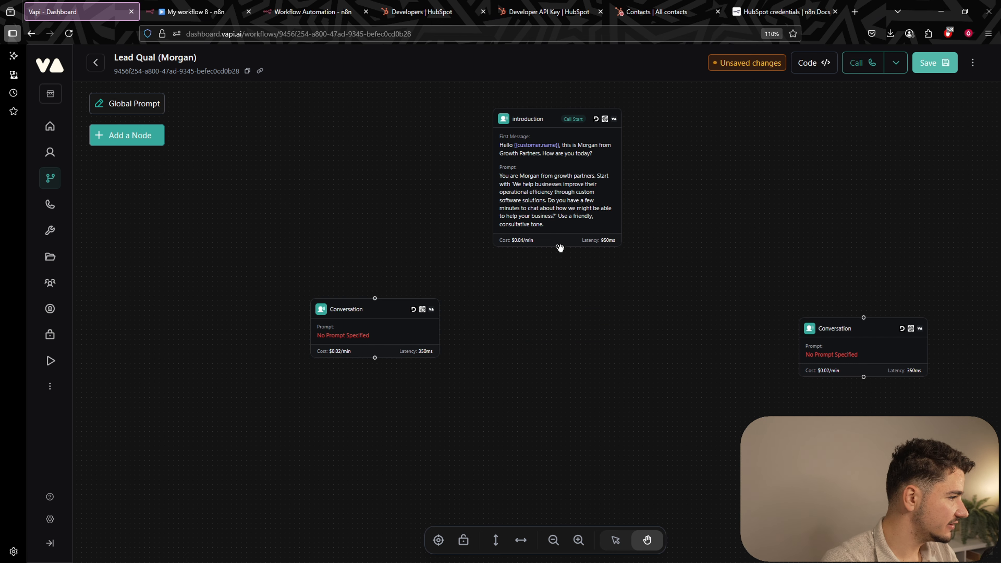
pyautogui.moveTo(560, 247); pyautogui.dragTo(385, 328)
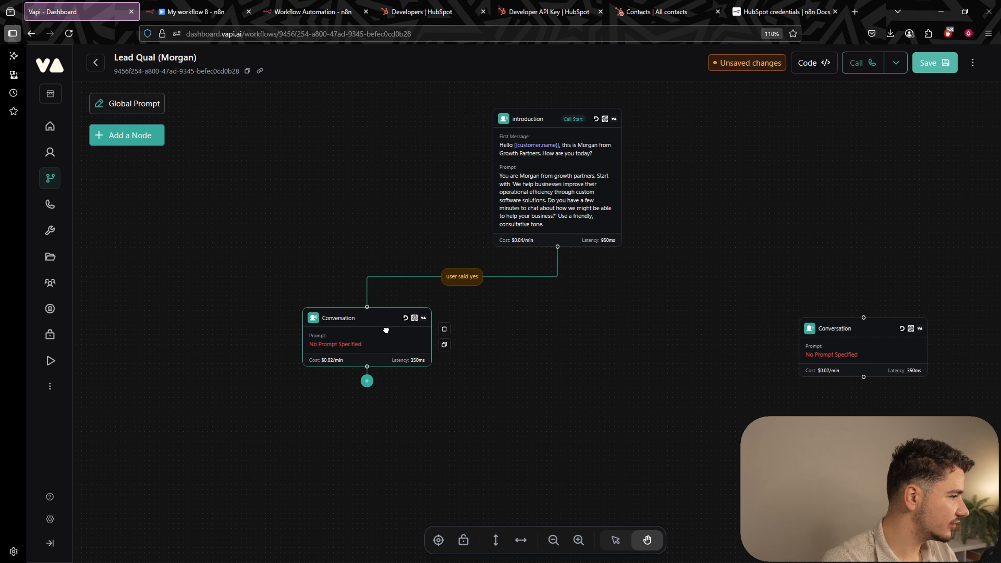
pyautogui.click(467, 284)
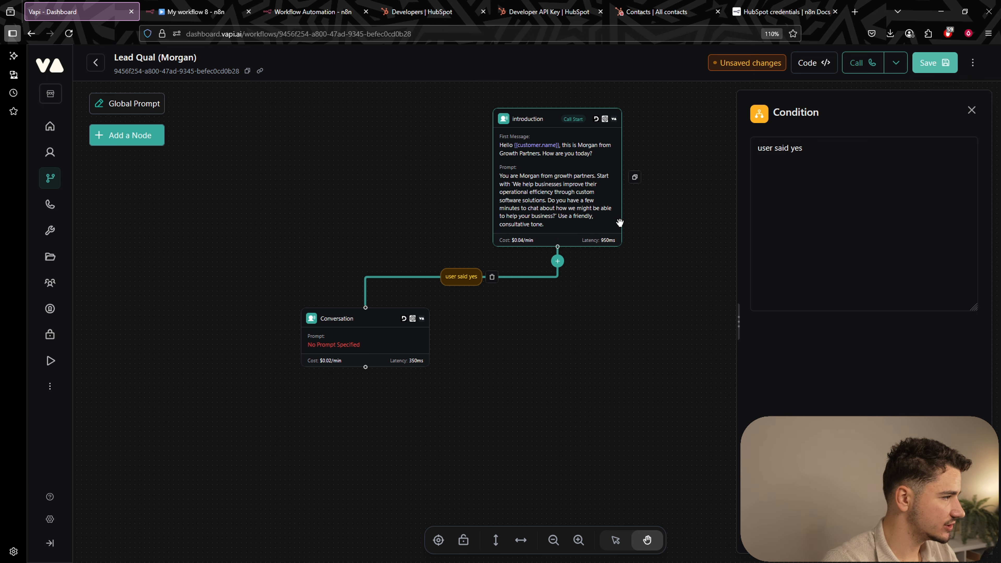
pyautogui.moveTo(390, 341); pyautogui.dragTo(286, 347)
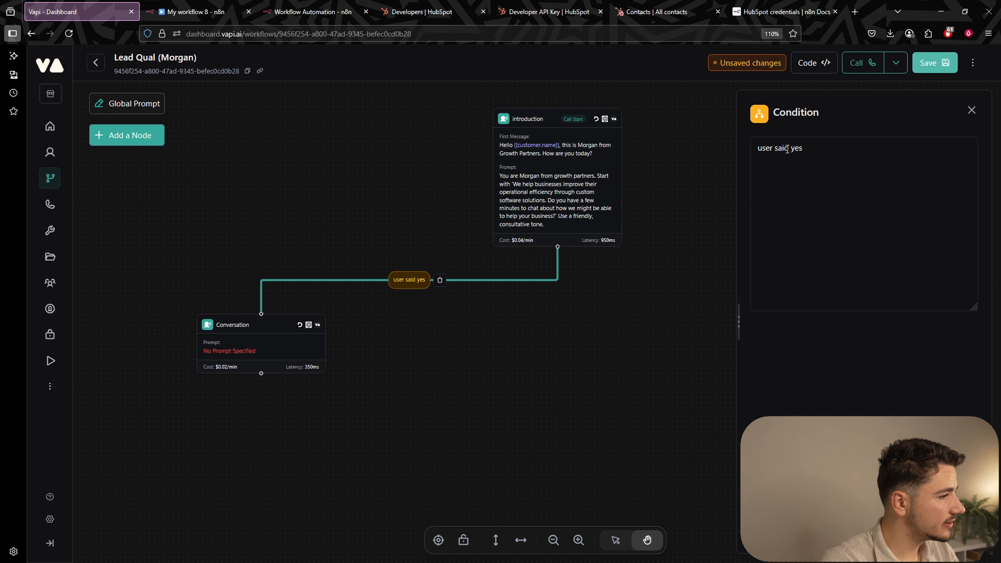
# Change the edge condition to 'User said they're too busy right now but seems potentially interested'.
pyautogui.moveTo(803, 148); pyautogui.dragTo(726, 145)
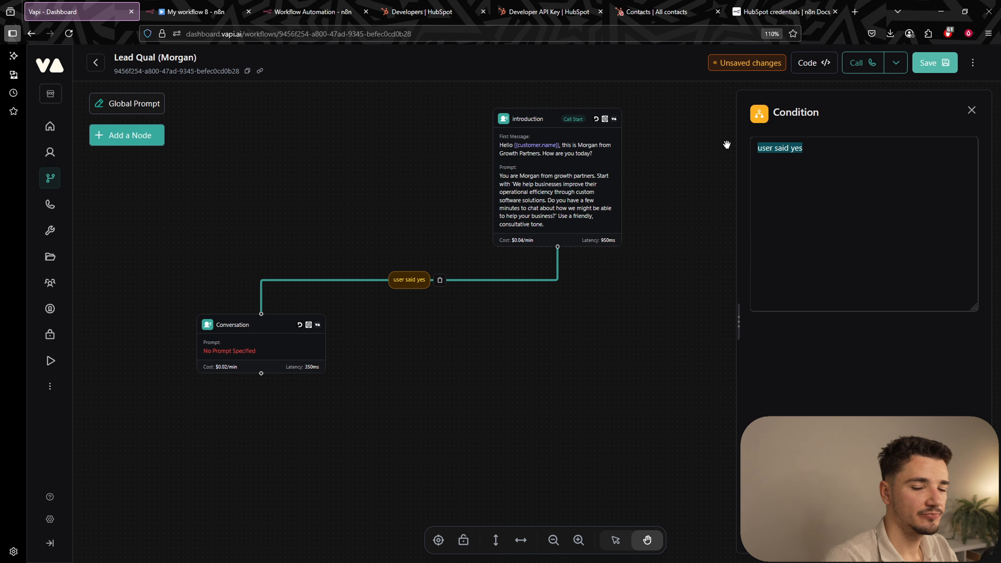
pyautogui.write('Us')
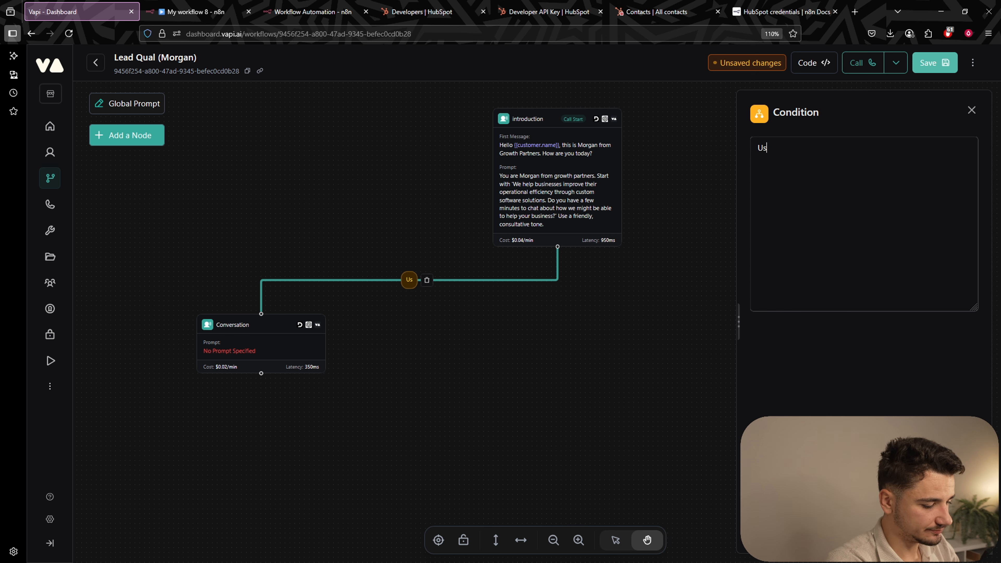
pyautogui.write('er said th')
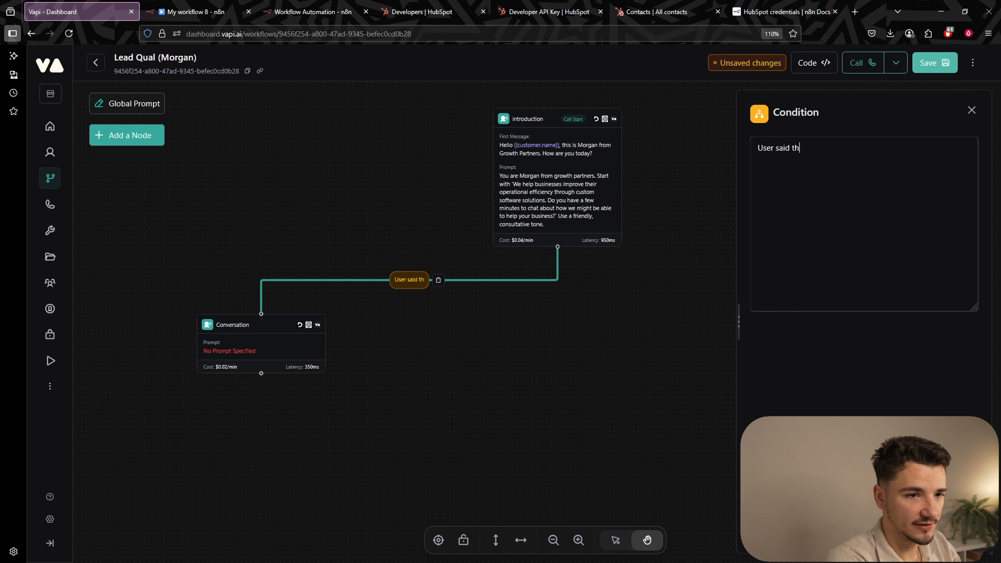
pyautogui.write("ey're t")
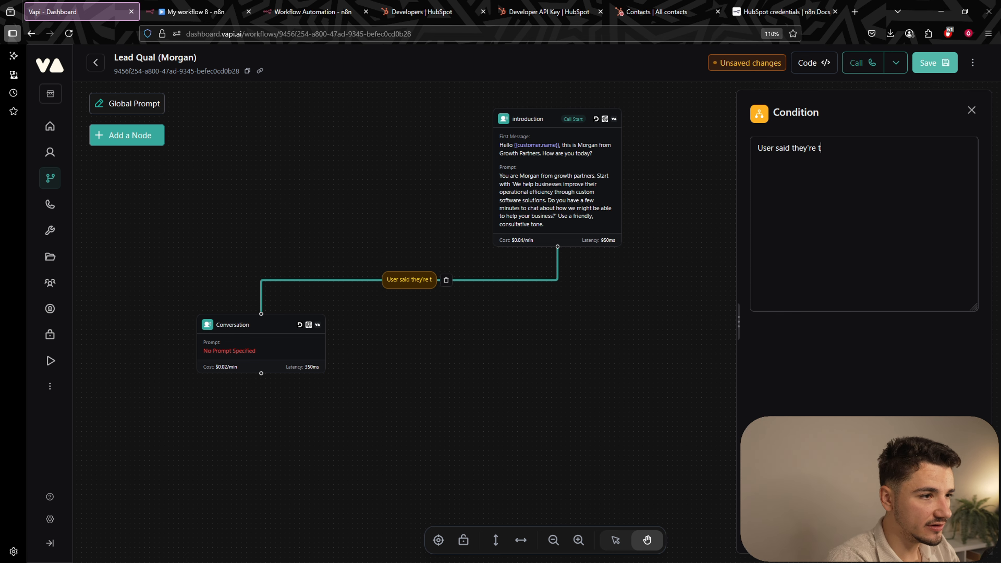
pyautogui.write('oo busy ri')
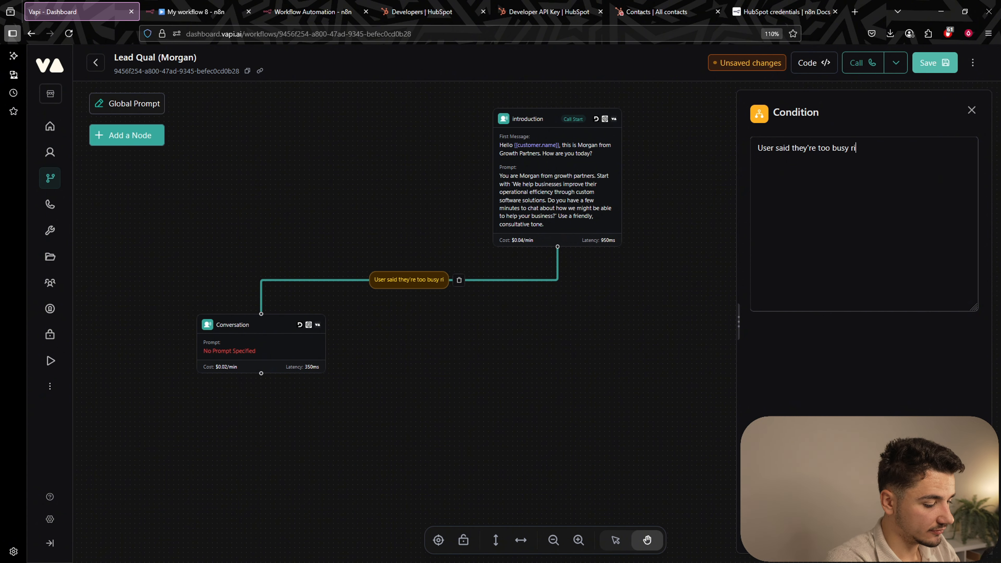
pyautogui.write('ght now but seems ')
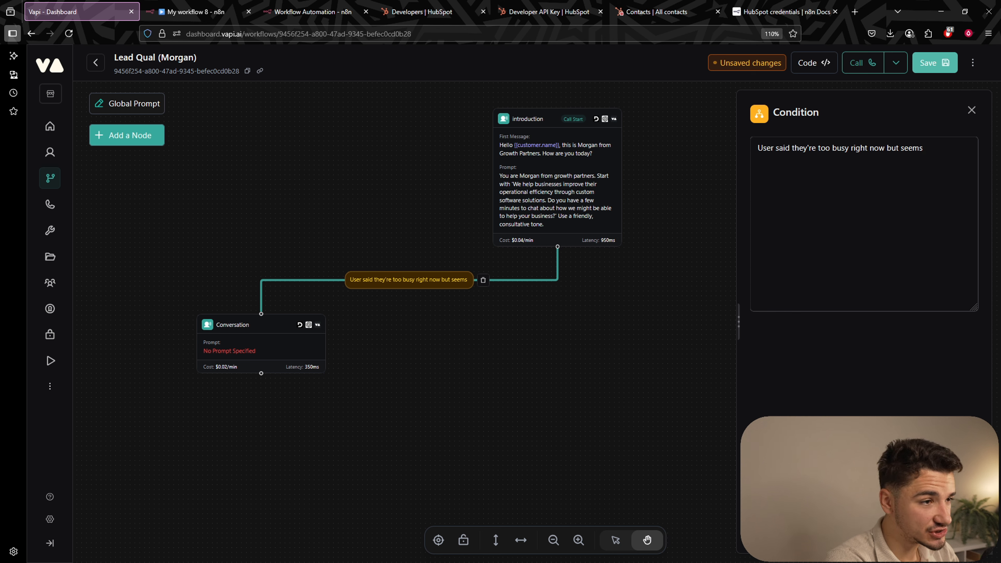
pyautogui.write('potentially ')
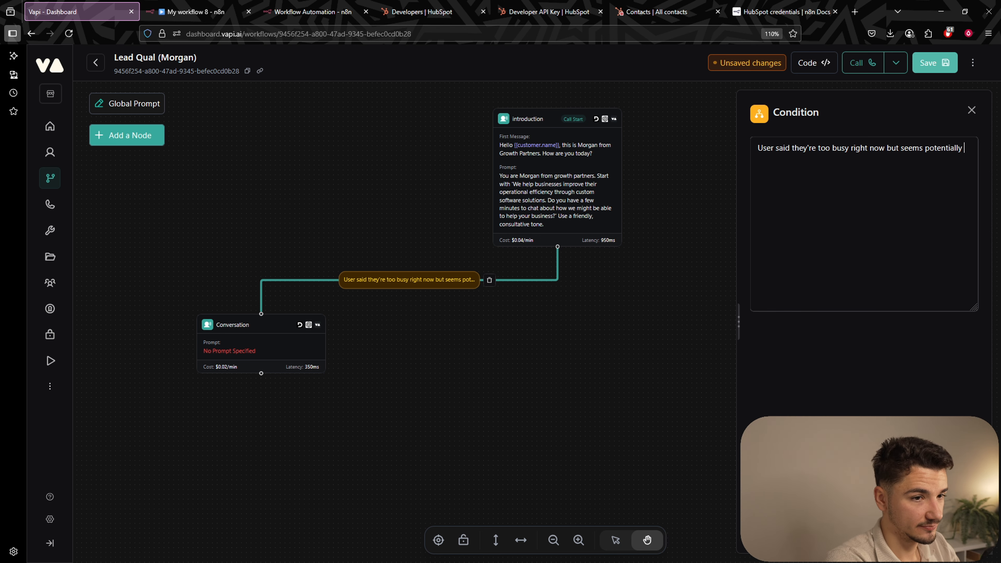
pyautogui.write('interes')
pyautogui.moveTo(261, 386); pyautogui.dragTo(319, 332)
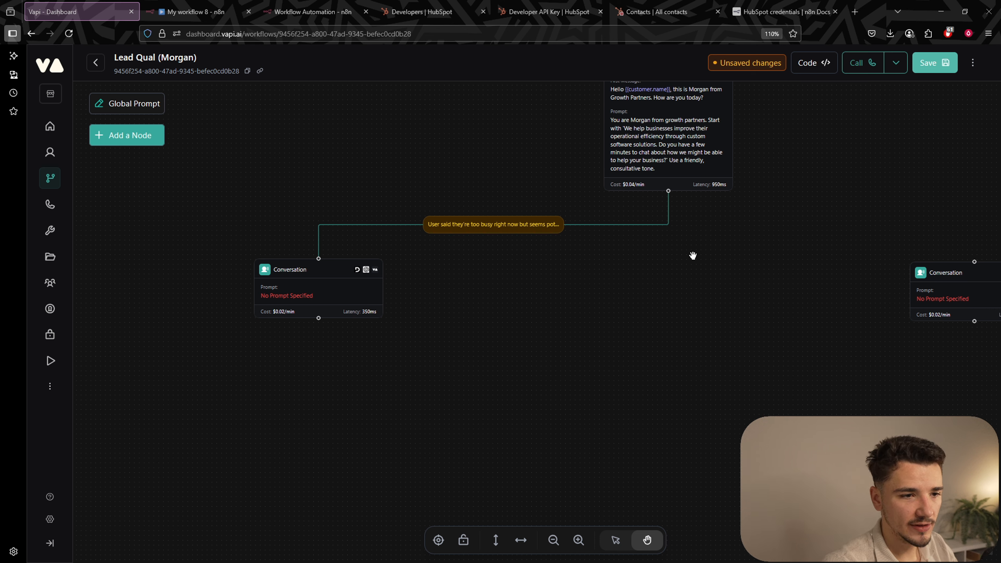
# Write the left Conversation node's prompt: if they're too busy, offer to schedule a specific time later.
pyautogui.click(317, 282)
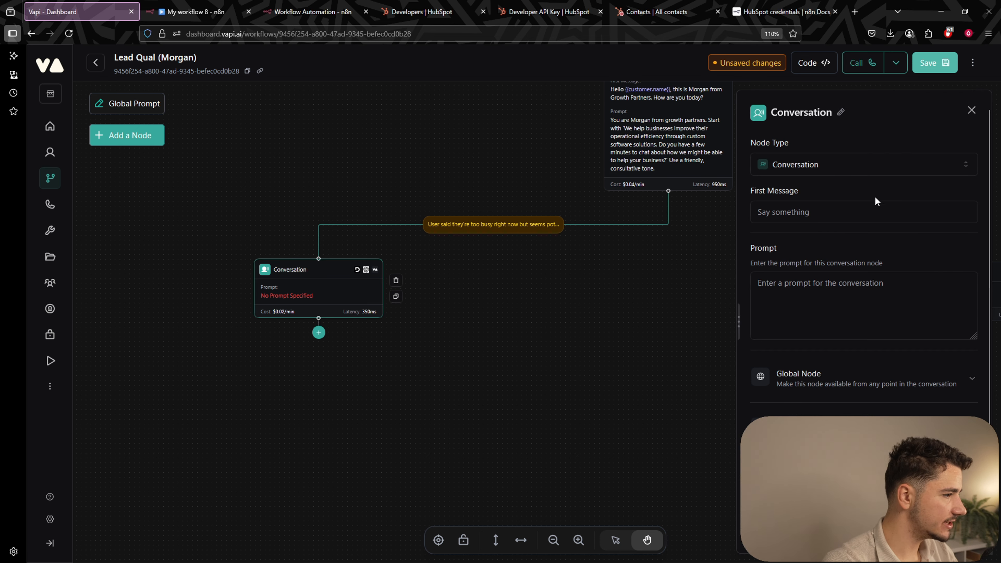
pyautogui.click(892, 290)
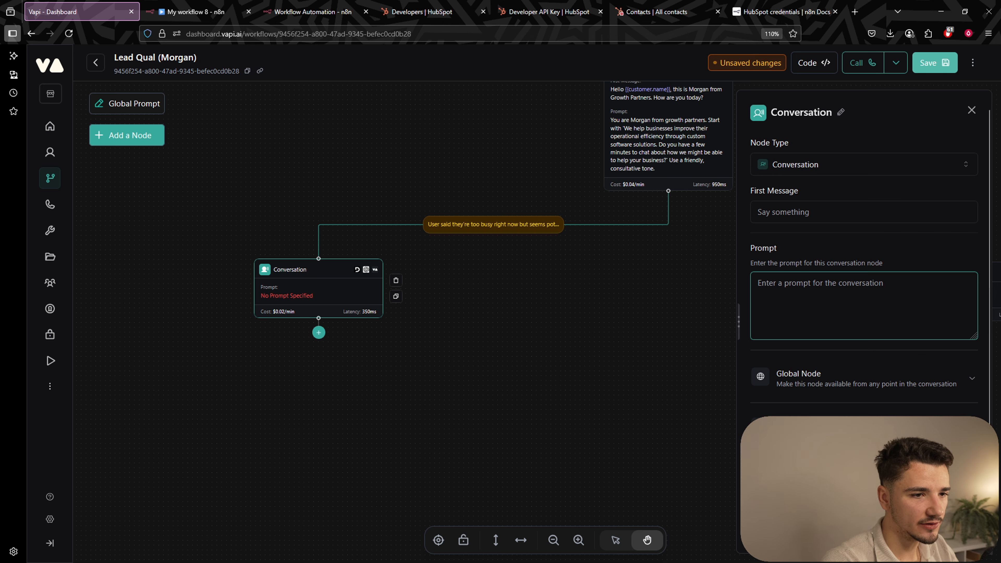
pyautogui.write("If they'r")
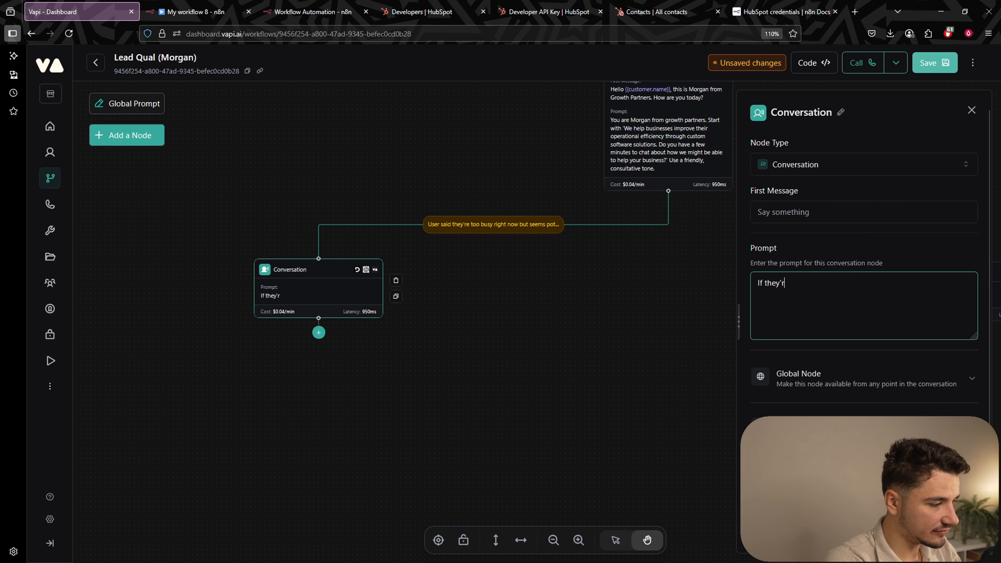
pyautogui.write('e too busy now ')
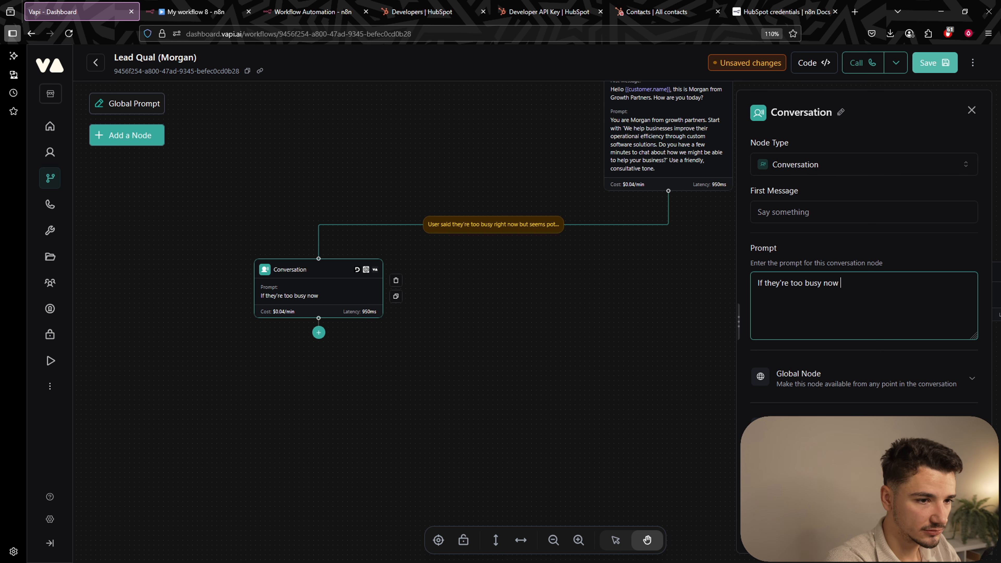
pyautogui.write(", say: 'I ")
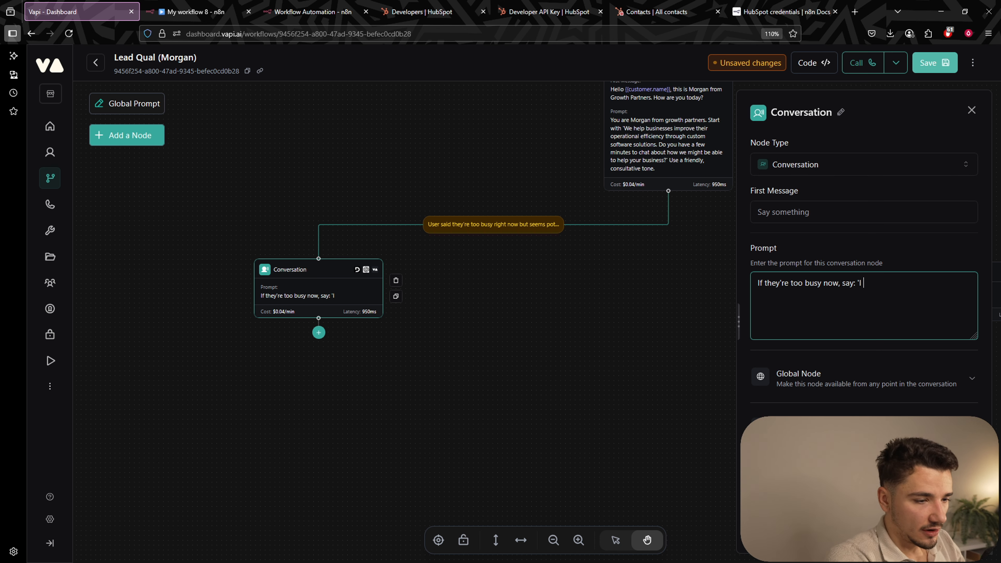
pyautogui.write('understand you')
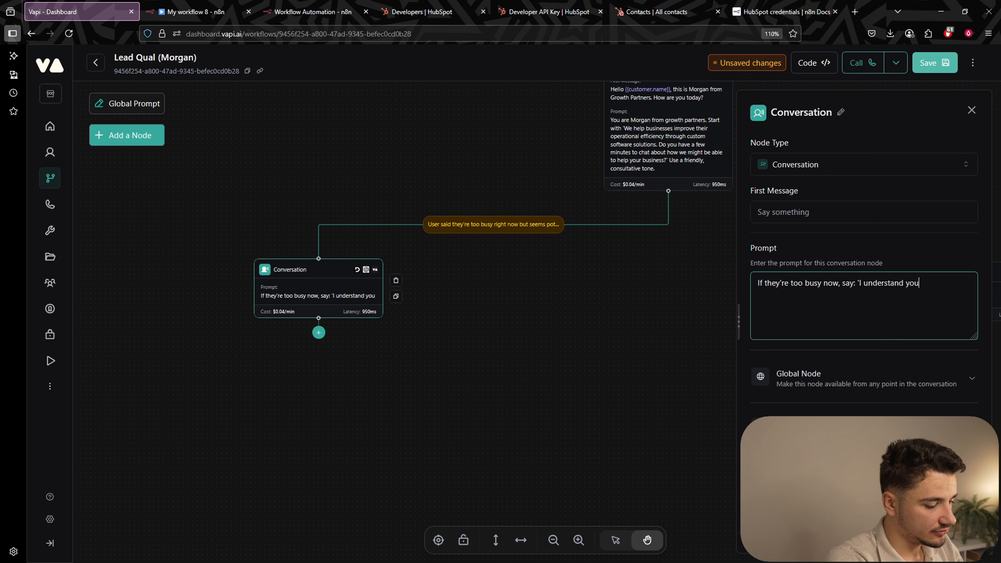
pyautogui.write("'re busy, wh")
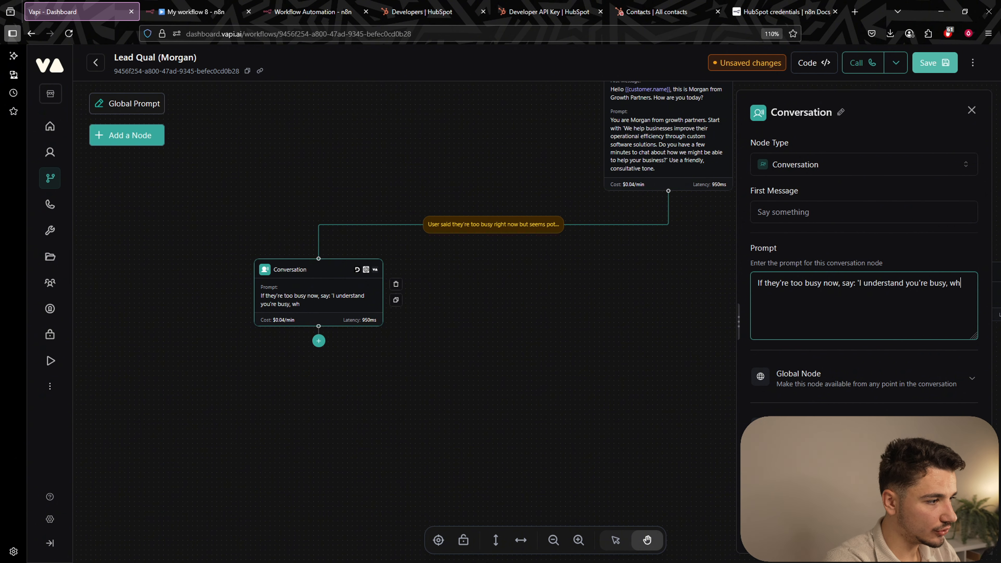
pyautogui.press('BackSpace')
pyautogui.write('ould it be bet')
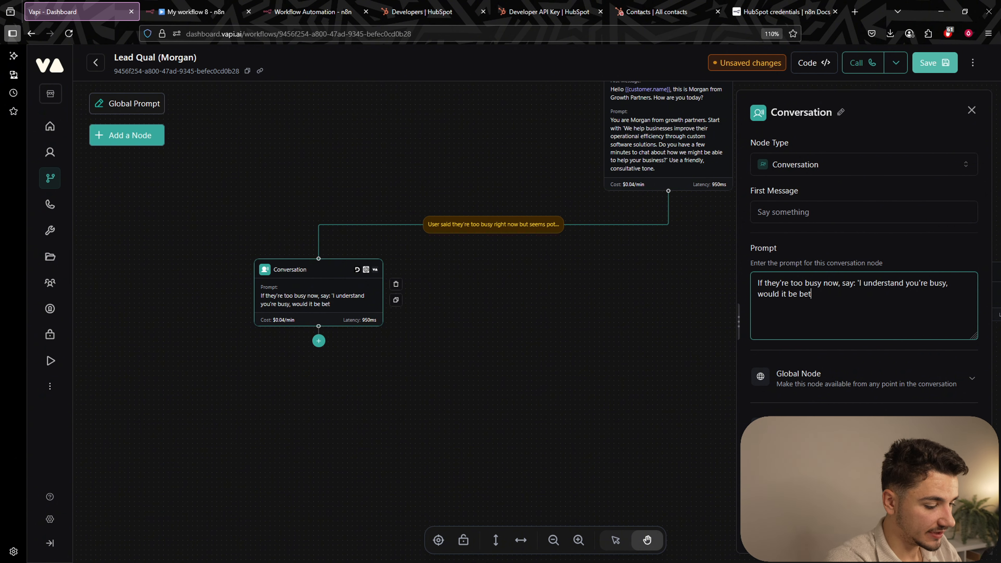
pyautogui.write('ter to schedule')
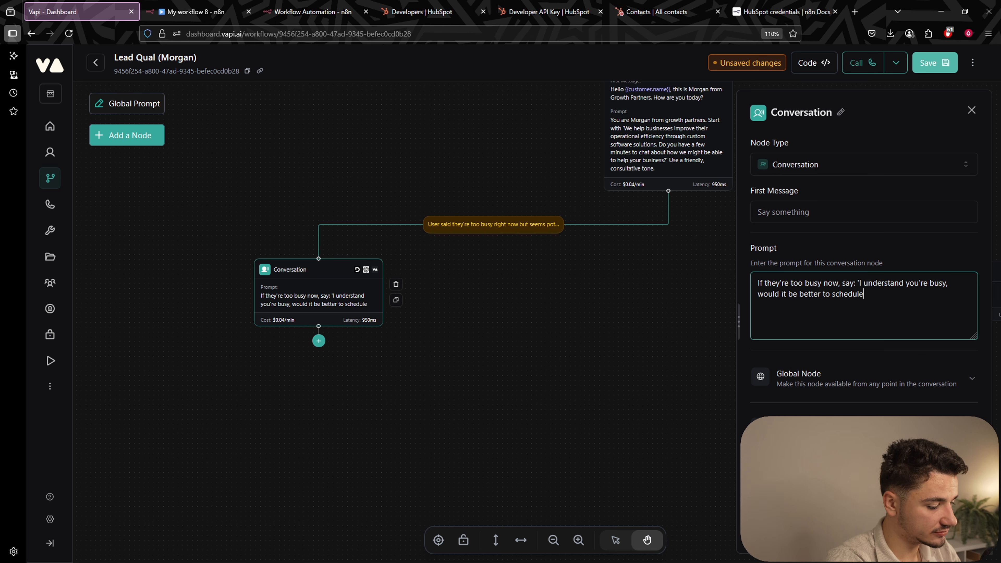
pyautogui.write(' a specific time')
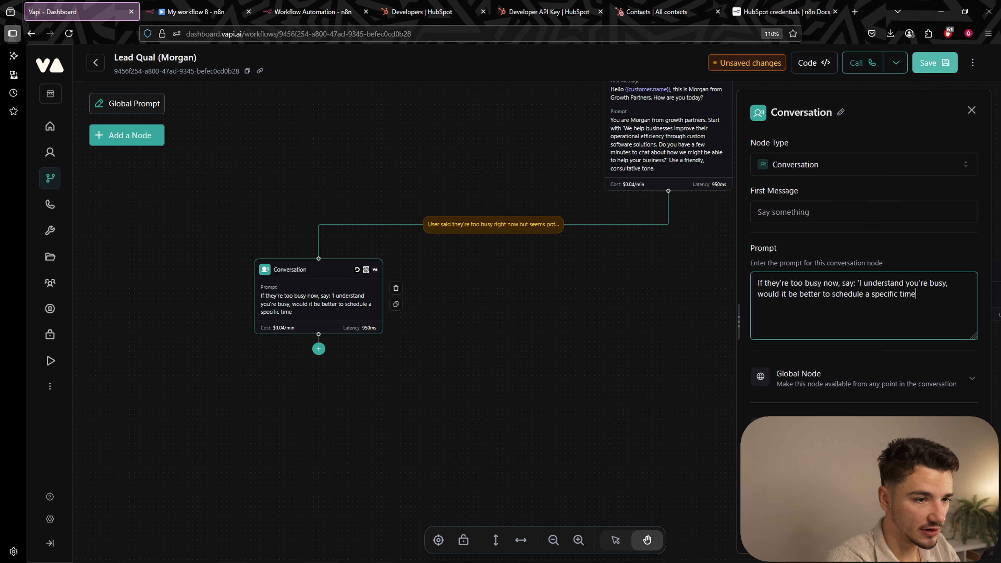
pyautogui.write(' for us to talk')
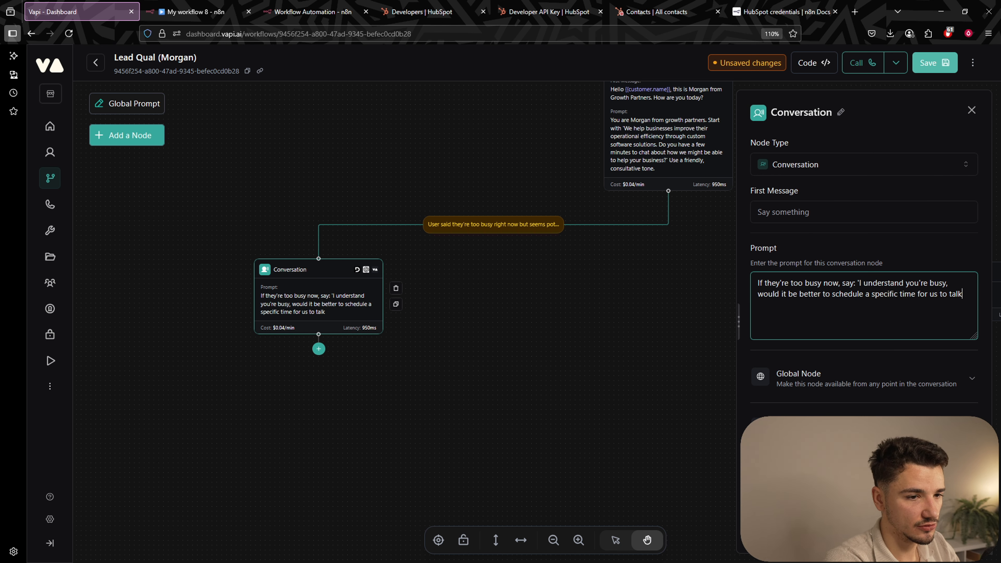
pyautogui.write("? I'd ")
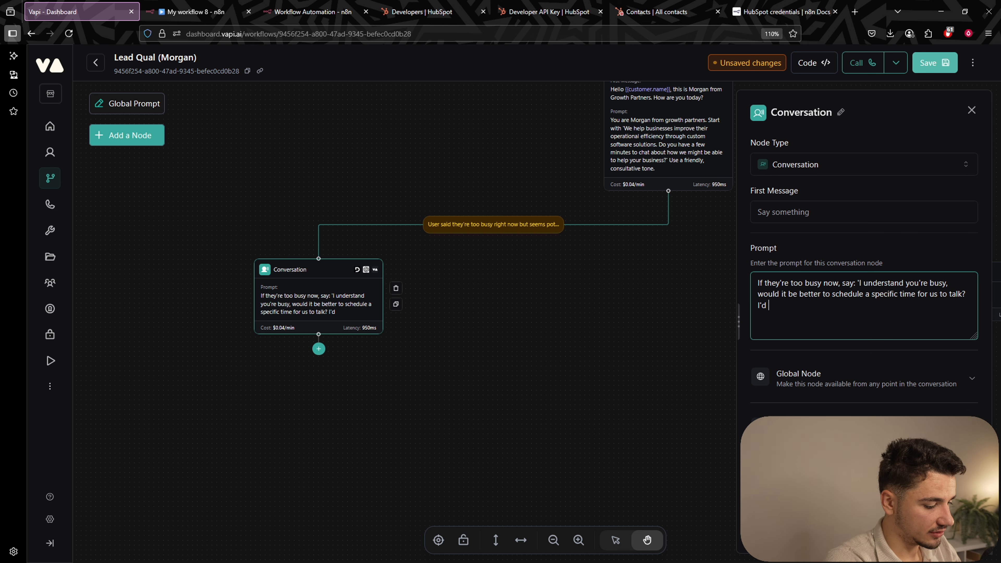
pyautogui.write('be happy to foll')
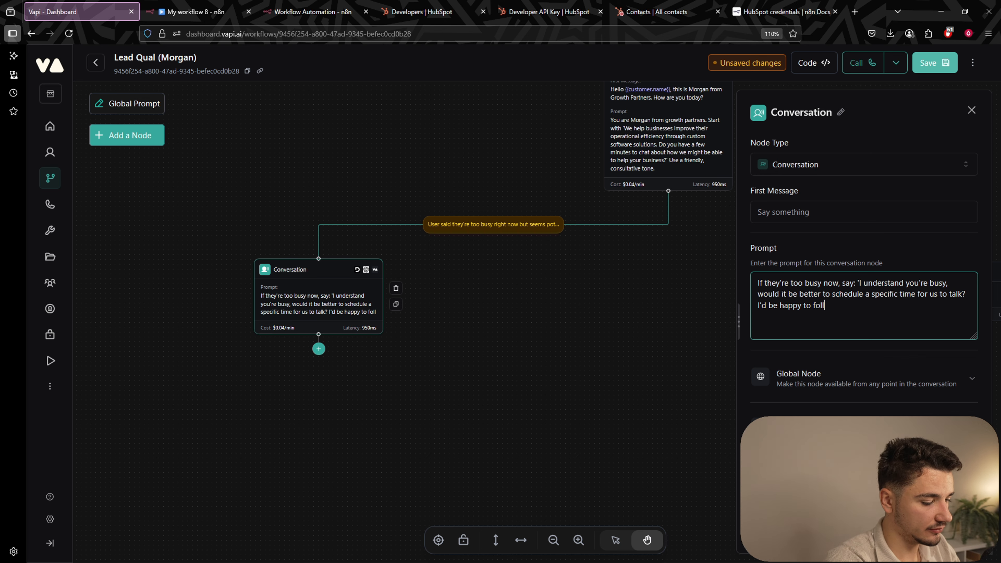
pyautogui.write('ow up when timing ')
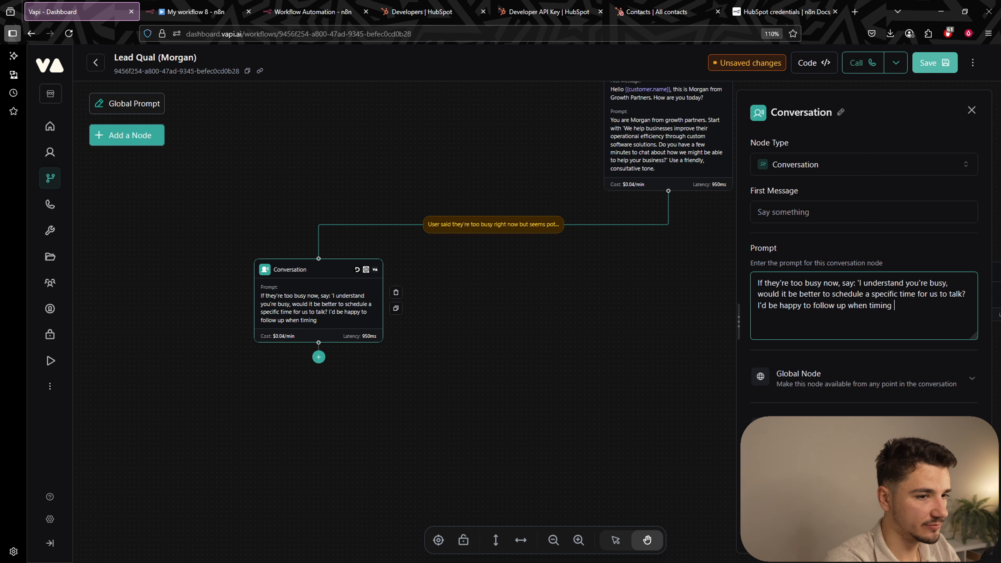
pyautogui.write("is better for you.'")
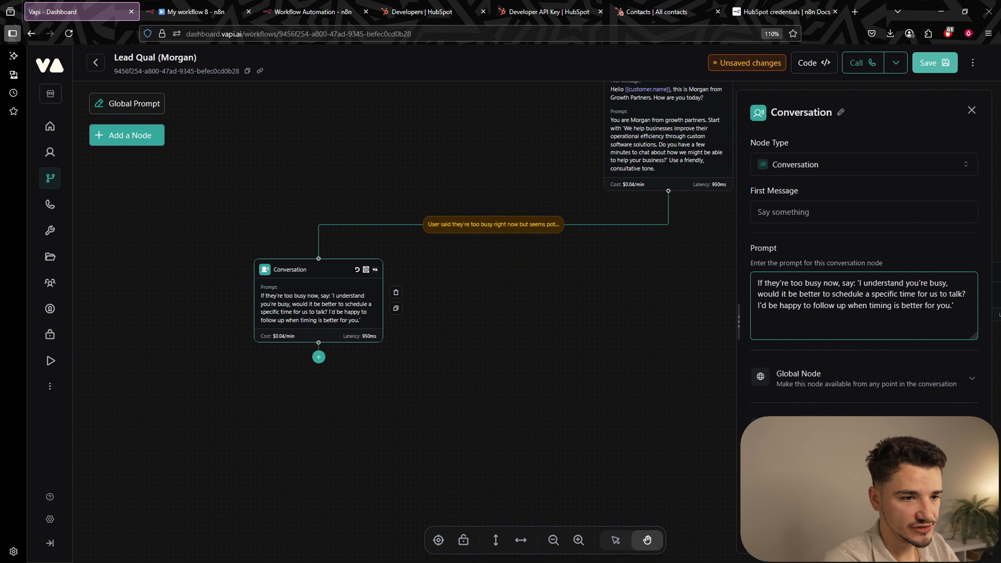
pyautogui.scroll(-2, 865, 351)
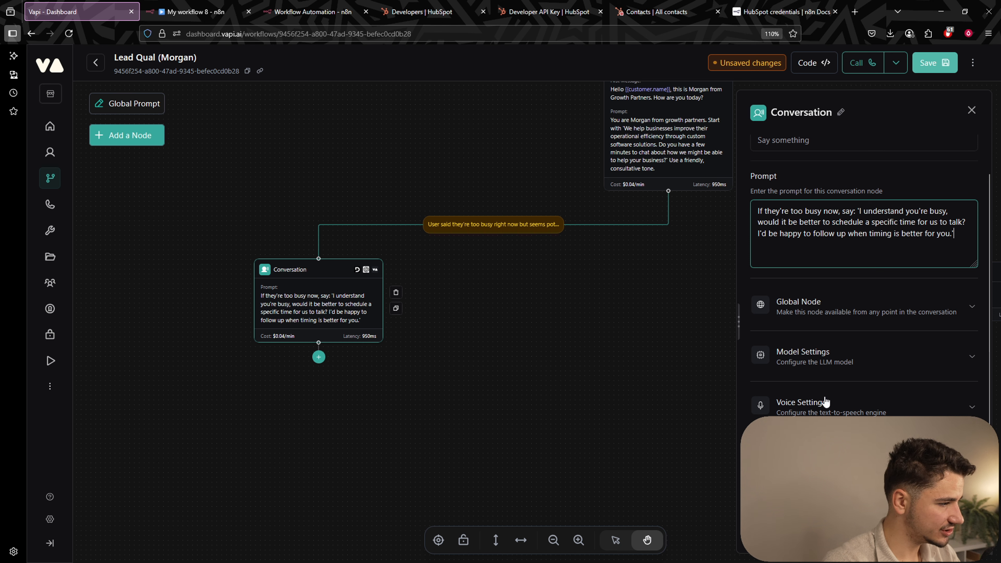
pyautogui.scroll(-1, 864, 412)
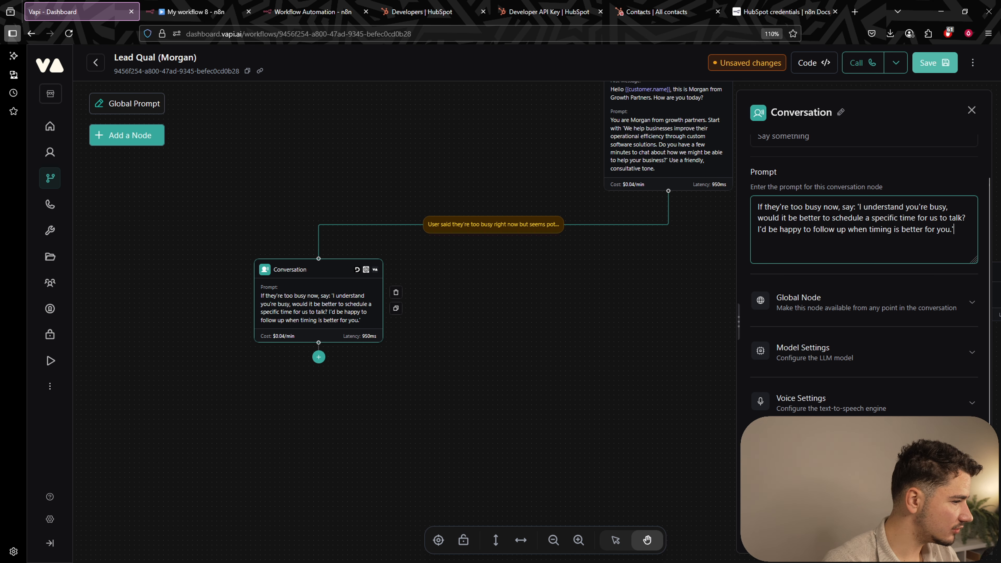
pyautogui.scroll(-1, 864, 412)
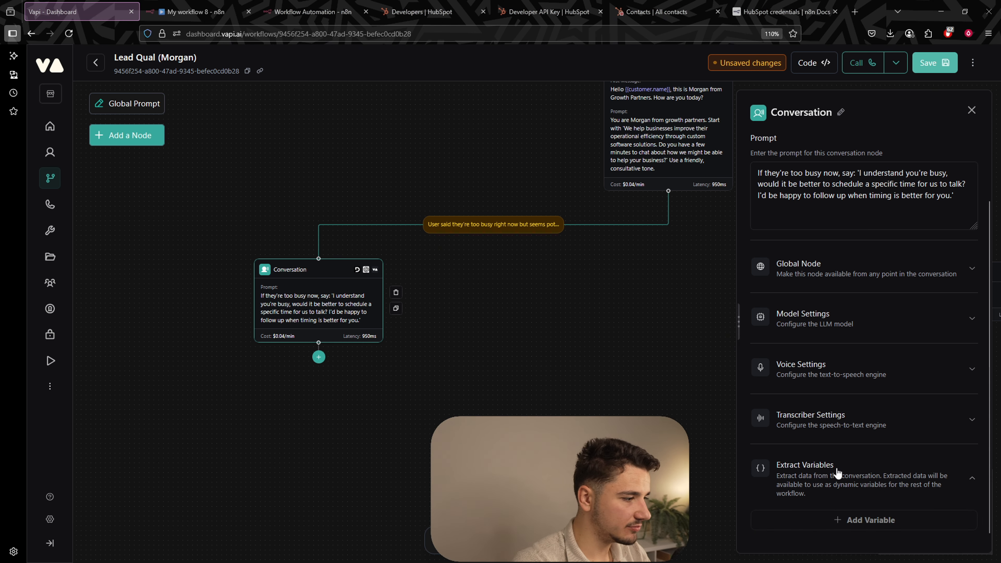
# Add a callback_time variable described 'when they prefer to be contacted, or called back.' and save the workflow.
pyautogui.click(853, 520)
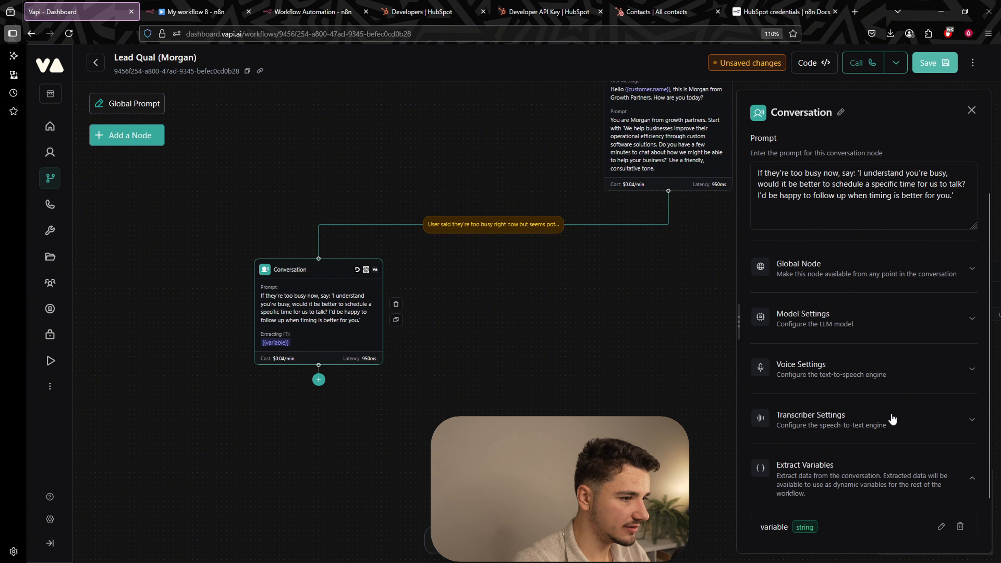
pyautogui.scroll(-1, 889, 415)
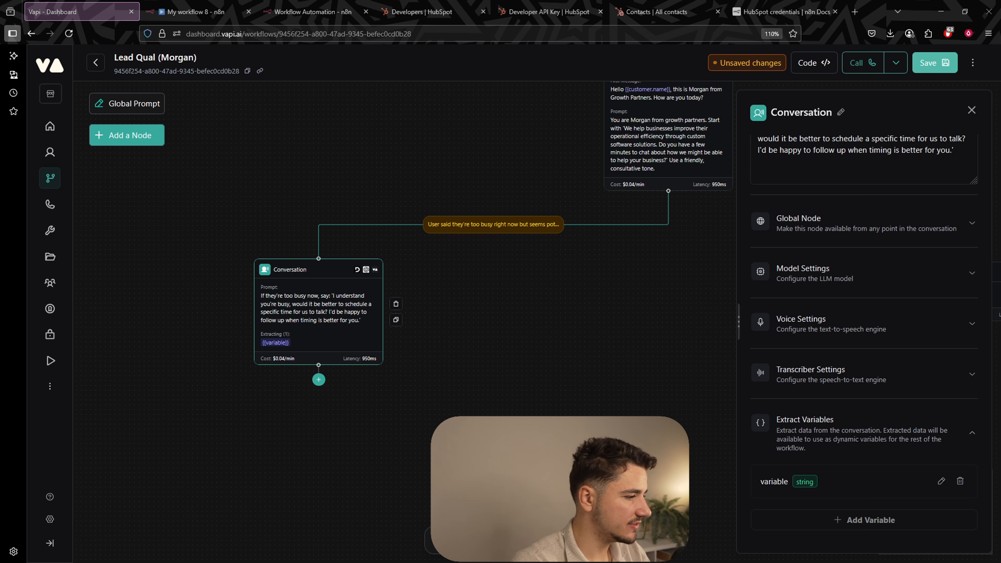
pyautogui.click(941, 481)
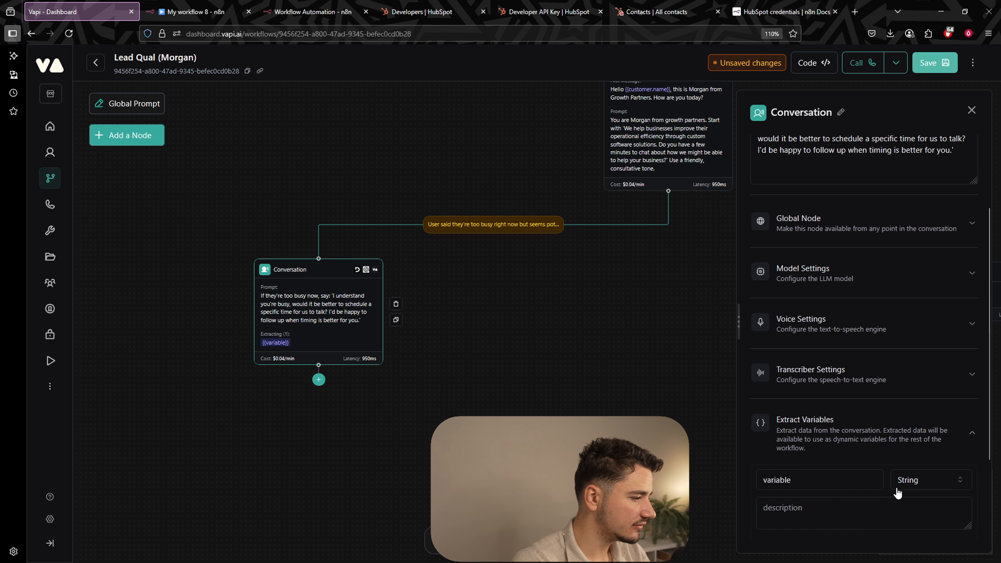
pyautogui.doubleClick(779, 480)
pyautogui.write('c')
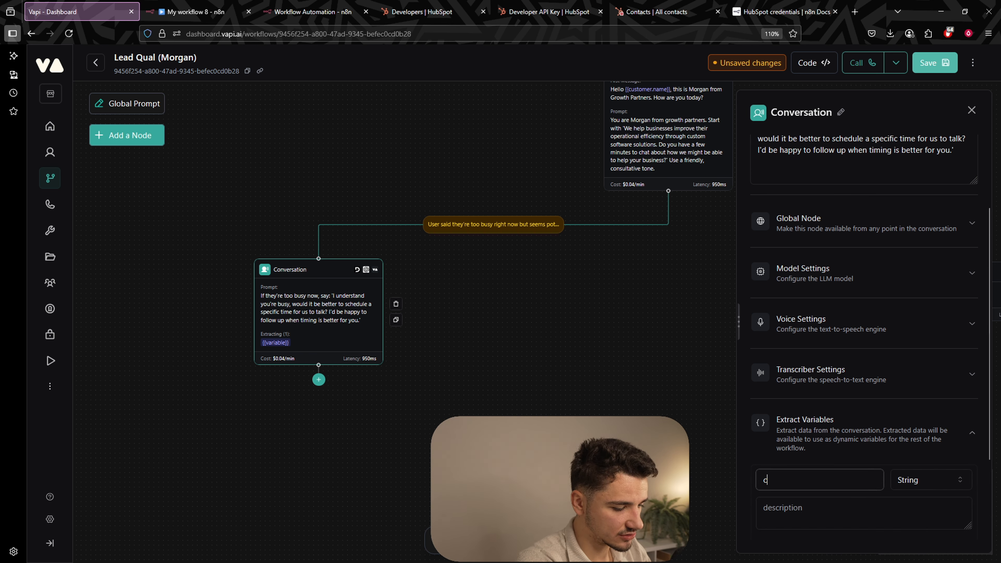
pyautogui.write('allback_time')
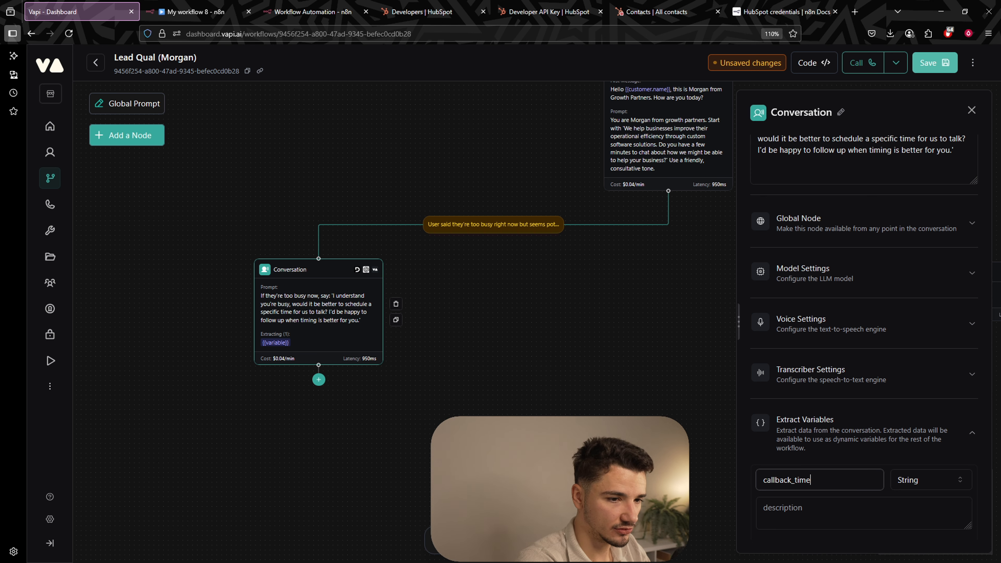
pyautogui.click(966, 500)
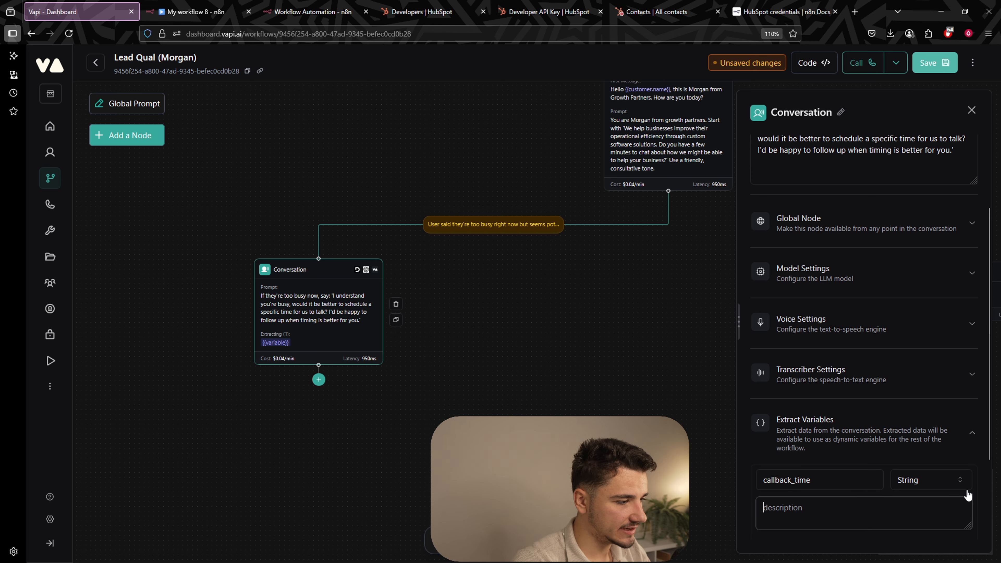
pyautogui.write('whe')
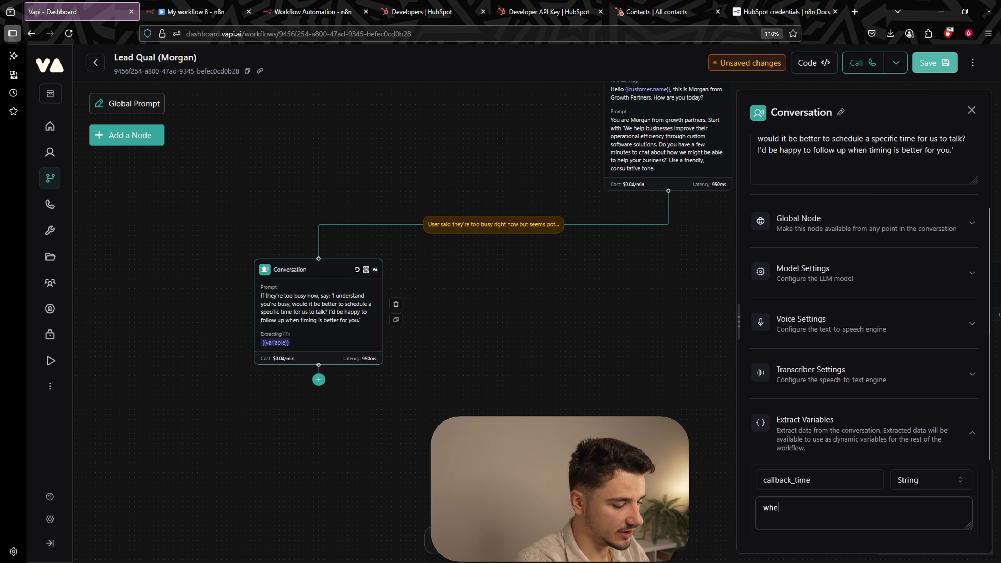
pyautogui.write('n they prefer ')
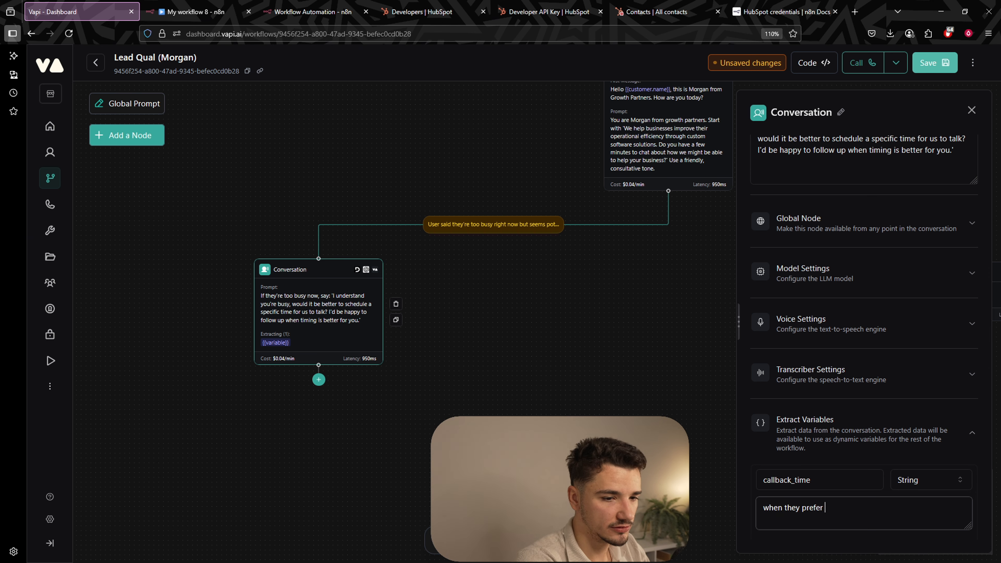
pyautogui.write('to be contac')
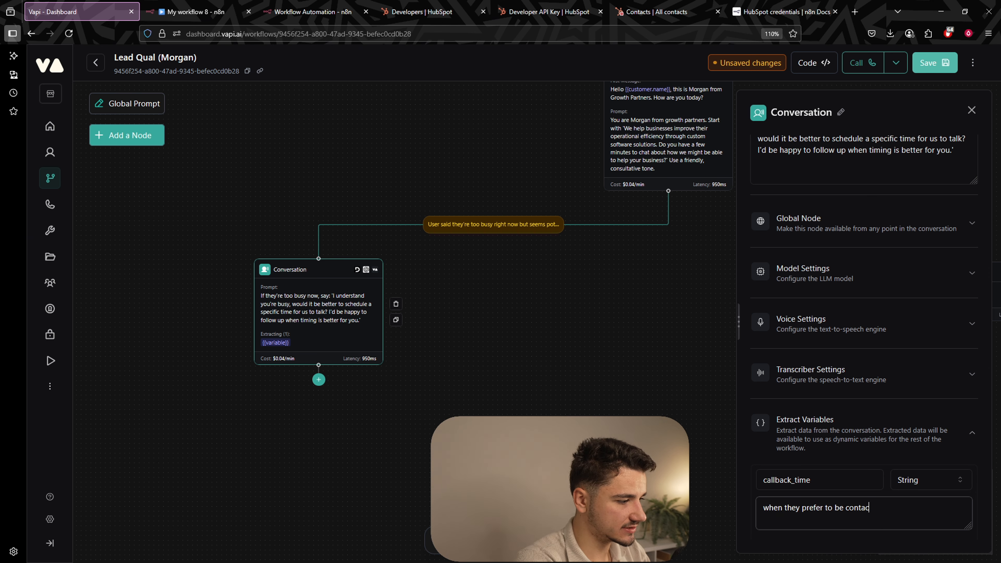
pyautogui.write('ted, or called back')
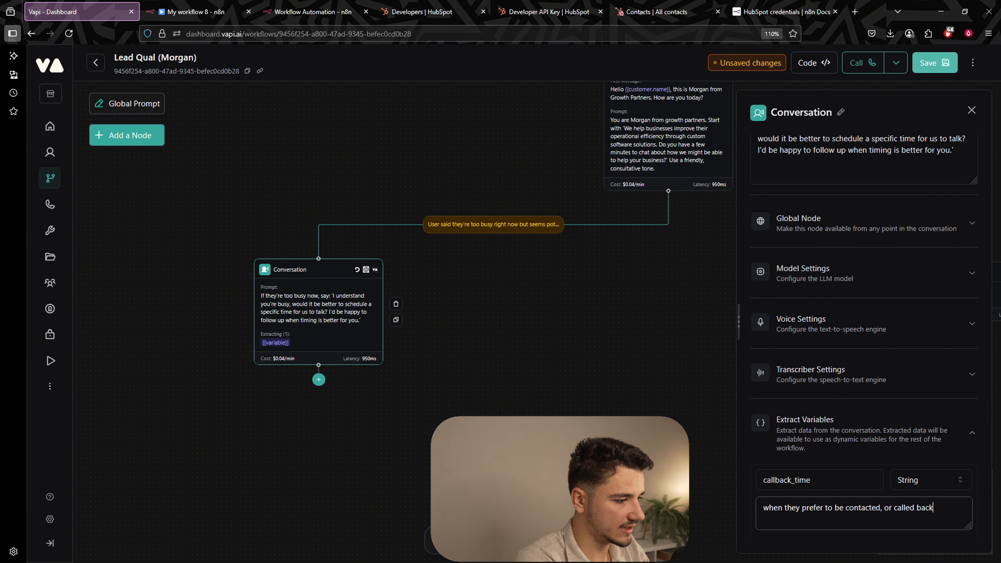
pyautogui.write('.')
pyautogui.scroll(-3, 906, 485)
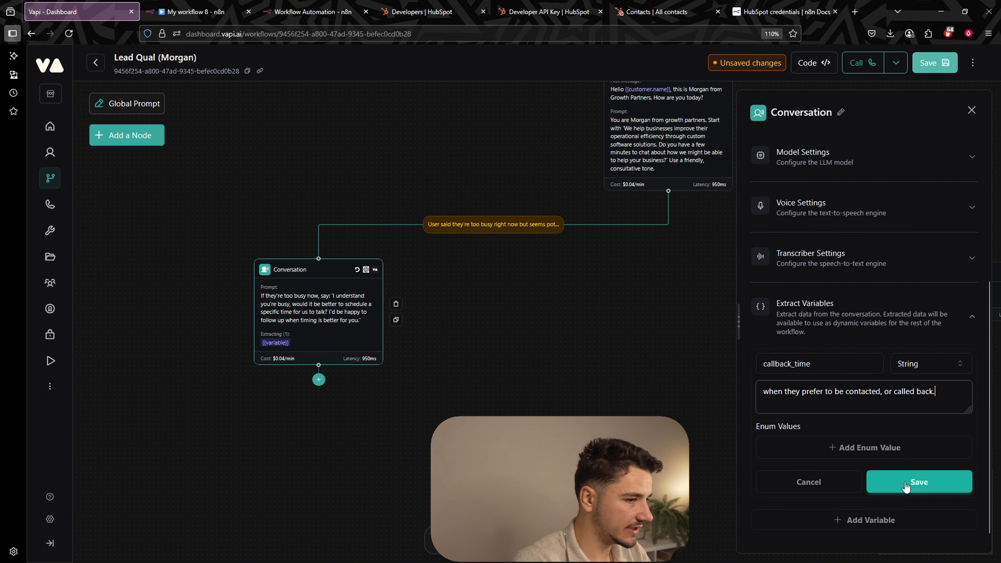
pyautogui.click(906, 485)
pyautogui.click(930, 64)
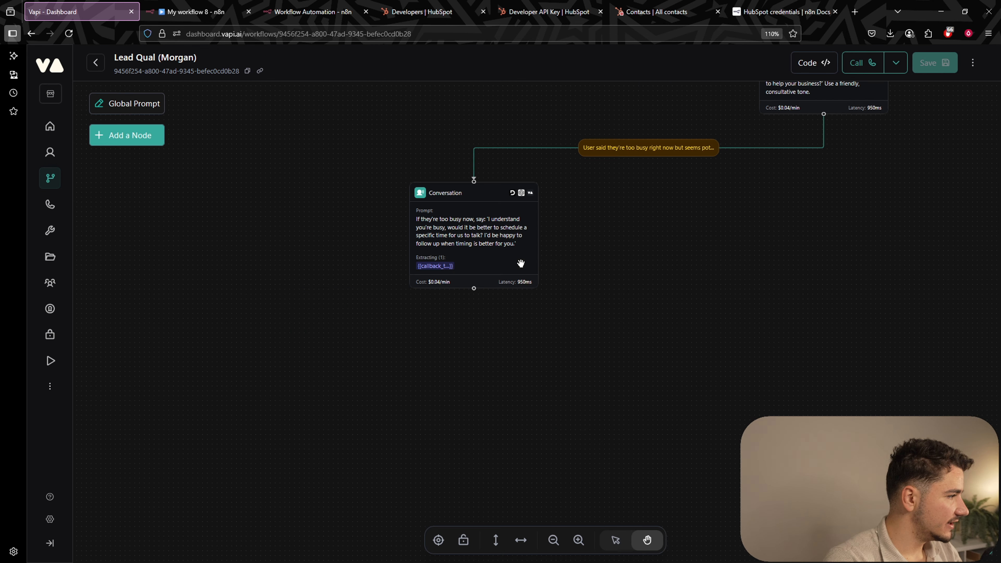
# Attach a new Conversation node after the callback-time node, conditioned on 'the user responded with their preferred time.'.
pyautogui.moveTo(821, 124); pyautogui.dragTo(728, 179)
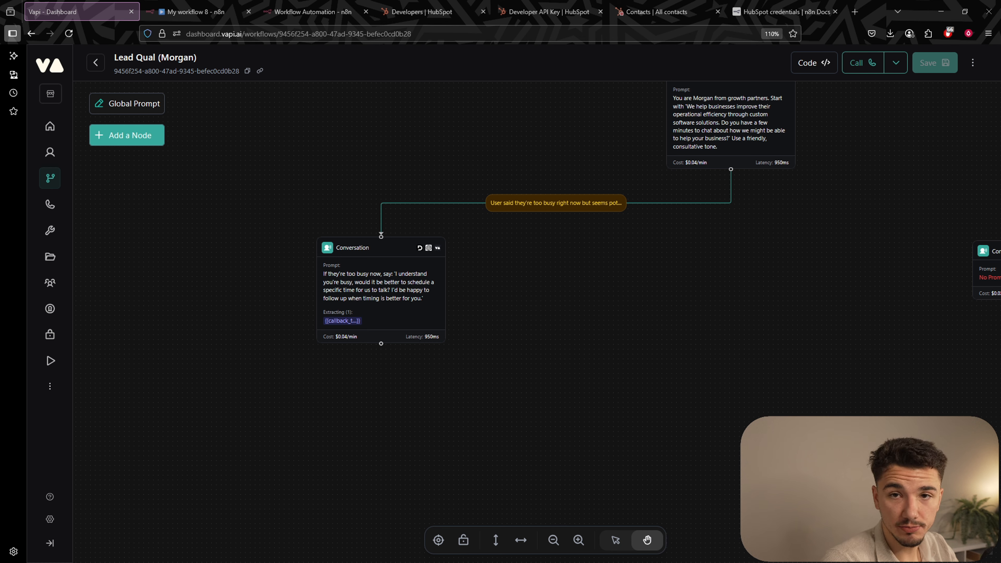
pyautogui.click(406, 332)
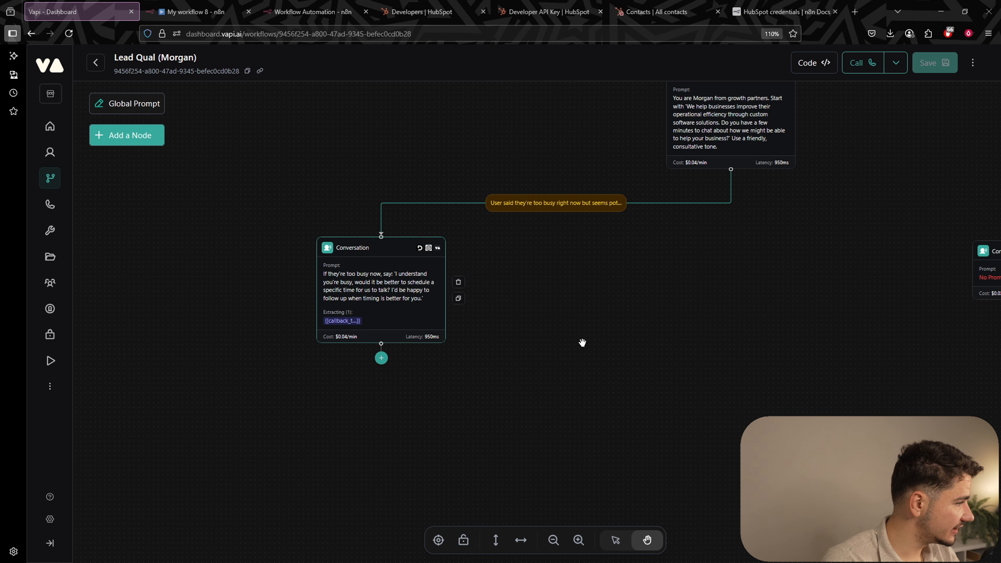
pyautogui.moveTo(512, 363); pyautogui.dragTo(507, 335)
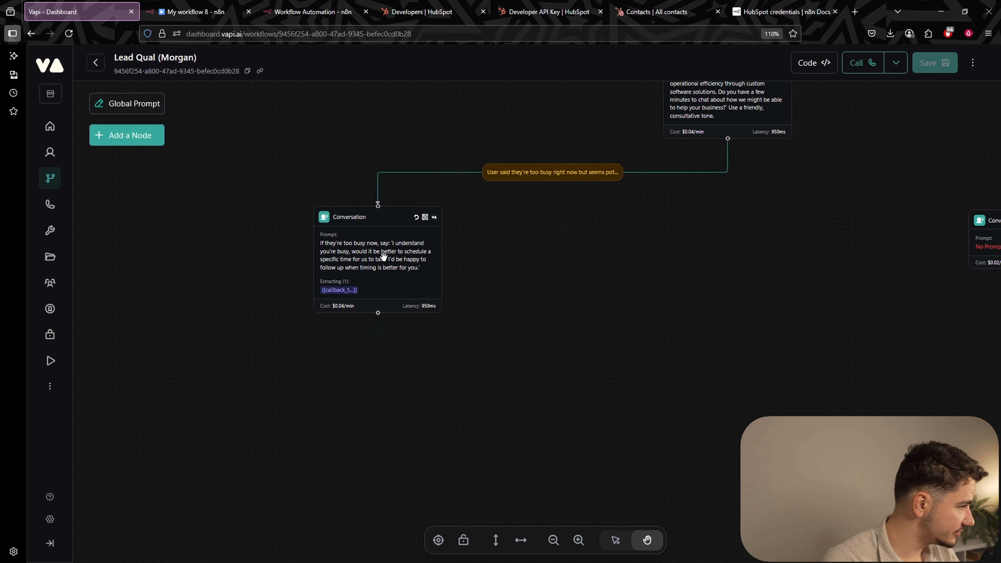
pyautogui.click(383, 257)
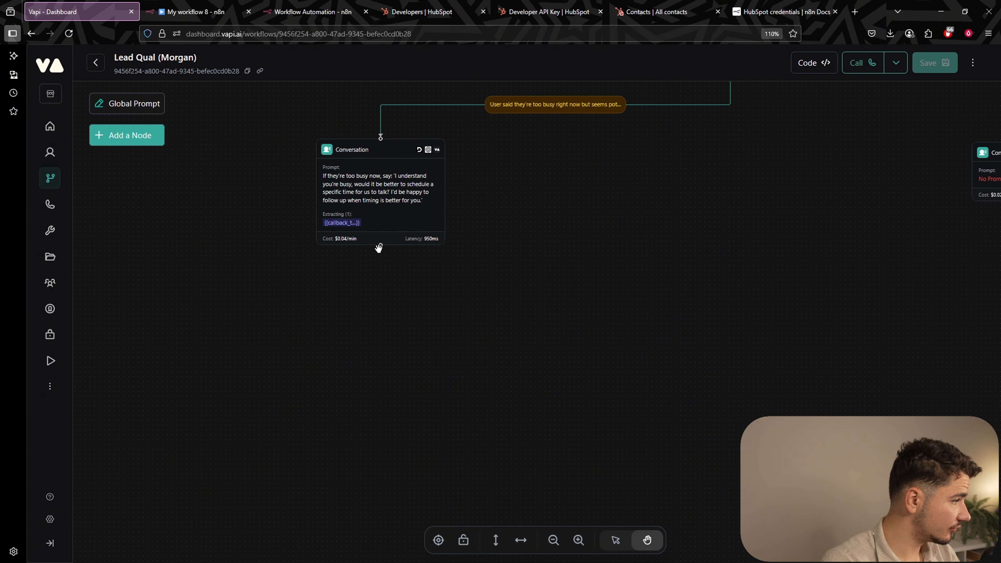
pyautogui.moveTo(383, 244)
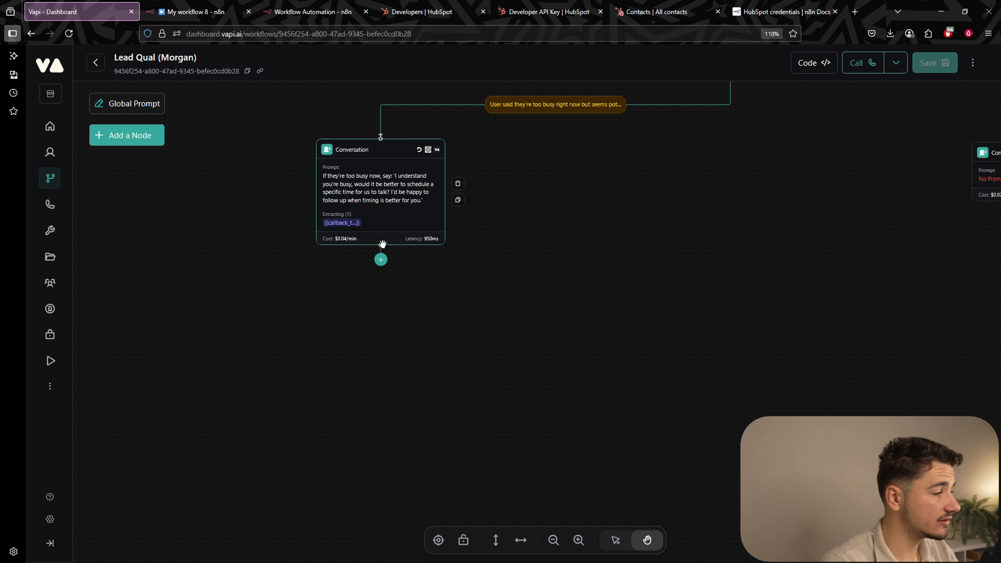
pyautogui.click(381, 259)
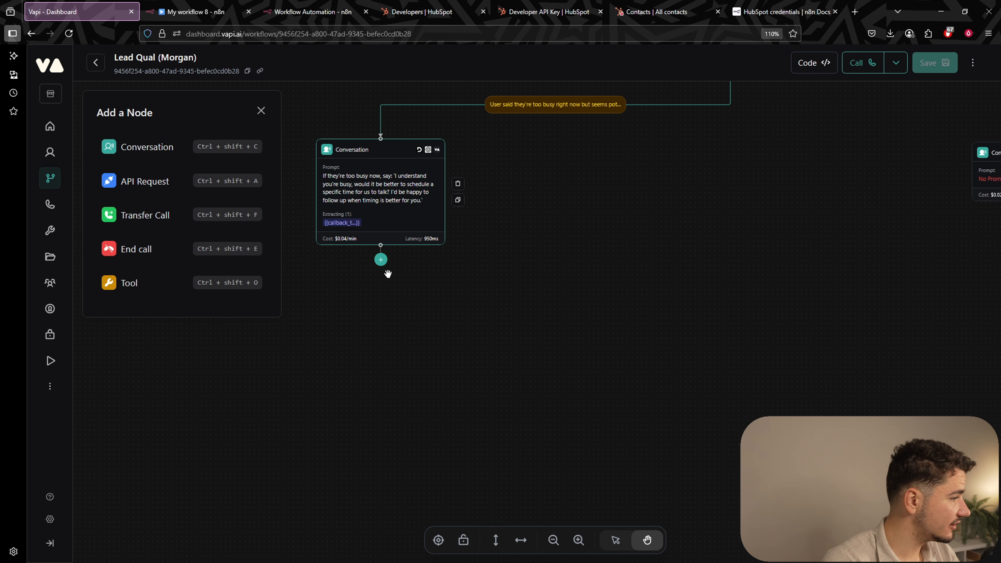
pyautogui.click(147, 150)
pyautogui.click(452, 221)
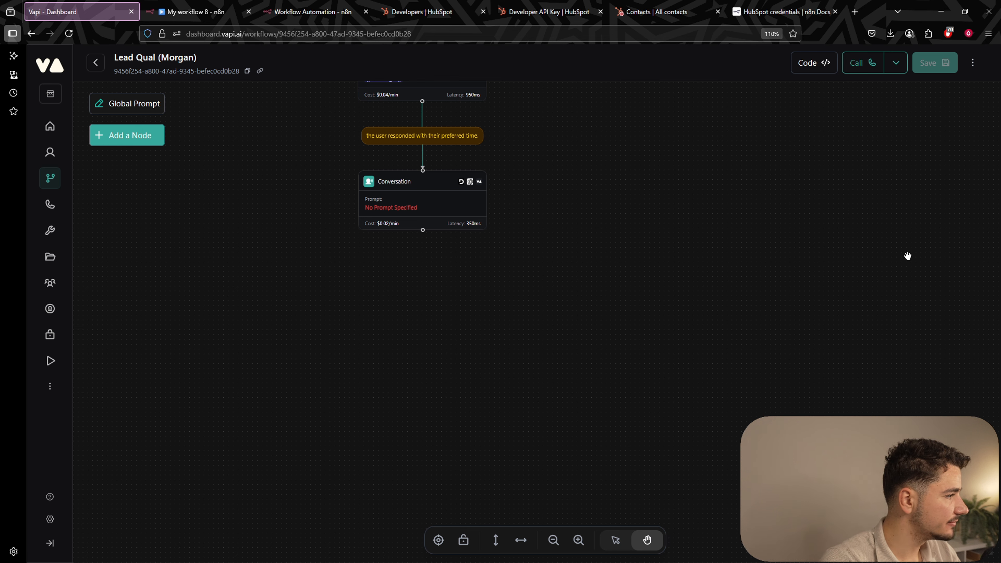
pyautogui.click(448, 218)
# Prompt the new node to ask for their preferred contact method, email or mobile.
pyautogui.click(819, 290)
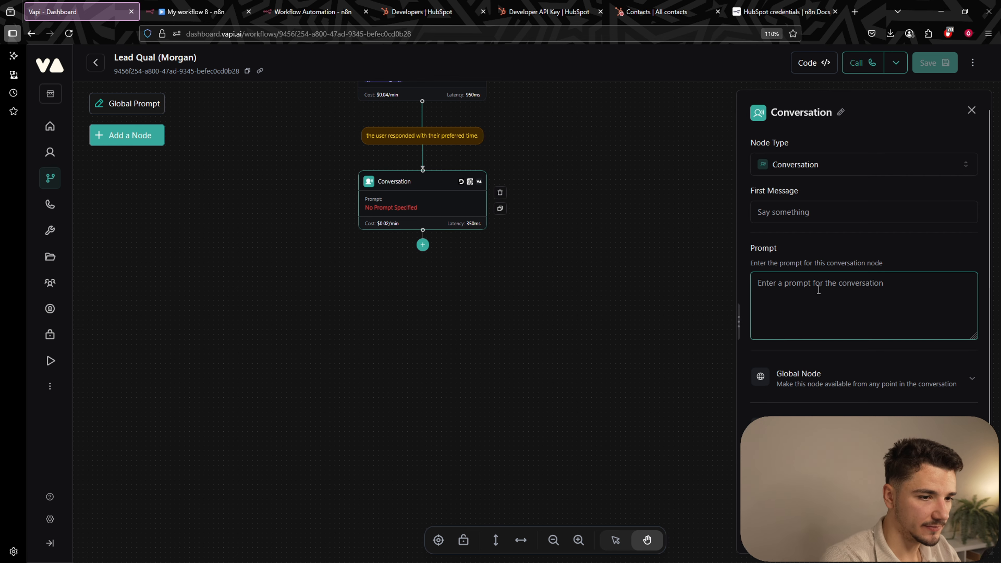
pyautogui.write('Collect their preferred conta')
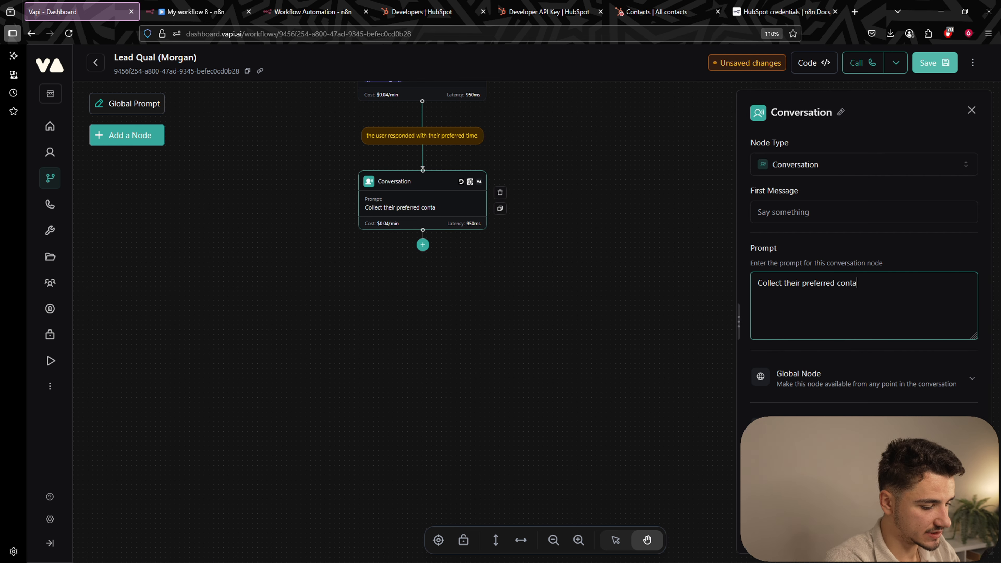
pyautogui.write('ct method, eg., ')
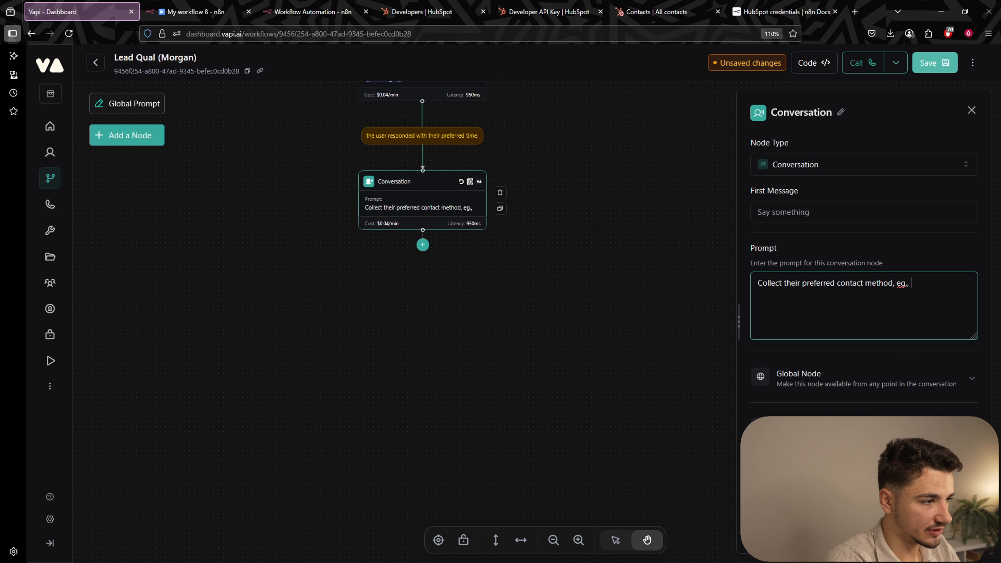
pyautogui.press('BackSpace')
pyautogui.press('BackSpace')
pyautogui.press('BackSpace')
pyautogui.press('BackSpace')
pyautogui.write(".g., 'and")
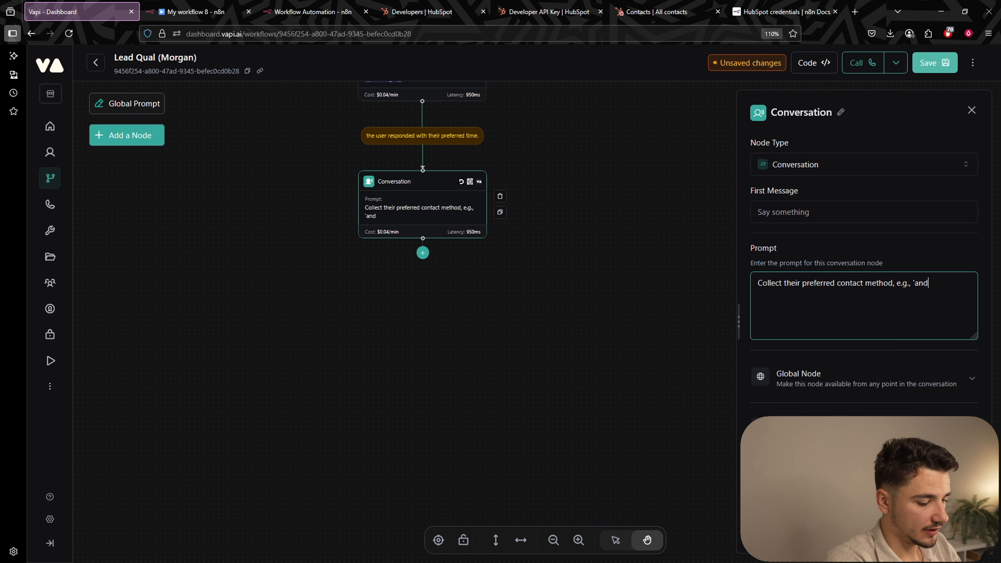
pyautogui.write(' what preferred conta')
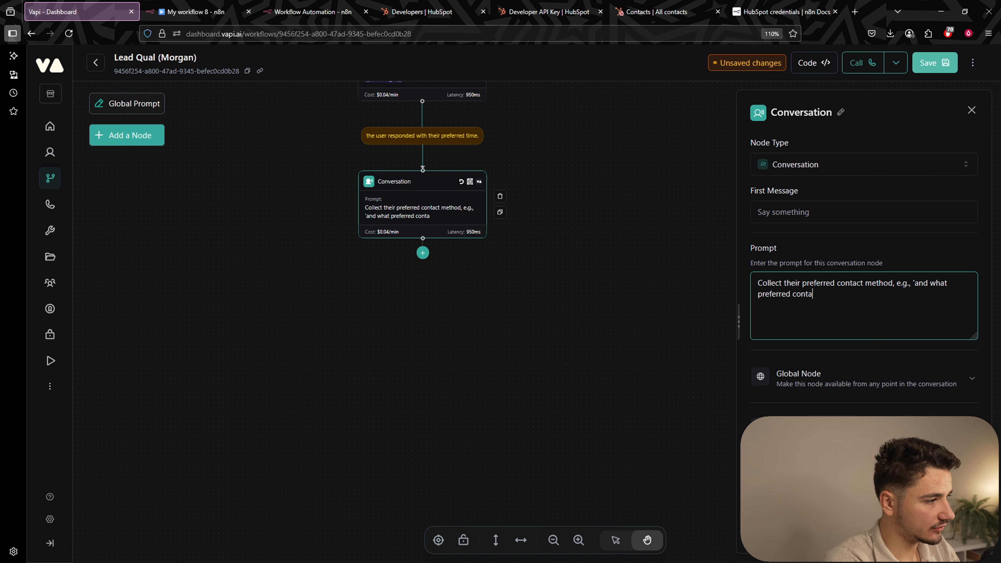
pyautogui.write('ct mew')
pyautogui.write('thod did y')
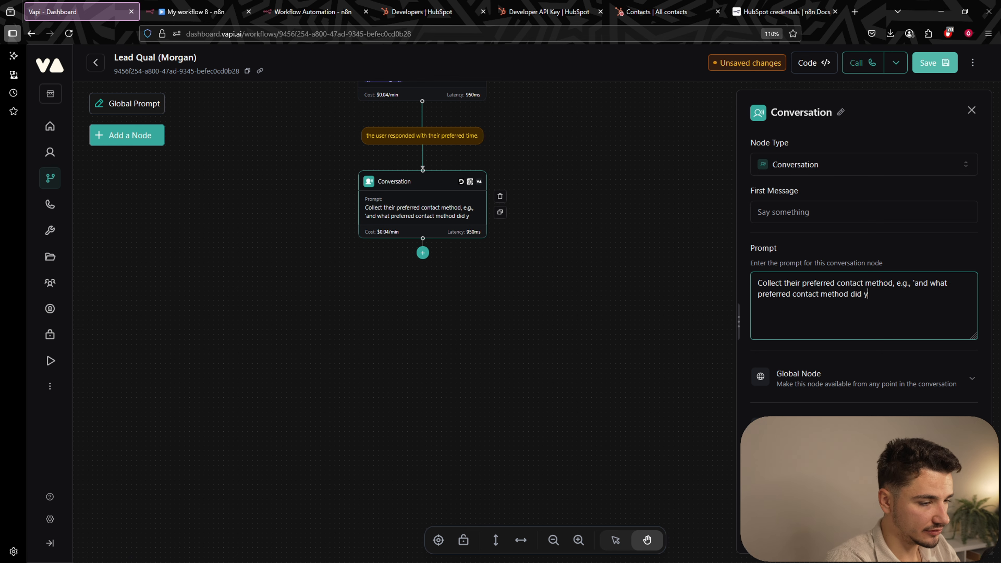
pyautogui.write('ou want us ')
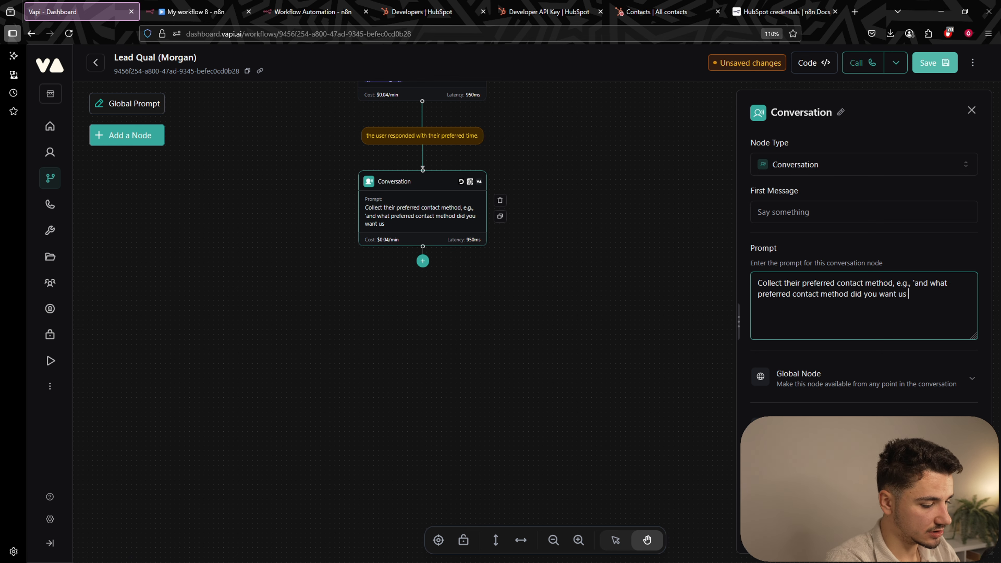
pyautogui.write('to reach out ')
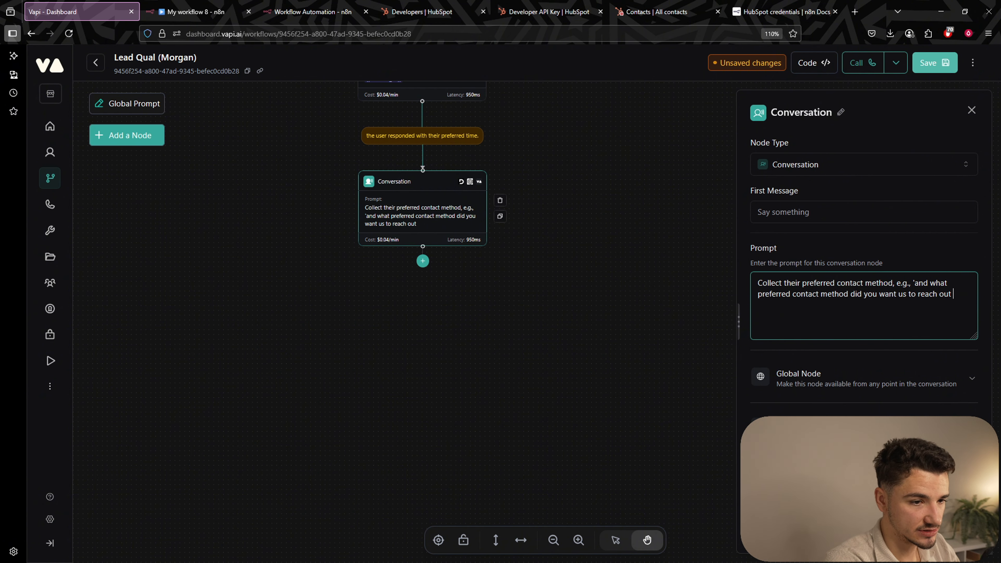
pyautogui.write('on, email or')
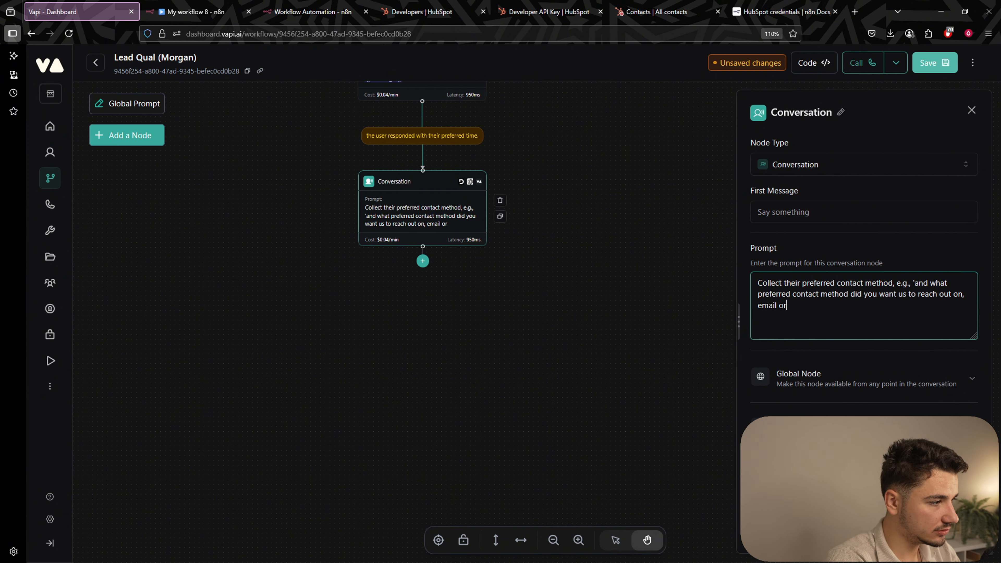
pyautogui.write(' your mobi')
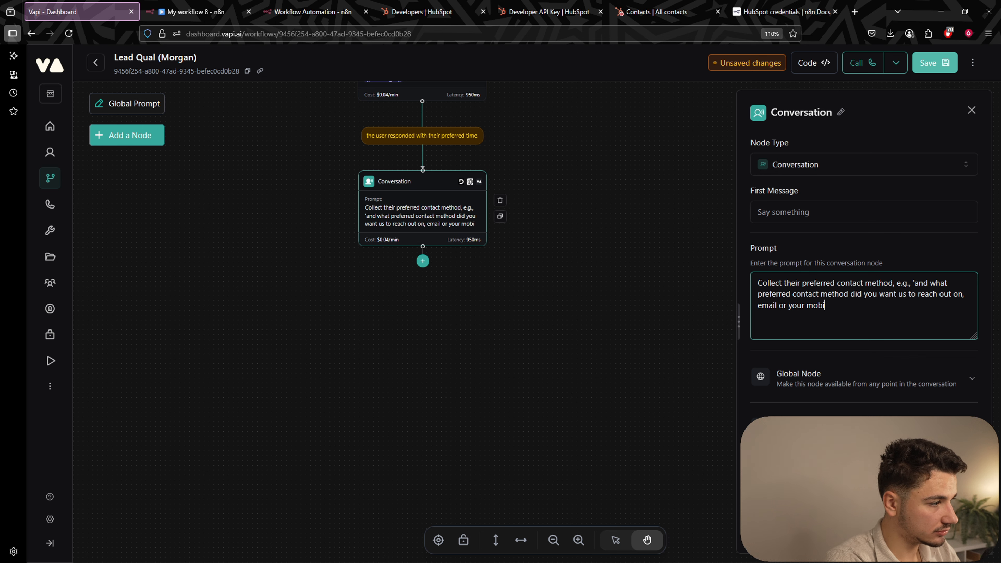
pyautogui.write('le')
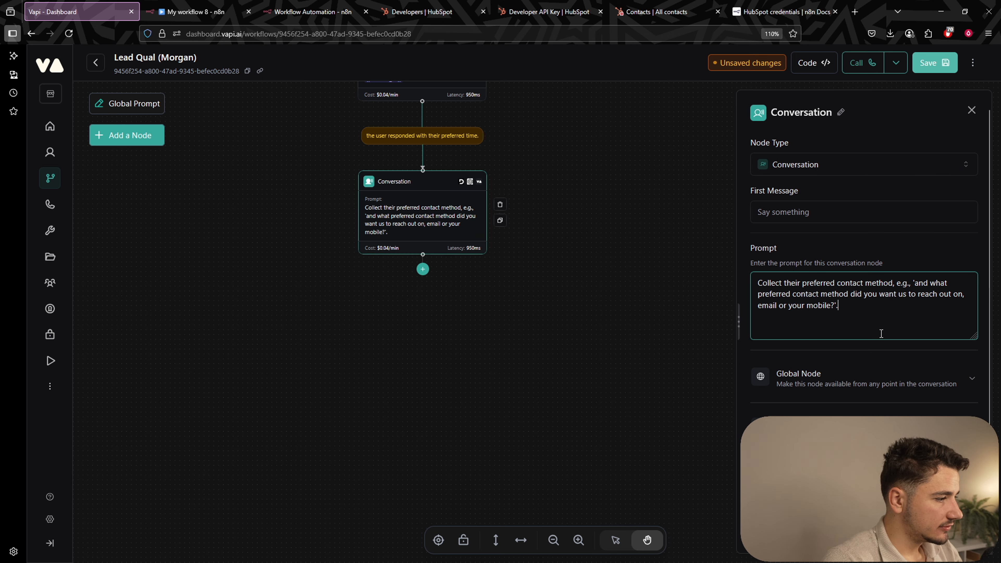
pyautogui.scroll(-2, 881, 333)
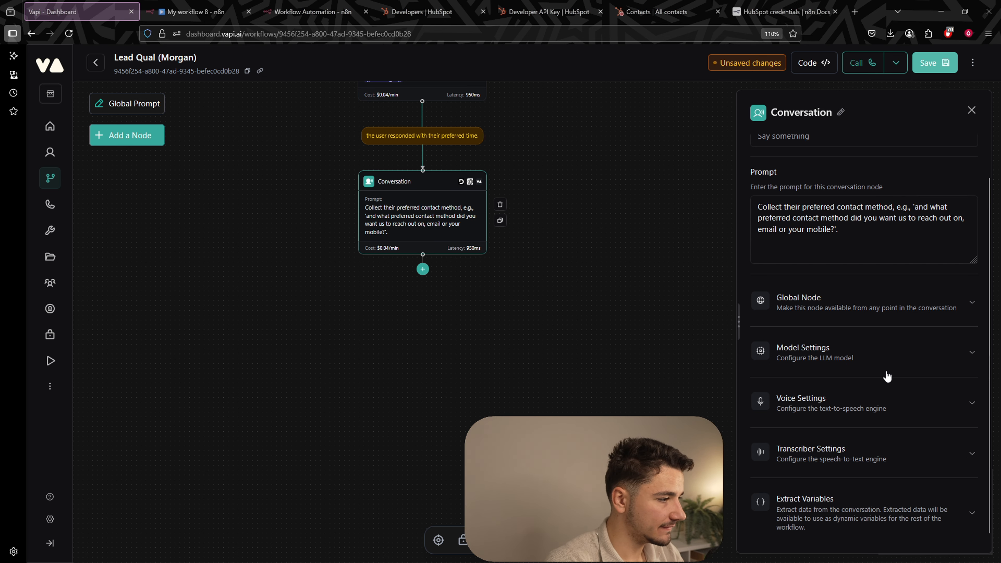
# Add a contact_preferrence string variable for their preferred contact method, then save the workflow.
pyautogui.click(834, 506)
pyautogui.click(867, 520)
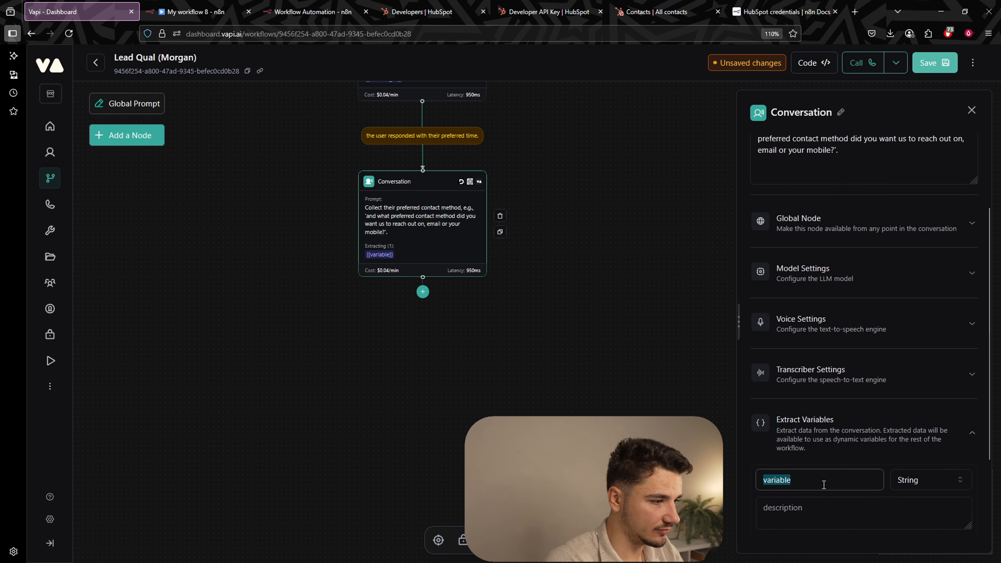
pyautogui.write('contact_p')
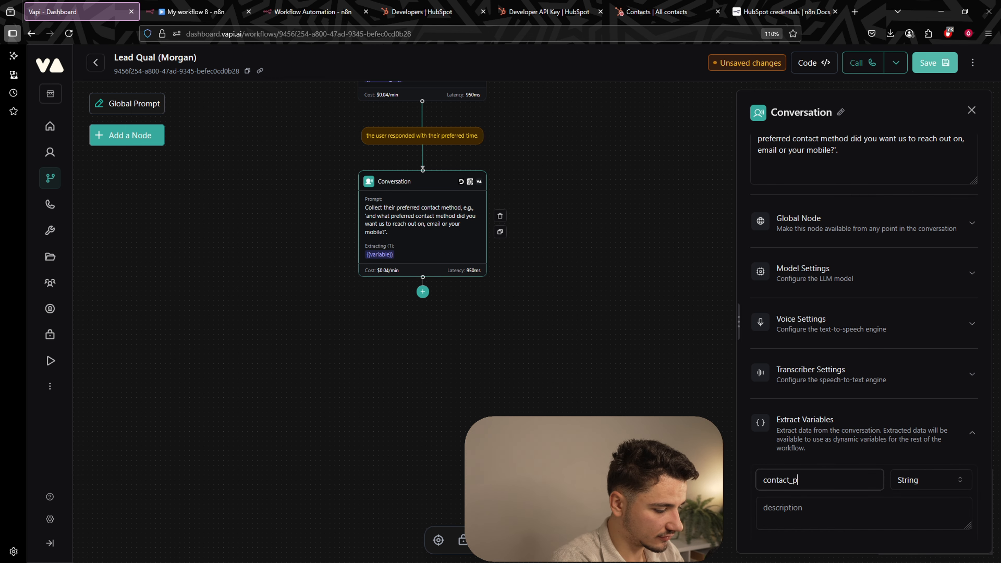
pyautogui.write('referrence')
pyautogui.press('Tab')
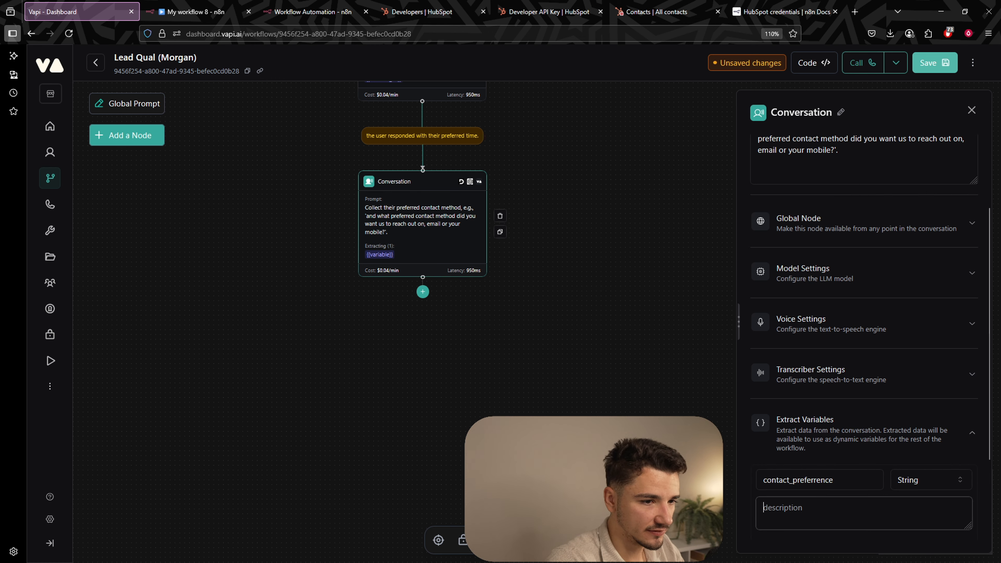
pyautogui.hotkey('alt', 'Tab')
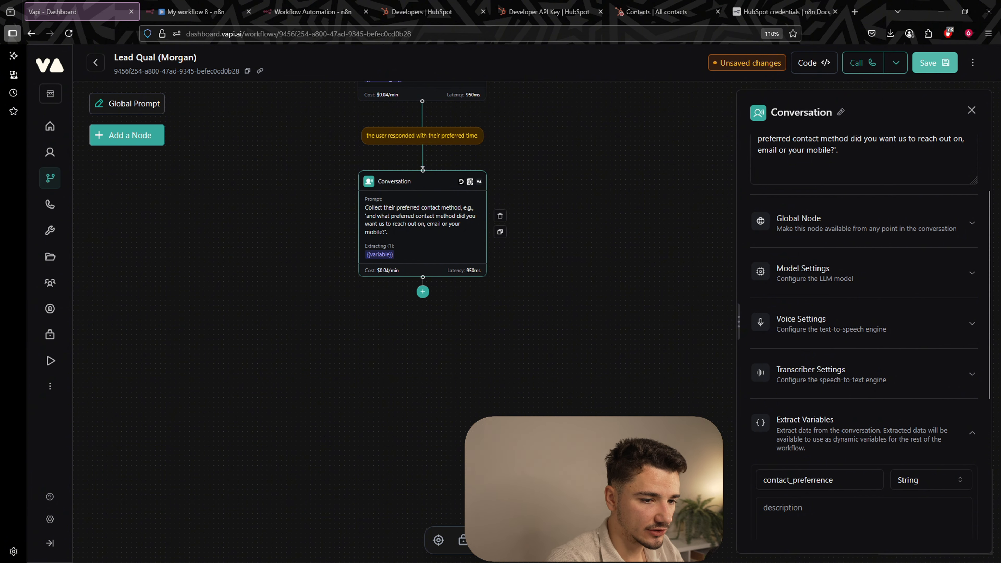
pyautogui.click(810, 510)
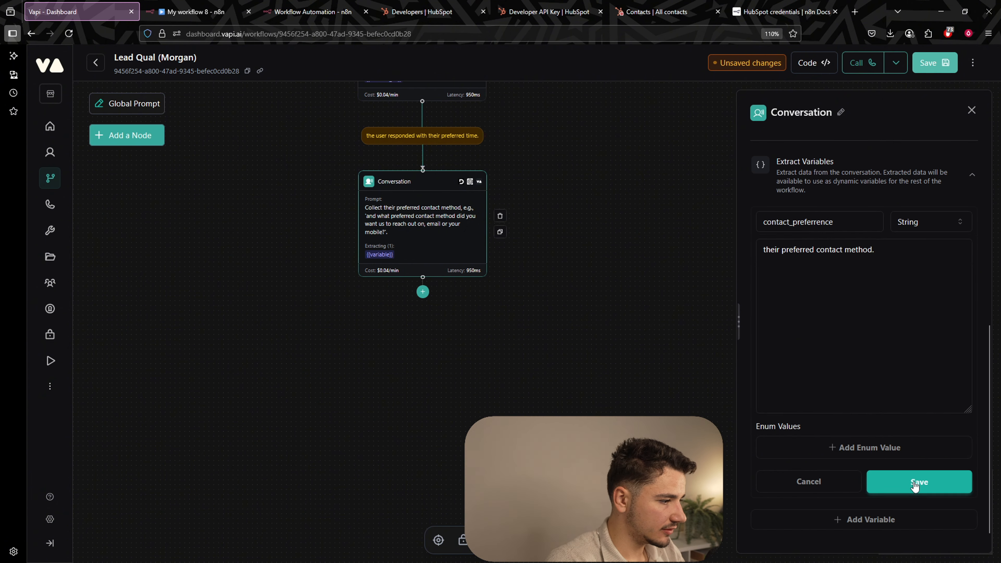
pyautogui.click(916, 484)
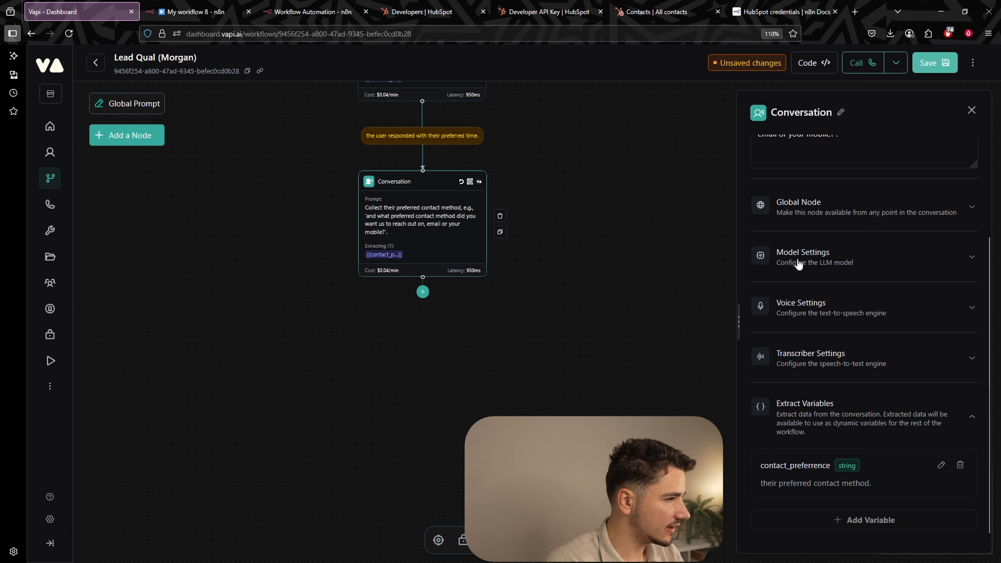
pyautogui.click(934, 63)
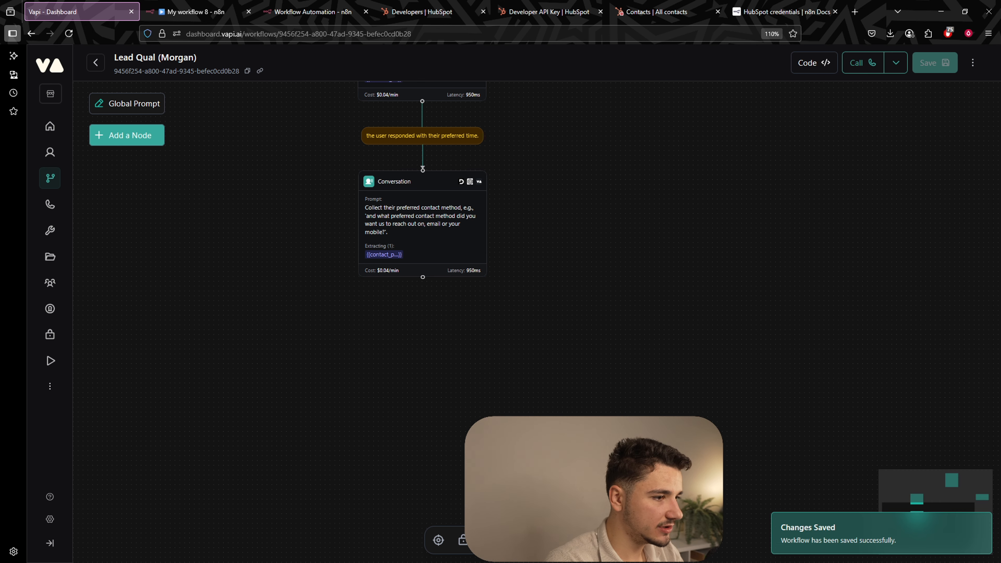
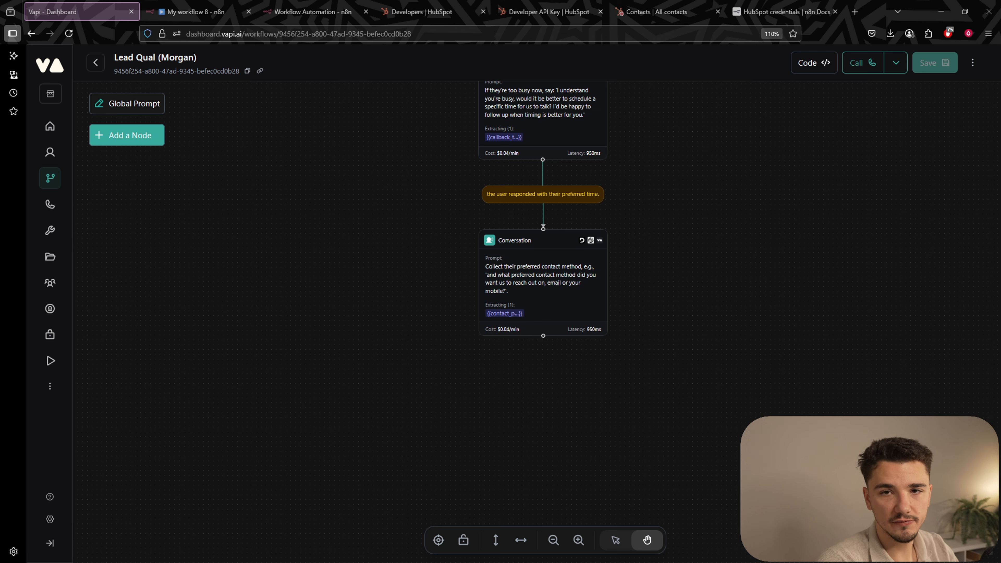
# Add two empty Conversation nodes beneath the contact-method node, one lower left and one directly below.
pyautogui.moveTo(662, 383); pyautogui.dragTo(654, 277)
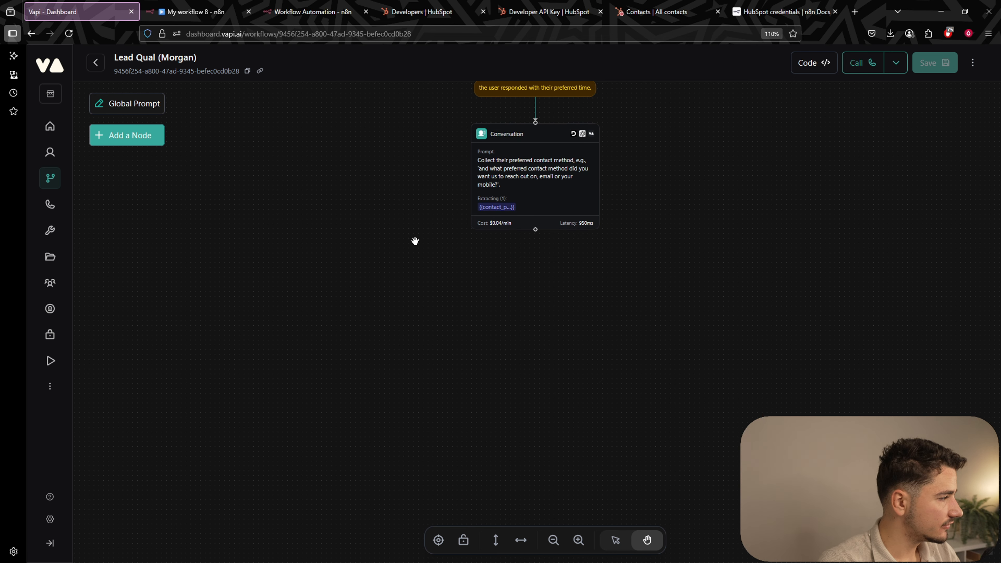
pyautogui.click(152, 139)
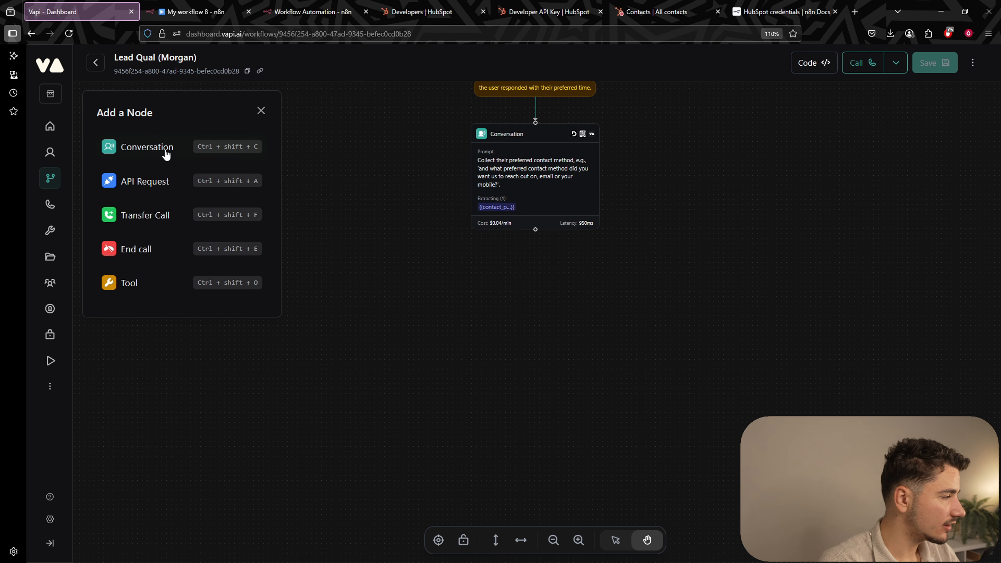
pyautogui.click(133, 149)
pyautogui.moveTo(542, 298); pyautogui.dragTo(245, 301)
pyautogui.click(217, 232)
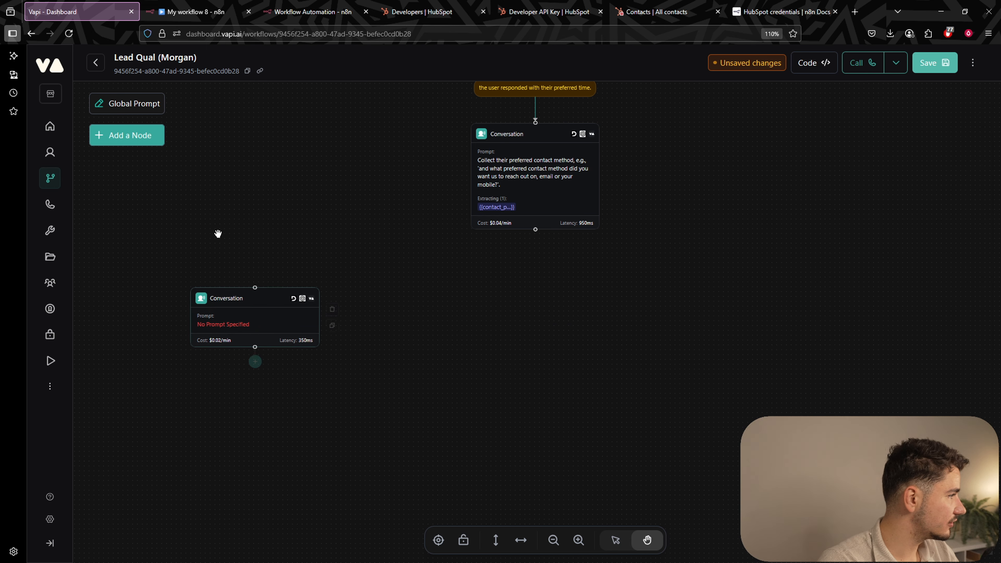
pyautogui.click(148, 139)
pyautogui.click(161, 164)
pyautogui.moveTo(536, 313); pyautogui.dragTo(507, 323)
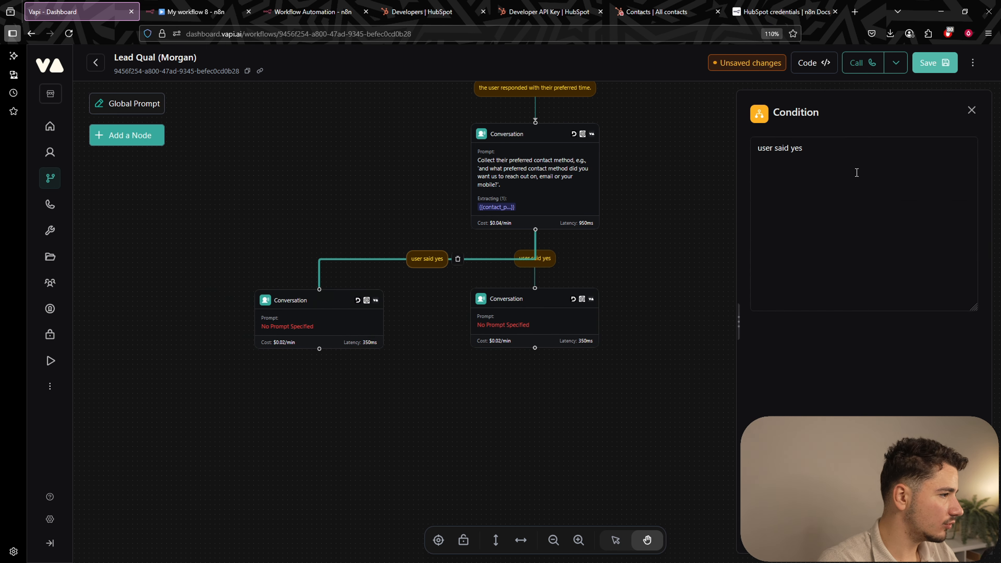
# Condition the two branches on 'user mentioned email' versus 'mentioned mobile, phone, number' as preferred contact method.
pyautogui.tripleClick(857, 164)
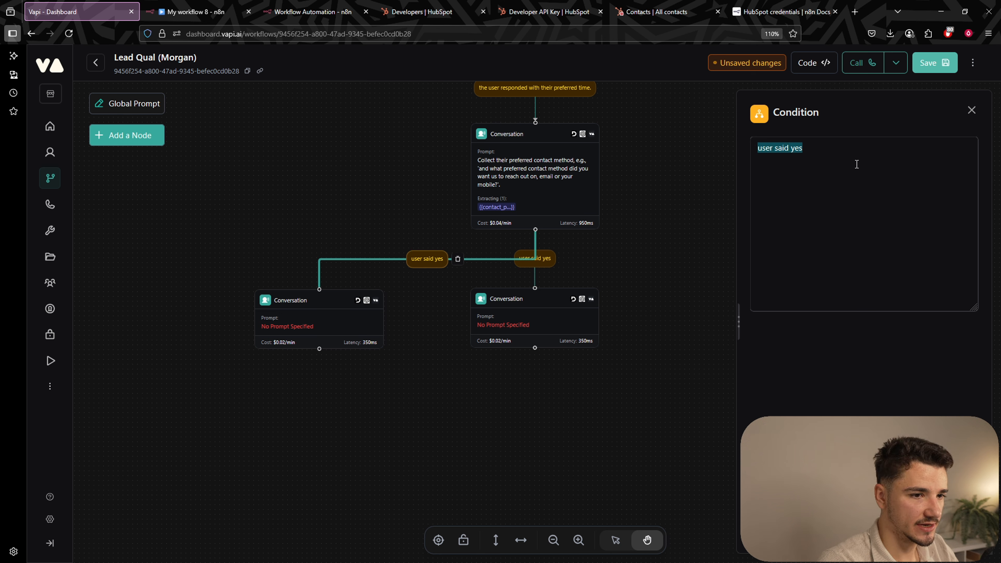
pyautogui.write('user mentione')
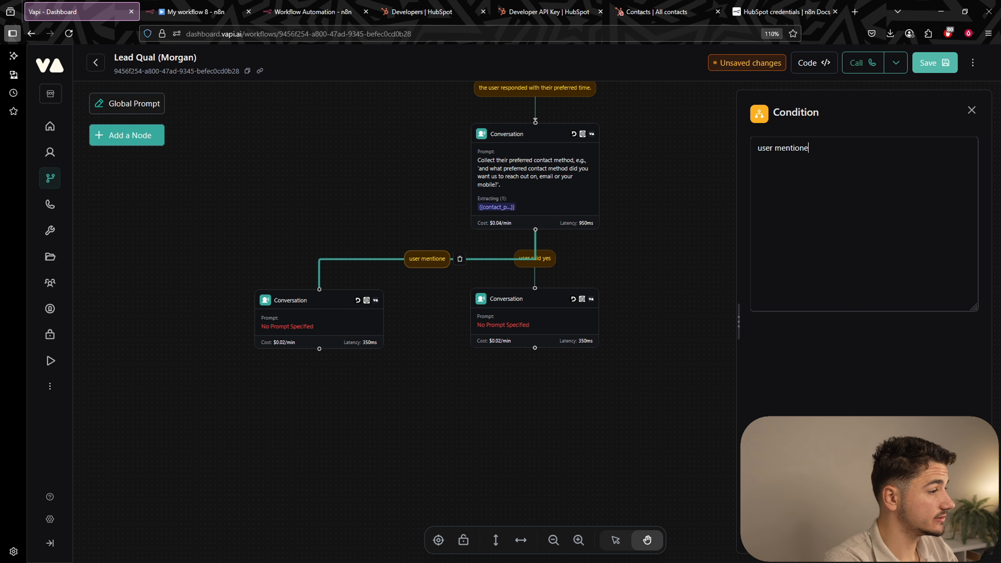
pyautogui.write('d email as their p')
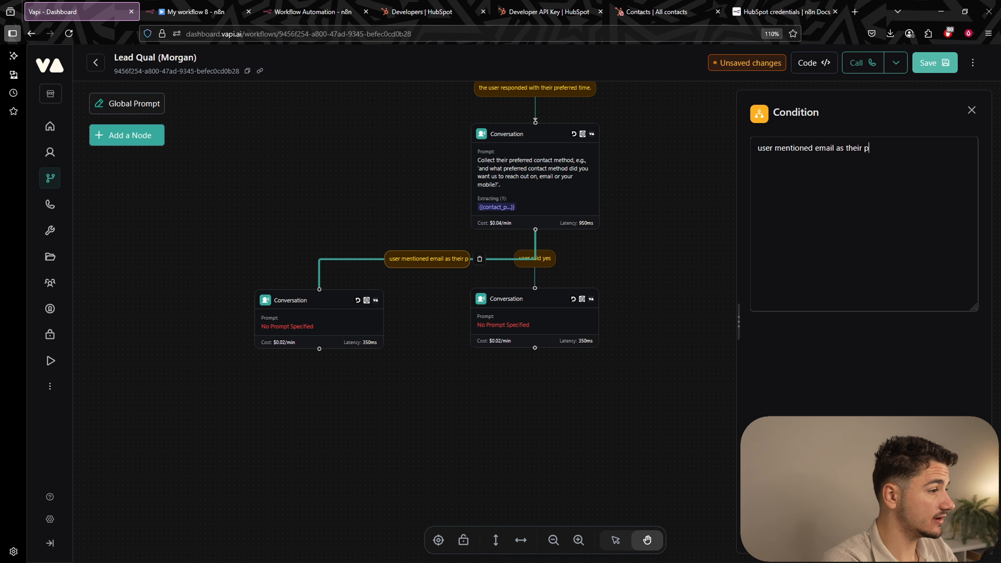
pyautogui.write('referred contact m')
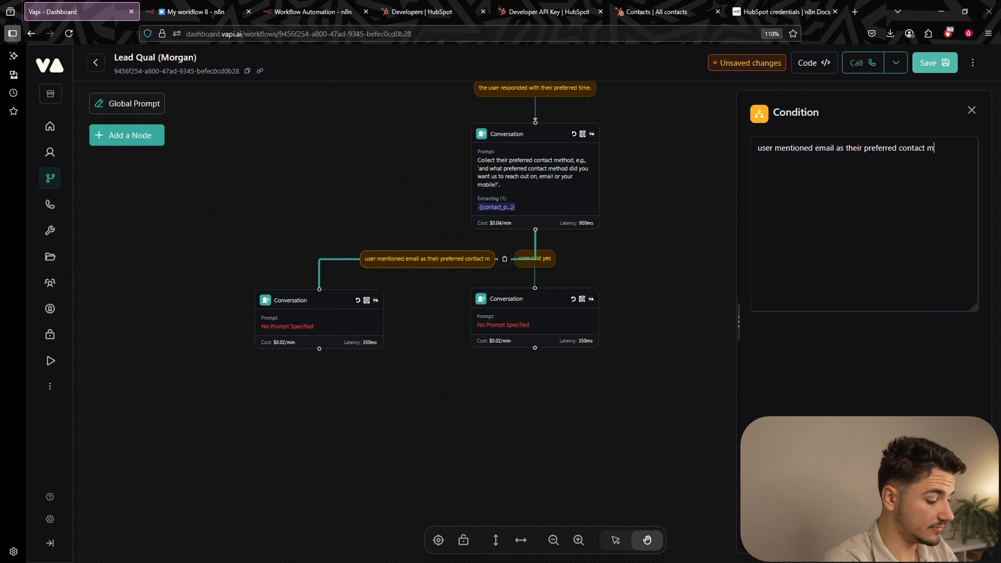
pyautogui.write('ethod')
pyautogui.hotkey('ctrl', 's')
pyautogui.click(535, 259)
pyautogui.doubleClick(792, 148)
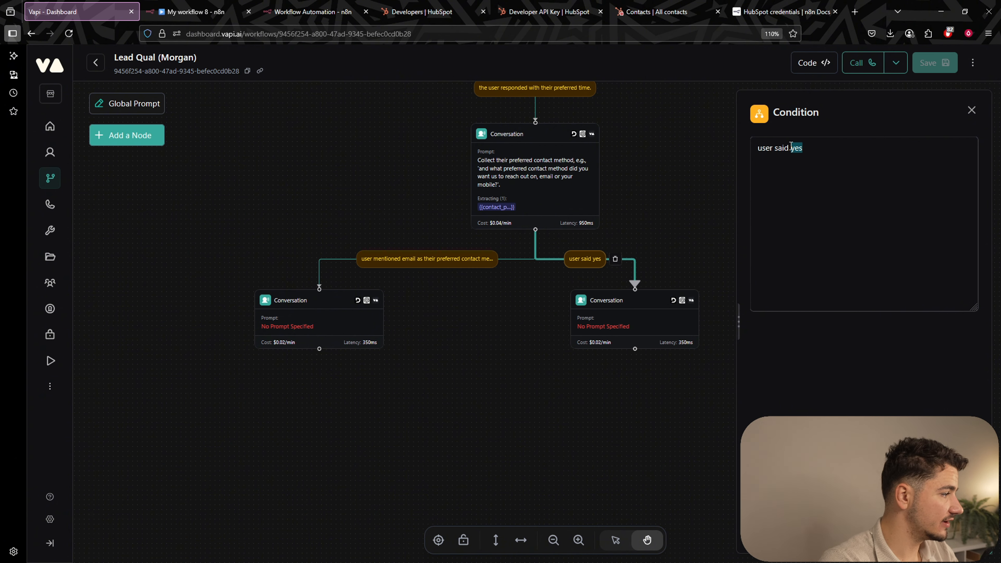
pyautogui.press('BackSpace')
pyautogui.press('BackSpace')
pyautogui.press('BackSpace')
pyautogui.press('BackSpace')
pyautogui.press('BackSpace')
pyautogui.press('BackSpace')
pyautogui.write('m')
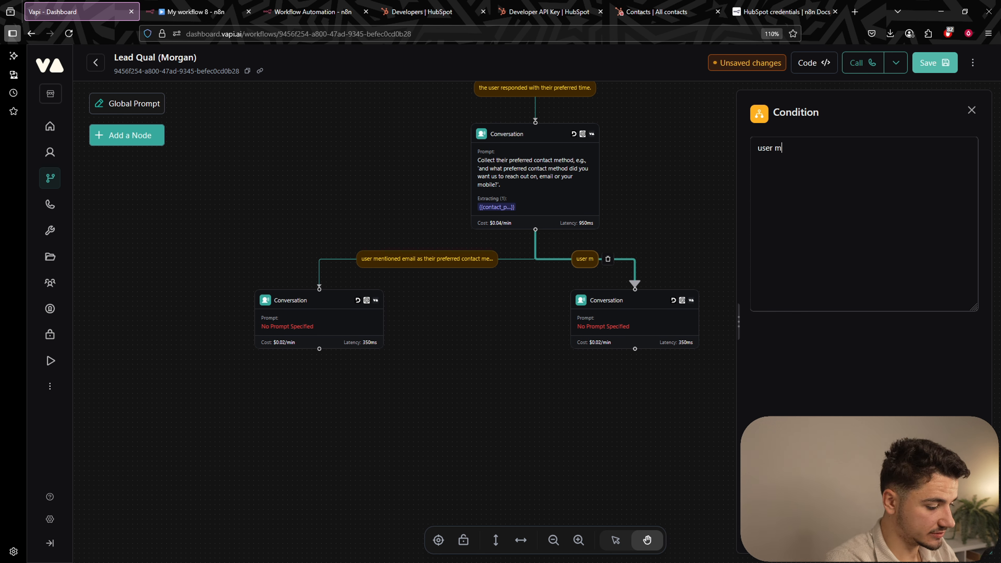
pyautogui.write('entioned mobile, phone, number as ')
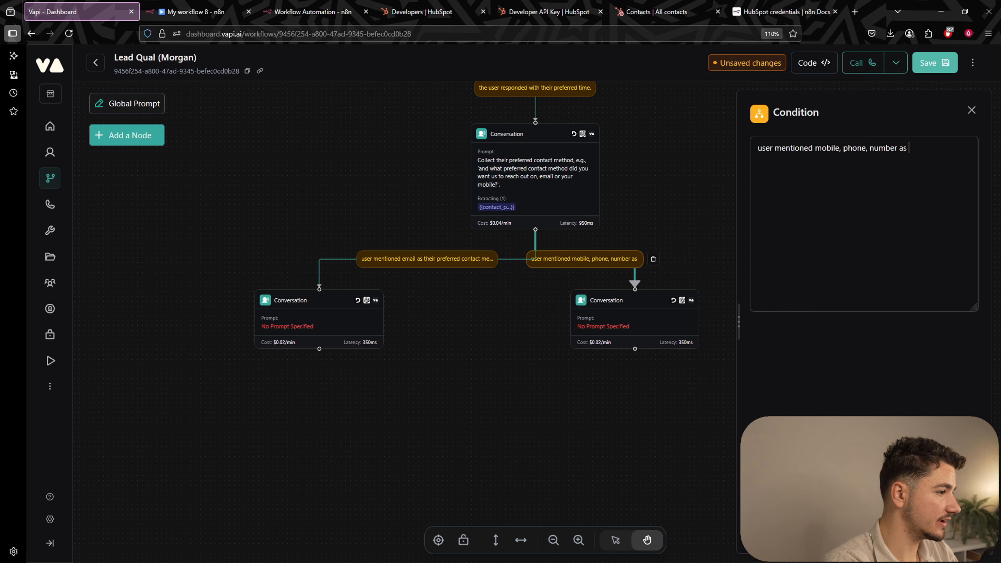
pyautogui.write('their preferred cont')
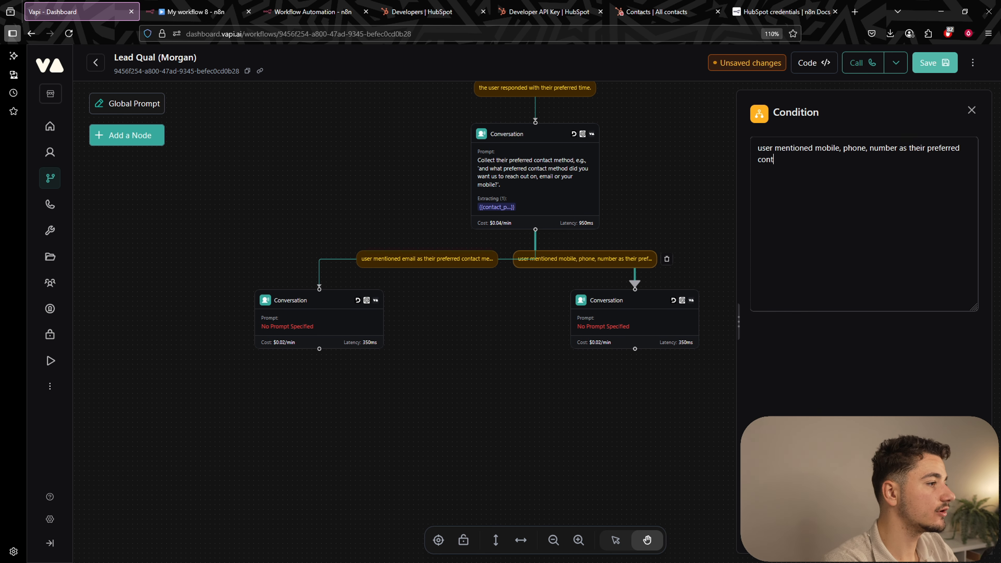
pyautogui.write('act method')
pyautogui.moveTo(641, 313); pyautogui.dragTo(760, 312)
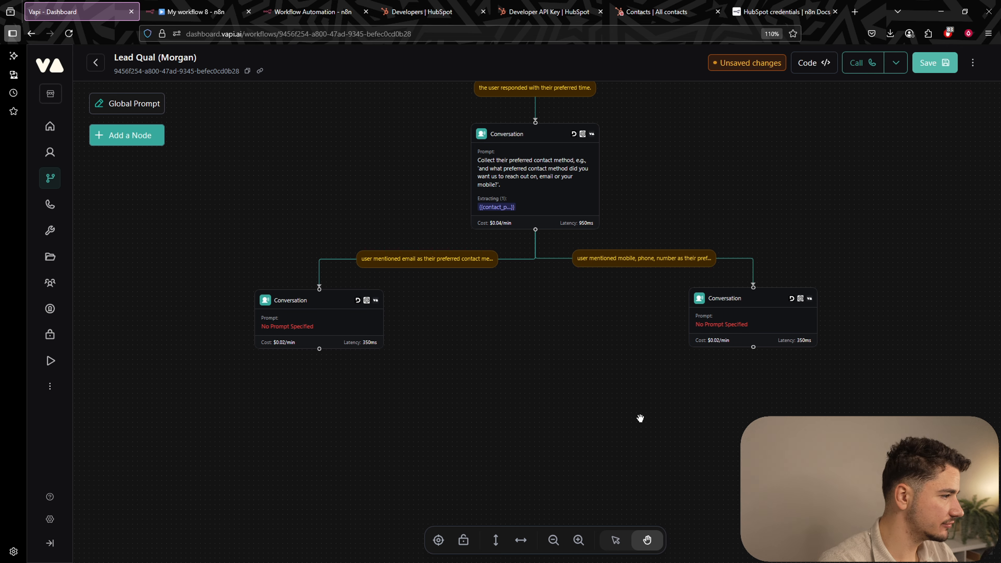
pyautogui.moveTo(640, 418); pyautogui.dragTo(608, 311)
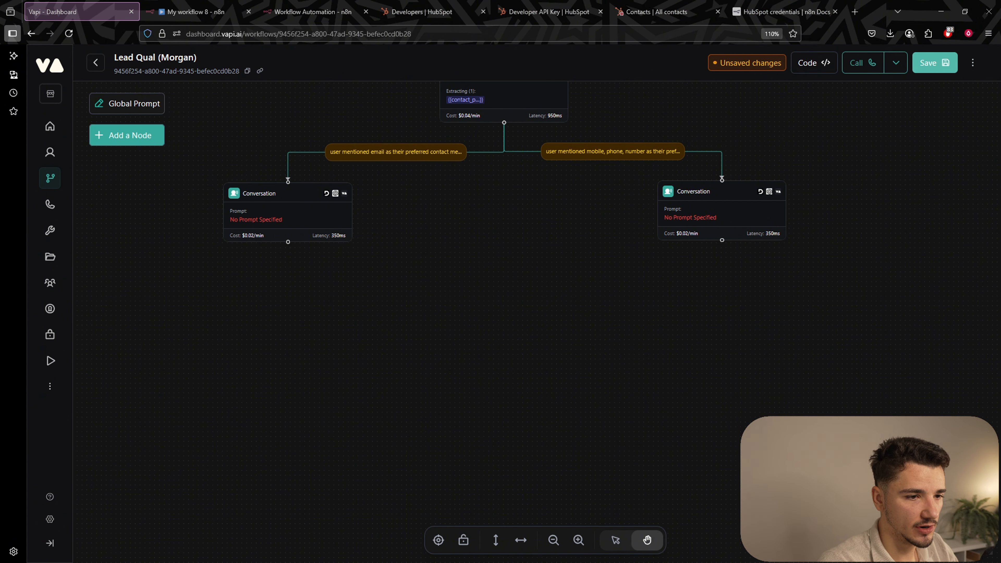
# Prompt the left node to collect their email address, spell it back slowly, and promise to reach out.
pyautogui.click(863, 305)
pyautogui.write('Col')
pyautogui.write('lect their')
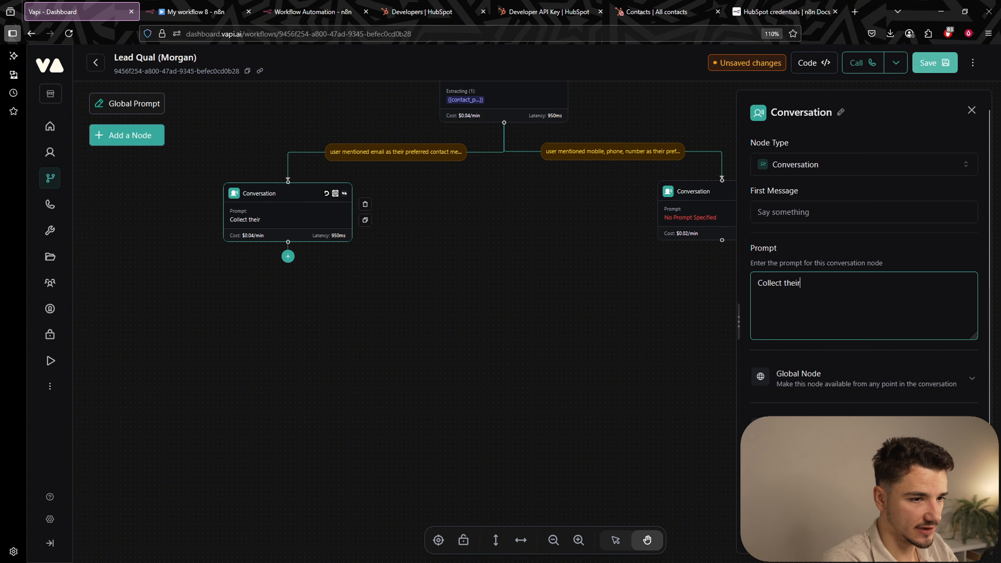
pyautogui.write(' email addre')
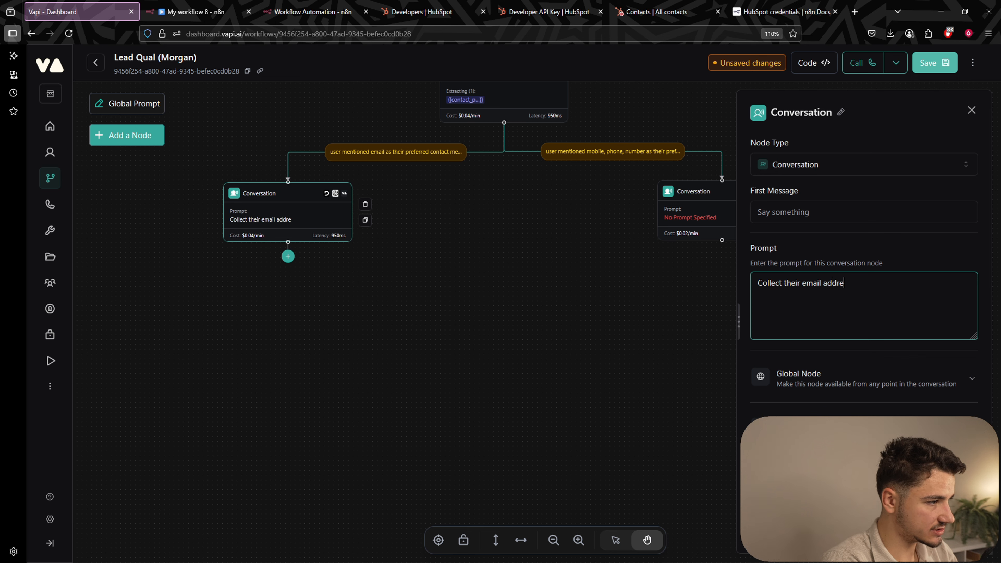
pyautogui.write('ss. Ask for their email, wait for their')
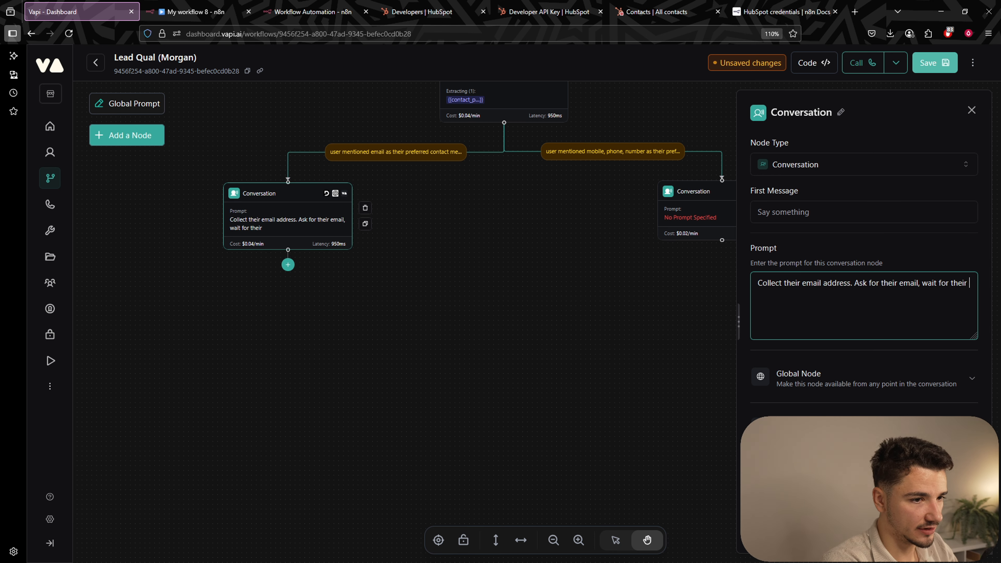
pyautogui.write(' complete resp')
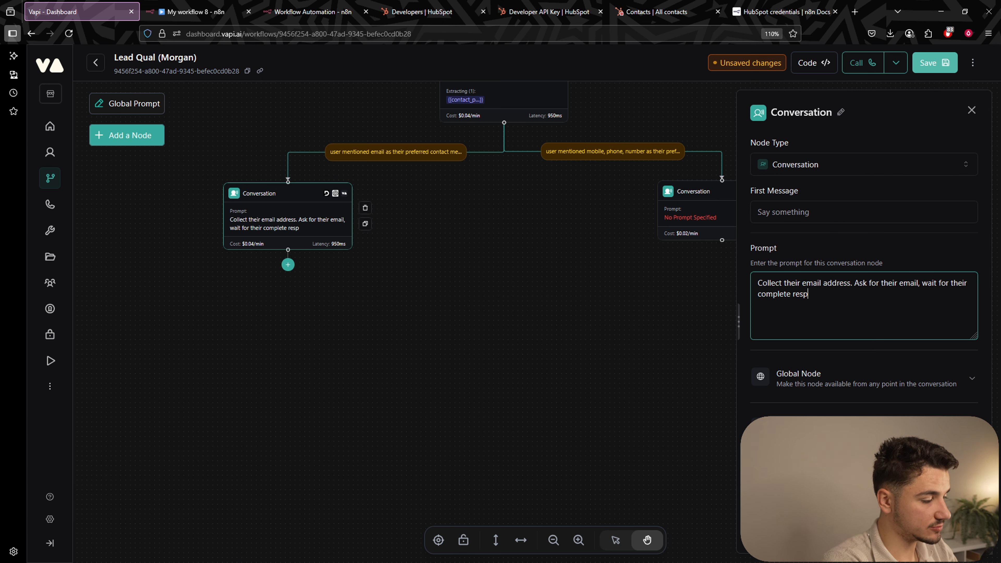
pyautogui.write('onse and then as')
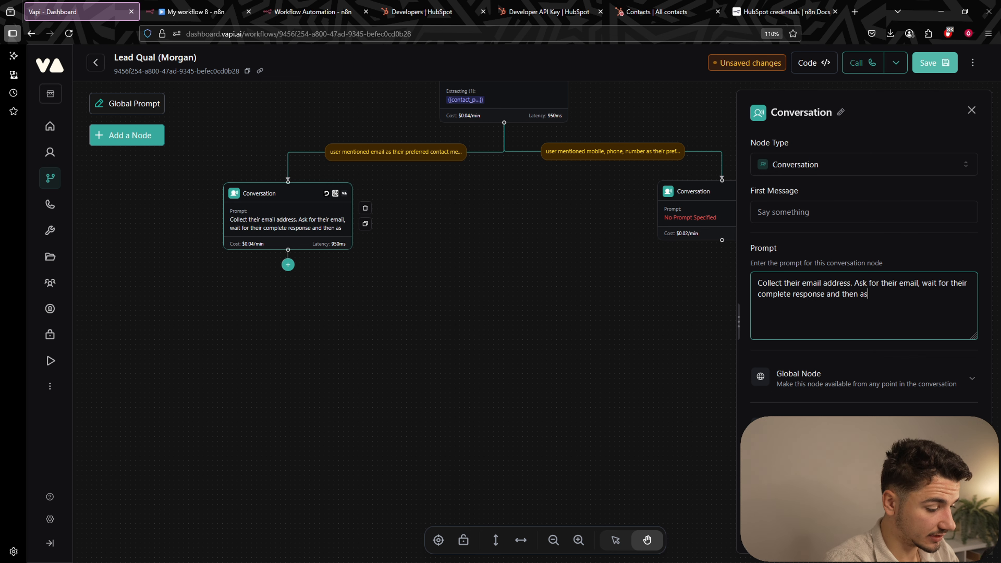
pyautogui.write('k for the sp')
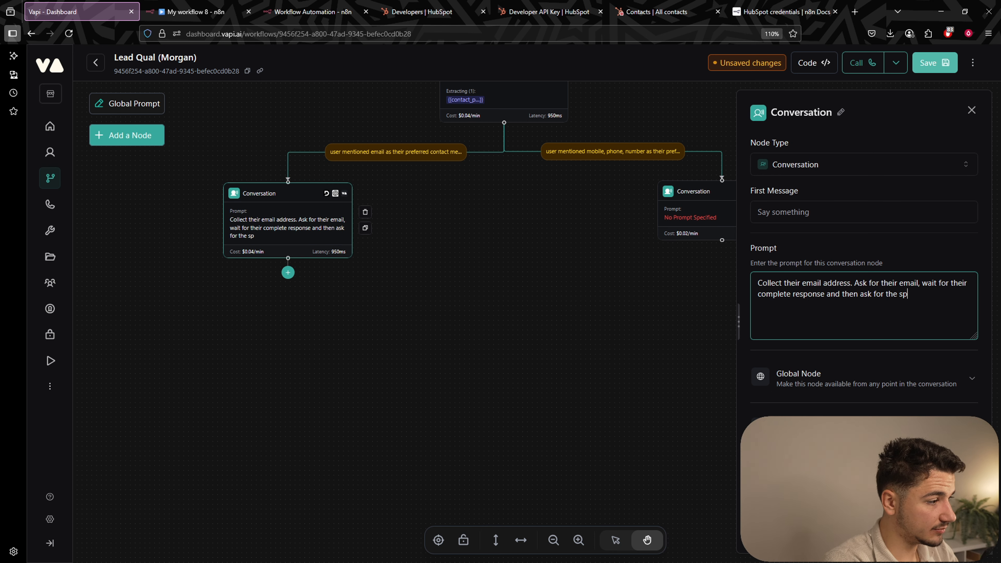
pyautogui.write('elling, confirming i')
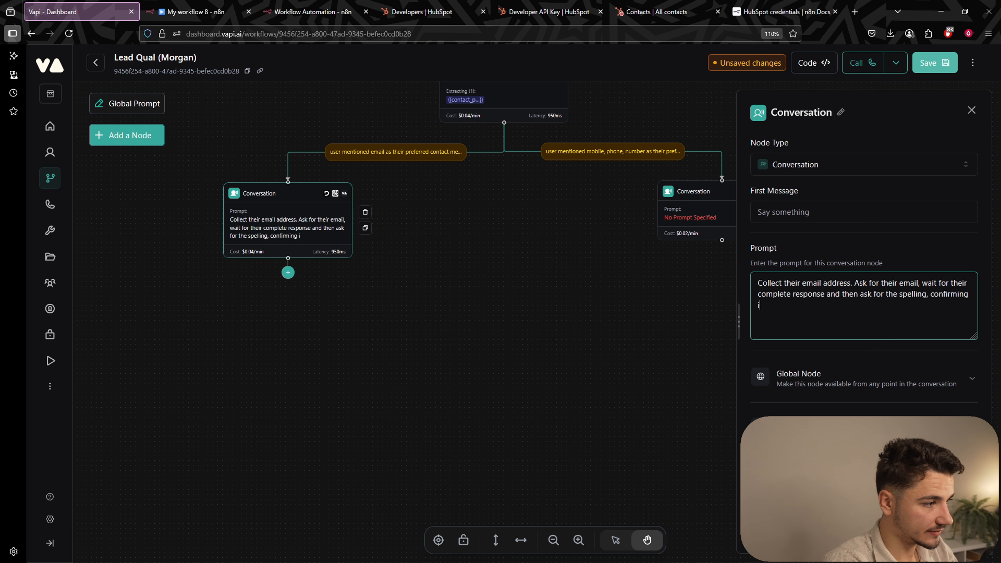
pyautogui.write('t back th')
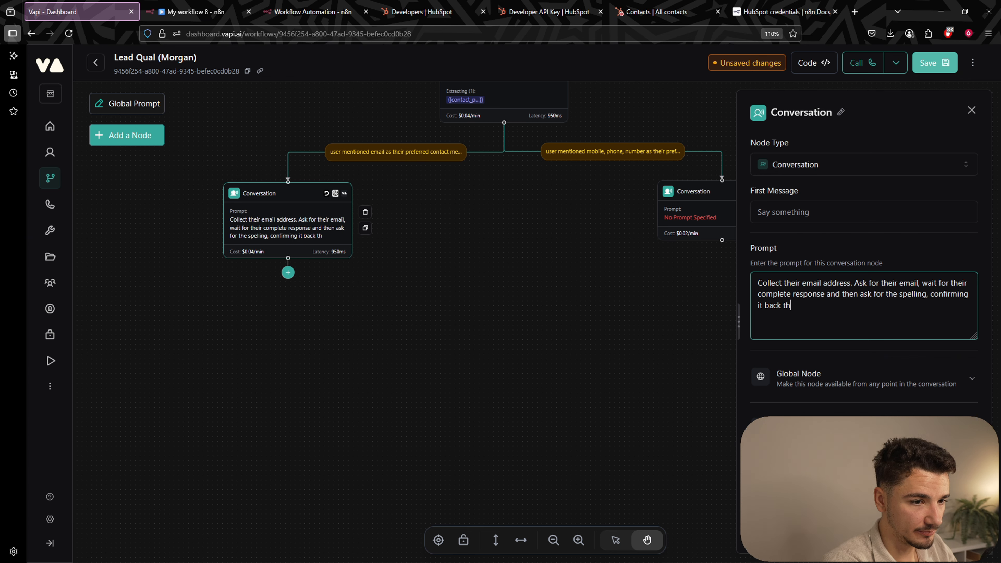
pyautogui.write('em slowly. ')
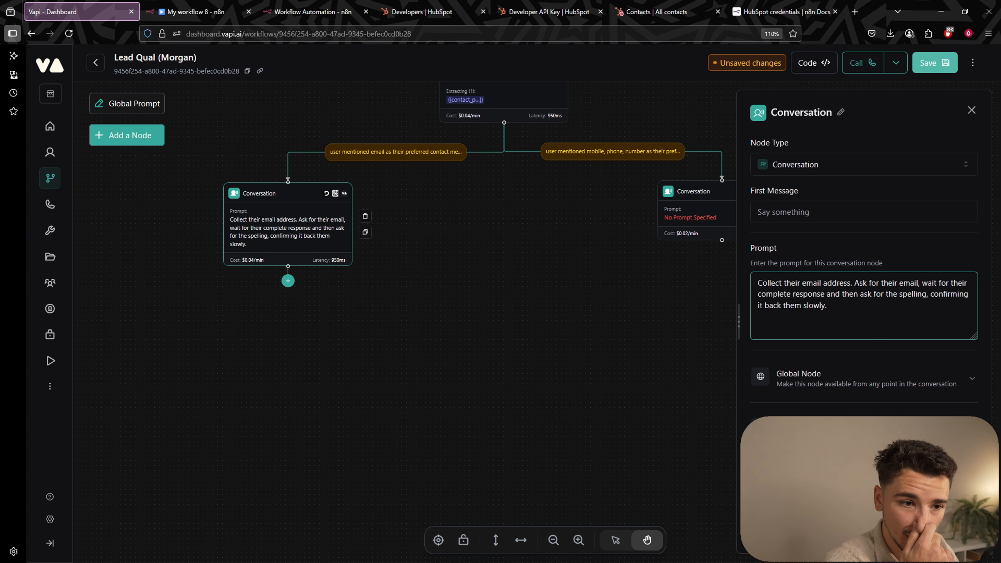
pyautogui.write("(e.g., 'just to confirm")
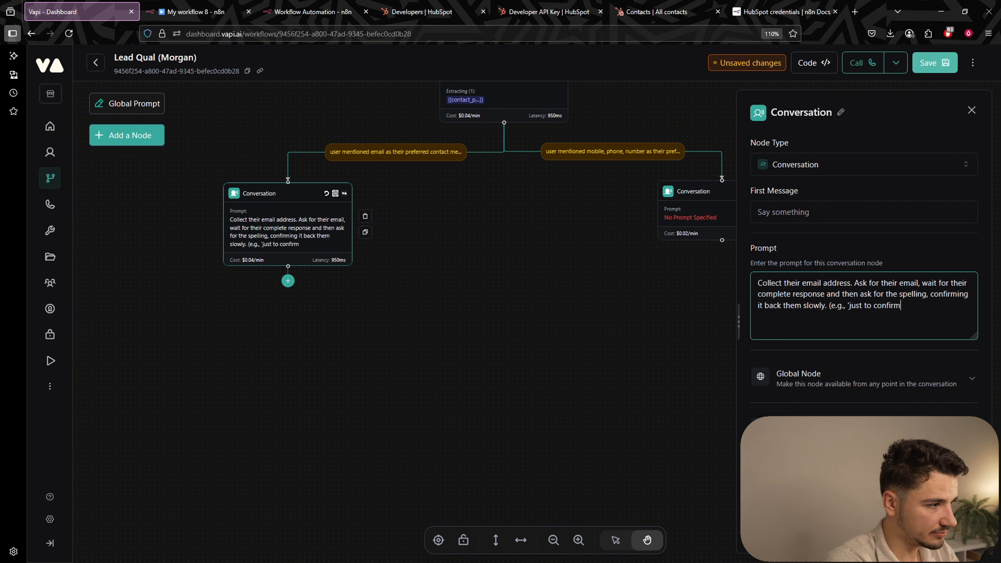
pyautogui.write(' that was ')
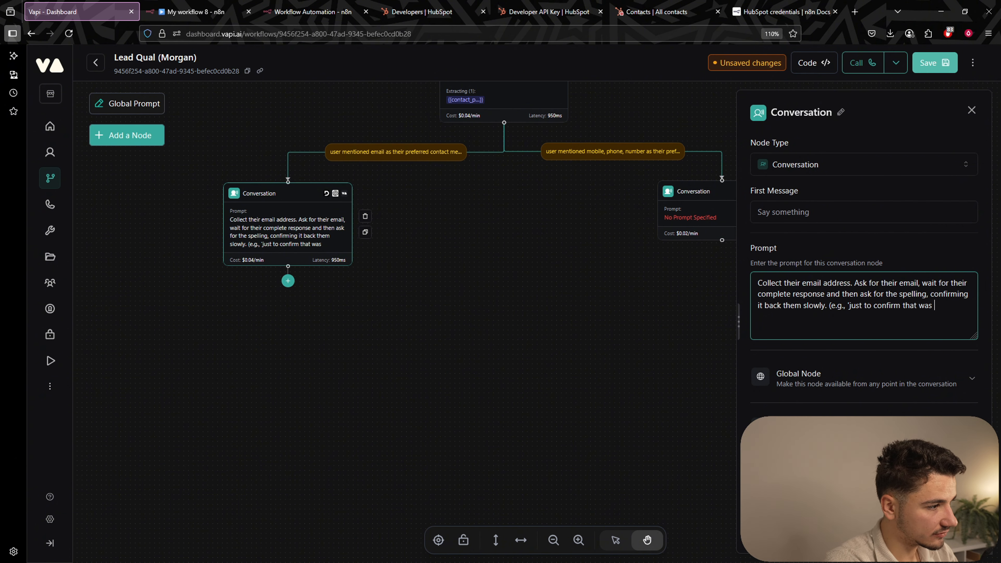
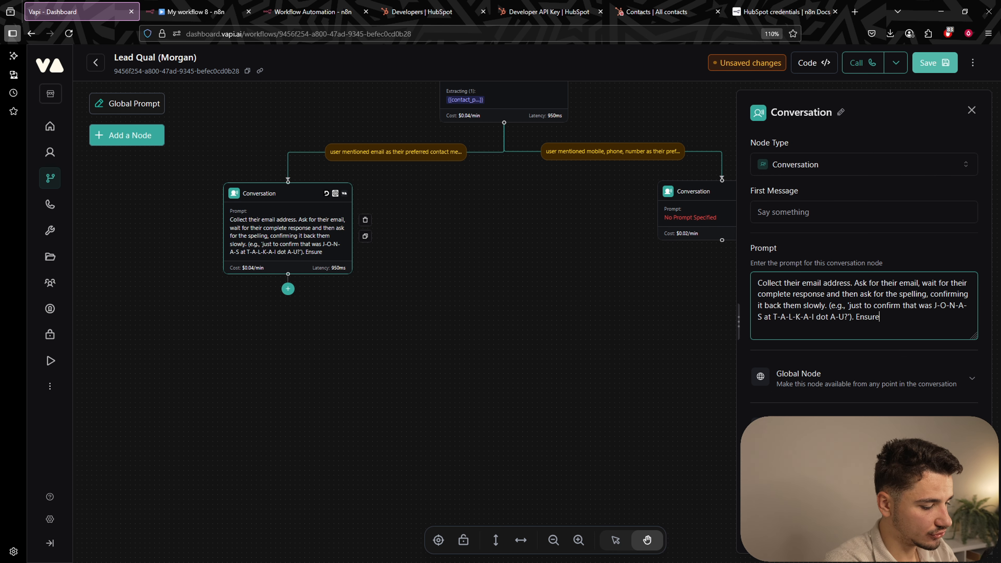
pyautogui.write(" you'll rea")
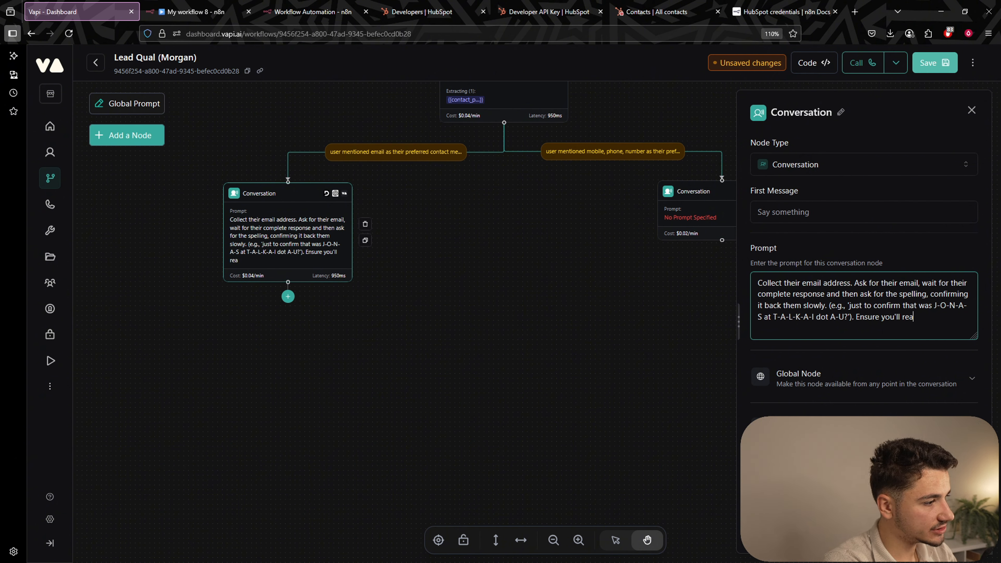
pyautogui.write('ch out to them.')
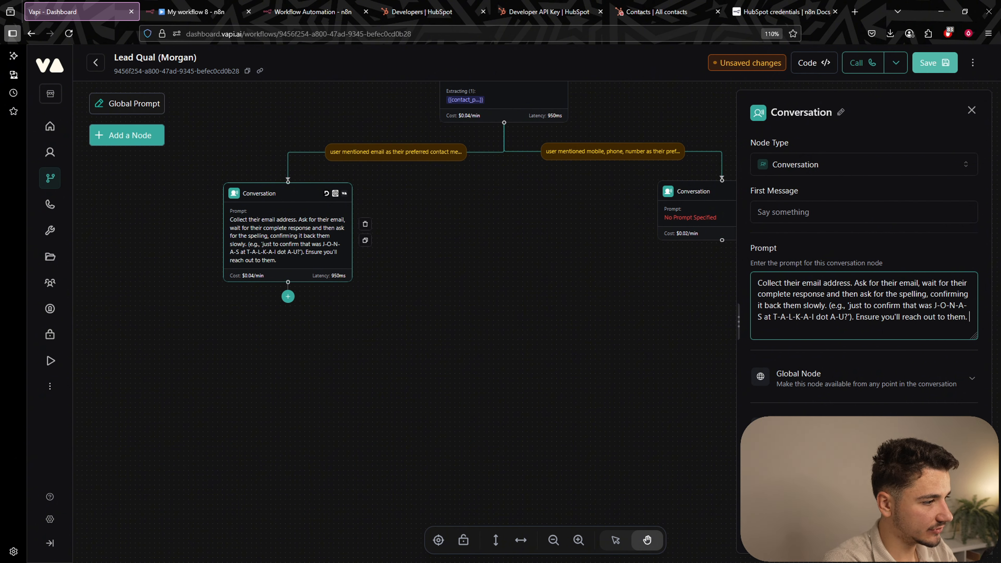
# Turn on Smart Format and Numerals in the email node's transcriber settings.
pyautogui.scroll(-2, 811, 331)
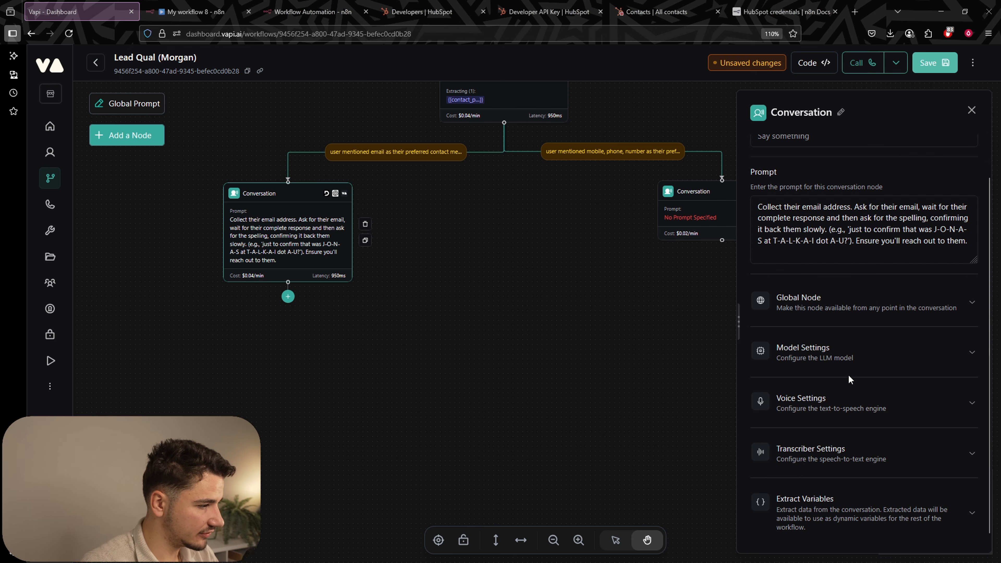
pyautogui.click(847, 451)
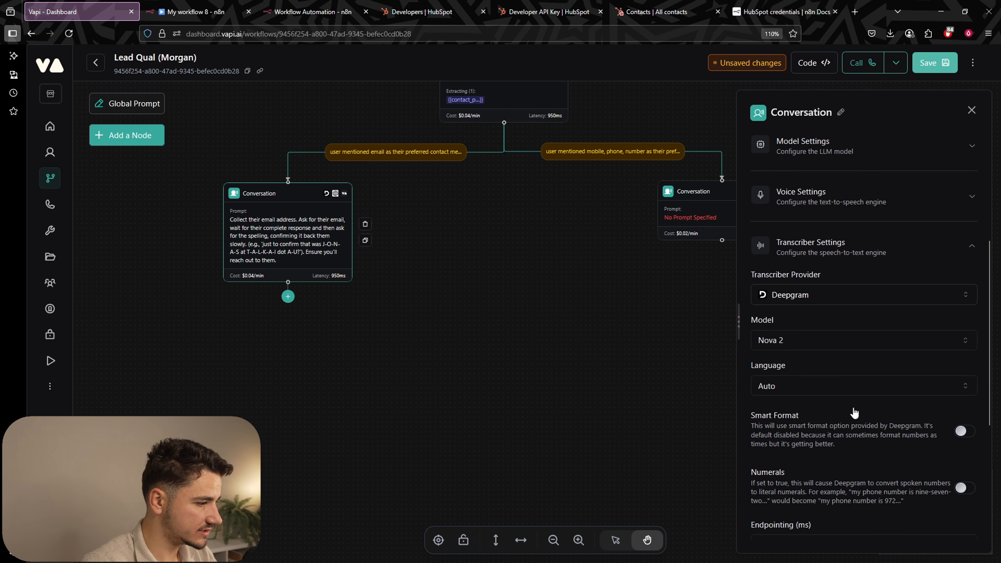
pyautogui.scroll(-4, 851, 410)
pyautogui.scroll(2, 852, 410)
pyautogui.moveTo(751, 334); pyautogui.dragTo(853, 342)
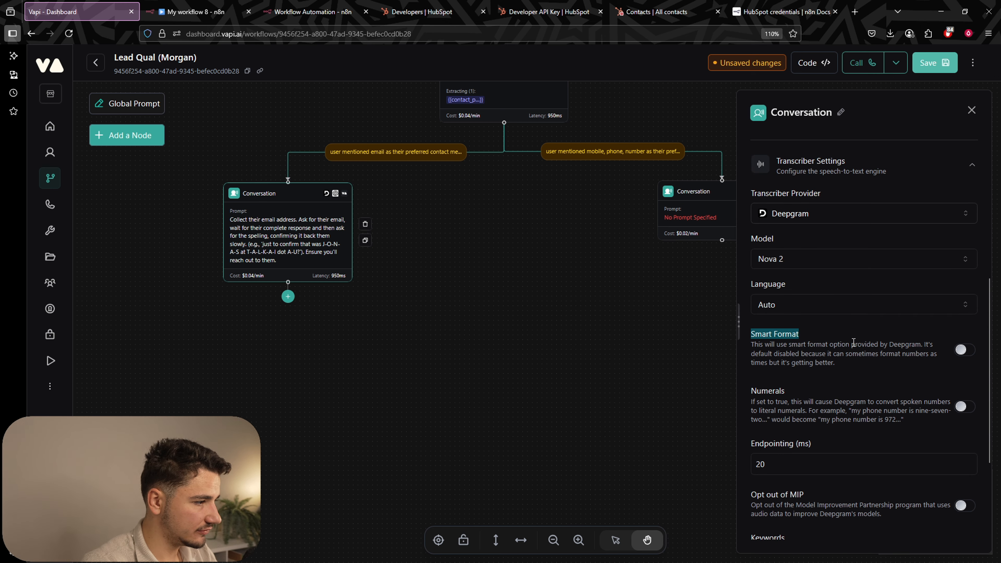
pyautogui.click(961, 349)
pyautogui.click(961, 406)
pyautogui.scroll(-1, 904, 418)
pyautogui.scroll(1, 904, 418)
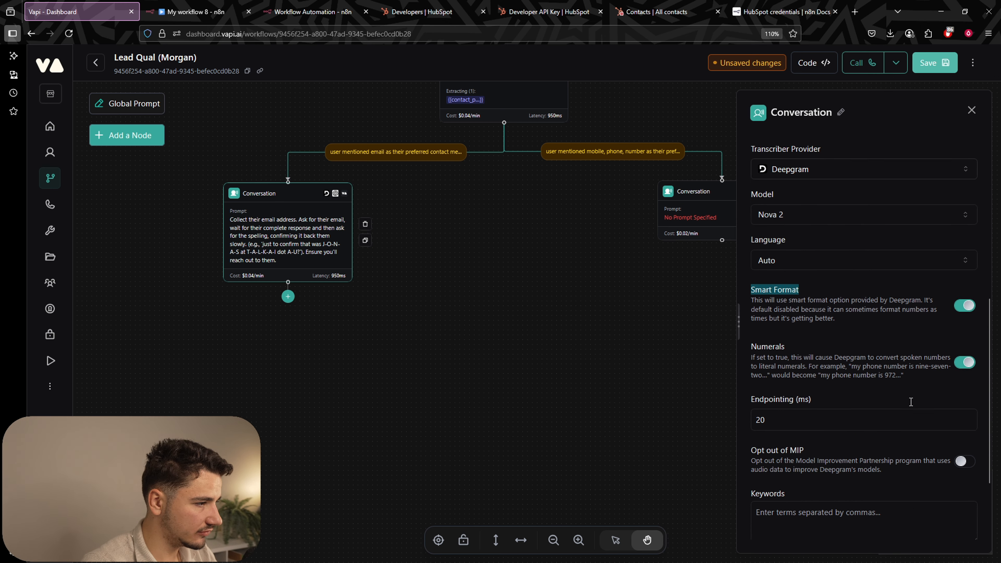
pyautogui.click(910, 370)
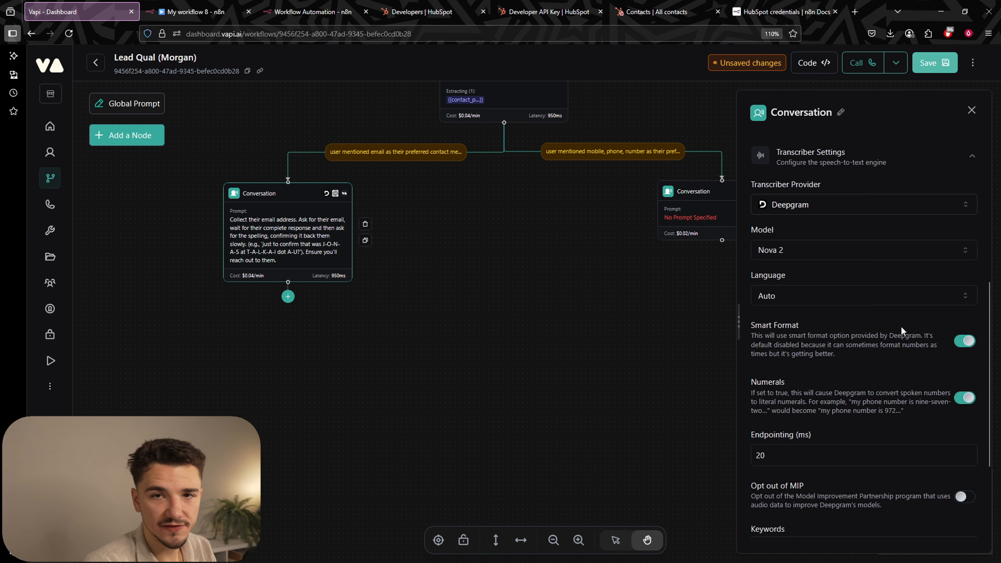
# Switch the email node's transcriber model to Nova 3 and save the workflow.
pyautogui.click(831, 256)
pyautogui.click(801, 279)
pyautogui.click(938, 66)
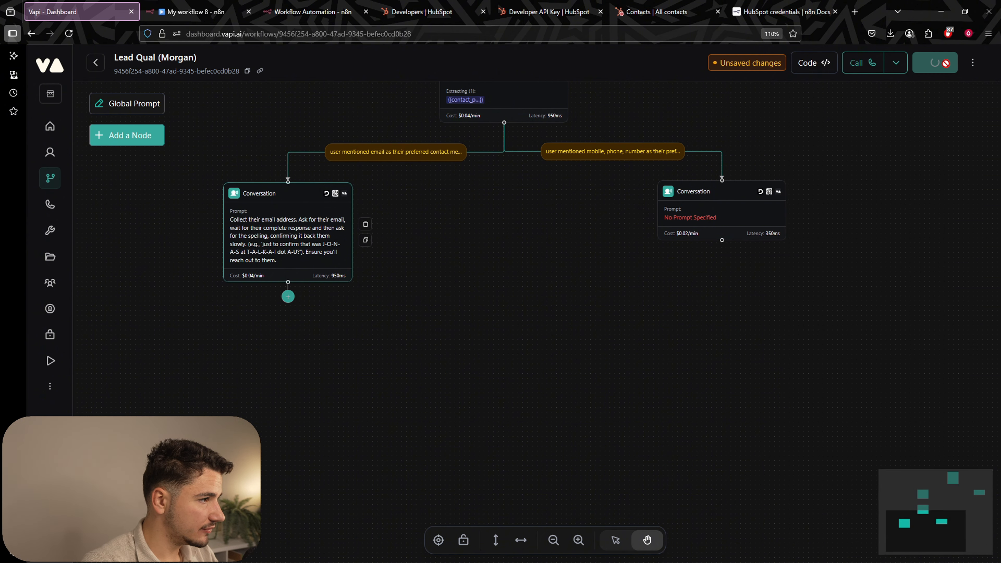
pyautogui.click(284, 233)
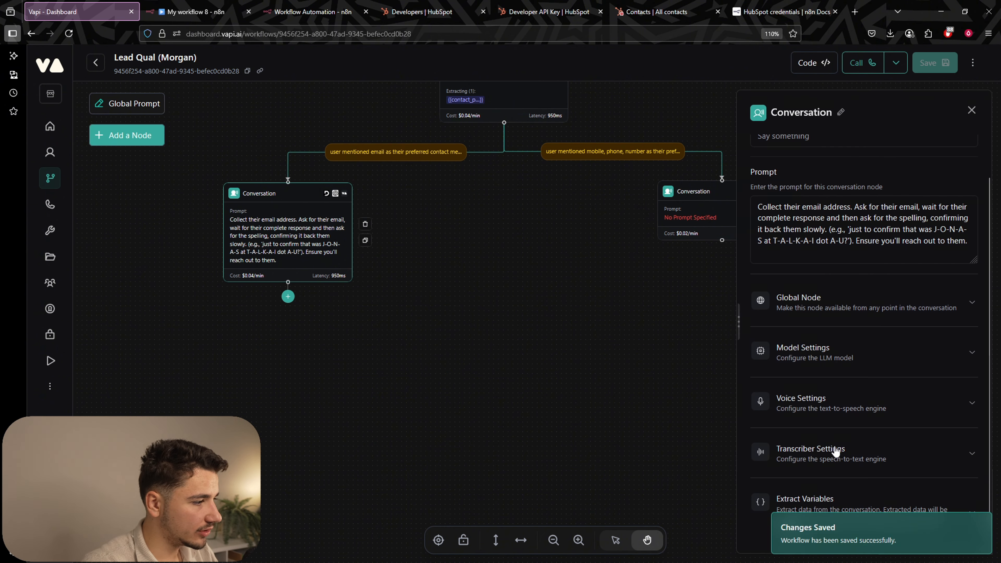
# Add a contact_email variable described as their preferred contact email address, with an example address.
pyautogui.click(840, 499)
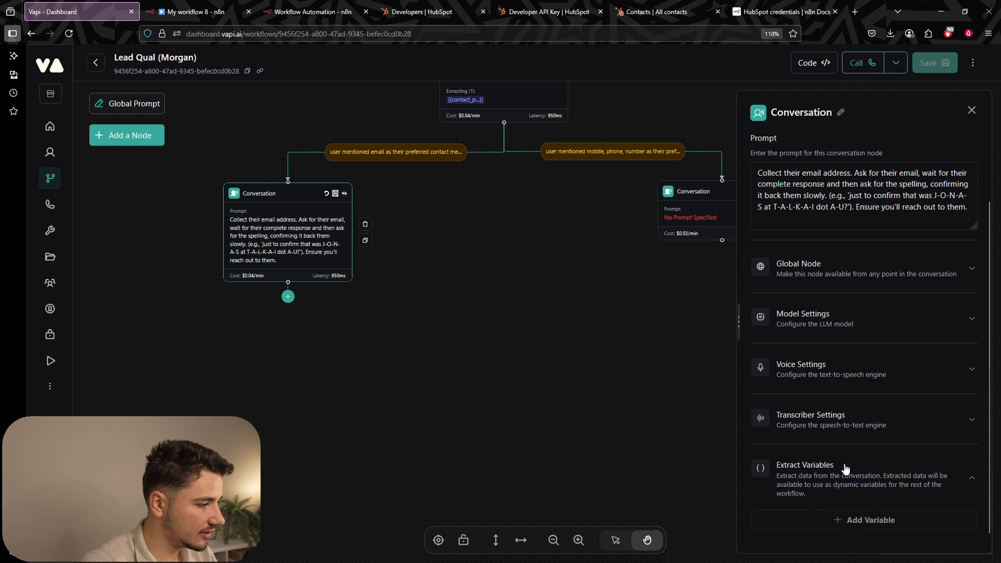
pyautogui.click(844, 519)
pyautogui.click(941, 480)
pyautogui.write('co')
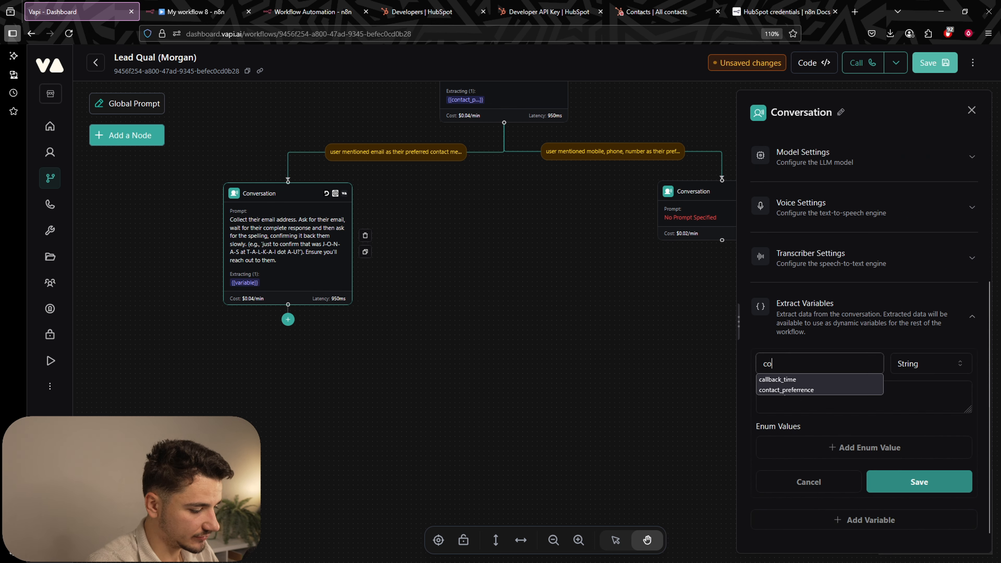
pyautogui.write('ntact_email')
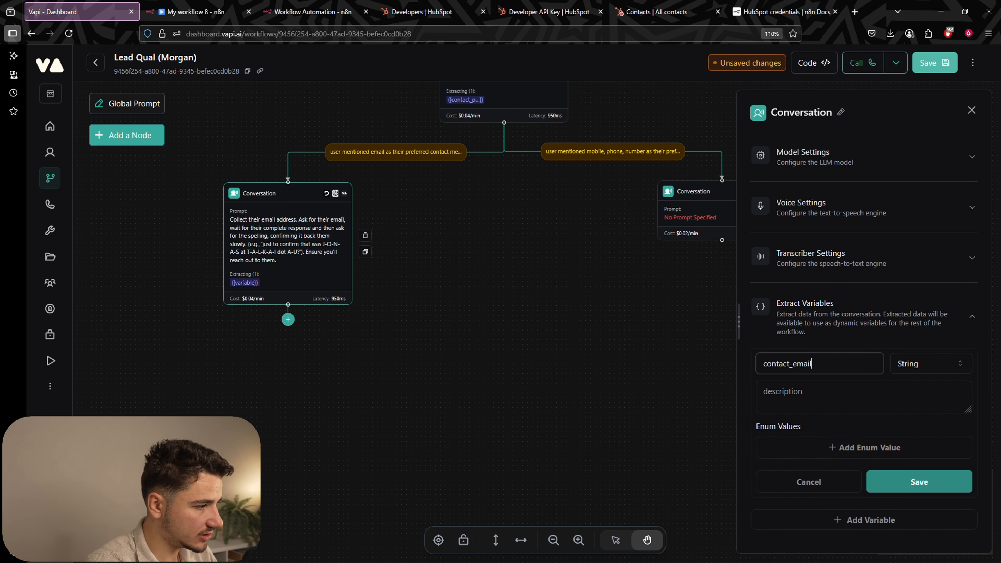
pyautogui.press('Tab')
pyautogui.press('Tab')
pyautogui.write('their preferred contact em')
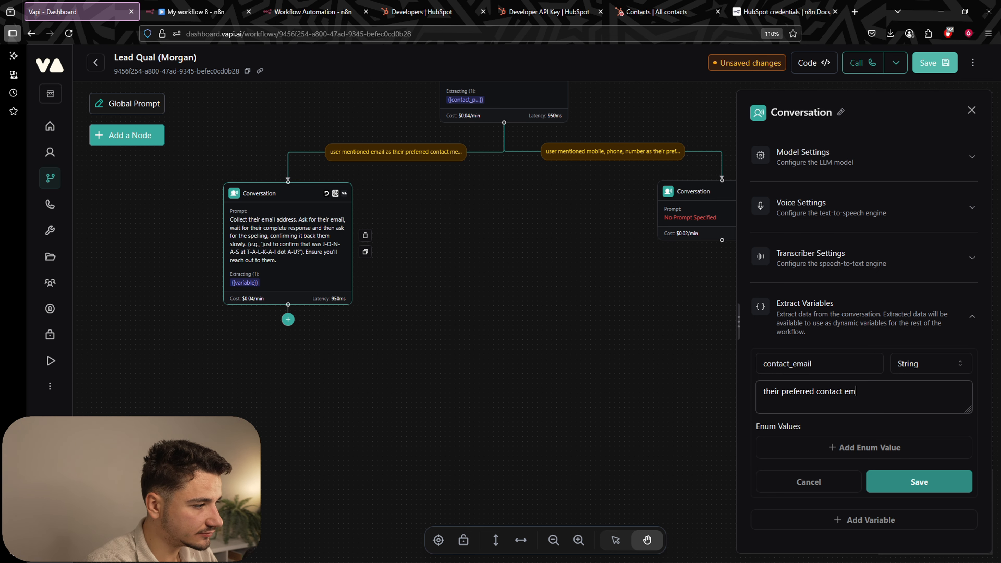
pyautogui.write('ail address ')
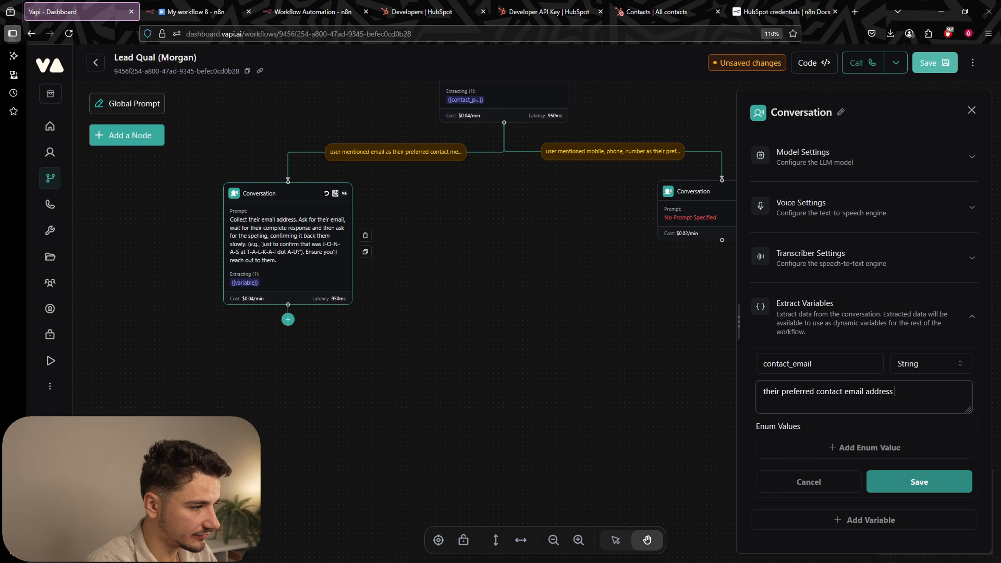
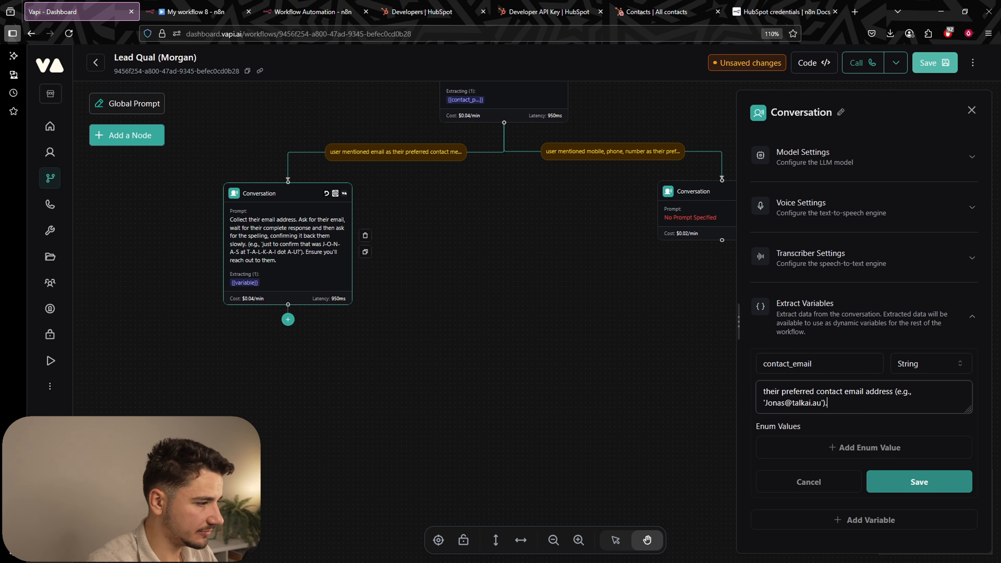
pyautogui.write("').")
pyautogui.click(919, 482)
# Copy the email node's prompt into the phone-branch node.
pyautogui.click(464, 324)
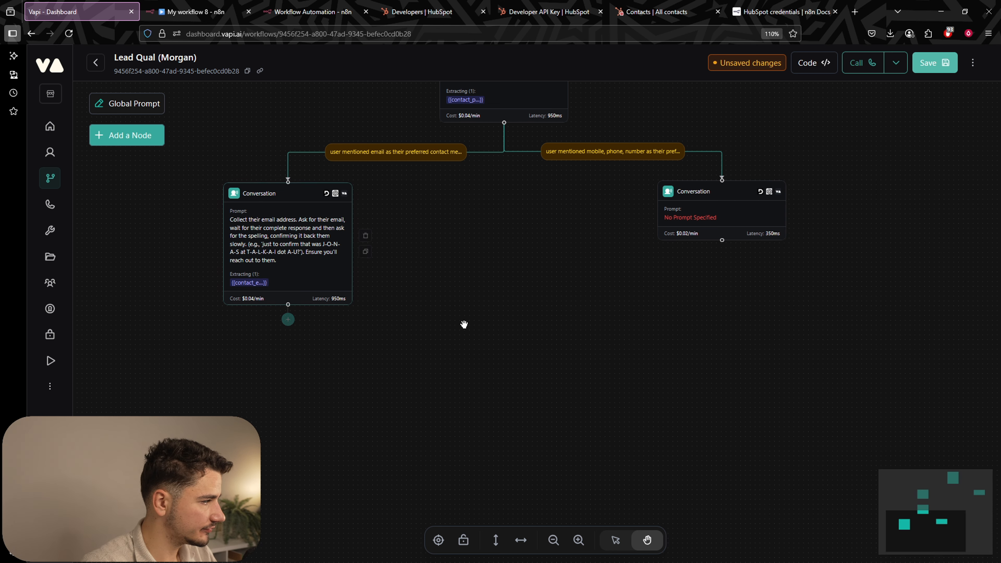
pyautogui.moveTo(509, 384); pyautogui.dragTo(479, 385)
pyautogui.click(253, 251)
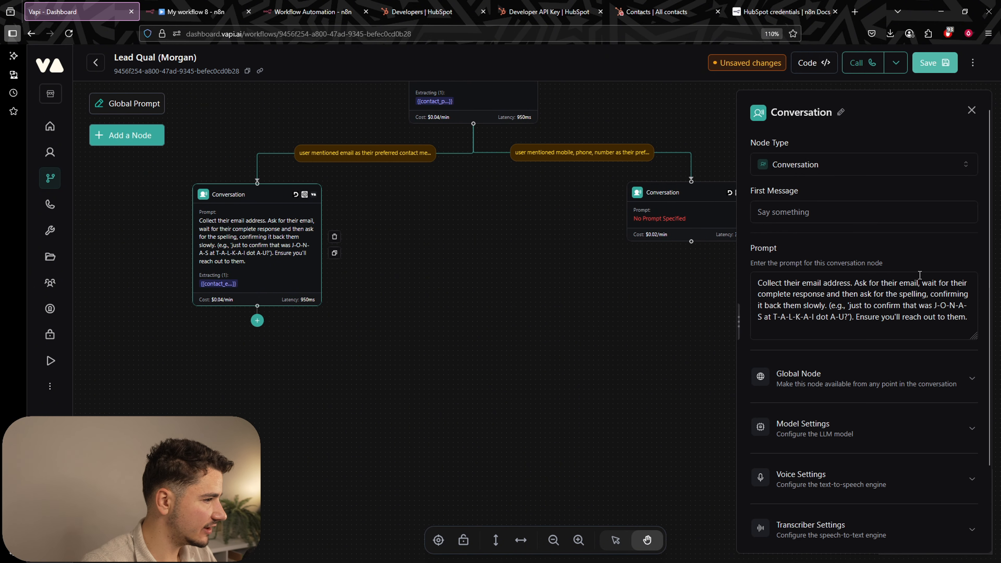
pyautogui.click(889, 307)
pyautogui.hotkey('ctrl', 'a')
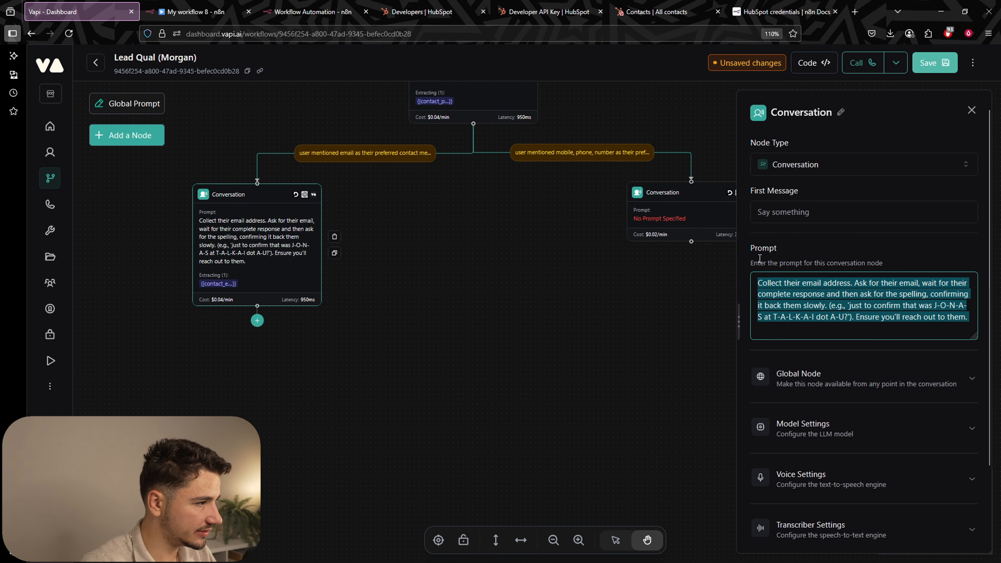
pyautogui.hotkey('ctrl', 'c')
pyautogui.click(681, 220)
pyautogui.click(867, 297)
pyautogui.hotkey('ctrl', 'v')
# Change 'email' to 'mobile phone number' in the phone prompt and delete the spelling-confirmation instructions.
pyautogui.moveTo(850, 283); pyautogui.dragTo(808, 293)
pyautogui.click(806, 286)
pyautogui.moveTo(803, 285); pyautogui.dragTo(813, 285)
pyautogui.doubleClick(913, 286)
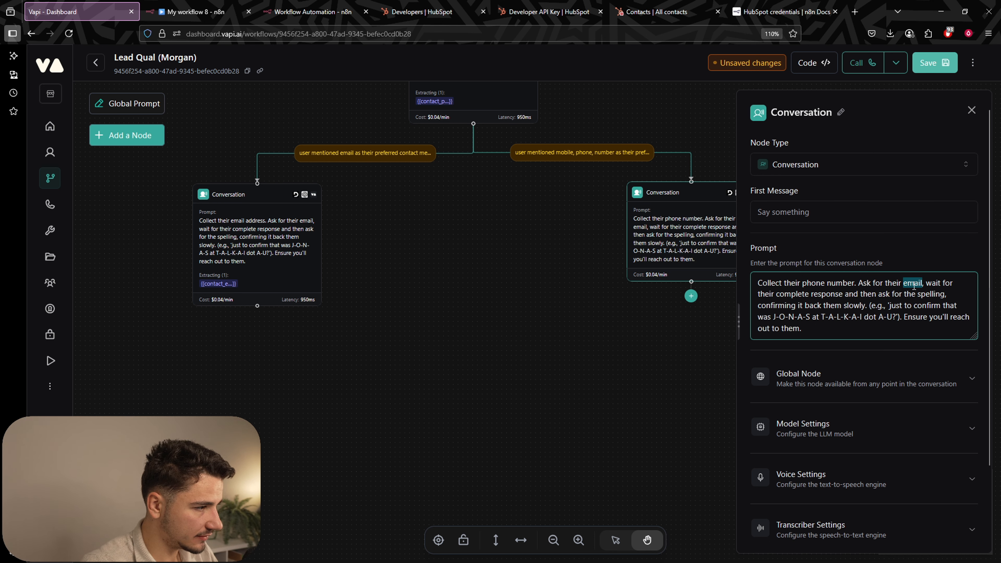
pyautogui.write('mobile phone number')
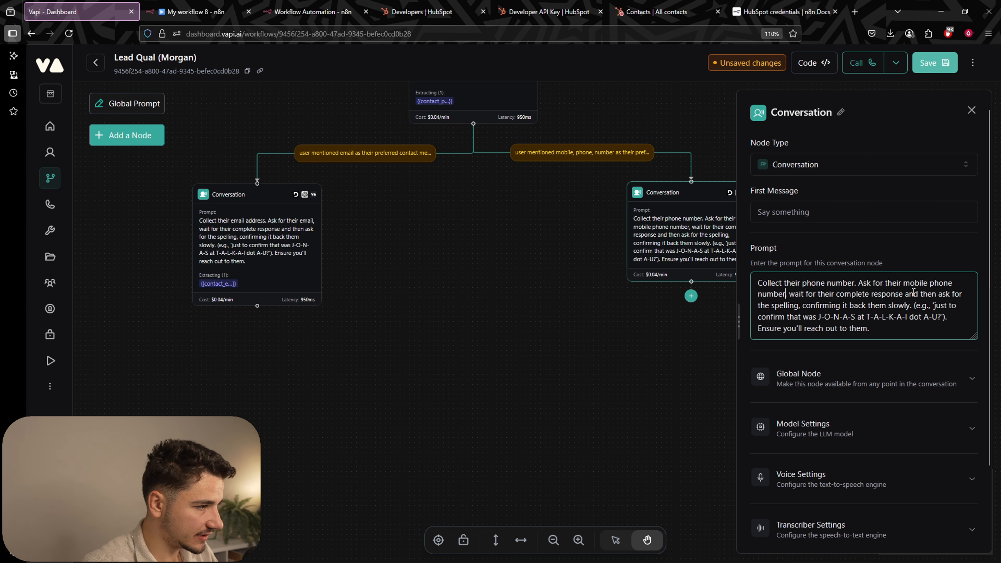
pyautogui.moveTo(903, 295); pyautogui.dragTo(871, 329)
pyautogui.press('BackSpace')
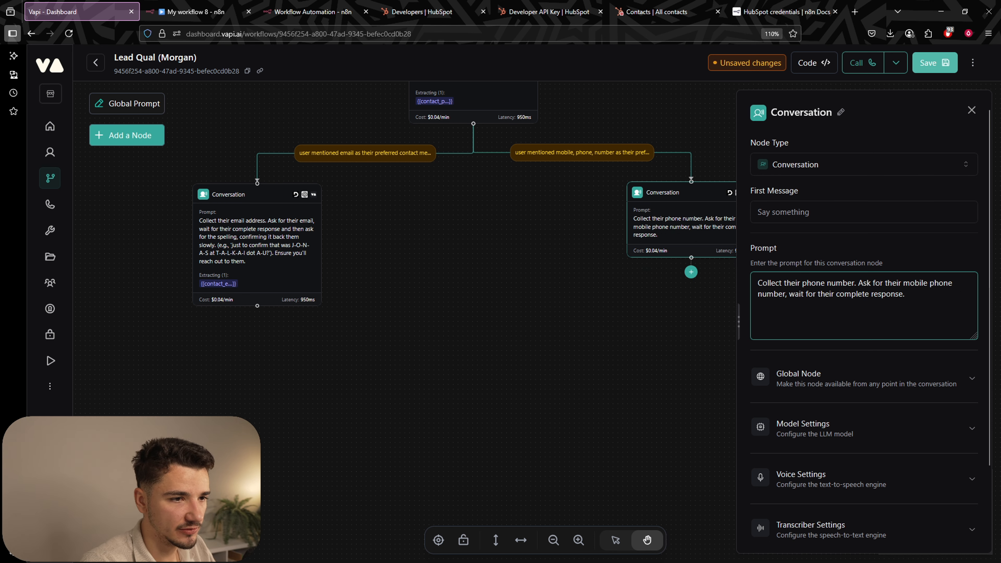
pyautogui.hotkey('alt', 'Tab')
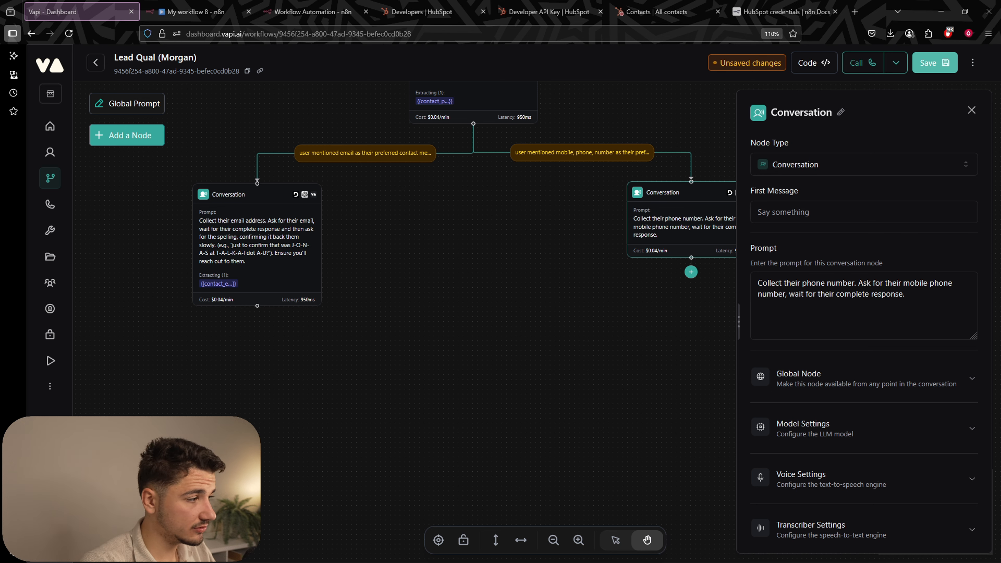
# Make the phone prompt check whether {{customer.number}} is correct, else ask for their preferred number.
pyautogui.click(960, 300)
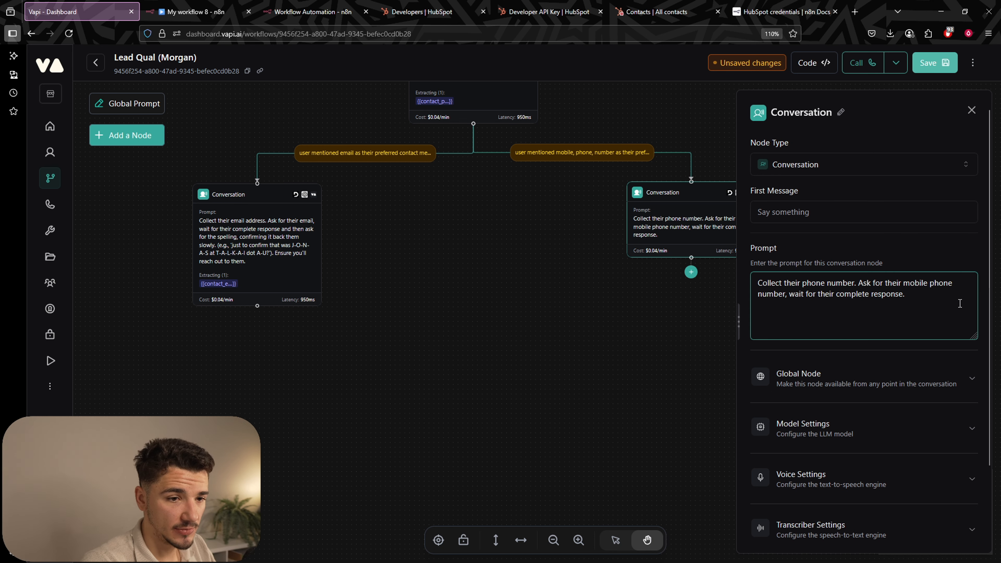
pyautogui.moveTo(906, 294); pyautogui.dragTo(891, 283)
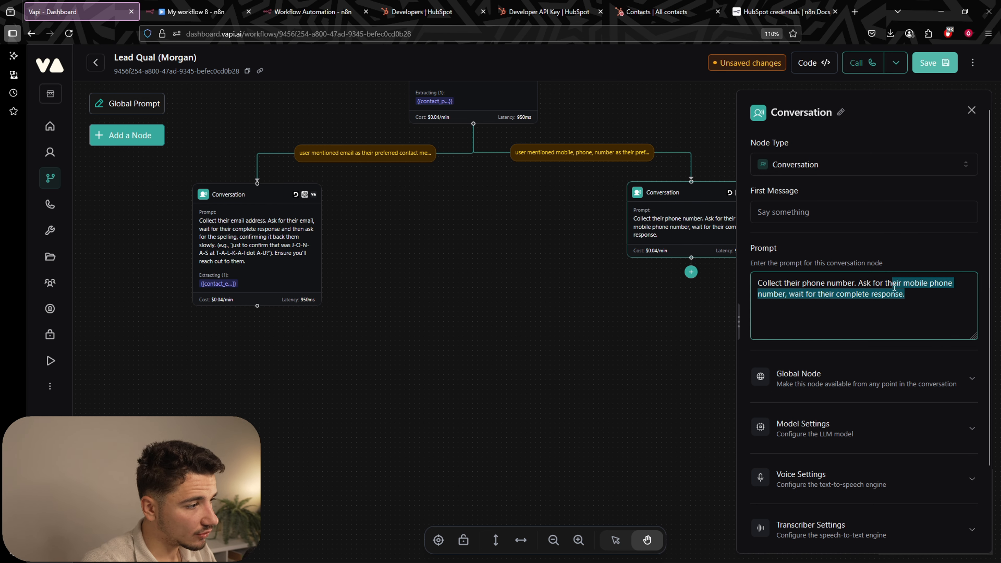
pyautogui.press('BackSpace')
pyautogui.press('BackSpace')
pyautogui.press('BackSpace')
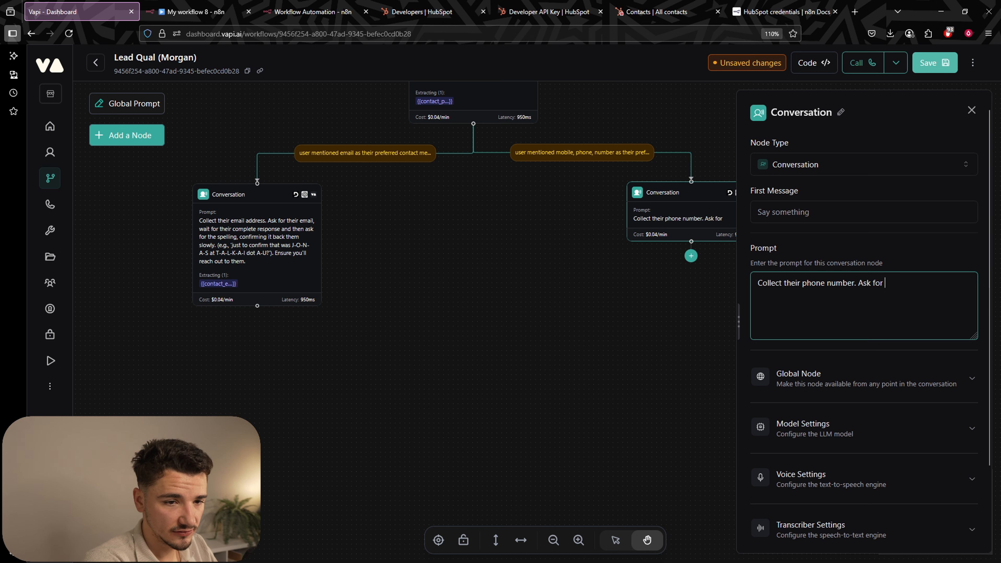
pyautogui.press('BackSpace')
pyautogui.press('BackSpace')
pyautogui.press('BackSpace')
pyautogui.write('the ')
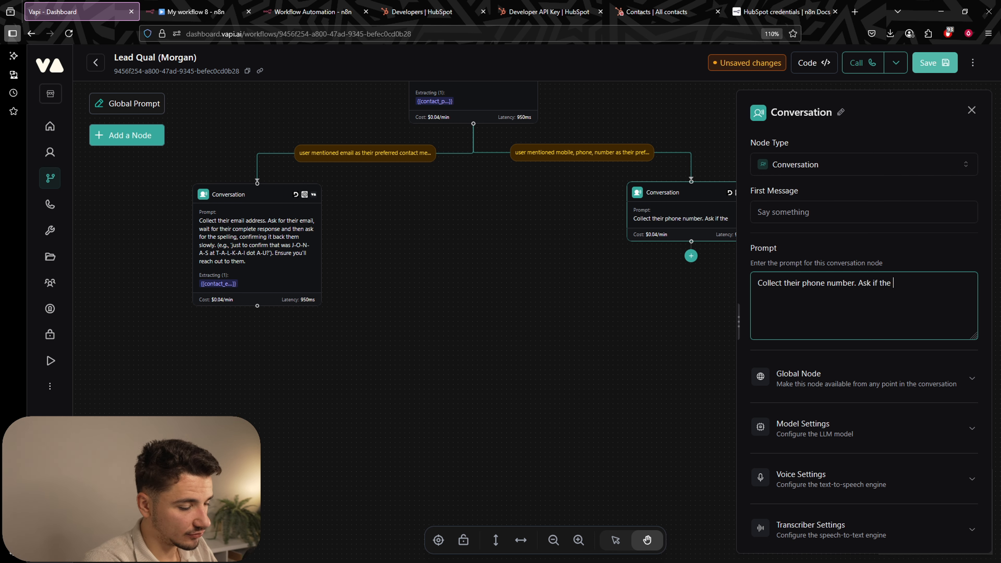
pyautogui.write("one you're cal")
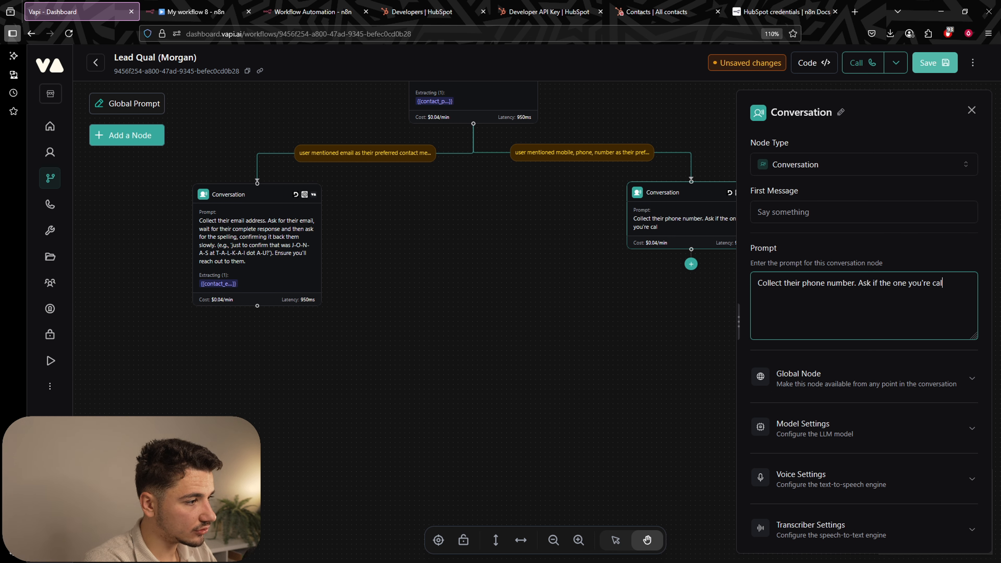
pyautogui.write('ling on {{')
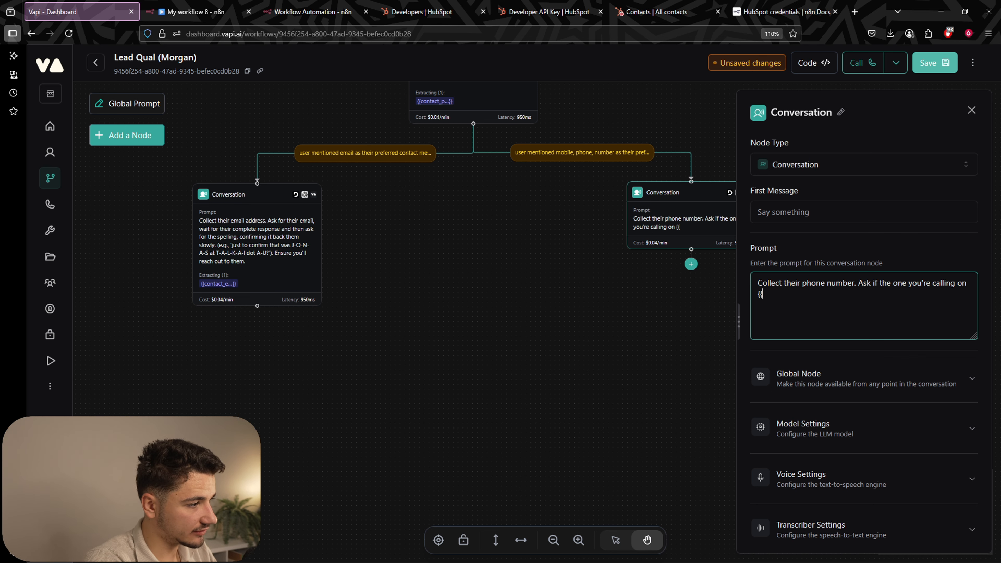
pyautogui.write('cons')
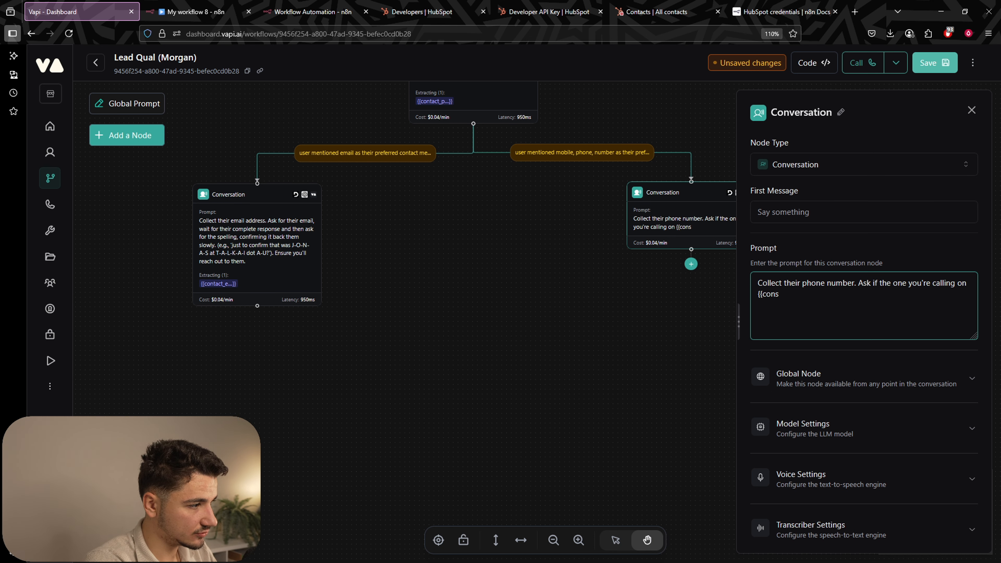
pyautogui.write('tum')
pyautogui.press('BackSpace')
pyautogui.press('BackSpace')
pyautogui.press('BackSpace')
pyautogui.press('BackSpace')
pyautogui.press('BackSpace')
pyautogui.write('ustomer.number}}')
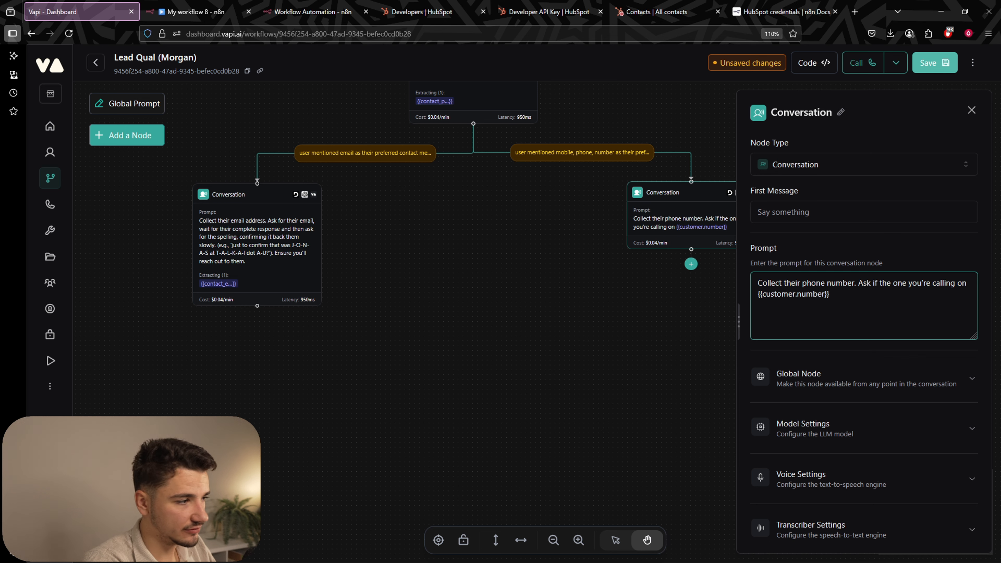
pyautogui.write(' is correct. If so')
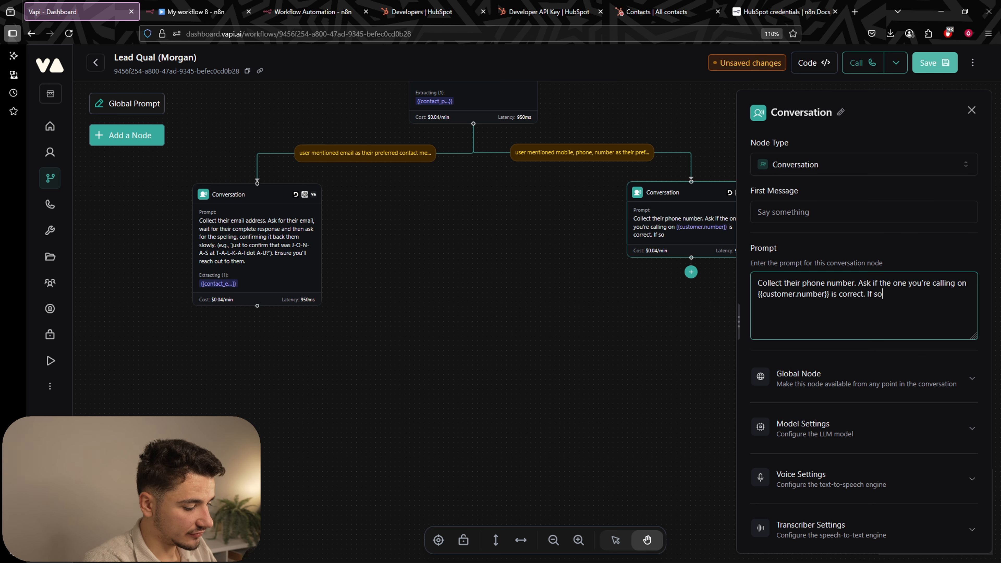
pyautogui.write(', ensure ')
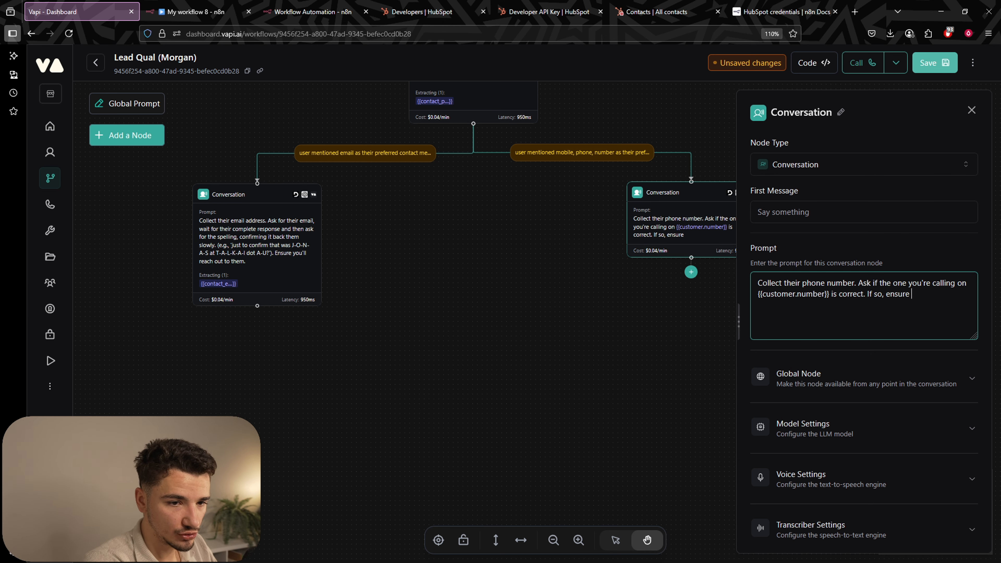
pyautogui.write("you'll")
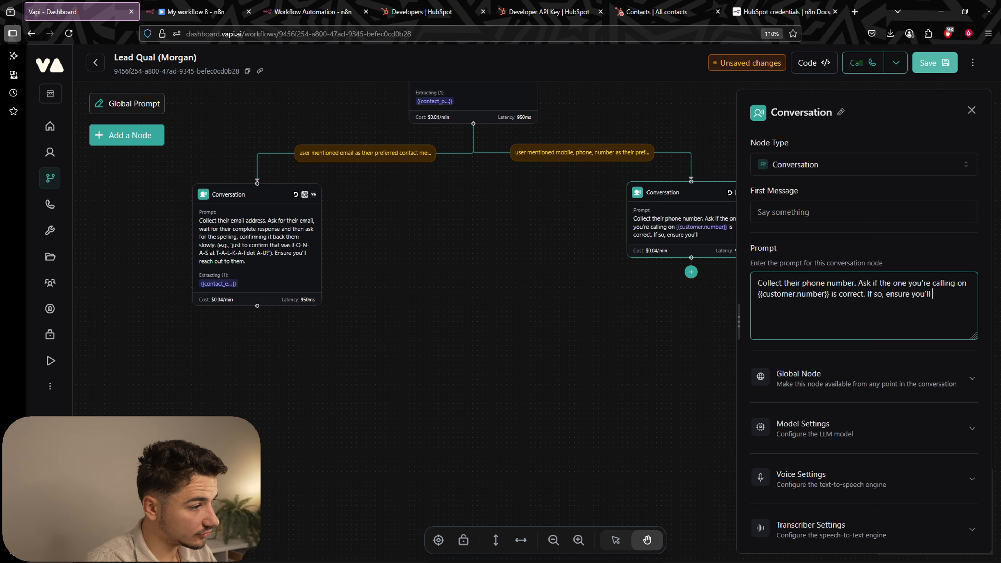
pyautogui.write(' reach back ')
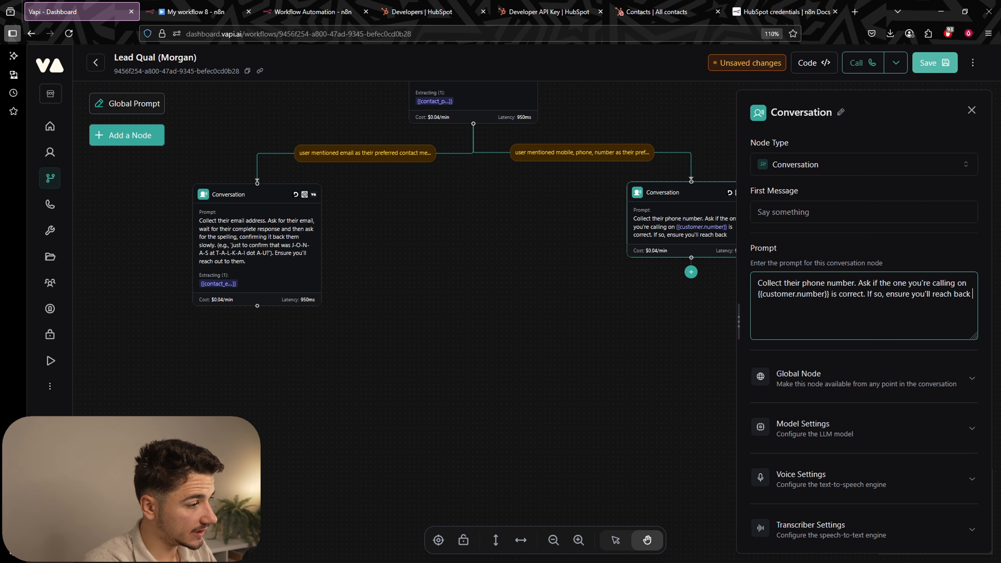
pyautogui.write('out to them at t')
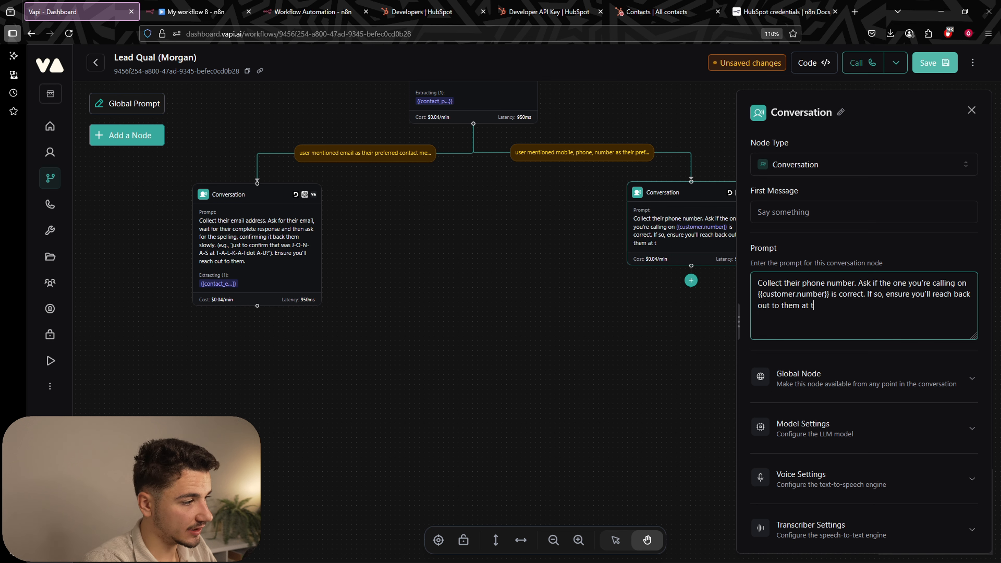
pyautogui.write('heir preferred')
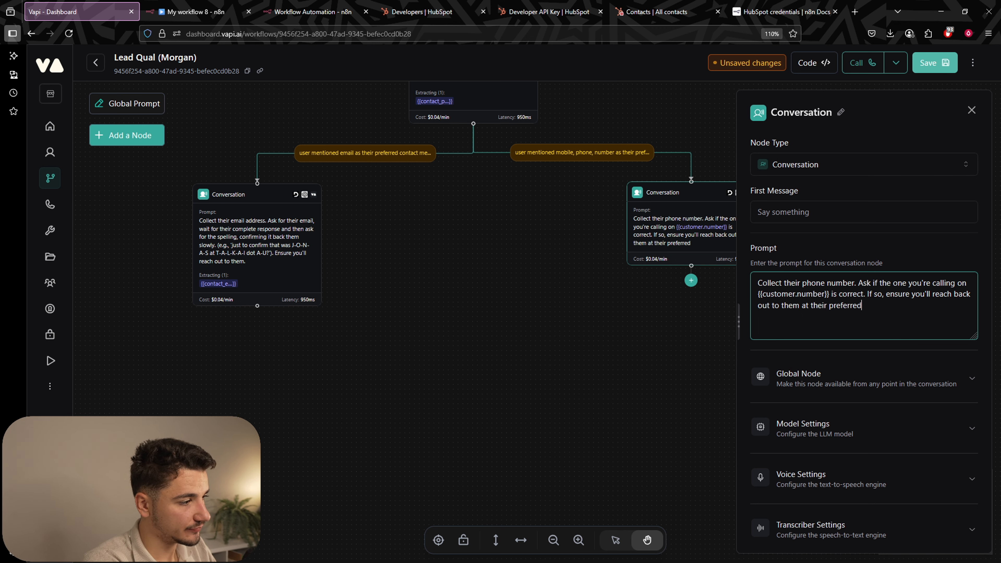
pyautogui.write(' time . If not ')
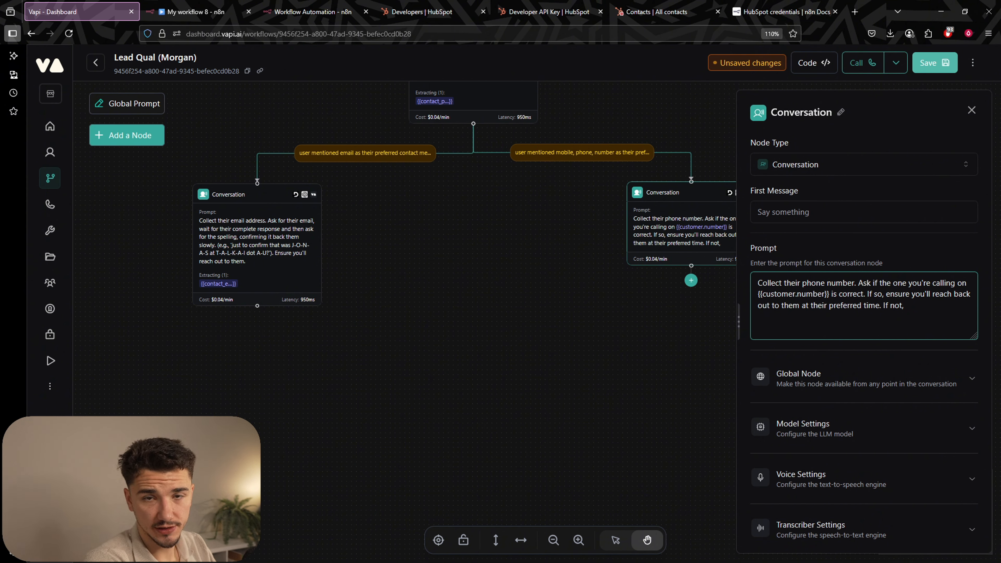
pyautogui.write('ask ')
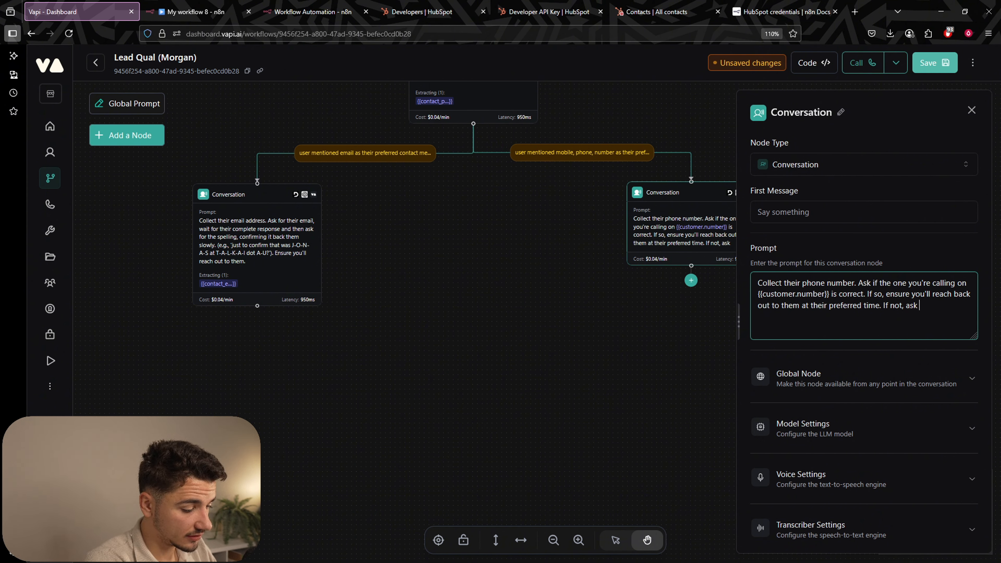
pyautogui.write('for their pref')
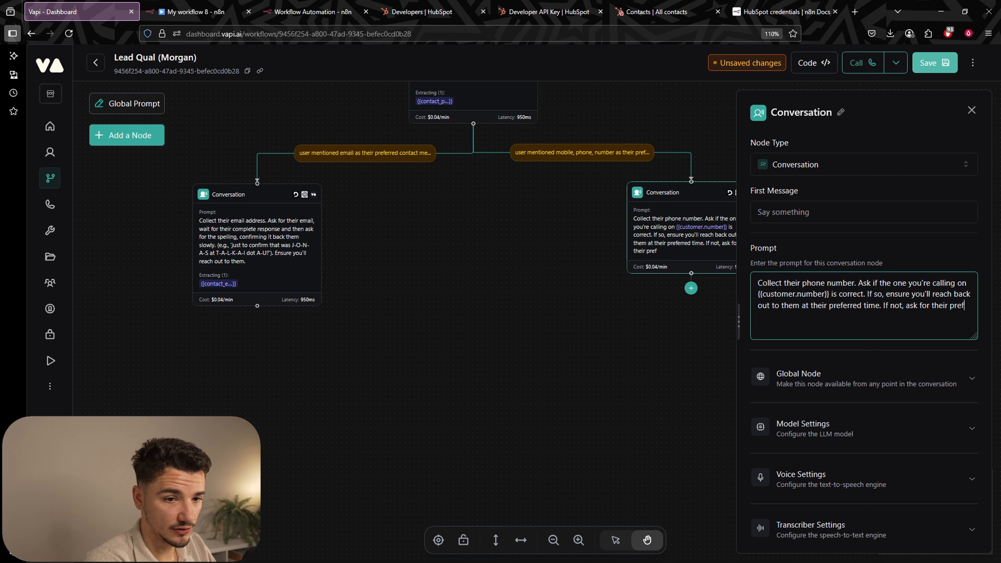
pyautogui.write('erred phone number. Wait f')
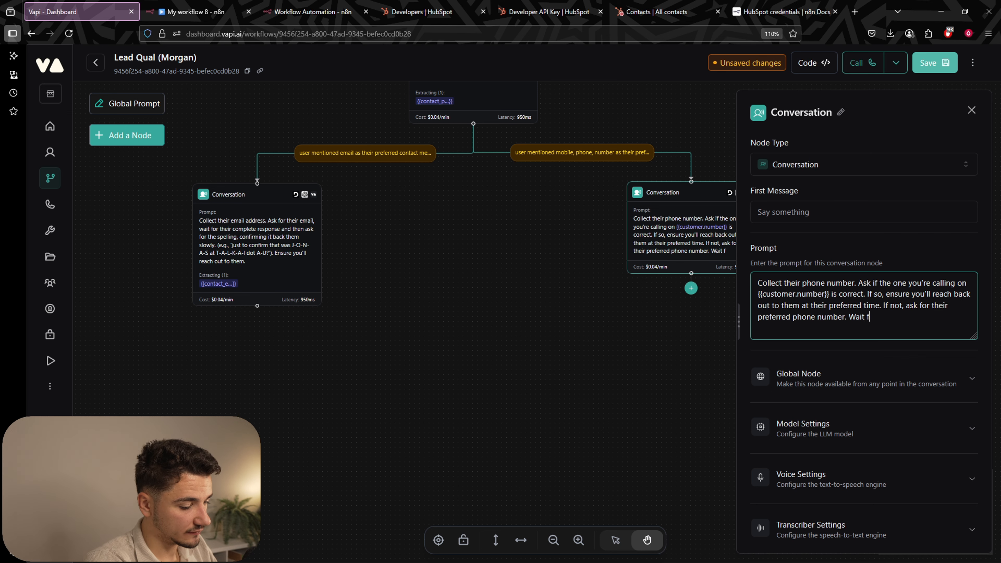
pyautogui.write('or the user to sp')
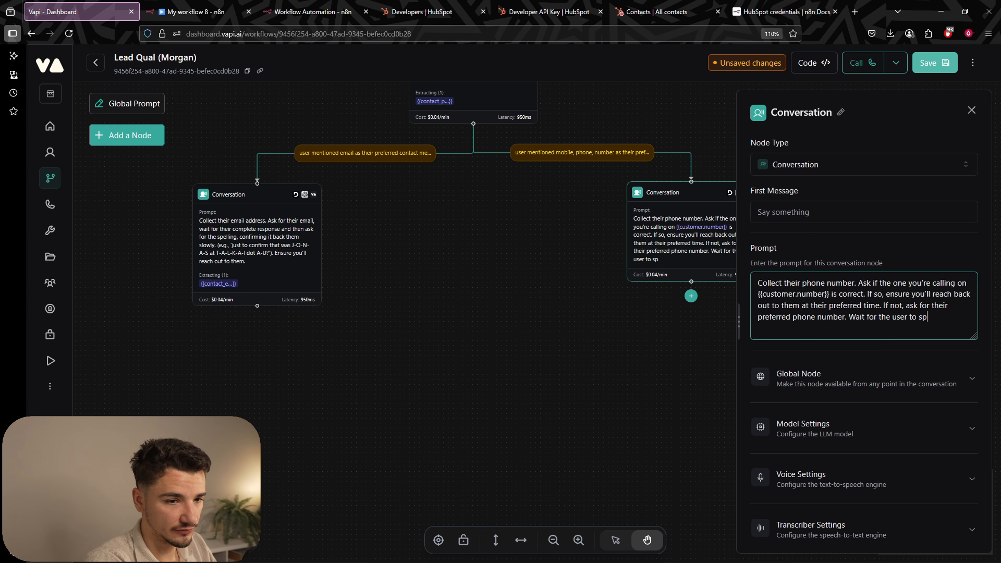
pyautogui.press('BackSpace')
pyautogui.press('BackSpace')
pyautogui.write('fin')
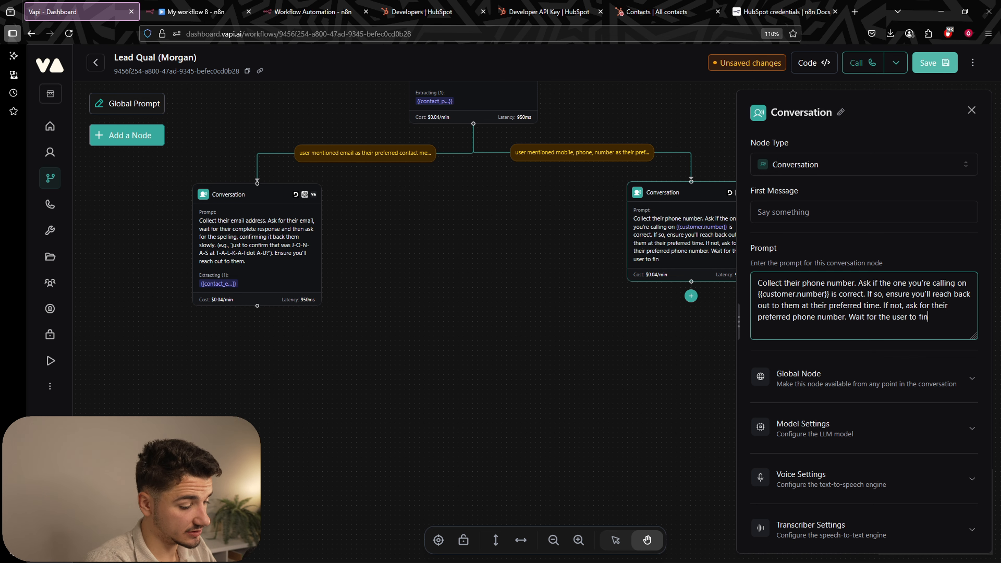
pyautogui.write('ish speaking their phone number.')
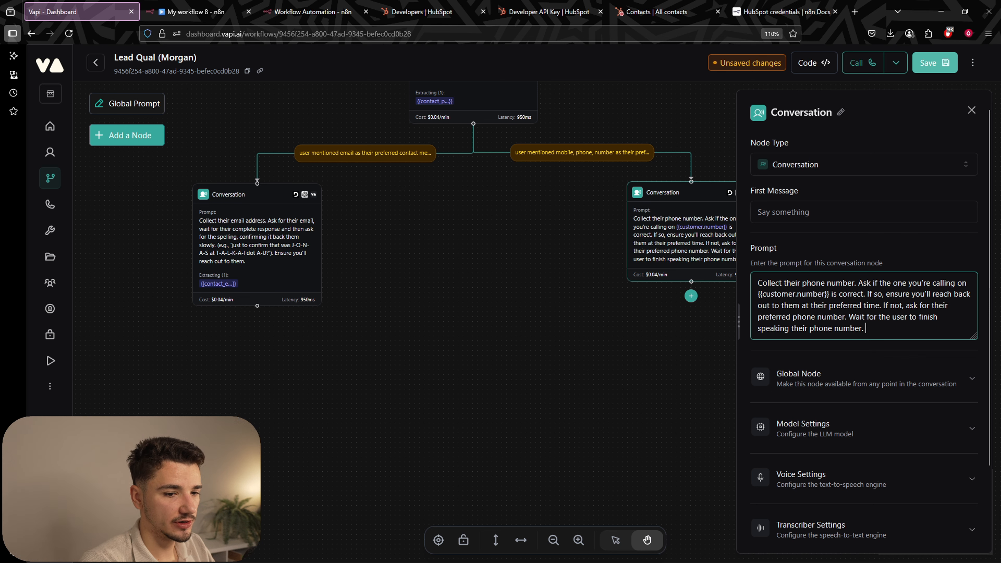
# Add a contact_number variable described as their preferred contact number, with an example number.
pyautogui.scroll(-2, 874, 383)
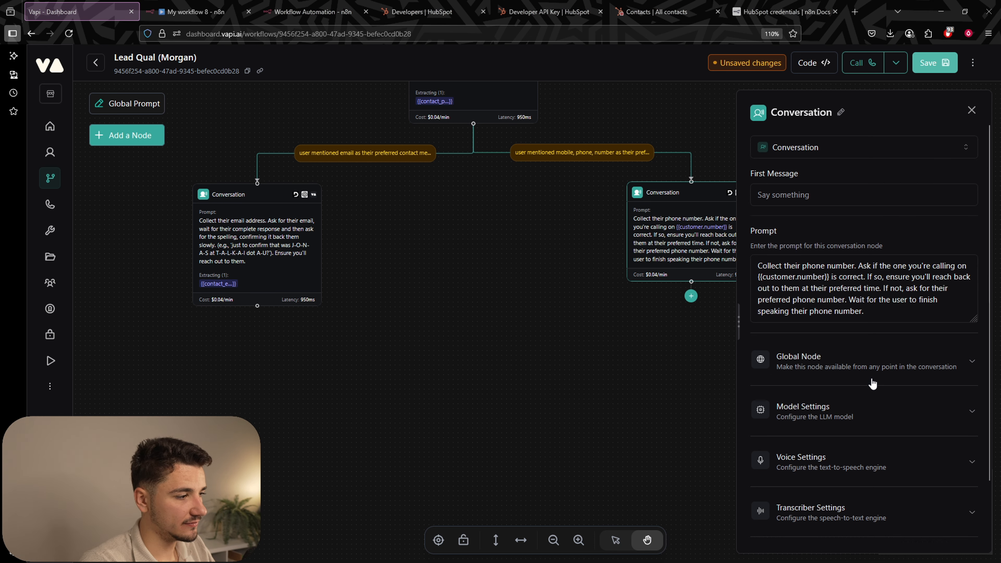
pyautogui.click(829, 505)
pyautogui.scroll(-2, 851, 395)
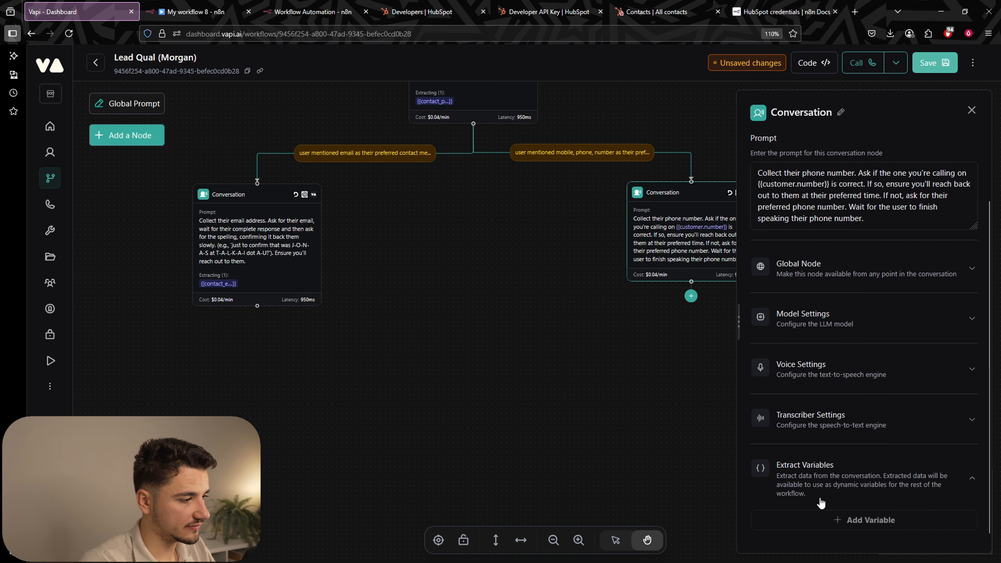
pyautogui.click(847, 520)
pyautogui.scroll(-3, 823, 406)
pyautogui.doubleClick(777, 363)
pyautogui.write('cib')
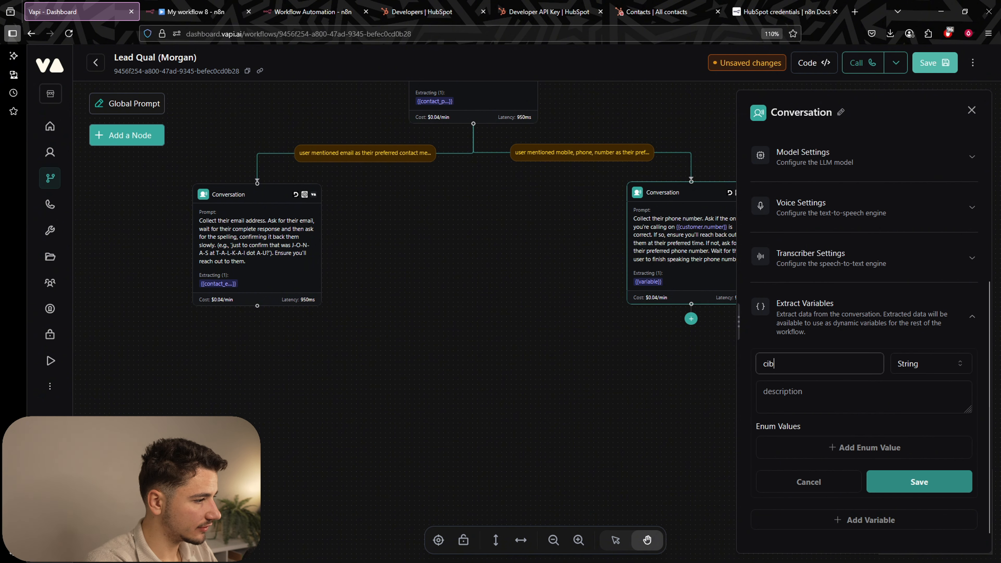
pyautogui.write('t')
pyautogui.press('BackSpace')
pyautogui.press('BackSpace')
pyautogui.press('BackSpace')
pyautogui.press('BackSpace')
pyautogui.write('contact_number')
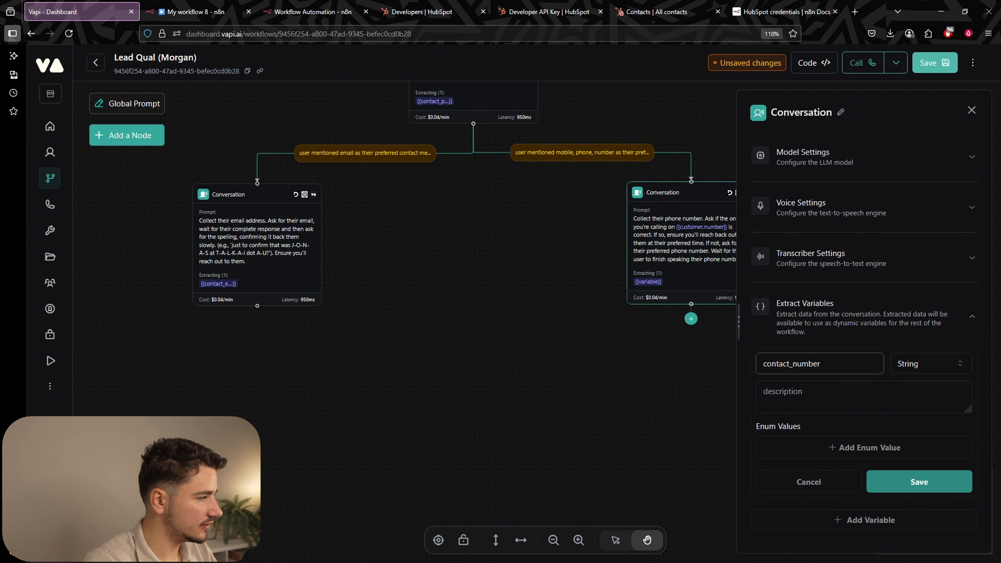
pyautogui.click(851, 398)
pyautogui.write('their preferr')
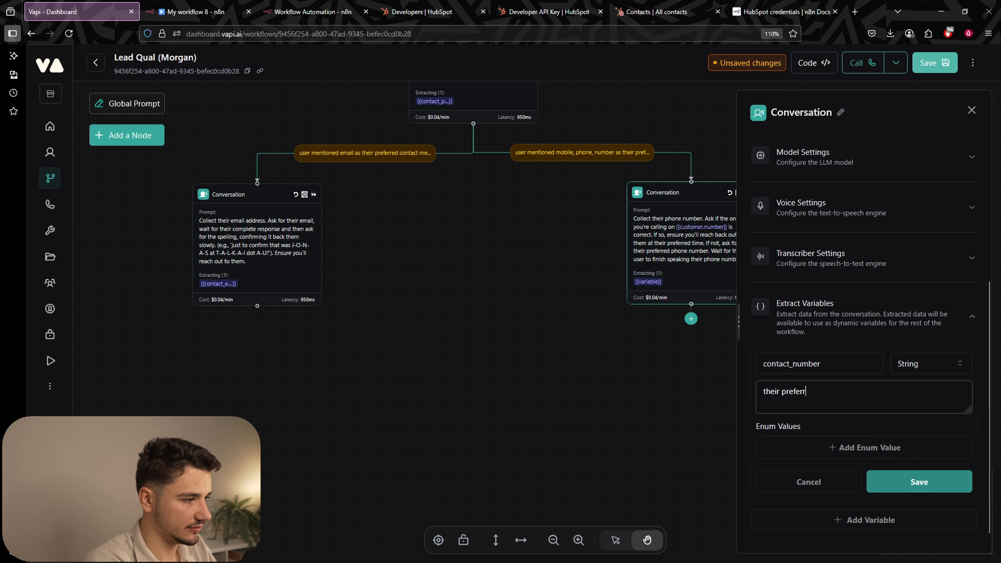
pyautogui.write('ed contact number (')
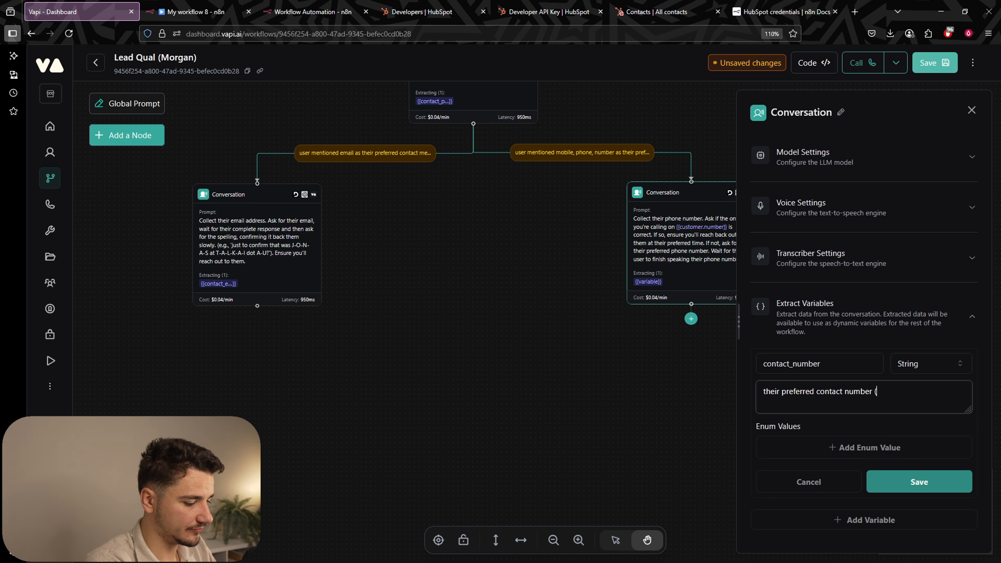
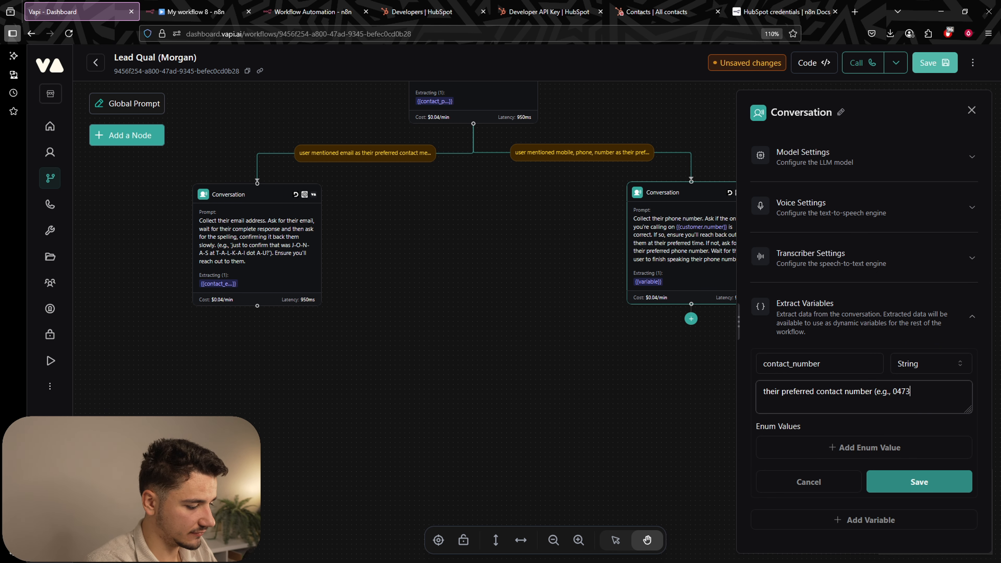
pyautogui.click(930, 494)
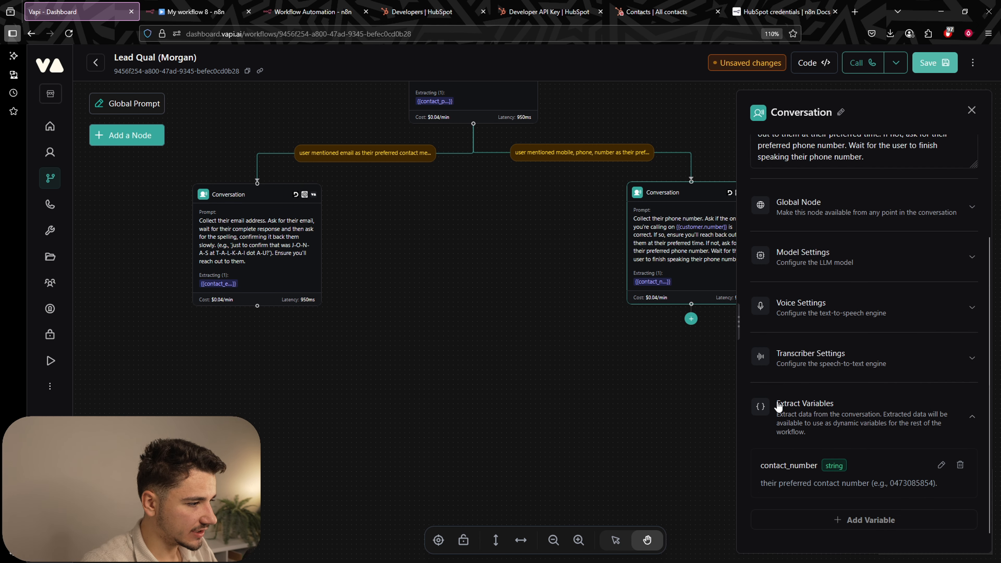
# Close the node panel and pan the canvas to show the email and phone branch nodes.
pyautogui.click(672, 396)
pyautogui.scroll(-5, 686, 233)
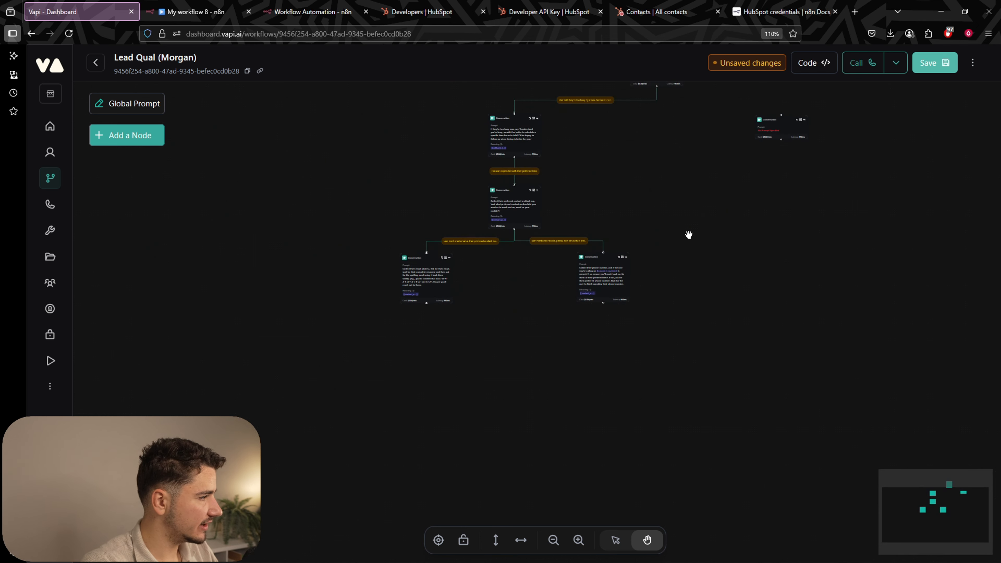
pyautogui.moveTo(697, 266); pyautogui.dragTo(615, 321)
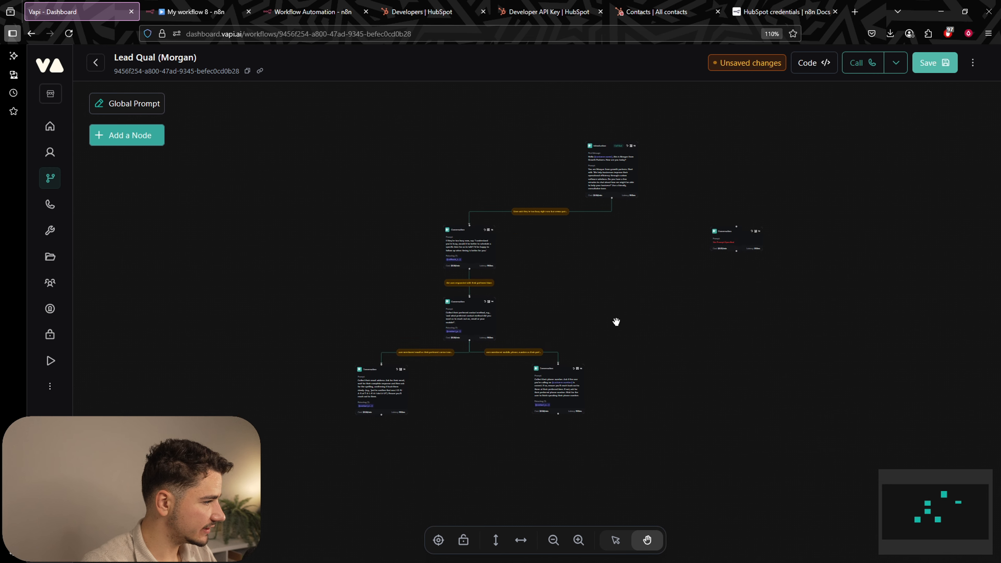
pyautogui.scroll(1, 630, 300)
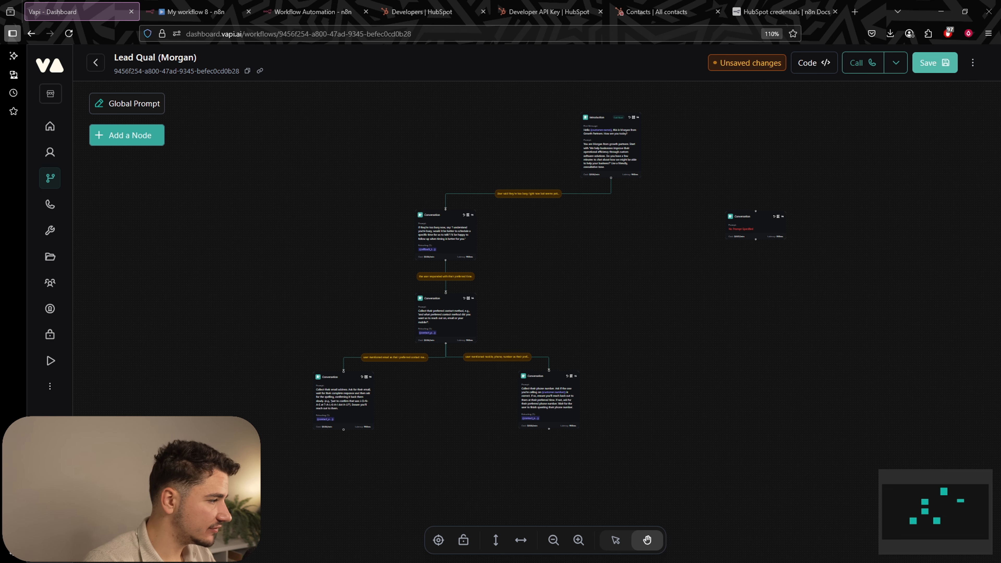
pyautogui.moveTo(713, 357); pyautogui.dragTo(754, 163)
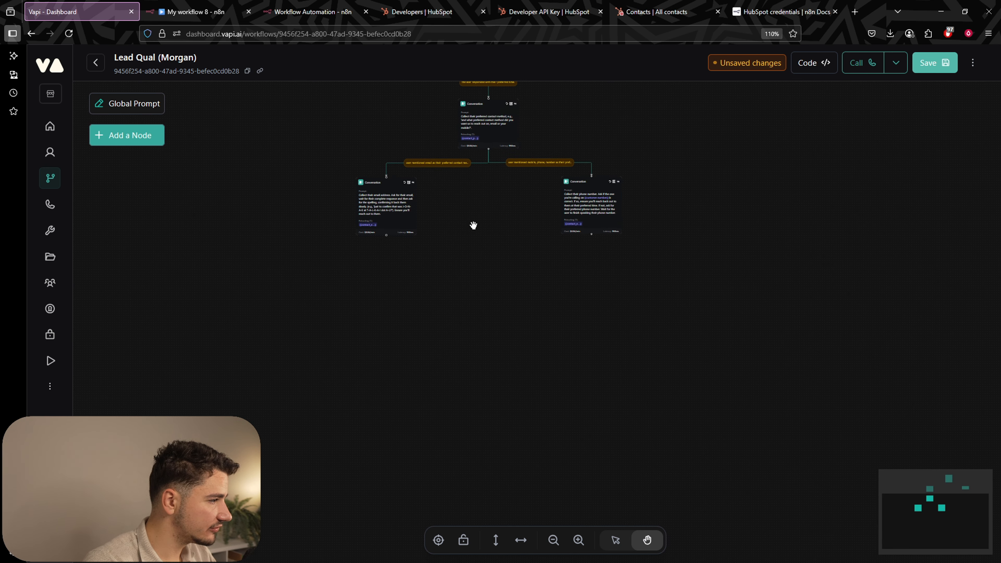
pyautogui.scroll(5, 474, 225)
# Add an End Call node below the branches and connect both contact nodes to it.
pyautogui.hscroll(2, 530, 326)
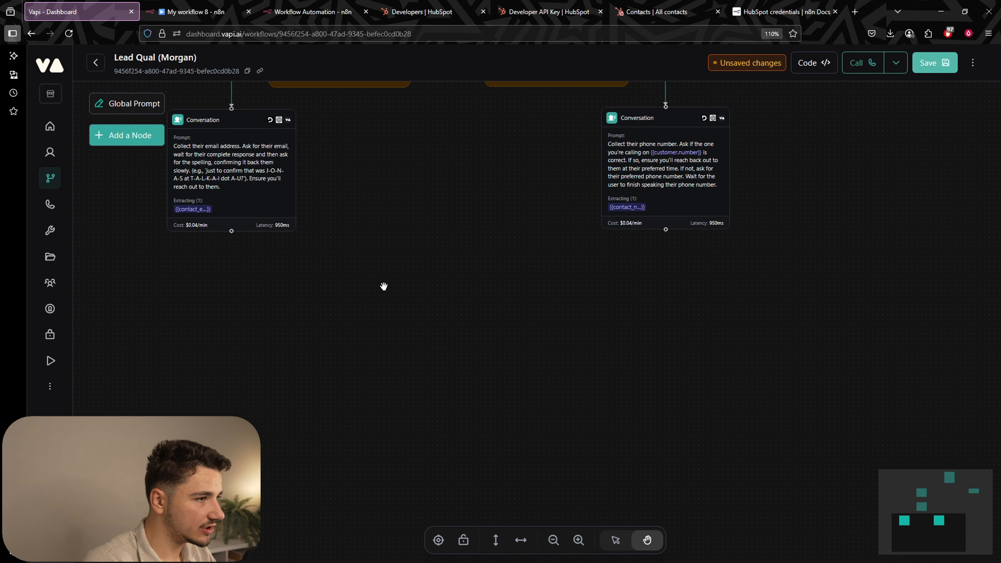
pyautogui.click(101, 136)
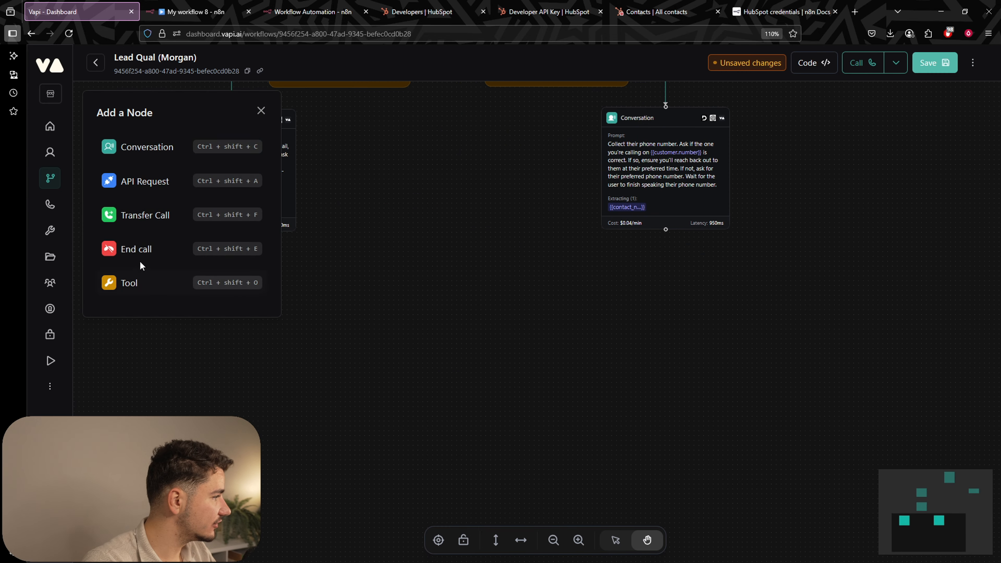
pyautogui.click(139, 249)
pyautogui.moveTo(551, 333); pyautogui.dragTo(486, 410)
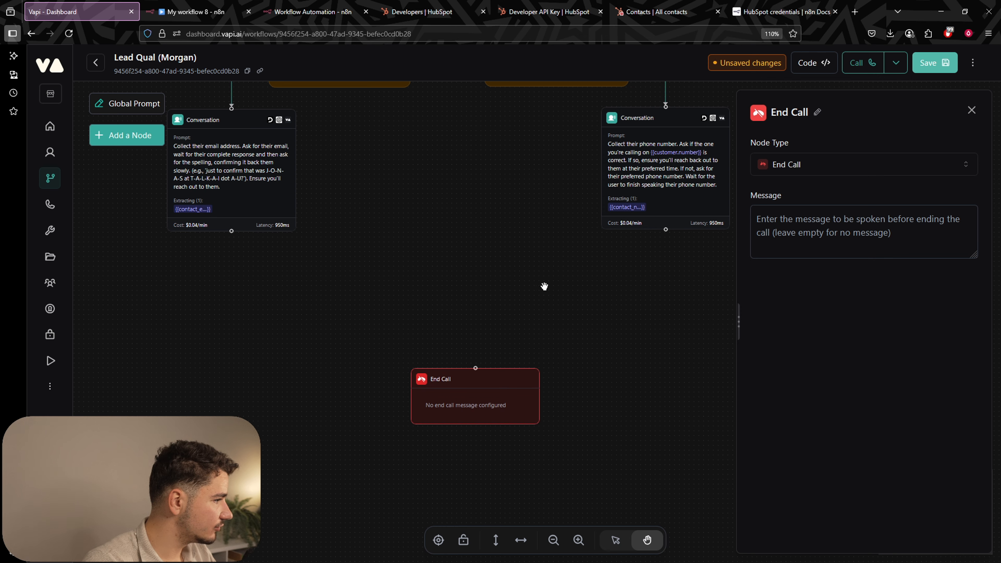
pyautogui.click(544, 286)
pyautogui.moveTo(665, 229); pyautogui.dragTo(476, 370)
pyautogui.moveTo(236, 238); pyautogui.dragTo(451, 331)
pyautogui.moveTo(847, 452); pyautogui.dragTo(734, 380)
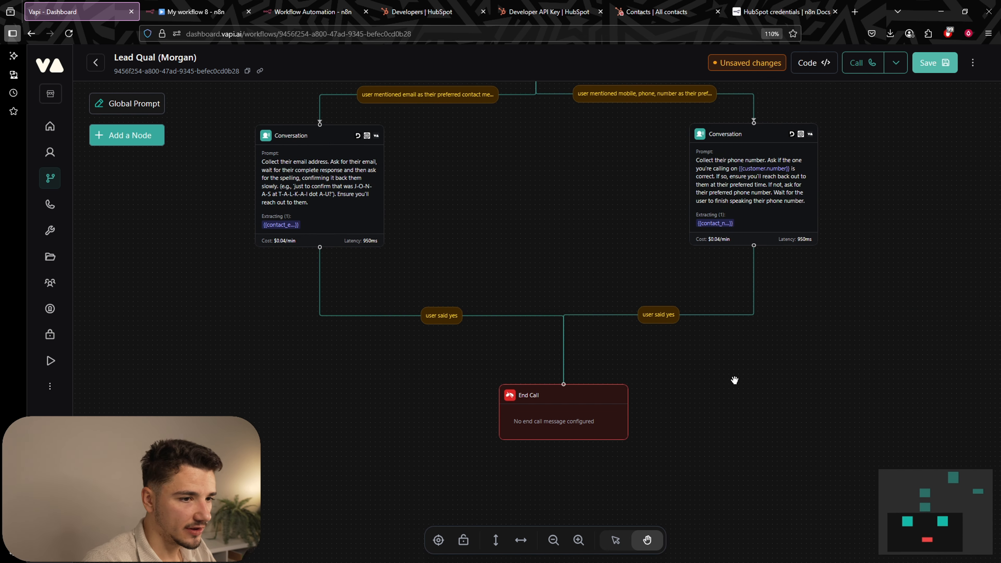
# Set the edge conditions to 'user gave their contact email.' and 'user gave their contact number.', then save.
pyautogui.click(457, 319)
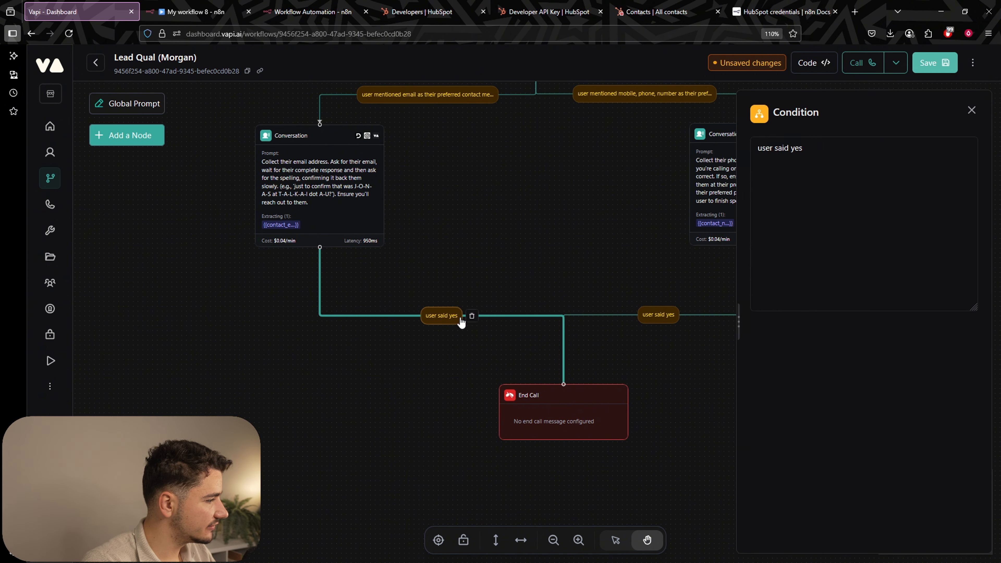
pyautogui.doubleClick(806, 147)
pyautogui.hotkey('ctrl', 'a')
pyautogui.write('us')
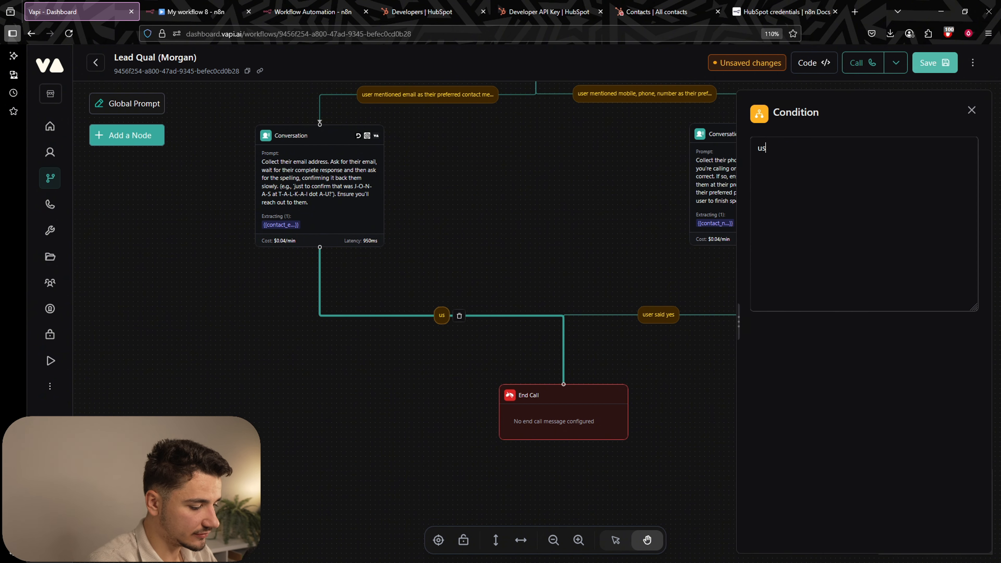
pyautogui.write('er gave their c')
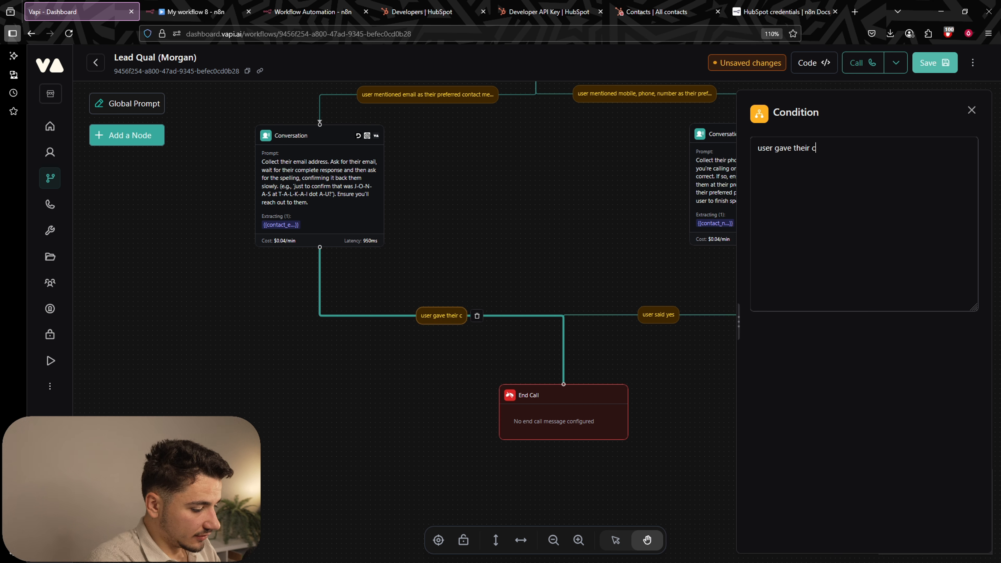
pyautogui.write('ontact email.')
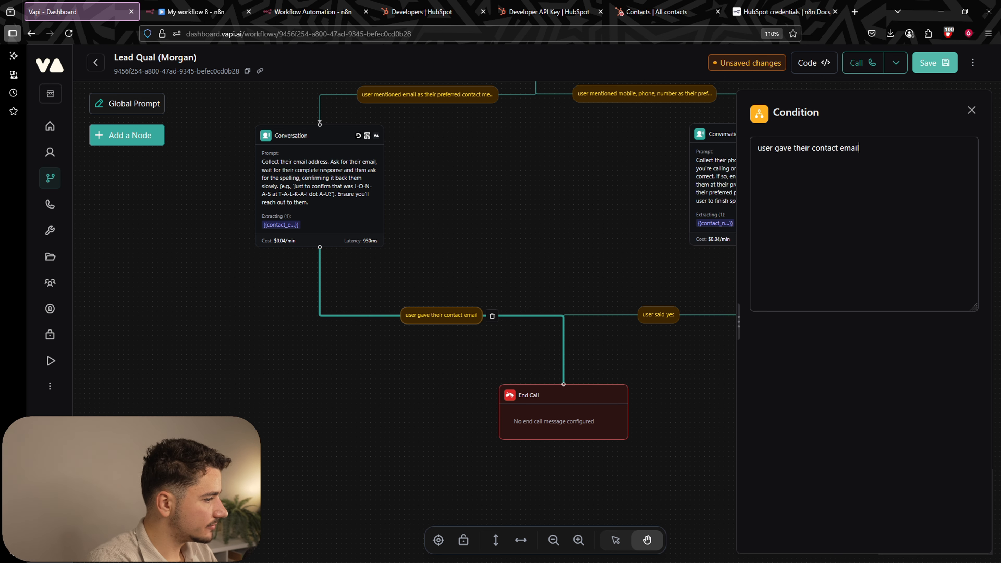
pyautogui.click(658, 314)
pyautogui.tripleClick(803, 150)
pyautogui.write('user gav')
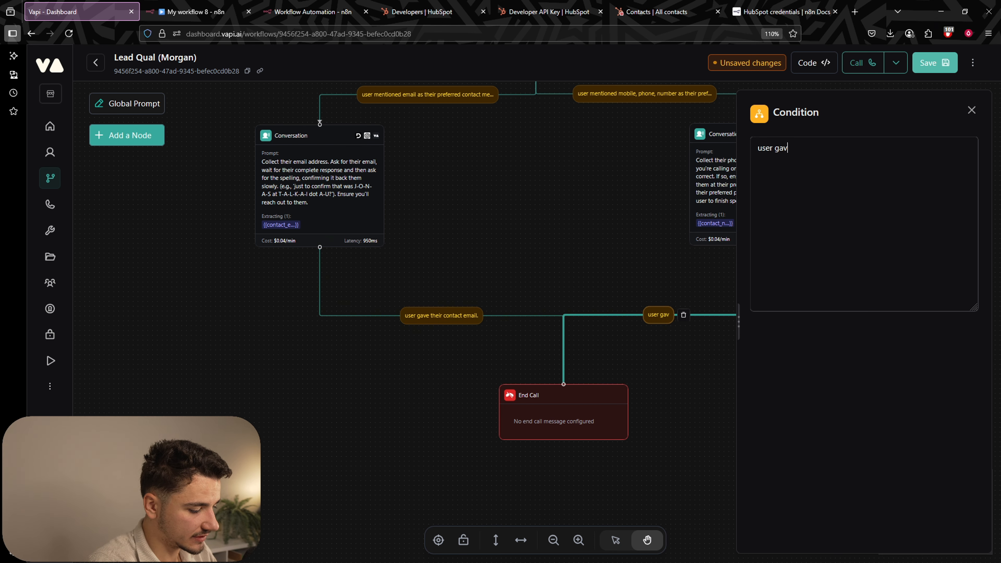
pyautogui.write('e their contact number.')
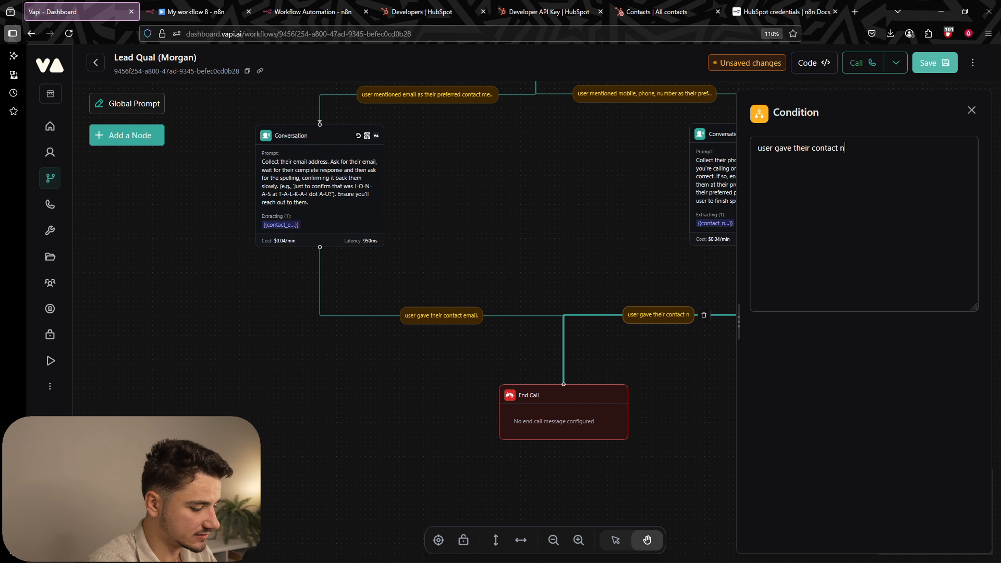
pyautogui.hotkey('ctrl', 's')
pyautogui.scroll(8, 571, 198)
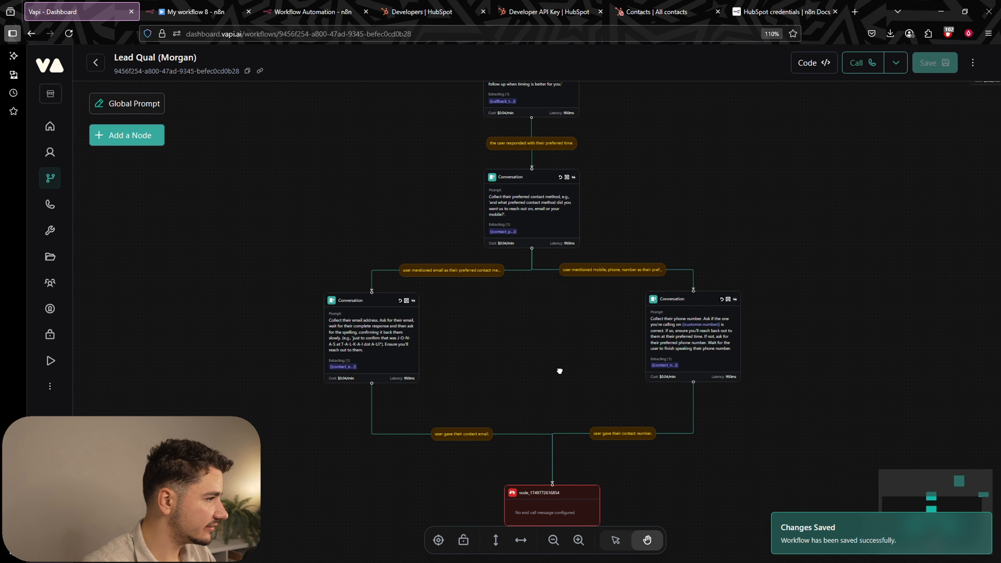
pyautogui.scroll(2, 652, 268)
pyautogui.hscroll(2, 652, 268)
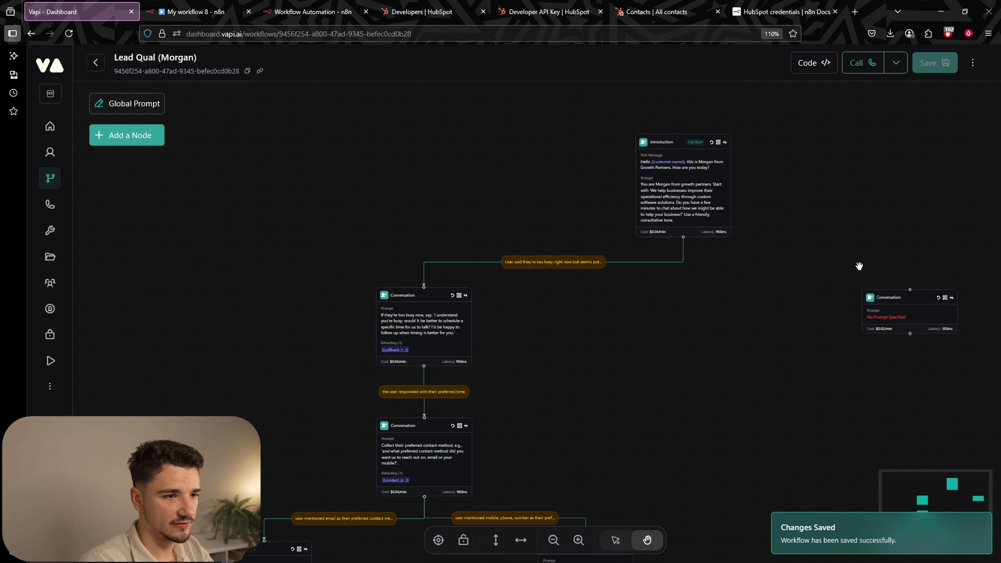
pyautogui.moveTo(859, 266); pyautogui.dragTo(728, 251)
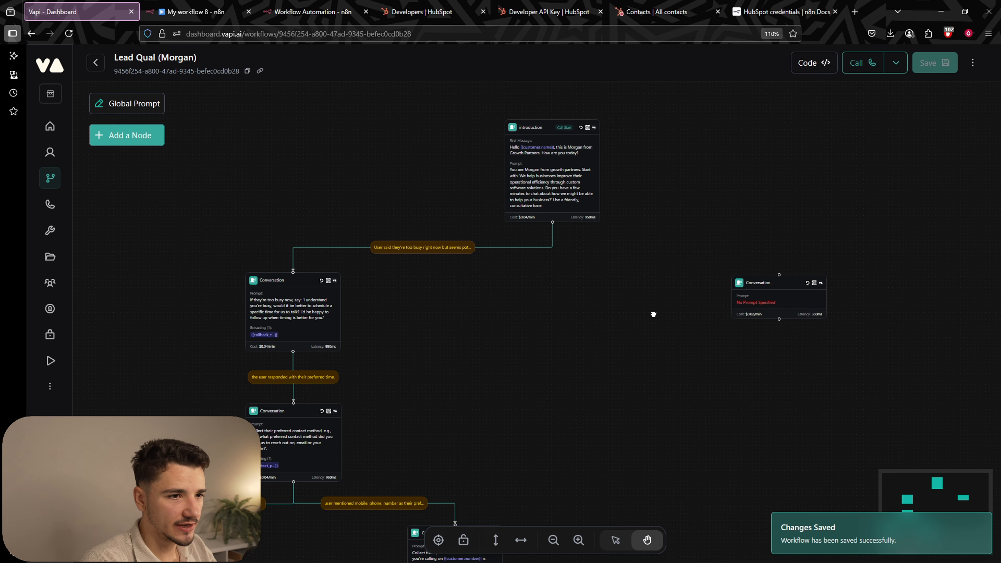
pyautogui.moveTo(654, 314); pyautogui.dragTo(629, 311)
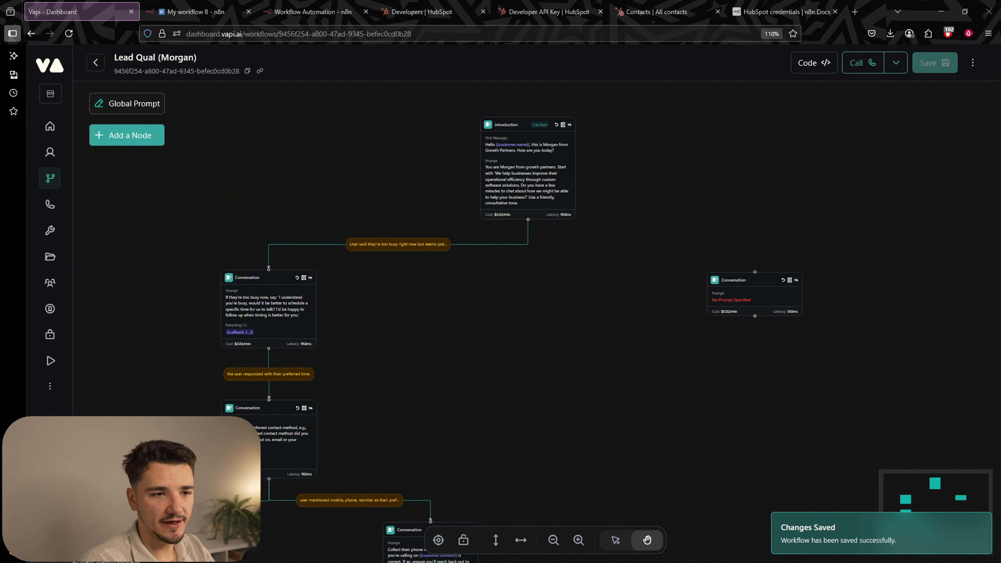
pyautogui.moveTo(559, 319); pyautogui.dragTo(530, 228)
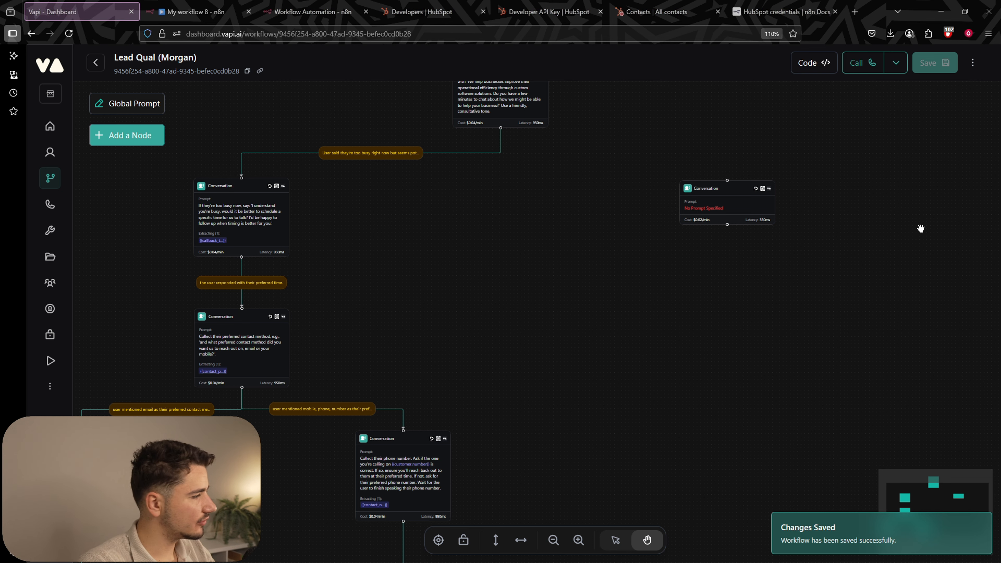
pyautogui.moveTo(590, 233); pyautogui.dragTo(605, 192)
# Connect Introduction to the end-call node with a 'user was not interested or wants to end the call' condition, and save.
pyautogui.scroll(-3, 487, 311)
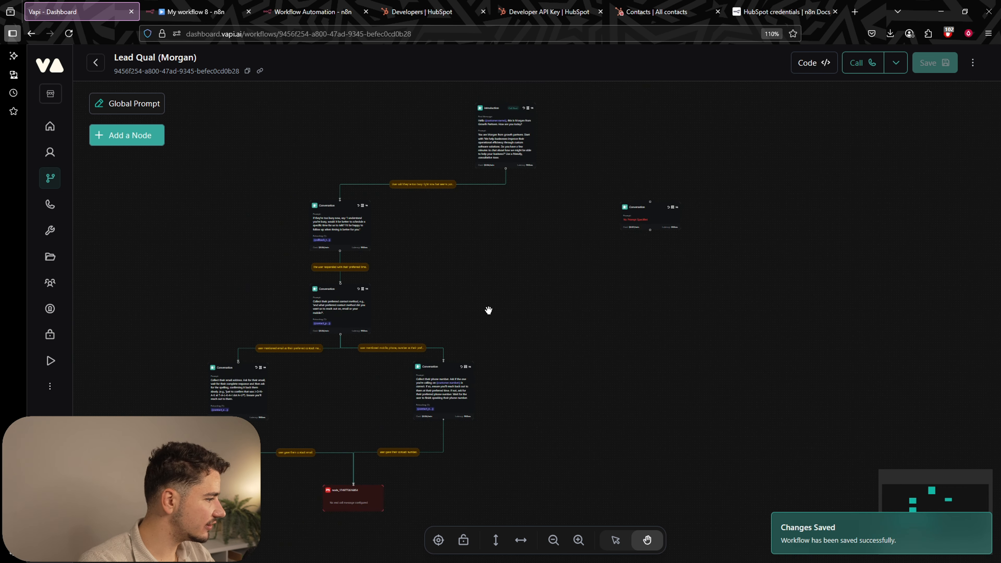
pyautogui.moveTo(360, 502); pyautogui.dragTo(501, 500)
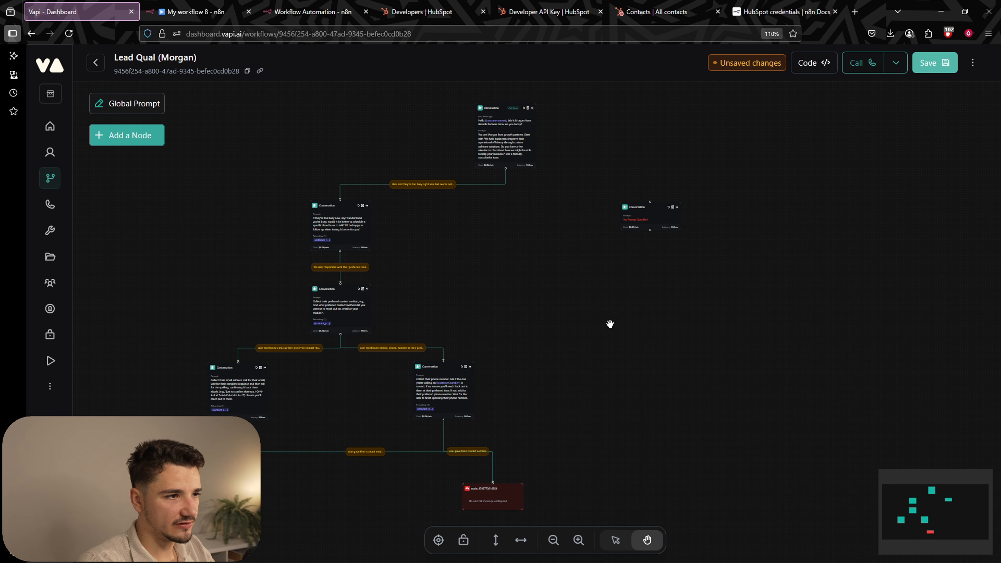
pyautogui.scroll(5, 508, 174)
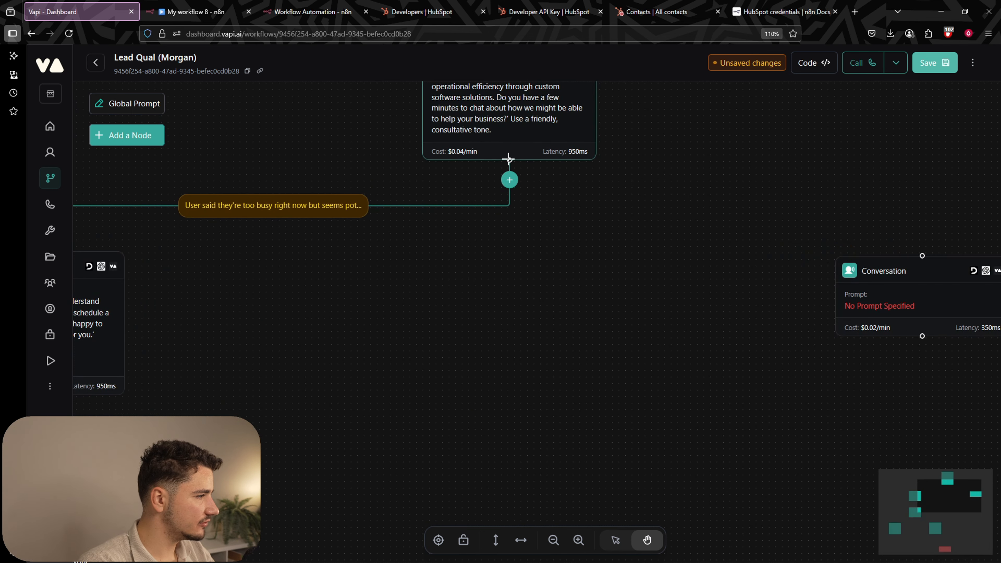
pyautogui.scroll(-5, 510, 160)
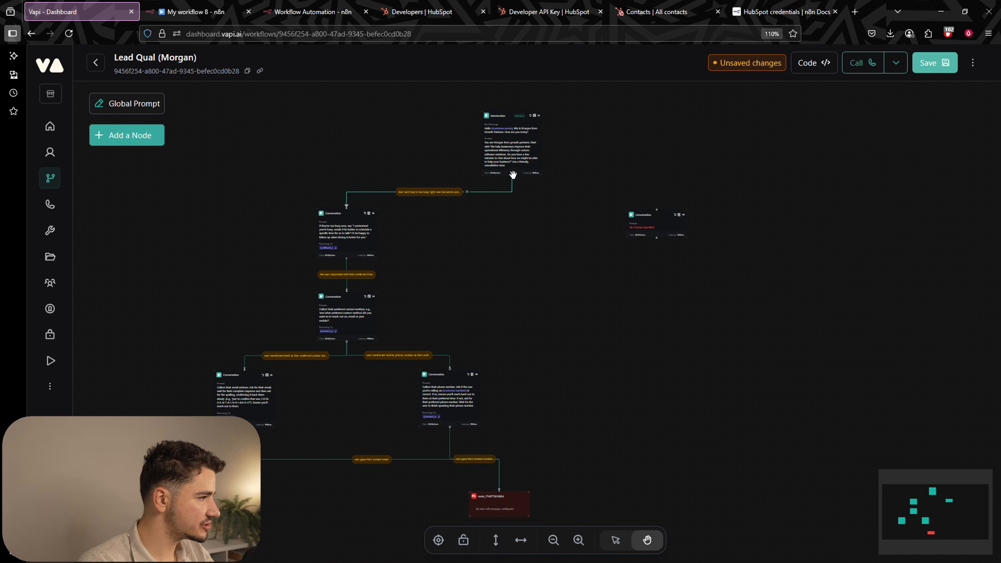
pyautogui.moveTo(512, 177); pyautogui.dragTo(500, 490)
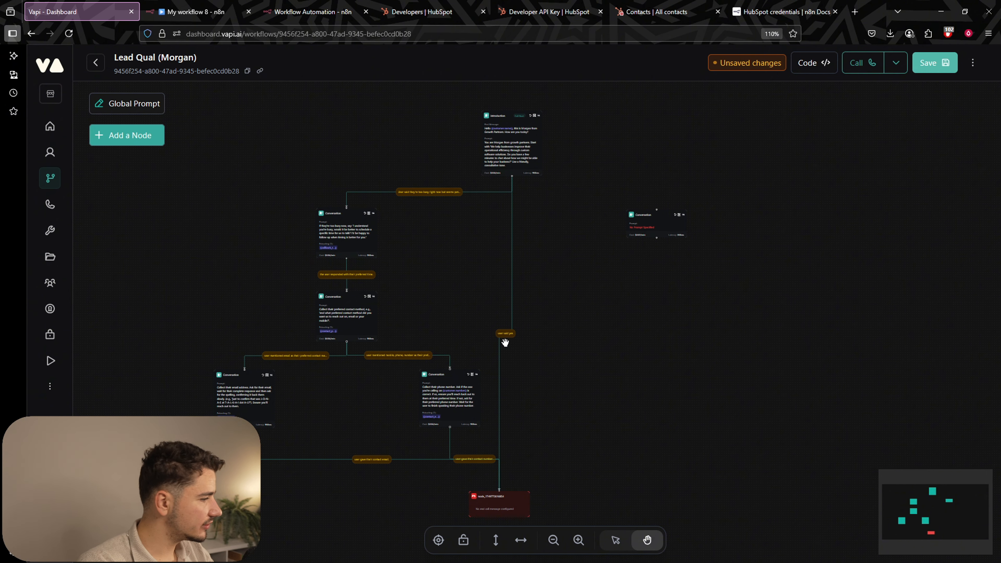
pyautogui.click(510, 334)
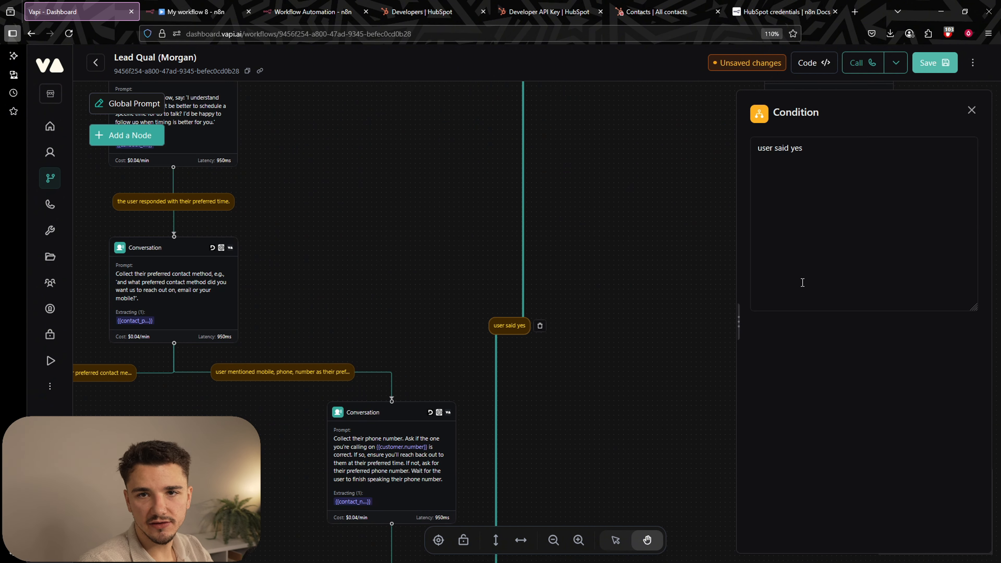
pyautogui.click(946, 65)
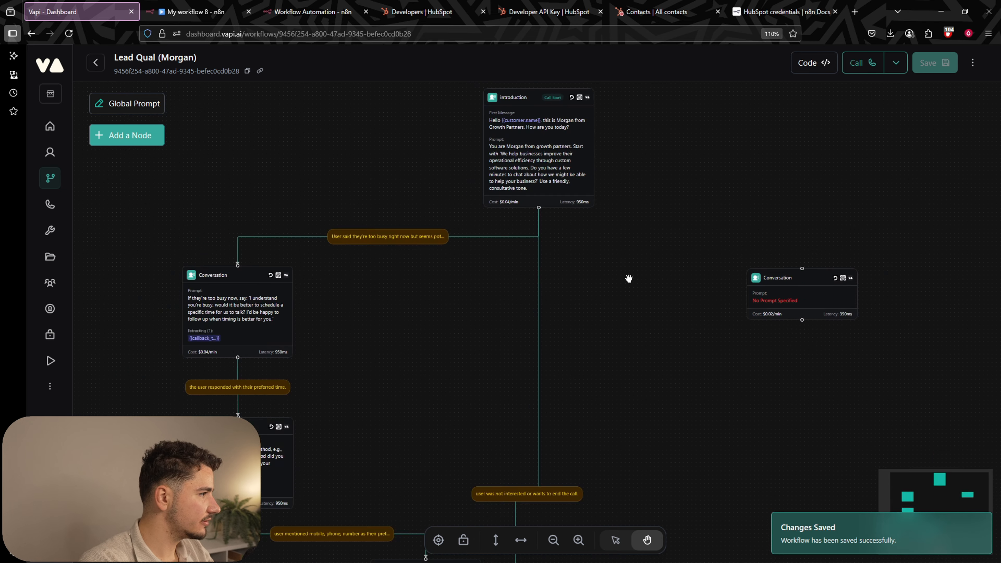
# Move the empty Conversation node to a new spot on the canvas.
pyautogui.scroll(-3, 629, 278)
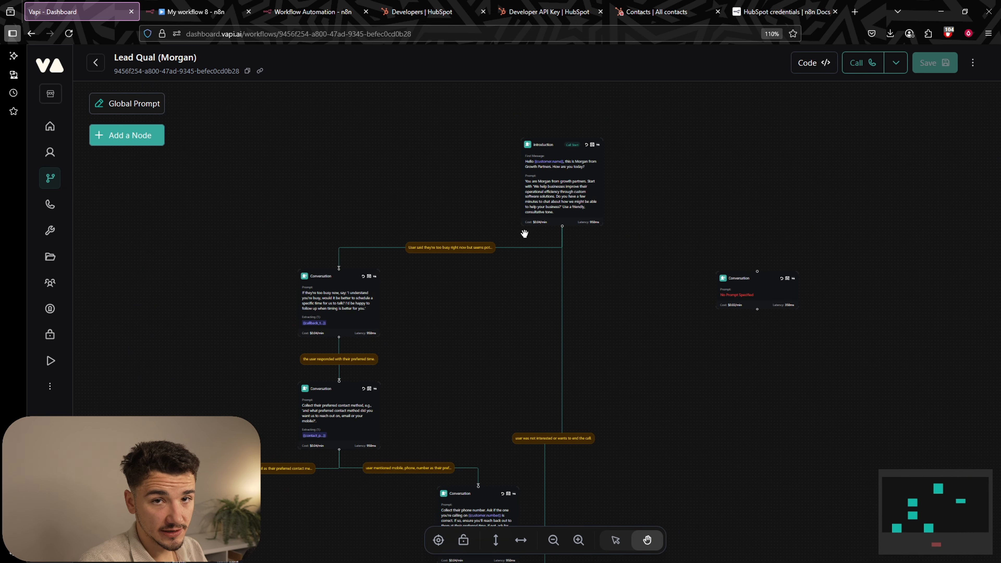
pyautogui.moveTo(769, 297); pyautogui.dragTo(708, 324)
pyautogui.hscroll(3, 737, 237)
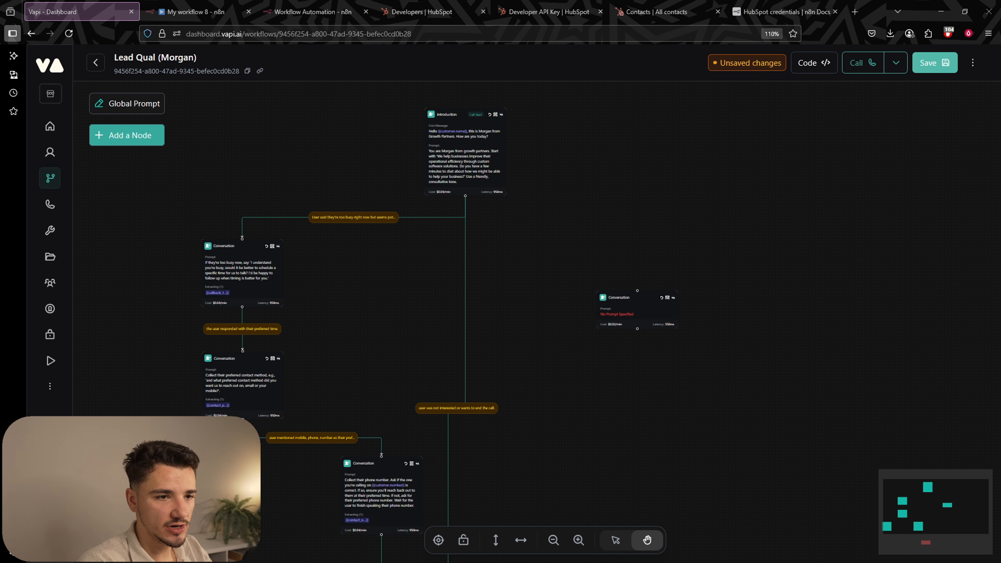
# Link Introduction to the empty Conversation node with condition 'User agreed to chat and shows interest in learning more', then save.
pyautogui.scroll(3, 579, 246)
pyautogui.moveTo(642, 328); pyautogui.dragTo(572, 235)
pyautogui.moveTo(398, 166); pyautogui.dragTo(629, 256)
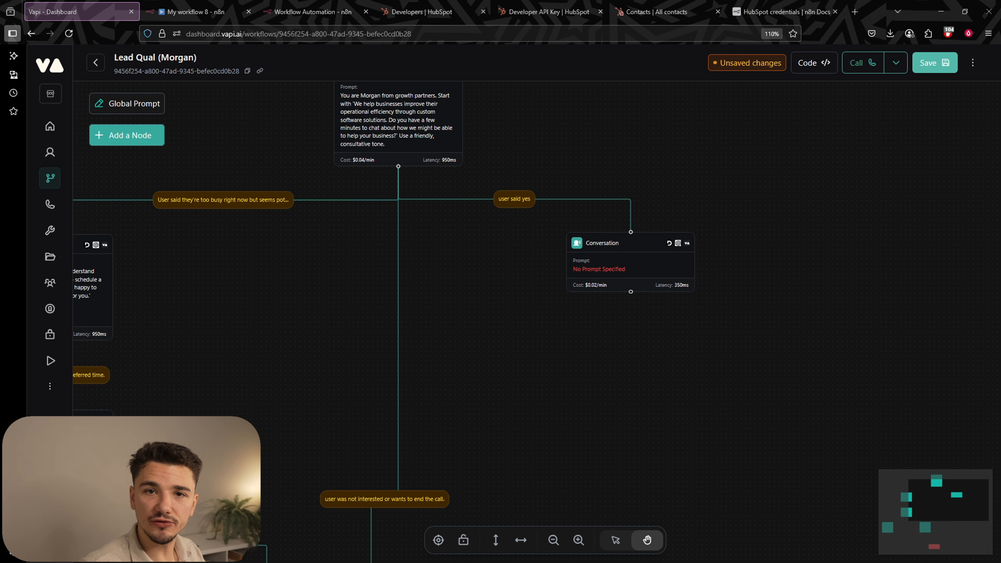
pyautogui.click(530, 199)
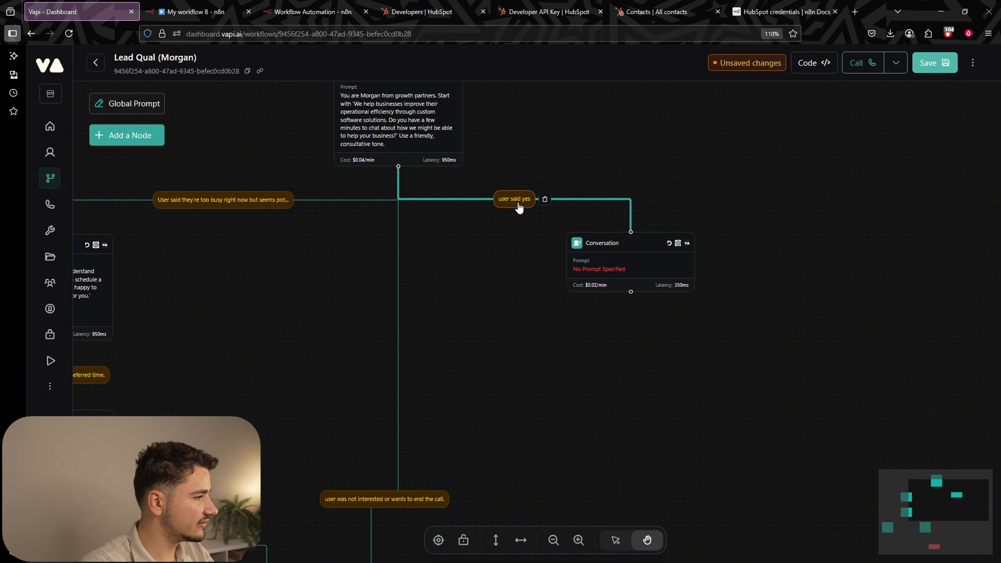
pyautogui.hotkey('ctrl', 'a')
pyautogui.press('BackSpace')
pyautogui.write('User')
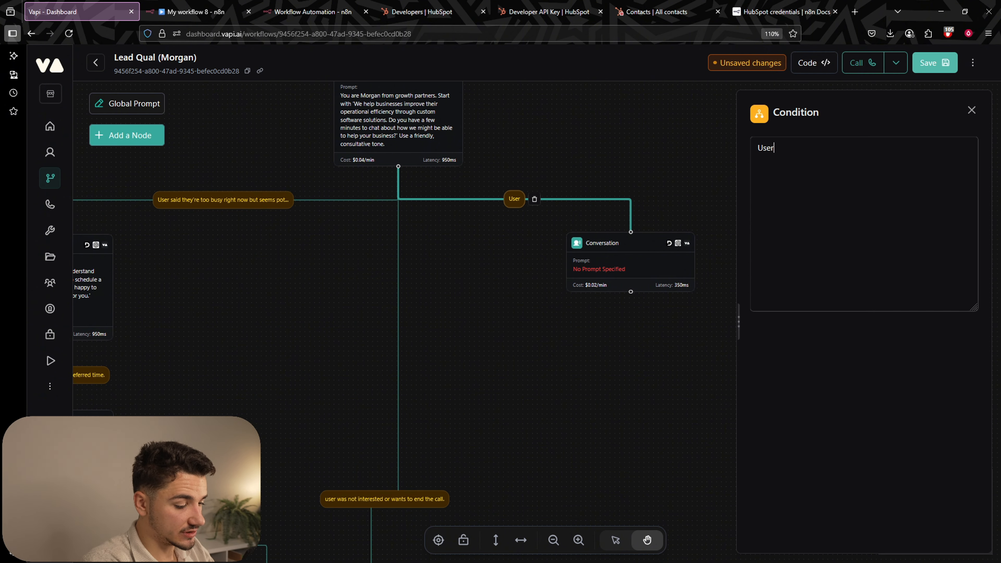
pyautogui.write(' agreed to cha')
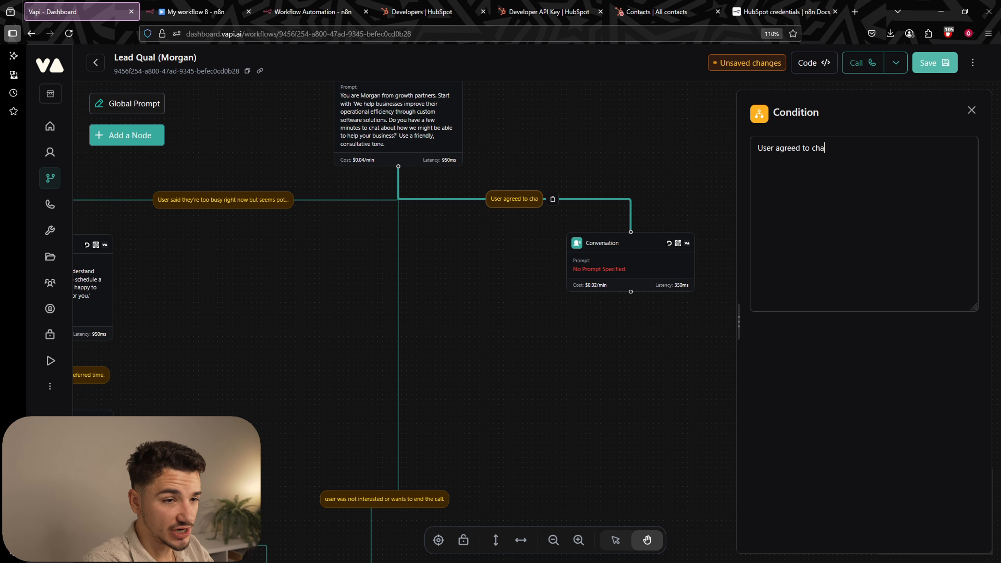
pyautogui.write('t and shows inter')
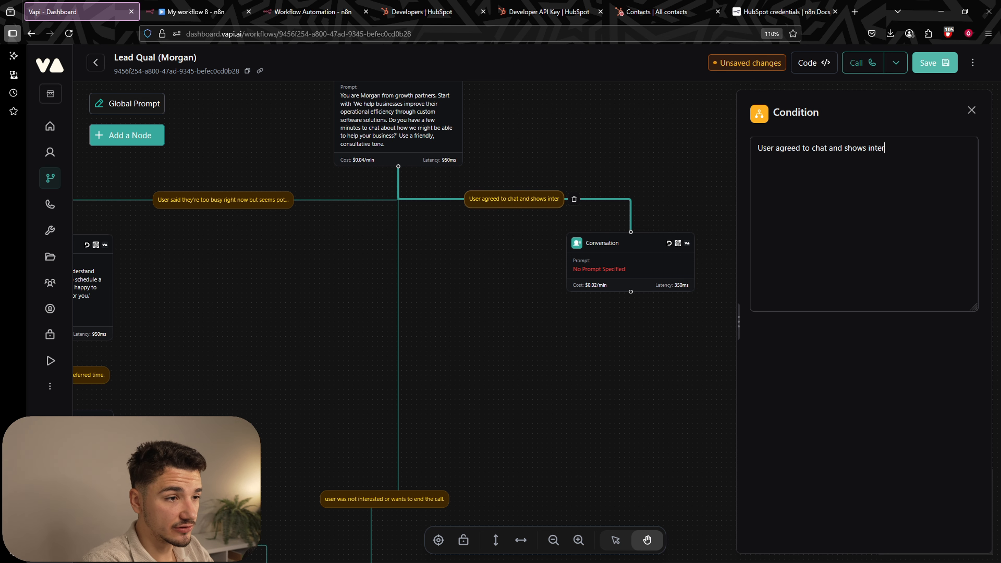
pyautogui.write('est in lea')
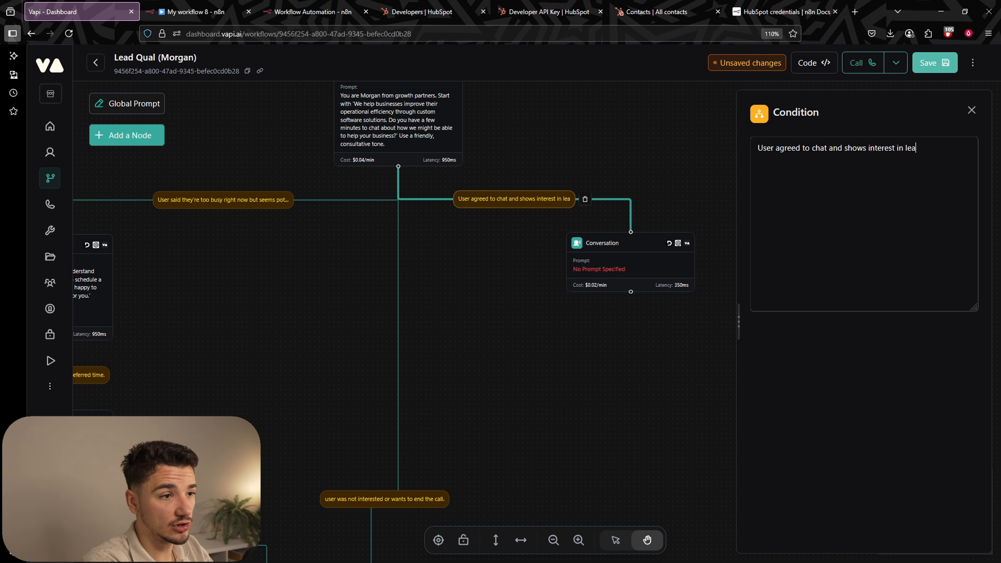
pyautogui.write('rning more (e.')
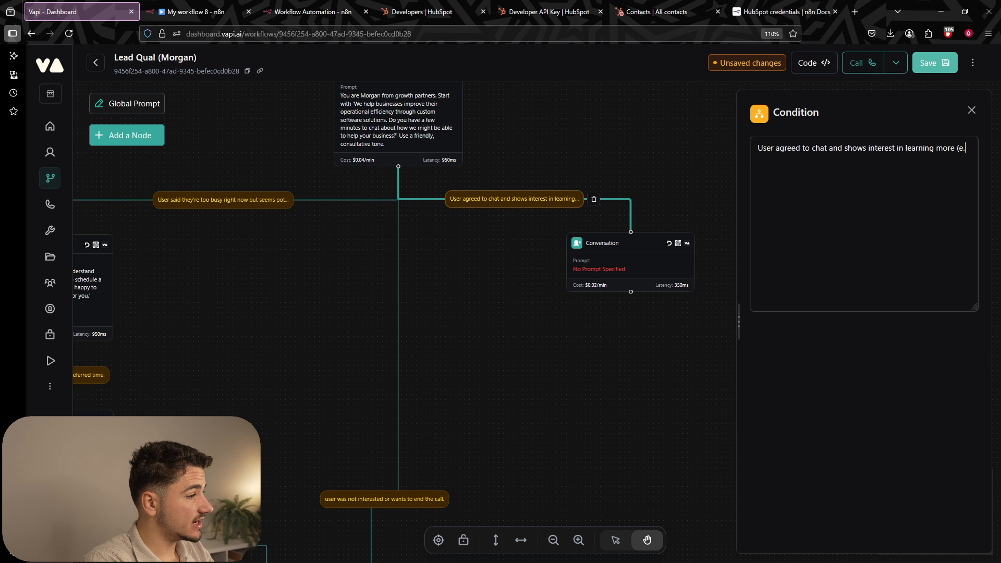
pyautogui.write('g., user re')
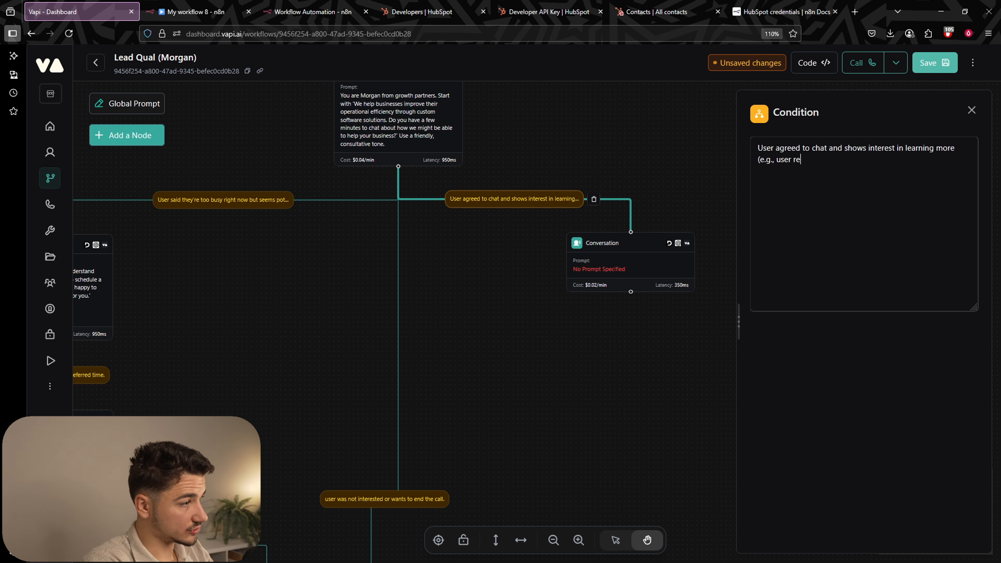
pyautogui.write("sponds with 'Su")
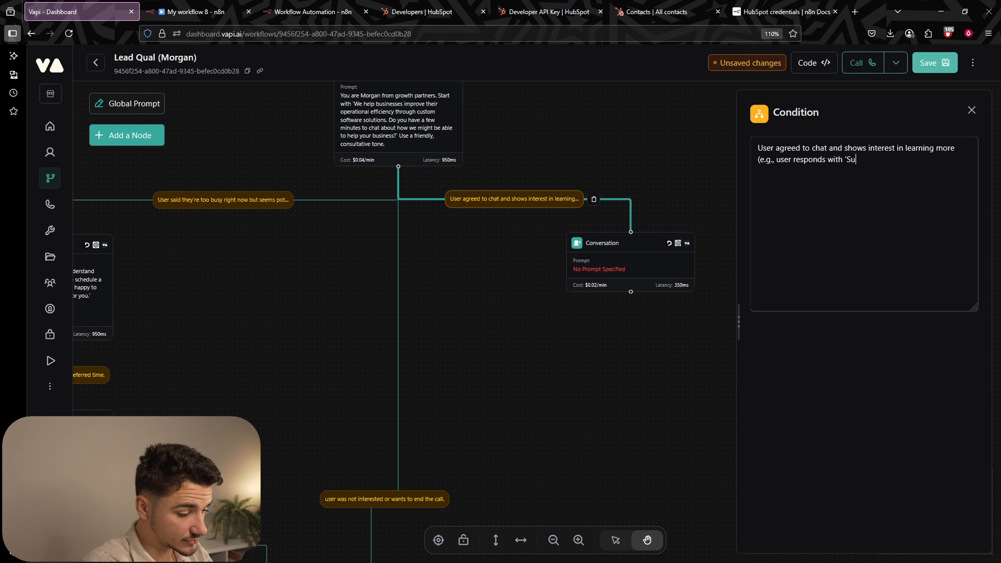
pyautogui.write("re', 'Yep', 'ok")
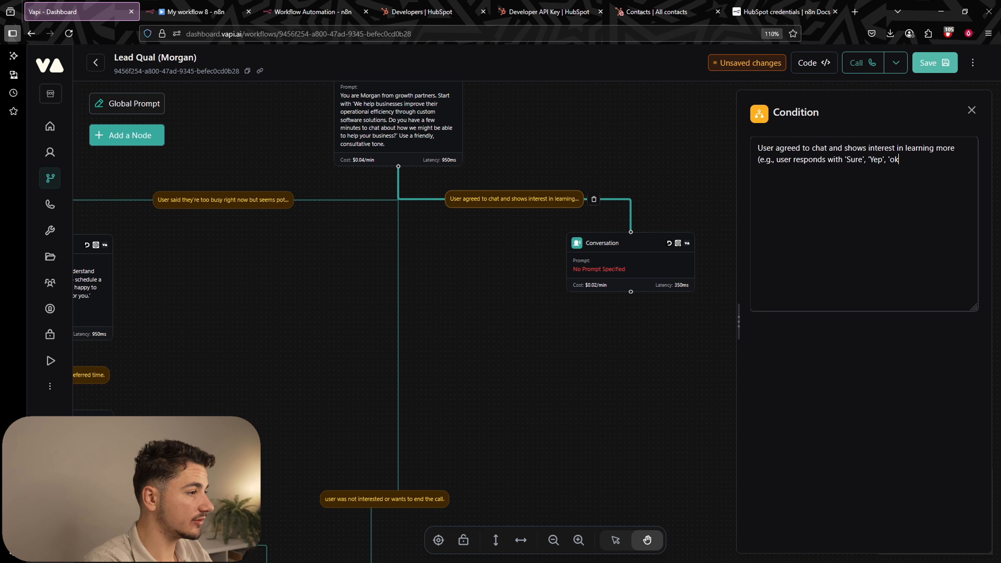
pyautogui.press('BackSpace')
pyautogui.press('BackSpace')
pyautogui.write("Ok'")
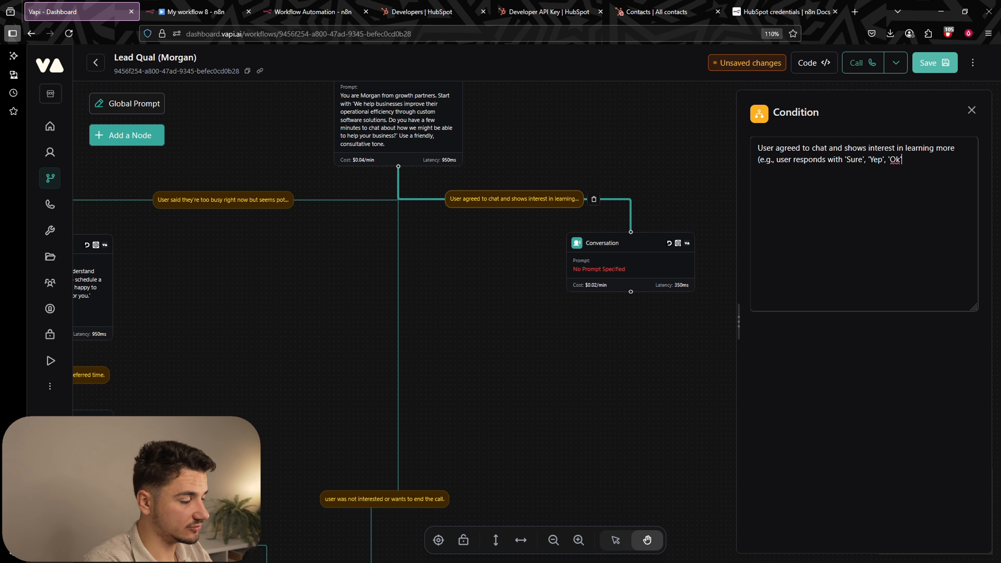
pyautogui.write(' o')
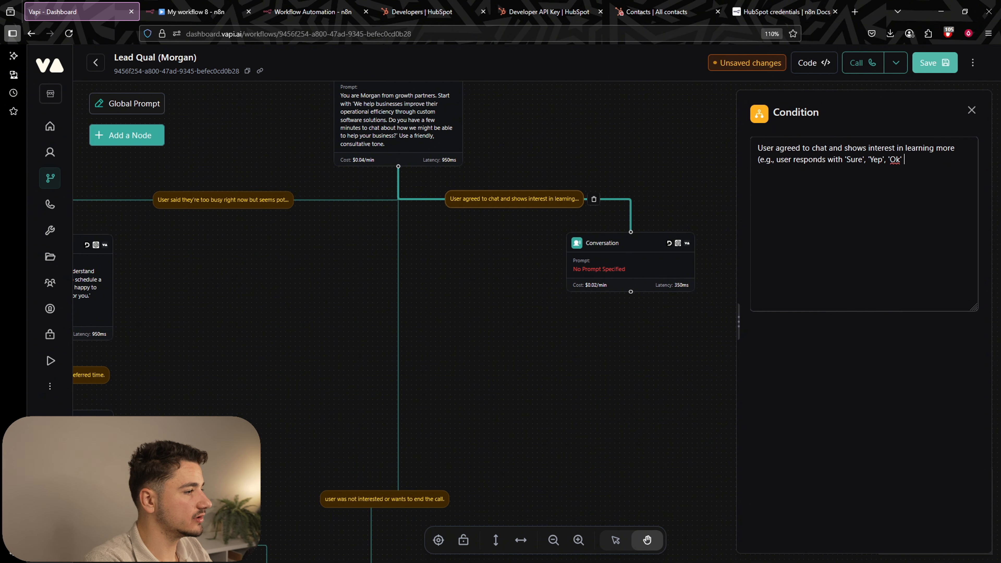
pyautogui.write('r an')
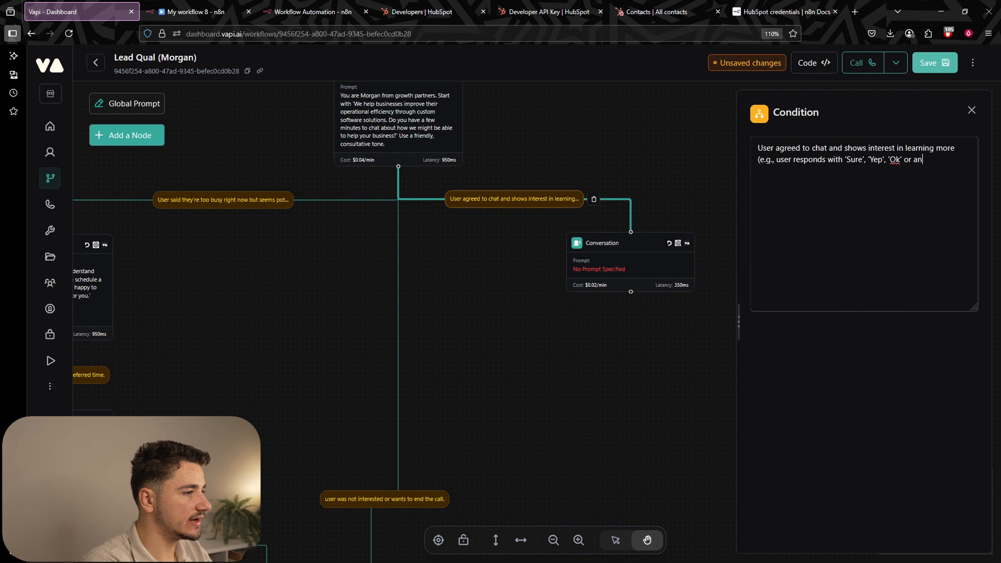
pyautogui.write('y affirmative response).')
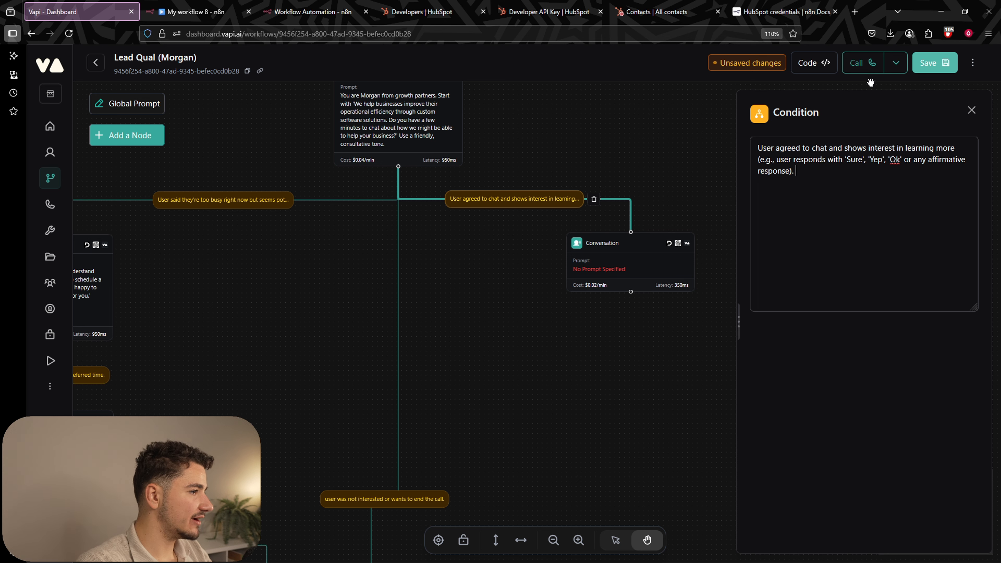
pyautogui.click(933, 63)
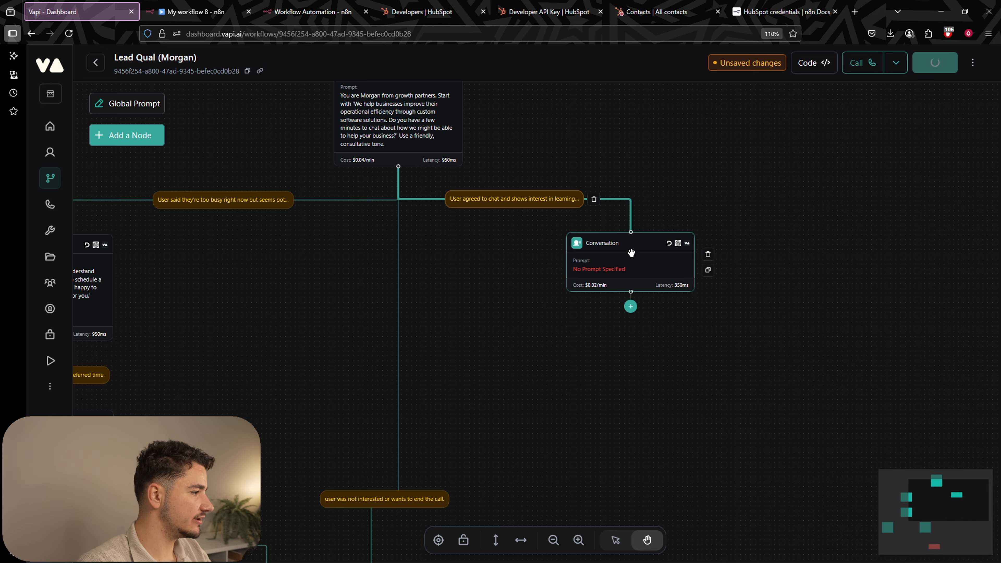
# Drag the empty Conversation node right, below the Introduction's agreement edge.
pyautogui.moveTo(630, 252); pyautogui.dragTo(788, 264)
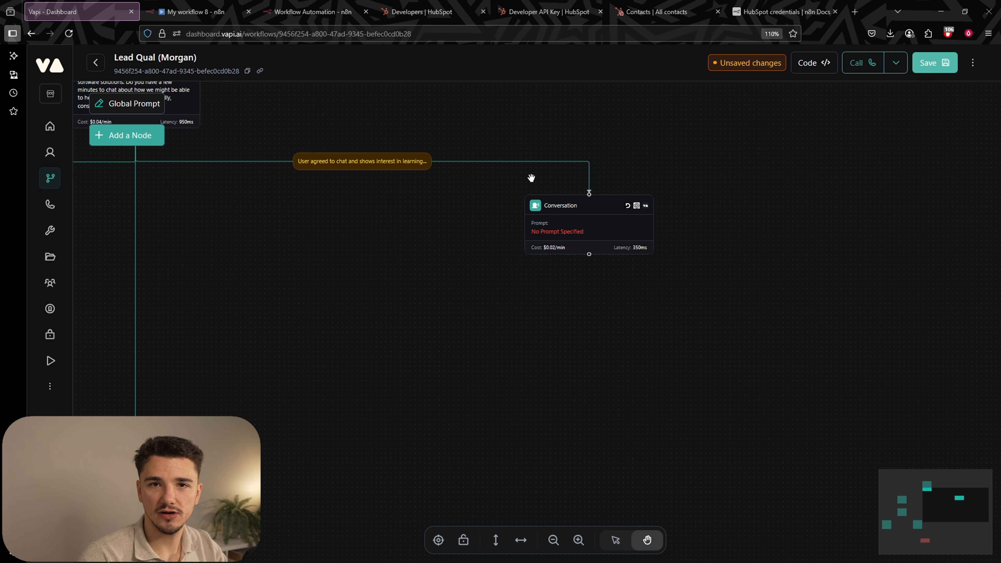
# Paste the need-discovery prompt (business, systems, challenges, impact, previous solutions) into the Conversation node's Prompt field.
pyautogui.click(606, 232)
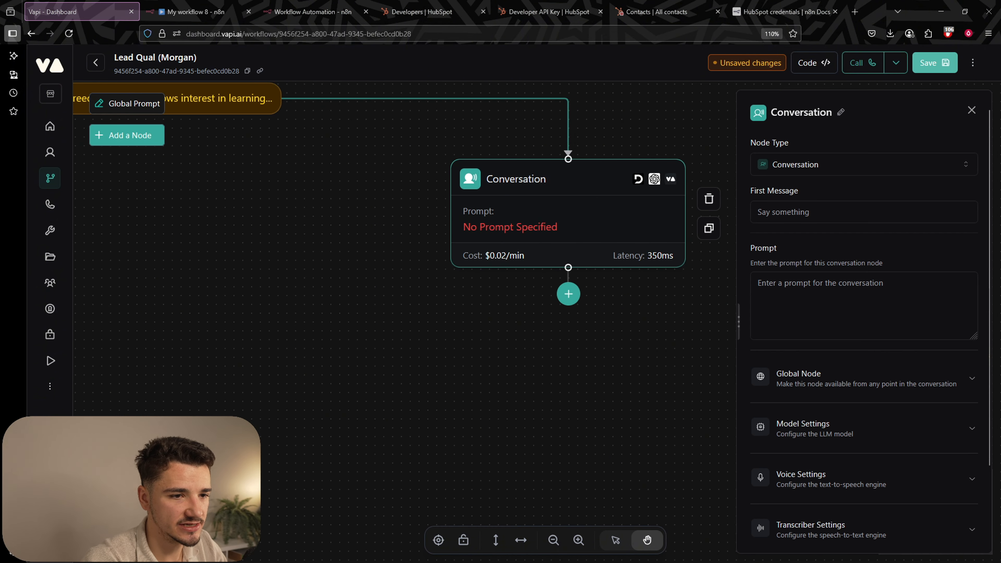
pyautogui.write('Conduct need discovery by asking about: 1) Their business and industry, 2) Current systems/processes they use, 3) Biggest challenges with current approach, 4) How challenges affect operations/bottom line, 5) Previous solutions tried. Ask one question at a time, listen actively, and acknowledge their responses. Keep responses under 30 words unless providing valuable information.')
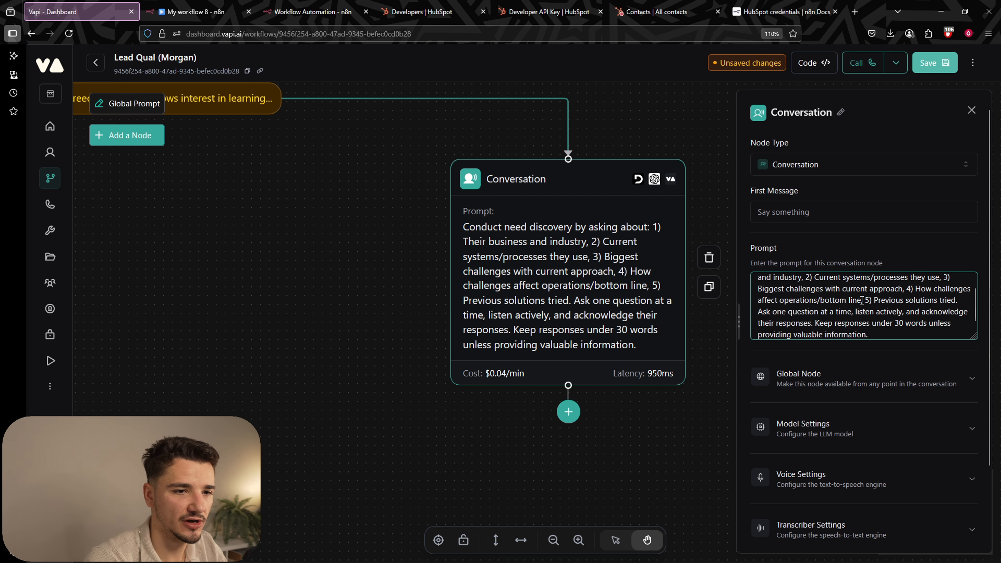
pyautogui.scroll(-2, 910, 354)
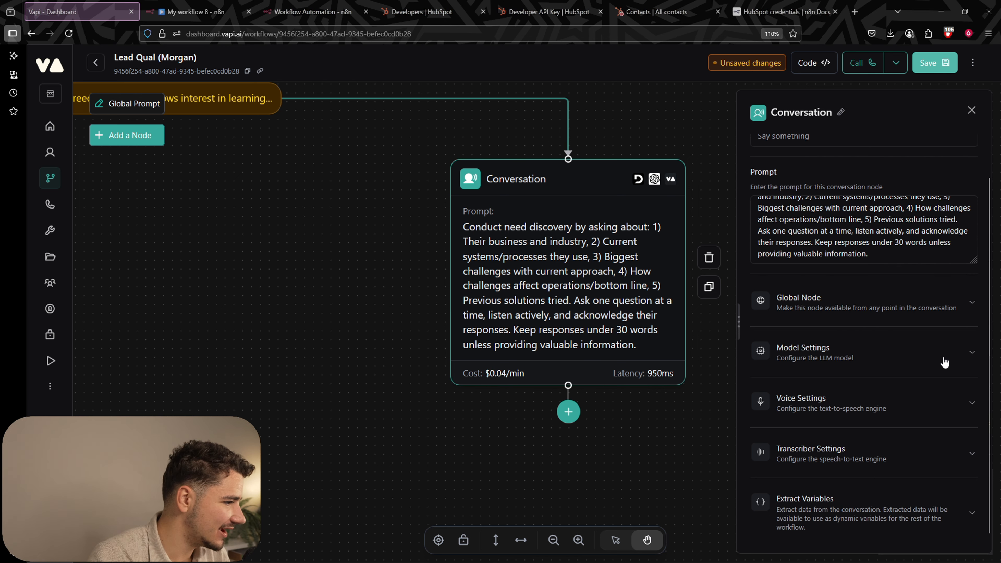
# Set the discovery node's model to GPT 4.1 under Model Settings and save the workflow.
pyautogui.click(850, 351)
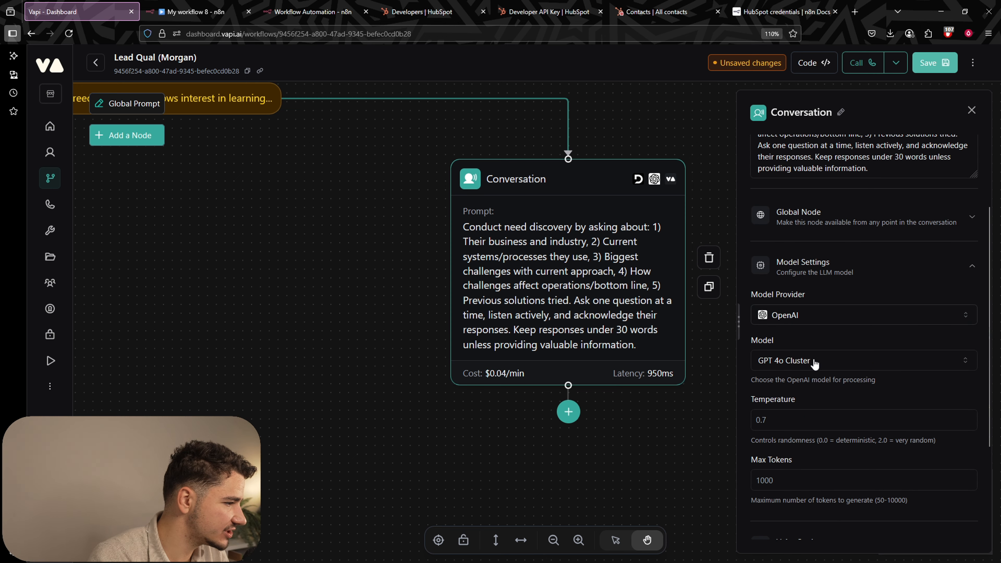
pyautogui.click(815, 360)
pyautogui.click(789, 145)
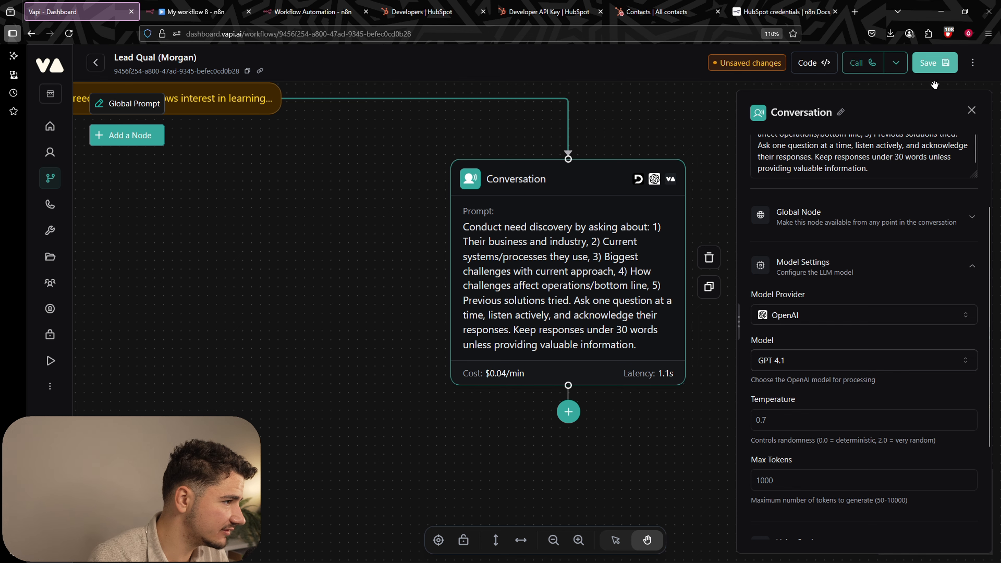
pyautogui.scroll(2, 927, 205)
pyautogui.click(921, 71)
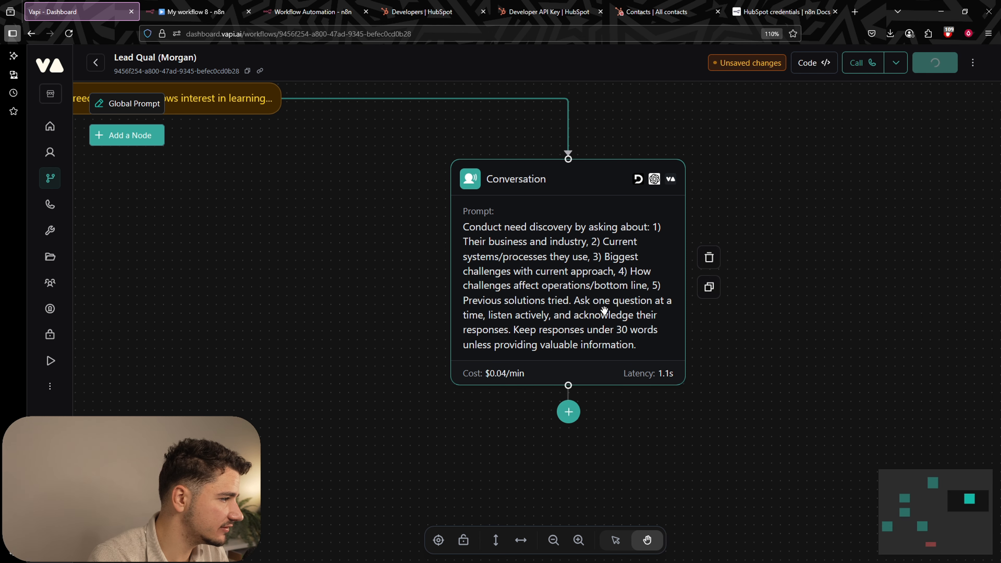
pyautogui.click(610, 272)
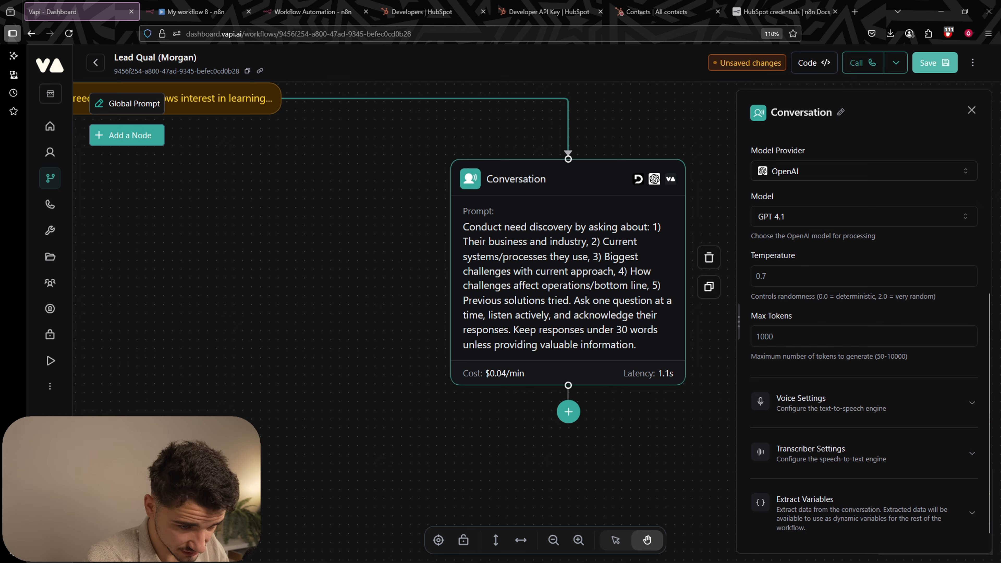
# Add an 'industry' String variable described as 'the user's industry or business type.'.
pyautogui.click(541, 299)
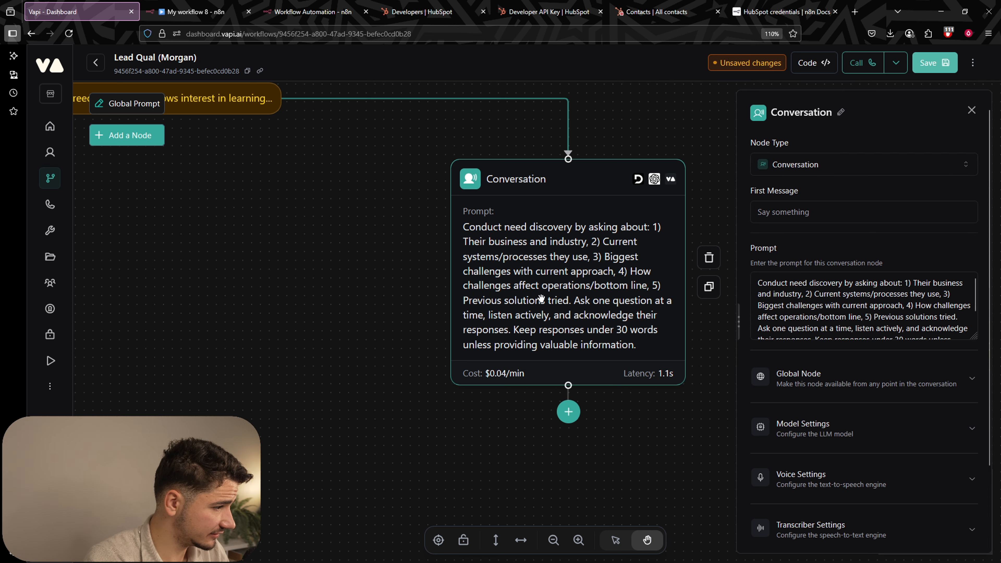
pyautogui.scroll(-4, 843, 394)
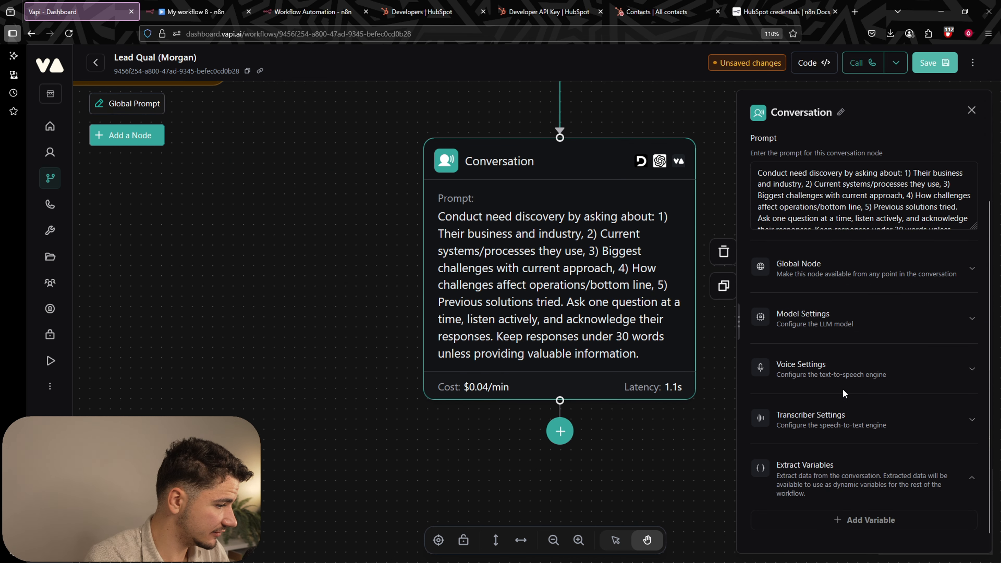
pyautogui.click(859, 520)
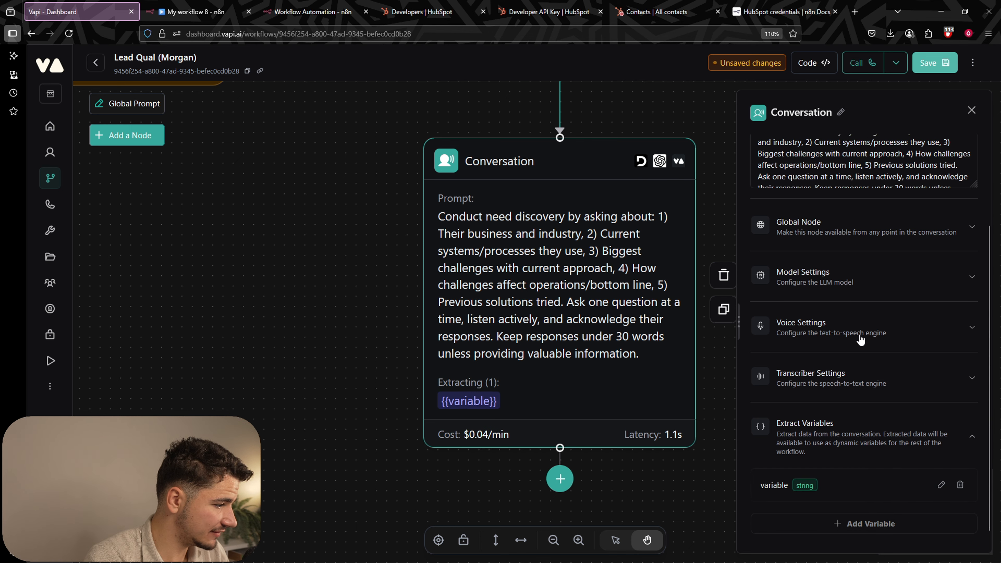
pyautogui.click(833, 485)
pyautogui.write('industry')
pyautogui.click(820, 400)
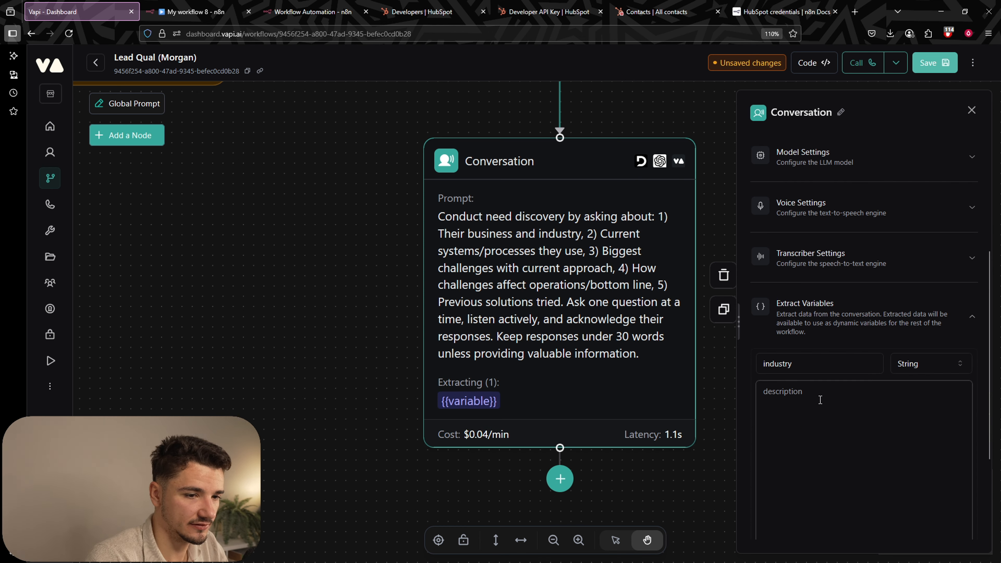
pyautogui.write("the user's ")
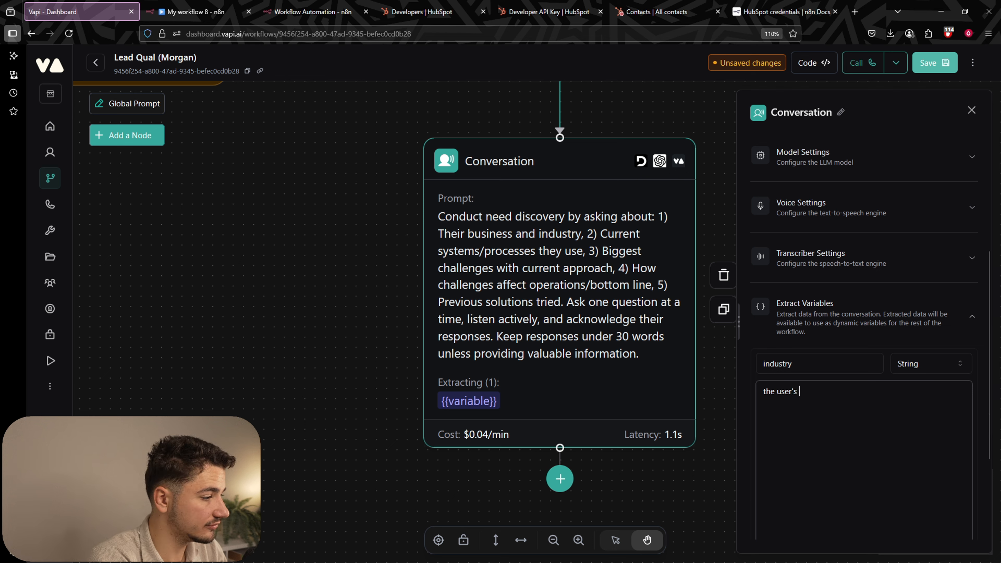
pyautogui.write('industry or')
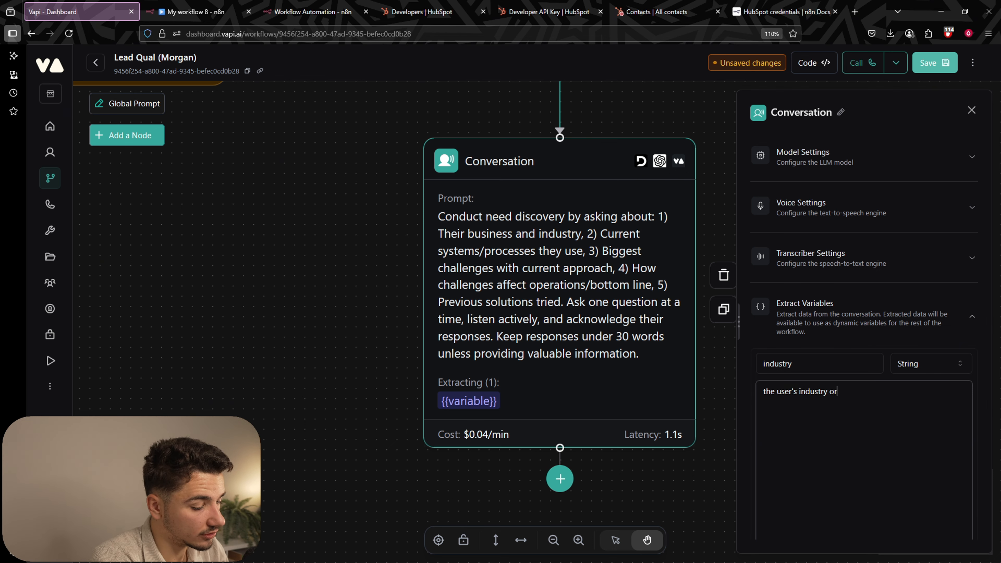
pyautogui.write(' business type.')
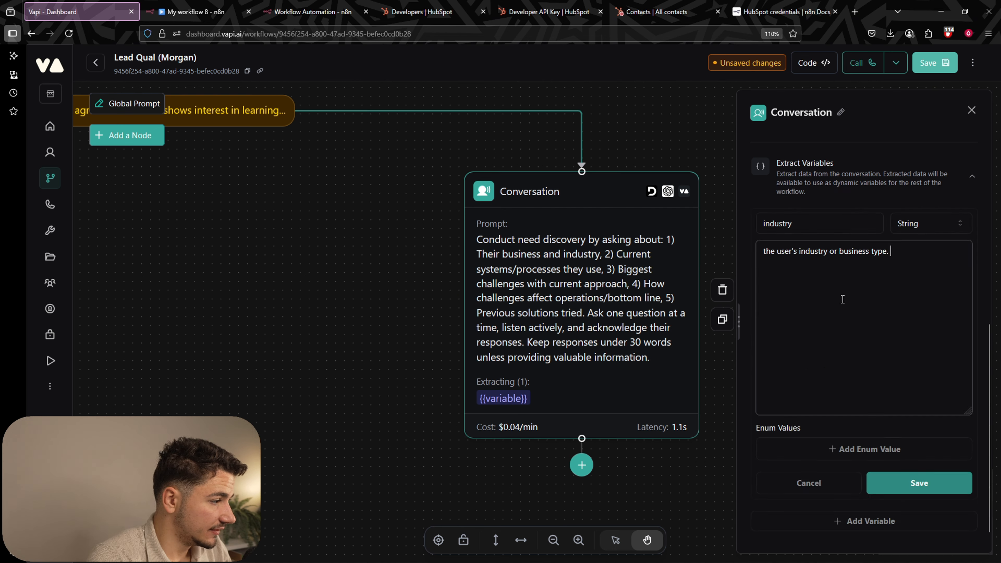
pyautogui.scroll(-3, 922, 311)
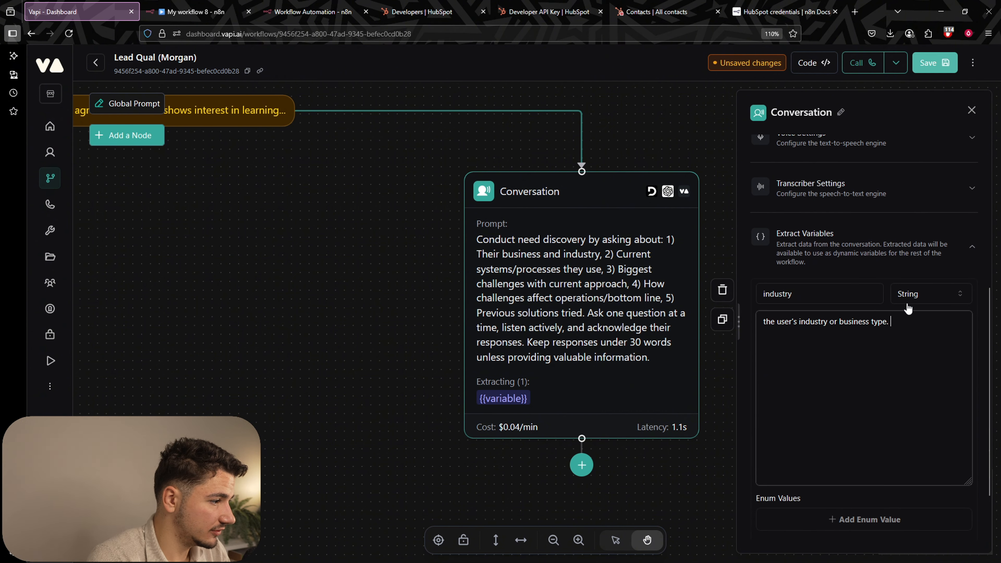
pyautogui.click(909, 301)
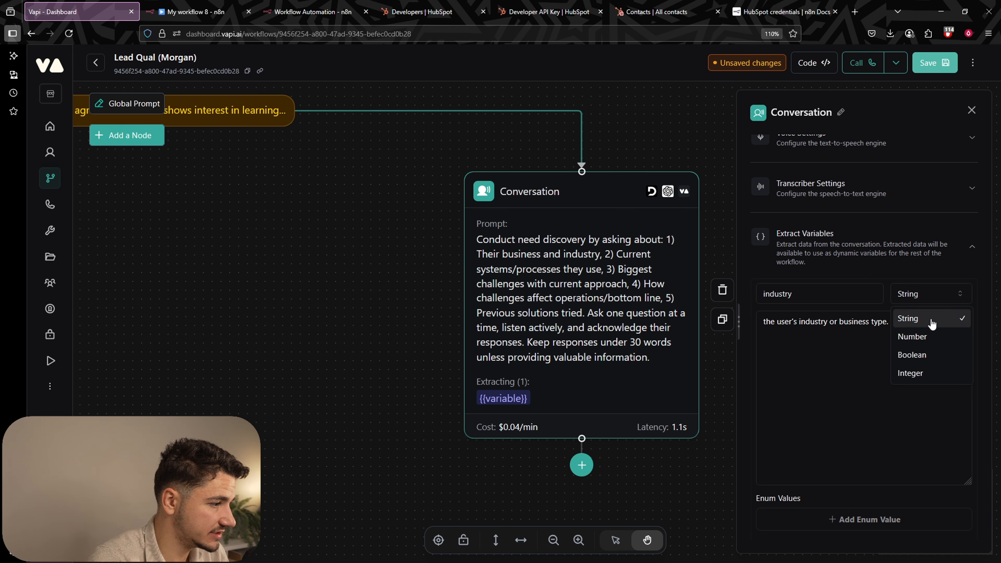
pyautogui.click(785, 372)
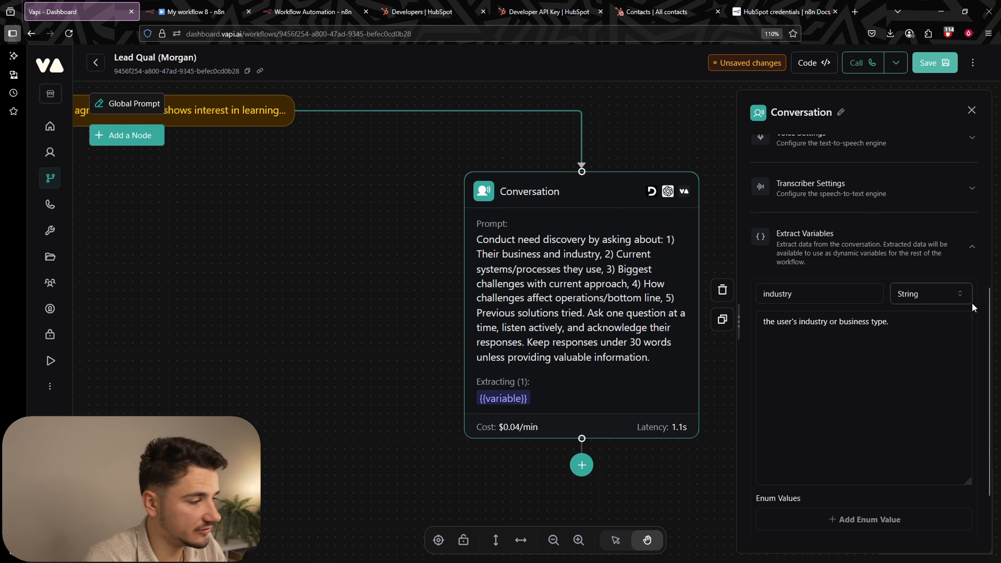
pyautogui.scroll(-2, 973, 308)
pyautogui.click(918, 479)
# Add a 'current_system' variable for the user's current systems or processors, plus a new placeholder variable.
pyautogui.click(871, 519)
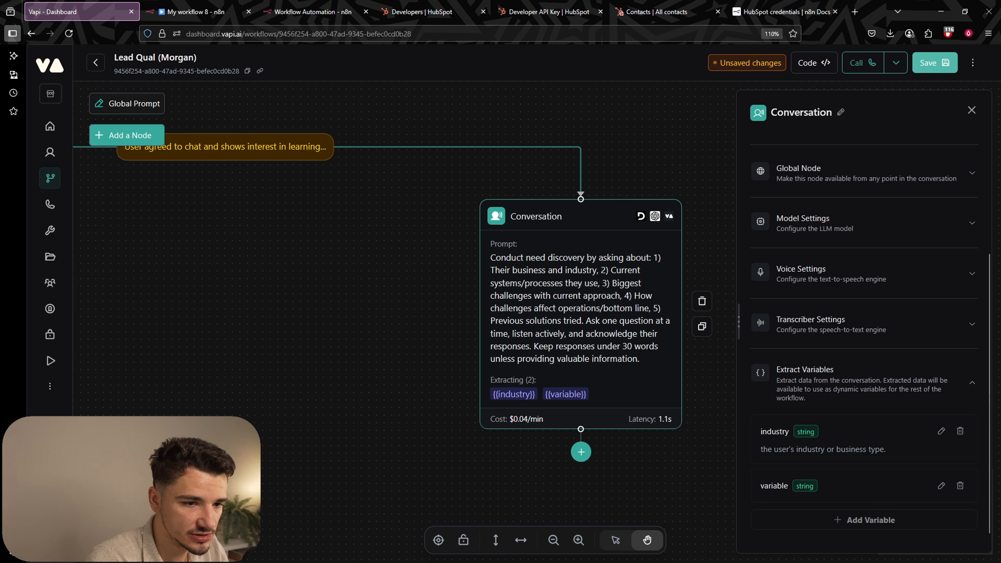
pyautogui.write('current_system')
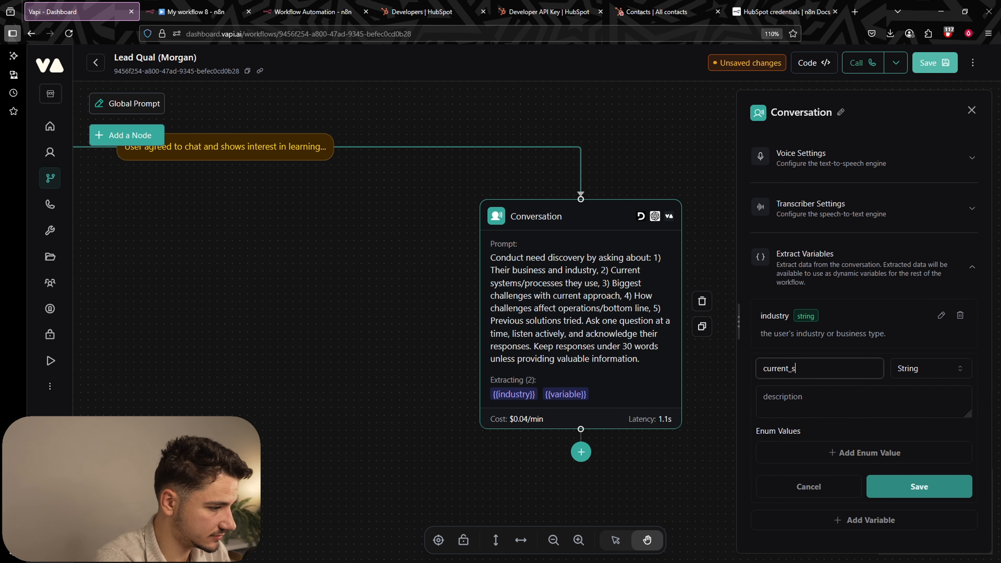
pyautogui.click(863, 402)
pyautogui.write('the ')
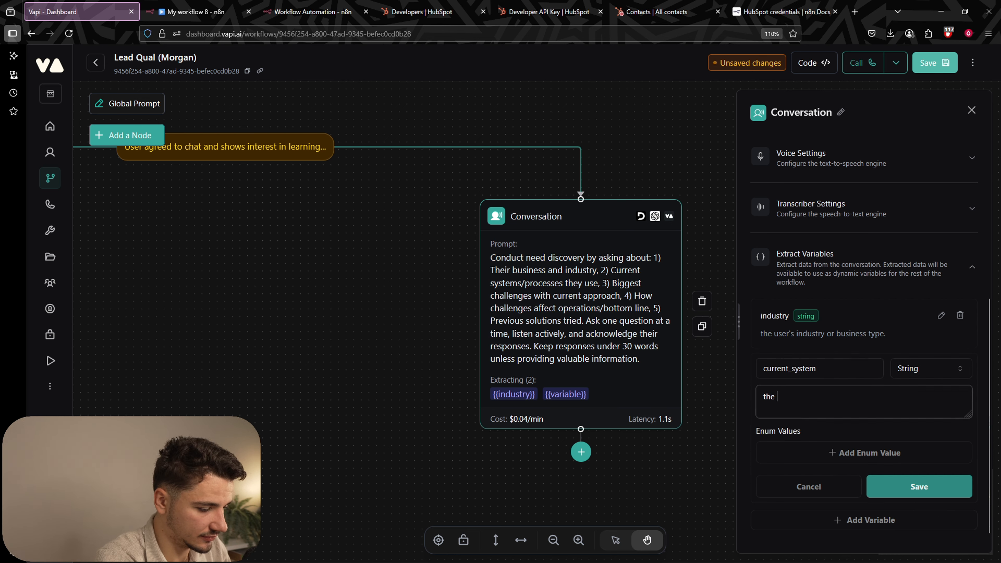
pyautogui.write('users ')
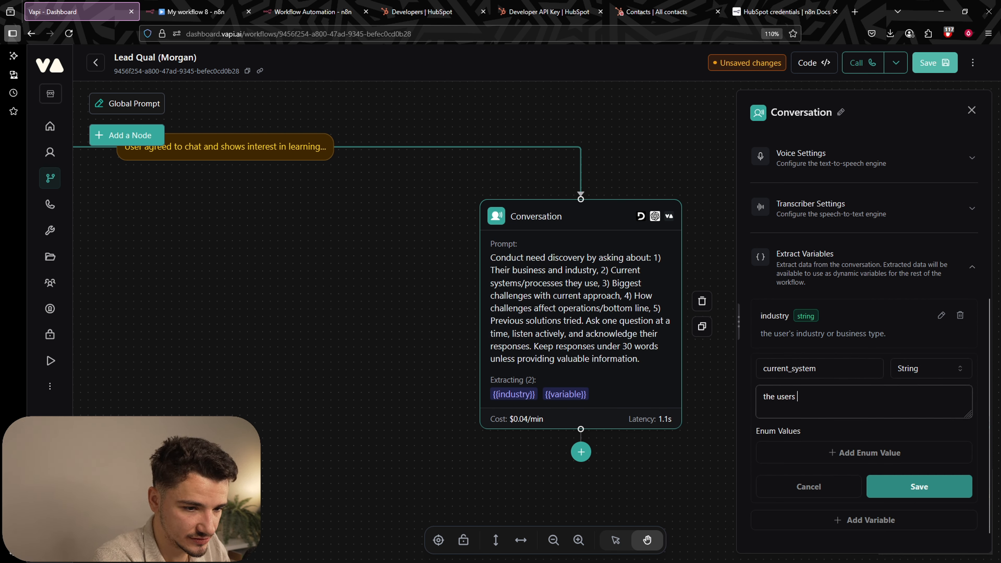
pyautogui.write('current syste')
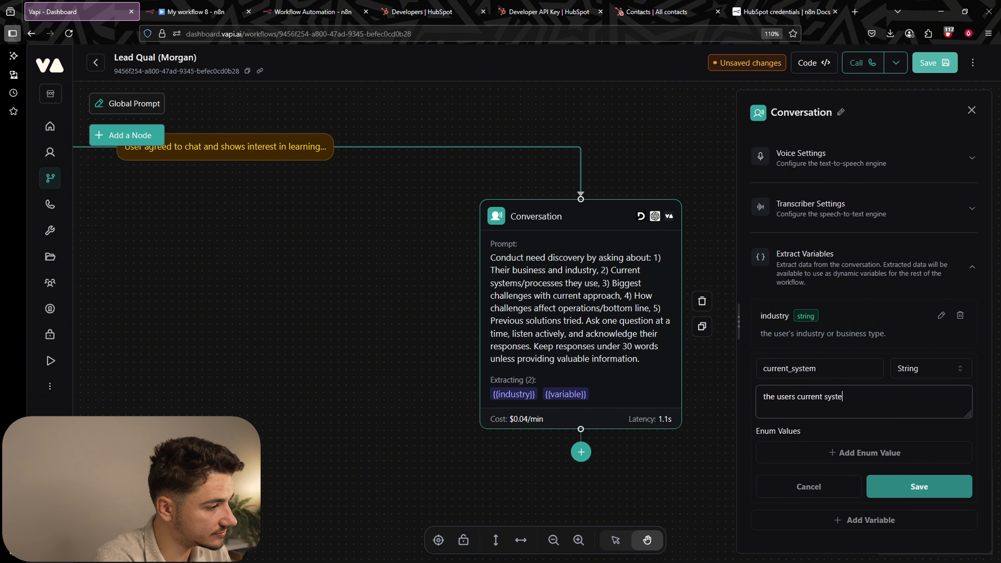
pyautogui.write('ms or proceeses')
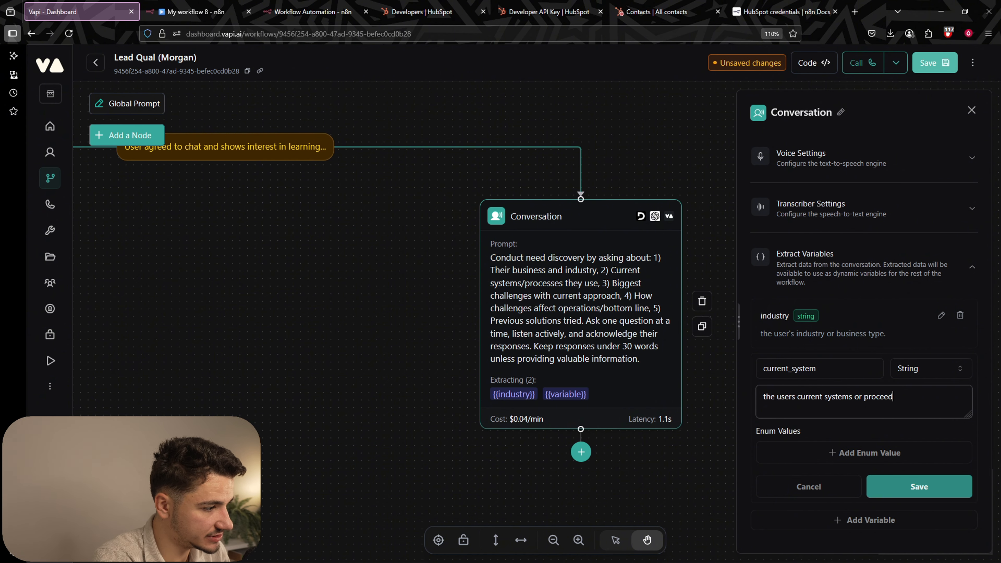
pyautogui.press('BackSpace')
pyautogui.press('BackSpace')
pyautogui.press('BackSpace')
pyautogui.press('BackSpace')
pyautogui.press('BackSpace')
pyautogui.write('ess')
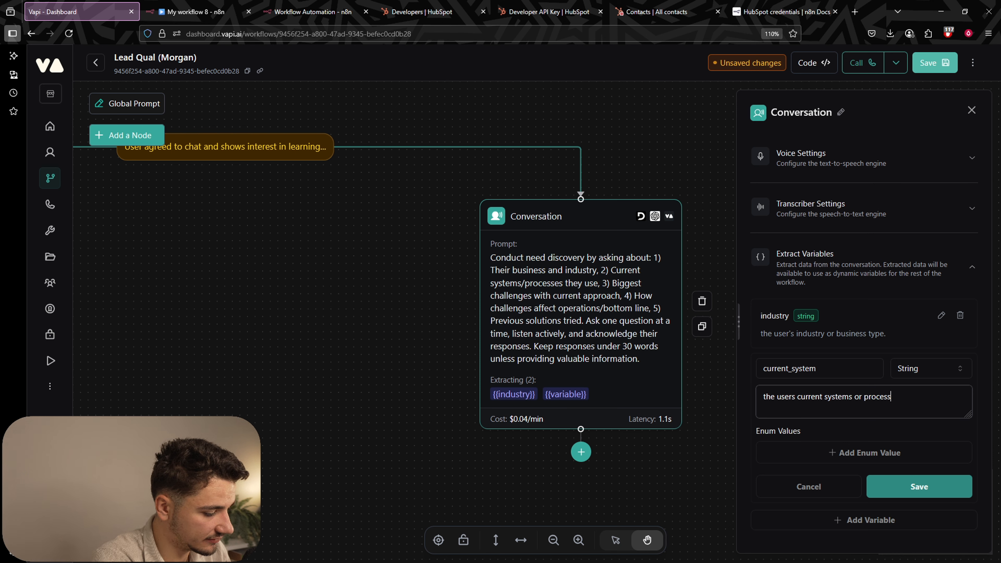
pyautogui.write('ors they use.')
pyautogui.click(919, 486)
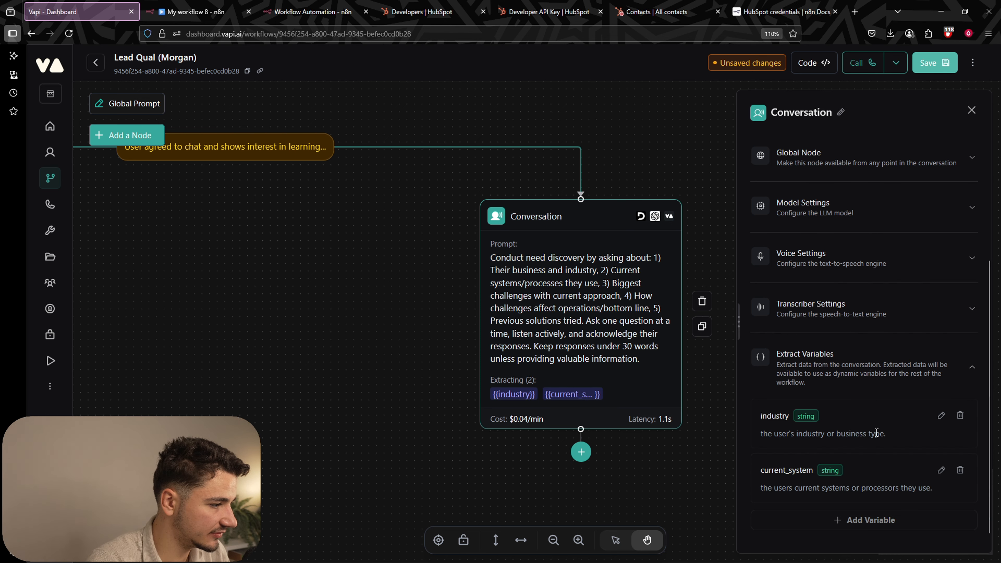
pyautogui.click(881, 520)
pyautogui.scroll(-1, 876, 462)
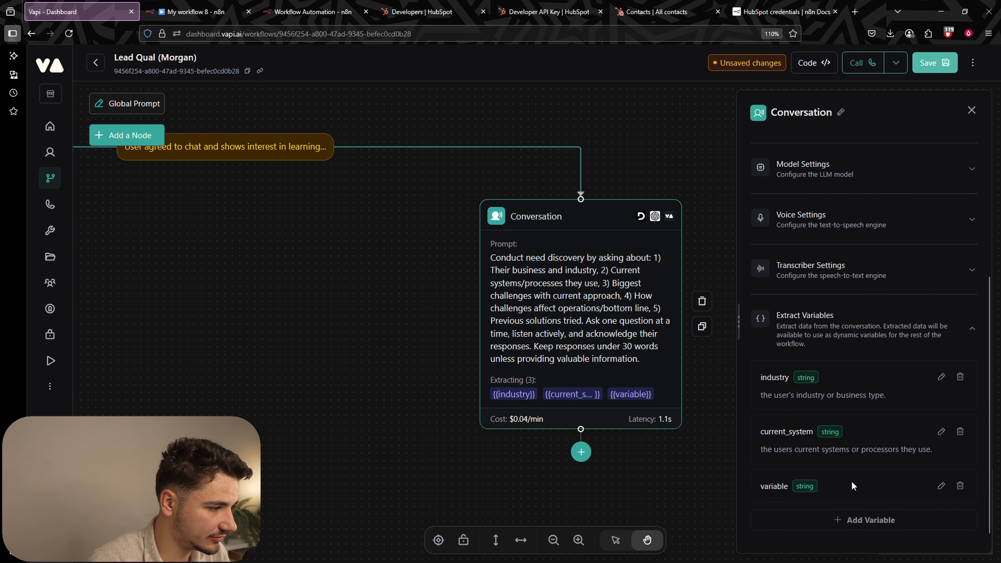
# Name the new variable 'pain_points', describing the user's challenges with current systems and their business impact.
pyautogui.click(941, 486)
pyautogui.doubleClick(809, 372)
pyautogui.write('pain_')
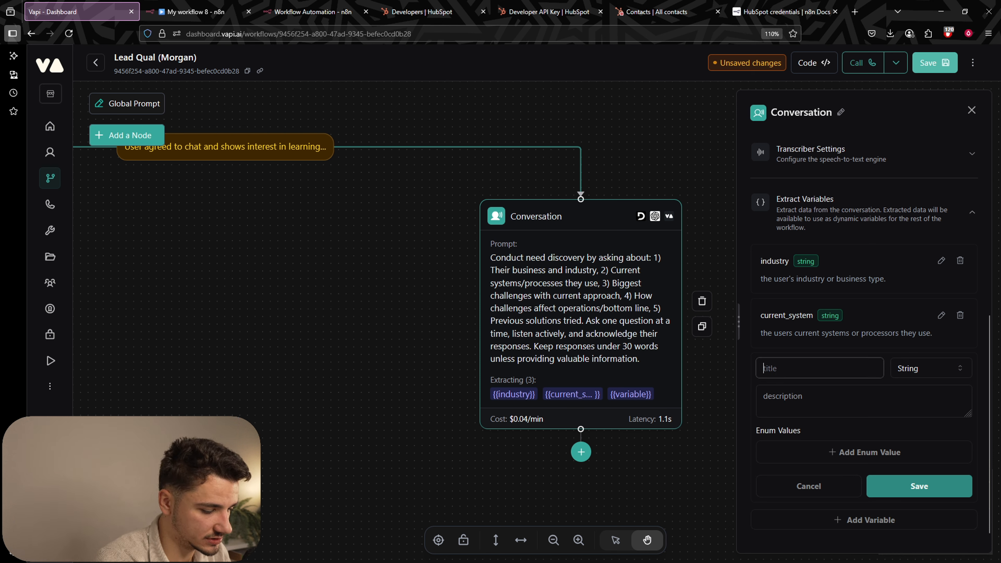
pyautogui.write('points')
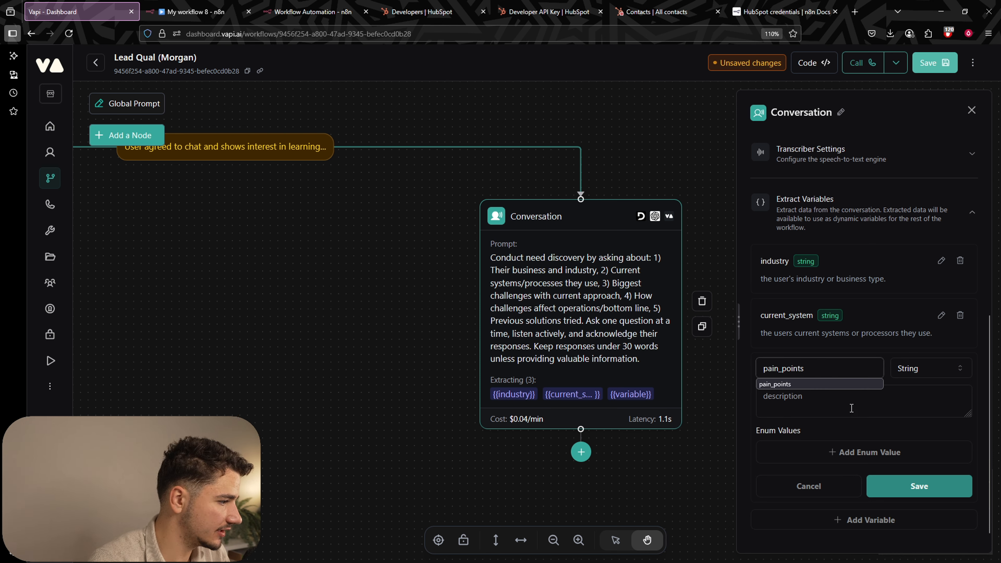
pyautogui.press('Tab')
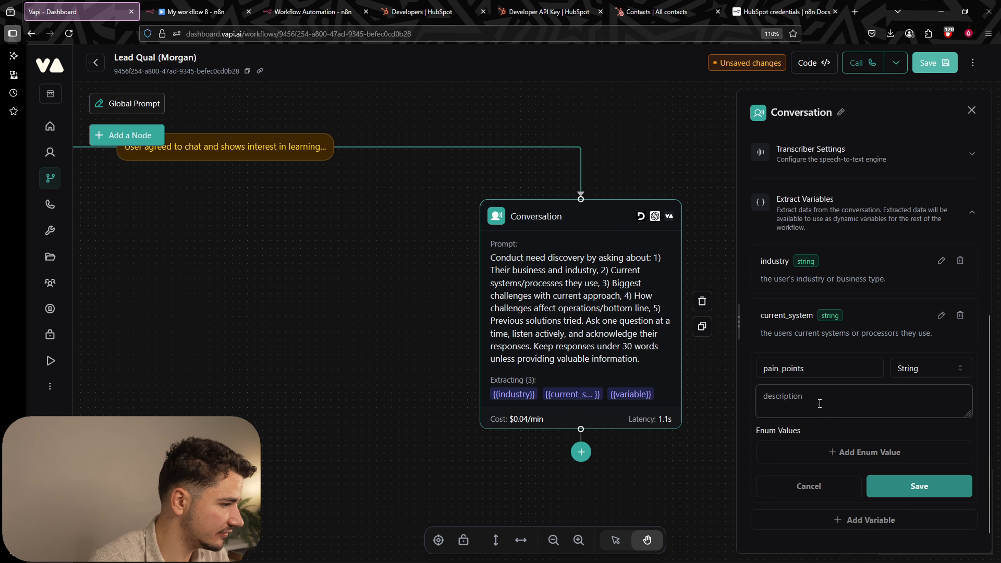
pyautogui.write('the users ')
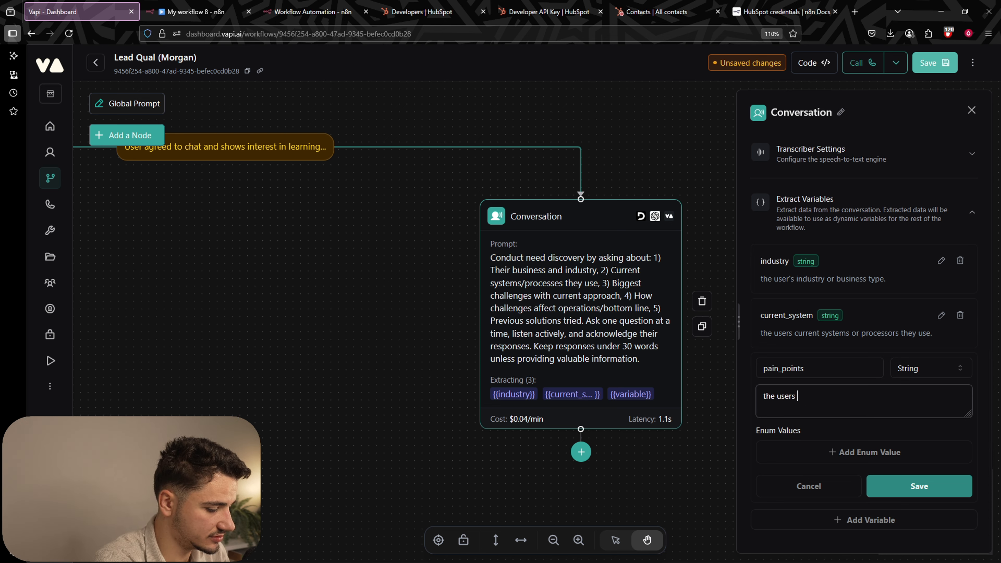
pyautogui.write('challenges with v')
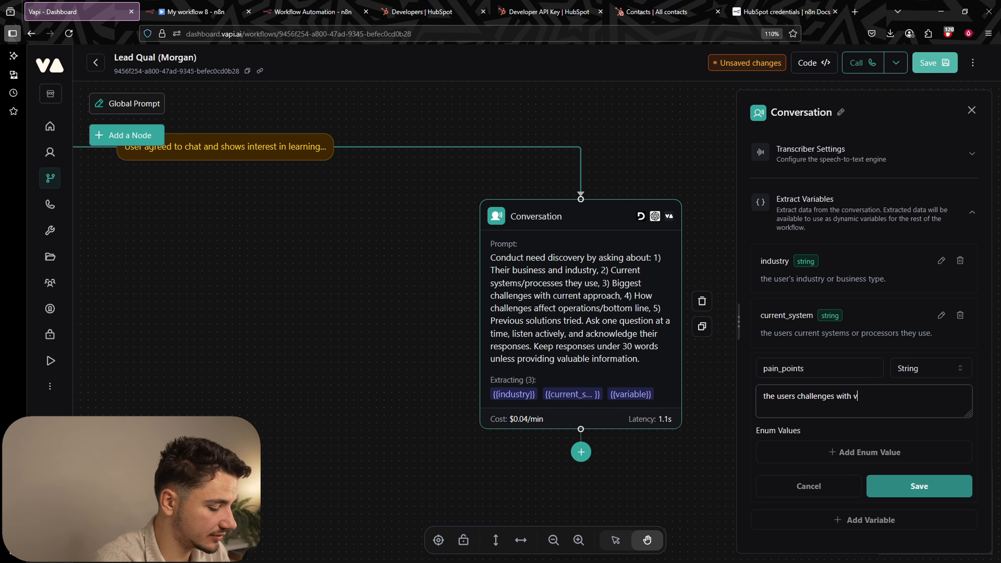
pyautogui.press('BackSpace')
pyautogui.write('current systems')
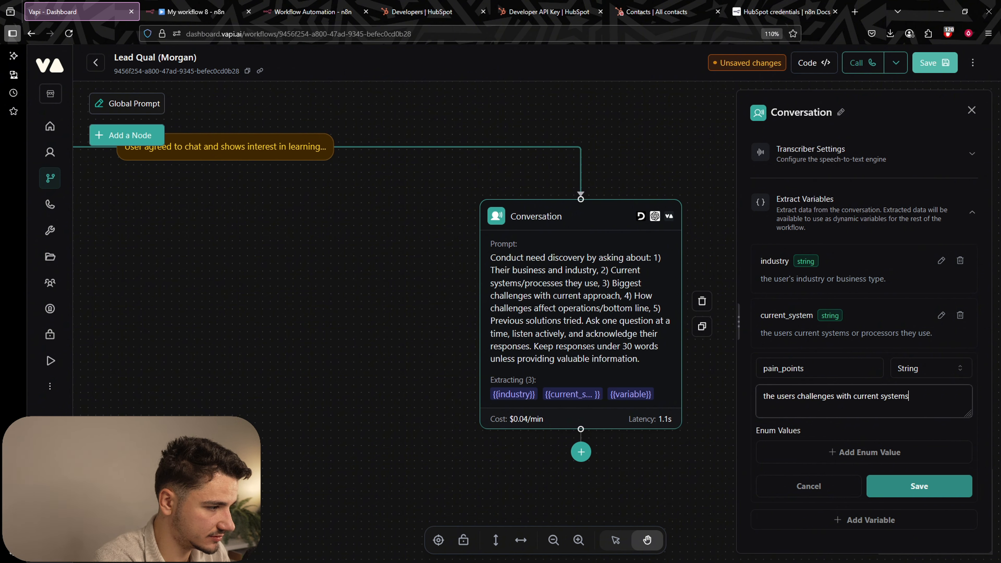
pyautogui.write(' and process')
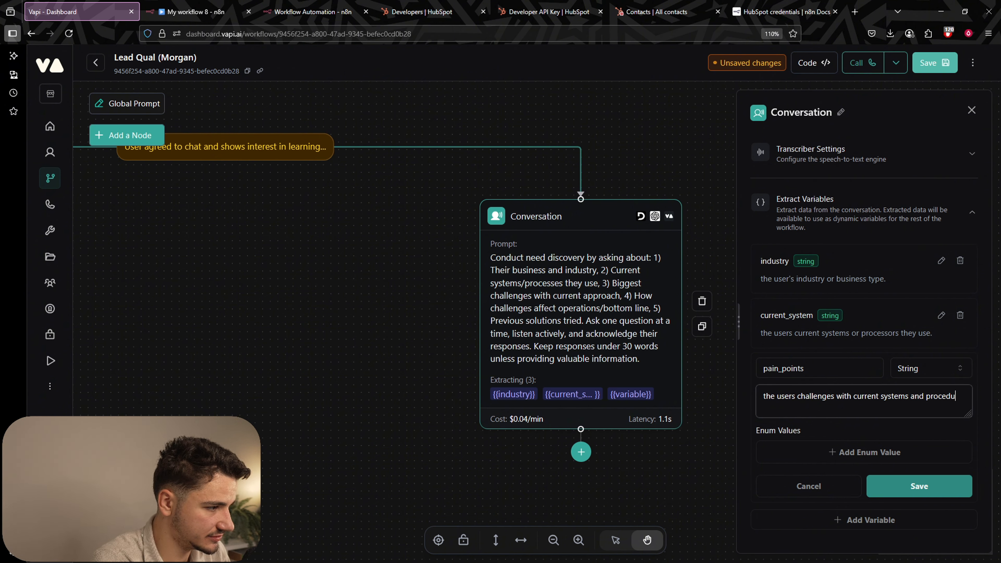
pyautogui.press('BackSpace')
pyautogui.press('BackSpace')
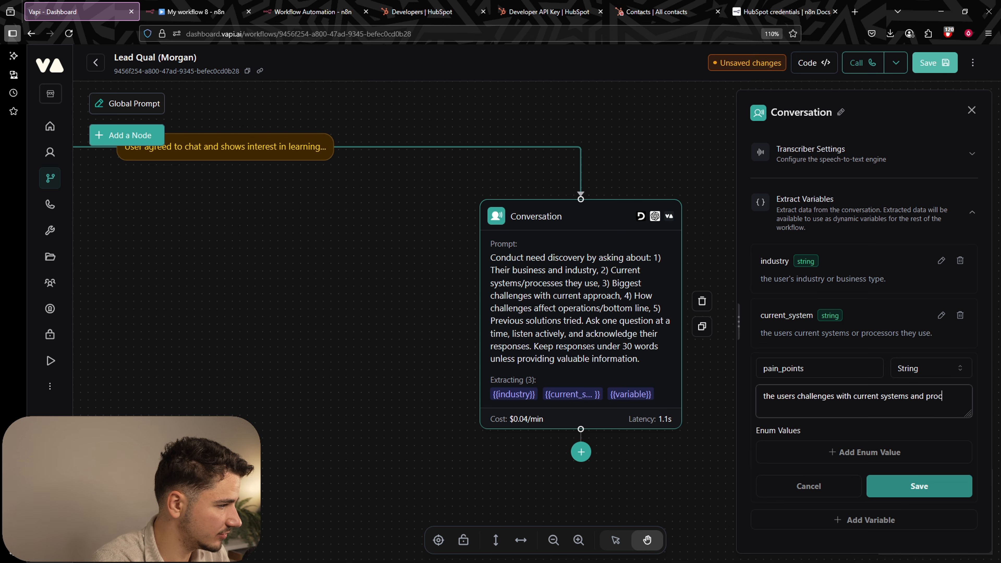
pyautogui.press('BackSpace')
pyautogui.press('BackSpace')
pyautogui.press('BackSpace')
pyautogui.press('BackSpace')
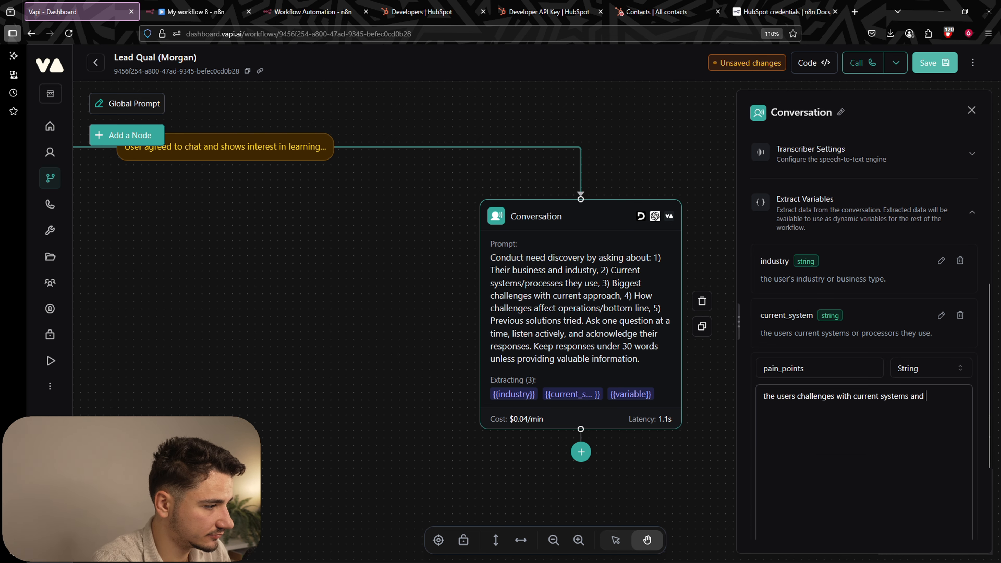
pyautogui.write('processors.')
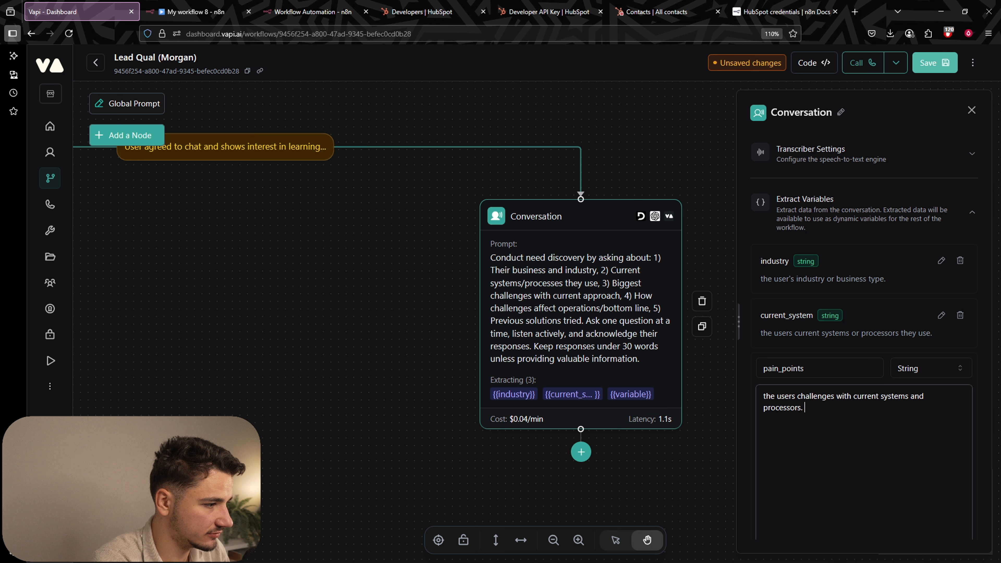
pyautogui.press('Return')
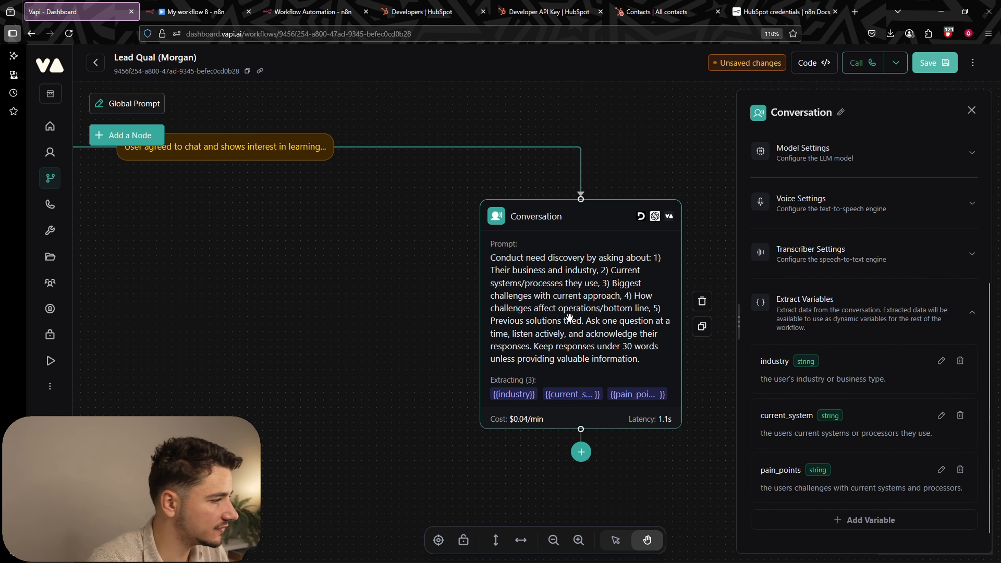
pyautogui.click(800, 489)
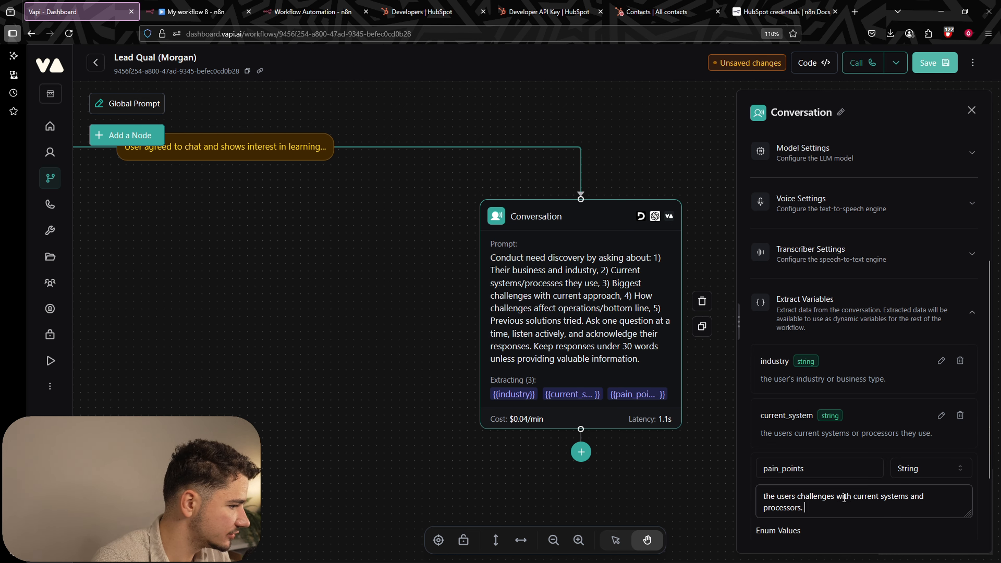
pyautogui.write('And how i')
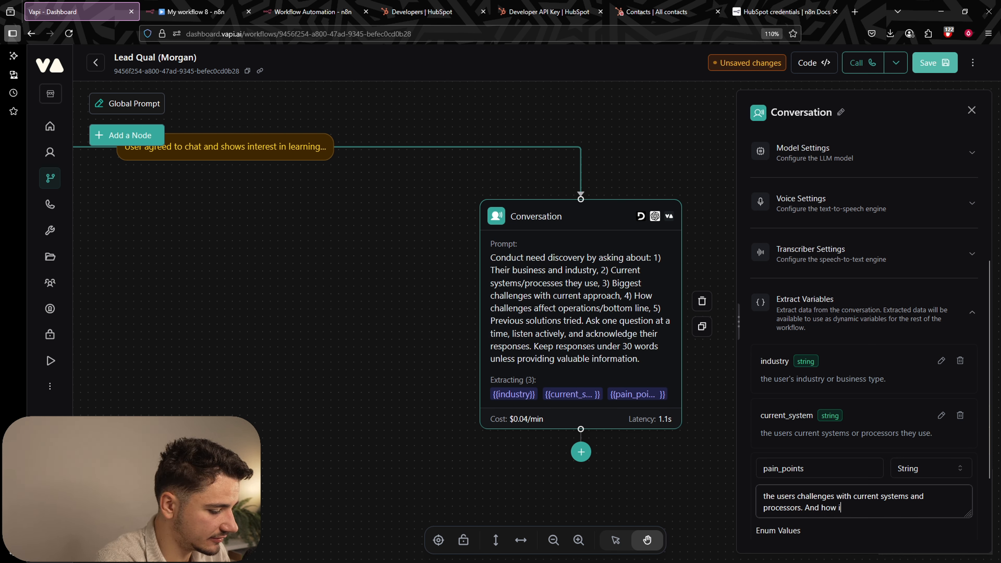
pyautogui.write('t has aff')
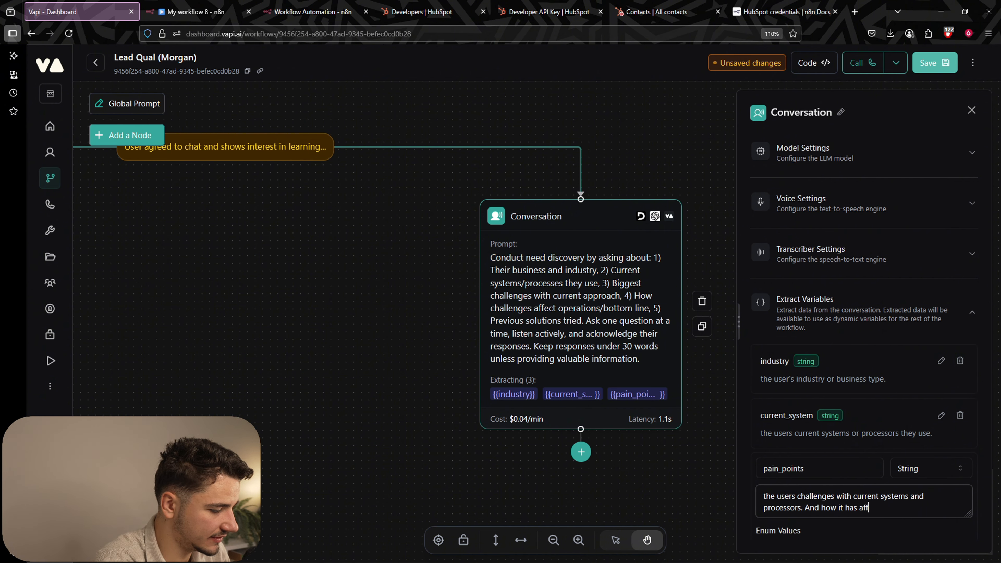
pyautogui.write('ected their business.')
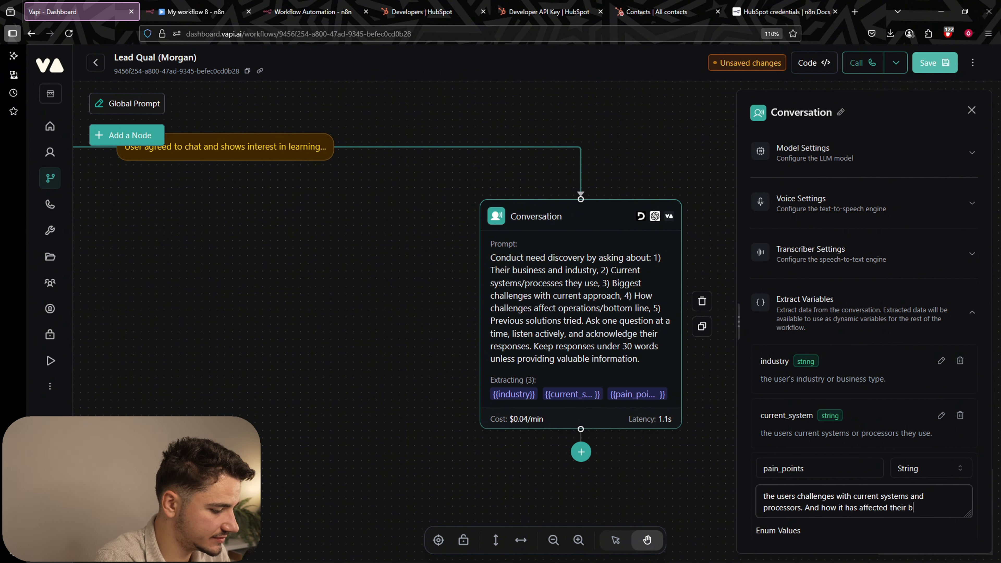
pyautogui.press('Return')
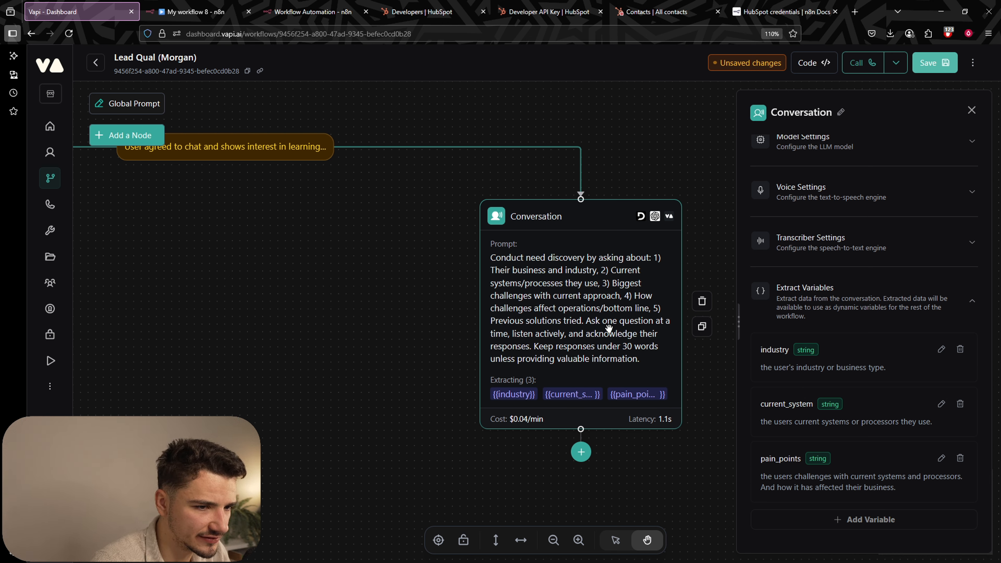
# Add a 'previous_solutions' variable for systems and processors the user tried in the past, then save.
pyautogui.click(864, 519)
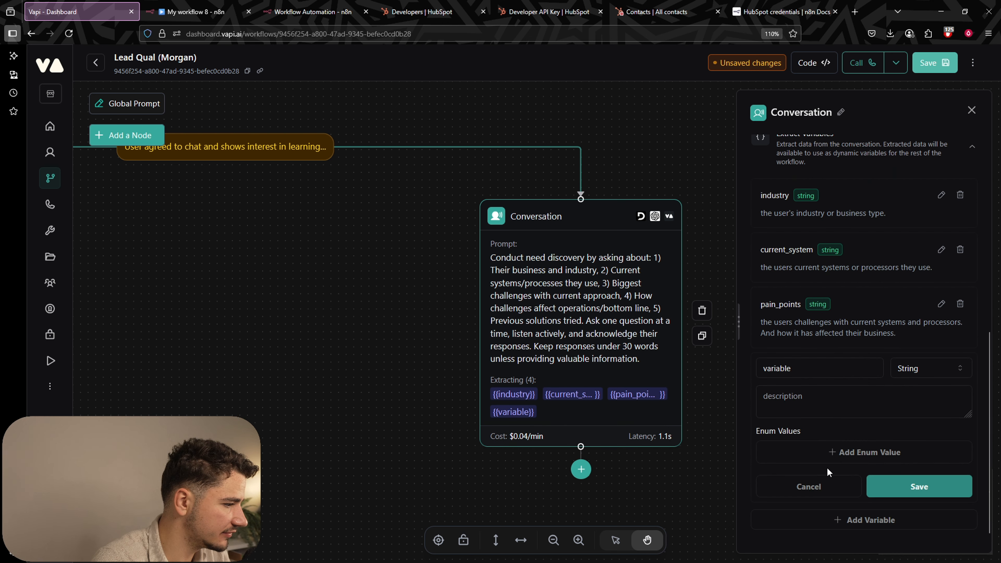
pyautogui.doubleClick(823, 370)
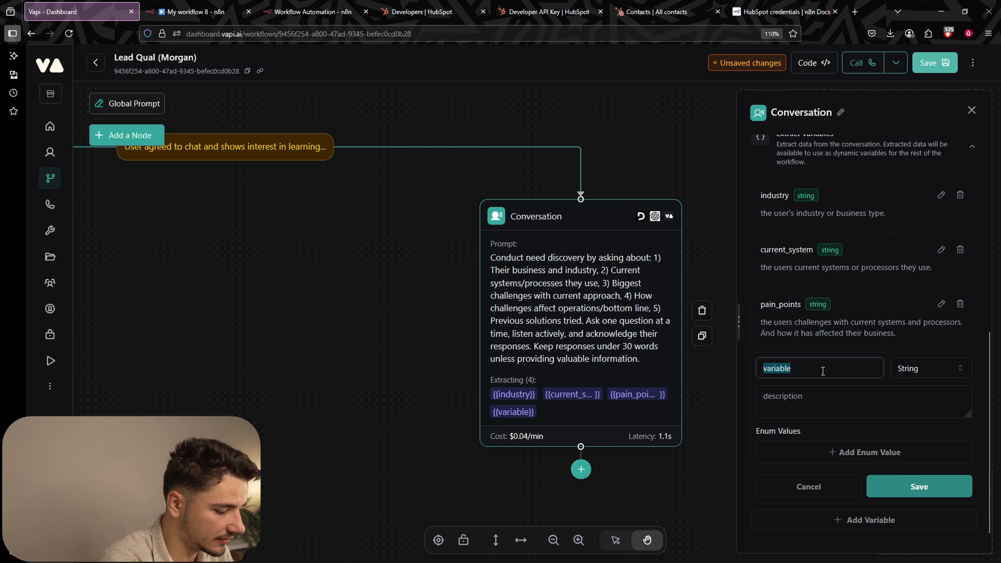
pyautogui.write('previous_solutions')
pyautogui.press('Tab')
pyautogui.write('any previous systems and processors that the user has tried in the ')
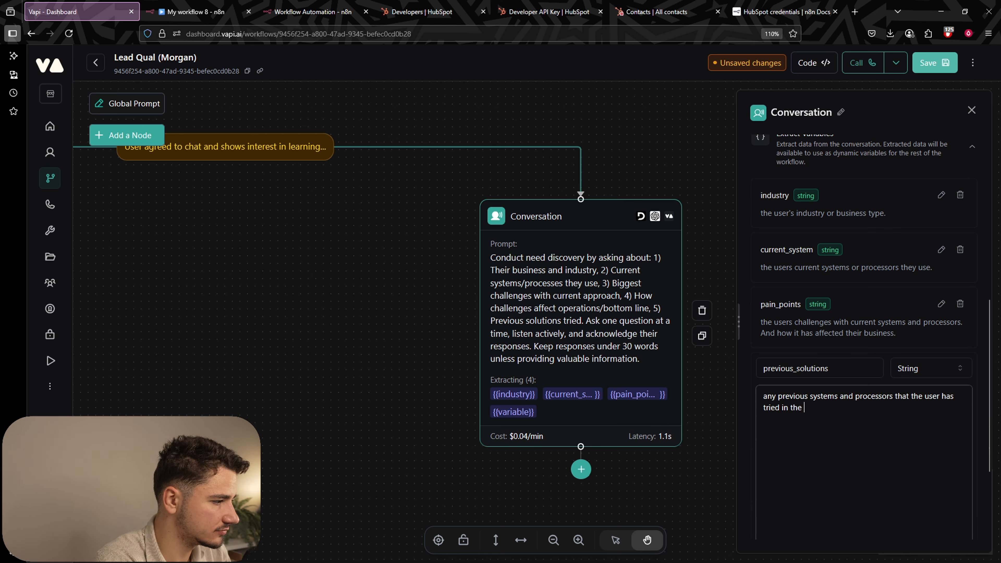
pyautogui.write('past.')
pyautogui.scroll(-4, 854, 336)
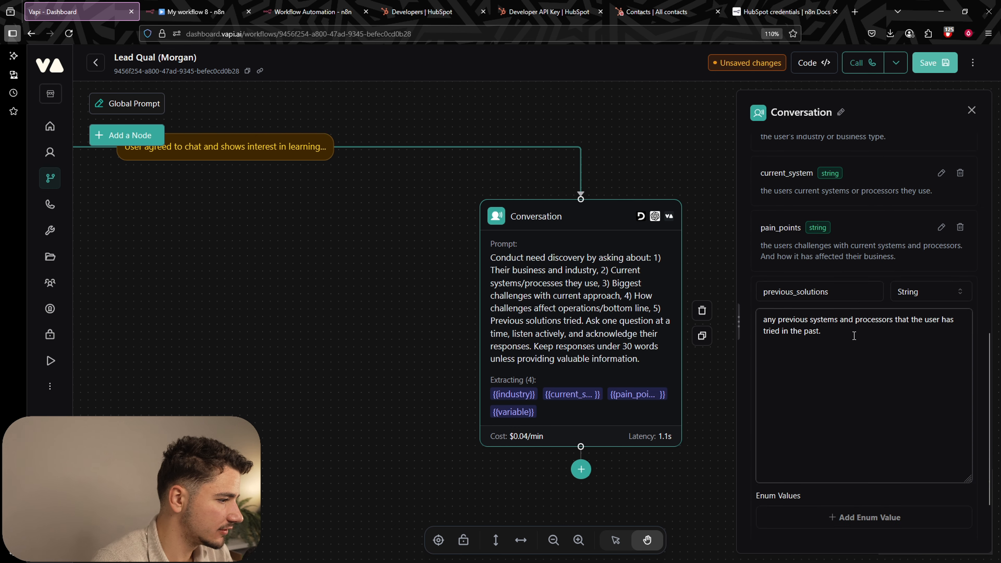
pyautogui.click(944, 486)
pyautogui.click(934, 62)
pyautogui.click(490, 451)
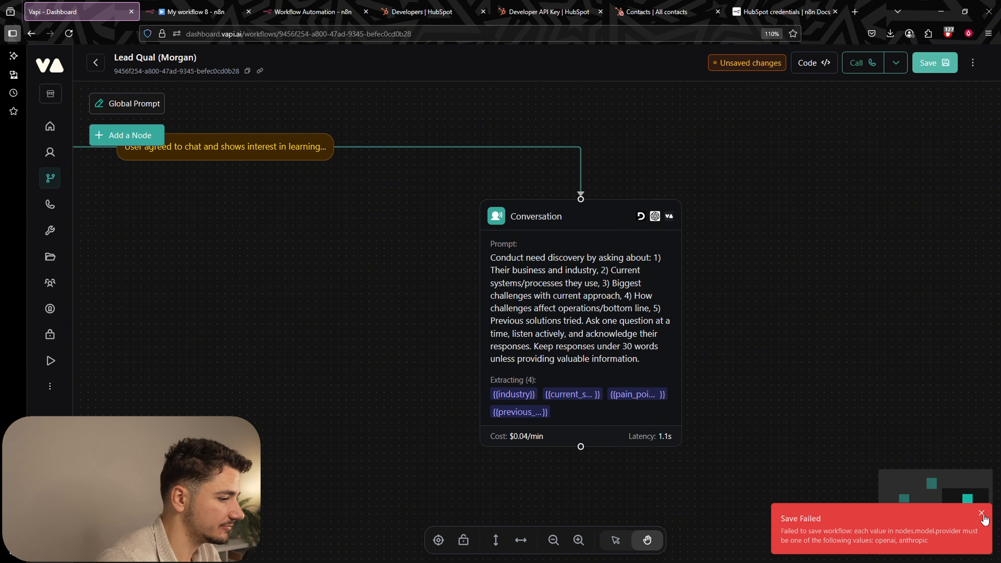
pyautogui.moveTo(881, 397); pyautogui.dragTo(852, 329)
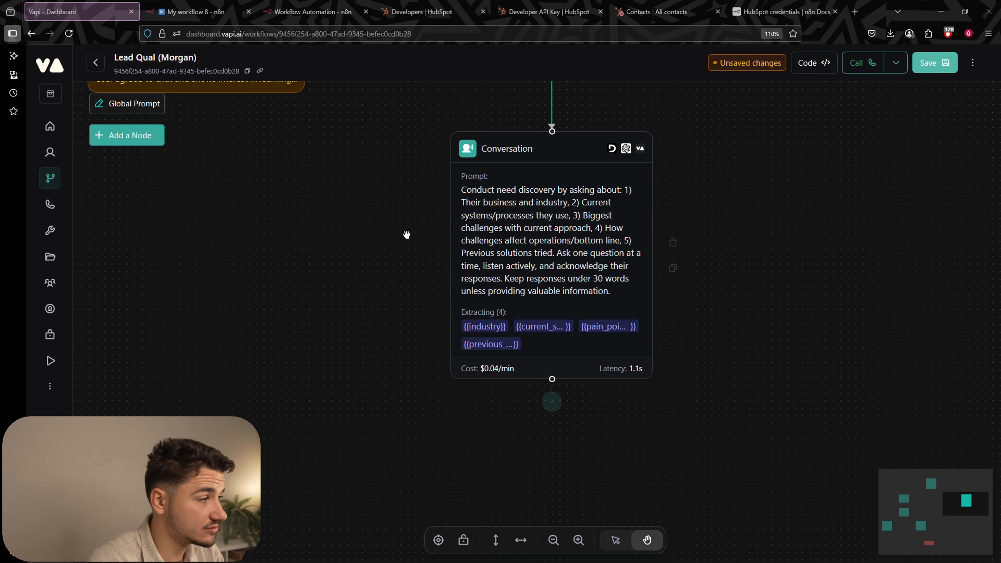
# Zoom out over the whole workflow, then recentre the view on the discovery node.
pyautogui.scroll(-5, 757, 318)
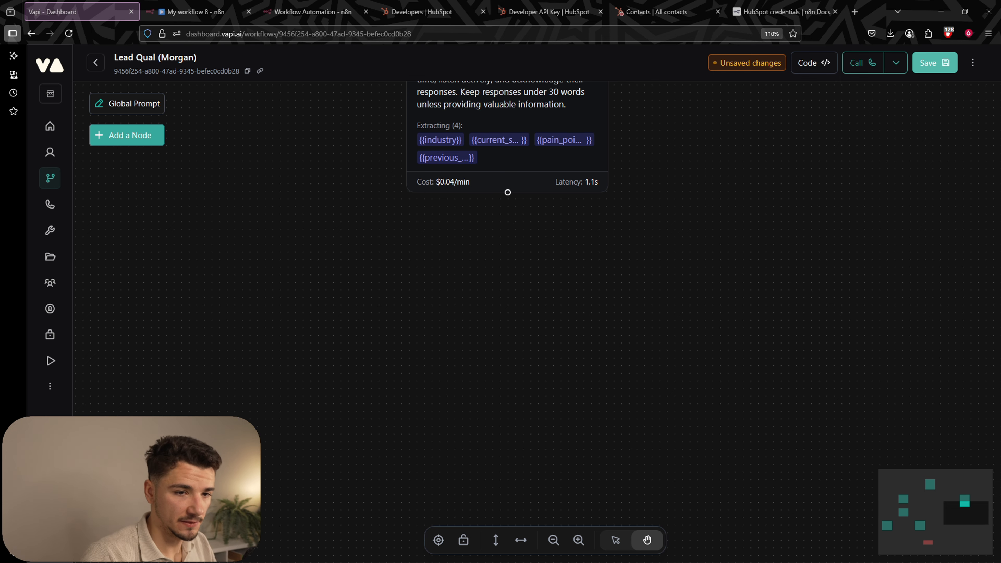
pyautogui.scroll(-5, 453, 255)
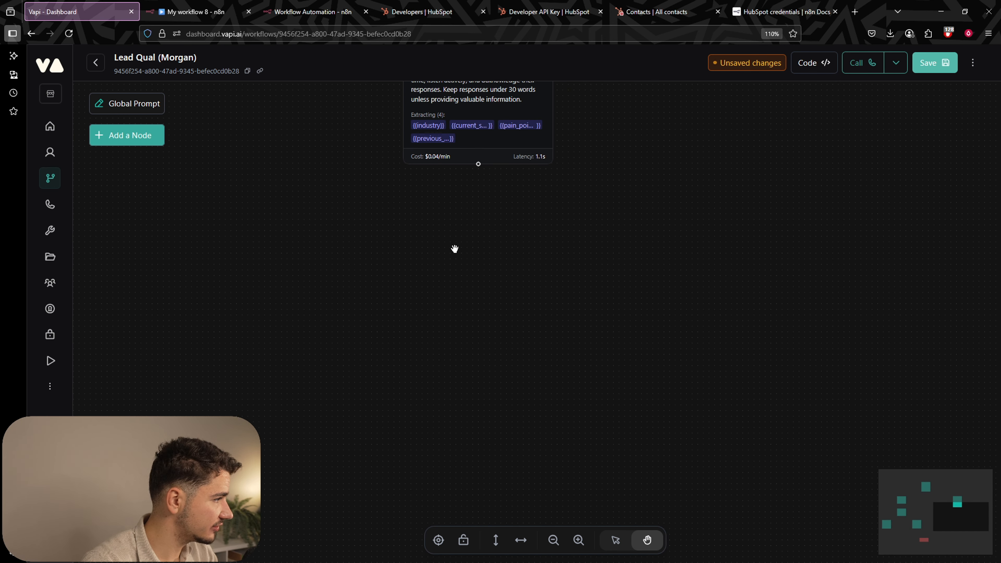
pyautogui.moveTo(560, 351); pyautogui.dragTo(655, 465)
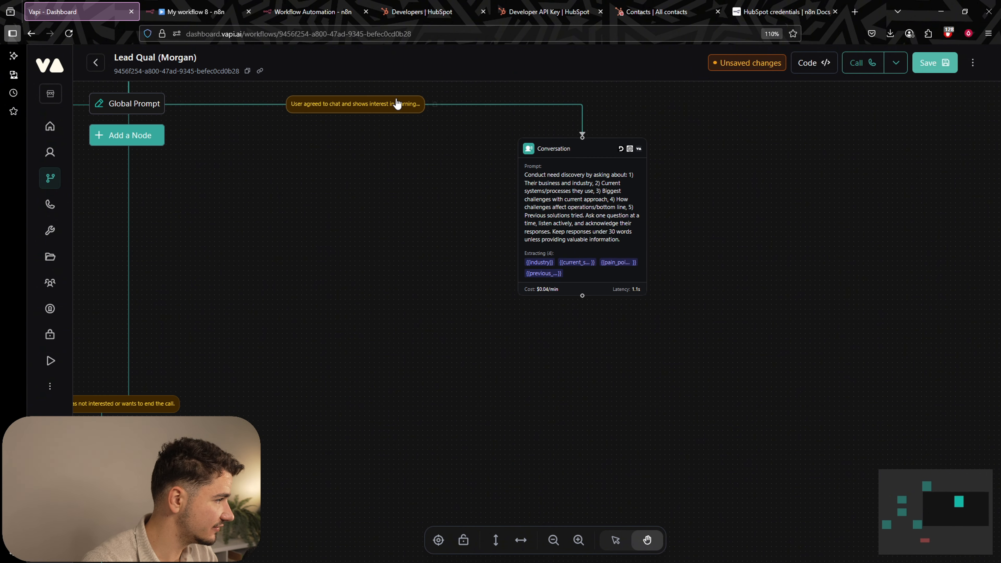
pyautogui.scroll(-6, 521, 264)
pyautogui.scroll(5, 528, 340)
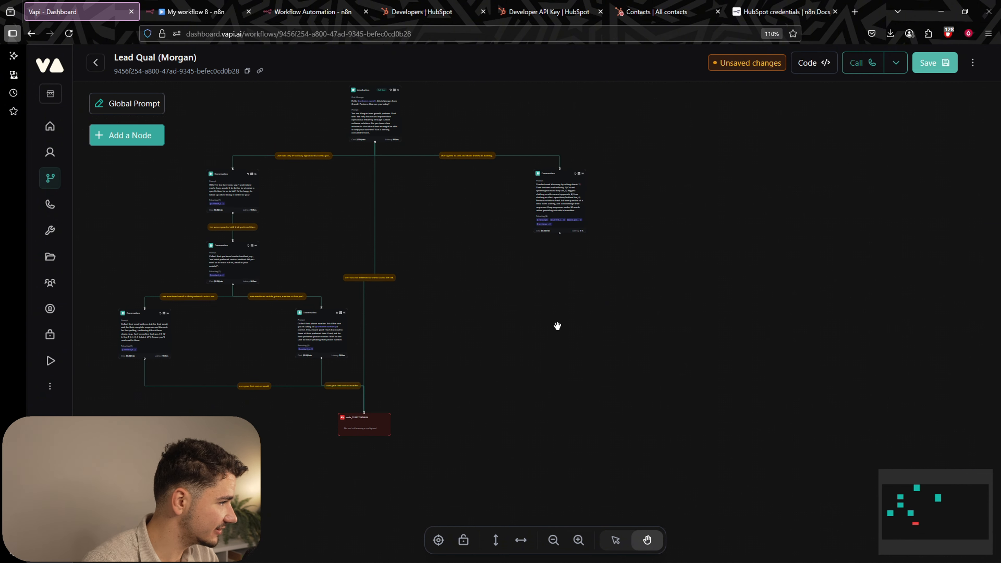
pyautogui.moveTo(623, 288); pyautogui.dragTo(598, 282)
# Add two Conversation nodes and connect the discovery node to each of them.
pyautogui.click(158, 139)
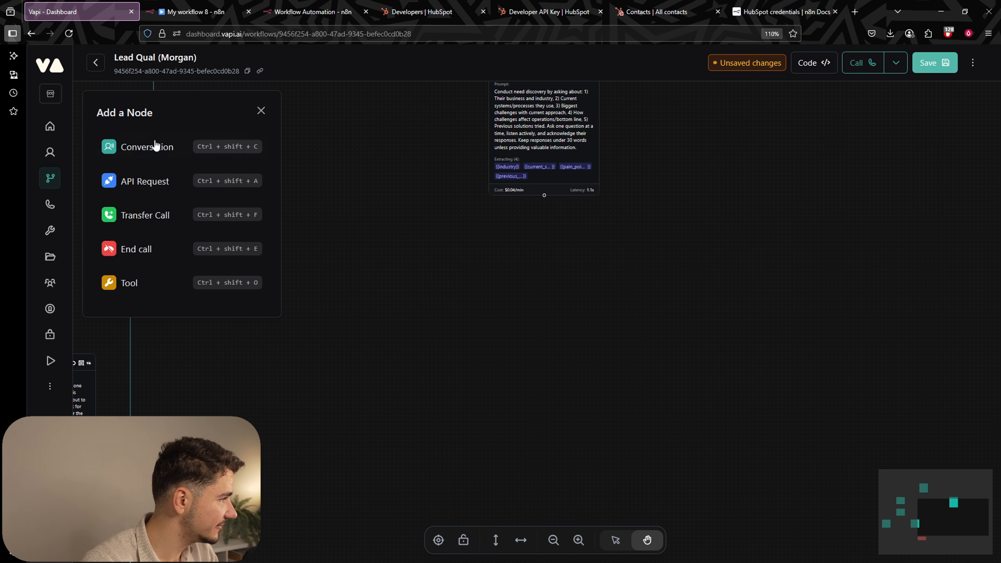
pyautogui.click(160, 158)
pyautogui.moveTo(548, 325); pyautogui.dragTo(410, 277)
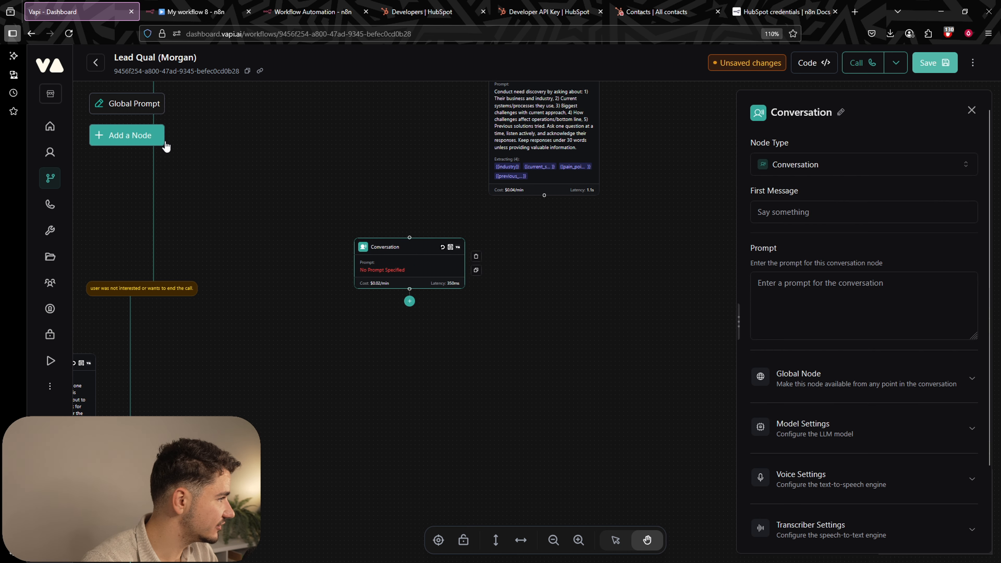
pyautogui.click(132, 137)
pyautogui.click(146, 147)
pyautogui.moveTo(411, 351); pyautogui.dragTo(690, 281)
pyautogui.click(560, 273)
pyautogui.click(584, 273)
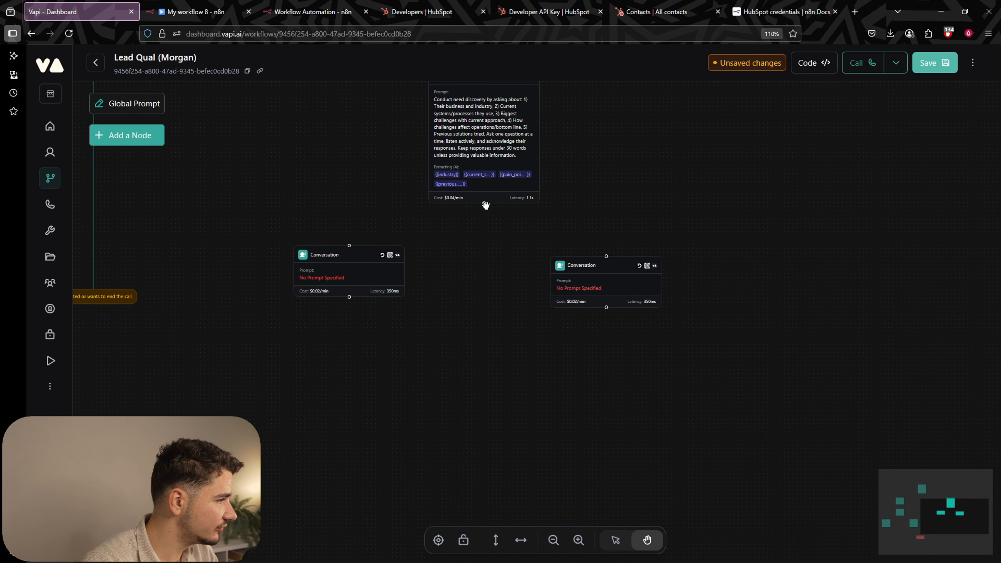
pyautogui.moveTo(484, 203); pyautogui.dragTo(649, 275)
pyautogui.click(356, 268)
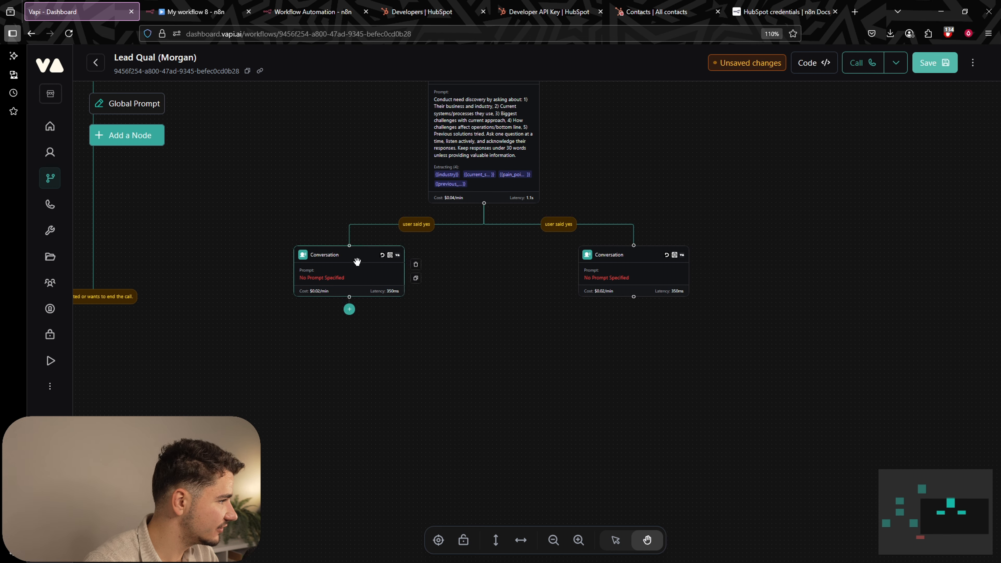
pyautogui.moveTo(356, 269); pyautogui.dragTo(354, 396)
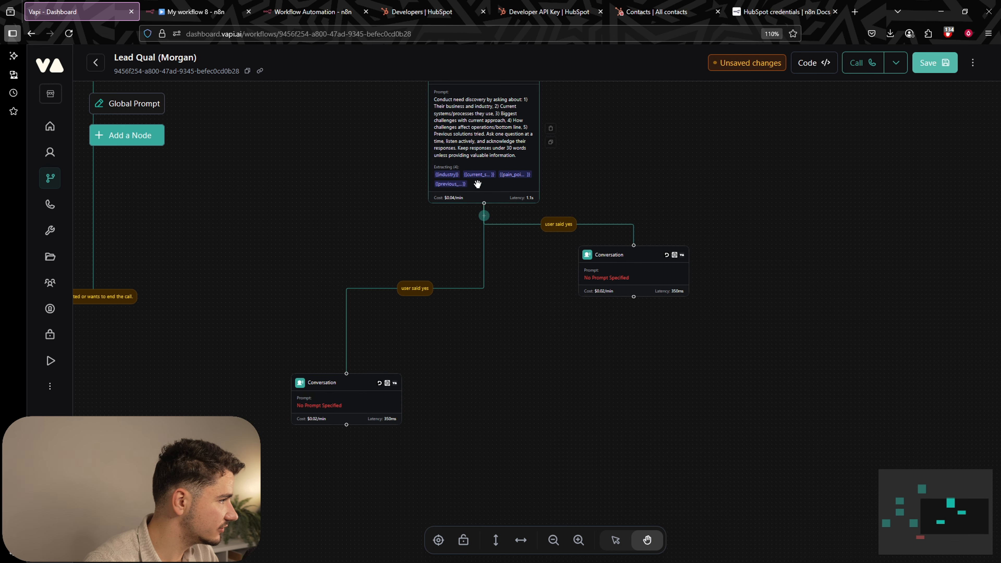
# Set the branch conditions to sufficient and insufficient information gathered about the user's business, then save.
pyautogui.click(419, 296)
pyautogui.click(827, 190)
pyautogui.hotkey('ctrl', 'a')
pyautogui.write('su')
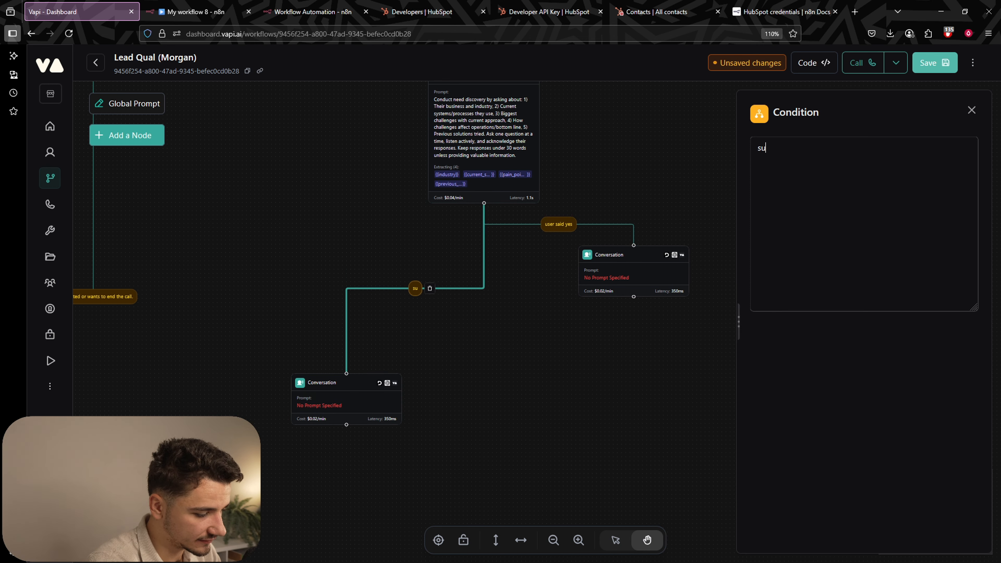
pyautogui.write('fficient information gathered about the users business and situation.')
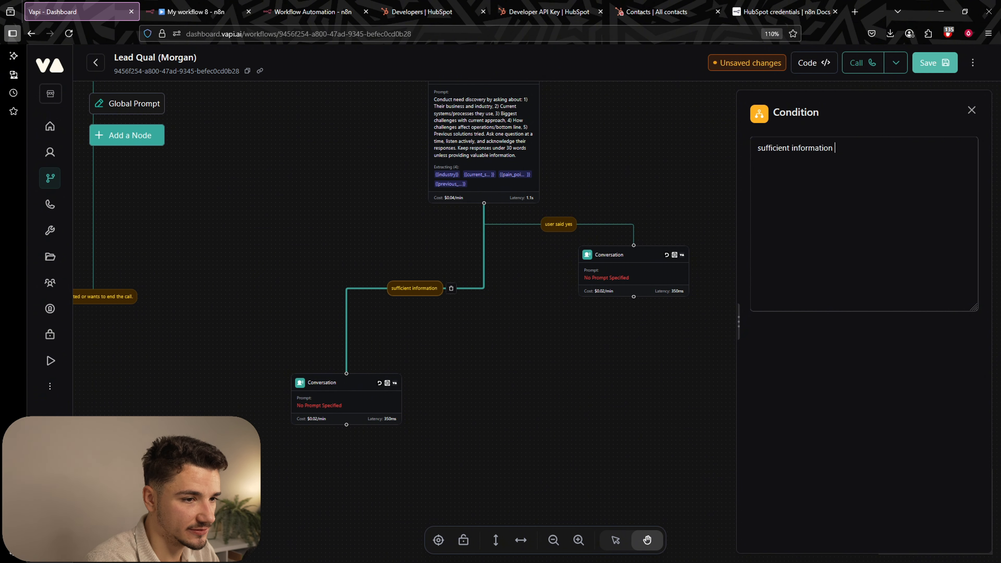
pyautogui.hotkey('ctrl', 'a')
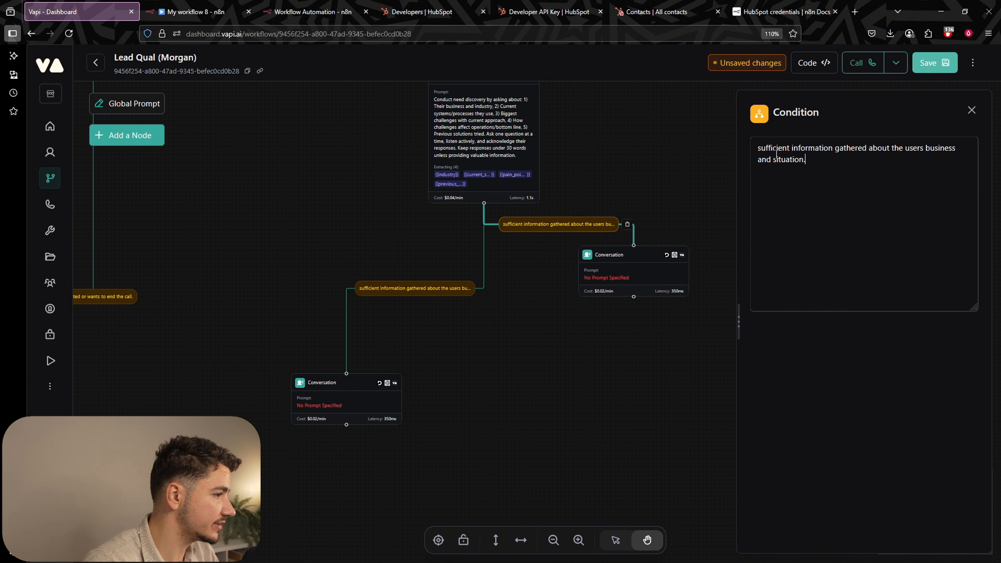
pyautogui.write('in')
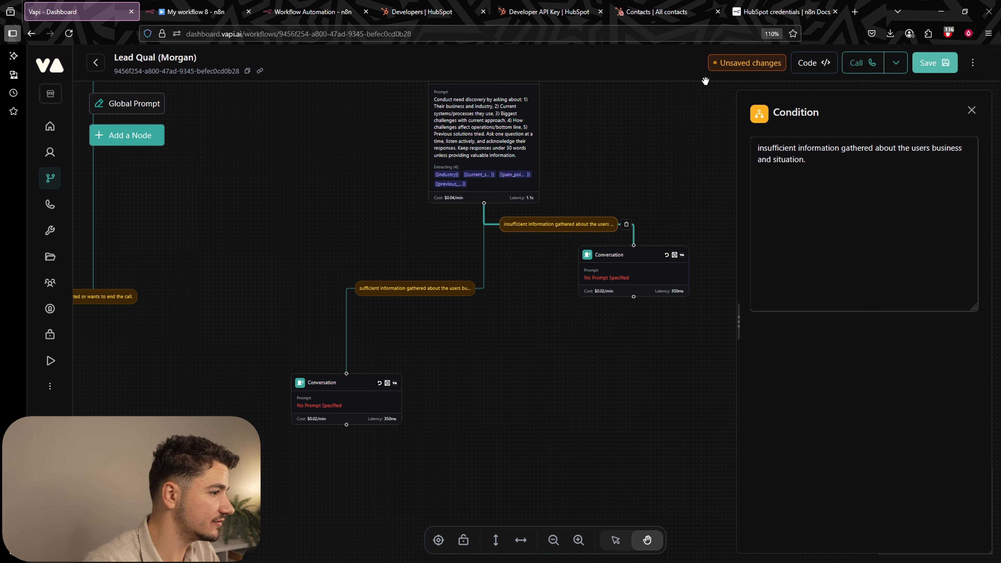
pyautogui.click(935, 62)
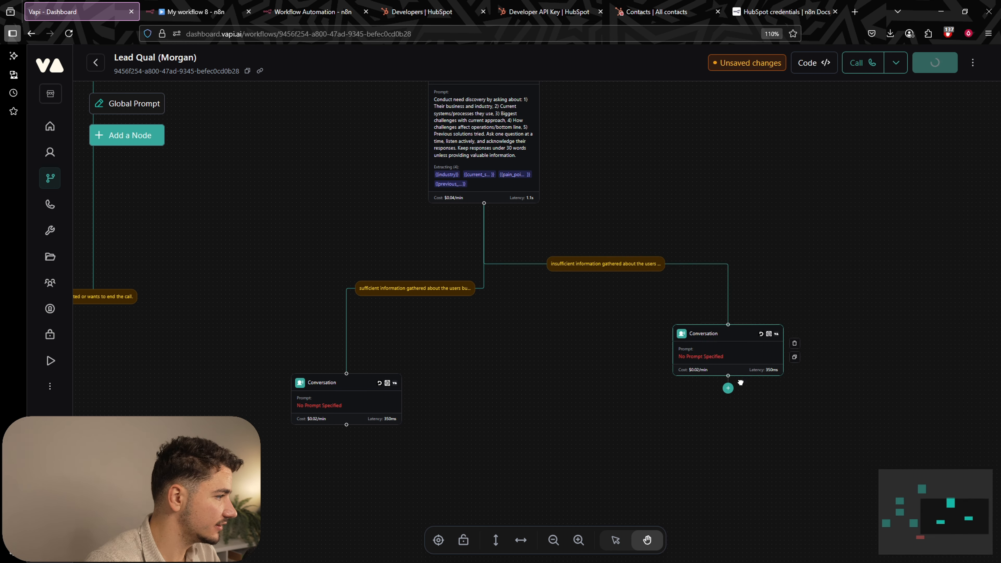
pyautogui.moveTo(740, 381); pyautogui.dragTo(722, 297)
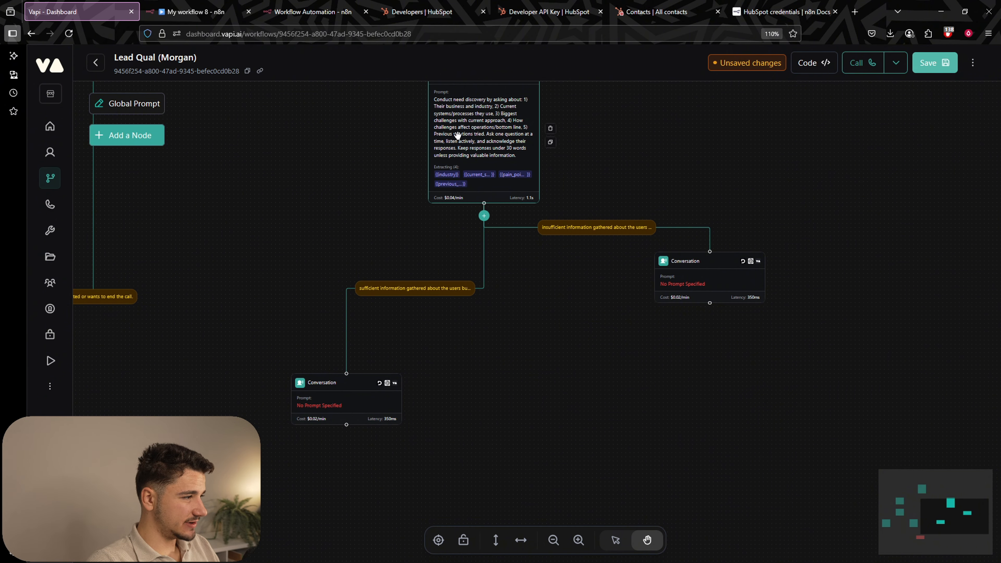
pyautogui.scroll(2, 499, 148)
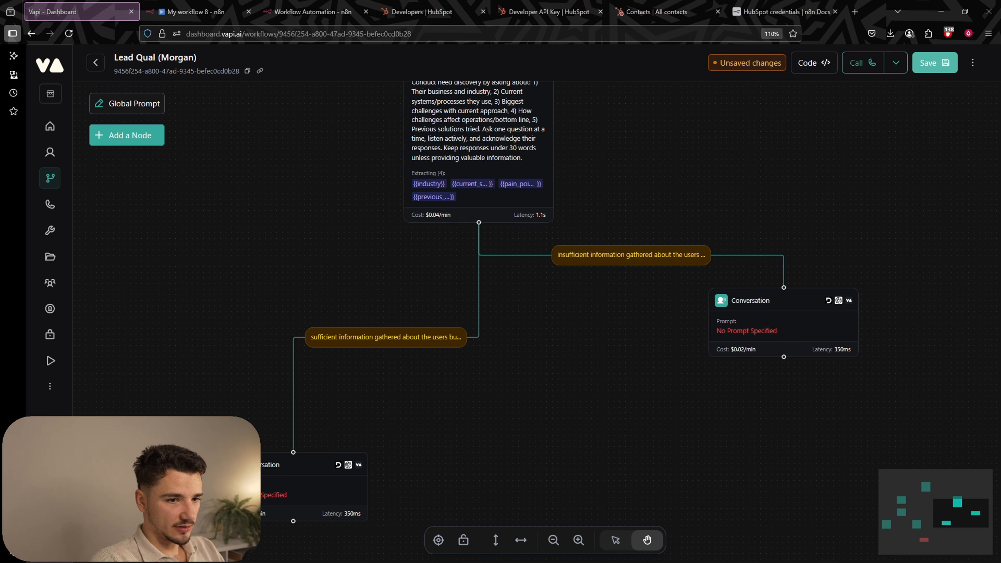
# Paste the unqualified-lead prompt into the insufficient-information node and read it over.
pyautogui.click(761, 317)
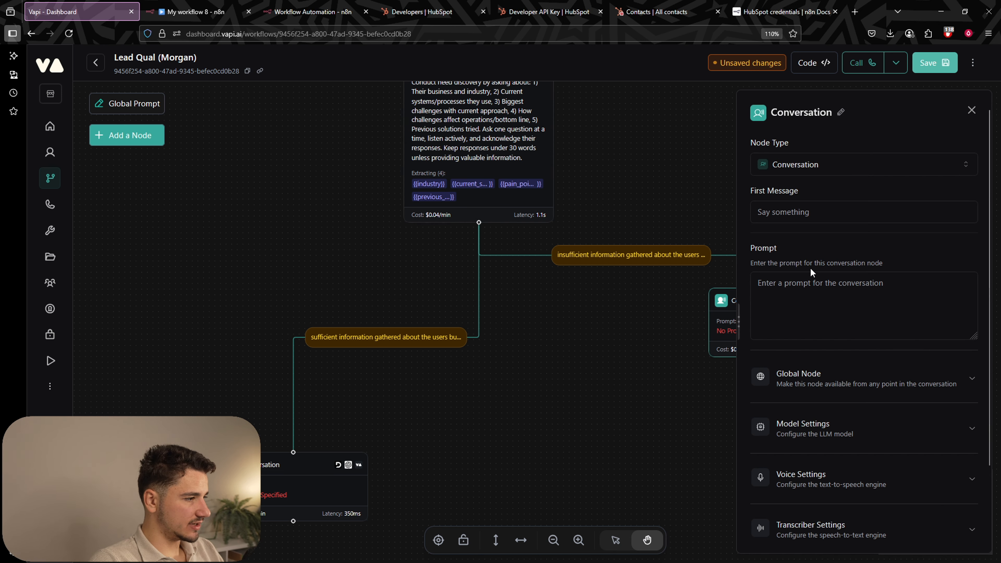
pyautogui.click(785, 307)
pyautogui.write('Pry deeper into their business, and confirm their specific industry and primary point points for the current systems and processes the have in place.')
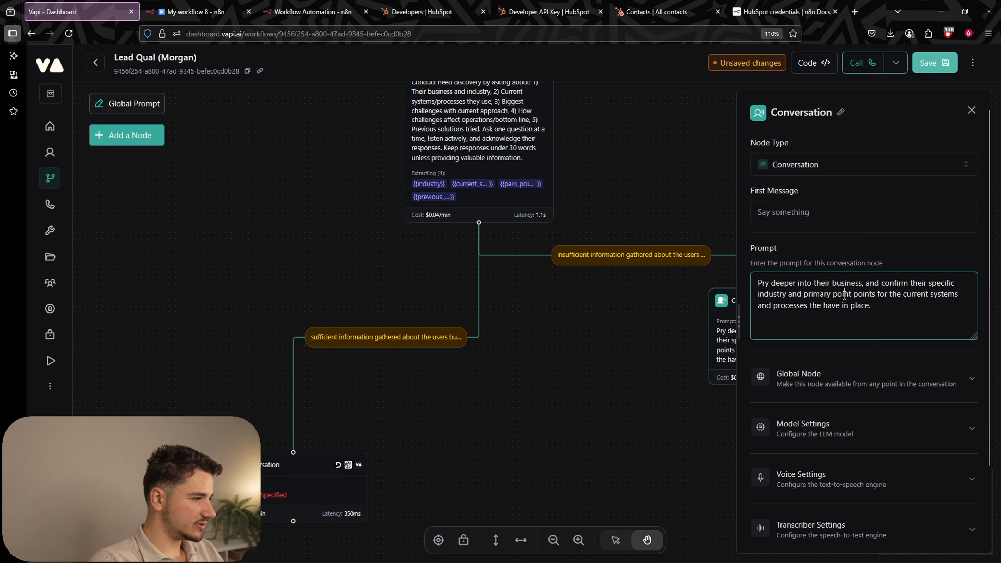
pyautogui.moveTo(864, 285); pyautogui.dragTo(896, 284)
pyautogui.moveTo(896, 284); pyautogui.dragTo(943, 284)
pyautogui.click(942, 285)
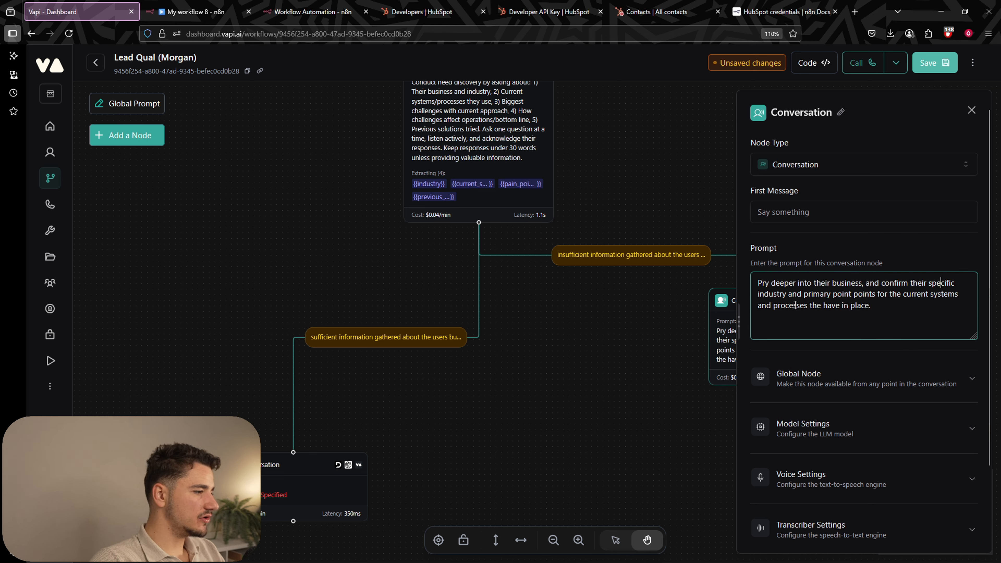
pyautogui.moveTo(773, 295); pyautogui.dragTo(884, 306)
pyautogui.click(883, 307)
pyautogui.moveTo(811, 296); pyautogui.dragTo(931, 311)
pyautogui.click(930, 312)
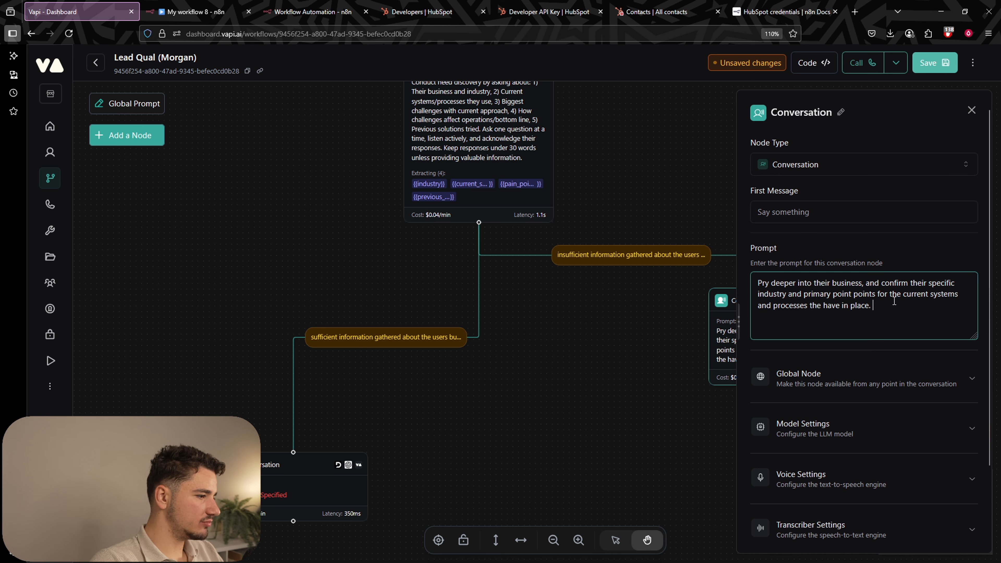
pyautogui.moveTo(878, 296); pyautogui.dragTo(943, 302)
pyautogui.click(943, 302)
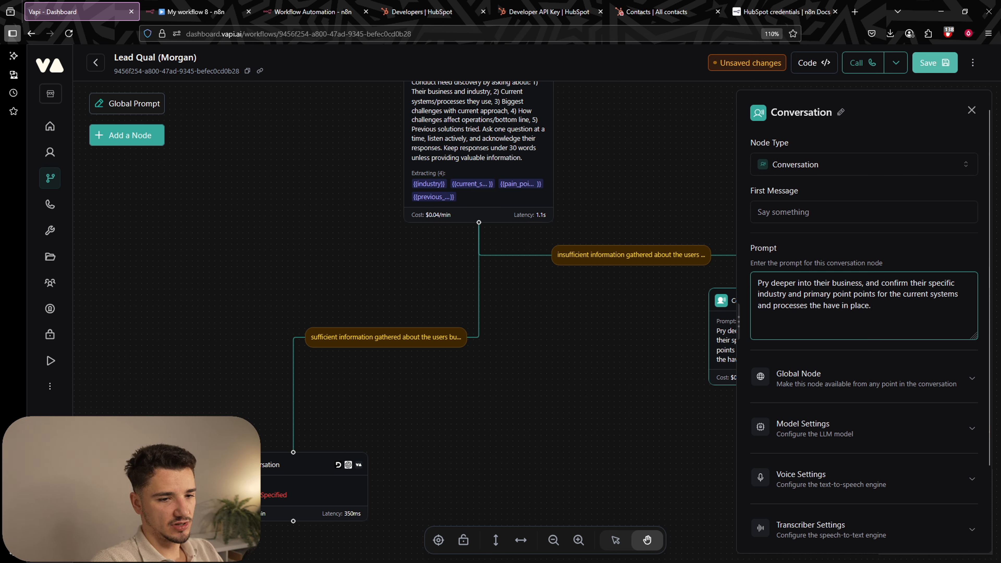
# Look at the need-discovery node's extracted variables for reference.
pyautogui.hotkey('alt', 'Tab')
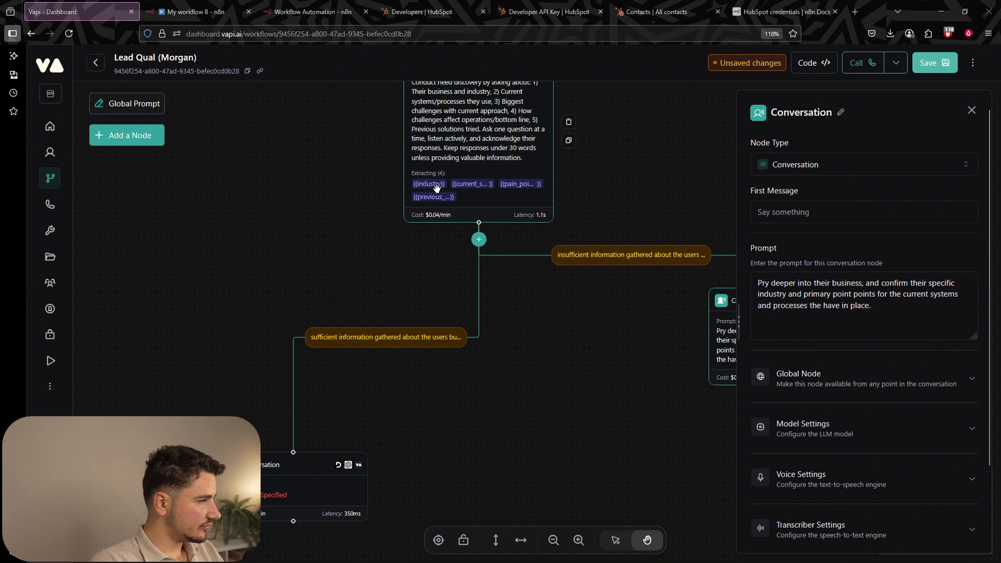
pyautogui.click(428, 188)
pyautogui.scroll(-3, 863, 503)
pyautogui.click(849, 489)
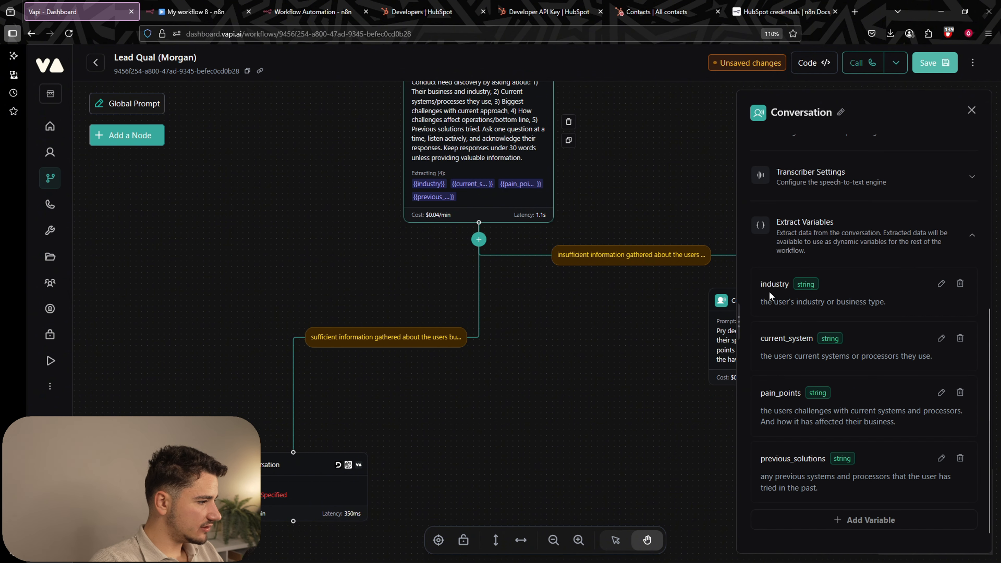
# Add an extracted variable 'indsutry' to the Pry-deeper node, with a description starting 'the us'.
pyautogui.click(723, 351)
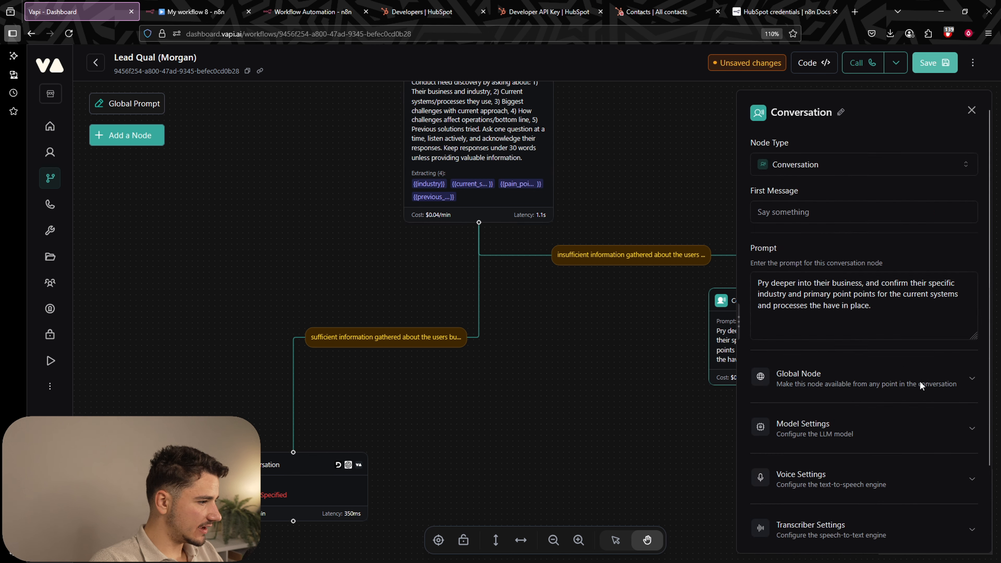
pyautogui.scroll(-3, 906, 390)
pyautogui.click(824, 489)
pyautogui.click(840, 524)
pyautogui.scroll(-1, 865, 424)
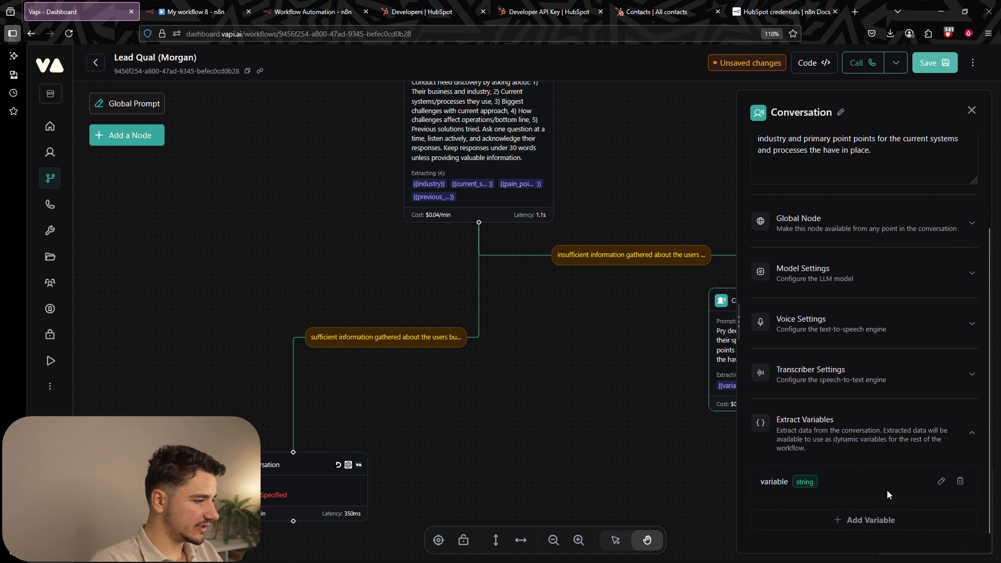
pyautogui.click(940, 482)
pyautogui.write('indsutry')
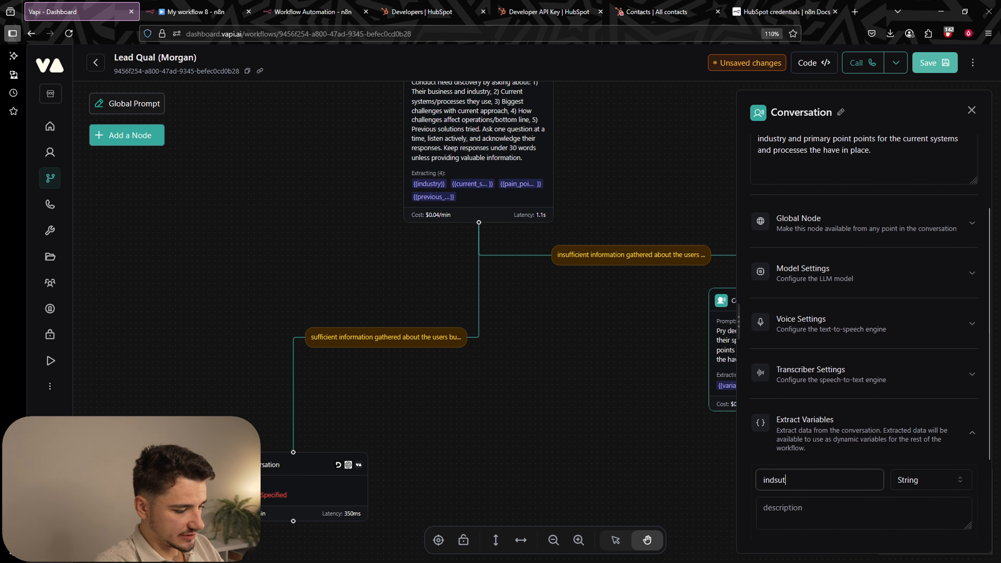
pyautogui.press('Tab')
pyautogui.write('the us')
pyautogui.click(642, 132)
# Compare the extracted variables of the need-discovery and Pry-deeper nodes.
pyautogui.click(522, 146)
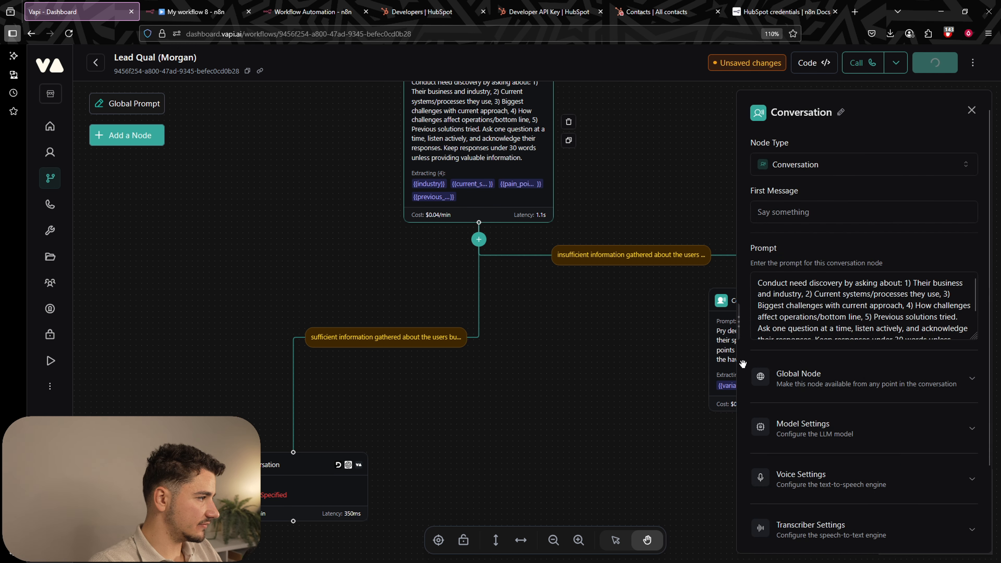
pyautogui.scroll(-2, 826, 427)
pyautogui.click(834, 508)
pyautogui.scroll(-5, 825, 440)
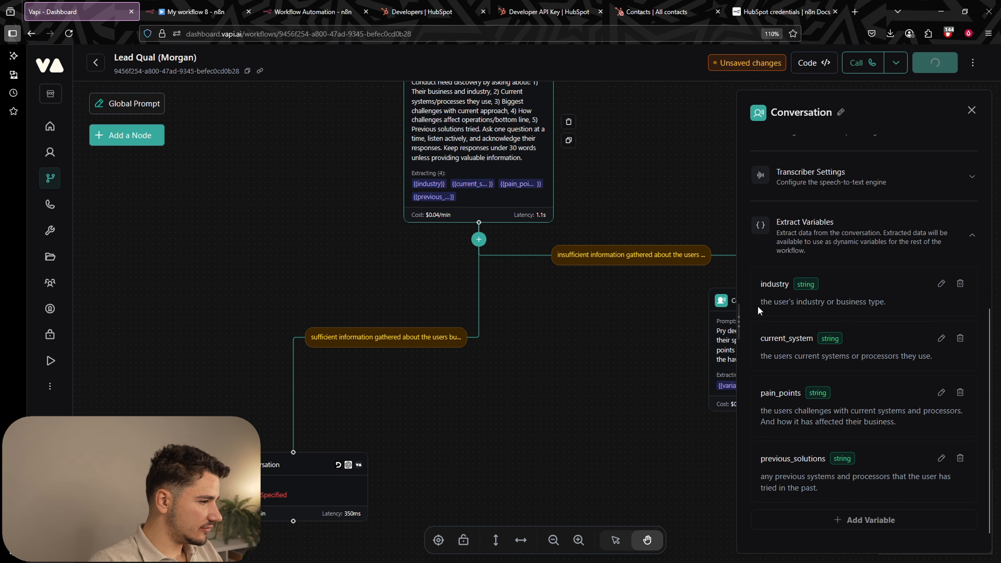
pyautogui.moveTo(732, 302); pyautogui.dragTo(830, 304)
pyautogui.click(830, 306)
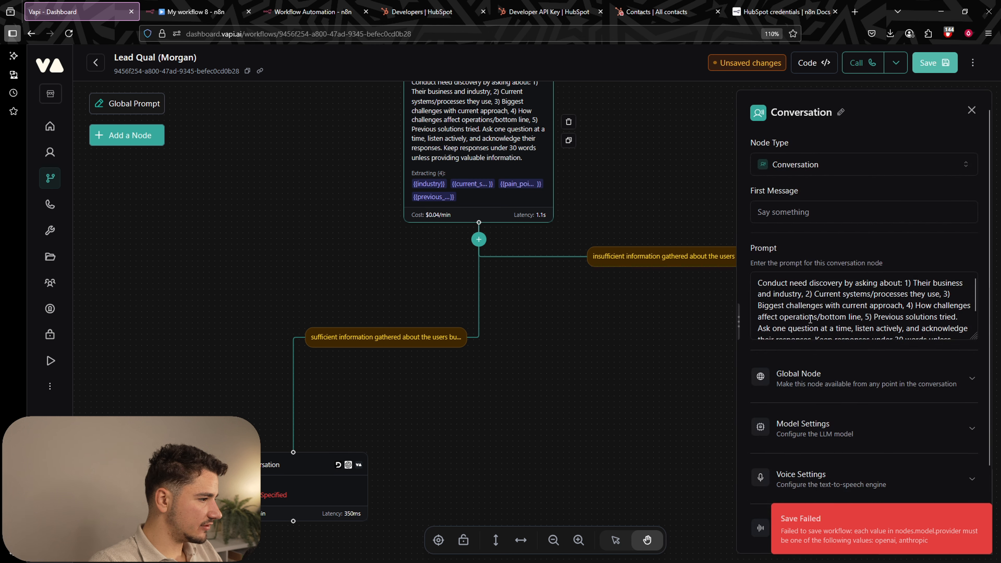
pyautogui.click(816, 494)
pyautogui.click(833, 331)
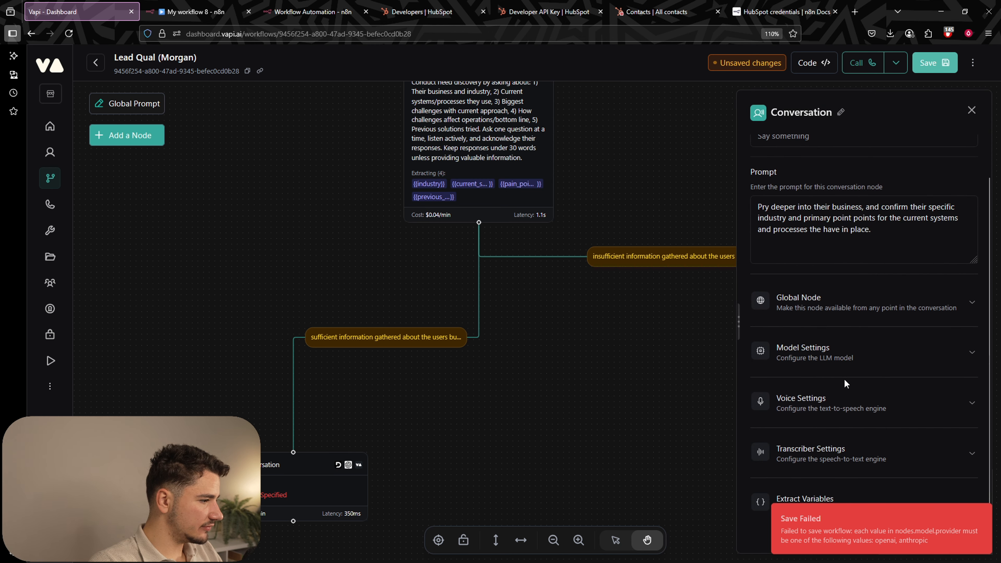
pyautogui.click(829, 498)
pyautogui.scroll(-3, 905, 489)
pyautogui.click(509, 193)
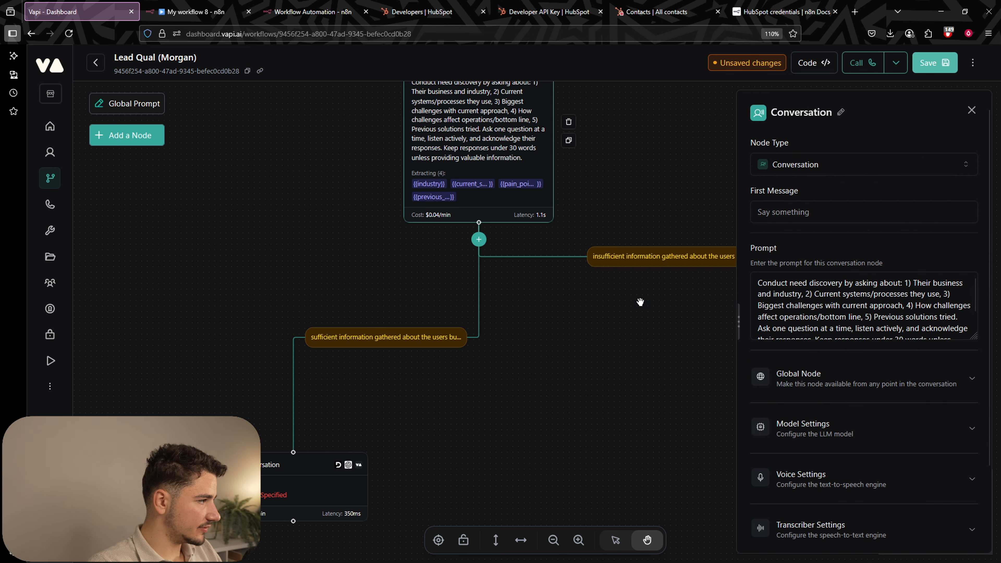
pyautogui.scroll(-3, 832, 376)
pyautogui.click(832, 504)
pyautogui.scroll(-4, 846, 419)
pyautogui.press('Escape')
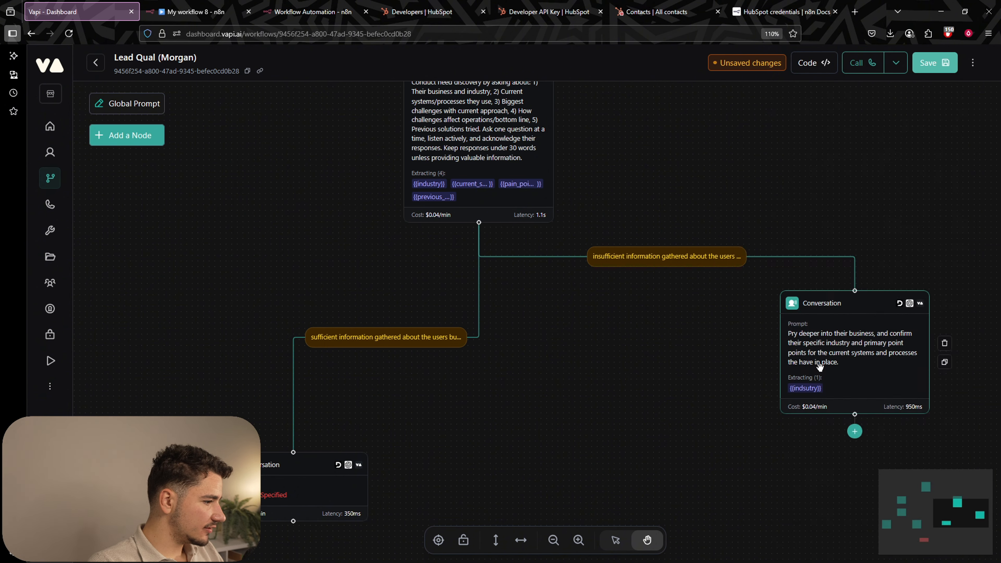
# Add a 'pain_points' variable describing the user's challenges with current systems and processes.
pyautogui.click(820, 366)
pyautogui.scroll(-3, 899, 426)
pyautogui.click(832, 501)
pyautogui.scroll(-3, 827, 474)
pyautogui.click(941, 485)
pyautogui.doubleClick(786, 484)
pyautogui.write('pain_points')
pyautogui.click(851, 514)
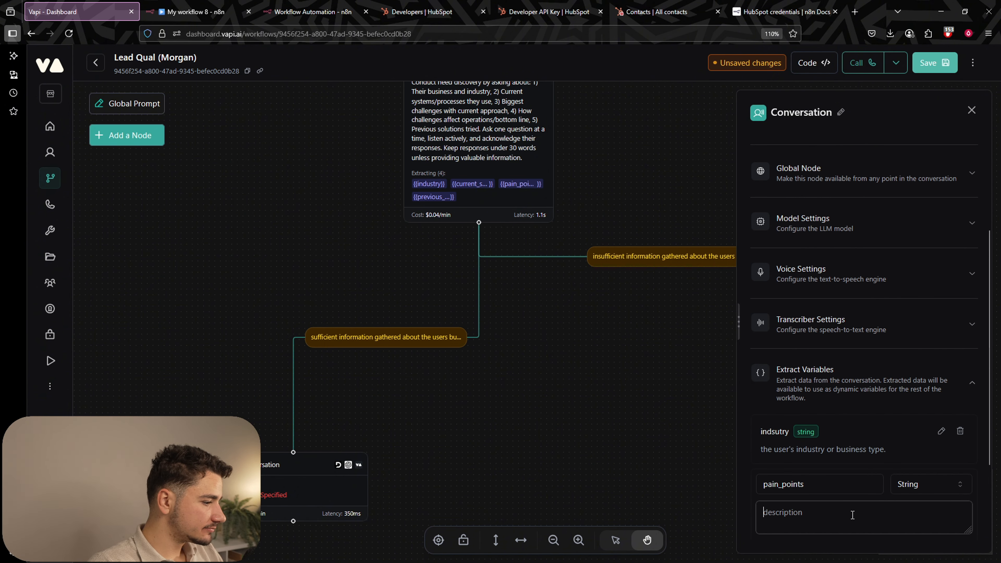
pyautogui.write('the users challenges with current systems and processes. And how it has affected their business.')
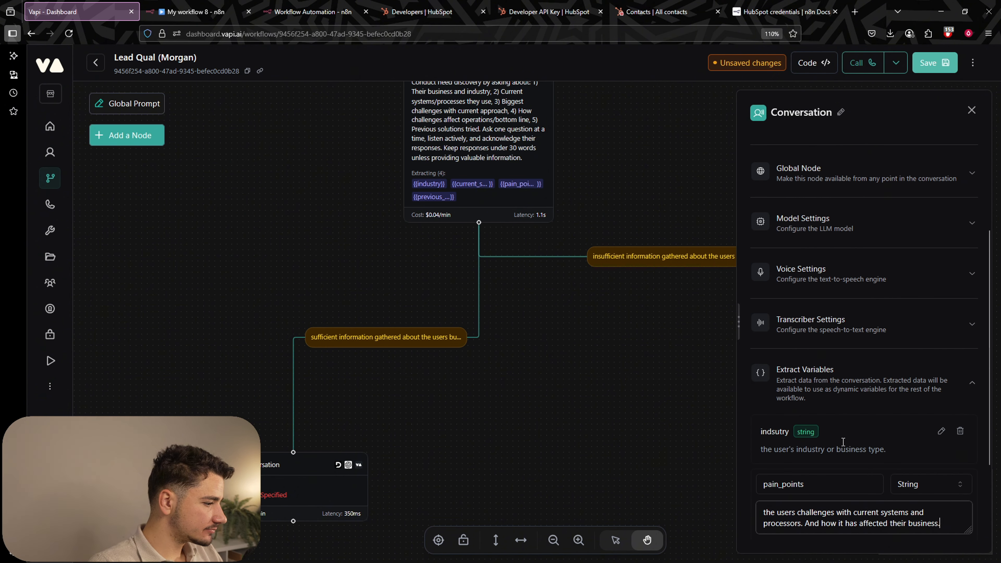
pyautogui.scroll(-3, 842, 442)
pyautogui.click(887, 489)
# Connect the Pry-deeper node to the lower-left conversation node.
pyautogui.click(972, 110)
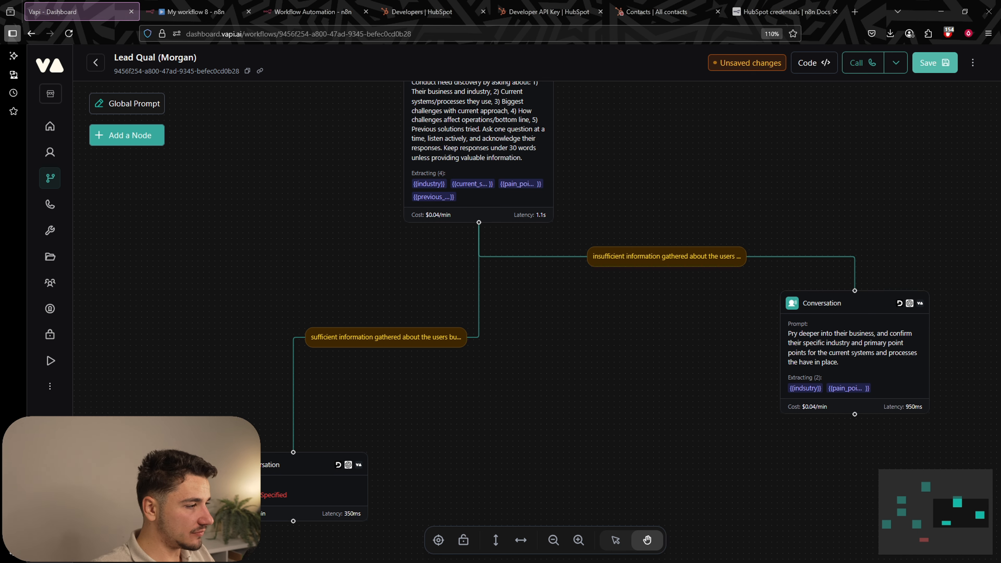
pyautogui.moveTo(649, 402); pyautogui.dragTo(572, 301)
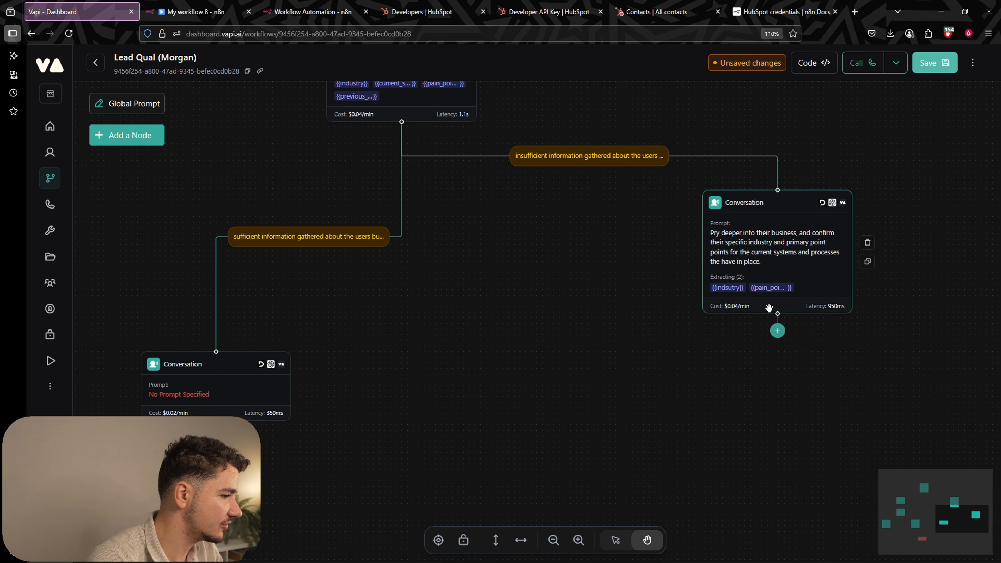
pyautogui.moveTo(777, 314); pyautogui.dragTo(216, 351)
pyautogui.moveTo(783, 467); pyautogui.dragTo(682, 362)
# Add a new conversation node below the Pry-deeper node and connect the Pry-deeper node to it.
pyautogui.scroll(-4, 681, 362)
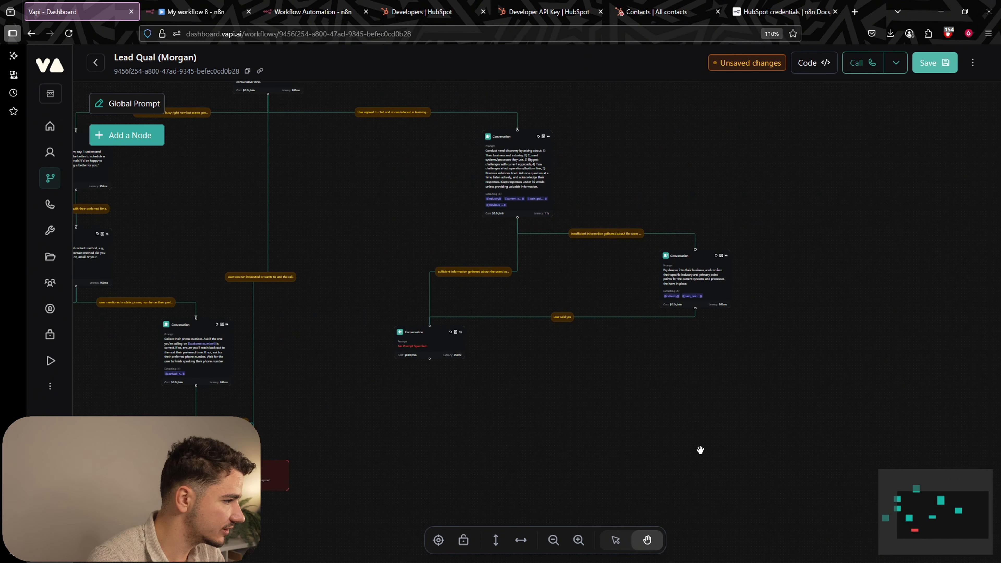
pyautogui.click(142, 134)
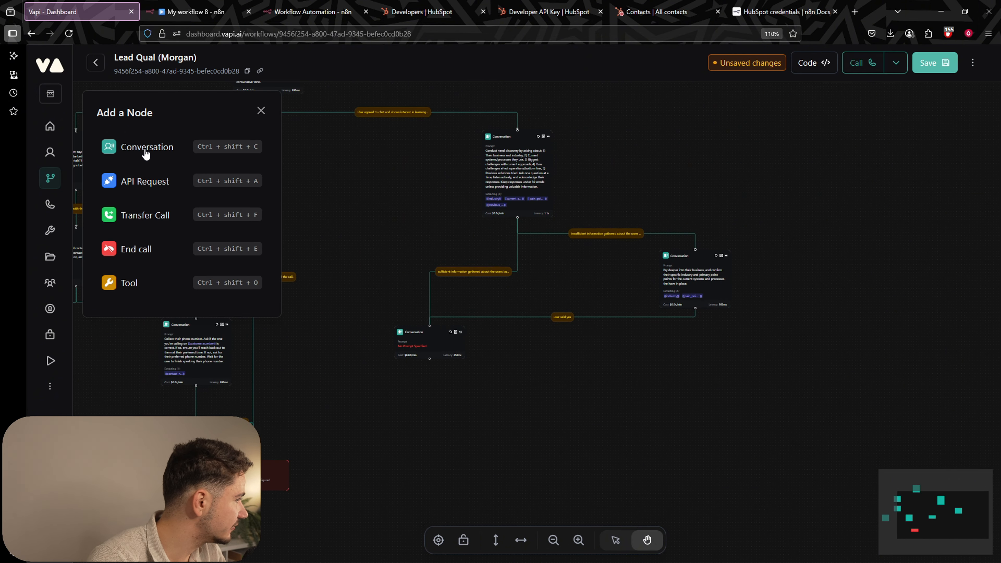
pyautogui.click(144, 152)
pyautogui.moveTo(741, 432); pyautogui.dragTo(699, 445)
pyautogui.click(686, 366)
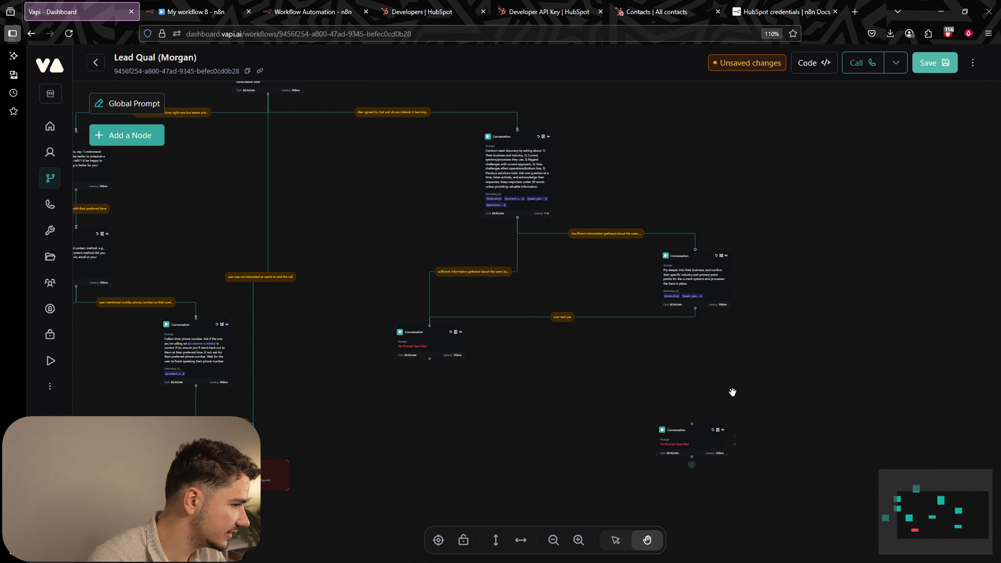
pyautogui.scroll(5, 726, 405)
pyautogui.moveTo(713, 388); pyautogui.dragTo(716, 323)
pyautogui.moveTo(679, 412); pyautogui.dragTo(700, 411)
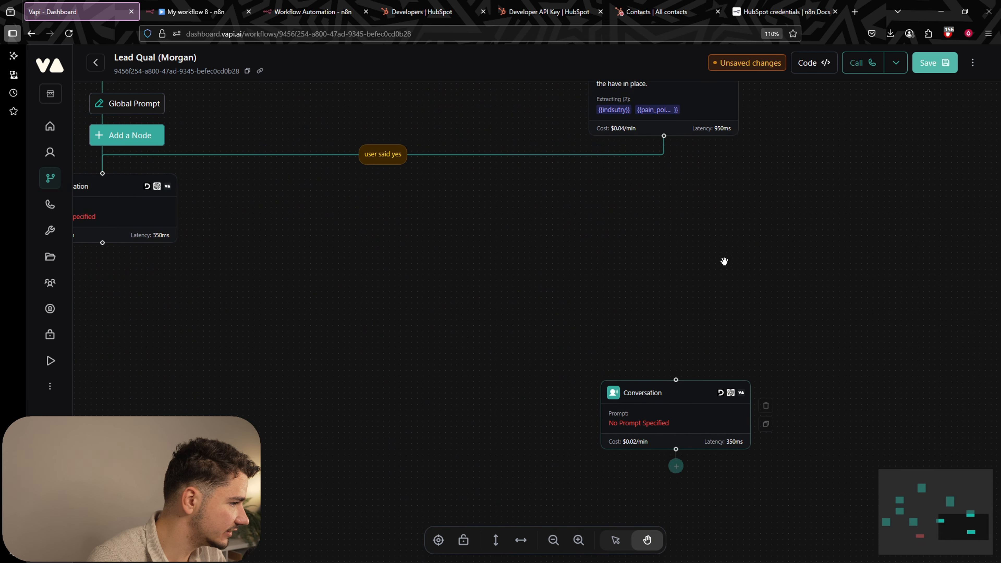
pyautogui.moveTo(663, 135); pyautogui.dragTo(676, 380)
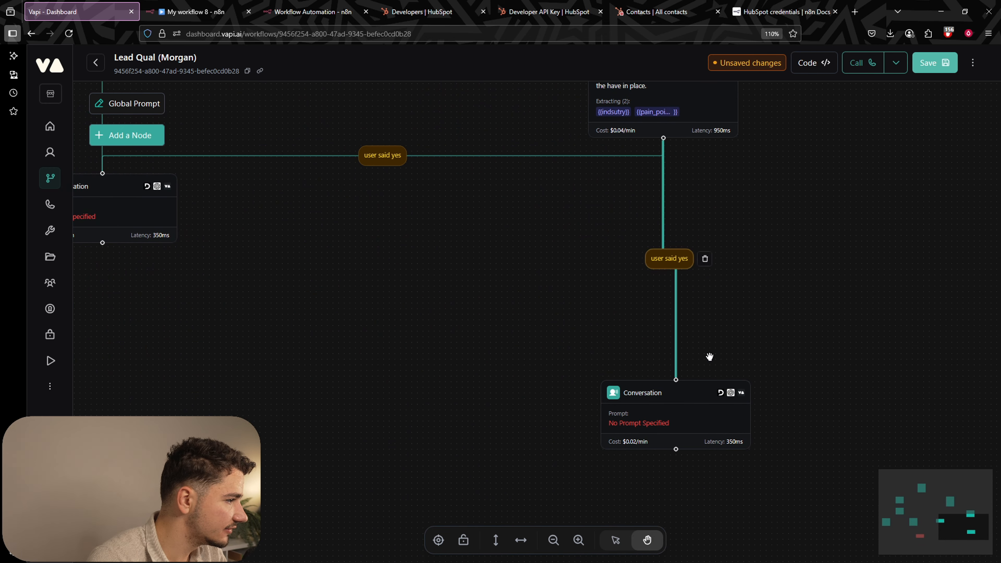
# Bring up the sufficient-information edge's condition text.
pyautogui.scroll(2, 815, 313)
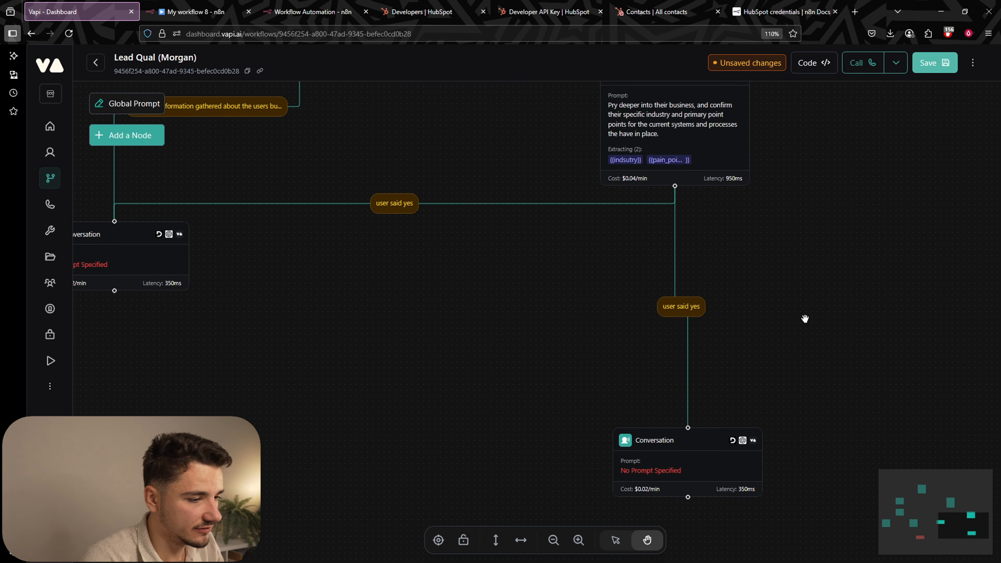
pyautogui.moveTo(804, 318); pyautogui.dragTo(968, 427)
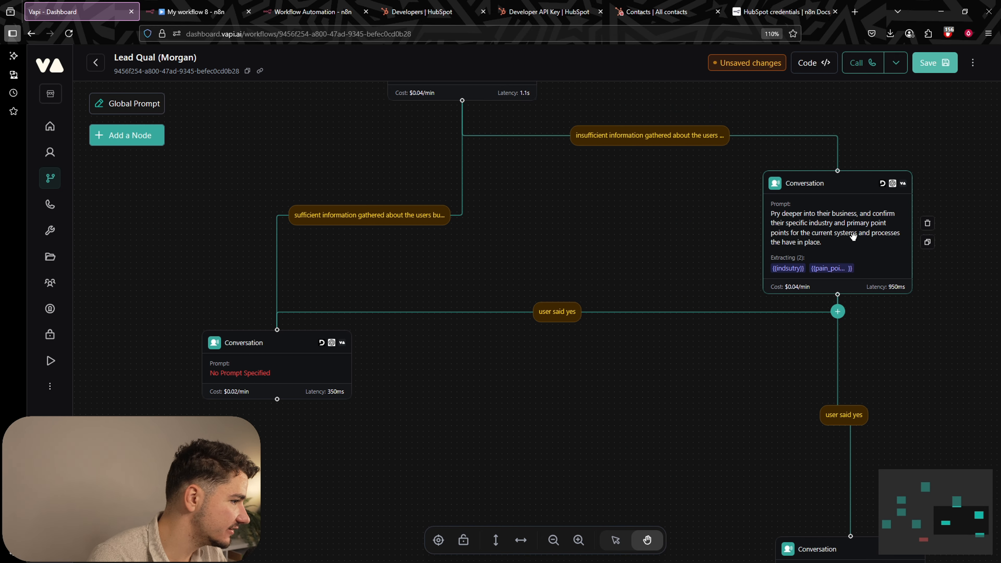
pyautogui.click(375, 215)
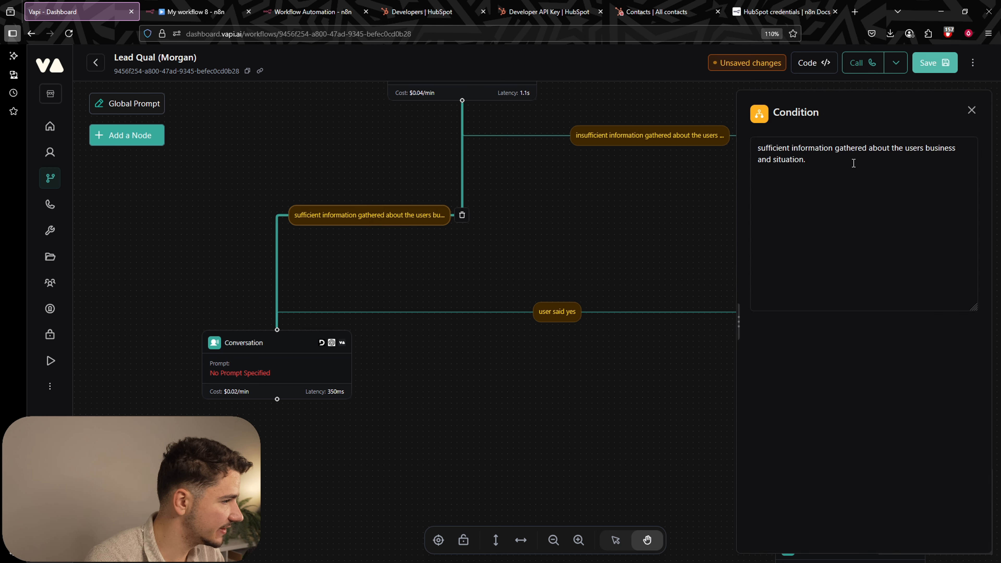
pyautogui.click(849, 160)
# Replace 'user said yes' on the edge into the lower-left node with the sufficient-information condition.
pyautogui.hotkey('ctrl', 'a')
pyautogui.hotkey('ctrl', 'c')
pyautogui.click(621, 230)
pyautogui.click(570, 312)
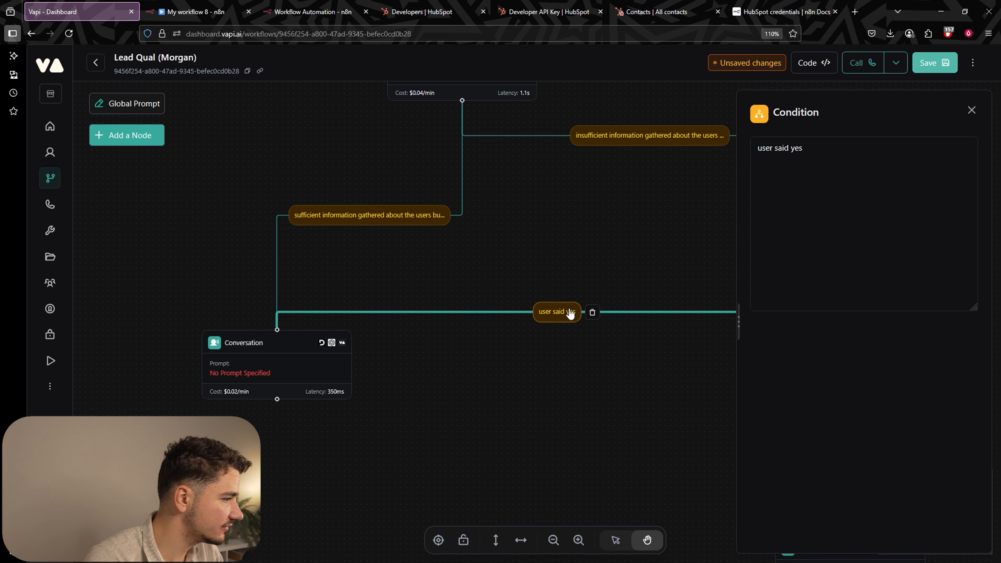
pyautogui.click(821, 165)
pyautogui.hotkey('ctrl', 'a')
pyautogui.hotkey('ctrl', 'v')
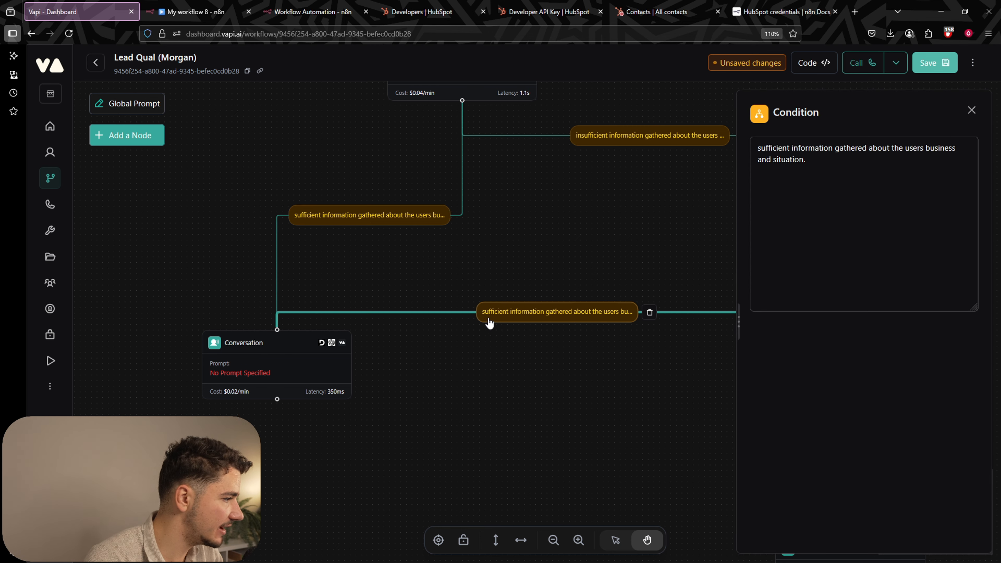
# Replace 'user said yes' on the edge into the new node with the insufficient-information condition.
pyautogui.click(665, 138)
pyautogui.click(829, 160)
pyautogui.hotkey('ctrl', 'a')
pyautogui.hotkey('ctrl', 'c')
pyautogui.click(588, 201)
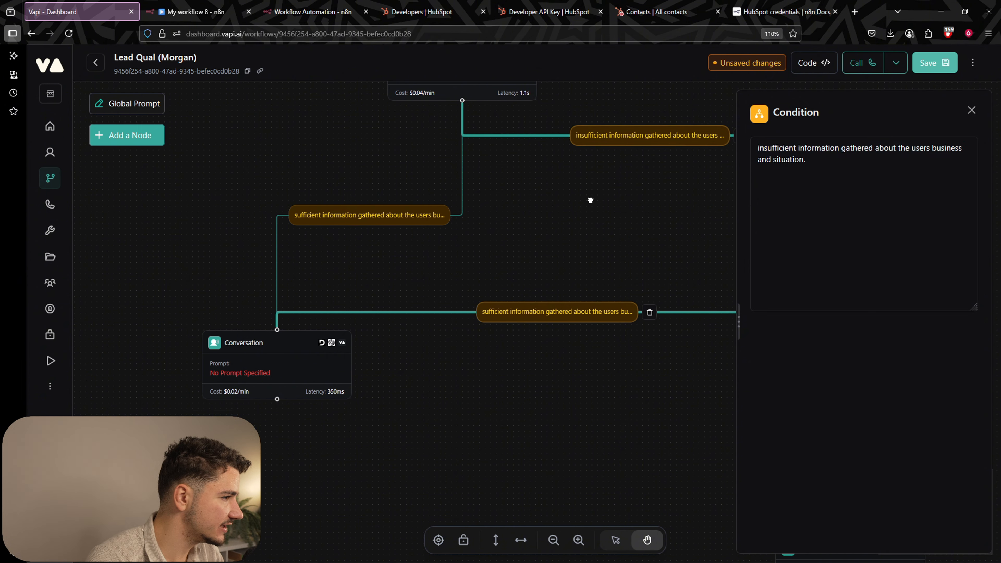
pyautogui.moveTo(637, 399); pyautogui.dragTo(412, 185)
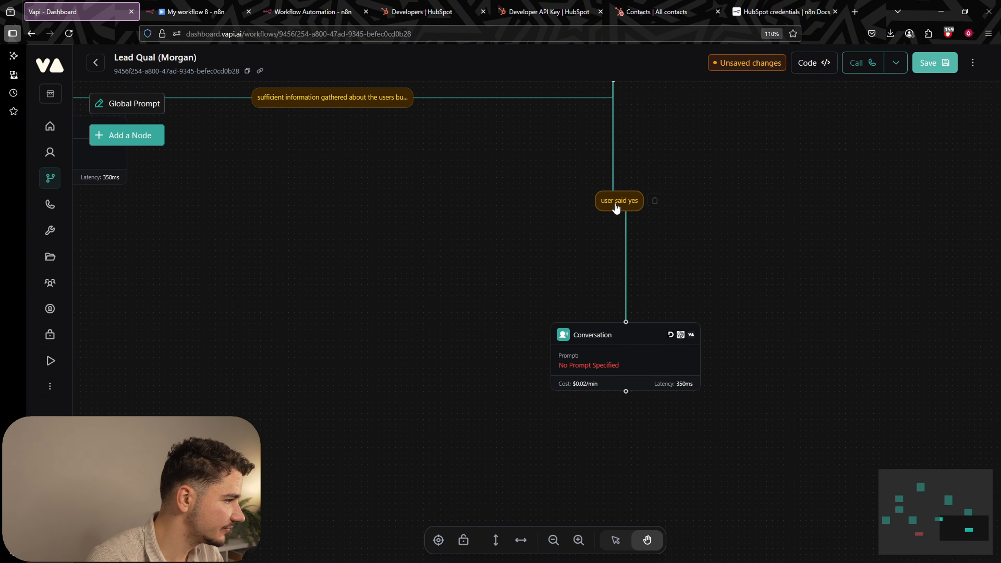
pyautogui.click(615, 207)
pyautogui.hotkey('ctrl', 'a')
pyautogui.click(817, 149)
pyautogui.hotkey('ctrl', 'a')
pyautogui.hotkey('ctrl', 'v')
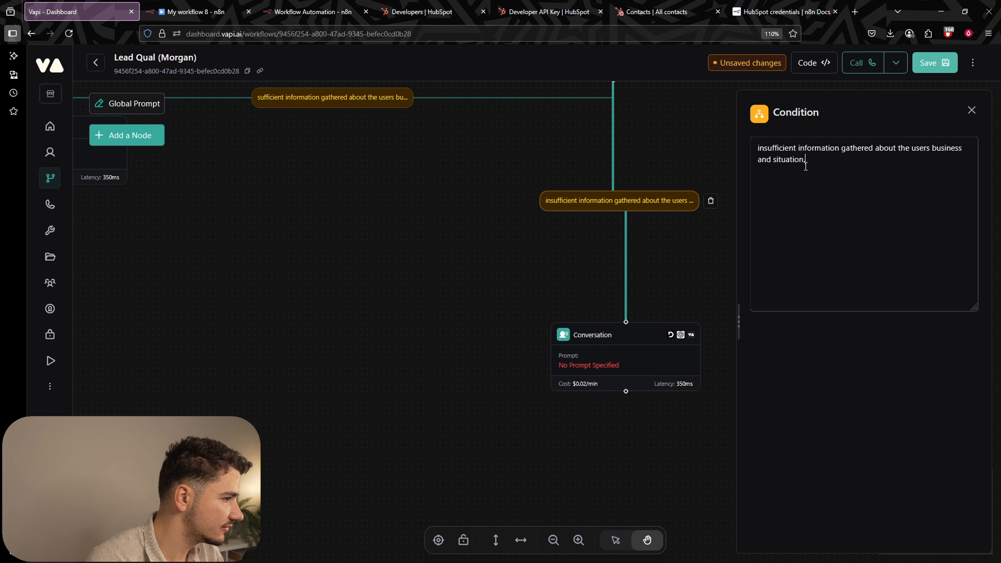
pyautogui.click(648, 270)
# Save the workflow and briefly open the new conversation node's settings.
pyautogui.hotkey('ctrl', 's')
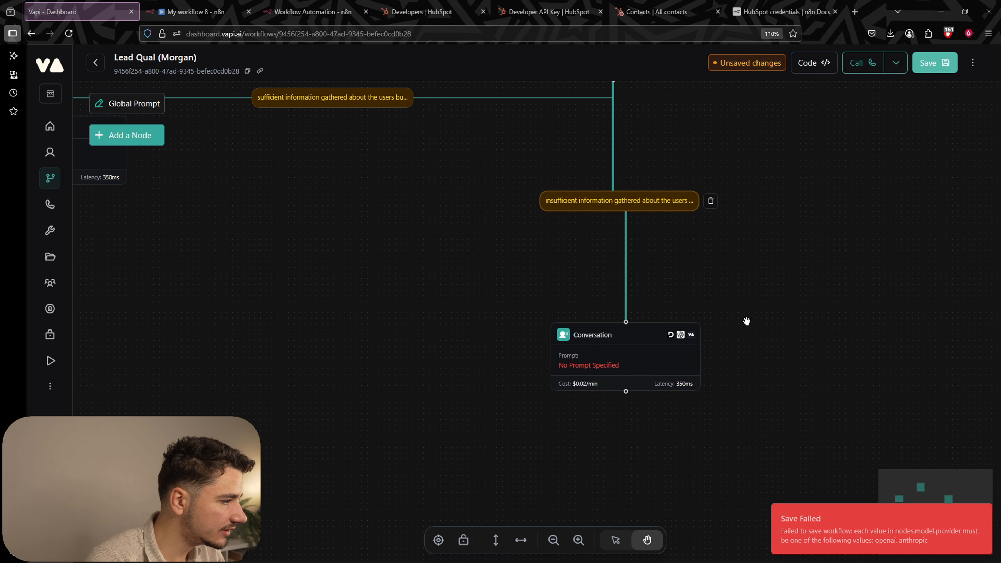
pyautogui.moveTo(746, 321); pyautogui.dragTo(737, 179)
pyautogui.click(610, 219)
pyautogui.moveTo(610, 219); pyautogui.dragTo(620, 353)
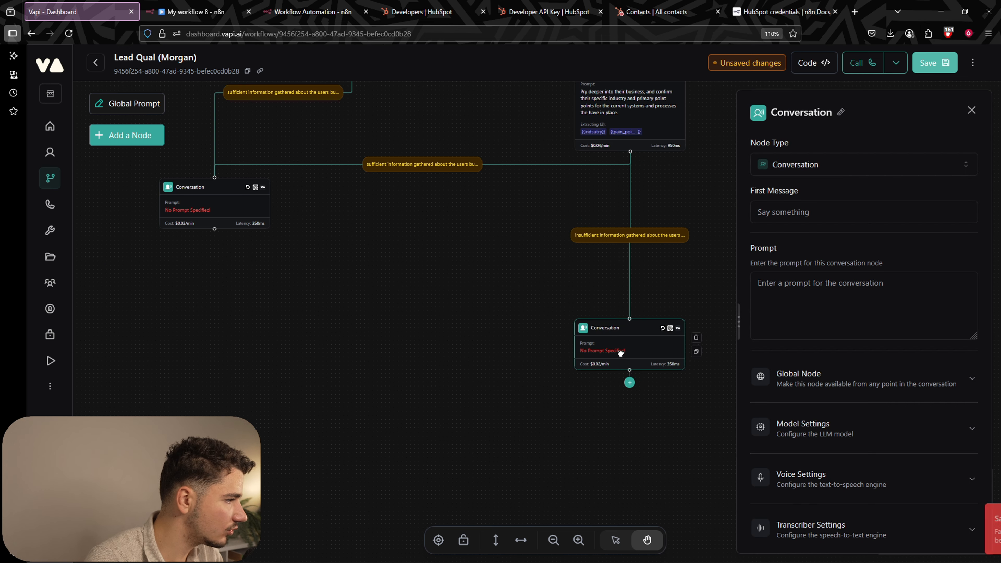
pyautogui.click(523, 290)
pyautogui.scroll(-3, 523, 290)
pyautogui.moveTo(523, 290); pyautogui.dragTo(605, 329)
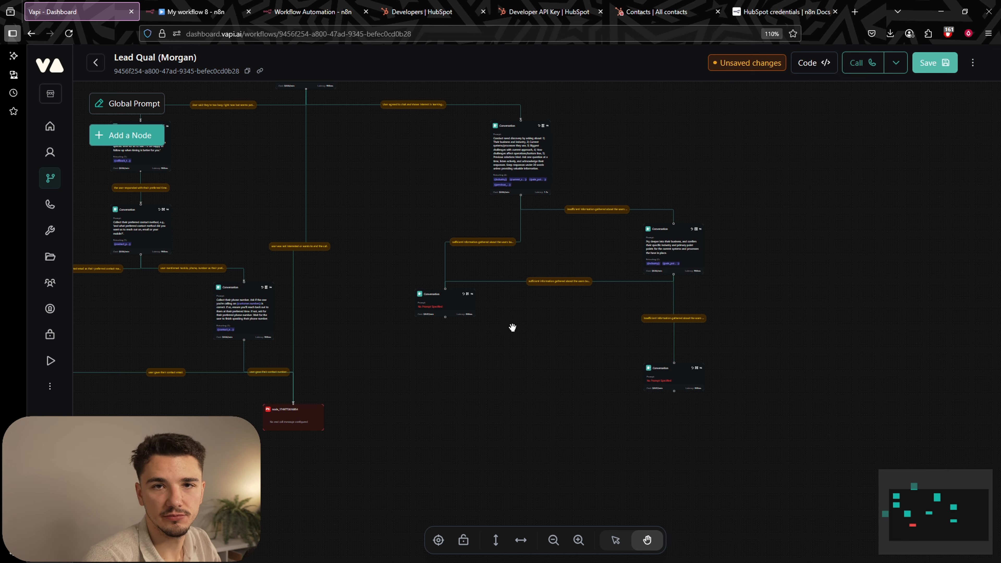
pyautogui.scroll(5, 632, 346)
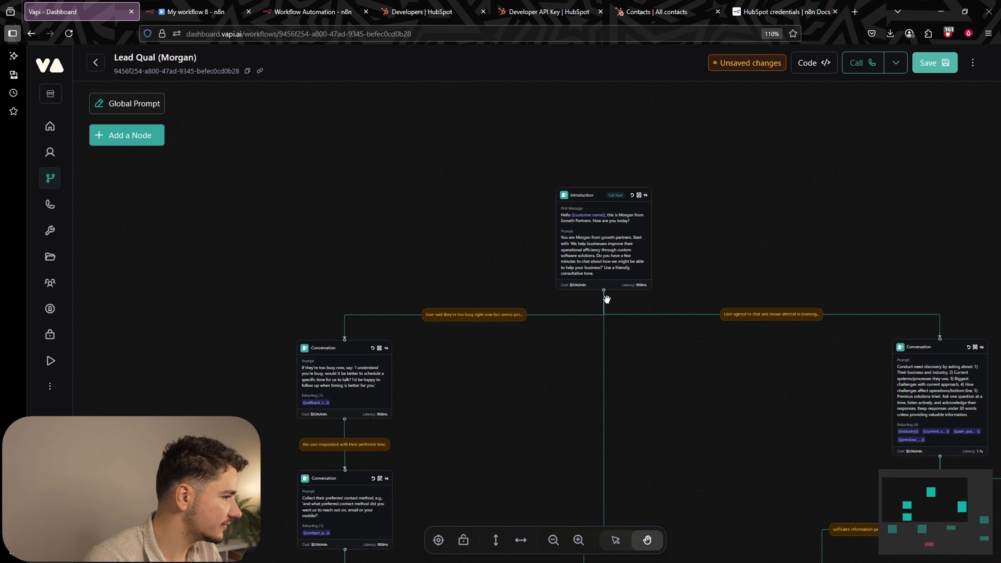
pyautogui.scroll(1, 639, 255)
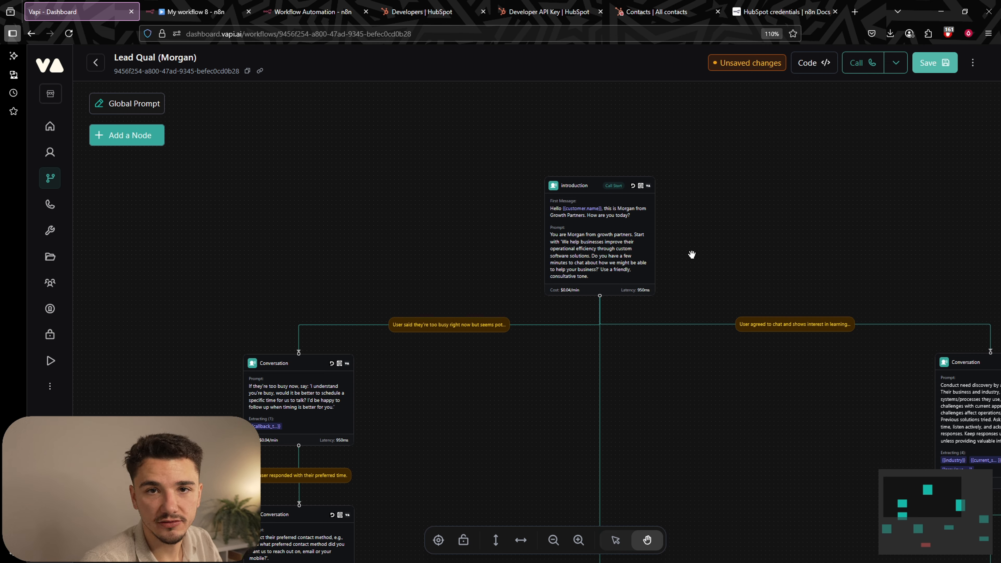
pyautogui.scroll(-5, 691, 255)
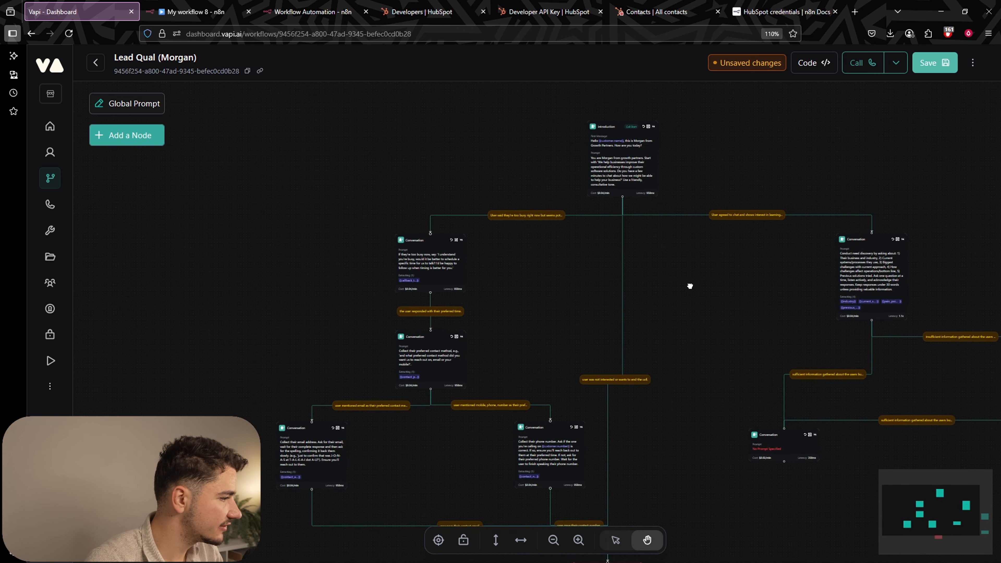
pyautogui.scroll(5, 625, 202)
pyautogui.scroll(-4, 614, 155)
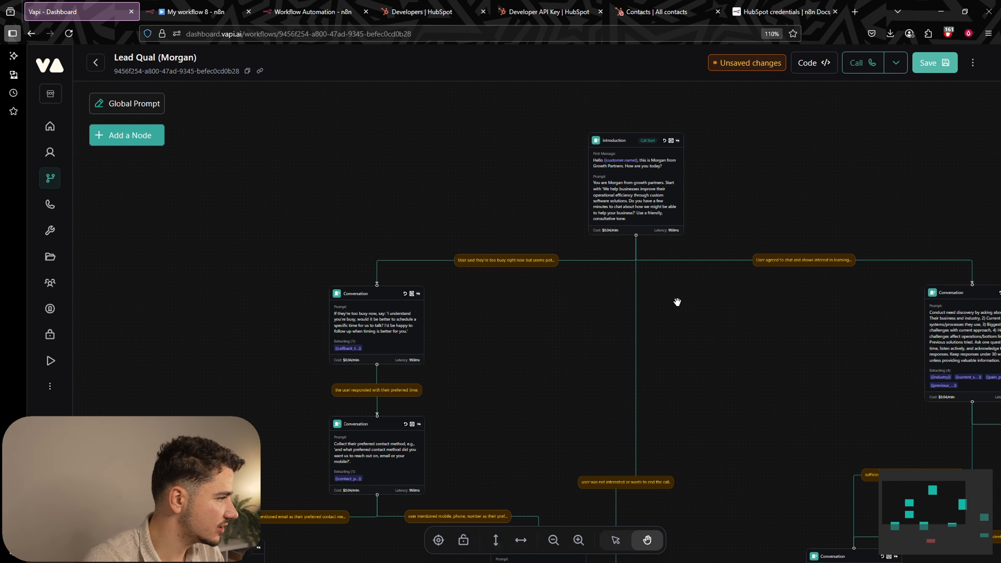
pyautogui.scroll(-3, 563, 334)
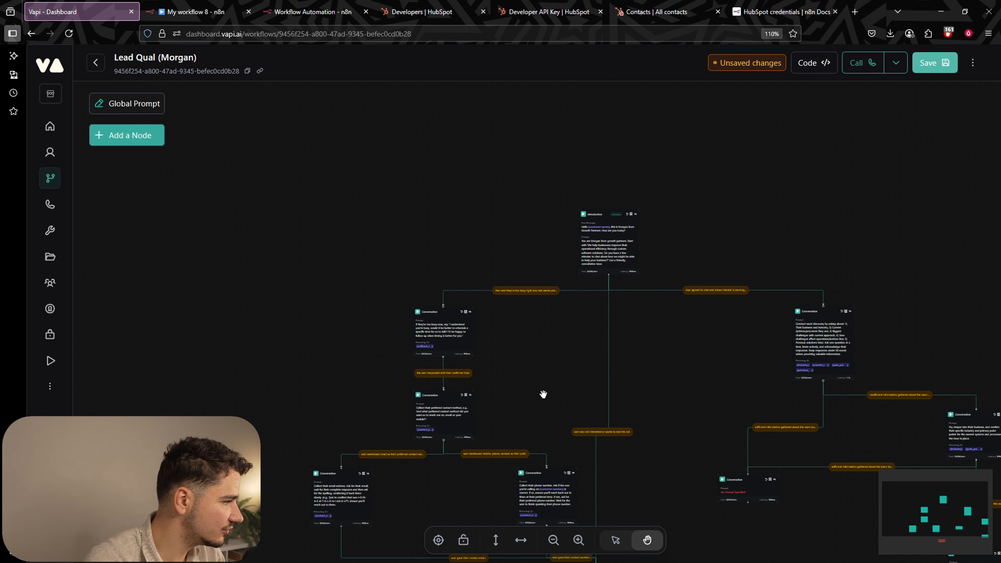
pyautogui.scroll(-2, 334, 212)
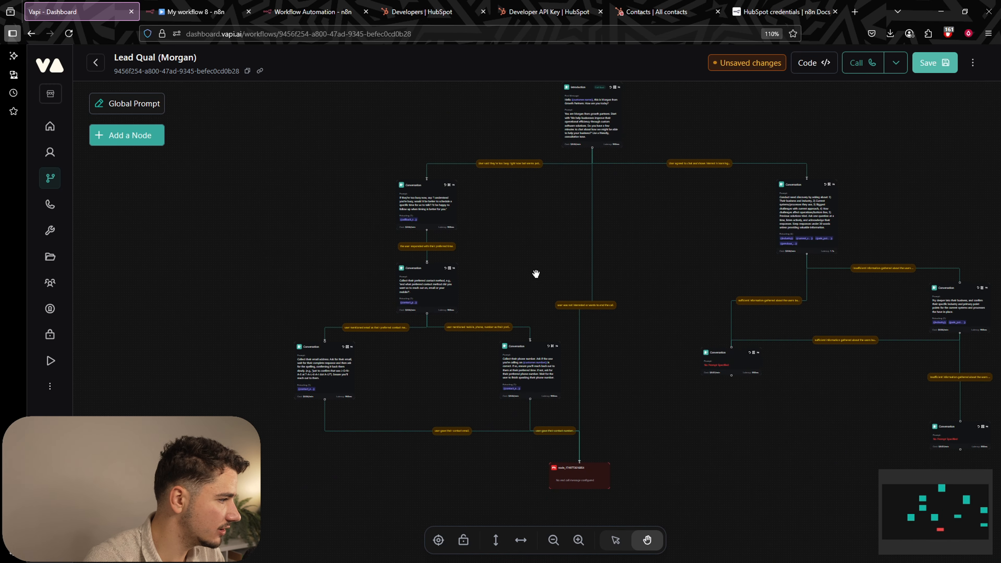
pyautogui.moveTo(540, 266); pyautogui.dragTo(488, 244)
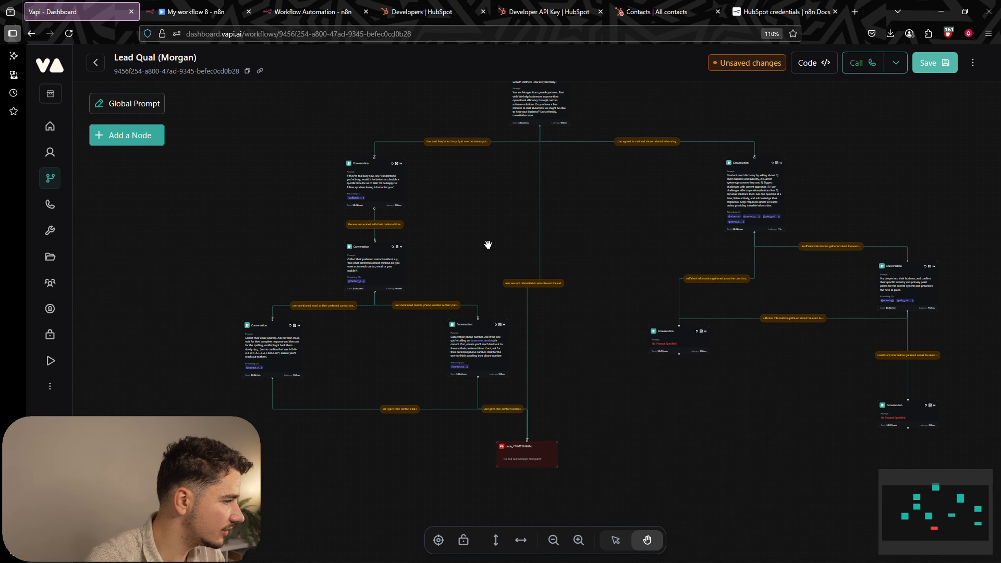
pyautogui.moveTo(258, 345); pyautogui.dragTo(256, 319)
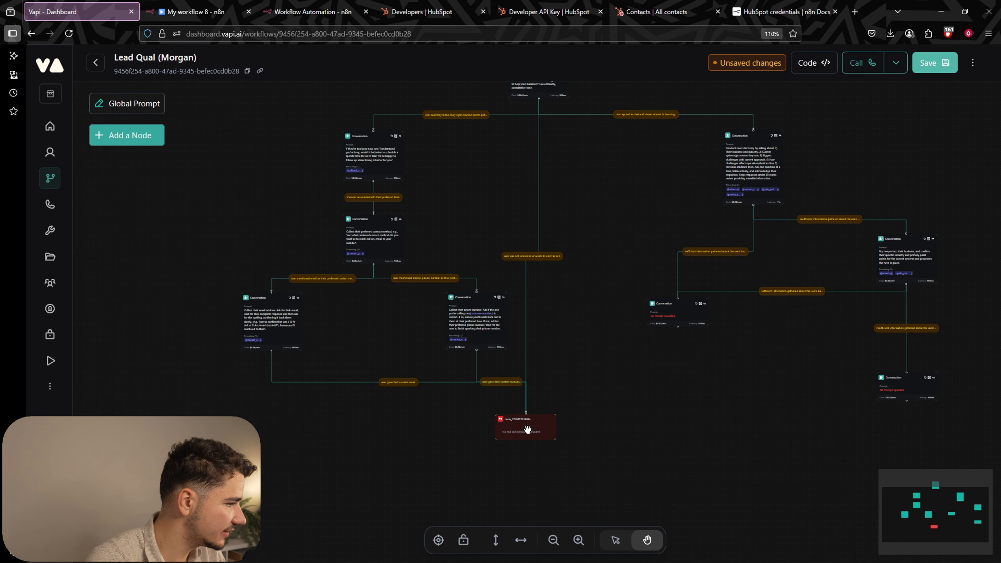
pyautogui.scroll(4, 583, 324)
pyautogui.moveTo(593, 157); pyautogui.dragTo(577, 246)
pyautogui.moveTo(631, 325); pyautogui.dragTo(612, 173)
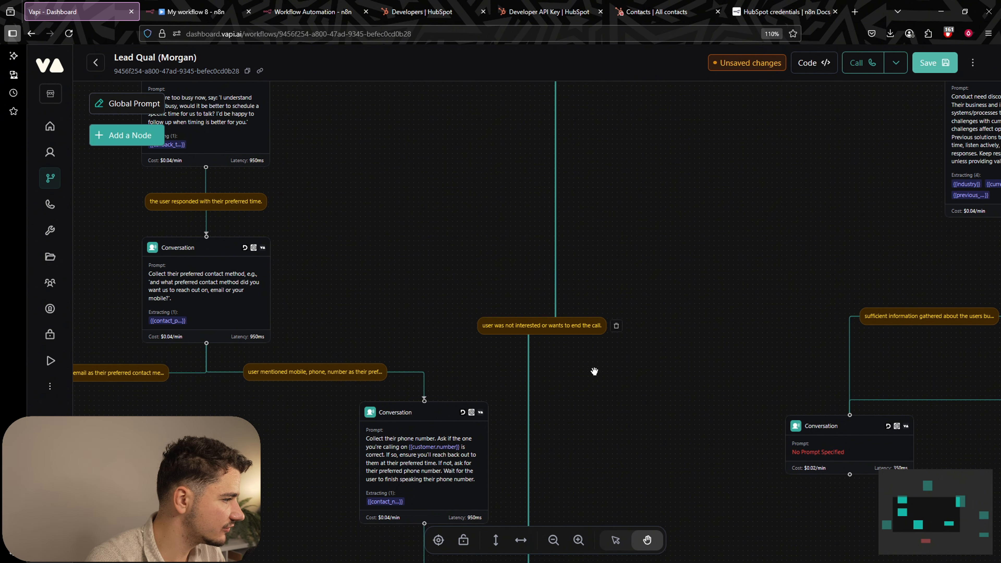
pyautogui.scroll(-5, 577, 259)
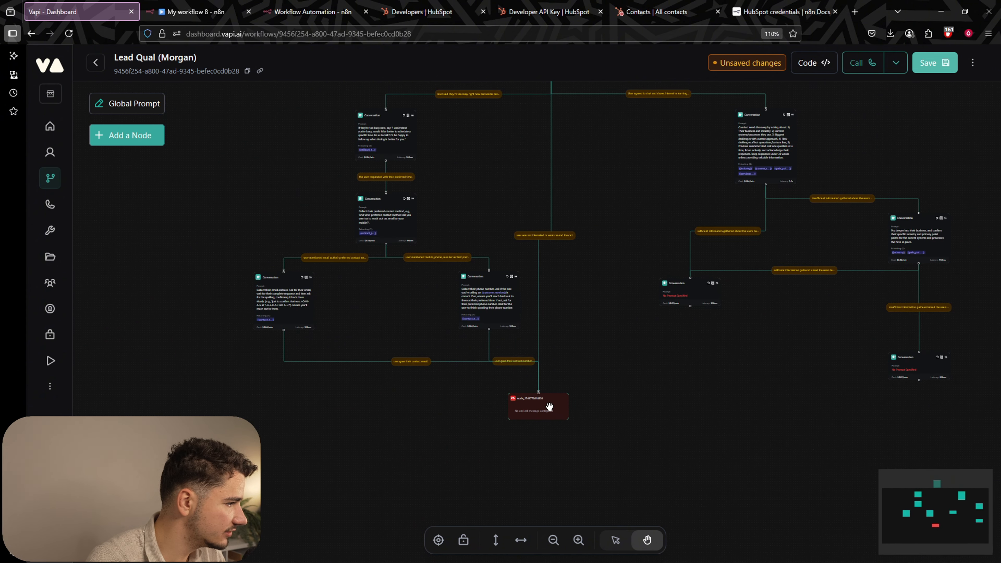
pyautogui.moveTo(631, 296); pyautogui.dragTo(566, 453)
pyautogui.scroll(5, 583, 272)
pyautogui.moveTo(610, 312); pyautogui.dragTo(253, 261)
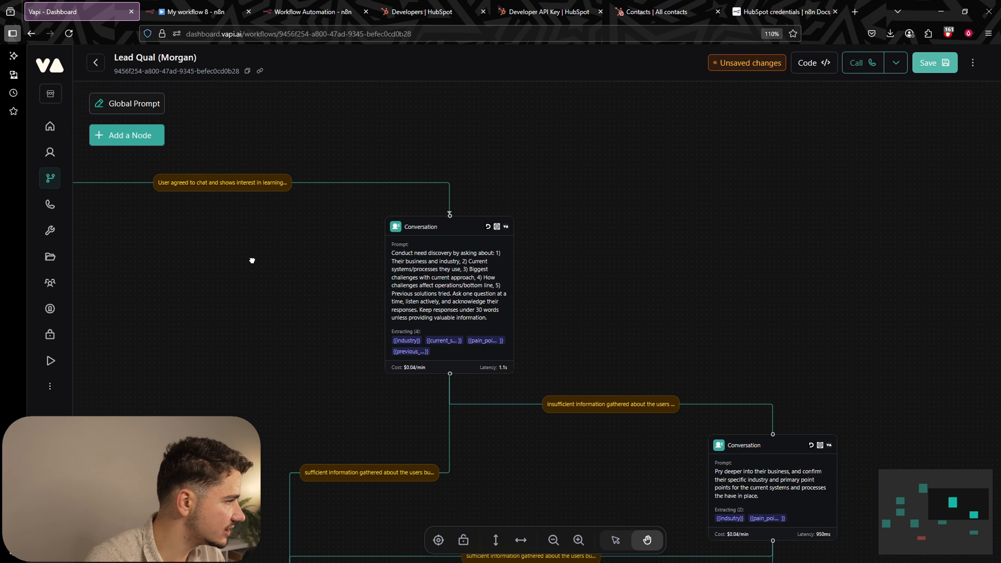
pyautogui.scroll(6, 261, 261)
pyautogui.scroll(-4, 327, 264)
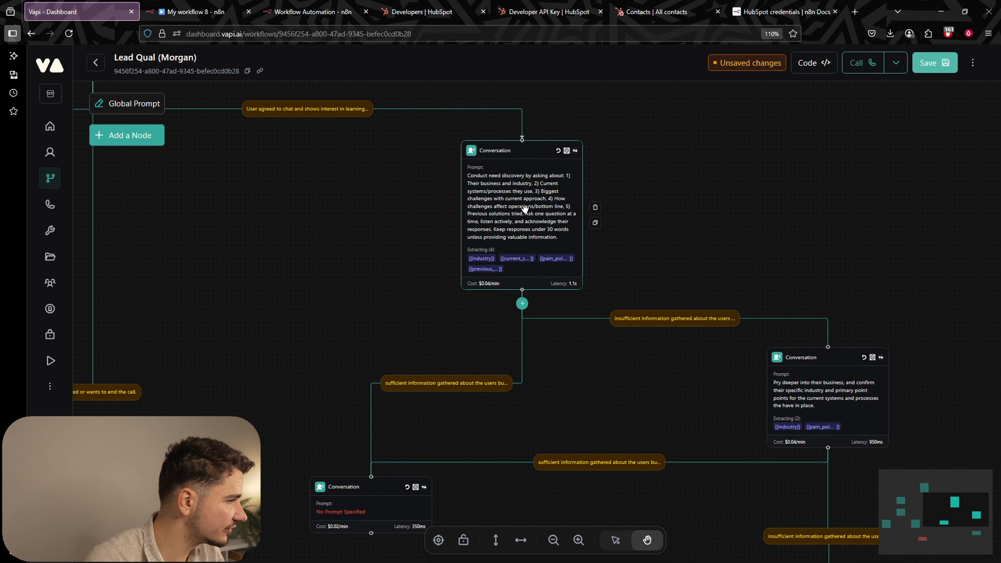
pyautogui.scroll(-5, 666, 241)
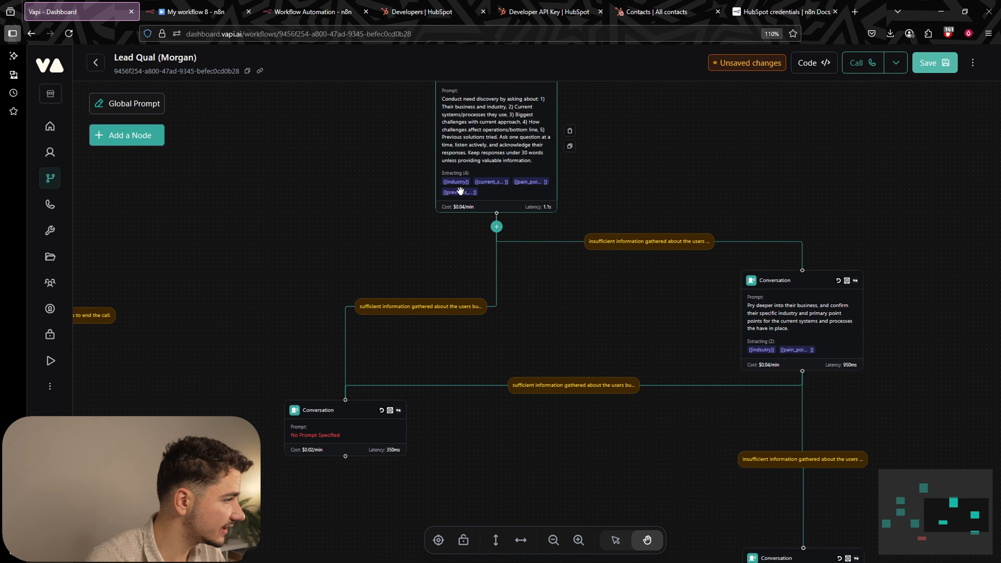
pyautogui.scroll(1, 591, 209)
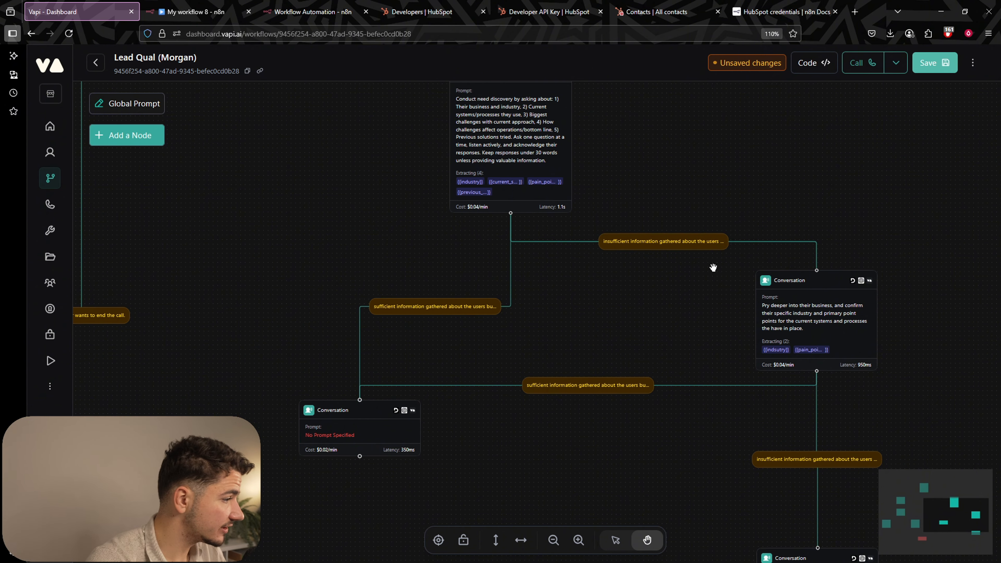
pyautogui.moveTo(844, 213); pyautogui.dragTo(725, 143)
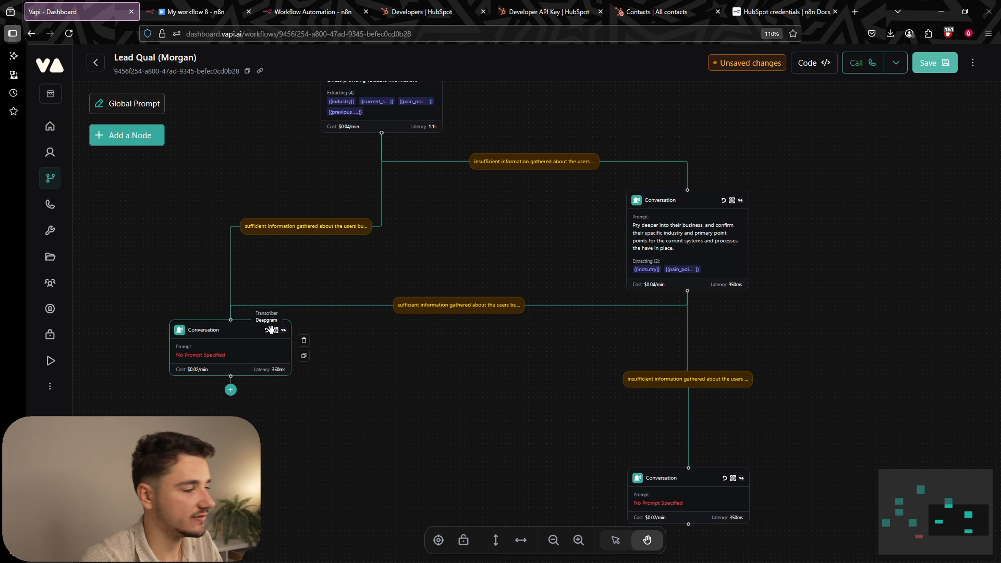
pyautogui.scroll(3, 677, 244)
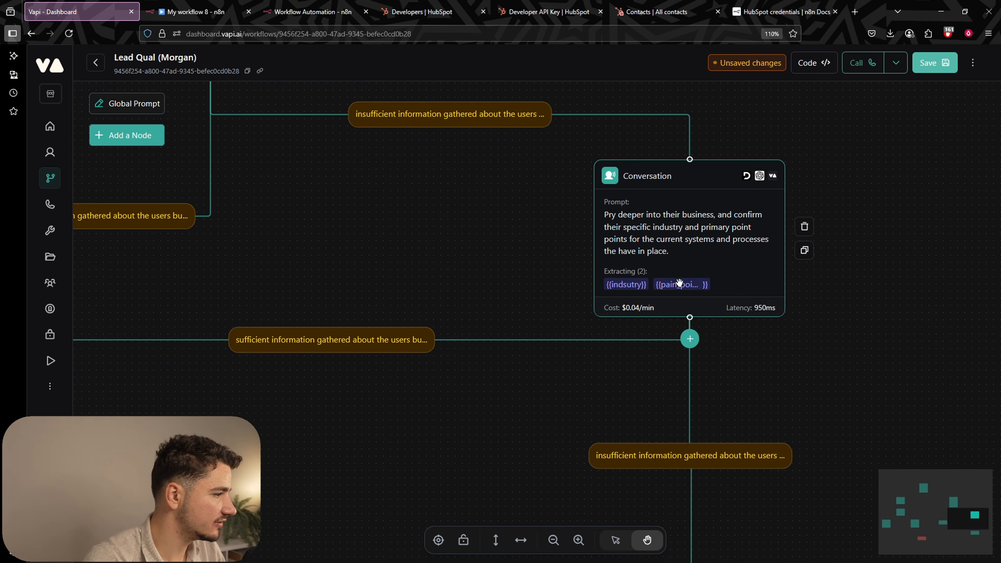
pyautogui.scroll(-2, 679, 282)
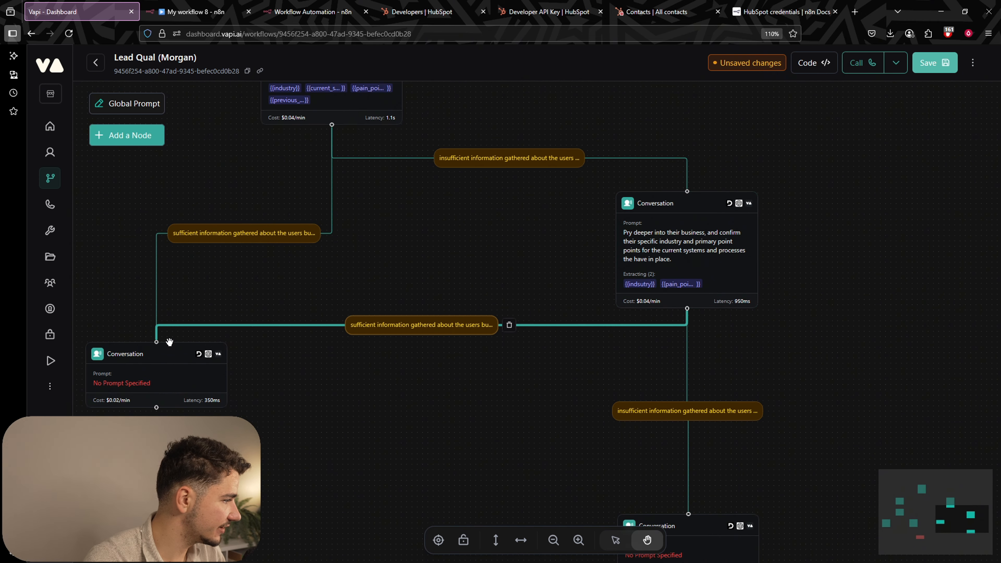
pyautogui.moveTo(348, 441); pyautogui.dragTo(592, 417)
pyautogui.scroll(3, 374, 341)
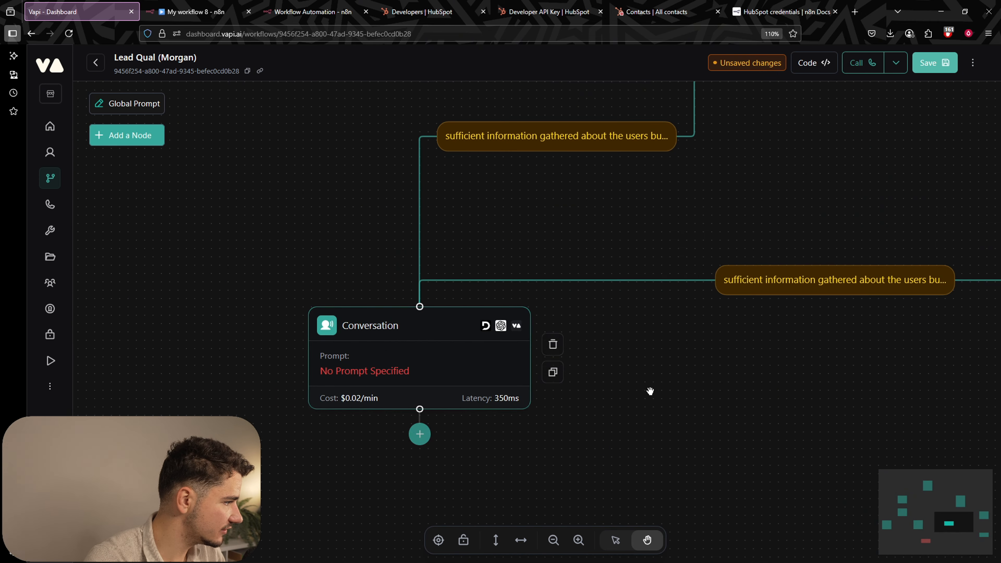
pyautogui.scroll(-3, 651, 391)
pyautogui.moveTo(676, 402); pyautogui.dragTo(225, 284)
pyautogui.moveTo(728, 400); pyautogui.dragTo(715, 322)
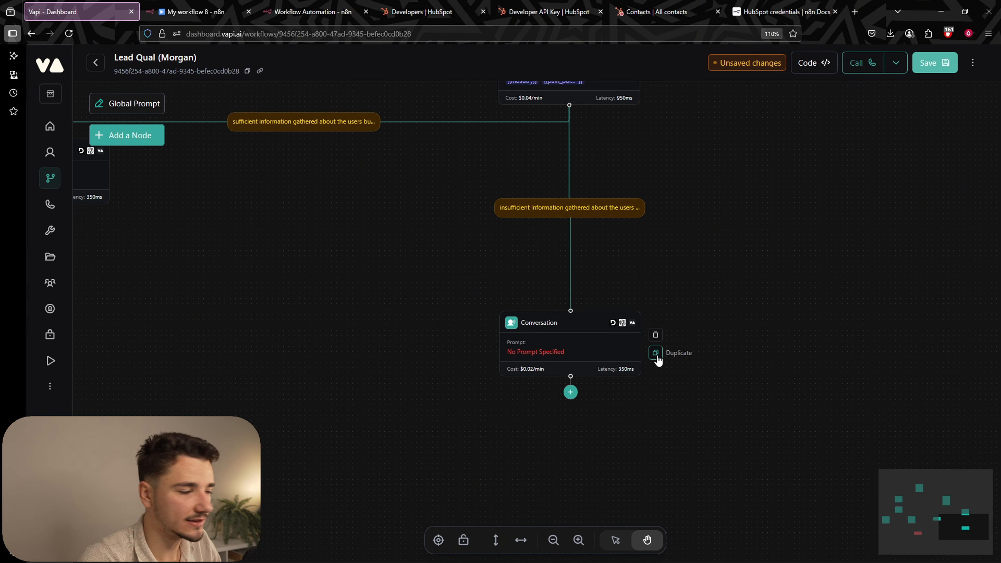
pyautogui.moveTo(361, 273); pyautogui.dragTo(556, 239)
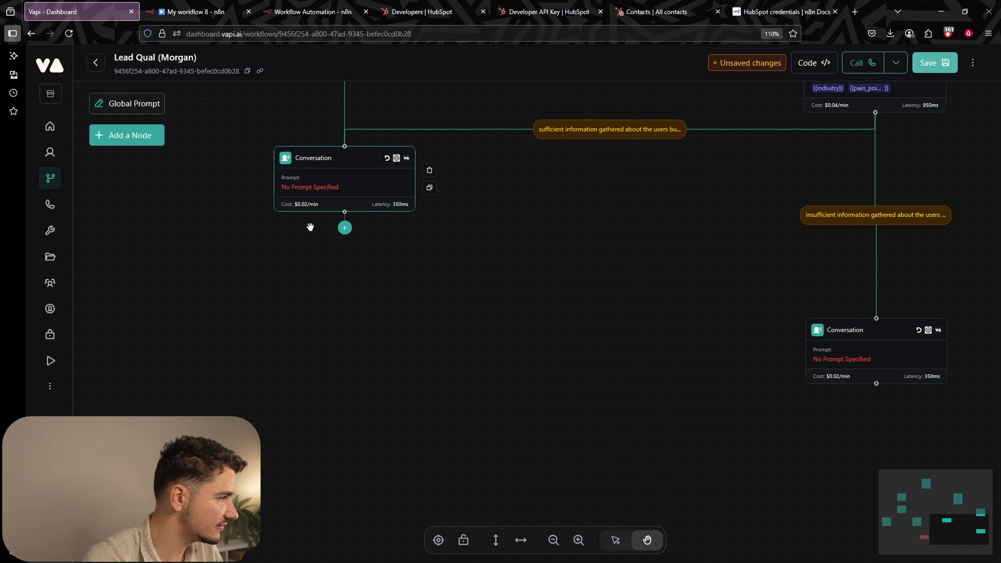
pyautogui.moveTo(456, 340); pyautogui.dragTo(167, 295)
# Paste the unqualified-lead prompt into the lower Conversation node and read its opening.
pyautogui.scroll(5, 625, 317)
pyautogui.click(626, 316)
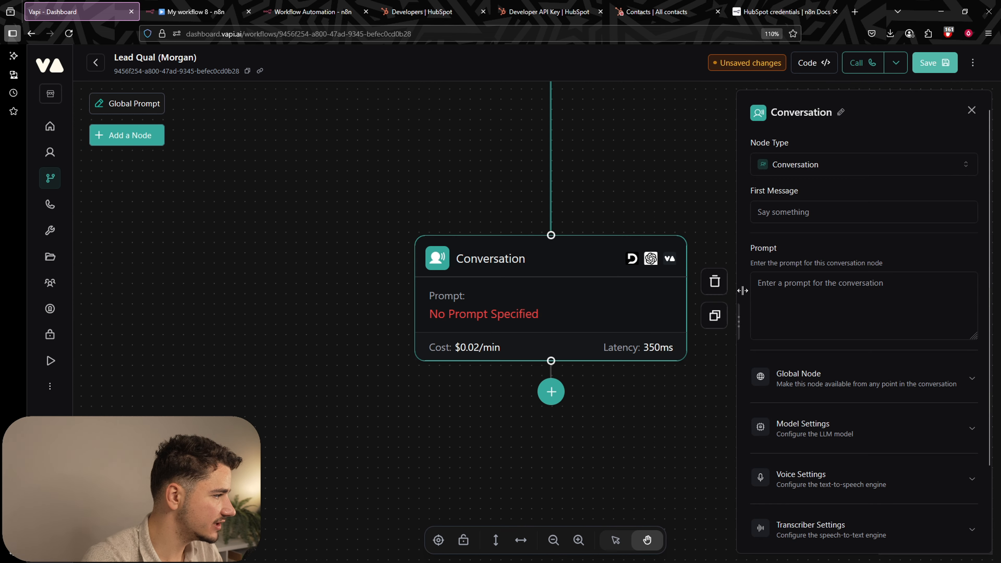
pyautogui.click(779, 281)
pyautogui.hotkey('ctrl', 'v')
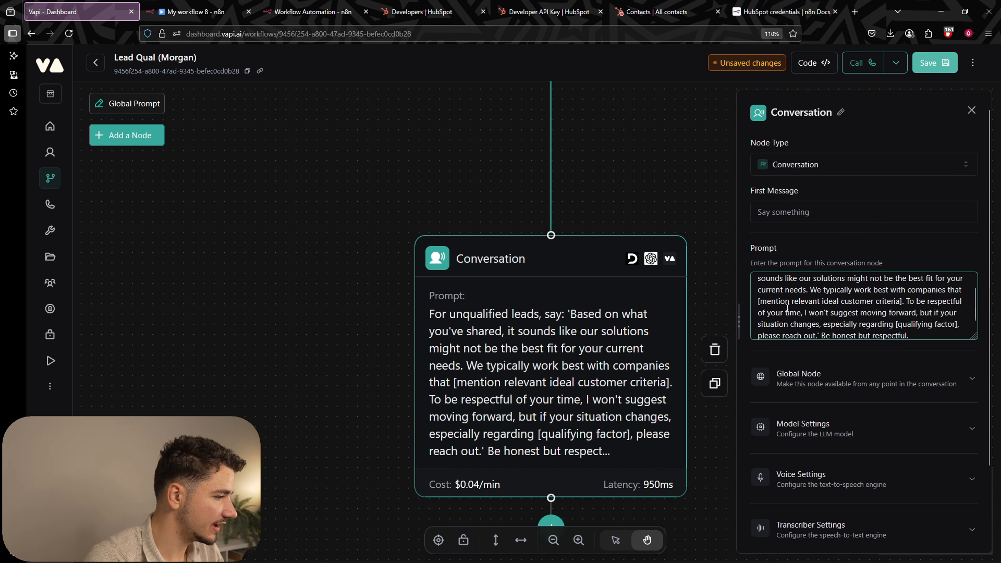
pyautogui.scroll(3, 863, 305)
pyautogui.moveTo(757, 283); pyautogui.dragTo(956, 285)
pyautogui.click(830, 284)
pyautogui.click(793, 315)
pyautogui.moveTo(817, 306); pyautogui.dragTo(928, 304)
pyautogui.scroll(-2, 930, 301)
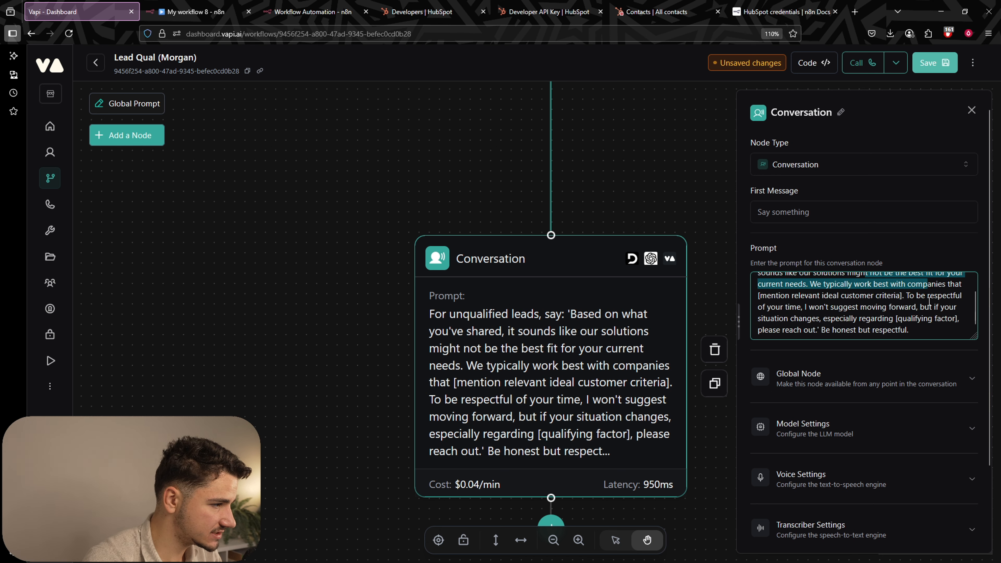
pyautogui.click(834, 288)
# Review the prompt's customer-criteria and qualifying-factor placeholders and closing sentences.
pyautogui.moveTo(855, 285); pyautogui.dragTo(946, 285)
pyautogui.click(901, 284)
pyautogui.click(887, 295)
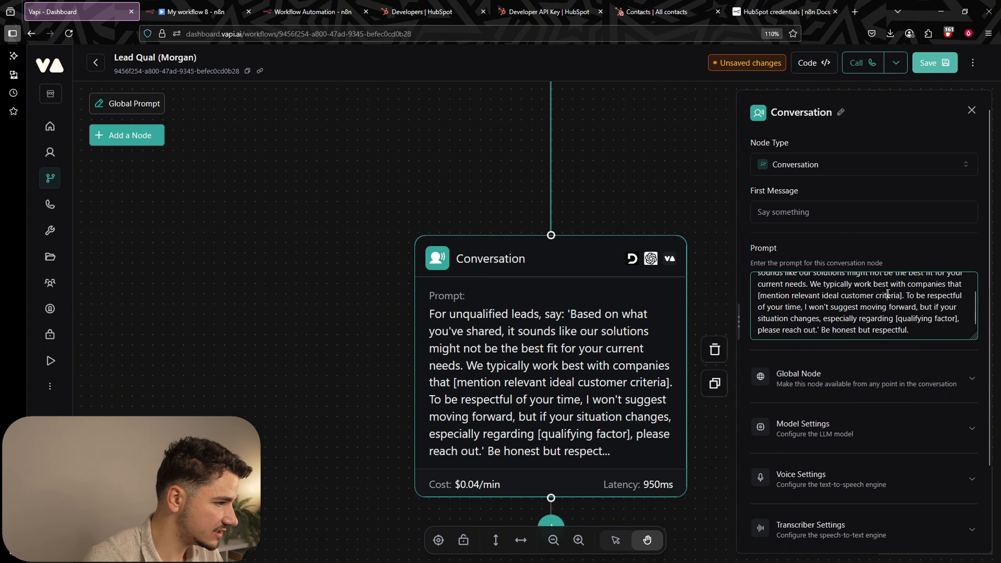
pyautogui.moveTo(758, 297); pyautogui.dragTo(946, 307)
pyautogui.click(852, 295)
pyautogui.click(758, 296)
pyautogui.click(946, 312)
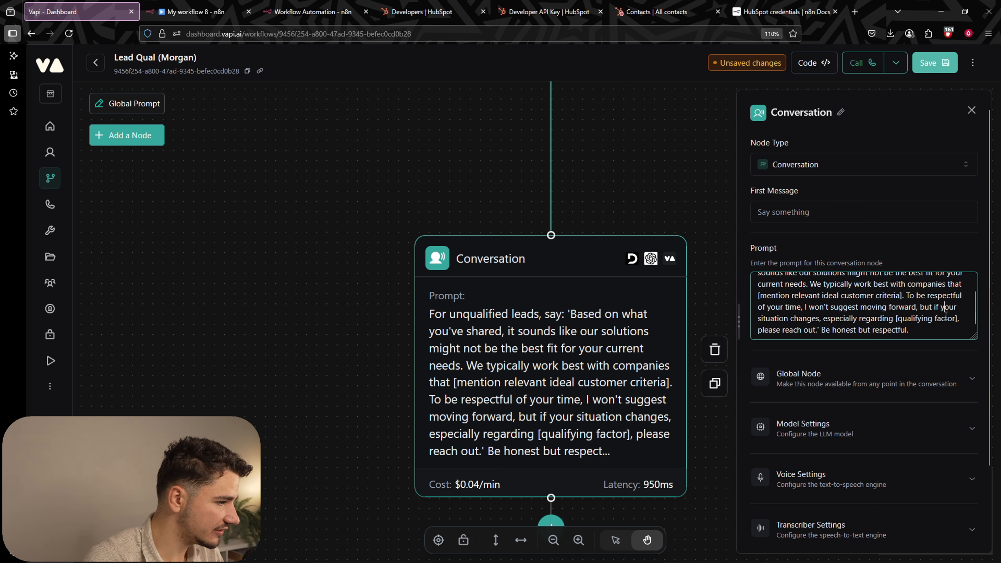
pyautogui.moveTo(795, 320); pyautogui.dragTo(956, 322)
pyautogui.click(928, 318)
pyautogui.click(956, 321)
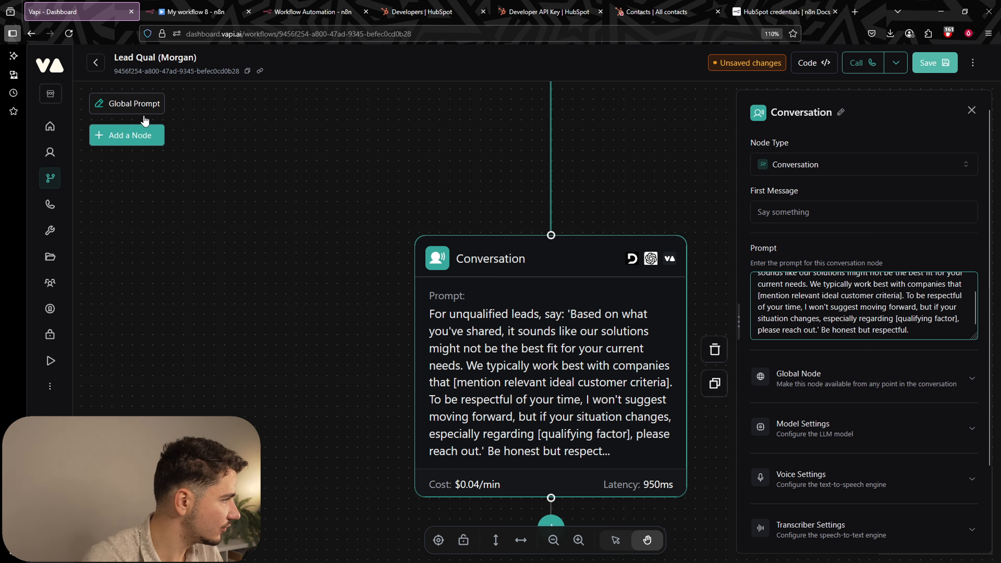
pyautogui.scroll(-2, 851, 313)
pyautogui.scroll(3, 906, 237)
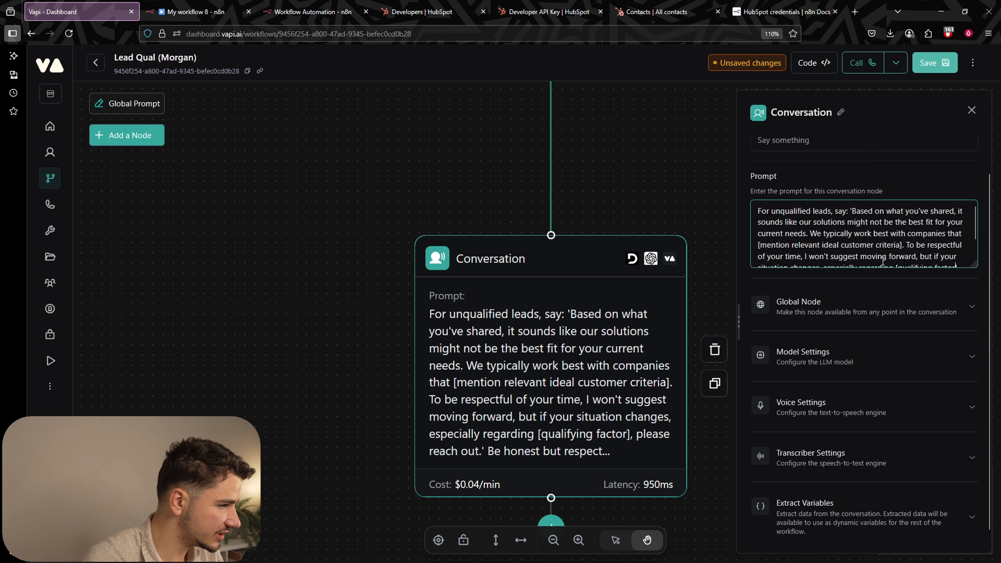
pyautogui.scroll(-3, 906, 237)
pyautogui.scroll(2, 930, 324)
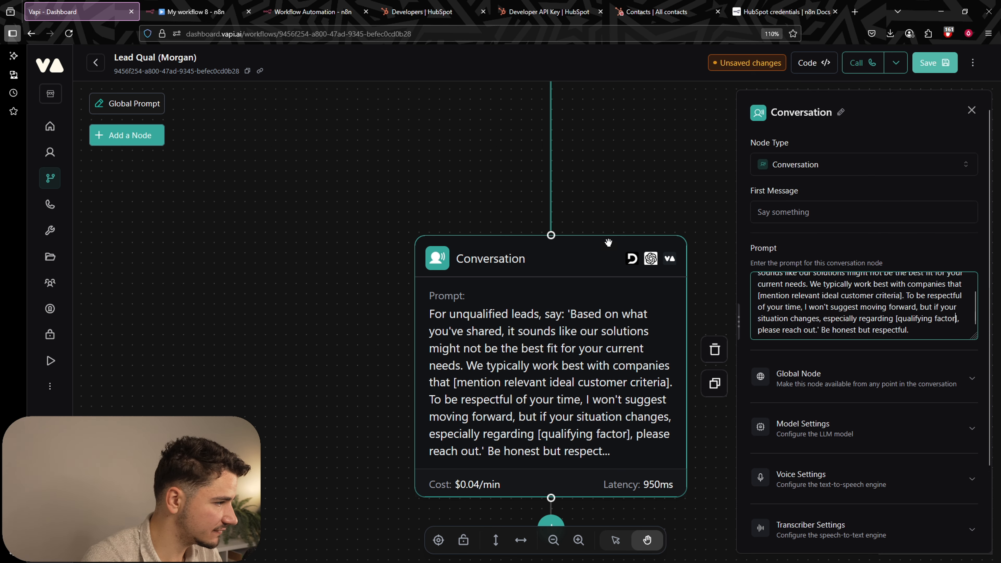
pyautogui.scroll(-2, 931, 323)
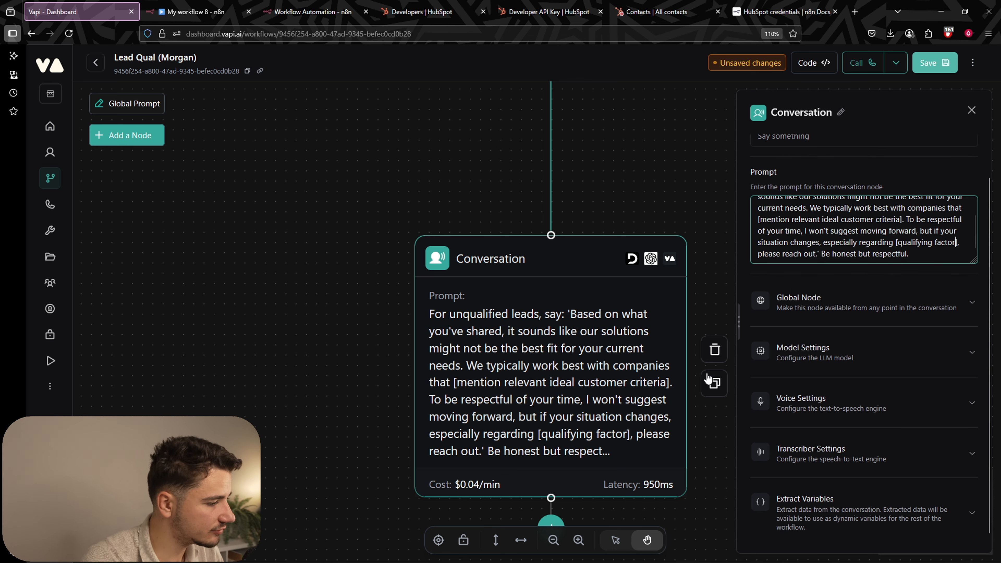
pyautogui.scroll(-5, 632, 363)
# Save the workflow with Ctrl+S and pan the canvas to the right.
pyautogui.hotkey('ctrl', 's')
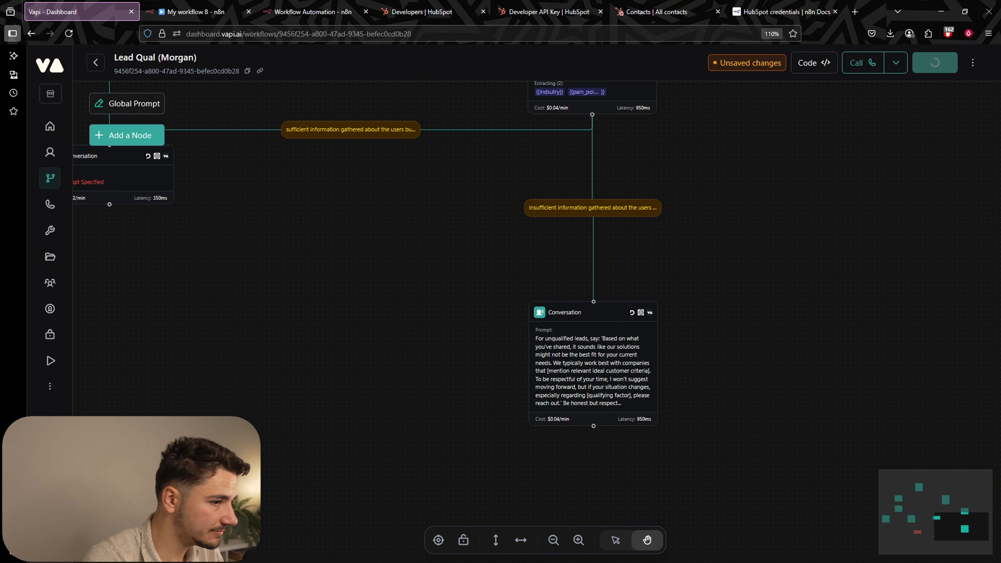
pyautogui.moveTo(299, 189); pyautogui.dragTo(757, 230)
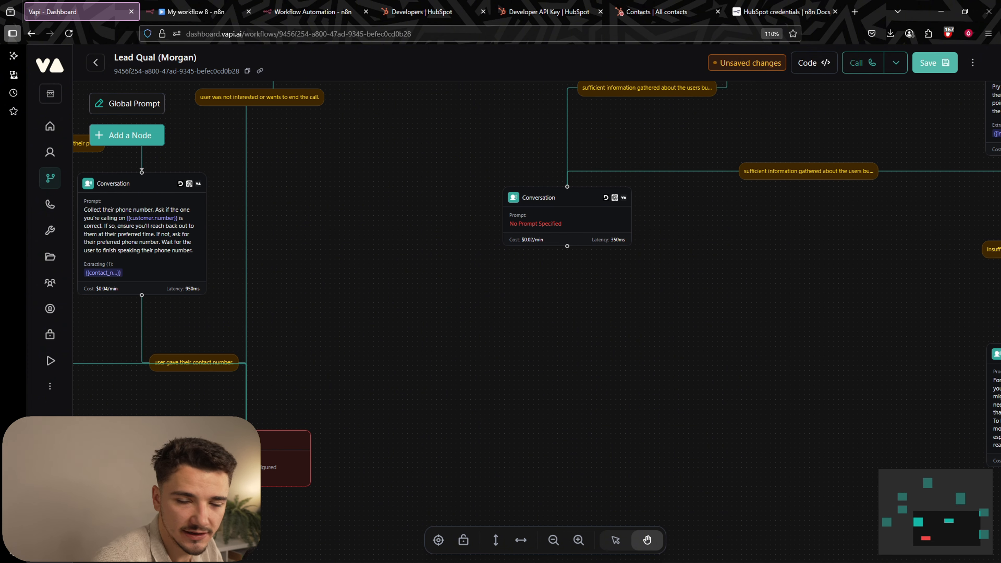
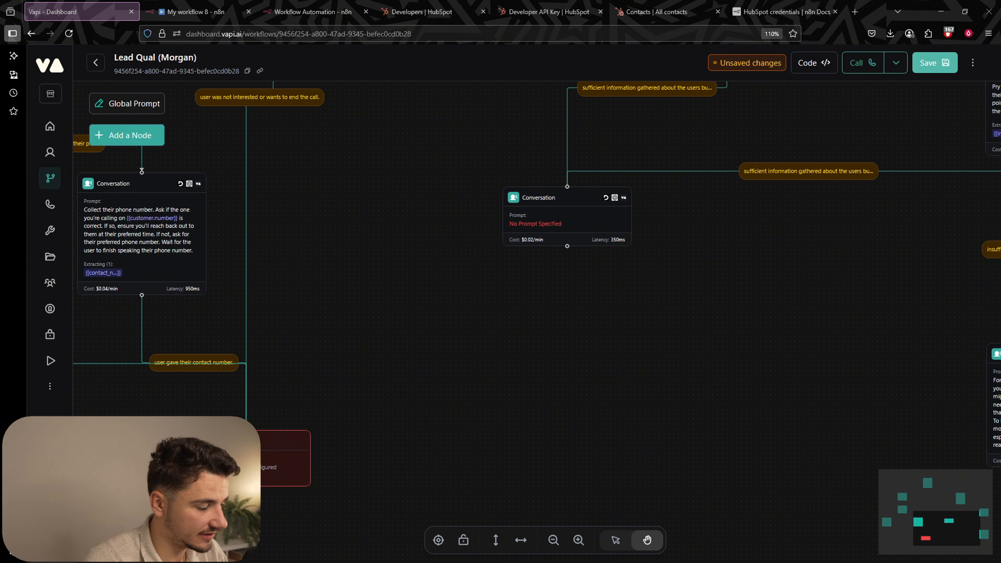
# Open the middle Conversation node and review its timeline, budget and who-else-is-involved questions.
pyautogui.click(568, 240)
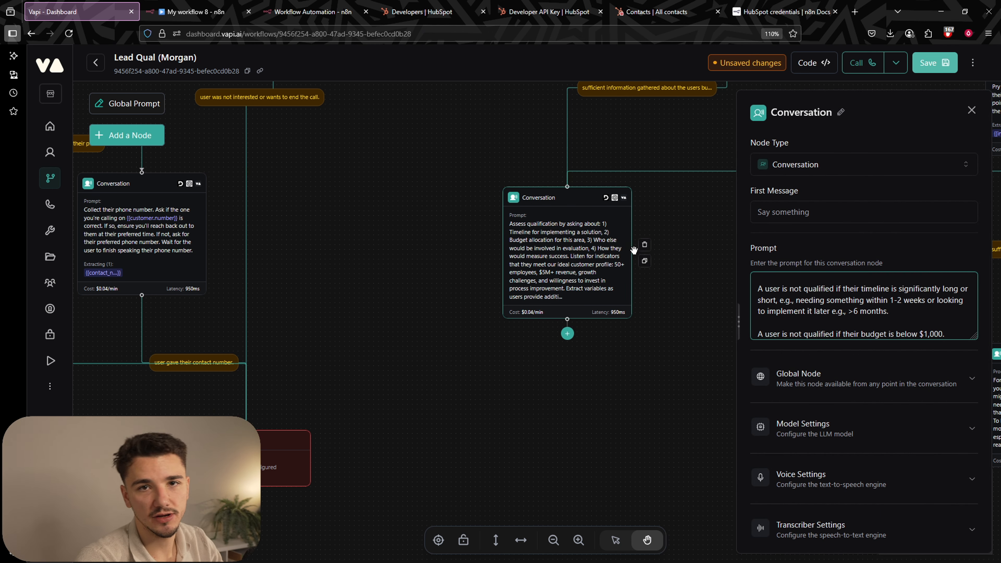
pyautogui.scroll(10, 844, 303)
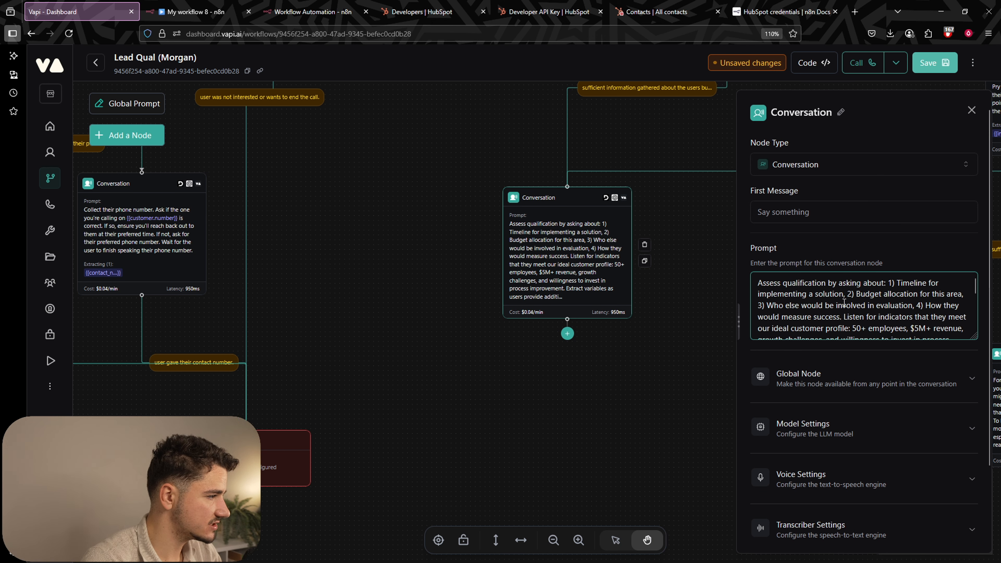
pyautogui.moveTo(897, 284); pyautogui.dragTo(935, 294)
pyautogui.click(935, 295)
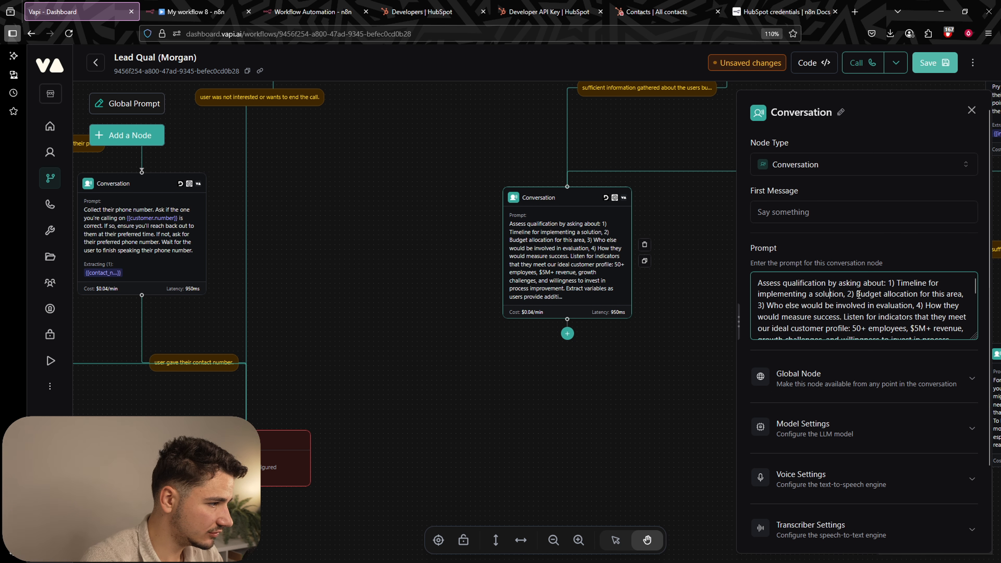
pyautogui.moveTo(858, 295); pyautogui.dragTo(950, 295)
pyautogui.click(951, 295)
pyautogui.moveTo(778, 306); pyautogui.dragTo(886, 306)
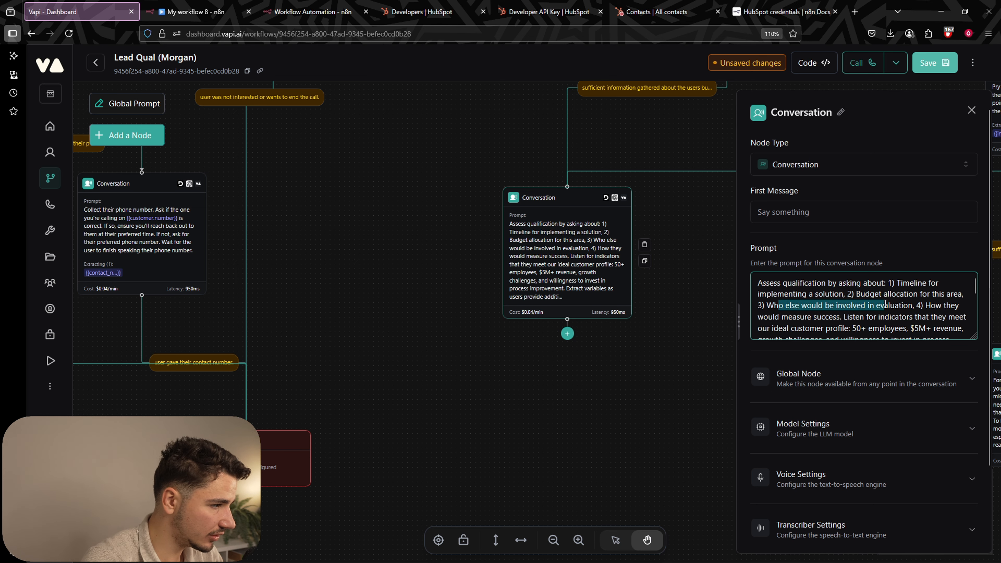
pyautogui.click(885, 305)
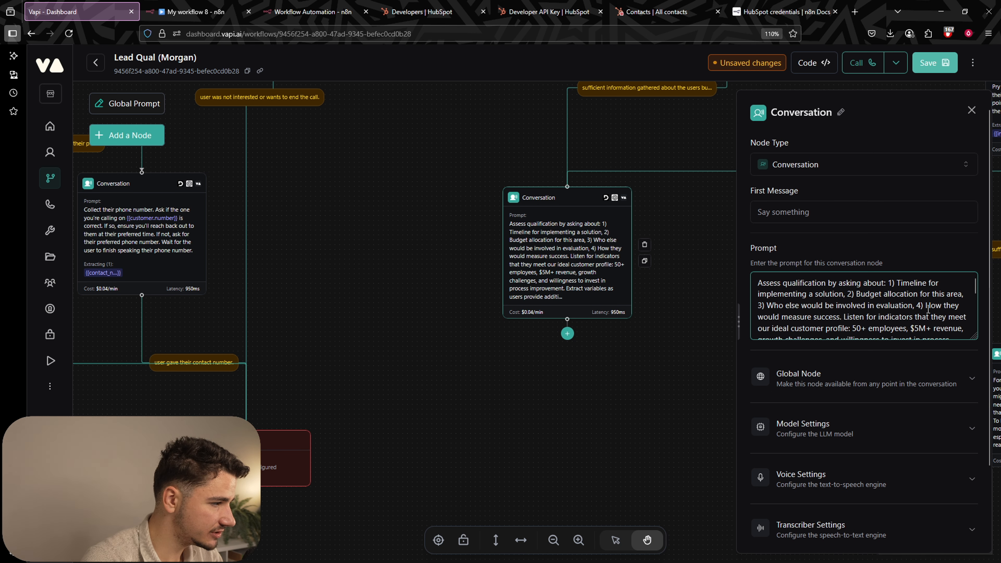
pyautogui.scroll(-2, 859, 320)
pyautogui.scroll(2, 859, 320)
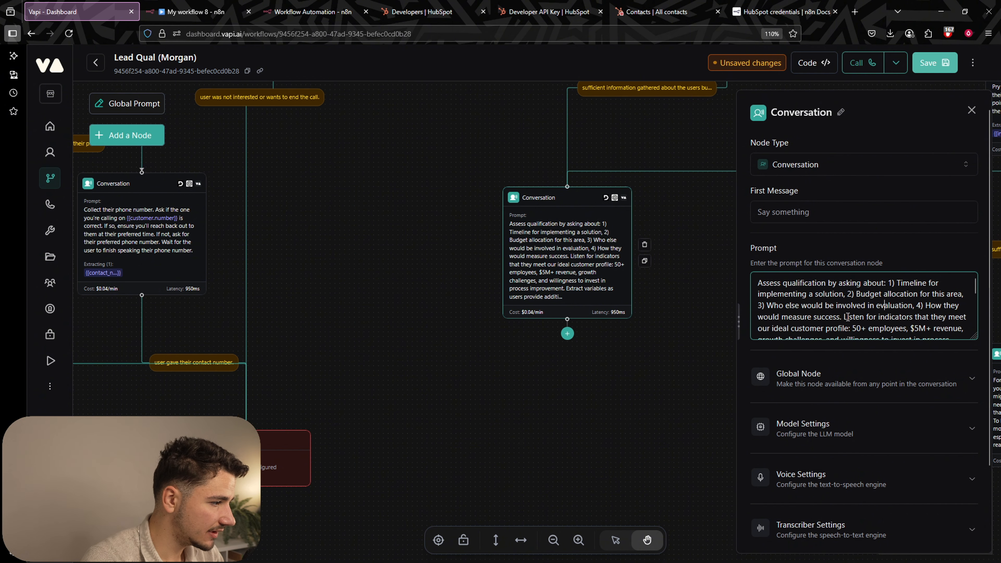
pyautogui.moveTo(847, 317); pyautogui.dragTo(884, 319)
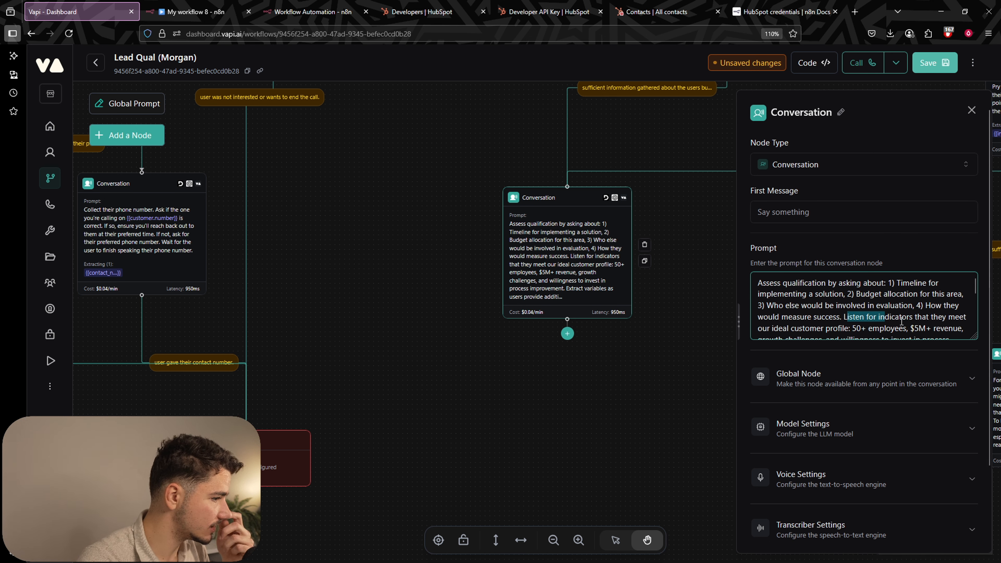
# Change the ideal customer size from 50+ to 10+ employees and enlarge the prompt box.
pyautogui.click(856, 328)
pyautogui.press('BackSpace')
pyautogui.write('1')
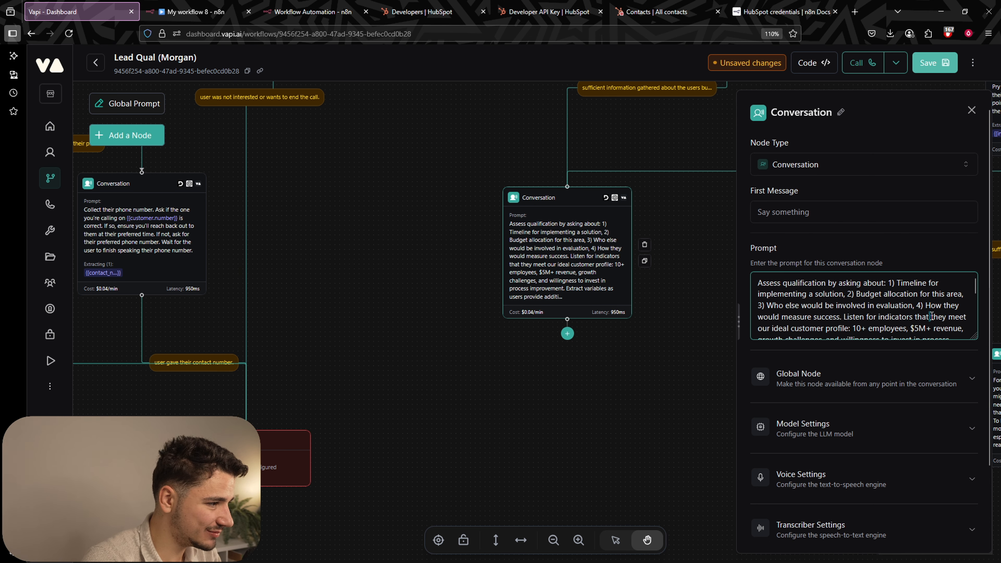
pyautogui.scroll(-3, 931, 316)
pyautogui.scroll(3, 946, 335)
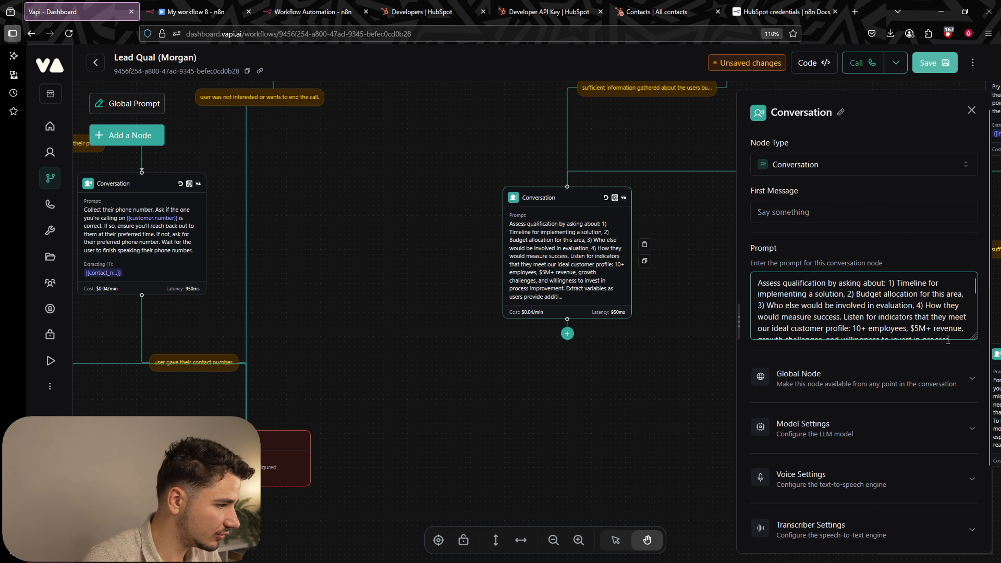
pyautogui.scroll(-2, 909, 314)
pyautogui.moveTo(971, 336); pyautogui.dragTo(972, 410)
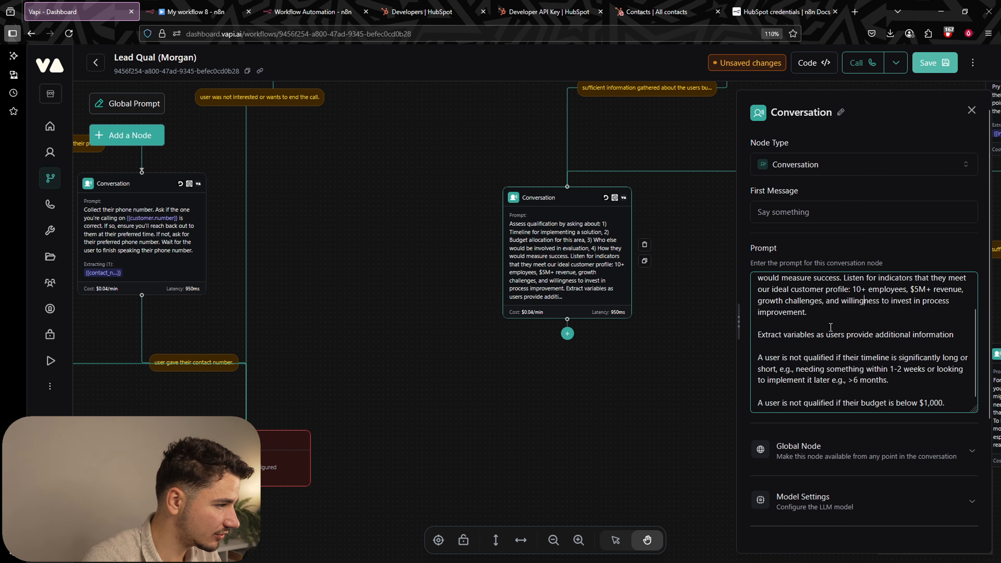
# Review the prompt's extract-variables and additional-information instruction.
pyautogui.moveTo(758, 332); pyautogui.dragTo(896, 340)
pyautogui.click(895, 339)
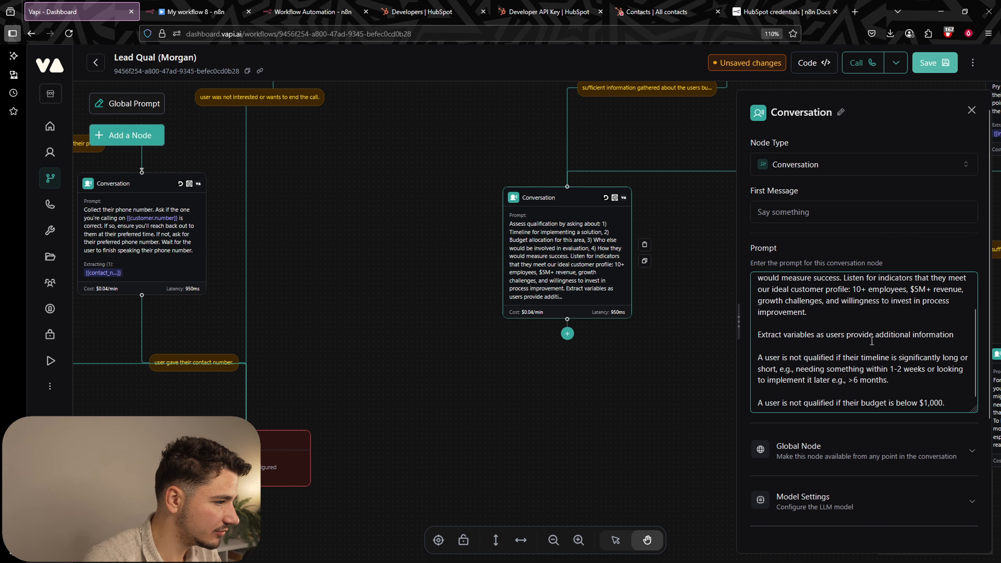
pyautogui.moveTo(816, 337); pyautogui.dragTo(890, 339)
pyautogui.click(847, 338)
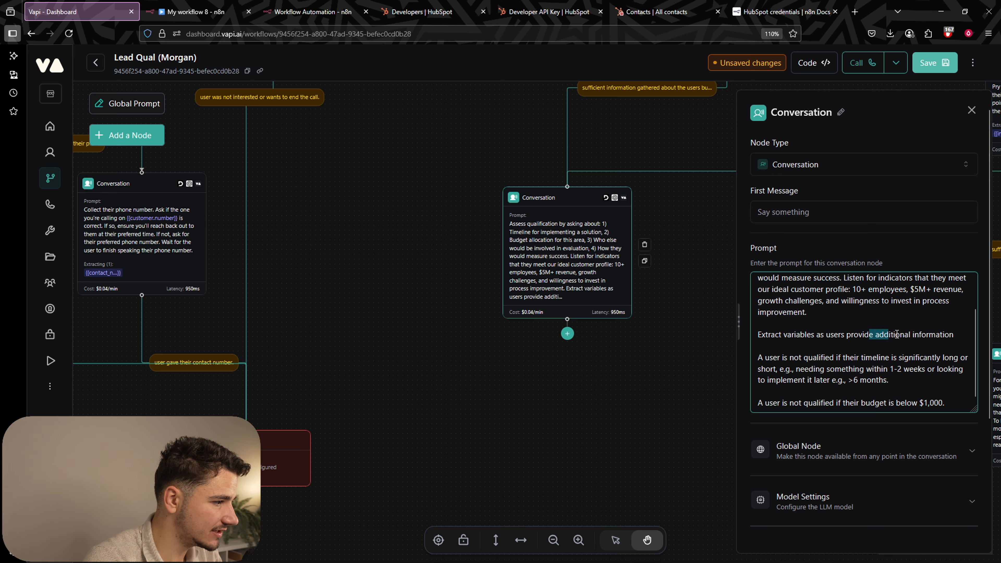
pyautogui.click(925, 338)
# Review the timeline disqualification rule with its 1-2 weeks and >6 months examples.
pyautogui.moveTo(759, 359)
pyautogui.mouseDown()
pyautogui.moveTo(959, 359)
pyautogui.moveTo(944, 369)
pyautogui.mouseUp()
pyautogui.click(872, 359)
pyautogui.click(903, 357)
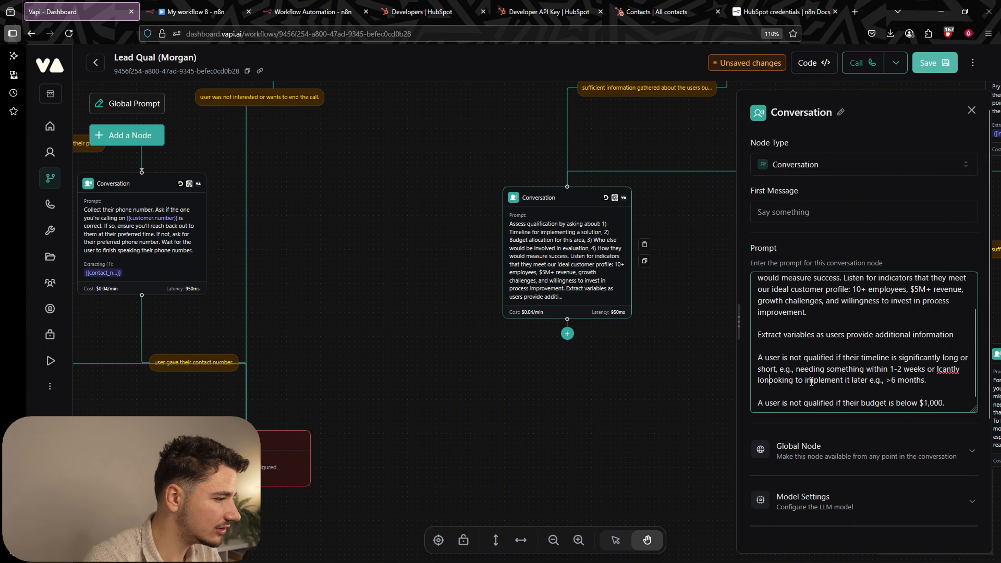
pyautogui.hotkey('ctrl', 'z')
pyautogui.moveTo(794, 373); pyautogui.dragTo(929, 376)
pyautogui.click(930, 375)
pyautogui.moveTo(836, 380); pyautogui.dragTo(885, 380)
pyautogui.click(879, 384)
pyautogui.scroll(-1, 883, 388)
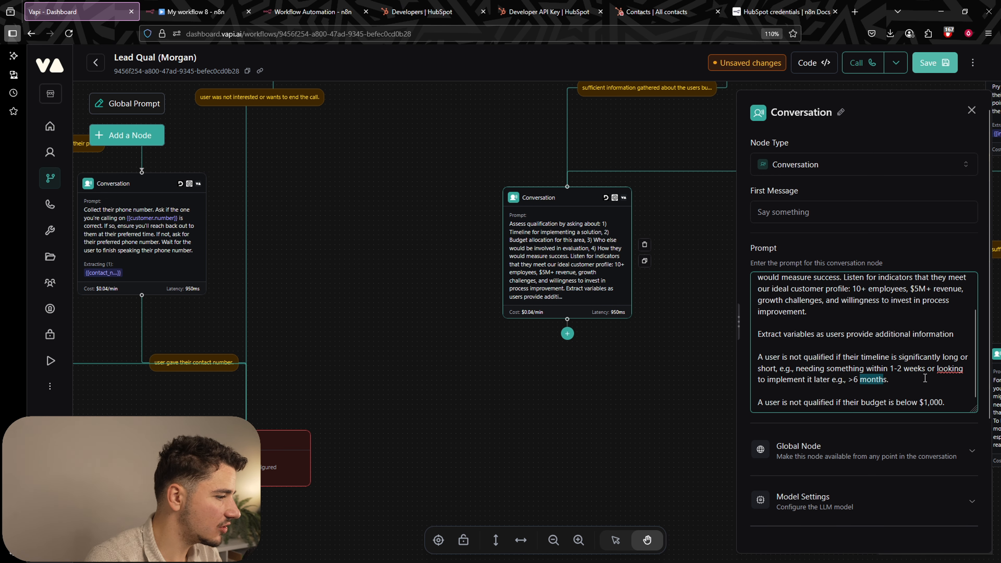
# After the budget rule, add 'A user is also not qualified if they have a headcount of less than 10 staff.'.
pyautogui.moveTo(765, 402); pyautogui.dragTo(861, 402)
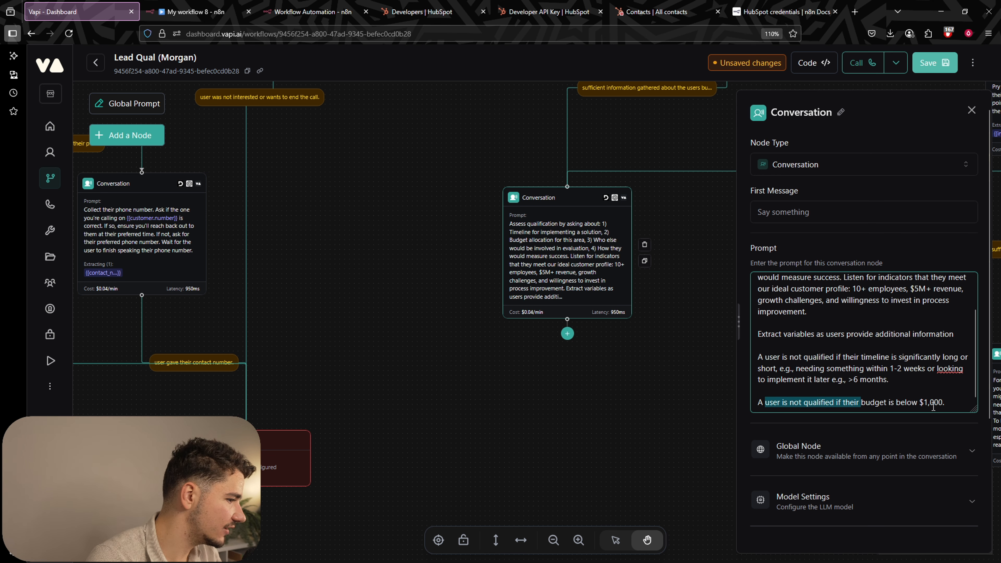
pyautogui.click(965, 404)
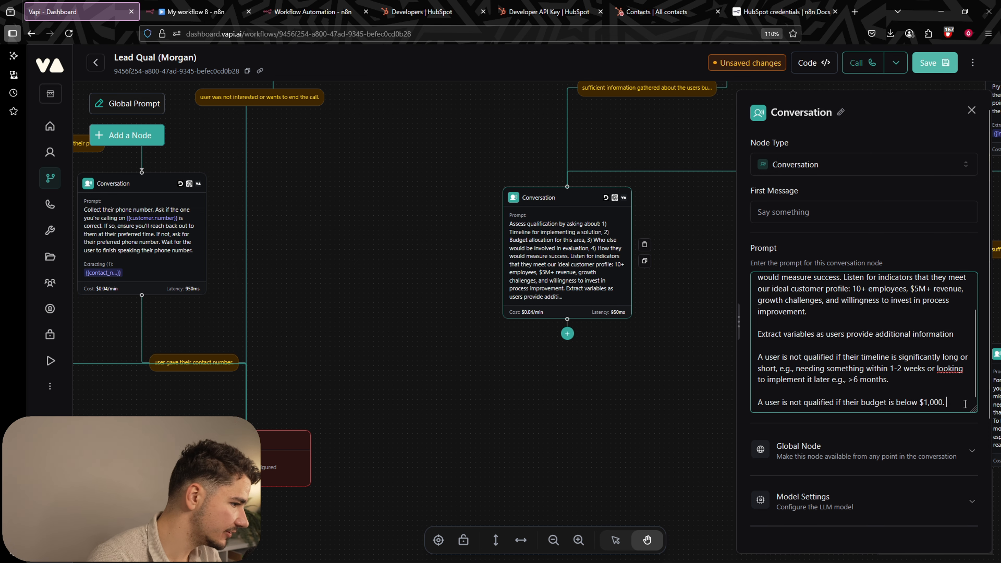
pyautogui.press('Return')
pyautogui.press('Return')
pyautogui.write('A user')
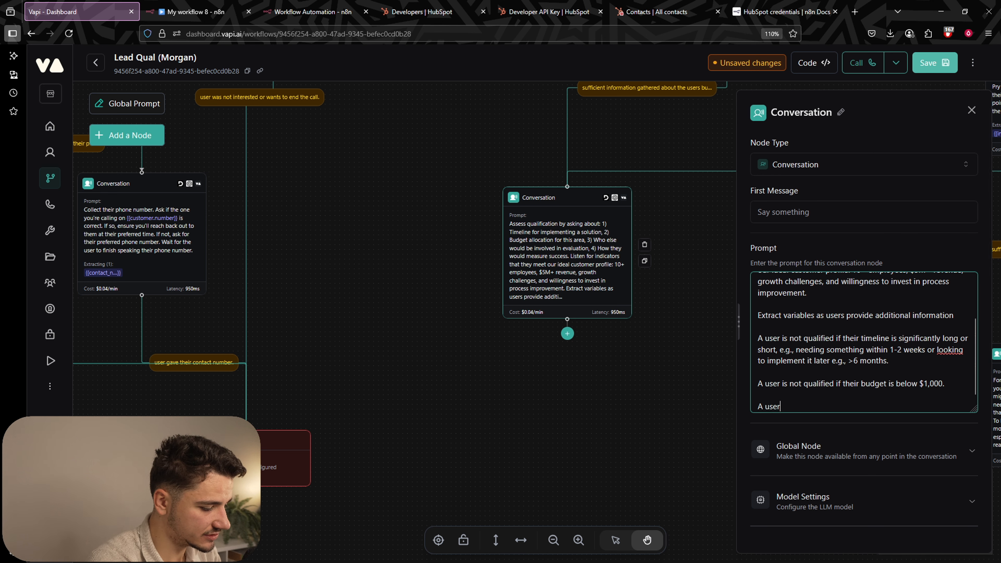
pyautogui.write(' is also not qu')
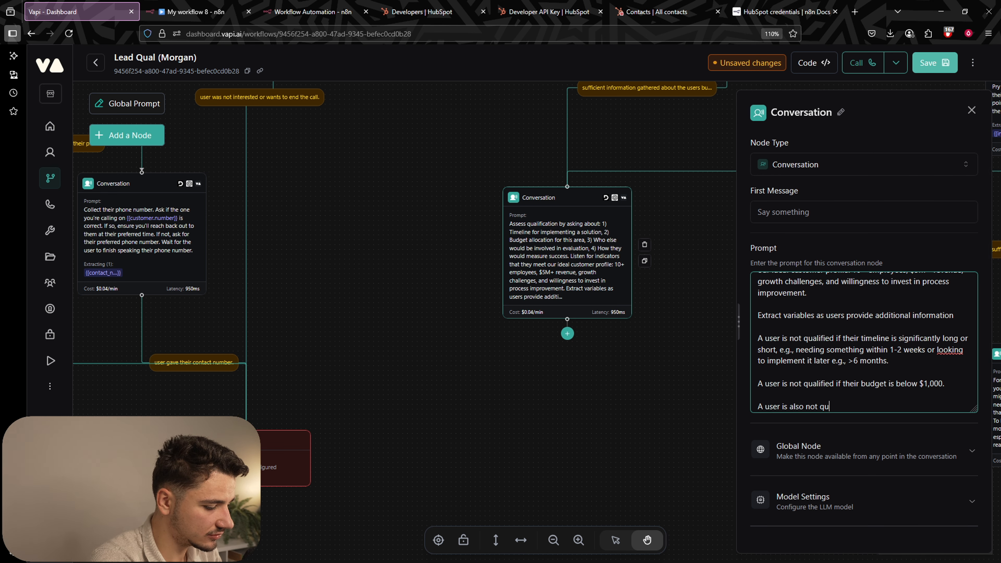
pyautogui.write('alified if they have')
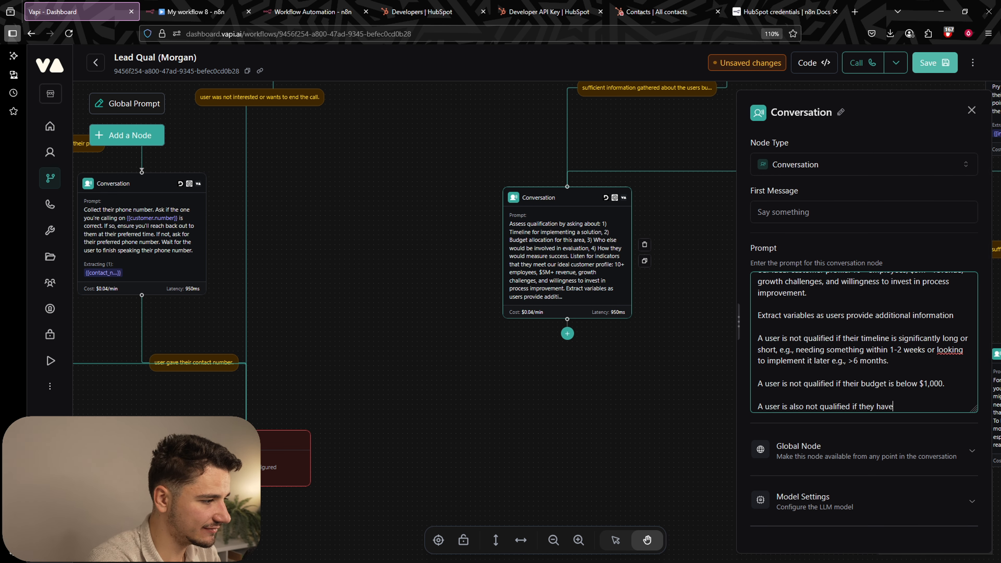
pyautogui.write(' a headcount of le')
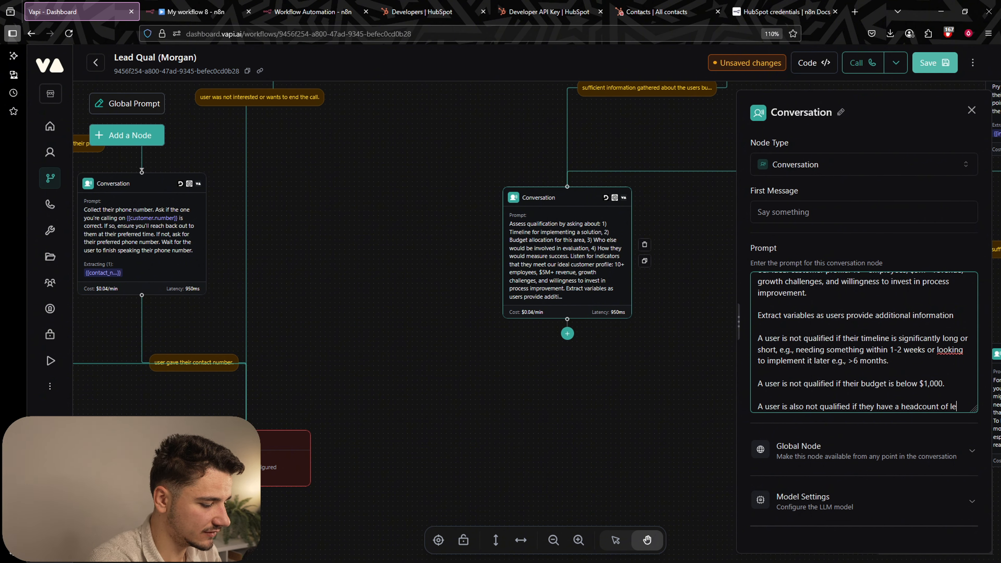
pyautogui.write('ss than 10 st')
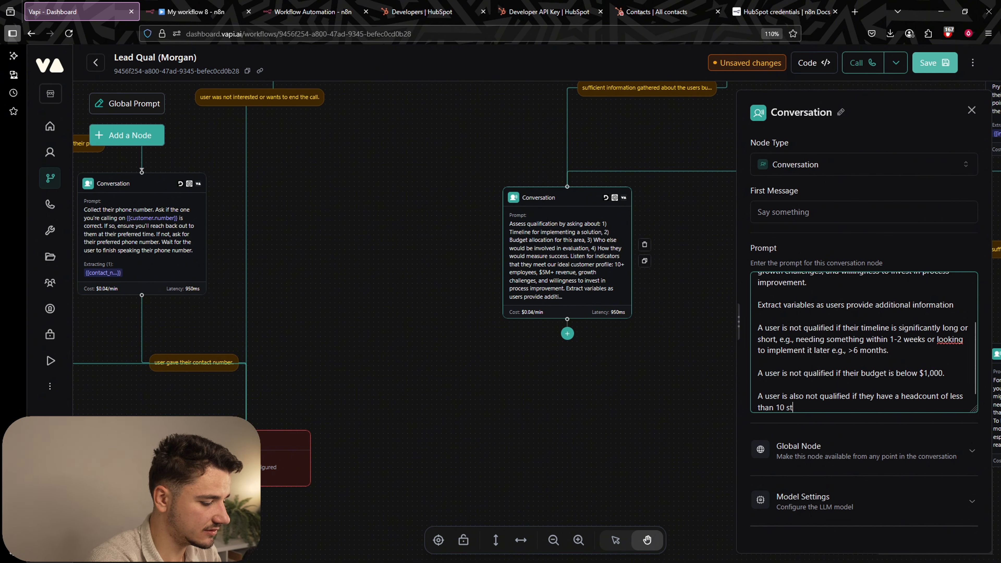
pyautogui.write('aff.')
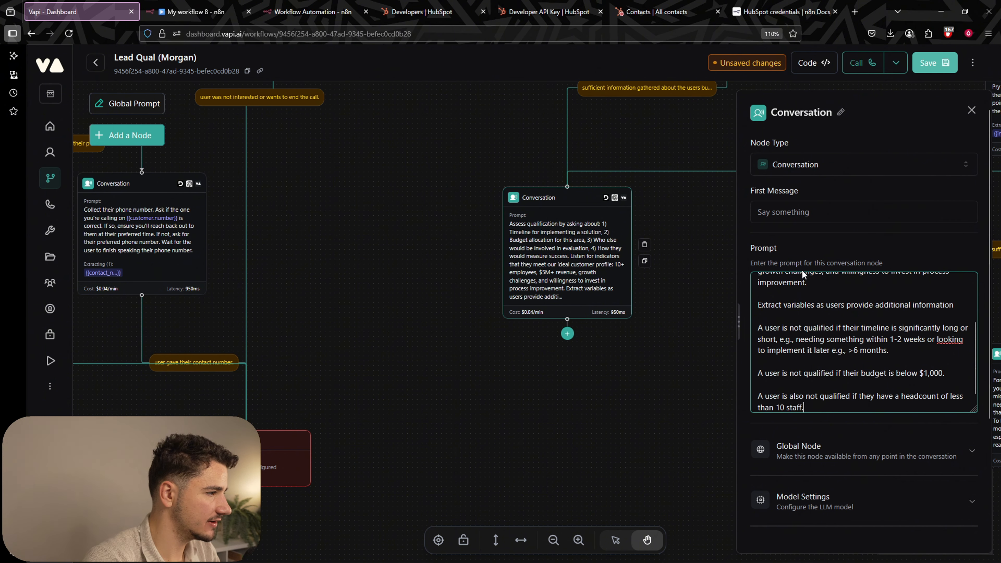
# Try saving the workflow and dismiss the Save Failed model-provider warning.
pyautogui.click(946, 65)
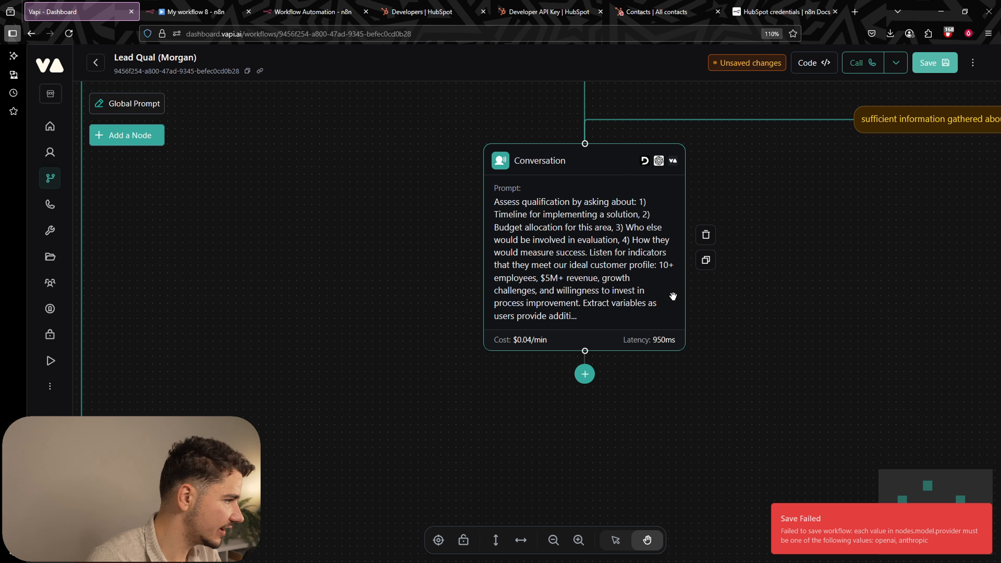
pyautogui.click(981, 513)
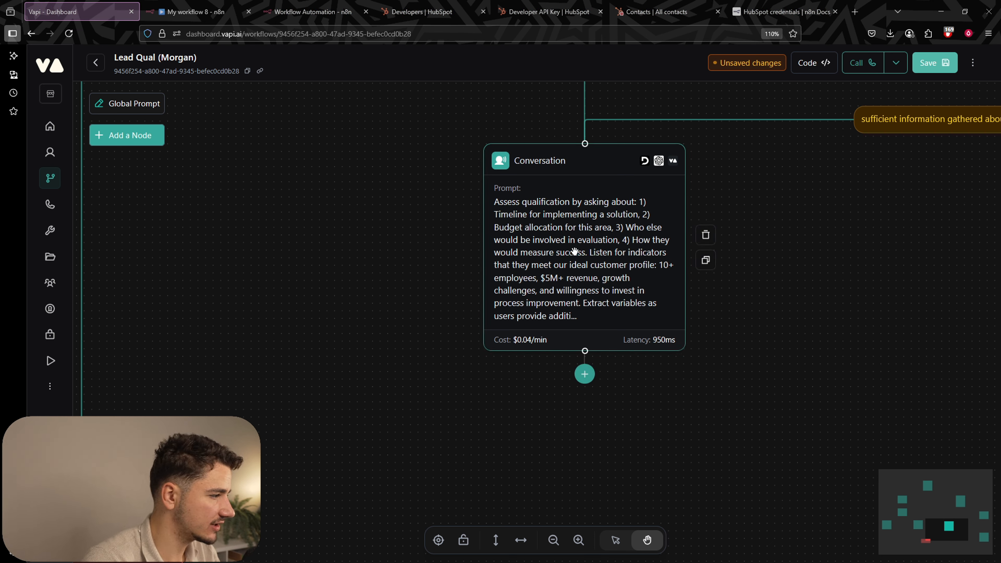
pyautogui.click(570, 261)
# Add a 'timeline' variable described as 'their timeline for implementing a solution'.
pyautogui.scroll(-3, 848, 441)
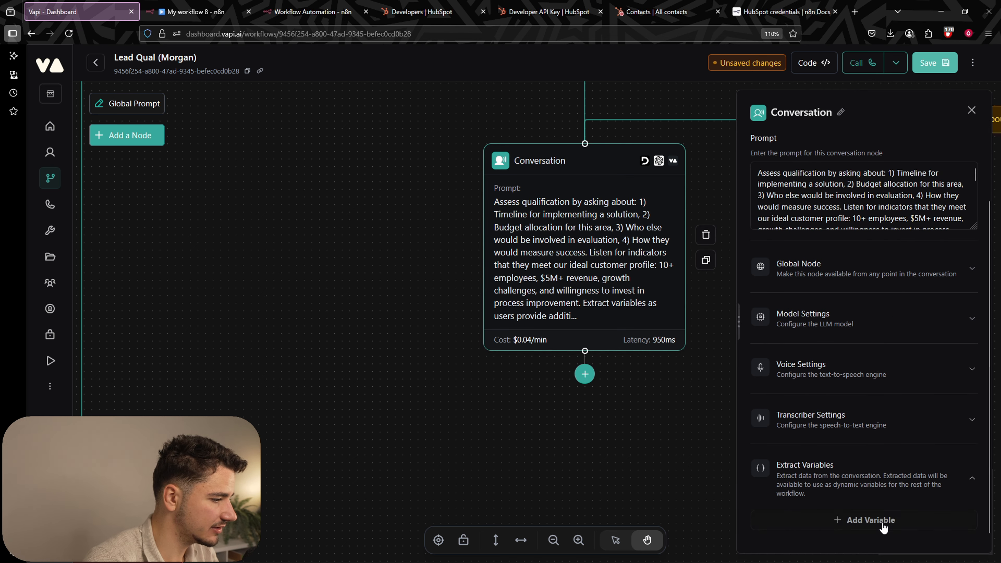
pyautogui.click(879, 521)
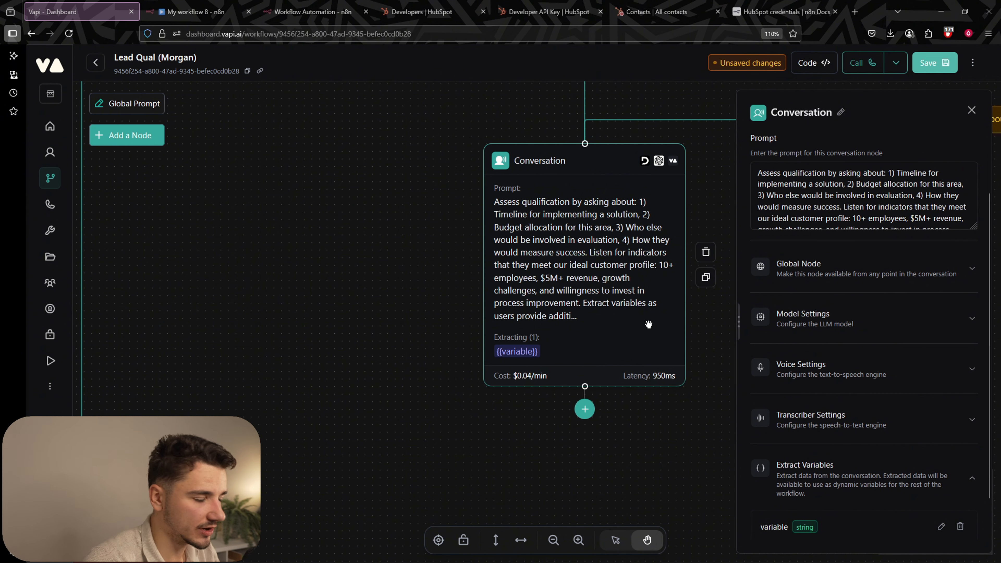
pyautogui.scroll(-1, 831, 465)
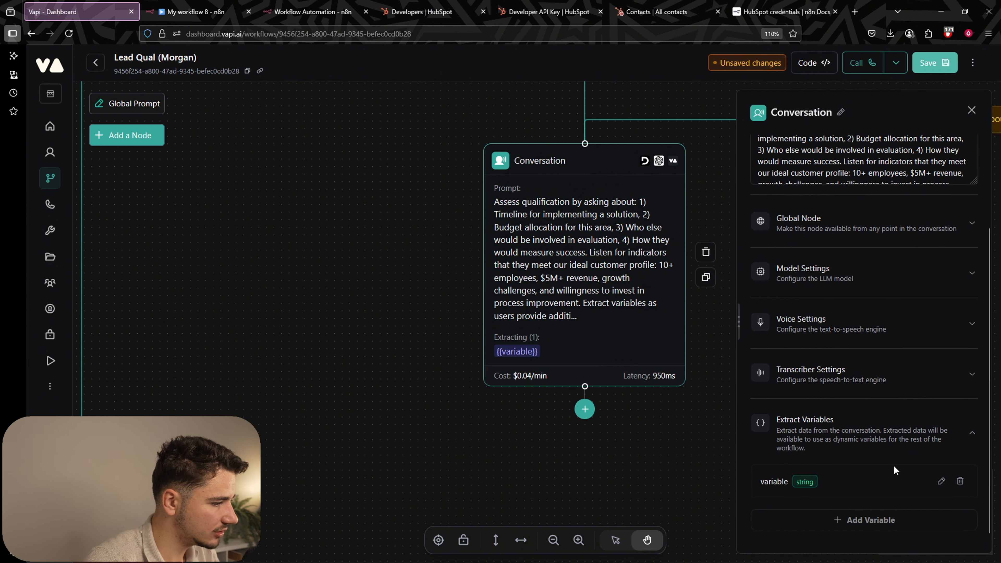
pyautogui.click(941, 481)
pyautogui.write('timeline')
pyautogui.press('Tab')
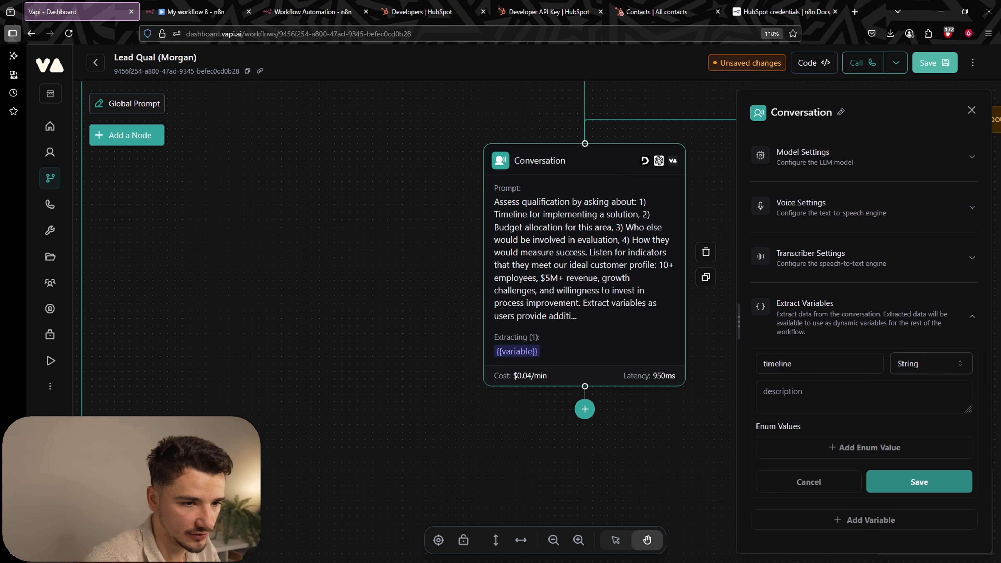
pyautogui.write('their timeline ')
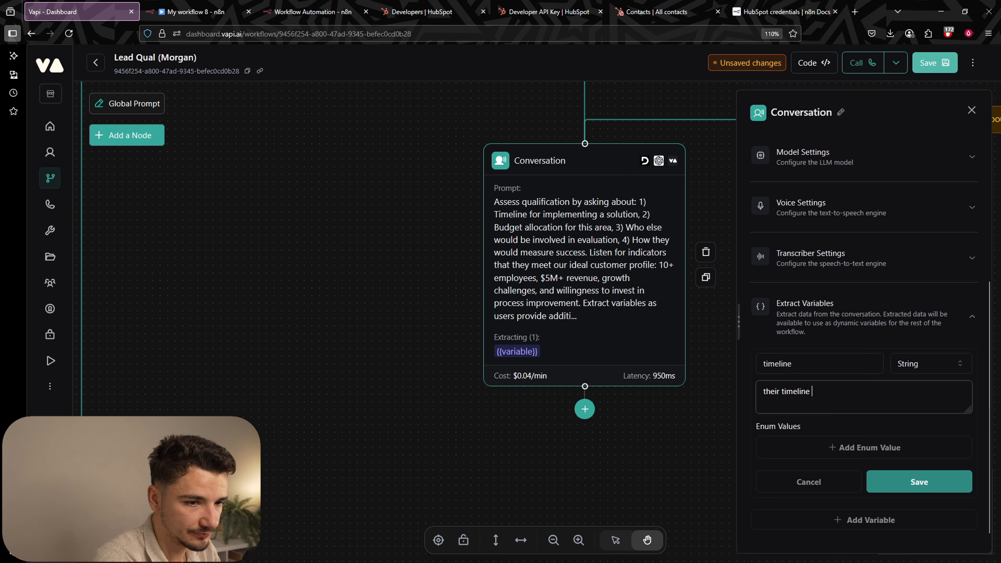
pyautogui.write('for implementing a solution')
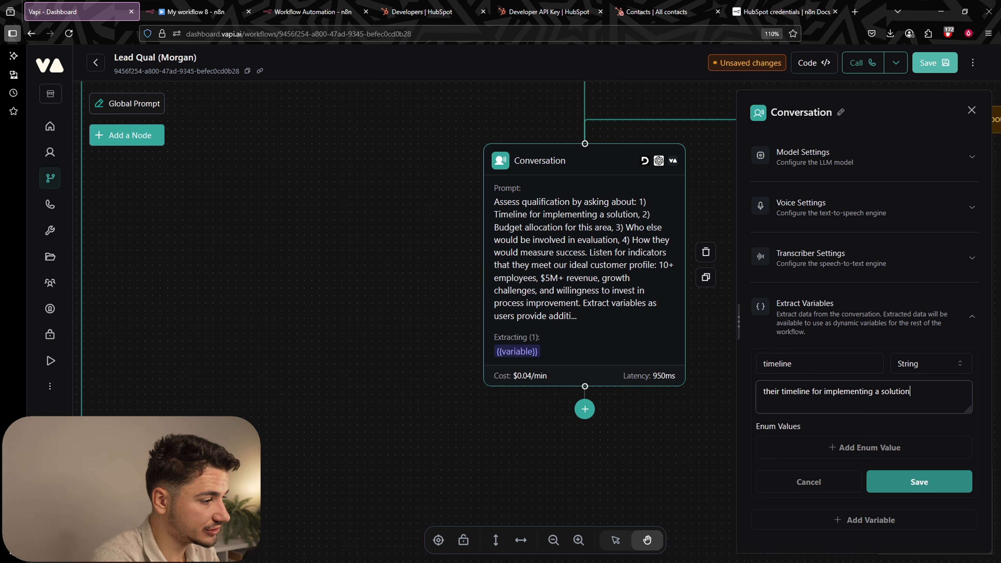
pyautogui.click(913, 483)
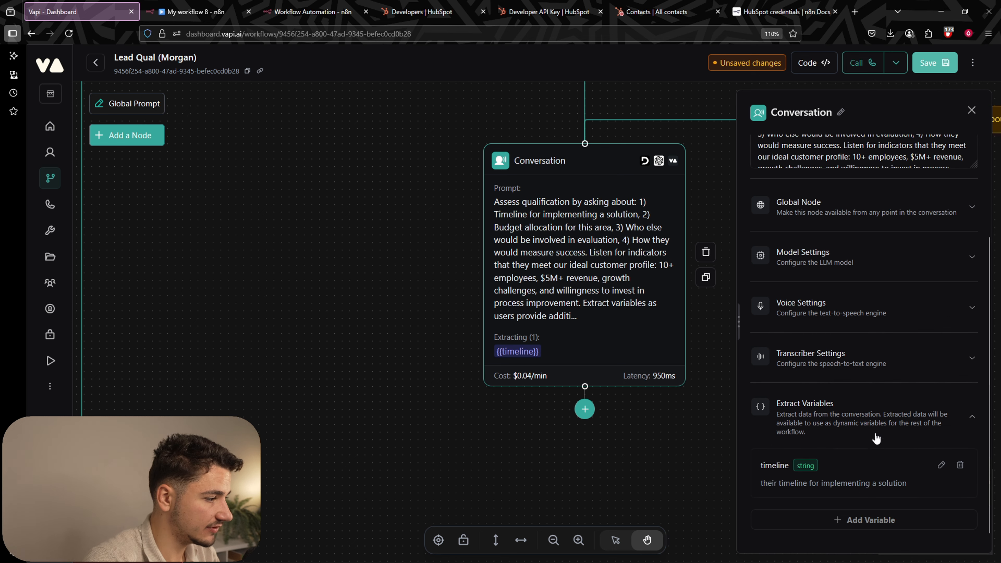
# Add a 'budget_status' variable describing their budget allocation or financial capacity.
pyautogui.click(853, 522)
pyautogui.click(942, 487)
pyautogui.scroll(-3, 849, 441)
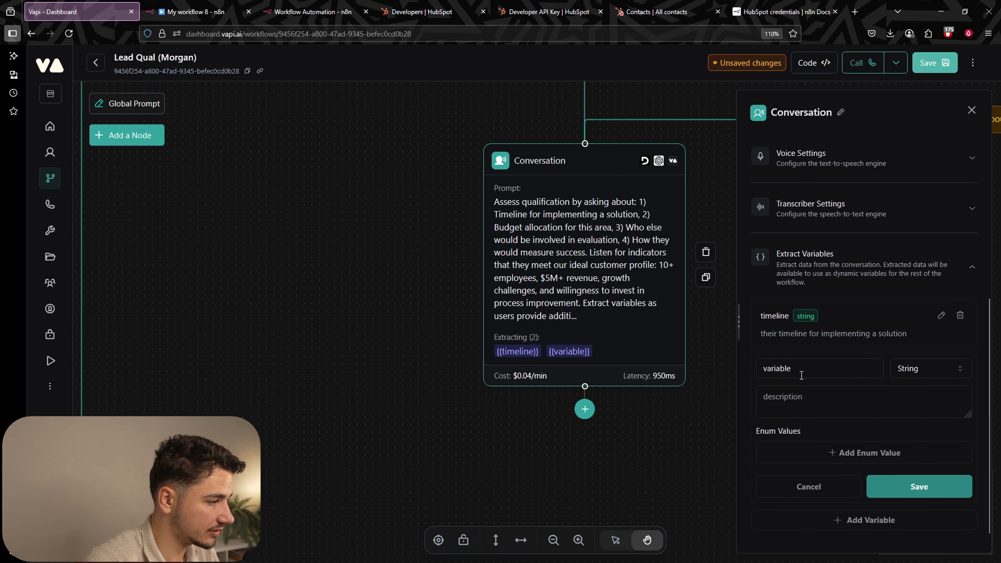
pyautogui.doubleClick(801, 374)
pyautogui.press('BackSpace')
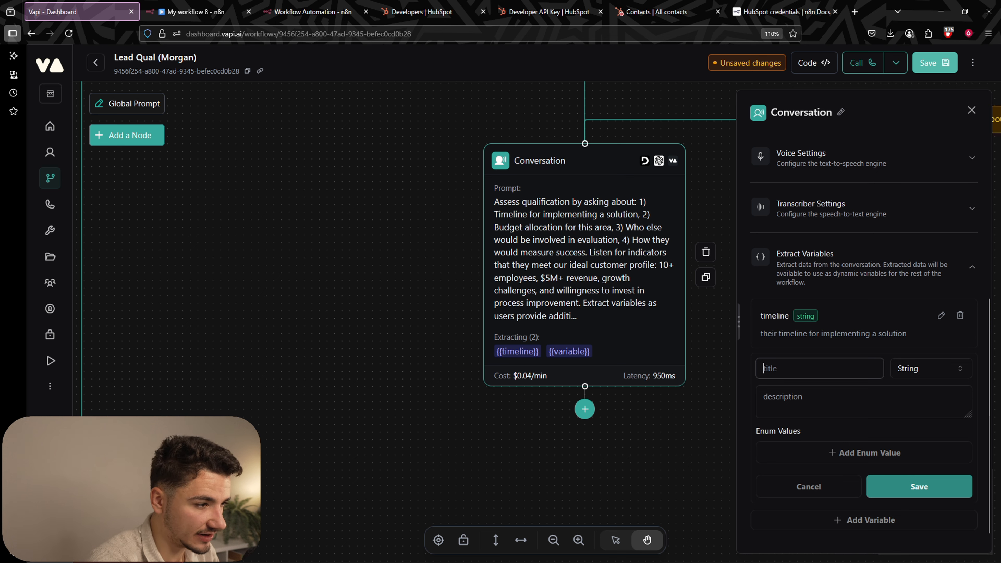
pyautogui.write('budget_status')
pyautogui.press('Tab')
pyautogui.write('information about')
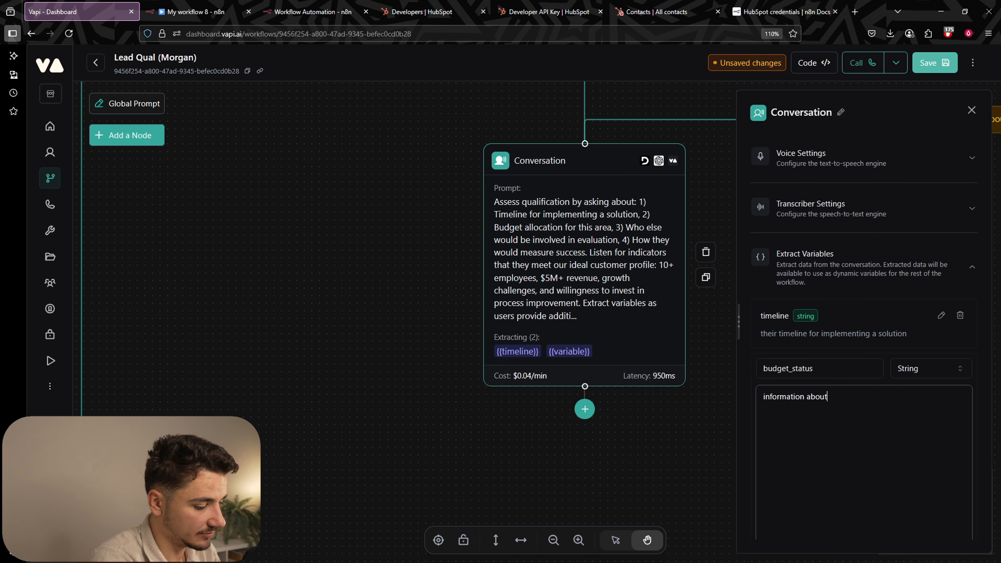
pyautogui.write(' their budget alloc')
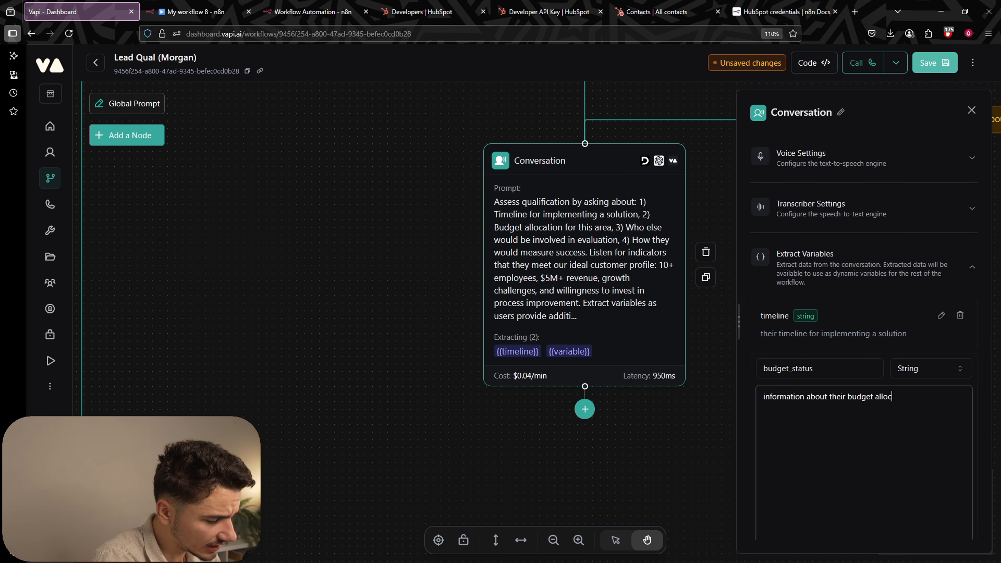
pyautogui.write('ation or fin')
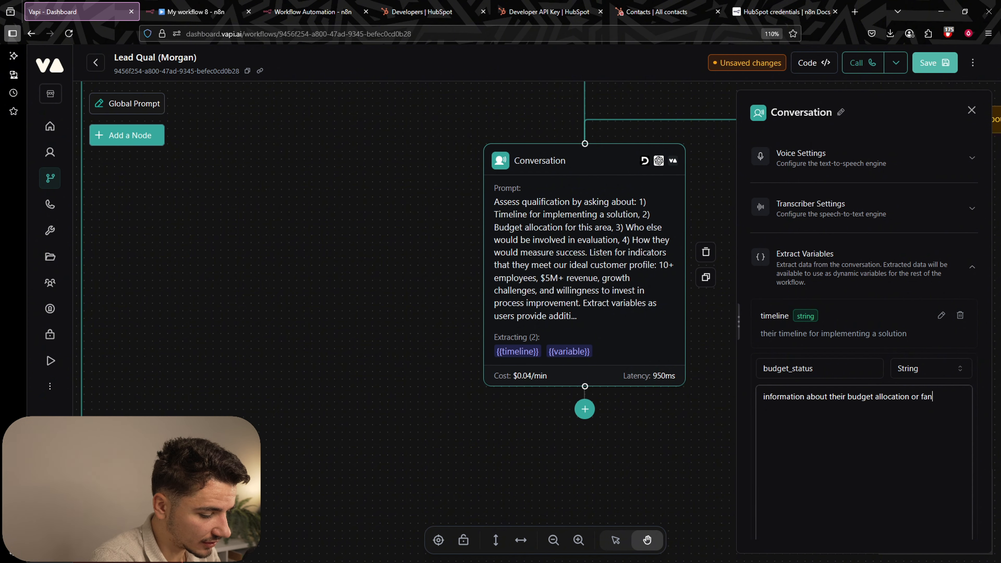
pyautogui.write('ancial capacity.')
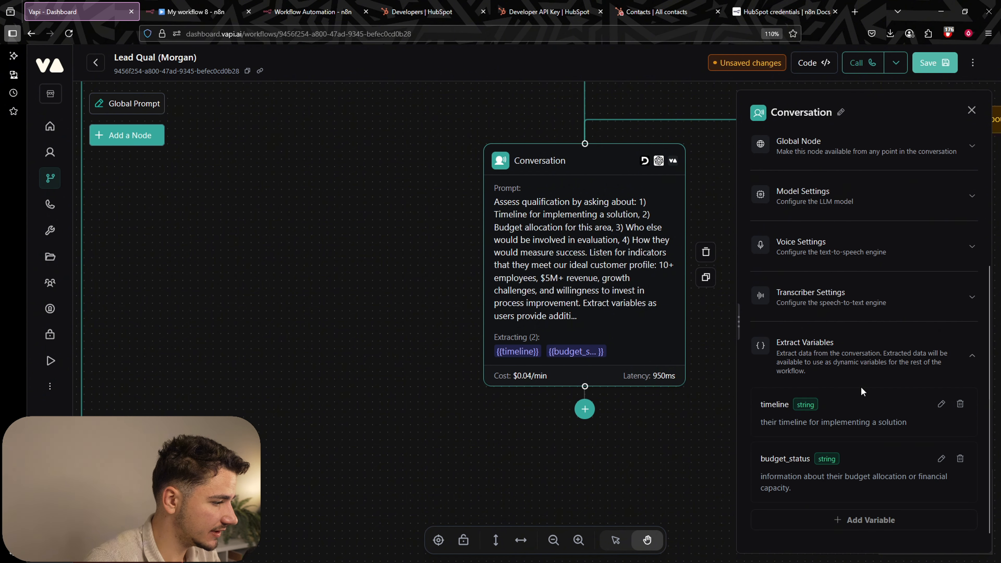
pyautogui.click(890, 519)
# Add a 'decision_makers' variable: 'who else is involved in the decision making process.'.
pyautogui.scroll(-2, 880, 396)
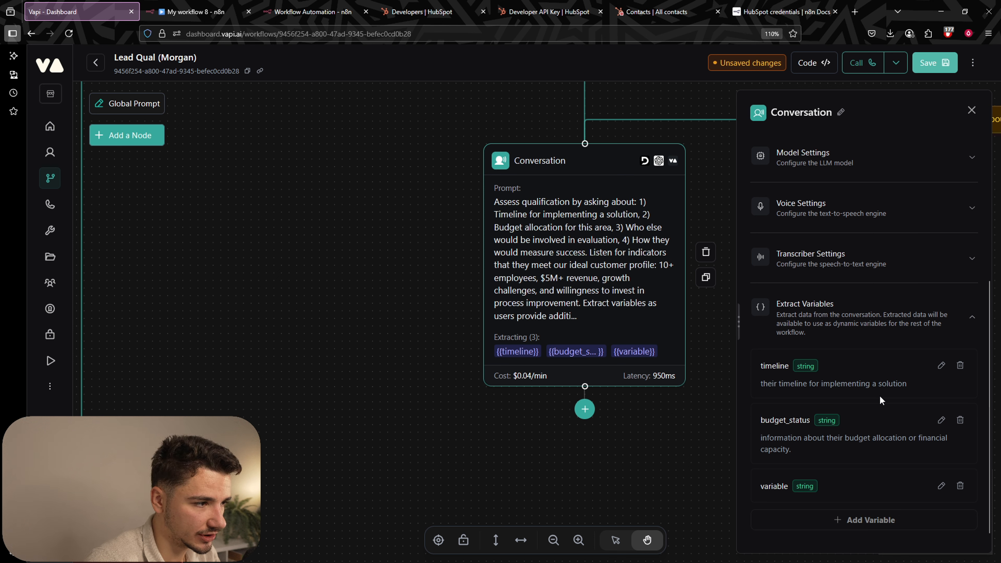
pyautogui.click(941, 485)
pyautogui.write('decision_makers')
pyautogui.click(840, 517)
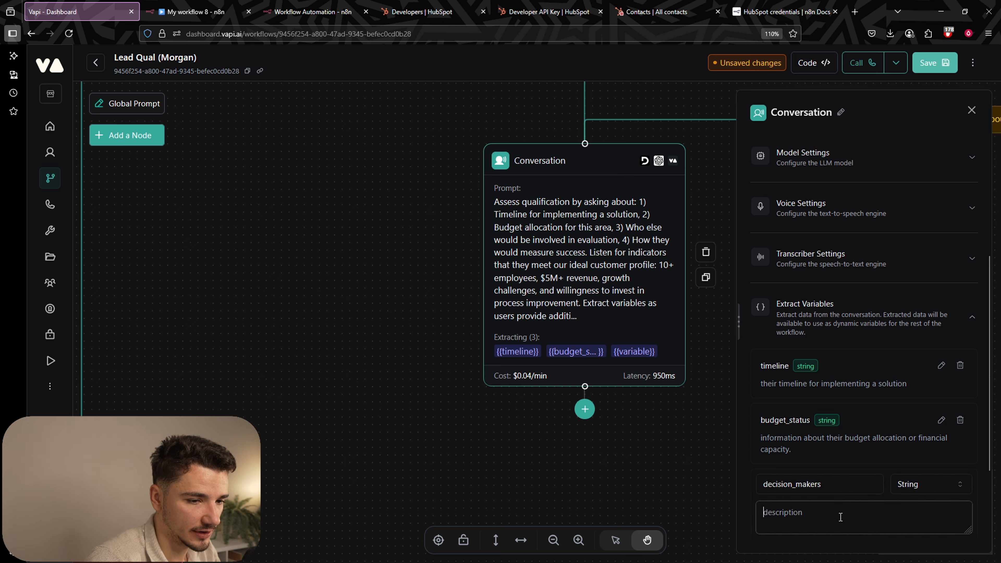
pyautogui.write('who else is')
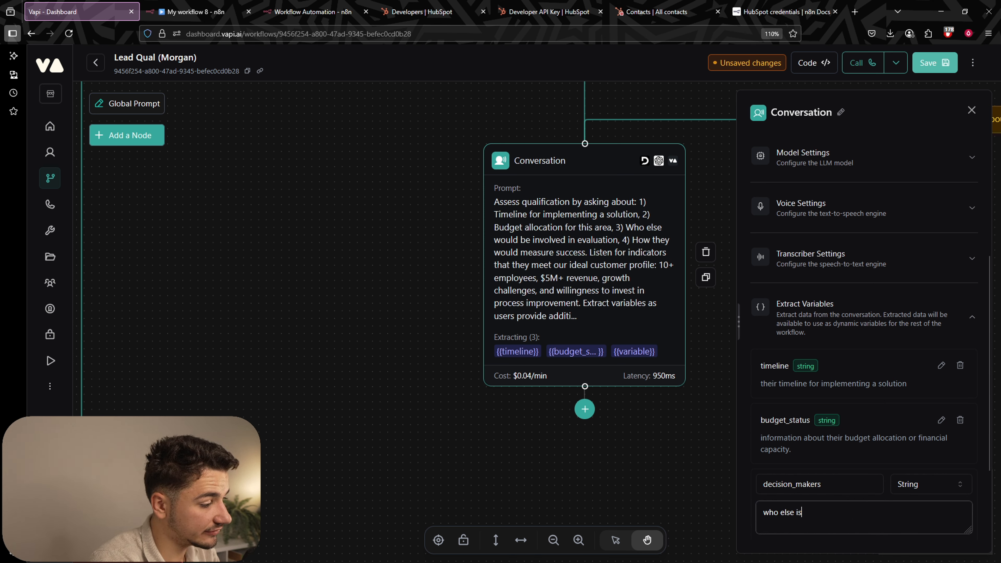
pyautogui.write(' involved in th')
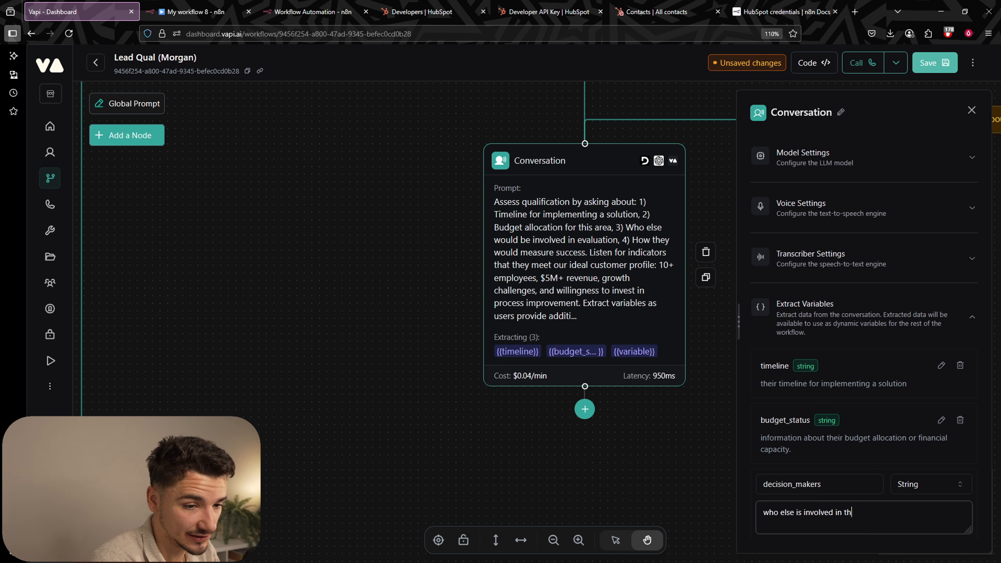
pyautogui.write('e decision making process.')
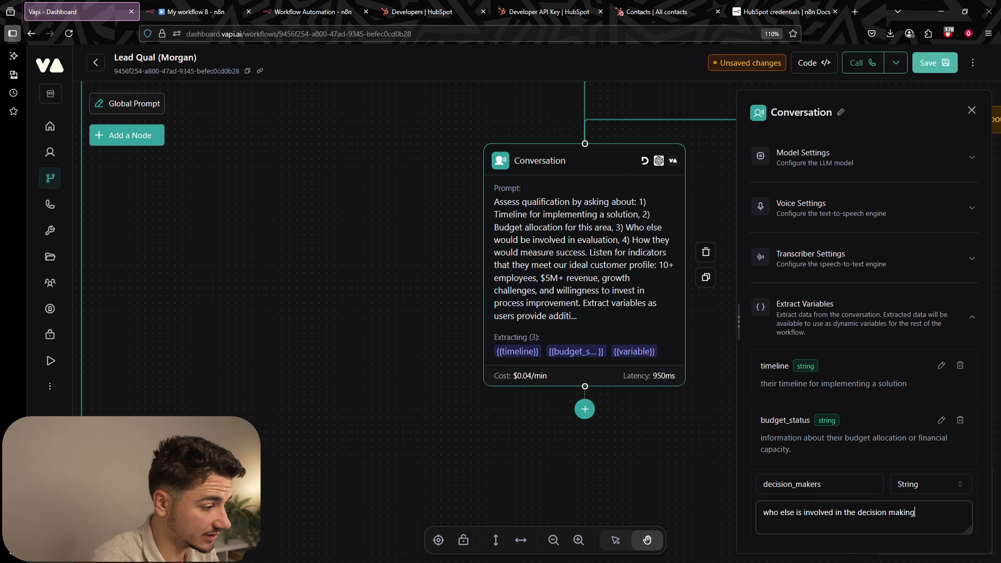
pyautogui.press('Return')
# Add a 'success_criteria' variable on how they would measure success of the solution.
pyautogui.click(865, 519)
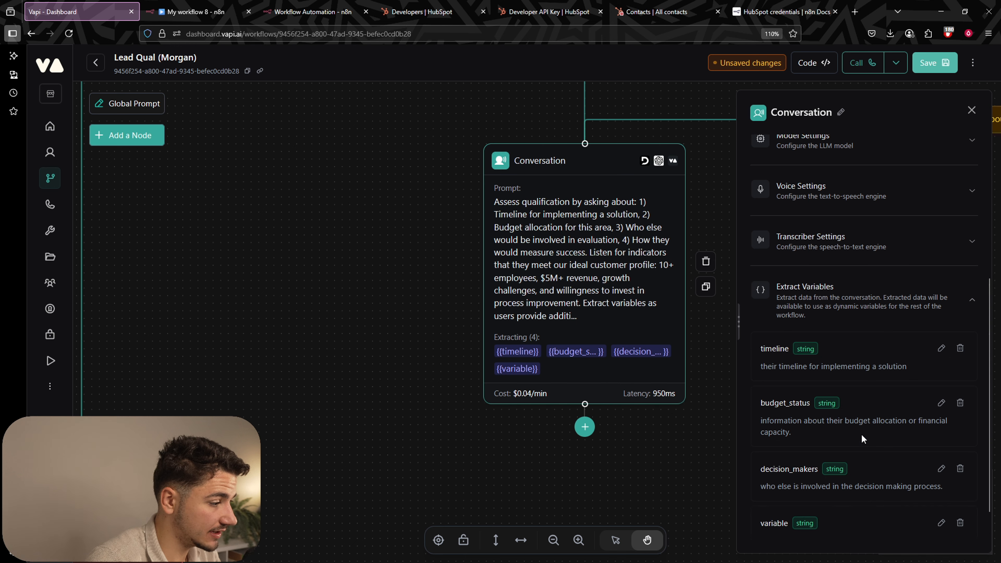
pyautogui.click(941, 483)
pyautogui.doubleClick(812, 371)
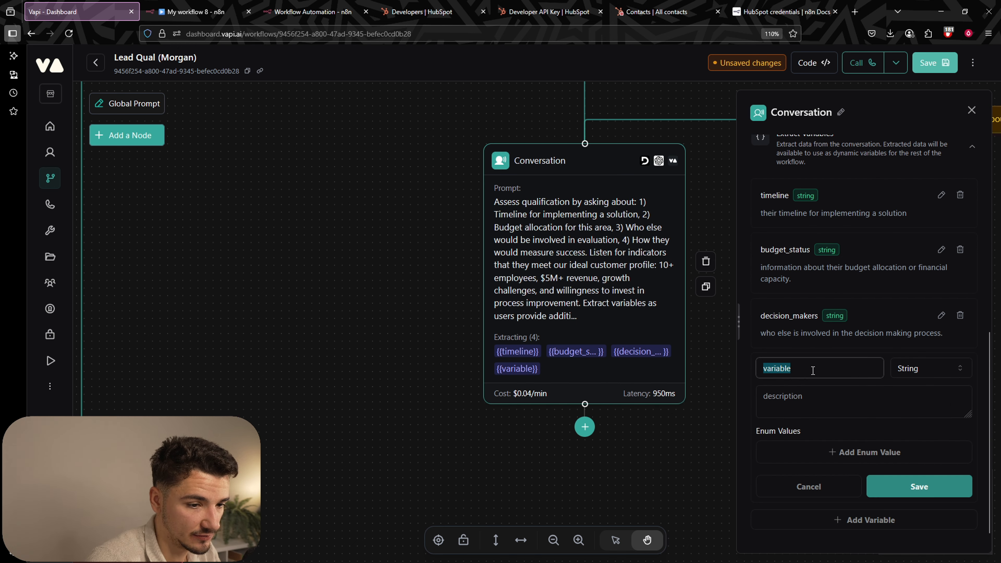
pyautogui.write('success_cr')
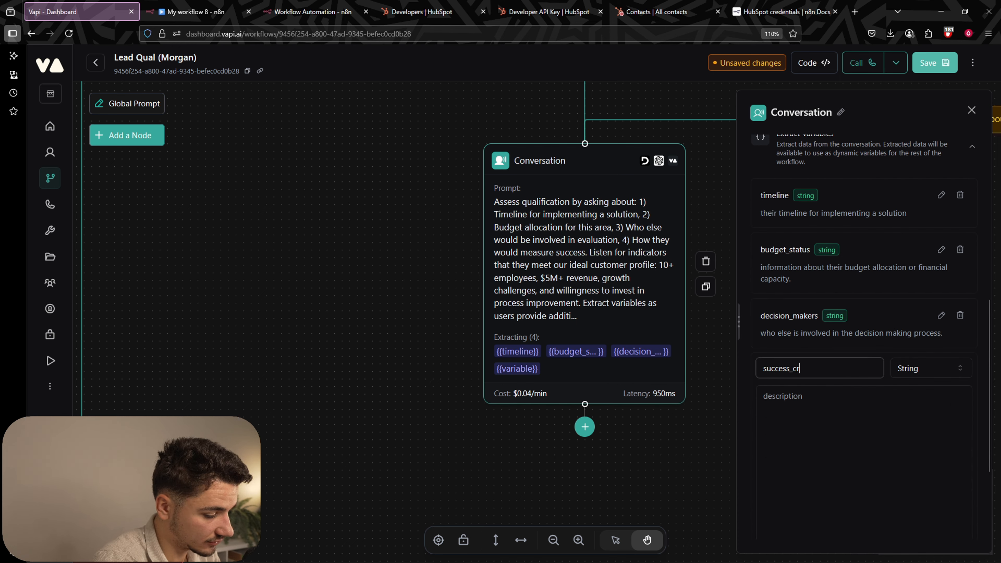
pyautogui.write('iteria')
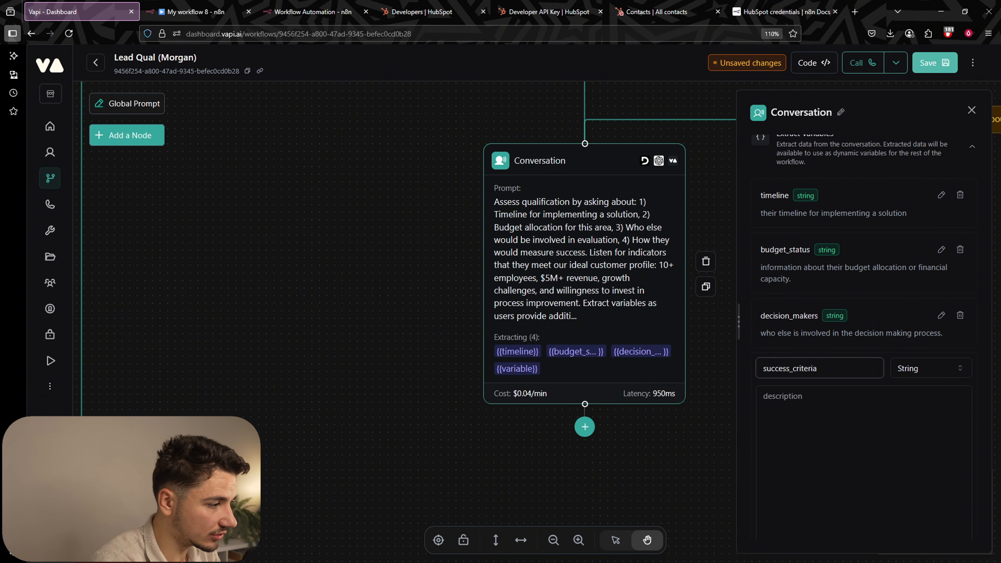
pyautogui.click(829, 402)
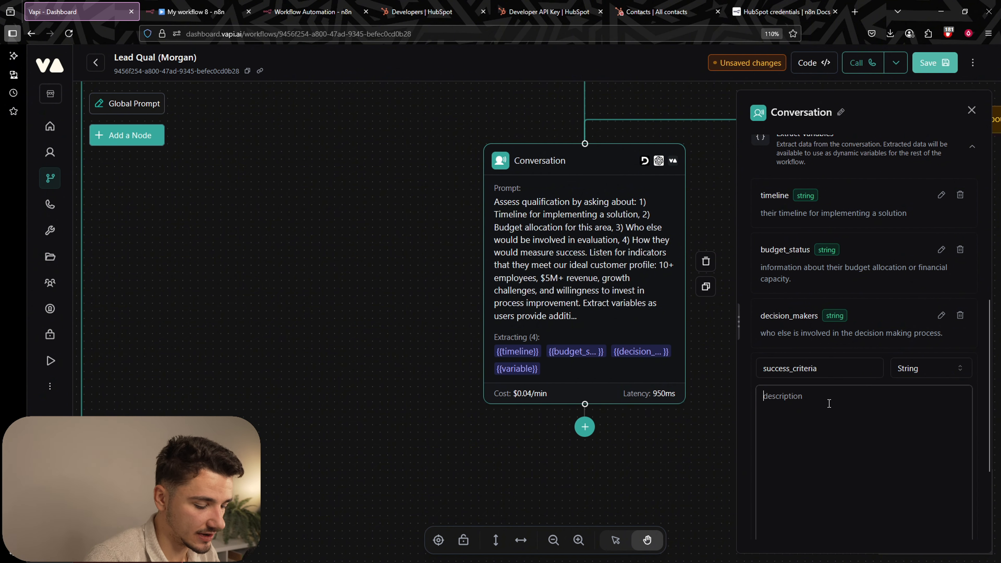
pyautogui.write('how they')
pyautogui.write('would measure')
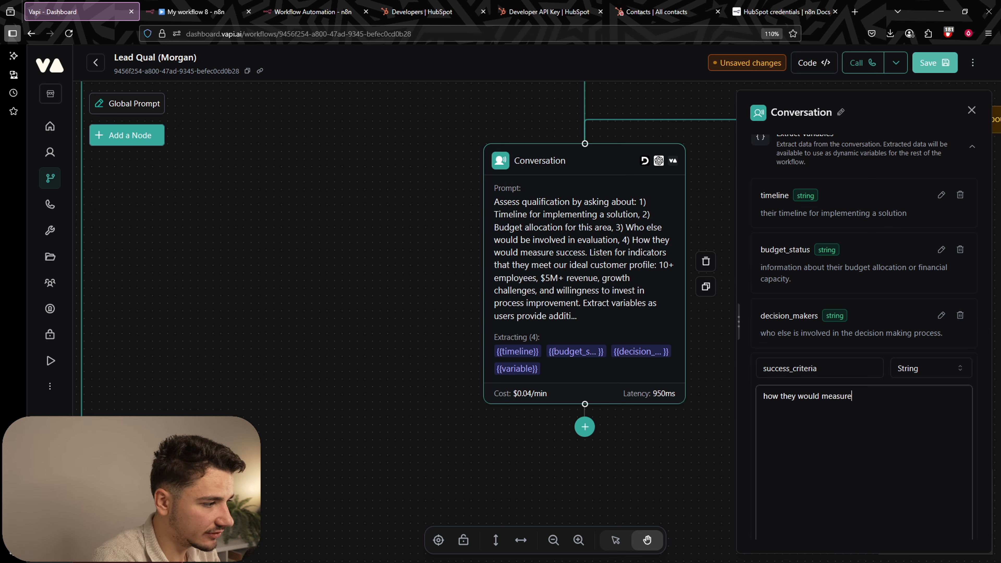
pyautogui.write(' success of')
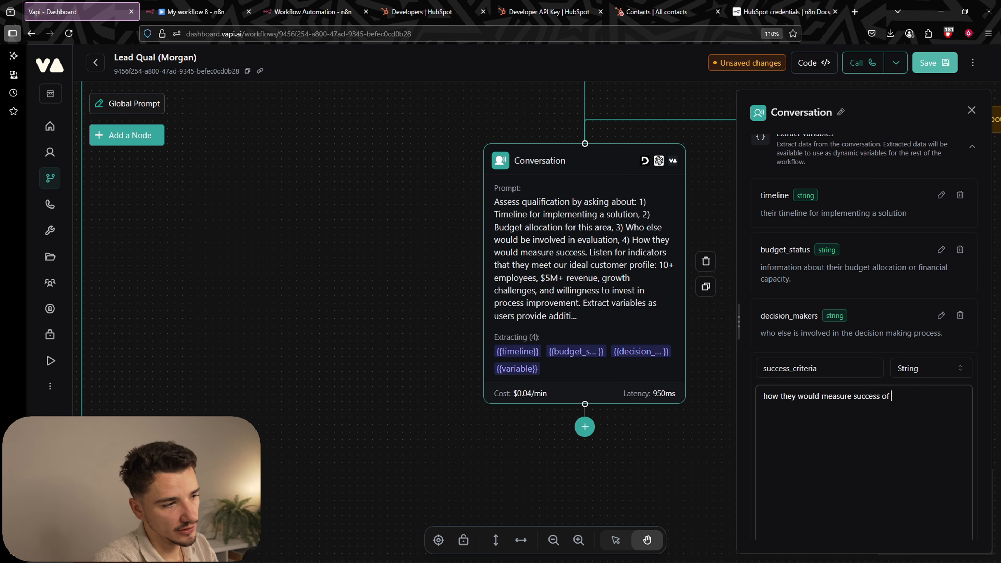
pyautogui.write('solution.')
pyautogui.scroll(-5, 934, 461)
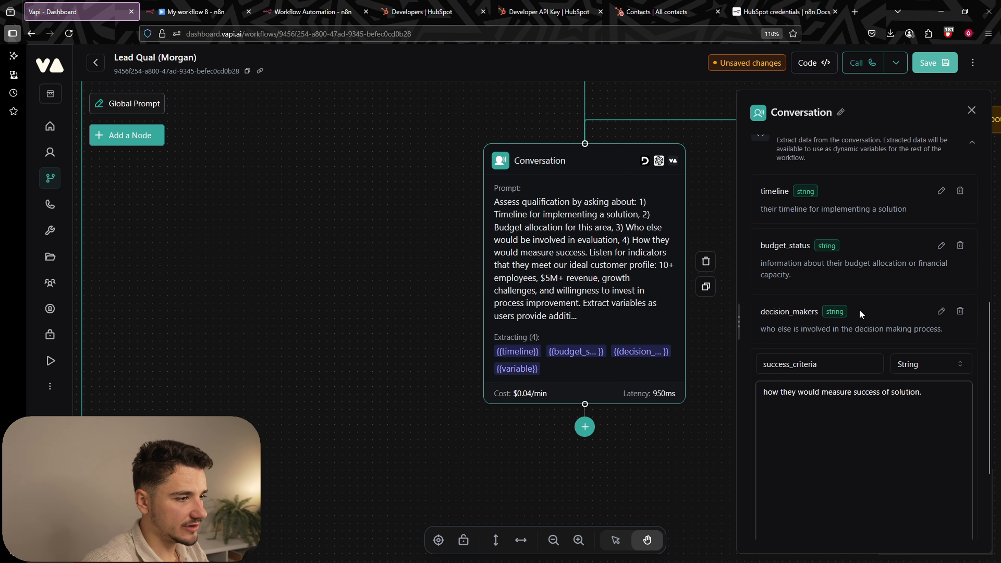
pyautogui.click(938, 488)
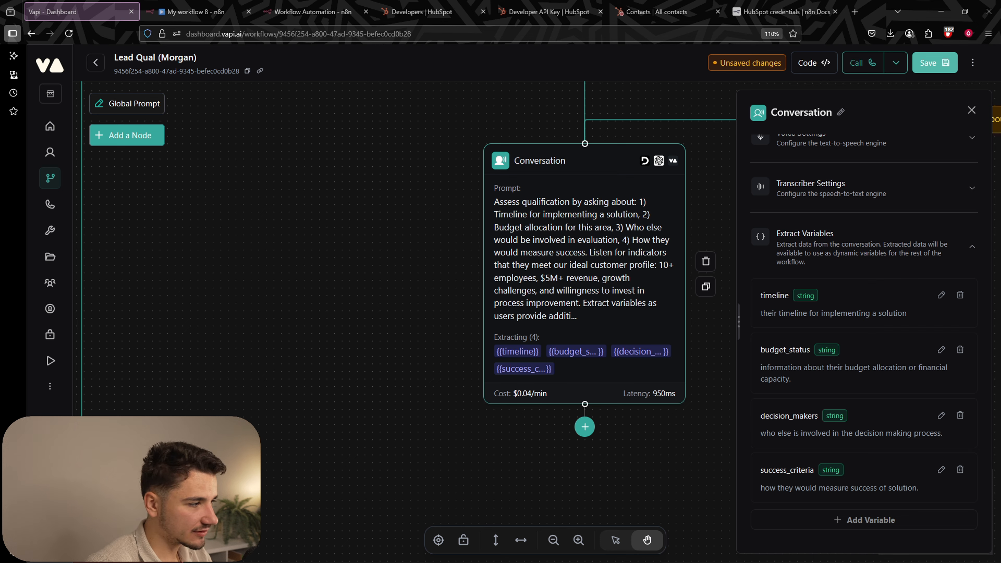
# Connect the qualification node to the unqualified-leads conversation node.
pyautogui.click(722, 191)
pyautogui.scroll(-3, 870, 306)
pyautogui.moveTo(911, 367); pyautogui.dragTo(705, 292)
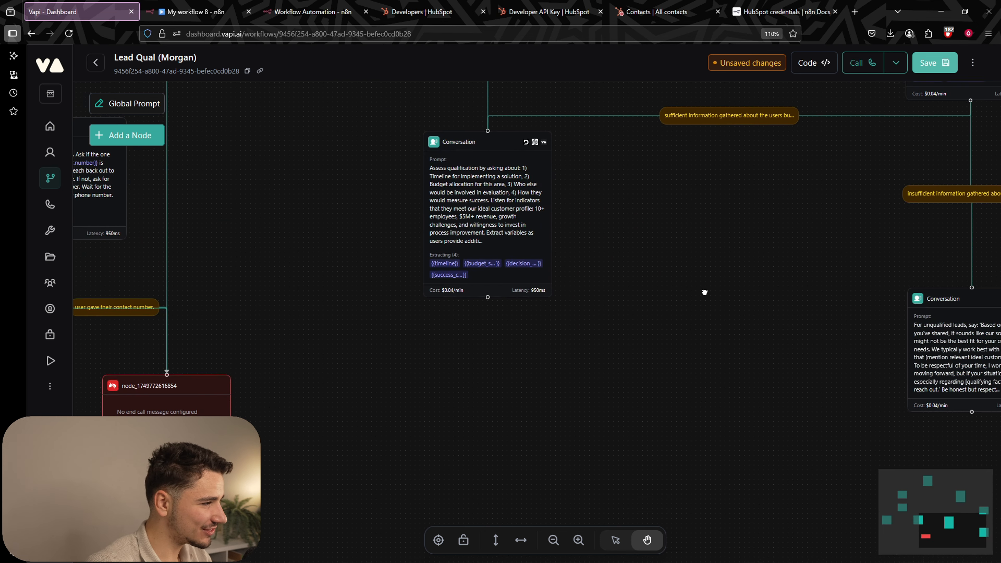
pyautogui.scroll(-3, 705, 292)
pyautogui.moveTo(803, 280); pyautogui.dragTo(670, 265)
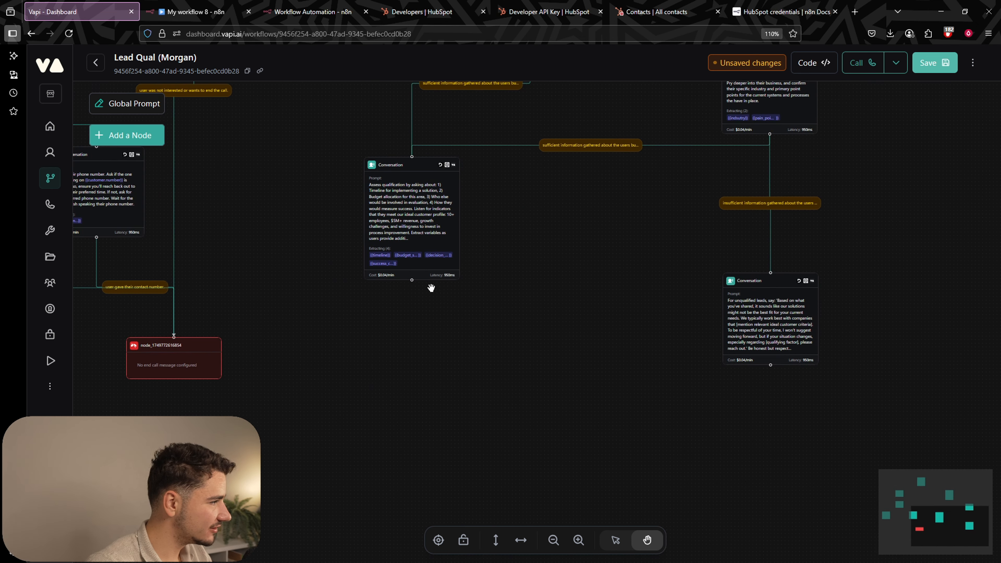
pyautogui.moveTo(411, 280); pyautogui.dragTo(771, 274)
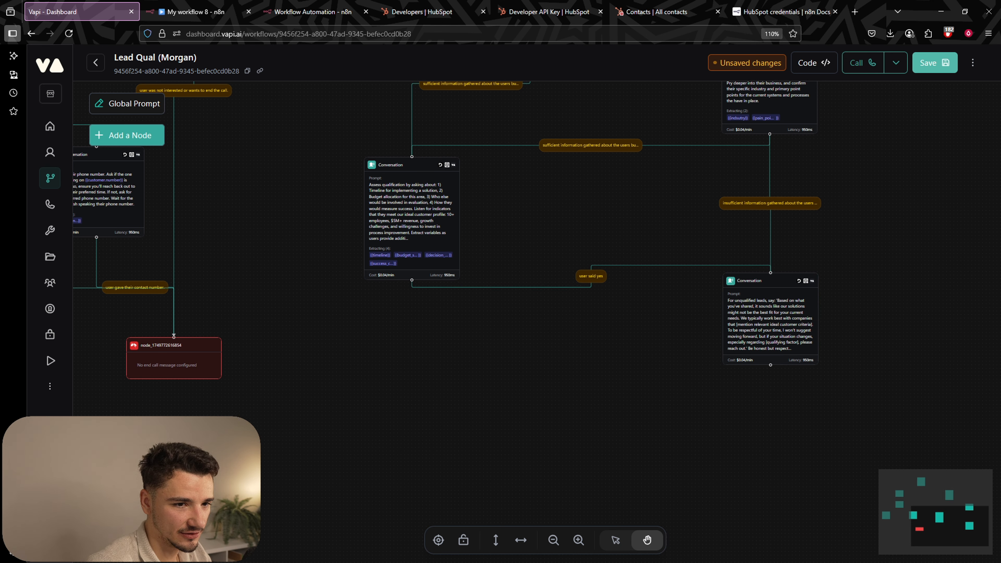
# Paste the ideal-customer-profile condition on the new edge, add '/ short' after 'very long', and save.
pyautogui.click(591, 275)
pyautogui.click(778, 149)
pyautogui.hotkey('ctrl', 'a')
pyautogui.write("User didn't meet ideal customer profile (too small, no budget, no authority, no clear need, or very long timeline)")
pyautogui.moveTo(834, 148); pyautogui.dragTo(940, 155)
pyautogui.moveTo(807, 161); pyautogui.dragTo(960, 161)
pyautogui.click(879, 162)
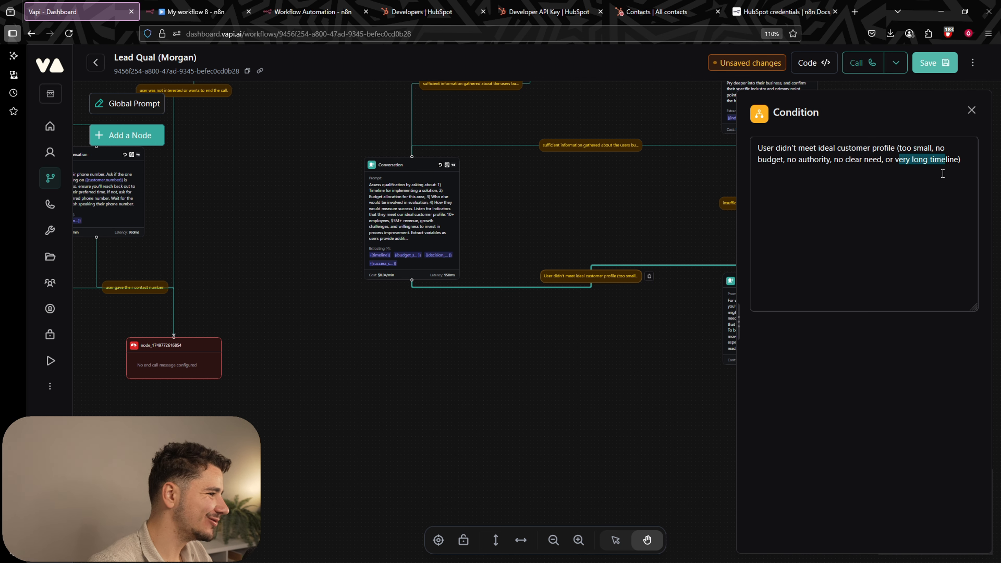
pyautogui.click(937, 160)
pyautogui.write('/ short')
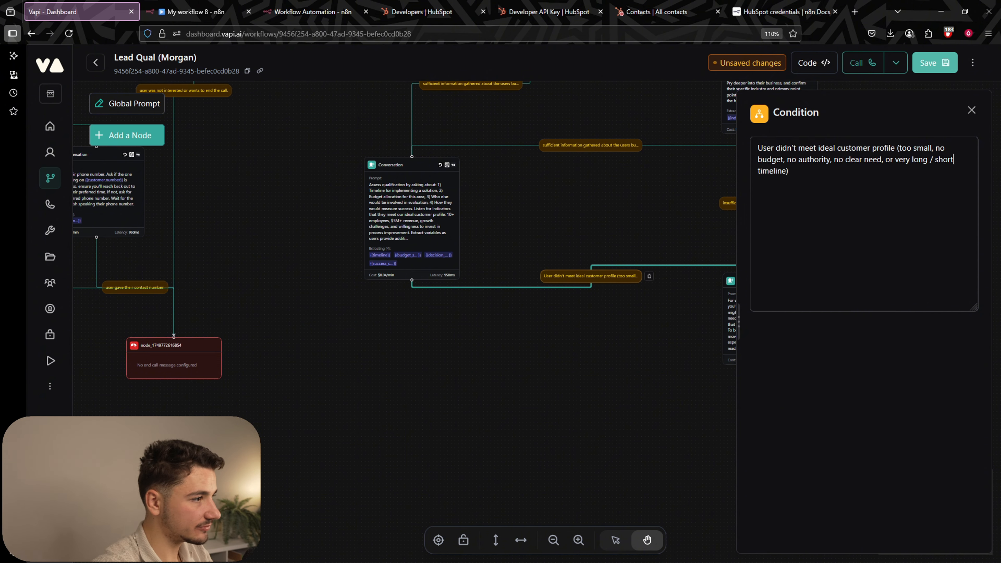
pyautogui.hotkey('ctrl', 's')
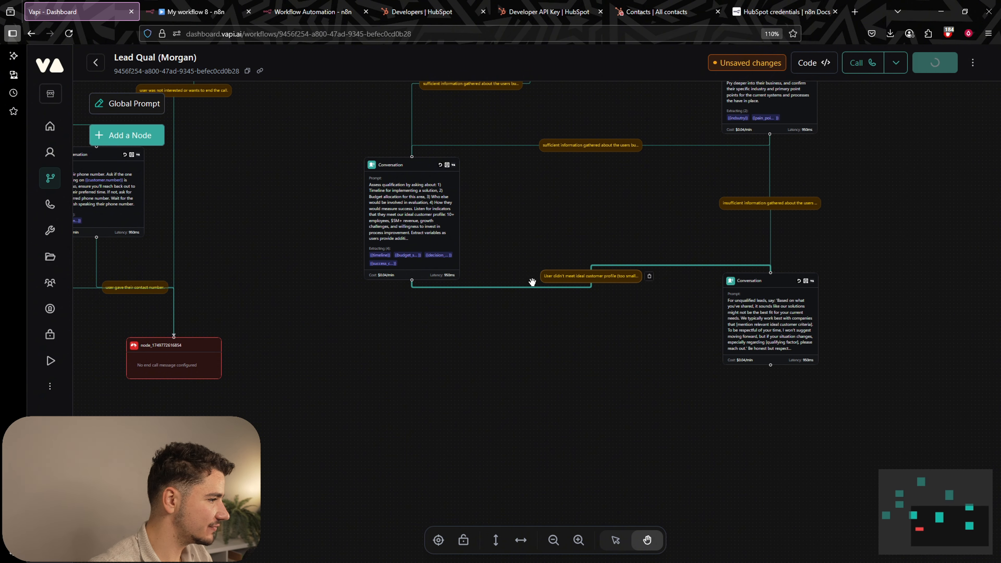
pyautogui.scroll(-3, 591, 375)
# Move the qualification node to the right and reframe both conversation nodes.
pyautogui.scroll(-2, 532, 312)
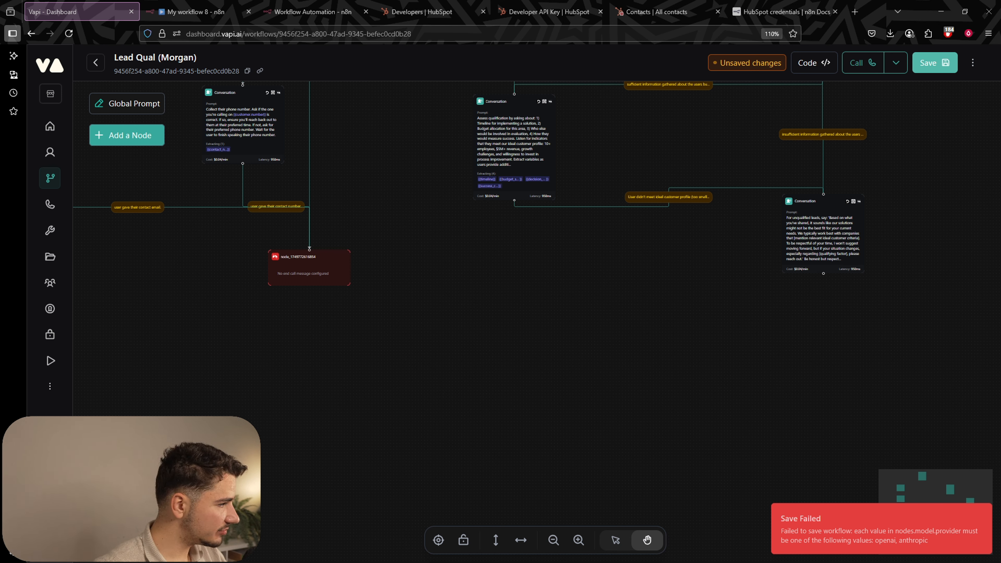
pyautogui.moveTo(600, 281); pyautogui.dragTo(650, 345)
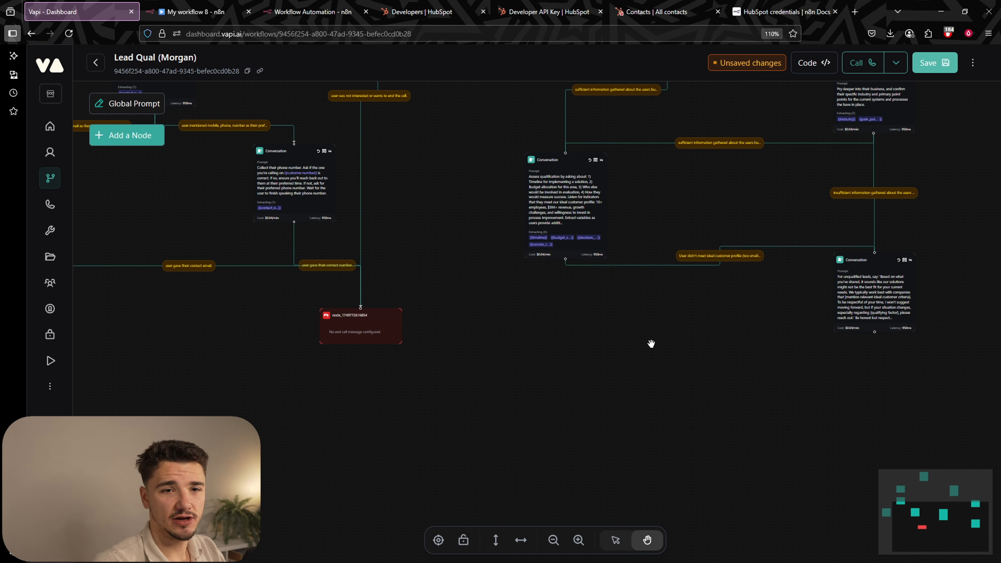
pyautogui.moveTo(676, 313); pyautogui.dragTo(578, 324)
pyautogui.moveTo(450, 218); pyautogui.dragTo(525, 225)
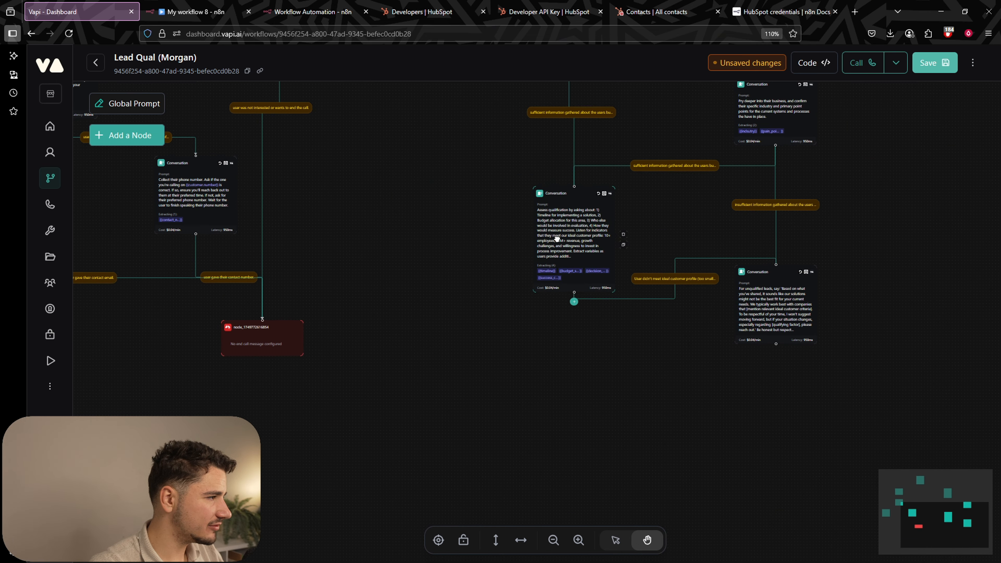
pyautogui.scroll(3, 652, 347)
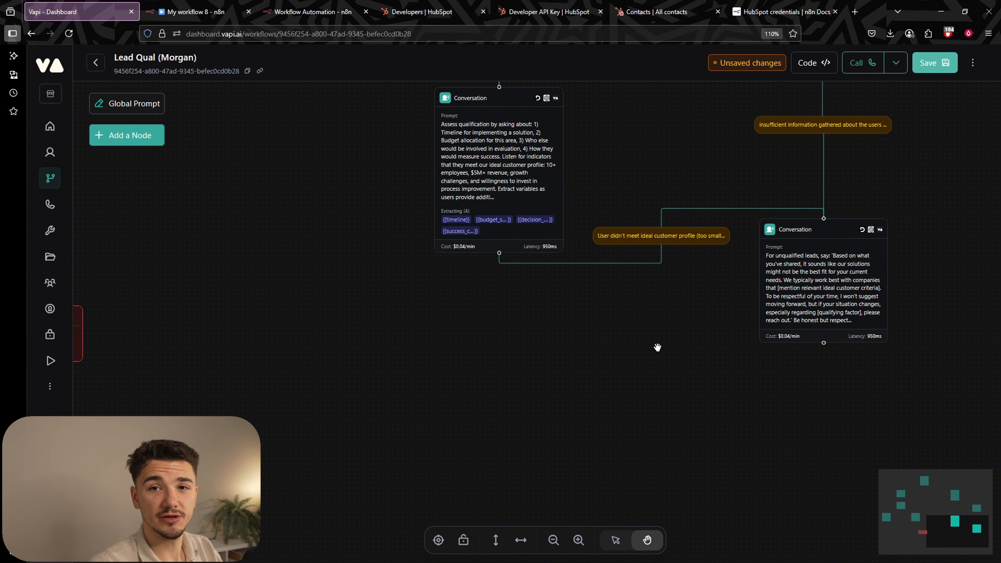
pyautogui.moveTo(664, 283); pyautogui.dragTo(657, 355)
pyautogui.moveTo(663, 393); pyautogui.dragTo(693, 308)
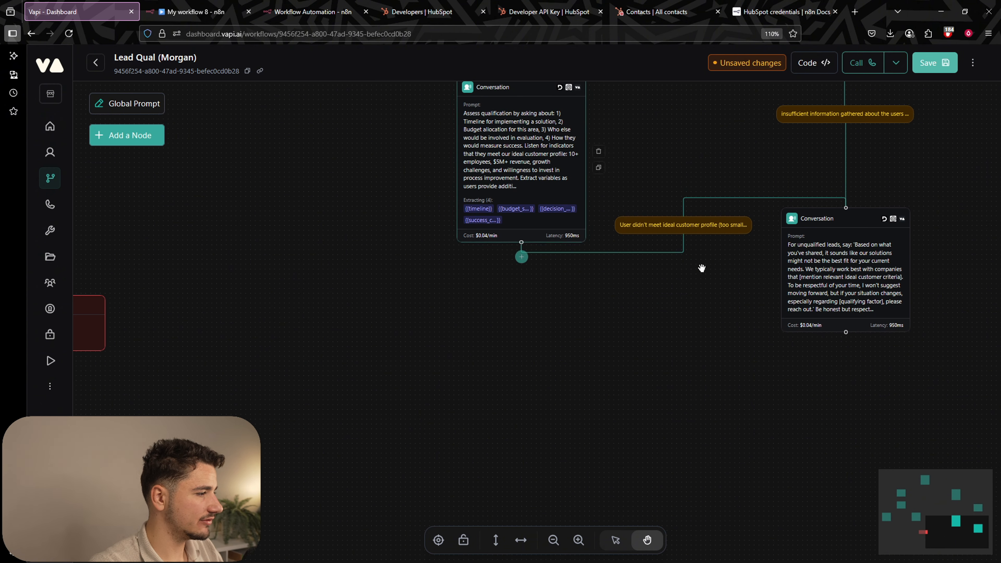
pyautogui.scroll(-2, 587, 338)
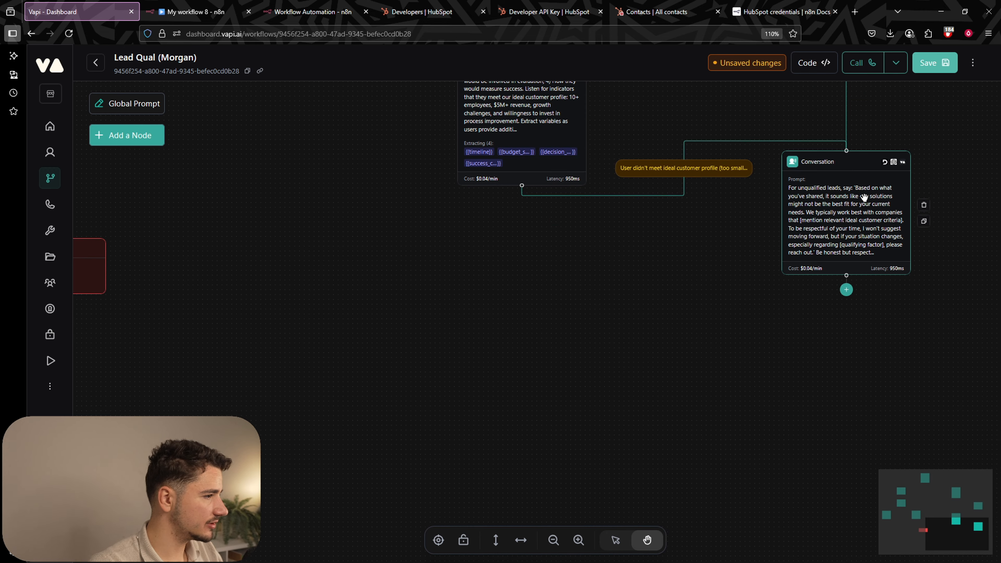
# Add Conversation nodes and position one under the qualification node.
pyautogui.click(150, 135)
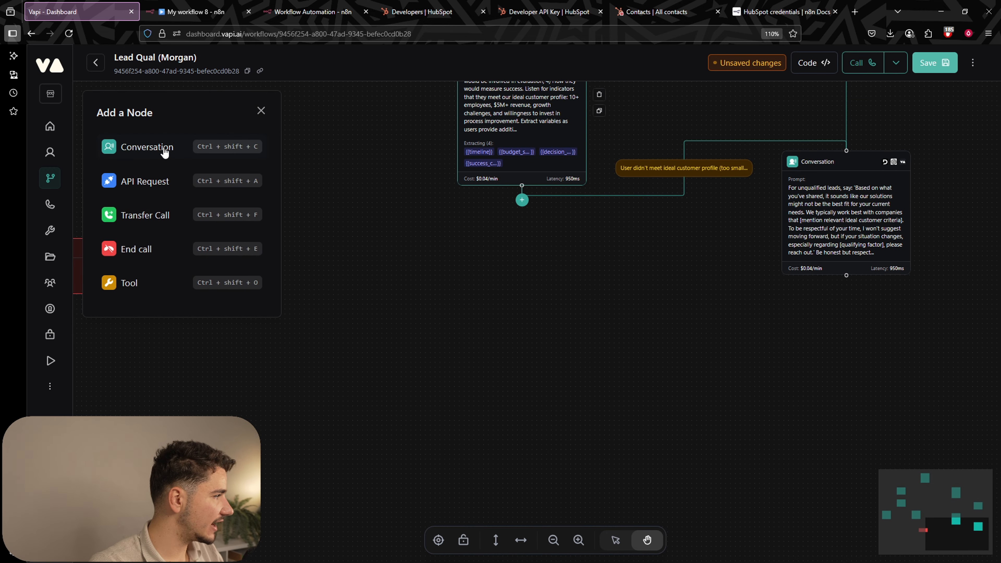
pyautogui.click(160, 149)
pyautogui.click(136, 138)
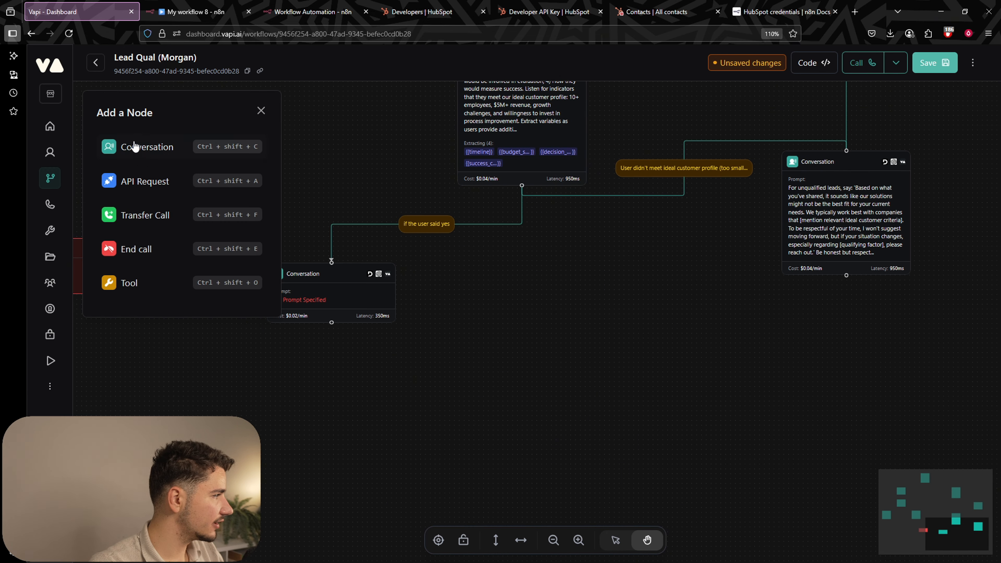
pyautogui.click(141, 151)
pyautogui.moveTo(542, 309); pyautogui.dragTo(539, 296)
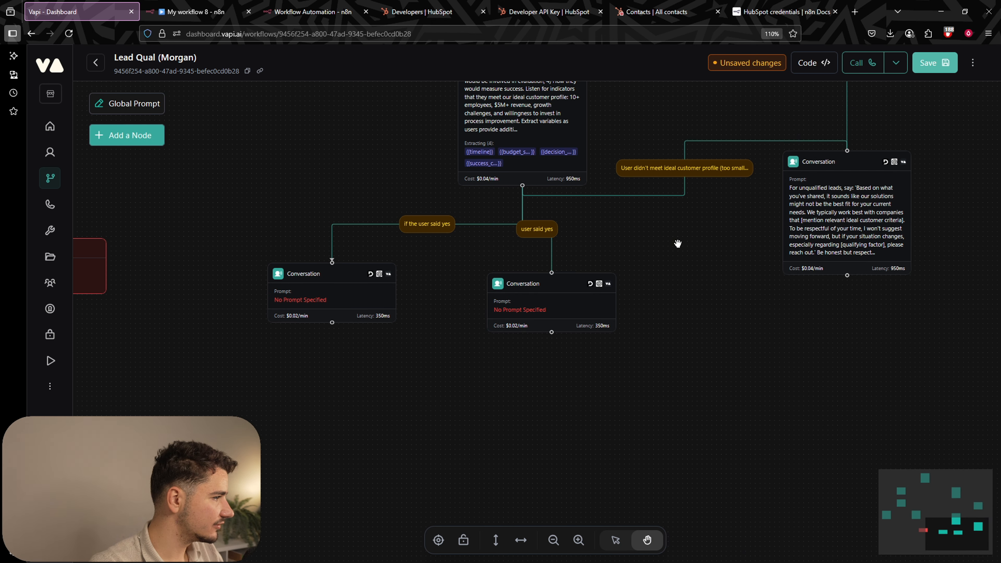
pyautogui.moveTo(685, 252); pyautogui.dragTo(690, 361)
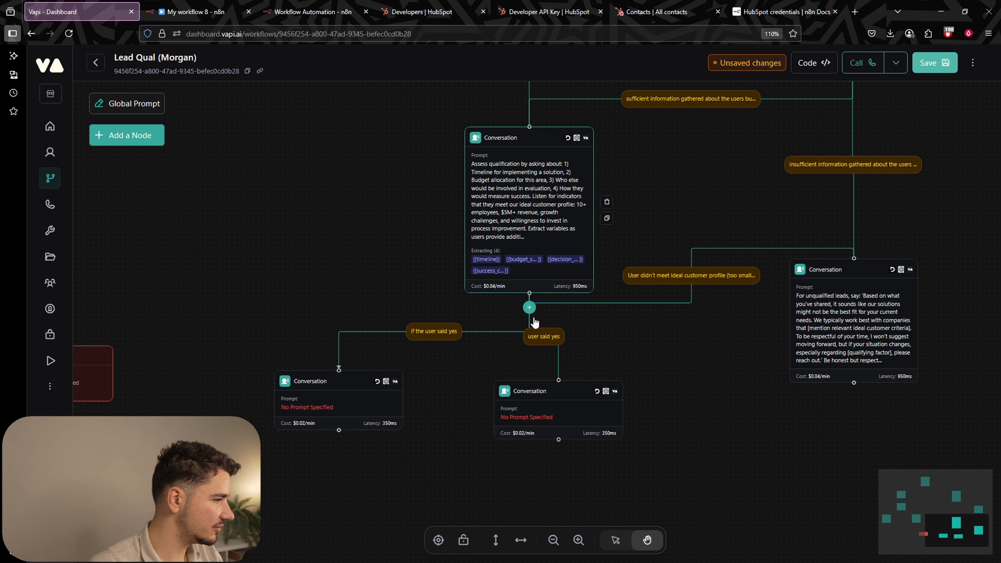
pyautogui.moveTo(655, 363); pyautogui.dragTo(793, 257)
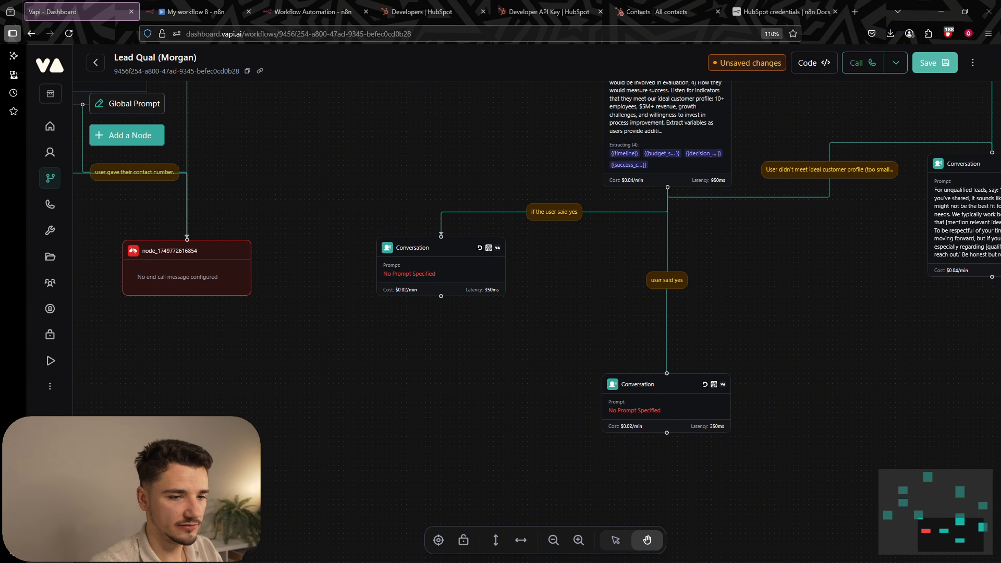
# Paste the nurturing prompt into the 'If the user said yes' node and enlarge the prompt box.
pyautogui.click(441, 268)
pyautogui.click(863, 292)
pyautogui.write("For users needing nurturing, say: 'It sounds like the timing might not be ideal right now. Would it be helpful if I sent you some information about how we've helped similar businesses in your industry? Then perhaps we could reconnect in [appropriate timeframe].' Get their email and set expectations for follow-up.")
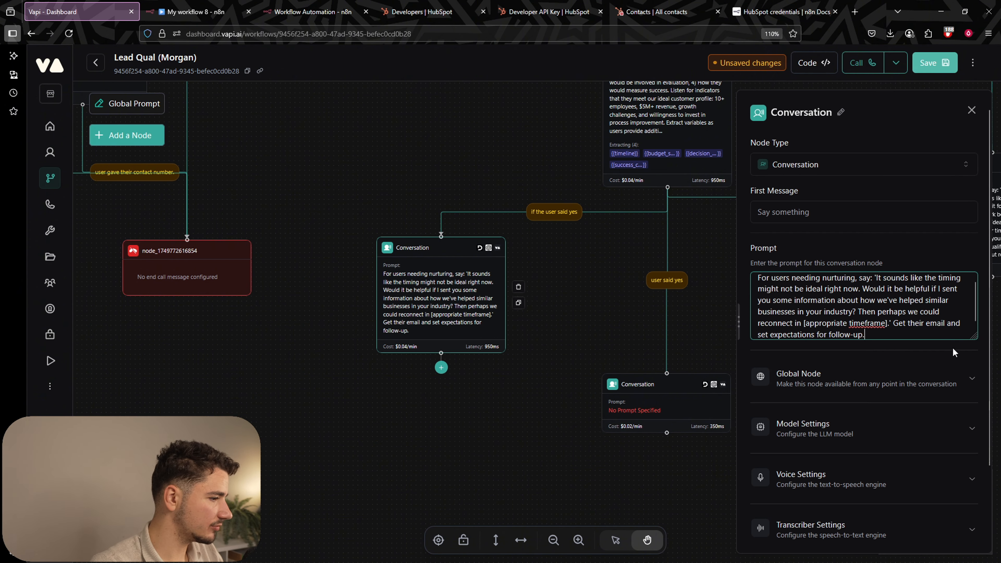
pyautogui.moveTo(973, 344); pyautogui.dragTo(974, 419)
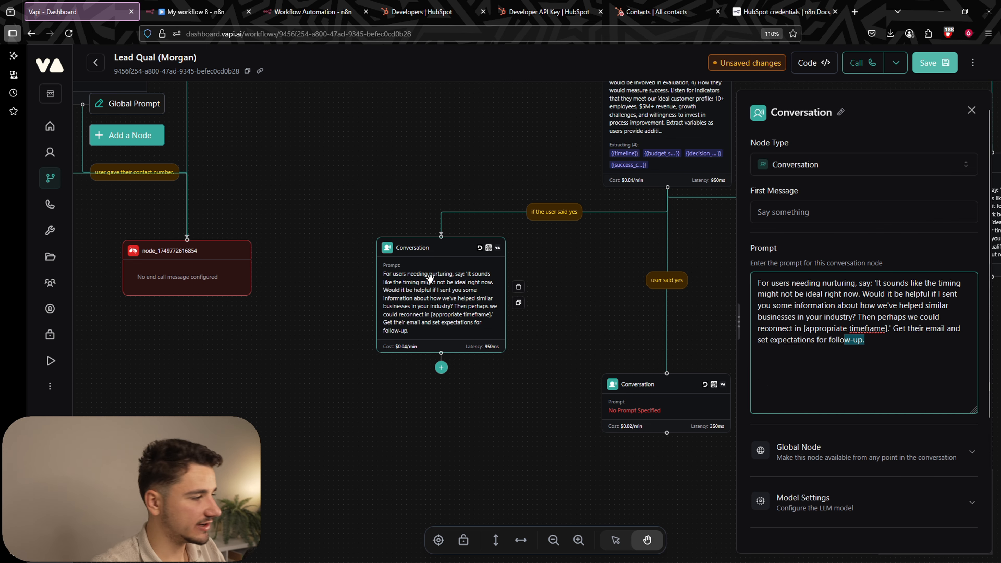
# Read through the nurturing prompt: offer helpful info, reconnect later, and collect their email.
pyautogui.click(798, 296)
pyautogui.click(863, 284)
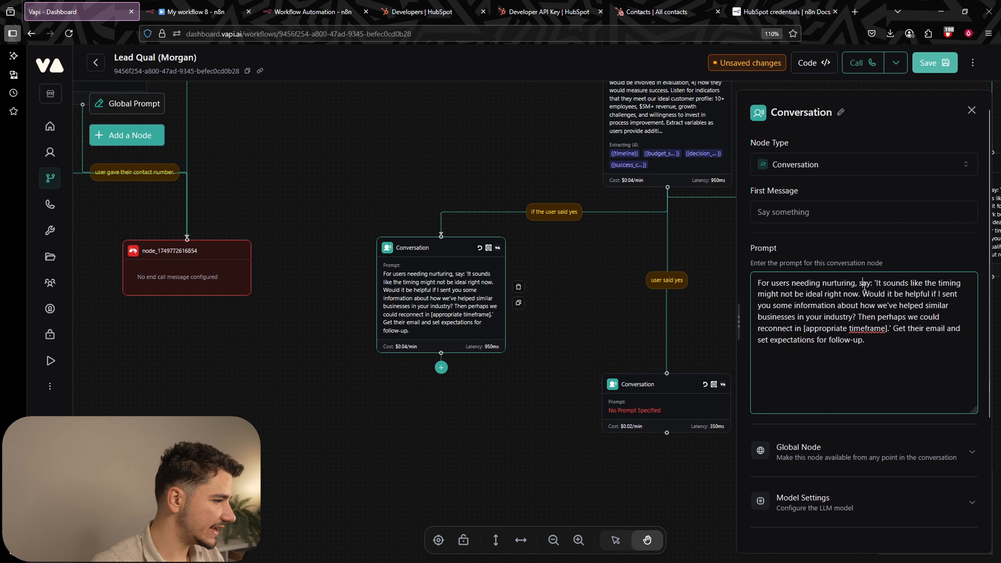
pyautogui.moveTo(880, 283); pyautogui.dragTo(908, 284)
pyautogui.moveTo(910, 284); pyautogui.dragTo(952, 284)
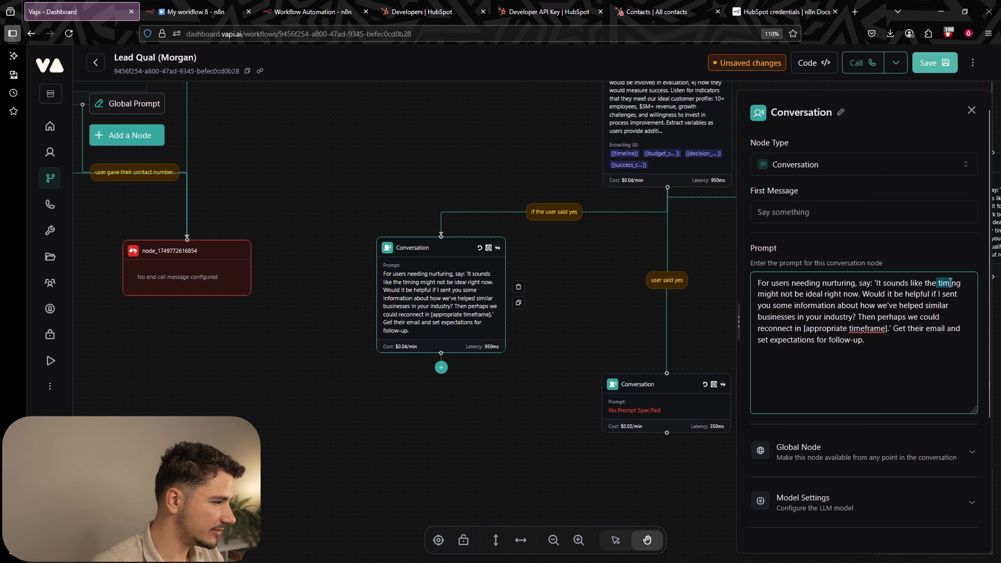
pyautogui.click(952, 283)
pyautogui.click(888, 301)
pyautogui.moveTo(762, 298); pyautogui.dragTo(946, 318)
pyautogui.click(945, 317)
pyautogui.moveTo(861, 306); pyautogui.dragTo(938, 309)
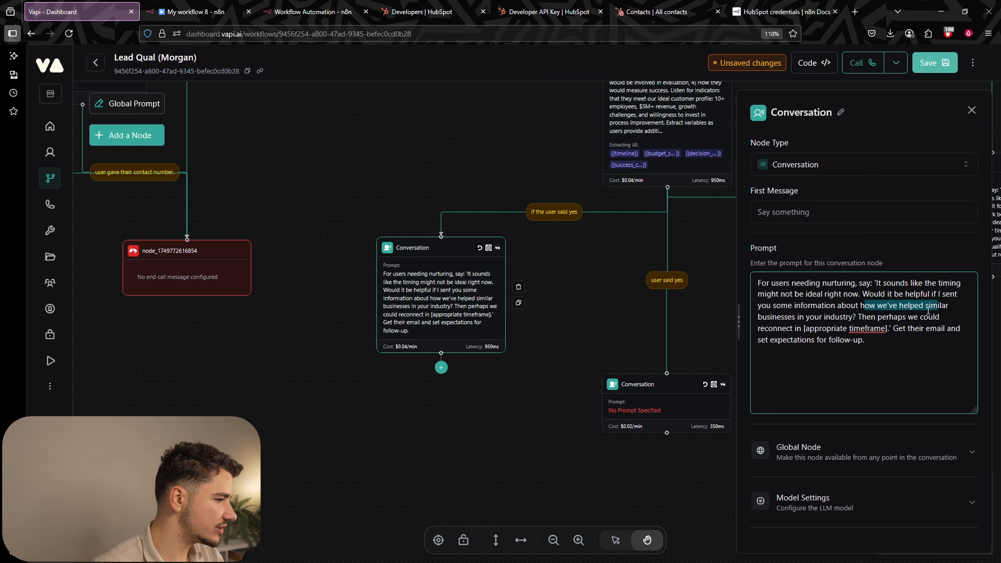
pyautogui.moveTo(794, 328); pyautogui.dragTo(952, 331)
pyautogui.click(938, 346)
pyautogui.click(952, 330)
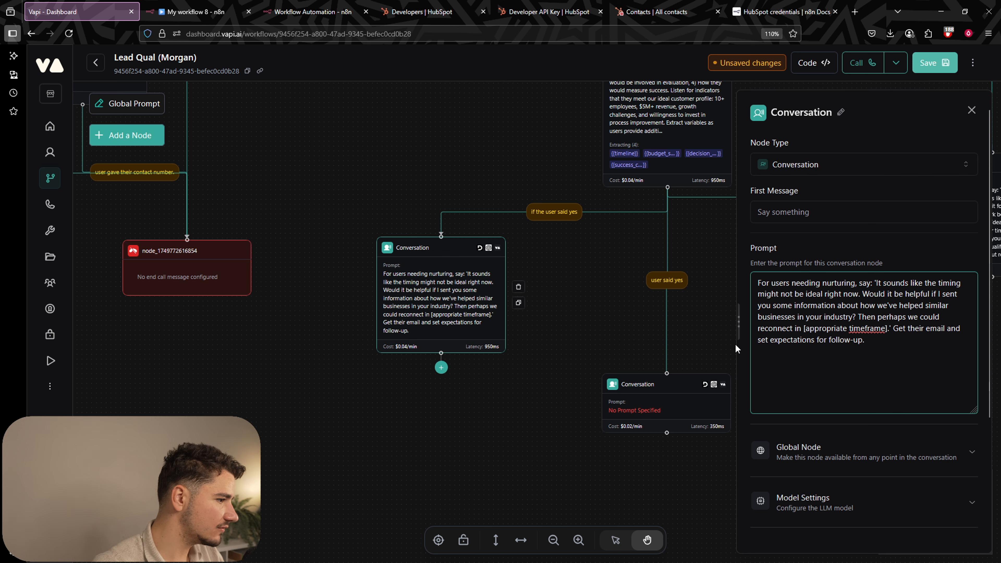
pyautogui.click(703, 338)
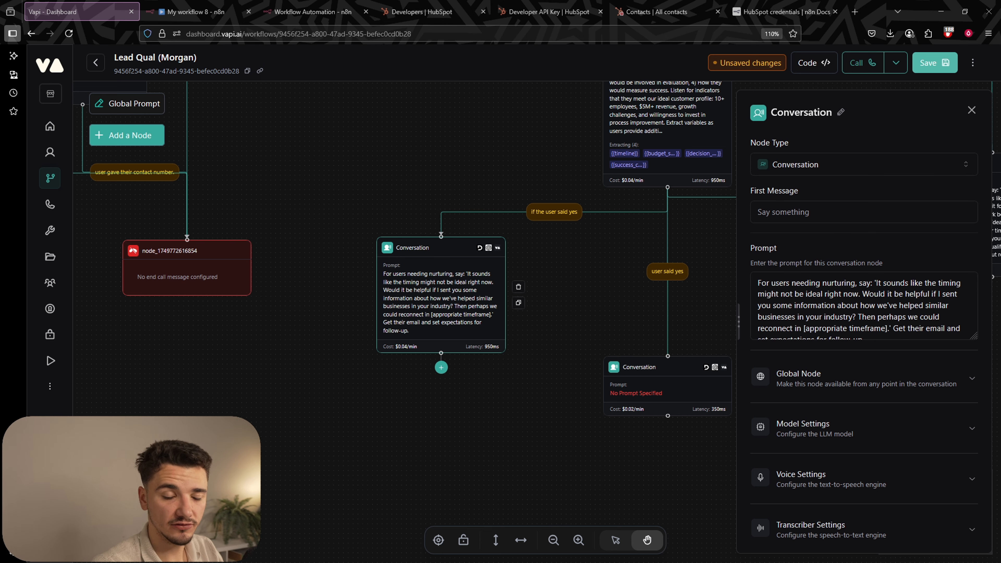
# Pan across the workflow canvas to find the nurturing node and open its settings.
pyautogui.click(582, 342)
pyautogui.scroll(-5, 371, 337)
pyautogui.moveTo(331, 223); pyautogui.dragTo(604, 331)
pyautogui.moveTo(599, 246); pyautogui.dragTo(644, 371)
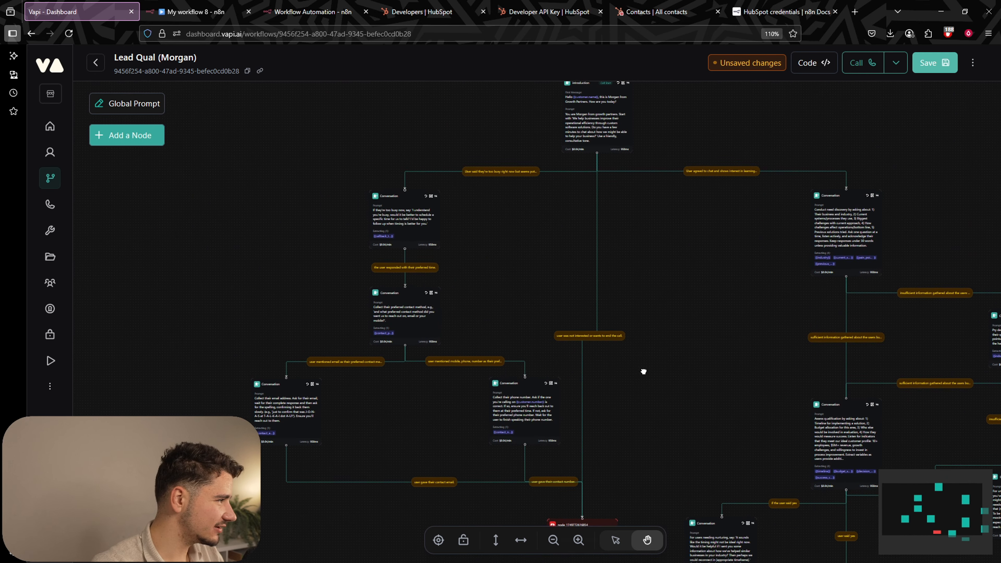
pyautogui.scroll(4, 374, 221)
pyautogui.moveTo(565, 320); pyautogui.dragTo(403, 401)
pyautogui.scroll(-4, 564, 259)
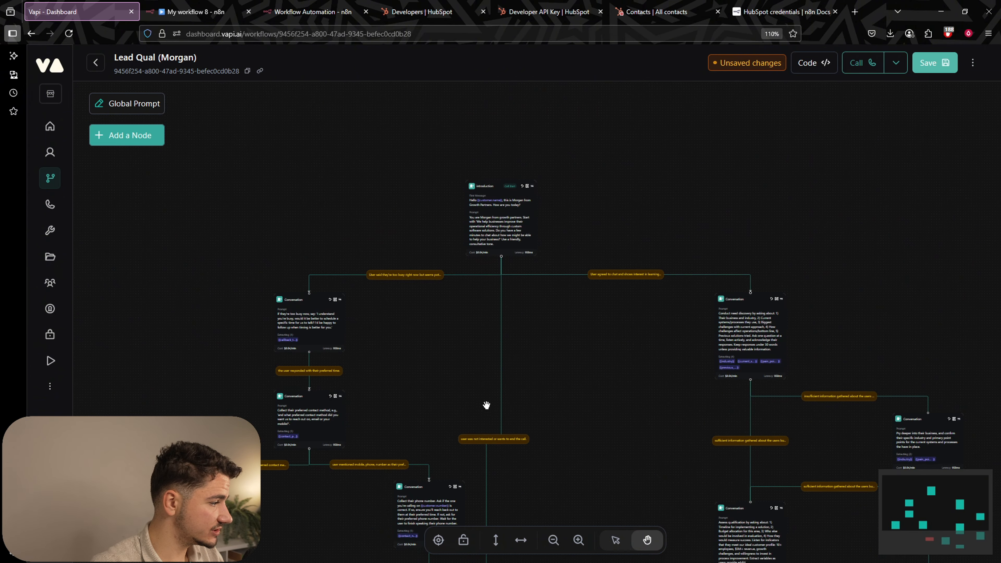
pyautogui.moveTo(486, 406); pyautogui.dragTo(487, 182)
pyautogui.scroll(3, 324, 201)
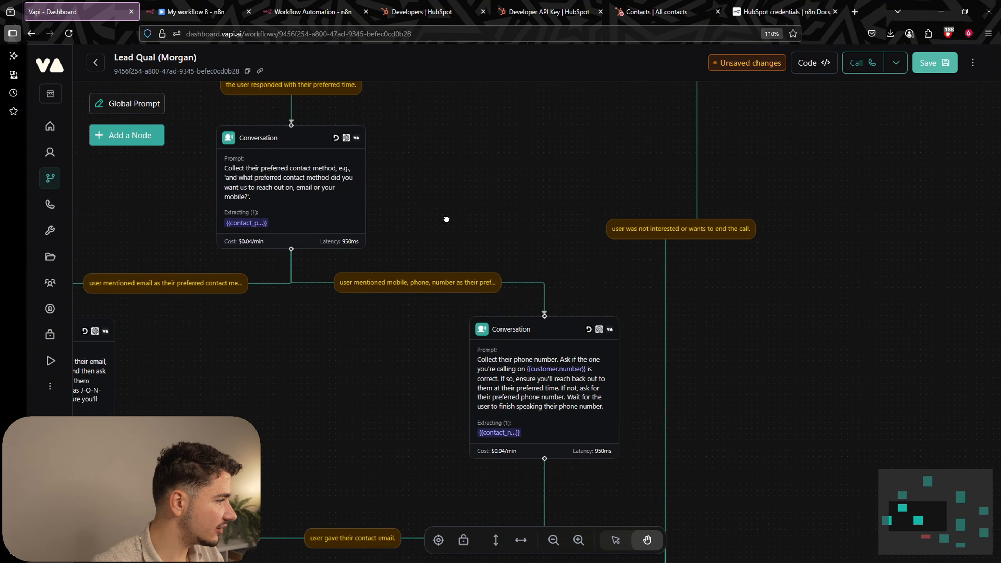
pyautogui.moveTo(447, 219); pyautogui.dragTo(449, 113)
pyautogui.moveTo(965, 434); pyautogui.dragTo(511, 152)
pyautogui.moveTo(533, 311); pyautogui.dragTo(505, 179)
pyautogui.click(506, 180)
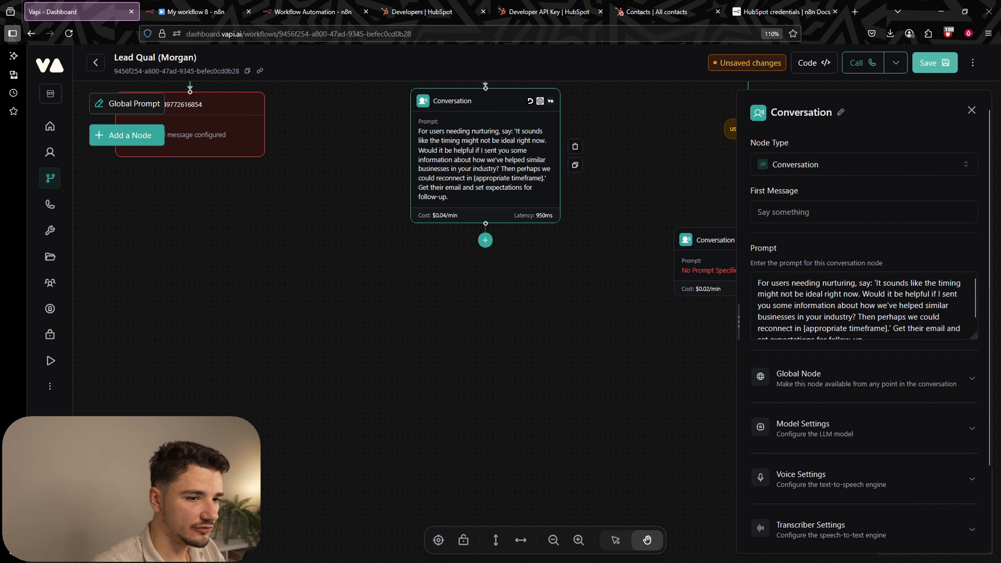
pyautogui.moveTo(351, 311); pyautogui.dragTo(493, 446)
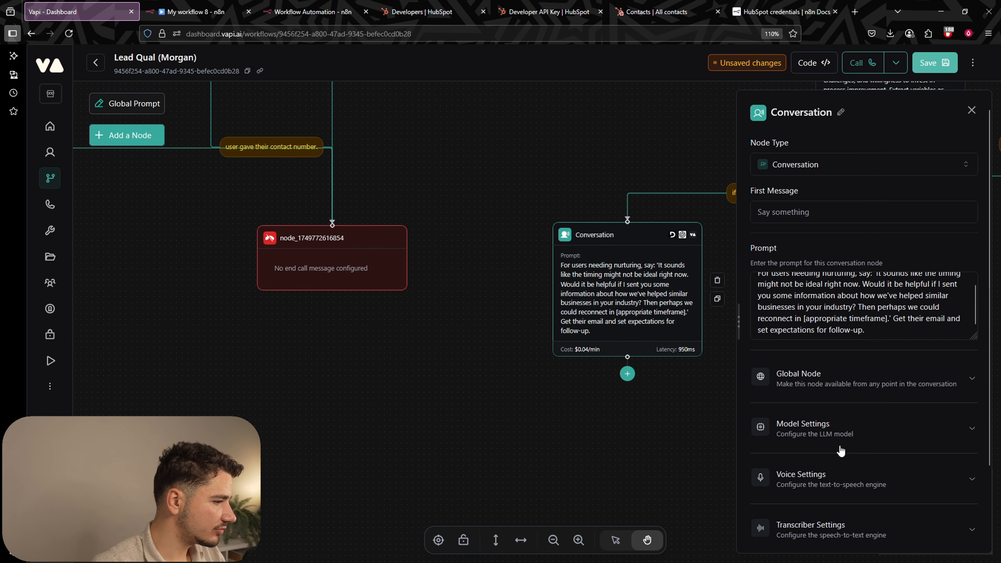
# Add a follow_up_timeline variable described as 'when they'd like to be contacted again.'.
pyautogui.click(830, 529)
pyautogui.scroll(-10, 828, 434)
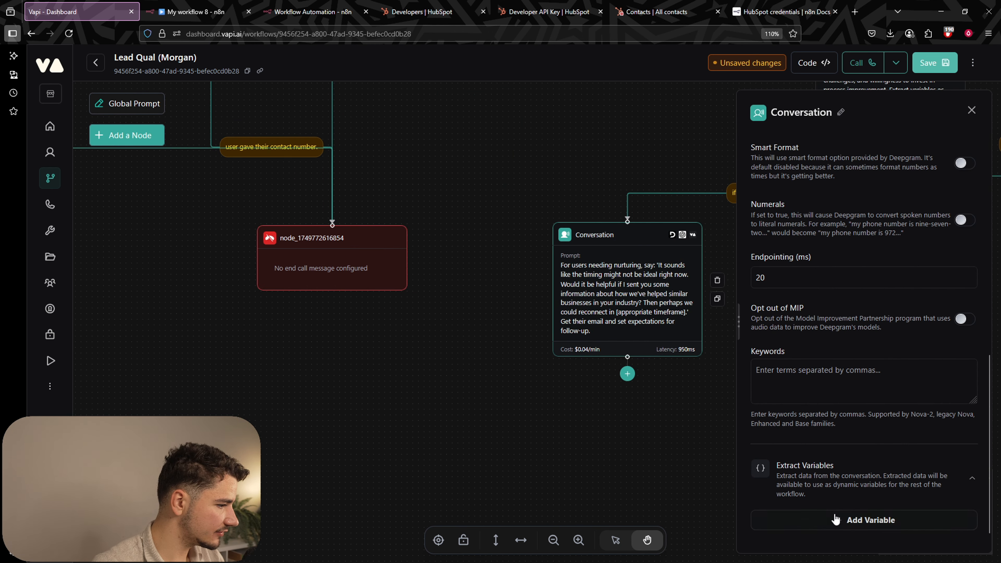
pyautogui.click(836, 519)
pyautogui.scroll(-1, 852, 380)
pyautogui.click(941, 480)
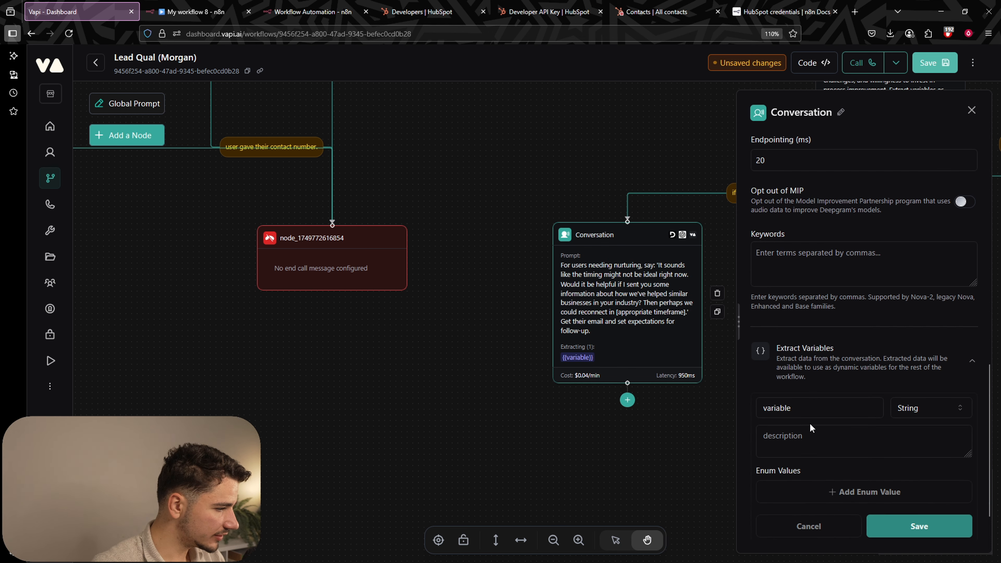
pyautogui.doubleClick(777, 407)
pyautogui.write('follow_up_timeline')
pyautogui.click(785, 434)
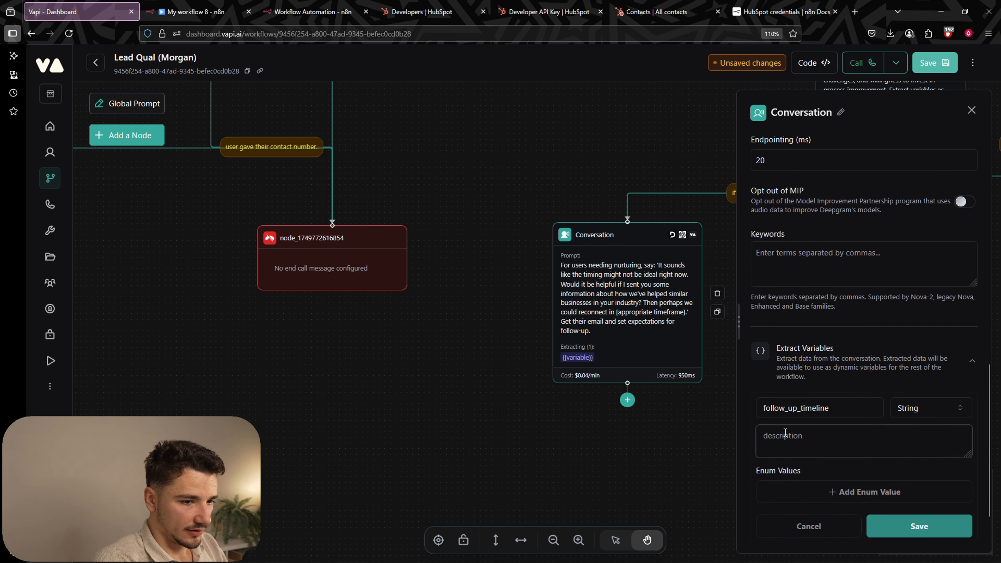
pyautogui.write('when th')
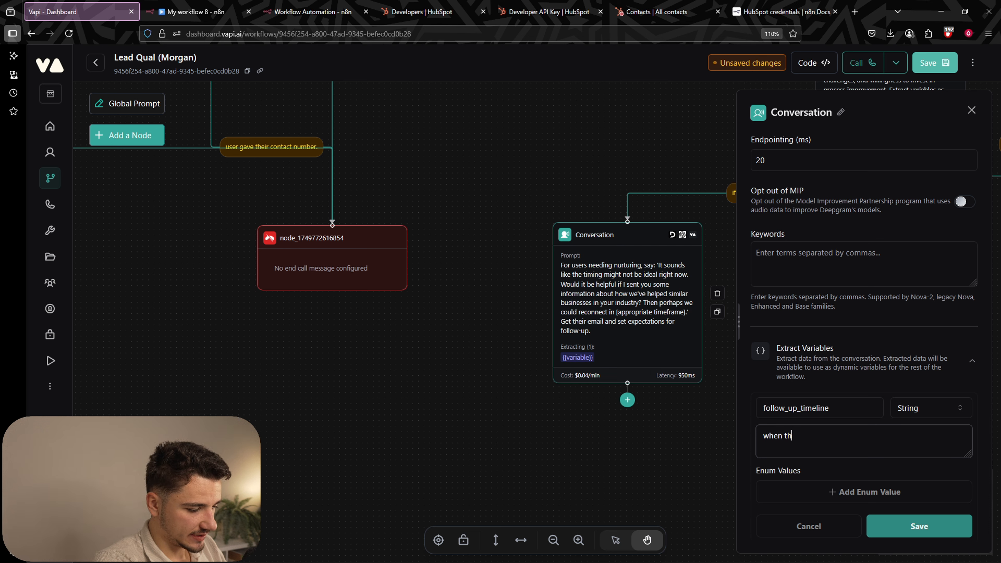
pyautogui.write("ey'd like to ")
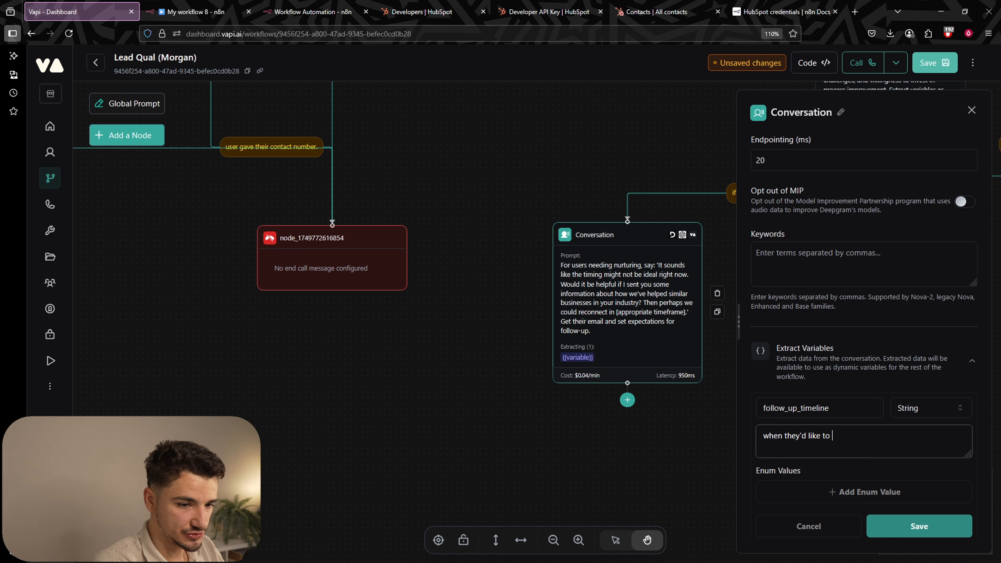
pyautogui.write('be contacted again')
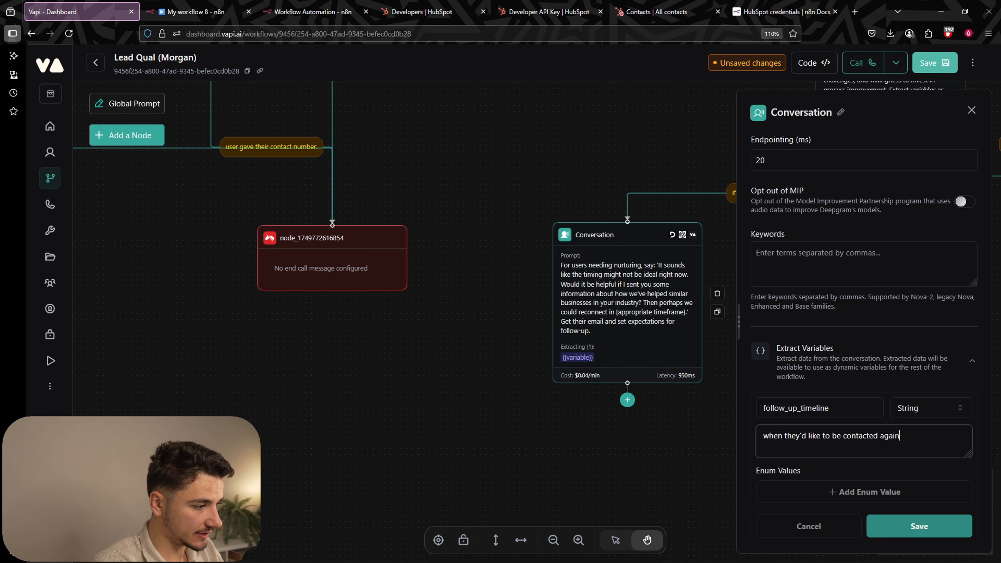
pyautogui.write('.')
pyautogui.click(919, 526)
# Add a contact_email variable described as the user's email address for nurturing materials.
pyautogui.scroll(-1, 825, 472)
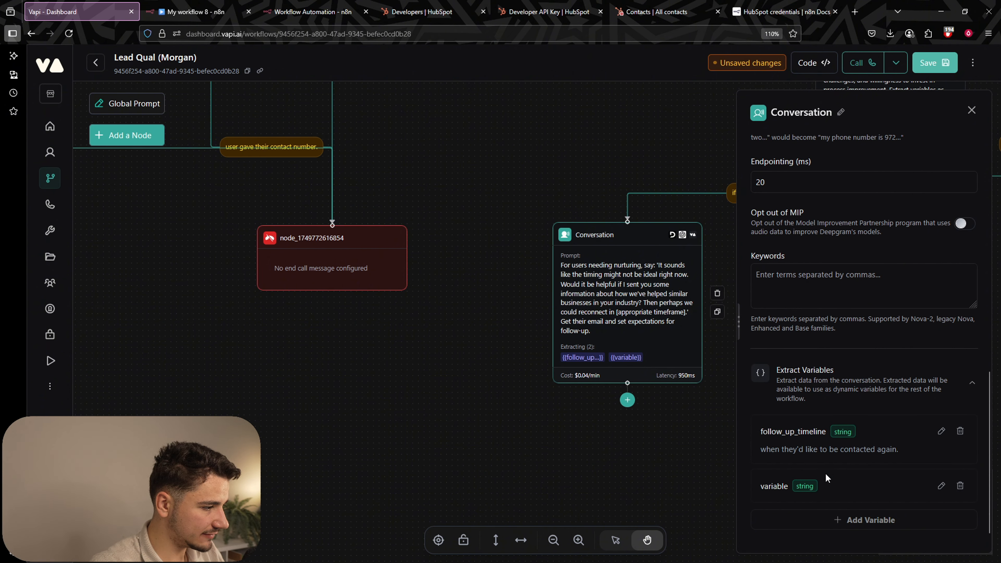
pyautogui.click(848, 484)
pyautogui.doubleClick(801, 372)
pyautogui.write('contact_email')
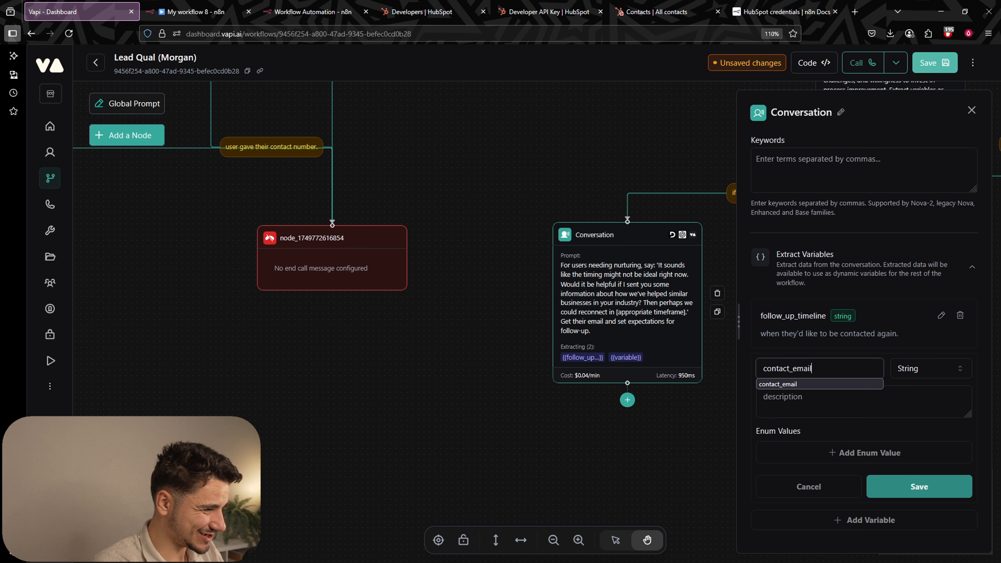
pyautogui.click(863, 399)
pyautogui.write('us')
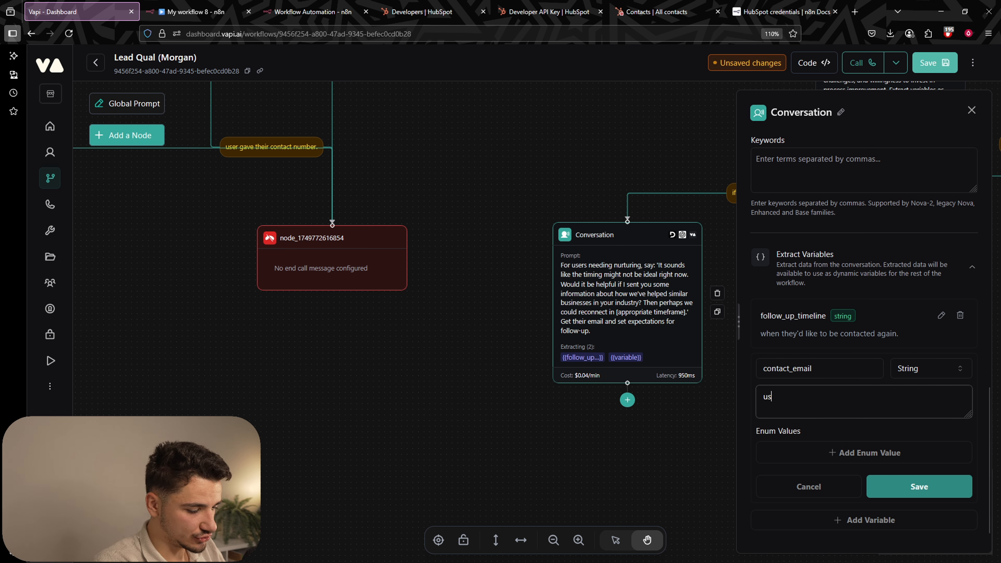
pyautogui.write("er's email addr")
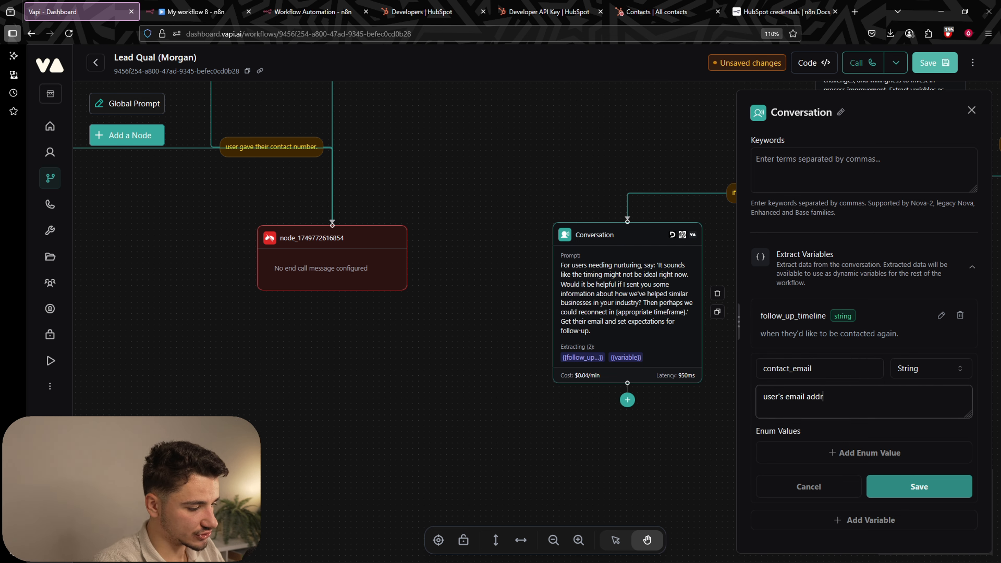
pyautogui.write('ess for nu')
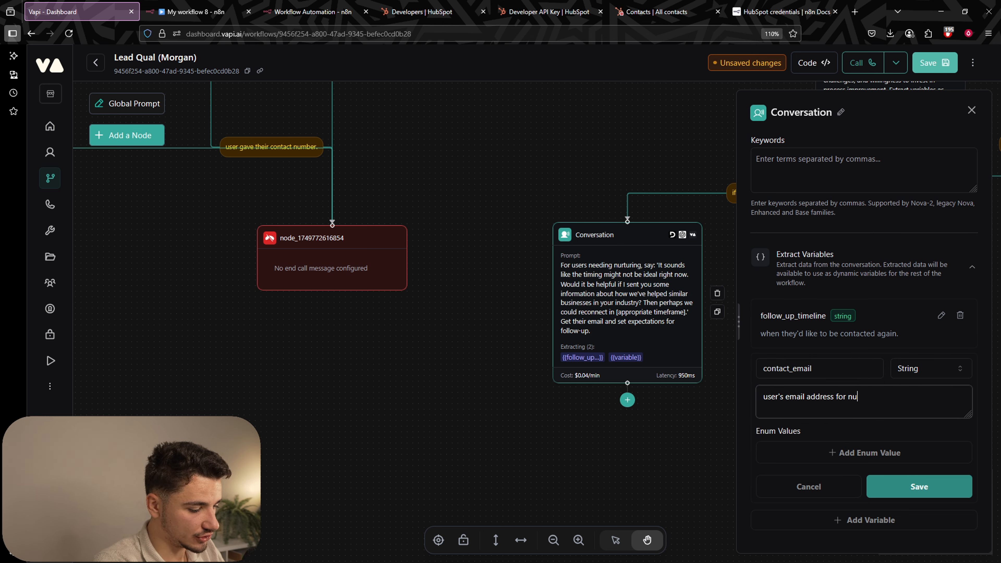
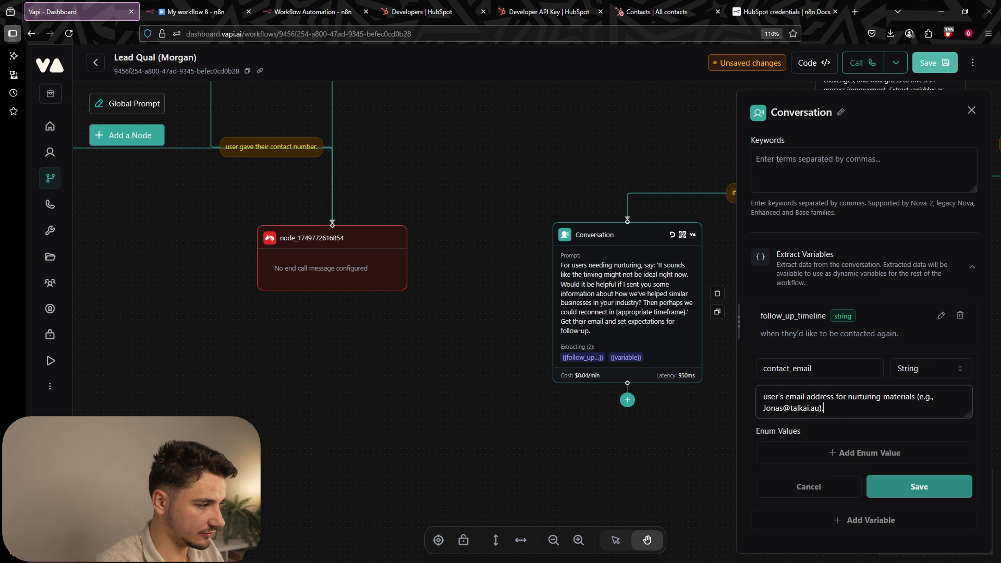
pyautogui.click(919, 486)
# Leave the nurturing node and bring up the user said yes node's settings.
pyautogui.click(654, 481)
pyautogui.moveTo(706, 481); pyautogui.dragTo(458, 424)
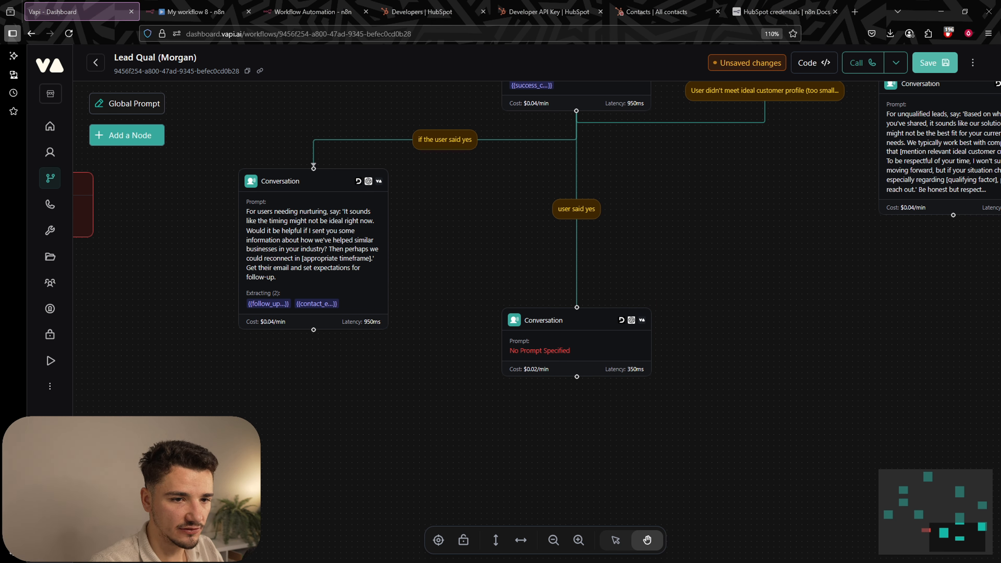
pyautogui.click(601, 346)
# Paste the qualified-users prompt into the empty Prompt box and review it.
pyautogui.click(854, 291)
pyautogui.write("For qualified users, say: 'Based on our conversation, I think it would be valuable to have you speak with [appropriate sales representative], who specializes in [relevant area]. They can provide a more tailored overview of how we could help with [specific challenges mentioned]. Would you be available for a 30-minute call this week?' Suggest specific times and get their contact information.")
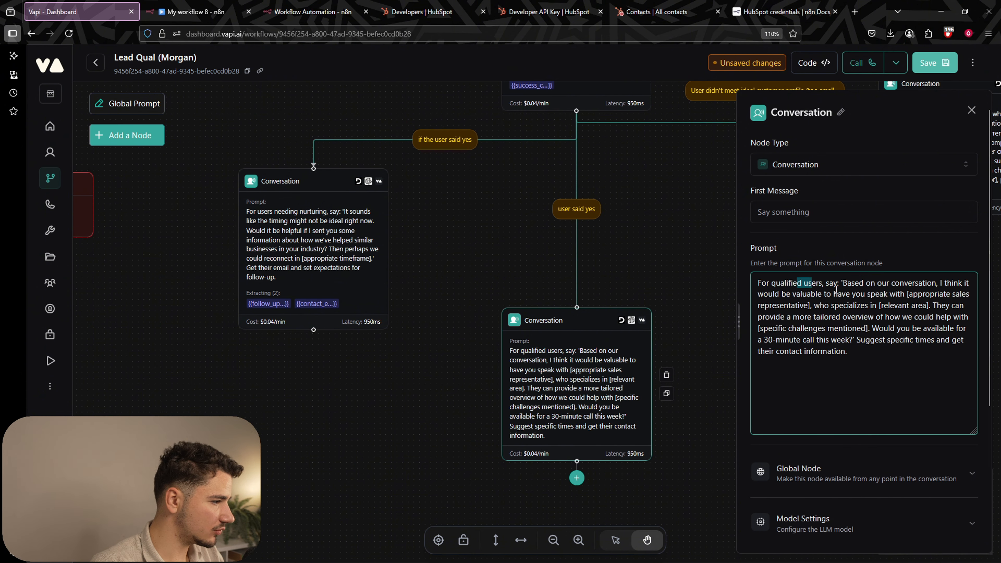
pyautogui.moveTo(851, 286); pyautogui.dragTo(926, 284)
pyautogui.click(941, 284)
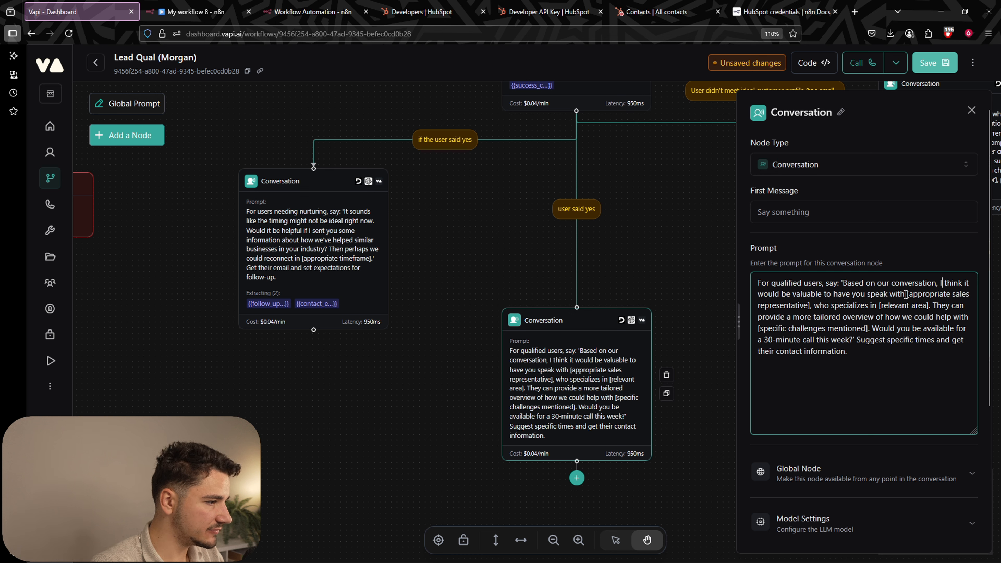
pyautogui.moveTo(906, 294); pyautogui.dragTo(949, 340)
pyautogui.click(813, 308)
pyautogui.click(931, 307)
pyautogui.click(897, 329)
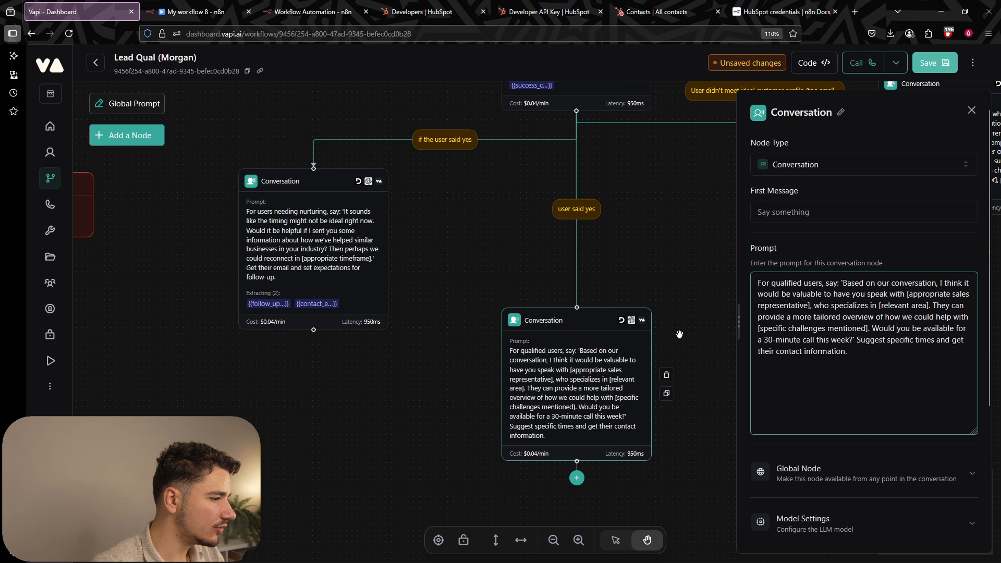
# Put a '##Current time: {{now}}' line at the top of the prompt.
pyautogui.moveTo(786, 330); pyautogui.dragTo(914, 349)
pyautogui.click(886, 321)
pyautogui.click(913, 347)
pyautogui.moveTo(802, 342); pyautogui.dragTo(871, 353)
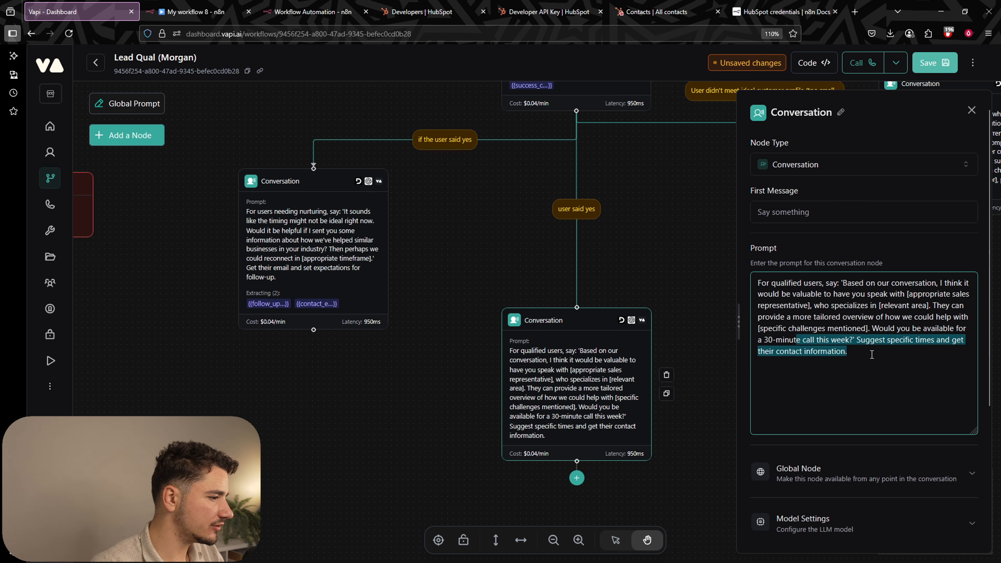
pyautogui.click(857, 354)
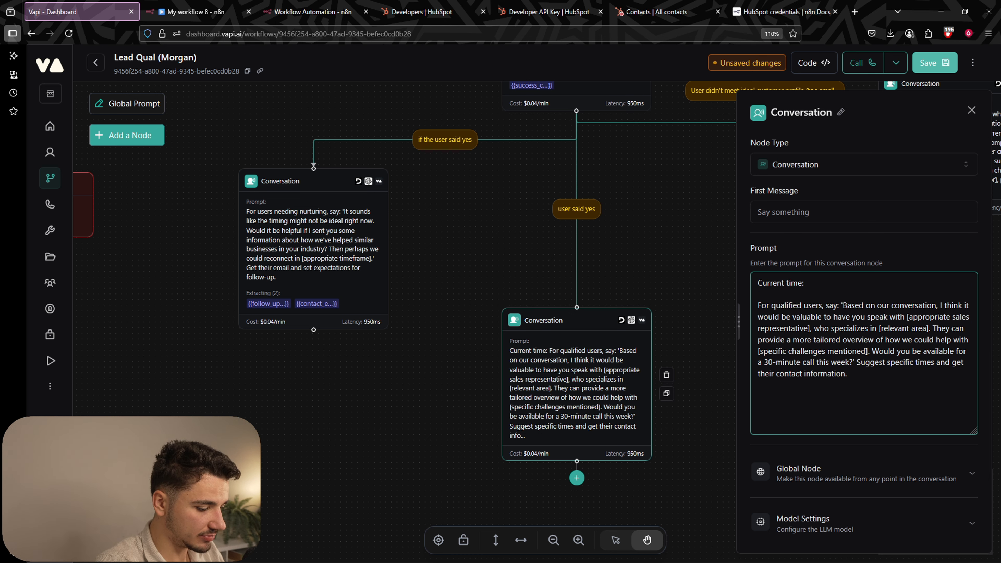
pyautogui.write('{{now}}')
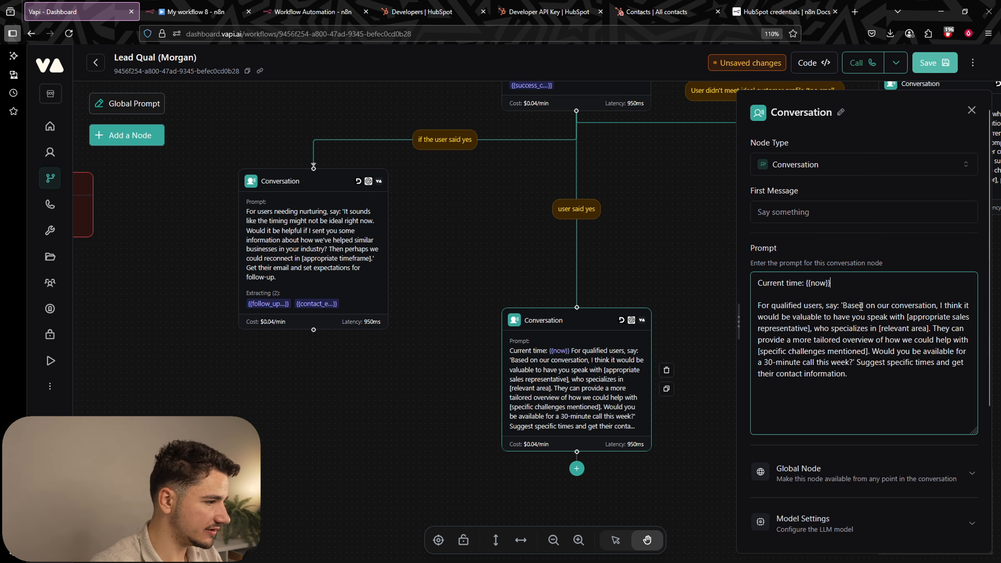
pyautogui.click(757, 283)
pyautogui.write('##')
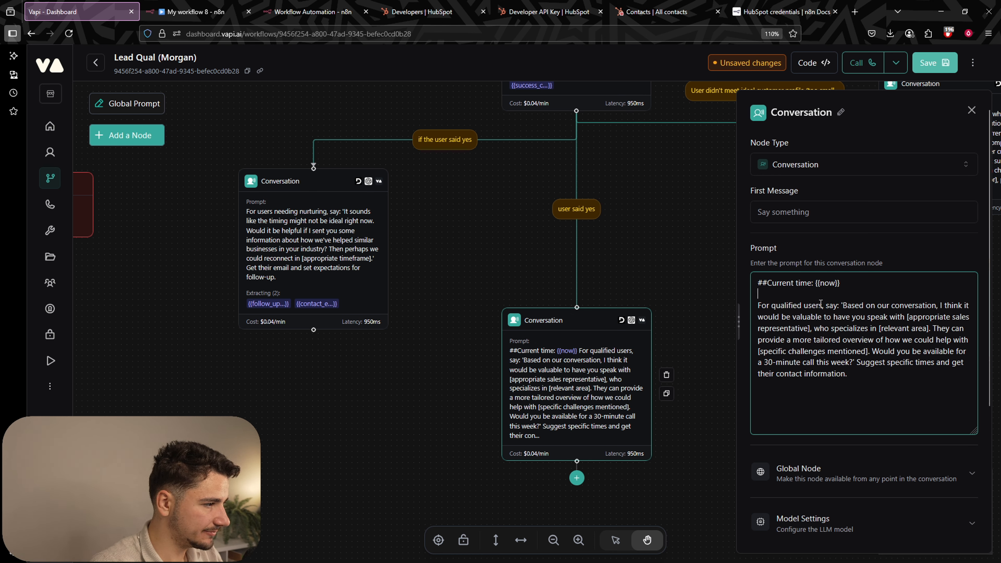
pyautogui.moveTo(843, 307); pyautogui.dragTo(908, 306)
pyautogui.click(909, 306)
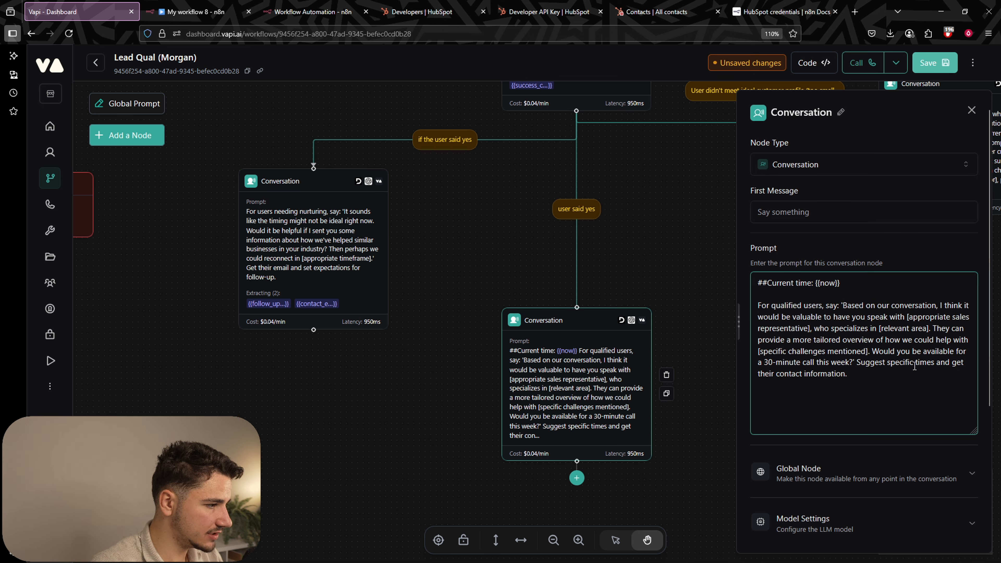
# Add 'using current time as reference' after 'Suggest specific times' in the prompt.
pyautogui.click(936, 363)
pyautogui.write('using current ')
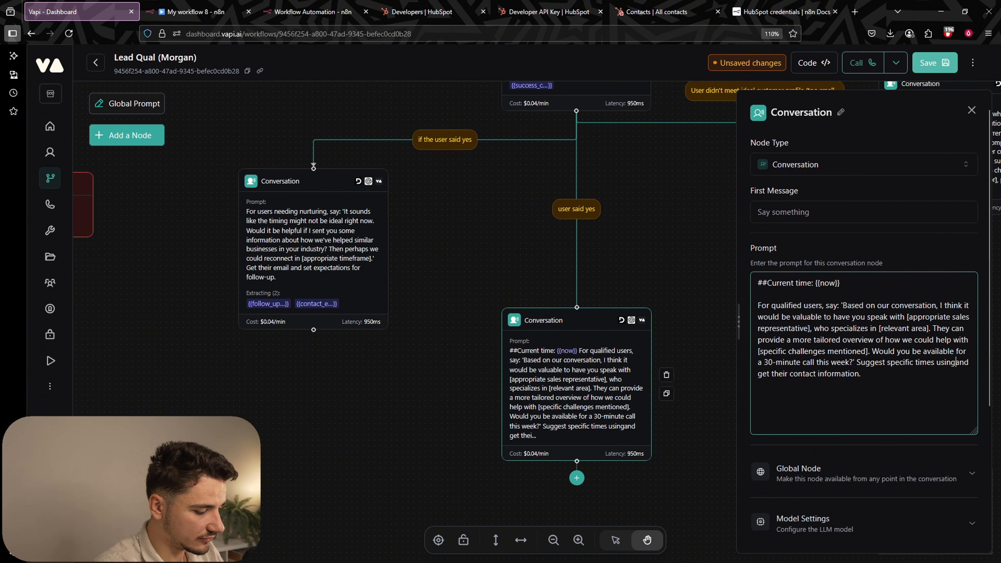
pyautogui.write('time as reference')
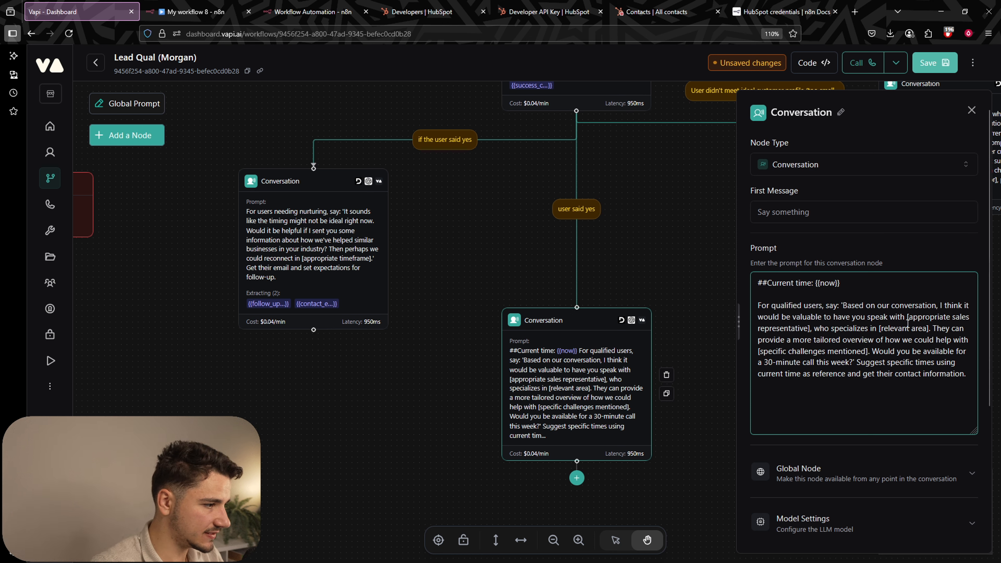
pyautogui.click(966, 379)
pyautogui.scroll(-4, 916, 364)
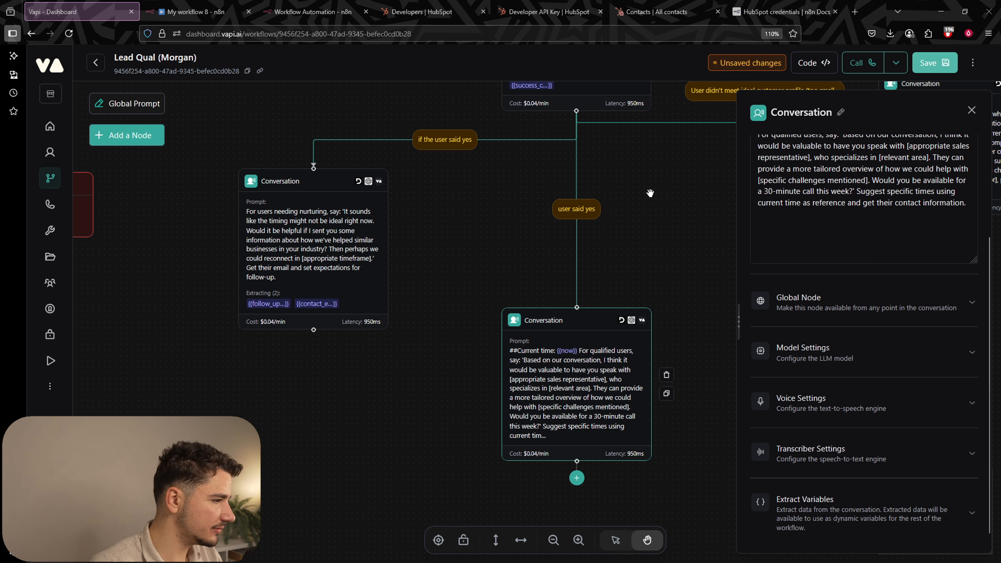
# Add a contact_email variable described as 'the user's preferred contact email.'.
pyautogui.click(821, 524)
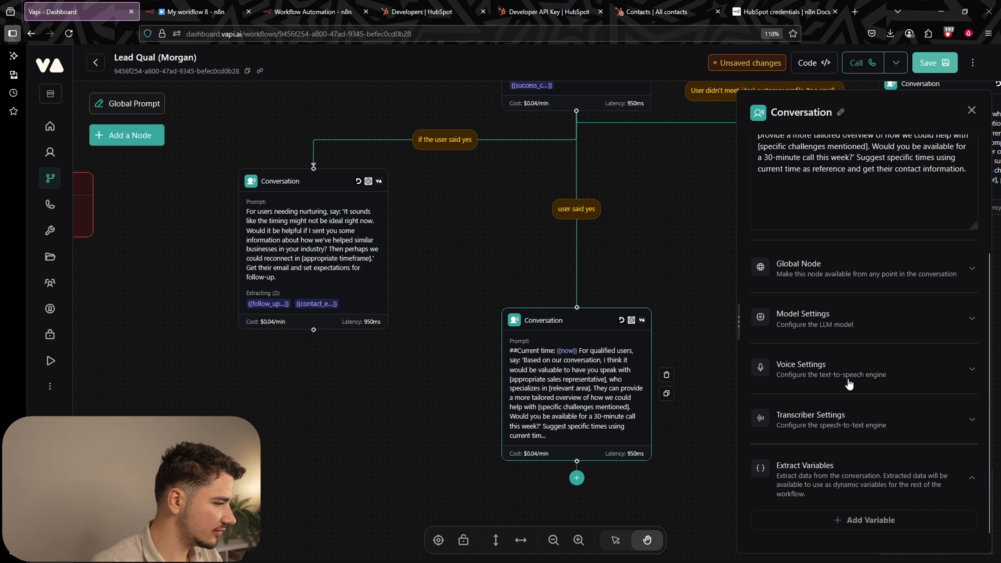
pyautogui.click(847, 518)
pyautogui.scroll(-3, 887, 474)
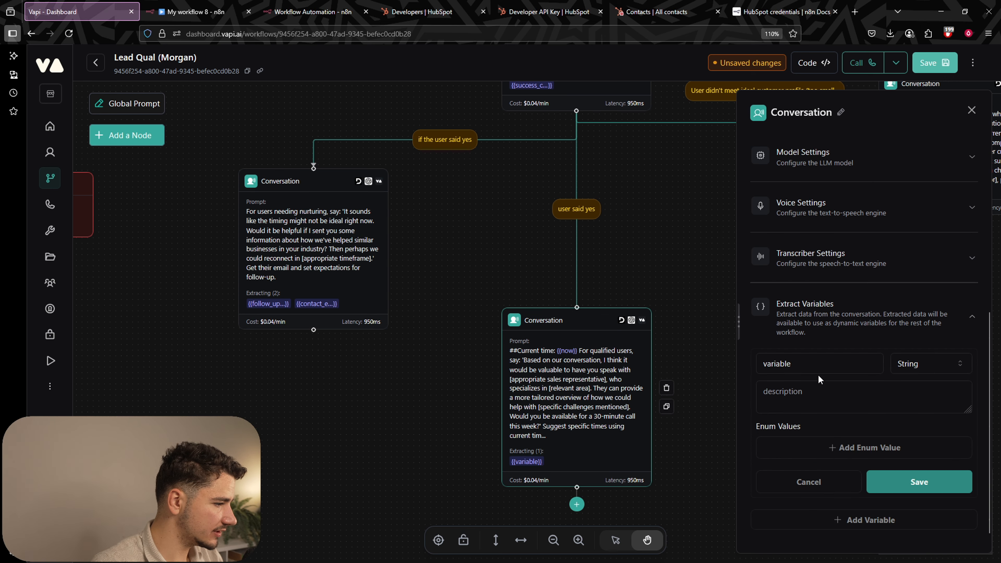
pyautogui.doubleClick(817, 368)
pyautogui.write('contact')
pyautogui.click(819, 378)
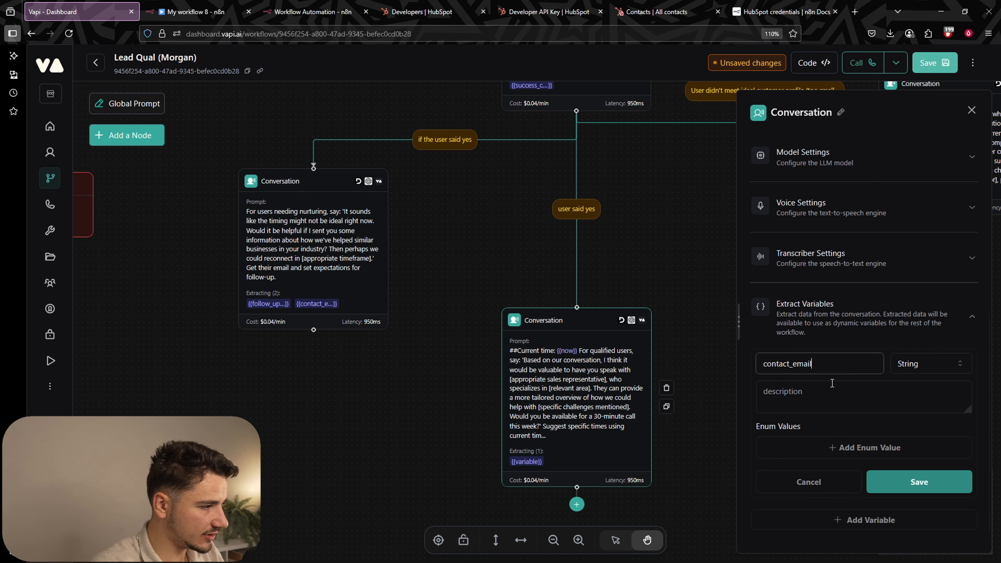
pyautogui.click(831, 390)
pyautogui.write("the user's preferr")
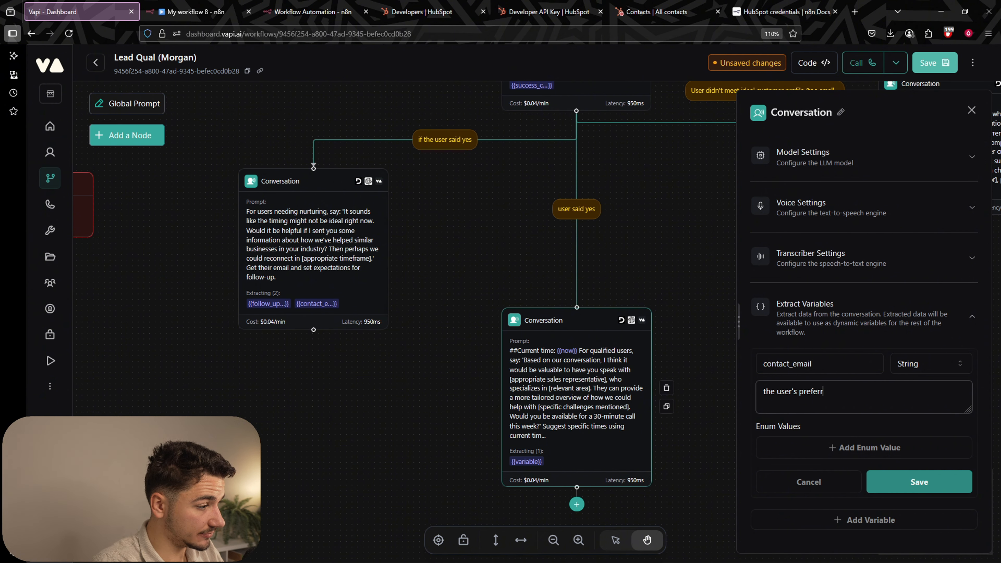
pyautogui.write('ed contact email.')
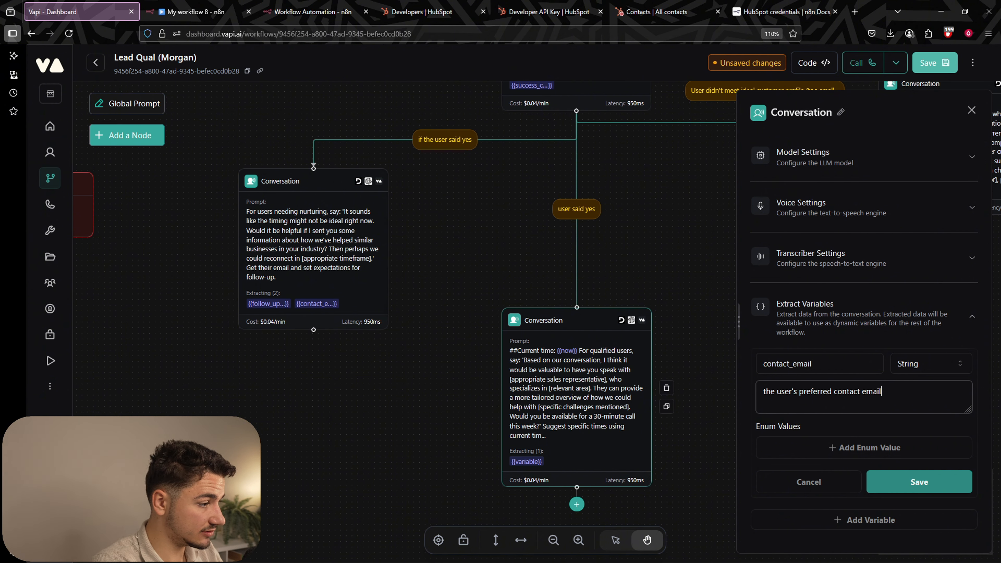
pyautogui.click(919, 482)
# Add a preferred_meeting_time variable described as 'their preferred time for a sales meeting.'.
pyautogui.click(942, 483)
pyautogui.doubleClick(820, 491)
pyautogui.write('pref')
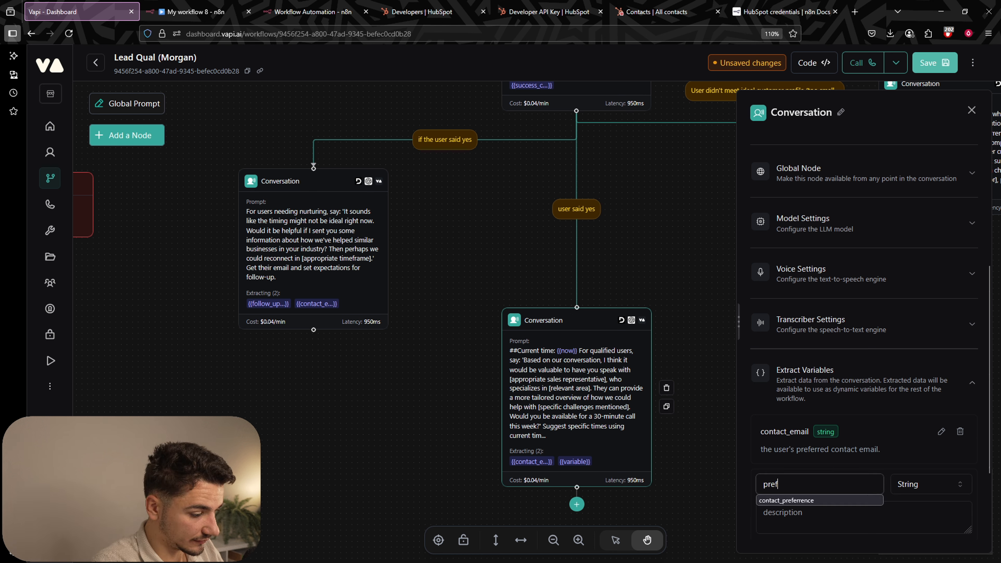
pyautogui.write('erred_meeting_time')
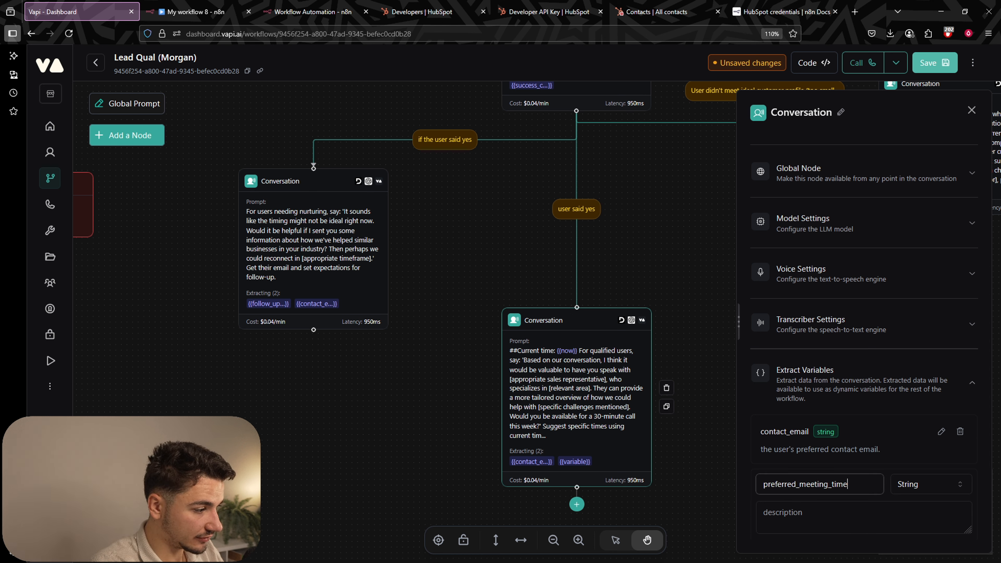
pyautogui.press('Tab')
pyautogui.press('Tab')
pyautogui.write('their preferred t')
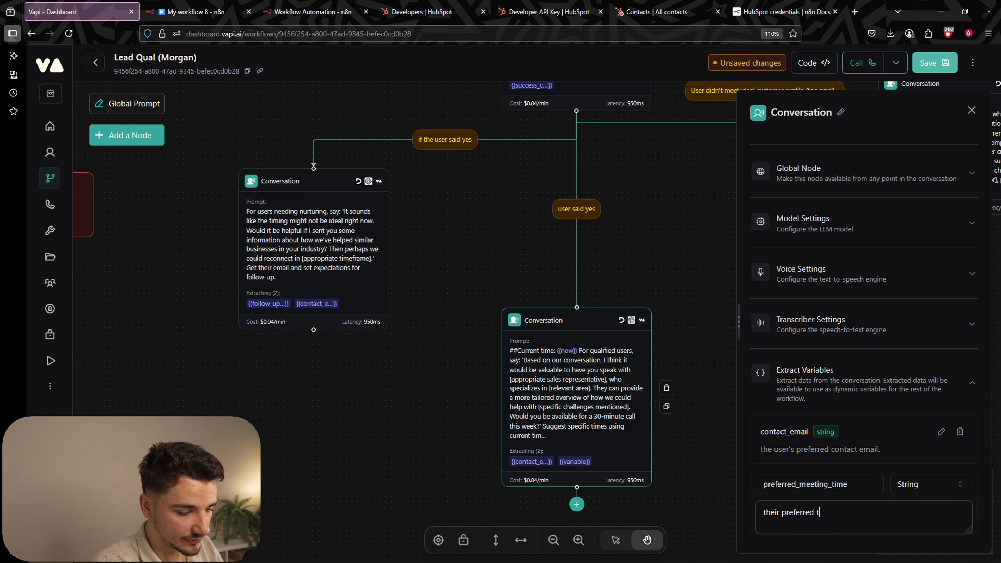
pyautogui.write('ime for a sales meeting.')
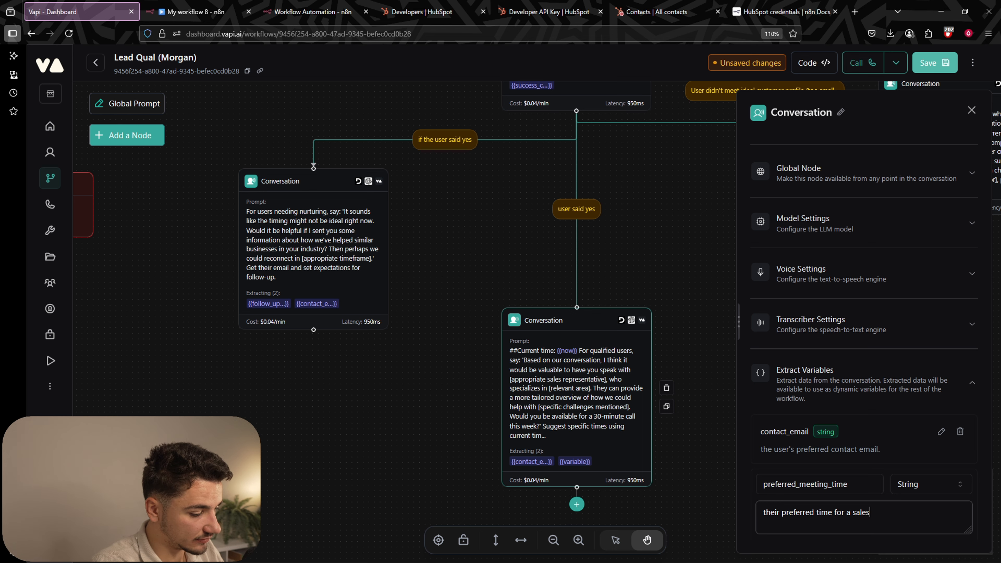
pyautogui.scroll(-3, 939, 487)
pyautogui.click(940, 487)
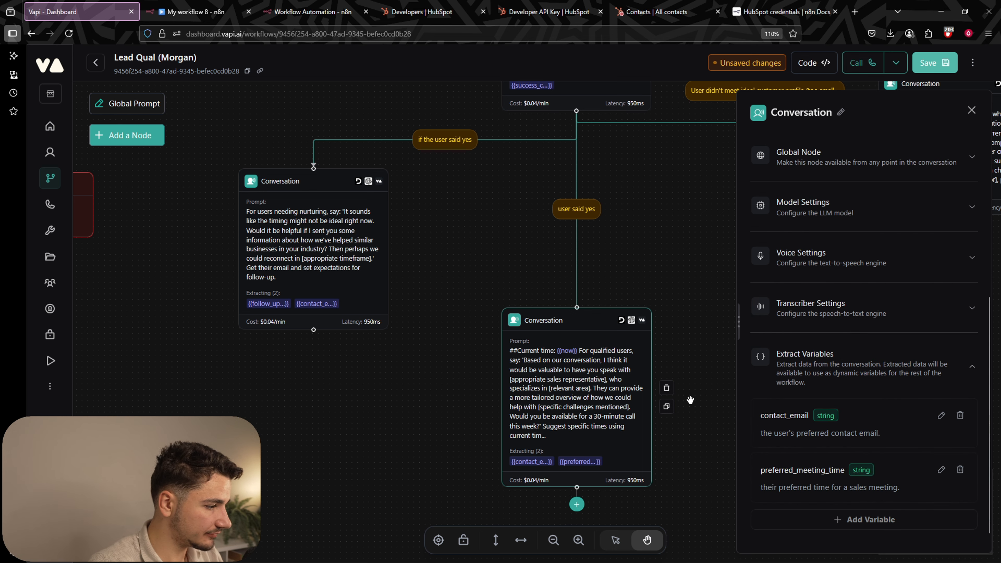
pyautogui.click(670, 244)
pyautogui.moveTo(692, 204); pyautogui.dragTo(700, 289)
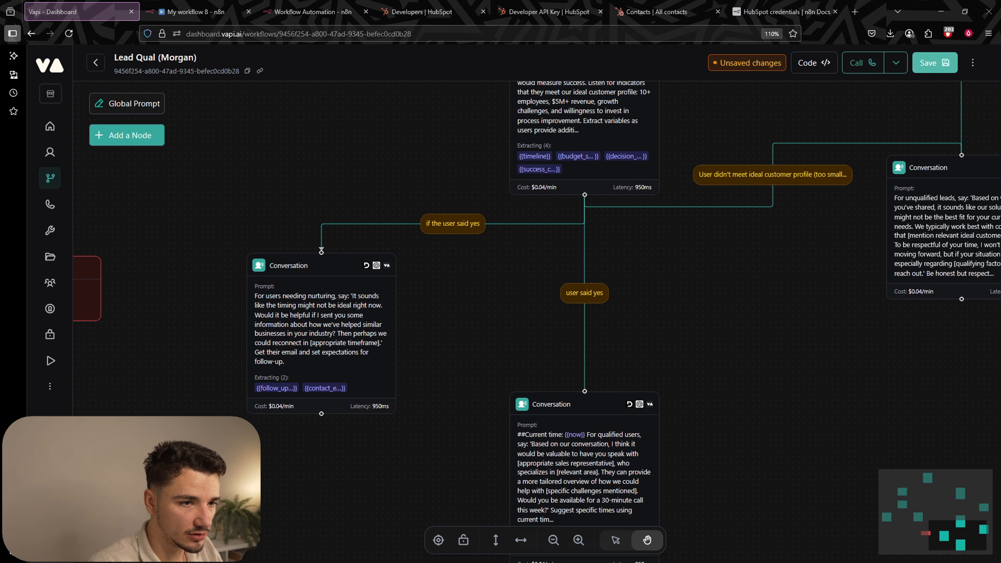
# Replace the condition on the nurturing branch with the new nurture criteria.
pyautogui.click(453, 223)
pyautogui.hotkey('ctrl', 'a')
pyautogui.write("User has potential but timing isn't right, budget unclear or too low, or needs more information before moving forward.")
pyautogui.moveTo(757, 148); pyautogui.dragTo(927, 148)
pyautogui.click(863, 149)
pyautogui.click(925, 149)
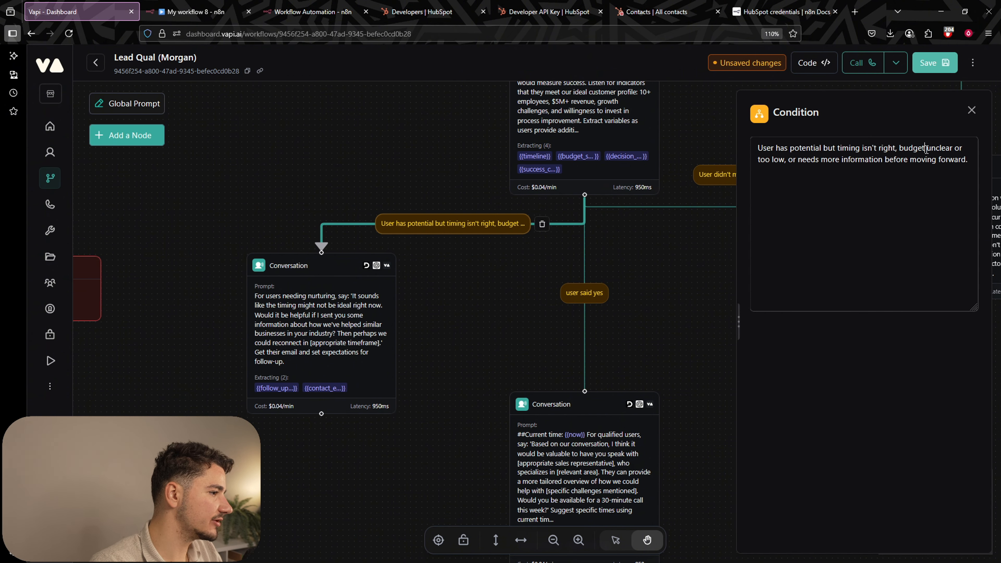
pyautogui.moveTo(775, 160); pyautogui.dragTo(937, 159)
pyautogui.click(690, 271)
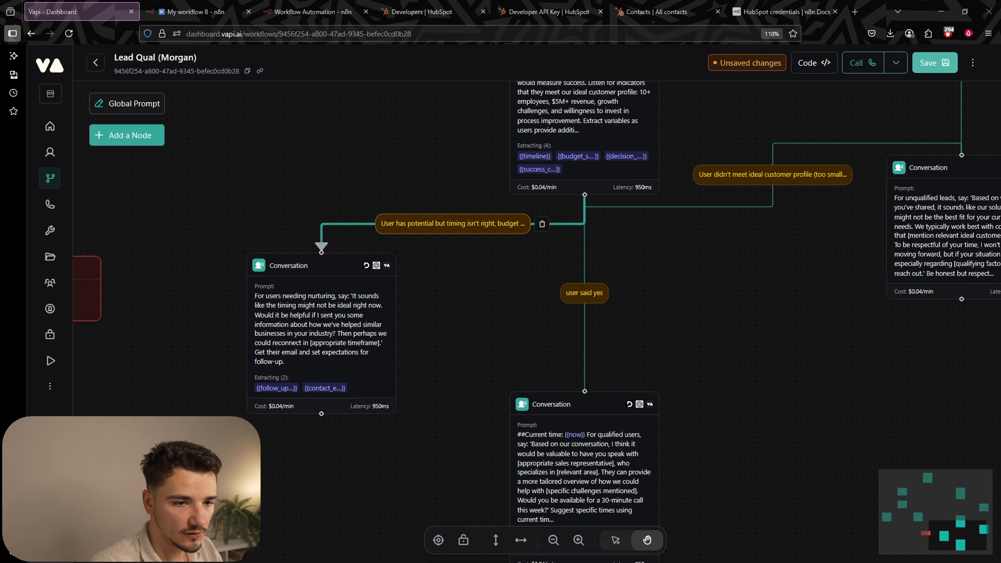
# Set the qualified condition to a 3-6 month timeline, >$1,000 budget, decision authority and clear need, then save.
pyautogui.click(584, 293)
pyautogui.moveTo(757, 149); pyautogui.dragTo(952, 153)
pyautogui.write('User met qualification criteria: has timeline within 3-6 months, budget capacity (e.g., >$1,000), decision authority or influence, and clear need for our solutions')
pyautogui.click(875, 153)
pyautogui.click(894, 160)
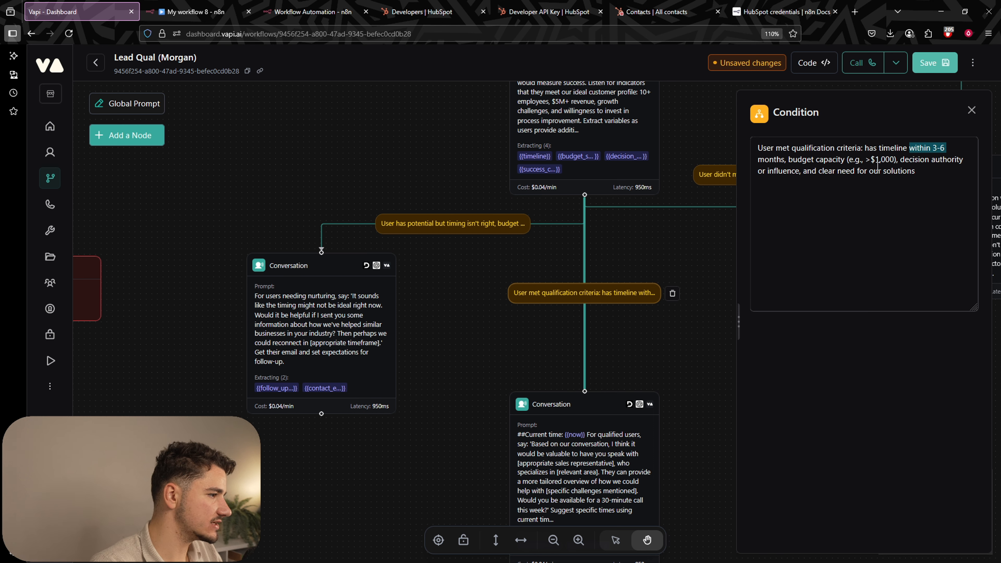
pyautogui.moveTo(807, 161); pyautogui.dragTo(984, 163)
pyautogui.click(923, 172)
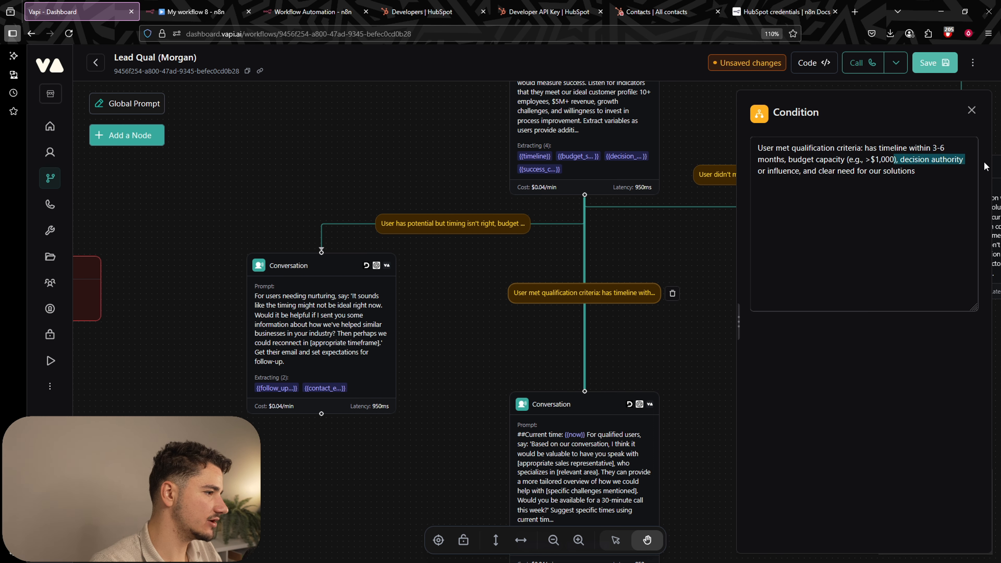
pyautogui.click(944, 162)
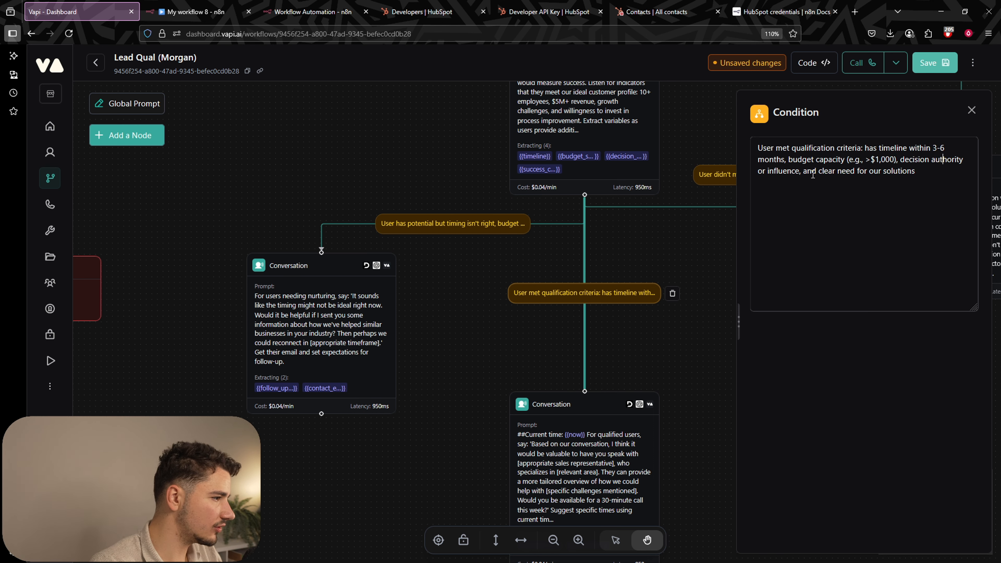
pyautogui.moveTo(811, 174); pyautogui.dragTo(924, 195)
pyautogui.click(925, 195)
pyautogui.click(692, 237)
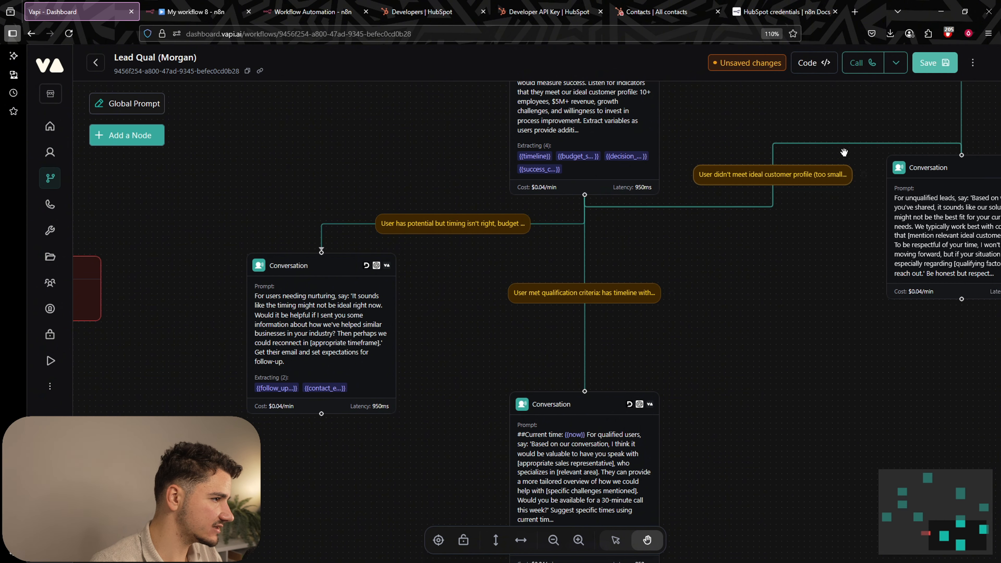
pyautogui.click(934, 65)
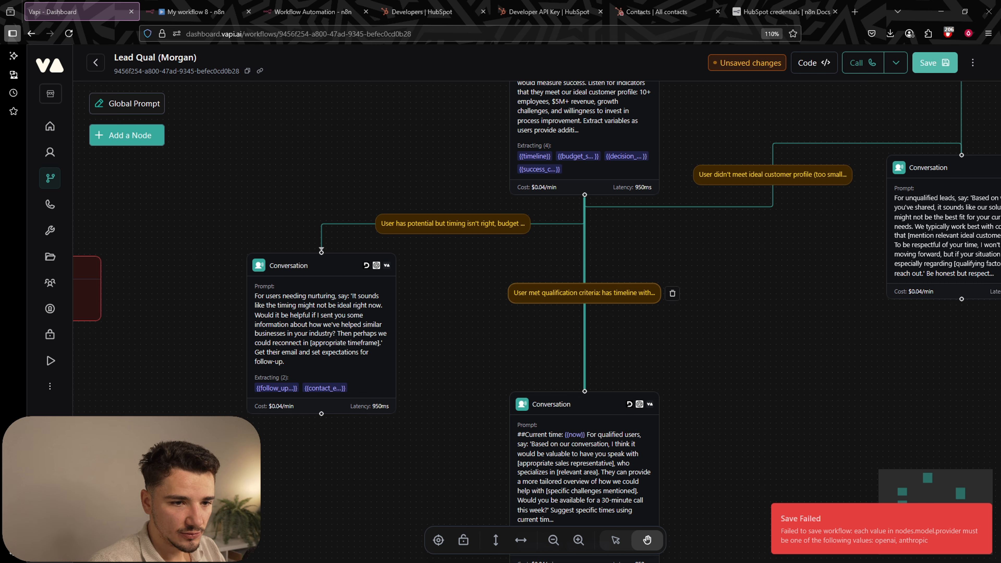
# Move the unqualified and nurturing conversation nodes down-left and place the end-call node far below them.
pyautogui.scroll(-5, 720, 206)
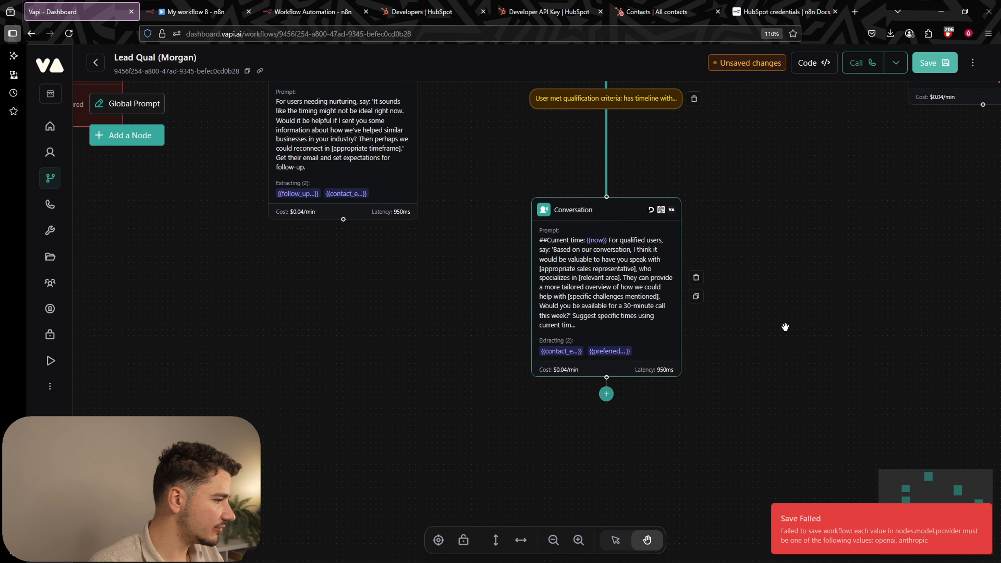
pyautogui.scroll(-3, 787, 328)
pyautogui.moveTo(866, 254); pyautogui.dragTo(813, 271)
pyautogui.moveTo(860, 155); pyautogui.dragTo(858, 303)
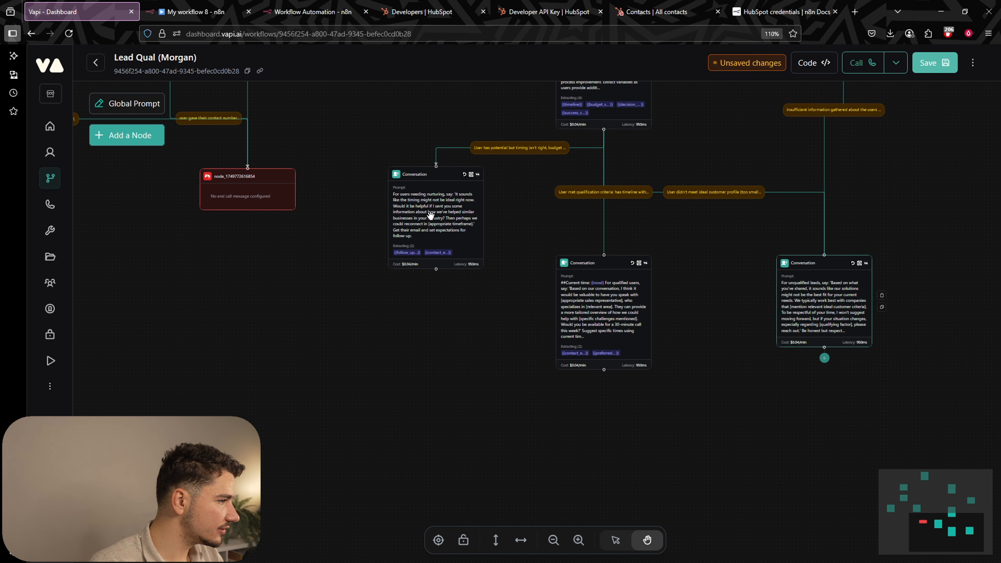
pyautogui.moveTo(431, 216); pyautogui.dragTo(385, 302)
pyautogui.moveTo(262, 252); pyautogui.dragTo(359, 249)
pyautogui.moveTo(328, 182); pyautogui.dragTo(338, 429)
pyautogui.moveTo(530, 407); pyautogui.dragTo(508, 340)
# Connect the nurturing, qualified and unqualified conversations to the end-call node and tidy their positions.
pyautogui.moveTo(464, 286); pyautogui.dragTo(327, 341)
pyautogui.moveTo(679, 299); pyautogui.dragTo(324, 346)
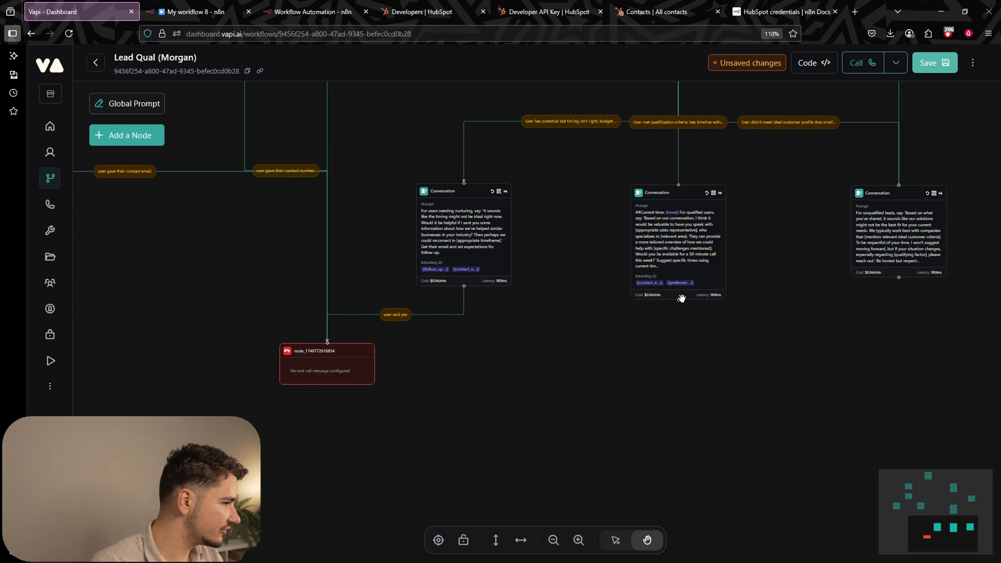
pyautogui.moveTo(678, 300); pyautogui.dragTo(327, 343)
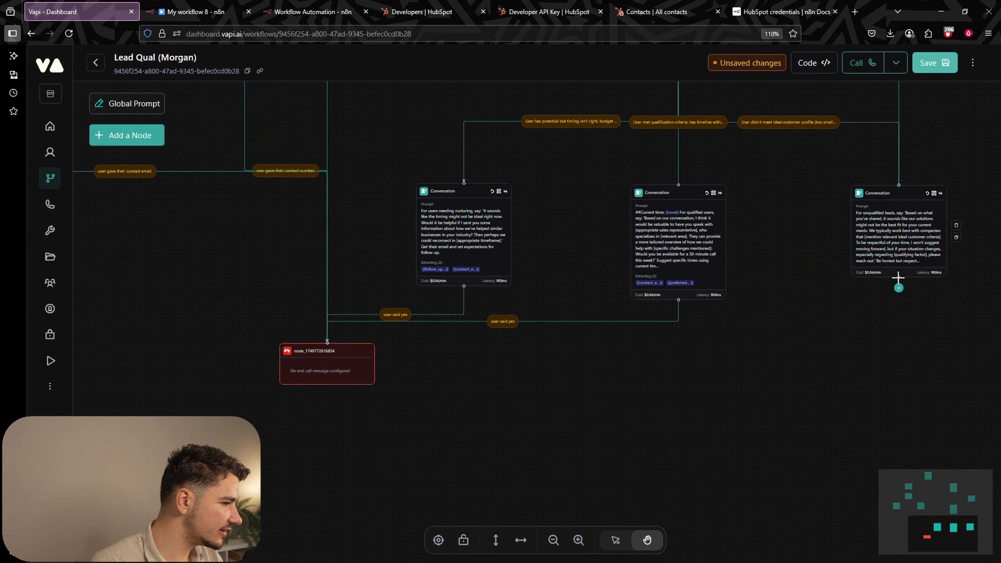
pyautogui.moveTo(899, 277); pyautogui.dragTo(902, 321)
pyautogui.moveTo(465, 246); pyautogui.dragTo(465, 234)
pyautogui.moveTo(681, 262)
pyautogui.mouseDown()
pyautogui.moveTo(682, 252)
pyautogui.moveTo(682, 262)
pyautogui.mouseUp()
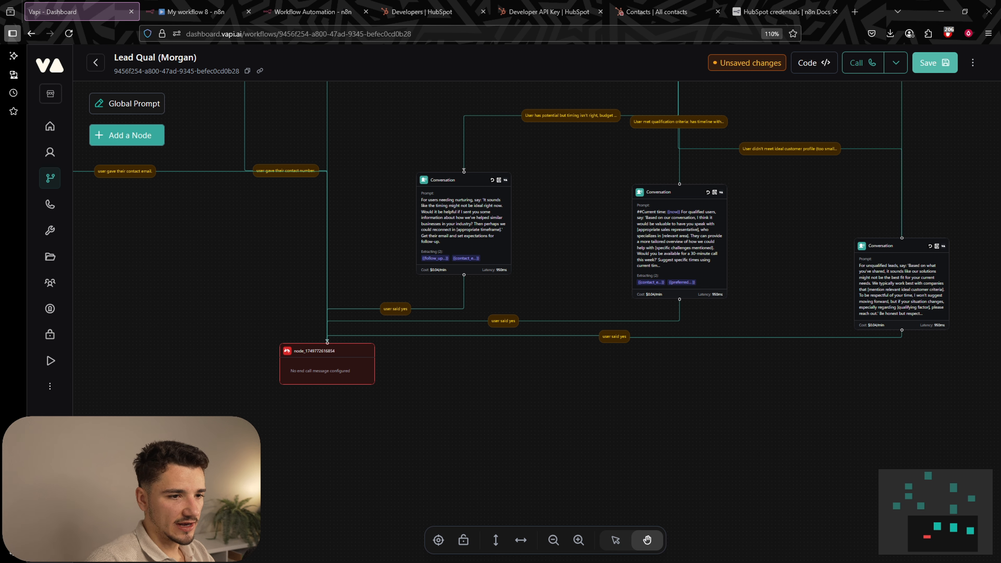
# Change the nurturing end edge condition to 'Email obtained and follow-up expectations set'.
pyautogui.click(395, 309)
pyautogui.tripleClick(833, 147)
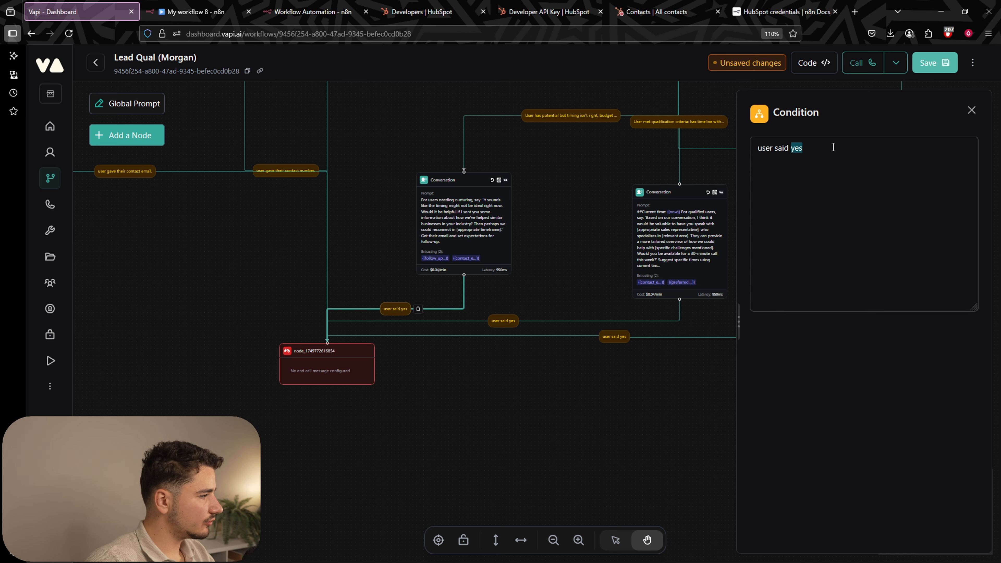
pyautogui.write('Email obtained and follow-up expectations set')
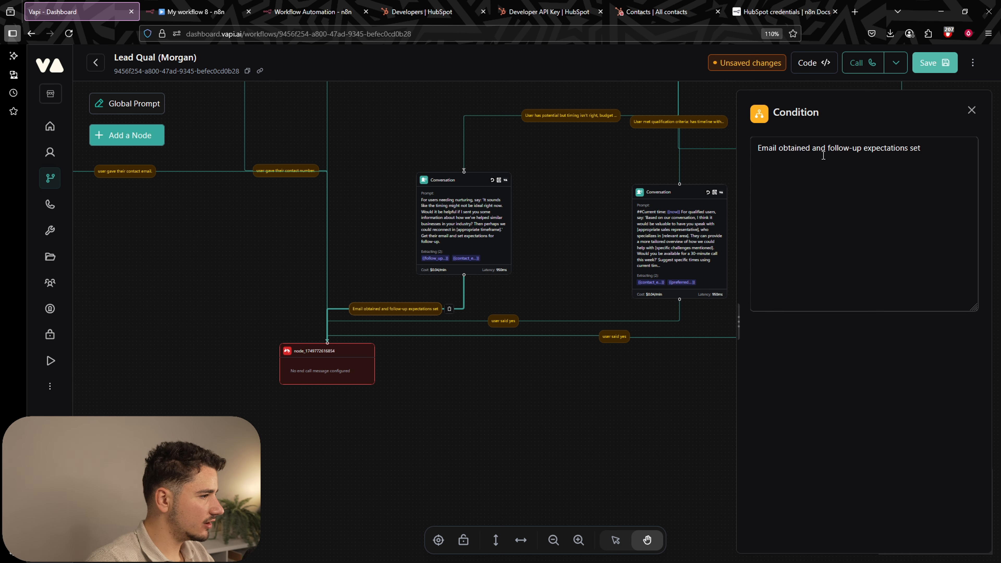
pyautogui.click(907, 148)
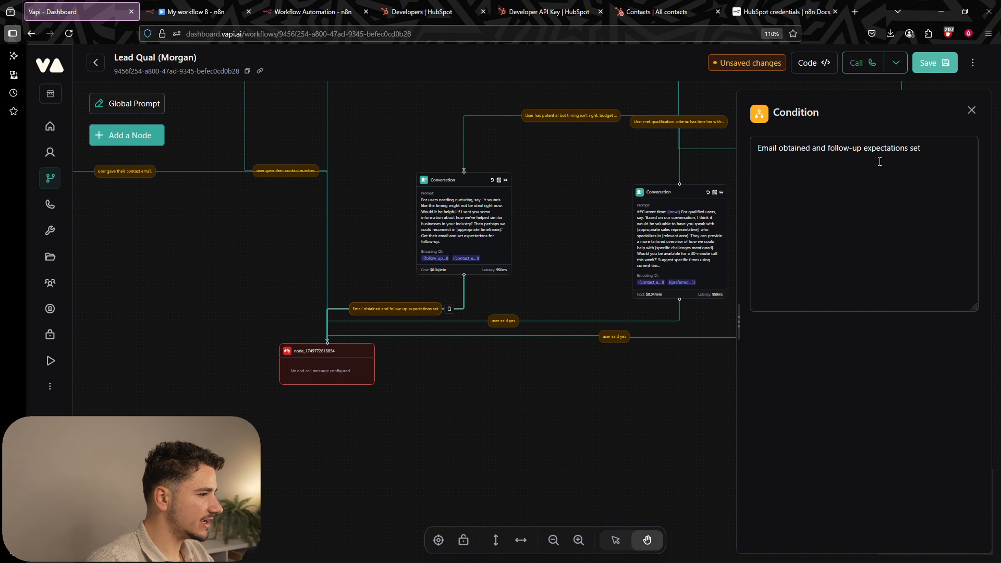
pyautogui.click(560, 233)
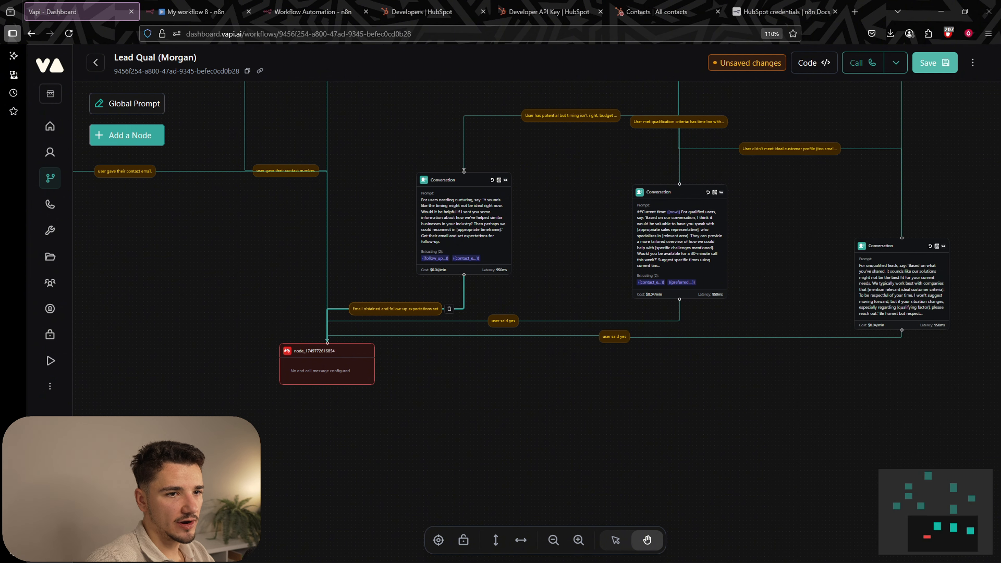
# Change the qualified end edge condition to 'Meeting scheduled and contact information obtained'.
pyautogui.click(496, 323)
pyautogui.moveTo(810, 148); pyautogui.dragTo(925, 146)
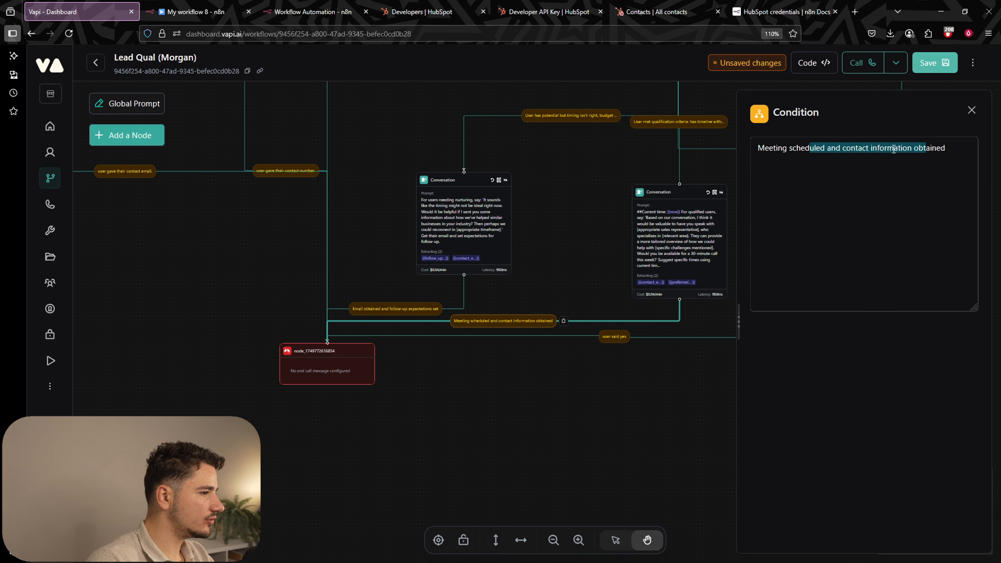
pyautogui.click(893, 148)
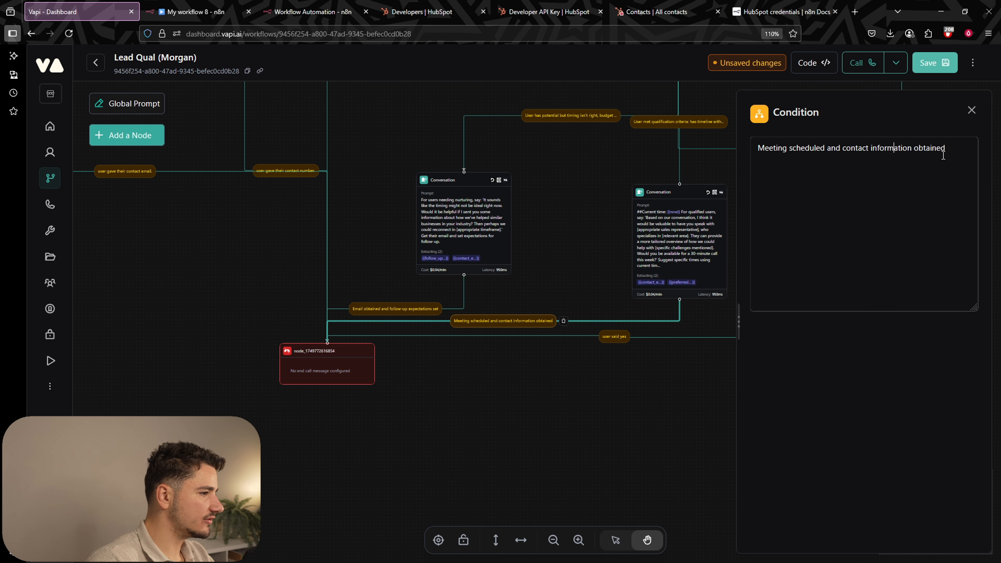
pyautogui.click(586, 170)
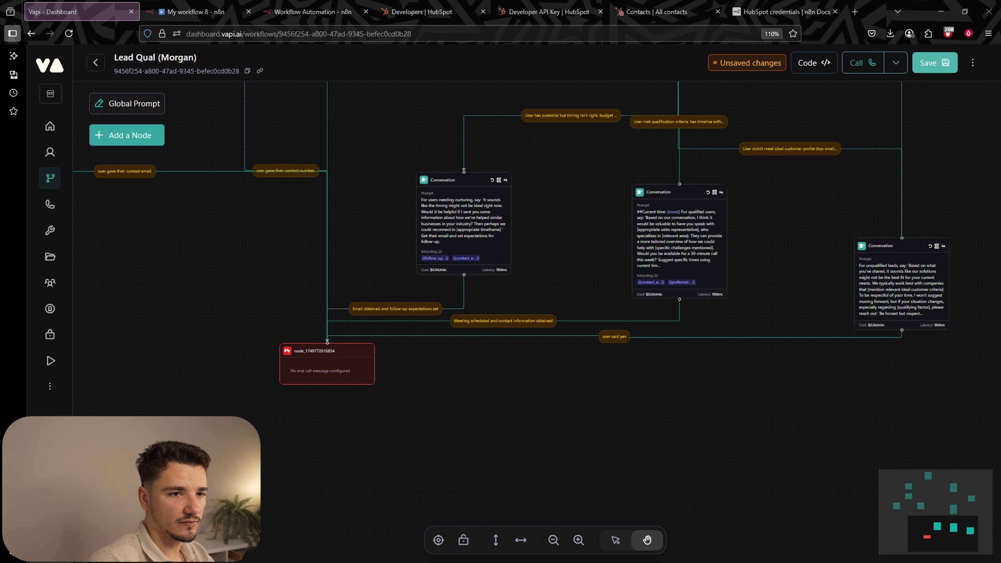
# Change the unqualified end edge condition to 'User responded or acknowledged' and save the workflow.
pyautogui.click(615, 337)
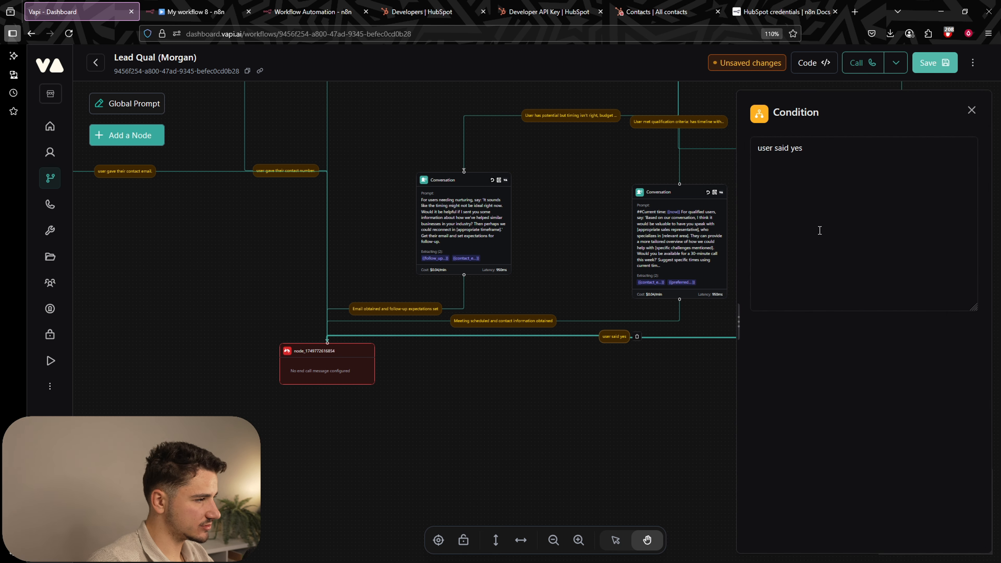
pyautogui.tripleClick(814, 148)
pyautogui.write('User responded or acknowledged')
pyautogui.moveTo(763, 152); pyautogui.dragTo(901, 151)
pyautogui.click(838, 185)
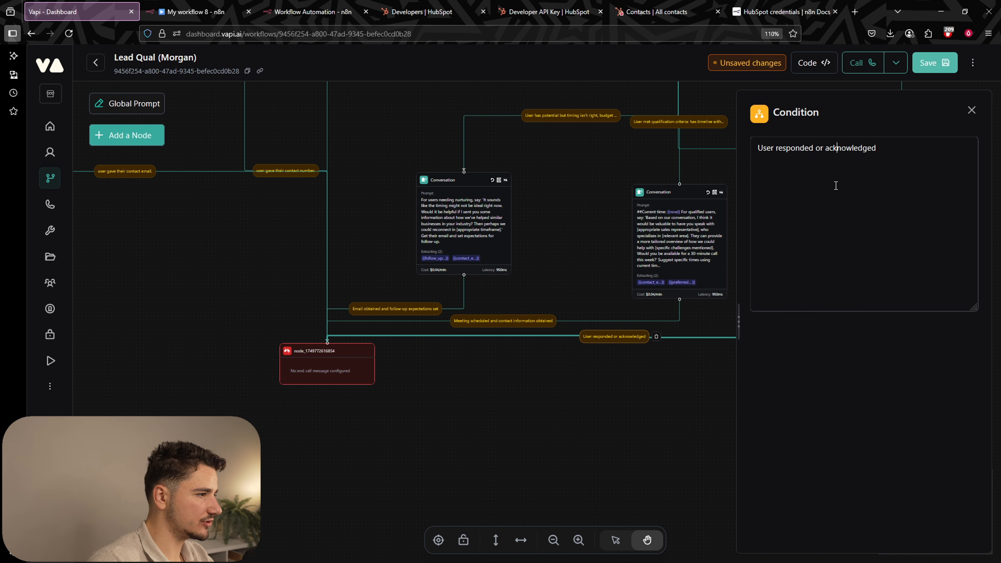
pyautogui.click(620, 168)
pyautogui.hotkey('ctrl', 's')
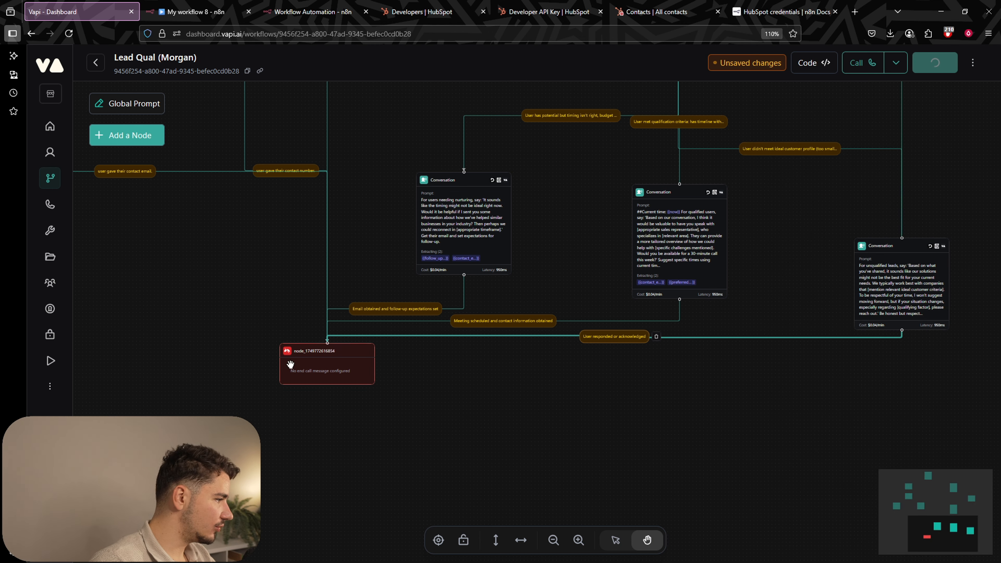
pyautogui.moveTo(465, 408); pyautogui.dragTo(587, 473)
pyautogui.scroll(-4, 544, 411)
pyautogui.scroll(-5, 565, 230)
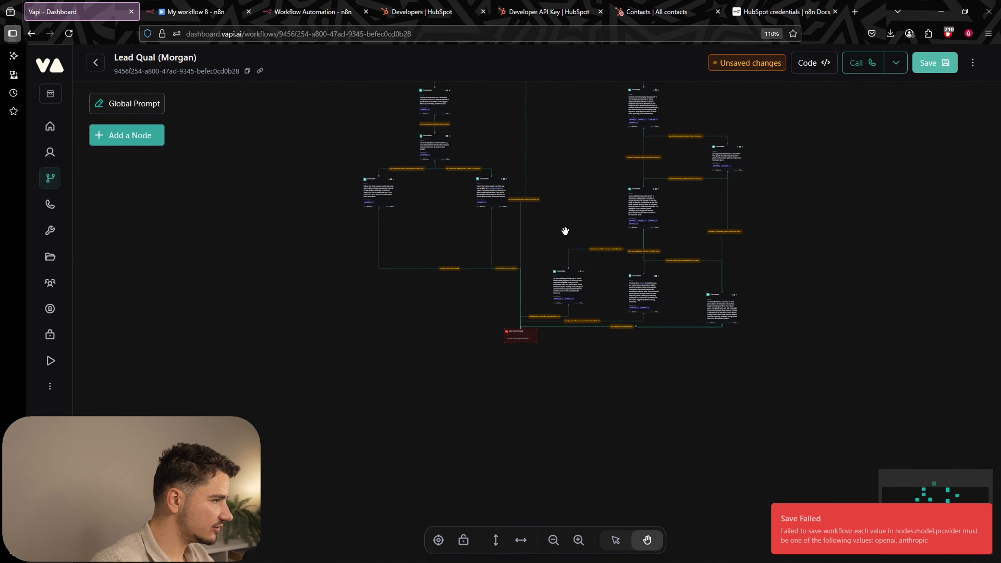
pyautogui.moveTo(562, 195); pyautogui.dragTo(558, 334)
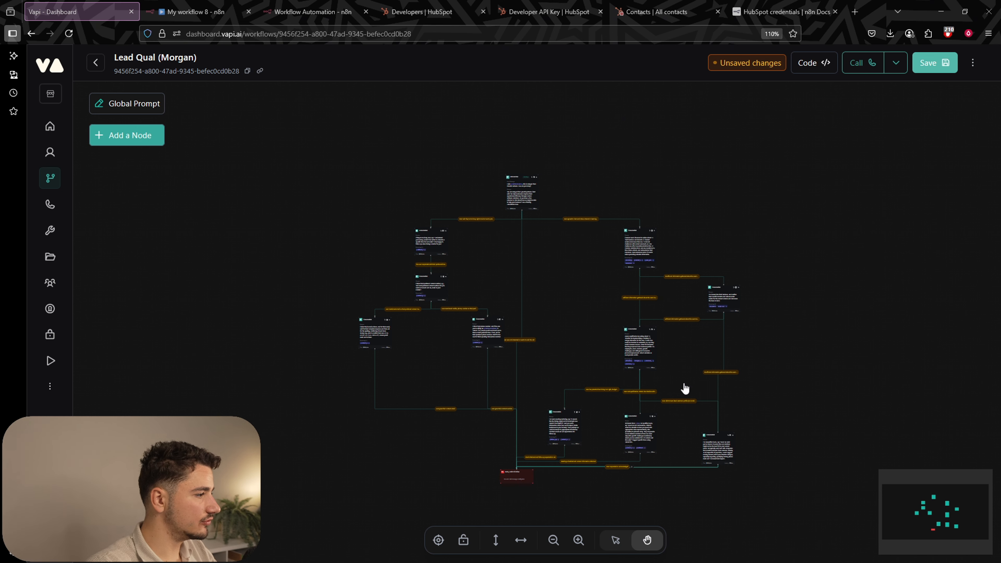
pyautogui.scroll(3, 738, 186)
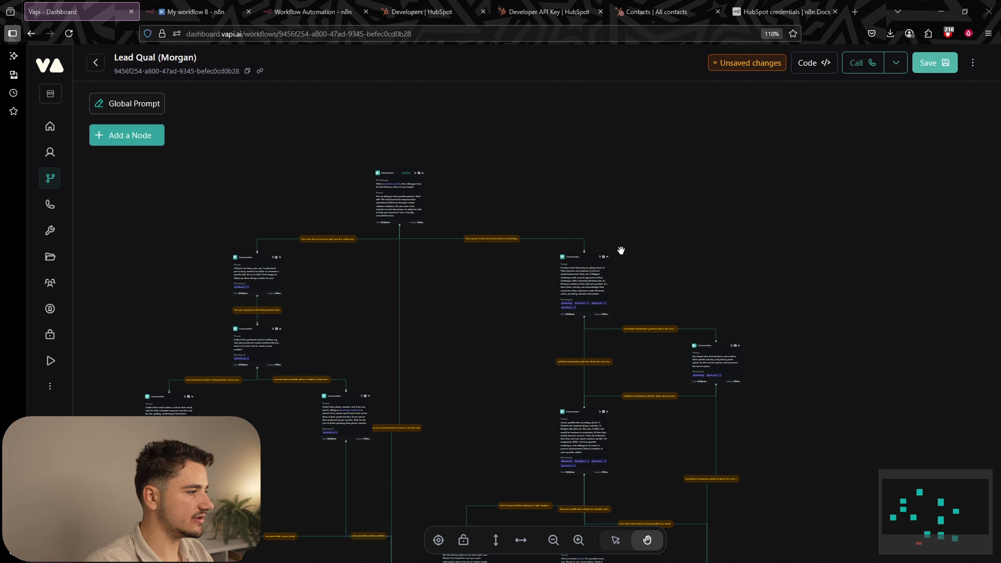
pyautogui.scroll(5, 664, 256)
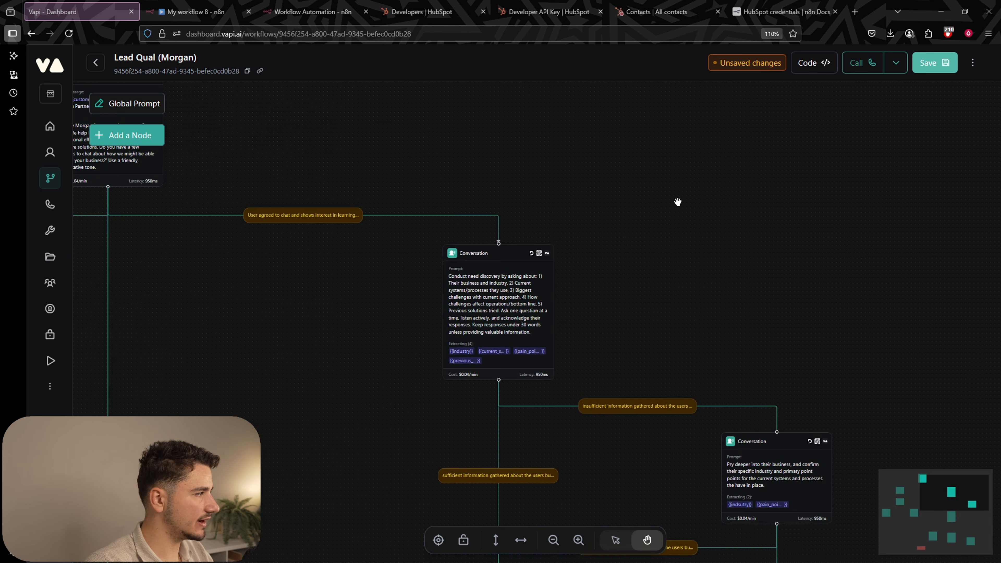
pyautogui.moveTo(677, 202); pyautogui.dragTo(601, 322)
pyautogui.scroll(-3, 603, 321)
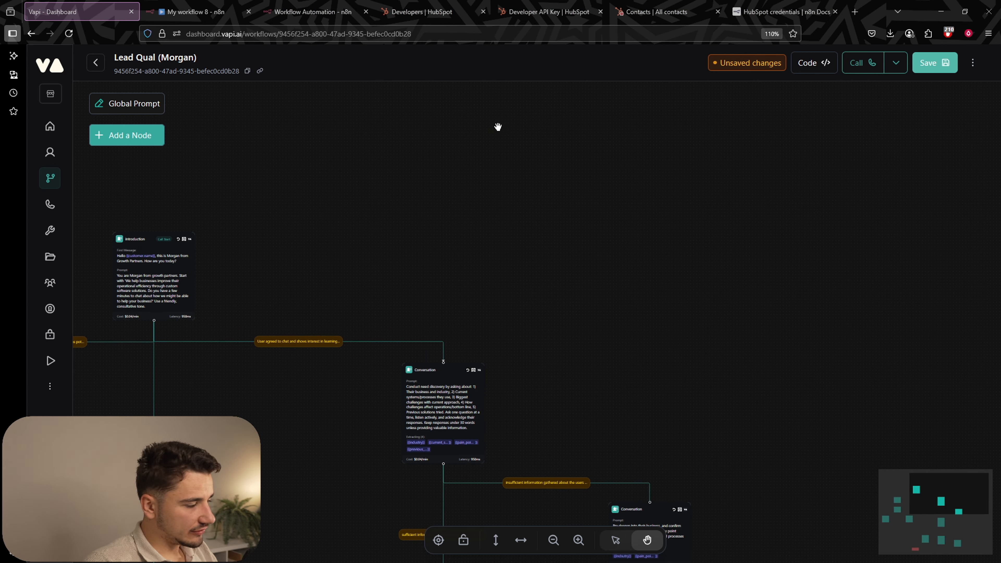
# Add a new Conversation node above the Introduction node and enable it as a global node.
pyautogui.moveTo(414, 161); pyautogui.dragTo(475, 158)
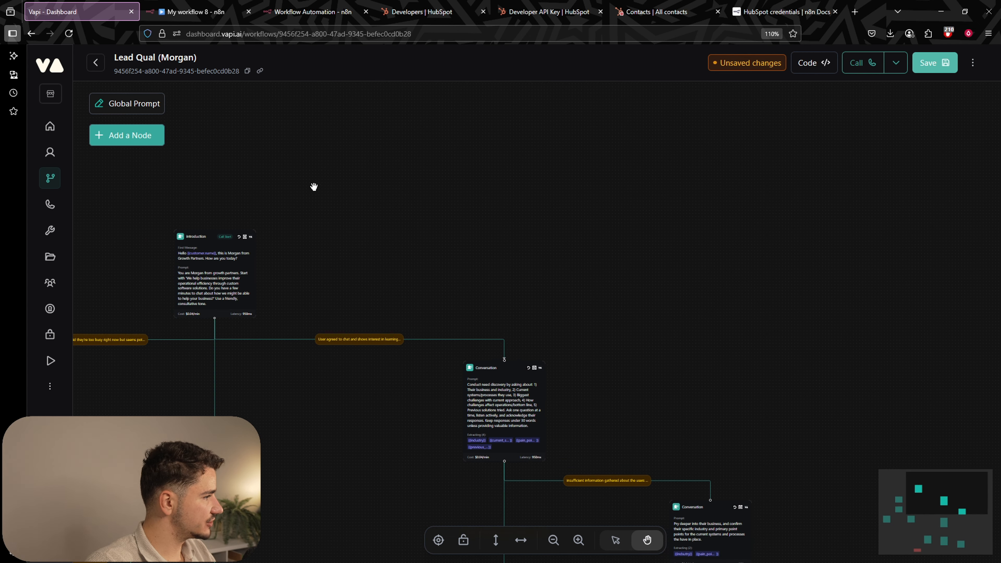
pyautogui.scroll(1, 347, 191)
pyautogui.click(99, 107)
pyautogui.click(373, 146)
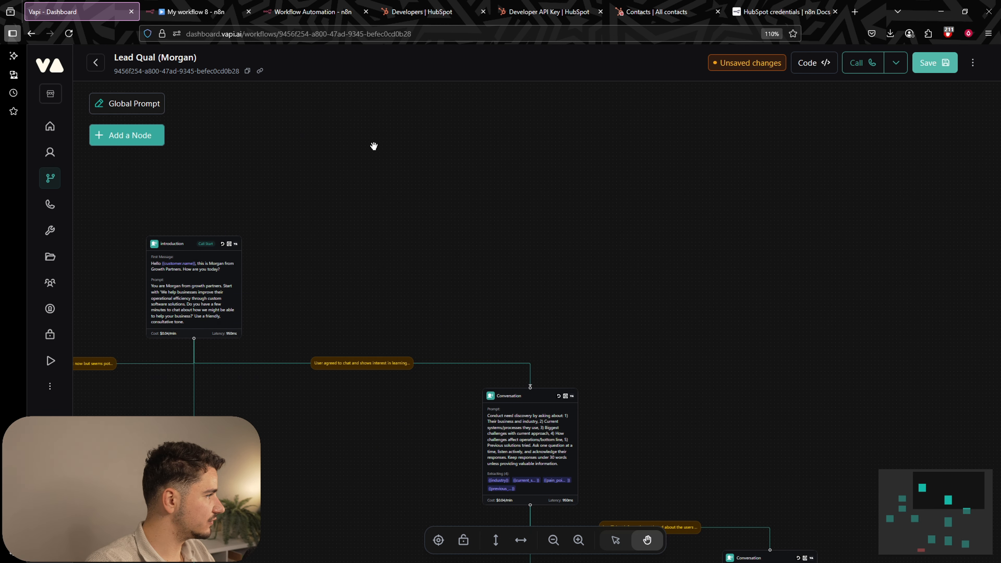
pyautogui.click(155, 139)
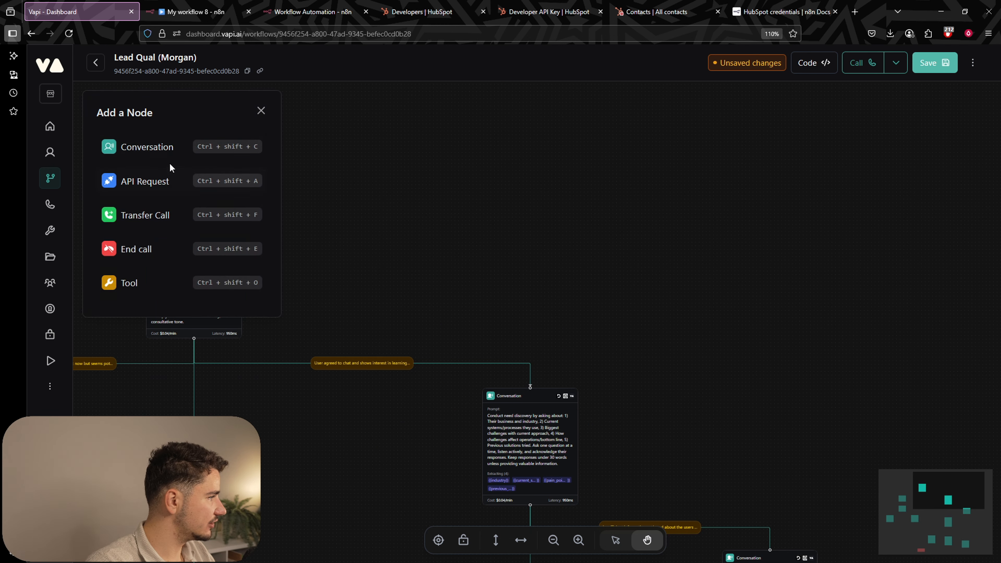
pyautogui.click(159, 147)
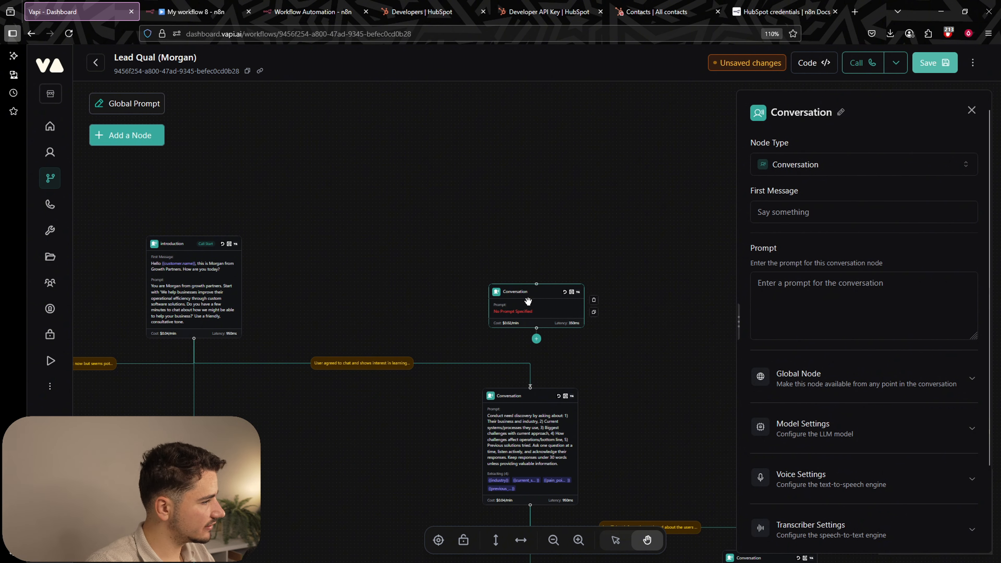
pyautogui.moveTo(528, 302); pyautogui.dragTo(572, 228)
pyautogui.click(822, 388)
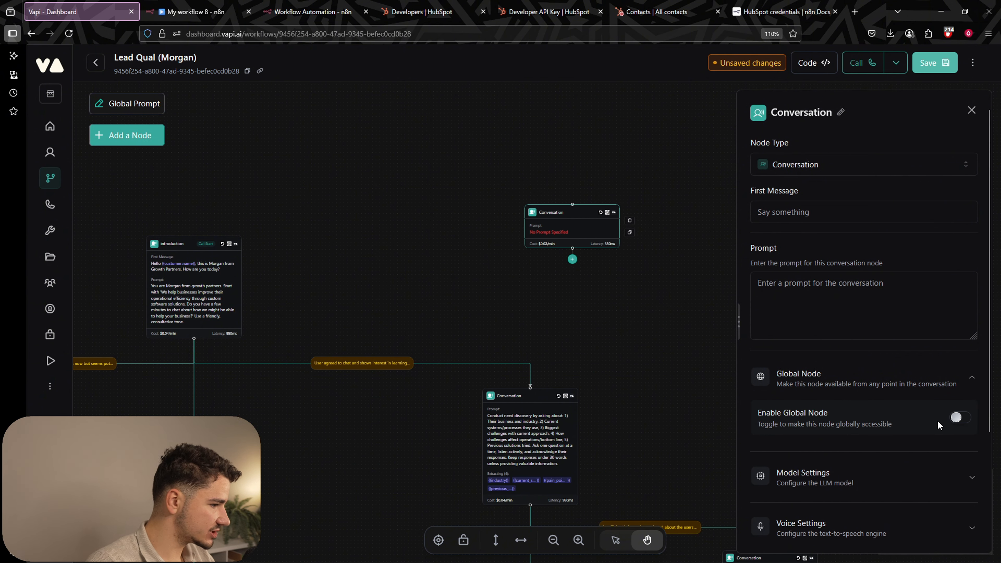
pyautogui.click(957, 418)
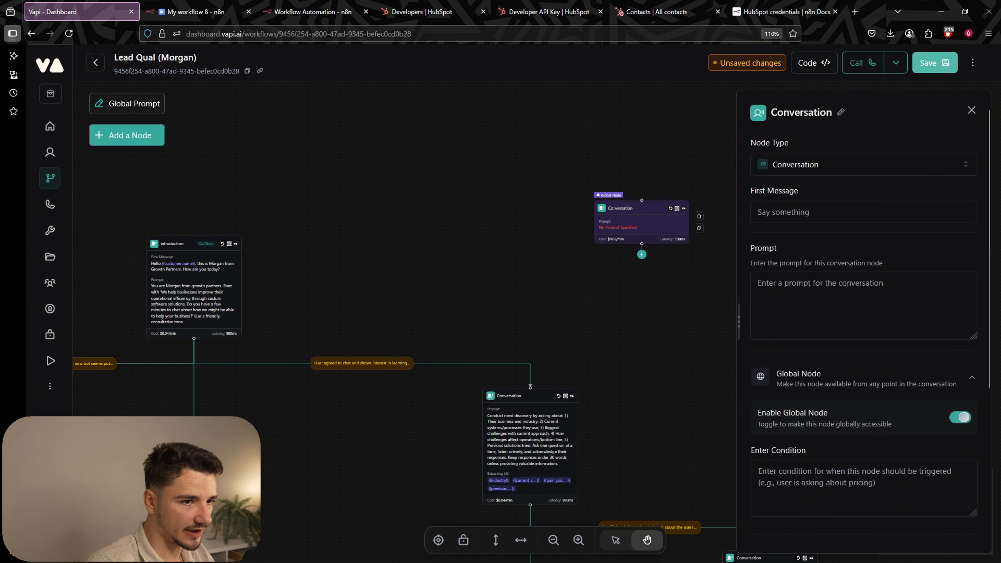
# Write the node's prompt: confirm the user wants a human and ask what they'd like to discuss.
pyautogui.click(817, 285)
pyautogui.write('Confi')
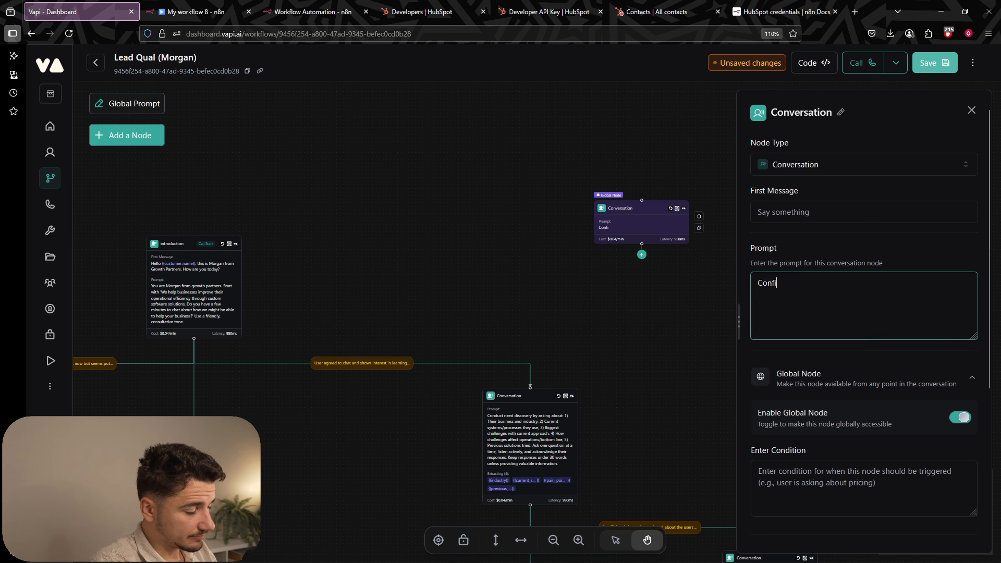
pyautogui.write('rm that user wa')
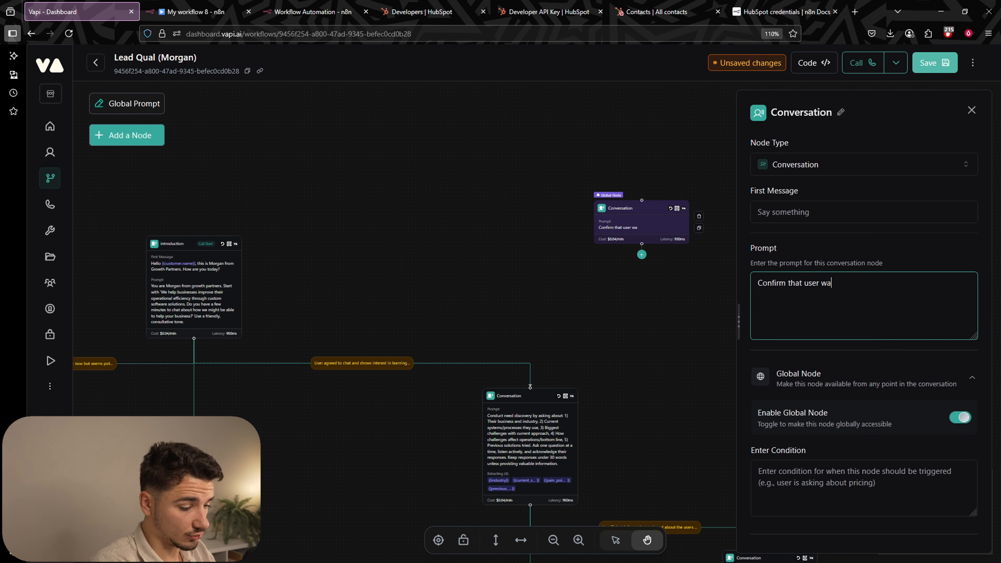
pyautogui.write('nts to speak to a')
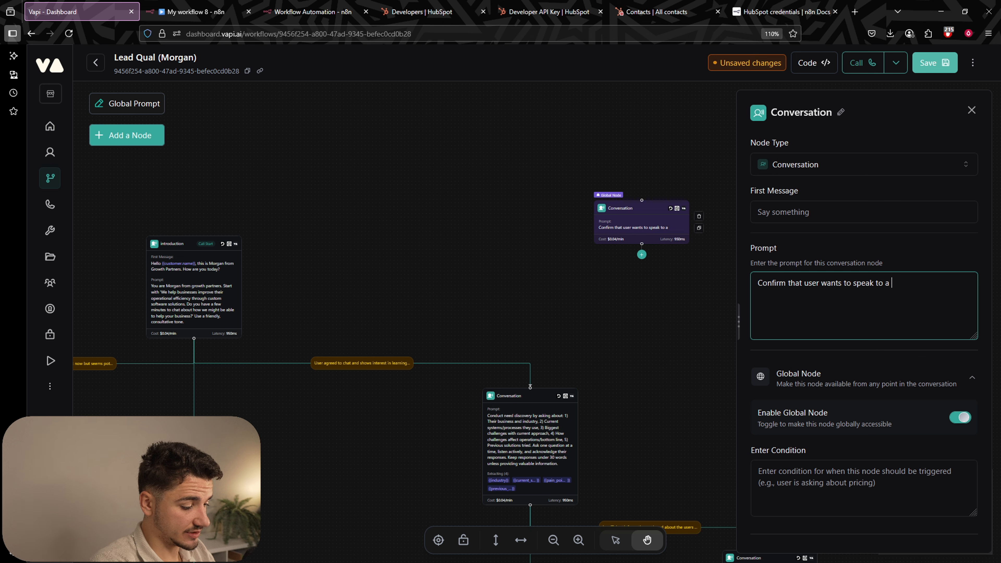
pyautogui.write(' human, and ask')
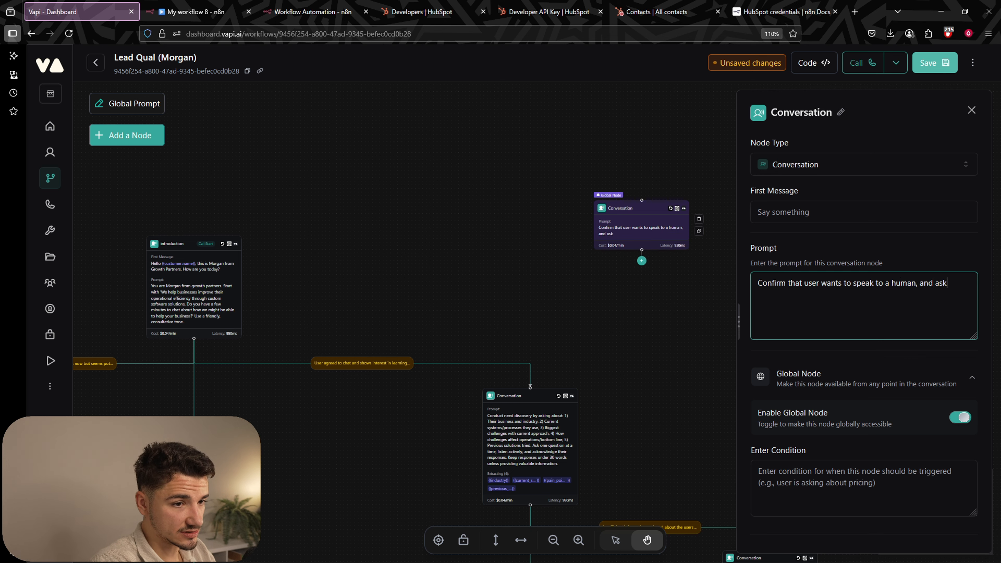
pyautogui.write(' them what th')
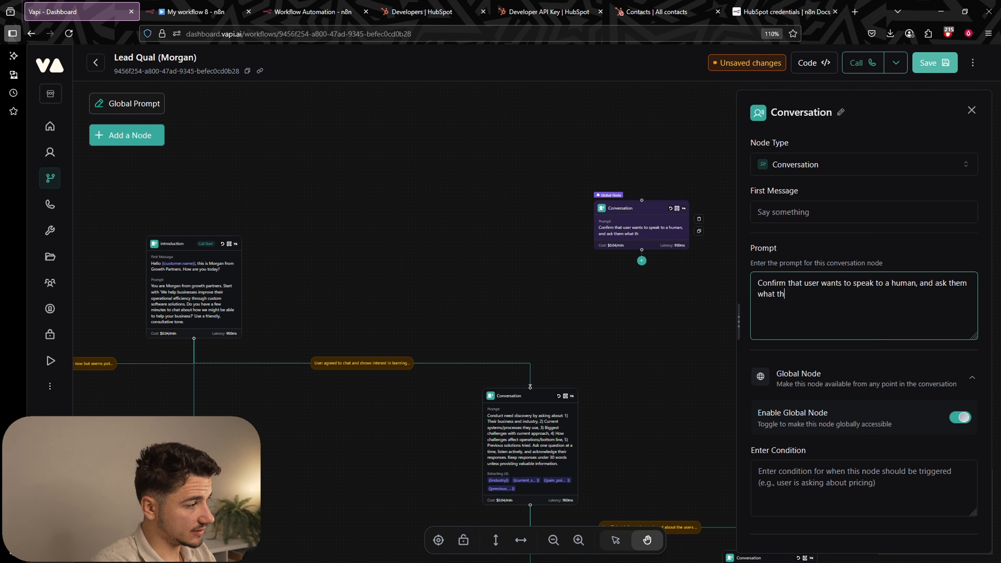
pyautogui.write('ey would like to s')
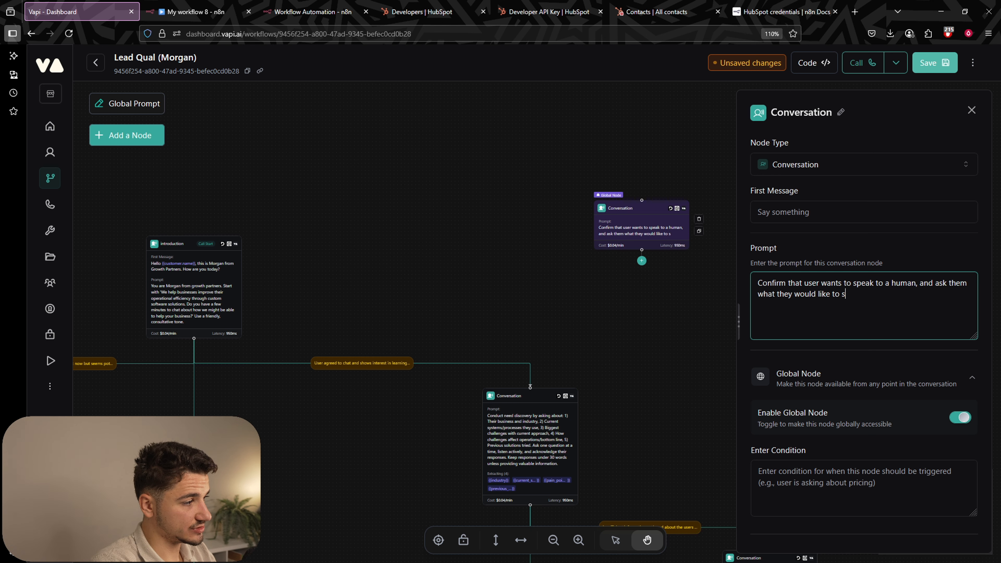
pyautogui.write('peak about. Eg.')
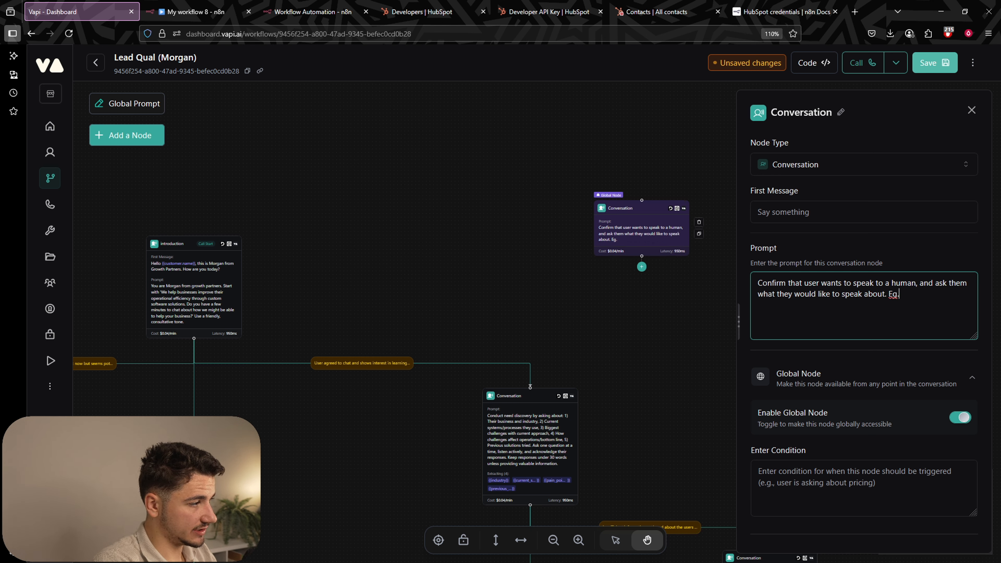
pyautogui.write(', a user has sp')
pyautogui.press('BackSpace')
pyautogui.write('user has spe')
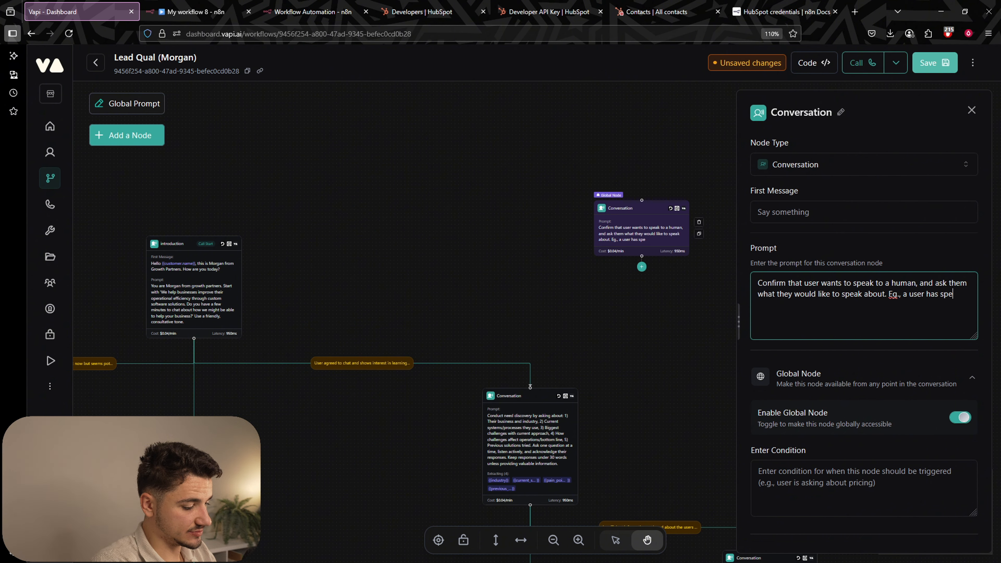
pyautogui.write('cifically a')
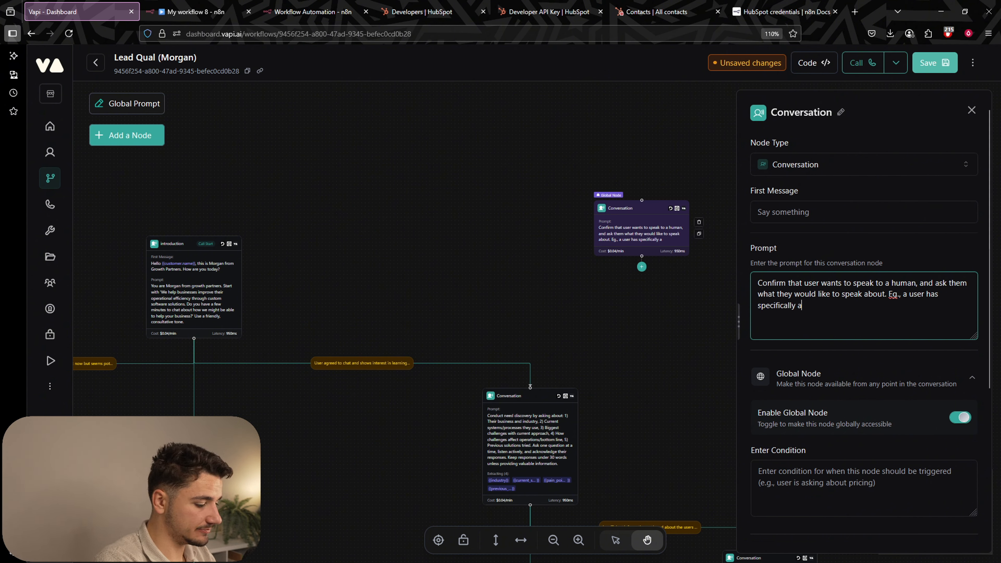
pyautogui.write('sked for a h')
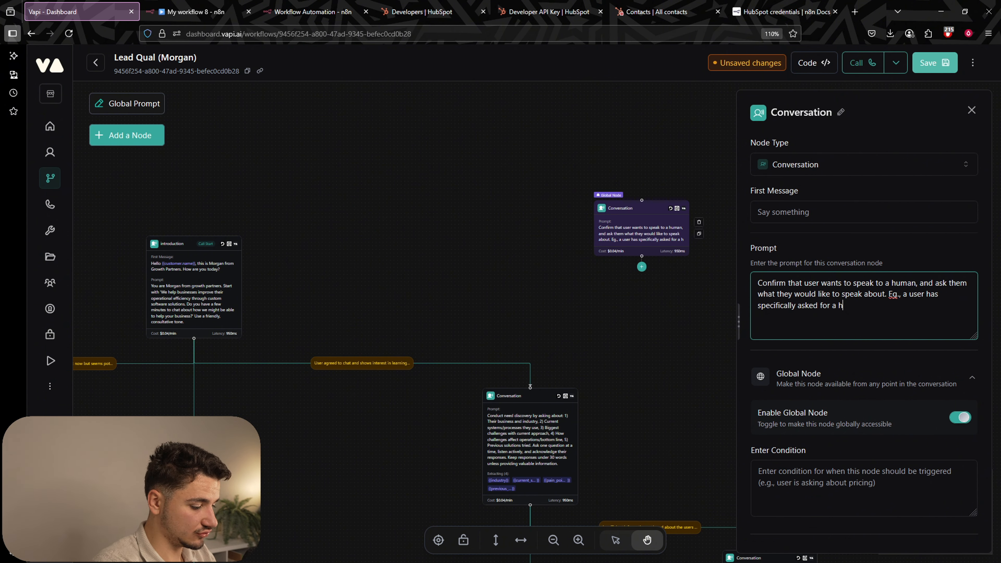
pyautogui.write('uman.')
pyautogui.scroll(2, 639, 259)
pyautogui.moveTo(706, 360); pyautogui.dragTo(630, 368)
pyautogui.moveTo(641, 324); pyautogui.dragTo(615, 339)
pyautogui.scroll(-1, 615, 339)
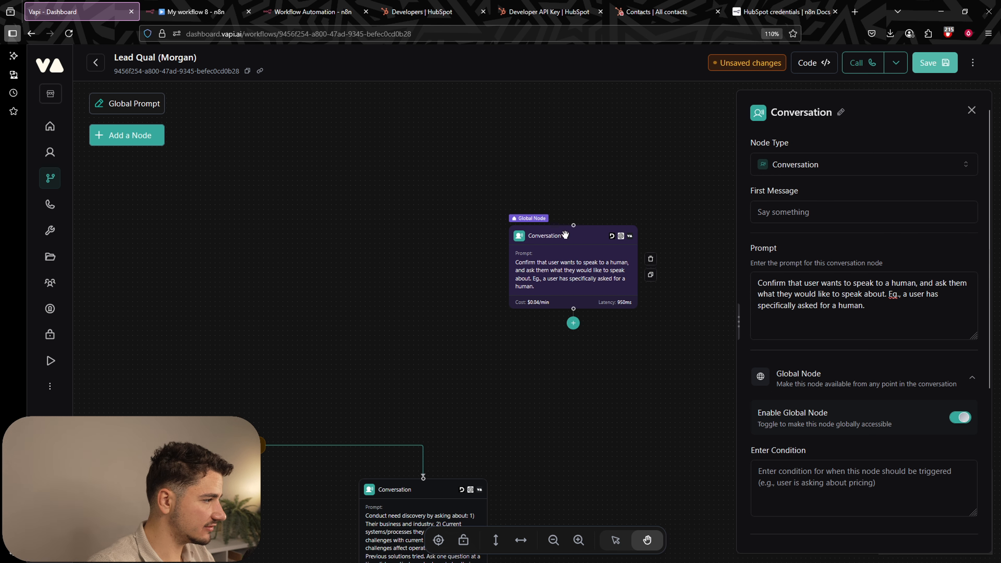
# Save the workflow and attach a Transfer Call node below the global node.
pyautogui.click(935, 66)
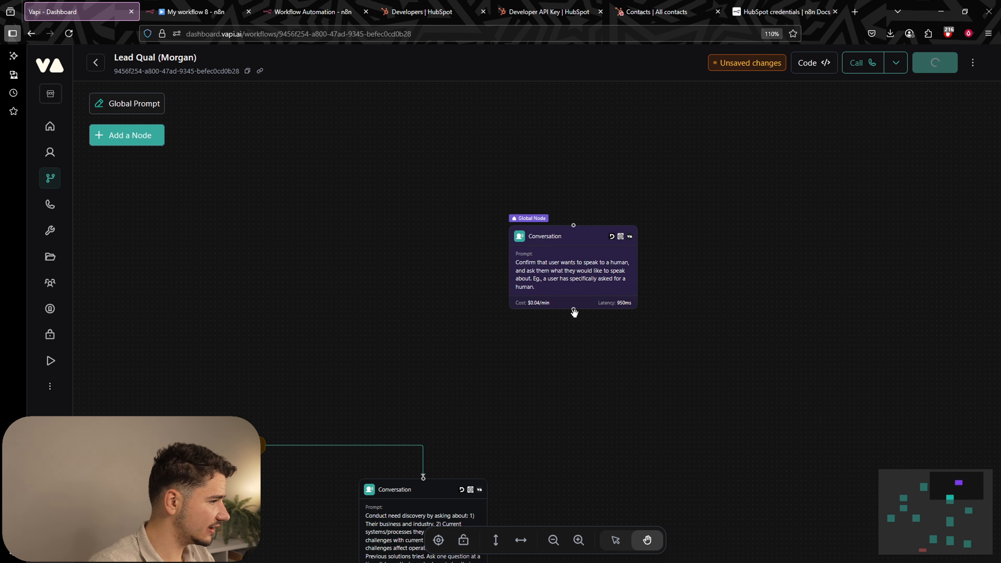
pyautogui.click(573, 324)
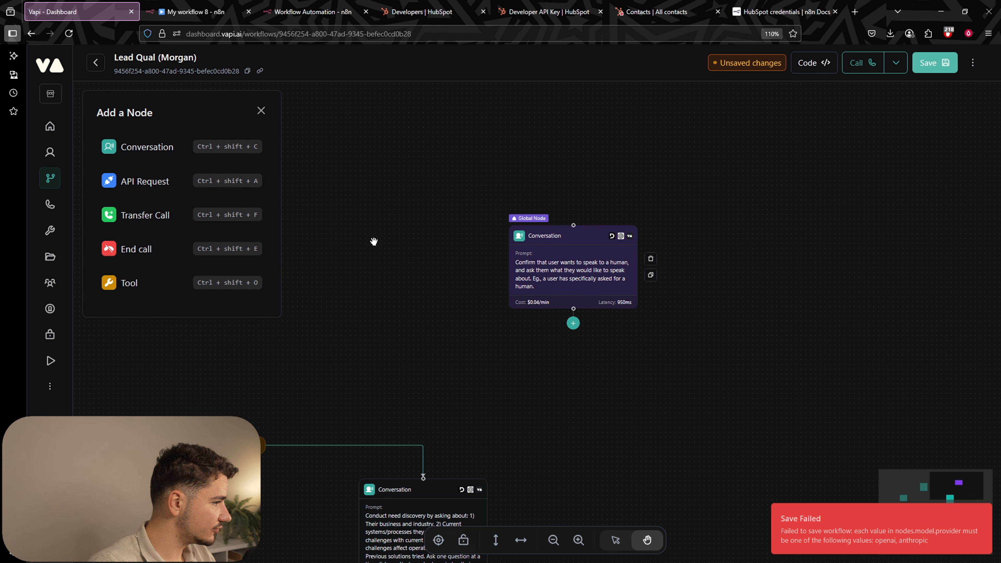
pyautogui.click(147, 215)
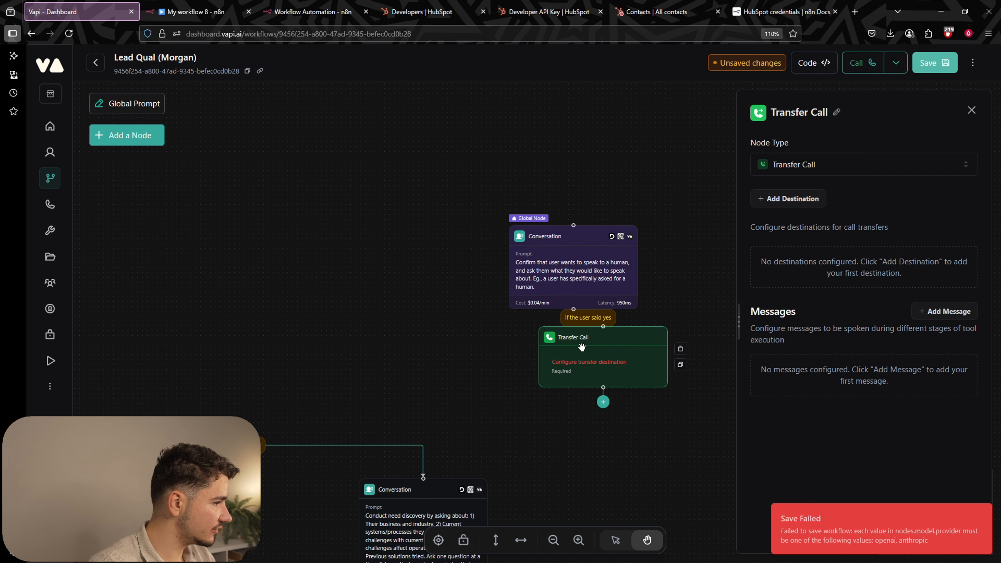
pyautogui.moveTo(582, 368); pyautogui.dragTo(567, 384)
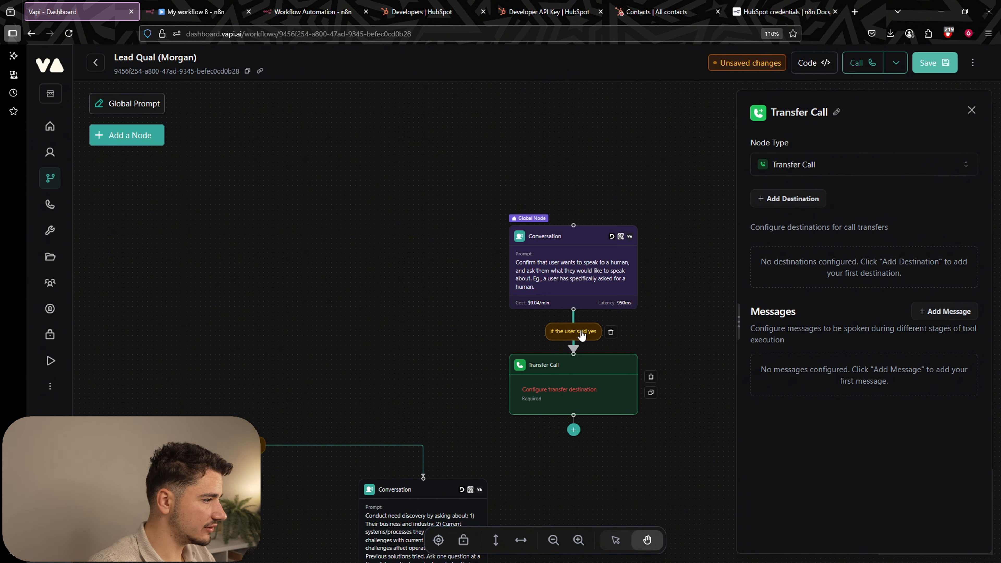
# Change the connection condition to end with 'acknowledged, or said yes.'.
pyautogui.click(573, 331)
pyautogui.press('BackSpace')
pyautogui.press('BackSpace')
pyautogui.press('BackSpace')
pyautogui.press('BackSpace')
pyautogui.press('BackSpace')
pyautogui.press('BackSpace')
pyautogui.press('BackSpace')
pyautogui.press('BackSpace')
pyautogui.write('acknowledged, or s')
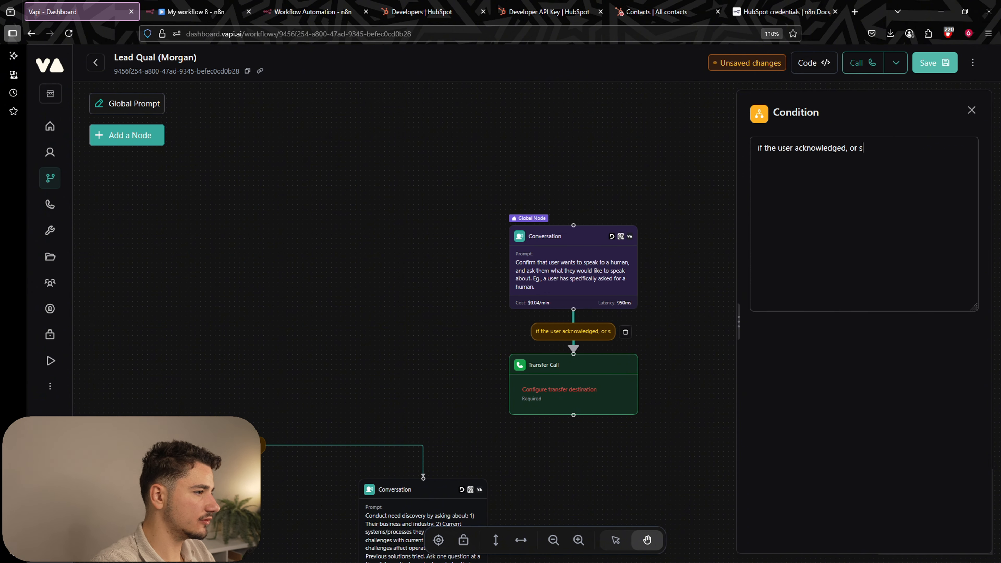
pyautogui.write('aid yes.')
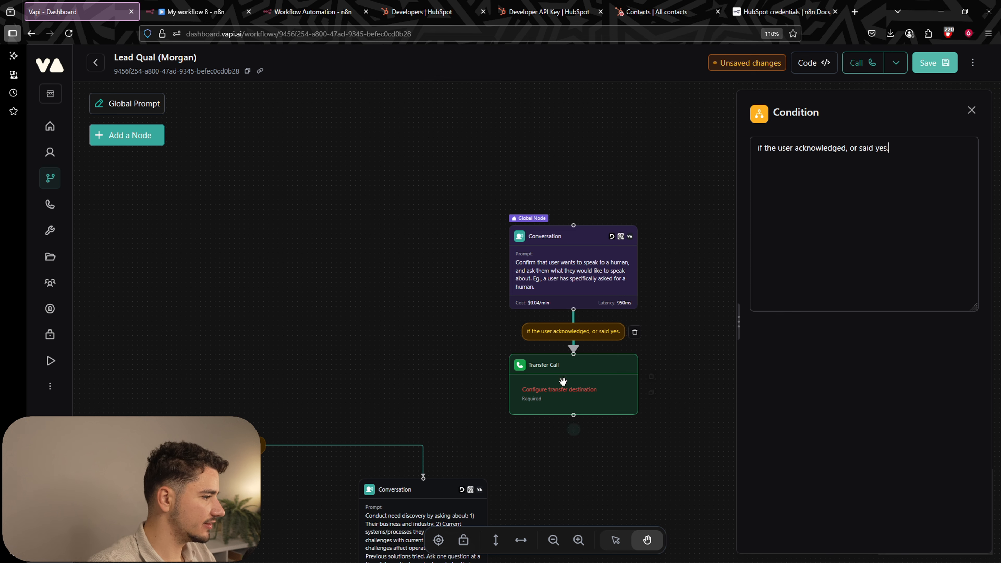
pyautogui.moveTo(563, 383); pyautogui.dragTo(563, 415)
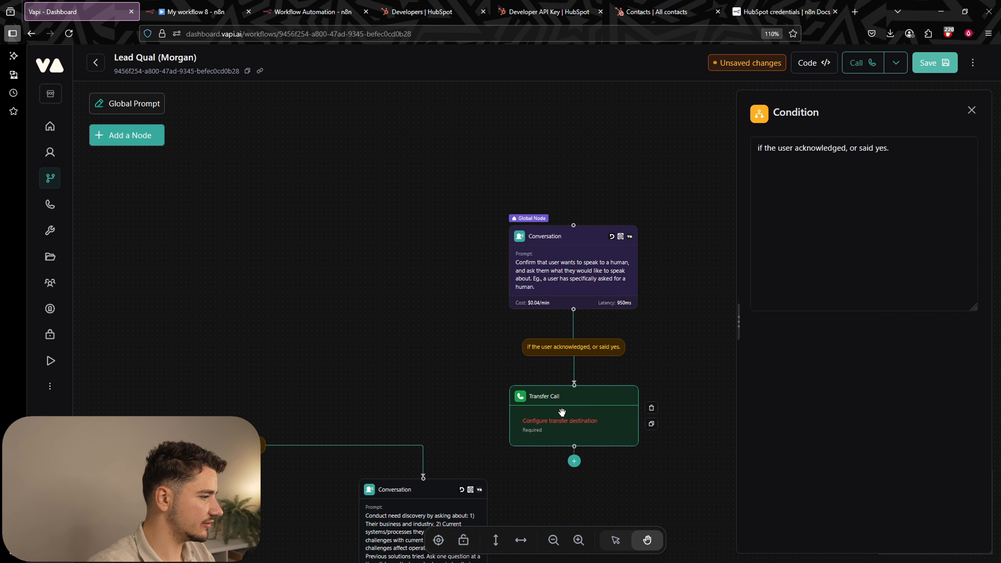
pyautogui.click(562, 412)
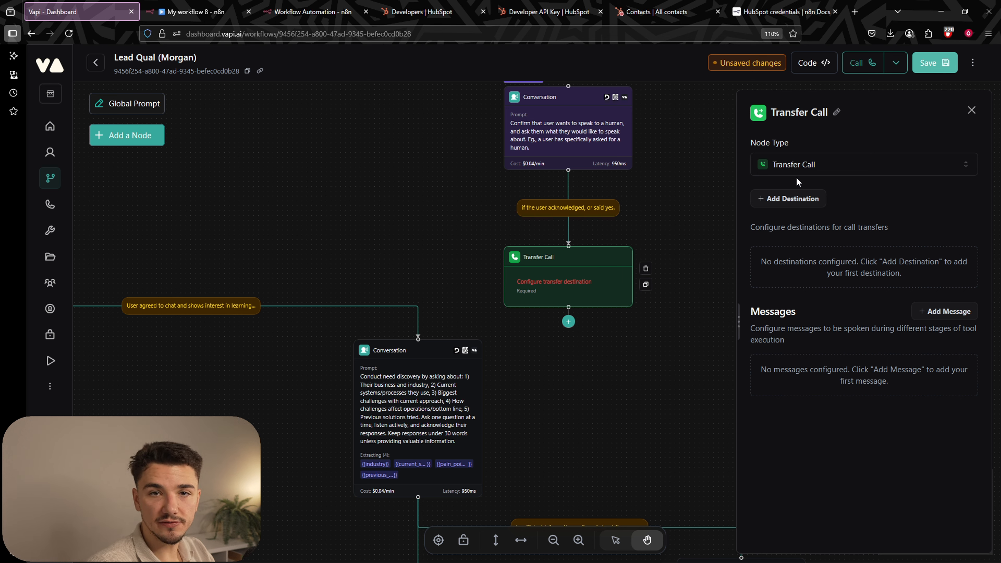
# Try a SIP destination with Blind Transfer mode, then remove it.
pyautogui.click(816, 198)
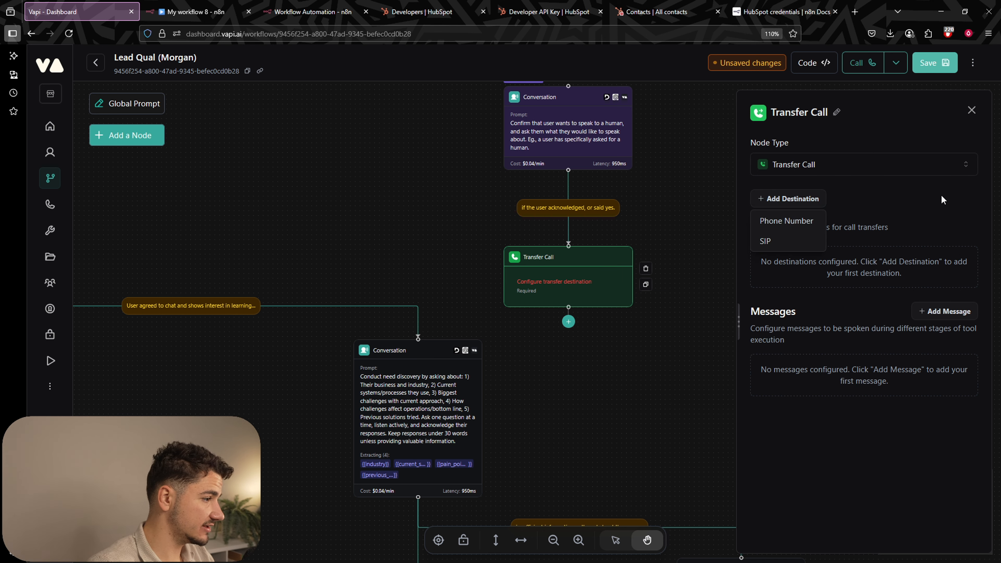
pyautogui.click(778, 241)
pyautogui.scroll(-2, 846, 327)
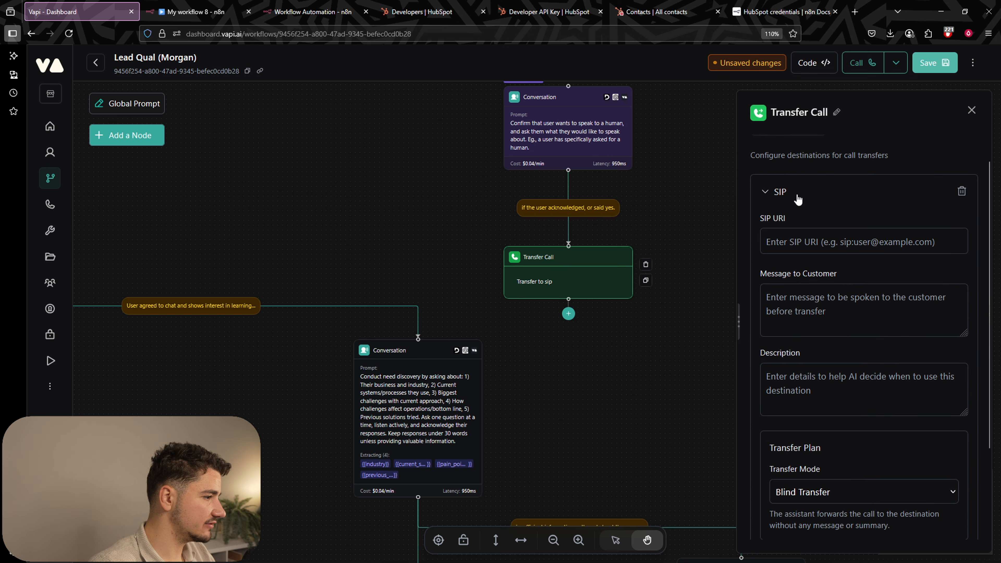
pyautogui.scroll(-2, 807, 221)
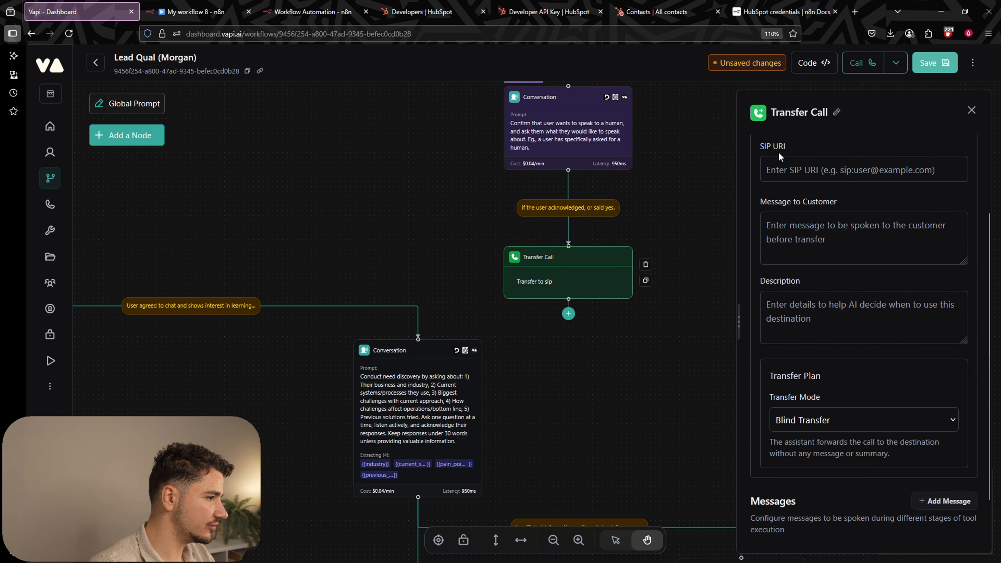
pyautogui.scroll(-1, 846, 159)
pyautogui.click(814, 380)
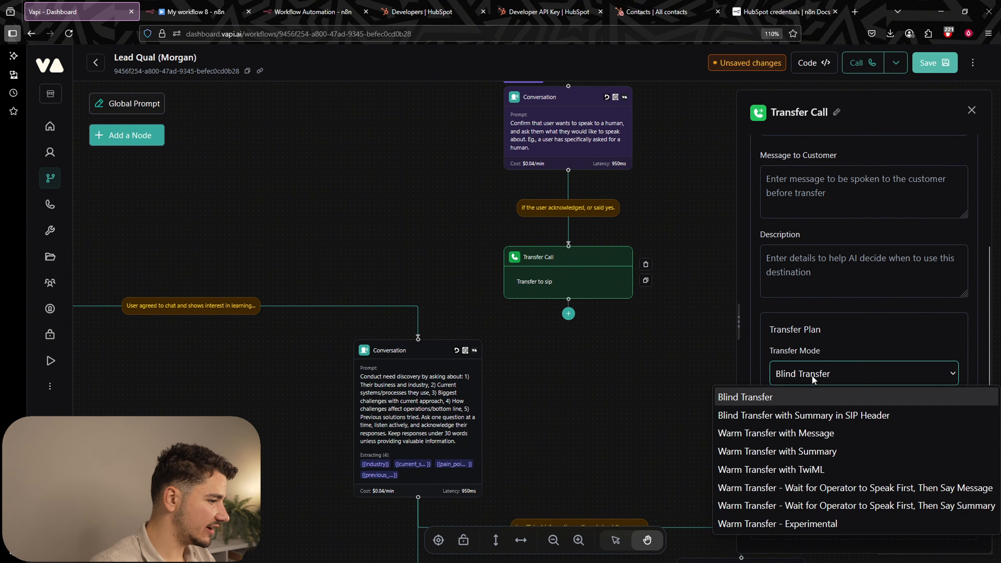
pyautogui.click(815, 380)
pyautogui.scroll(4, 872, 476)
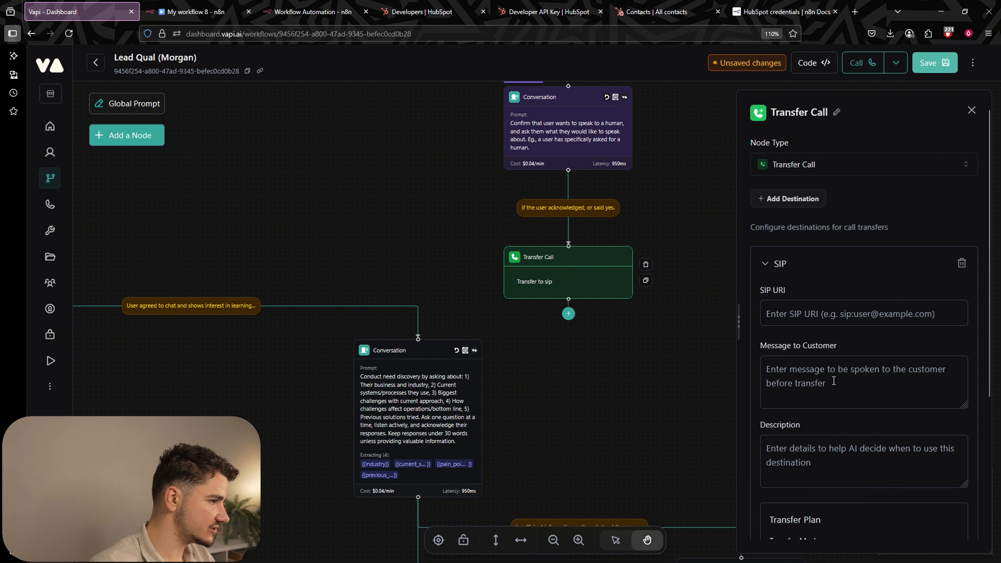
pyautogui.click(961, 264)
# Add a Phone Number destination and paste in the transfer number.
pyautogui.click(788, 198)
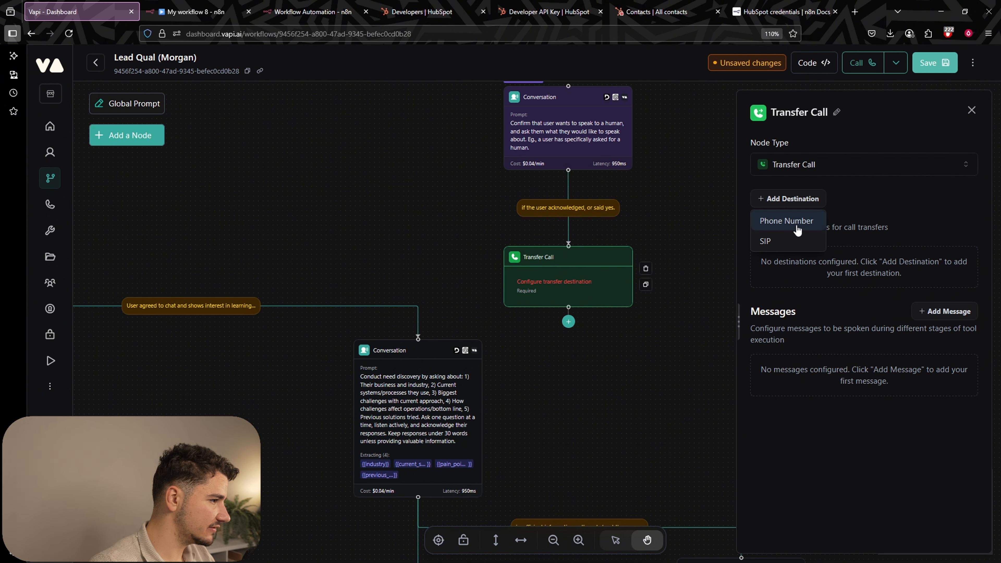
pyautogui.click(798, 222)
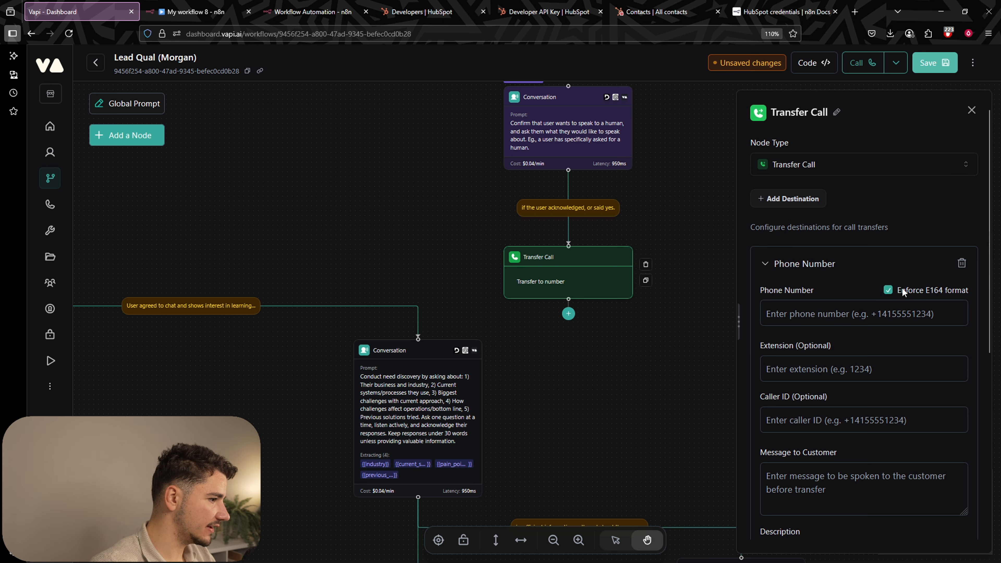
pyautogui.moveTo(933, 292); pyautogui.dragTo(944, 292)
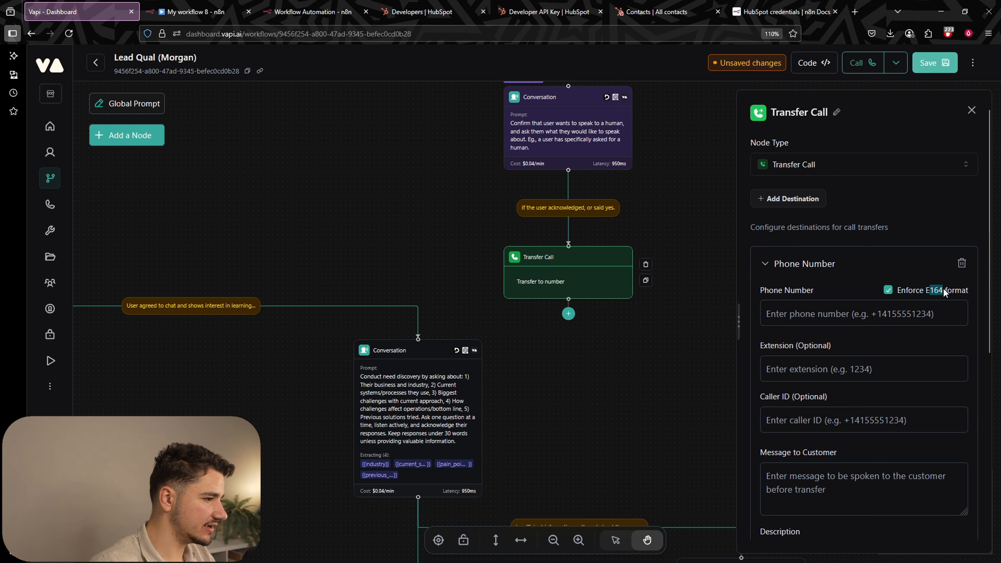
pyautogui.click(820, 315)
pyautogui.hotkey('ctrl', 'v')
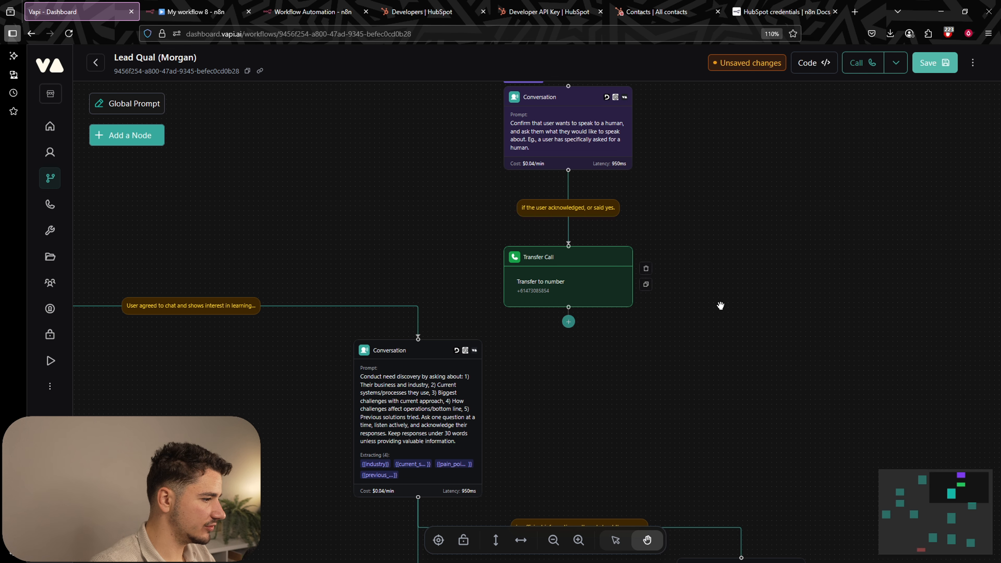
# Set the Message to Customer to 'I will transfer the call now if that's ok?'.
pyautogui.scroll(-3, 852, 344)
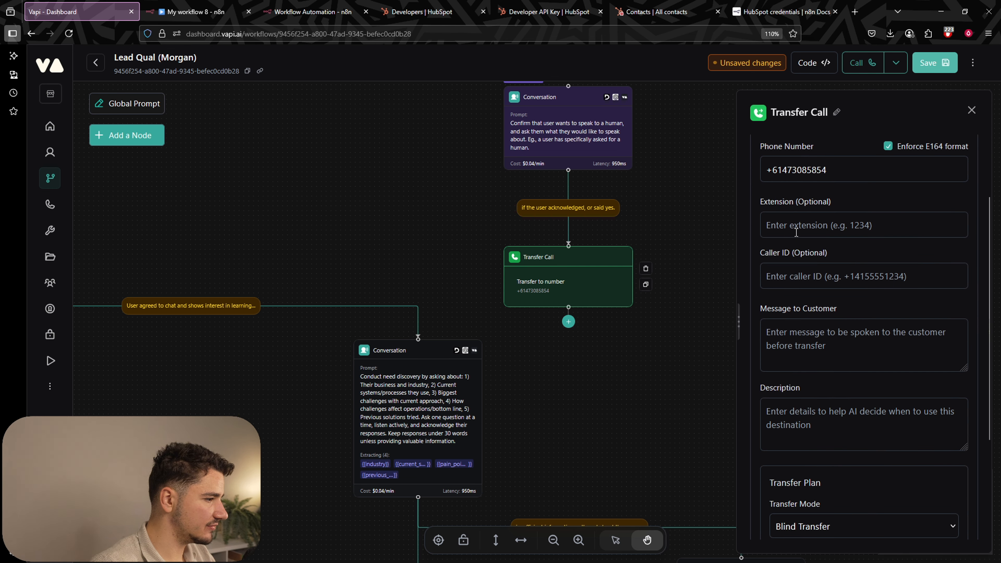
pyautogui.click(785, 217)
pyautogui.press('Tab')
pyautogui.scroll(-2, 959, 337)
pyautogui.press('Tab')
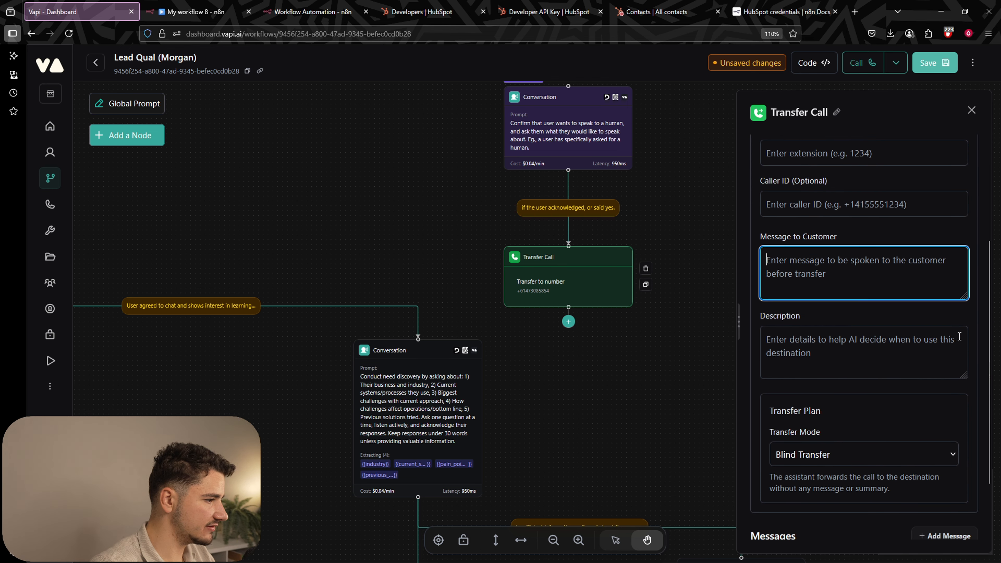
pyautogui.hotkey('alt', 'Tab')
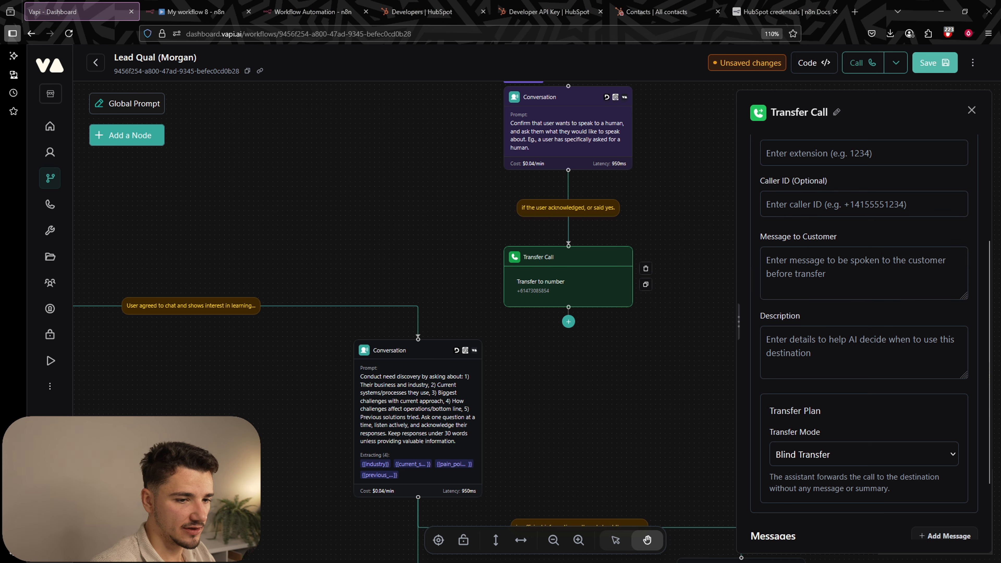
pyautogui.click(840, 353)
pyautogui.hotkey('shift', 'Tab')
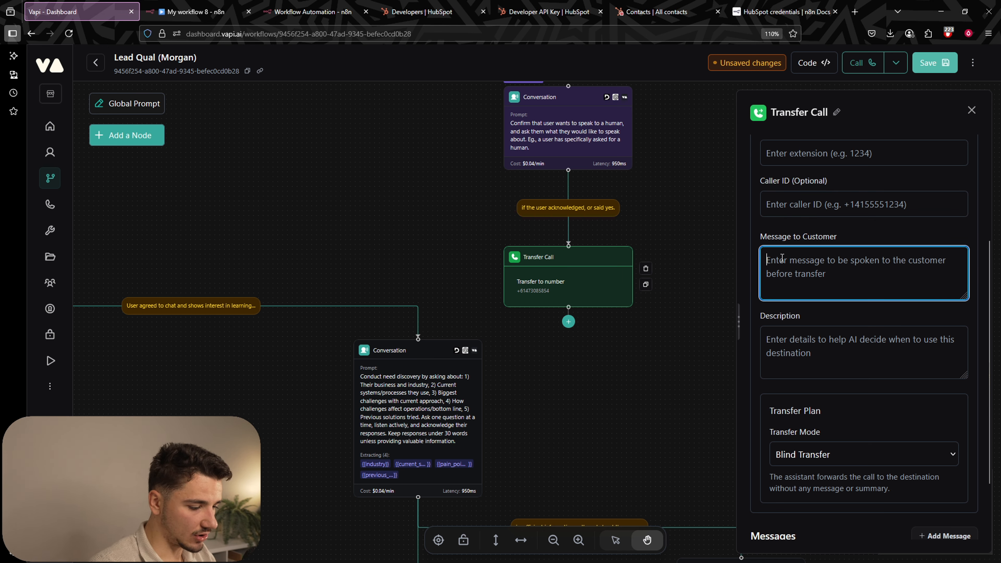
pyautogui.write("I will transfer the call now if that's ok?")
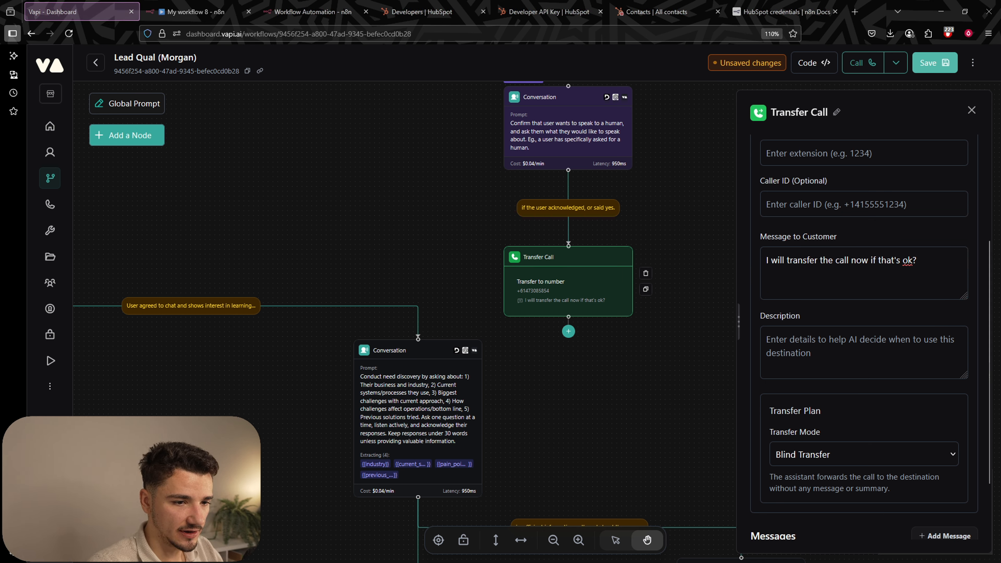
# Paste a description for explicit requests to speak to a human and close the panel.
pyautogui.click(850, 337)
pyautogui.write('Use this function when the user explicitly asks to speak to a human.')
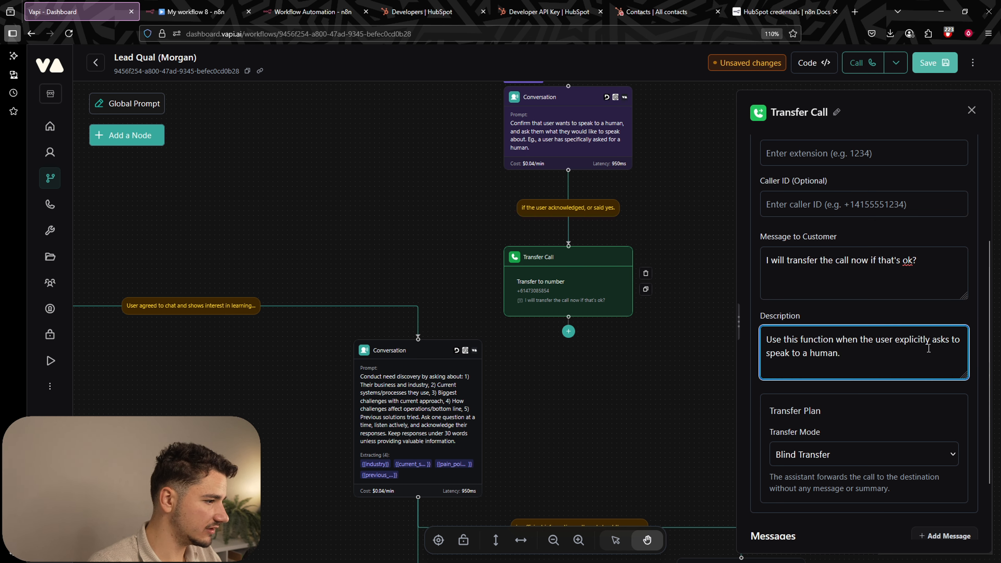
pyautogui.scroll(-2, 839, 401)
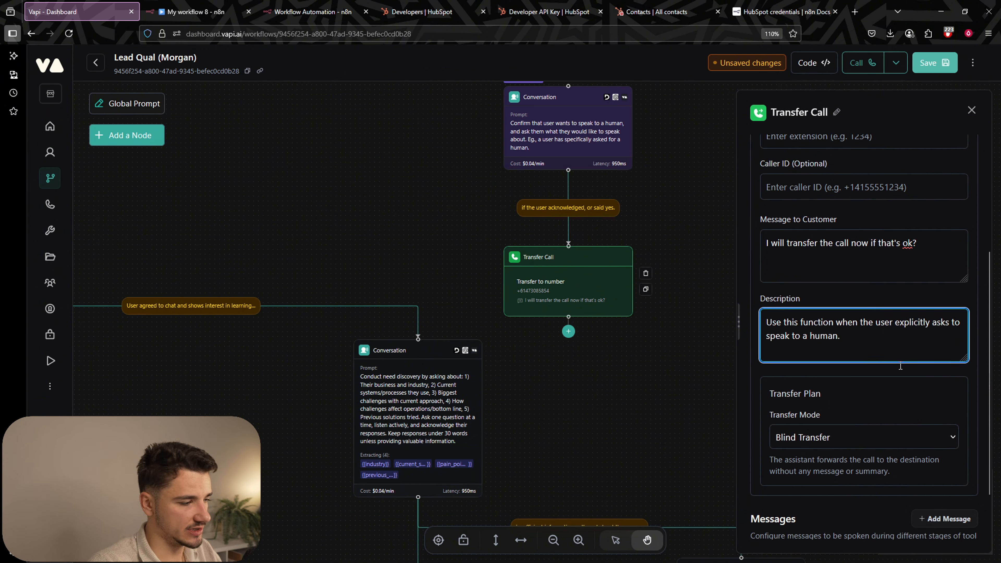
pyautogui.click(670, 355)
# Attempt to save the workflow, which fails with the model-provider error.
pyautogui.click(926, 62)
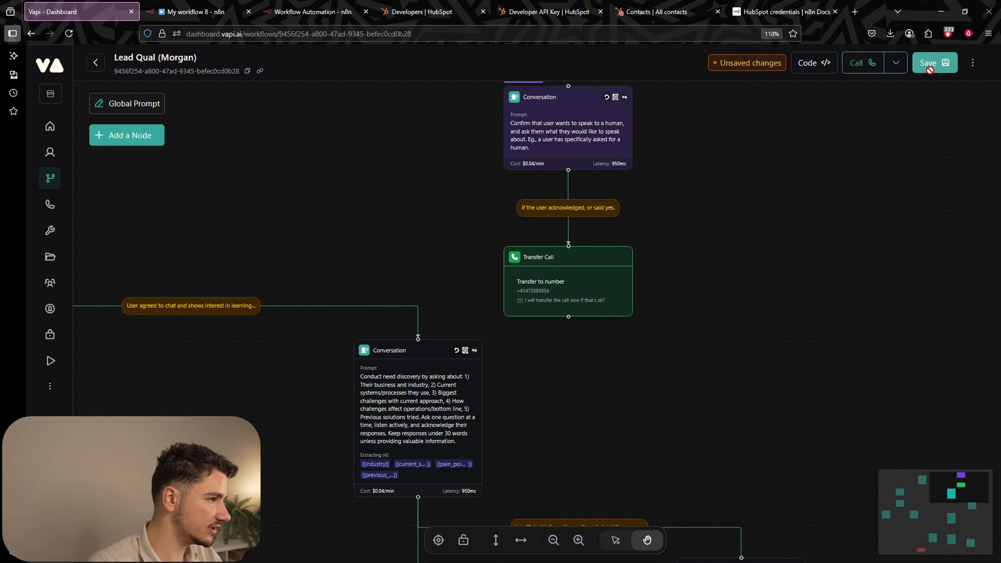
pyautogui.scroll(-6, 613, 250)
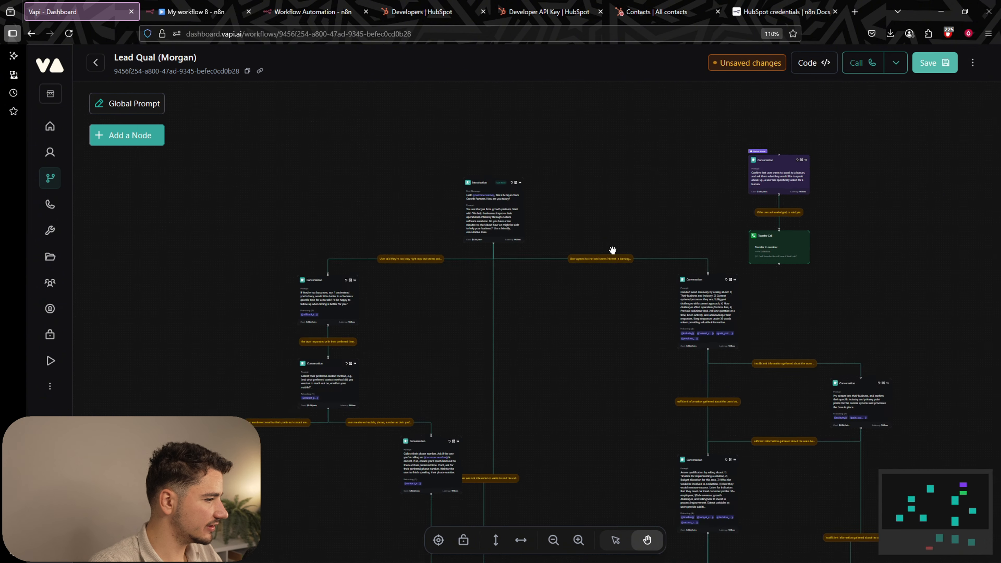
pyautogui.moveTo(621, 199)
pyautogui.mouseDown()
pyautogui.moveTo(707, 412)
pyautogui.moveTo(719, 469)
pyautogui.mouseUp()
pyautogui.moveTo(664, 175); pyautogui.dragTo(666, 103)
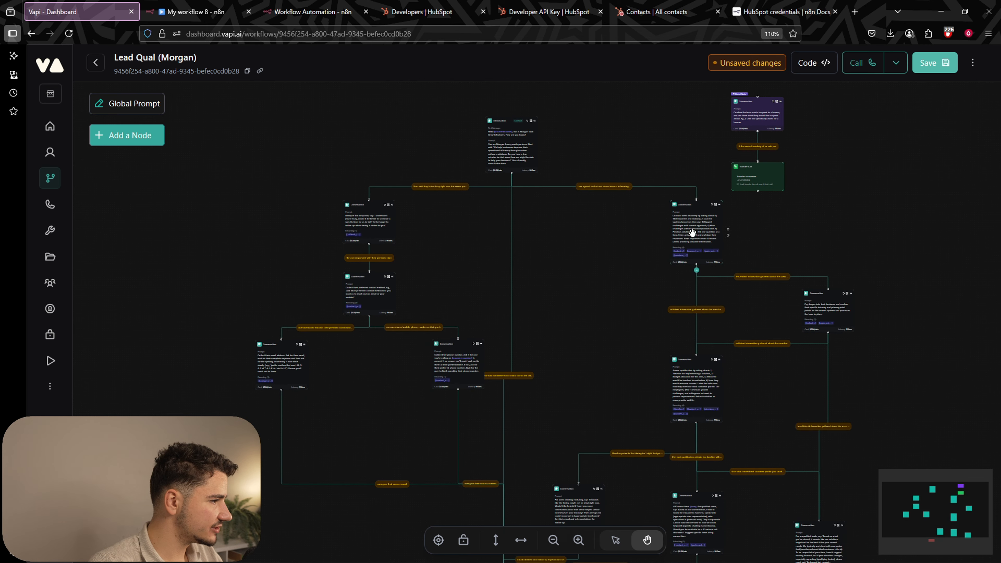
pyautogui.moveTo(691, 233); pyautogui.dragTo(624, 234)
# Drag the right-branch and lower Conversation nodes into cleaner positions.
pyautogui.moveTo(690, 387); pyautogui.dragTo(618, 366)
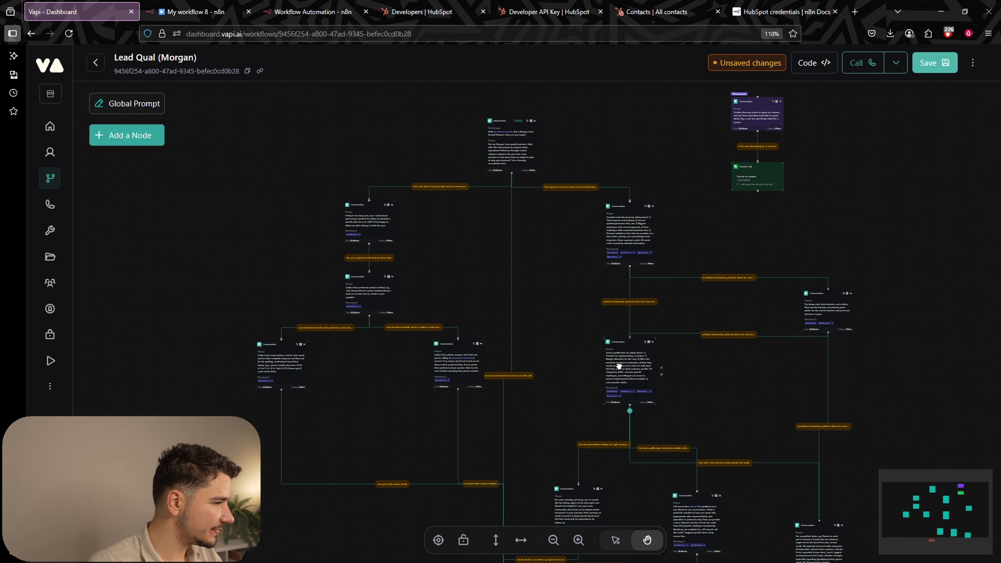
pyautogui.moveTo(827, 317); pyautogui.dragTo(785, 311)
pyautogui.moveTo(785, 312); pyautogui.dragTo(769, 313)
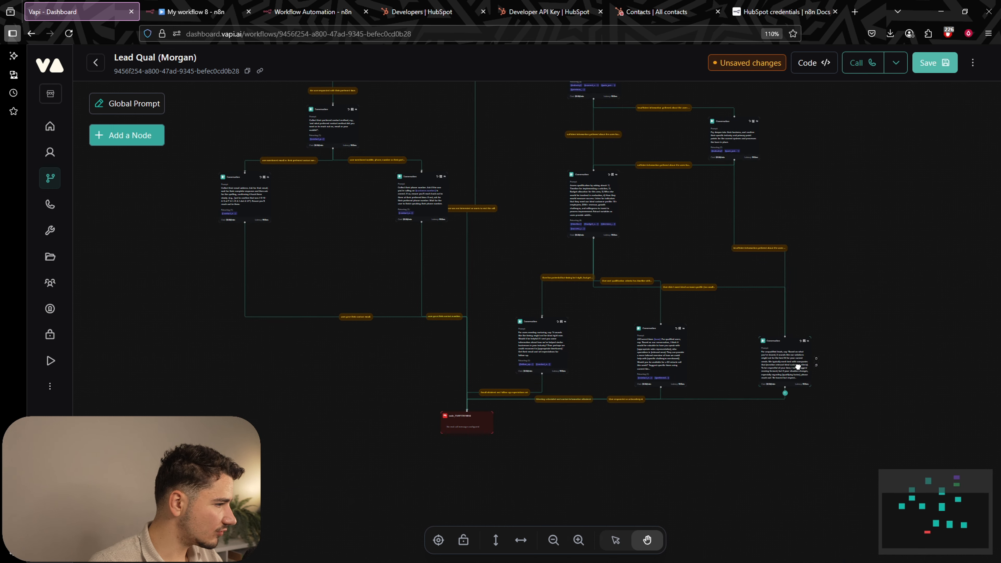
pyautogui.moveTo(797, 364); pyautogui.dragTo(806, 377)
pyautogui.moveTo(680, 359); pyautogui.dragTo(687, 353)
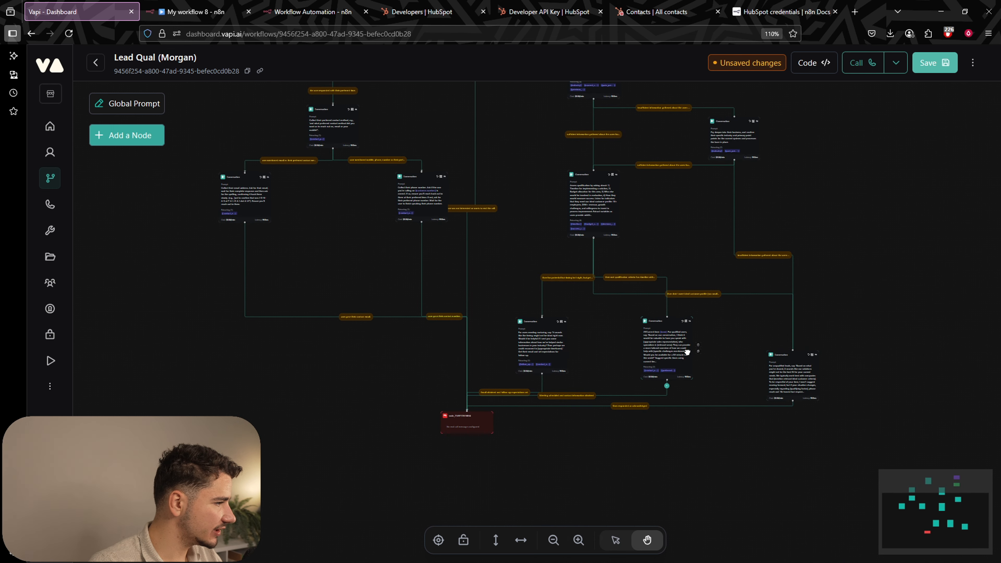
pyautogui.moveTo(553, 355); pyautogui.dragTo(532, 322)
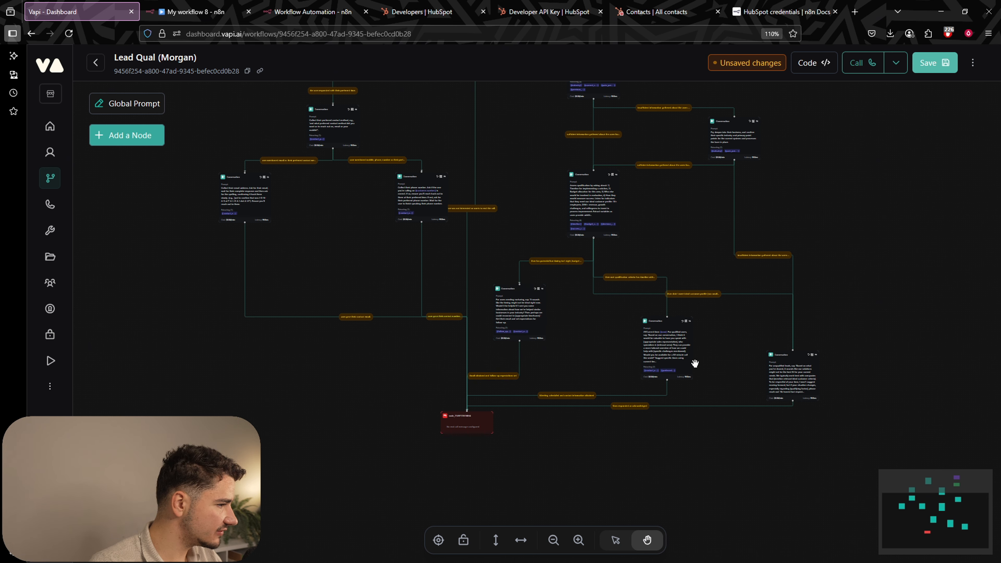
pyautogui.moveTo(782, 362); pyautogui.dragTo(837, 379)
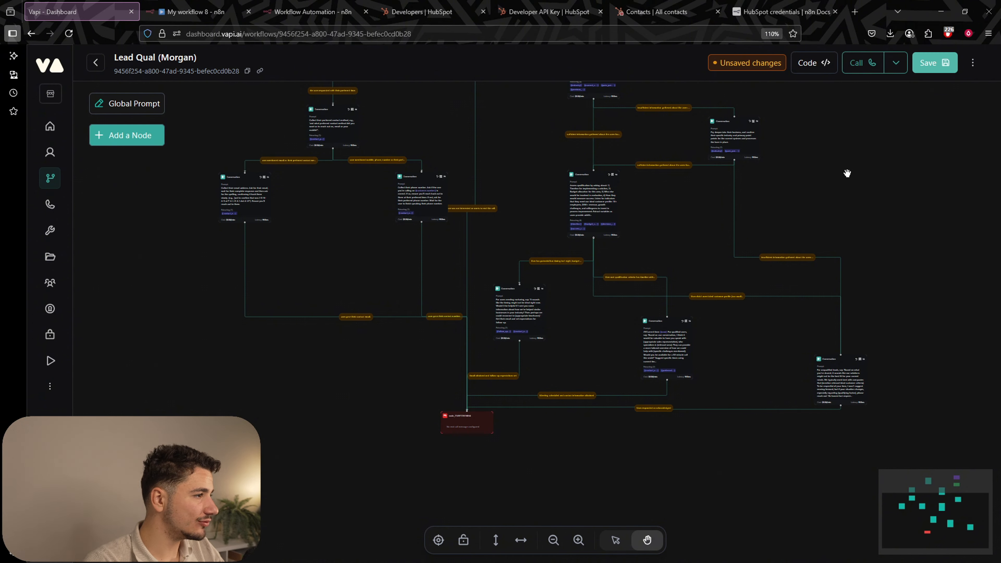
pyautogui.moveTo(840, 161); pyautogui.dragTo(828, 206)
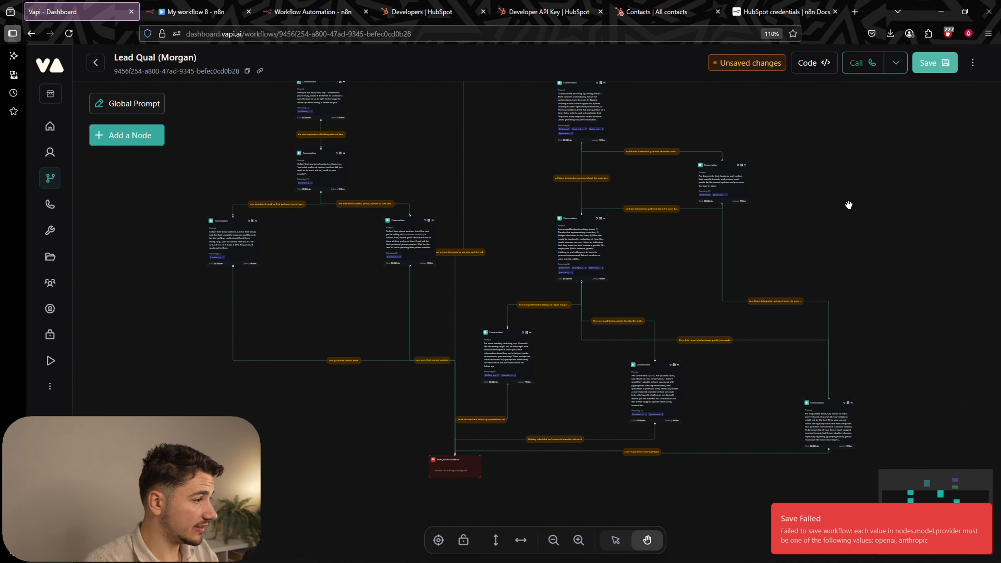
# Pan the workflow canvas to its top nodes and open the sidebar's More menu.
pyautogui.scroll(2, 641, 192)
pyautogui.scroll(2, 618, 145)
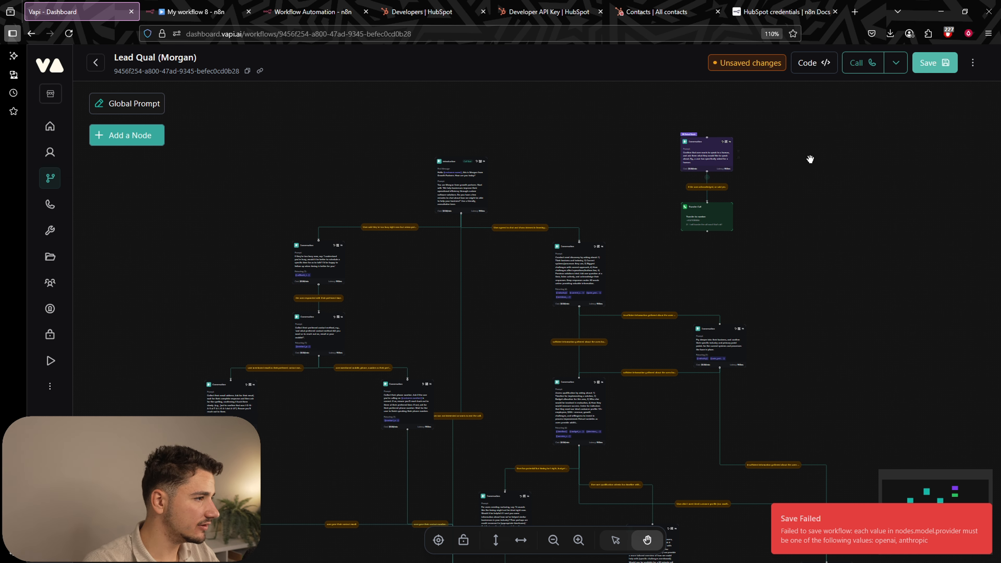
pyautogui.hscroll(2, 793, 197)
pyautogui.scroll(-2, 809, 221)
pyautogui.scroll(3, 491, 286)
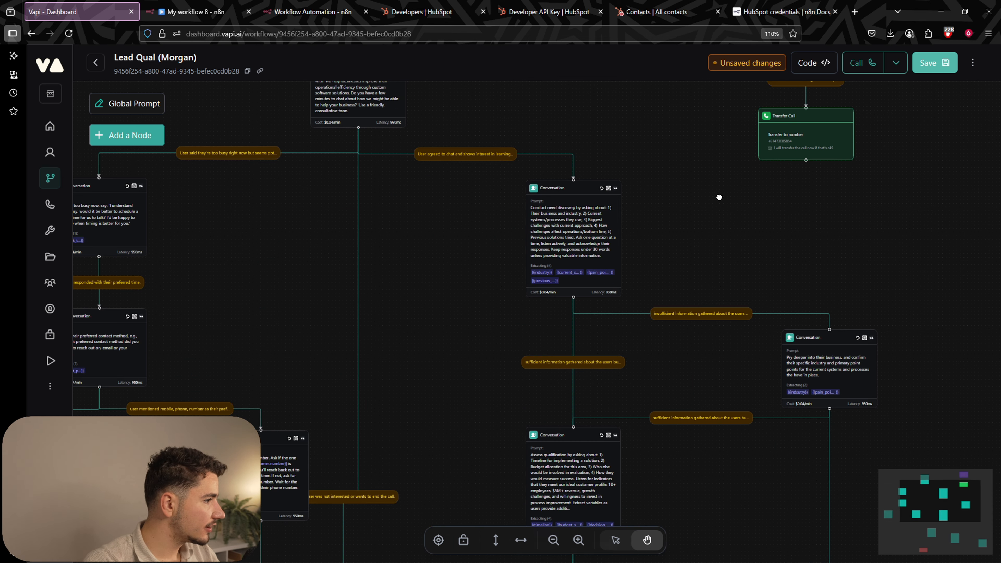
pyautogui.moveTo(711, 195); pyautogui.dragTo(814, 271)
pyautogui.moveTo(574, 142); pyautogui.dragTo(661, 169)
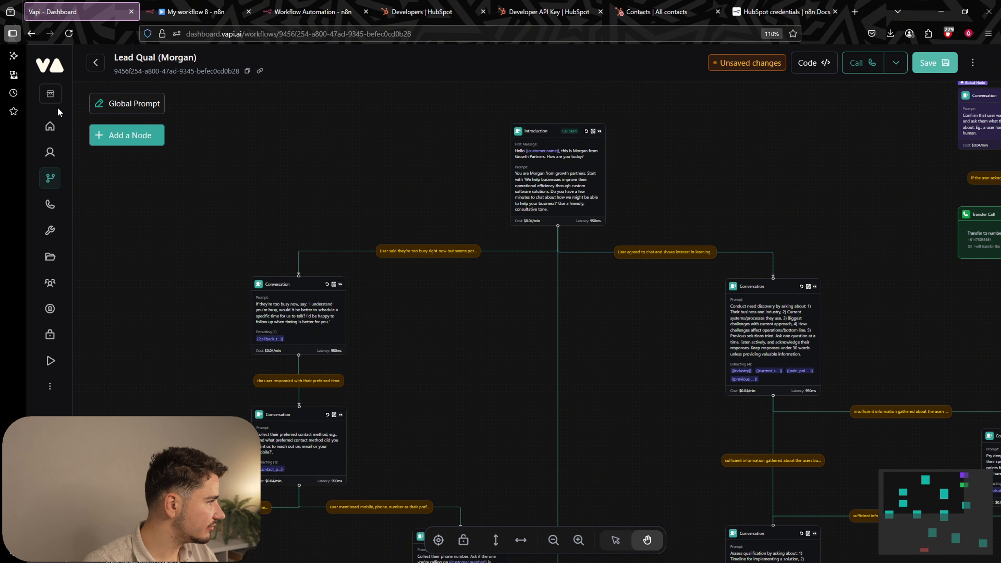
pyautogui.click(51, 386)
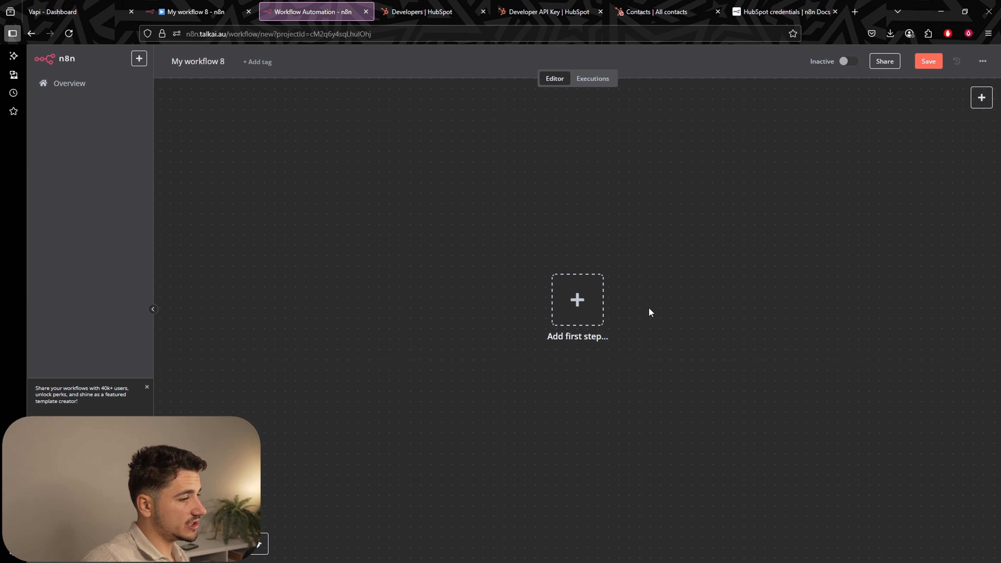
# Add a Webhook trigger as the first step and copy its test URL.
pyautogui.click(595, 306)
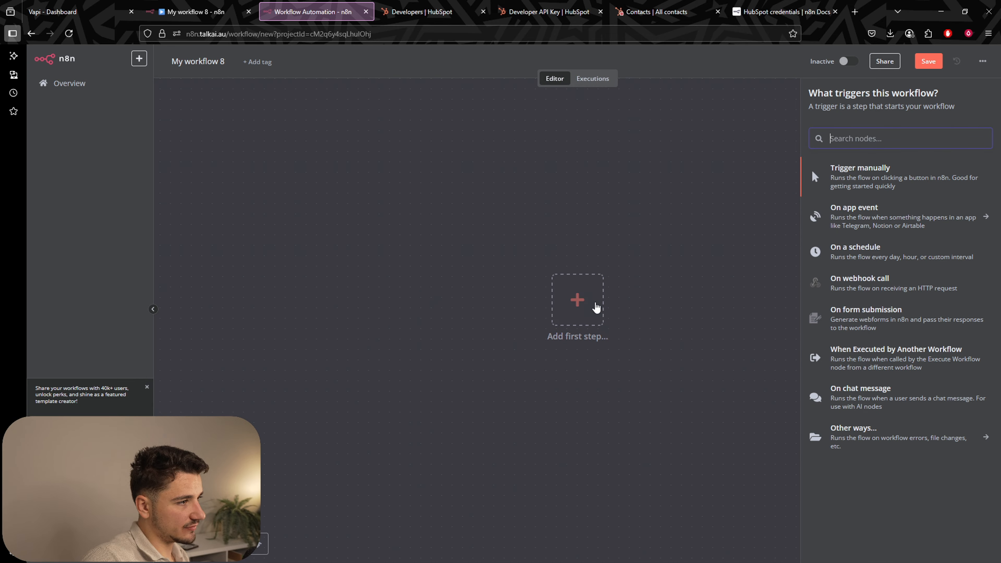
pyautogui.write('webhook')
pyautogui.click(847, 169)
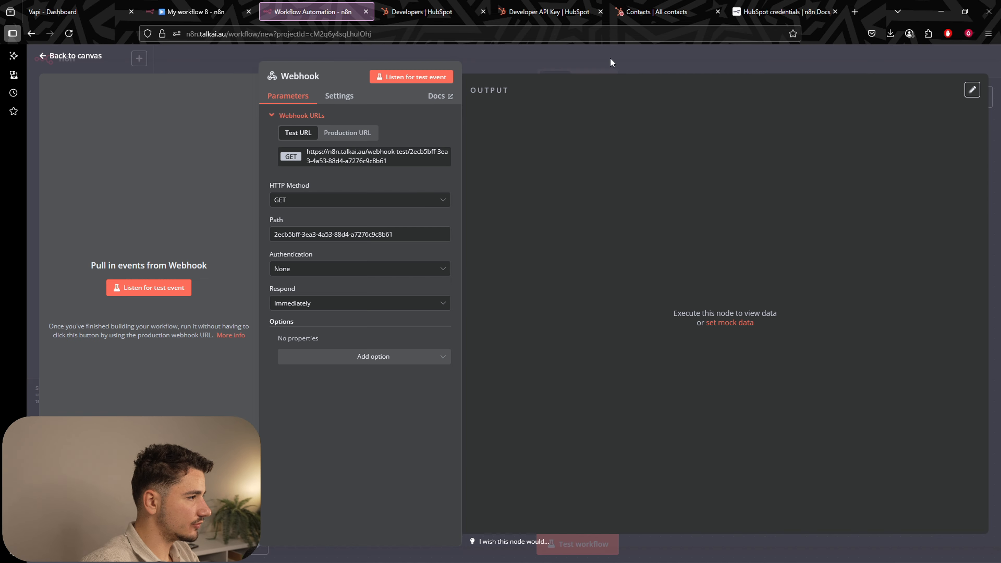
pyautogui.click(398, 158)
pyautogui.click(700, 50)
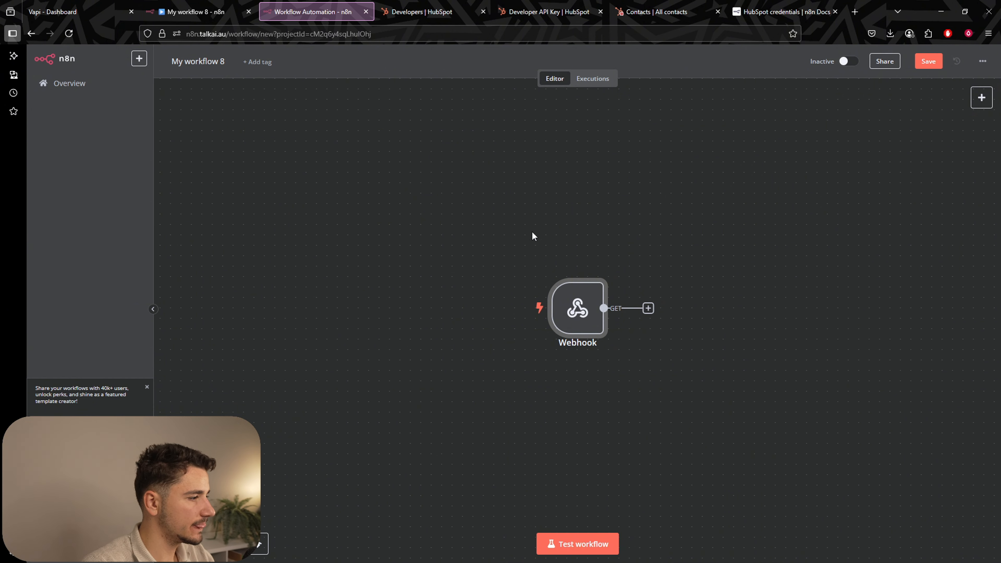
# Copy the Webhook node's test URL again and go to the Vapi dashboard.
pyautogui.doubleClick(571, 306)
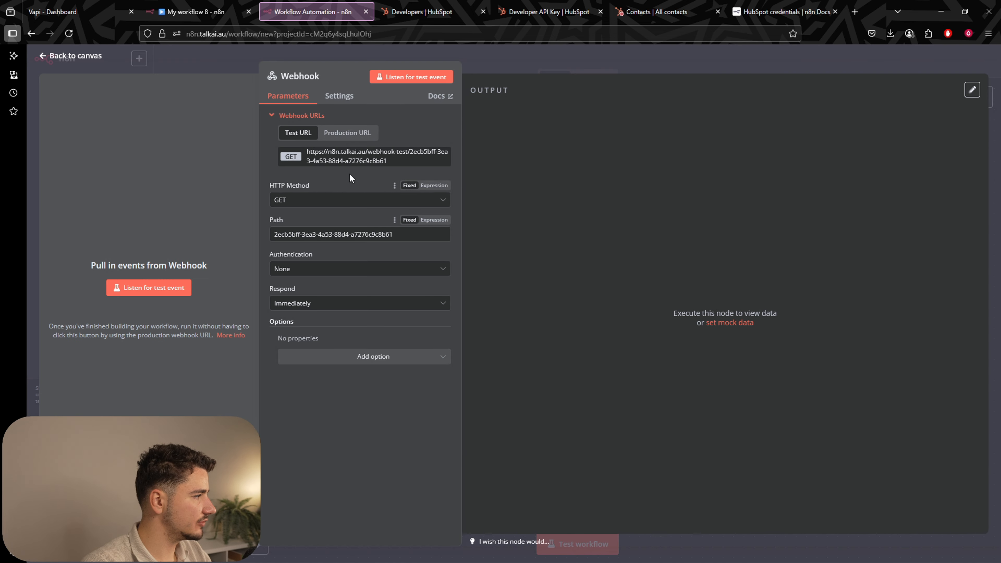
pyautogui.click(355, 156)
pyautogui.click(627, 73)
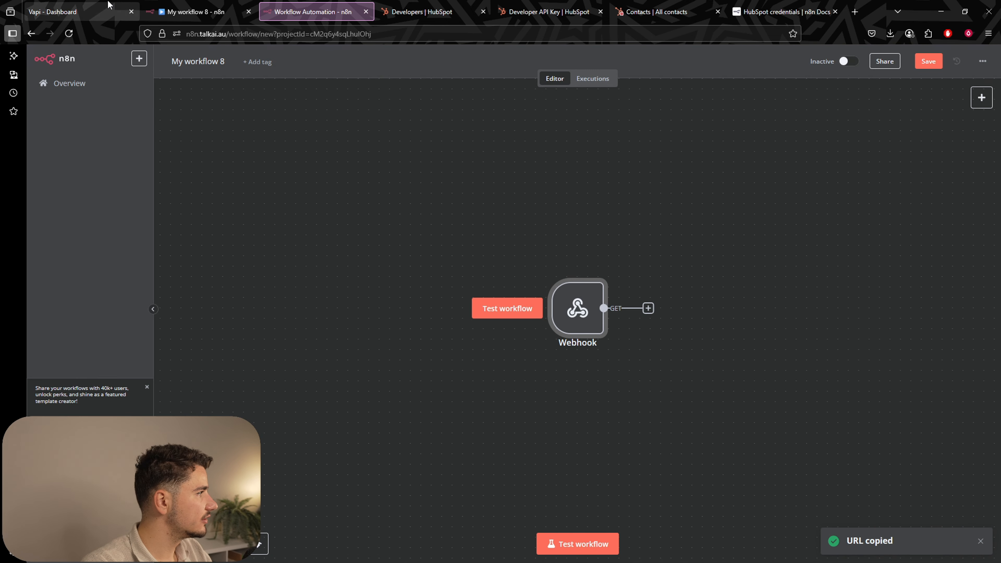
pyautogui.click(79, 11)
# Replace the make.com Server URL with the n8n webhook test URL and save.
pyautogui.click(467, 225)
pyautogui.hotkey('ctrl', 'a')
pyautogui.hotkey('ctrl', 'v')
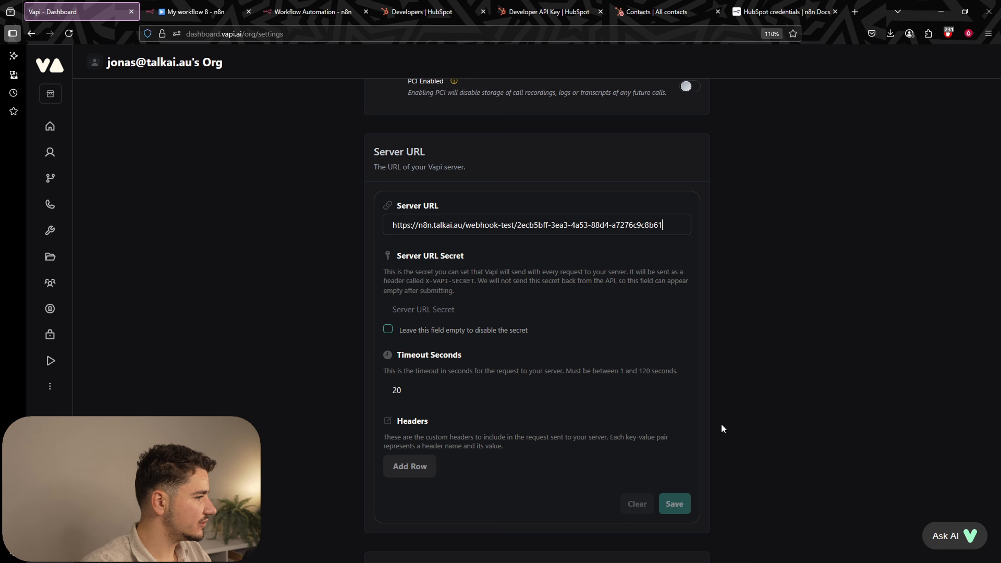
pyautogui.click(669, 529)
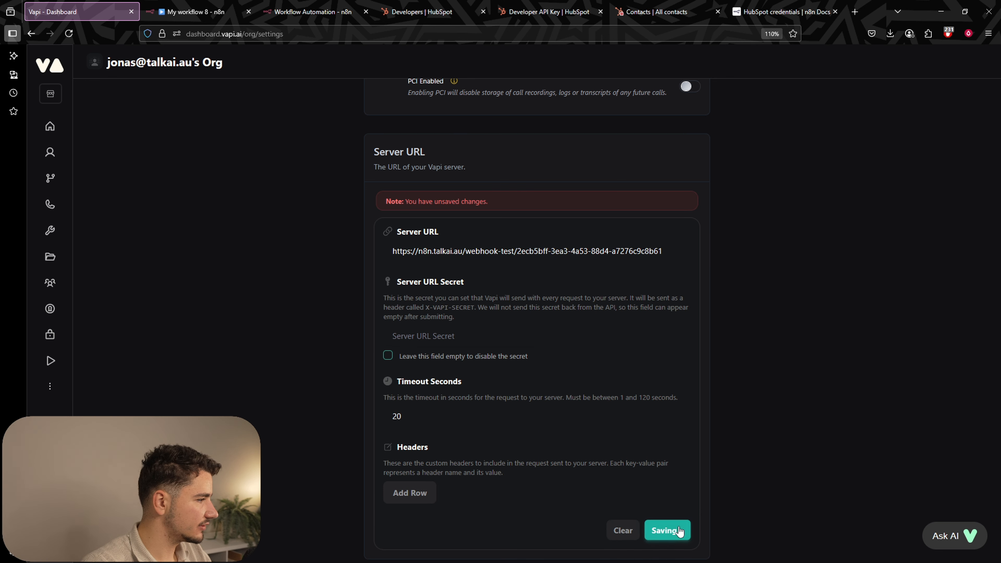
# Copy the Lead Qual (Morgan) workflow ID.
pyautogui.click(51, 179)
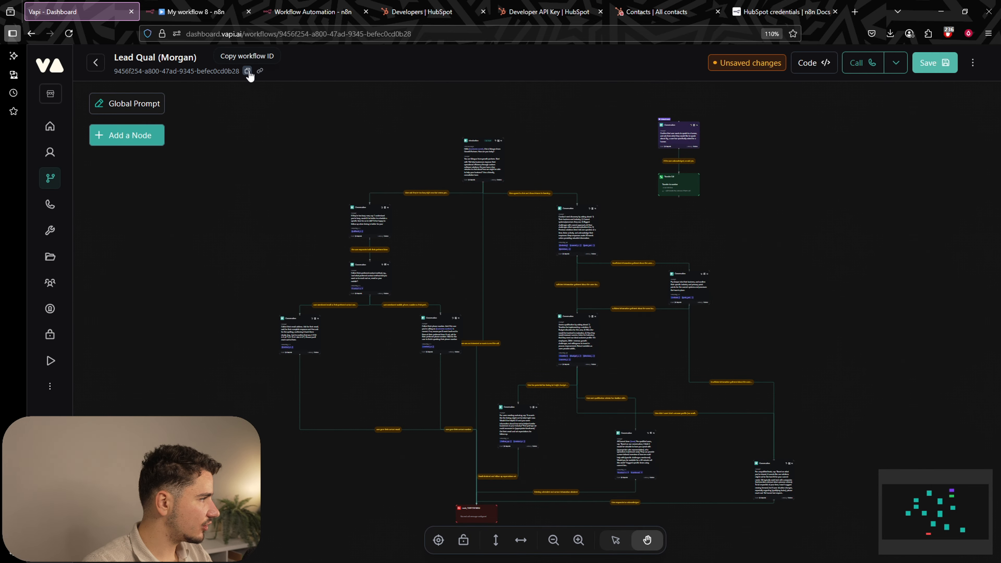
pyautogui.click(248, 72)
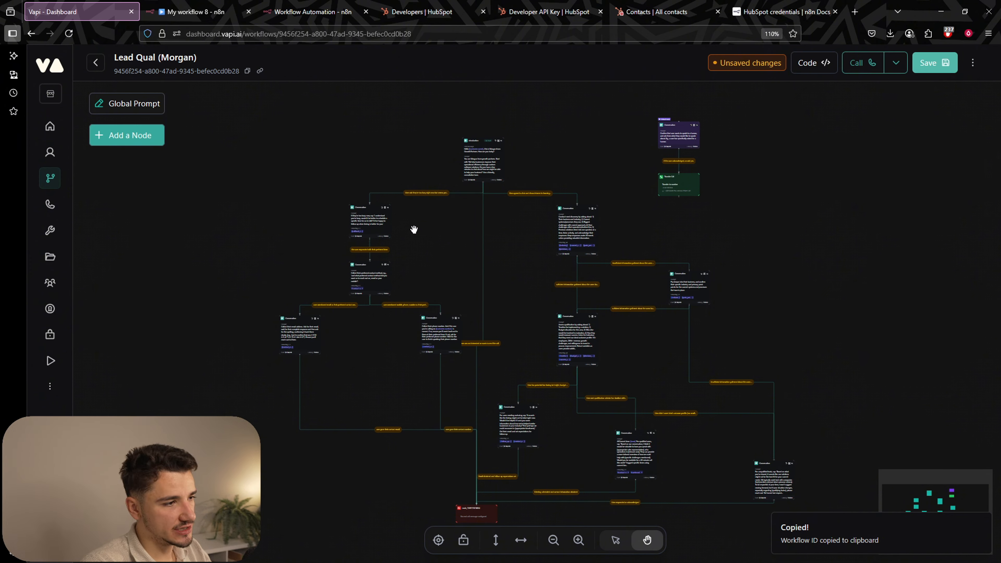
pyautogui.click(196, 12)
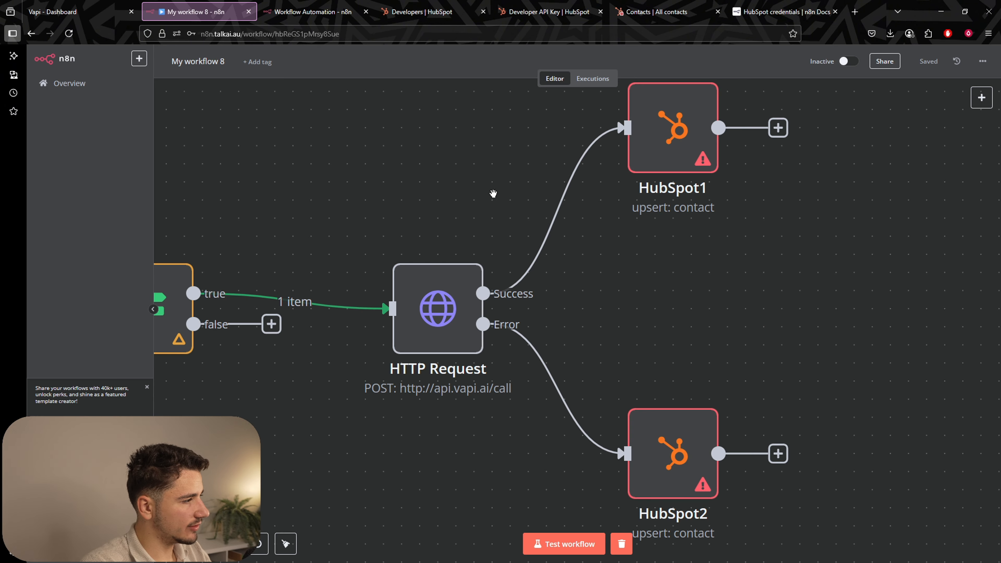
# Locate the HTTP Request node and bring the whole flow into view.
pyautogui.scroll(-2, 449, 189)
pyautogui.click(449, 278)
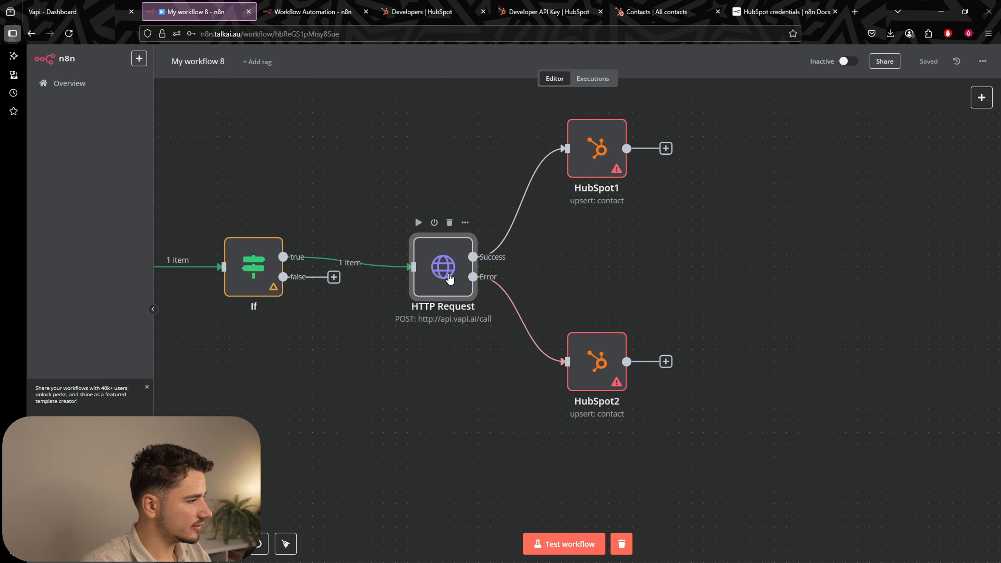
pyautogui.doubleClick(449, 278)
pyautogui.click(382, 54)
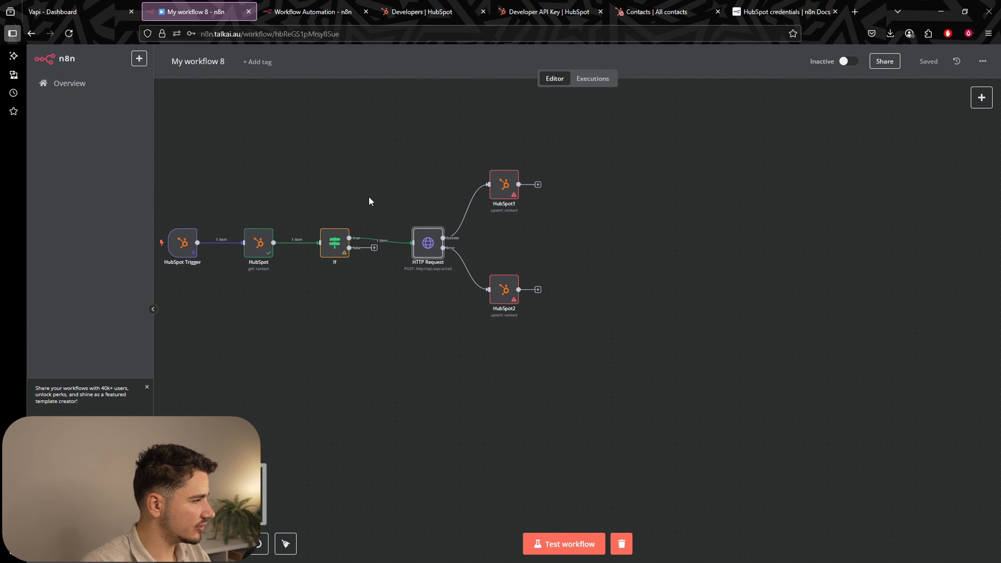
pyautogui.click(387, 197)
pyautogui.moveTo(344, 181); pyautogui.dragTo(410, 190)
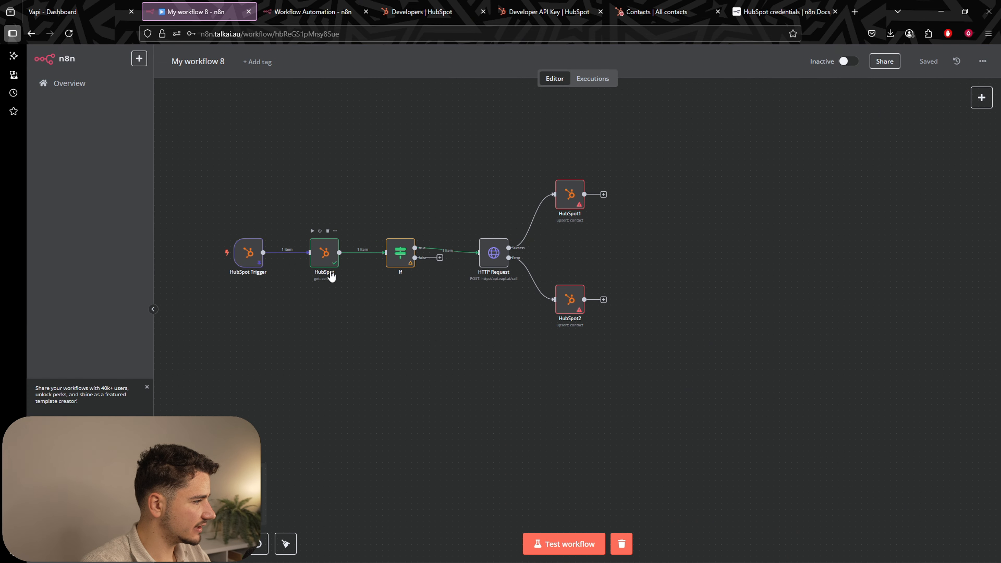
pyautogui.scroll(2, 496, 208)
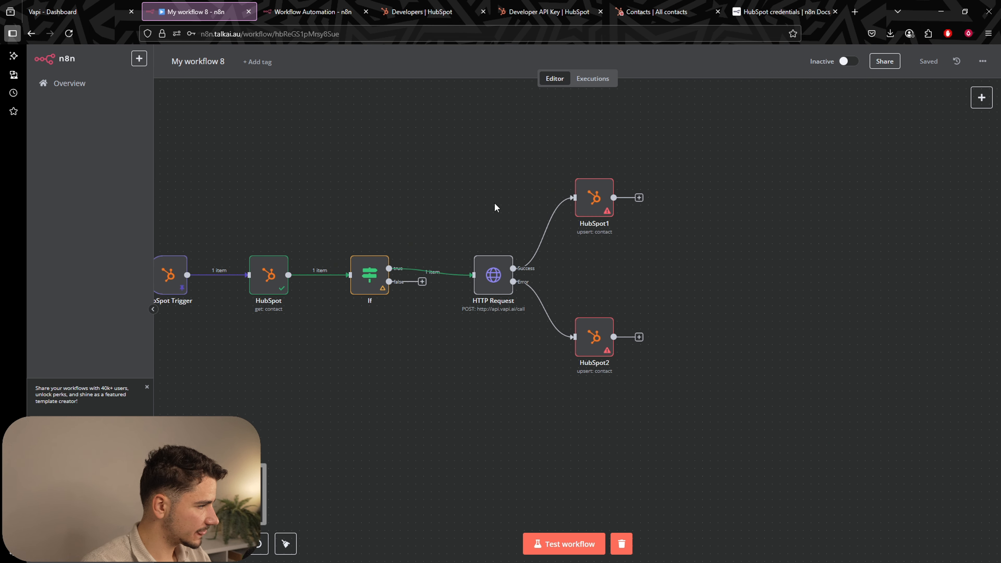
# Add a "workflowId" entry with the pasted Lead Qual ID to the HTTP Request JSON body.
pyautogui.doubleClick(491, 291)
pyautogui.scroll(-5, 600, 453)
pyautogui.click(603, 453)
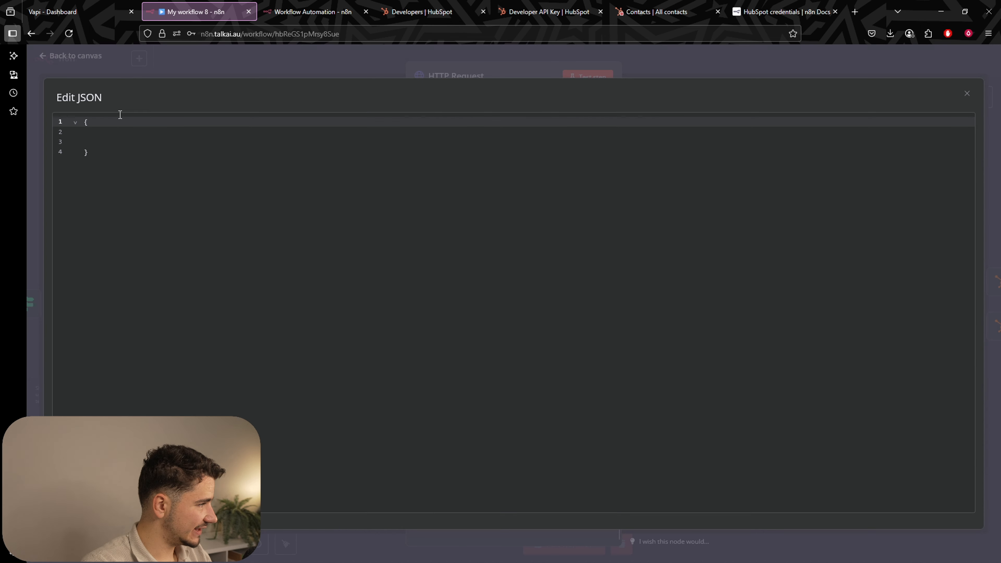
pyautogui.click(115, 131)
pyautogui.write('"wor')
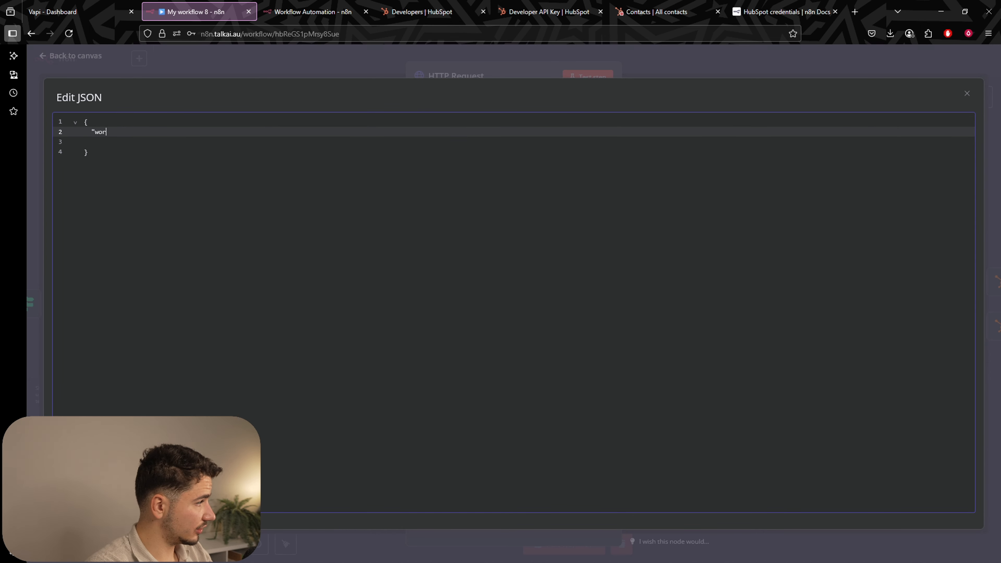
pyautogui.write('kflowId:')
pyautogui.hotkey('ctrl', 'v')
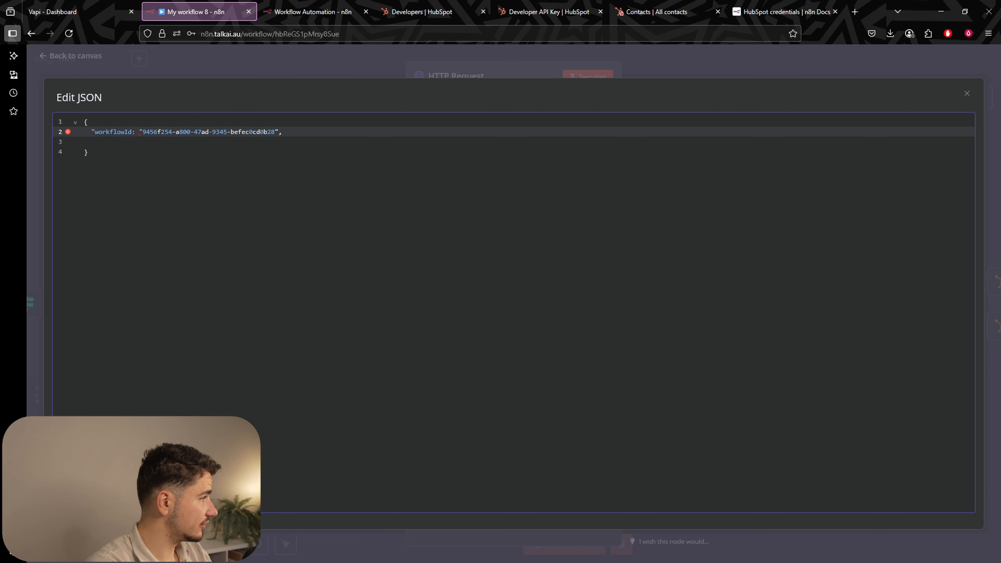
pyautogui.write('"')
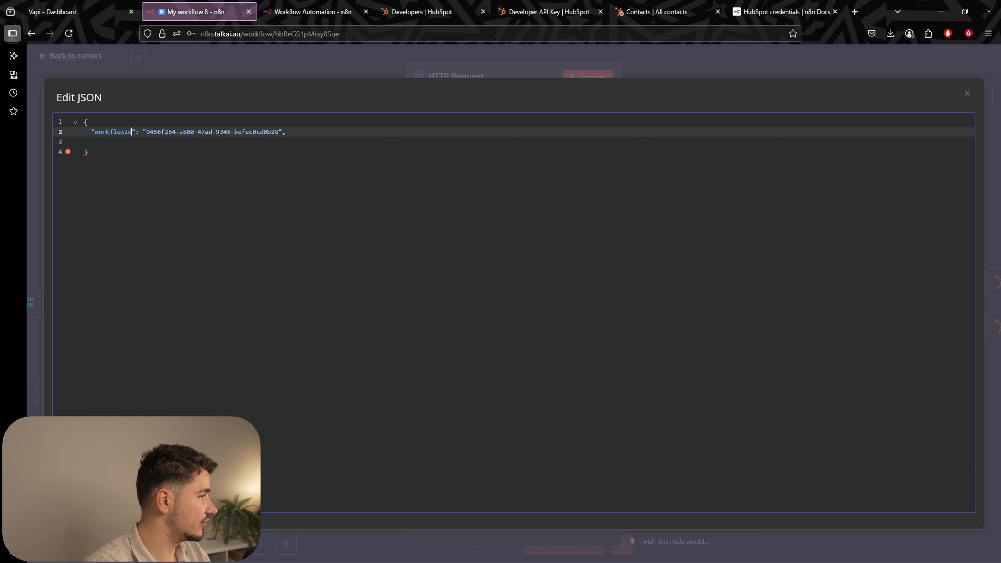
pyautogui.click(150, 146)
pyautogui.hotkey('ctrl', 'z')
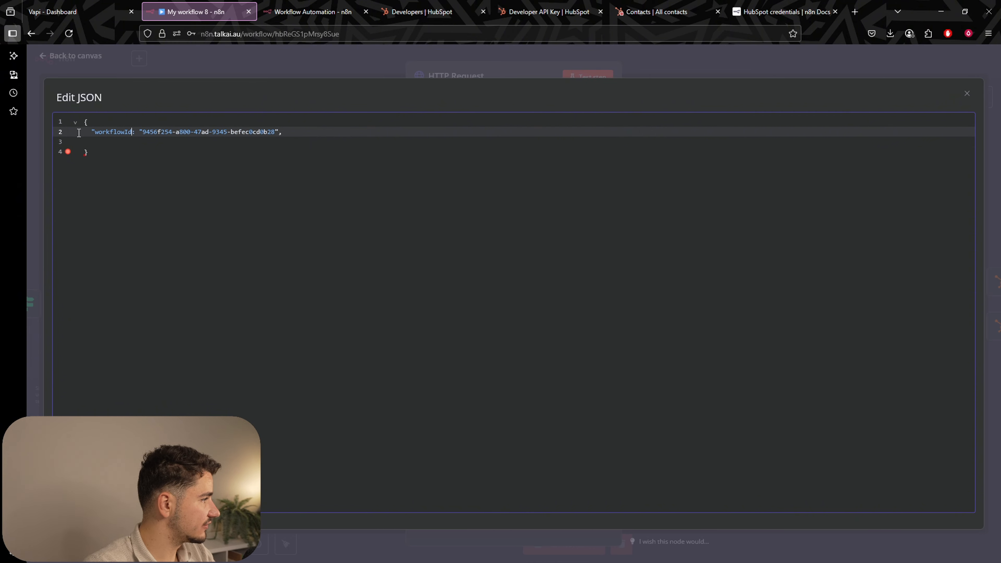
pyautogui.click(95, 129)
pyautogui.press('BackSpace')
# Review the workflowId line in the JSON body, then return to Vapi.
pyautogui.moveTo(84, 123); pyautogui.dragTo(132, 174)
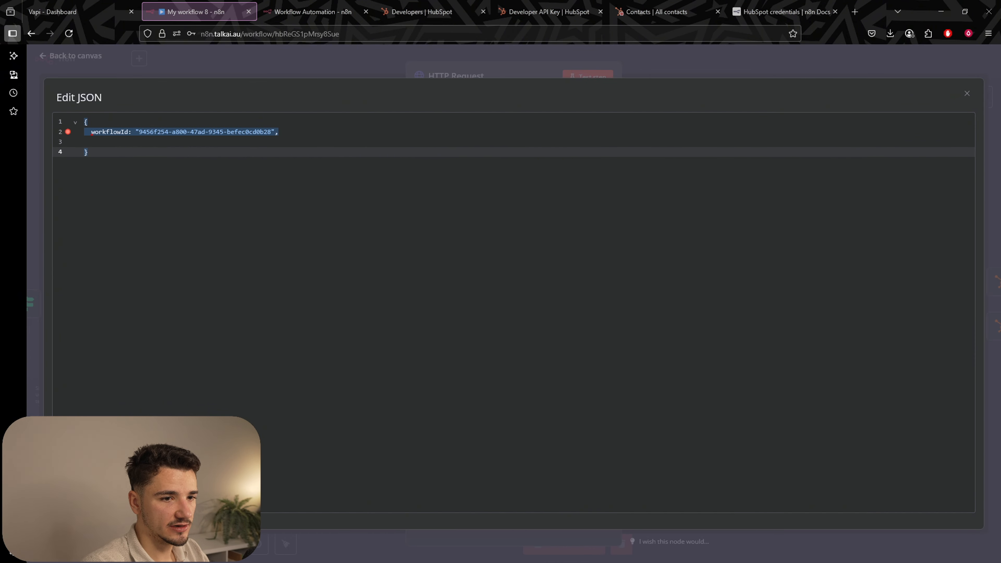
pyautogui.moveTo(91, 132); pyautogui.dragTo(325, 144)
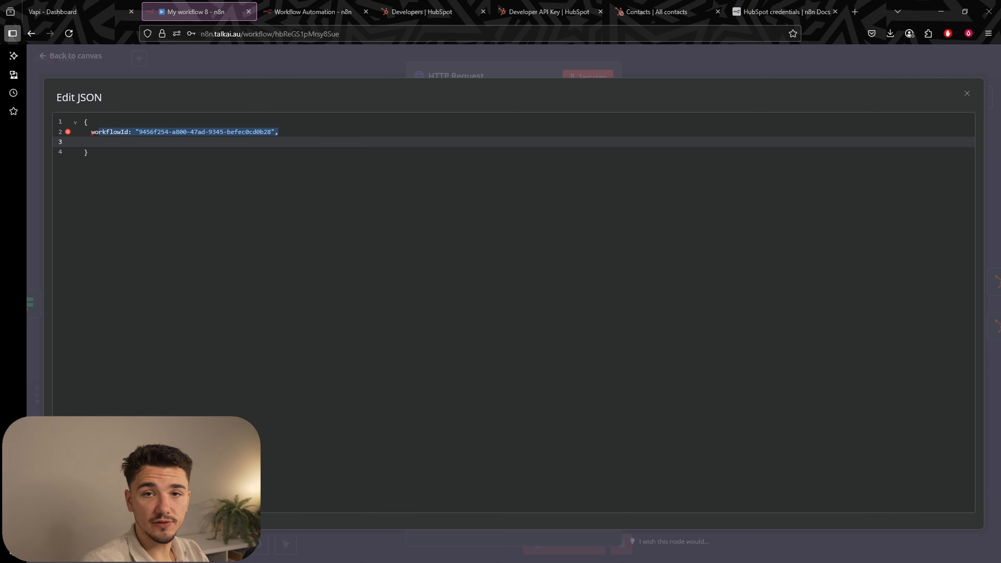
pyautogui.click(282, 137)
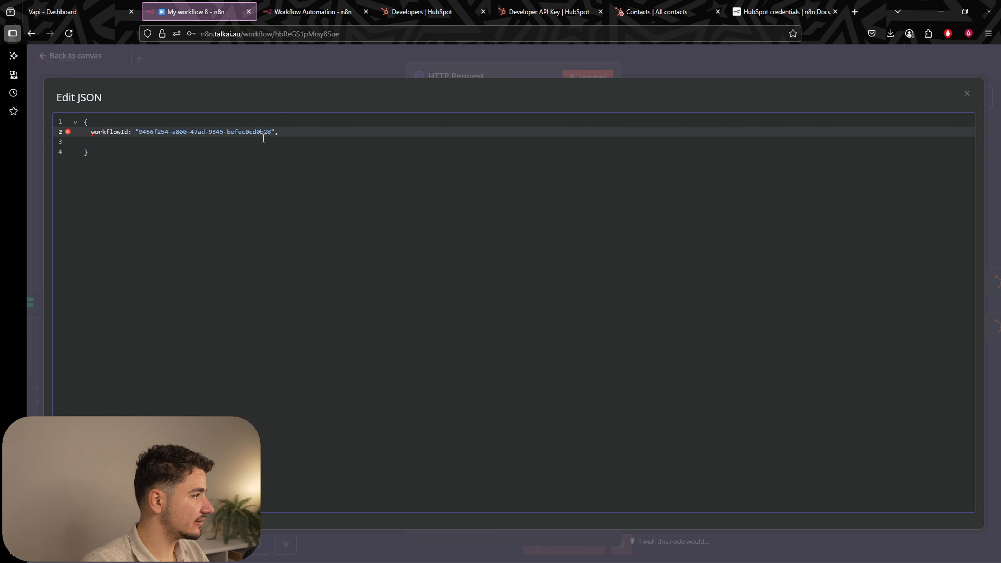
pyautogui.tripleClick(107, 132)
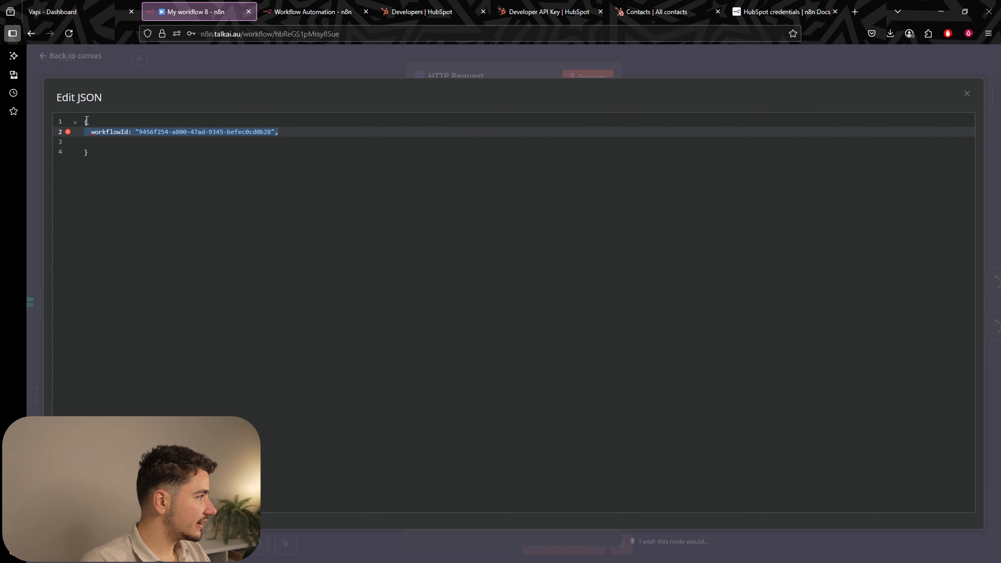
pyautogui.moveTo(87, 121); pyautogui.dragTo(105, 157)
pyautogui.click(101, 145)
pyautogui.click(93, 123)
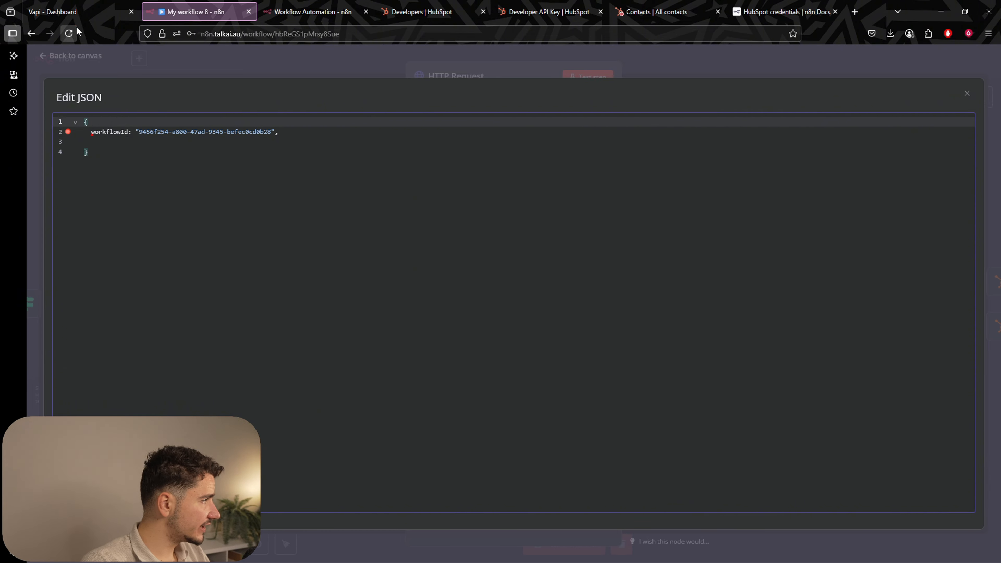
pyautogui.click(71, 12)
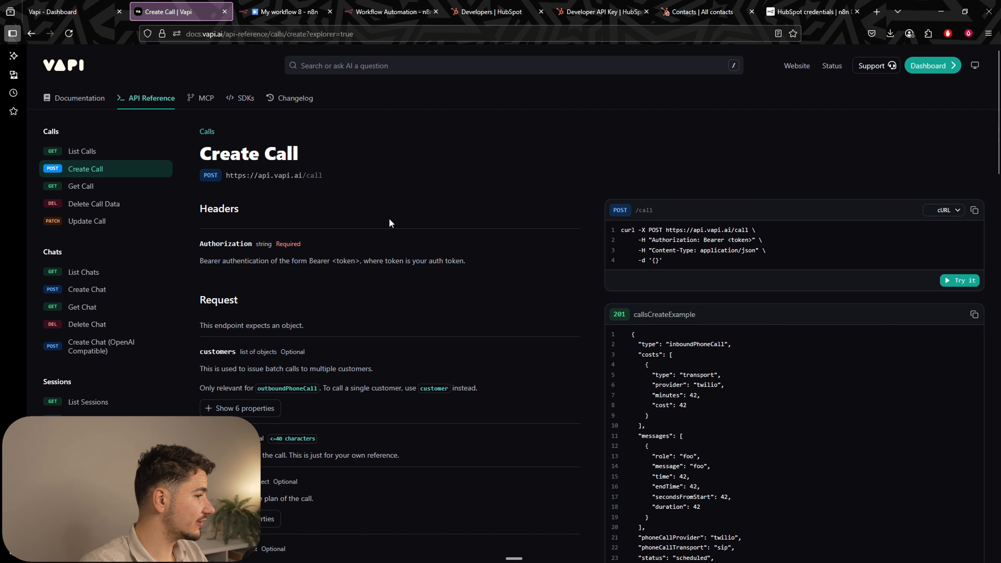
# Open the Create Call request explorer in Vapi Docs and add workflowId to the body.
pyautogui.click(963, 281)
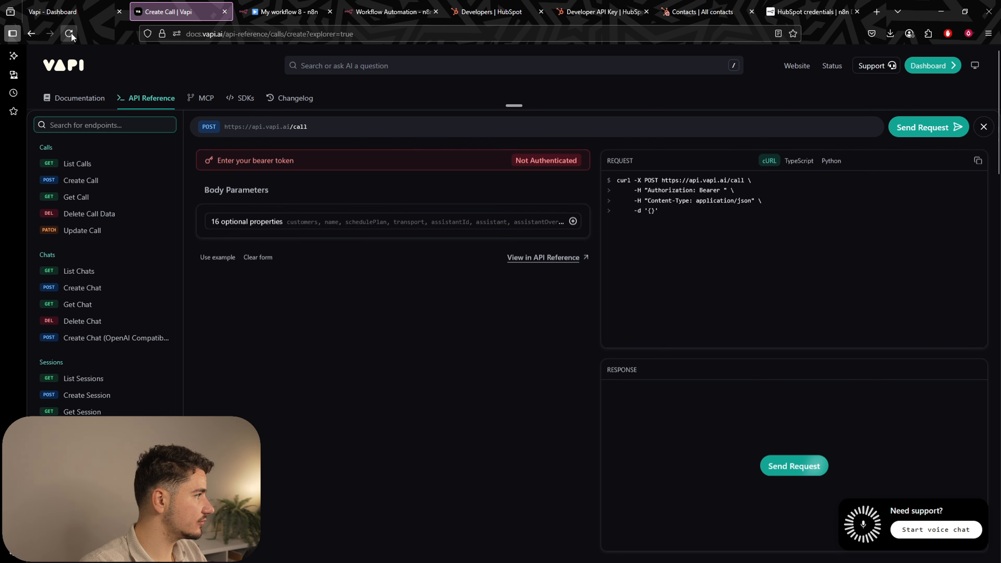
pyautogui.click(69, 33)
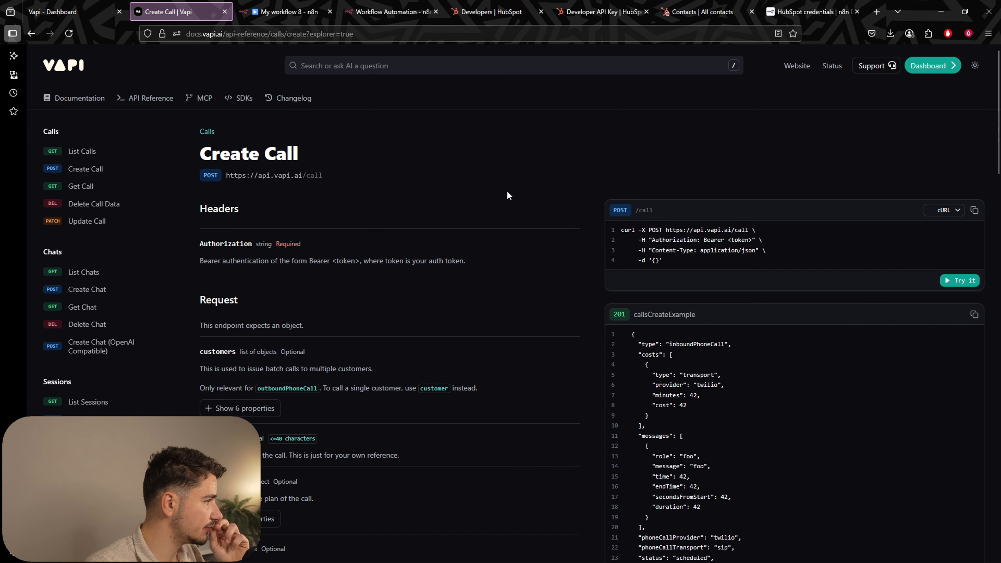
pyautogui.click(962, 281)
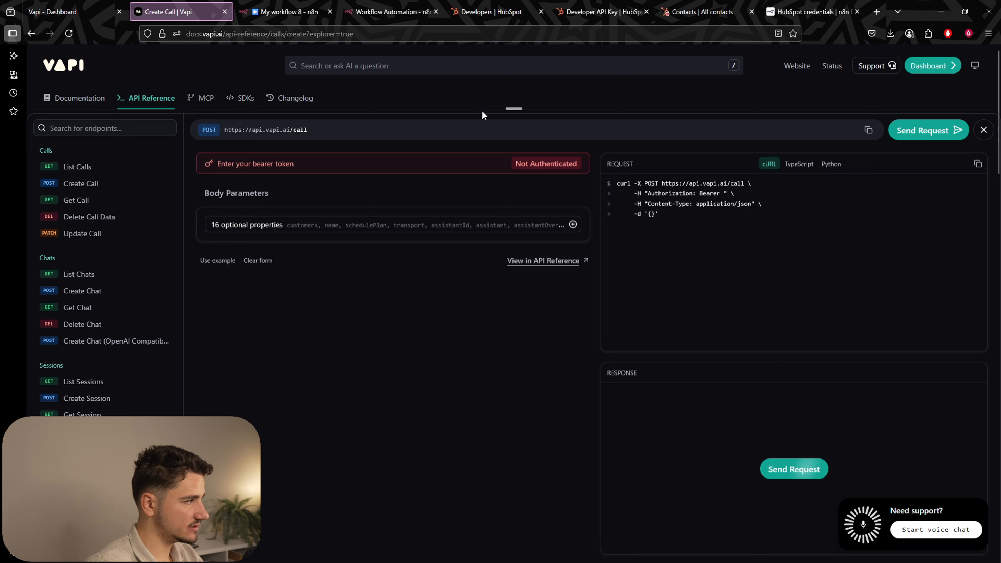
pyautogui.click(356, 223)
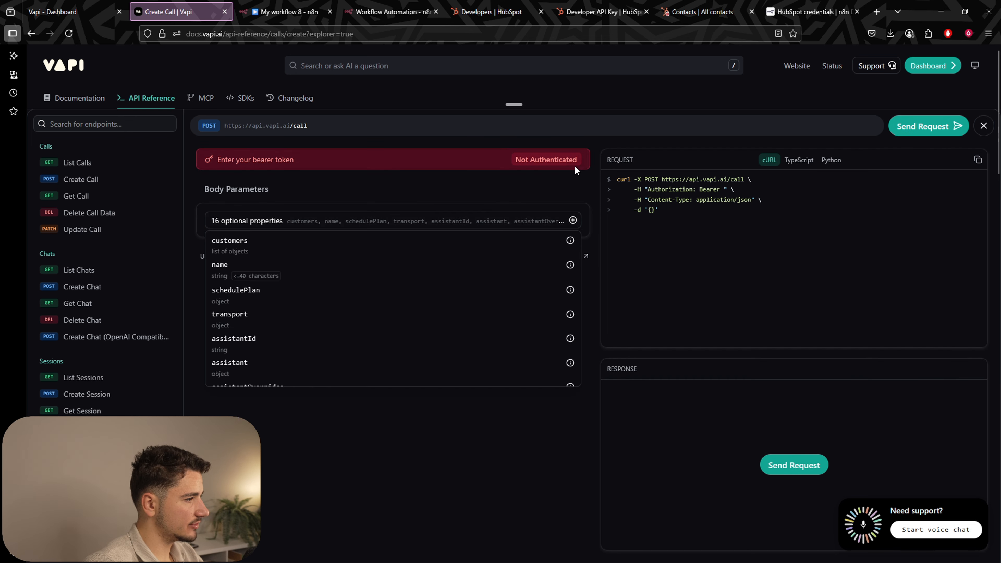
pyautogui.click(413, 223)
pyautogui.click(287, 222)
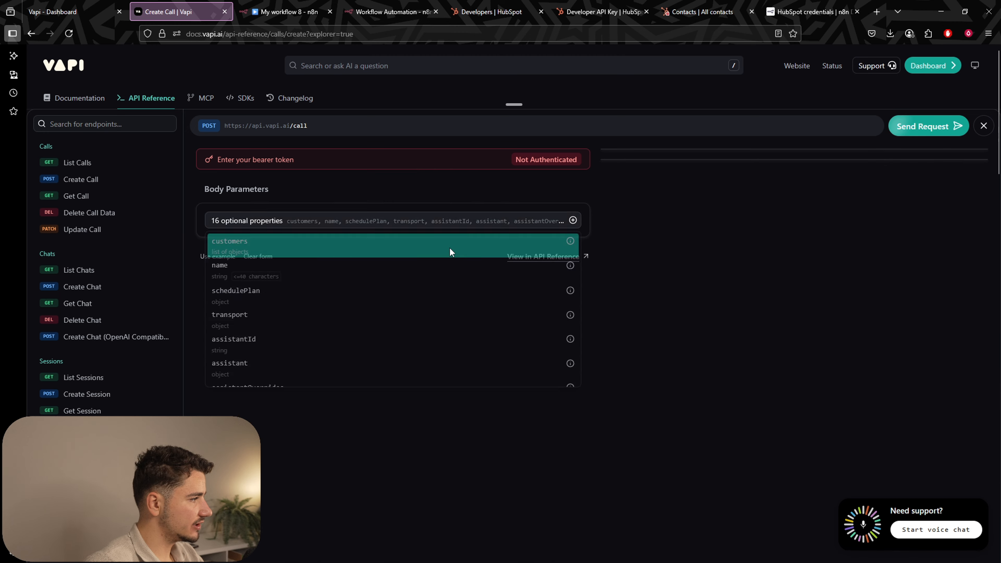
pyautogui.click(323, 217)
pyautogui.click(311, 222)
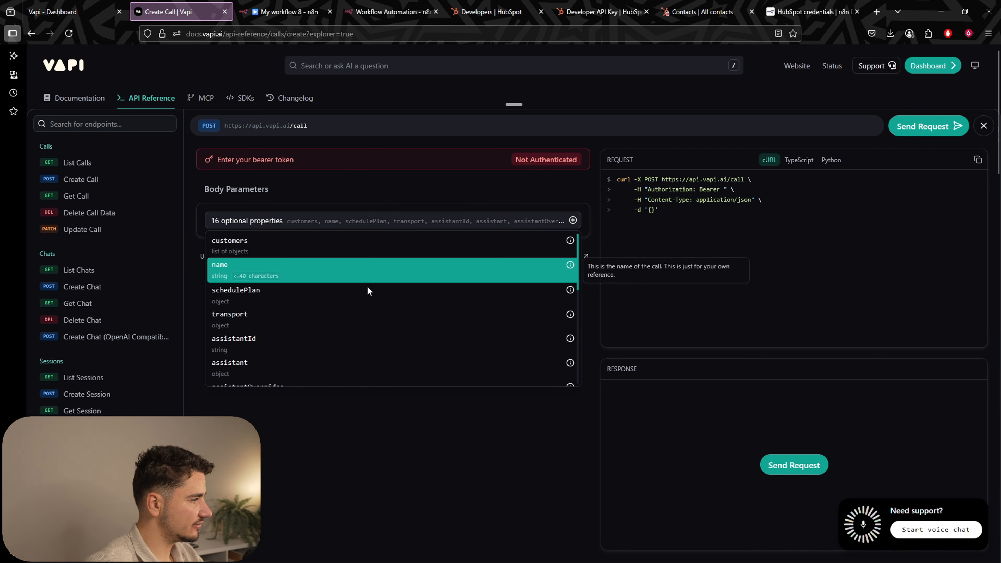
pyautogui.scroll(-2, 363, 295)
pyautogui.scroll(-2, 324, 319)
pyautogui.click(298, 336)
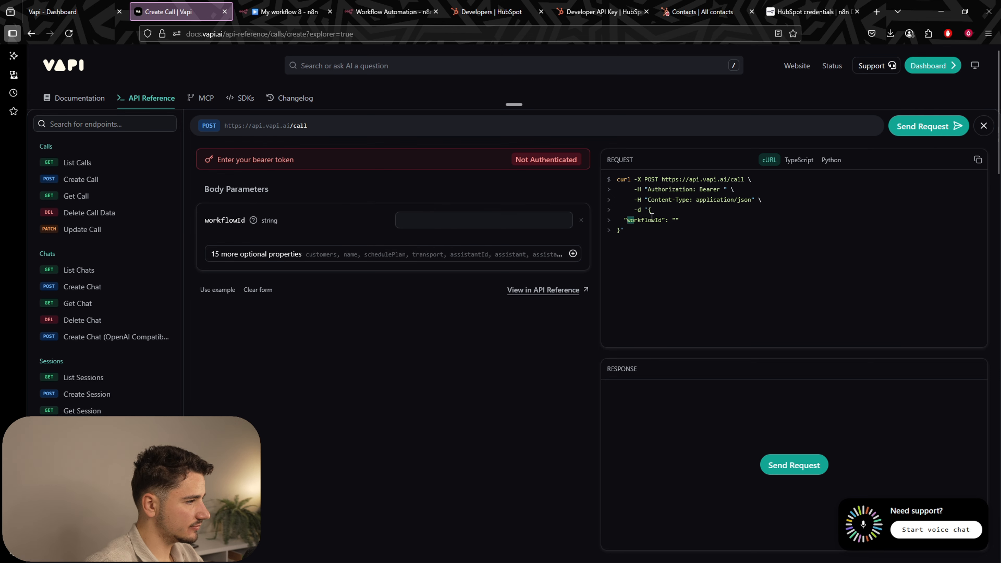
# Add workflowOverrides to the Create Call request body.
pyautogui.click(402, 258)
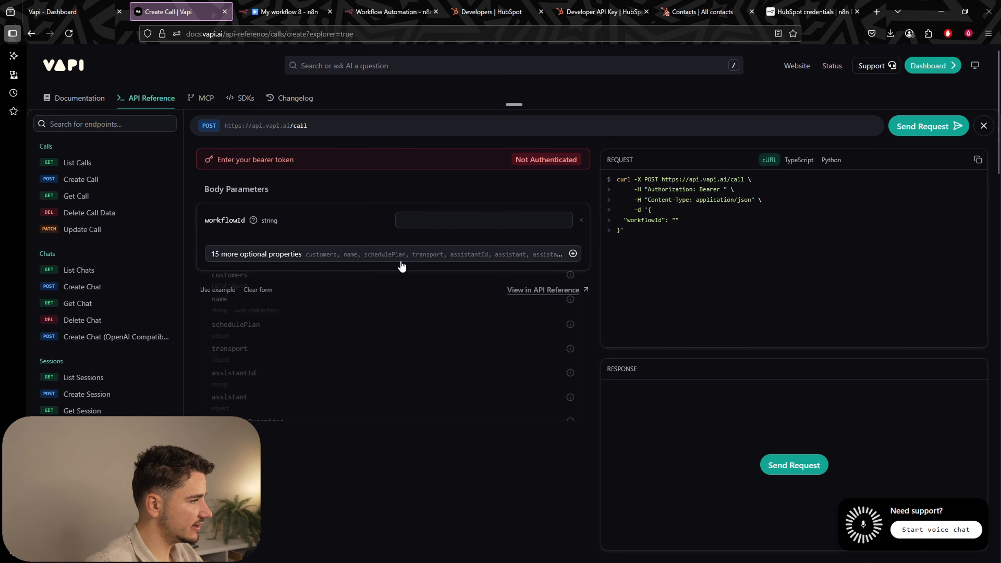
pyautogui.scroll(-5, 394, 301)
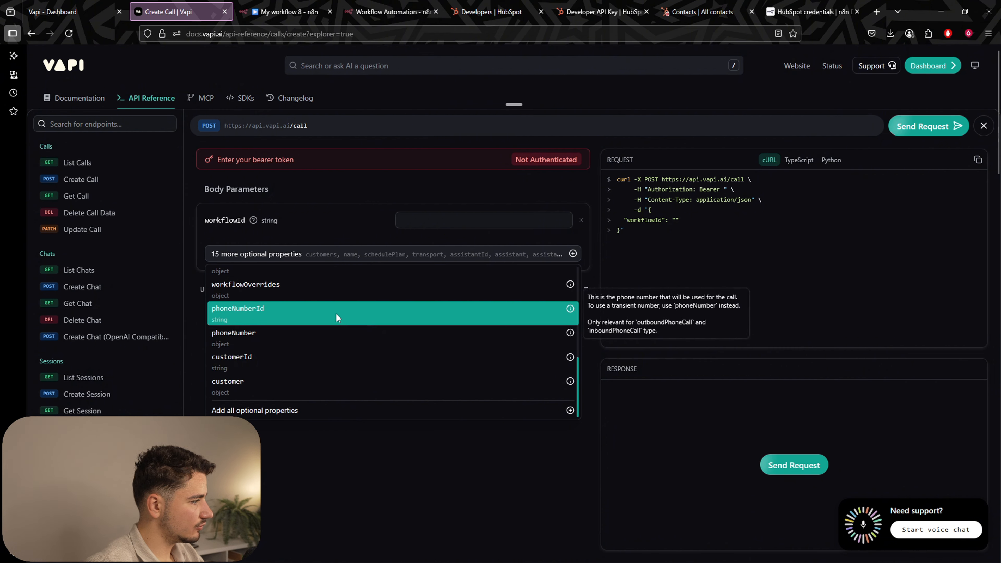
pyautogui.scroll(3, 315, 367)
pyautogui.click(311, 359)
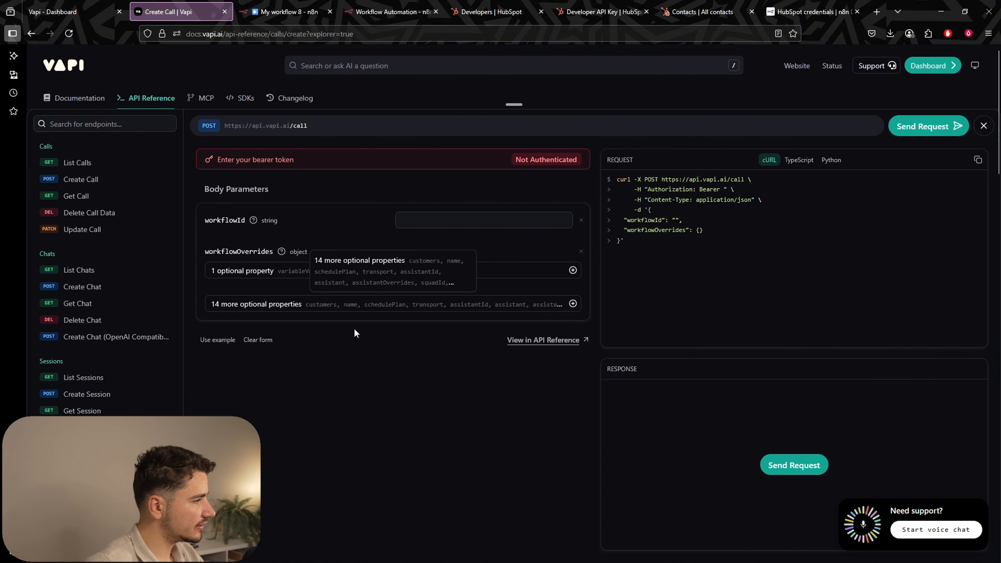
# Add a customer object with number and name fields to the request body.
pyautogui.click(346, 307)
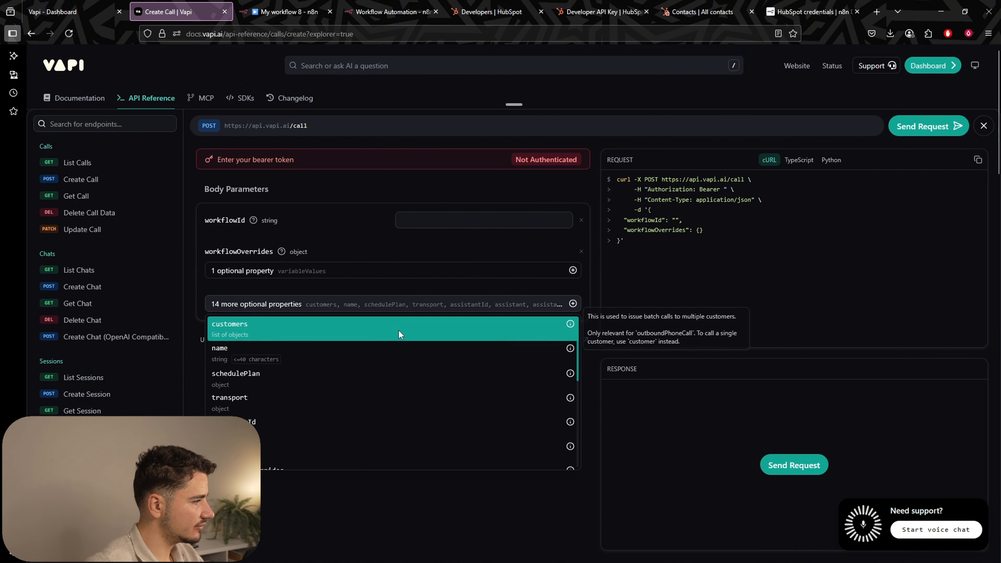
pyautogui.scroll(-5, 350, 339)
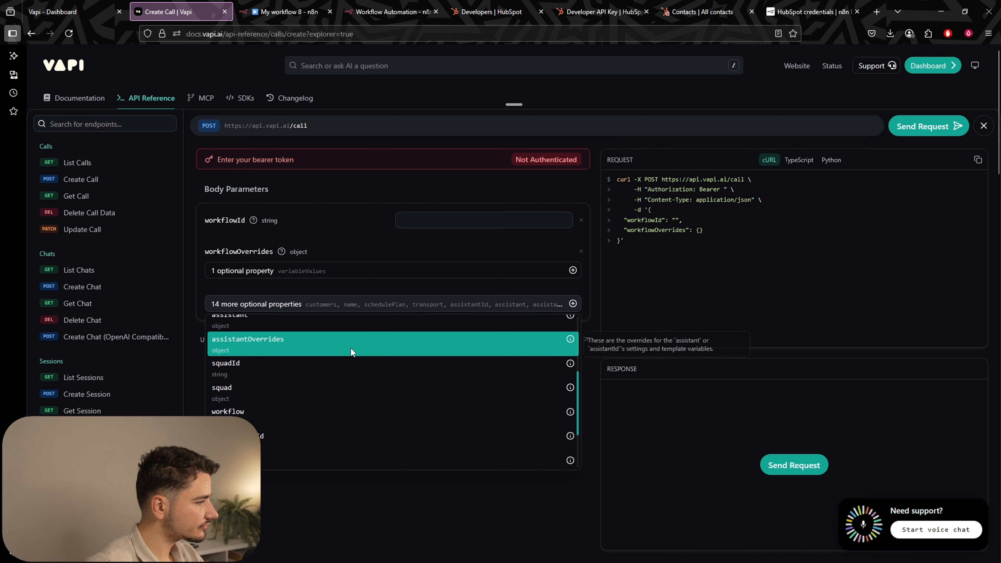
pyautogui.click(321, 434)
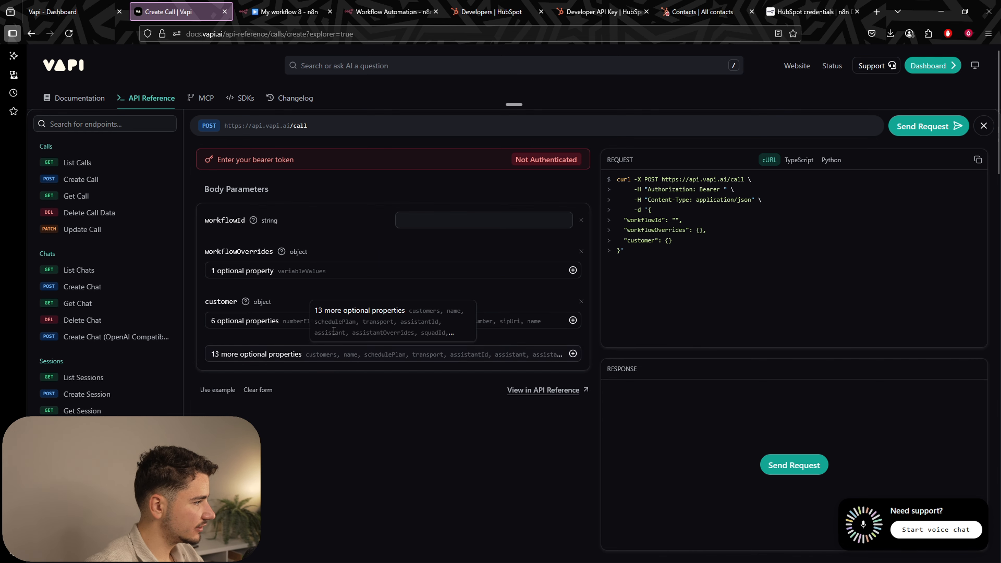
pyautogui.click(289, 326)
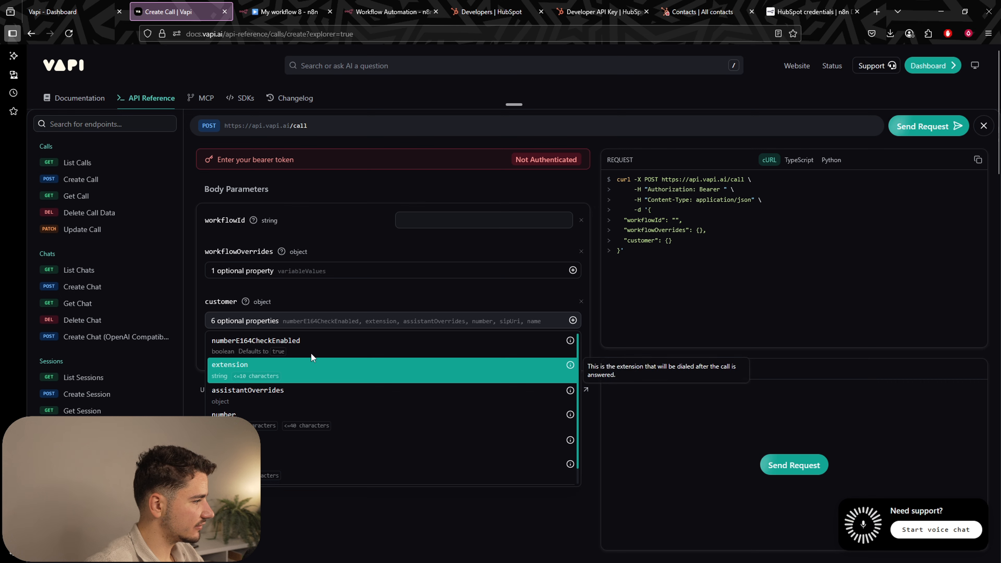
pyautogui.click(302, 414)
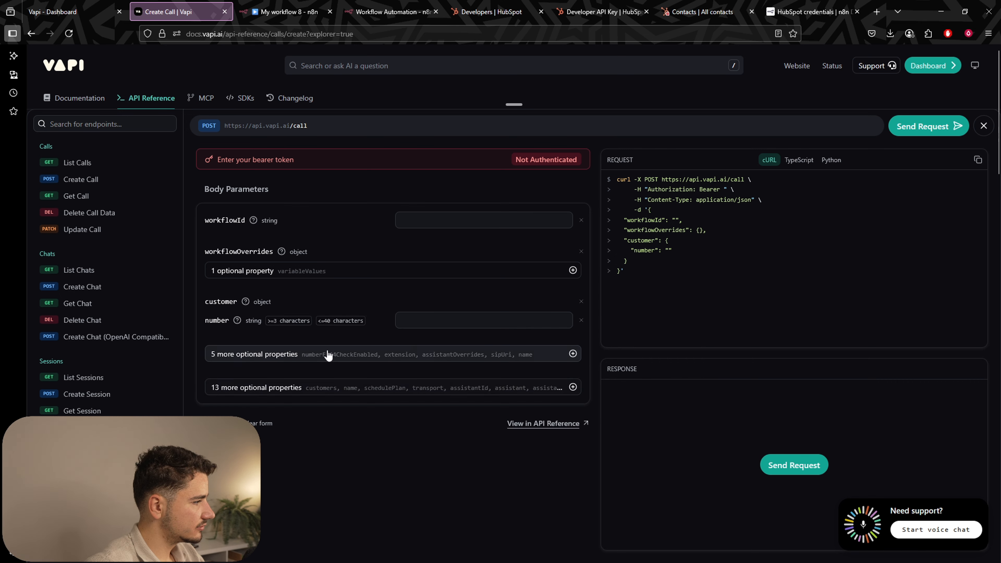
pyautogui.click(383, 355)
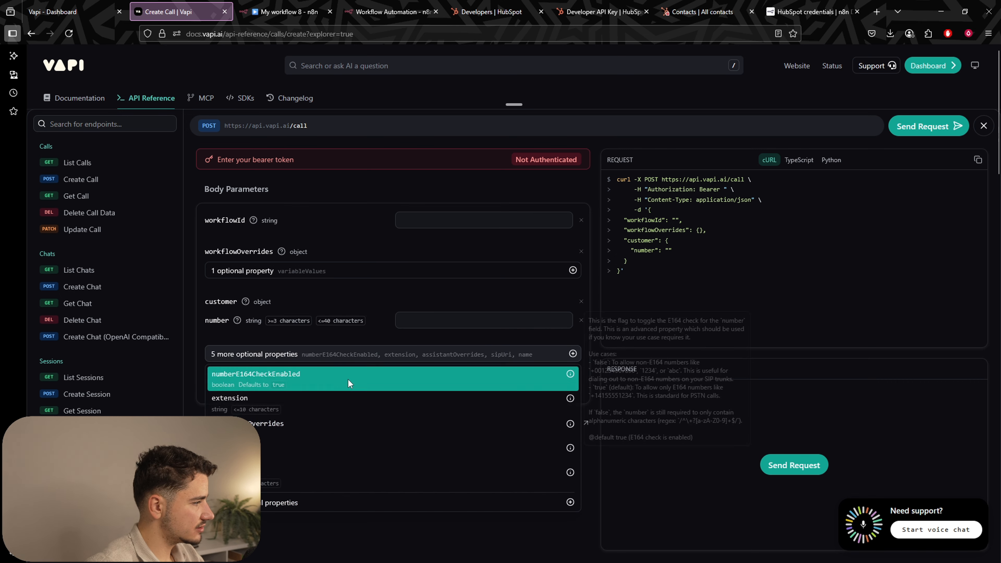
pyautogui.click(321, 467)
# Add phoneNumberId and select the generated JSON body for copying into n8n.
pyautogui.click(361, 423)
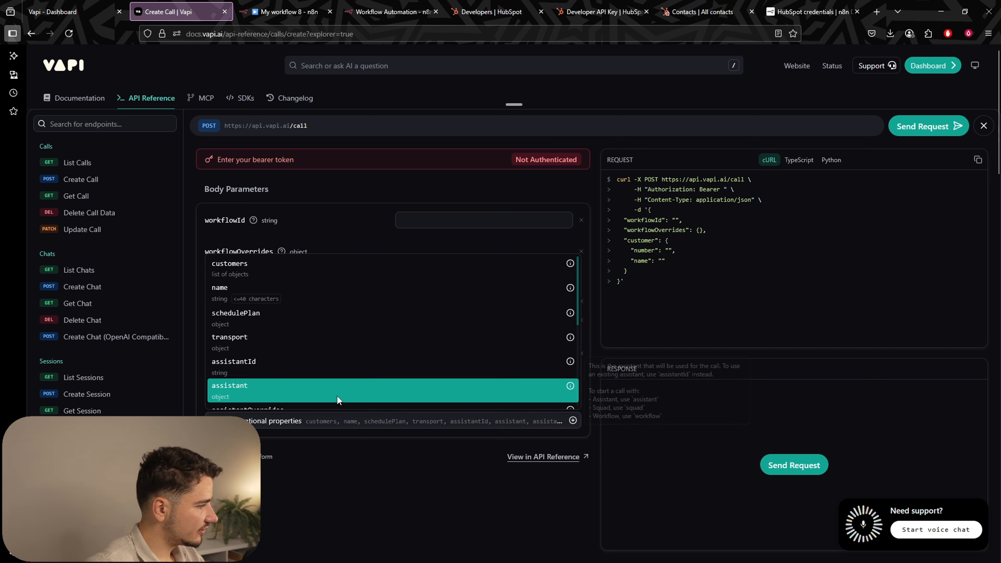
pyautogui.scroll(-3, 331, 394)
pyautogui.scroll(-2, 319, 386)
pyautogui.click(273, 333)
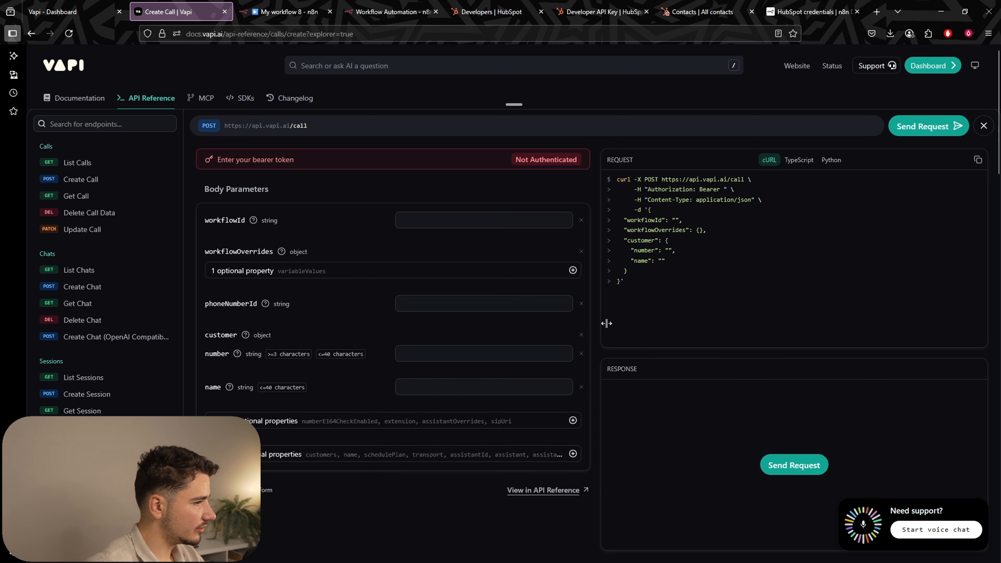
pyautogui.moveTo(650, 209); pyautogui.dragTo(620, 290)
pyautogui.hotkey('ctrl', 'c')
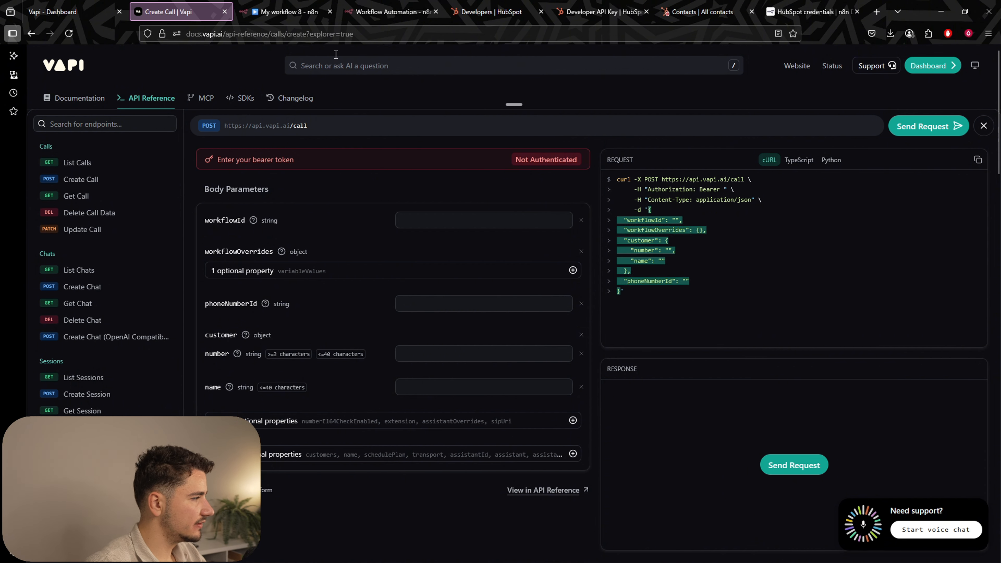
pyautogui.click(287, 12)
# Replace the Edit JSON content with the Create Call body and delete its blank lines.
pyautogui.hotkey('ctrl', 'a')
pyautogui.hotkey('ctrl', 'v')
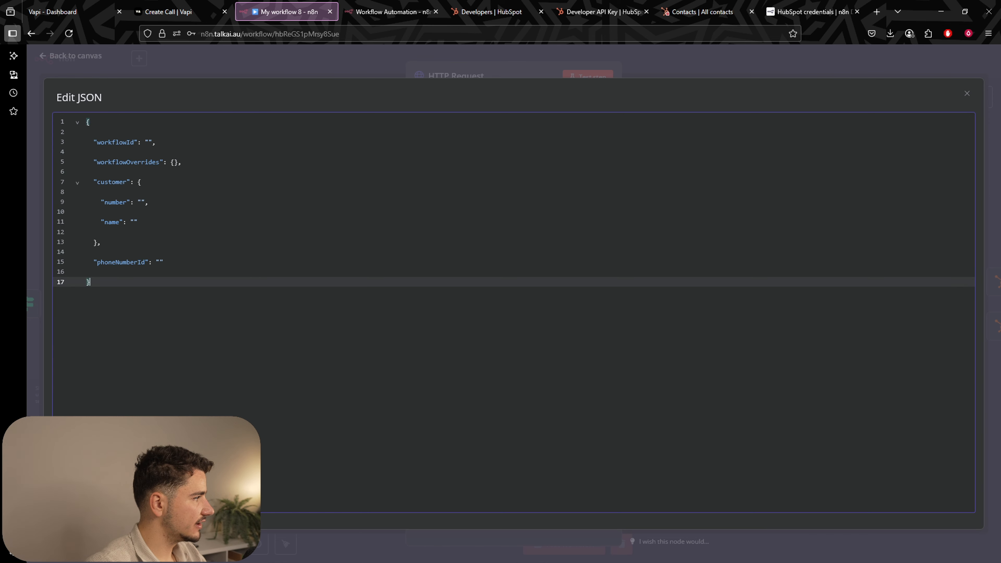
pyautogui.click(114, 272)
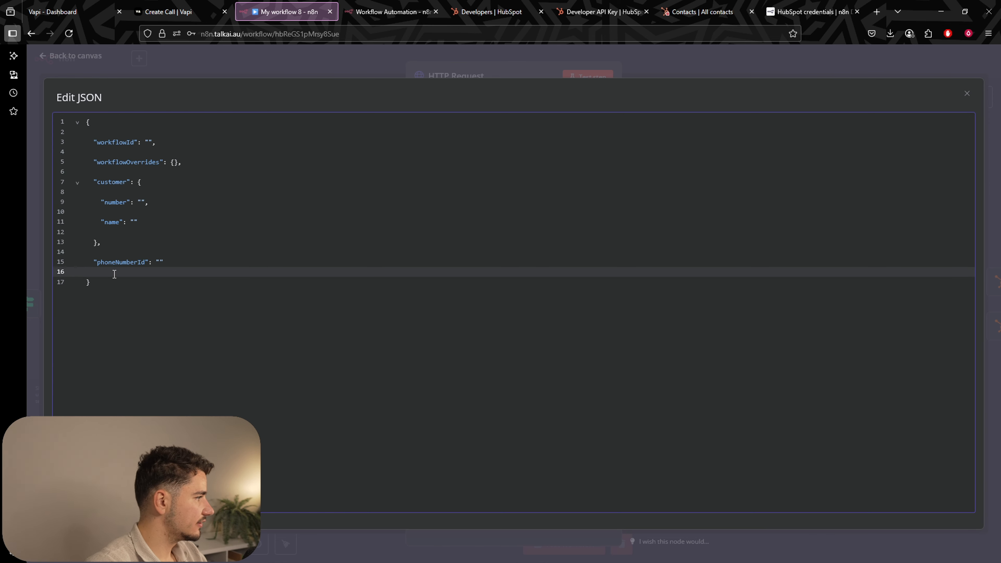
pyautogui.press('BackSpace')
pyautogui.press('Up')
pyautogui.press('BackSpace')
pyautogui.press('Up')
pyautogui.press('BackSpace')
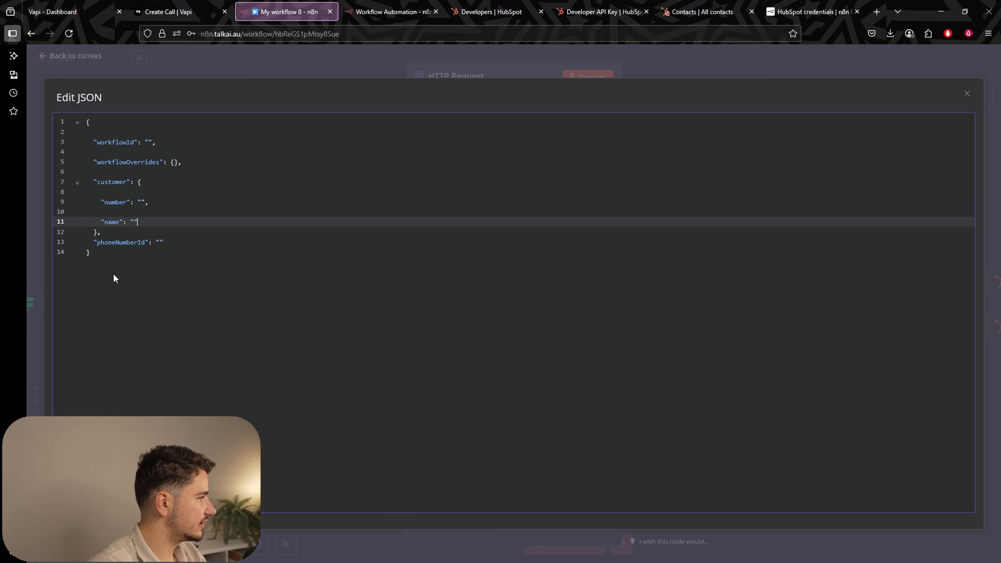
pyautogui.press('Up')
pyautogui.press('BackSpace')
pyautogui.press('Up')
pyautogui.press('BackSpace')
pyautogui.press('Up')
pyautogui.press('BackSpace')
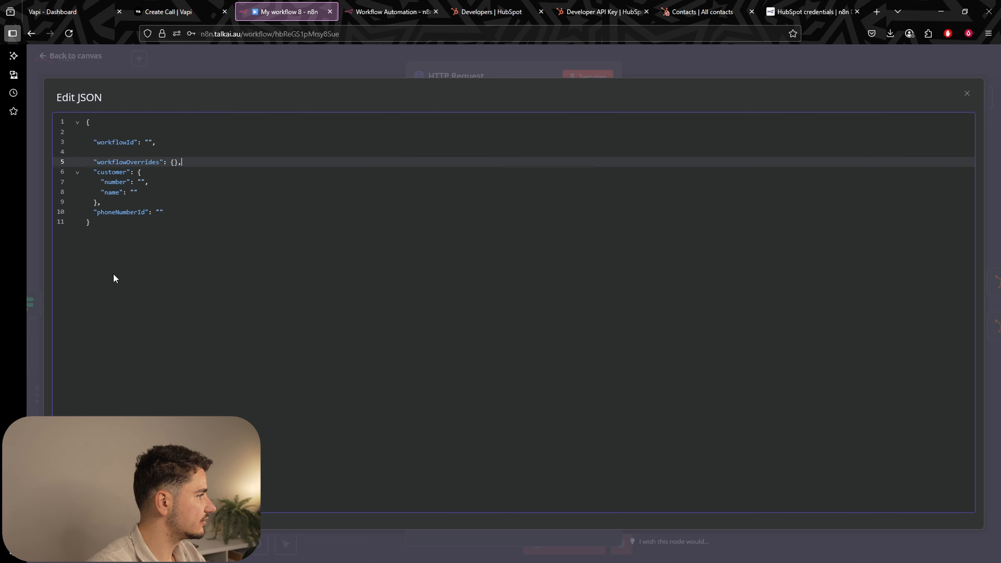
pyautogui.press('Up')
pyautogui.press('BackSpace')
pyautogui.press('Up')
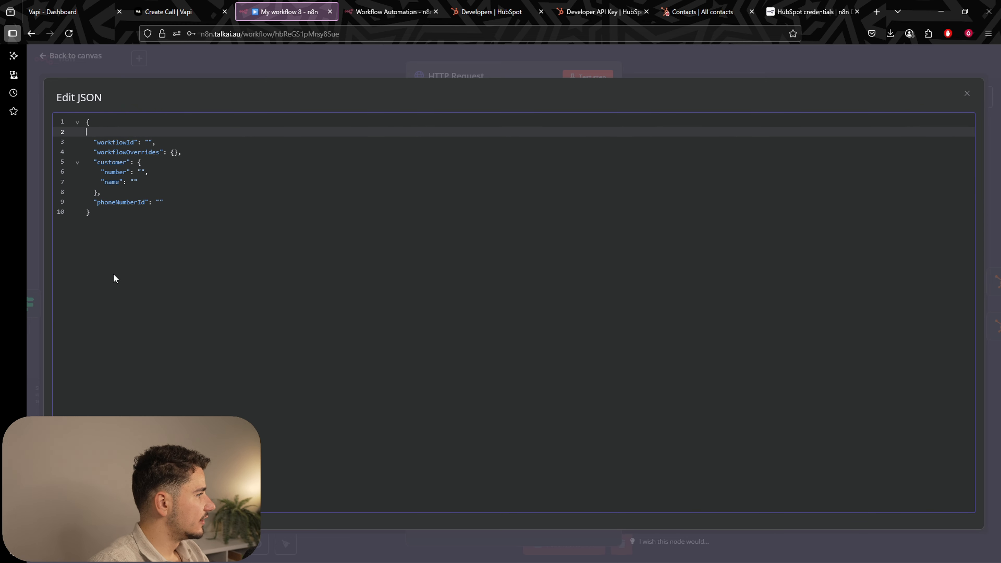
pyautogui.press('BackSpace')
# Paste the Lead Qual workflow ID into the workflowId value.
pyautogui.click(53, 12)
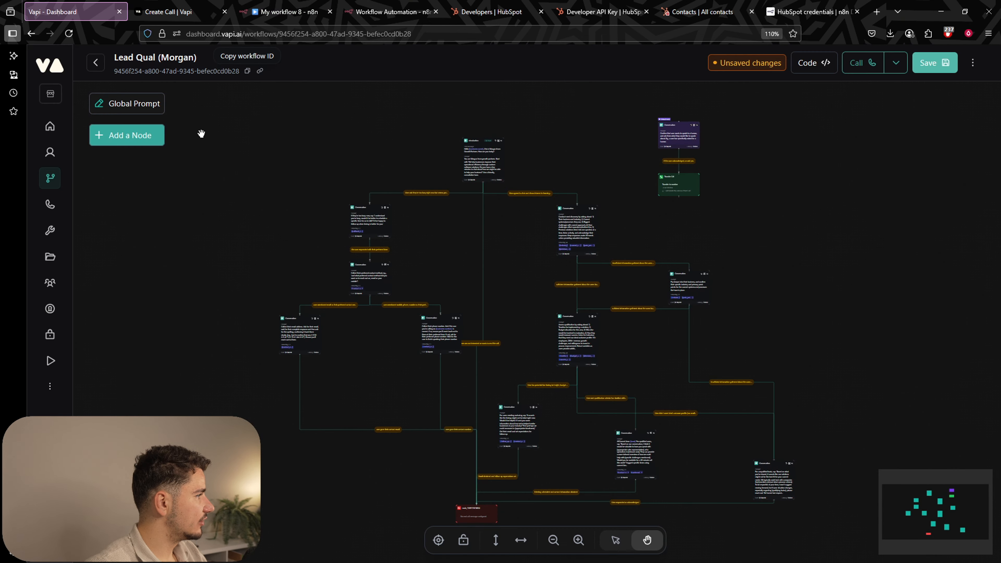
pyautogui.click(284, 12)
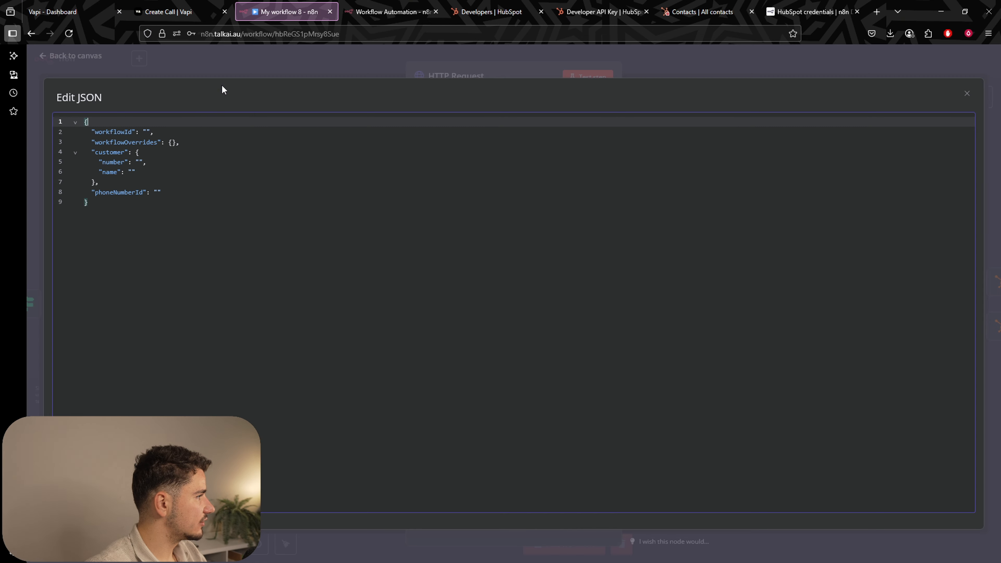
pyautogui.click(150, 136)
pyautogui.write('9456f254-a800-47ad-9345-befec0cd0b28')
# Review the workflowOverrides, customer number/name and still-empty phoneNumberId fields in the JSON.
pyautogui.click(219, 180)
pyautogui.click(198, 145)
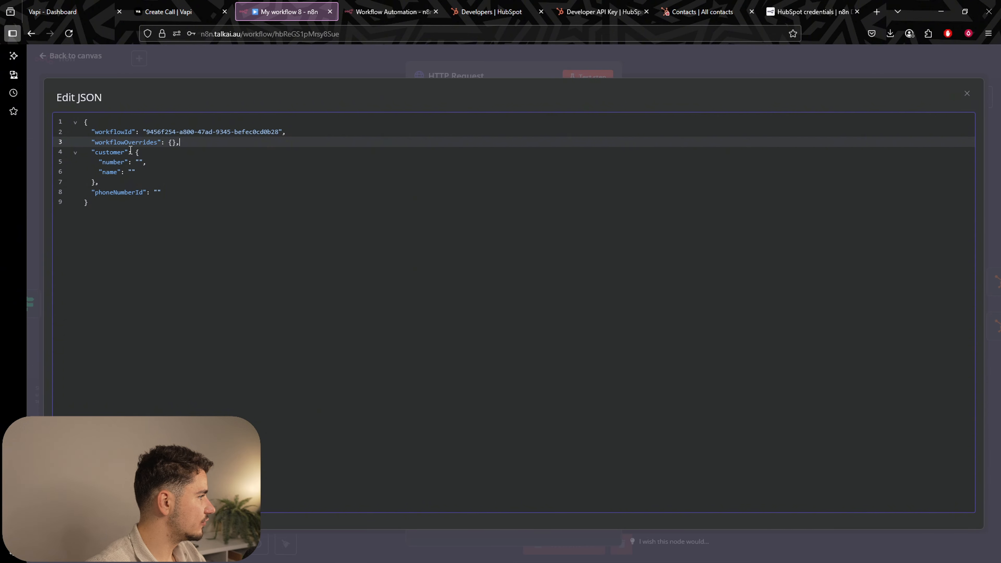
pyautogui.click(146, 161)
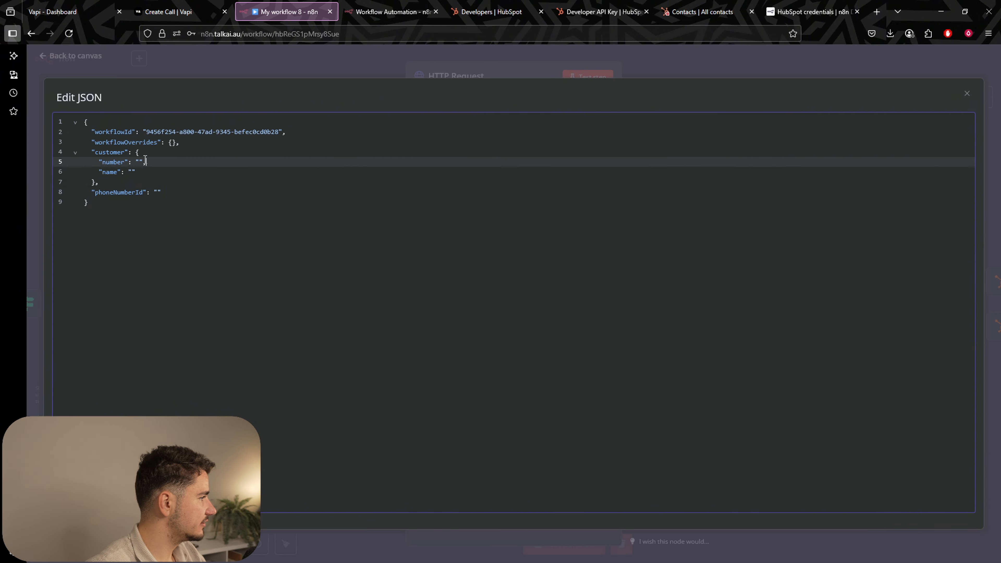
pyautogui.click(132, 173)
pyautogui.click(157, 194)
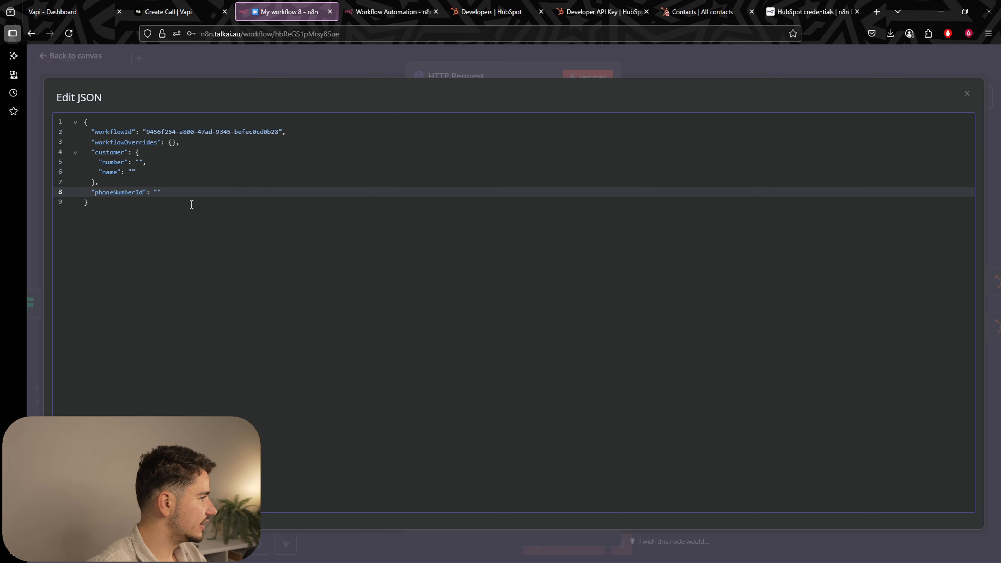
pyautogui.moveTo(180, 195); pyautogui.dragTo(114, 264)
pyautogui.click(85, 121)
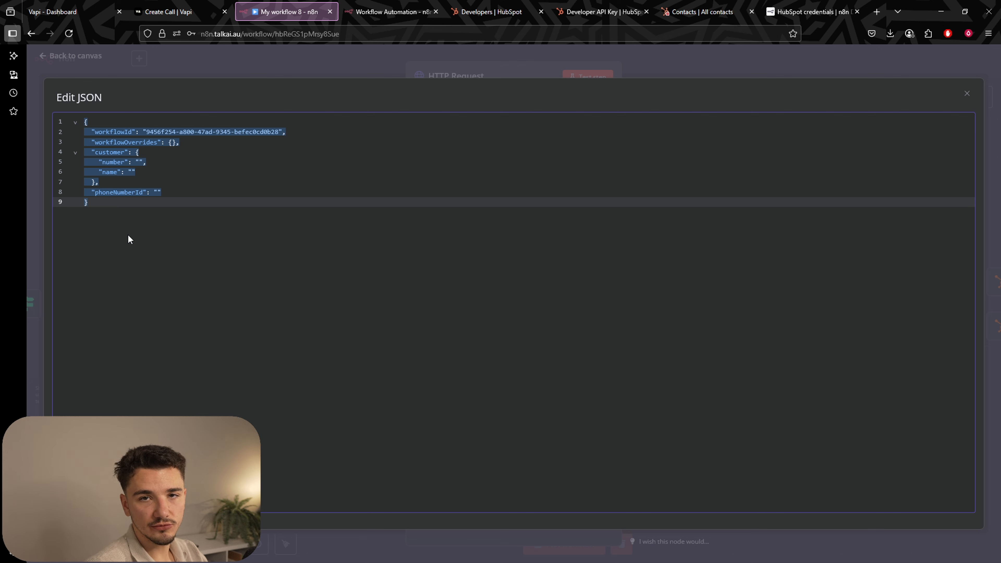
pyautogui.click(157, 193)
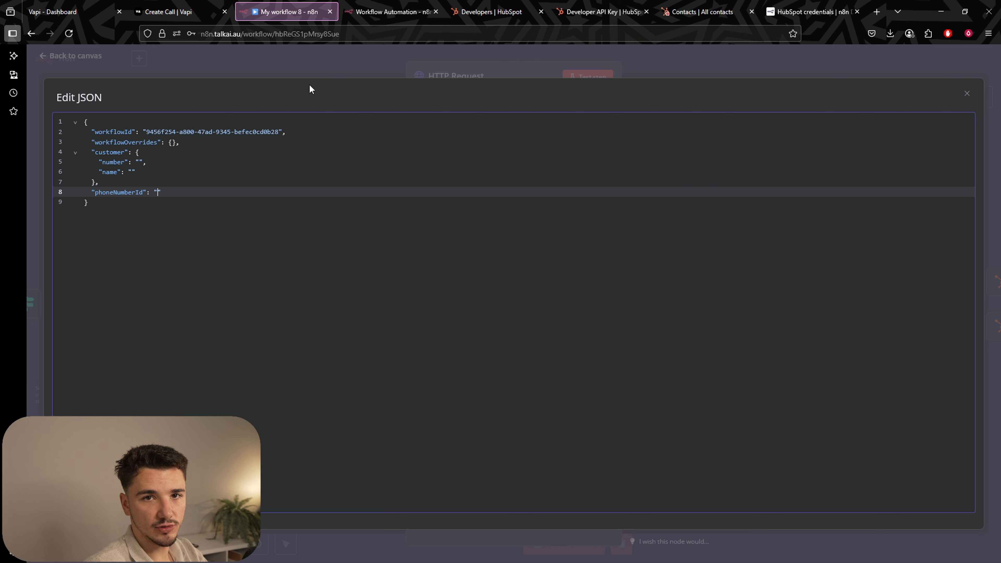
pyautogui.click(96, 14)
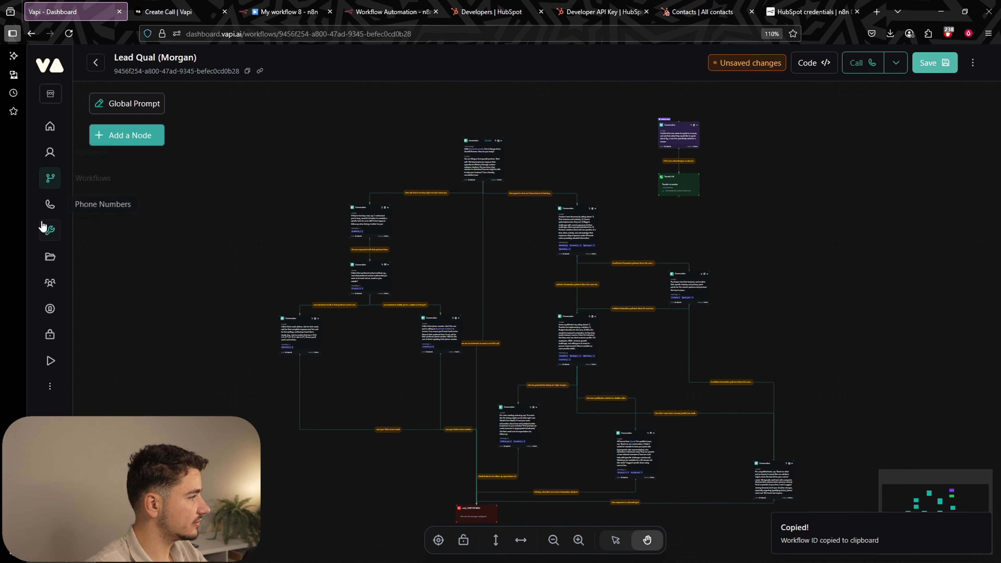
# Create a free Vapi phone number with area code 516 and copy its ID.
pyautogui.click(49, 205)
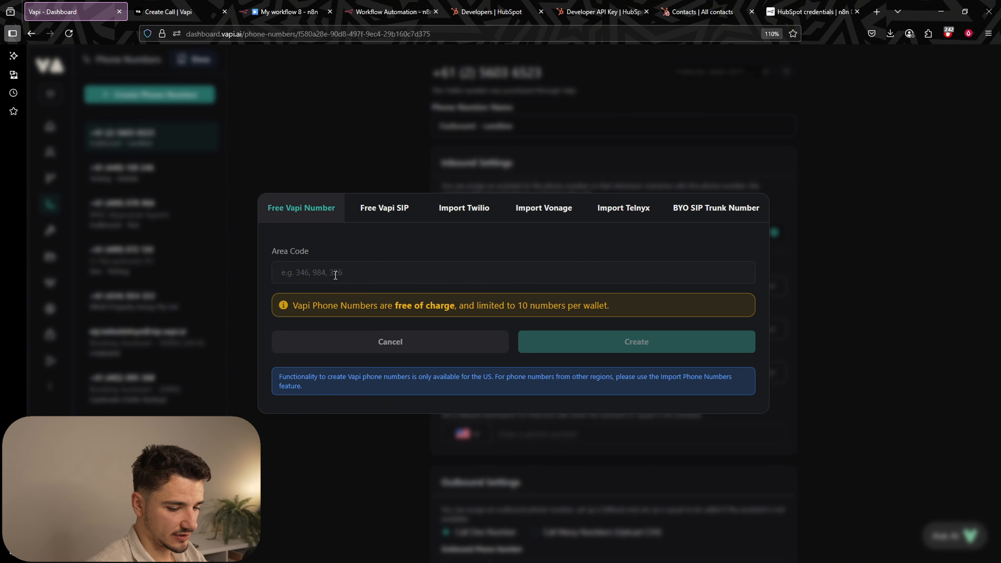
pyautogui.write('516')
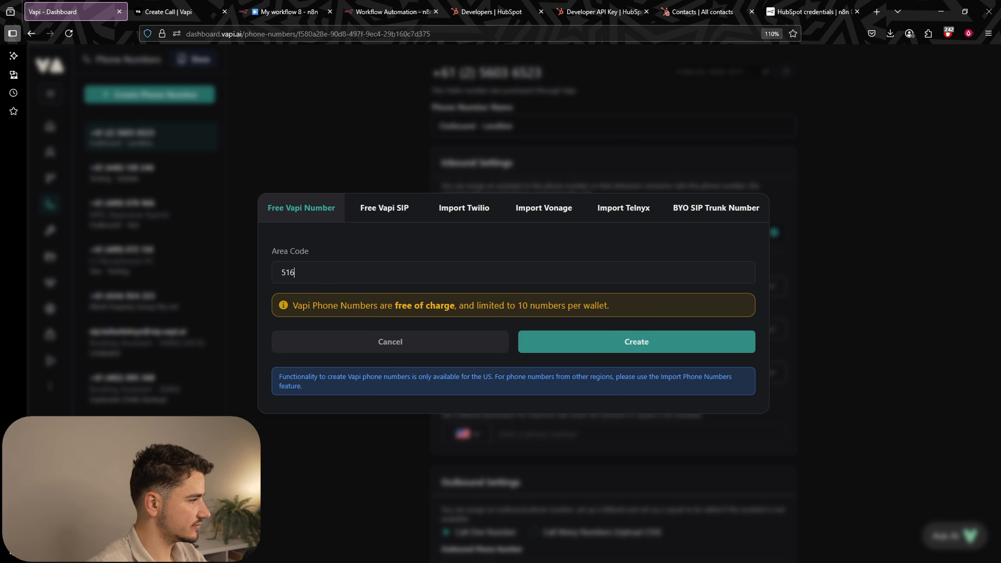
pyautogui.click(585, 340)
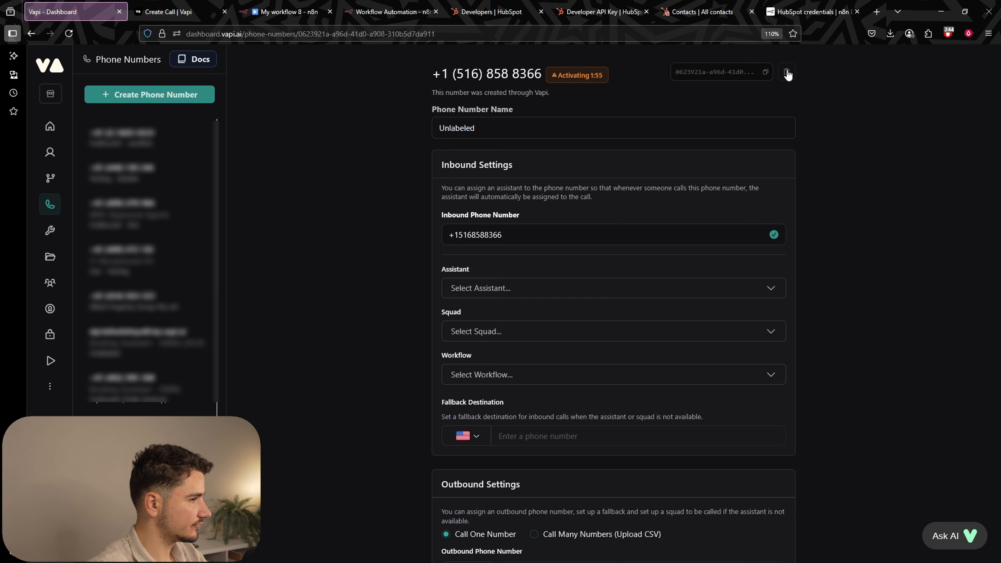
pyautogui.click(766, 71)
# Paste the new Vapi phone number ID into the phoneNumberId value.
pyautogui.click(288, 11)
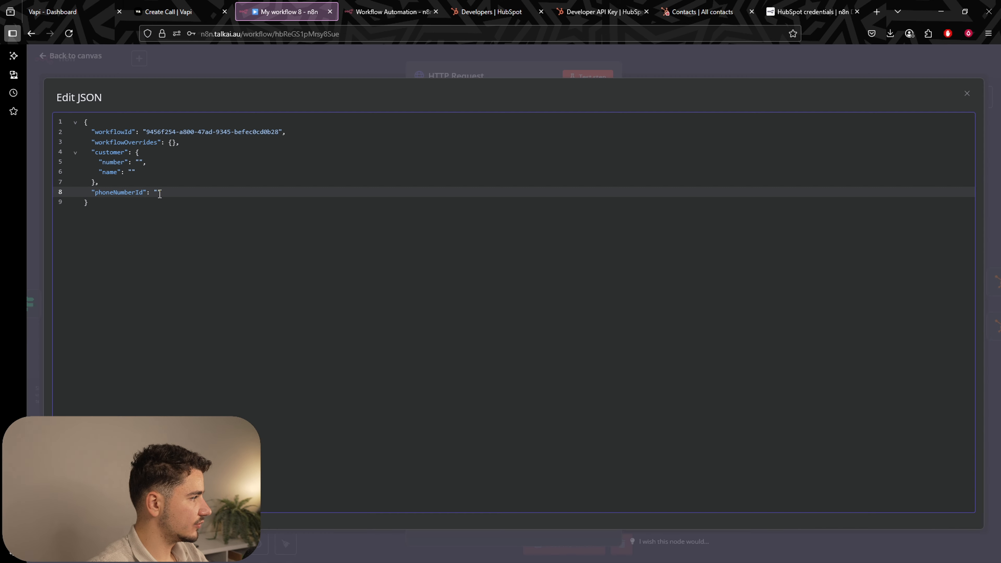
pyautogui.hotkey('ctrl', 'v')
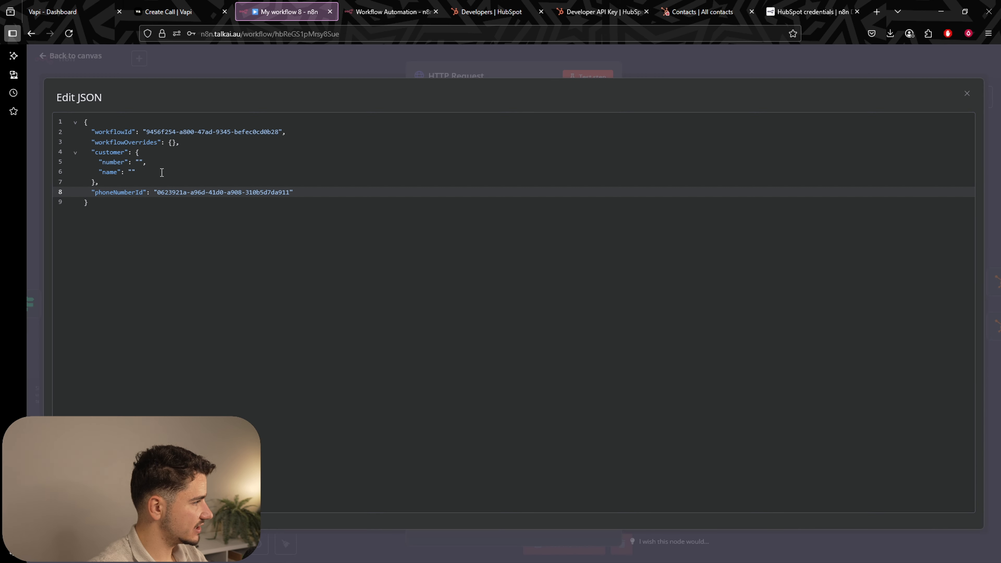
pyautogui.click(144, 161)
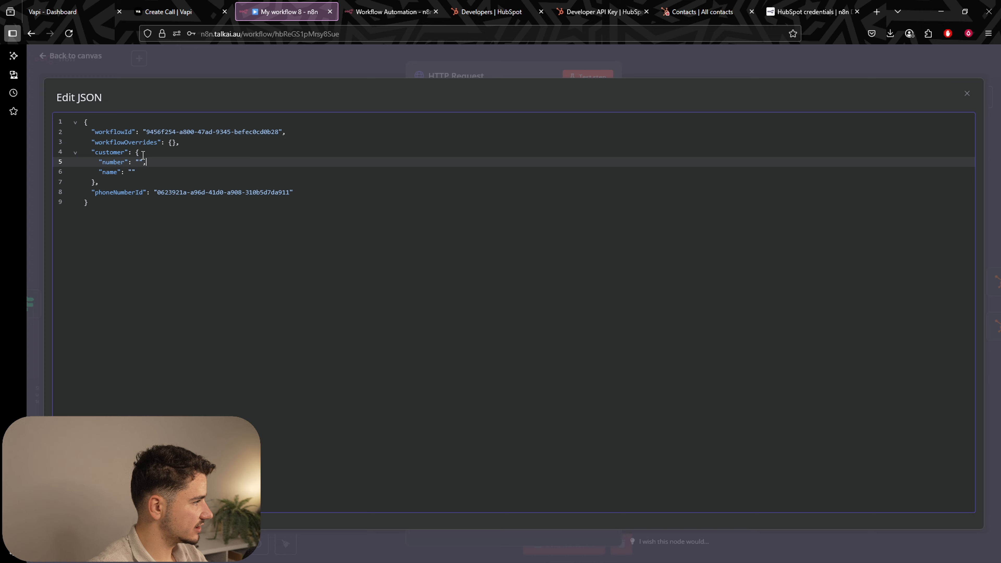
pyautogui.click(130, 173)
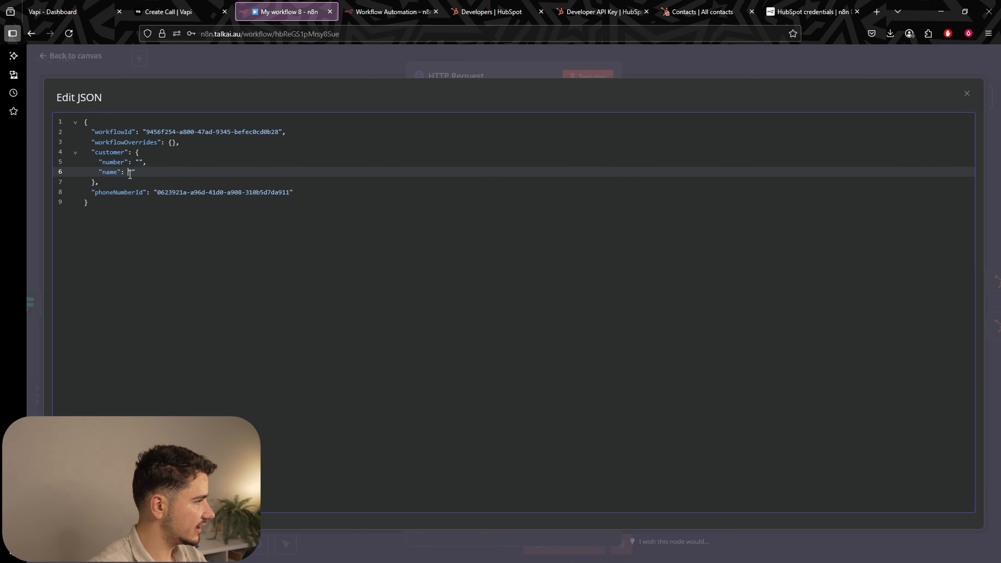
# Close the JSON editor, reopen the HTTP Request node and switch its JSON body to Expression.
pyautogui.click(304, 72)
pyautogui.press('Escape')
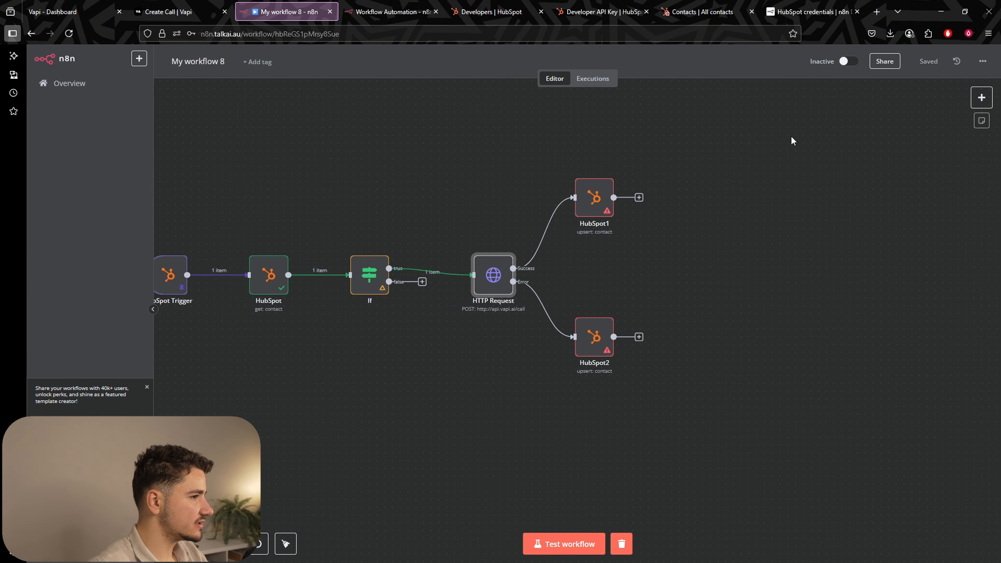
pyautogui.press('Return')
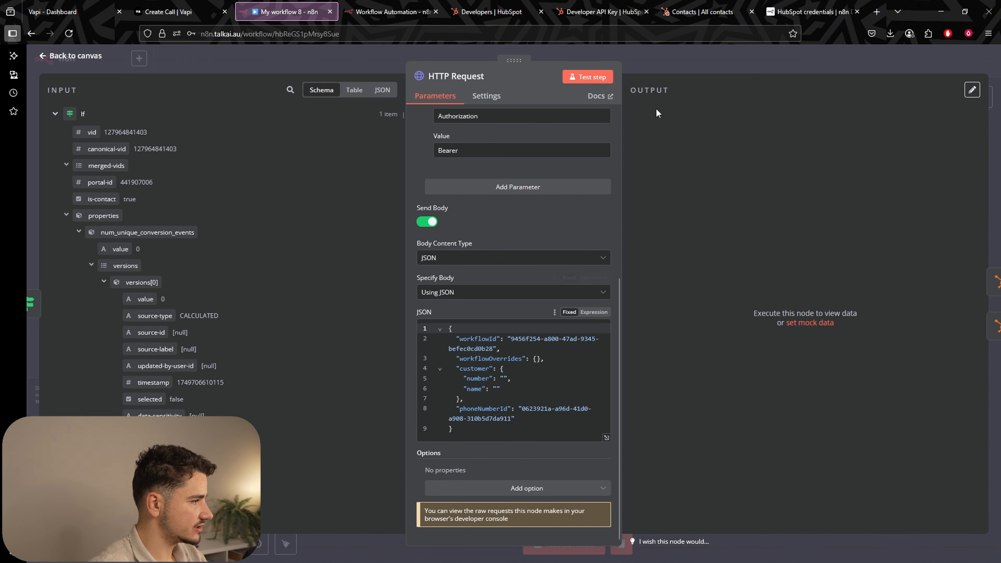
pyautogui.press('Escape')
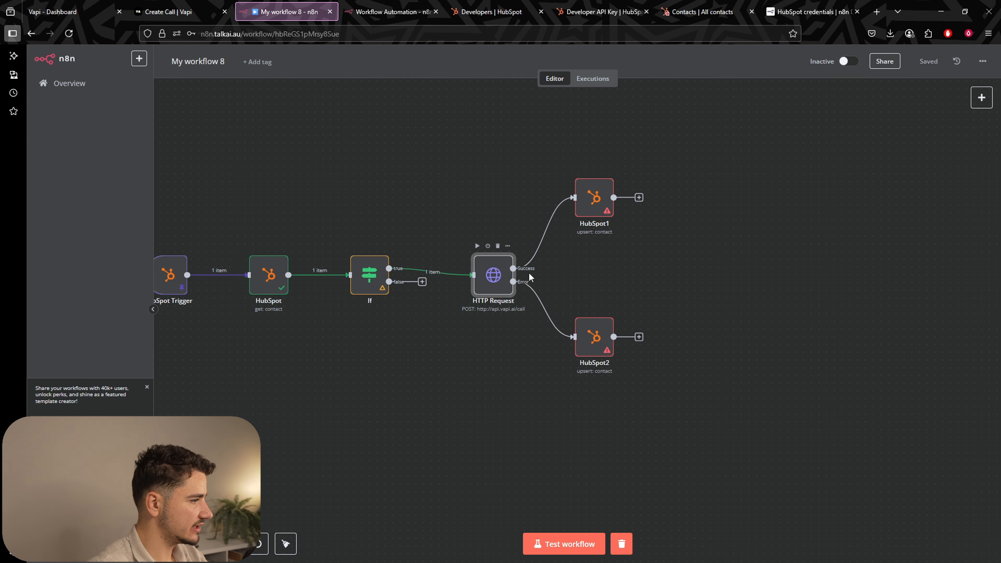
pyautogui.doubleClick(493, 278)
pyautogui.click(593, 311)
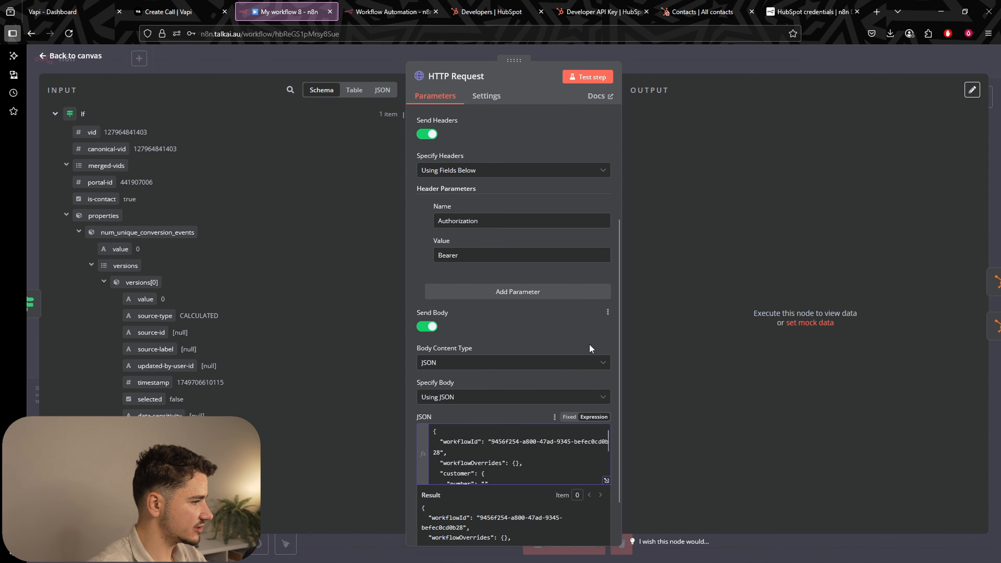
# In the expanded expression editor, map the HubSpot contact's phone value to customer number.
pyautogui.click(606, 427)
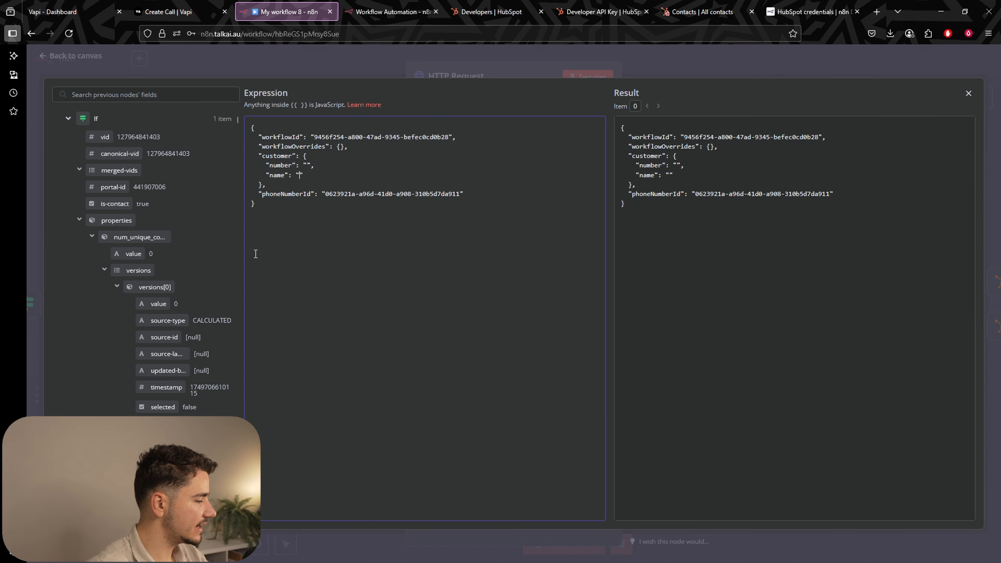
pyautogui.scroll(-10, 173, 292)
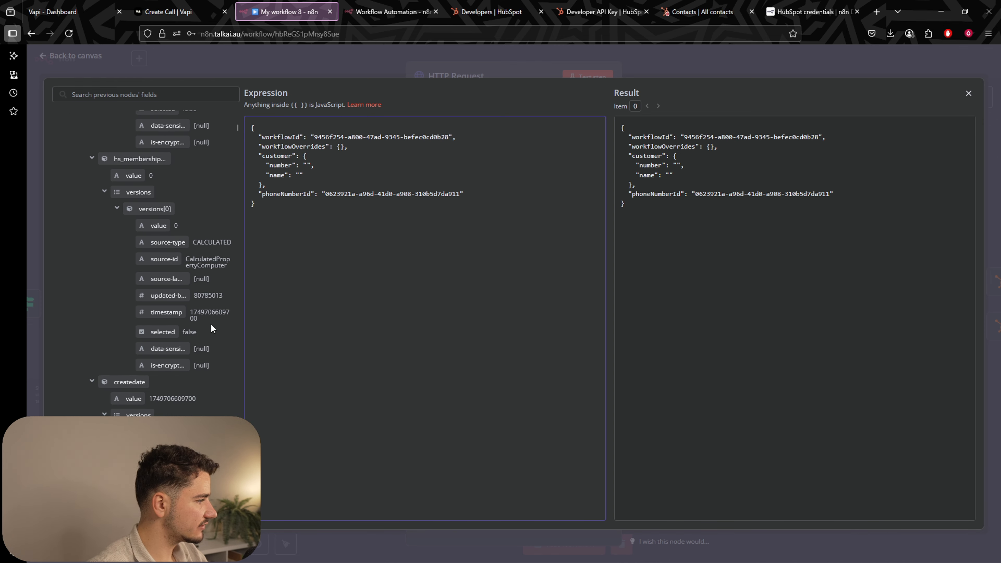
pyautogui.click(146, 95)
pyautogui.write('+614')
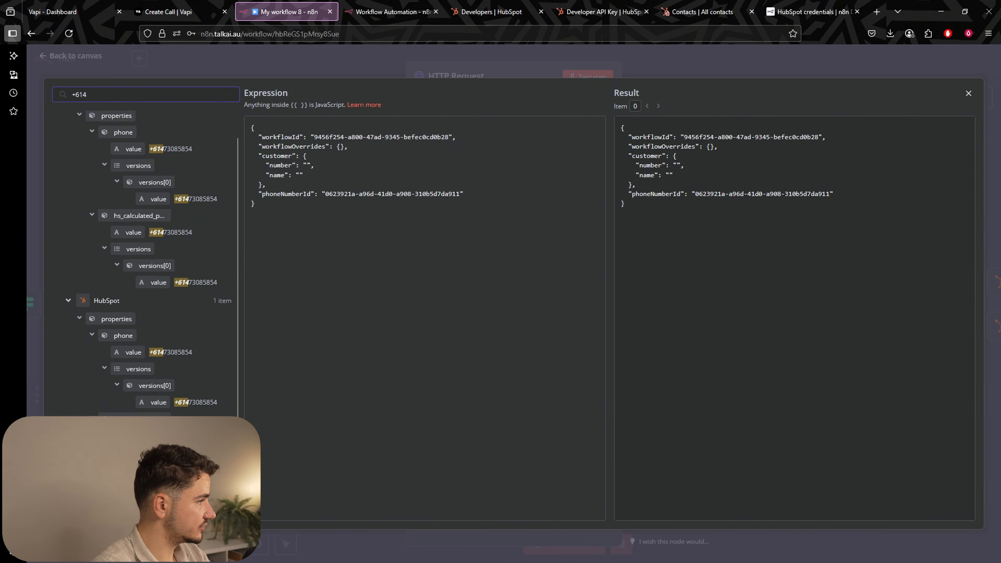
pyautogui.moveTo(133, 150); pyautogui.dragTo(308, 165)
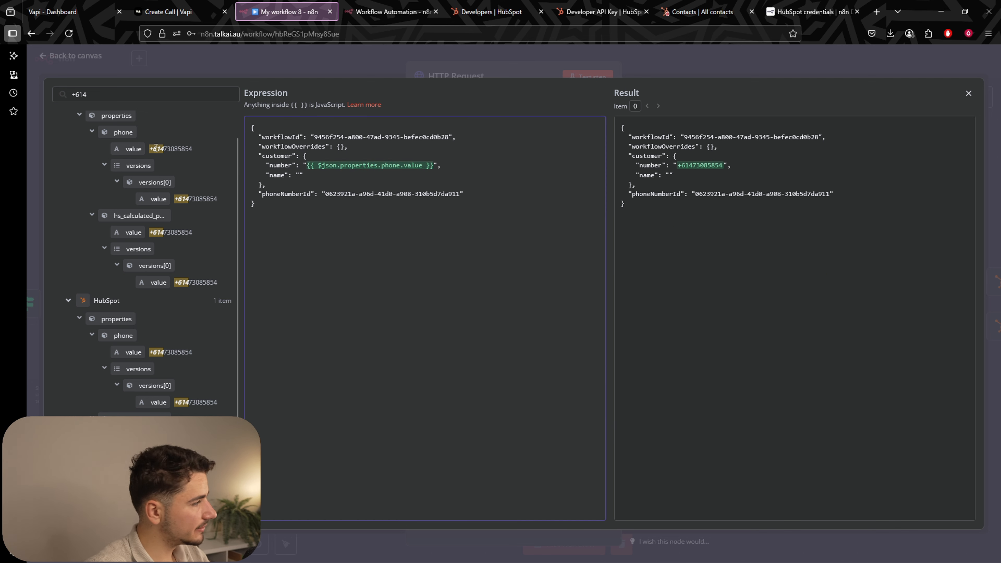
# Map the HubSpot contact's firstname value to the customer name field.
pyautogui.moveTo(87, 94); pyautogui.dragTo(72, 94)
pyautogui.press('BackSpace')
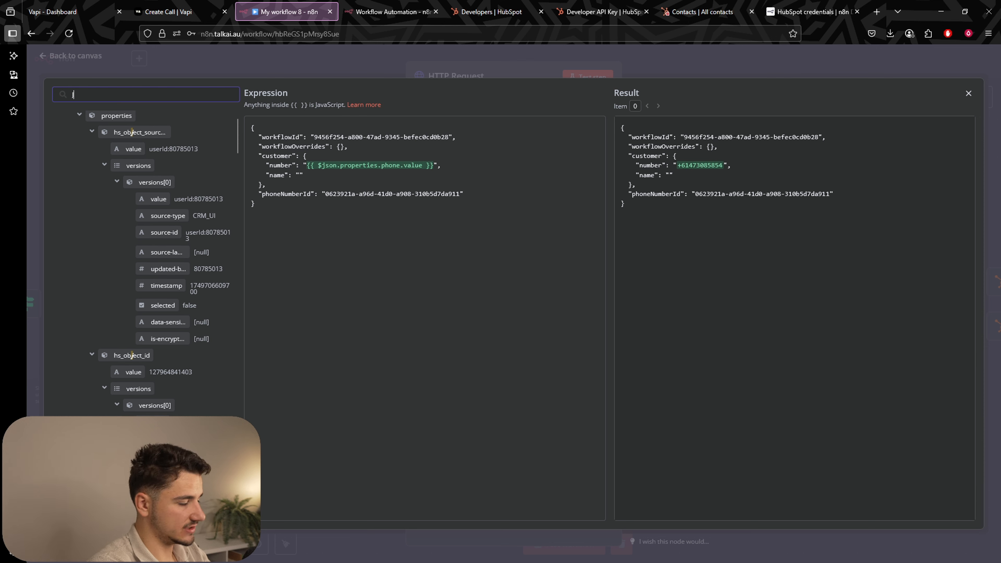
pyautogui.write('Jonas')
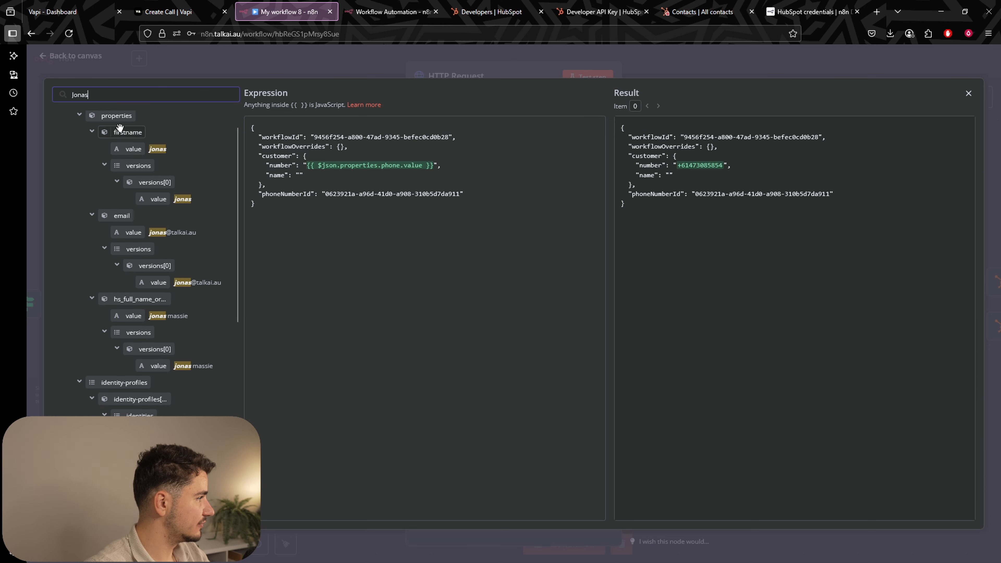
pyautogui.moveTo(120, 127); pyautogui.dragTo(293, 155)
pyautogui.click(306, 207)
pyautogui.click(293, 155)
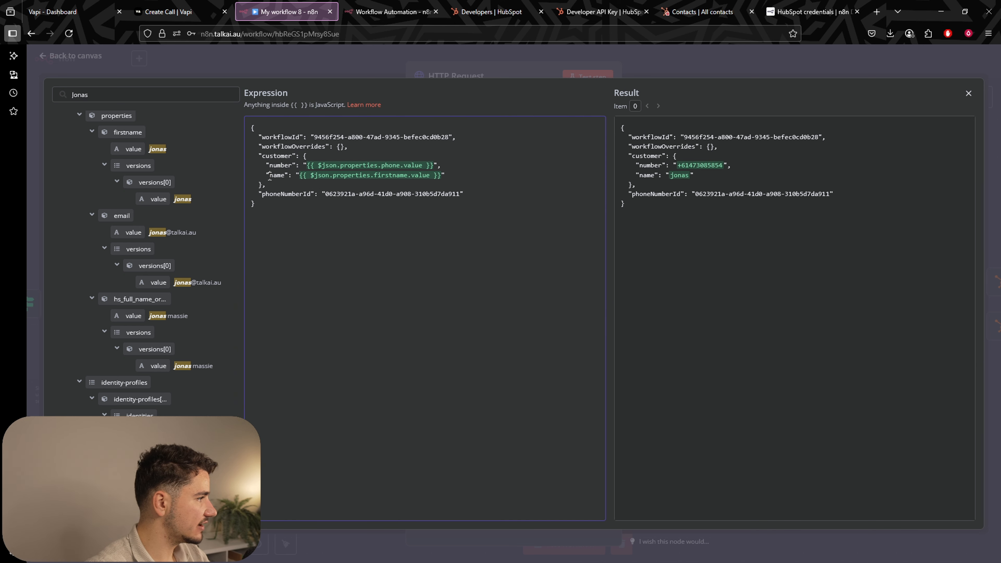
pyautogui.moveTo(272, 175); pyautogui.dragTo(336, 175)
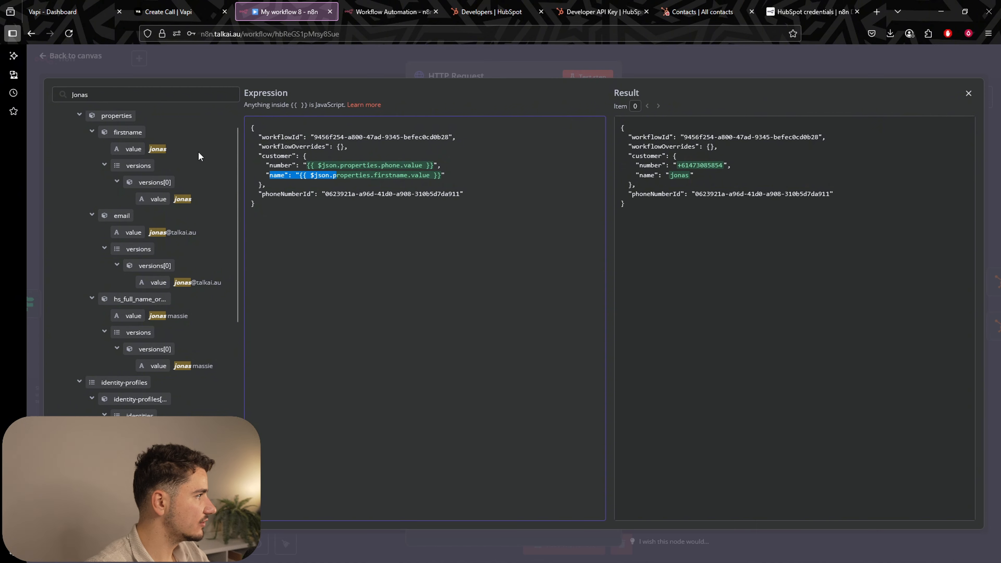
pyautogui.scroll(1, 158, 188)
# Close the expression editor and save the HubSpot call workflow.
pyautogui.click(509, 56)
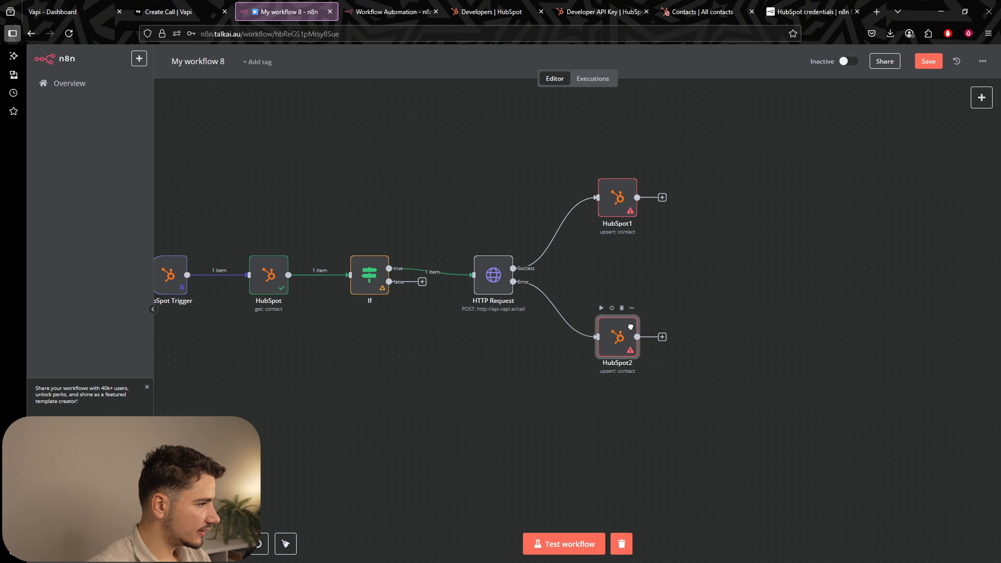
pyautogui.click(664, 265)
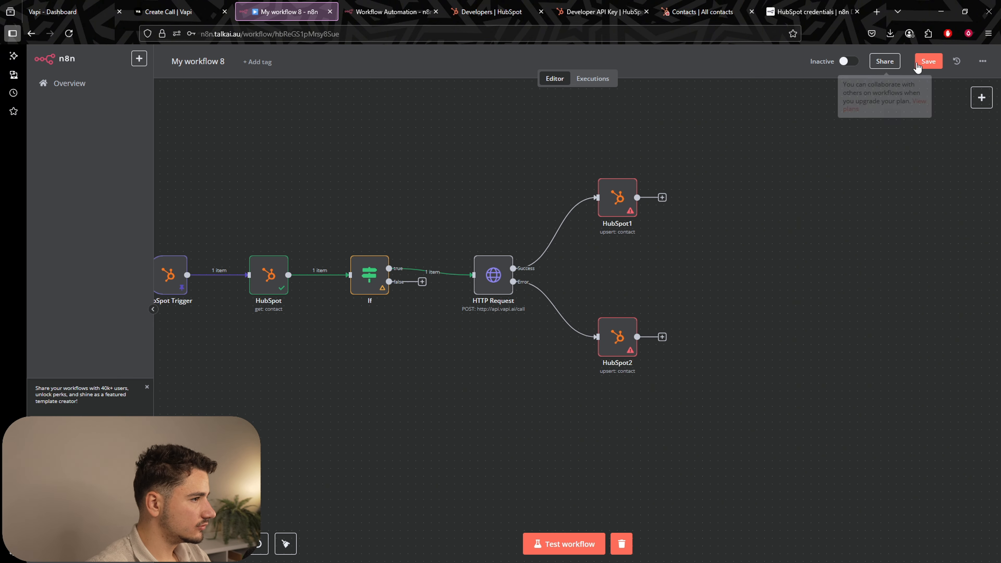
pyautogui.click(929, 61)
pyautogui.moveTo(671, 271); pyautogui.dragTo(760, 257)
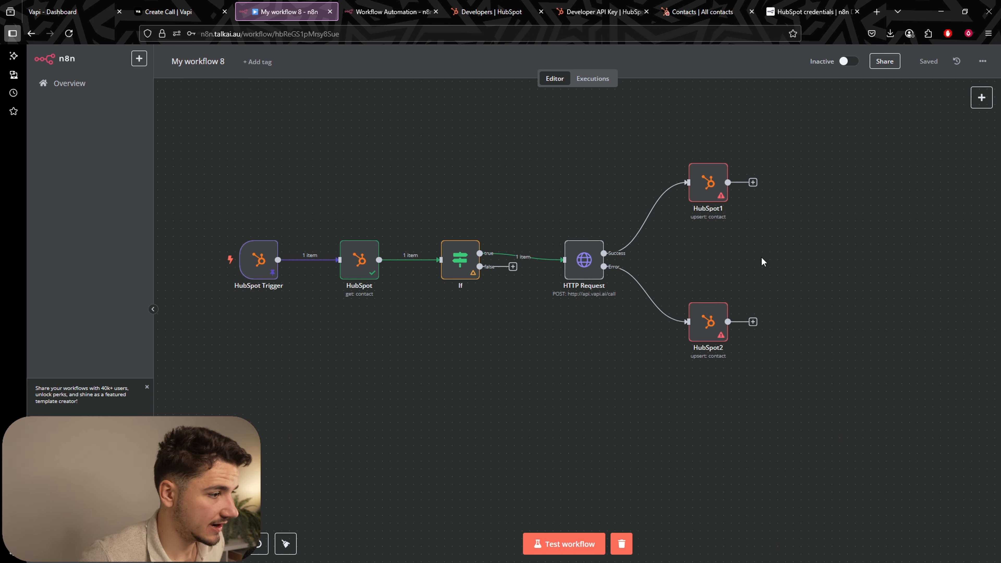
# Check the HTTP Request's Bearer authorization header, then switch to the Webhook-only workflow.
pyautogui.click(584, 264)
pyautogui.doubleClick(584, 263)
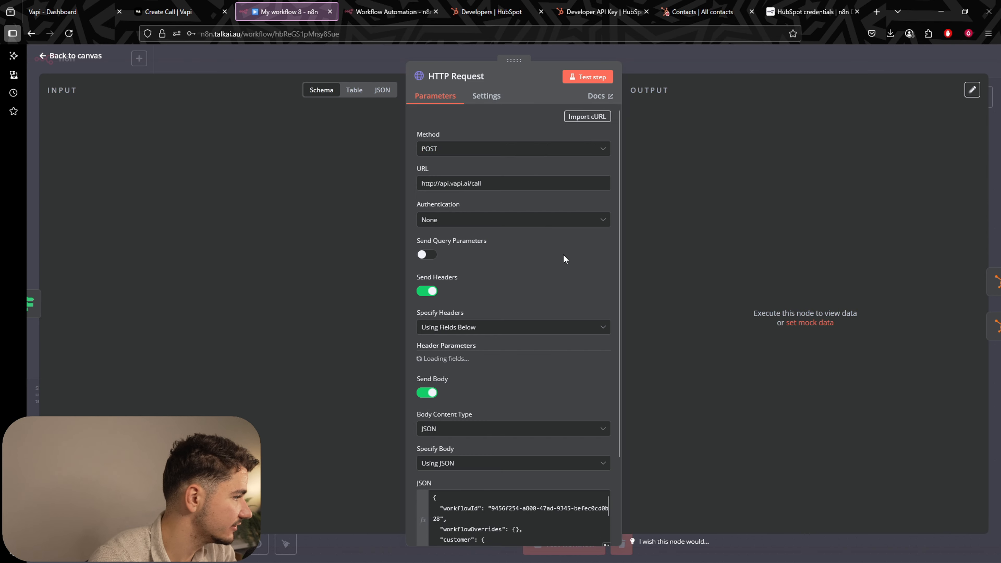
pyautogui.scroll(-3, 565, 253)
pyautogui.click(521, 274)
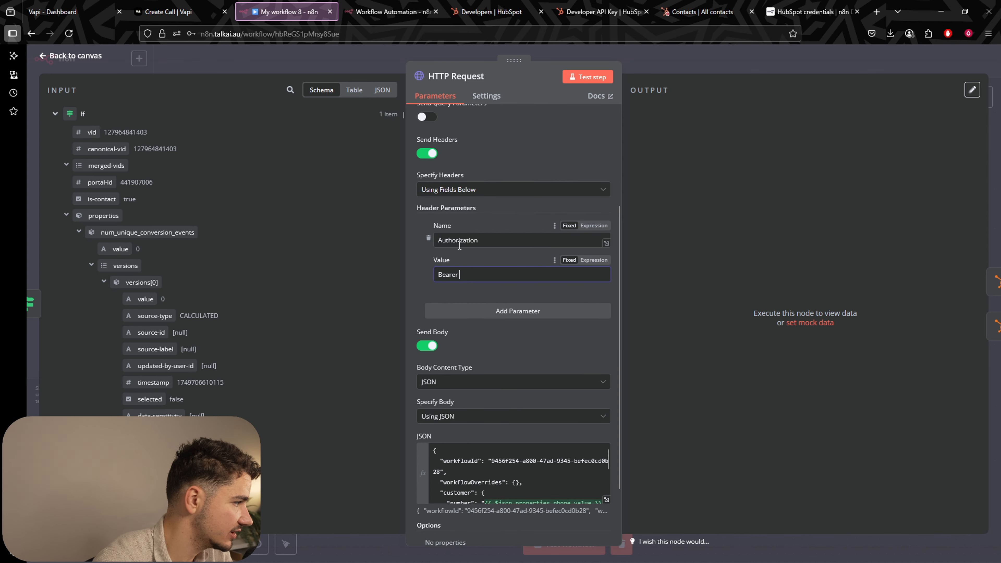
pyautogui.scroll(-2, 477, 256)
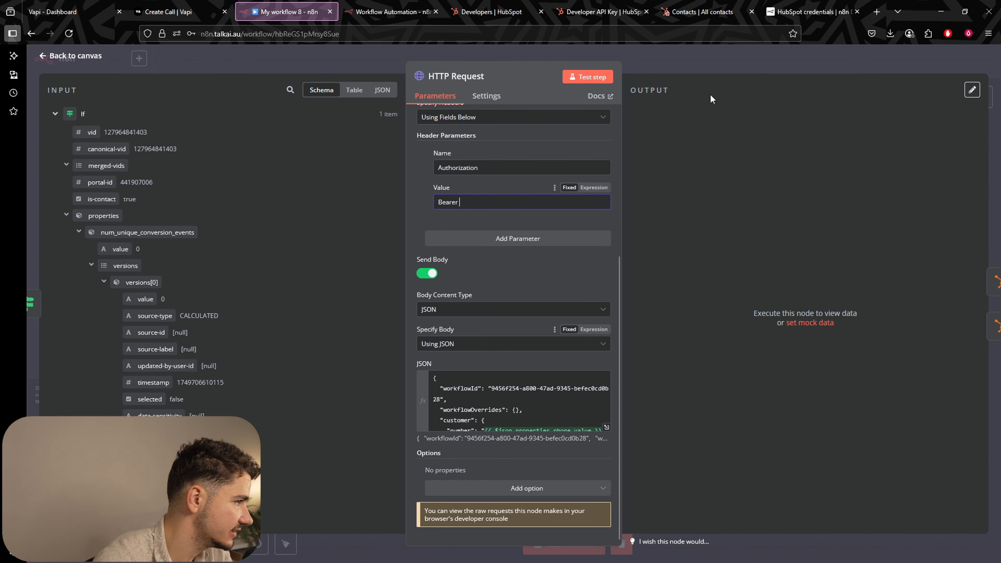
pyautogui.click(716, 55)
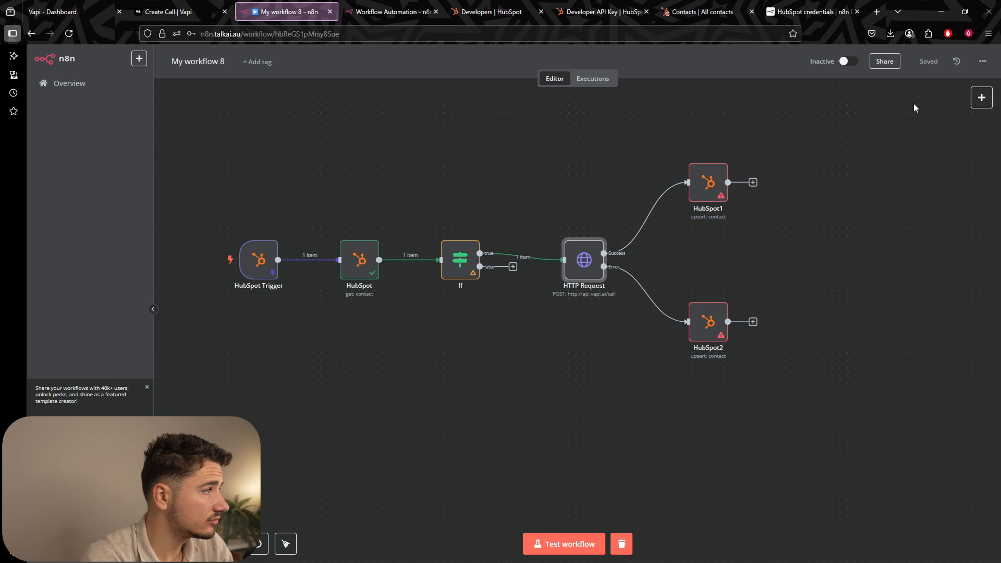
pyautogui.hotkey('ctrl', 'Tab')
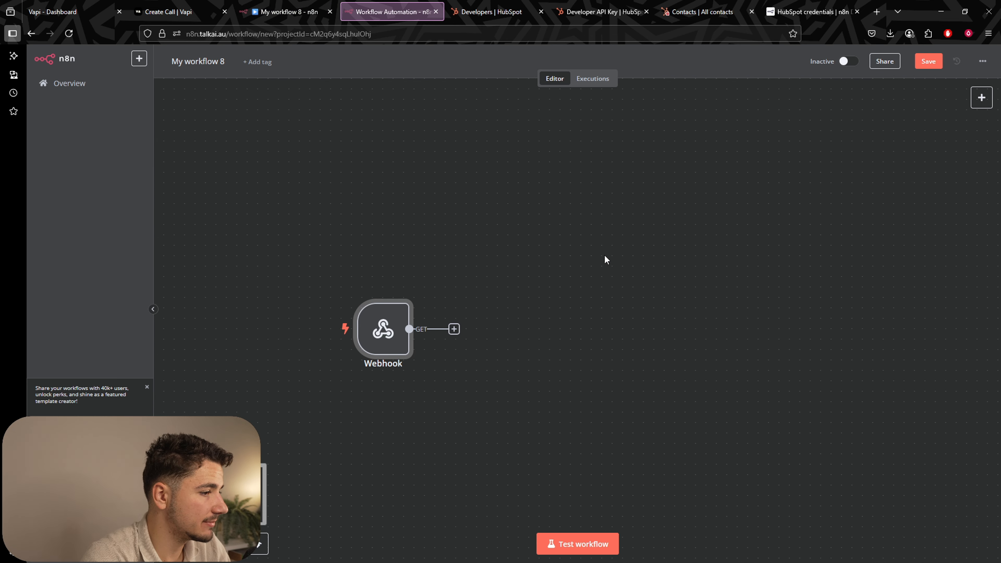
pyautogui.scroll(-4, 606, 260)
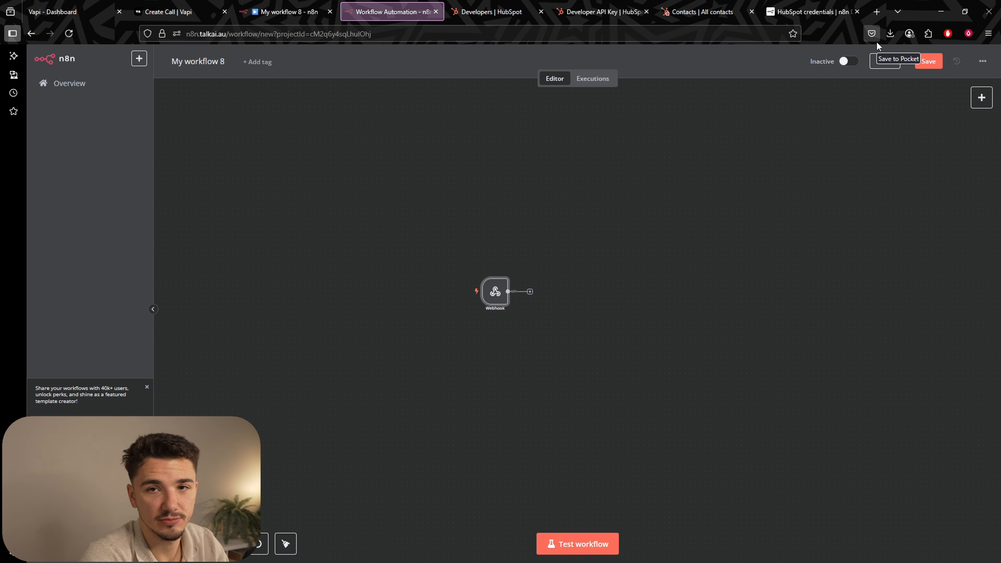
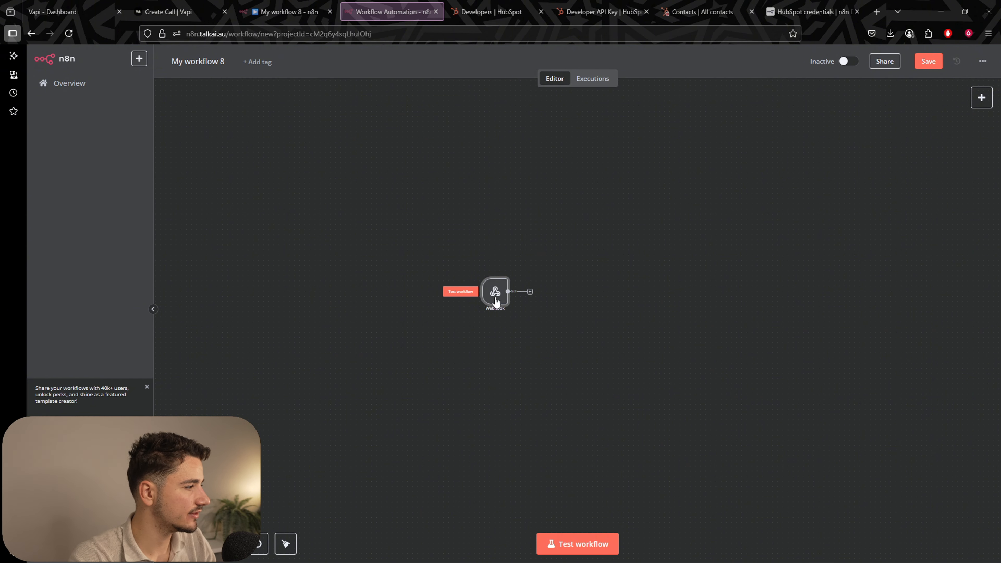
# Switch to the separate workflow tab that holds only a Webhook trigger node.
pyautogui.scroll(5, 489, 309)
pyautogui.scroll(-2, 500, 347)
pyautogui.scroll(-3, 498, 341)
pyautogui.hscroll(-5, 492, 322)
pyautogui.hscroll(1, 631, 324)
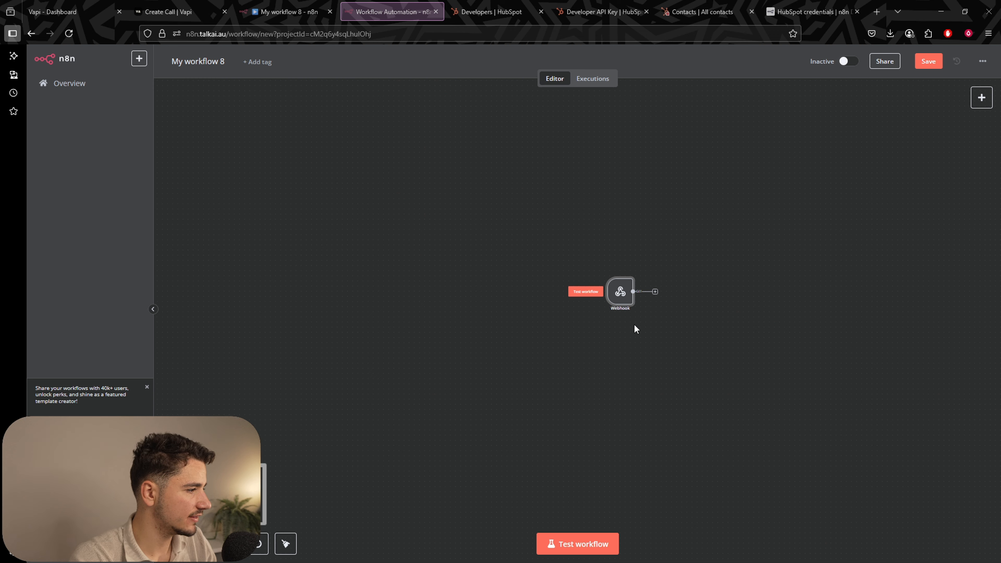
pyautogui.scroll(4, 623, 310)
pyautogui.scroll(-2, 624, 310)
pyautogui.scroll(5, 632, 347)
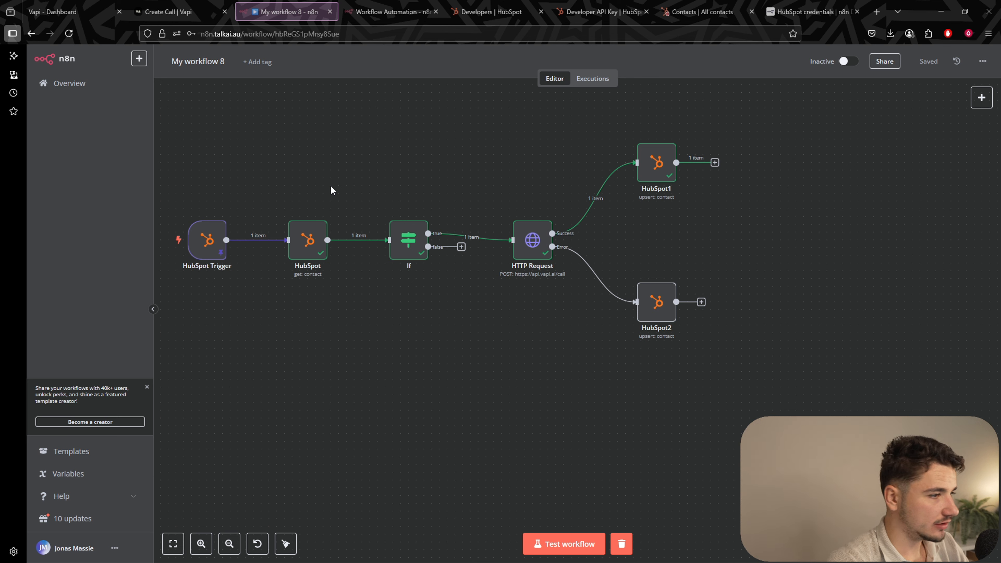
pyautogui.moveTo(220, 261)
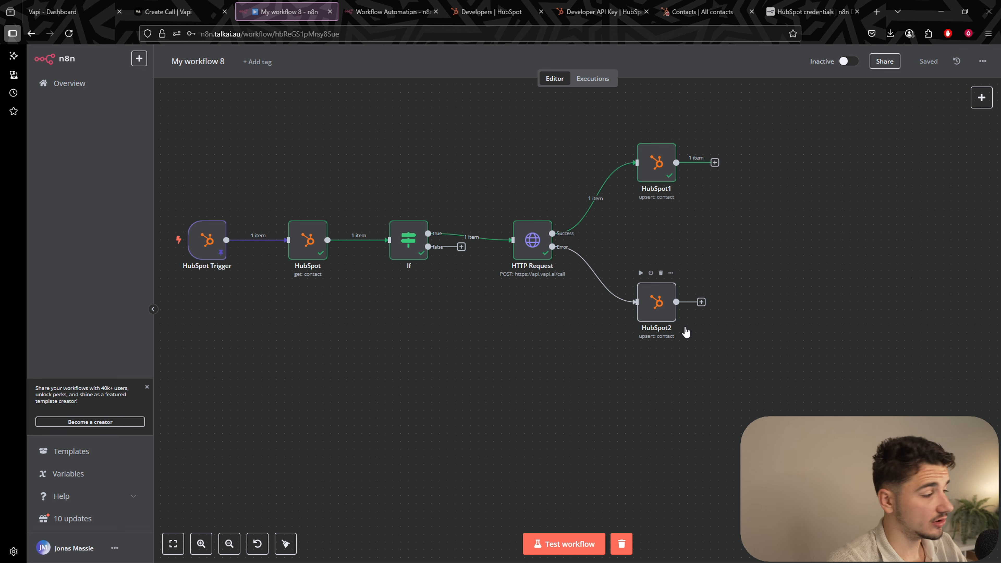
pyautogui.hotkey('ctrl', 'Tab')
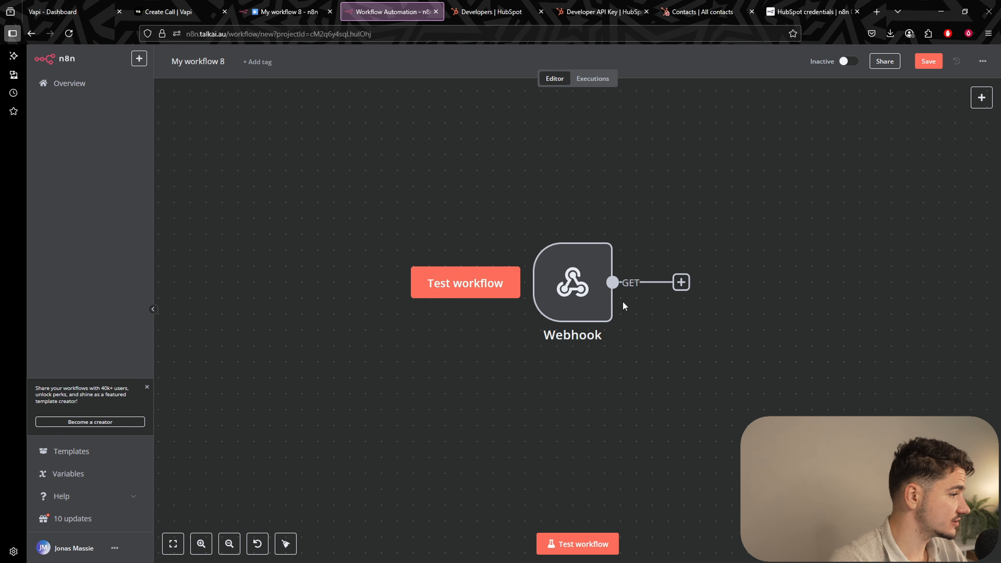
pyautogui.scroll(-3, 556, 282)
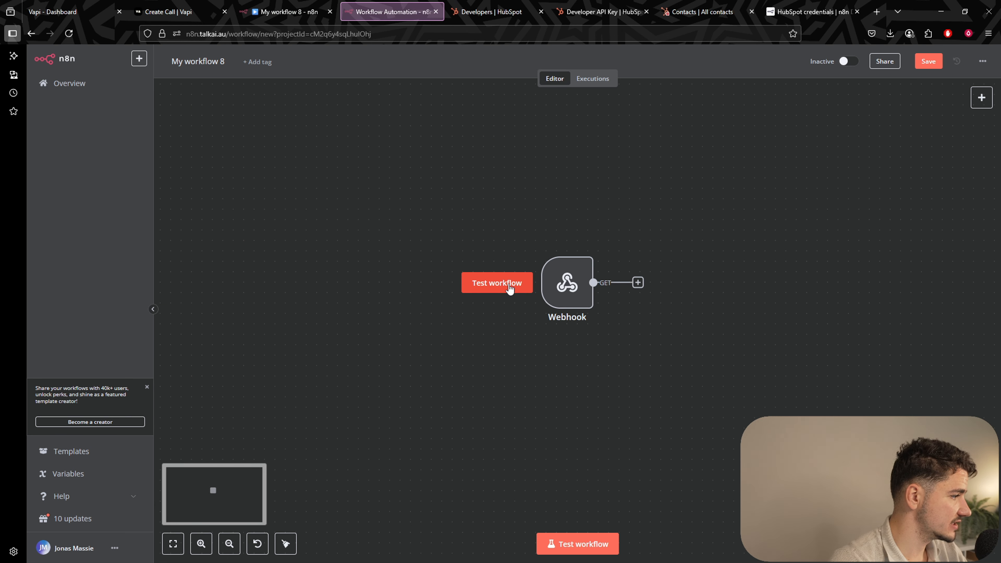
pyautogui.scroll(1, 575, 264)
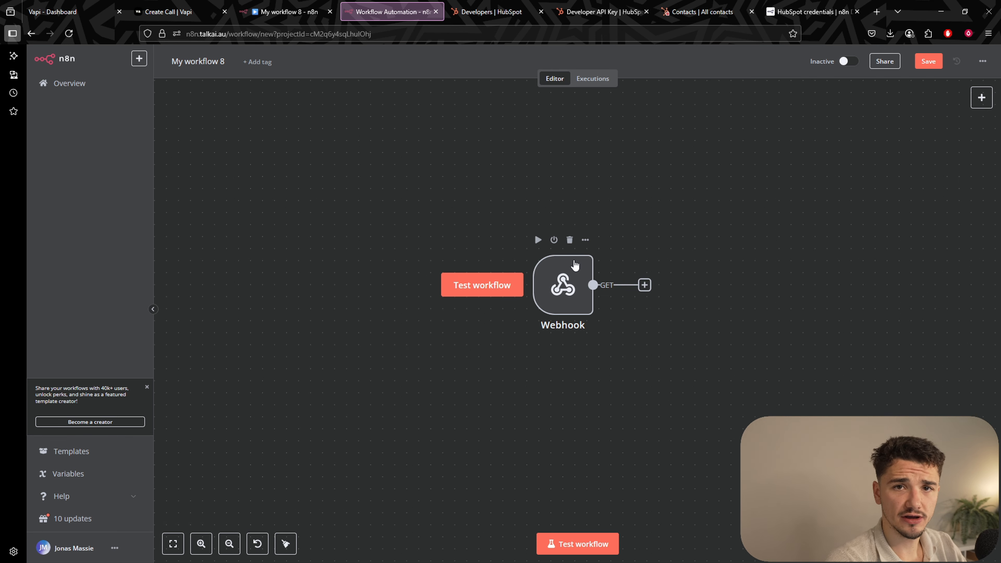
# Copy the Webhook node's Production URL and activate the Webhook workflow.
pyautogui.doubleClick(575, 265)
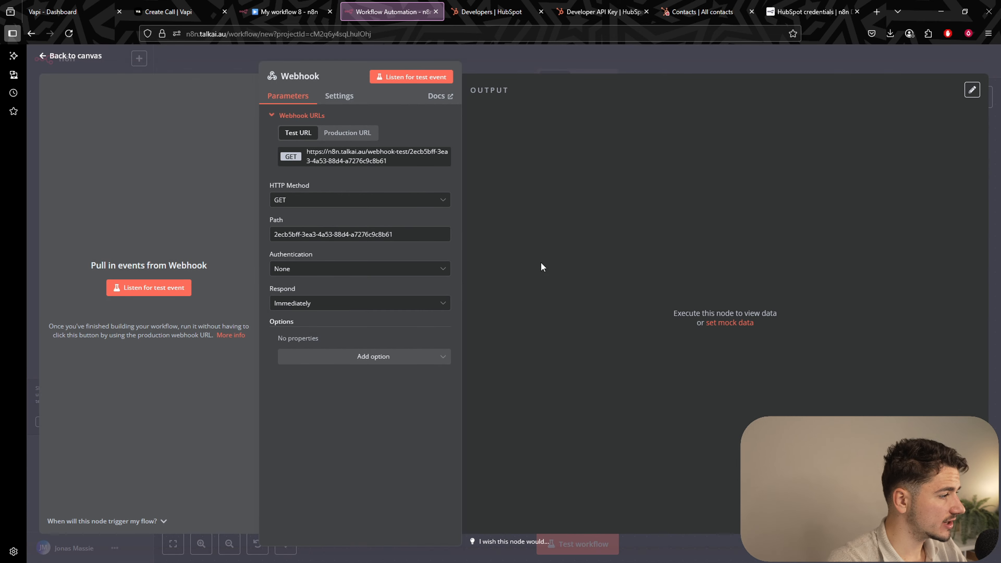
pyautogui.click(346, 133)
pyautogui.click(569, 74)
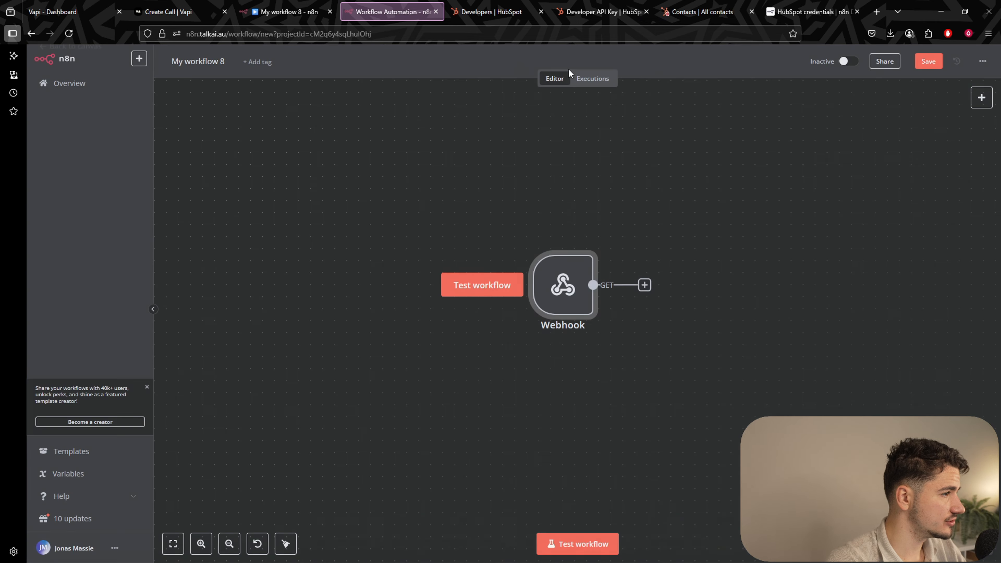
pyautogui.click(849, 61)
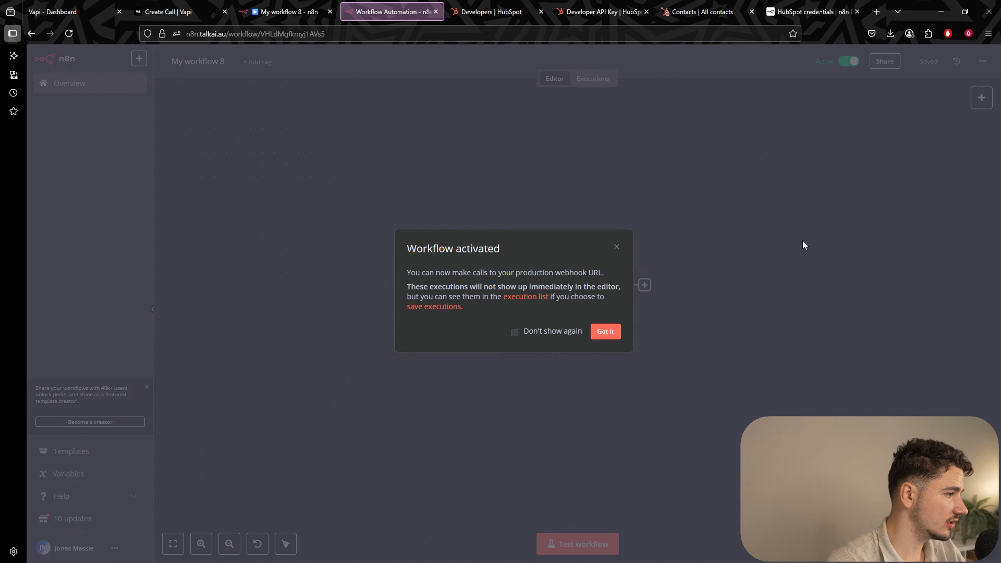
pyautogui.click(607, 334)
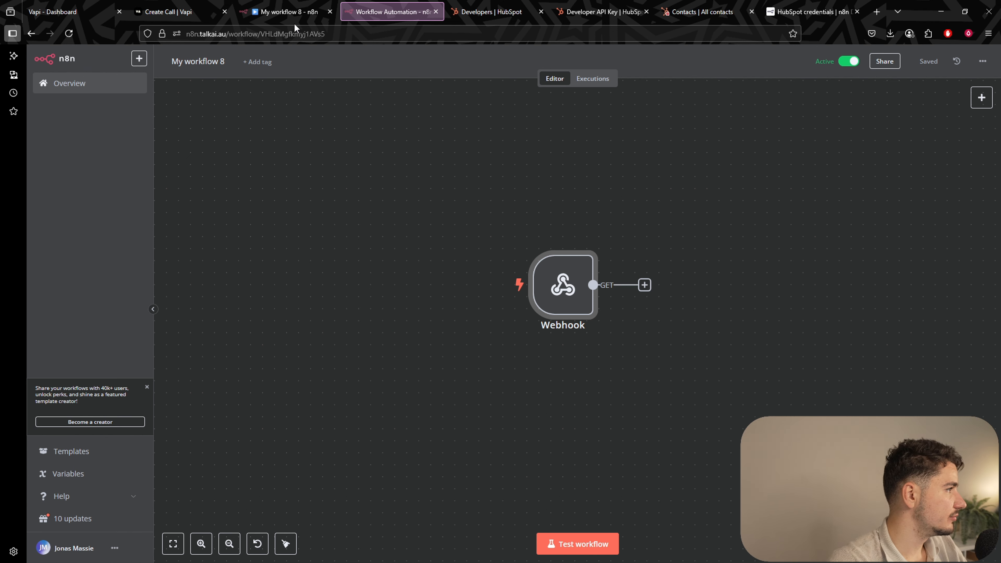
# Paste the n8n production webhook URL into Vapi's organization Server URL and save.
pyautogui.click(294, 14)
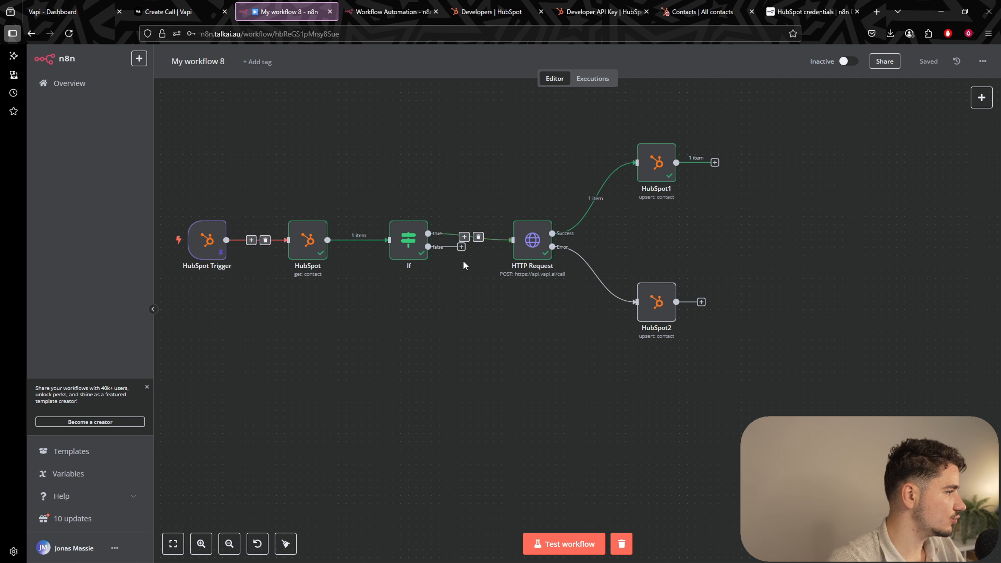
pyautogui.click(408, 15)
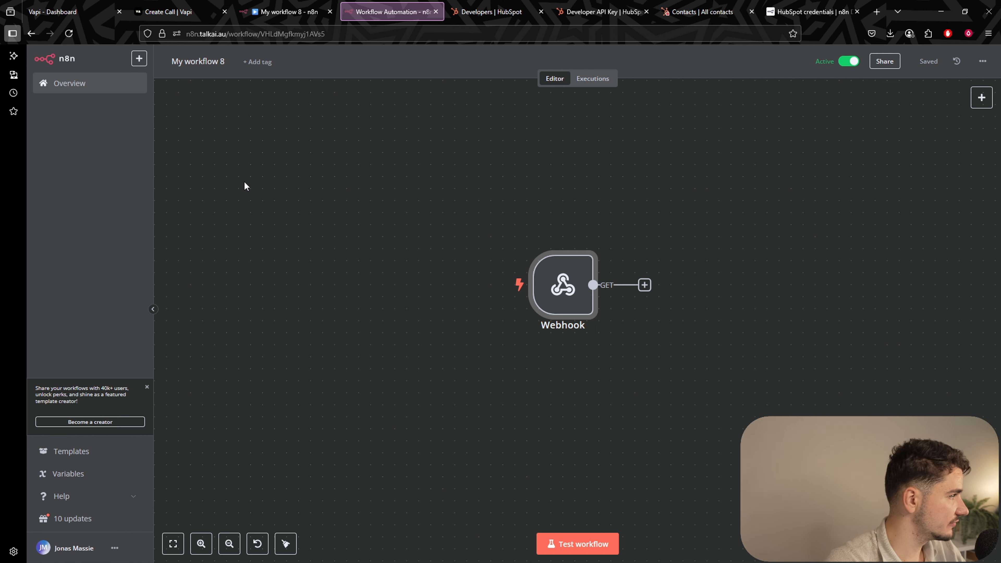
pyautogui.click(71, 12)
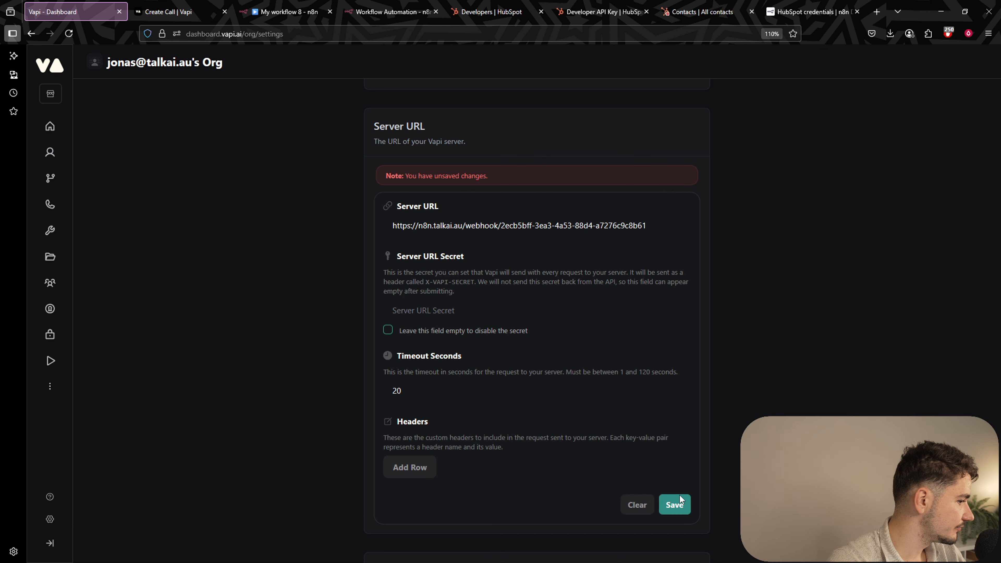
pyautogui.click(676, 503)
# Run a test of the HubSpot-to-Vapi call workflow.
pyautogui.click(264, 14)
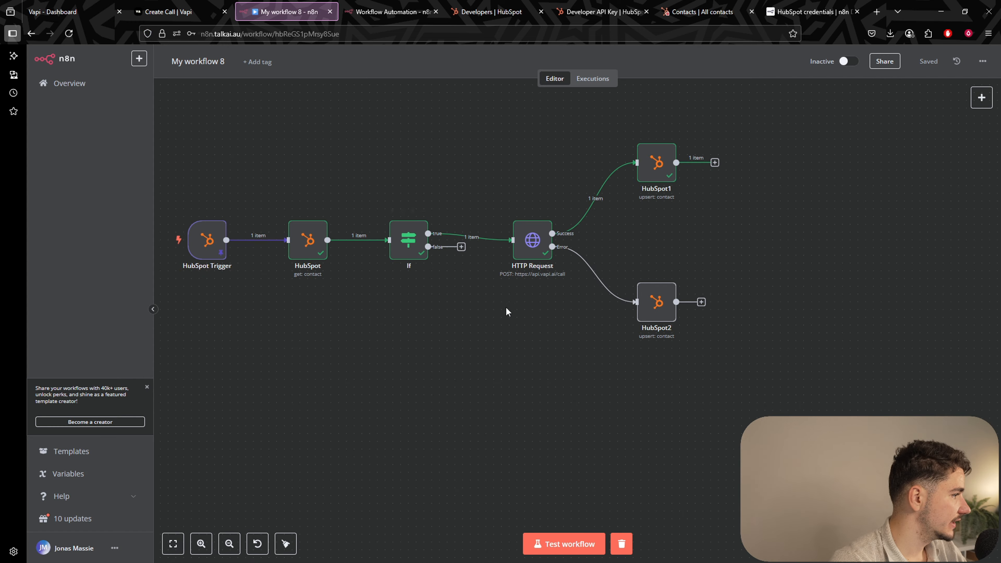
pyautogui.hscroll(-1, 165, 219)
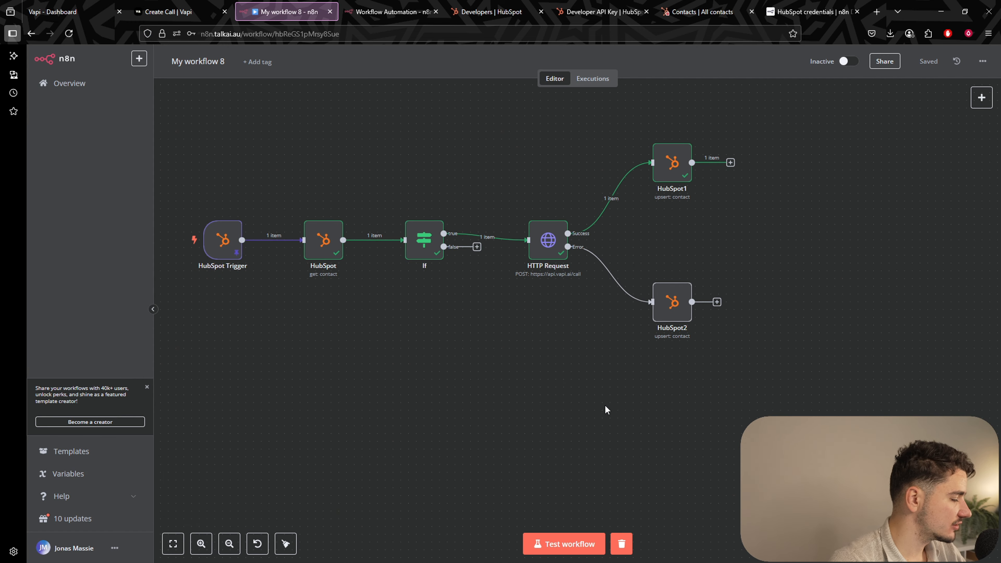
pyautogui.click(563, 544)
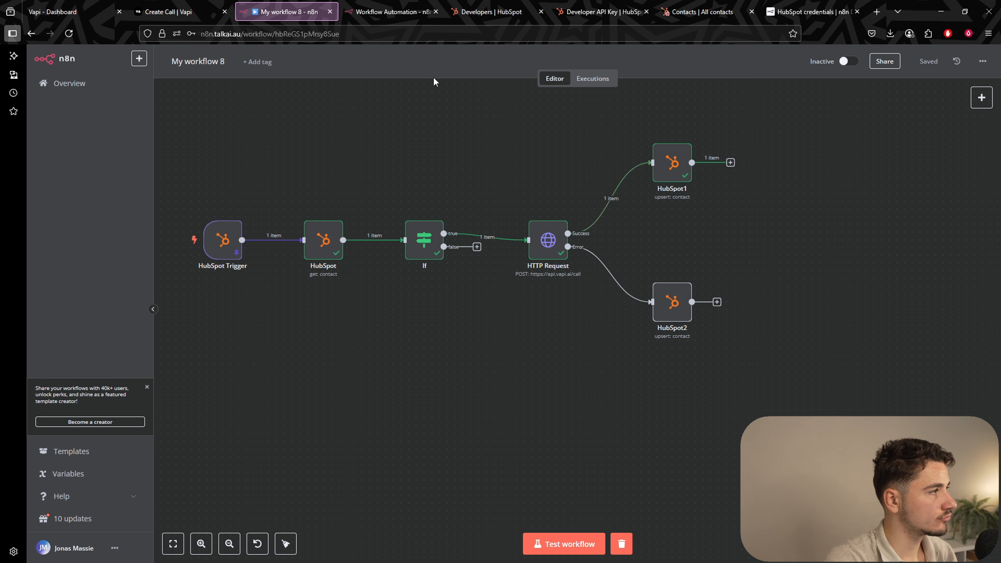
# Reload the Webhook workflow's Executions list to check for runs, then return to the call workflow.
pyautogui.click(388, 12)
pyautogui.click(602, 83)
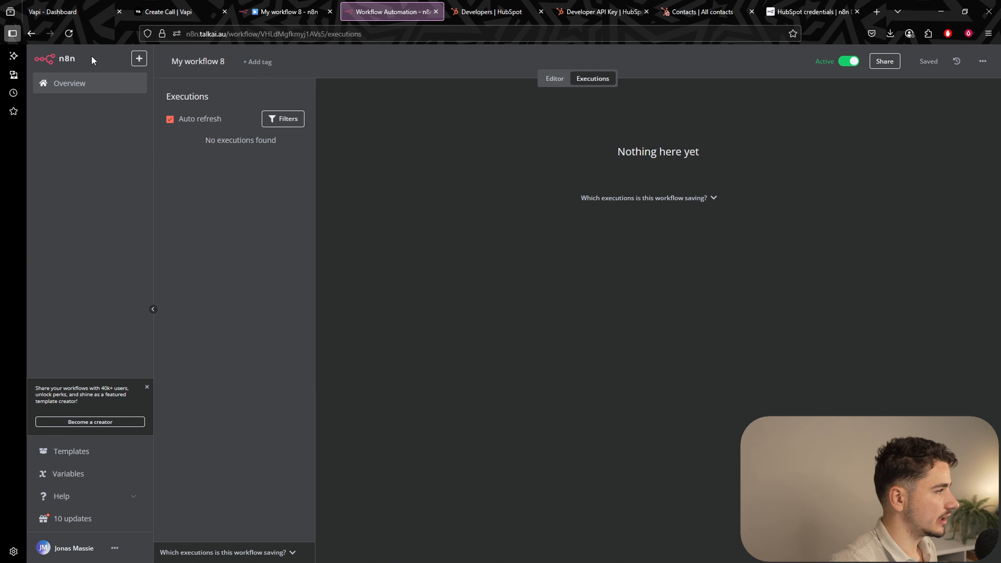
pyautogui.click(69, 34)
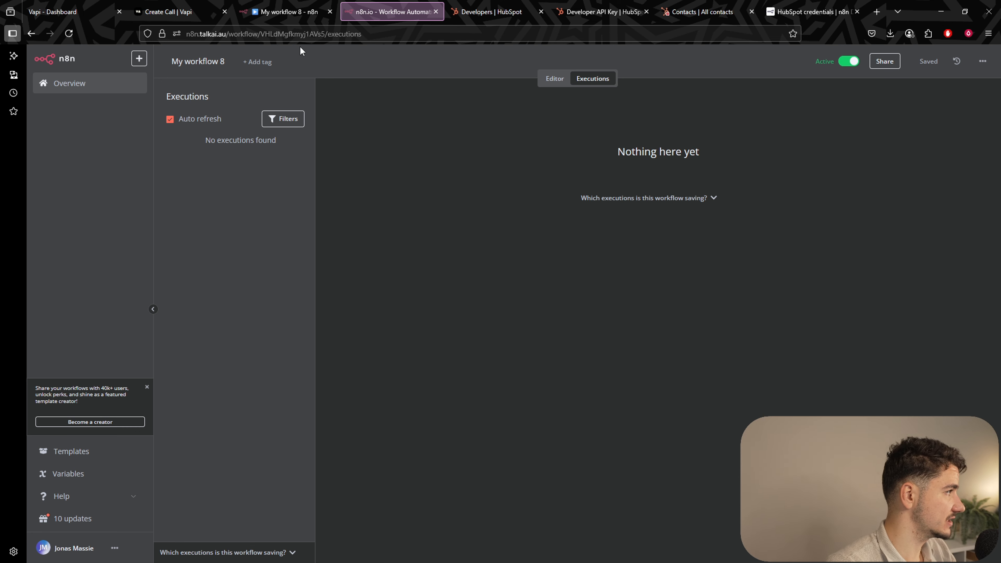
pyautogui.click(280, 14)
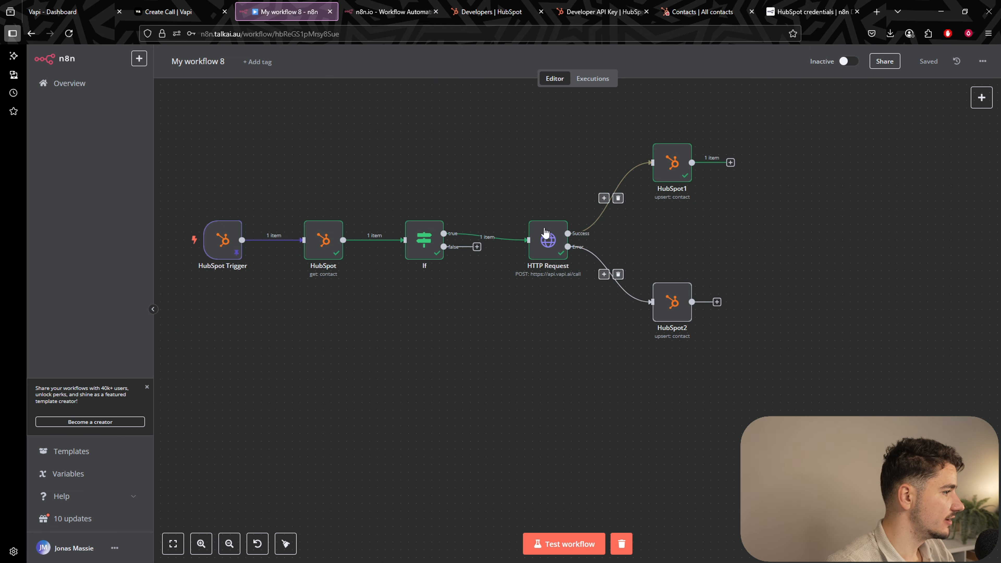
# In HubSpot1, browse the incoming data from the If and HubSpot nodes as JSON, table and schema.
pyautogui.doubleClick(664, 166)
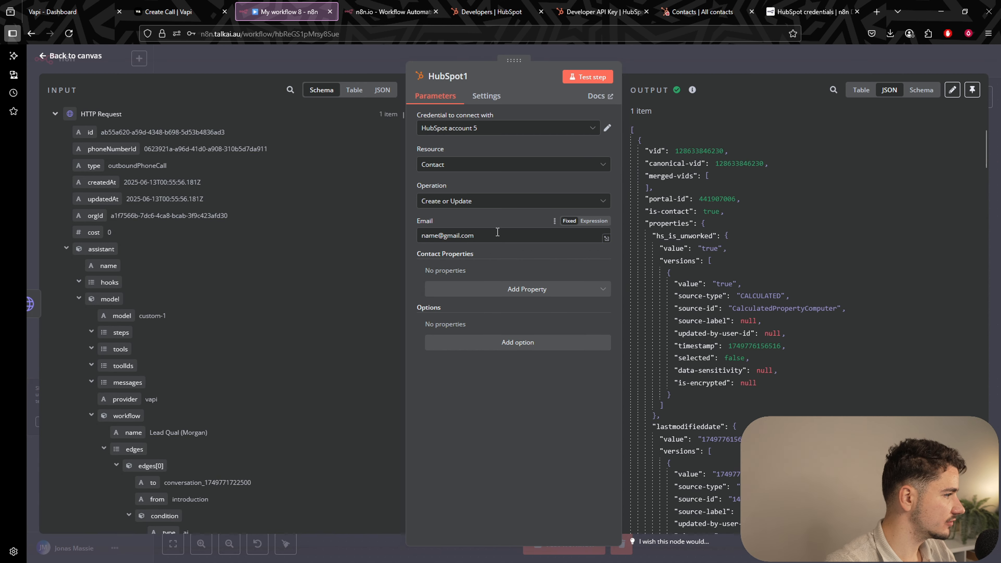
pyautogui.moveTo(475, 235); pyautogui.dragTo(420, 235)
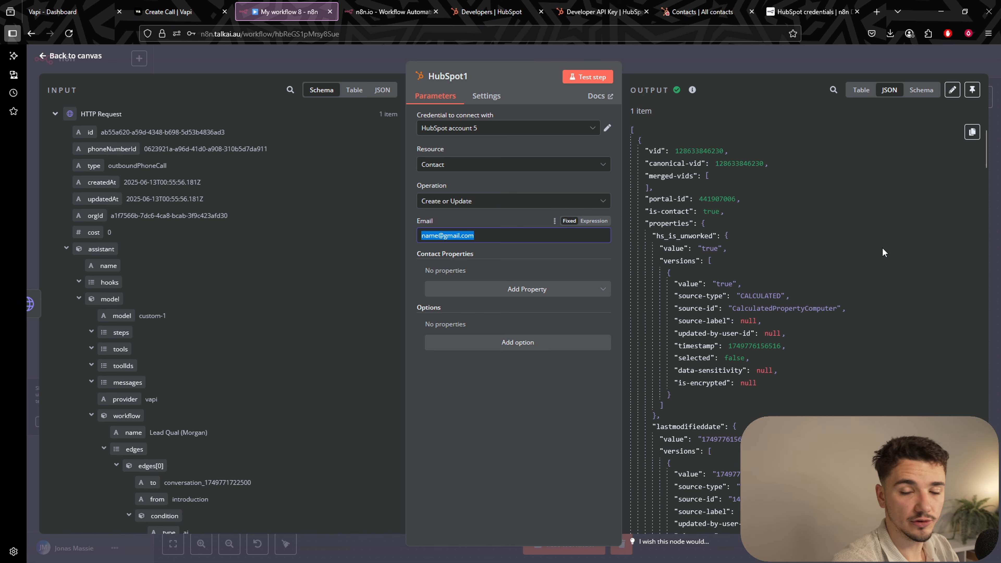
pyautogui.scroll(-12, 154, 248)
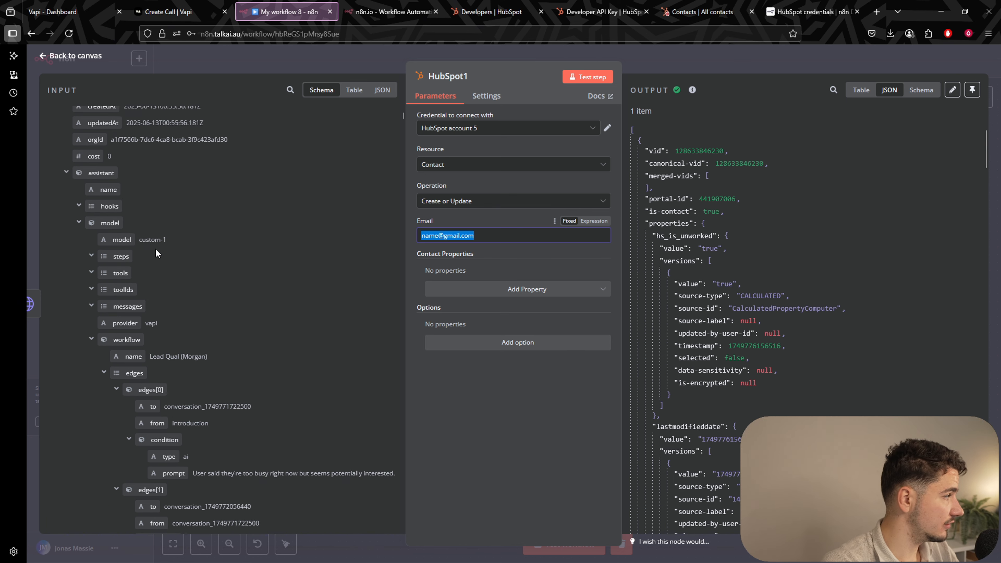
pyautogui.scroll(-10, 276, 315)
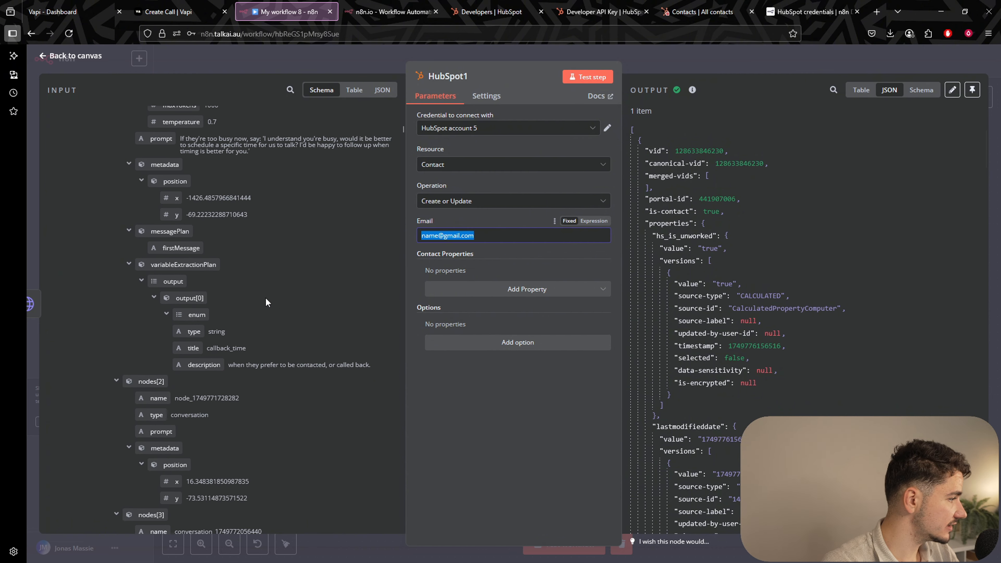
pyautogui.scroll(-15, 271, 202)
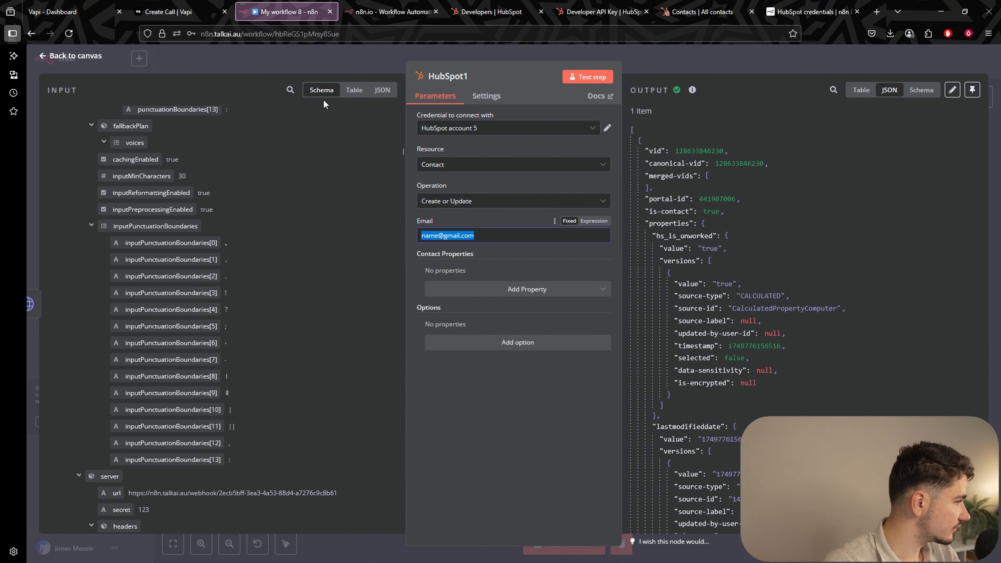
pyautogui.scroll(-15, 284, 265)
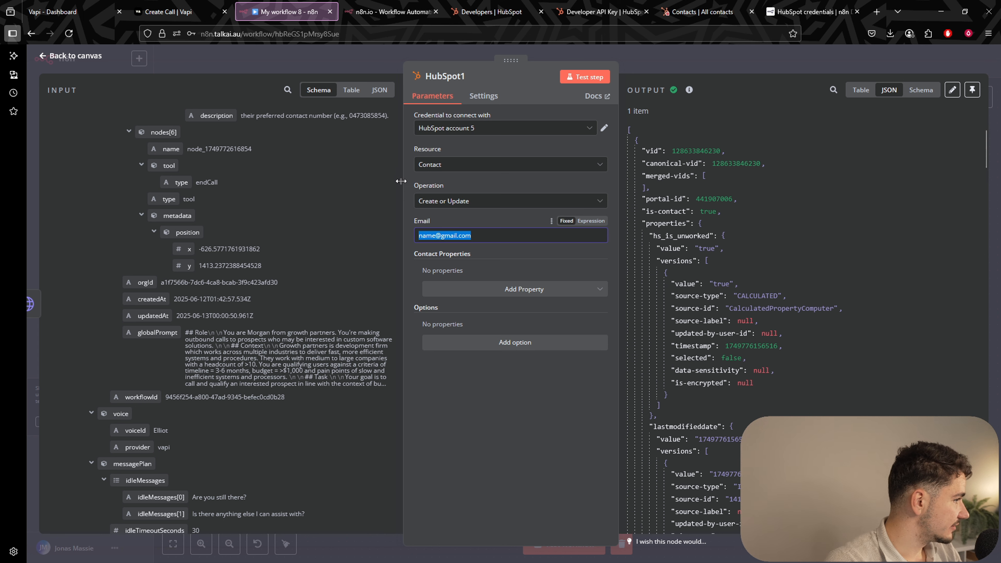
pyautogui.click(378, 91)
pyautogui.click(351, 92)
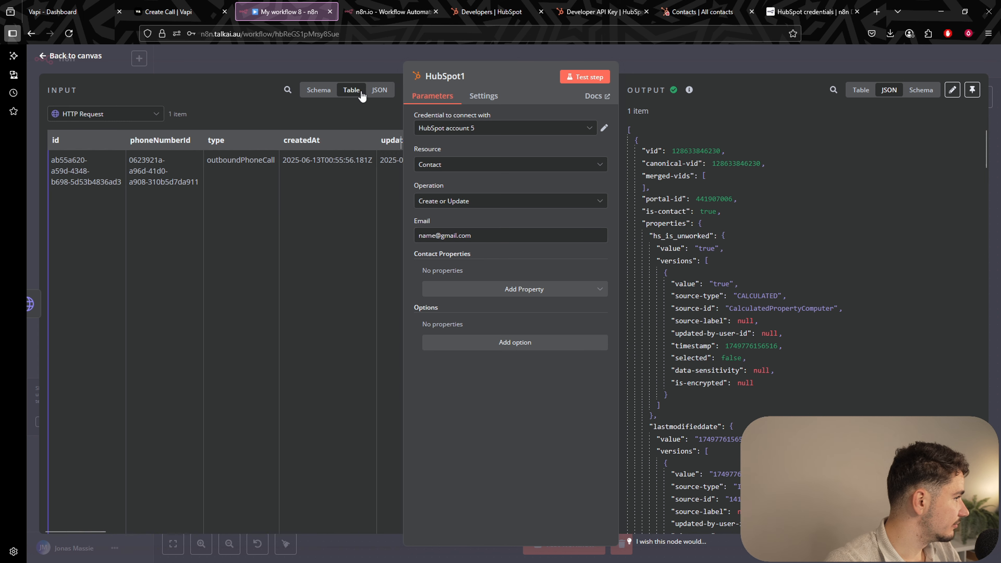
pyautogui.click(134, 114)
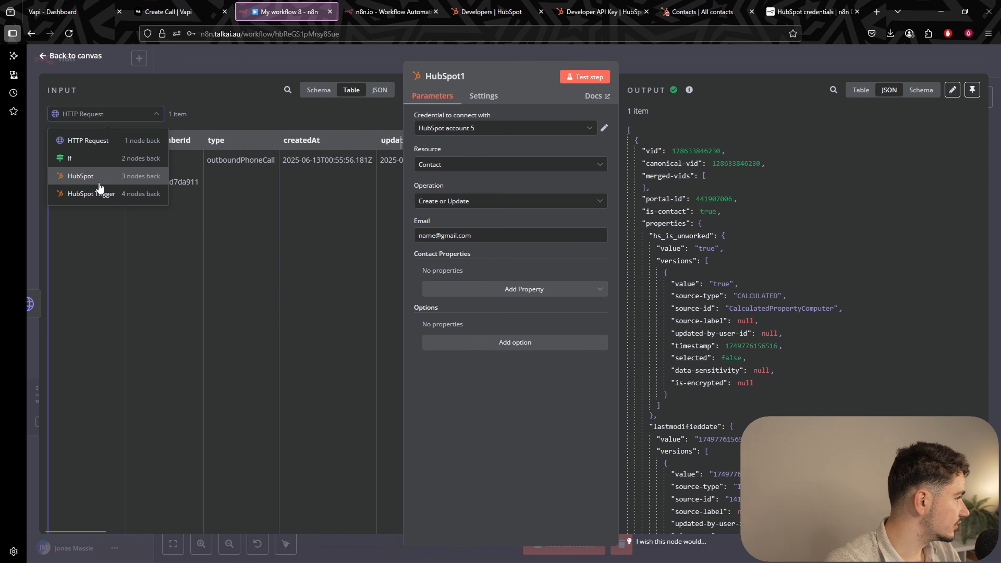
pyautogui.click(105, 158)
pyautogui.click(102, 115)
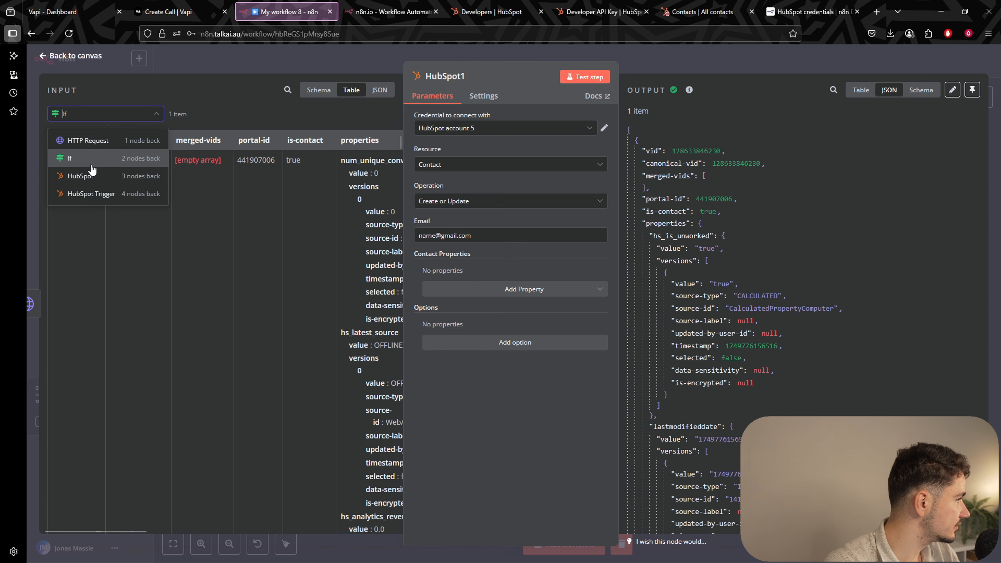
pyautogui.click(84, 174)
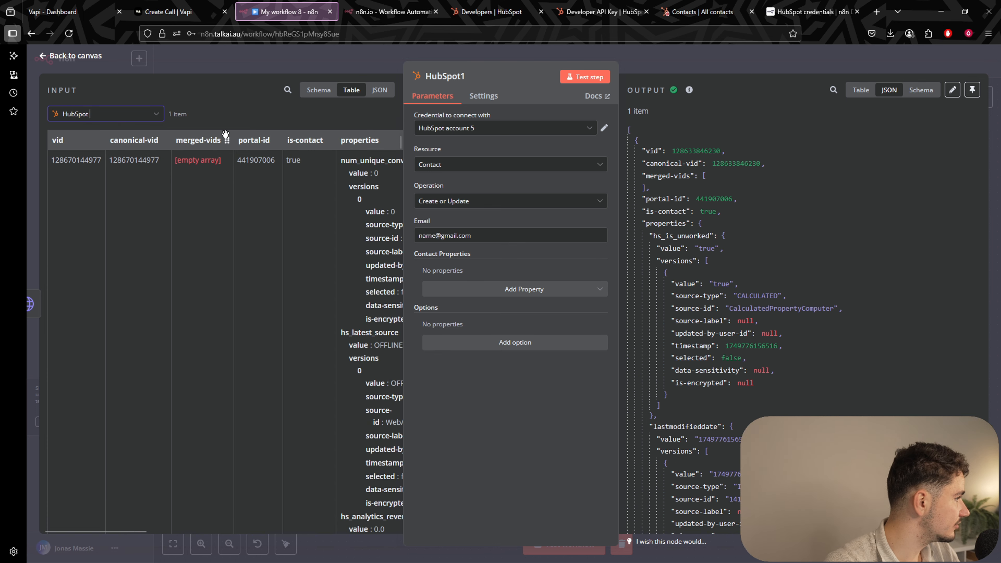
pyautogui.click(318, 90)
pyautogui.scroll(-10, 264, 191)
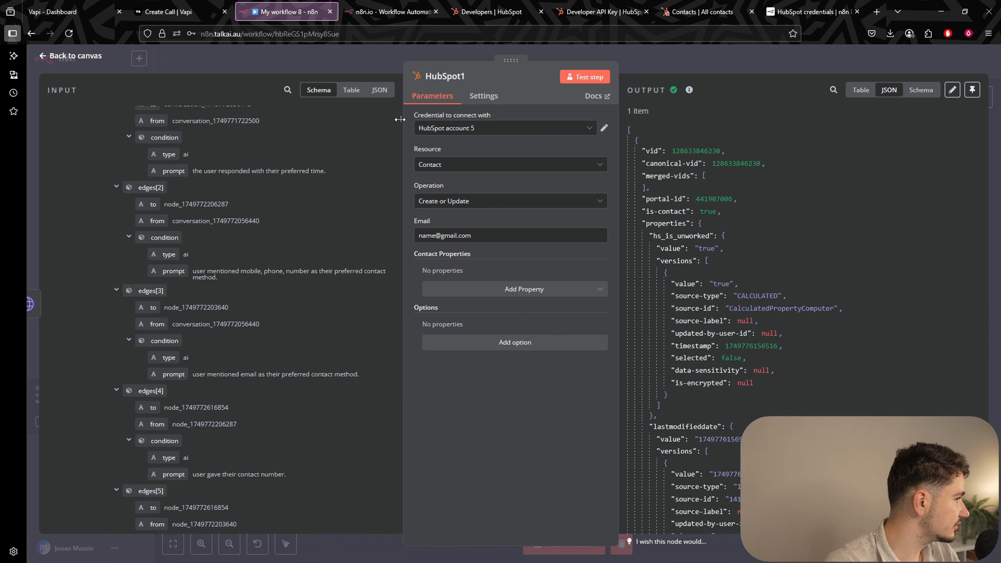
pyautogui.scroll(10, 169, 174)
pyautogui.click(56, 115)
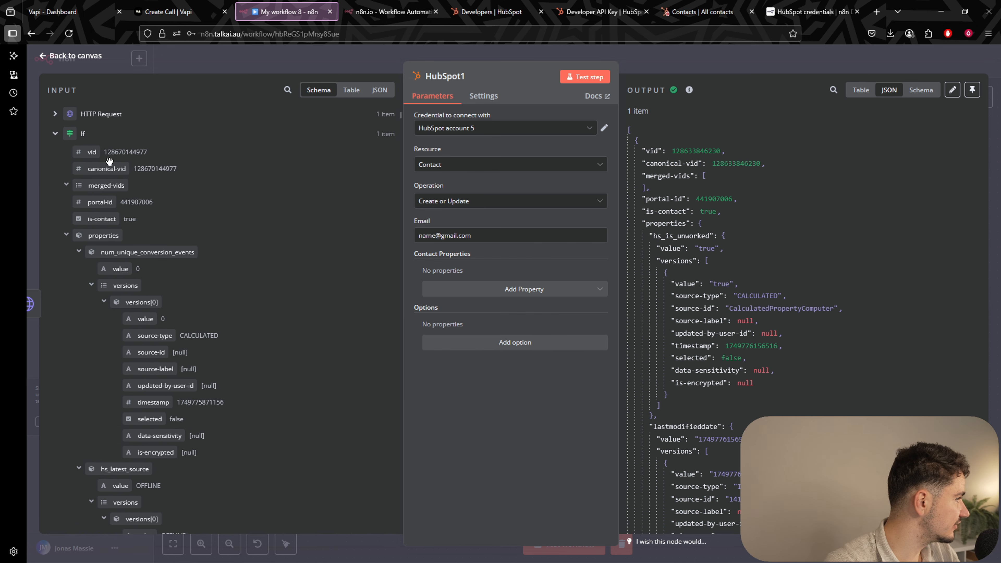
pyautogui.click(55, 134)
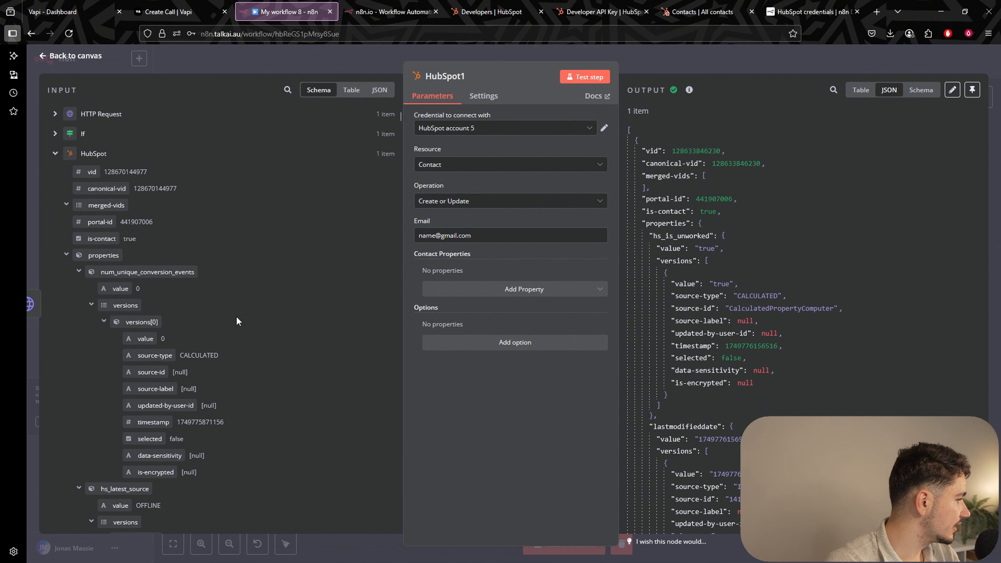
# Map the If node's email into HubSpot1's Email field, replacing the placeholder, and save.
pyautogui.scroll(-8, 226, 321)
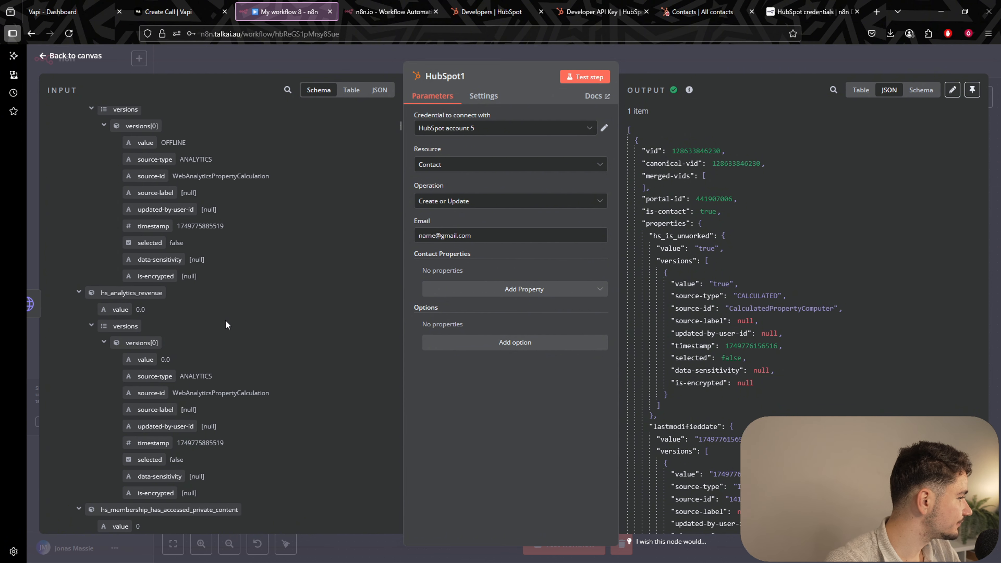
pyautogui.click(288, 90)
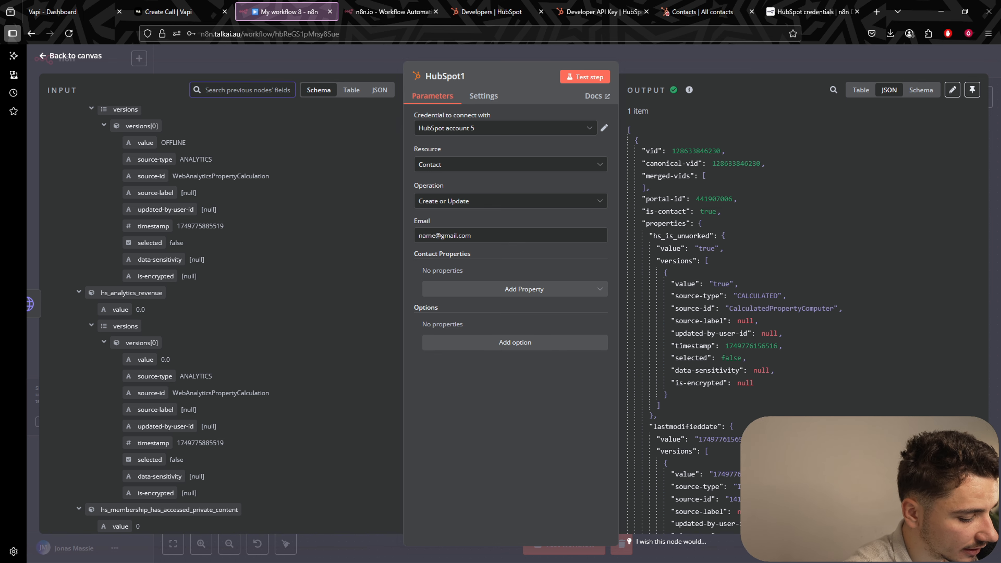
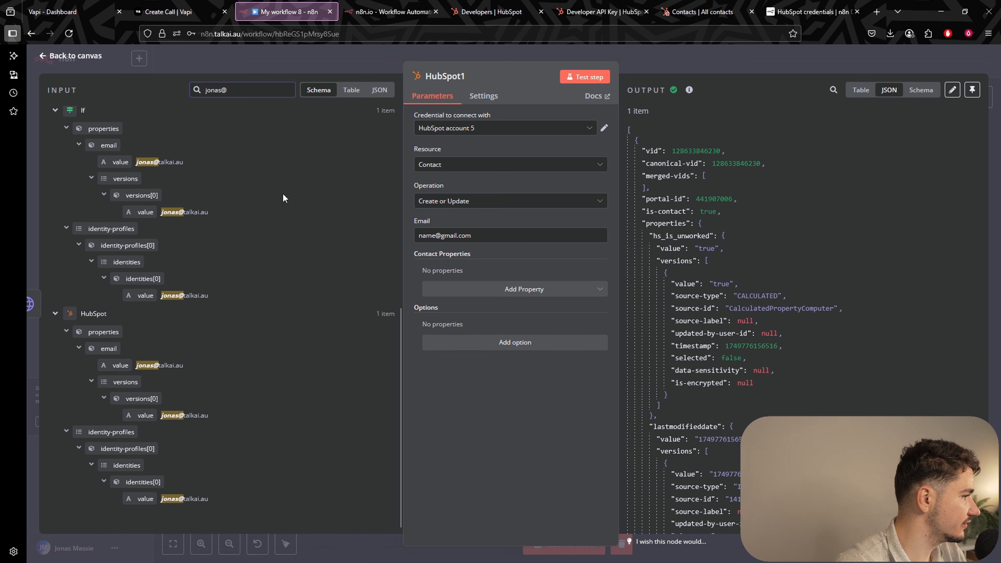
pyautogui.moveTo(121, 162); pyautogui.dragTo(411, 238)
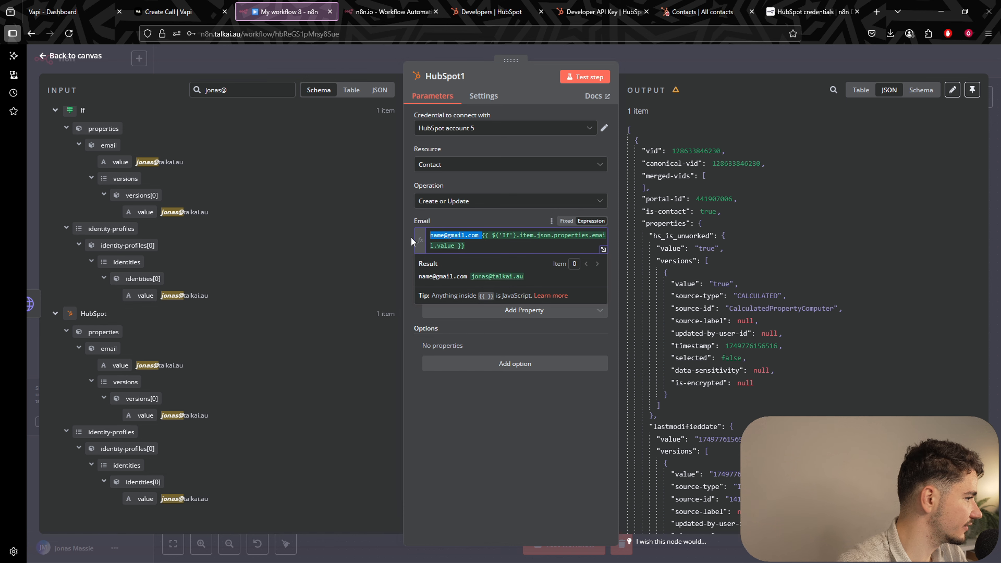
pyautogui.press('BackSpace')
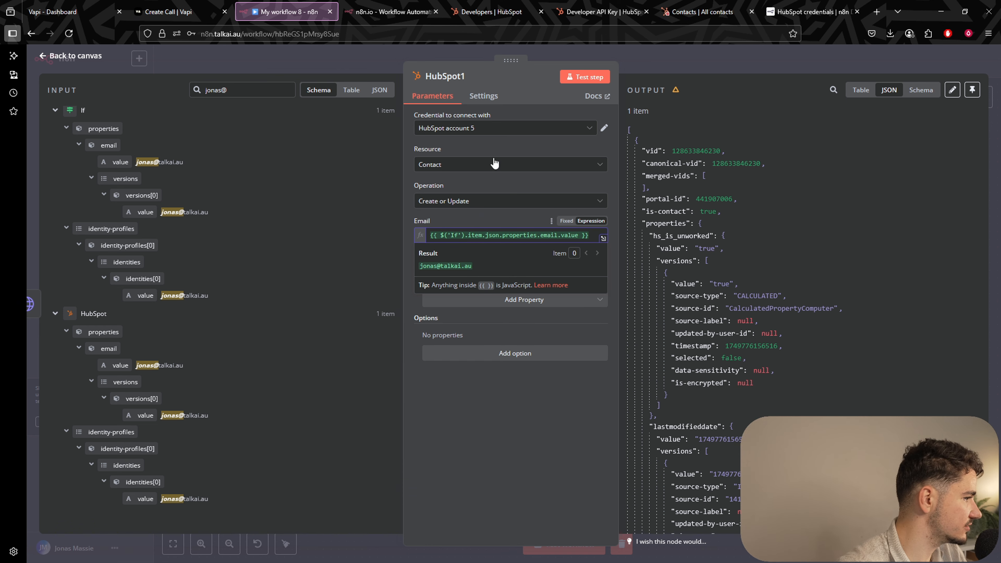
pyautogui.click(739, 68)
pyautogui.click(927, 61)
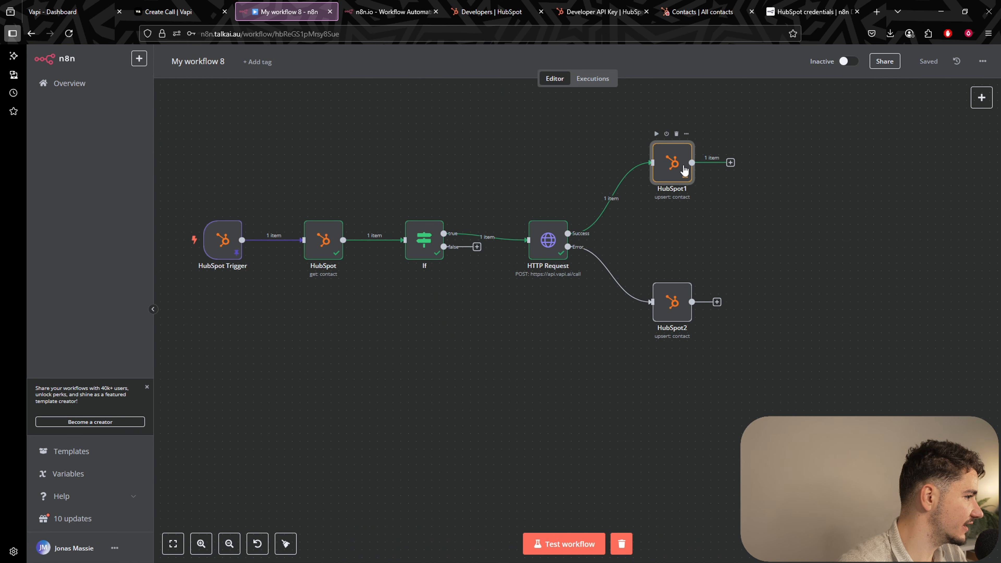
# Copy HubSpot1's Email expression into HubSpot2's Email field as an expression.
pyautogui.doubleClick(684, 173)
pyautogui.tripleClick(512, 238)
pyautogui.hotkey('ctrl', 'c')
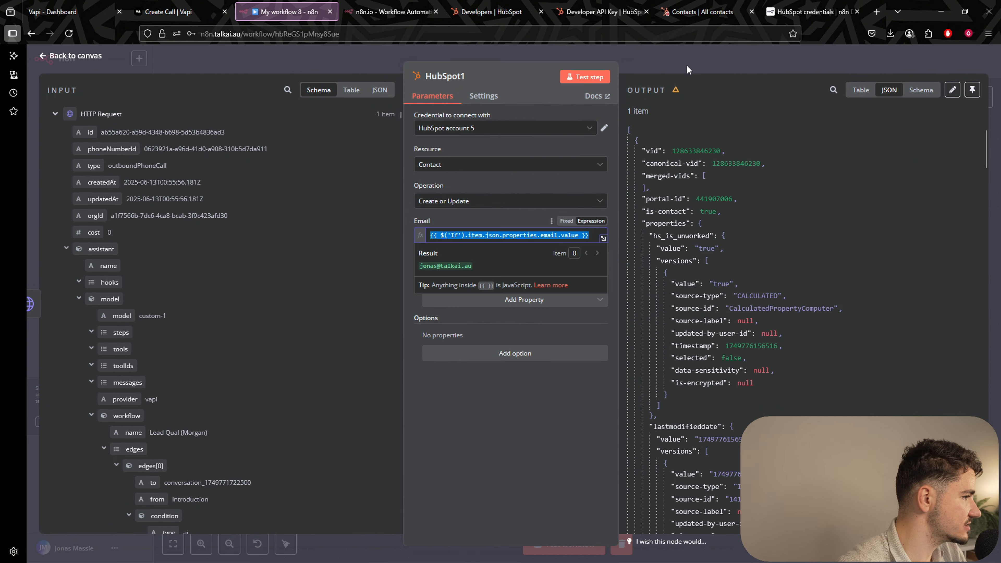
pyautogui.click(687, 66)
pyautogui.doubleClick(671, 312)
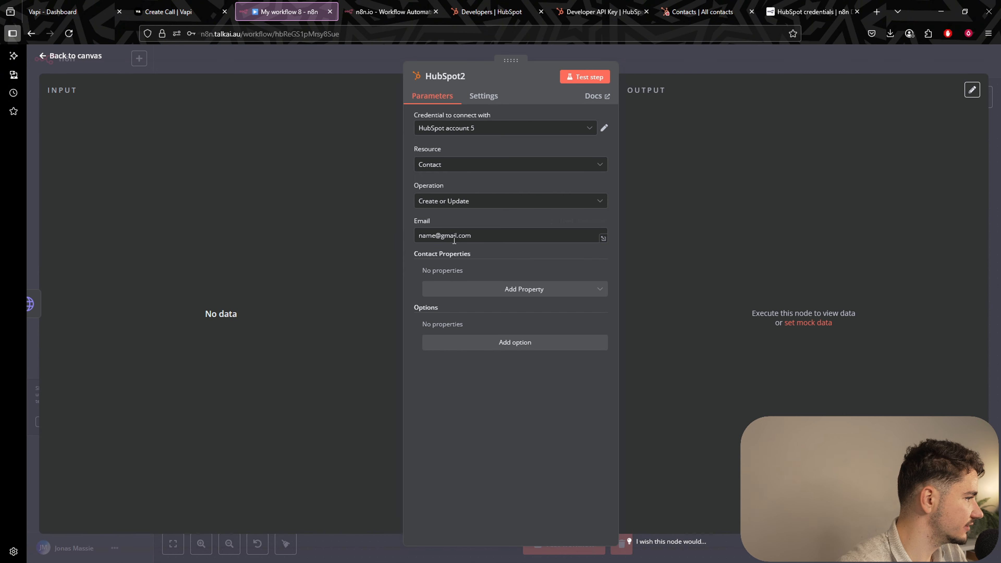
pyautogui.tripleClick(469, 235)
pyautogui.hotkey('ctrl', 'v')
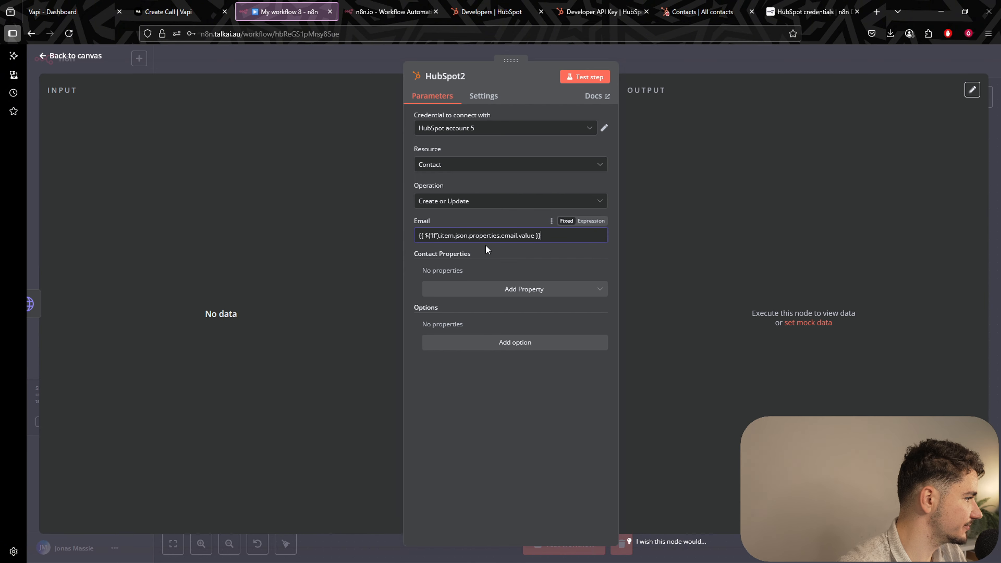
pyautogui.click(591, 221)
pyautogui.click(679, 71)
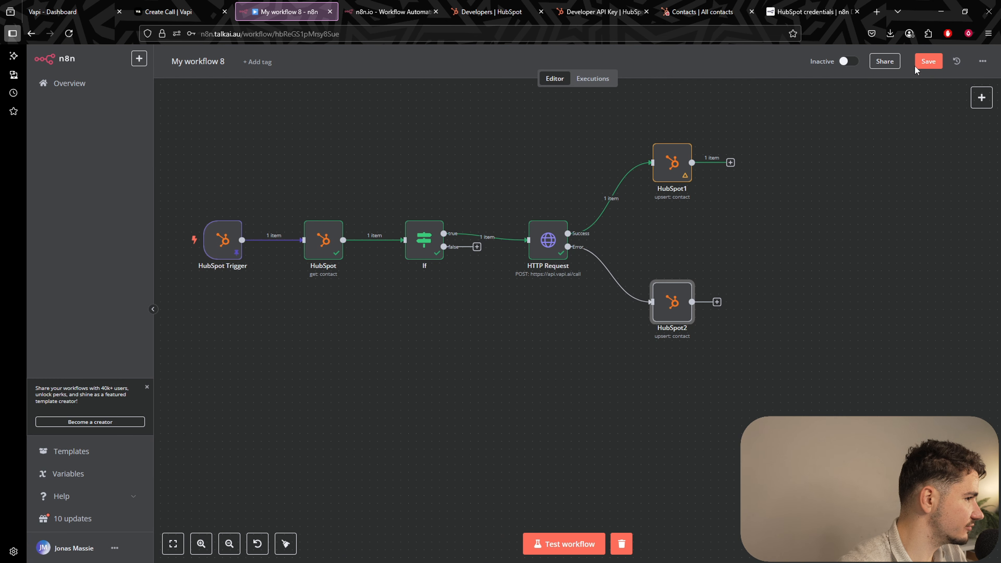
# Add a Lead Status property to HubSpot1 set to In Progress.
pyautogui.hscroll(2, 748, 224)
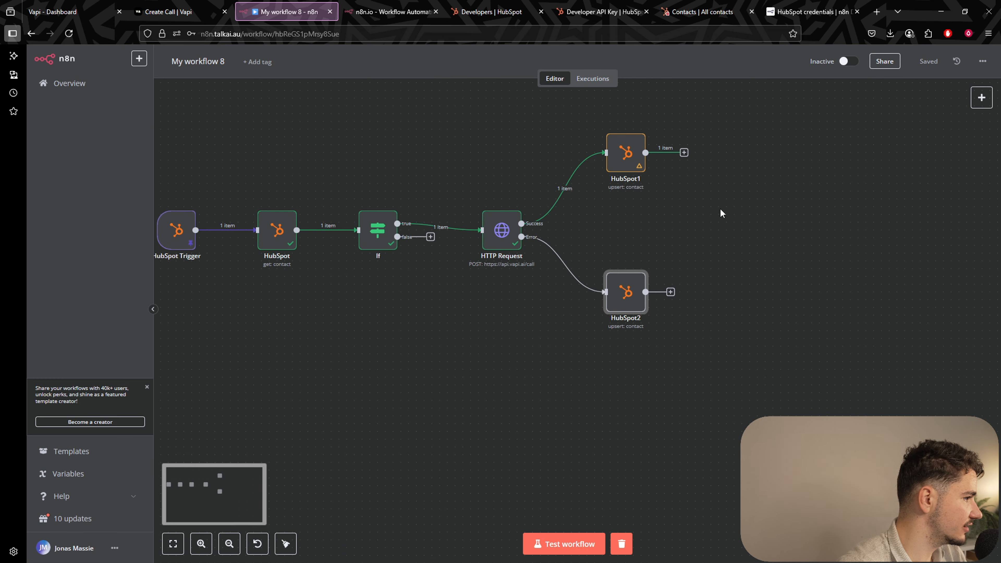
pyautogui.doubleClick(629, 162)
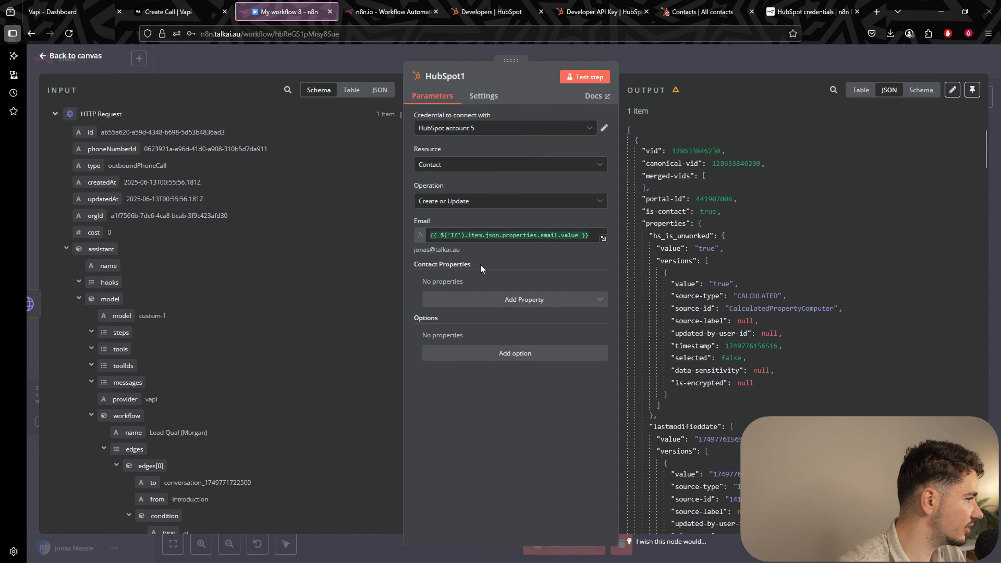
pyautogui.click(583, 304)
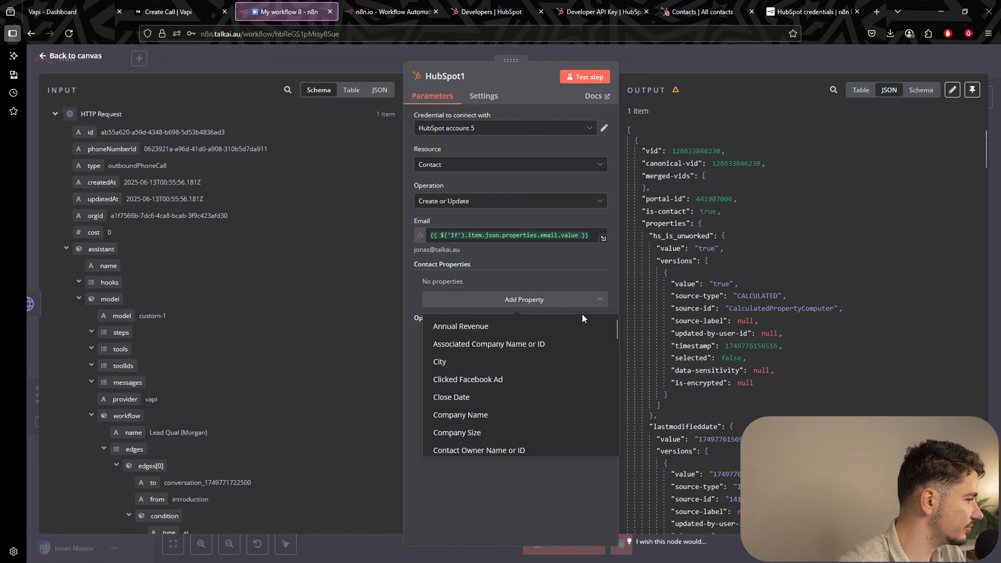
pyautogui.write('lead')
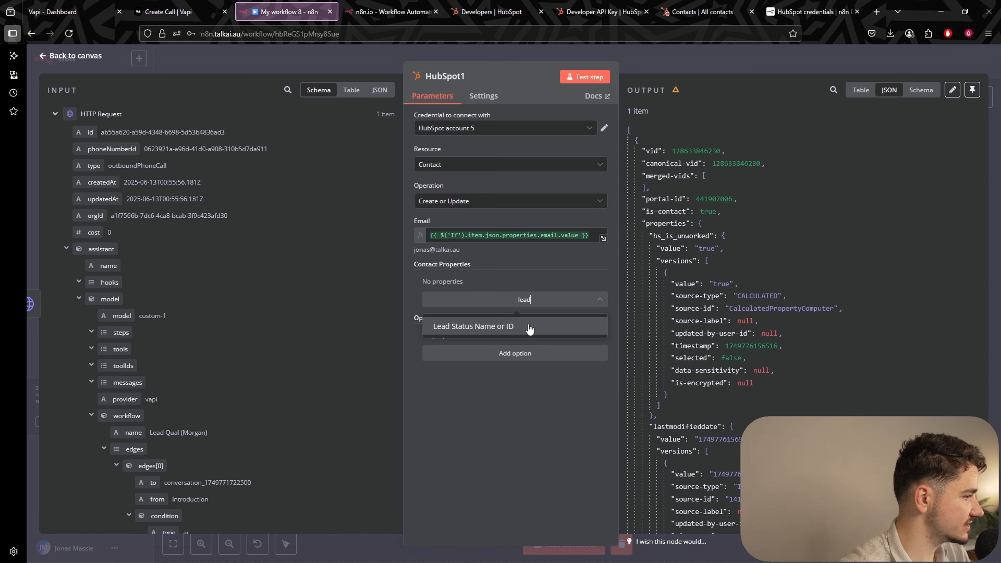
pyautogui.click(539, 326)
pyautogui.click(512, 301)
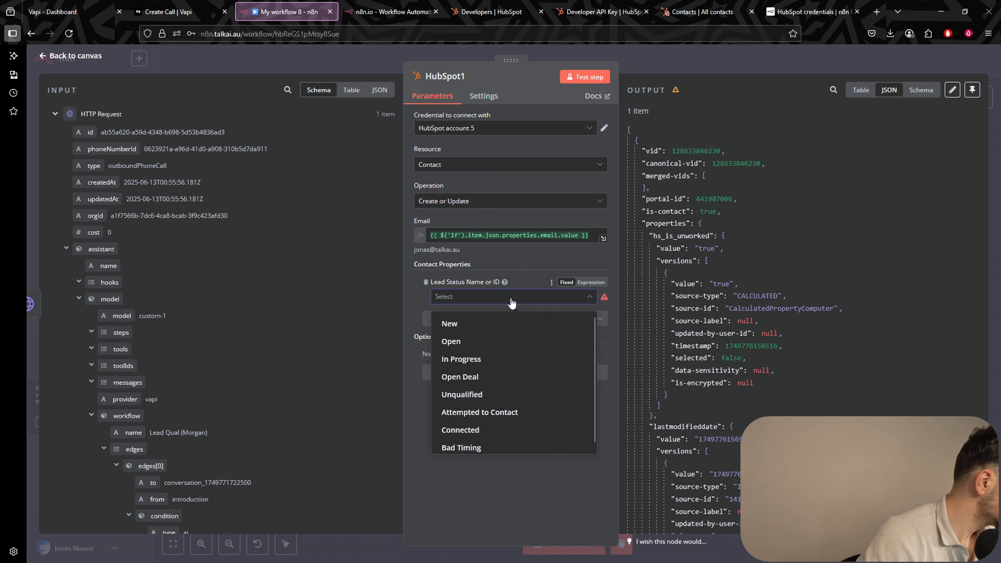
pyautogui.click(512, 359)
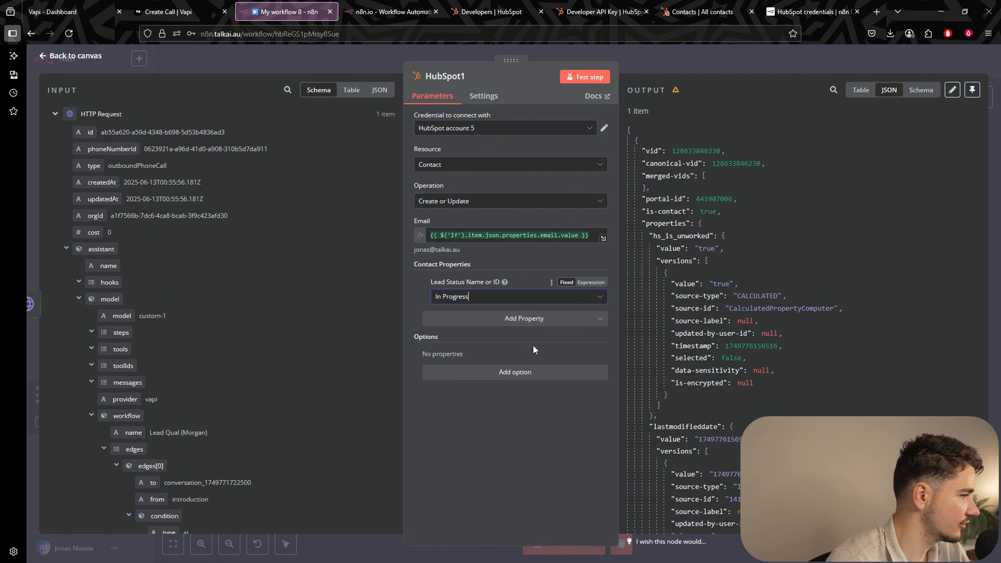
pyautogui.click(701, 49)
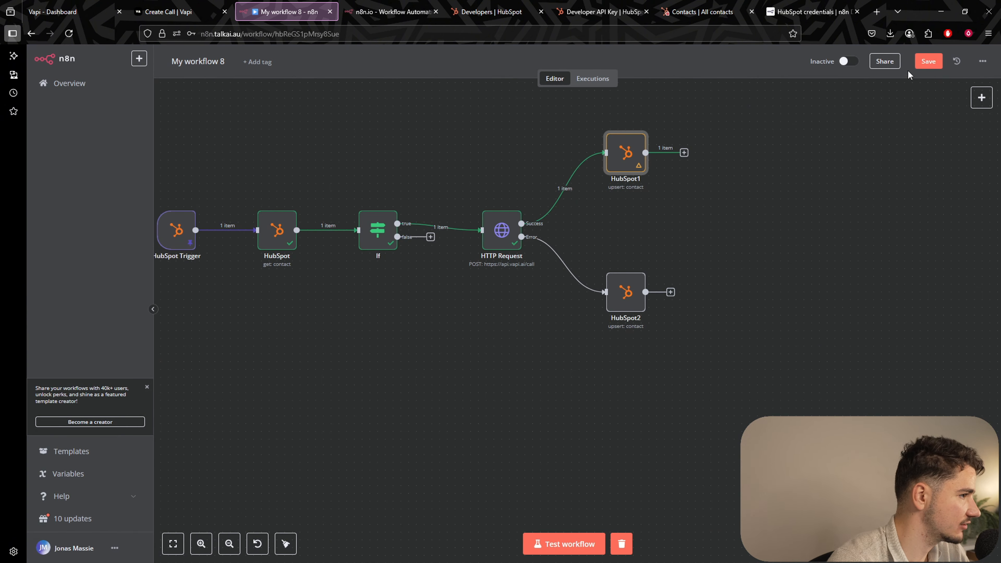
# Add a Lead Status property to HubSpot2 set to Attempted to Contact.
pyautogui.click(631, 299)
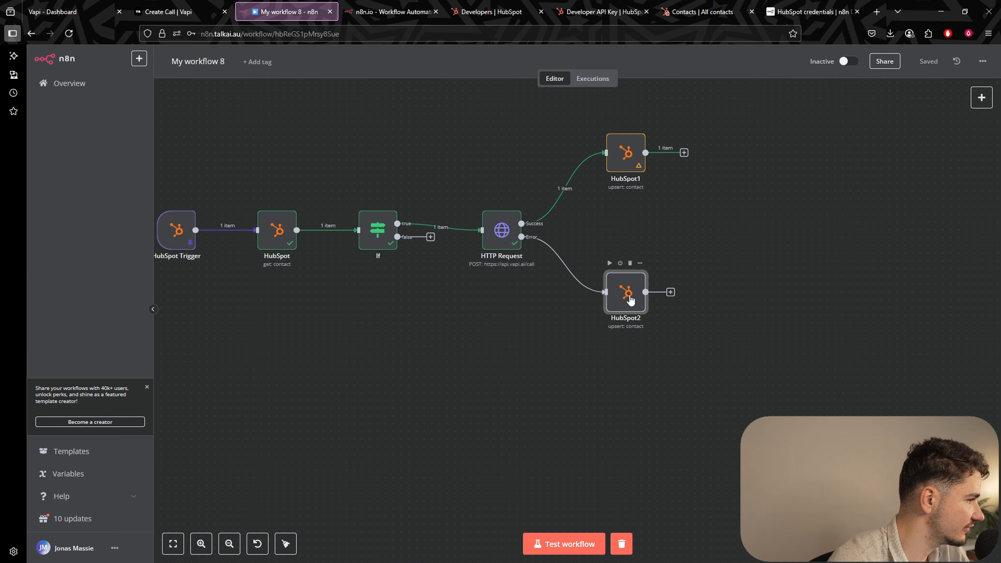
pyautogui.doubleClick(630, 300)
pyautogui.click(496, 292)
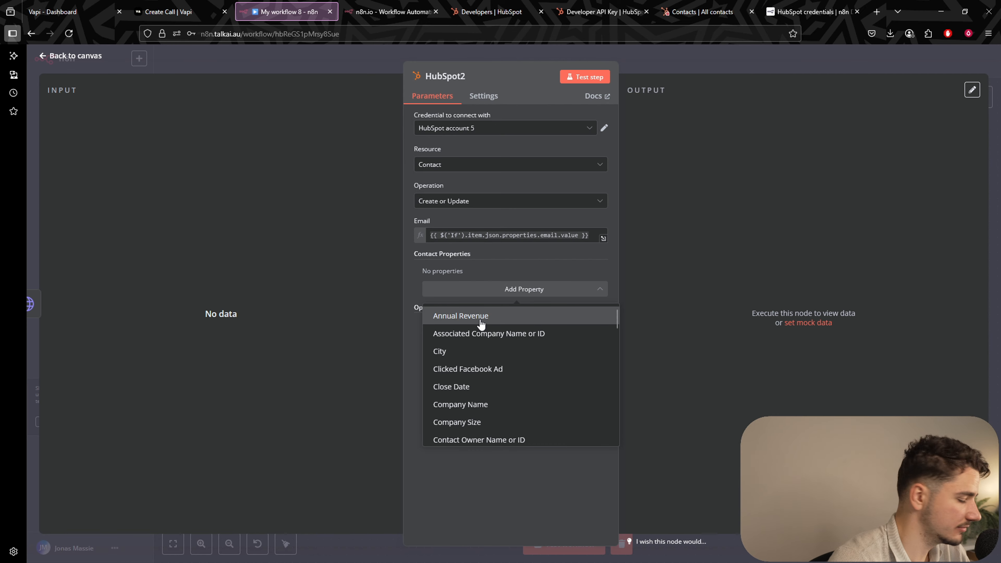
pyautogui.write('lead')
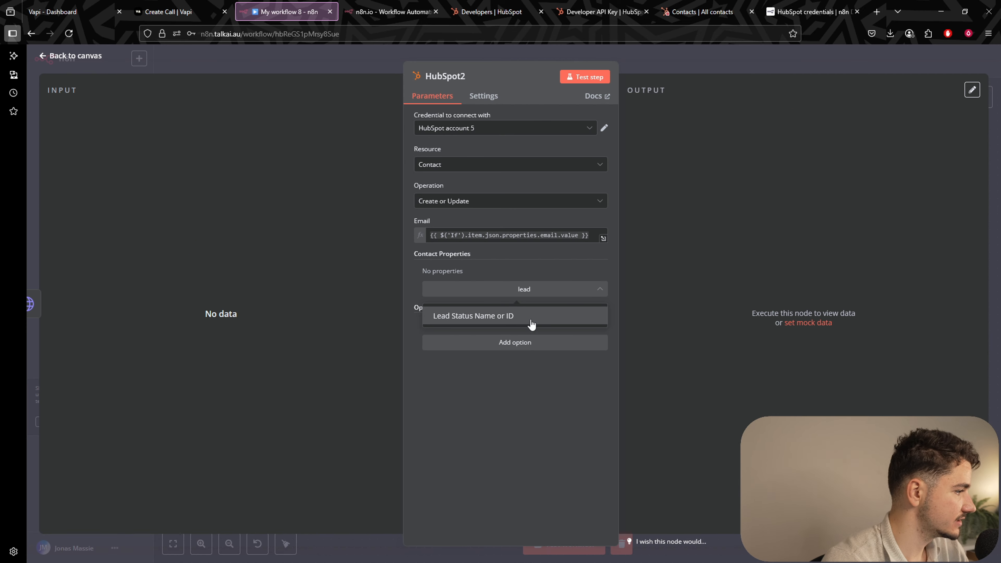
pyautogui.click(532, 322)
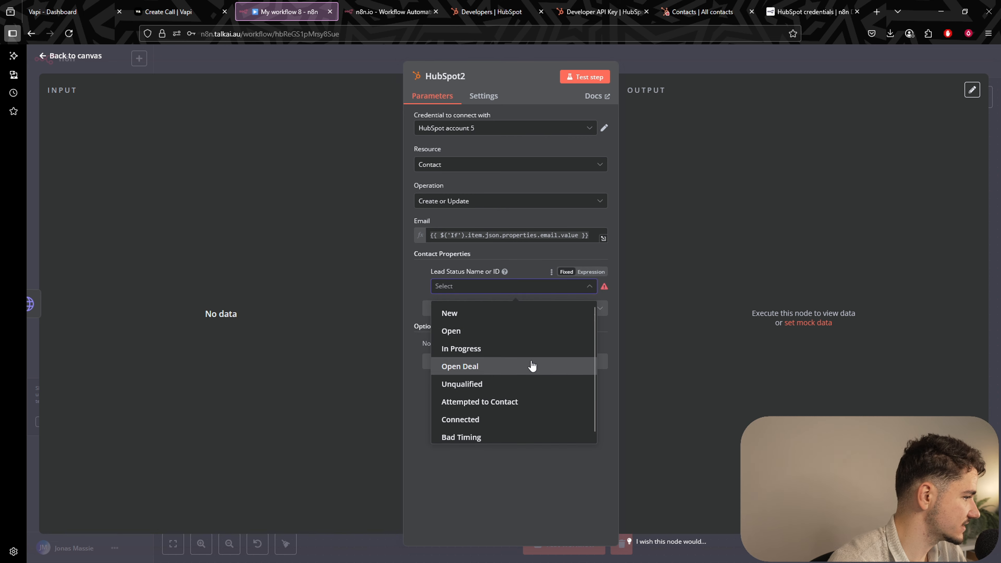
pyautogui.click(510, 397)
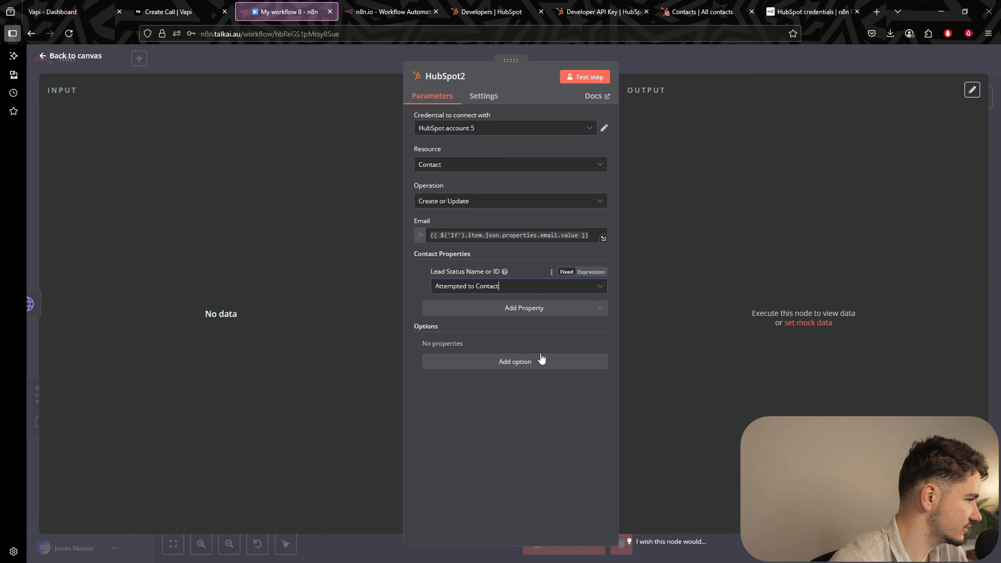
pyautogui.click(703, 48)
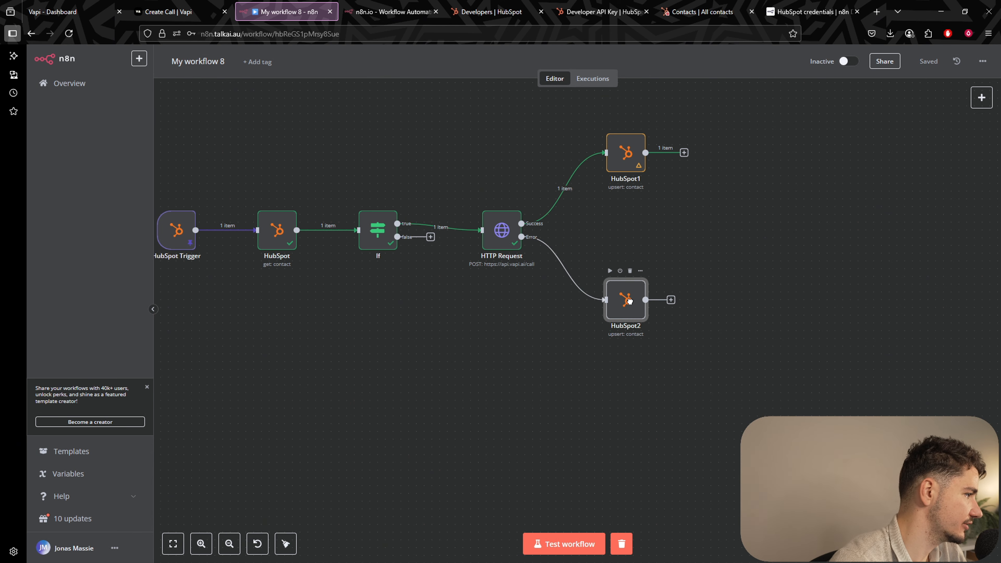
# Delete the placeholder test contact in HubSpot, confirming with 1, then go back to the n8n canvas.
pyautogui.click(702, 11)
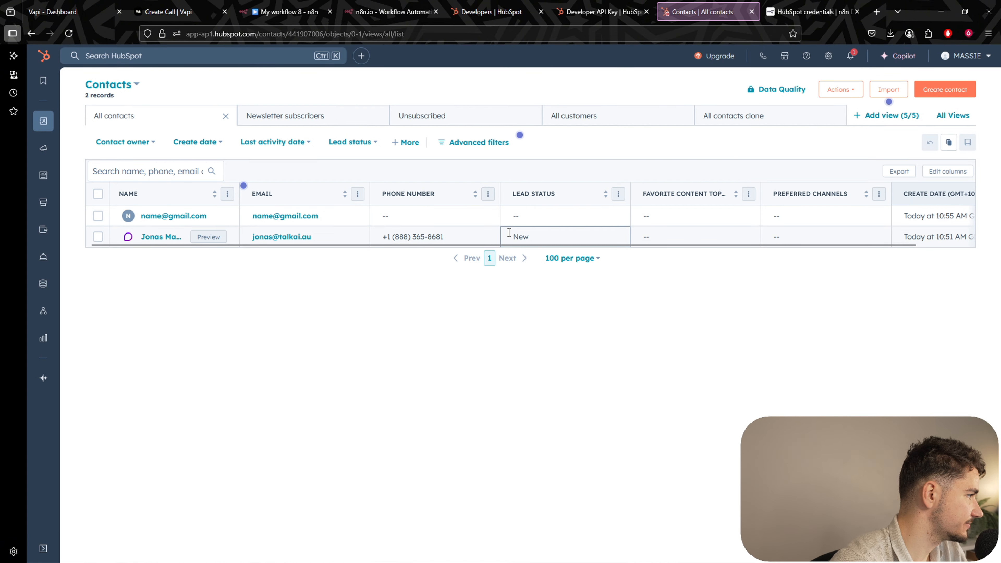
pyautogui.click(98, 216)
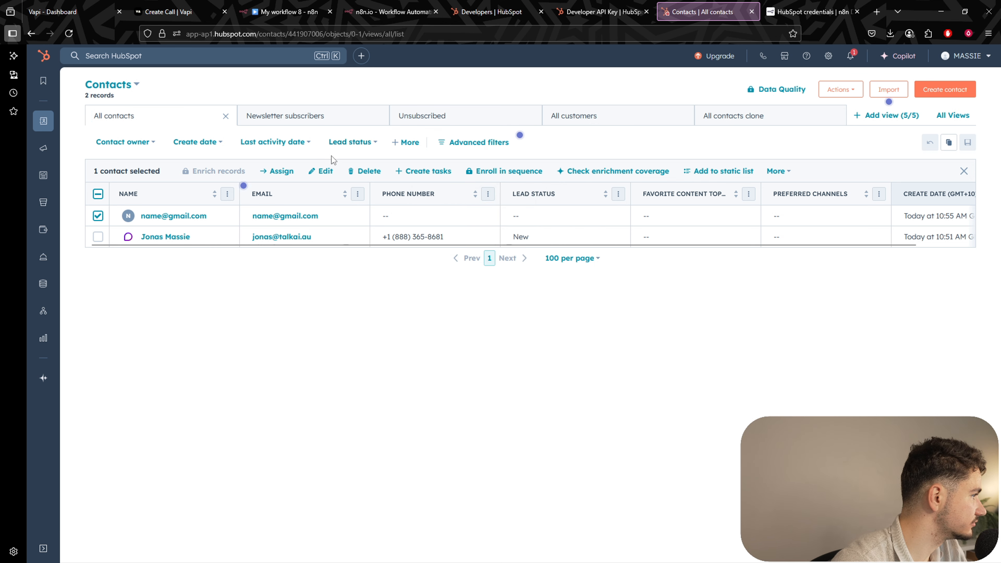
pyautogui.click(364, 171)
pyautogui.click(443, 252)
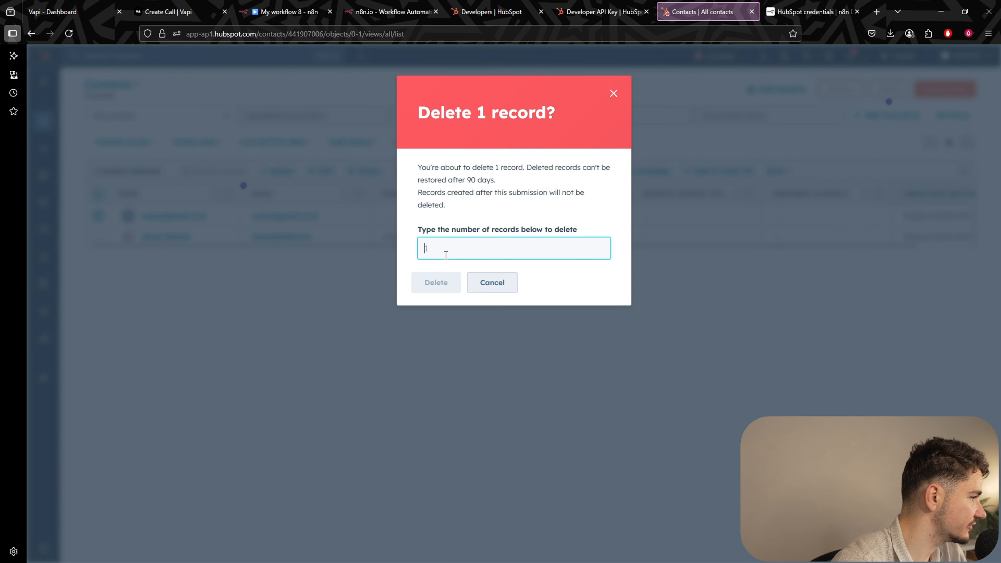
pyautogui.write('1')
pyautogui.click(436, 282)
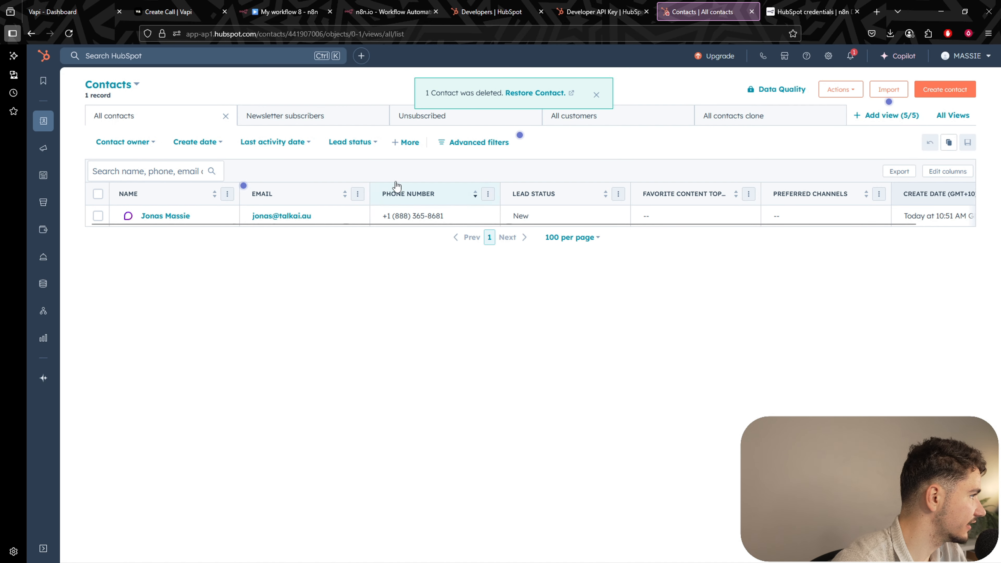
pyautogui.click(390, 12)
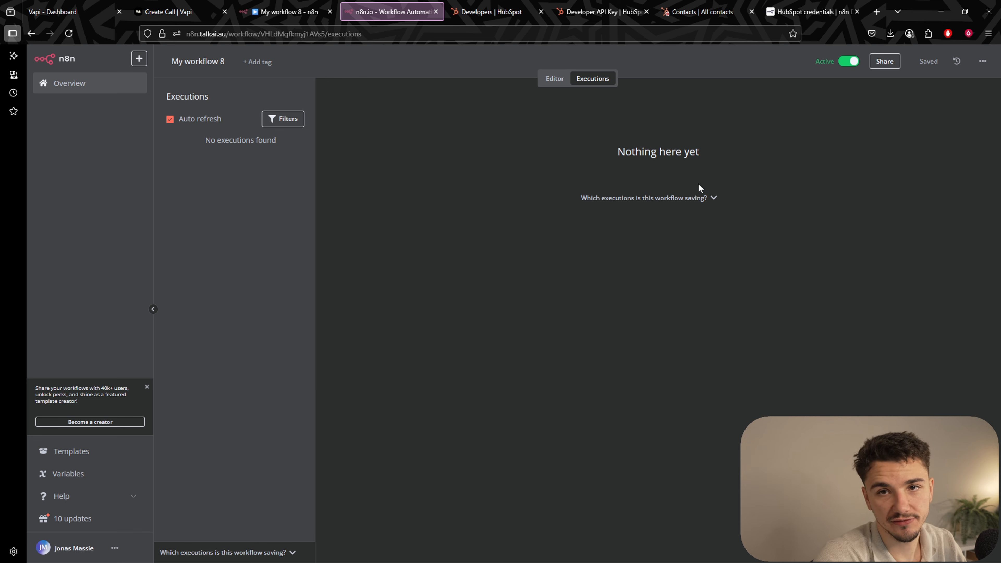
pyautogui.click(241, 13)
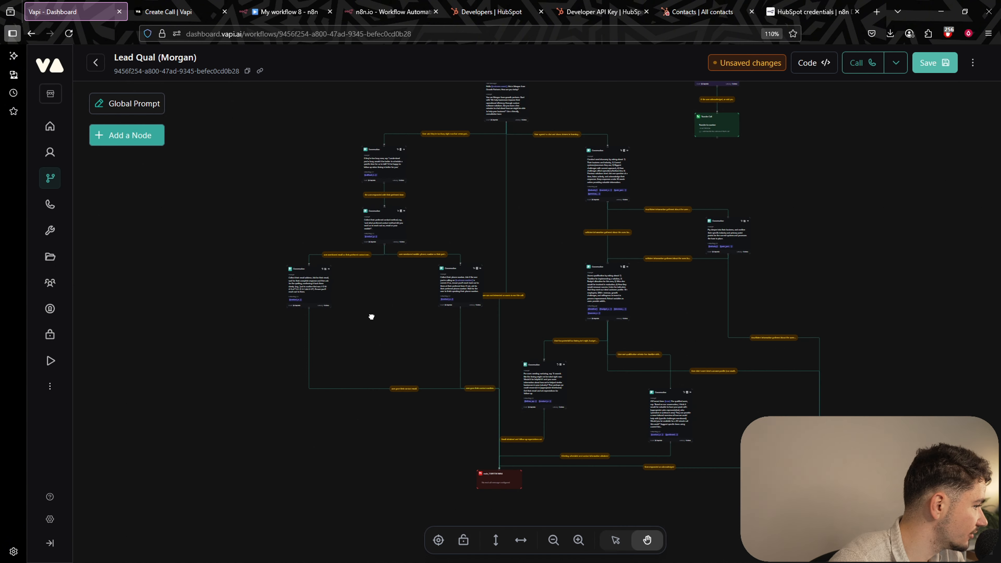
# Set the End Call message to 'Thanks for you time, I'll let you go. Goodbye.' and save.
pyautogui.scroll(5, 371, 316)
pyautogui.moveTo(448, 334); pyautogui.dragTo(442, 277)
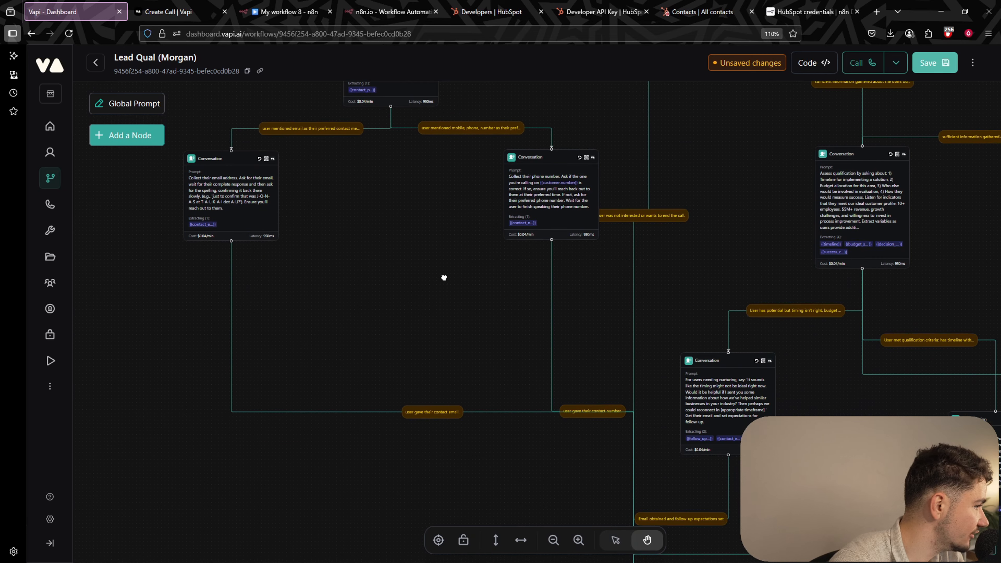
pyautogui.moveTo(459, 419); pyautogui.dragTo(381, 321)
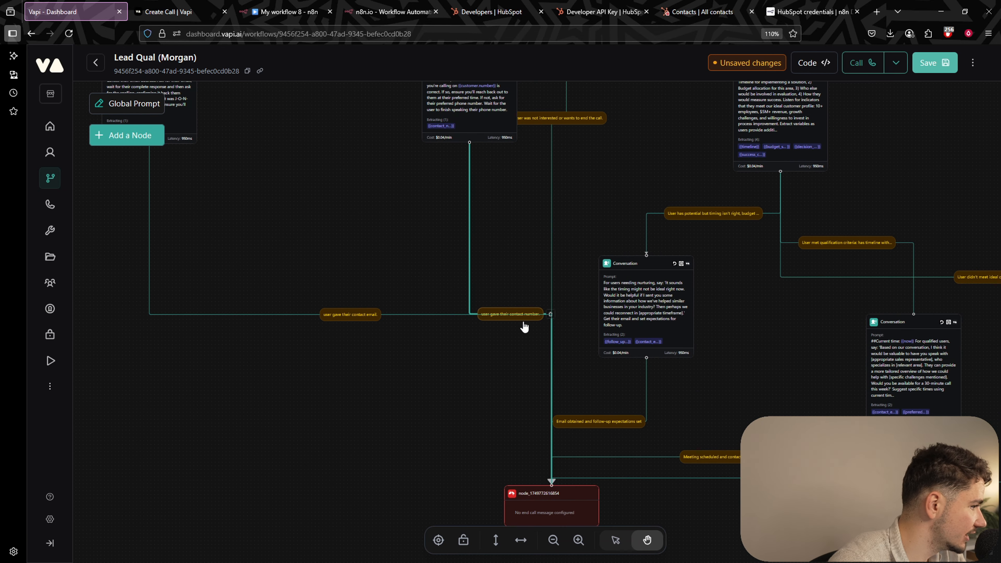
pyautogui.moveTo(493, 436); pyautogui.dragTo(449, 348)
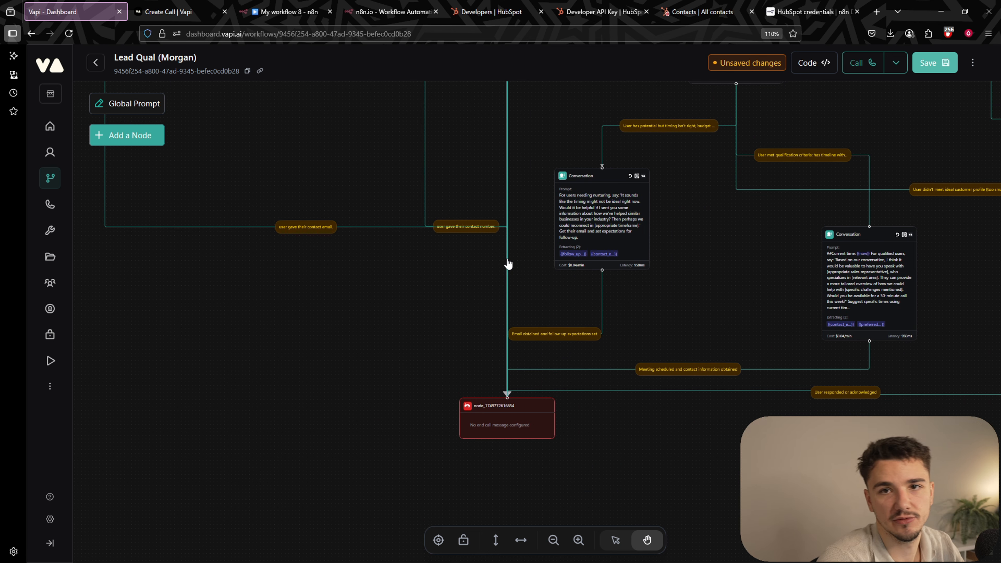
pyautogui.click(492, 421)
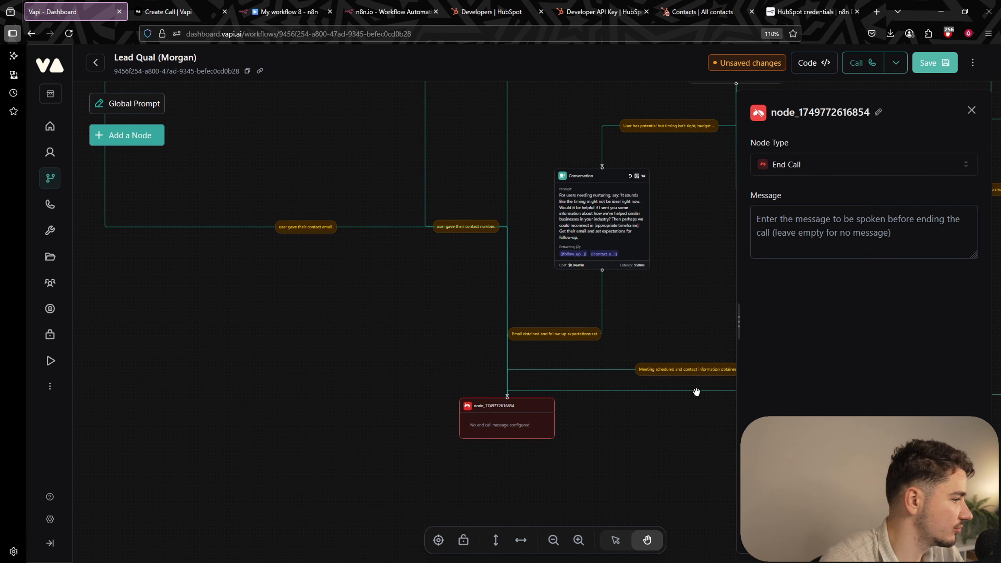
pyautogui.click(839, 237)
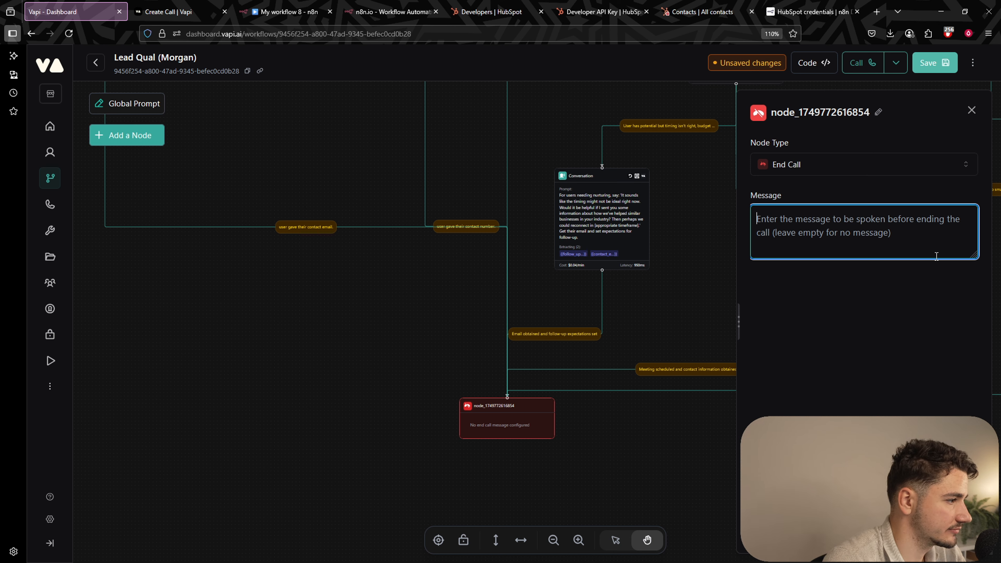
pyautogui.write('Thanks ')
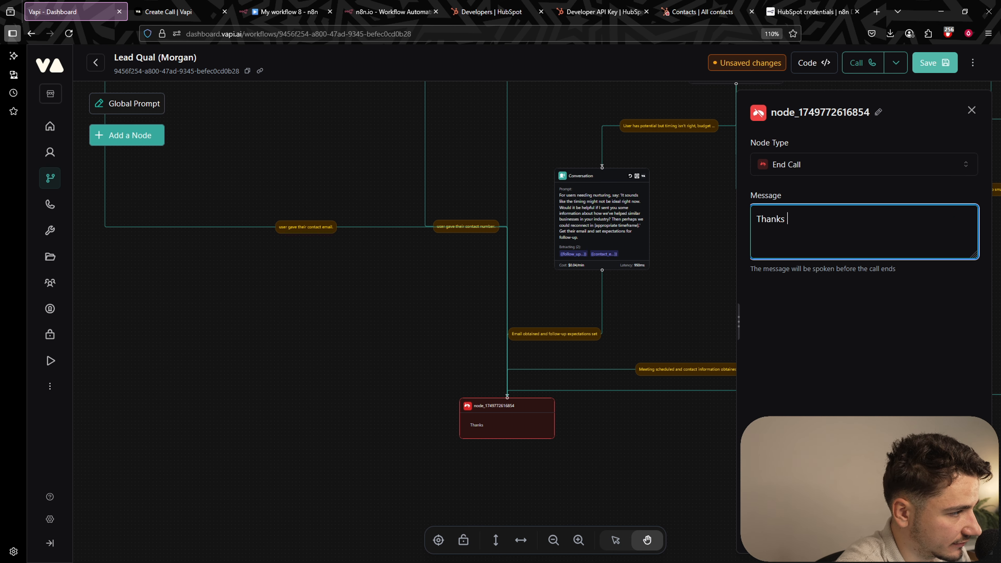
pyautogui.write("for you time, I'")
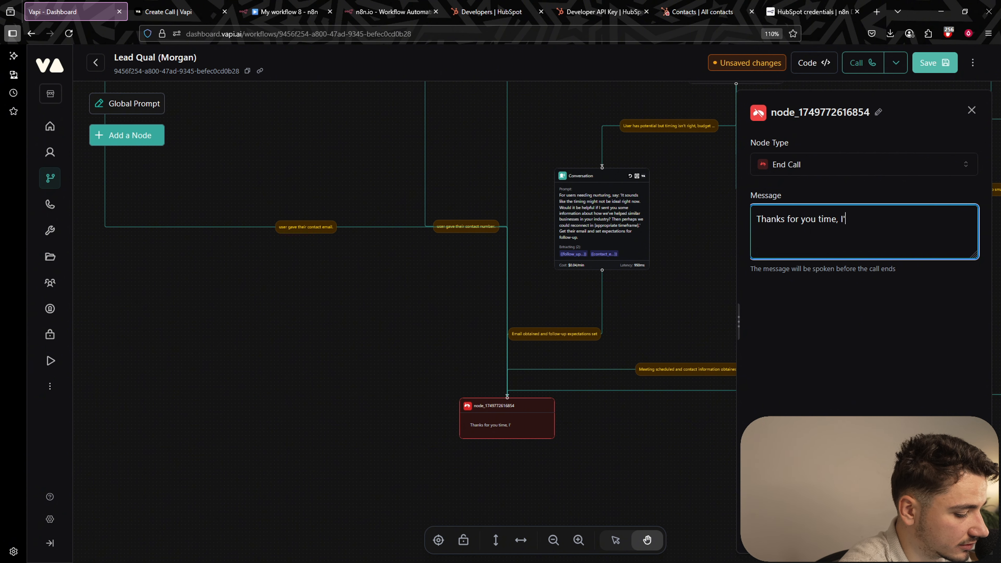
pyautogui.write('ll let you go')
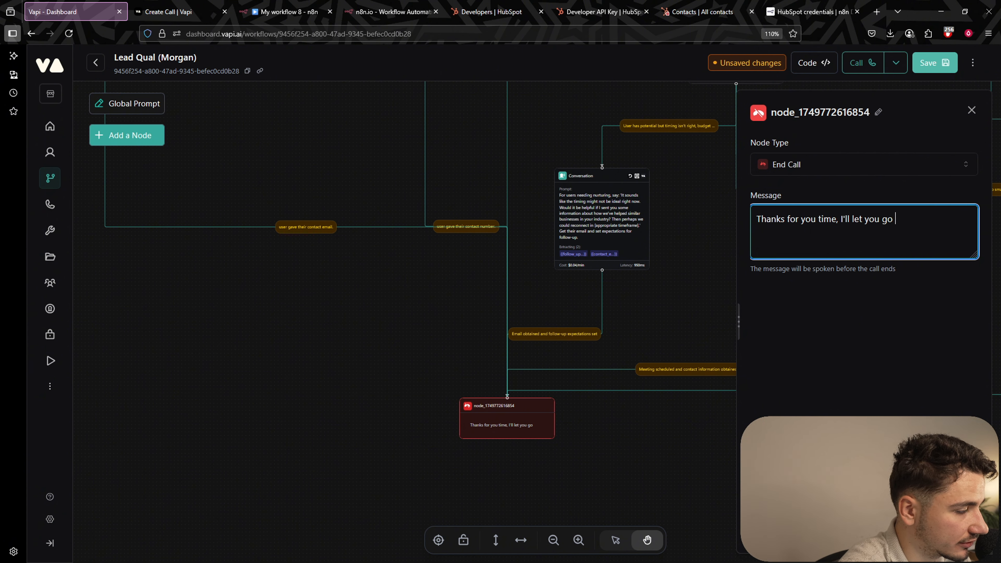
pyautogui.write('. Goodbye.')
pyautogui.click(935, 63)
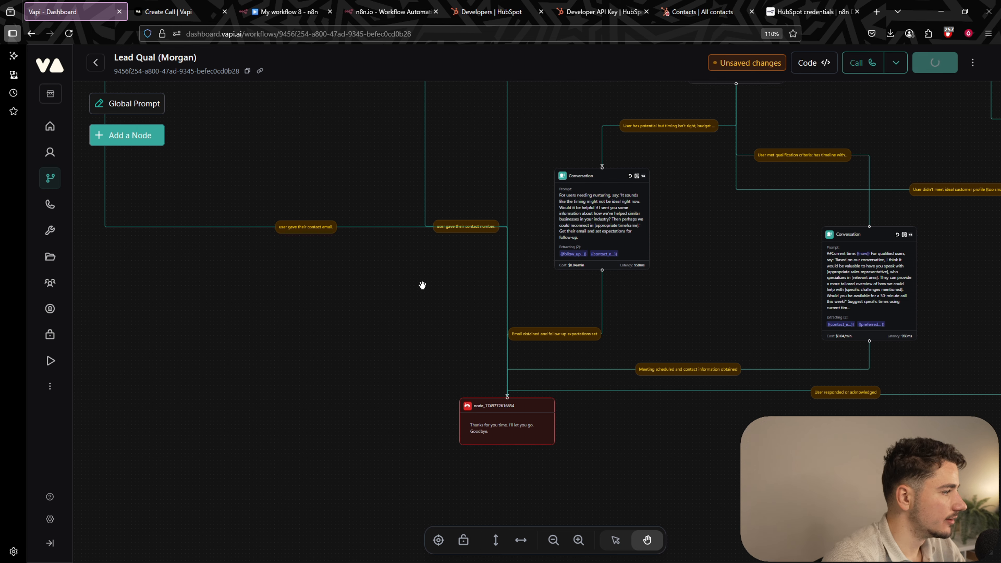
# Pan around the Lead Qual workflow canvas to review its conversation branches and end-call node.
pyautogui.scroll(-3, 488, 253)
pyautogui.moveTo(489, 252); pyautogui.dragTo(492, 473)
pyautogui.moveTo(590, 246); pyautogui.dragTo(627, 367)
pyautogui.scroll(1, 521, 228)
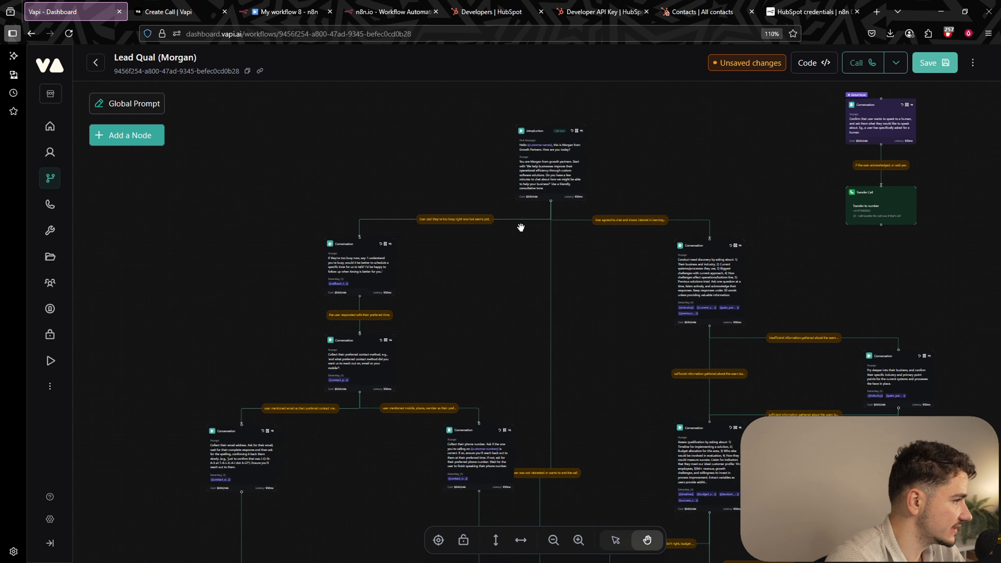
pyautogui.scroll(3, 521, 227)
pyautogui.moveTo(535, 338); pyautogui.dragTo(685, 246)
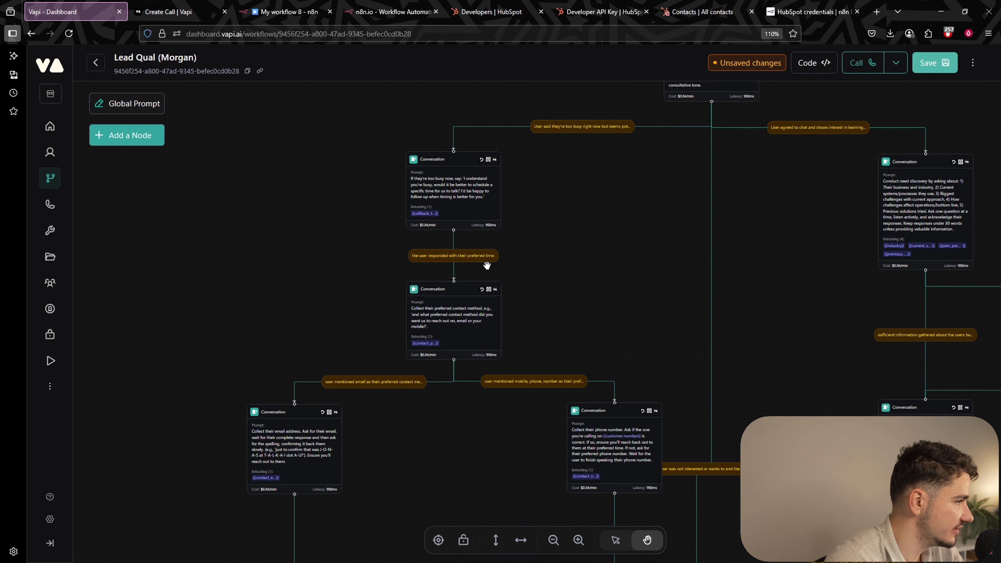
pyautogui.moveTo(487, 265); pyautogui.dragTo(492, 203)
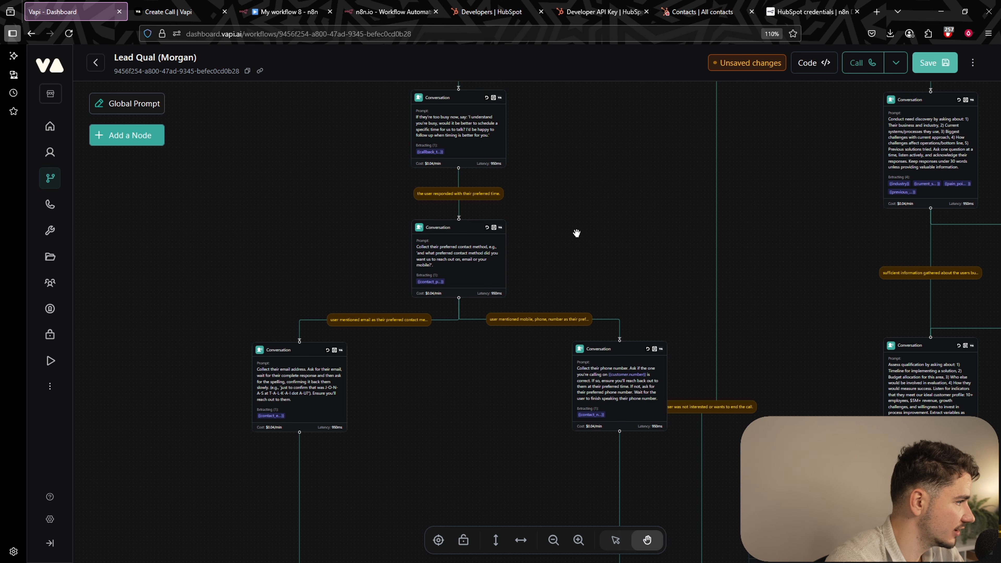
pyautogui.moveTo(577, 233); pyautogui.dragTo(558, 233)
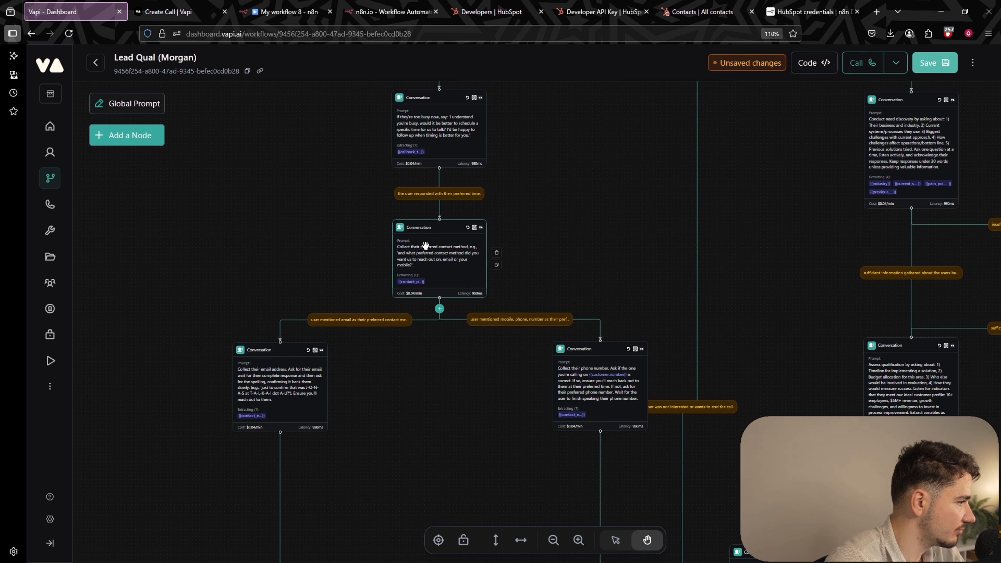
pyautogui.moveTo(407, 407); pyautogui.dragTo(420, 216)
pyautogui.moveTo(472, 277); pyautogui.dragTo(456, 202)
pyautogui.moveTo(503, 378); pyautogui.dragTo(415, 257)
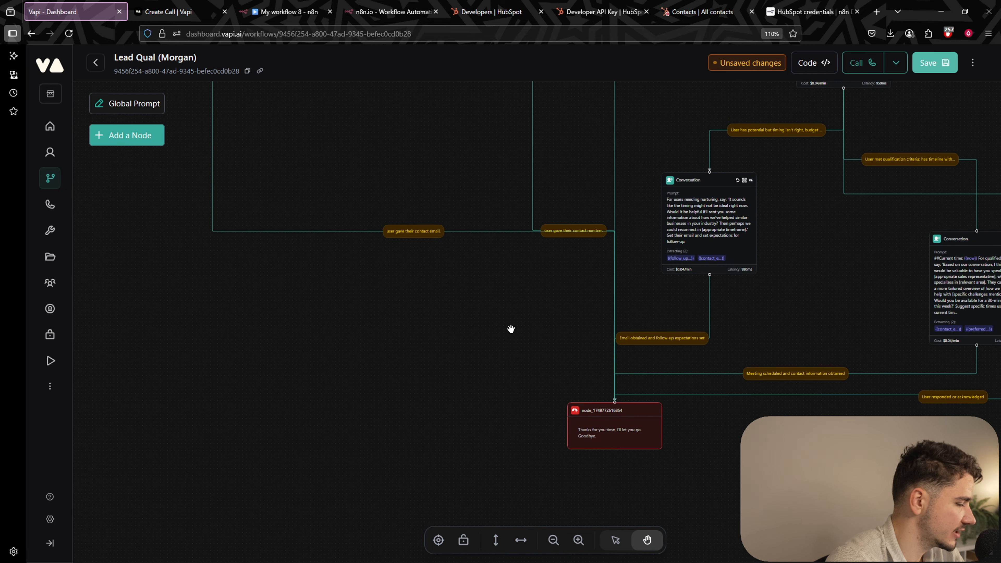
pyautogui.moveTo(510, 320); pyautogui.dragTo(358, 491)
pyautogui.moveTo(558, 296); pyautogui.dragTo(563, 462)
pyautogui.scroll(-3, 558, 278)
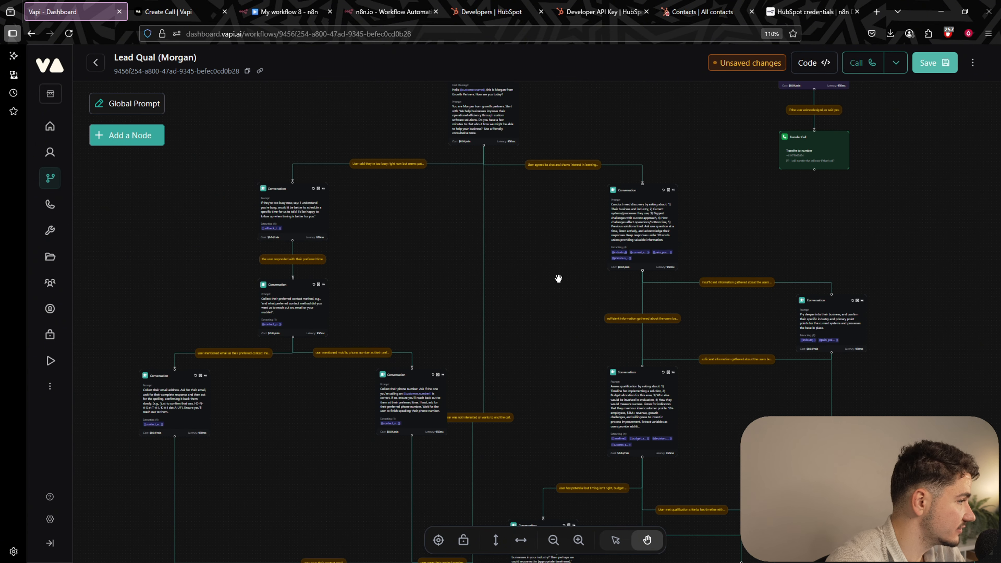
pyautogui.moveTo(559, 279); pyautogui.dragTo(546, 245)
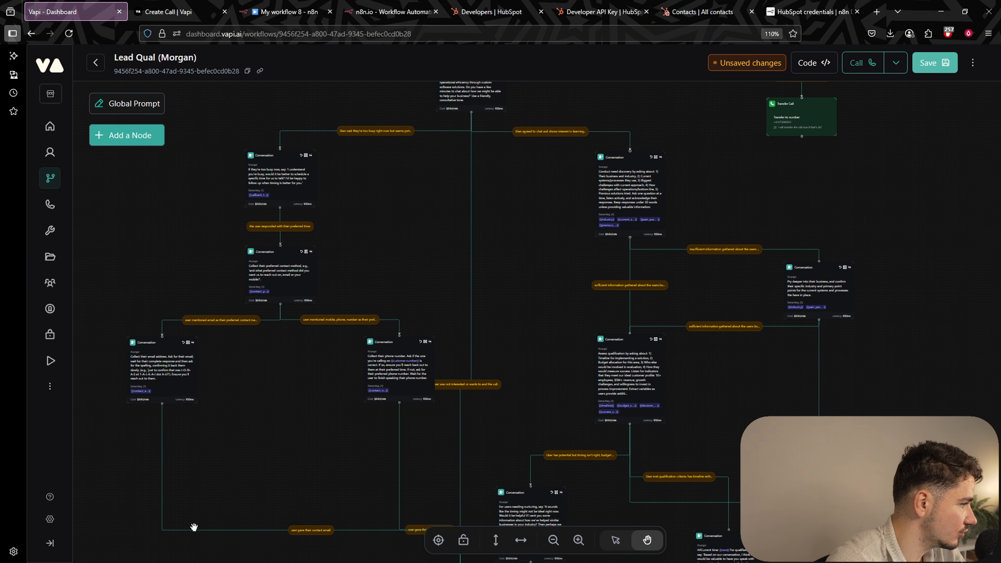
pyautogui.moveTo(551, 229); pyautogui.dragTo(524, 143)
pyautogui.moveTo(495, 286); pyautogui.dragTo(446, 387)
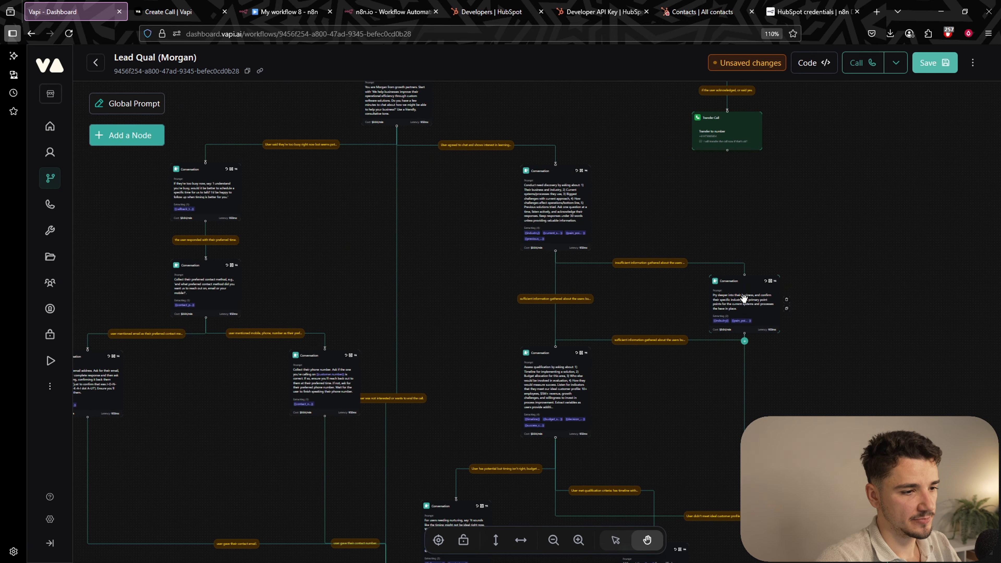
# Compare Vapi's Server URL against the Webhook node's Production URL, then return to the HubSpot workflow.
pyautogui.click(372, 12)
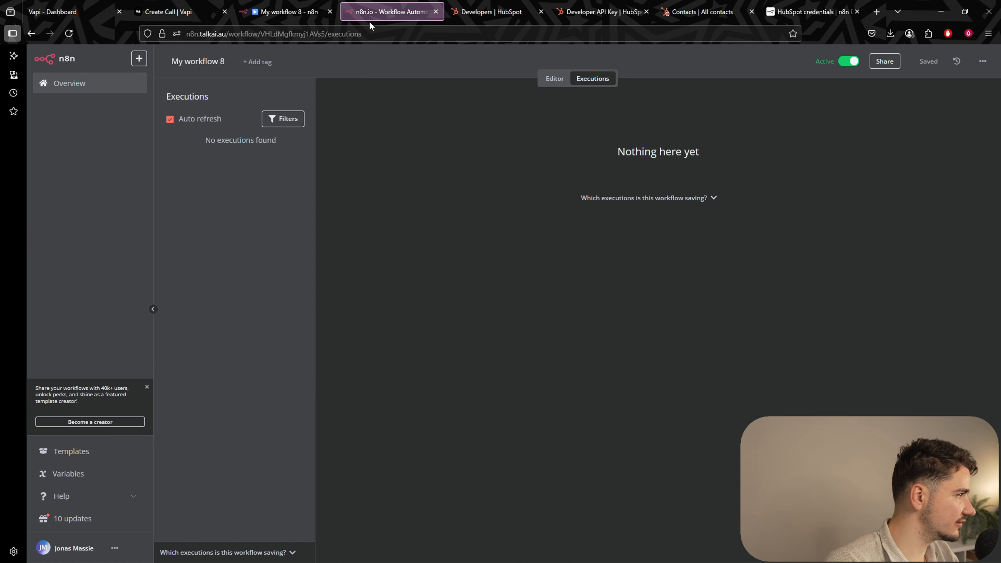
pyautogui.hotkey('ctrl', '1')
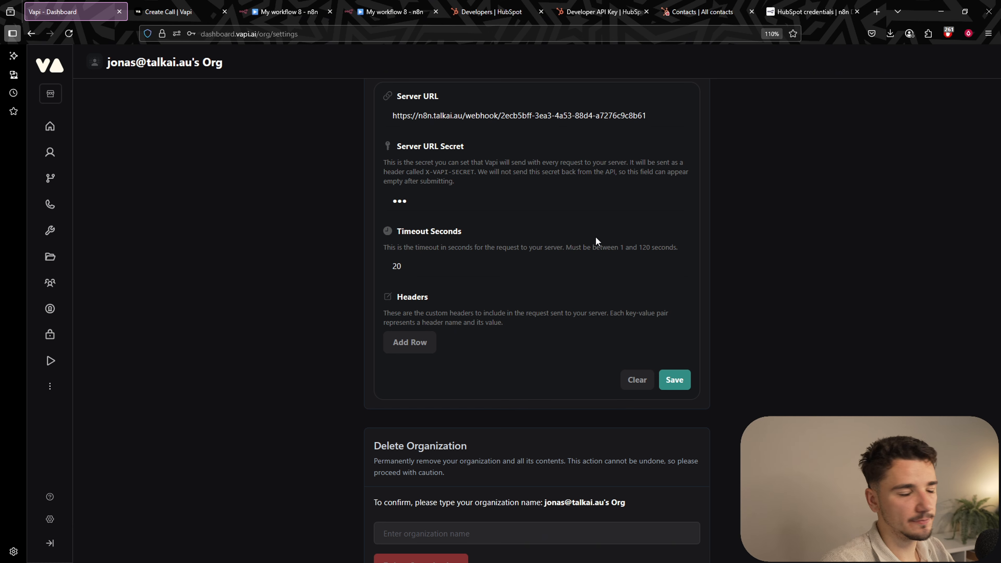
pyautogui.scroll(2, 609, 231)
pyautogui.doubleClick(434, 279)
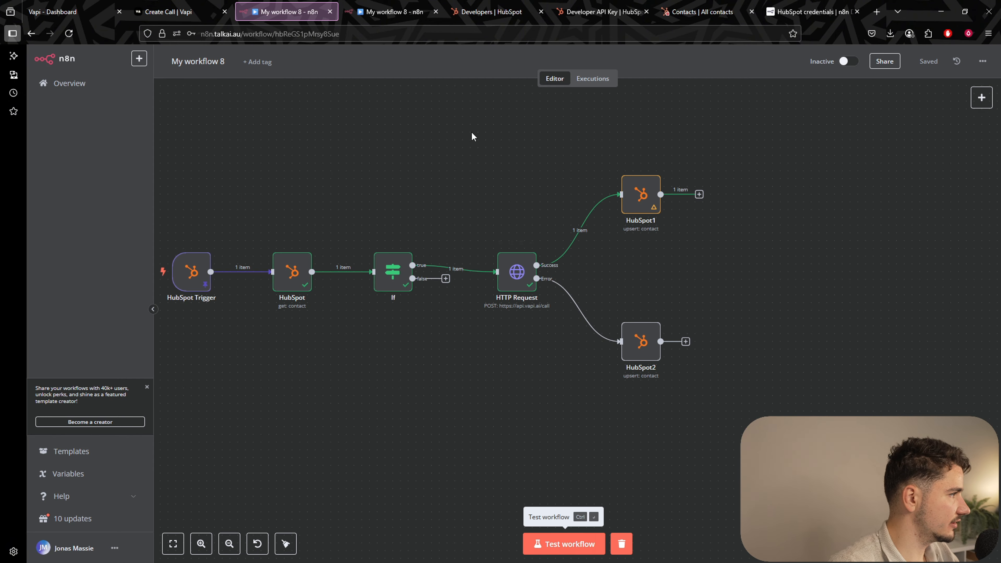
pyautogui.click(387, 16)
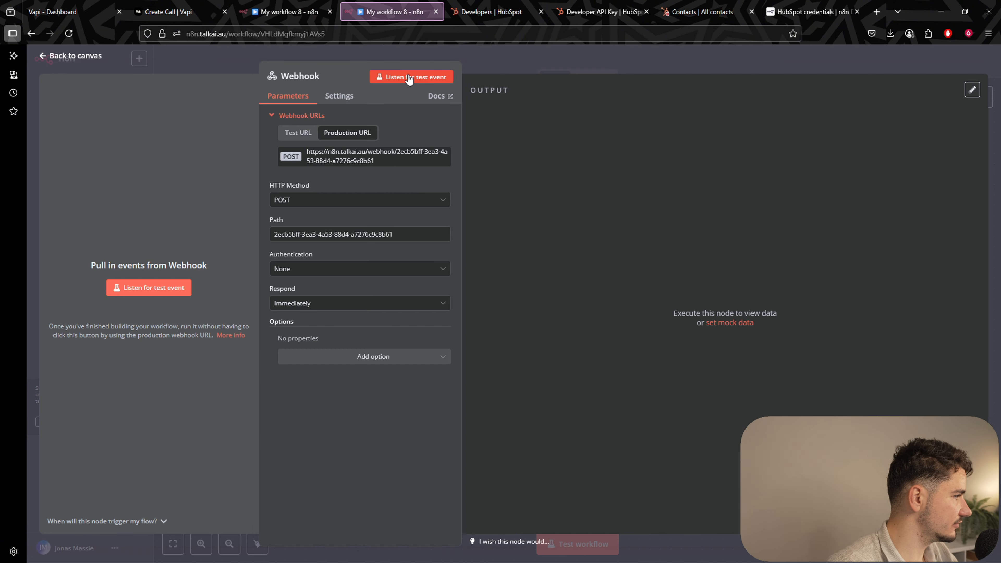
pyautogui.click(524, 59)
pyautogui.hotkey('ctrl', 'shift', 'Tab')
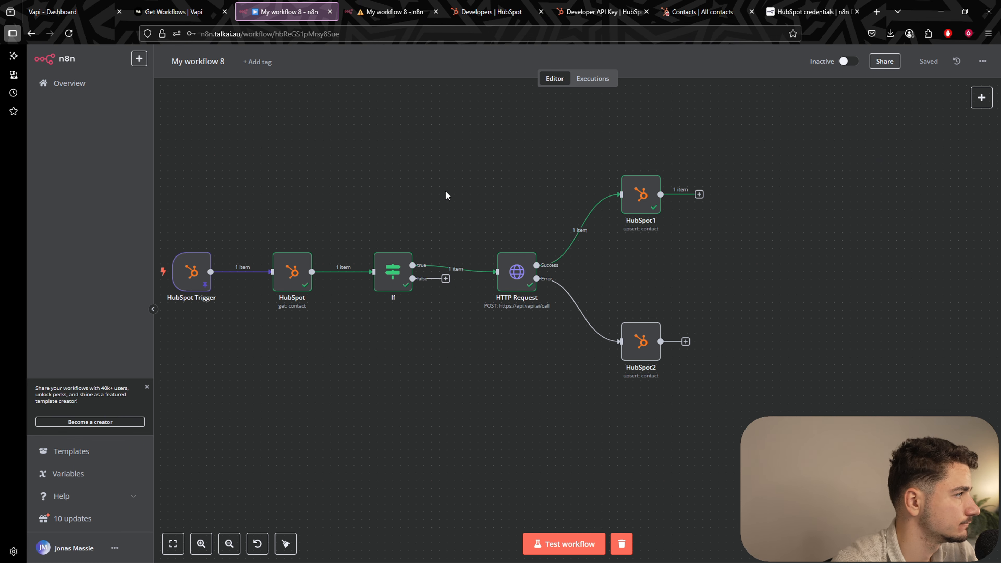
# Open the Webhook workflow's Executions list of successful 13 Jun runs.
pyautogui.click(392, 11)
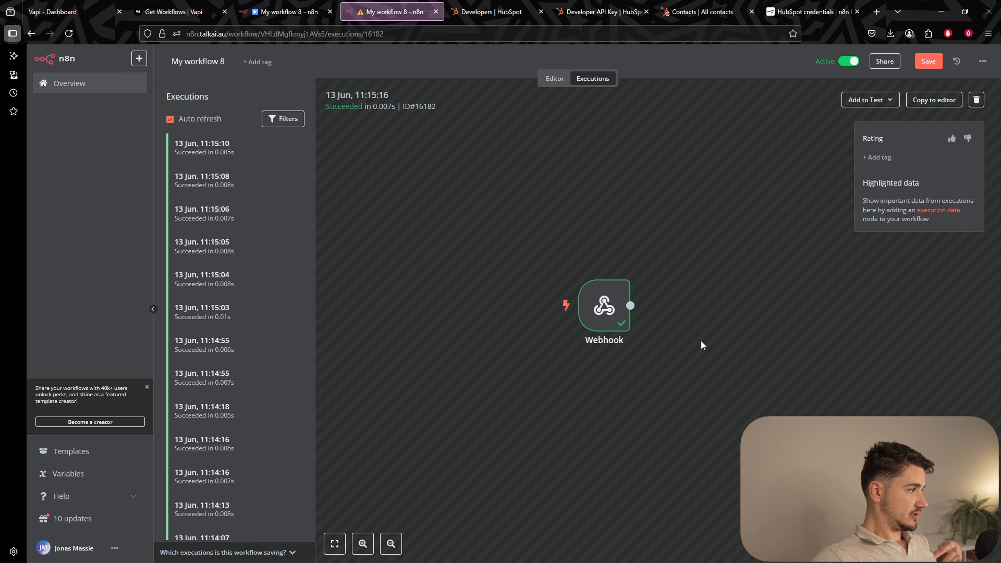
# Reload executions, inspect the 11:29:37 run's Webhook data, and copy that run to the editor.
pyautogui.click(69, 33)
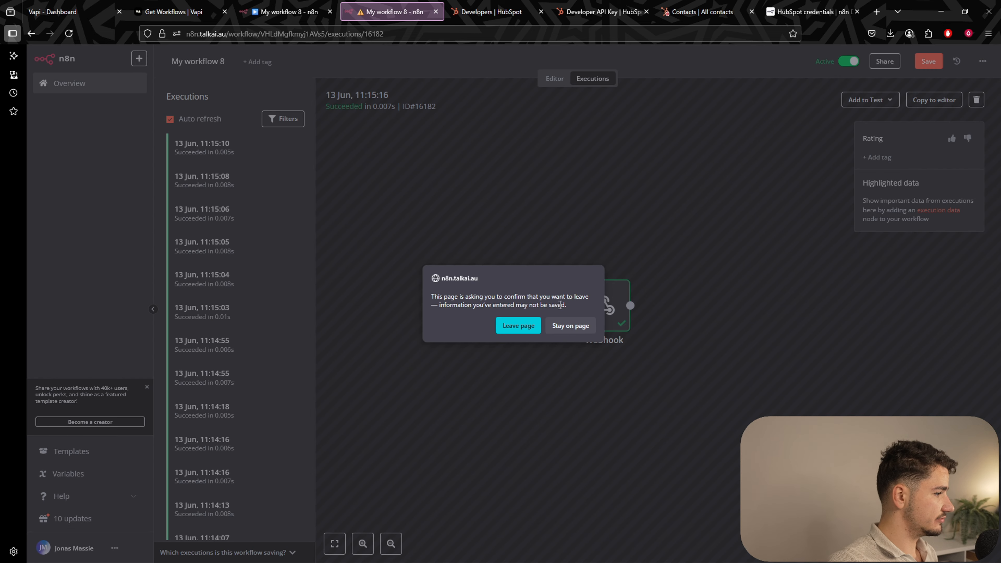
pyautogui.click(524, 324)
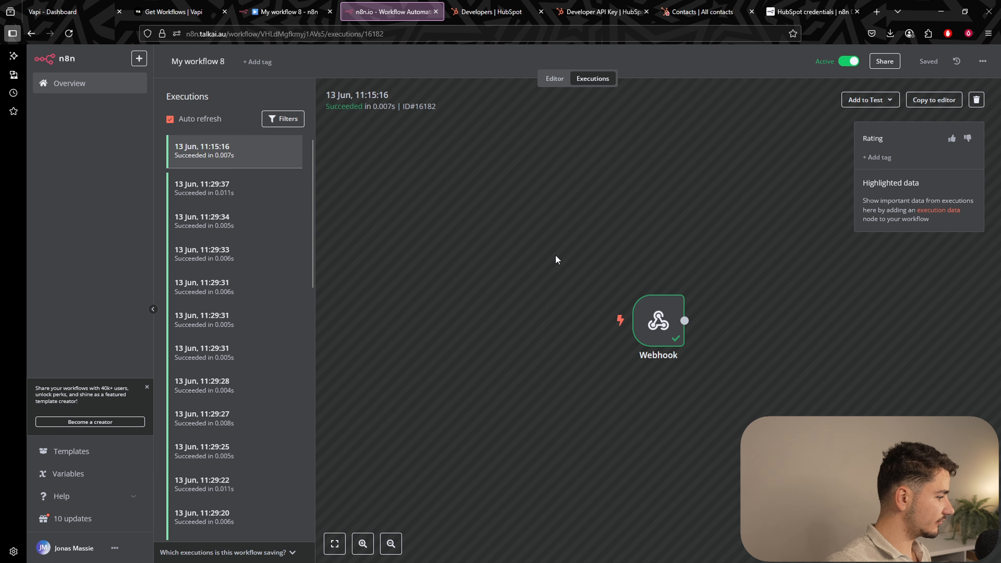
pyautogui.click(253, 189)
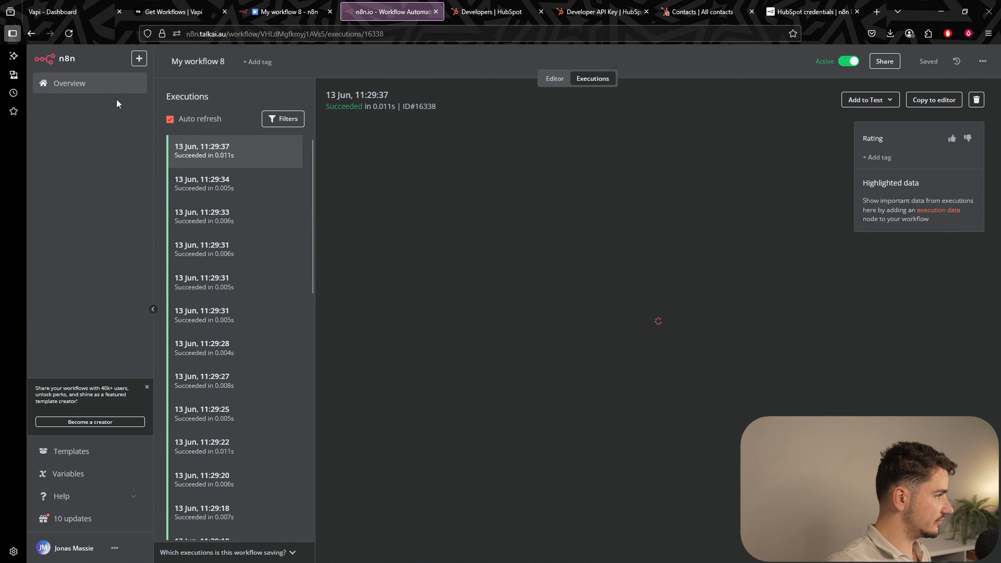
pyautogui.click(71, 33)
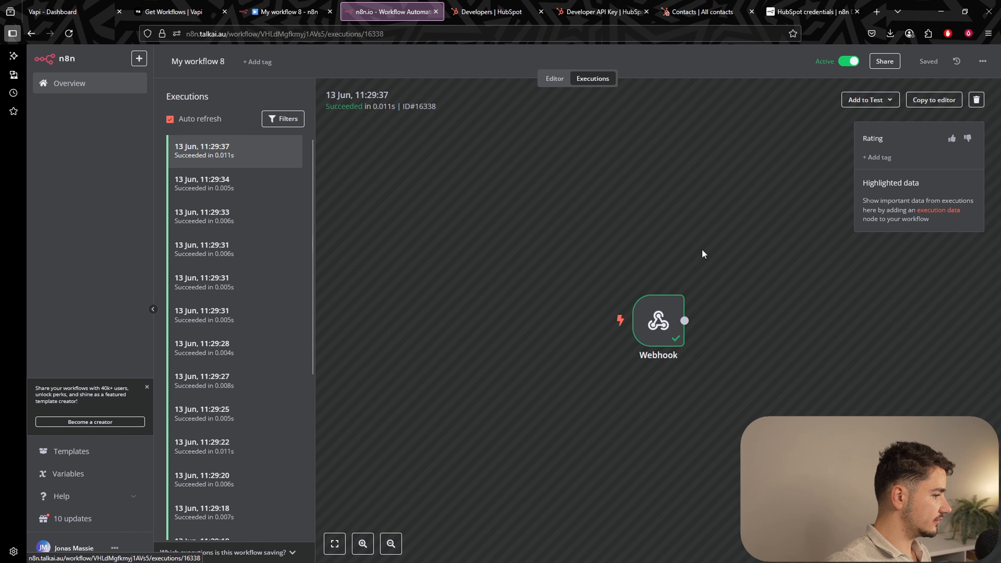
pyautogui.doubleClick(645, 311)
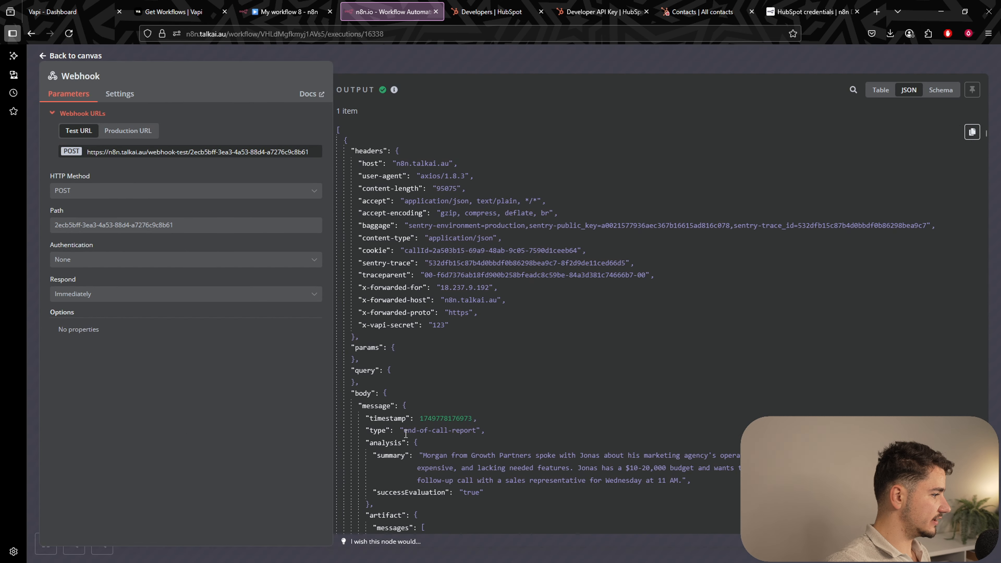
pyautogui.click(747, 63)
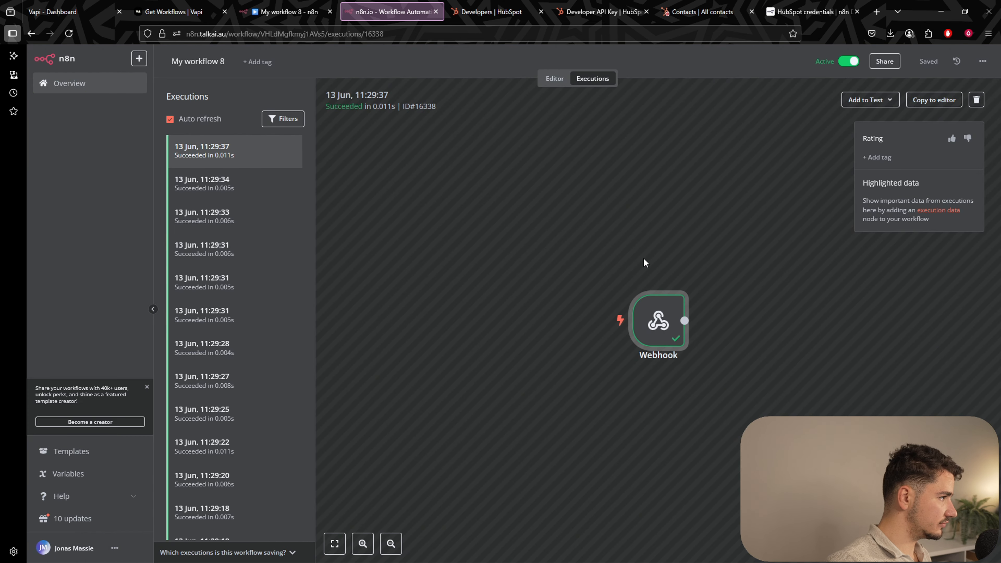
pyautogui.click(933, 101)
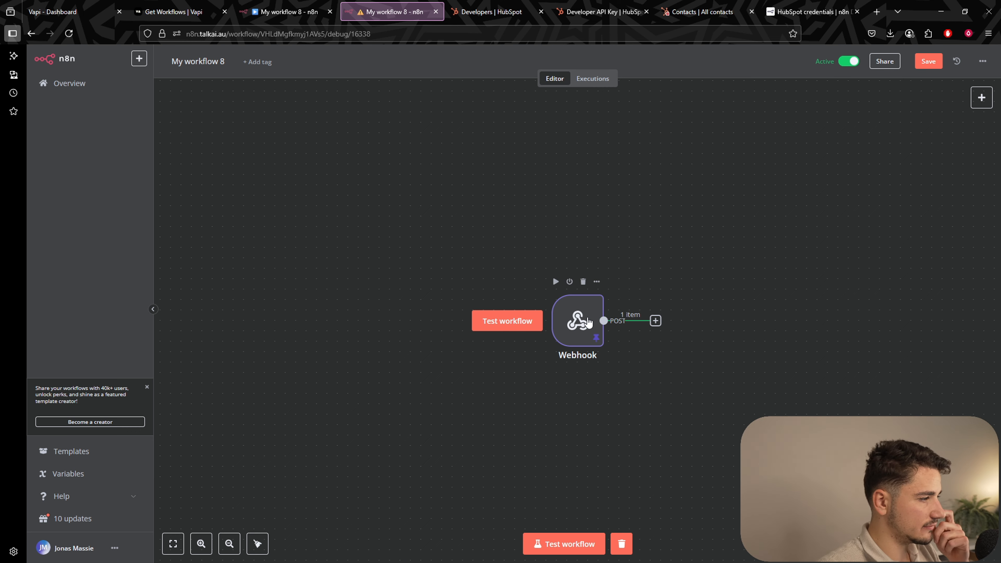
# Open the Webhook's pinned call report and scroll its JSON to the extracted variables block.
pyautogui.doubleClick(595, 304)
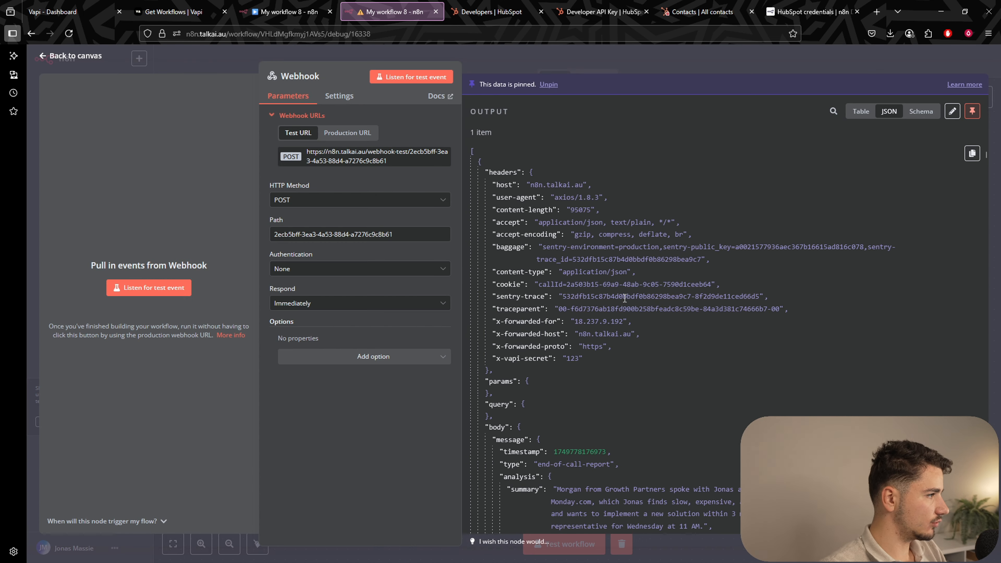
pyautogui.scroll(-8, 650, 281)
pyautogui.scroll(8, 591, 307)
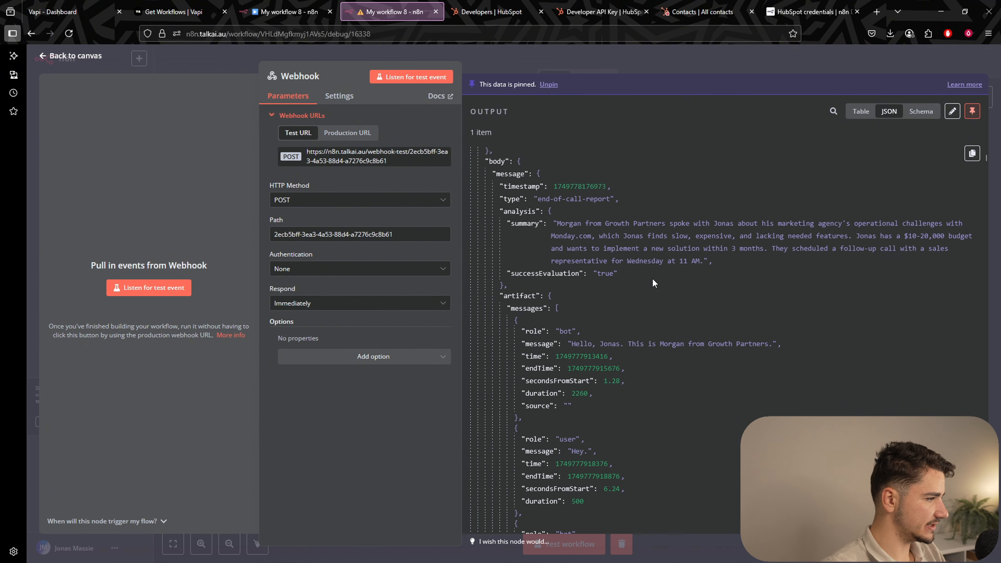
pyautogui.scroll(-3, 542, 332)
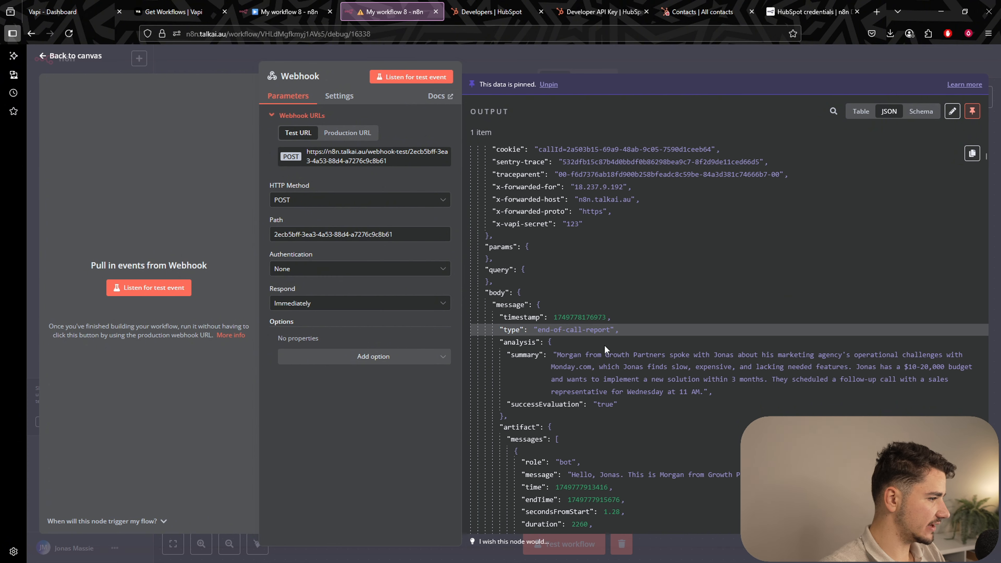
pyautogui.scroll(-10, 588, 302)
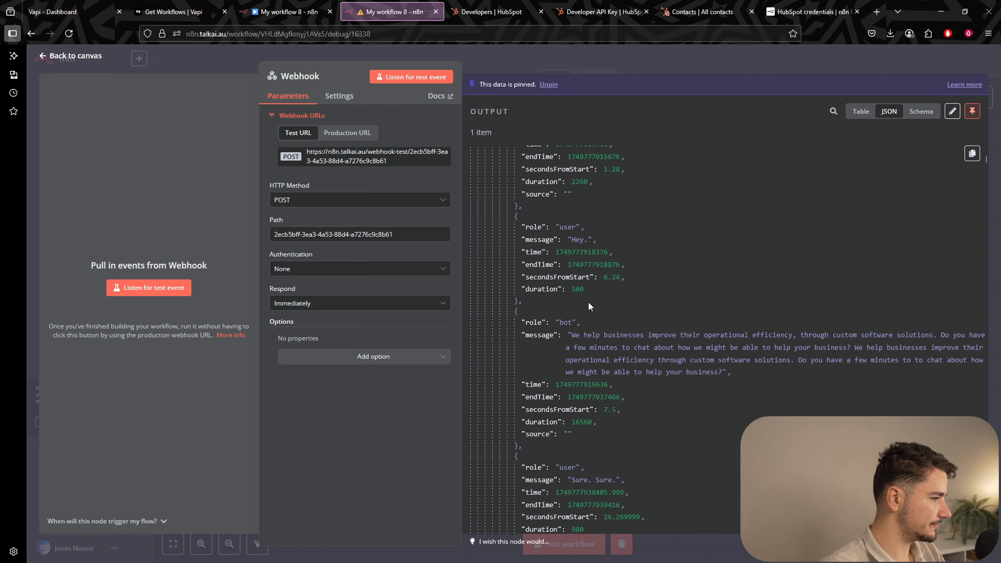
pyautogui.scroll(-15, 597, 301)
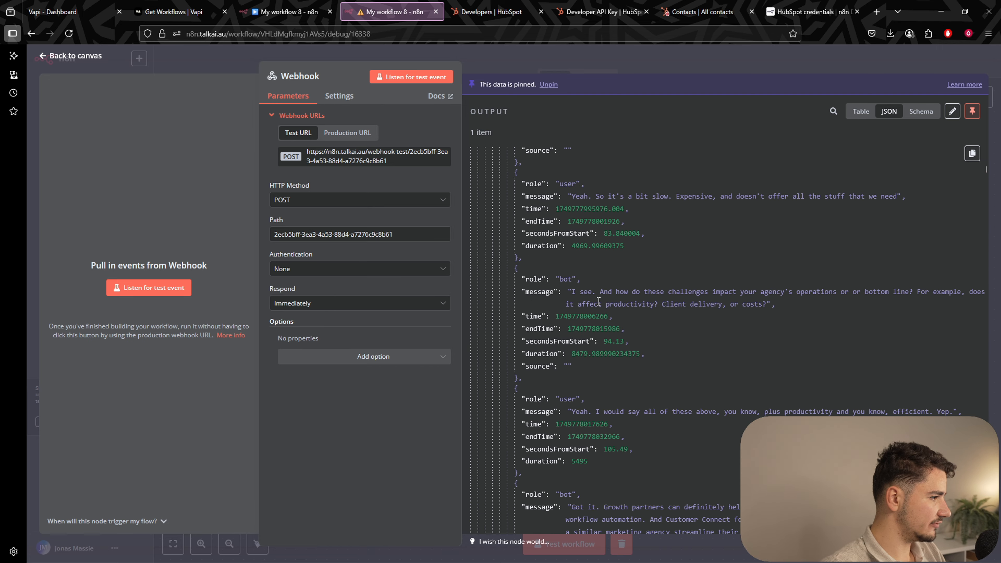
pyautogui.scroll(-15, 601, 304)
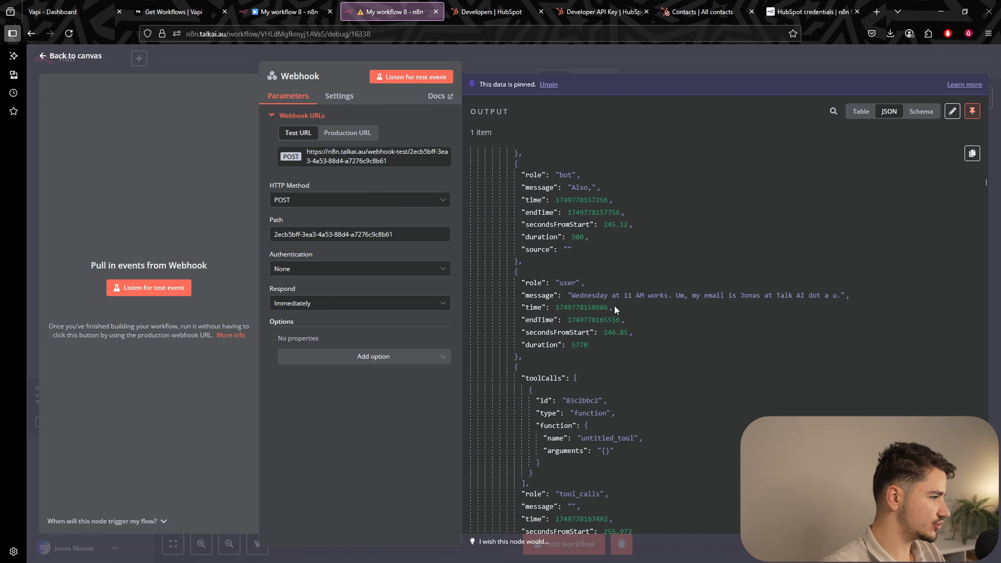
pyautogui.scroll(-15, 619, 306)
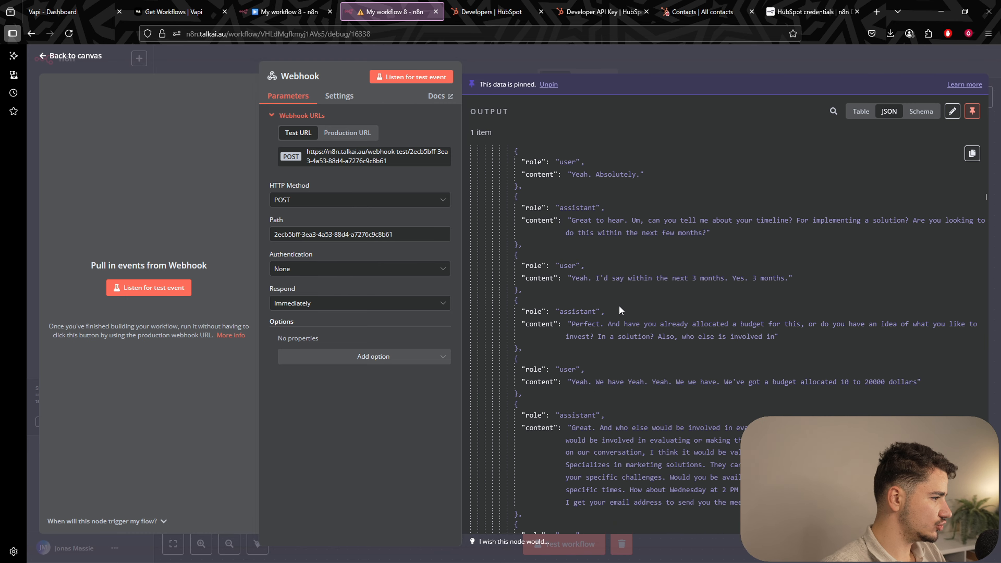
pyautogui.scroll(10, 620, 306)
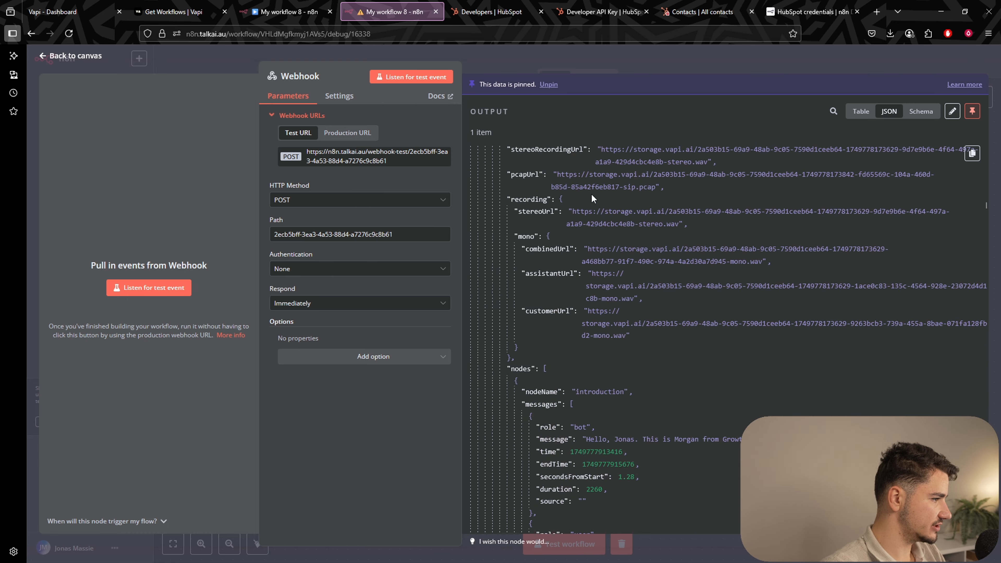
pyautogui.scroll(-20, 632, 418)
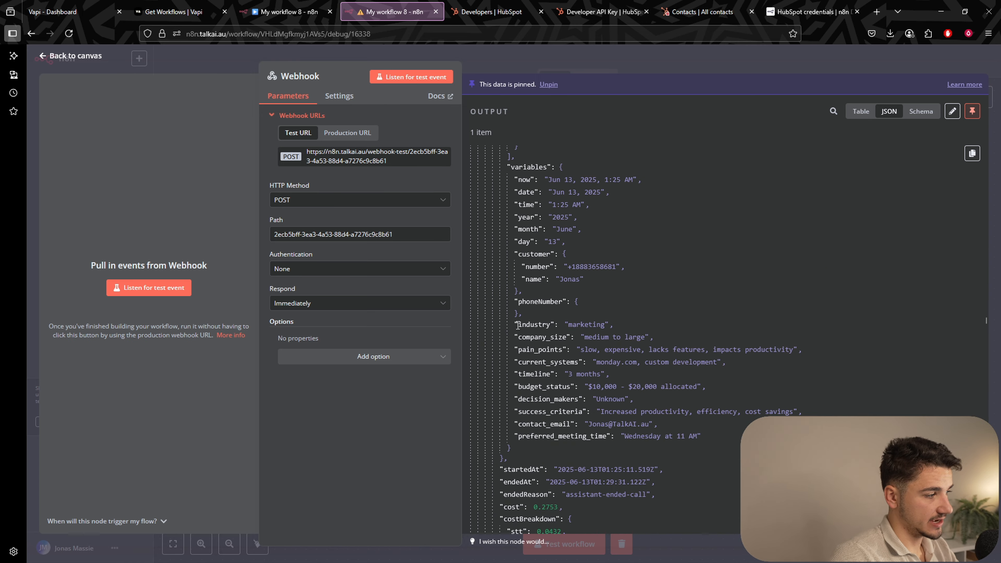
pyautogui.moveTo(517, 325); pyautogui.dragTo(698, 411)
pyautogui.click(702, 412)
pyautogui.moveTo(705, 447); pyautogui.dragTo(644, 412)
pyautogui.click(527, 335)
pyautogui.scroll(-1, 645, 411)
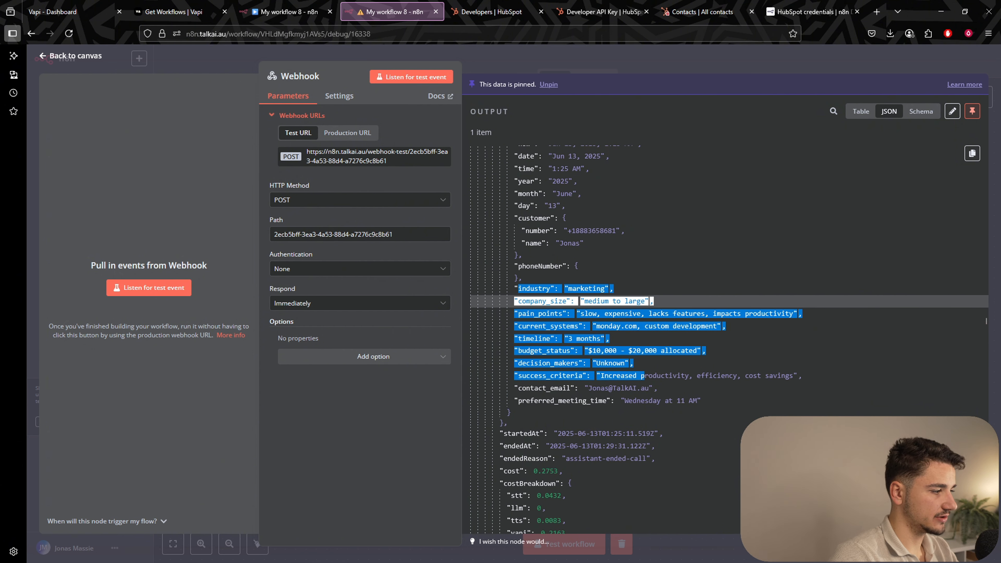
pyautogui.click(745, 388)
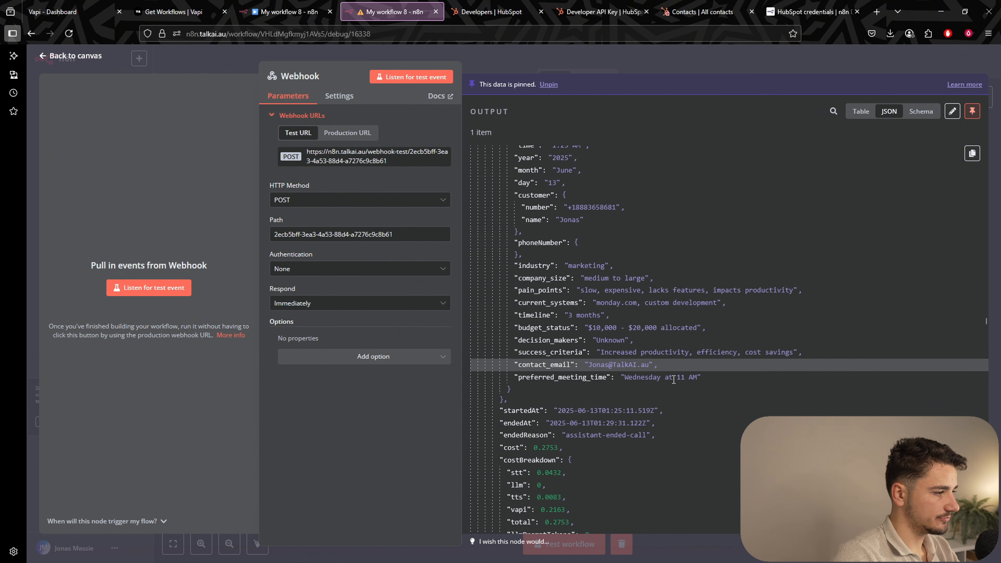
# Highlight each variable from industry to meeting time, then close the panel and move the Webhook left.
pyautogui.moveTo(518, 269); pyautogui.dragTo(636, 271)
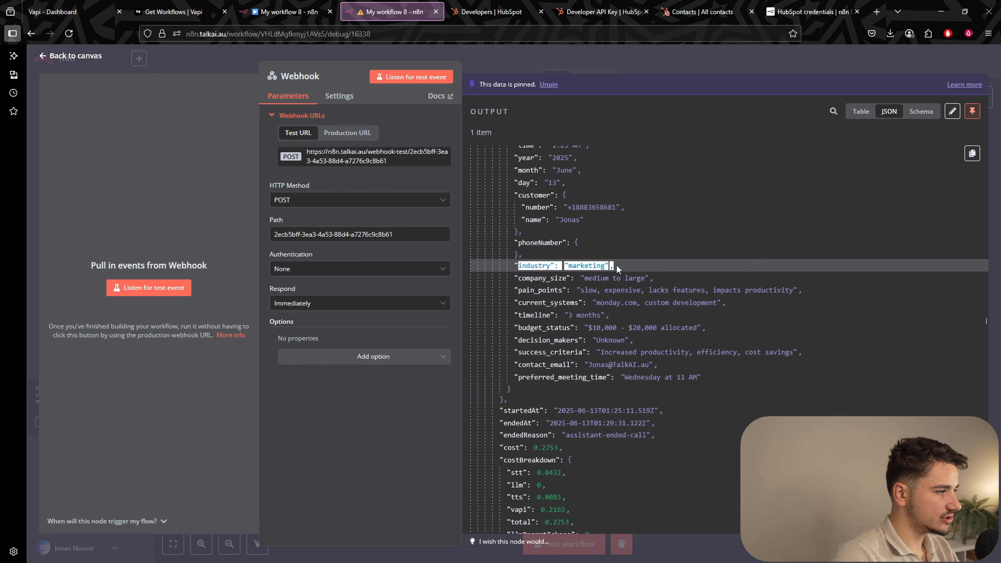
pyautogui.click(619, 269)
pyautogui.moveTo(519, 279); pyautogui.dragTo(694, 280)
pyautogui.click(717, 280)
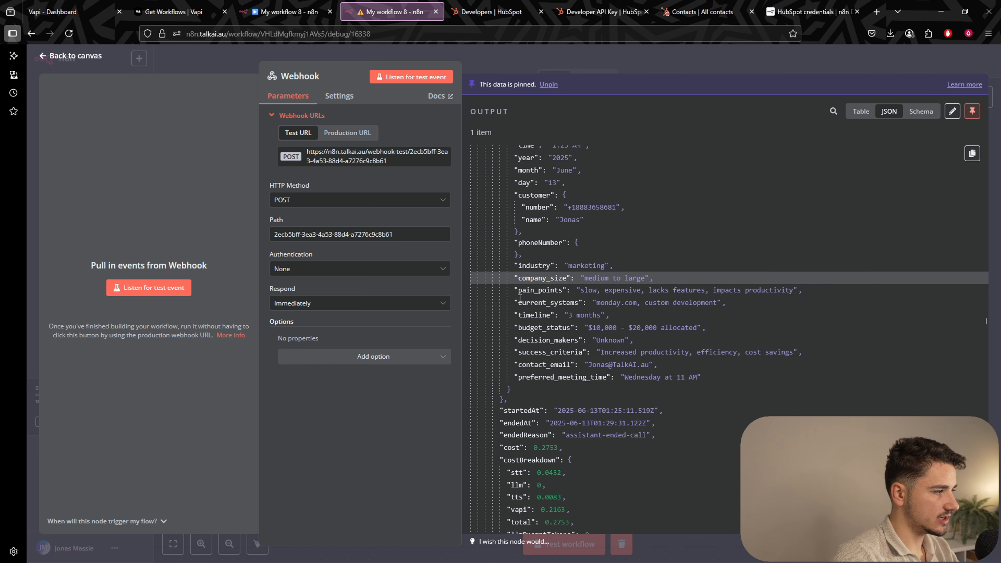
pyautogui.moveTo(518, 291); pyautogui.dragTo(715, 292)
pyautogui.click(717, 292)
pyautogui.moveTo(612, 291); pyautogui.dragTo(775, 290)
pyautogui.click(777, 290)
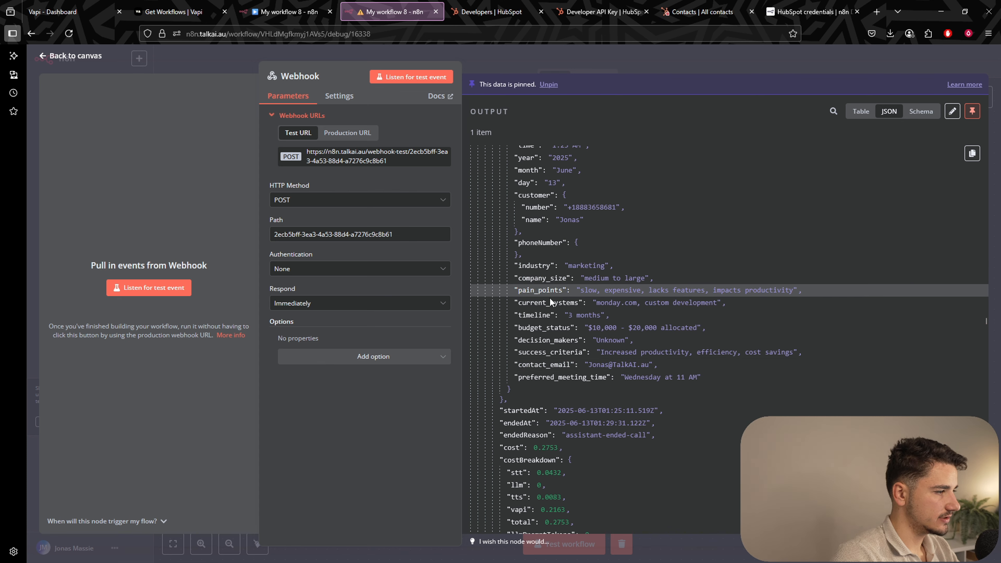
pyautogui.moveTo(526, 303); pyautogui.dragTo(698, 304)
pyautogui.click(656, 303)
pyautogui.click(698, 303)
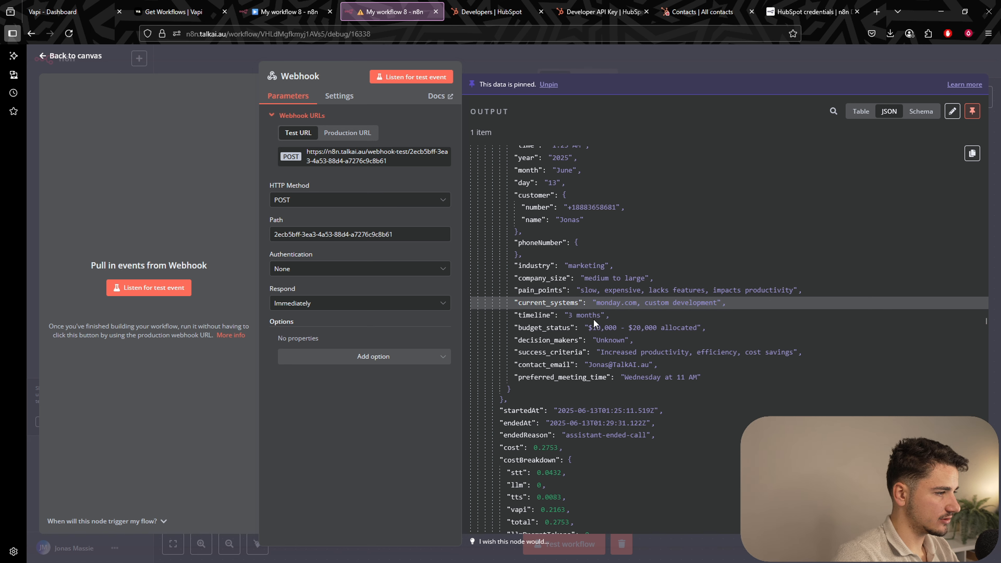
pyautogui.moveTo(619, 306); pyautogui.dragTo(719, 306)
pyautogui.click(723, 307)
pyautogui.moveTo(514, 317); pyautogui.dragTo(705, 337)
pyautogui.click(620, 319)
pyautogui.click(705, 339)
pyautogui.moveTo(550, 341); pyautogui.dragTo(658, 349)
pyautogui.click(659, 350)
pyautogui.moveTo(597, 354); pyautogui.dragTo(790, 350)
pyautogui.click(736, 354)
pyautogui.moveTo(588, 365); pyautogui.dragTo(685, 379)
pyautogui.click(695, 379)
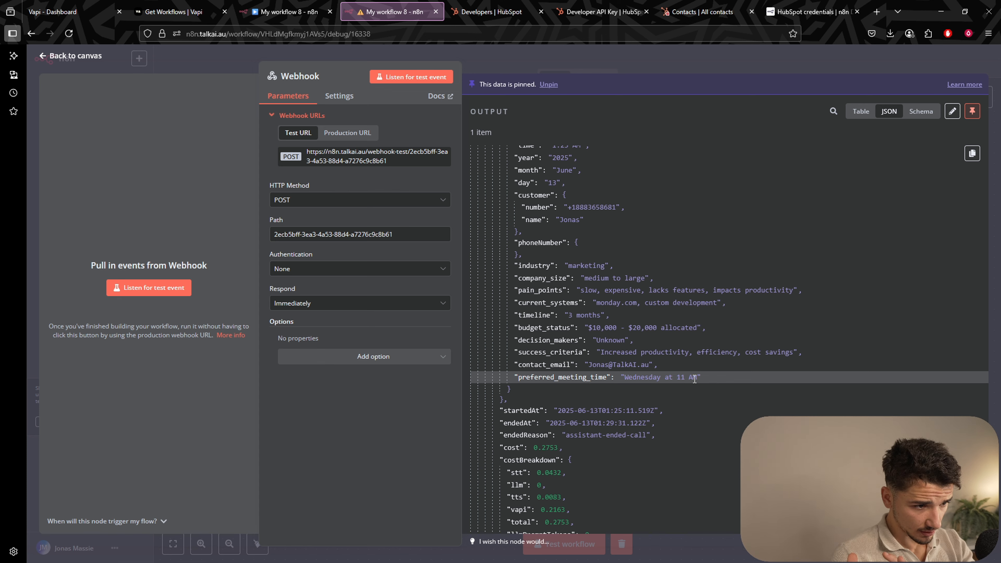
pyautogui.click(639, 58)
pyautogui.moveTo(578, 334); pyautogui.dragTo(474, 324)
# Add an If node after the Webhook testing body.message.type equals 'end-of-call-report'.
pyautogui.click(551, 311)
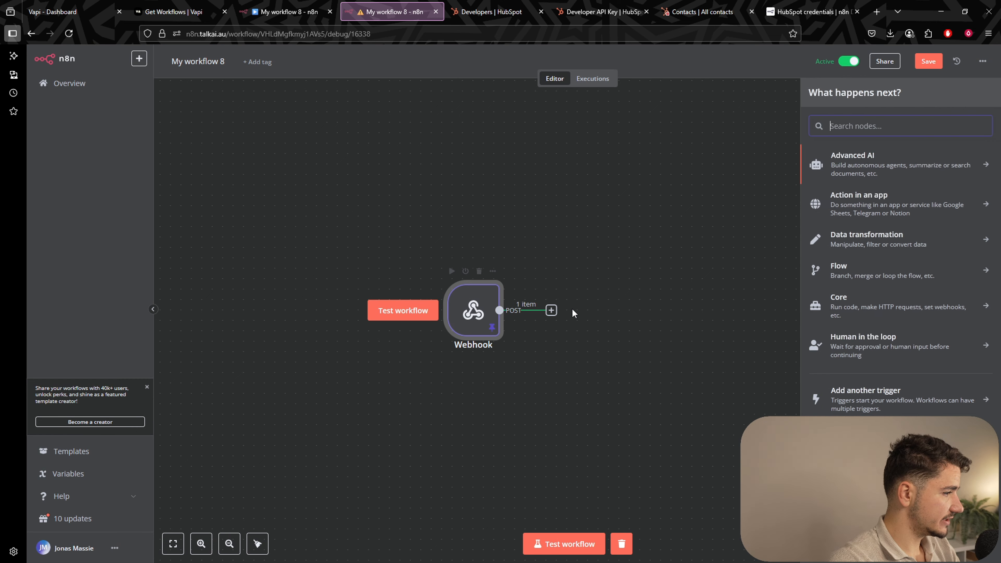
pyautogui.write('if')
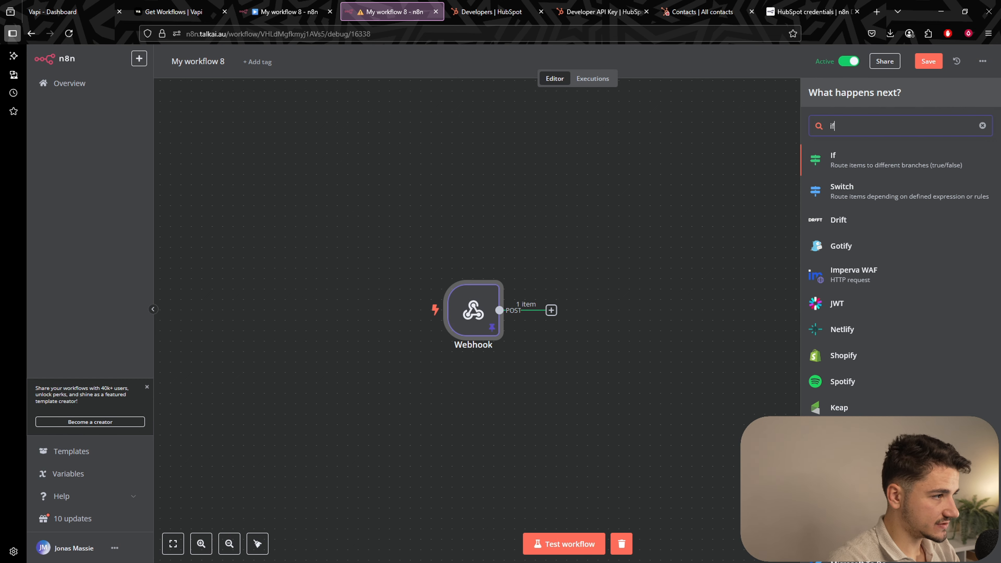
pyautogui.click(901, 165)
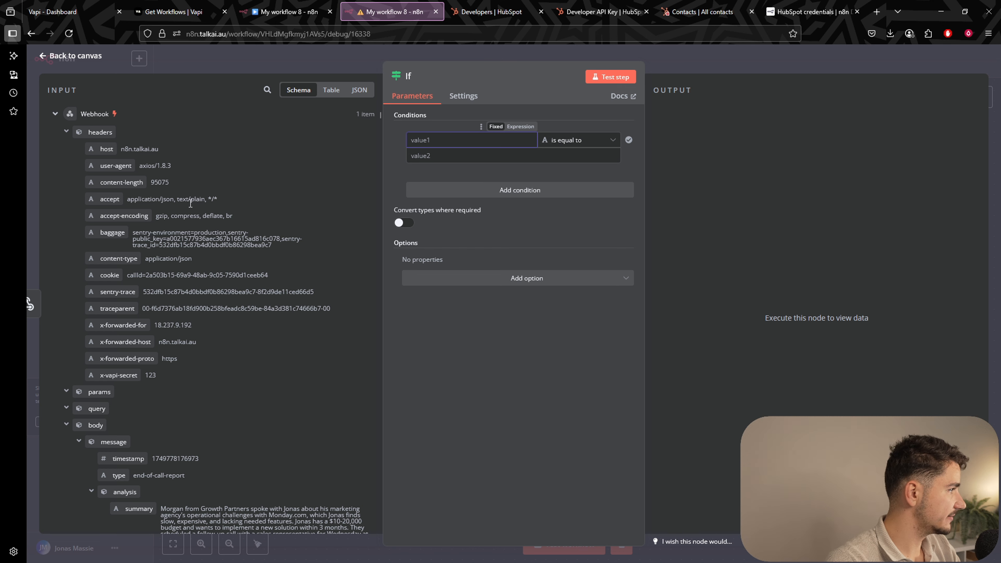
pyautogui.scroll(-3, 164, 383)
pyautogui.moveTo(119, 337); pyautogui.dragTo(450, 143)
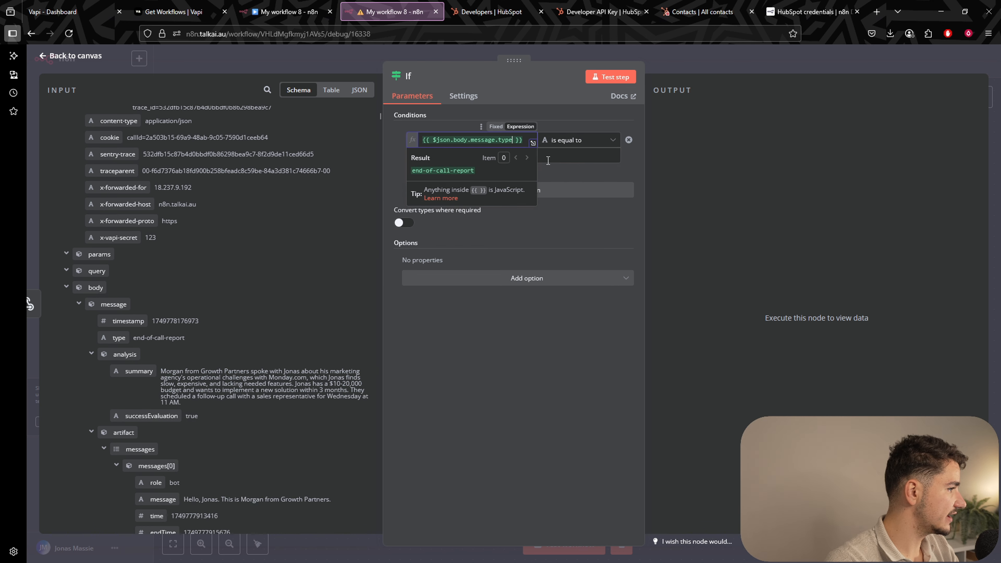
pyautogui.click(558, 157)
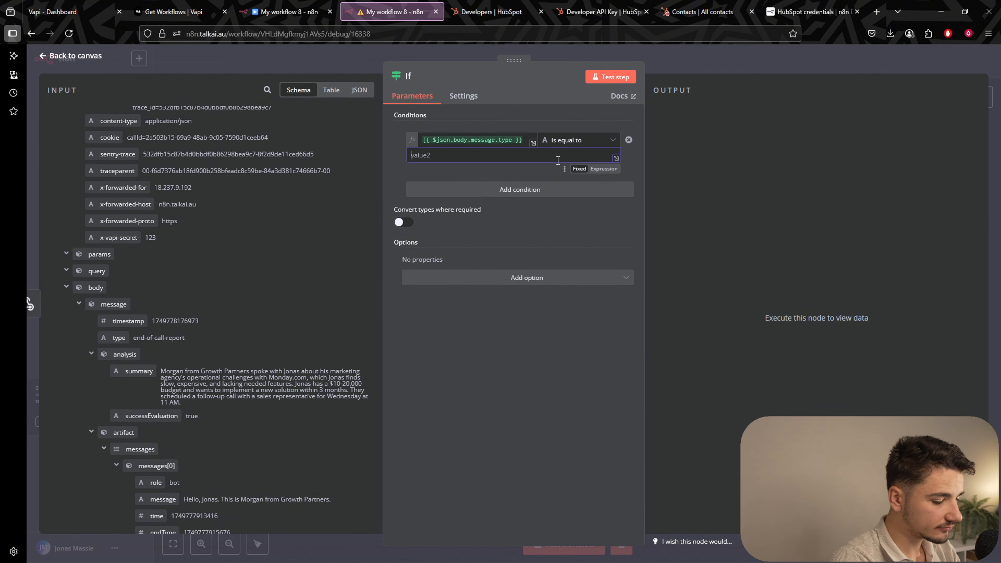
pyautogui.write('end-o')
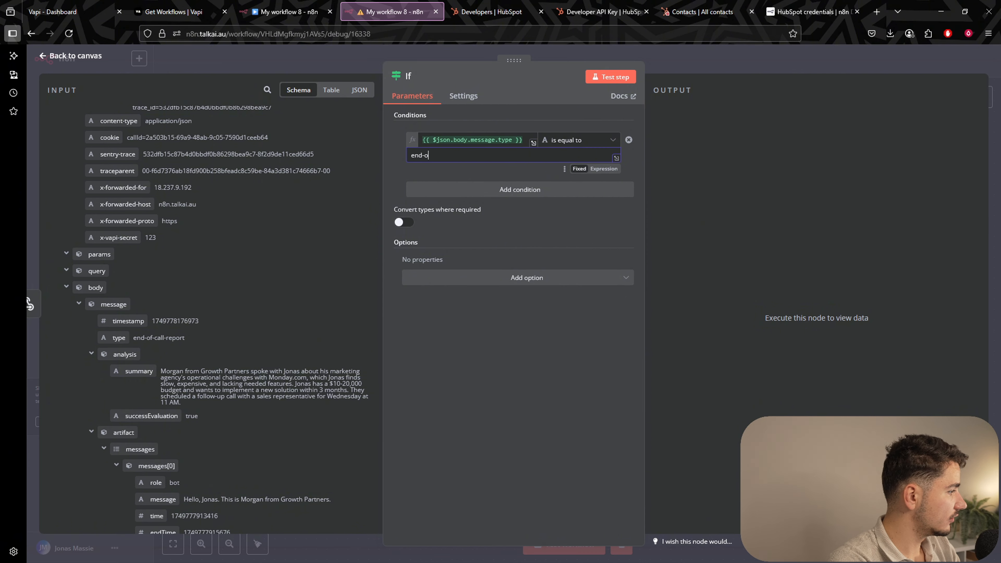
pyautogui.write('f-call-re')
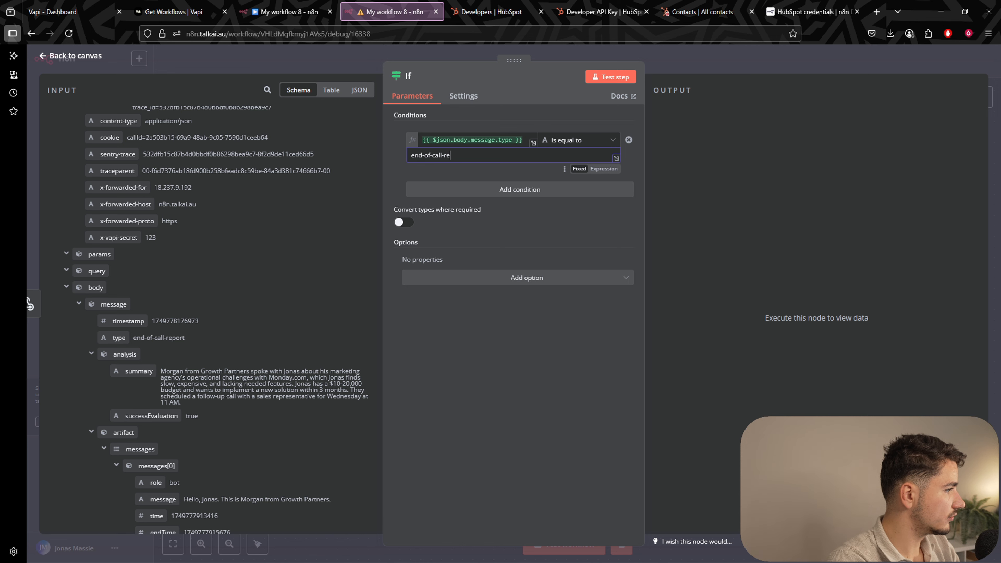
pyautogui.write('port')
pyautogui.click(691, 65)
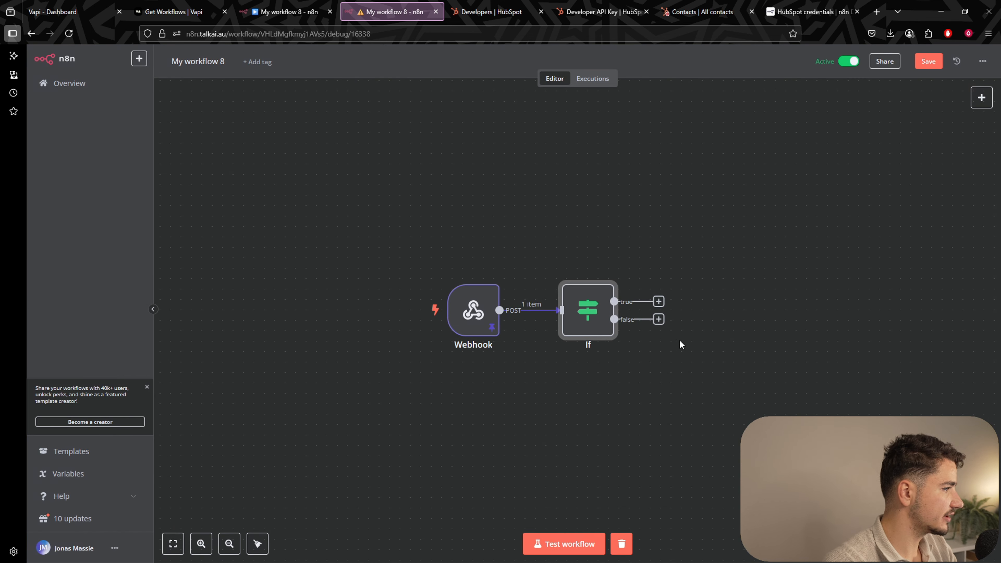
pyautogui.click(487, 286)
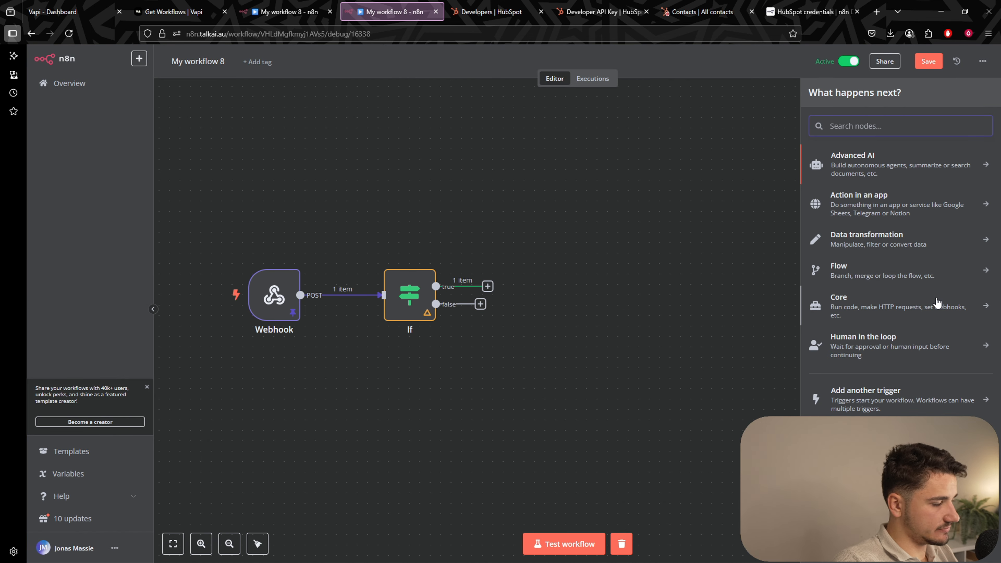
# Add a HubSpot Search contacts step on the true branch with Limit 1.
pyautogui.write('hubspot')
pyautogui.press('Return')
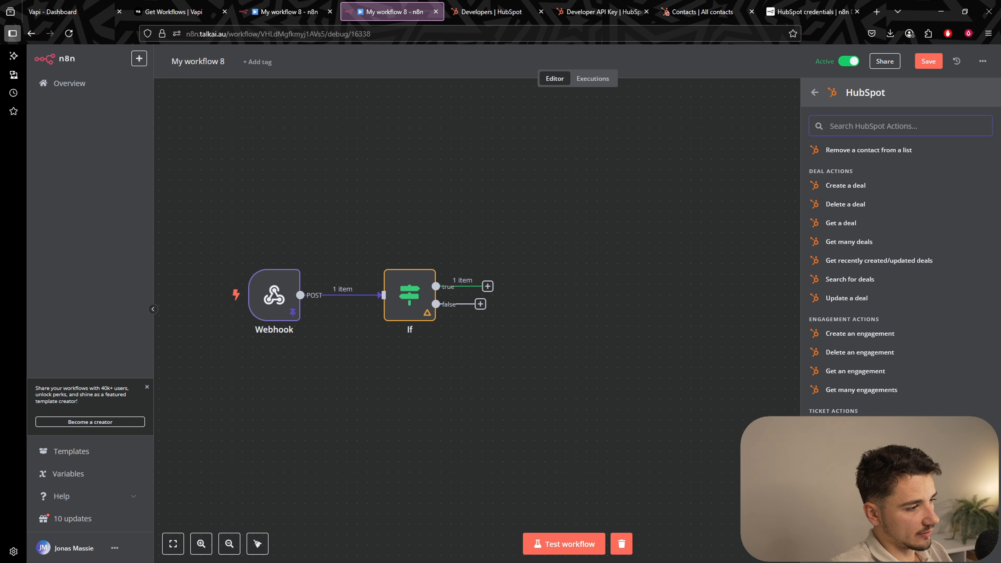
pyautogui.scroll(3, 837, 271)
pyautogui.scroll(2, 837, 272)
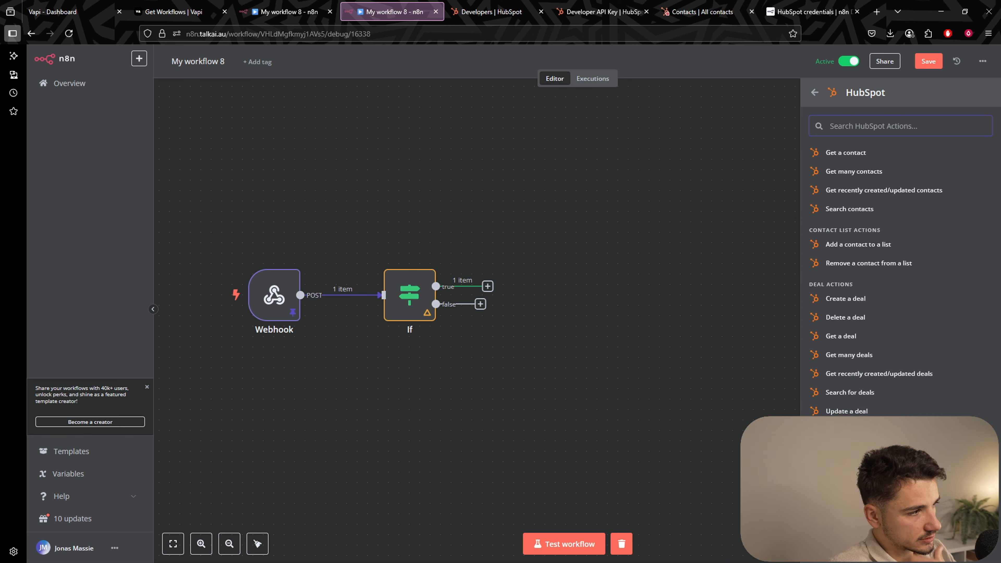
pyautogui.click(849, 270)
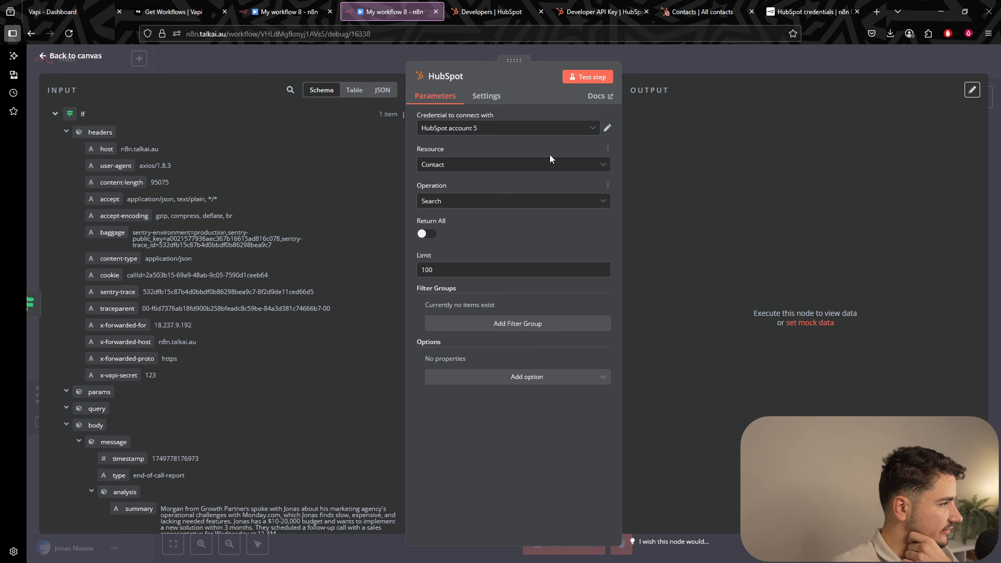
pyautogui.doubleClick(425, 268)
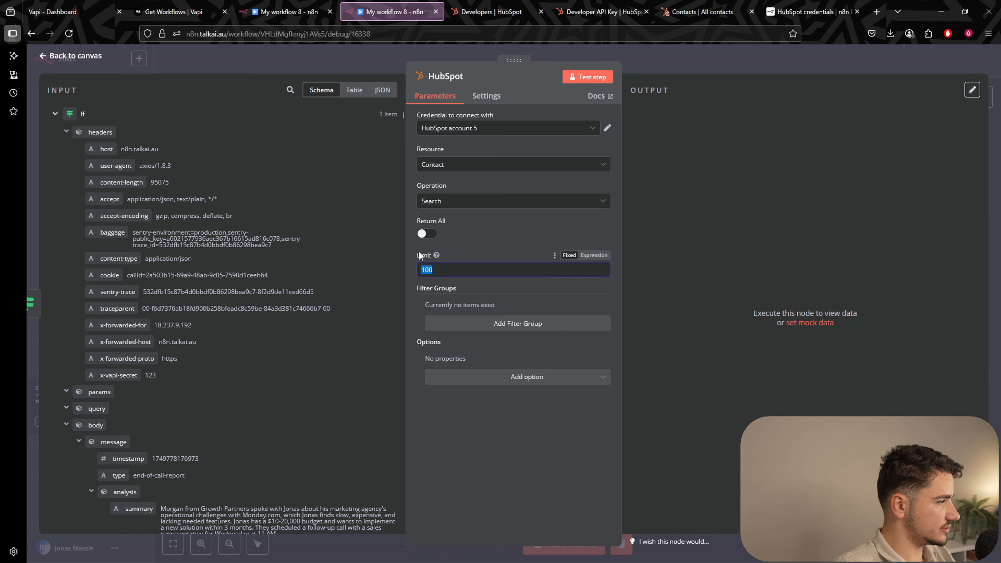
pyautogui.write('1')
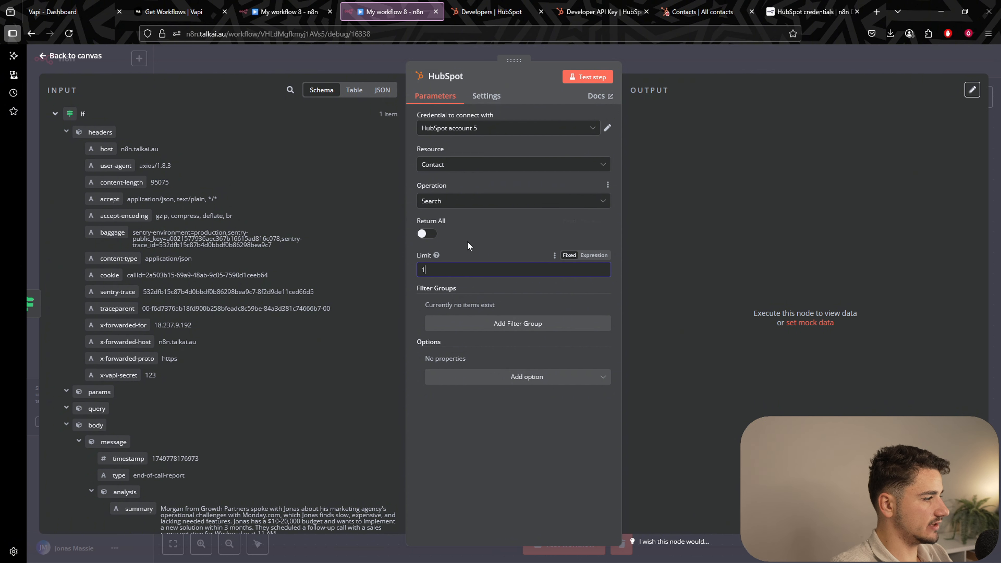
# Add a filter group with an Email property filter, checking the contact's details in HubSpot.
pyautogui.click(508, 329)
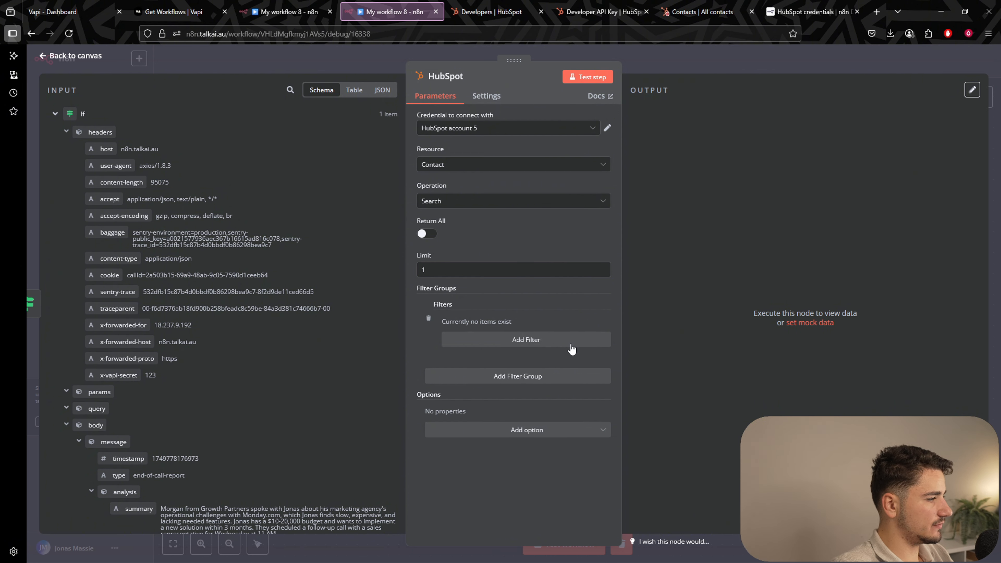
pyautogui.click(545, 342)
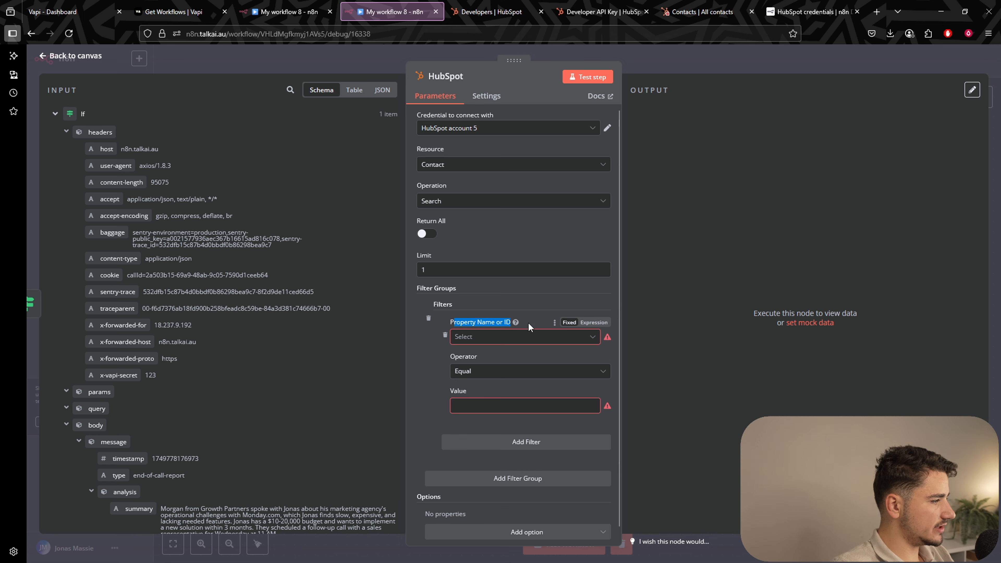
pyautogui.doubleClick(490, 323)
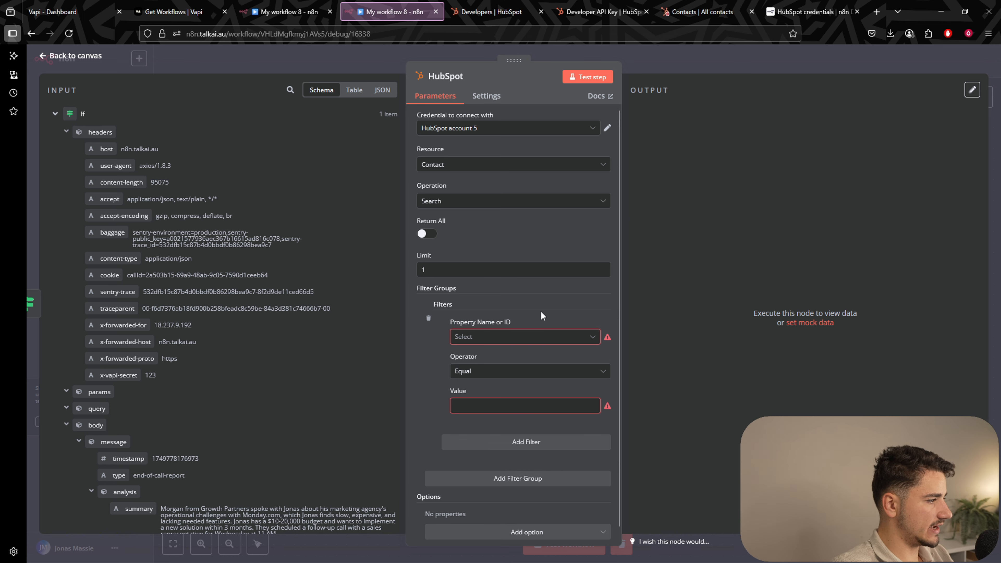
pyautogui.click(580, 336)
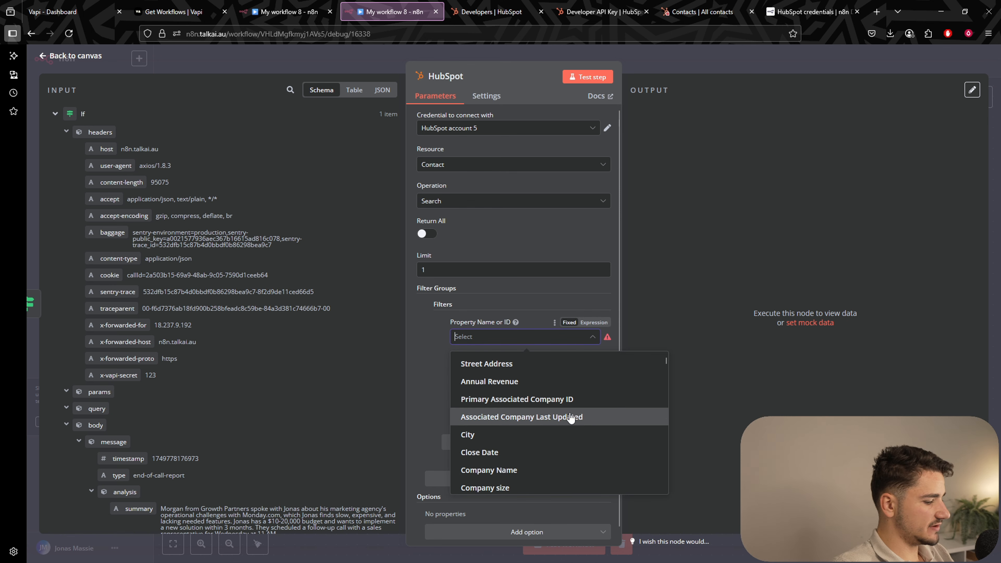
pyautogui.write('email')
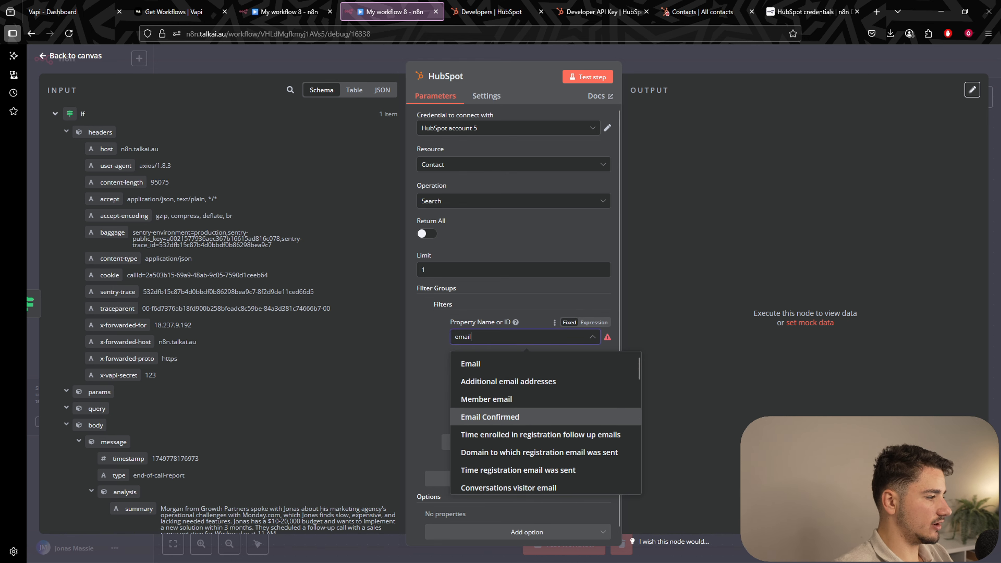
pyautogui.click(544, 357)
pyautogui.click(704, 11)
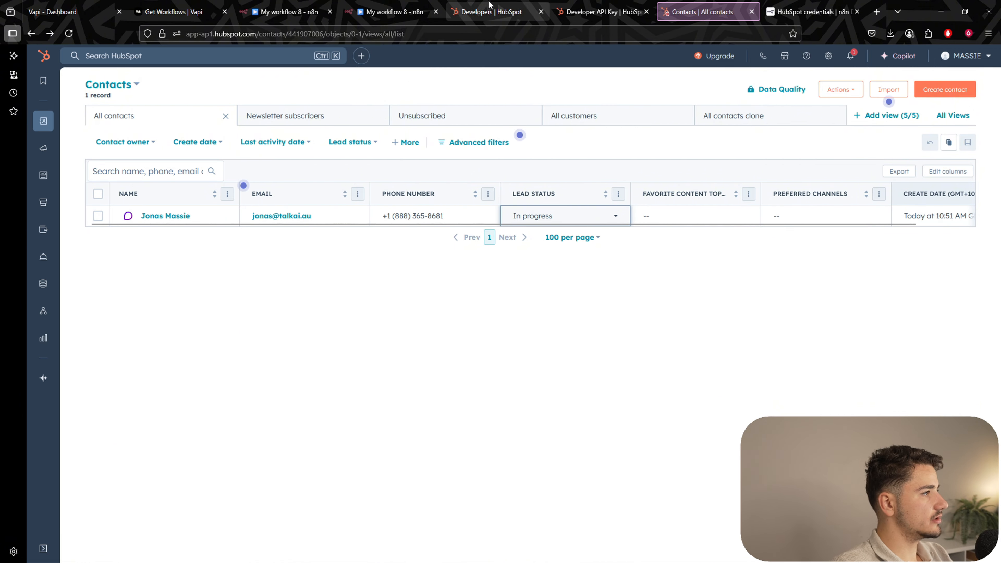
pyautogui.click(392, 12)
# Change the filter to Phone Number equal to the caller's number from the incoming data.
pyautogui.click(492, 336)
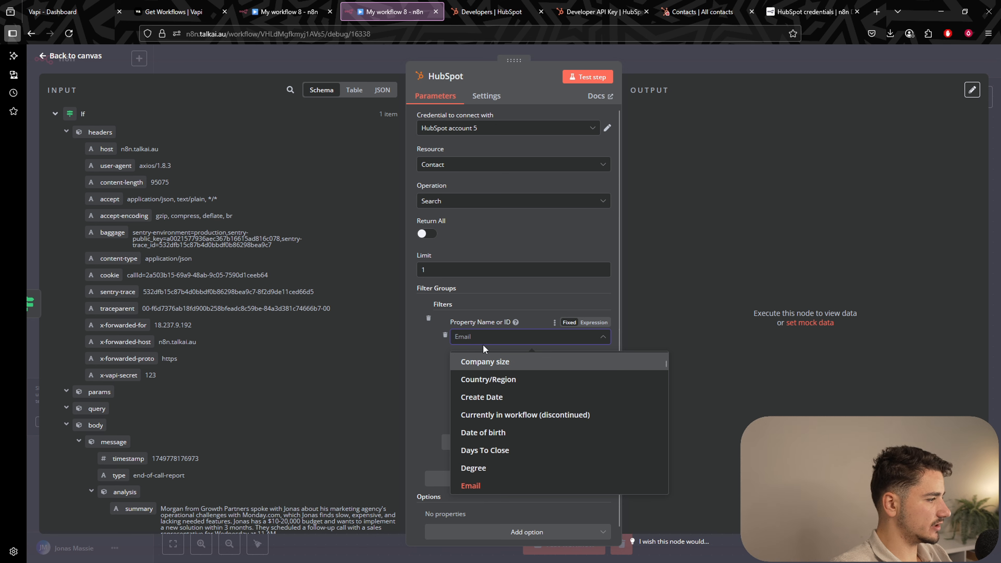
pyautogui.write('phone number')
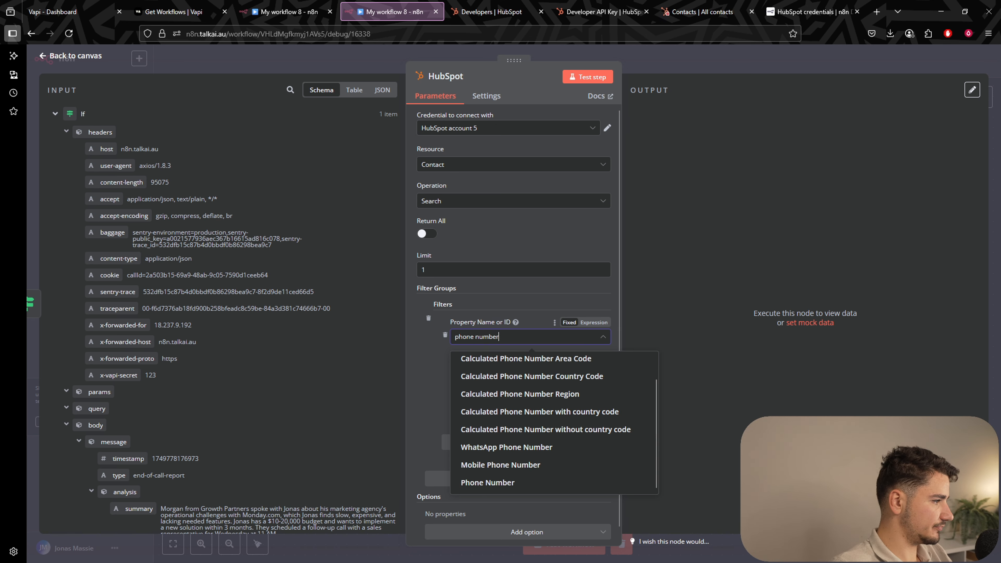
pyautogui.click(509, 482)
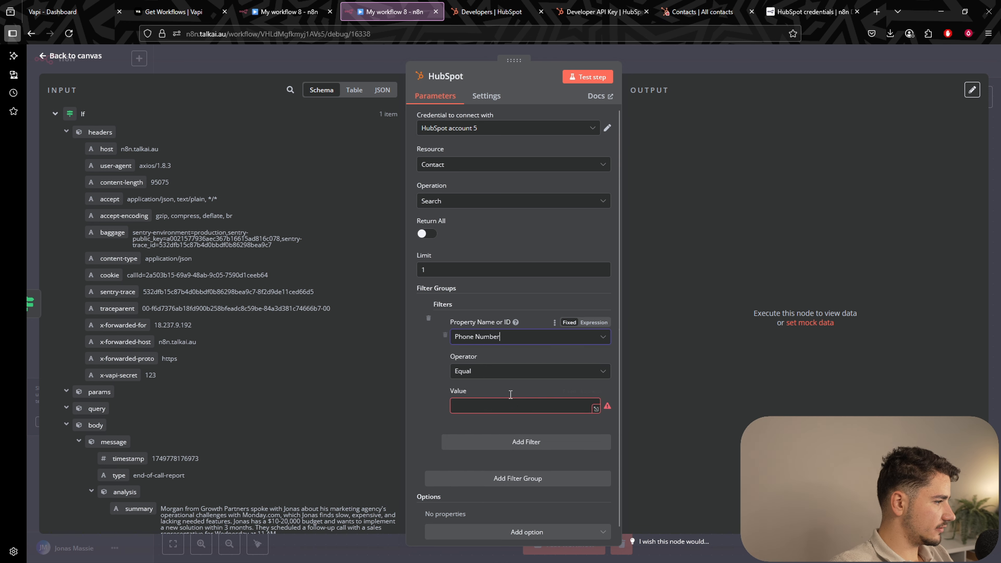
pyautogui.click(483, 404)
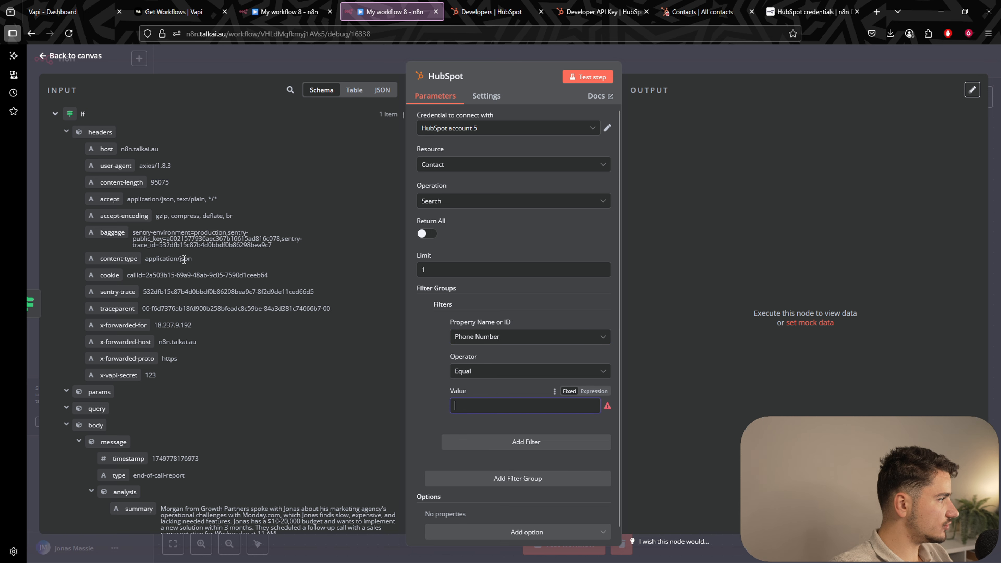
pyautogui.scroll(-9, 184, 260)
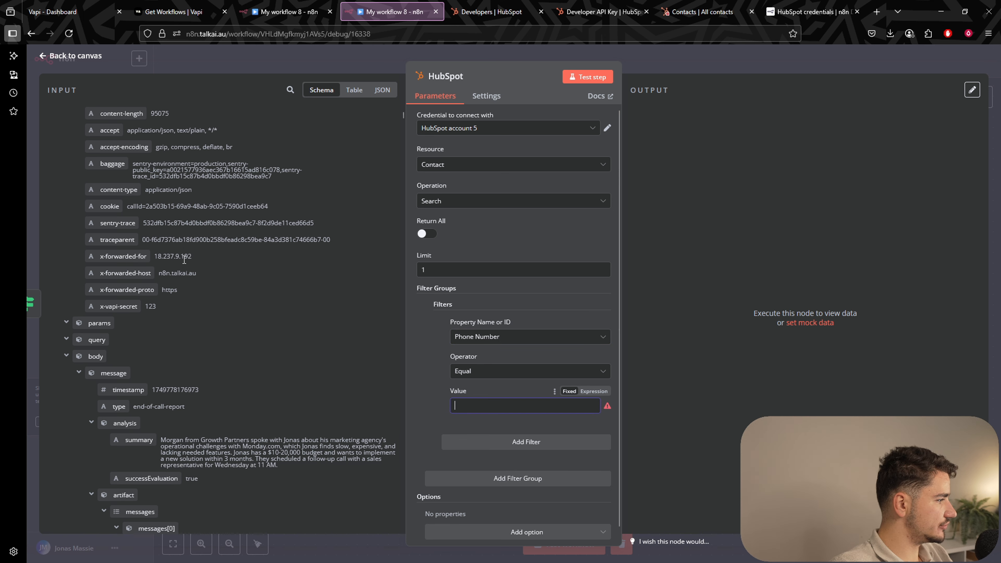
pyautogui.click(289, 90)
pyautogui.write('+1')
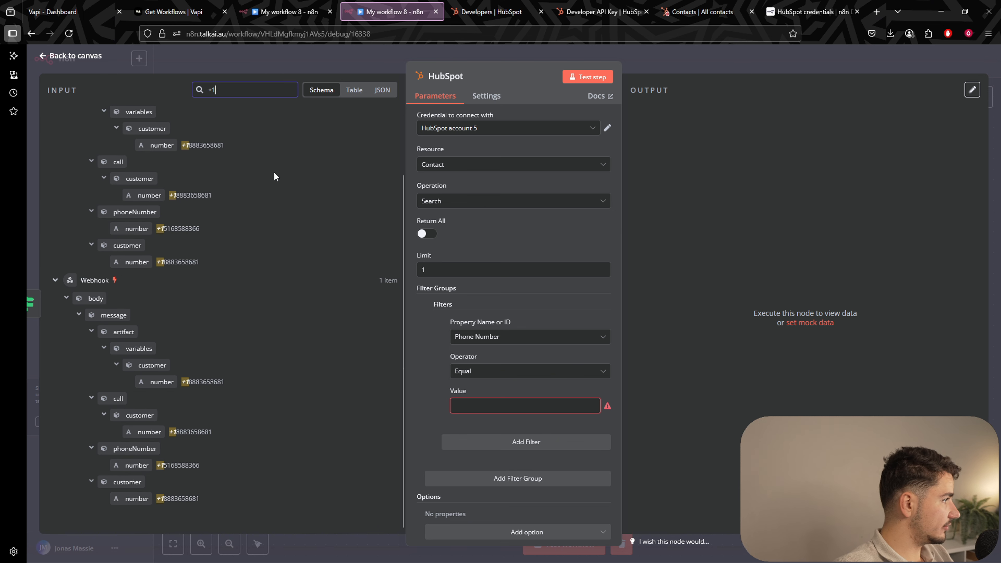
pyautogui.scroll(3, 275, 175)
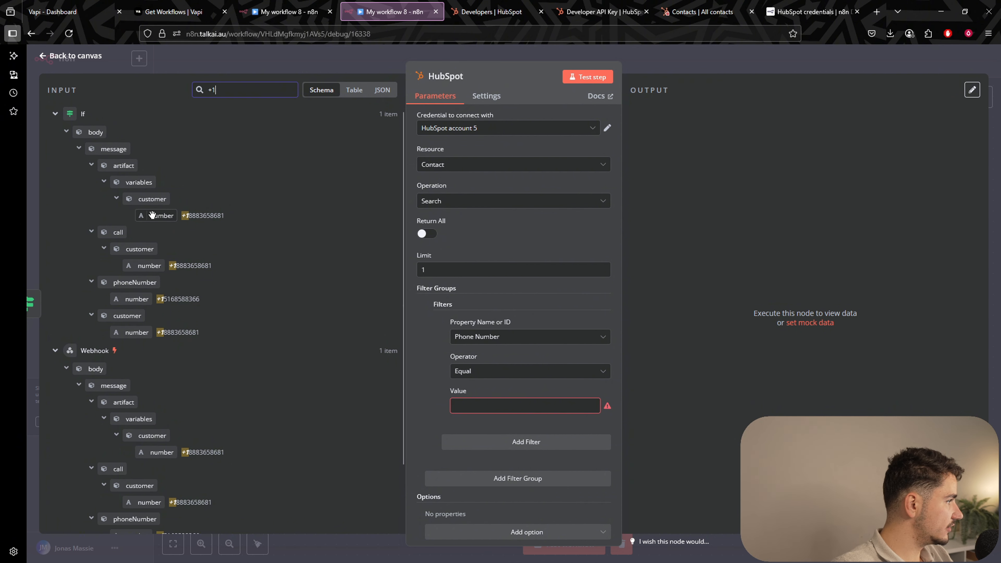
pyautogui.moveTo(152, 215); pyautogui.dragTo(505, 408)
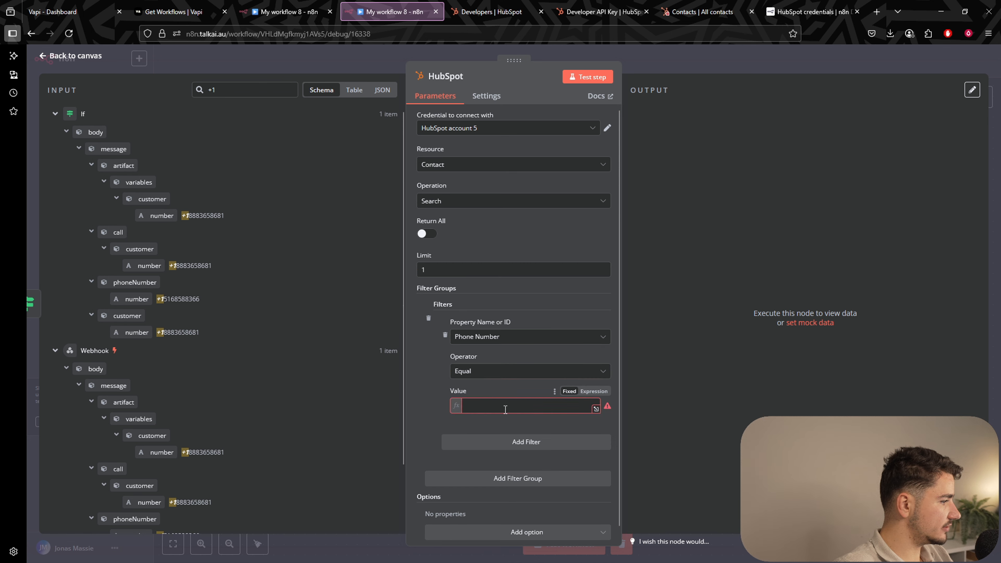
pyautogui.click(511, 379)
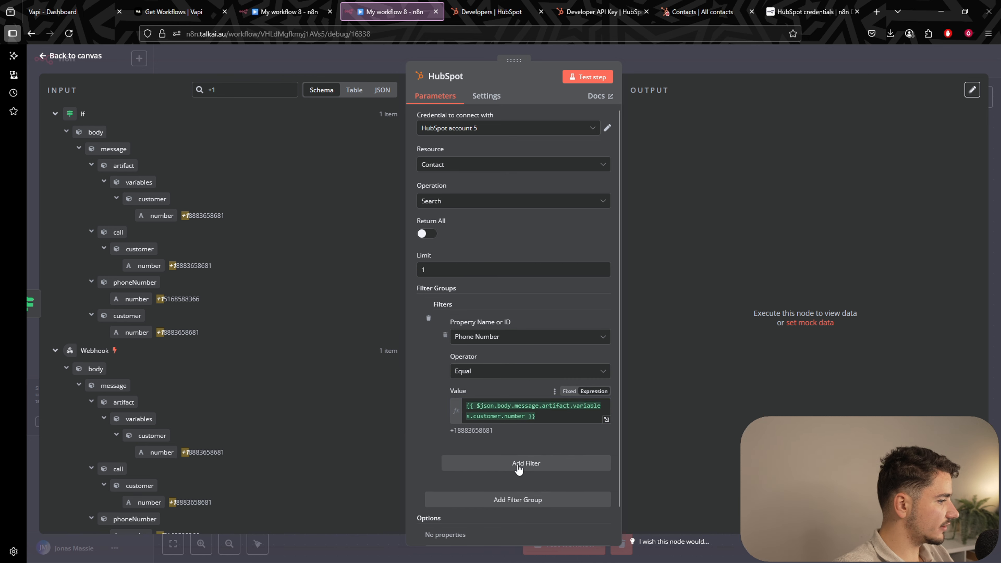
pyautogui.click(685, 54)
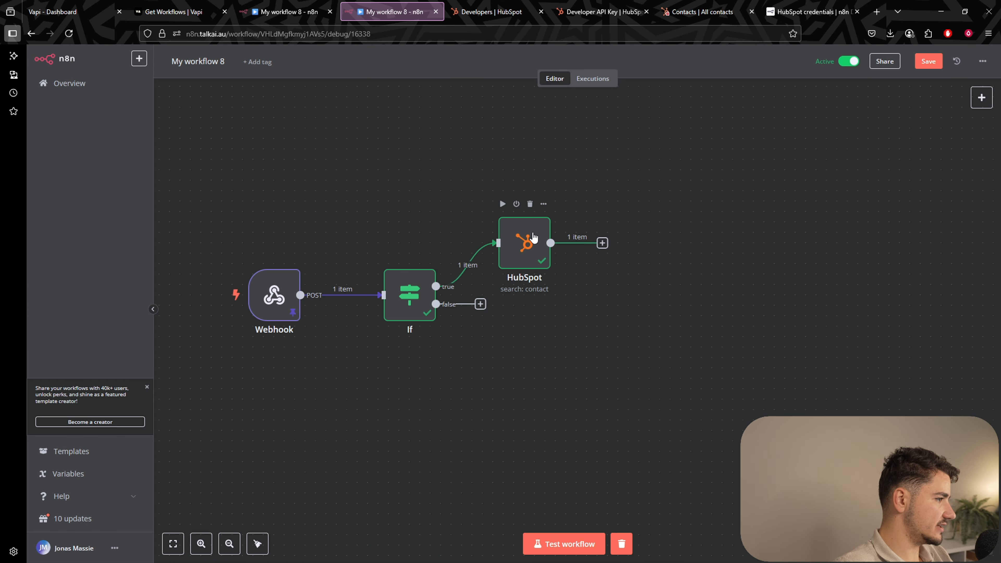
# Reopen the HubSpot search to inspect the returned contact's id.
pyautogui.doubleClick(530, 238)
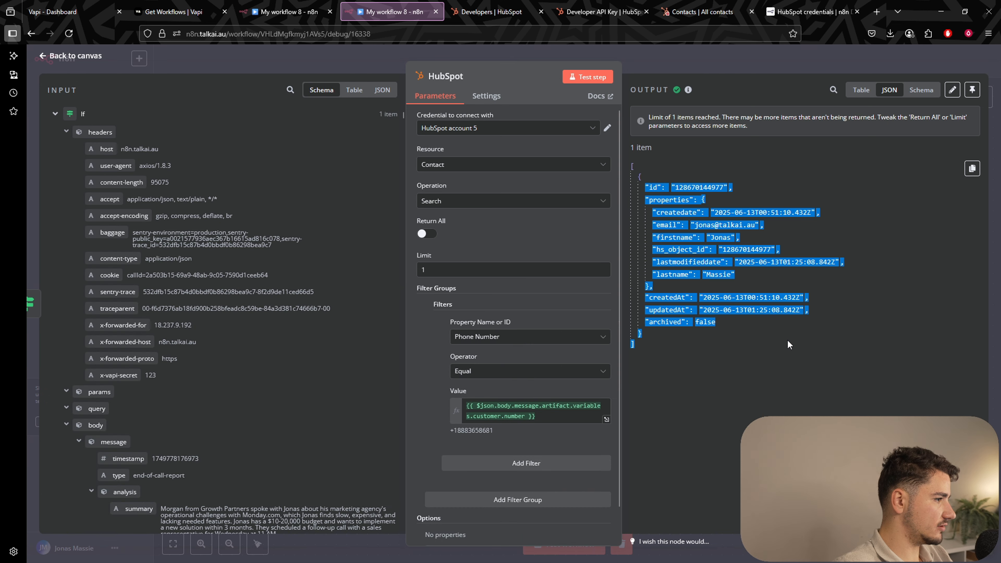
pyautogui.doubleClick(707, 188)
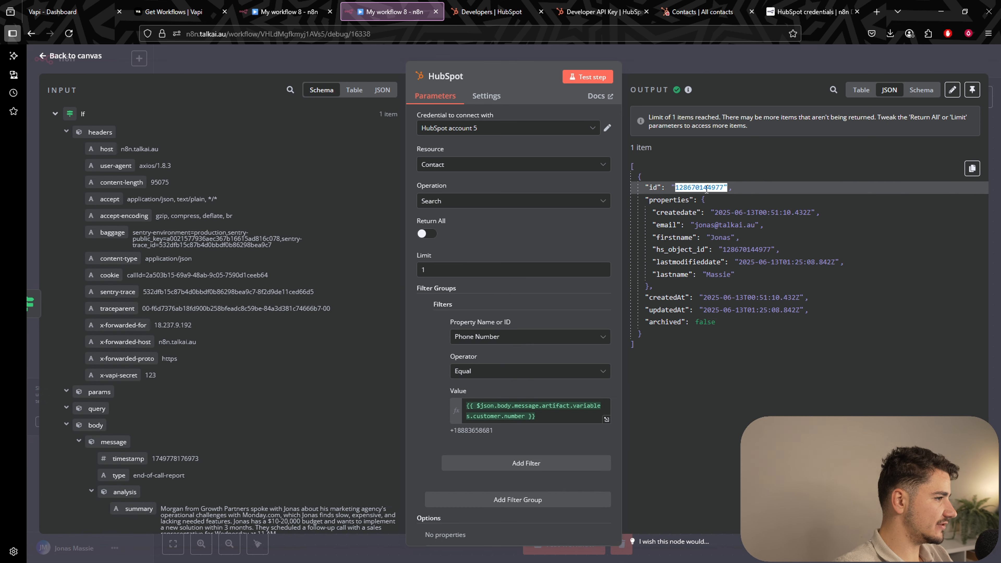
pyautogui.click(715, 60)
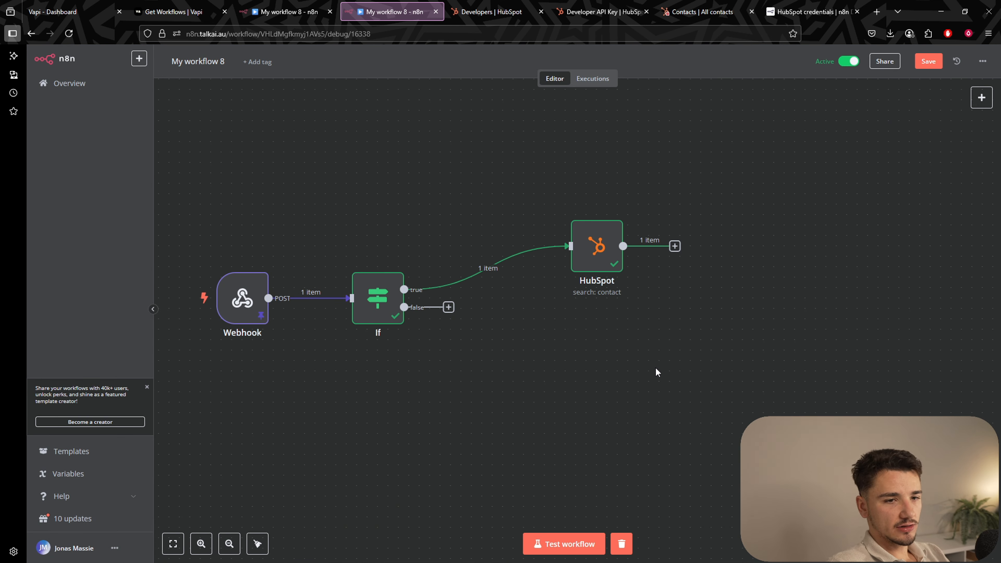
# Add an If1 node after the HubSpot search.
pyautogui.moveTo(591, 267); pyautogui.dragTo(539, 268)
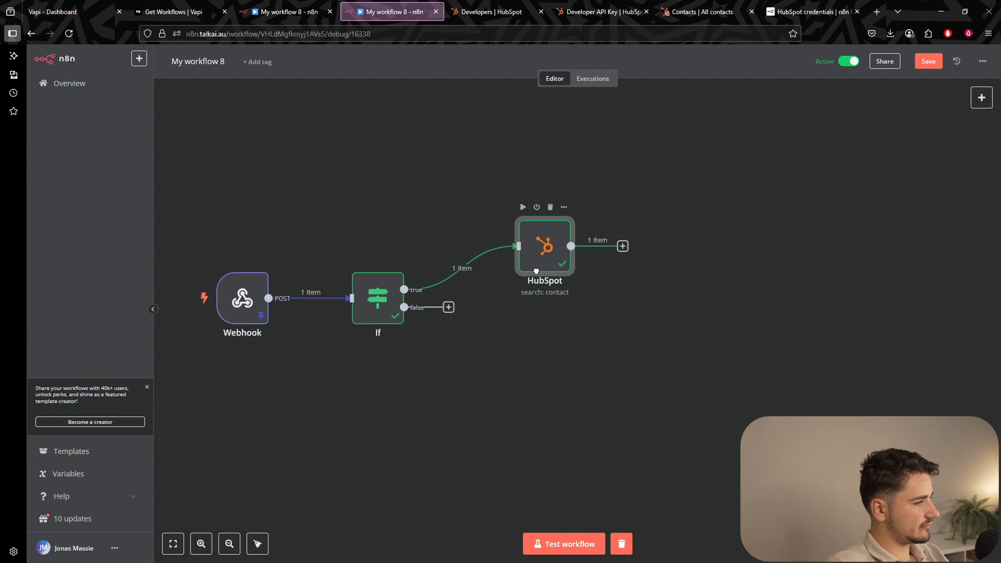
pyautogui.click(622, 247)
pyautogui.write('if')
pyautogui.press('Return')
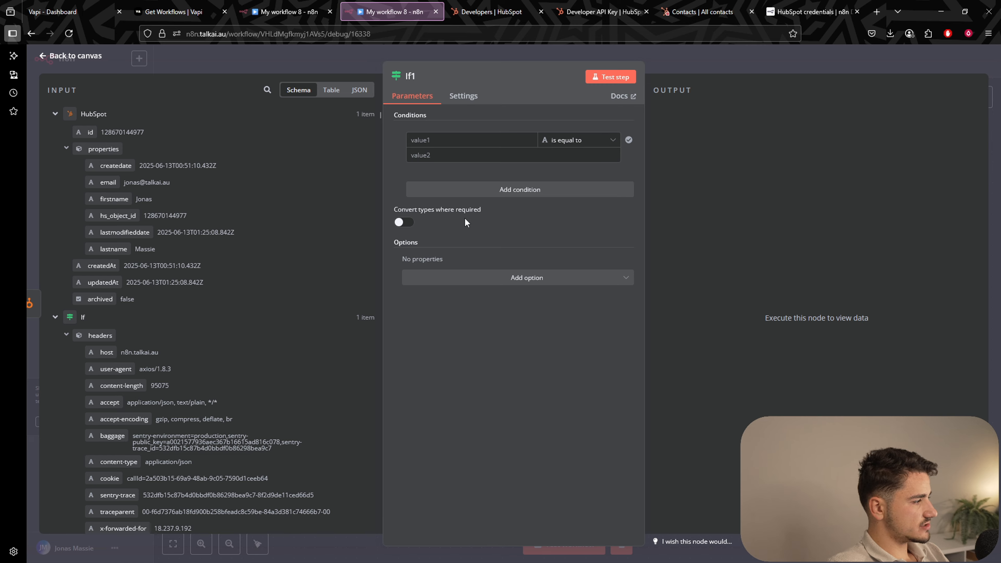
pyautogui.click(739, 63)
# Rearrange the HubSpot and If1 nodes on the canvas and open If1's settings.
pyautogui.scroll(-2, 619, 370)
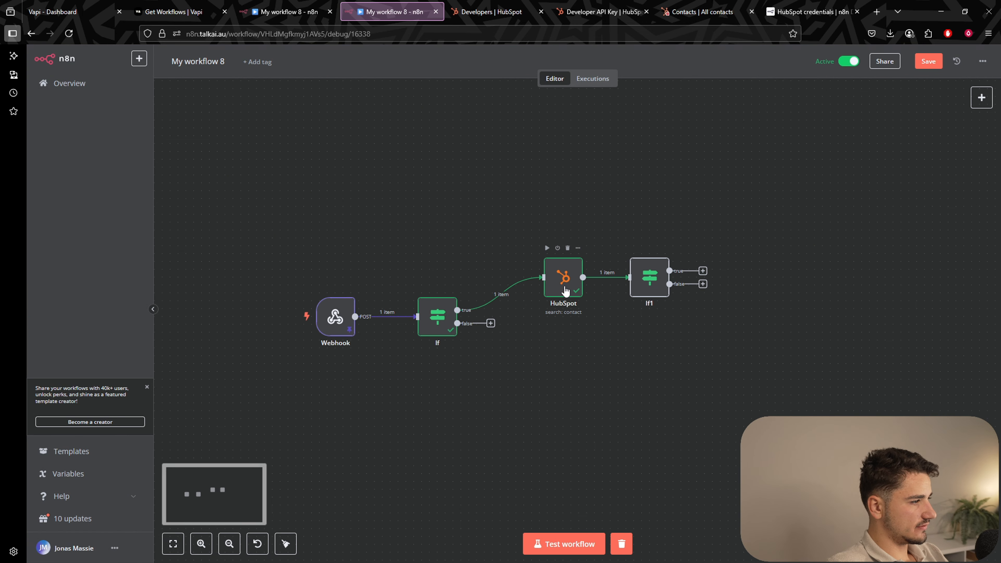
pyautogui.moveTo(566, 291); pyautogui.dragTo(549, 291)
pyautogui.moveTo(650, 278); pyautogui.dragTo(690, 239)
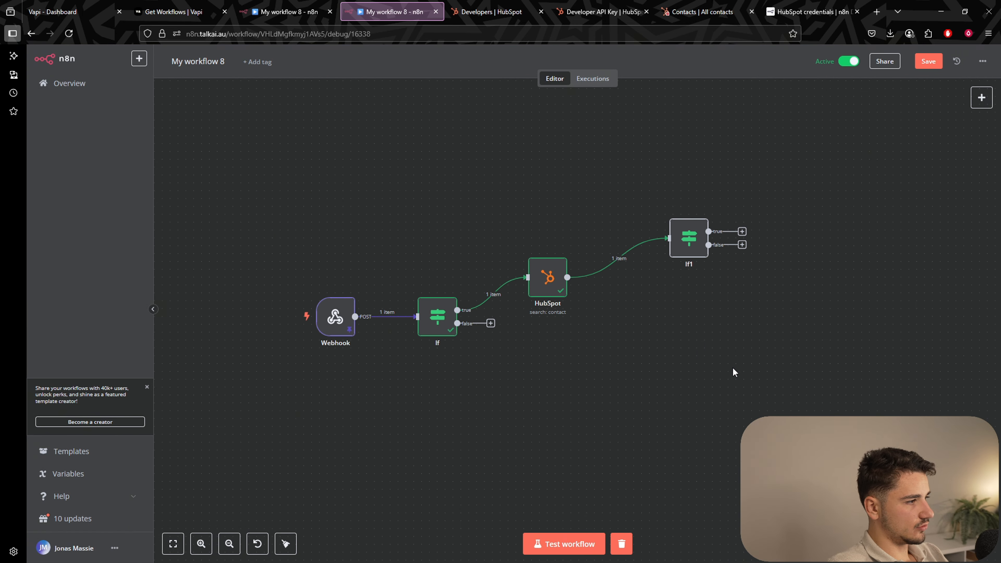
pyautogui.hscroll(2, 710, 371)
pyautogui.scroll(-2, 683, 369)
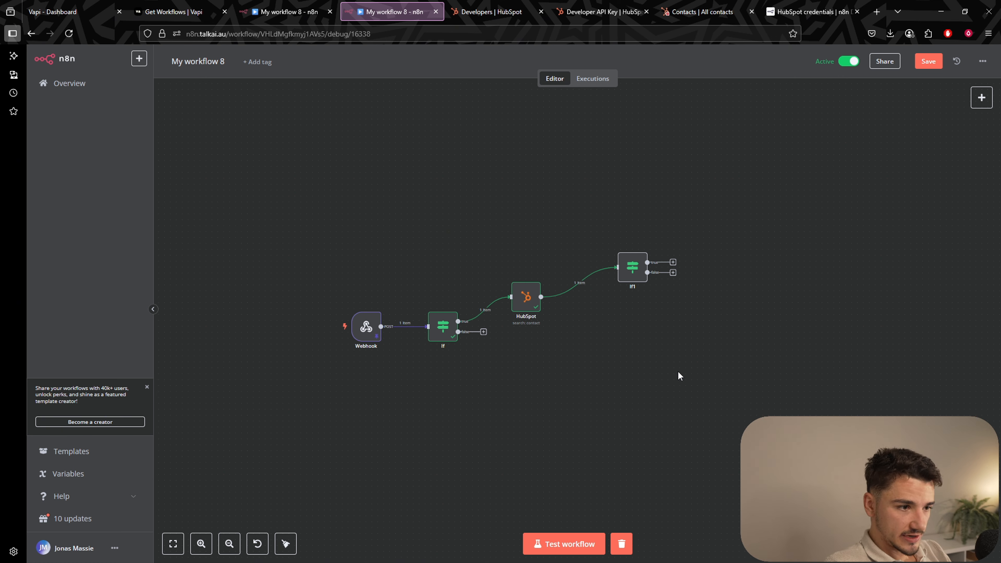
pyautogui.moveTo(632, 267); pyautogui.dragTo(614, 256)
pyautogui.scroll(3, 416, 390)
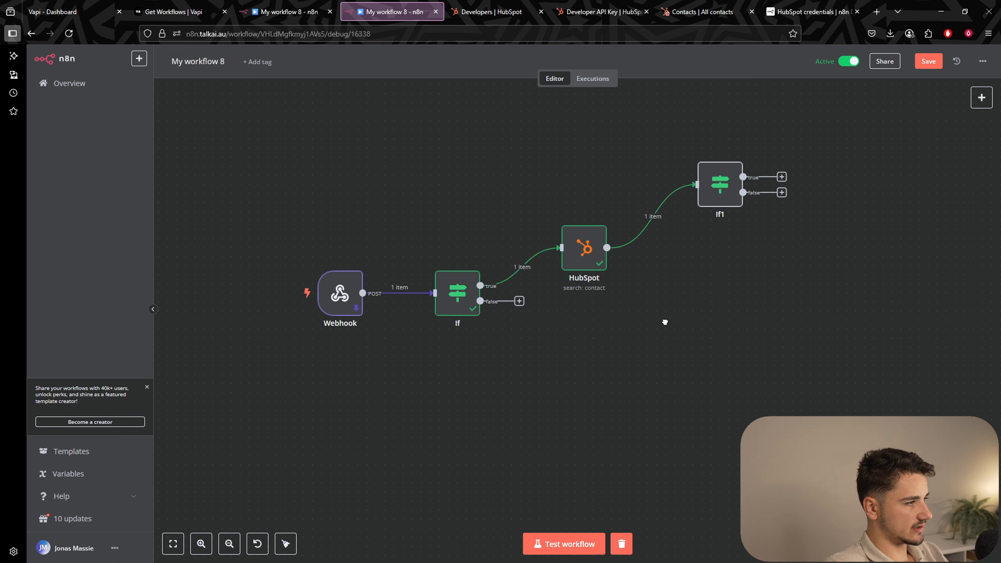
pyautogui.hscroll(3, 631, 365)
pyautogui.scroll(2, 630, 364)
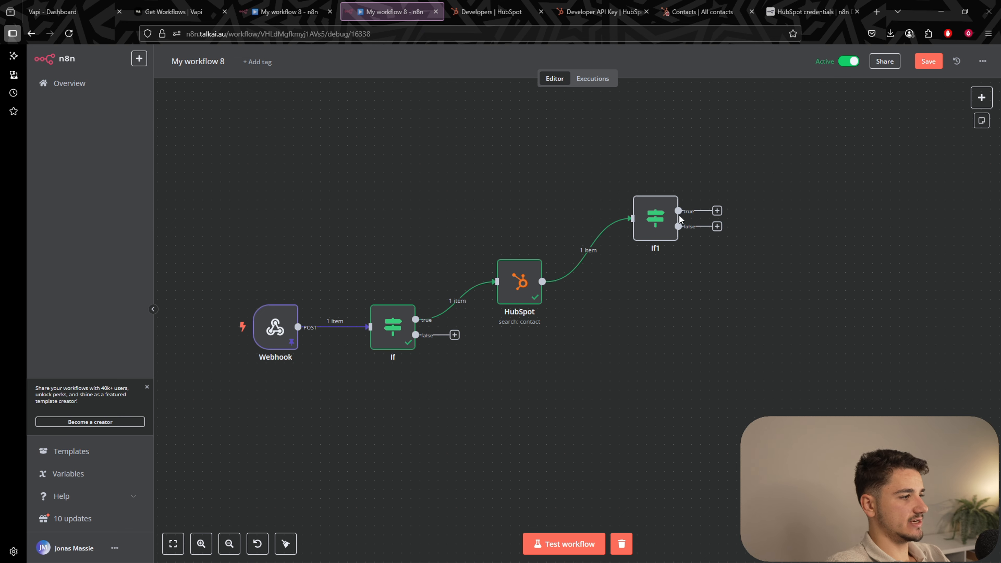
pyautogui.doubleClick(656, 218)
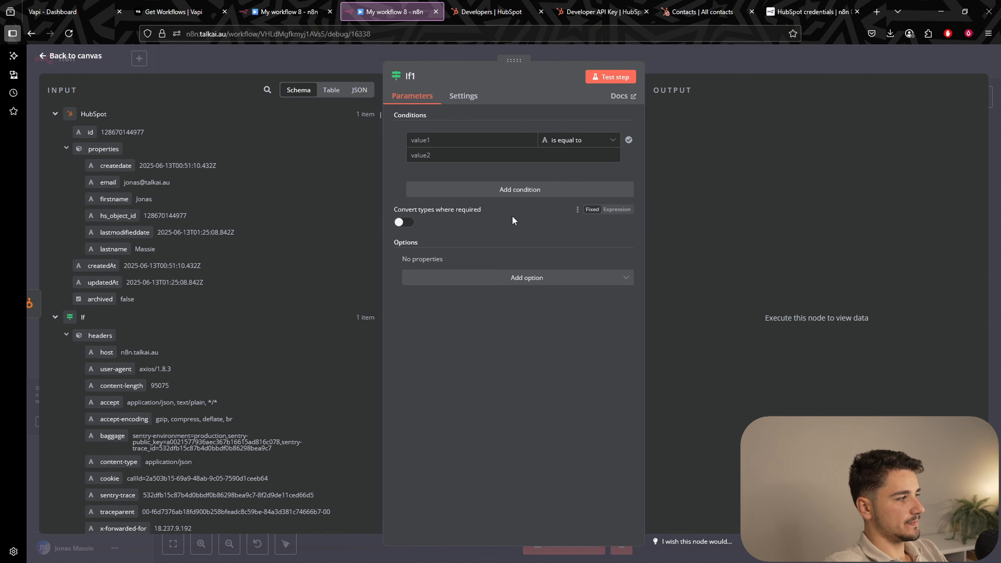
pyautogui.scroll(-10, 256, 249)
pyautogui.scroll(-7, 253, 246)
pyautogui.click(267, 90)
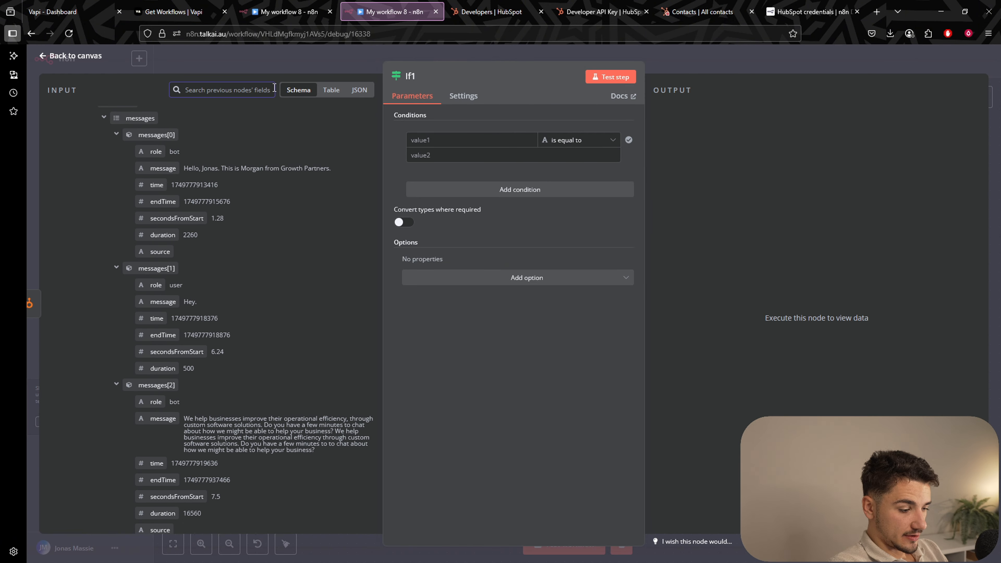
pyautogui.write('ended')
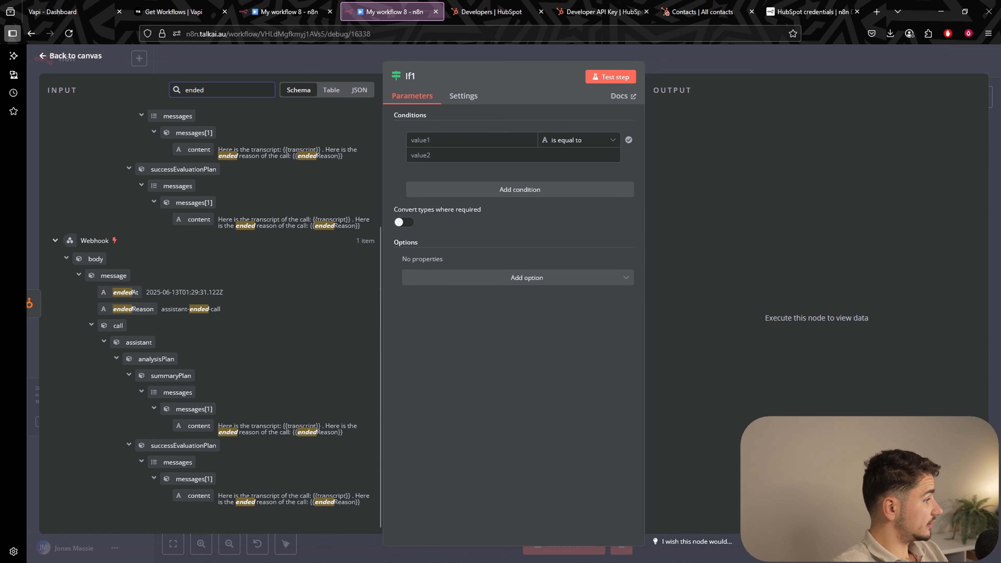
pyautogui.scroll(4, 336, 237)
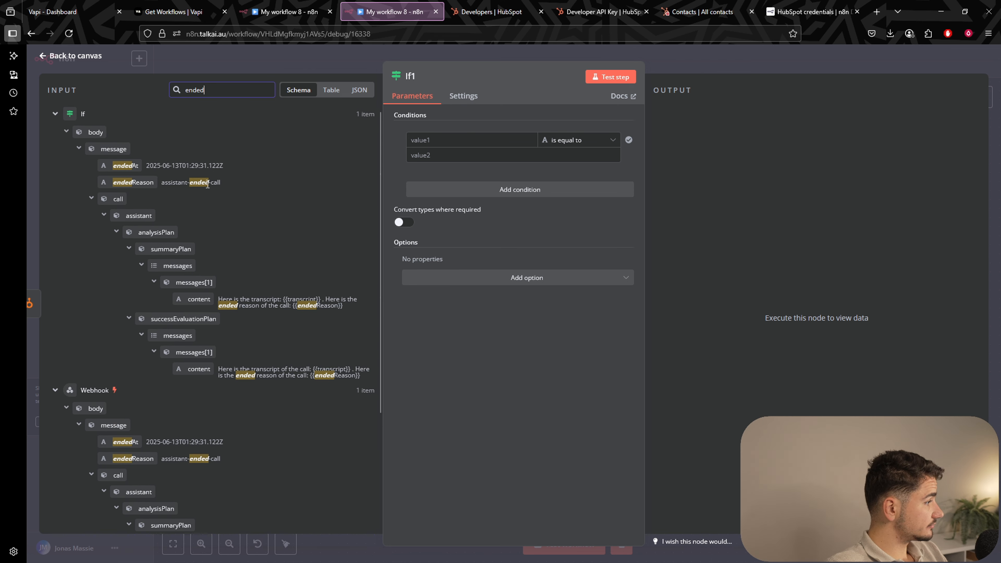
pyautogui.moveTo(163, 184); pyautogui.dragTo(242, 187)
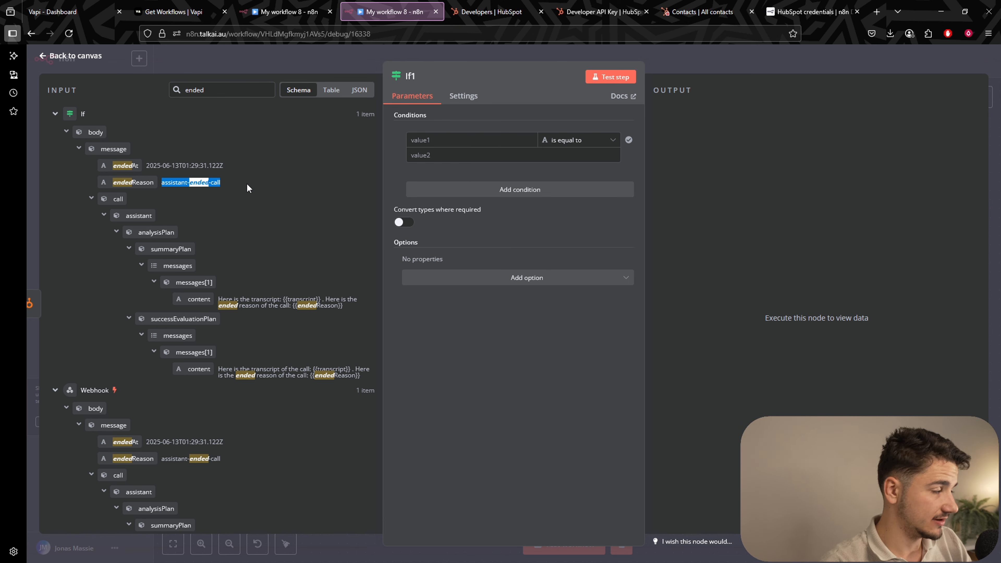
pyautogui.moveTo(247, 184); pyautogui.dragTo(171, 182)
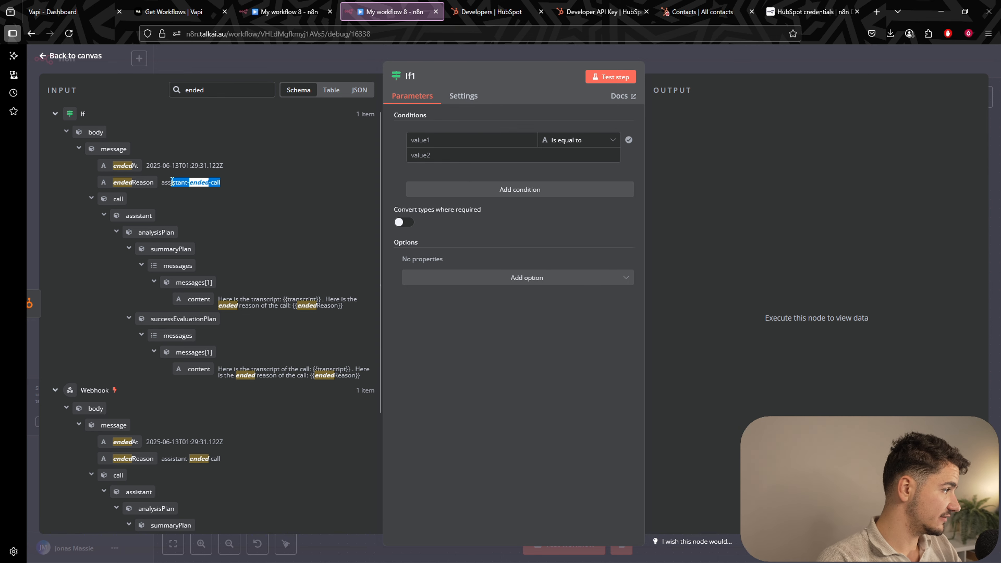
pyautogui.click(172, 182)
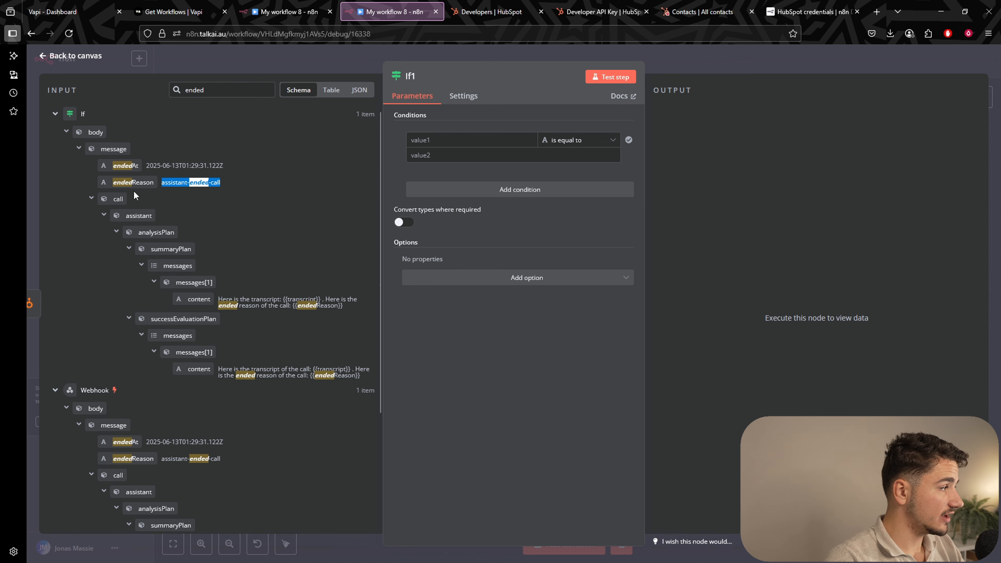
pyautogui.click(169, 183)
pyautogui.moveTo(162, 183); pyautogui.dragTo(226, 184)
pyautogui.click(227, 183)
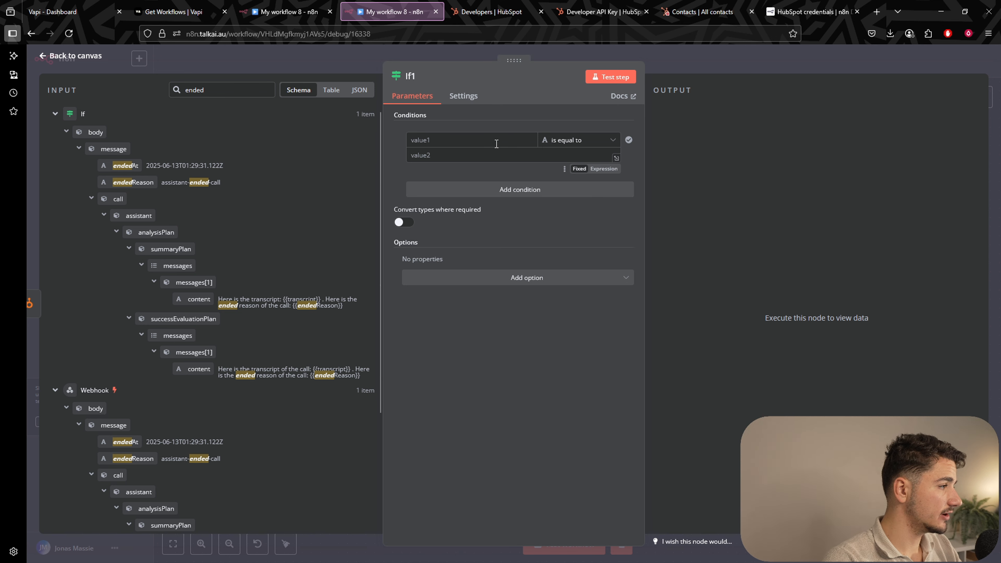
pyautogui.click(669, 62)
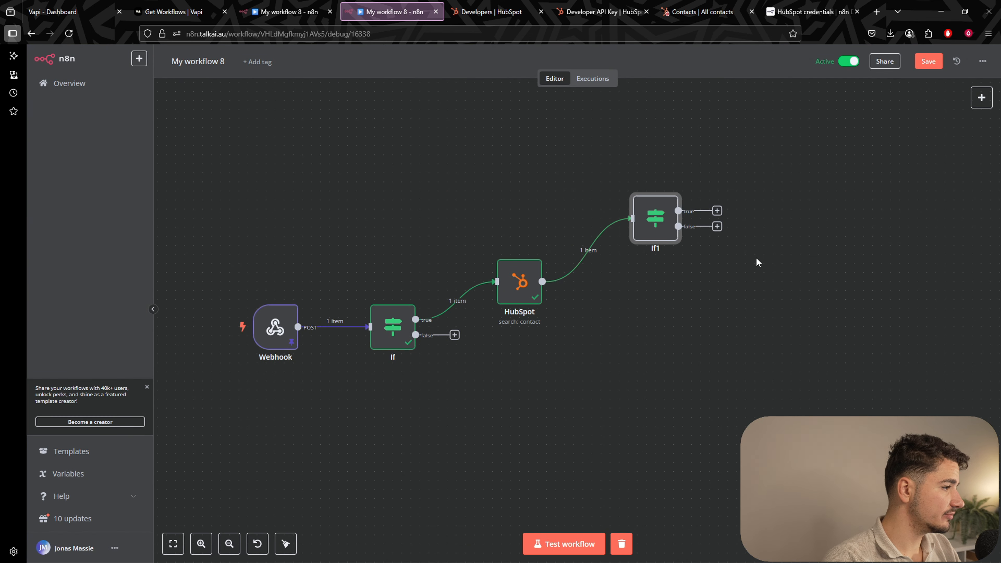
pyautogui.moveTo(729, 305); pyautogui.dragTo(585, 376)
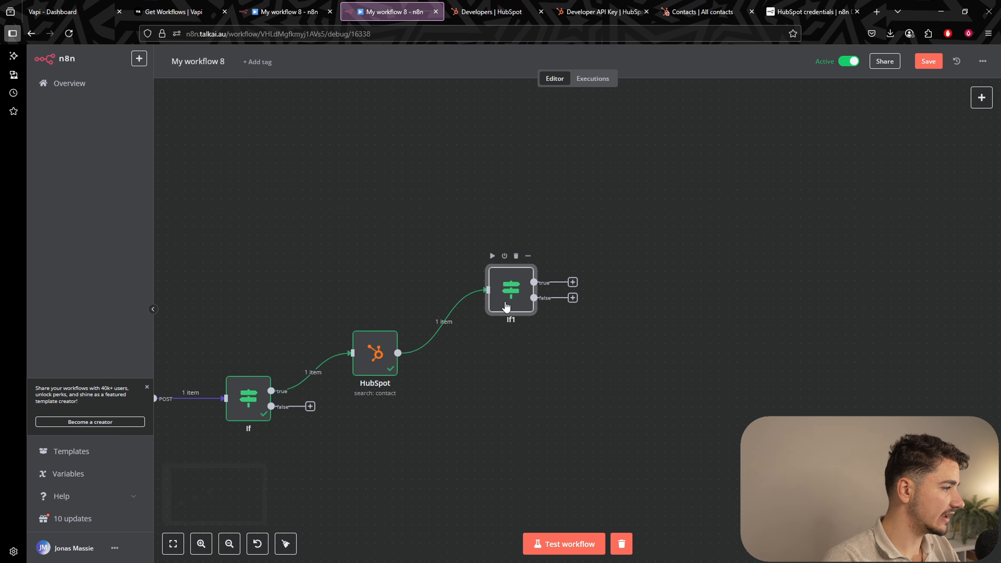
pyautogui.doubleClick(512, 287)
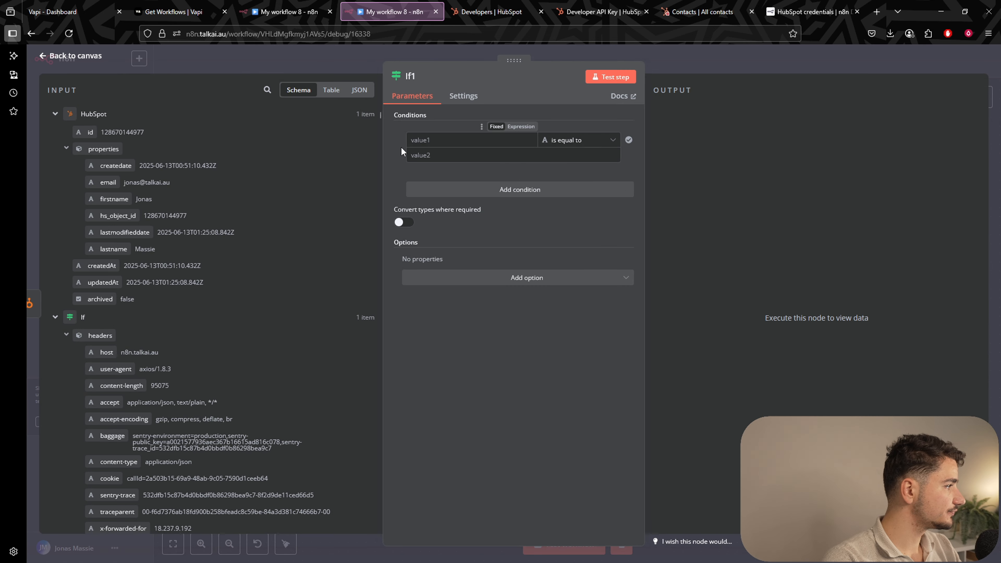
# Set If1's first condition to endedReason not equal to 'customer-did-not-answer', and add a second condition.
pyautogui.click(267, 90)
pyautogui.write('and')
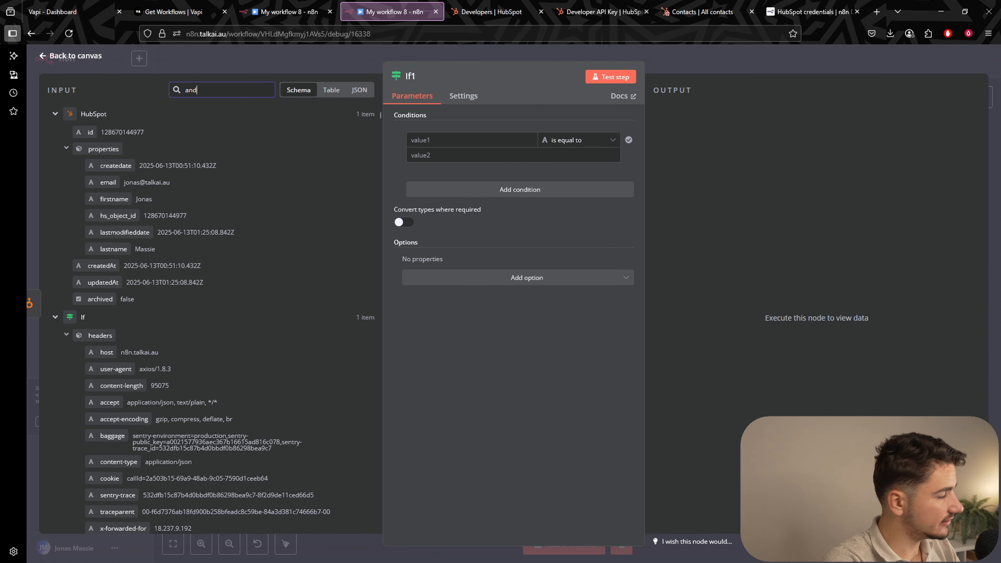
pyautogui.press('BackSpace')
pyautogui.press('BackSpace')
pyautogui.write('ended')
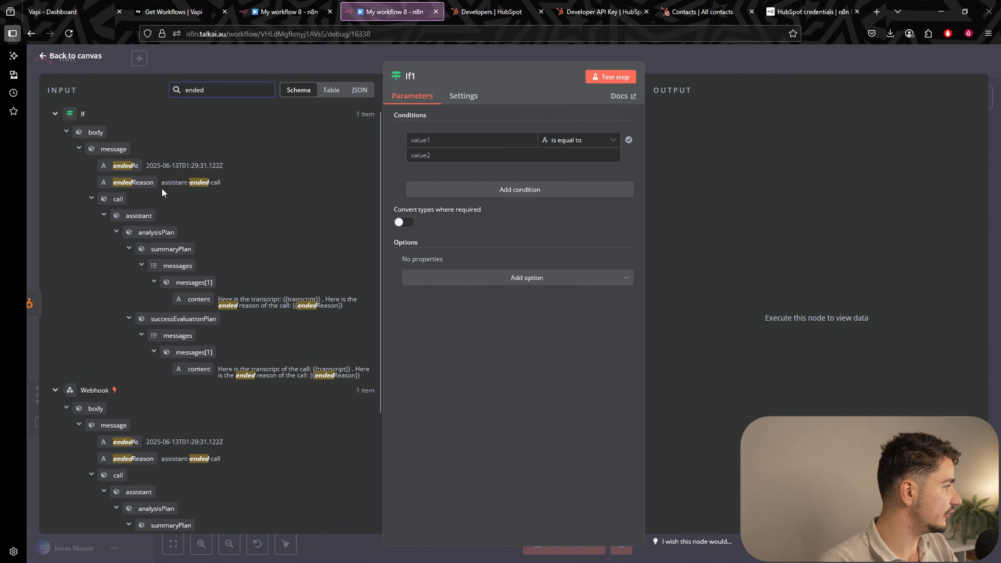
pyautogui.moveTo(154, 183); pyautogui.dragTo(473, 140)
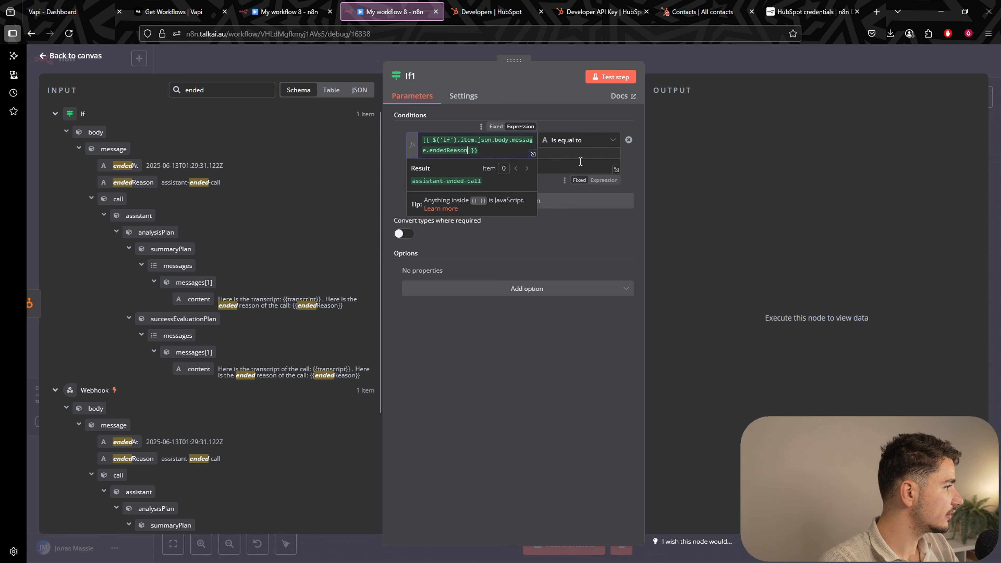
pyautogui.click(572, 143)
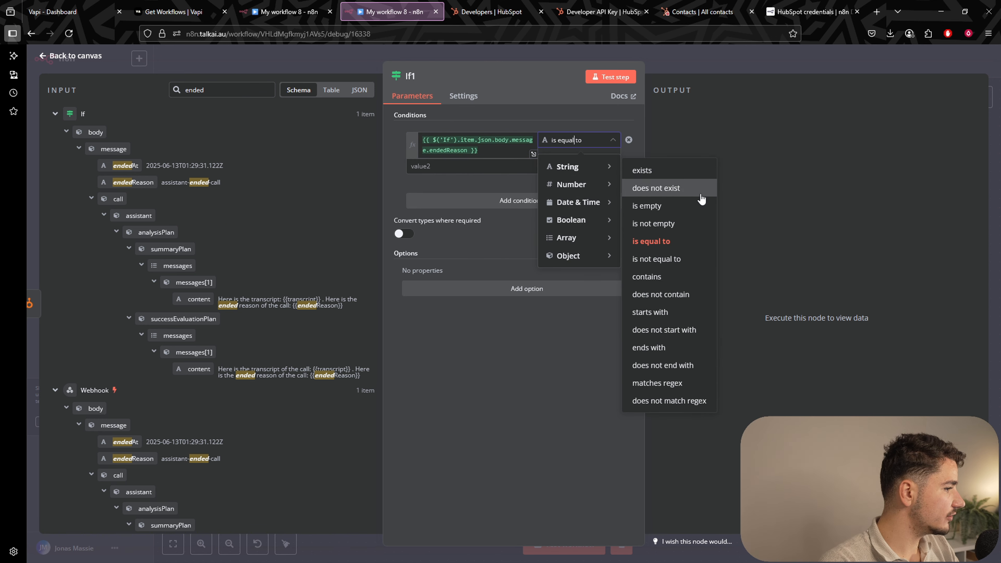
pyautogui.click(666, 259)
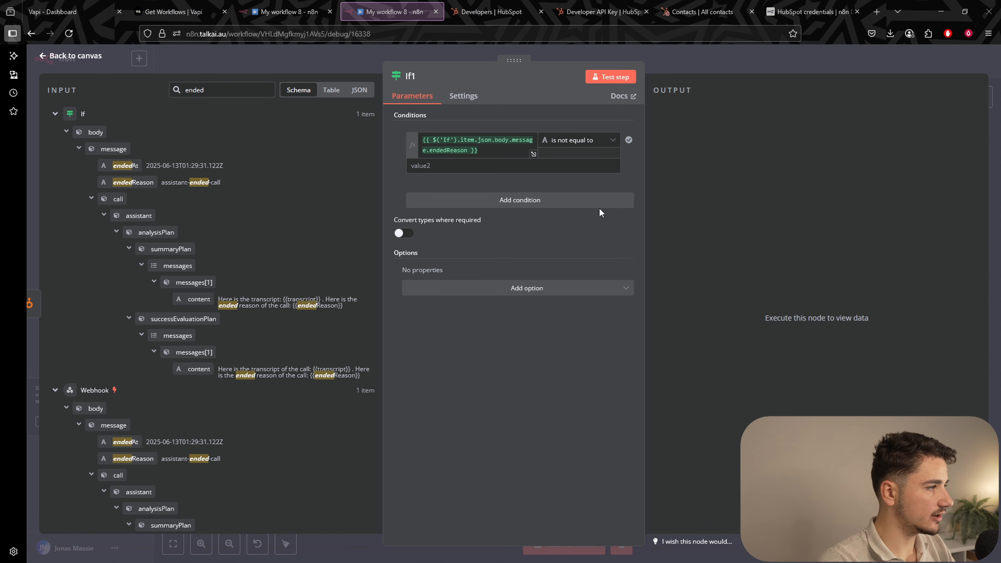
pyautogui.click(565, 169)
pyautogui.write('customer-did-not-answer')
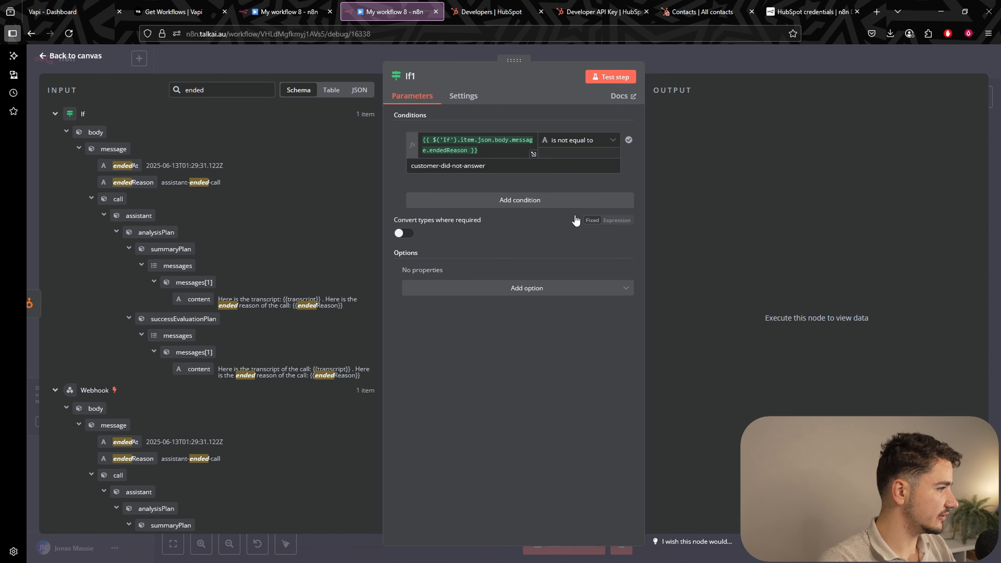
pyautogui.click(544, 200)
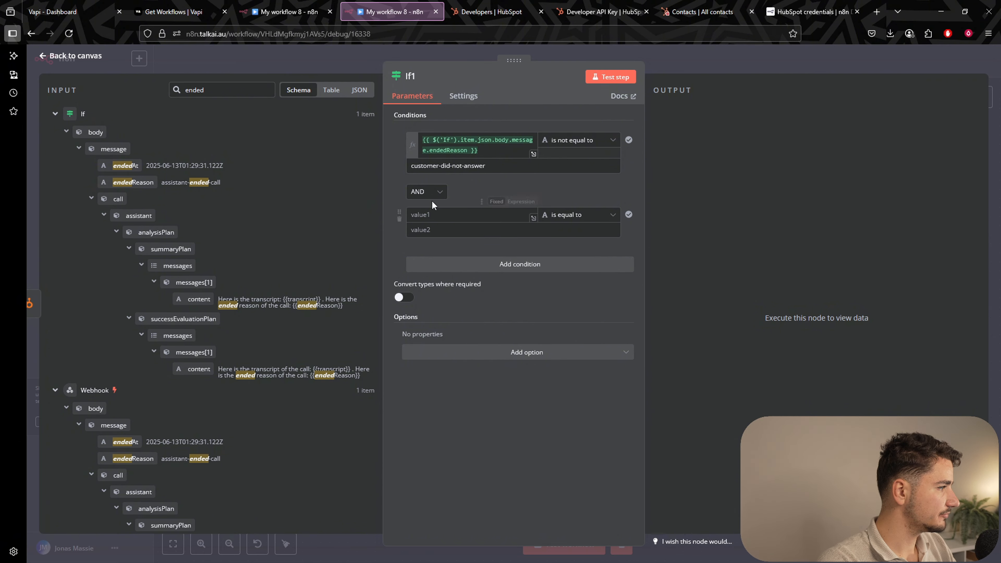
# Copy the endedReason expression into the second and newly added condition rows.
pyautogui.moveTo(479, 150); pyautogui.dragTo(412, 129)
pyautogui.hotkey('ctrl', 'c')
pyautogui.click(574, 186)
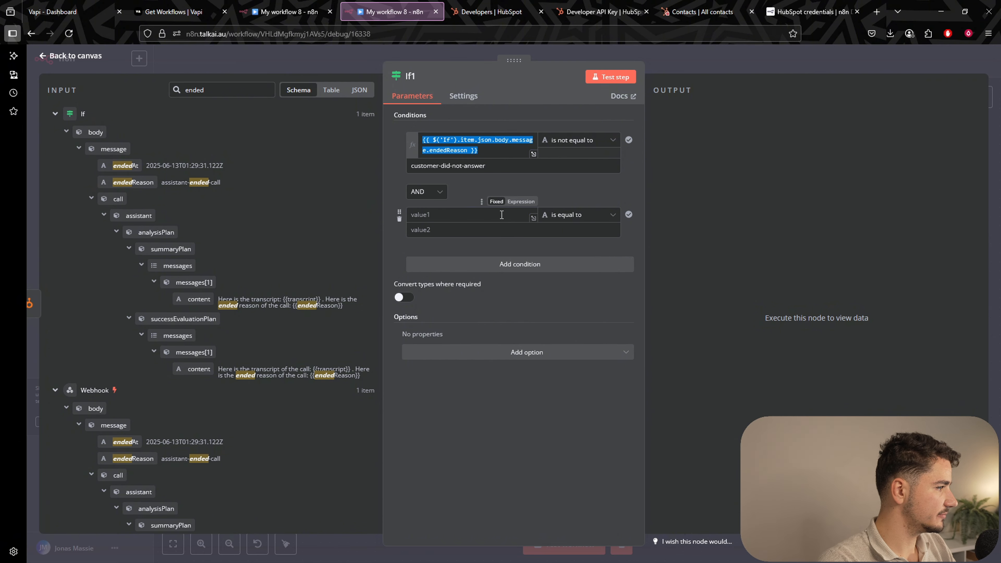
pyautogui.click(503, 216)
pyautogui.hotkey('ctrl', 'v')
pyautogui.click(561, 279)
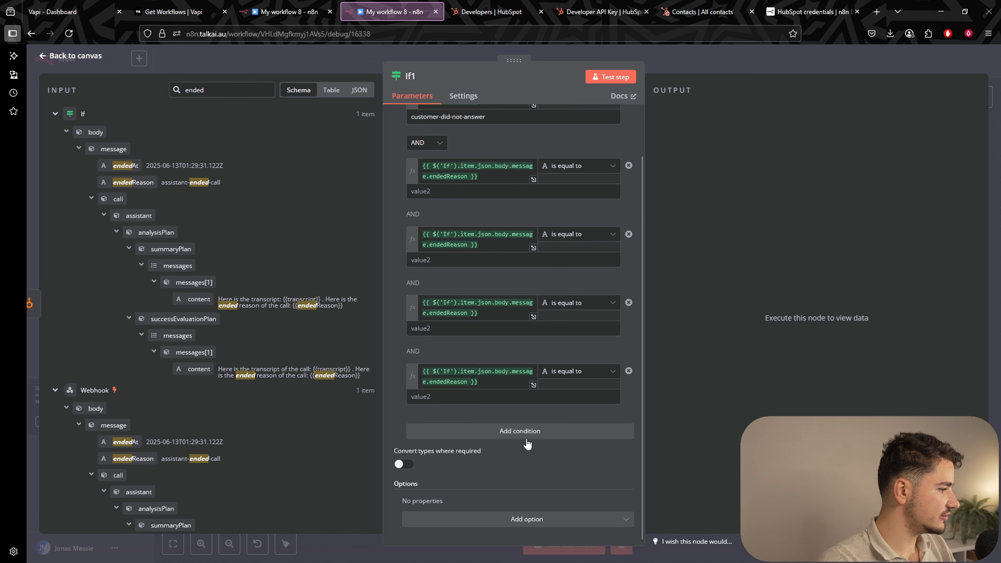
pyautogui.click(526, 434)
pyautogui.click(457, 442)
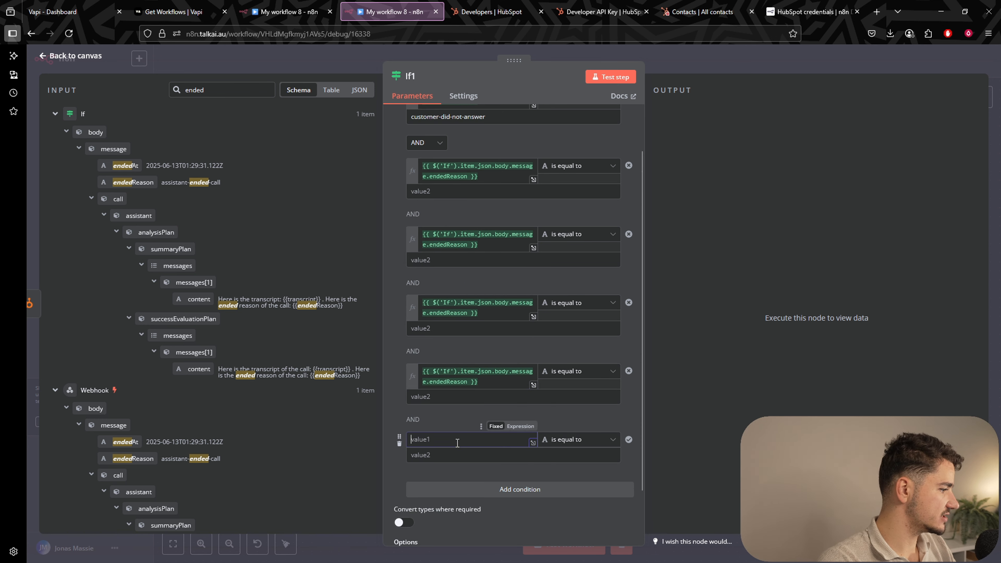
pyautogui.hotkey('ctrl', 'v')
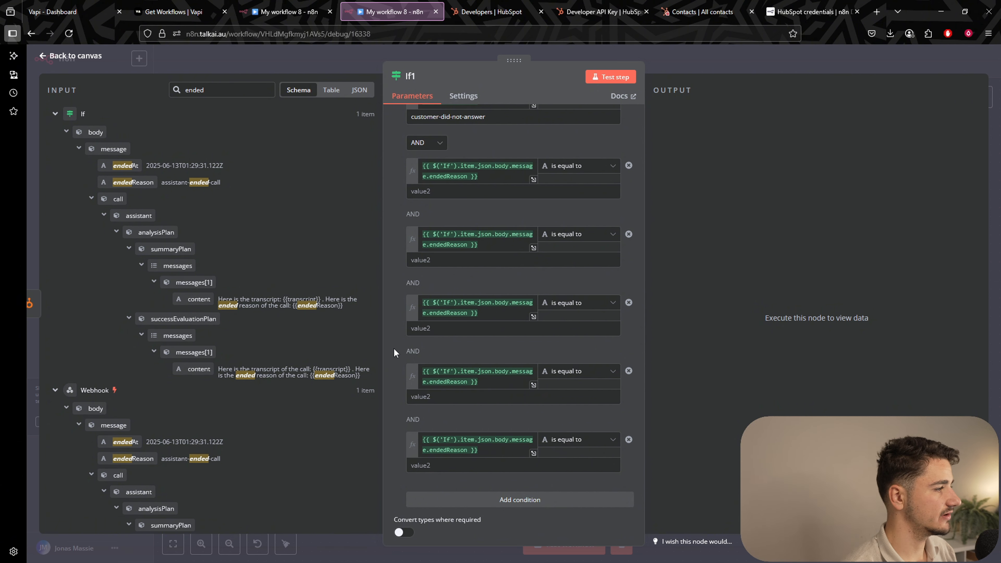
# Make the second condition endedReason not equal to 'assistant-error'.
pyautogui.scroll(2, 469, 257)
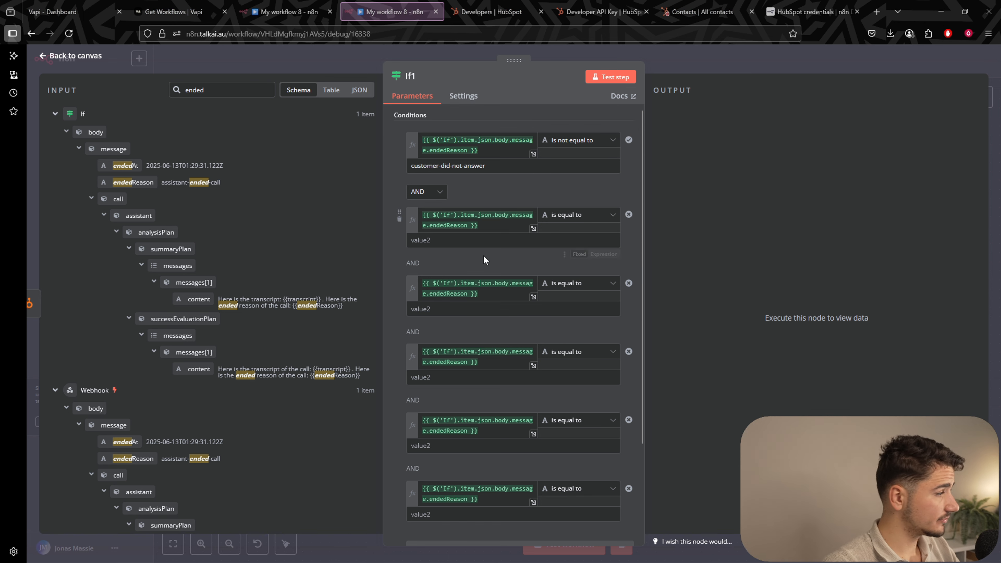
pyautogui.click(473, 241)
pyautogui.write('assistant-error')
pyautogui.click(585, 221)
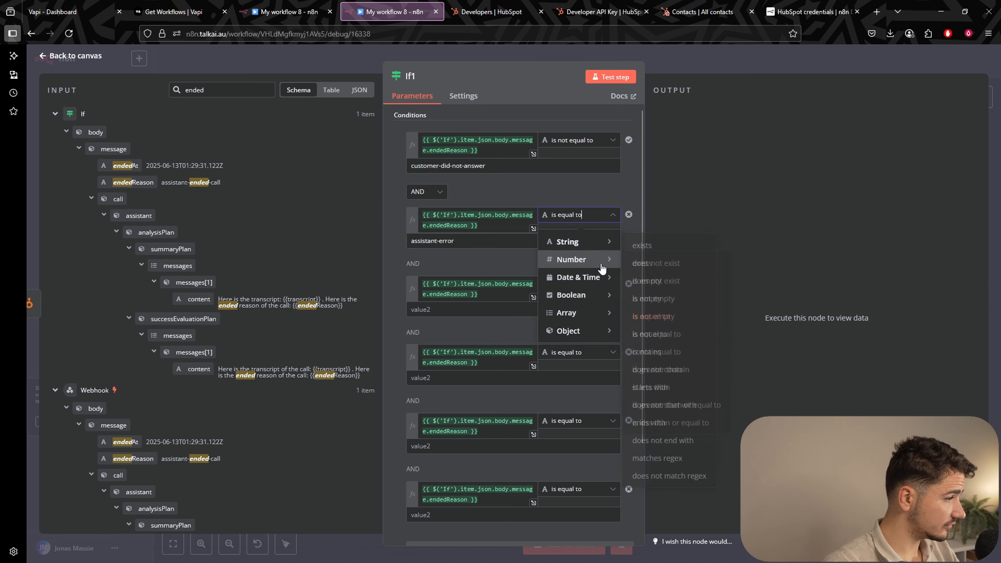
pyautogui.moveTo(568, 239)
pyautogui.click(666, 333)
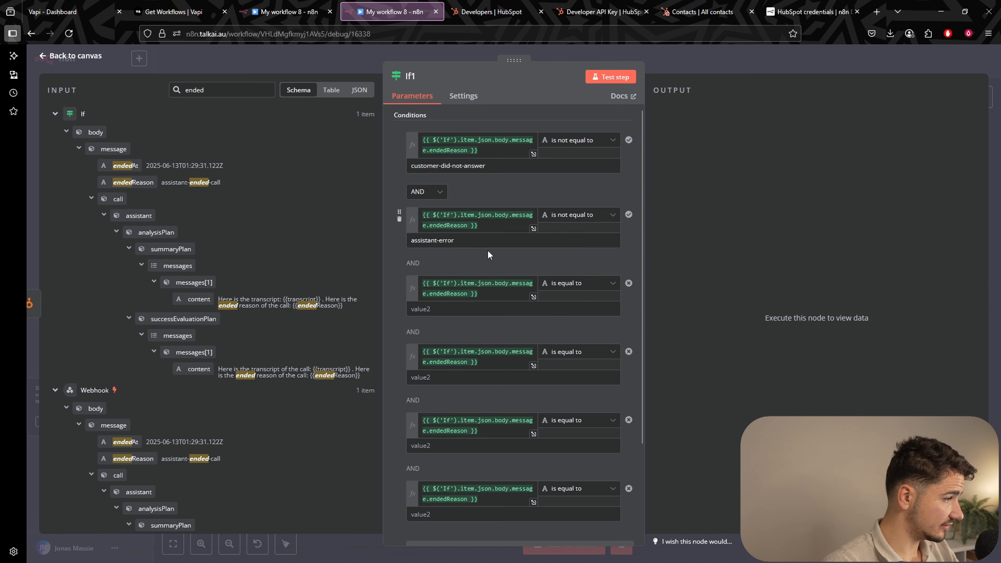
# Set the third, fourth and fifth conditions' operators to String 'is not equal to'.
pyautogui.scroll(-2, 488, 252)
pyautogui.click(579, 214)
pyautogui.moveTo(602, 245)
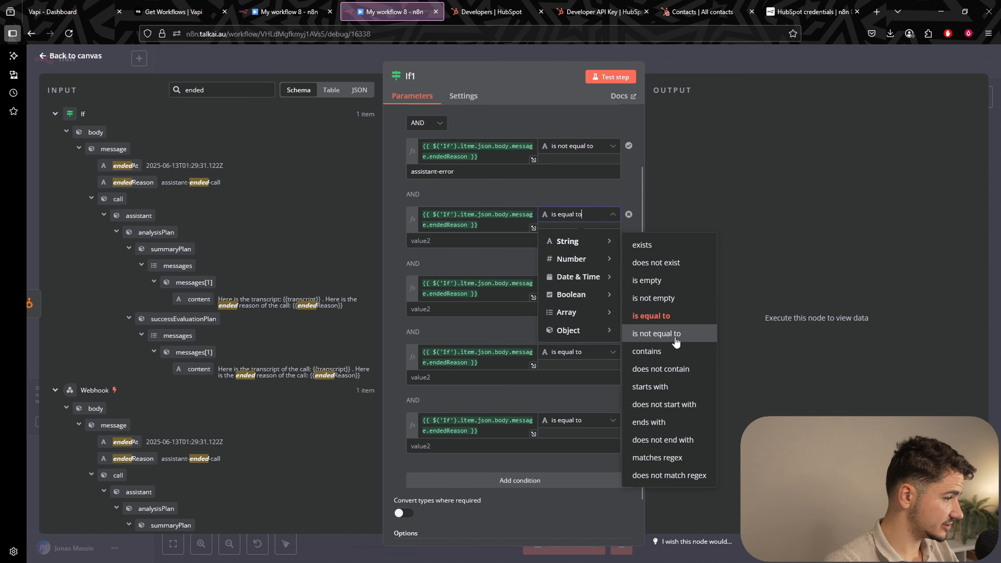
pyautogui.click(656, 333)
pyautogui.click(585, 283)
pyautogui.moveTo(602, 315)
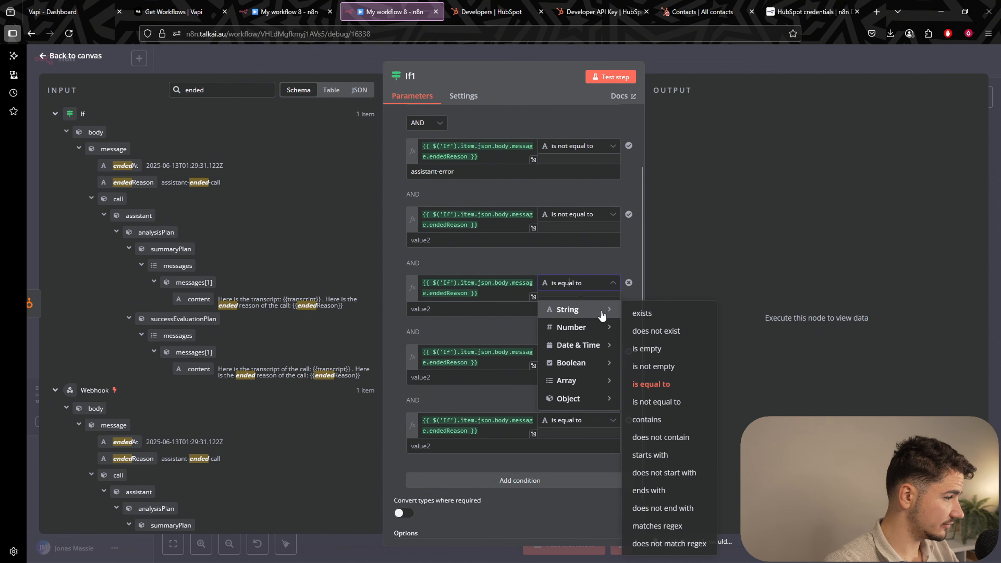
pyautogui.click(655, 401)
pyautogui.click(577, 355)
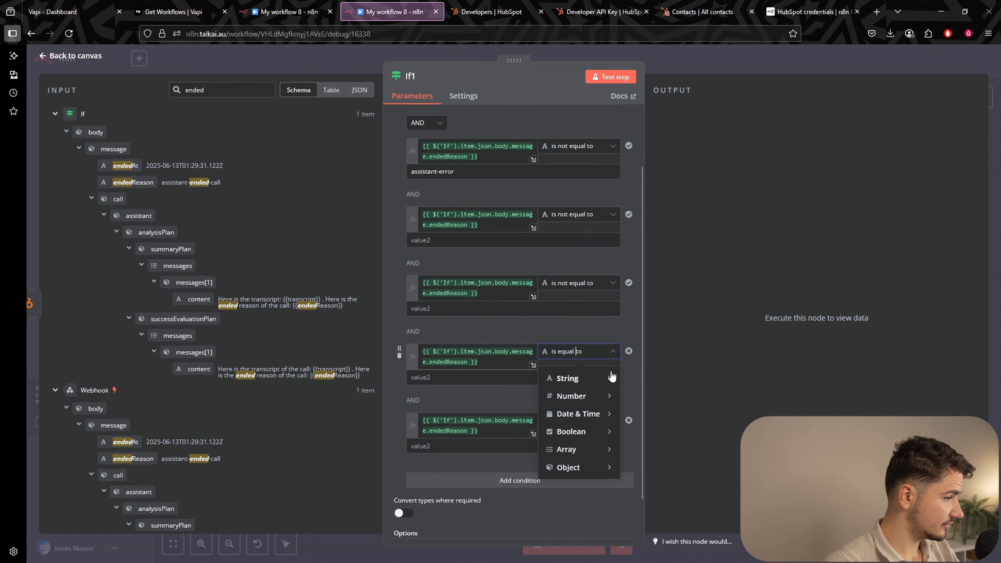
pyautogui.moveTo(608, 377)
pyautogui.click(664, 237)
pyautogui.scroll(-1, 576, 373)
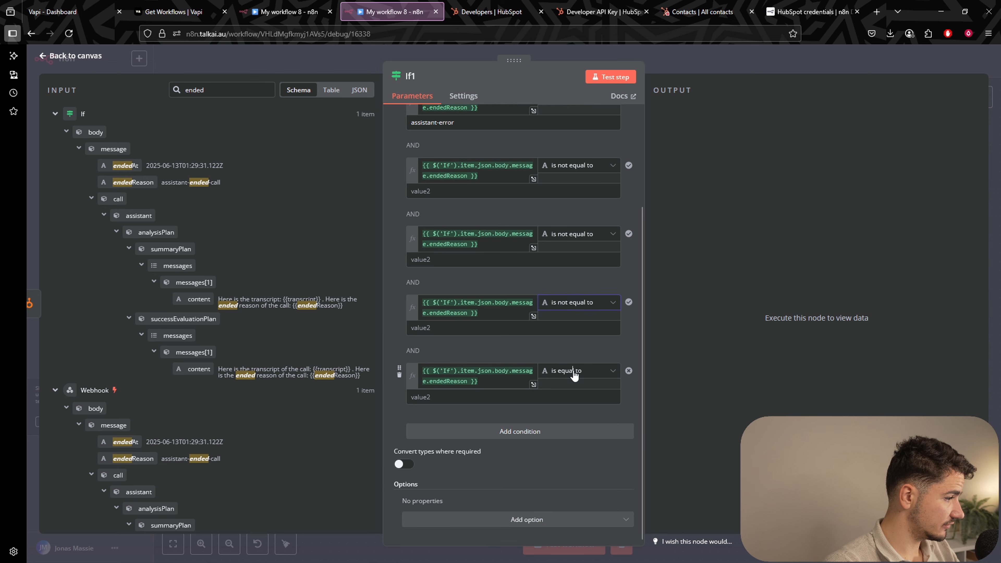
pyautogui.click(576, 371)
pyautogui.moveTo(591, 398)
pyautogui.click(656, 252)
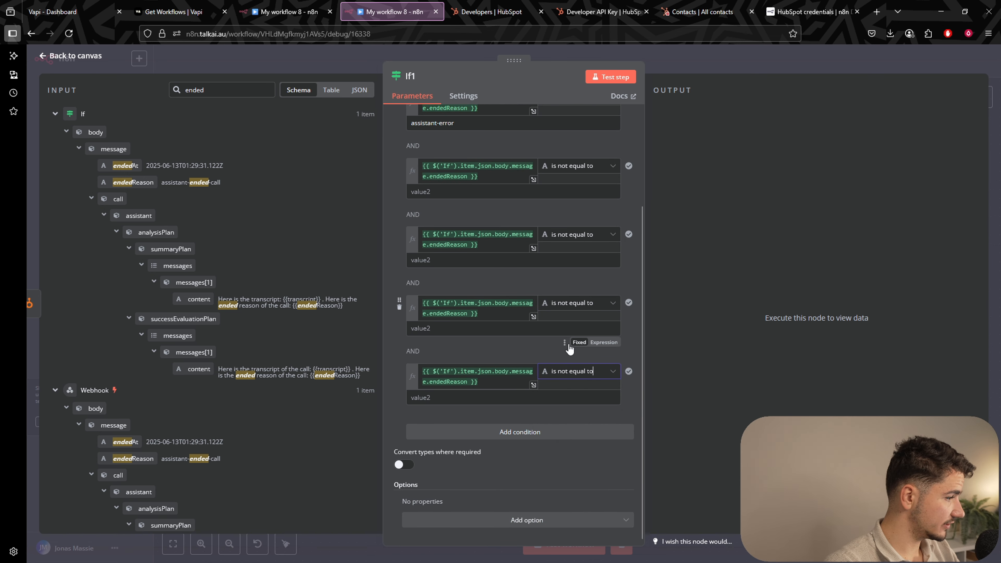
pyautogui.scroll(3, 547, 343)
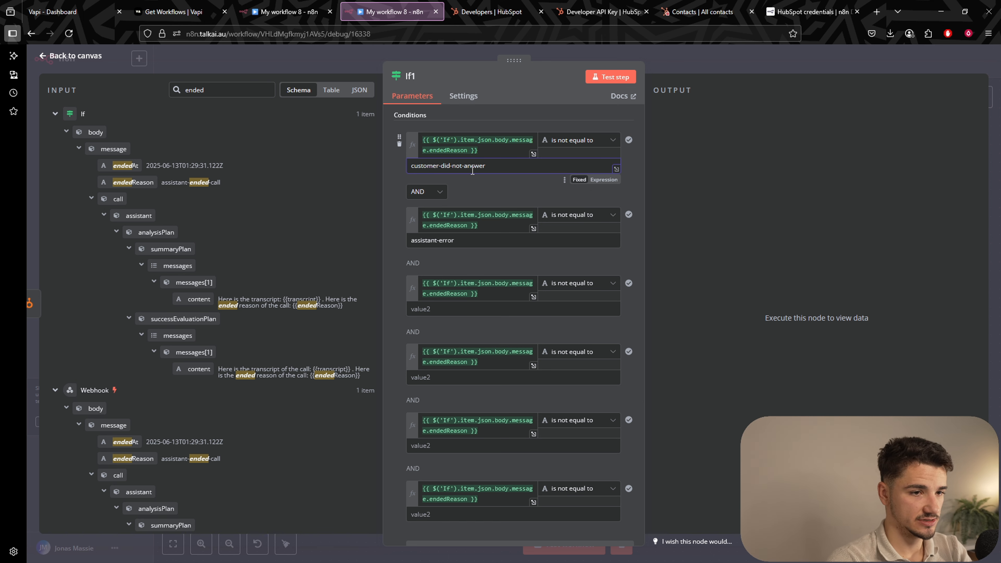
# Fill If1's third and fourth values with pipeline-error-* and pipeline-error-first-message-failed.
pyautogui.click(463, 311)
pyautogui.write('pipeline-error-*')
pyautogui.moveTo(416, 310); pyautogui.dragTo(438, 310)
pyautogui.click(437, 310)
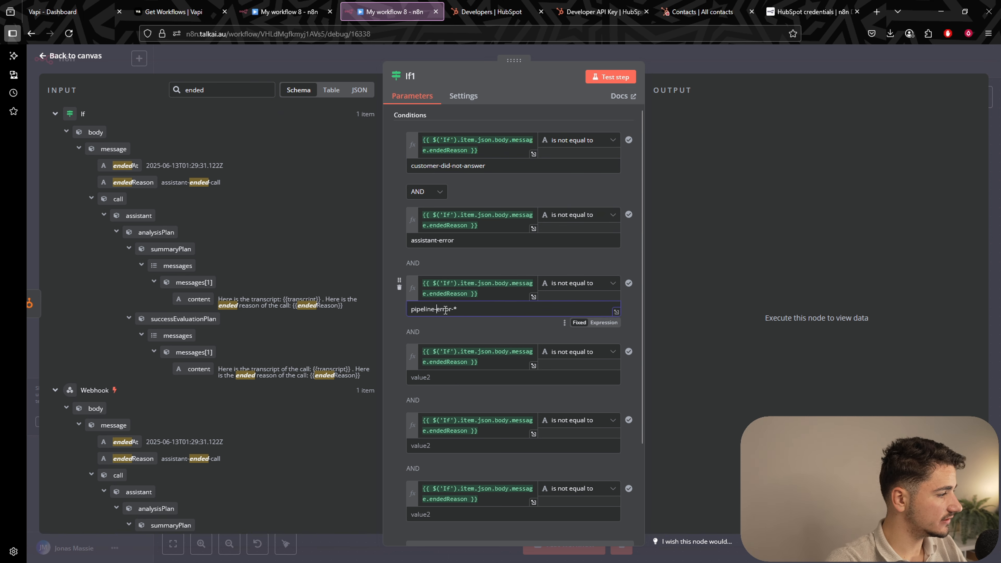
pyautogui.click(466, 321)
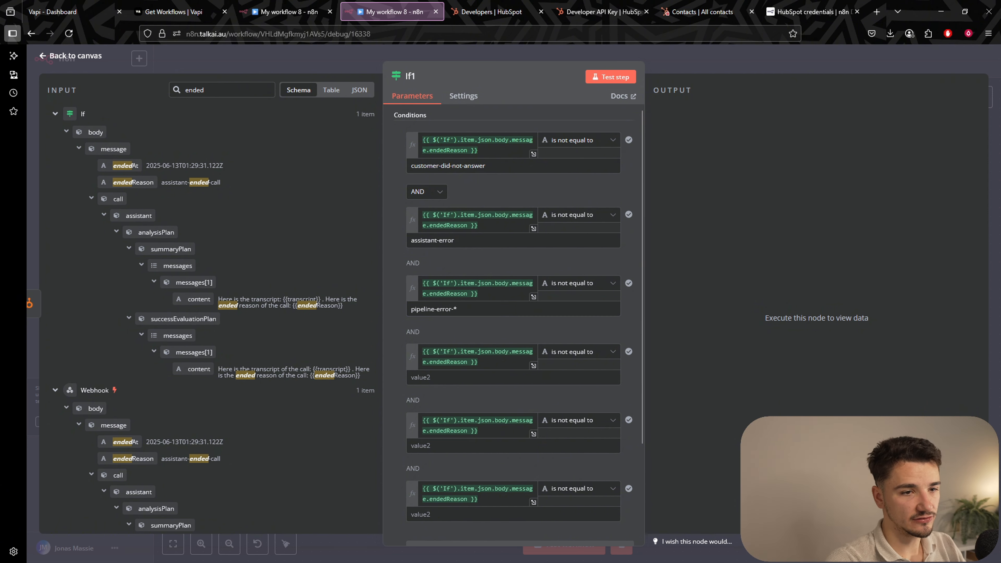
pyautogui.click(473, 376)
pyautogui.write('pipeline-error-first-message-failed')
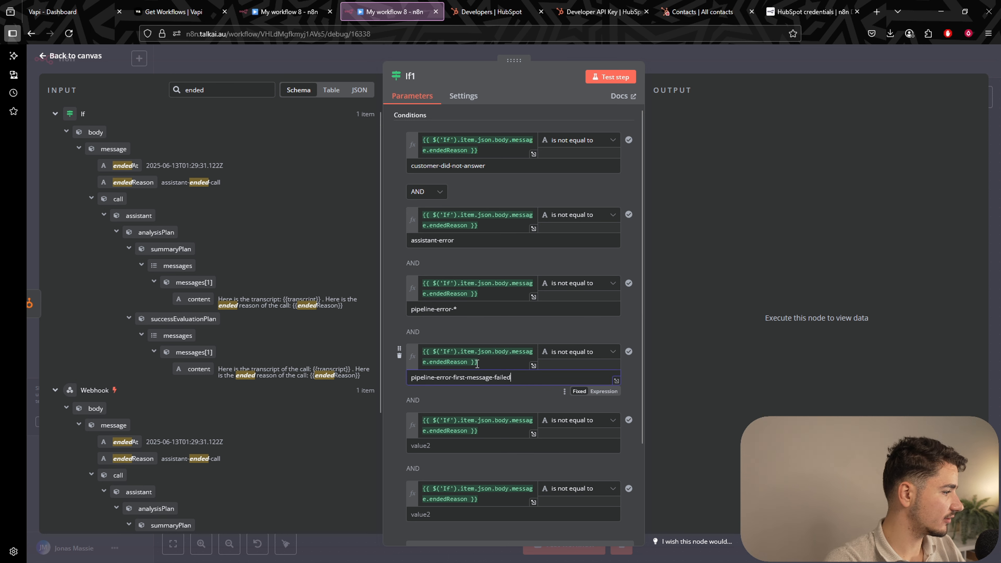
pyautogui.click(529, 320)
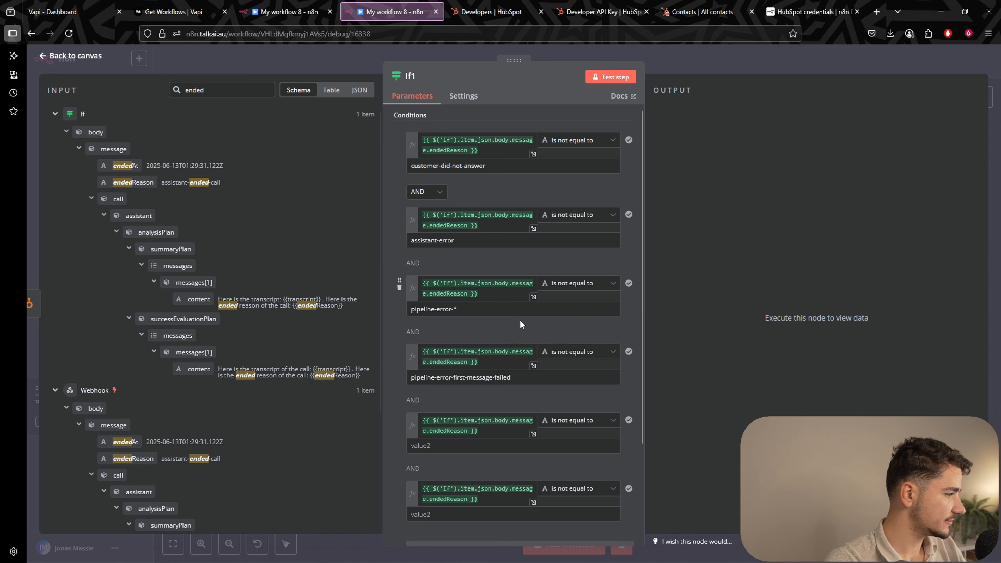
# Set the next values to pipeline-no-available-llm-model and phone-call-provider-closed-websocket, then add a blank condition.
pyautogui.scroll(-3, 535, 320)
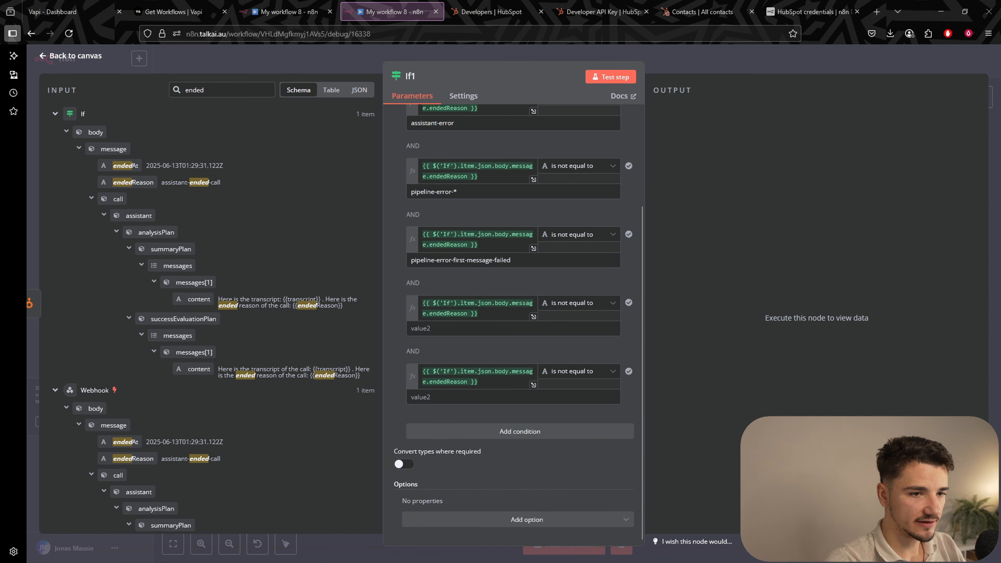
pyautogui.click(452, 327)
pyautogui.write('pipeline-no-available-llm-model')
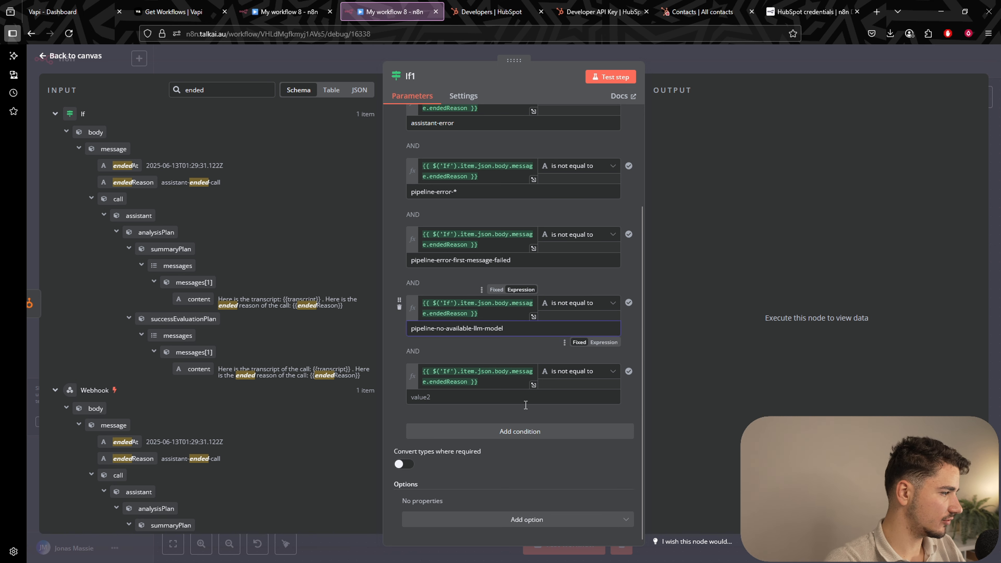
pyautogui.click(528, 268)
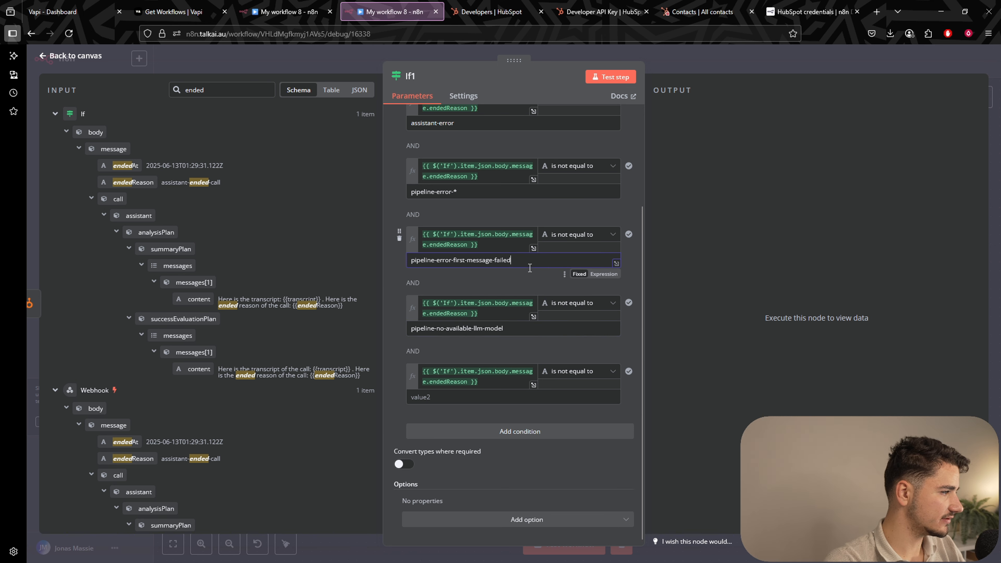
pyautogui.click(529, 274)
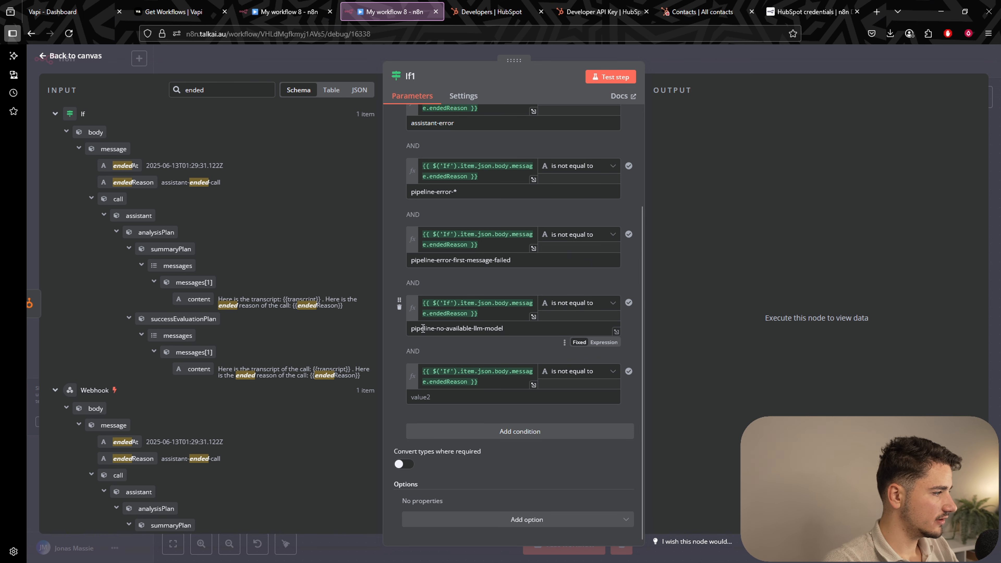
pyautogui.moveTo(417, 329); pyautogui.dragTo(446, 333)
pyautogui.click(451, 331)
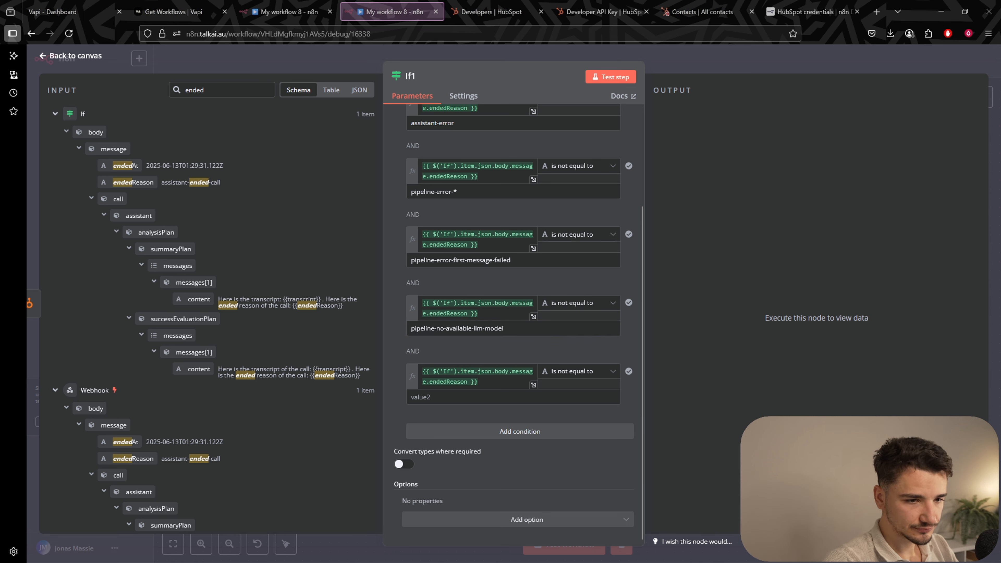
pyautogui.click(449, 397)
pyautogui.write('phone-call-provider-closed-websocket')
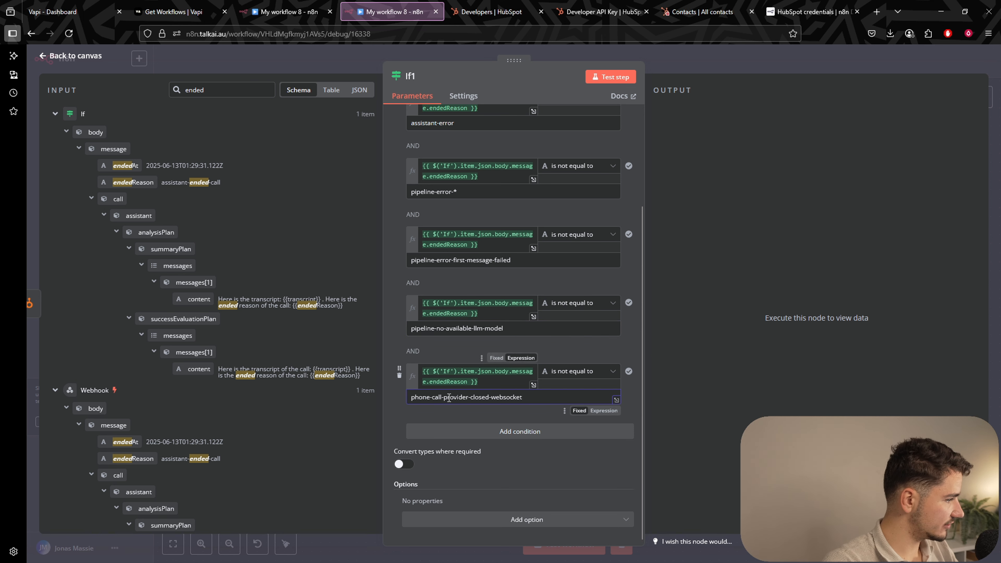
pyautogui.moveTo(478, 381); pyautogui.dragTo(422, 373)
pyautogui.hotkey('ctrl', 'c')
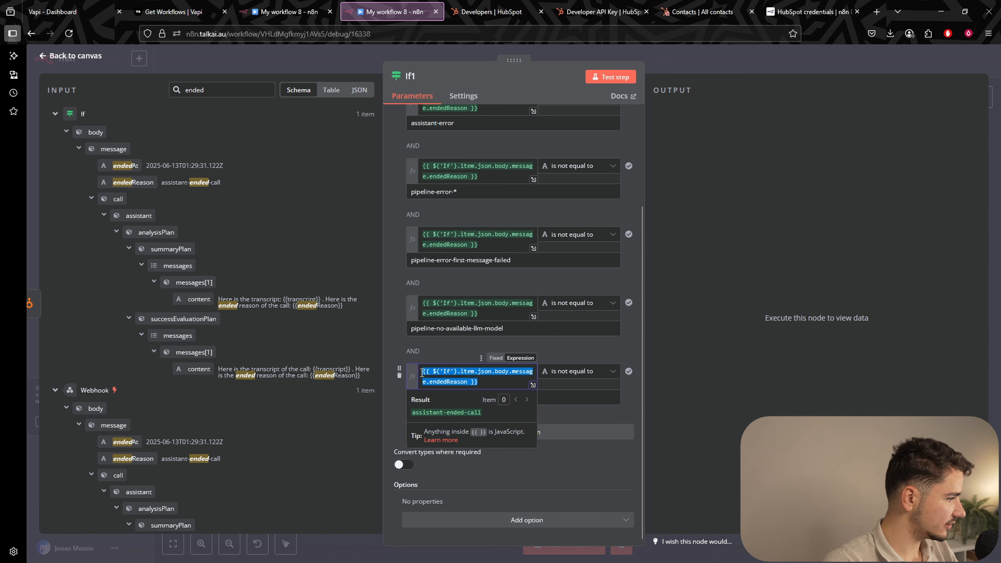
pyautogui.click(437, 346)
pyautogui.click(514, 435)
# Add three more blank conditions to If1.
pyautogui.scroll(-2, 511, 449)
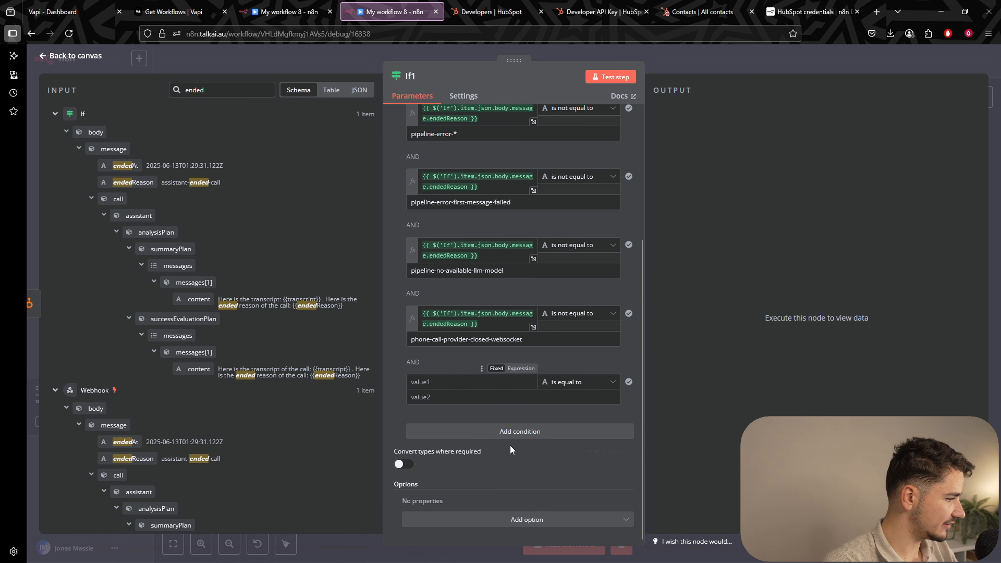
pyautogui.click(511, 434)
pyautogui.scroll(-2, 512, 434)
pyautogui.click(512, 434)
pyautogui.scroll(-2, 513, 434)
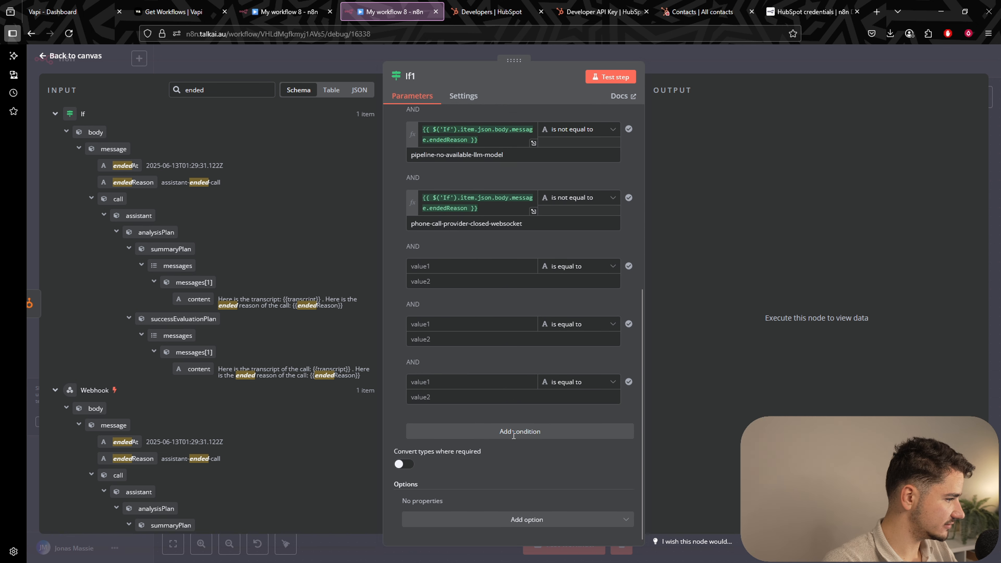
pyautogui.click(514, 436)
pyautogui.scroll(-2, 514, 437)
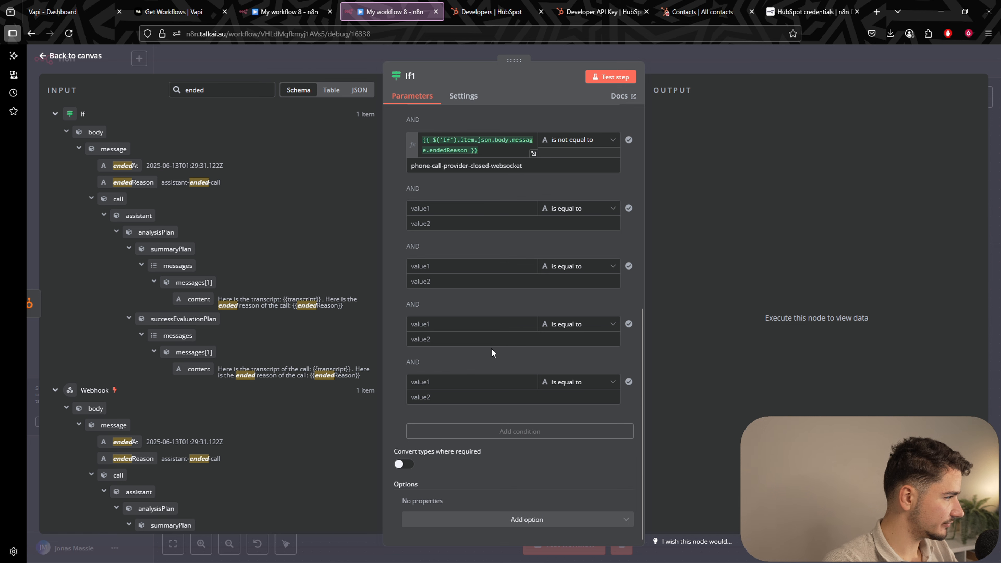
# Put the endedReason expression into the left side of all four new conditions.
pyautogui.click(449, 208)
pyautogui.hotkey('ctrl', 'v')
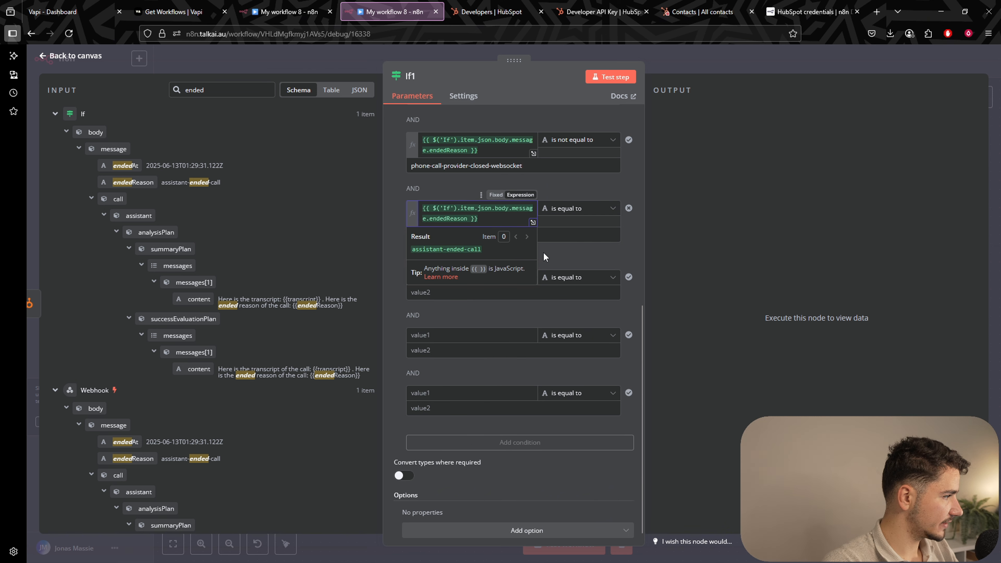
pyautogui.click(489, 278)
pyautogui.write("{{ $('If').item.json.body.message.endedReason }}")
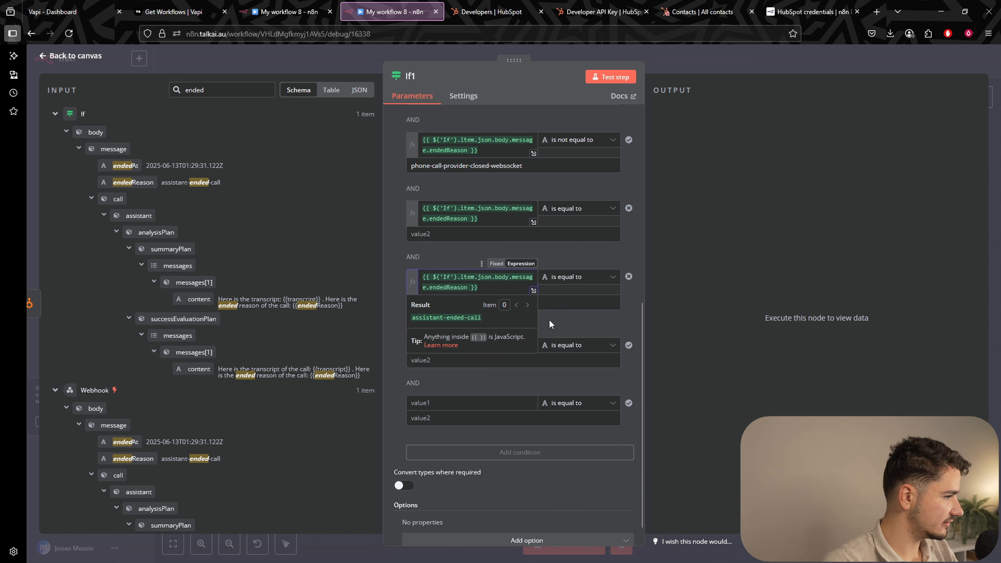
pyautogui.click(496, 346)
pyautogui.write("{{ $('If').item.json.body.message.endedReason }}")
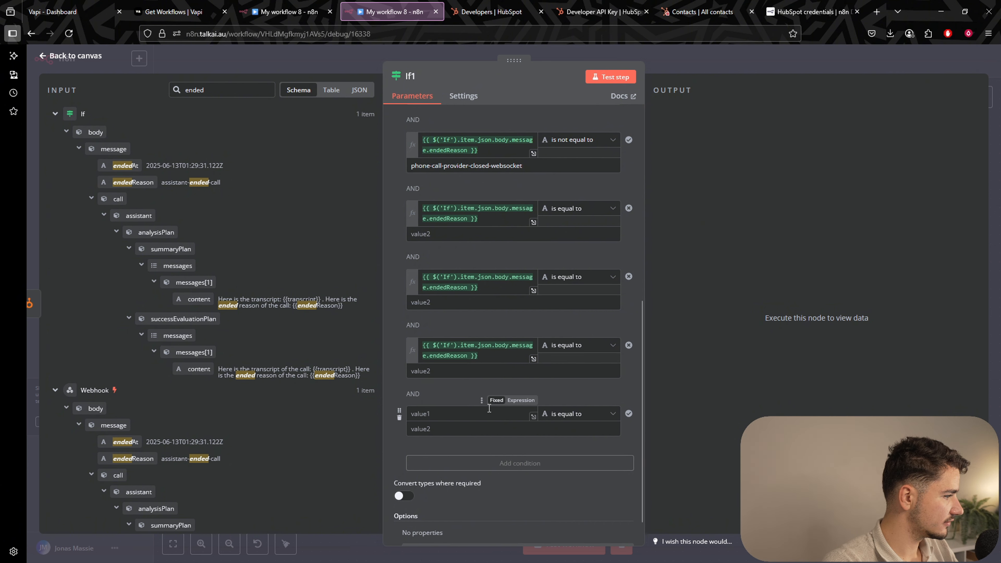
pyautogui.click(489, 410)
pyautogui.write("{{ $('If').item.json.body.message.endedReason }}")
# Set all four new conditions' operator to String 'is not equal to'.
pyautogui.click(575, 208)
pyautogui.moveTo(567, 235)
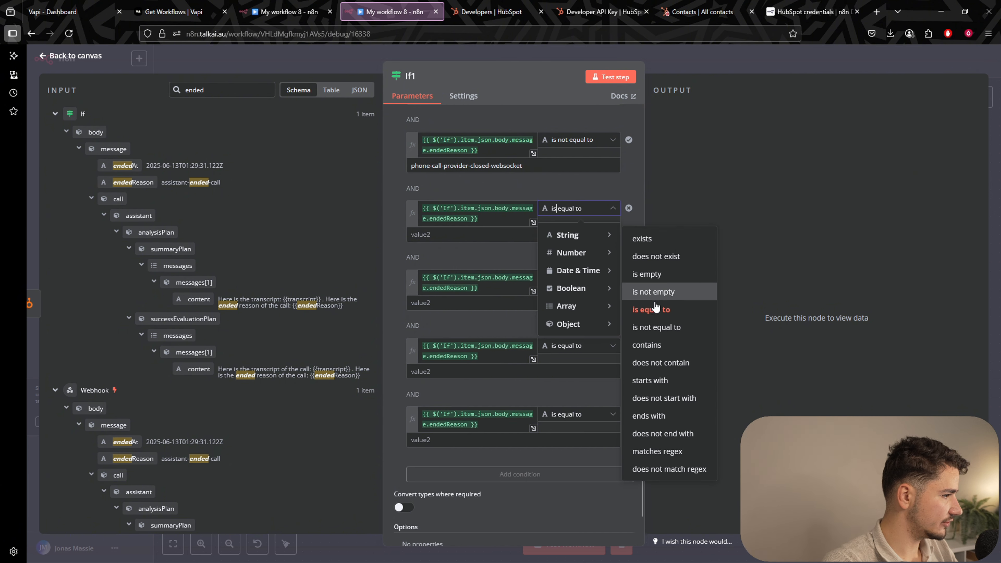
pyautogui.click(656, 327)
pyautogui.click(575, 277)
pyautogui.moveTo(610, 303)
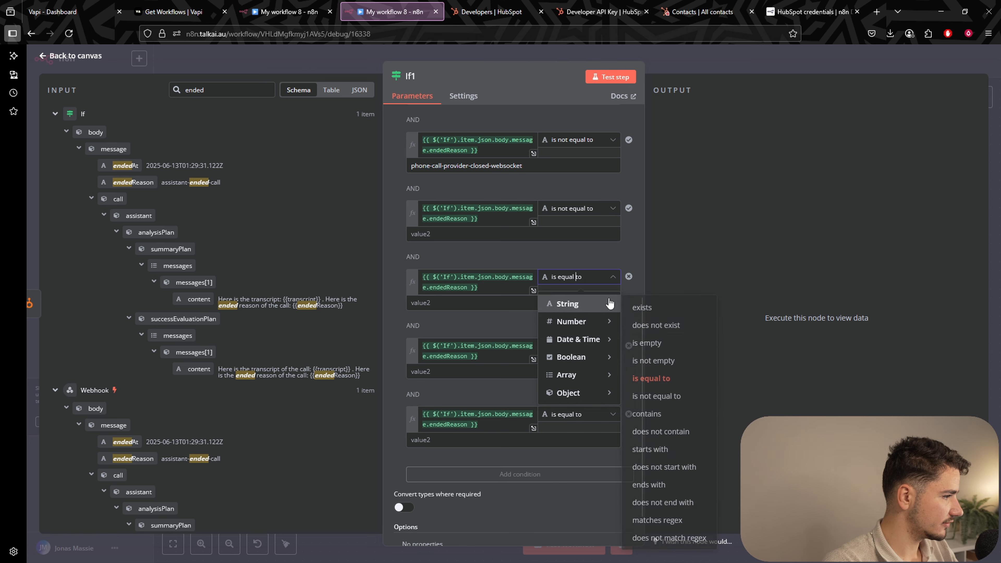
pyautogui.click(656, 396)
pyautogui.click(575, 345)
pyautogui.moveTo(604, 375)
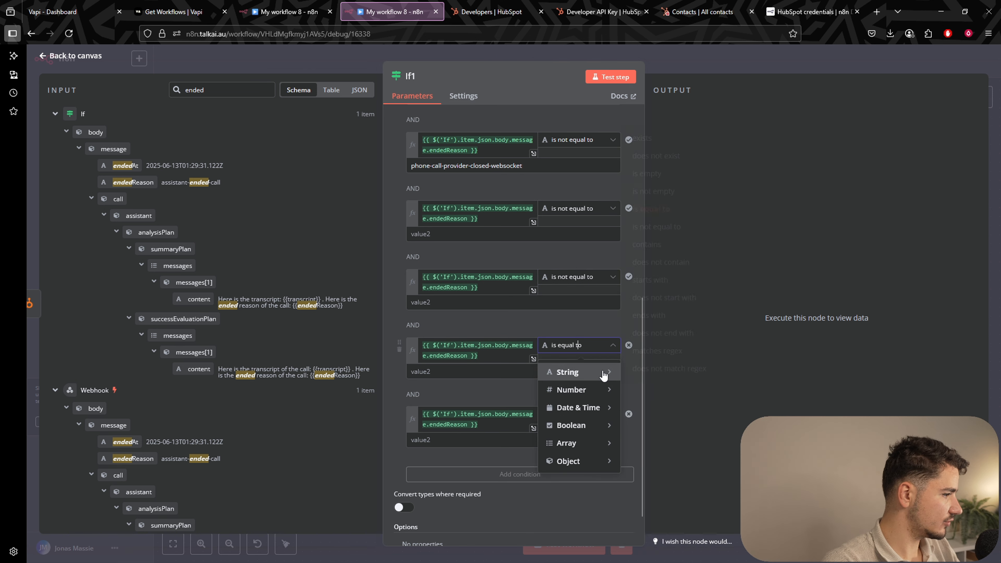
pyautogui.click(670, 227)
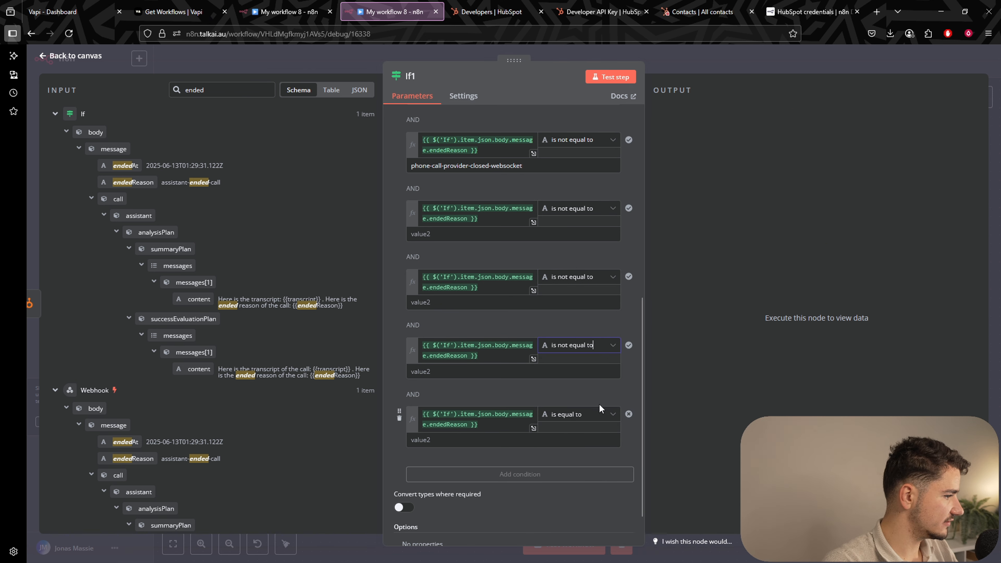
pyautogui.click(598, 419)
pyautogui.moveTo(591, 441)
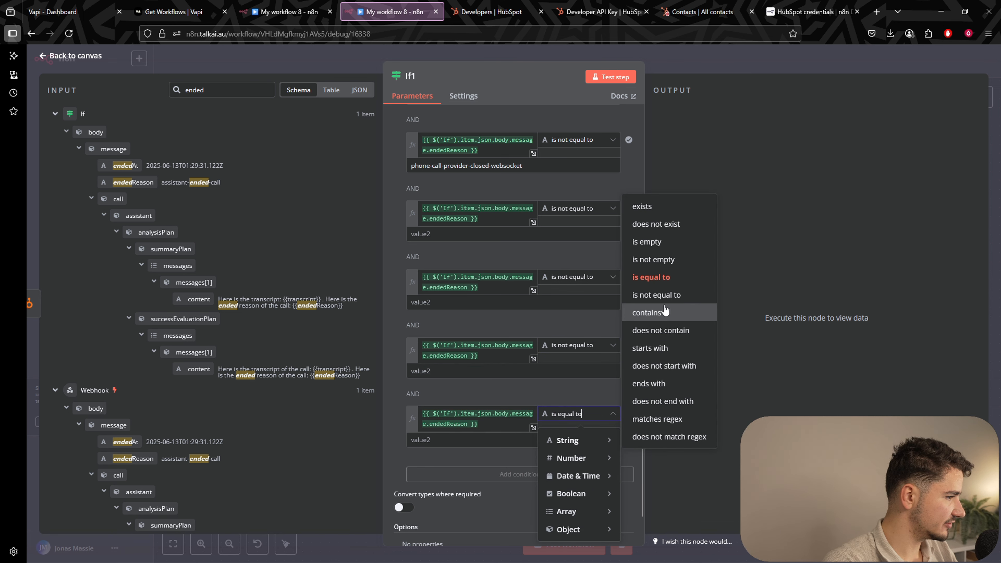
pyautogui.click(660, 295)
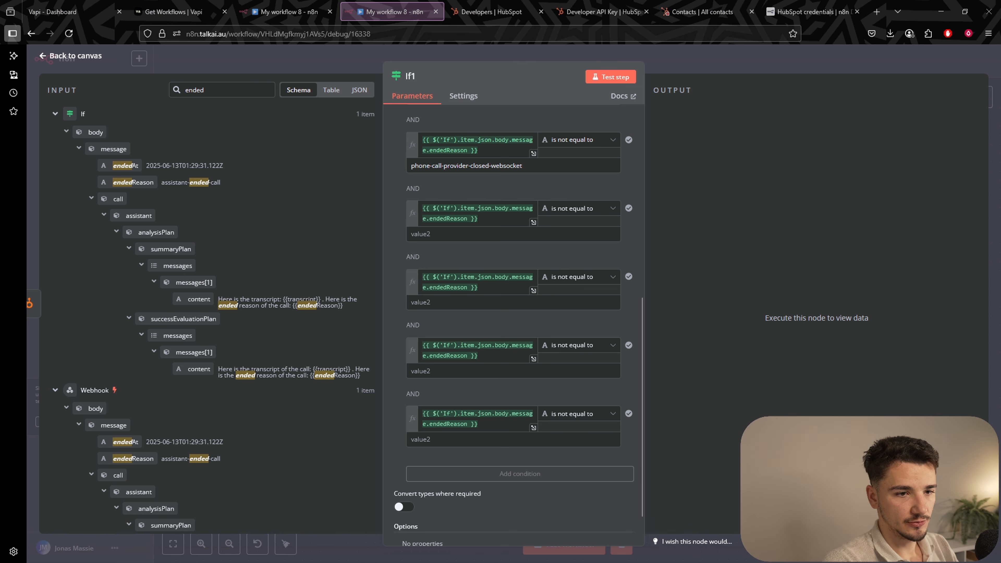
# Fill values twilio-failed-to-connect-call and unknown-error, and make the fourth row 'does not contain' voicemail.
pyautogui.click(512, 233)
pyautogui.write('twilio-failed-to-connect-call')
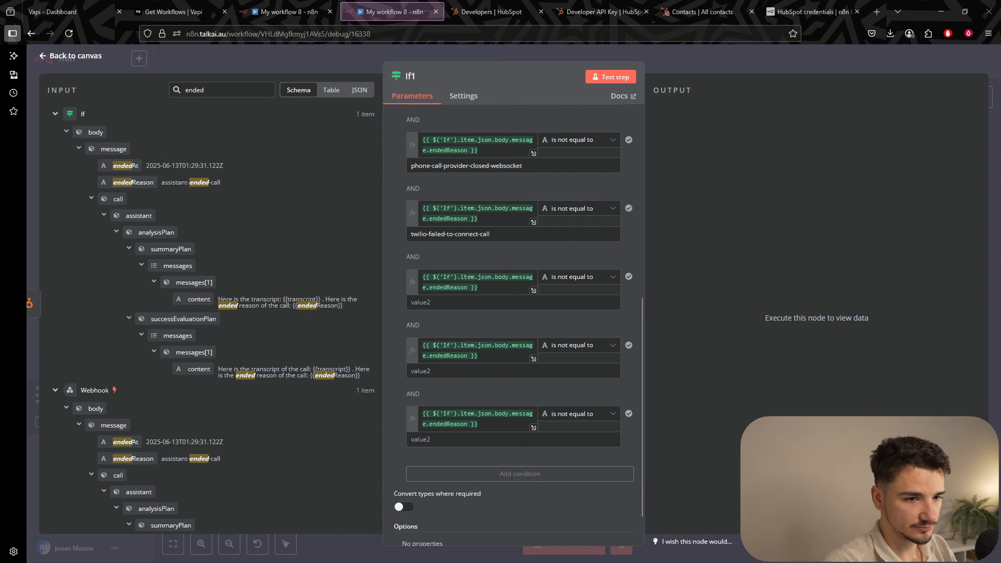
pyautogui.click(418, 302)
pyautogui.write('unknown-error')
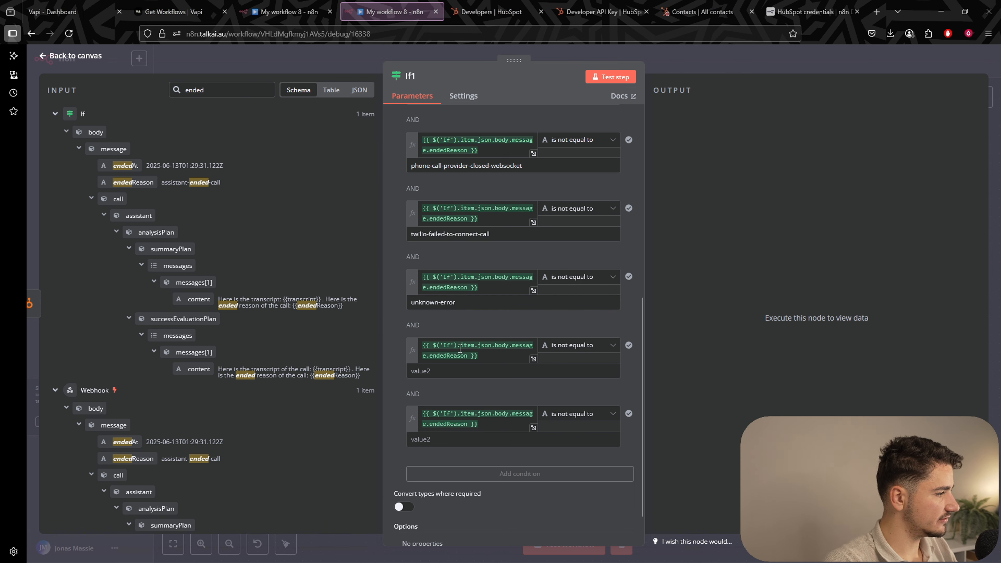
pyautogui.click(459, 374)
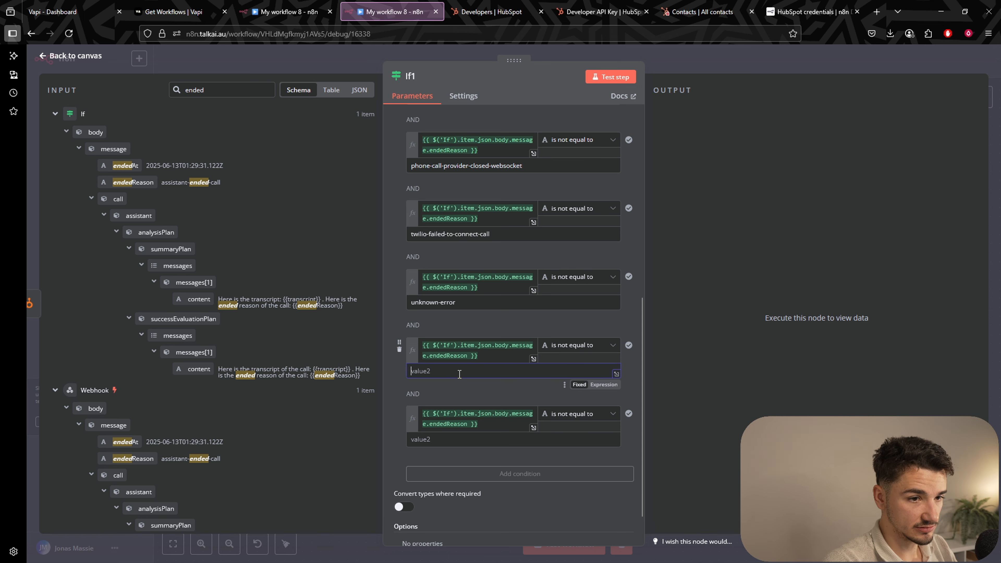
pyautogui.write('voicemail')
pyautogui.click(568, 345)
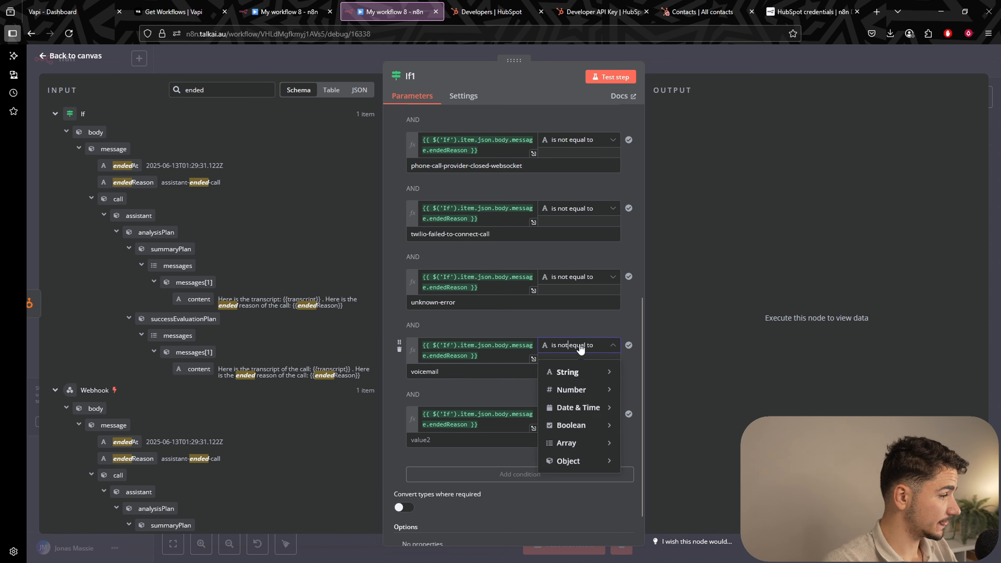
pyautogui.moveTo(588, 373)
pyautogui.click(655, 262)
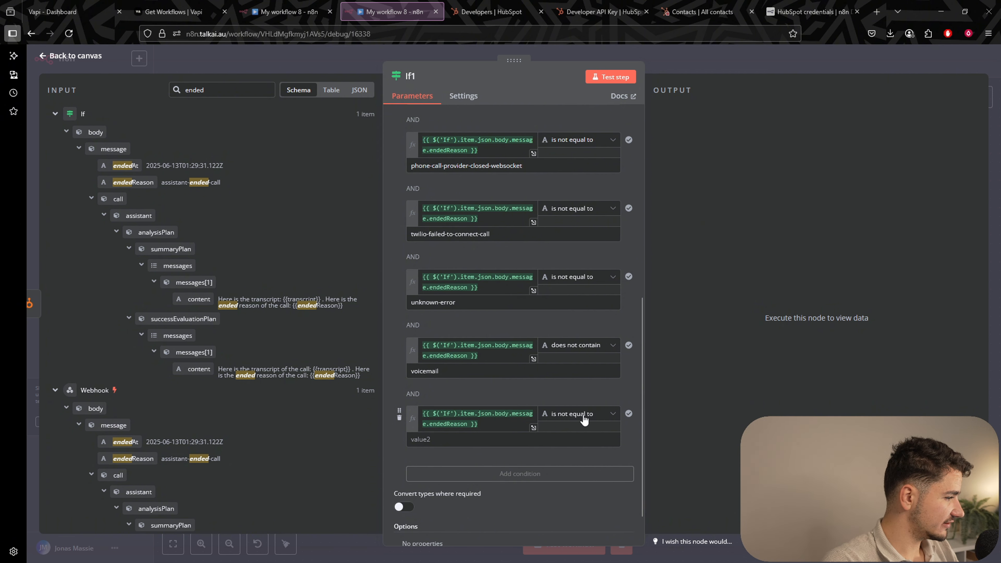
# Make the last row 'does not contain' leave a message and clear its left expression.
pyautogui.click(528, 443)
pyautogui.write('leave a message')
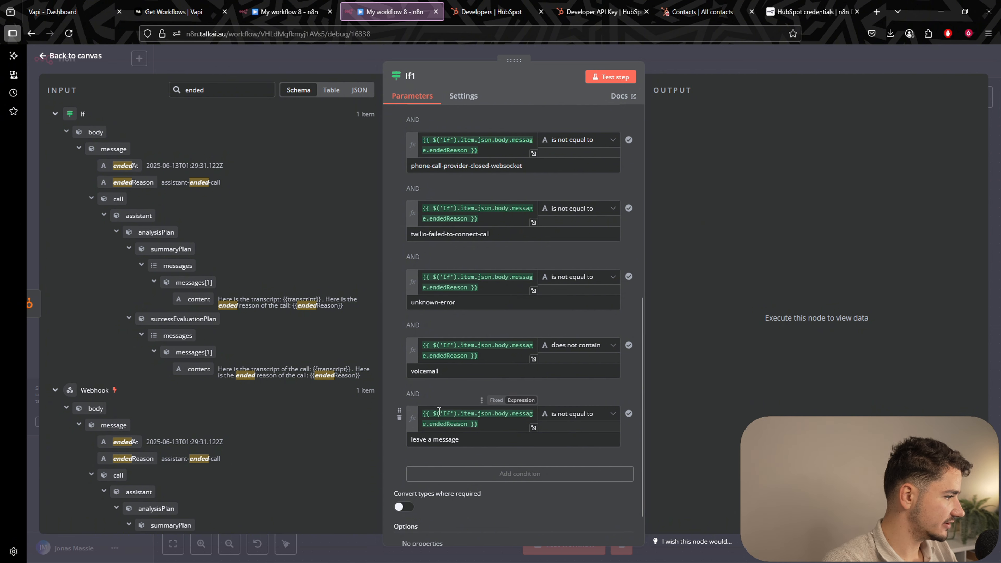
pyautogui.click(569, 414)
pyautogui.moveTo(574, 440)
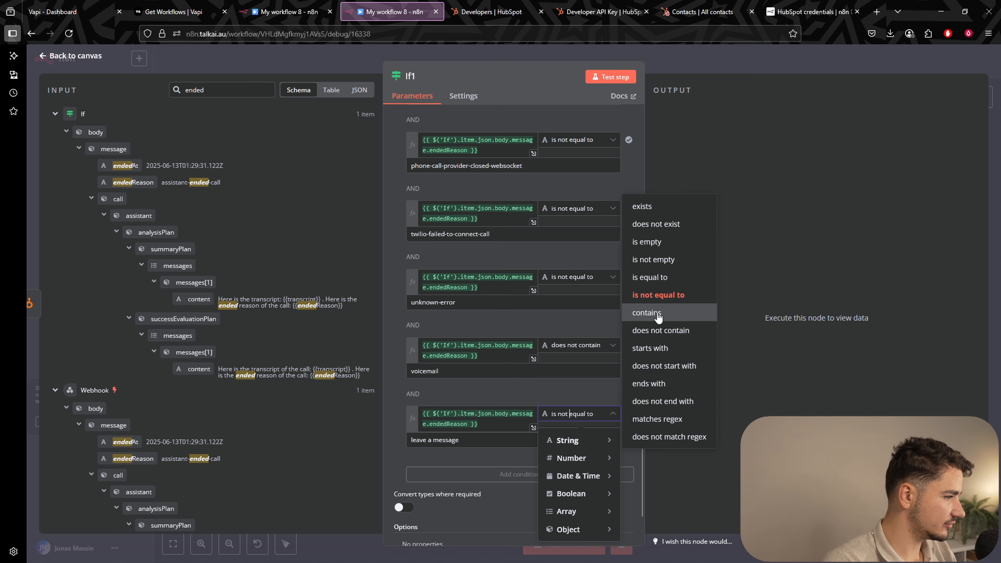
pyautogui.click(660, 330)
pyautogui.moveTo(480, 428); pyautogui.dragTo(398, 418)
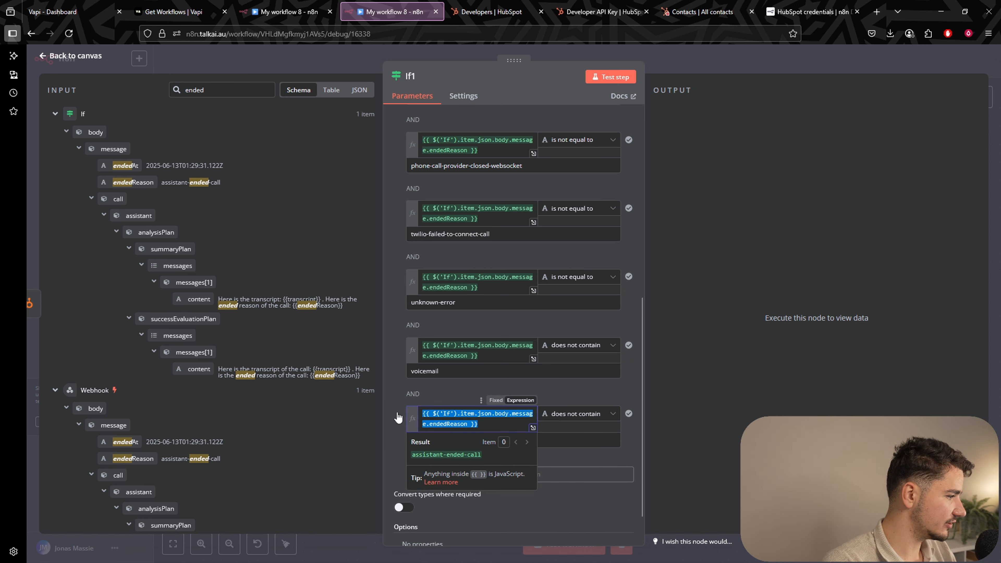
pyautogui.click(469, 369)
pyautogui.click(455, 399)
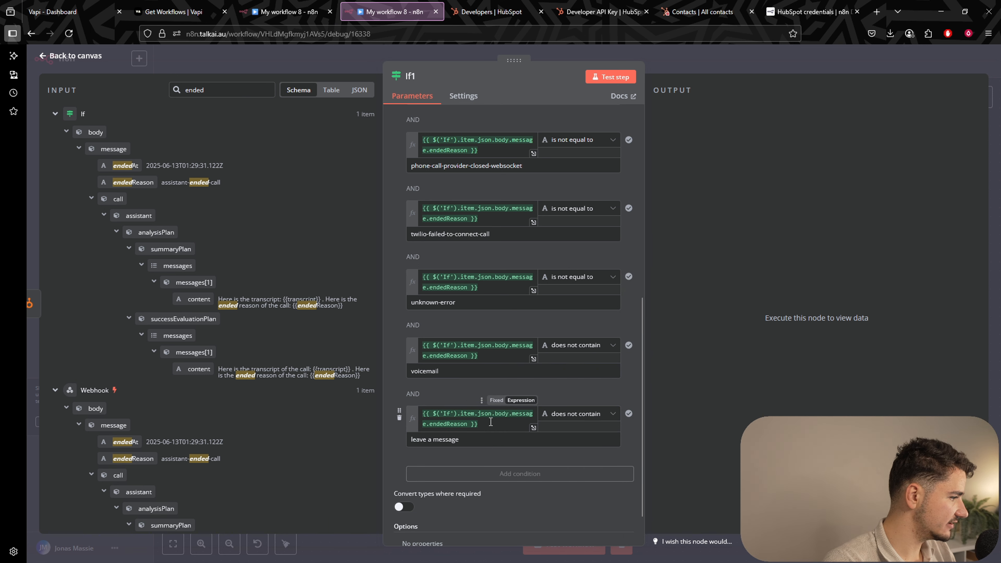
pyautogui.moveTo(489, 423); pyautogui.dragTo(367, 400)
pyautogui.press('BackSpace')
# Search the input for transcript and drag the transcript field into If1's last condition.
pyautogui.doubleClick(194, 90)
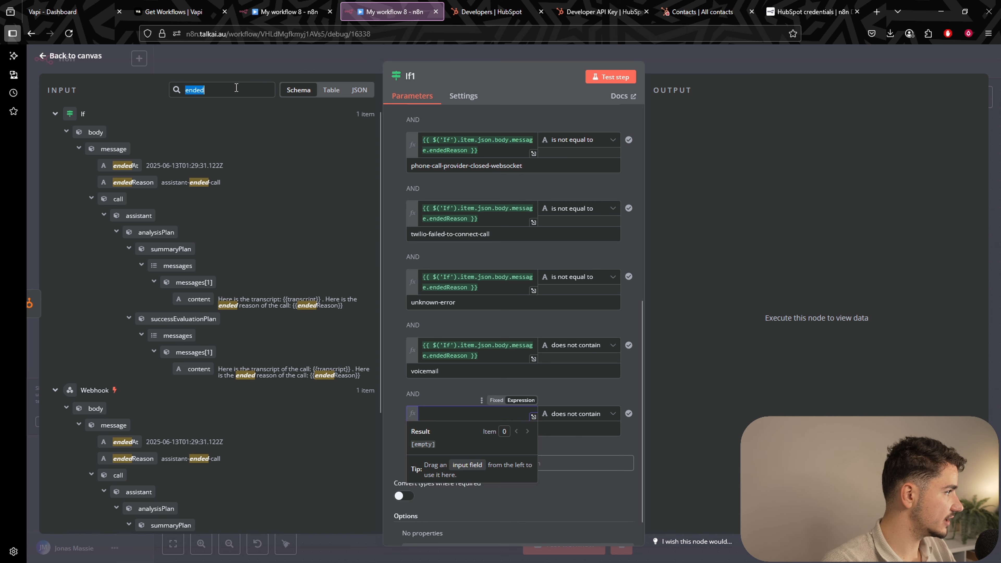
pyautogui.write('transcr')
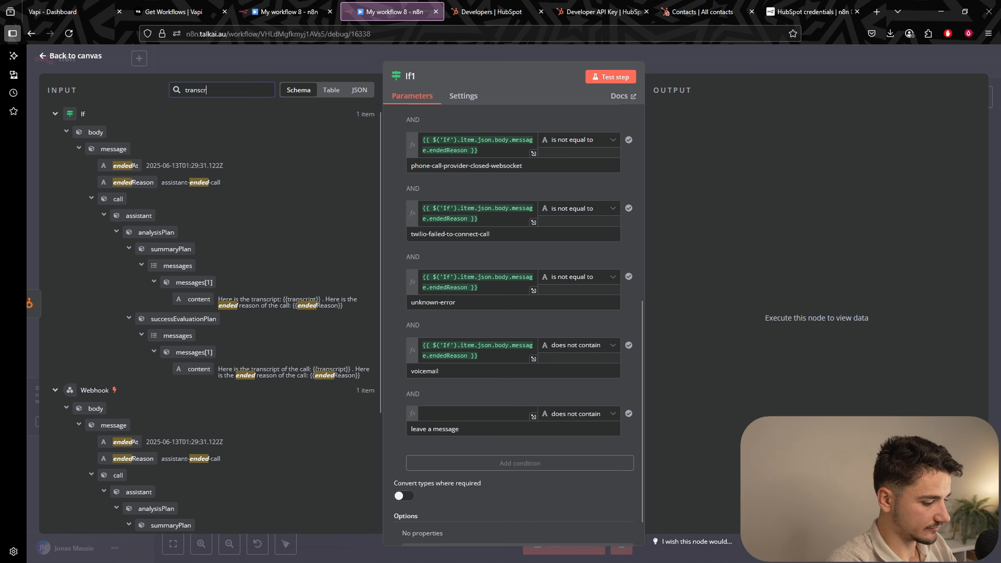
pyautogui.write('ipt')
pyautogui.moveTo(126, 184); pyautogui.dragTo(453, 412)
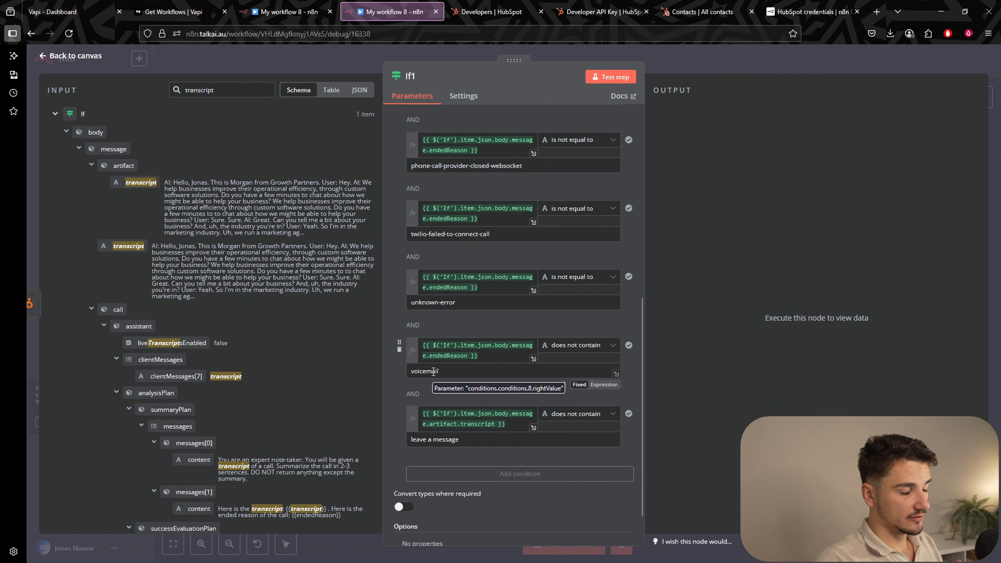
# Return to the canvas and save the workflow.
pyautogui.click(704, 58)
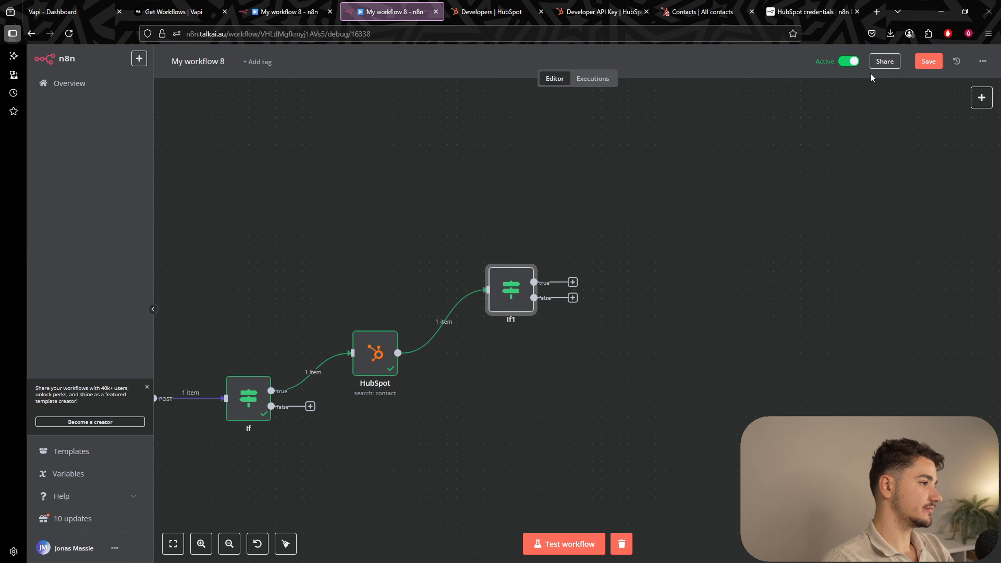
pyautogui.click(927, 61)
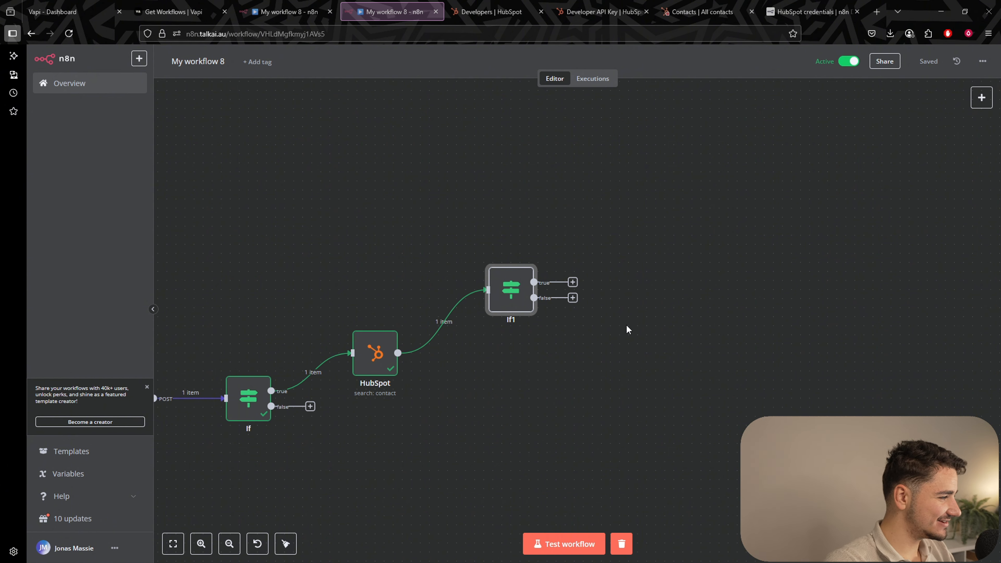
pyautogui.scroll(-3, 670, 280)
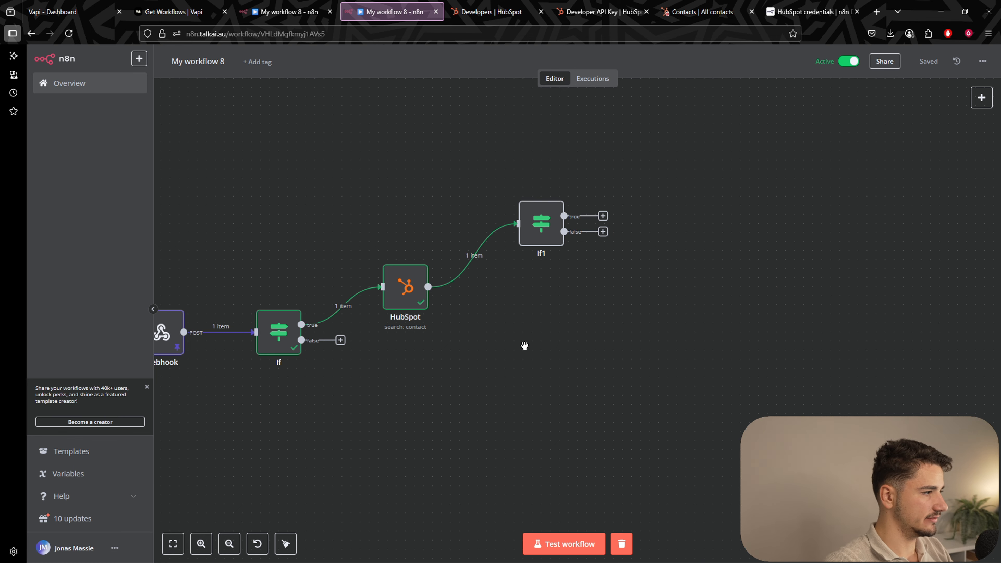
# Nudge the If, HubSpot and If1 nodes into an evenly spaced rising chain.
pyautogui.moveTo(523, 342); pyautogui.dragTo(663, 326)
pyautogui.moveTo(434, 296); pyautogui.dragTo(424, 295)
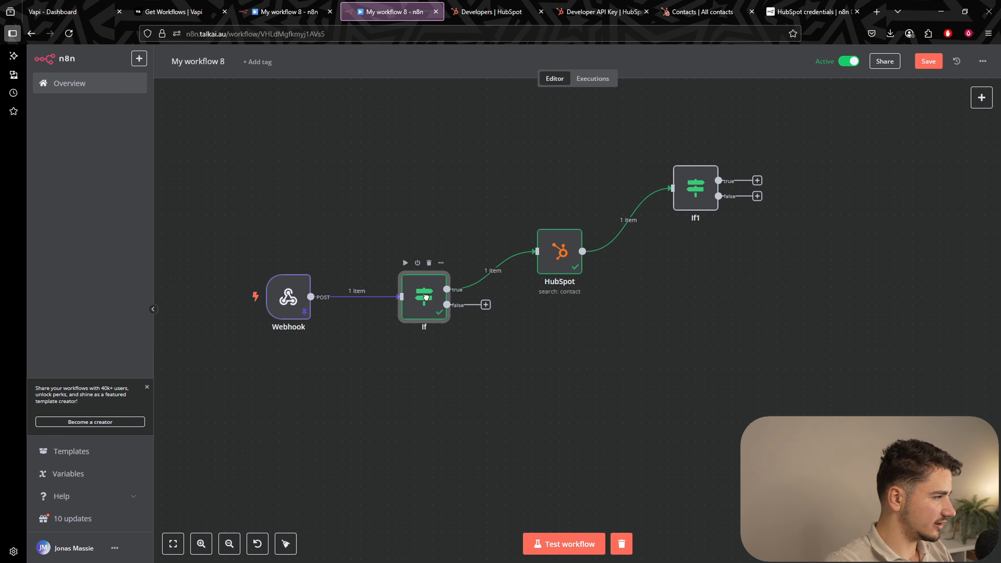
pyautogui.moveTo(548, 249); pyautogui.dragTo(549, 240)
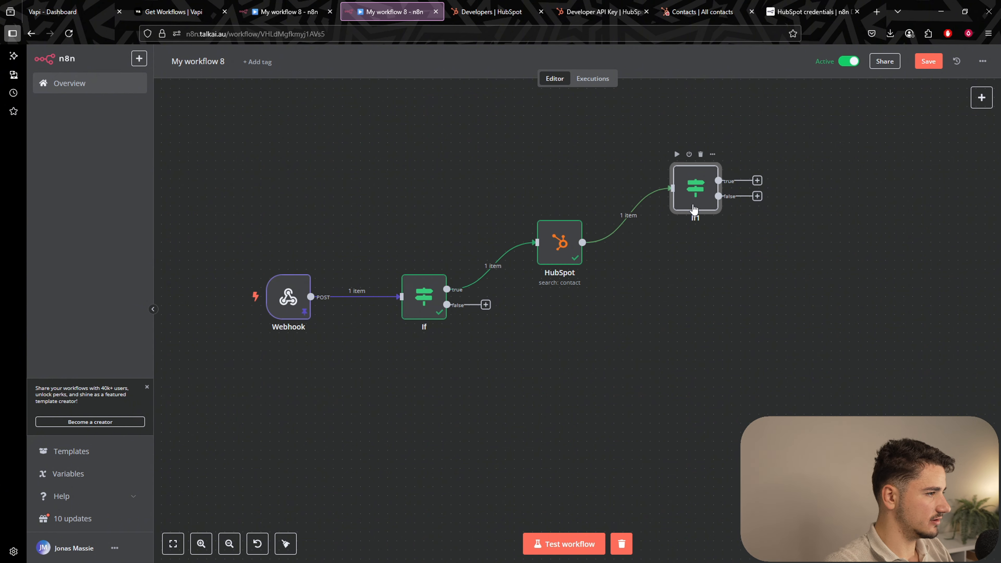
pyautogui.moveTo(694, 215); pyautogui.dragTo(695, 223)
pyautogui.click(777, 257)
pyautogui.moveTo(782, 296); pyautogui.dragTo(725, 317)
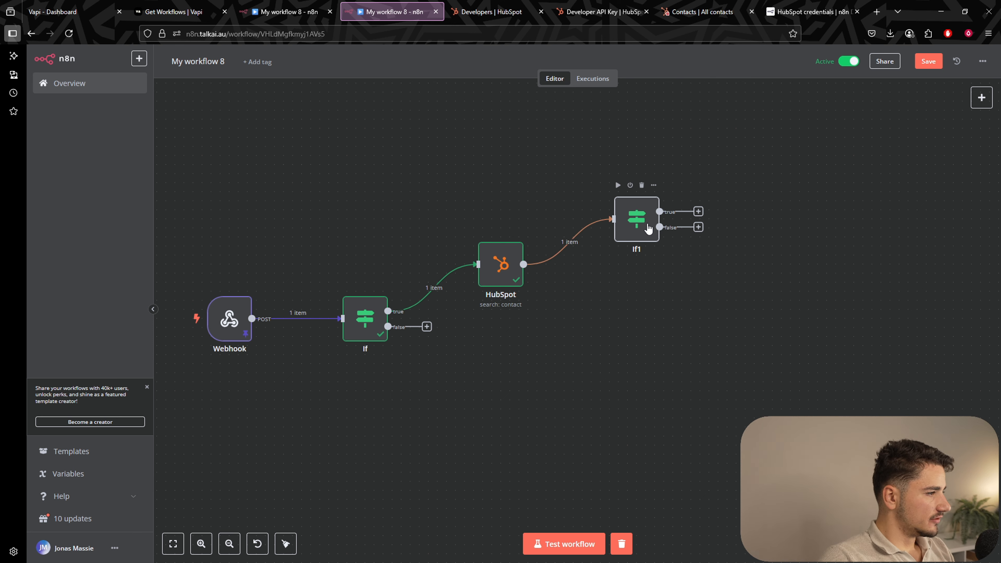
pyautogui.moveTo(645, 227); pyautogui.dragTo(636, 190)
# Add an If2 node on If1's true output and place it above If1.
pyautogui.scroll(2, 757, 259)
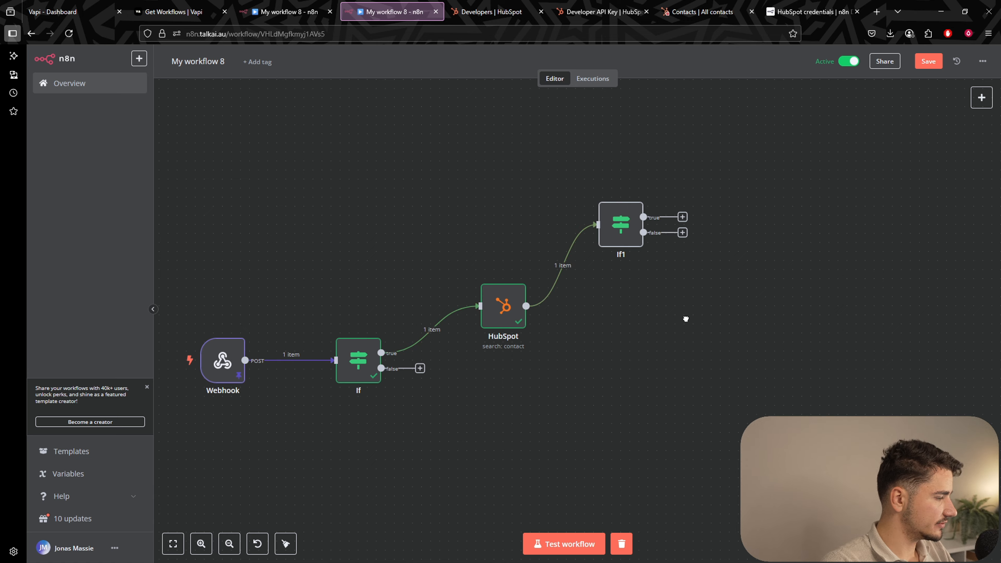
pyautogui.hscroll(3, 686, 318)
pyautogui.moveTo(576, 248); pyautogui.dragTo(674, 130)
pyautogui.write('if')
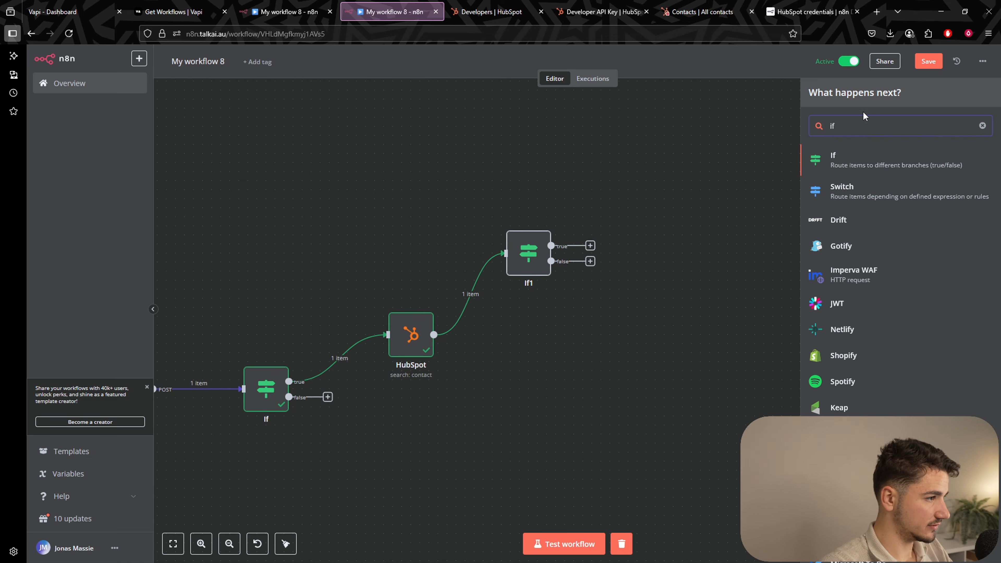
pyautogui.click(848, 160)
pyautogui.click(713, 68)
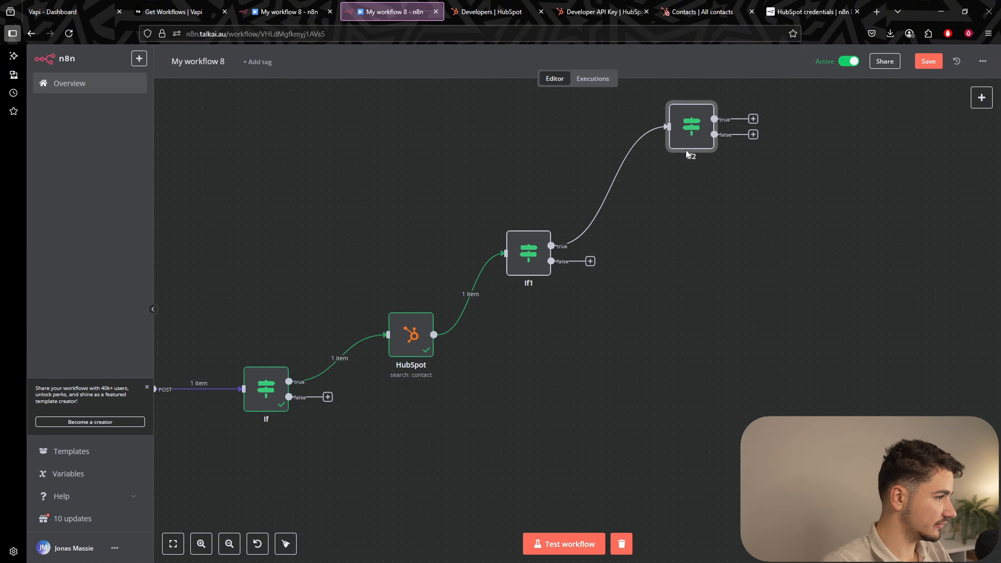
pyautogui.moveTo(685, 149); pyautogui.dragTo(648, 155)
pyautogui.click(687, 372)
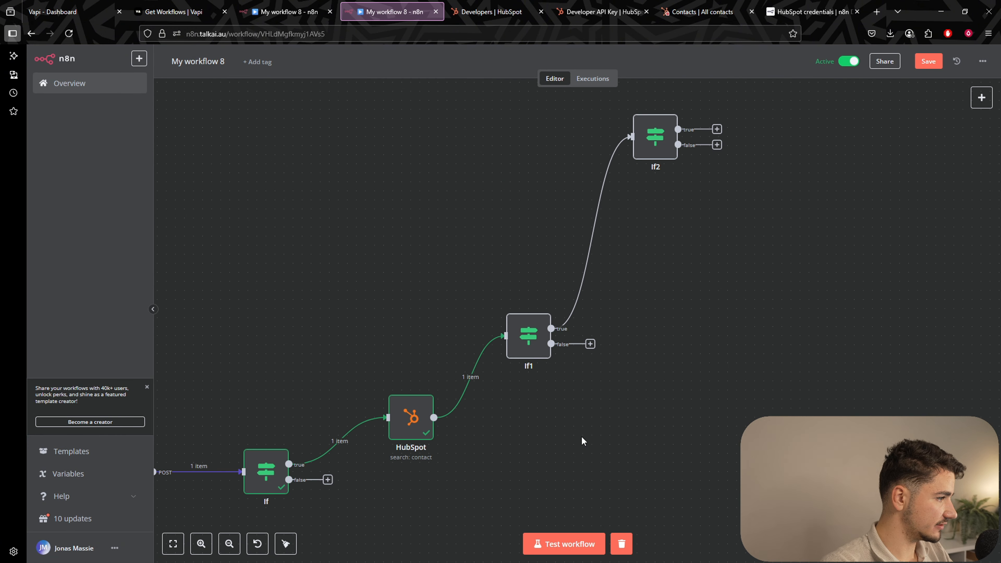
pyautogui.rightClick(639, 213)
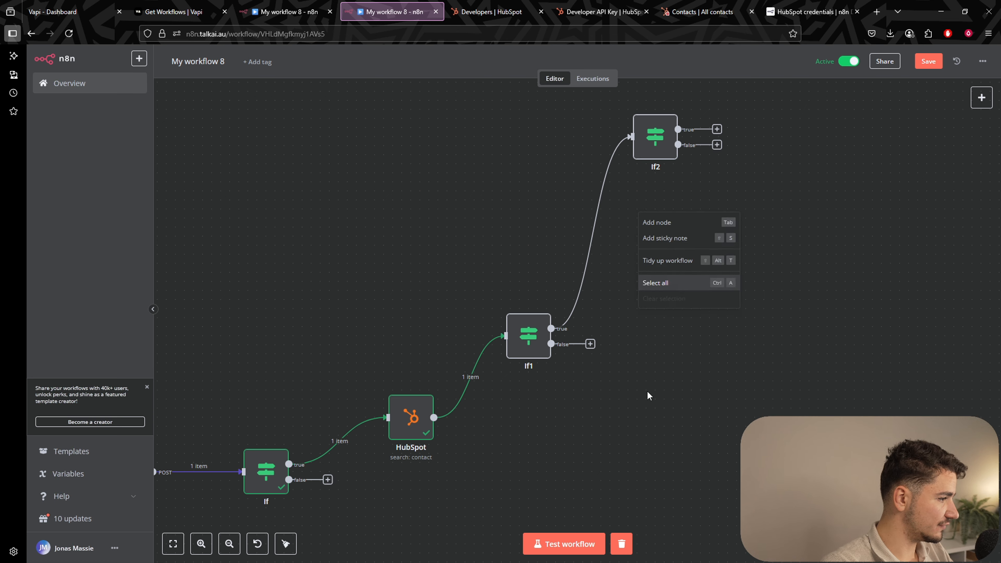
pyautogui.click(647, 394)
pyautogui.moveTo(647, 395); pyautogui.dragTo(603, 232)
# Add an If3 node on If1's false output and place it below.
pyautogui.click(544, 172)
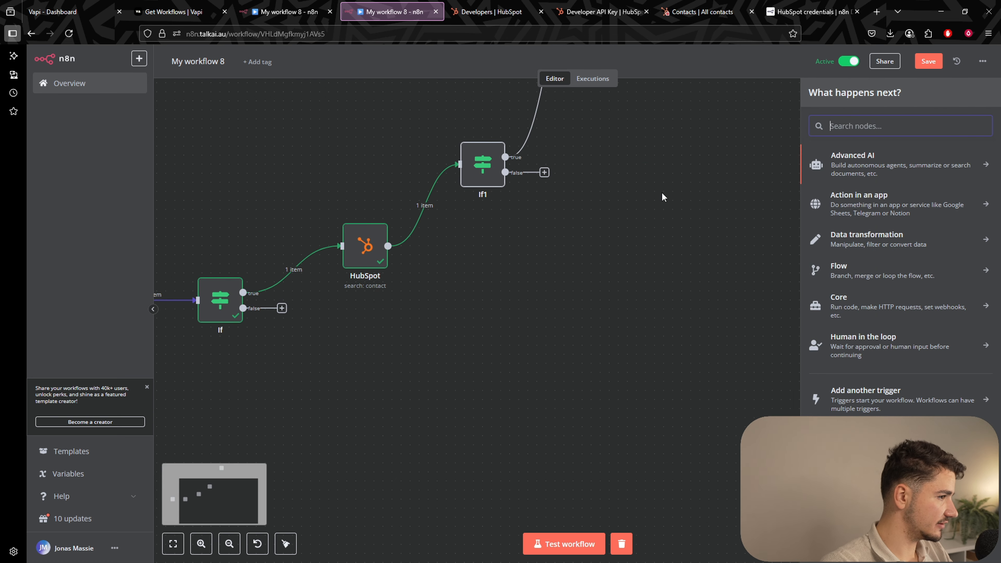
pyautogui.write('if')
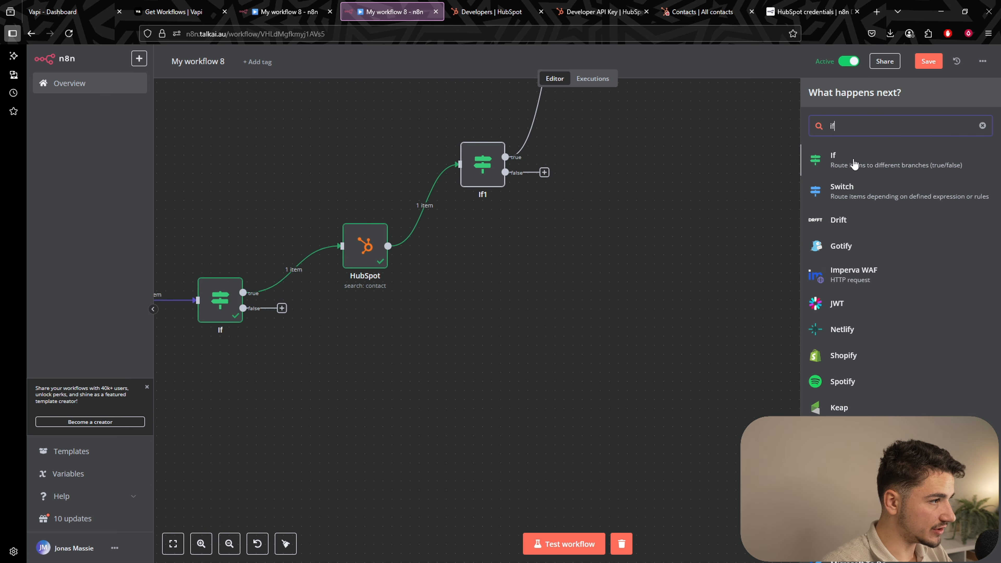
pyautogui.press('Return')
pyautogui.press('Escape')
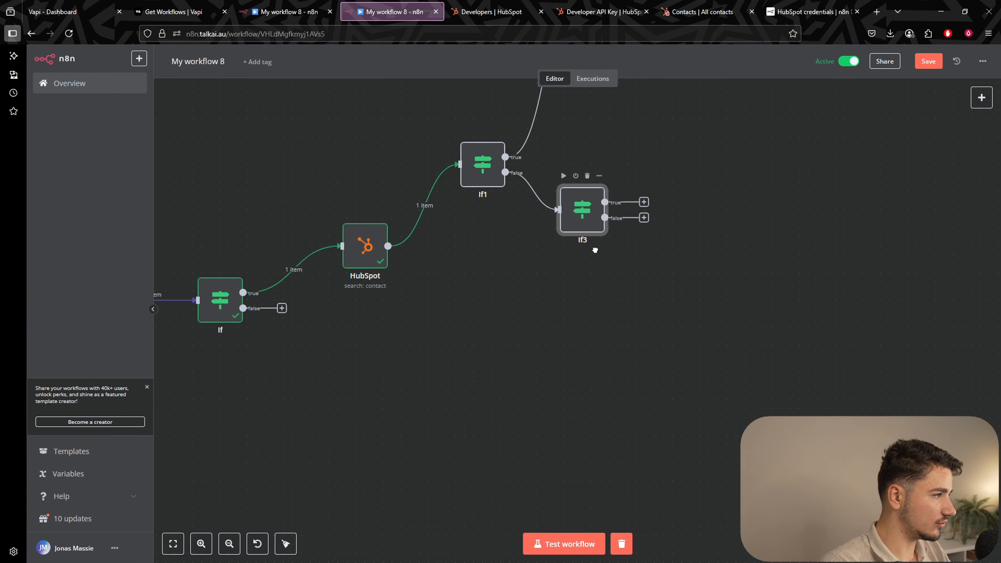
pyautogui.moveTo(592, 226); pyautogui.dragTo(608, 354)
pyautogui.scroll(5, 612, 253)
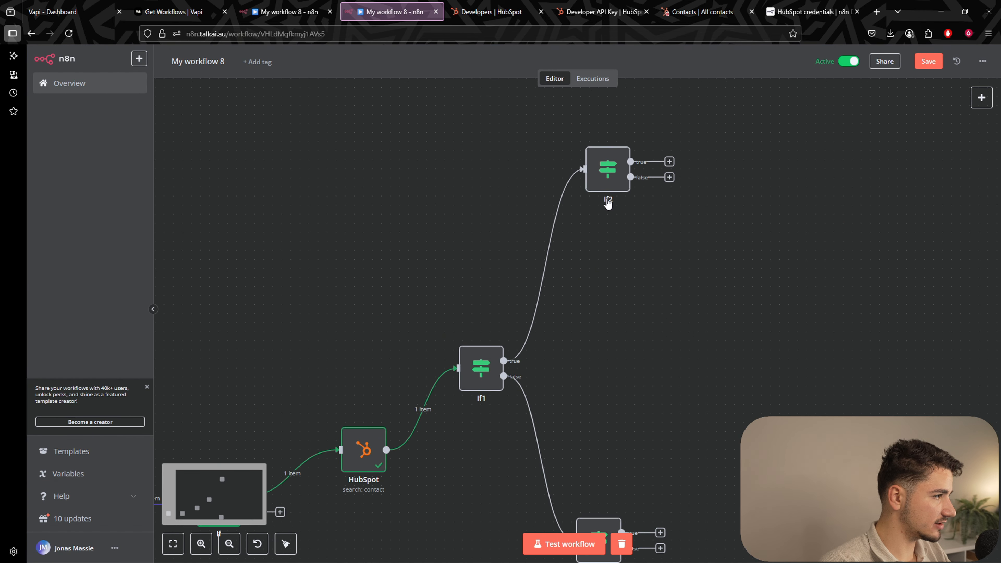
pyautogui.click(608, 173)
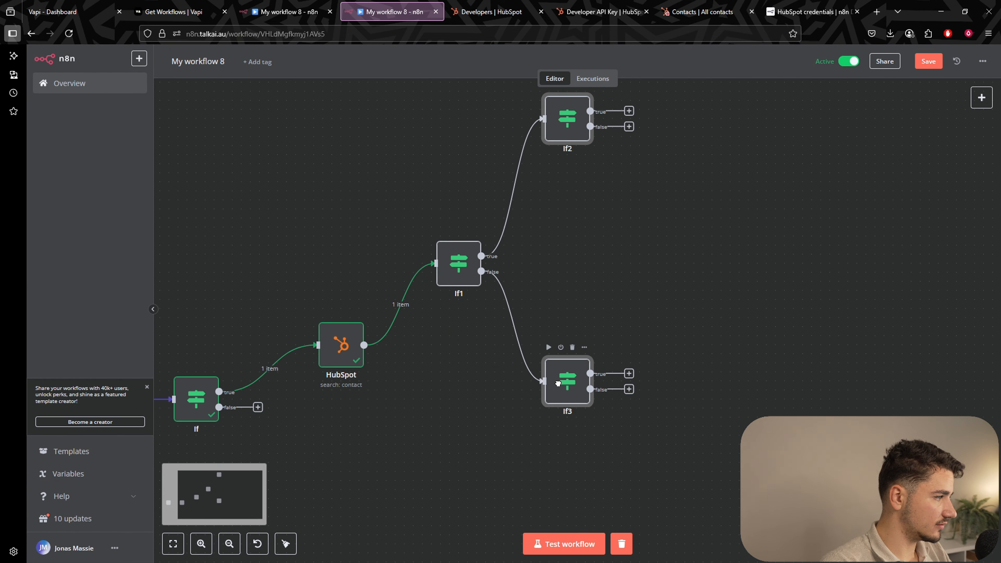
pyautogui.moveTo(559, 383); pyautogui.dragTo(585, 384)
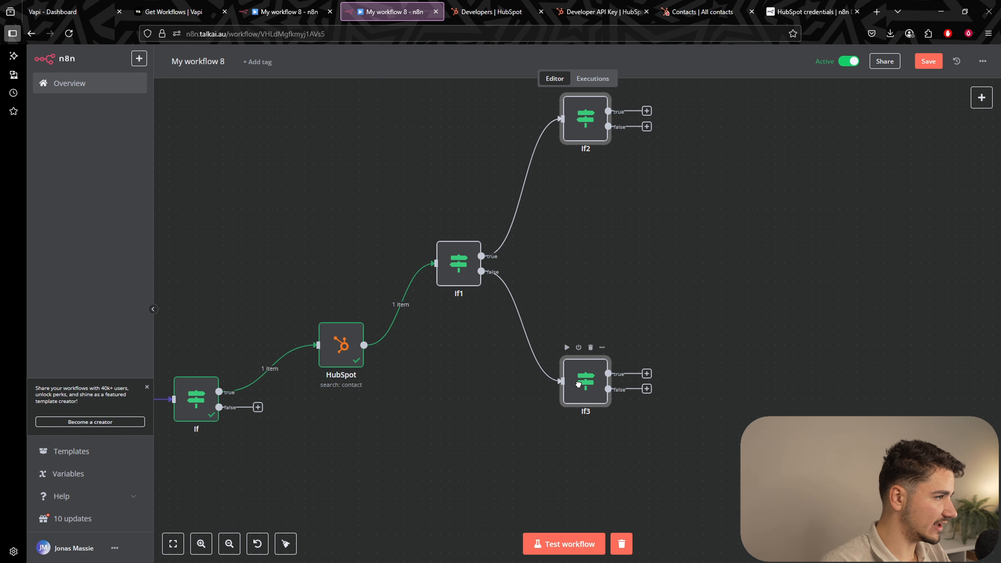
pyautogui.click(749, 272)
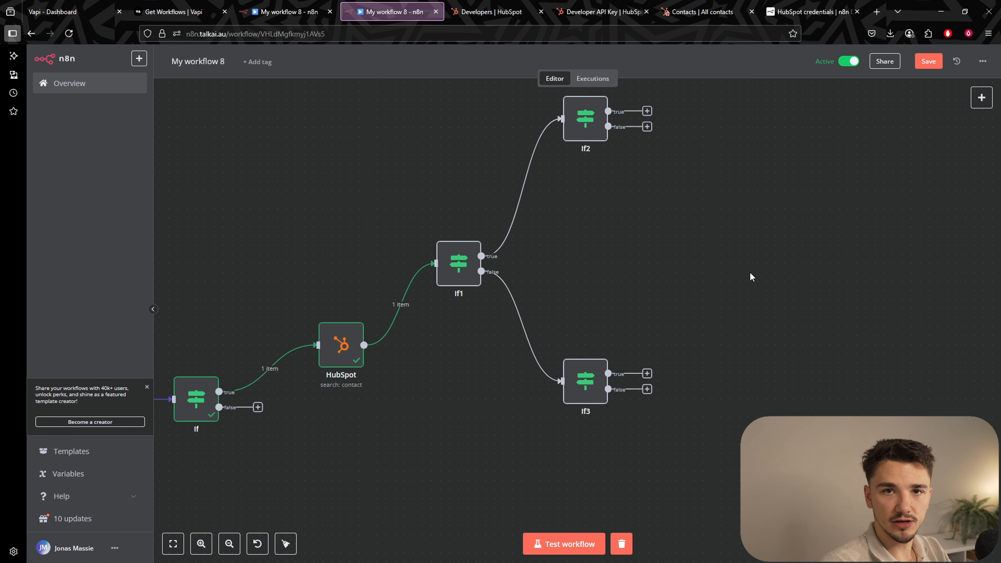
pyautogui.moveTo(469, 258); pyautogui.dragTo(516, 223)
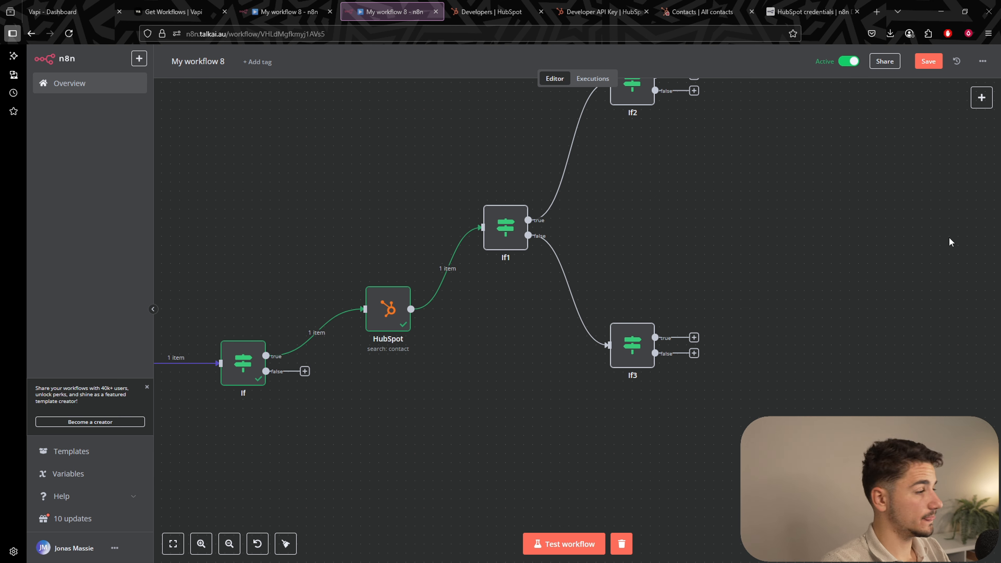
# Copy the endedReason expression from If1 and open If3's settings.
pyautogui.doubleClick(643, 357)
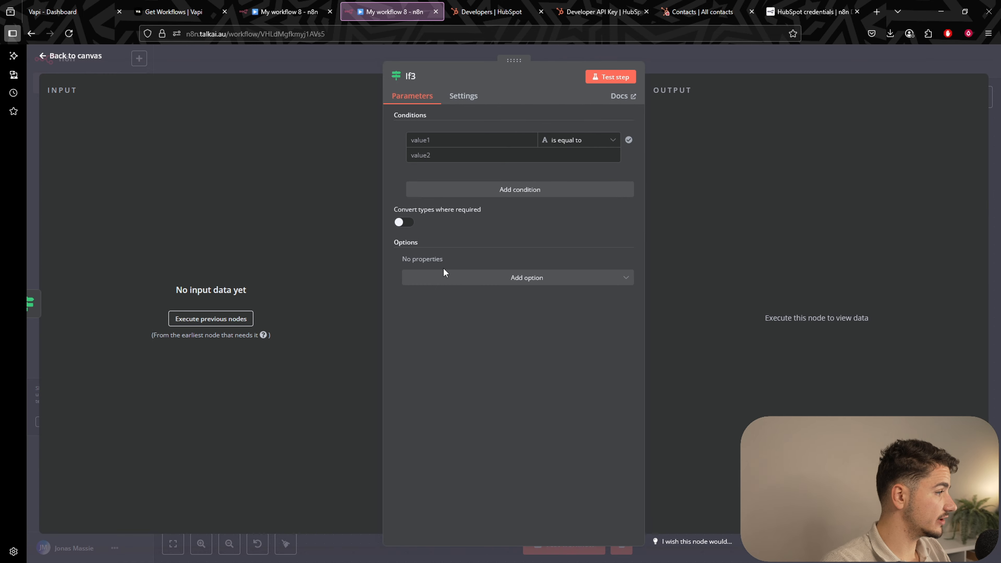
pyautogui.click(659, 50)
pyautogui.click(508, 235)
pyautogui.doubleClick(509, 235)
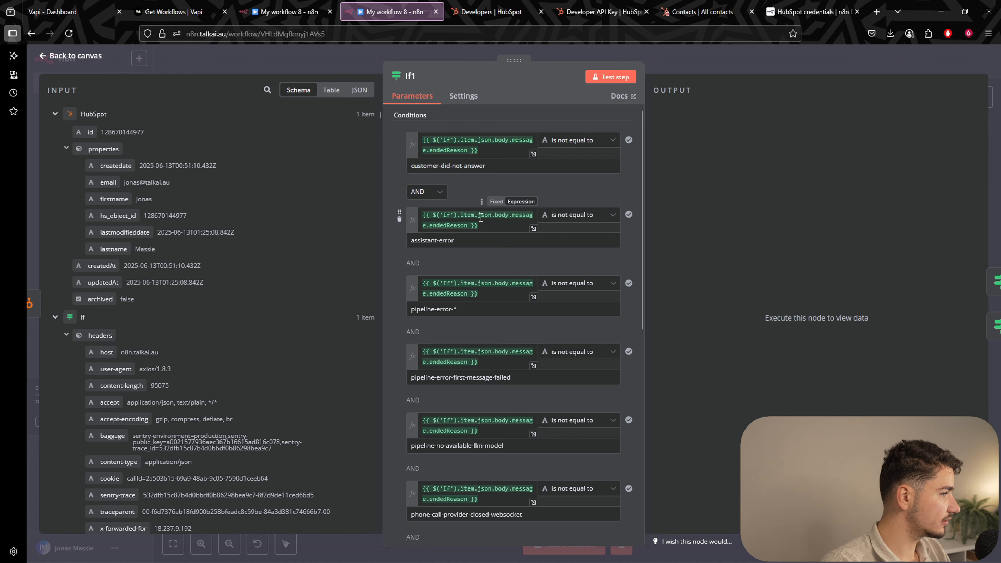
pyautogui.click(489, 150)
pyautogui.hotkey('ctrl', 'a')
pyautogui.hotkey('ctrl', 'c')
pyautogui.click(692, 56)
pyautogui.click(690, 55)
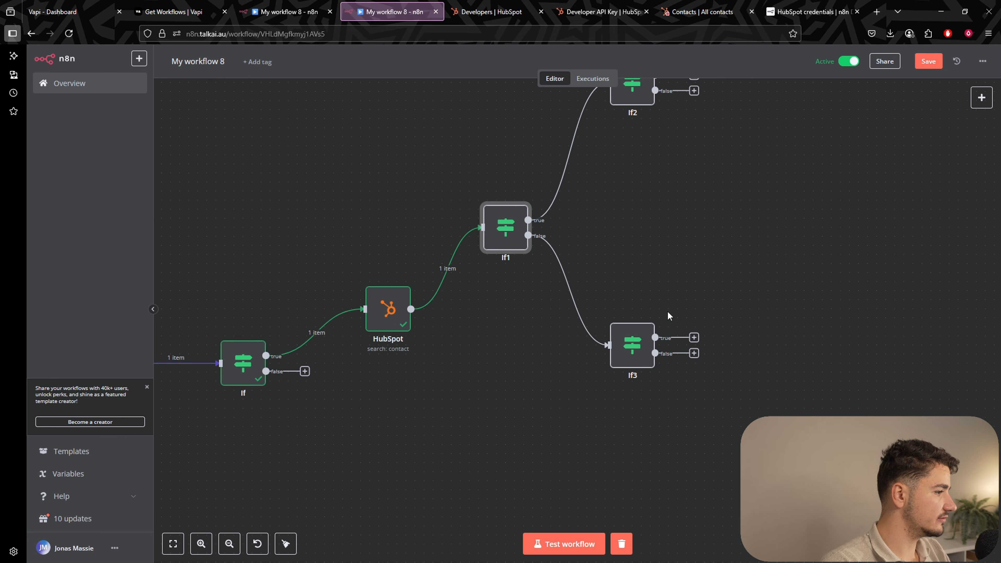
pyautogui.doubleClick(633, 342)
# Add three OR-combined endedReason conditions to If3, including customer-did-not-answer.
pyautogui.click(491, 136)
pyautogui.hotkey('ctrl', 'v')
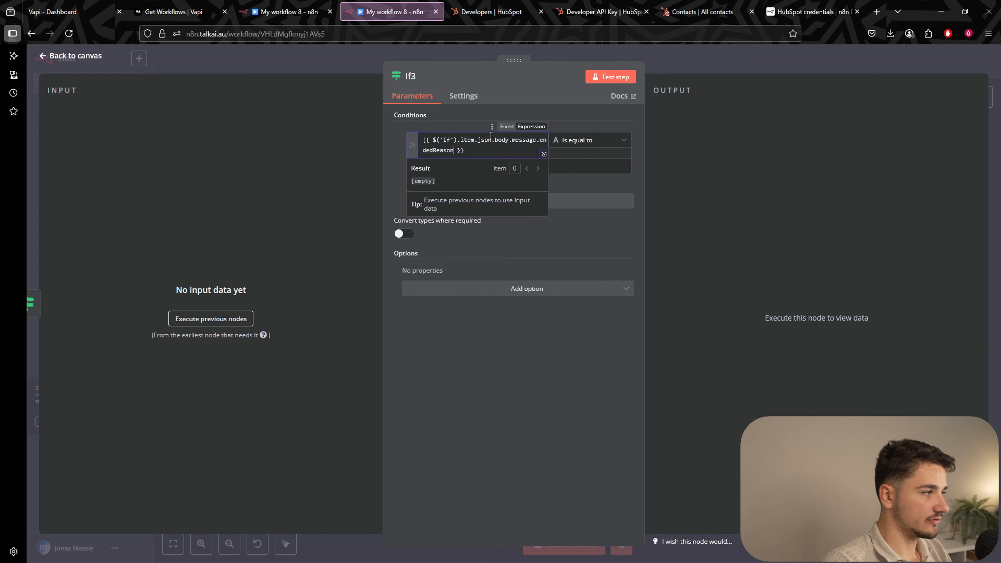
pyautogui.click(558, 141)
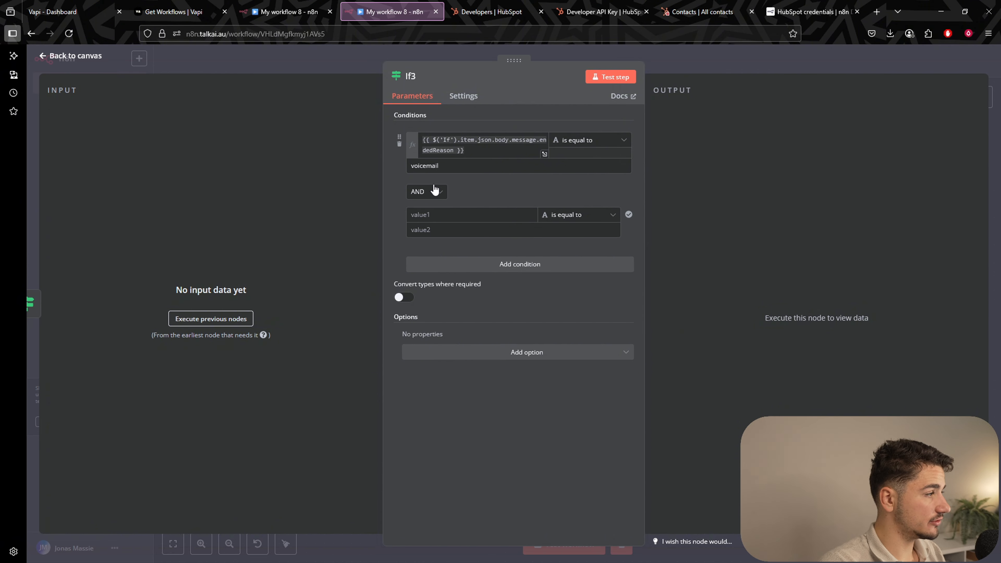
pyautogui.click(433, 192)
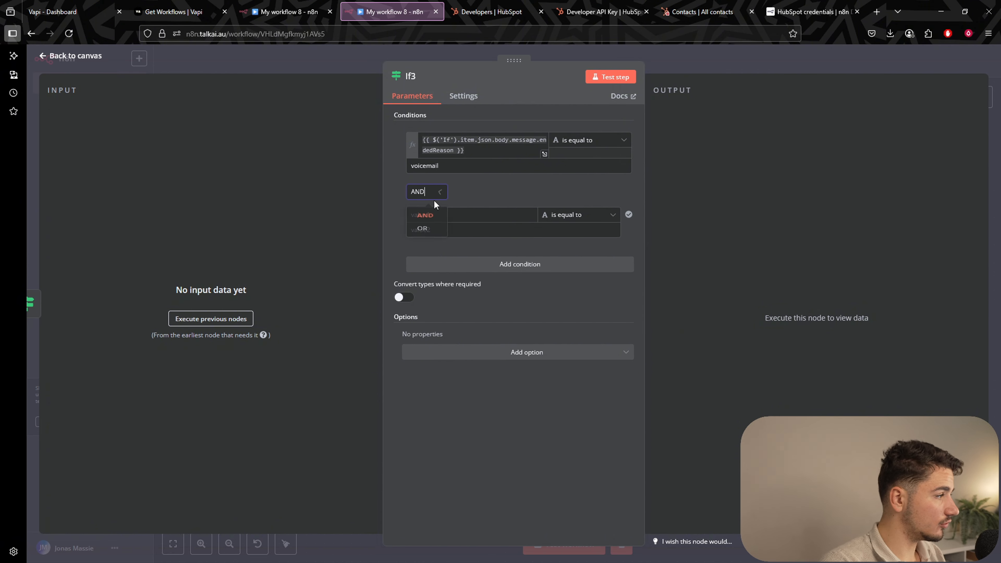
pyautogui.click(423, 239)
pyautogui.moveTo(479, 152); pyautogui.dragTo(405, 125)
pyautogui.hotkey('ctrl', 'c')
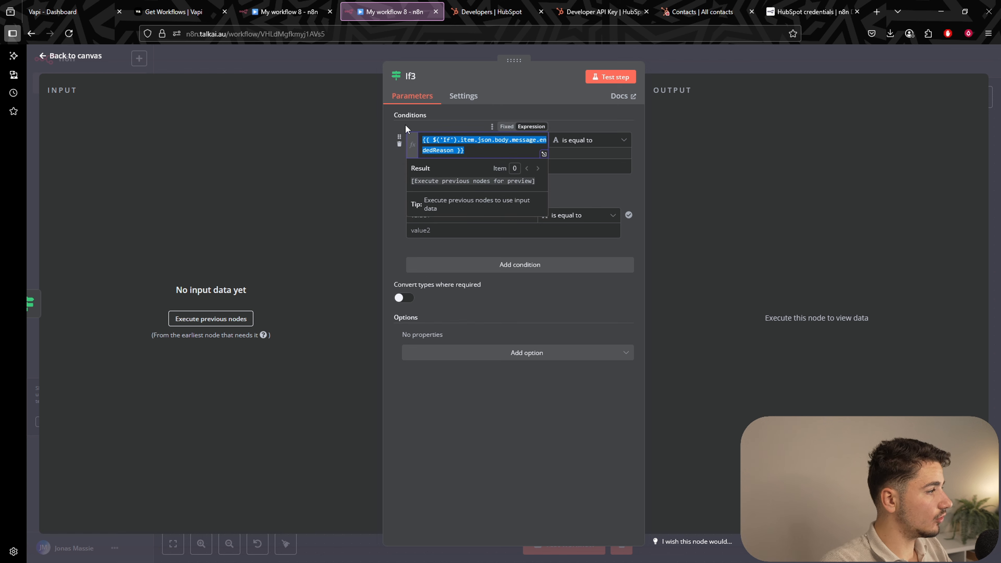
pyautogui.click(482, 215)
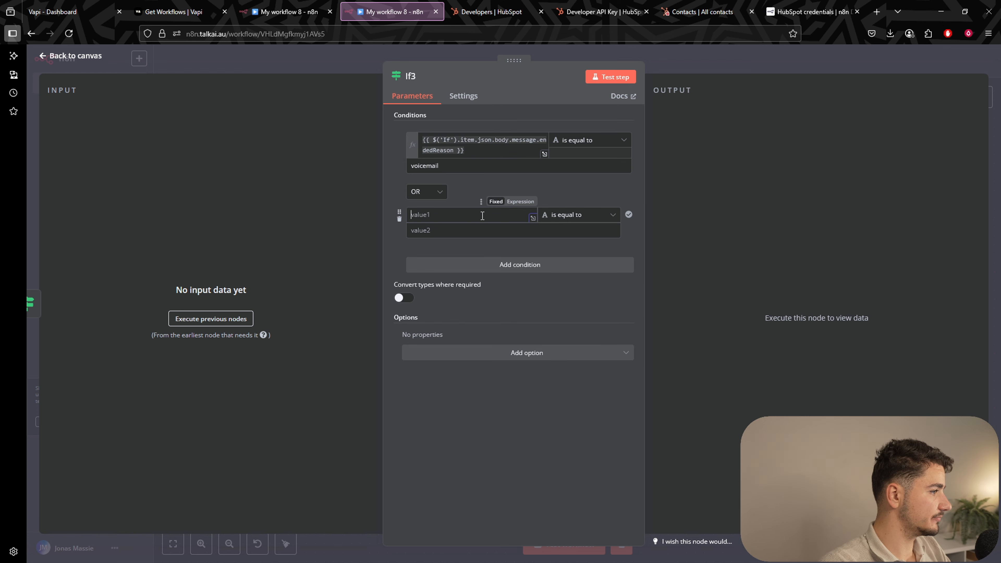
pyautogui.hotkey('ctrl', 'v')
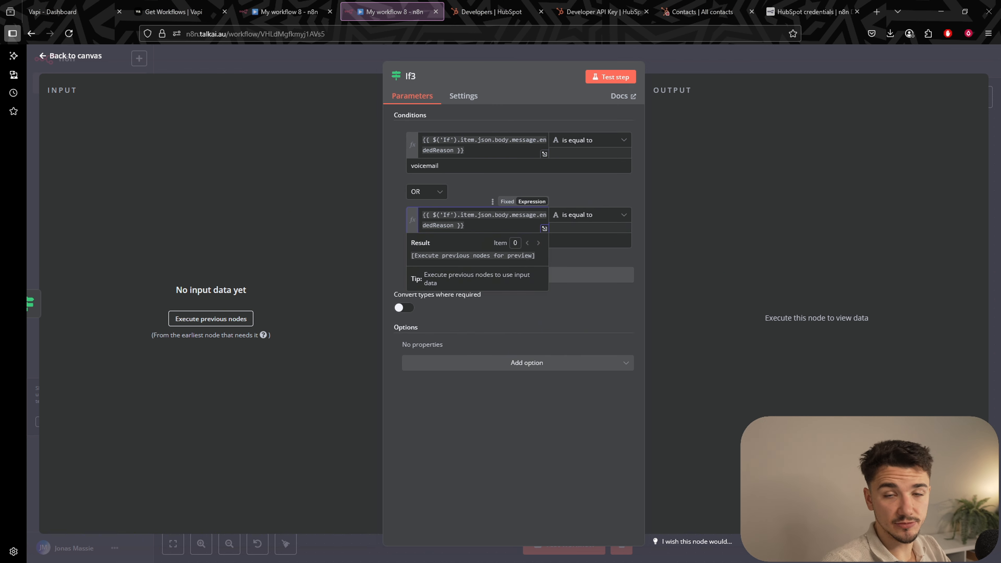
pyautogui.click(592, 274)
pyautogui.hotkey('ctrl', 'v')
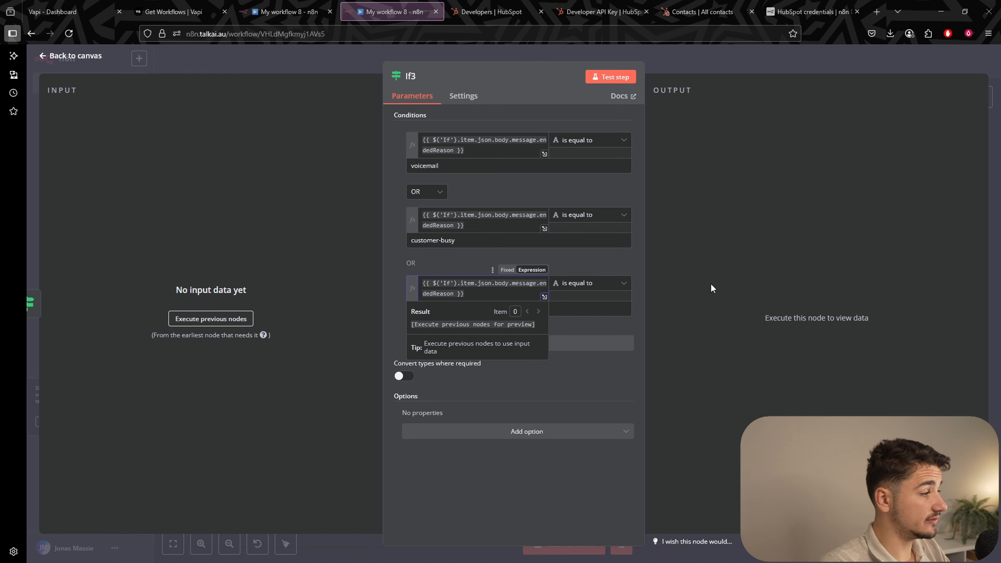
pyautogui.click(500, 307)
pyautogui.write('customer-did-not-answer')
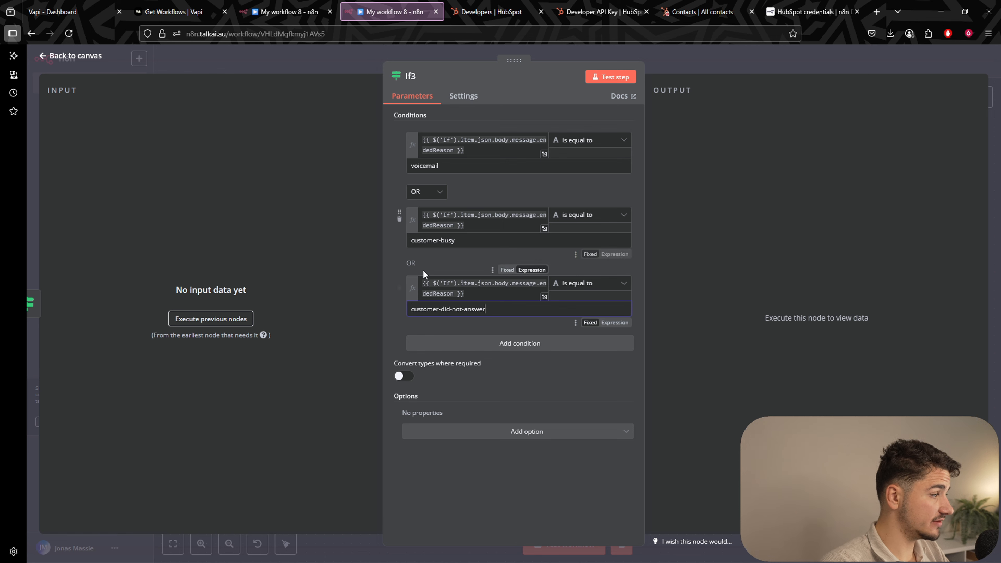
pyautogui.click(481, 343)
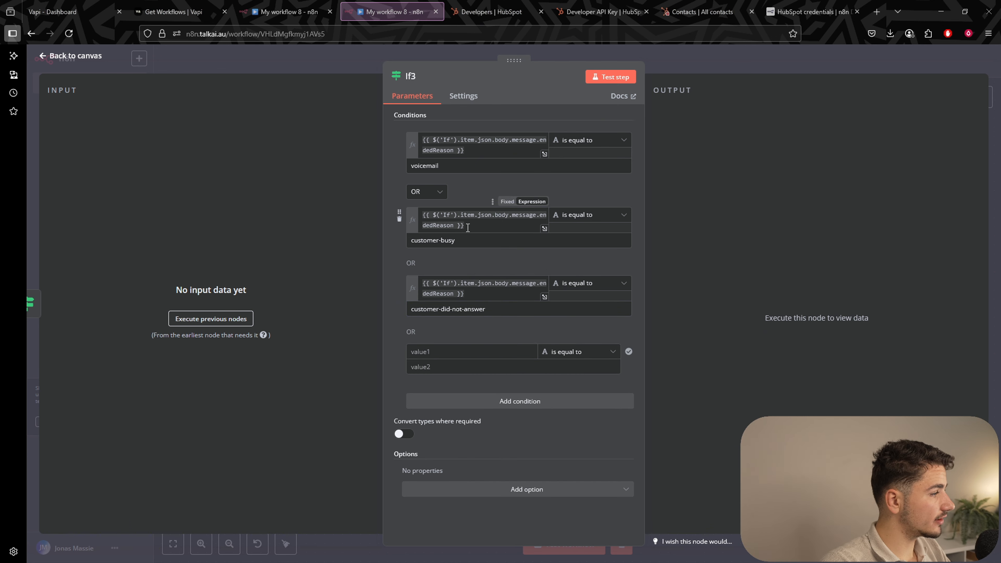
# Add a fourth endedReason condition equal to customer-ended-call and close If3.
pyautogui.tripleClick(453, 221)
pyautogui.hotkey('ctrl', 'c')
pyautogui.click(499, 351)
pyautogui.hotkey('ctrl', 'v')
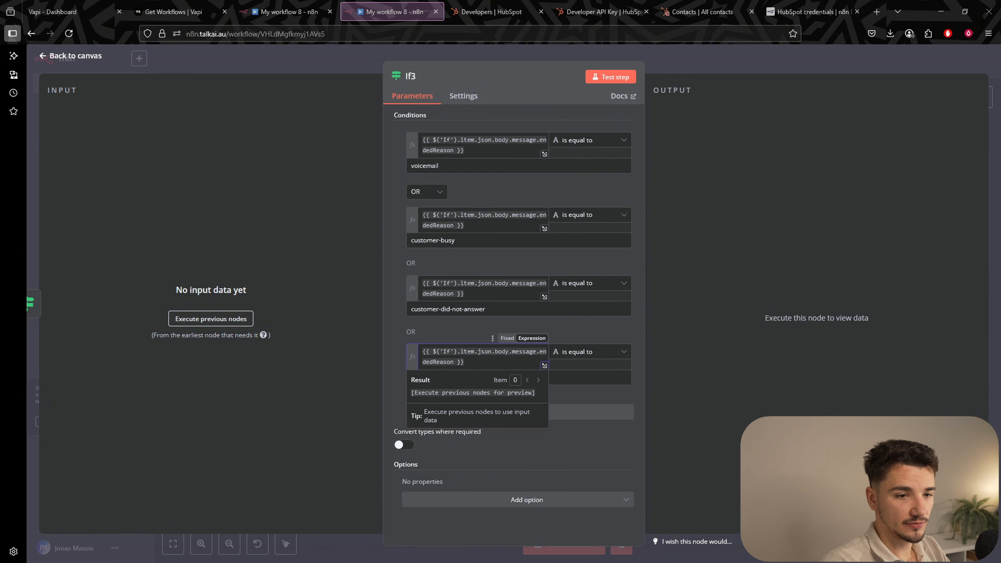
pyautogui.click(474, 377)
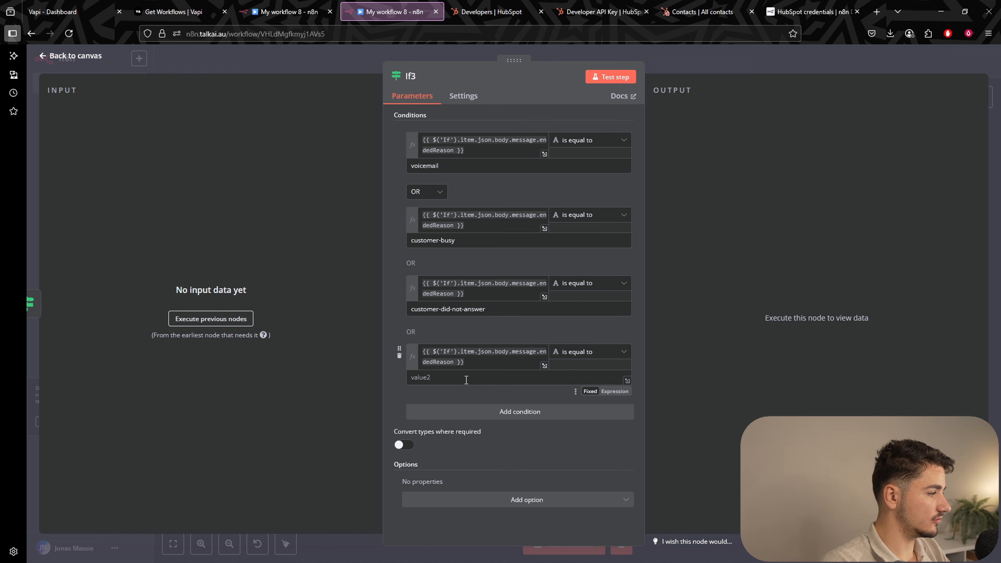
pyautogui.write('customer-ended-call')
pyautogui.click(508, 318)
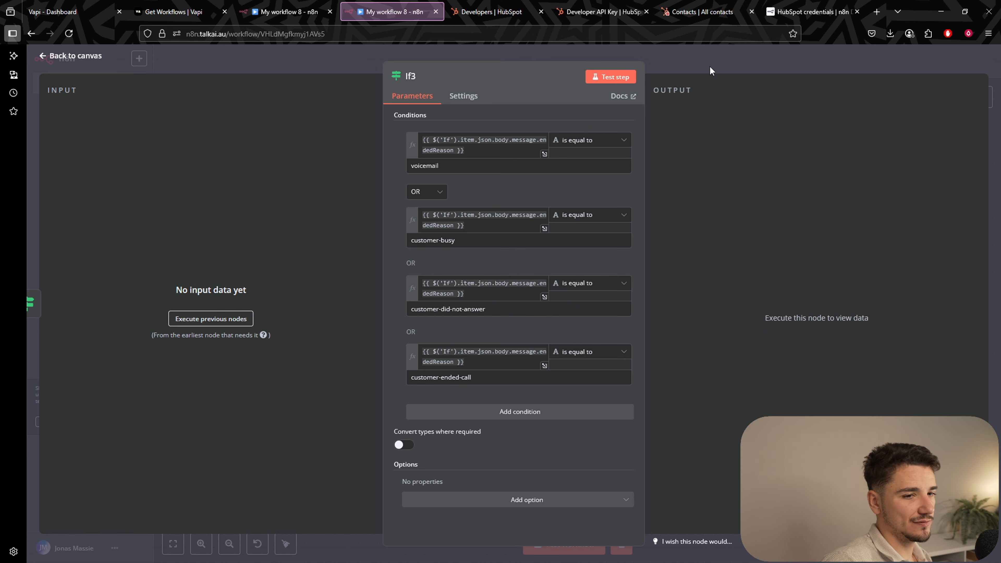
pyautogui.click(701, 59)
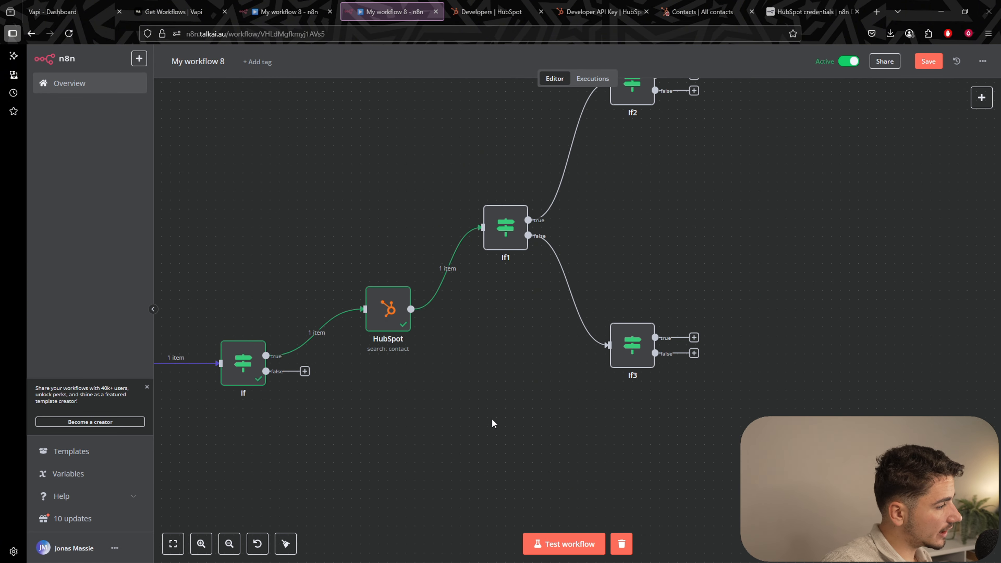
# Add a HubSpot 'Create or update a contact' node on If3's false output.
pyautogui.moveTo(510, 426); pyautogui.dragTo(467, 352)
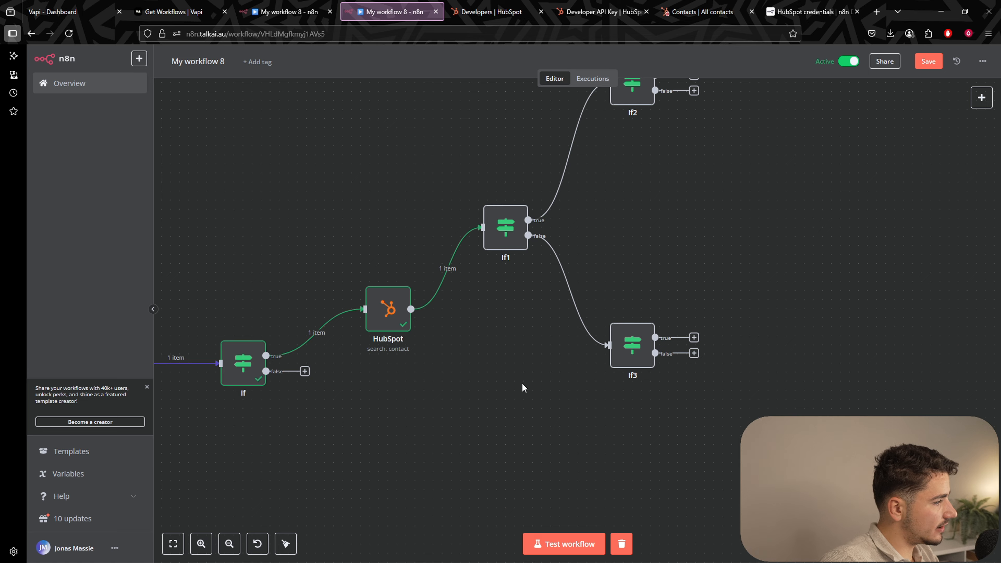
pyautogui.scroll(-5, 522, 389)
pyautogui.hscroll(6, 522, 389)
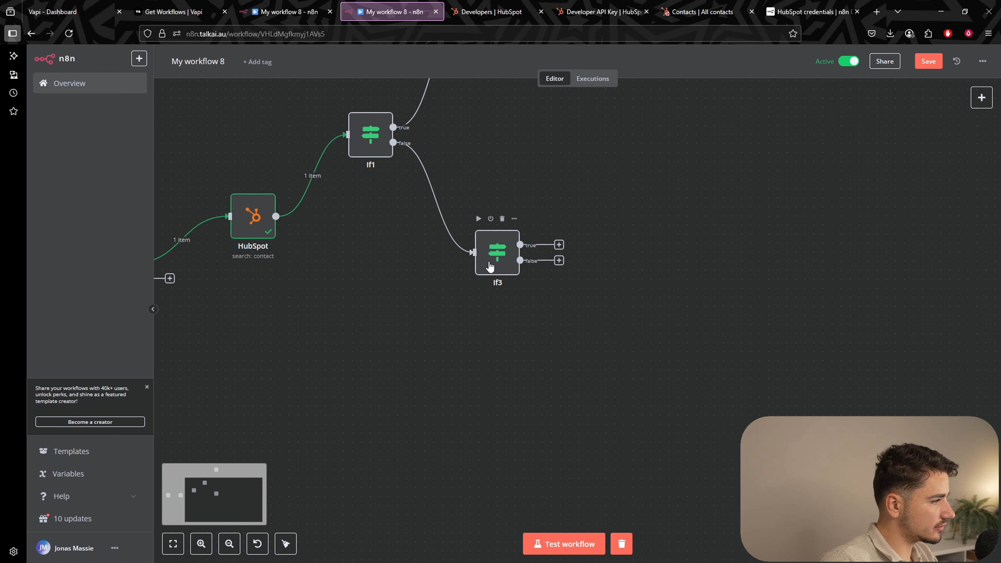
pyautogui.click(559, 244)
pyautogui.write('hubspot')
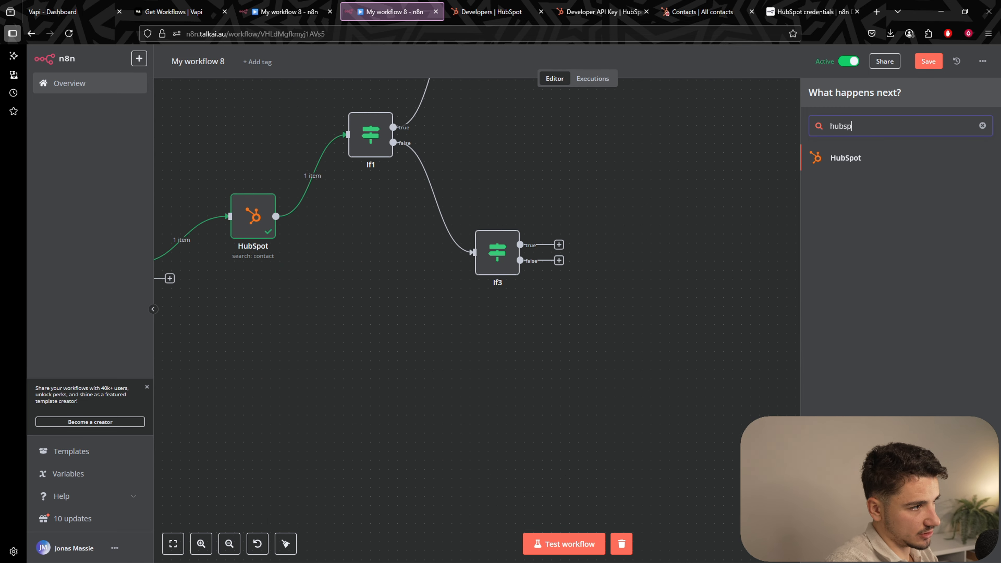
pyautogui.press('Return')
pyautogui.click(865, 346)
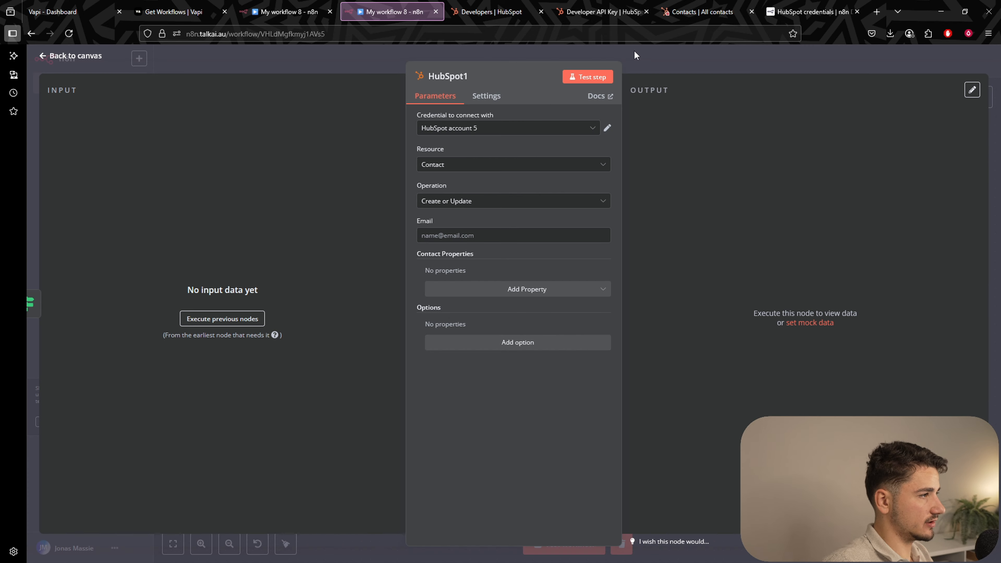
pyautogui.click(658, 55)
# After checking the HubSpot search node, give HubSpot1 a Lead Status of Attempted to Contact.
pyautogui.doubleClick(253, 216)
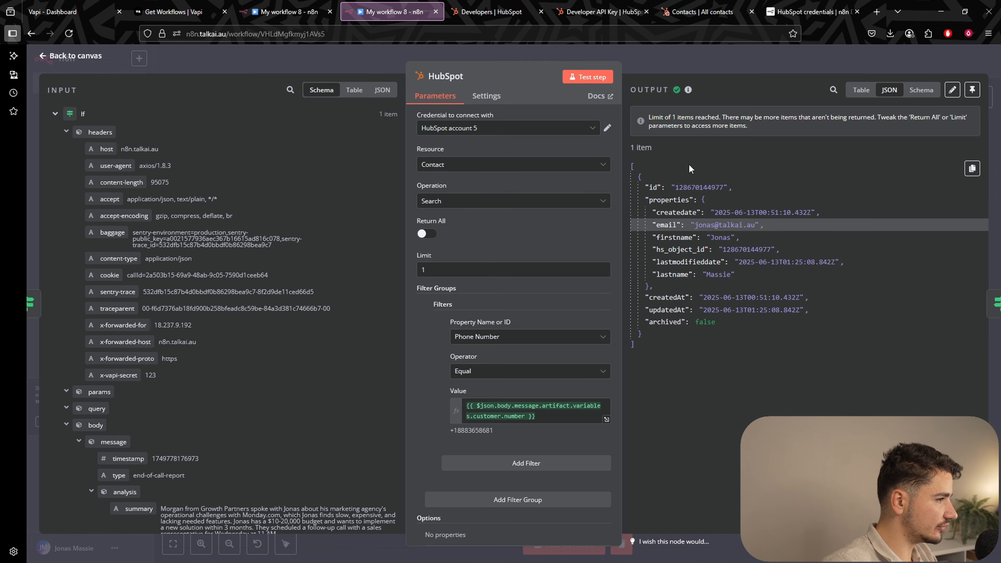
pyautogui.press('Escape')
pyautogui.doubleClick(664, 336)
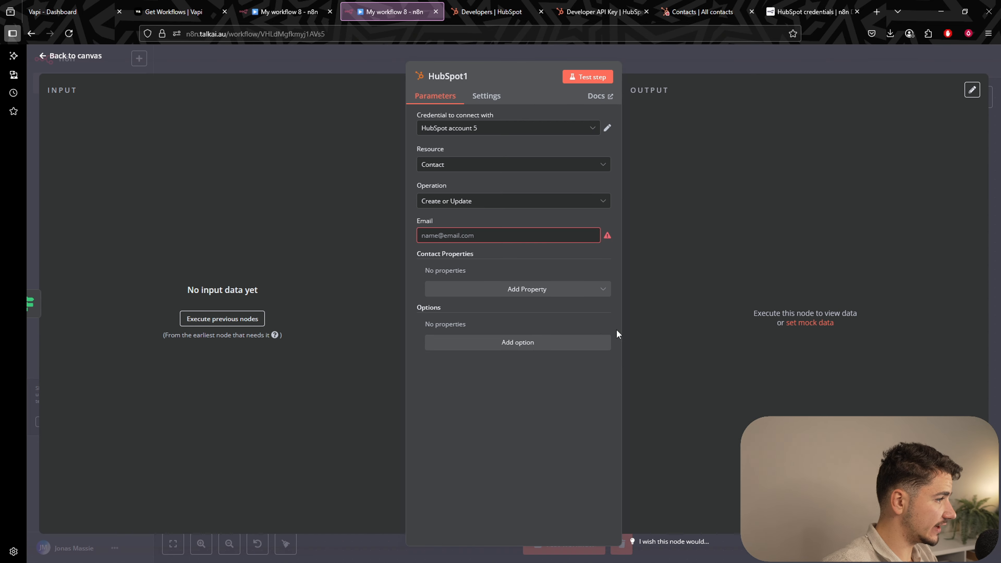
pyautogui.click(537, 295)
pyautogui.write('lead')
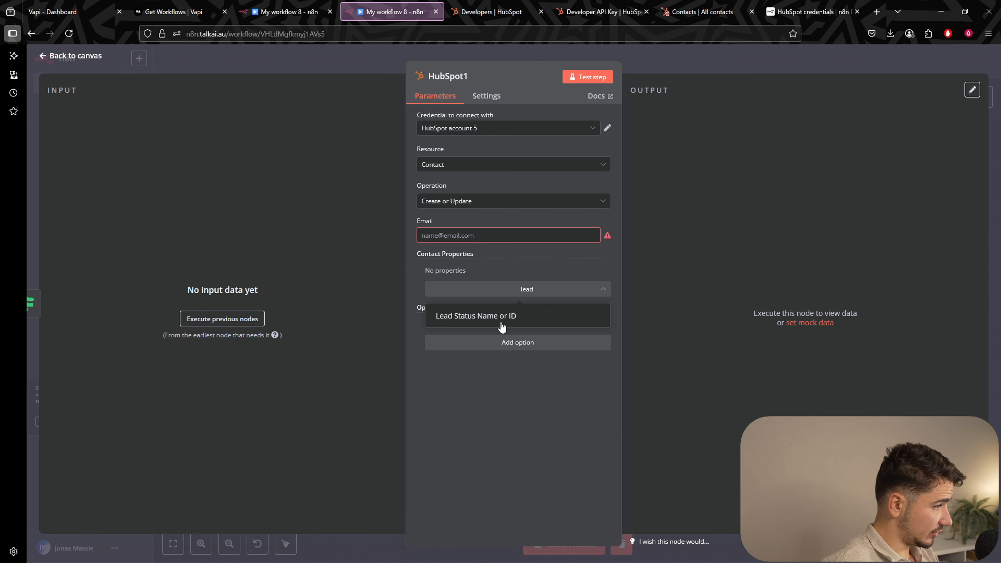
pyautogui.click(502, 326)
pyautogui.click(491, 287)
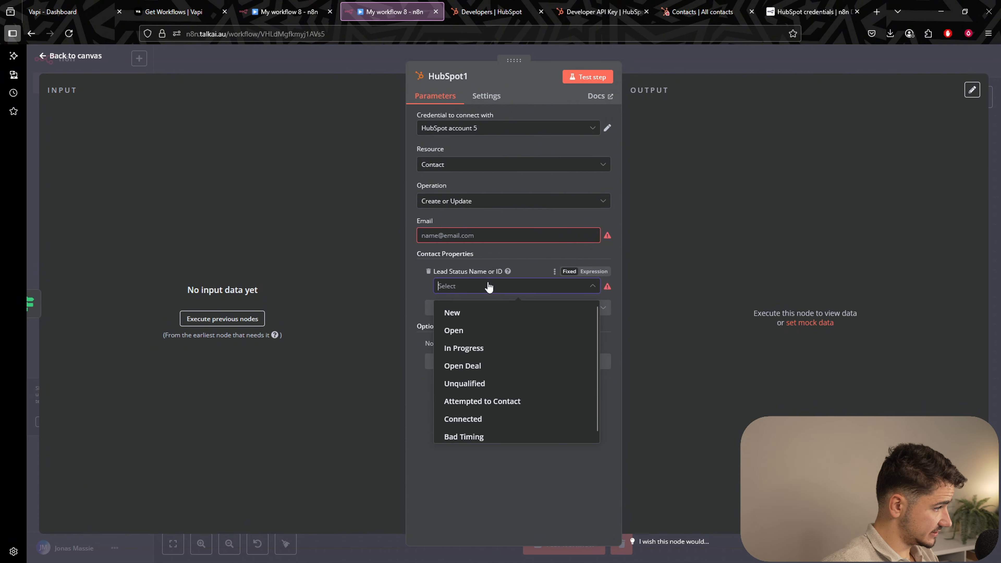
pyautogui.click(511, 404)
pyautogui.click(737, 49)
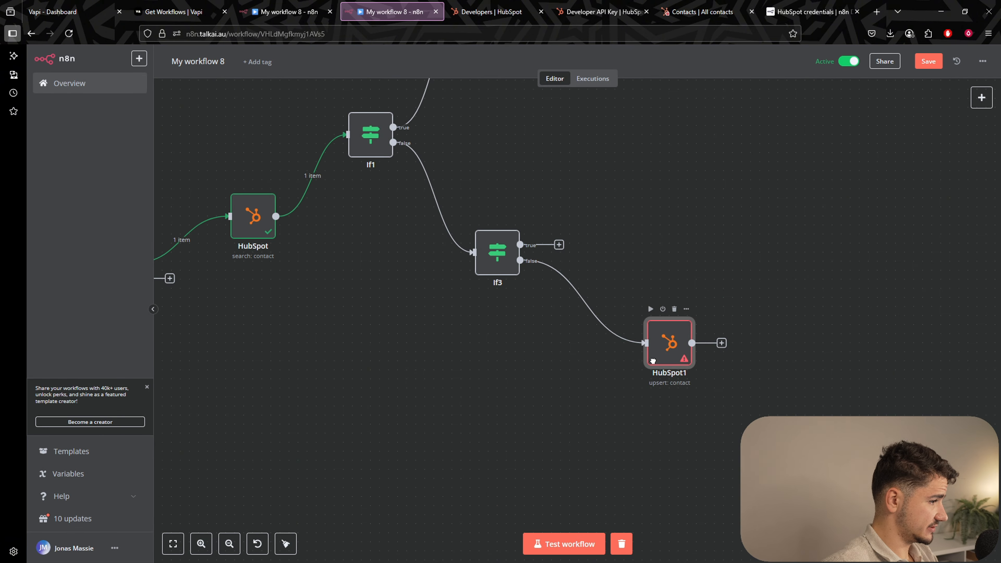
# Move HubSpot1 below If3 and rename it to Failed.
pyautogui.moveTo(653, 361); pyautogui.dragTo(579, 397)
pyautogui.rightClick(579, 396)
pyautogui.click(572, 238)
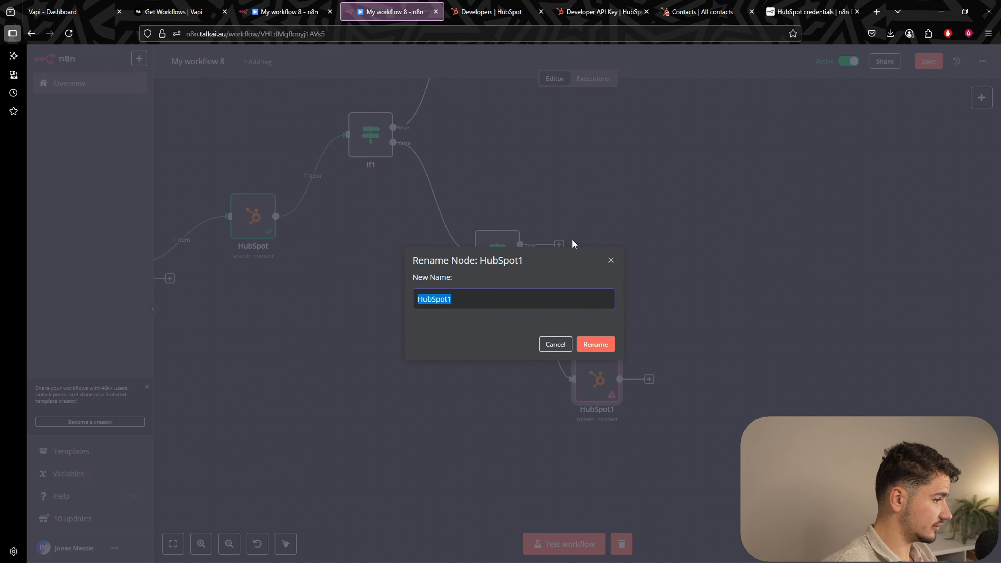
pyautogui.write('Failed')
pyautogui.press('Return')
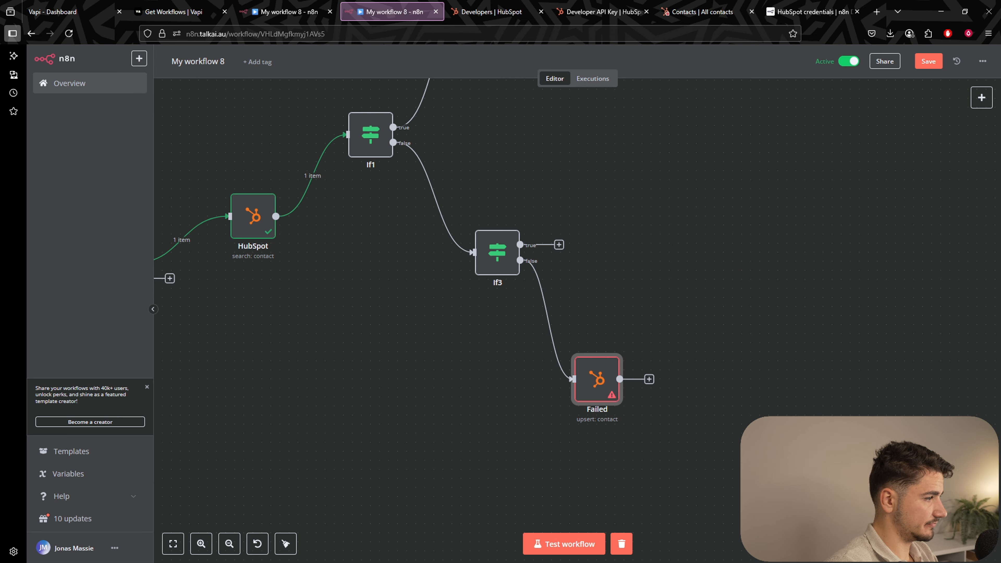
# Duplicate the Failed node and place the copy Failed1 beside If3's true output.
pyautogui.rightClick(591, 380)
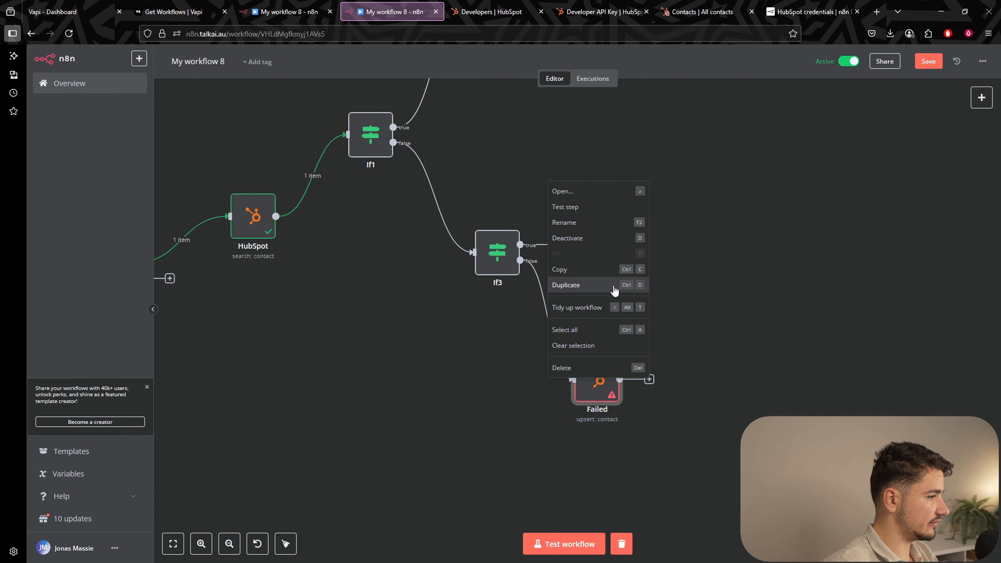
pyautogui.click(603, 286)
pyautogui.moveTo(596, 229); pyautogui.dragTo(597, 193)
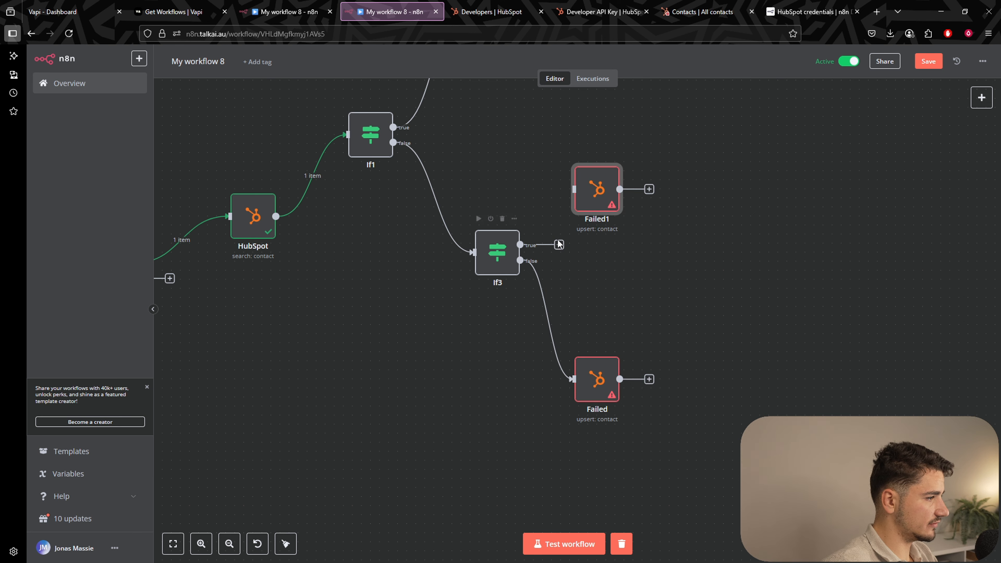